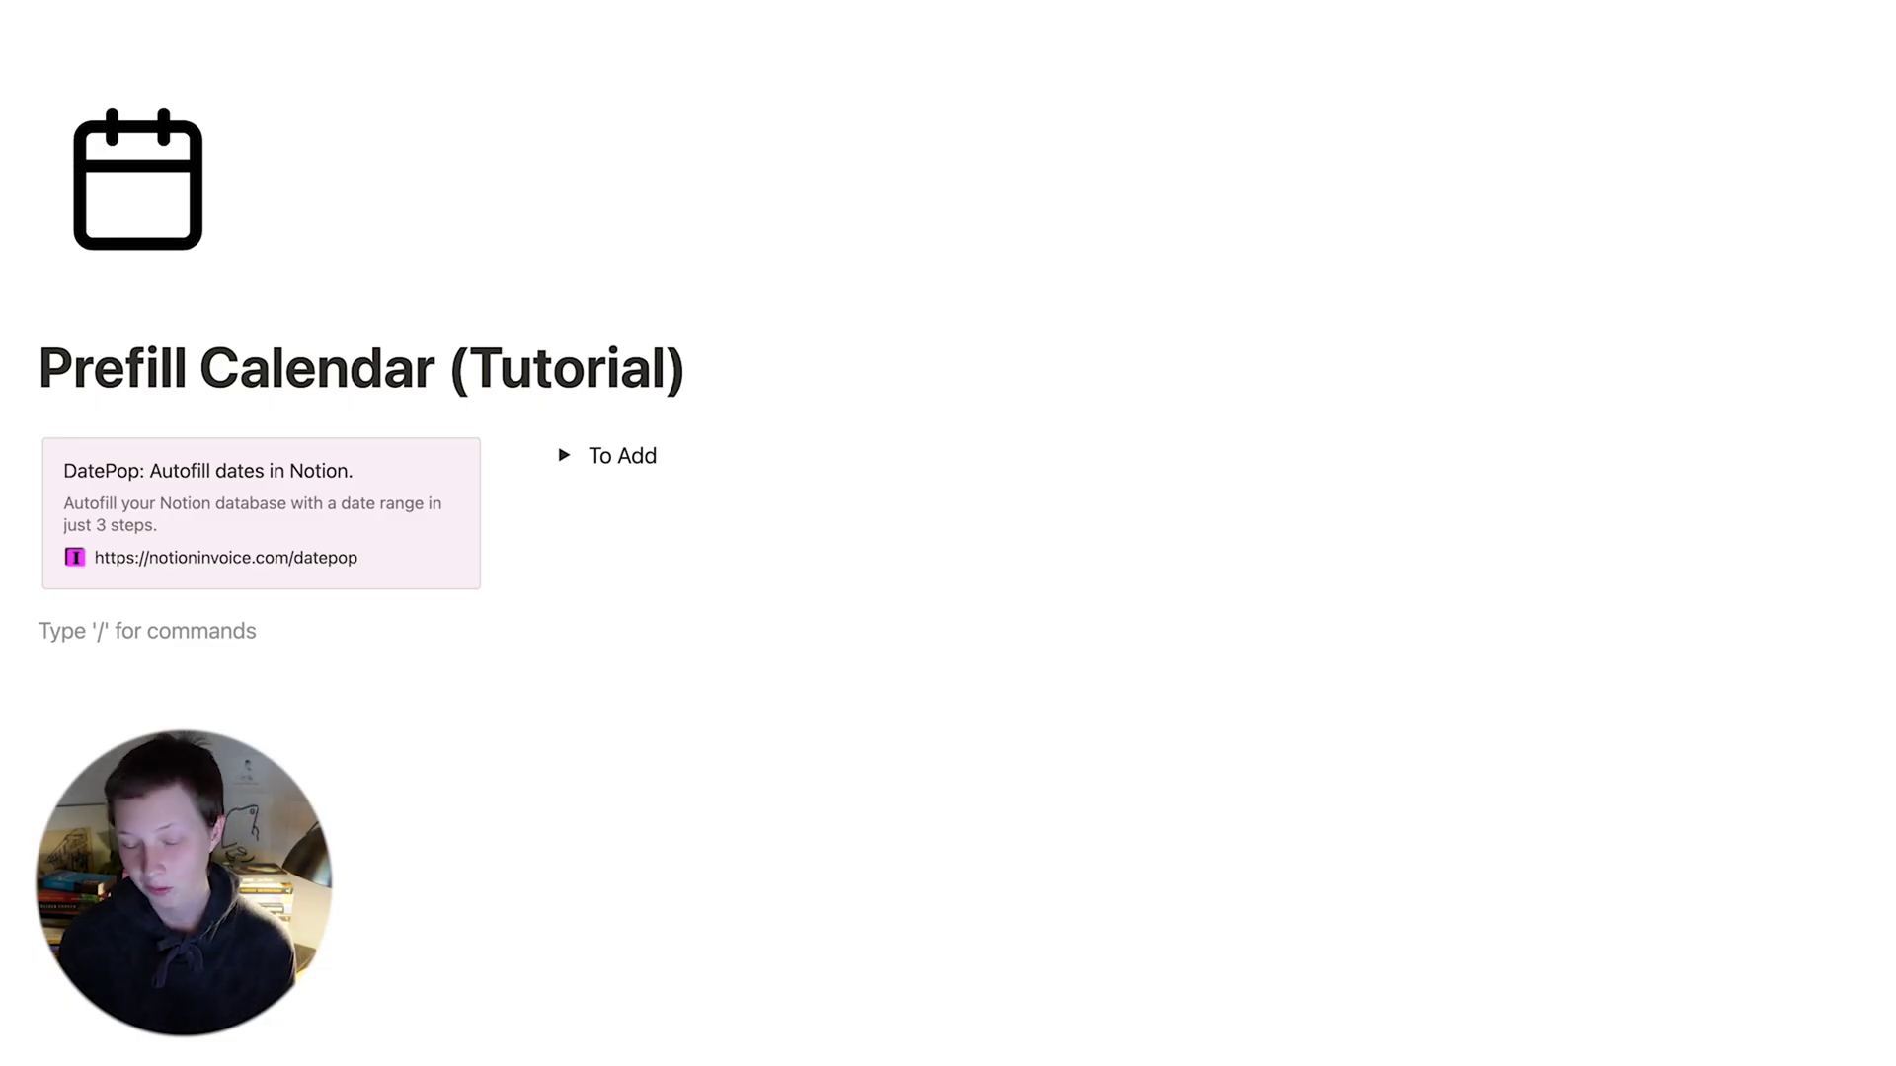
Insert a new calendar database titled 'My Daily Journal' using /calendar.
{"action": "type", "text": "/calendar"}
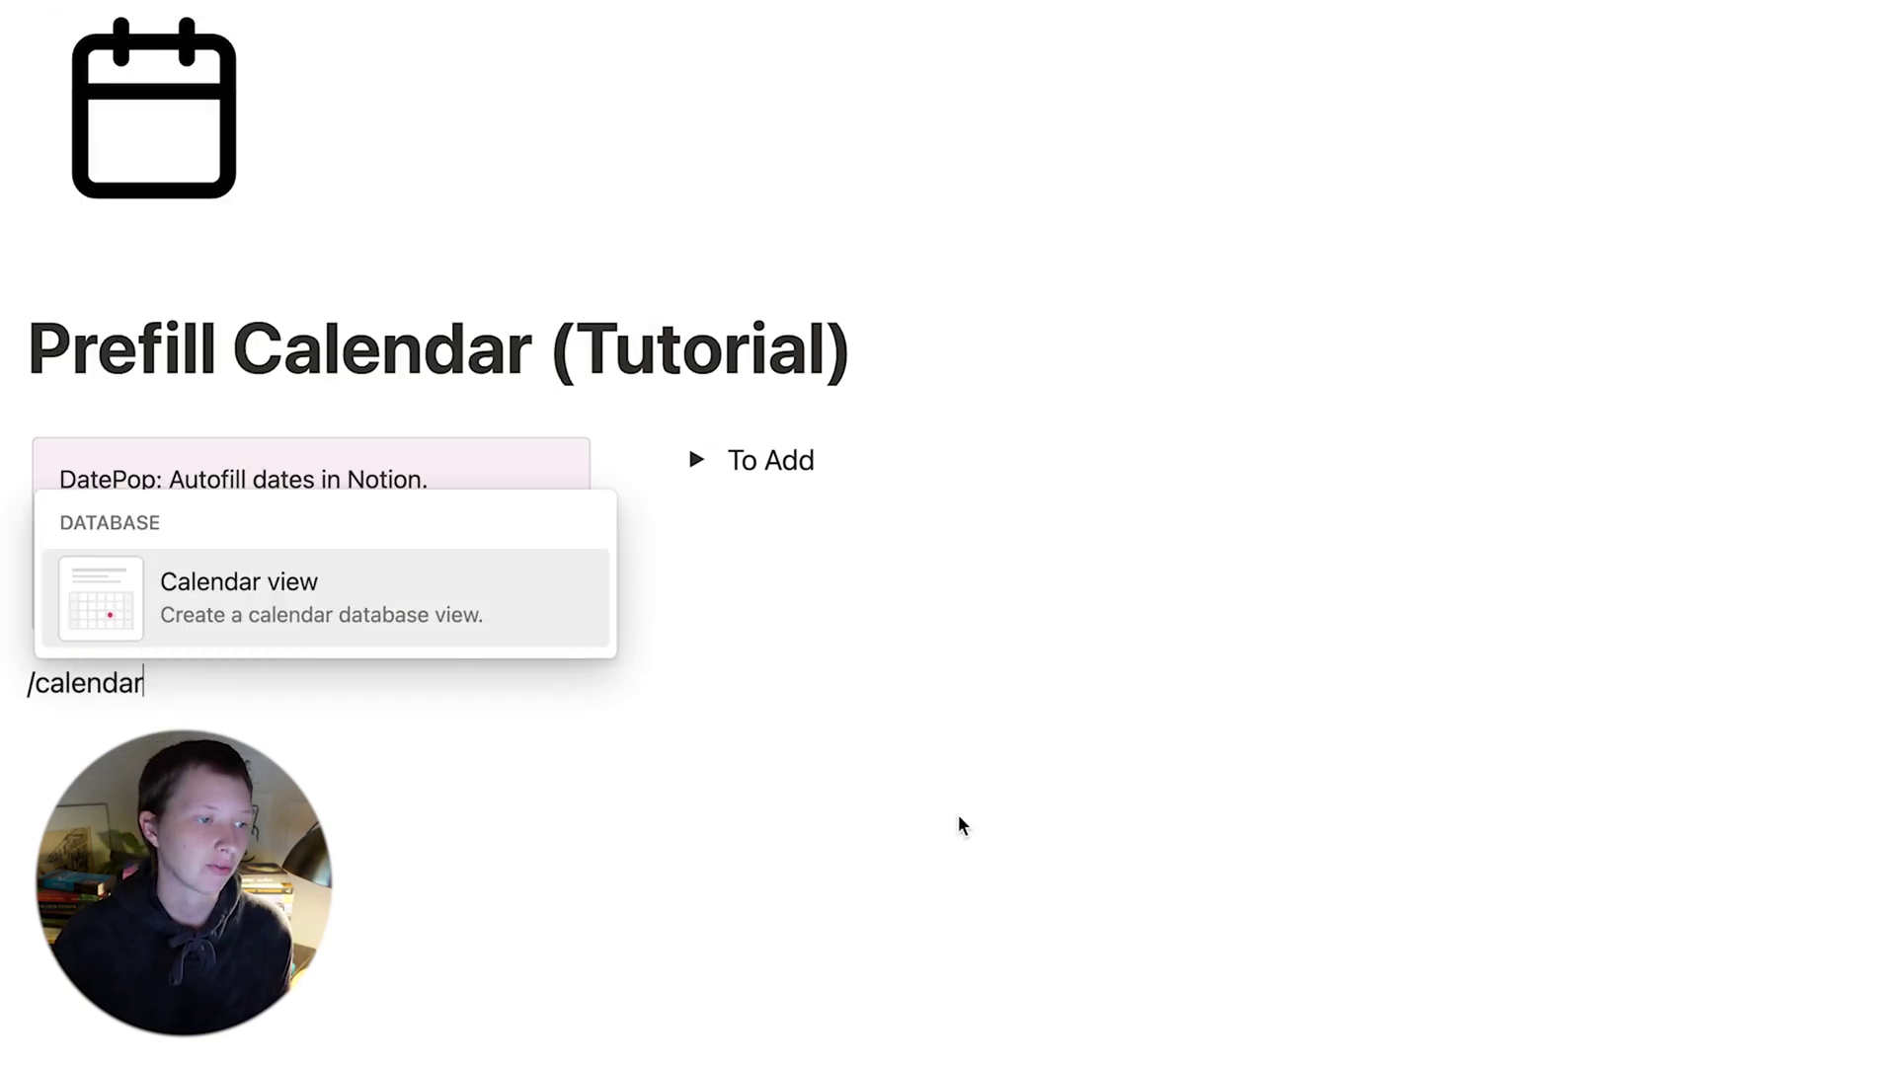
{"action": "left_click", "coordinate": [343, 596]}
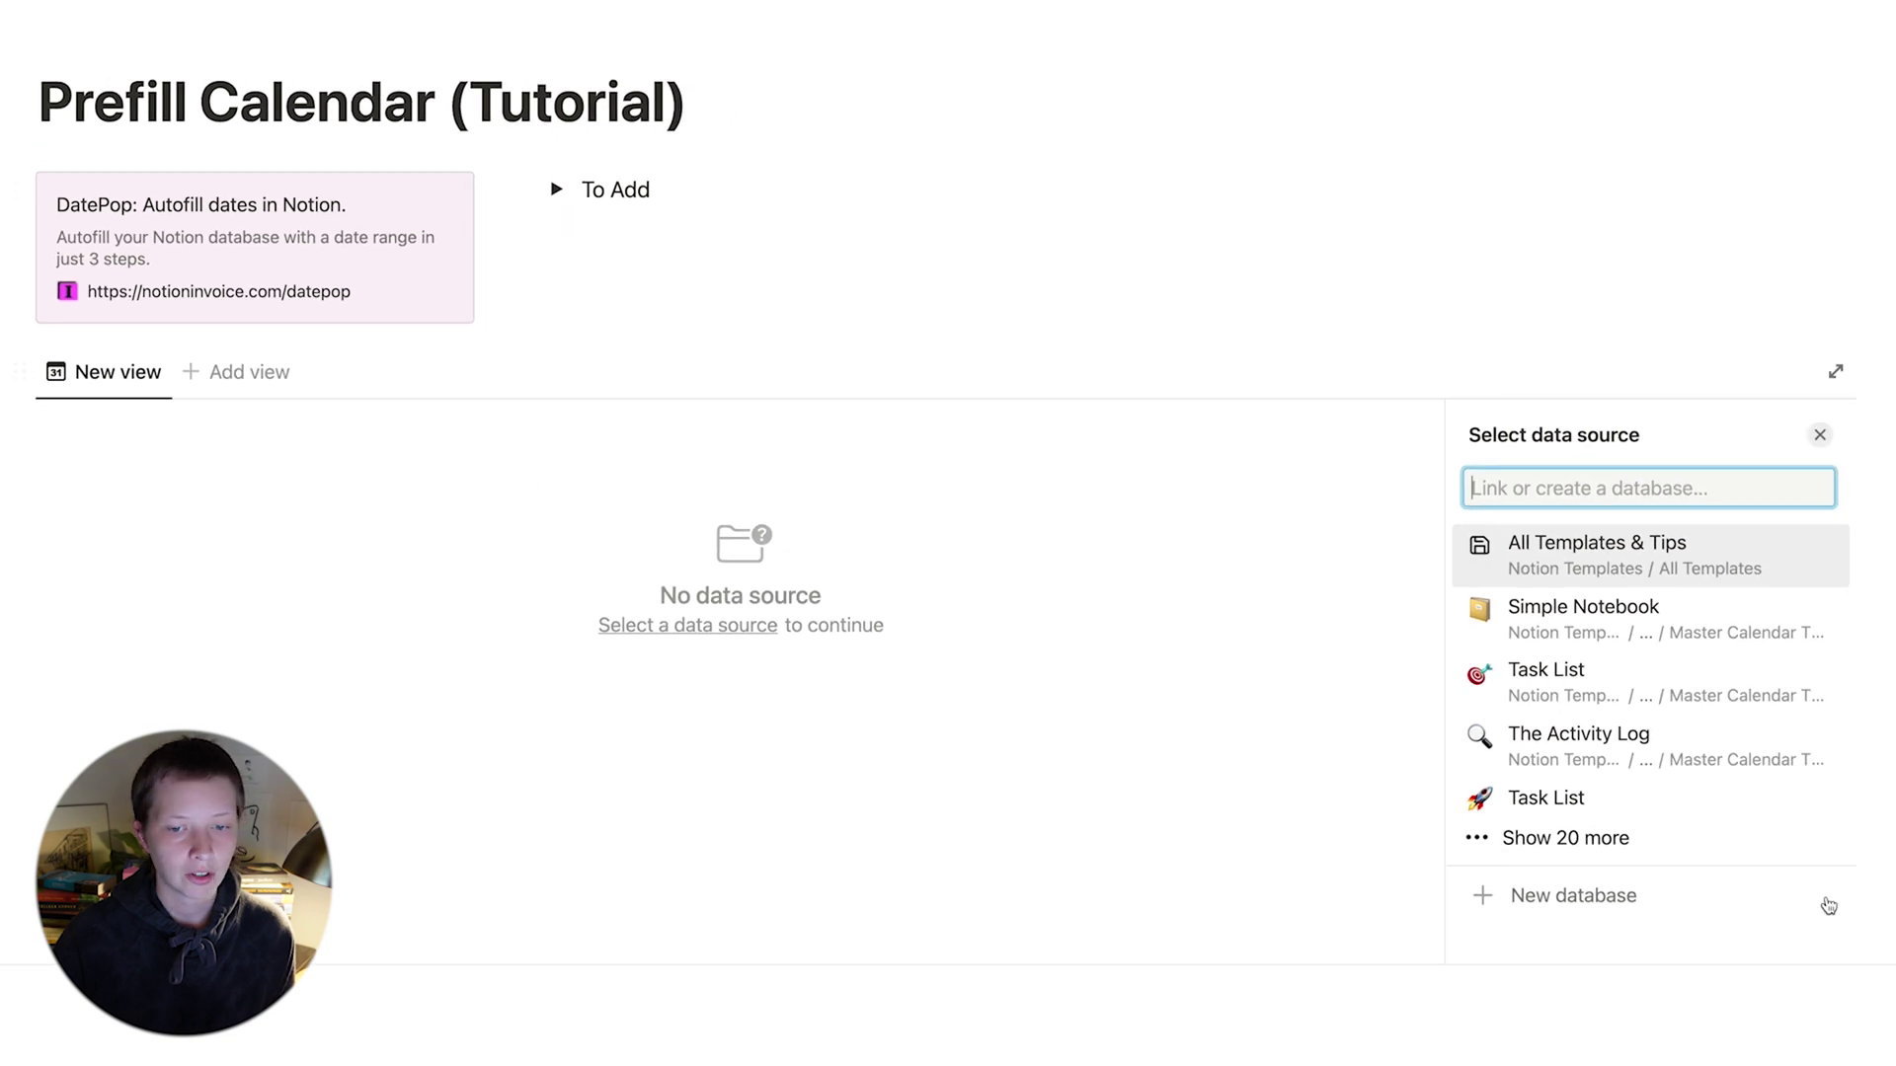
{"action": "left_click", "coordinate": [1668, 910]}
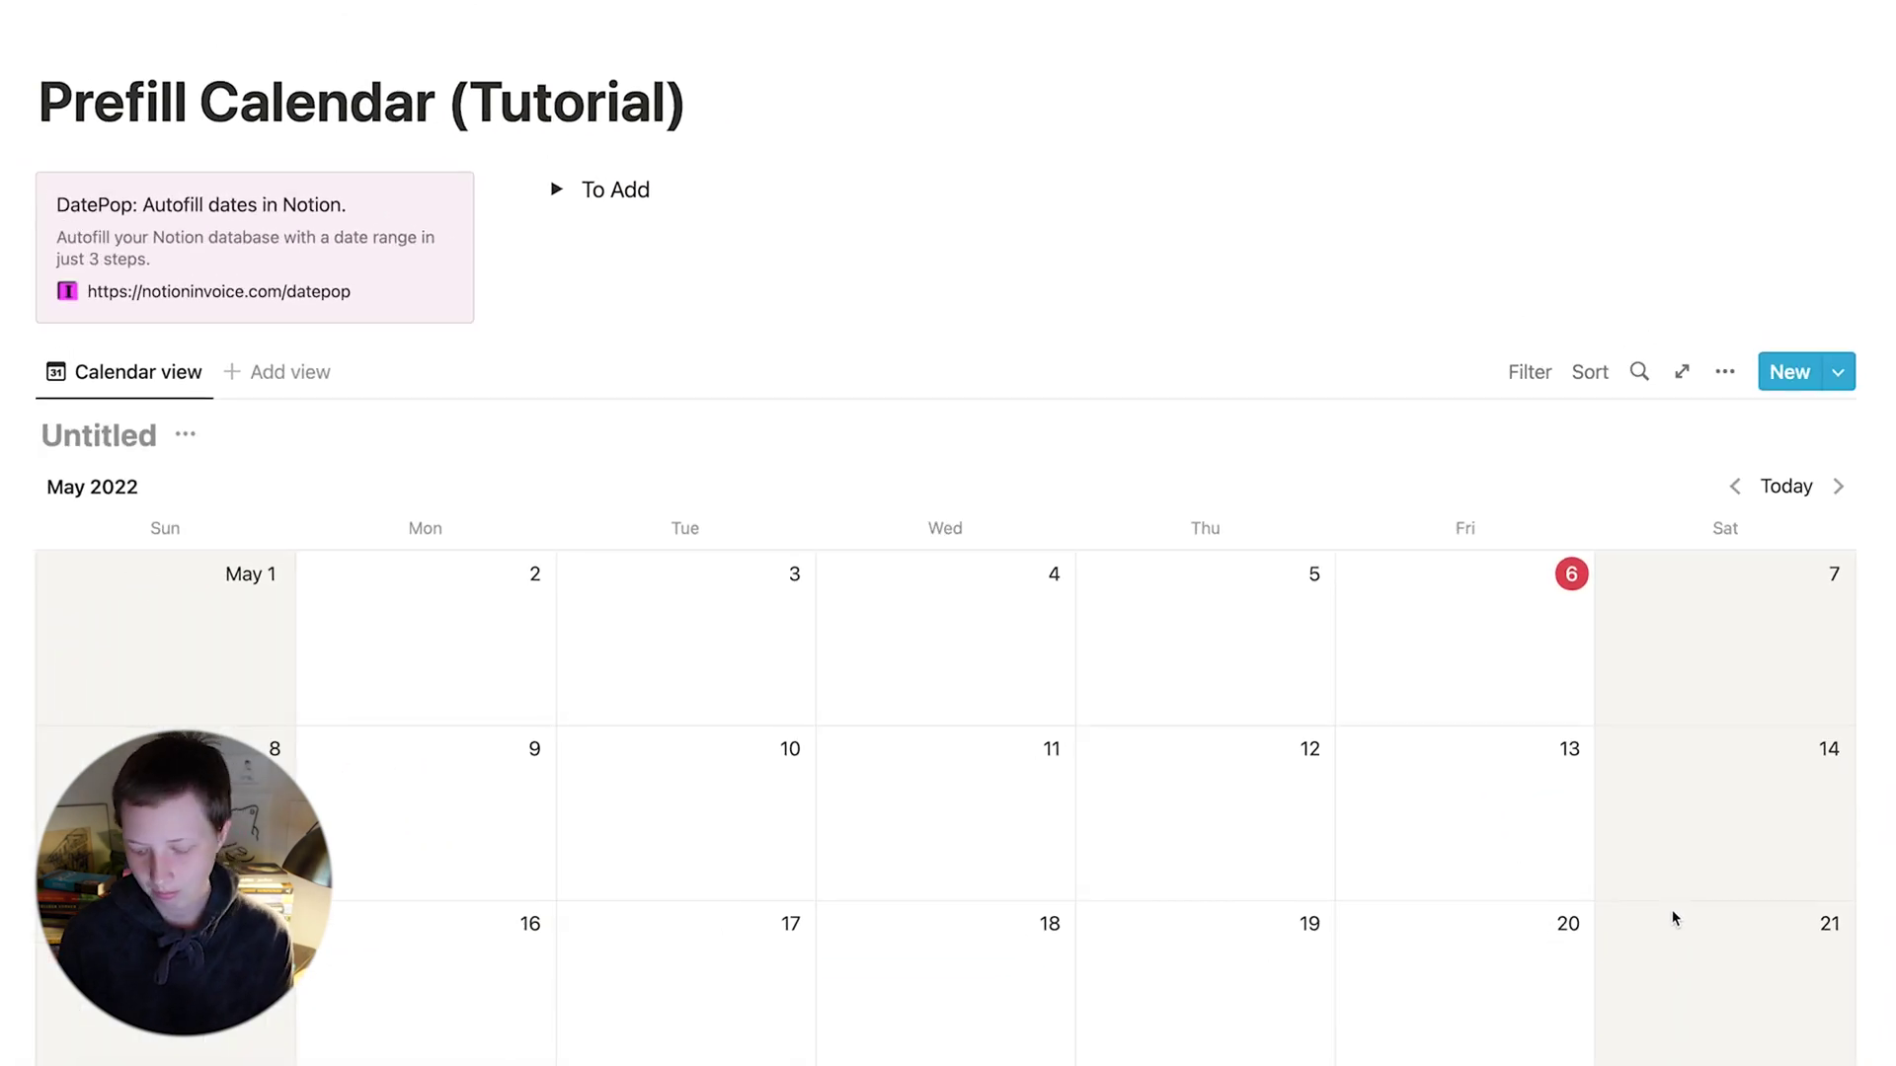
{"action": "type", "text": "My"}
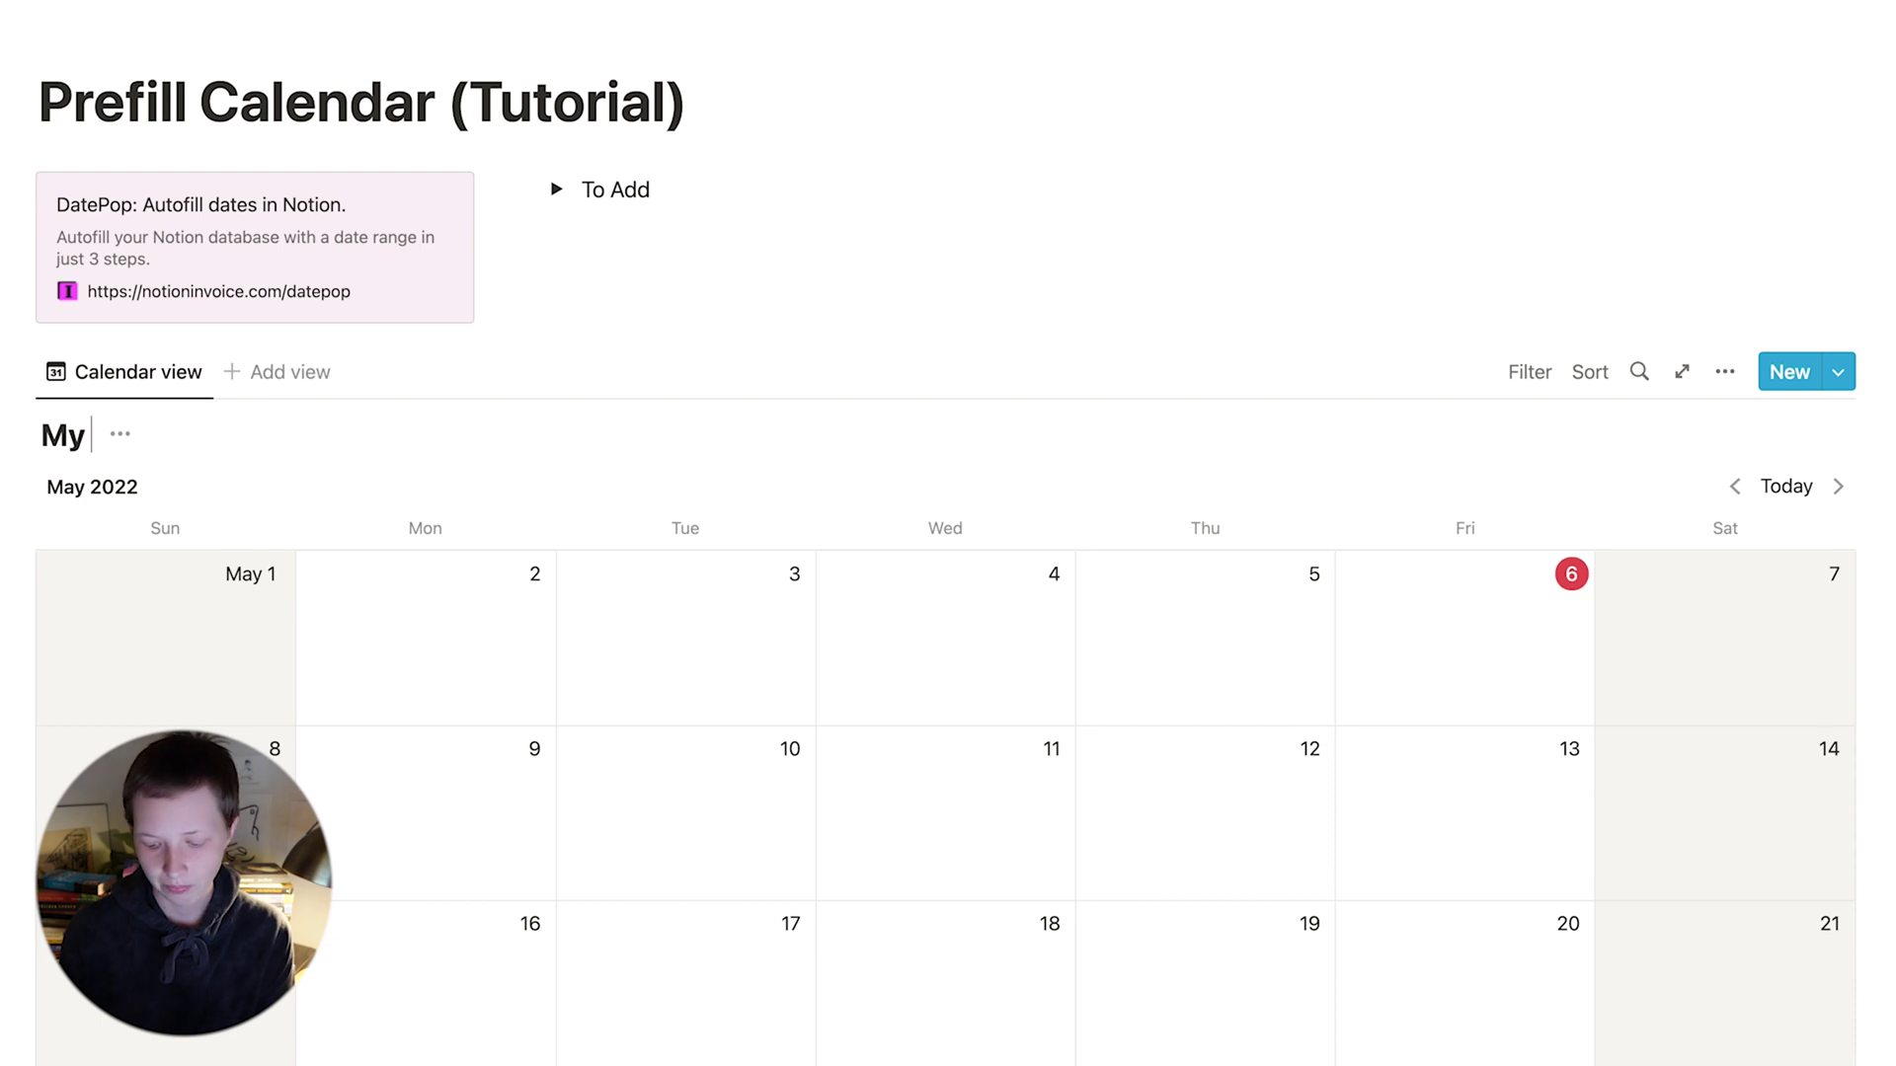
{"action": "type", "text": " Daily Jour"}
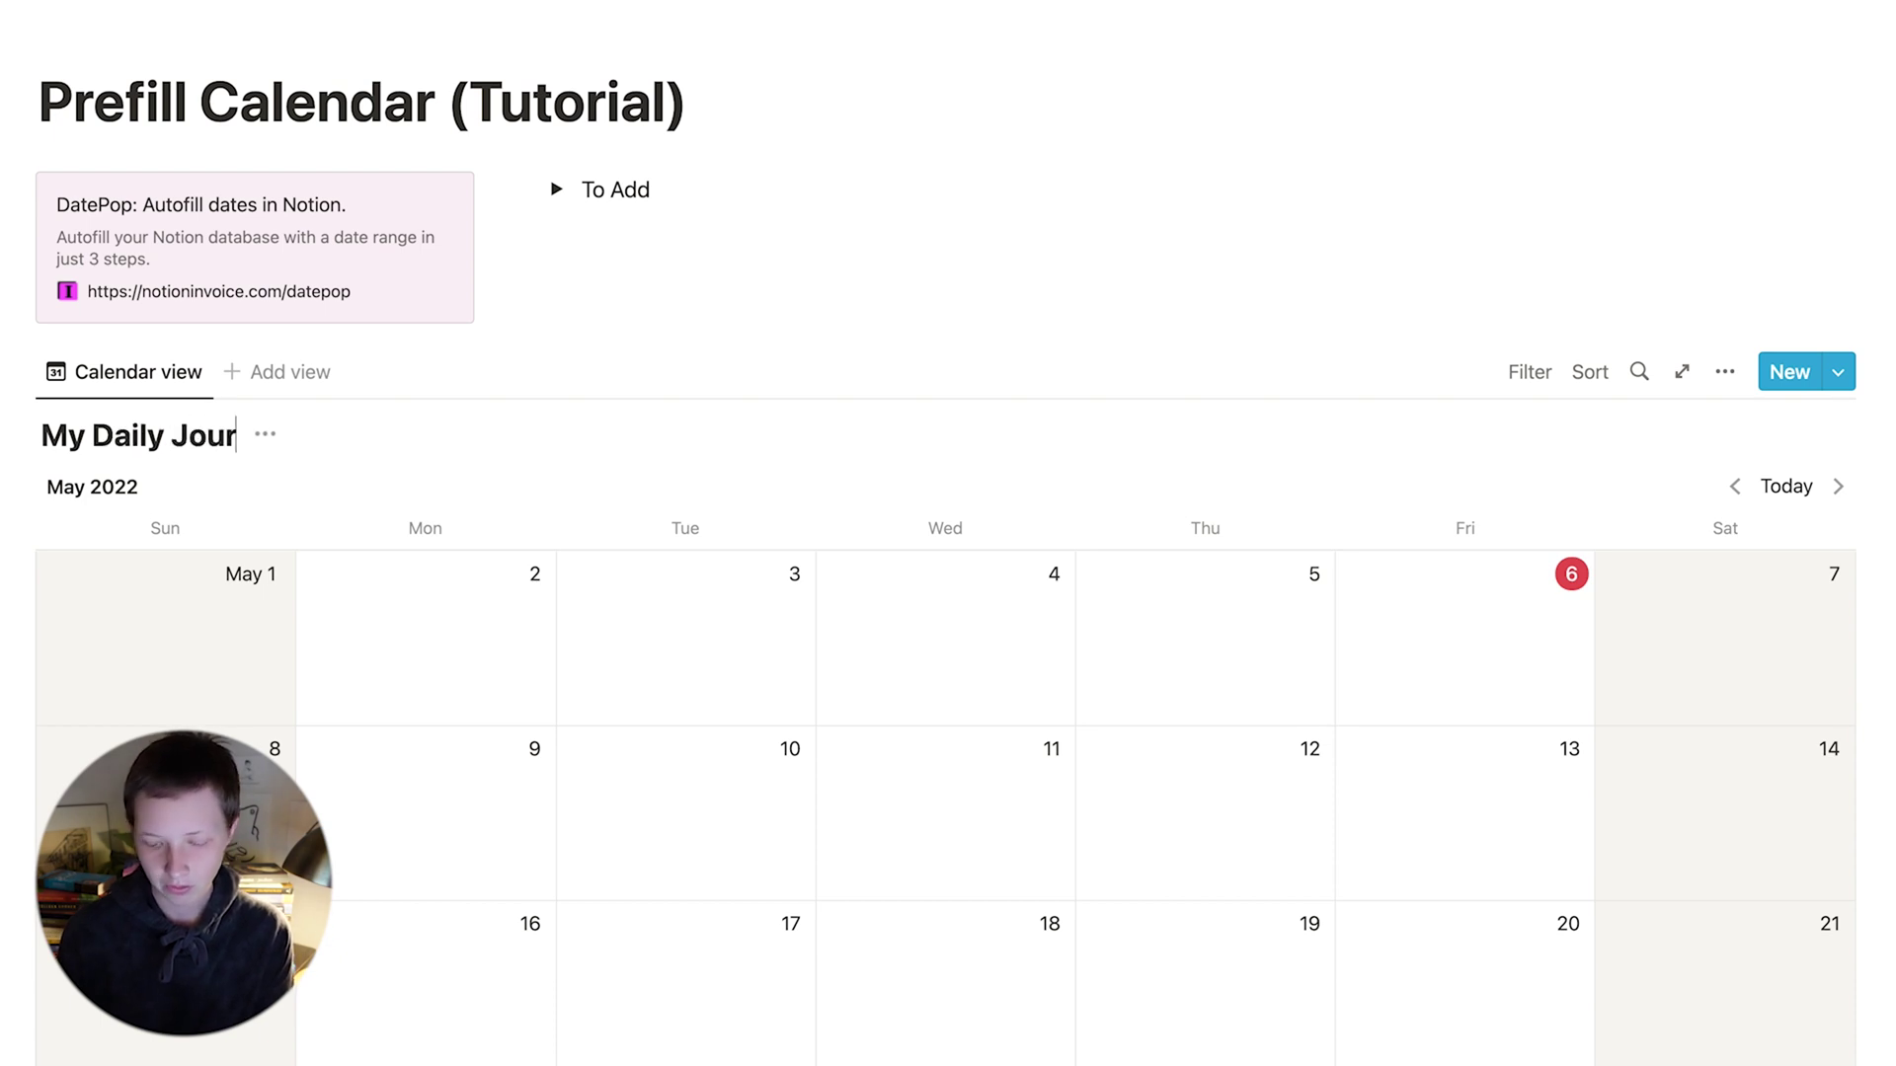
{"action": "type", "text": "nal"}
{"action": "scroll", "coordinate": [39, 613], "scroll_direction": "down", "scroll_amount": 3}
{"action": "scroll", "coordinate": [44, 573], "scroll_direction": "up", "scroll_amount": 2}
{"action": "left_click", "coordinate": [239, 551]}
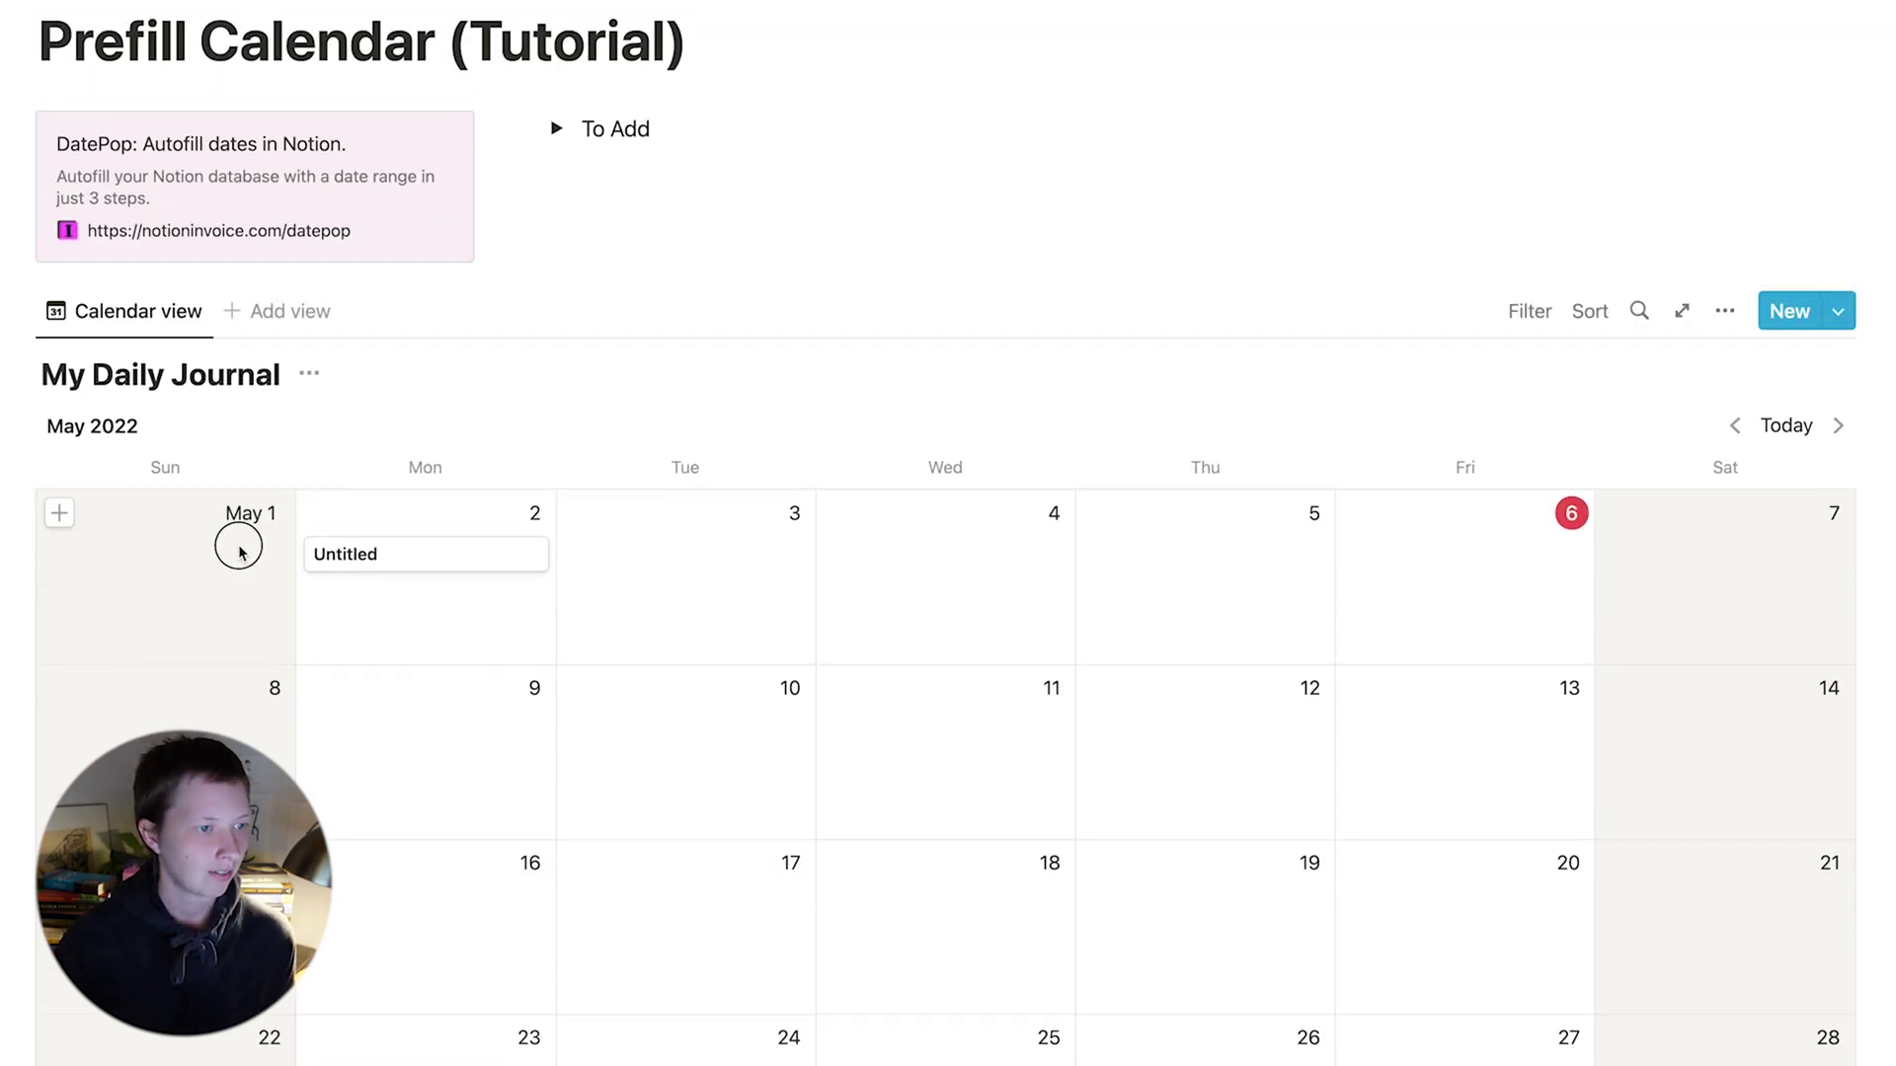
Delete the stray Untitled card on May 2 and open the DatePop bookmark.
{"action": "left_click_drag", "start_coordinate": [239, 551], "coordinate": [643, 554]}
{"action": "key", "text": "BackSpace"}
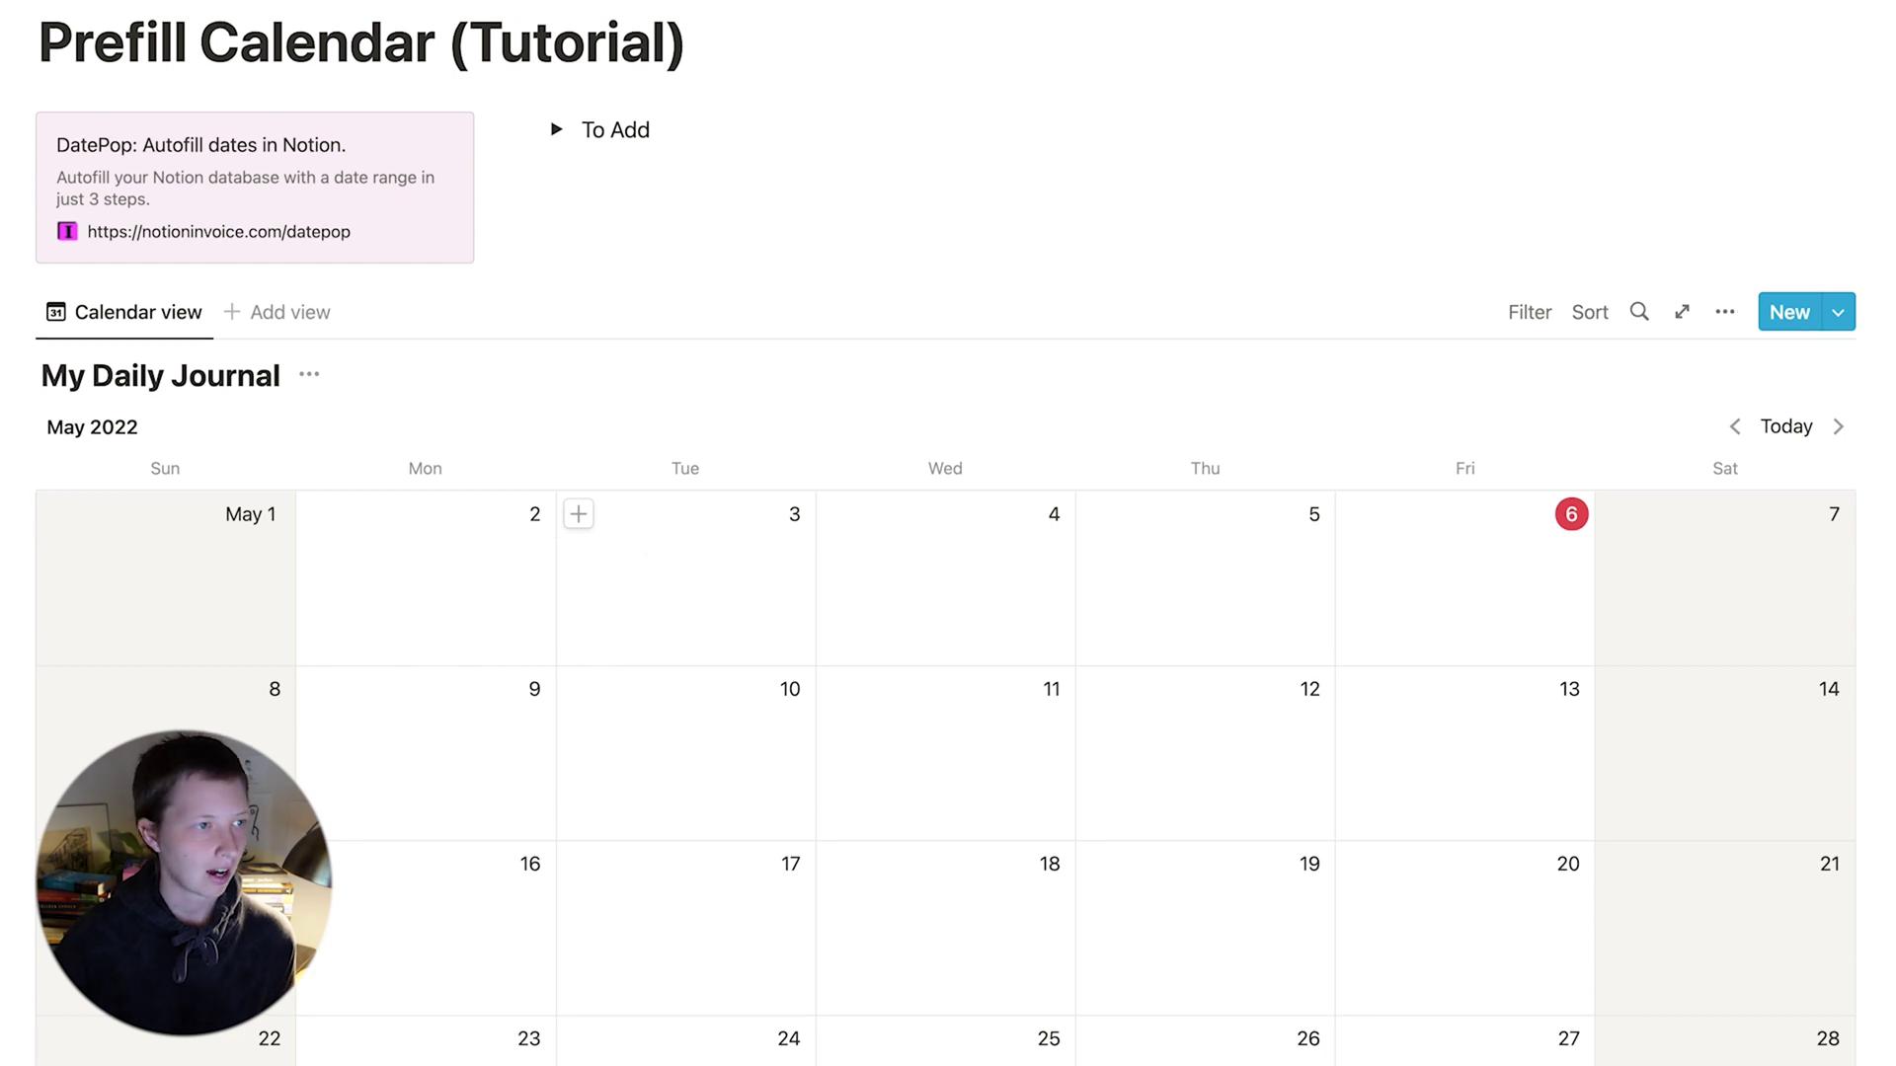
{"action": "scroll", "coordinate": [252, 205], "scroll_direction": "up", "scroll_amount": 3}
{"action": "scroll", "coordinate": [252, 205], "scroll_direction": "down", "scroll_amount": 2}
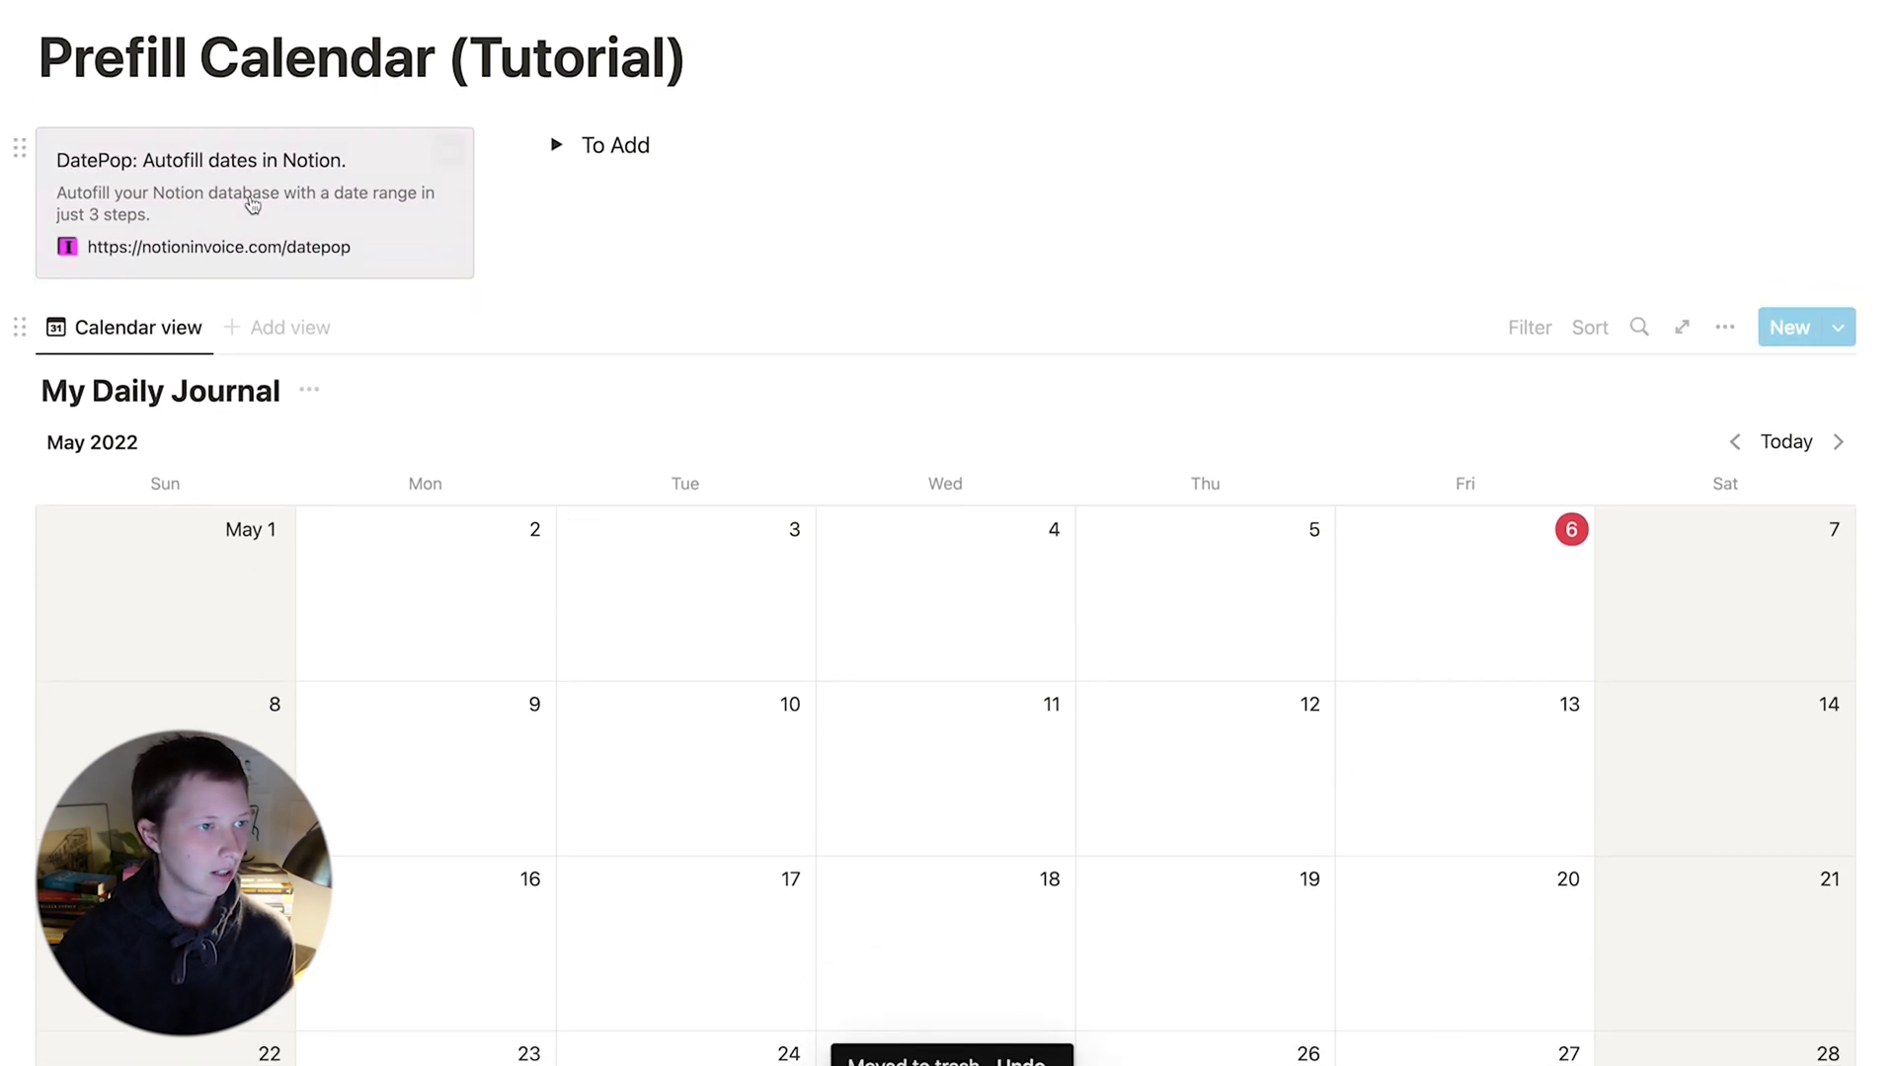
{"action": "left_click", "coordinate": [252, 205]}
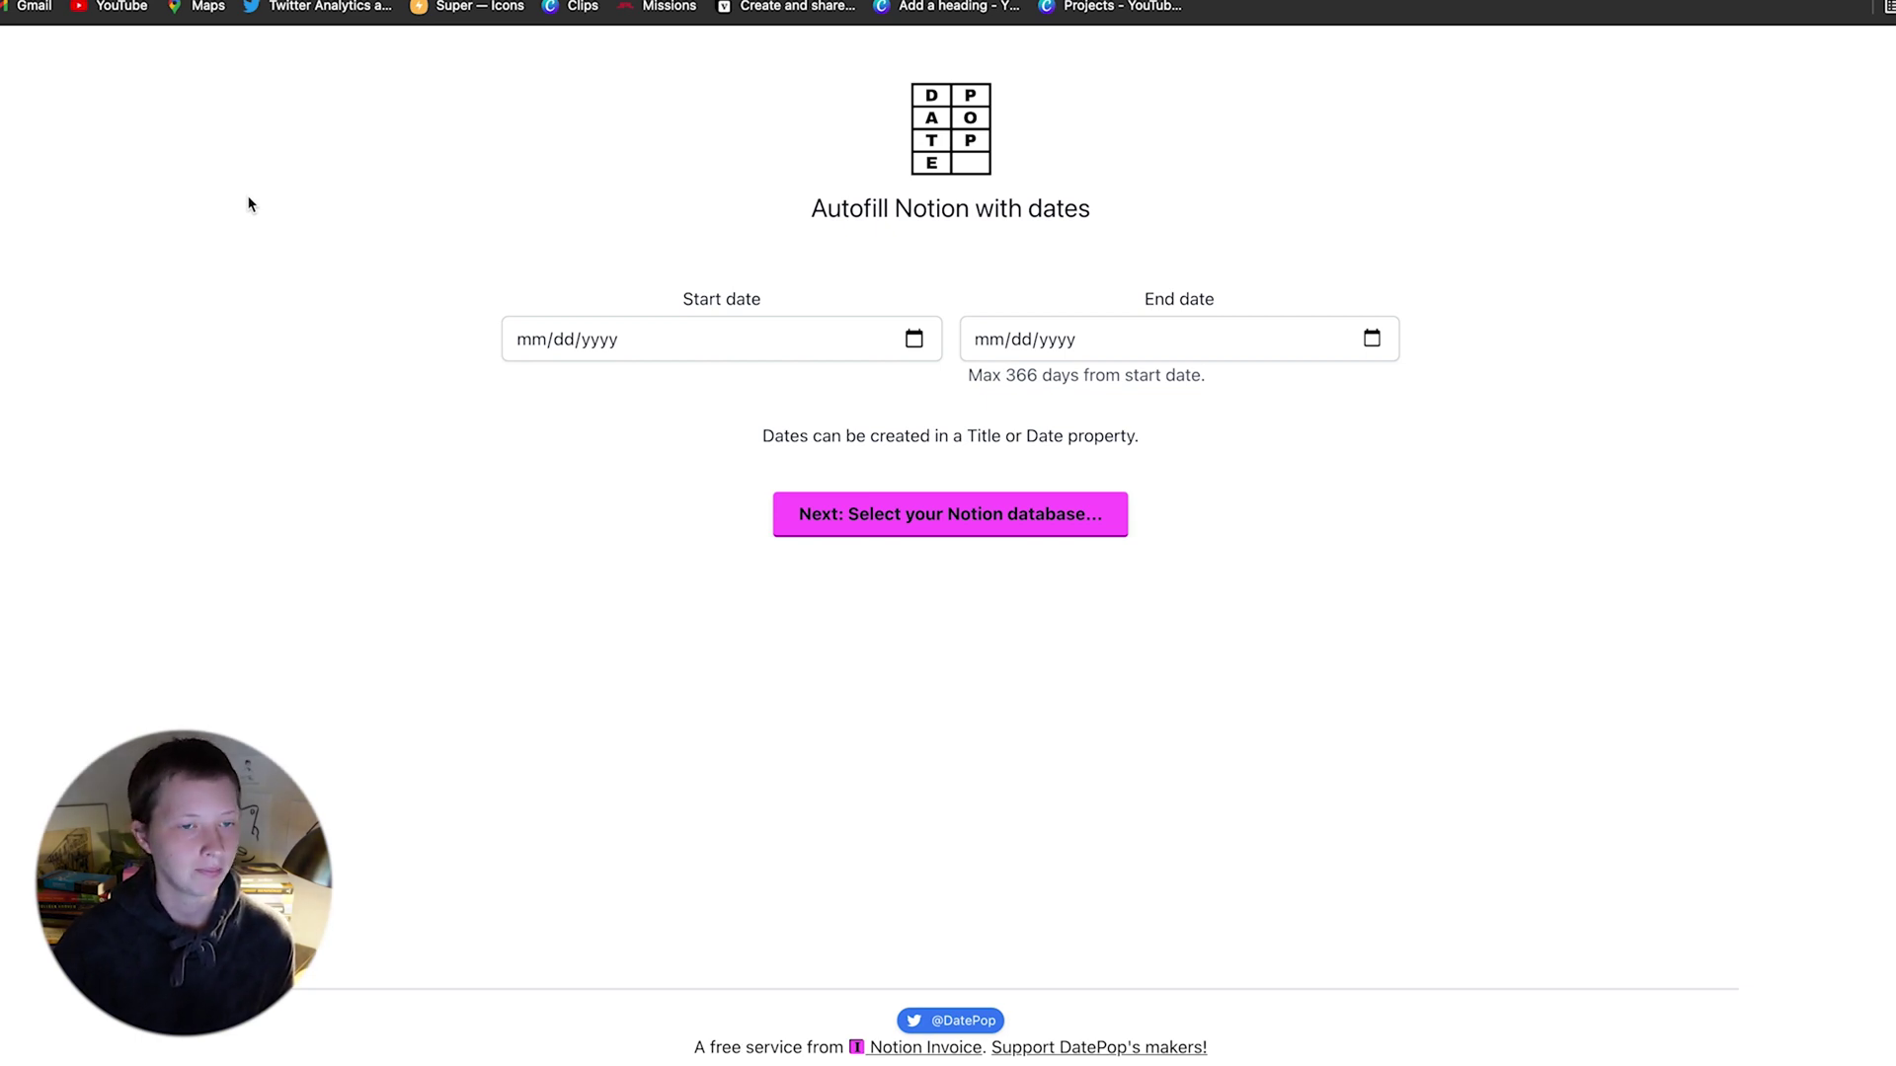
Enter the DatePop range 05/01/2022 to 07/31/2022 and continue to Notion page selection.
{"action": "left_click", "coordinate": [521, 341]}
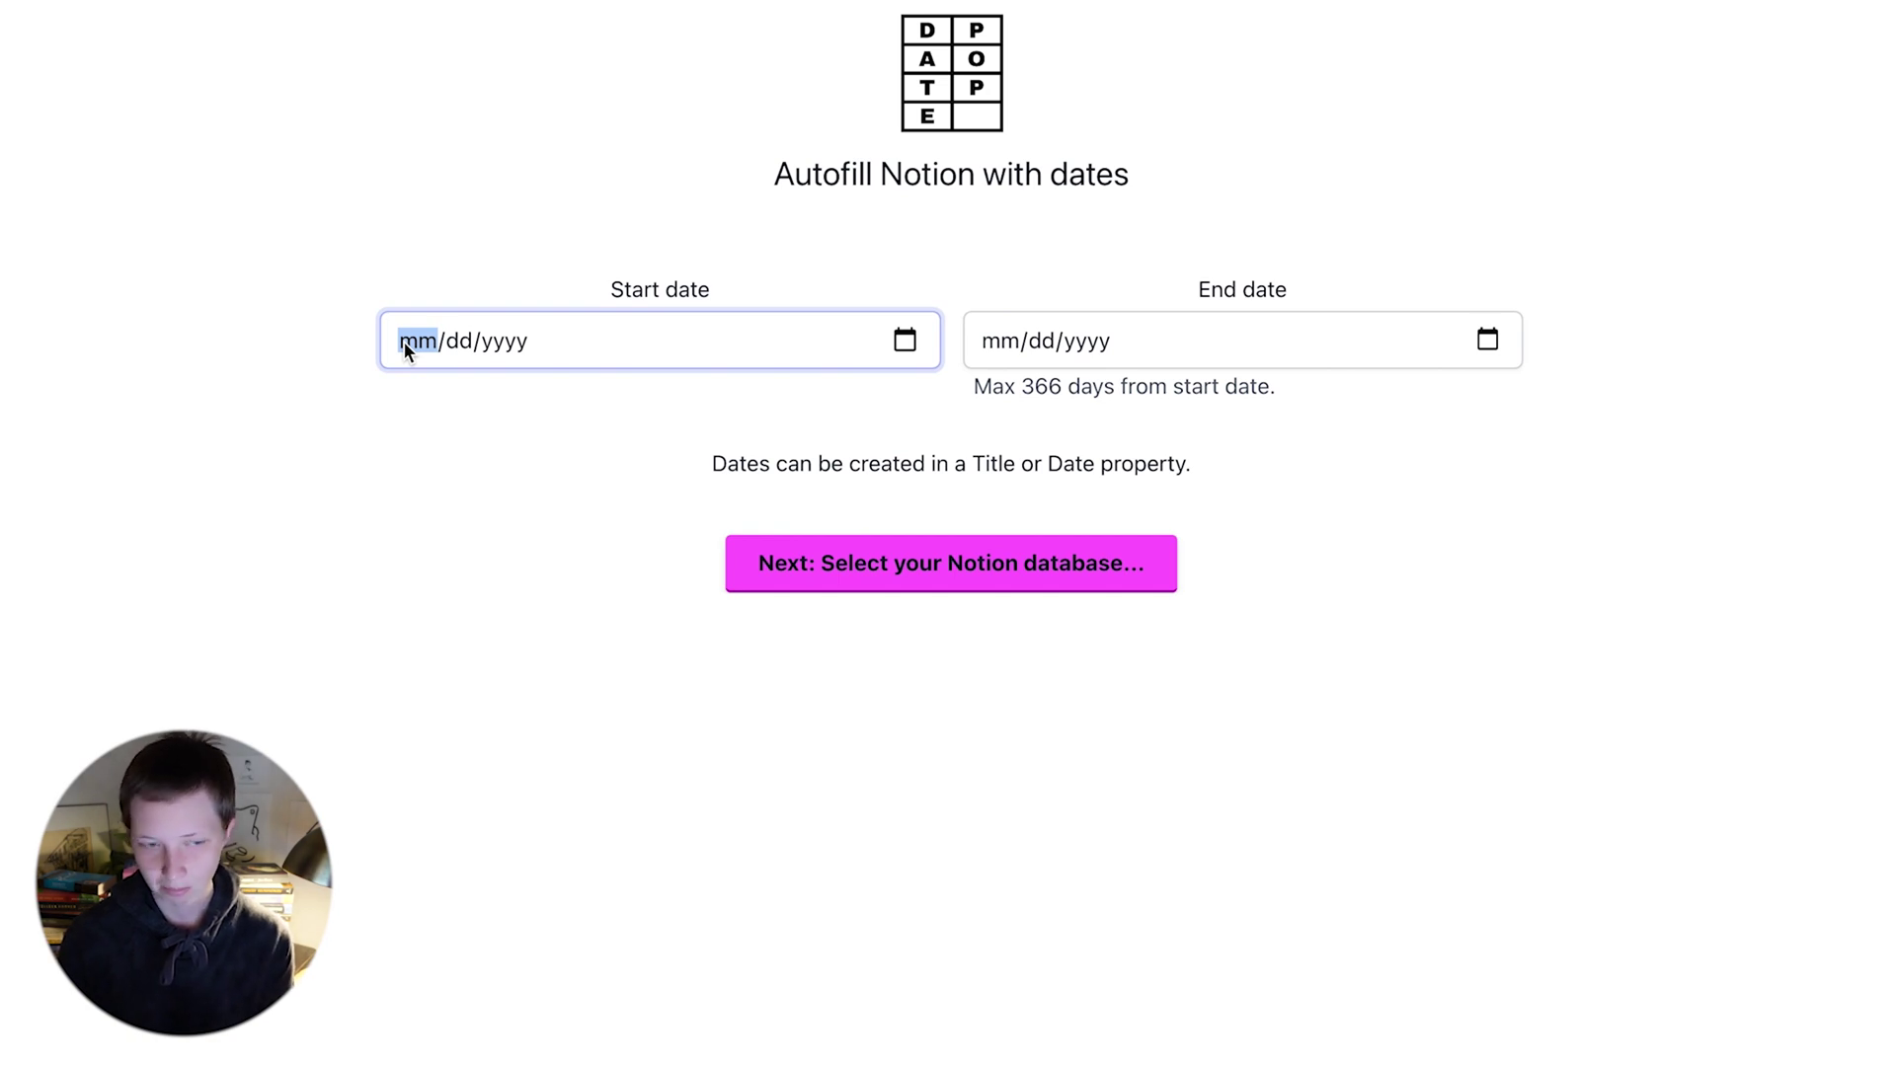
{"action": "type", "text": "05/01/"}
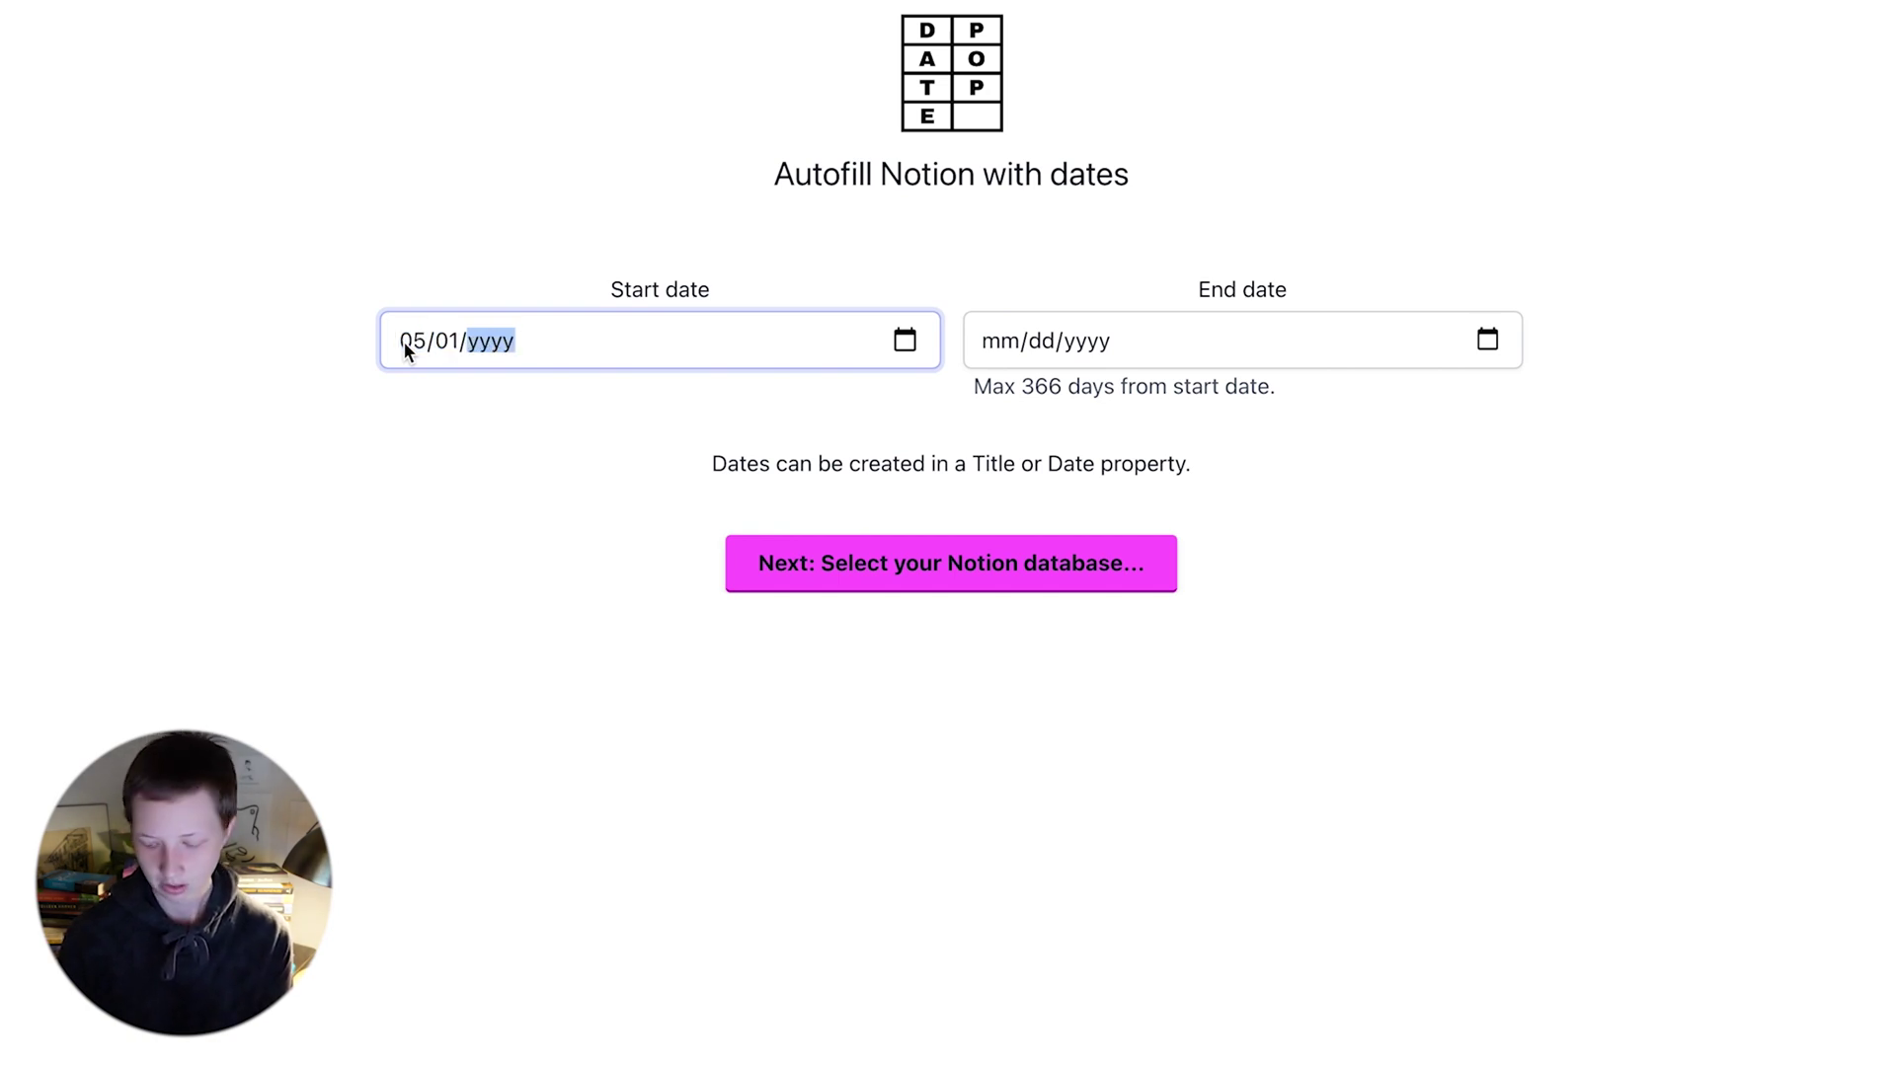
{"action": "type", "text": "2022"}
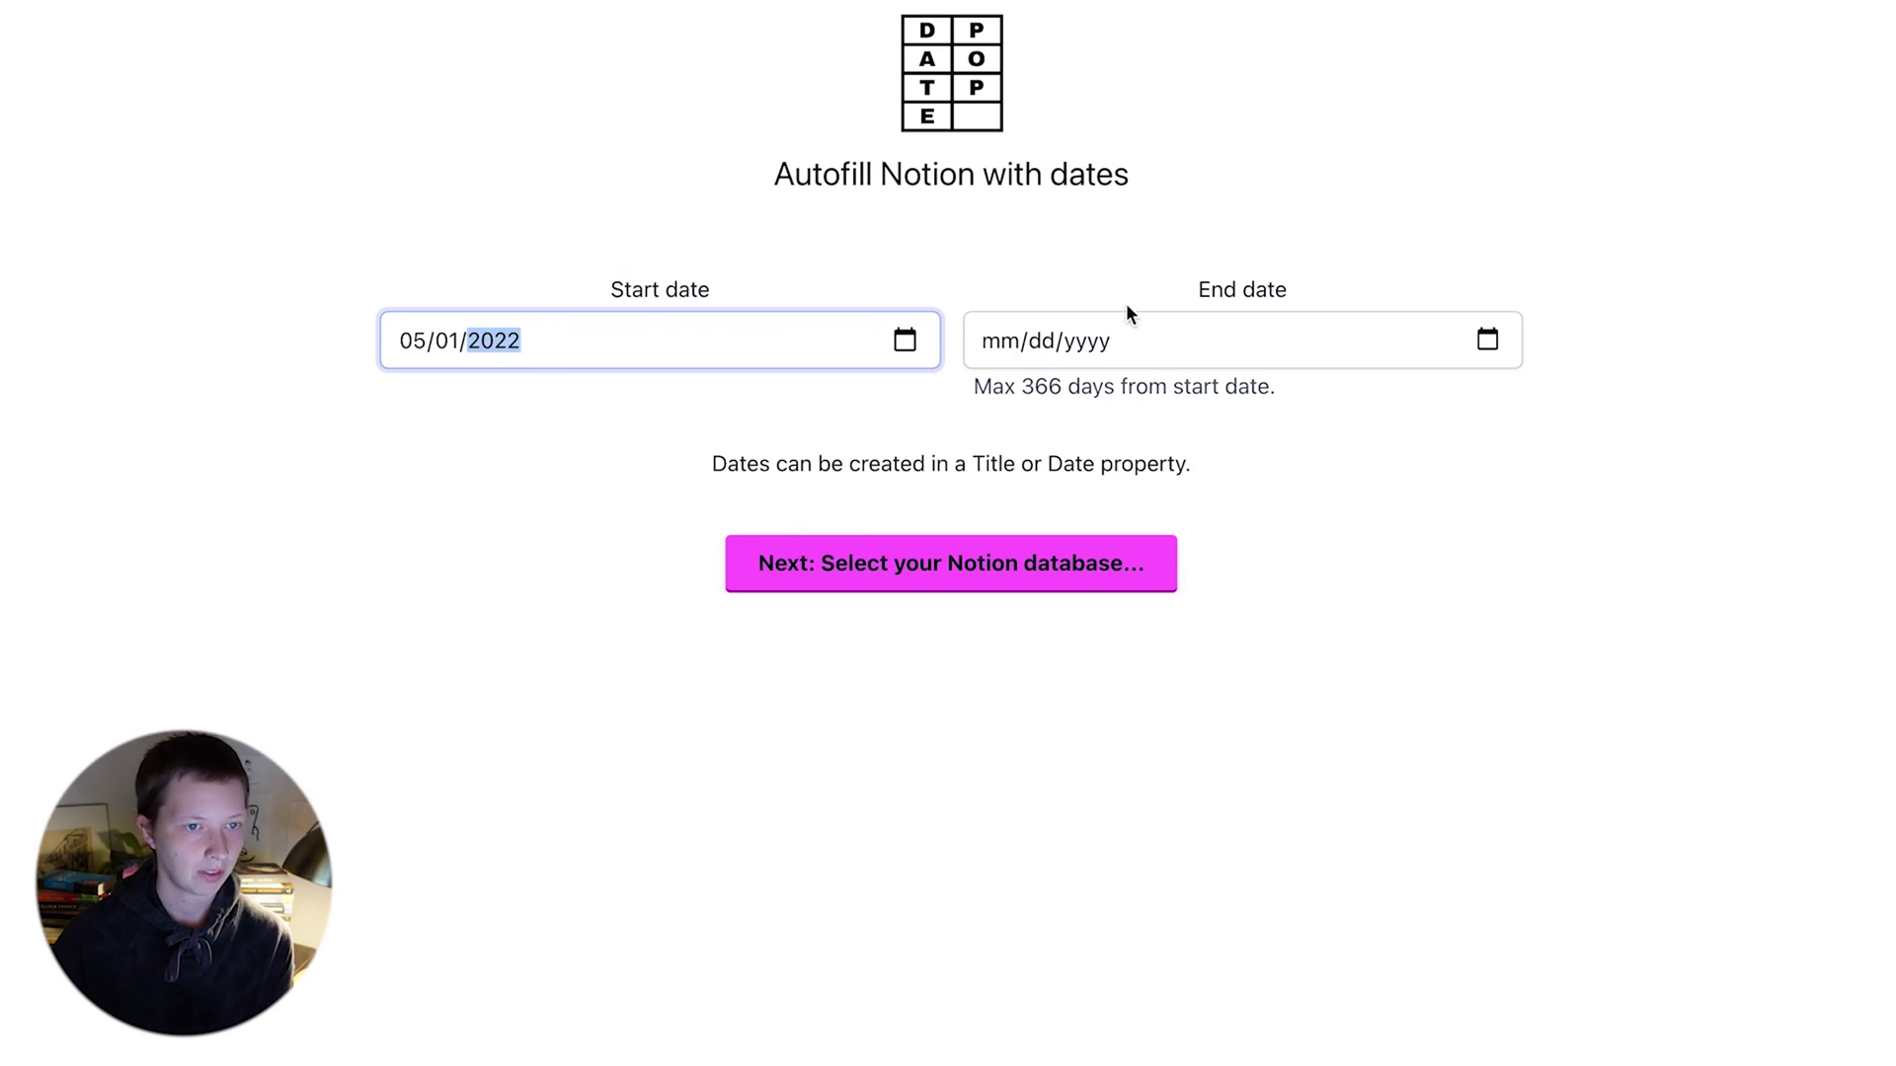
{"action": "left_click", "coordinate": [1045, 338]}
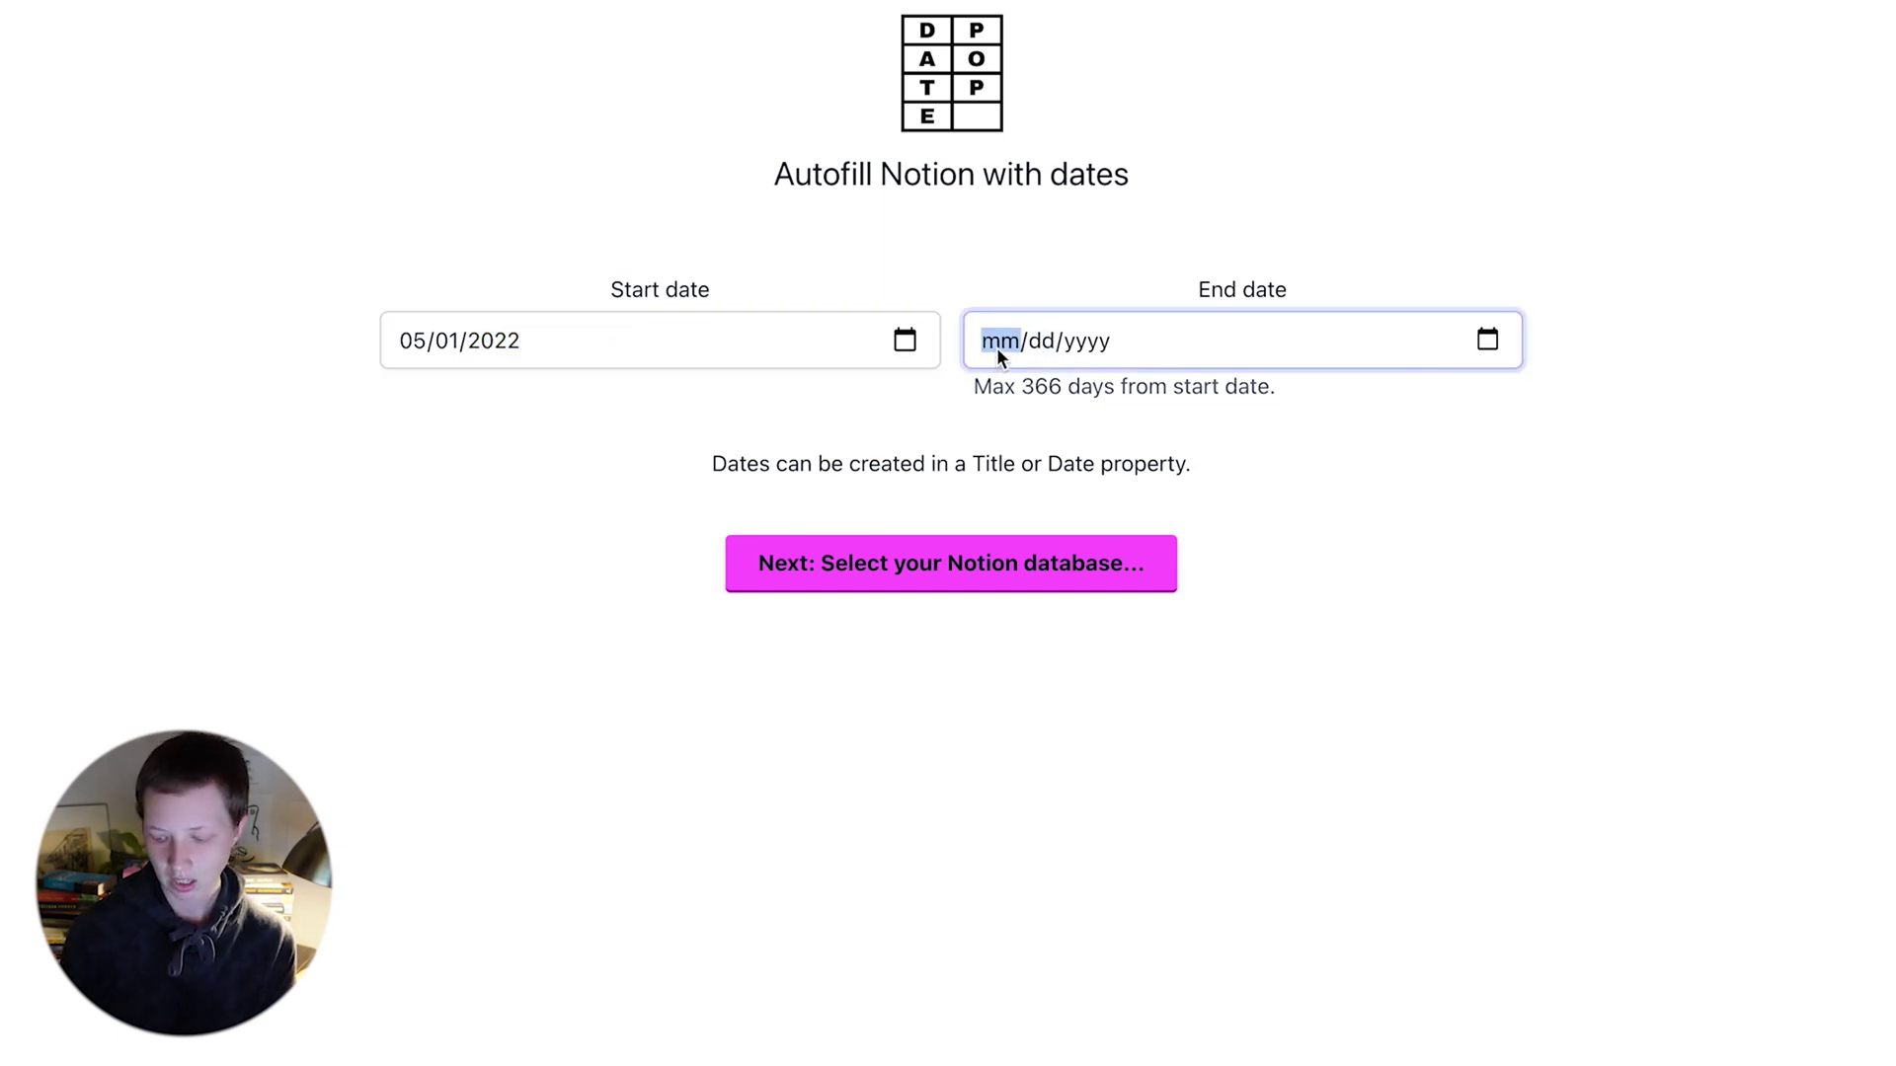
{"action": "type", "text": "07/"}
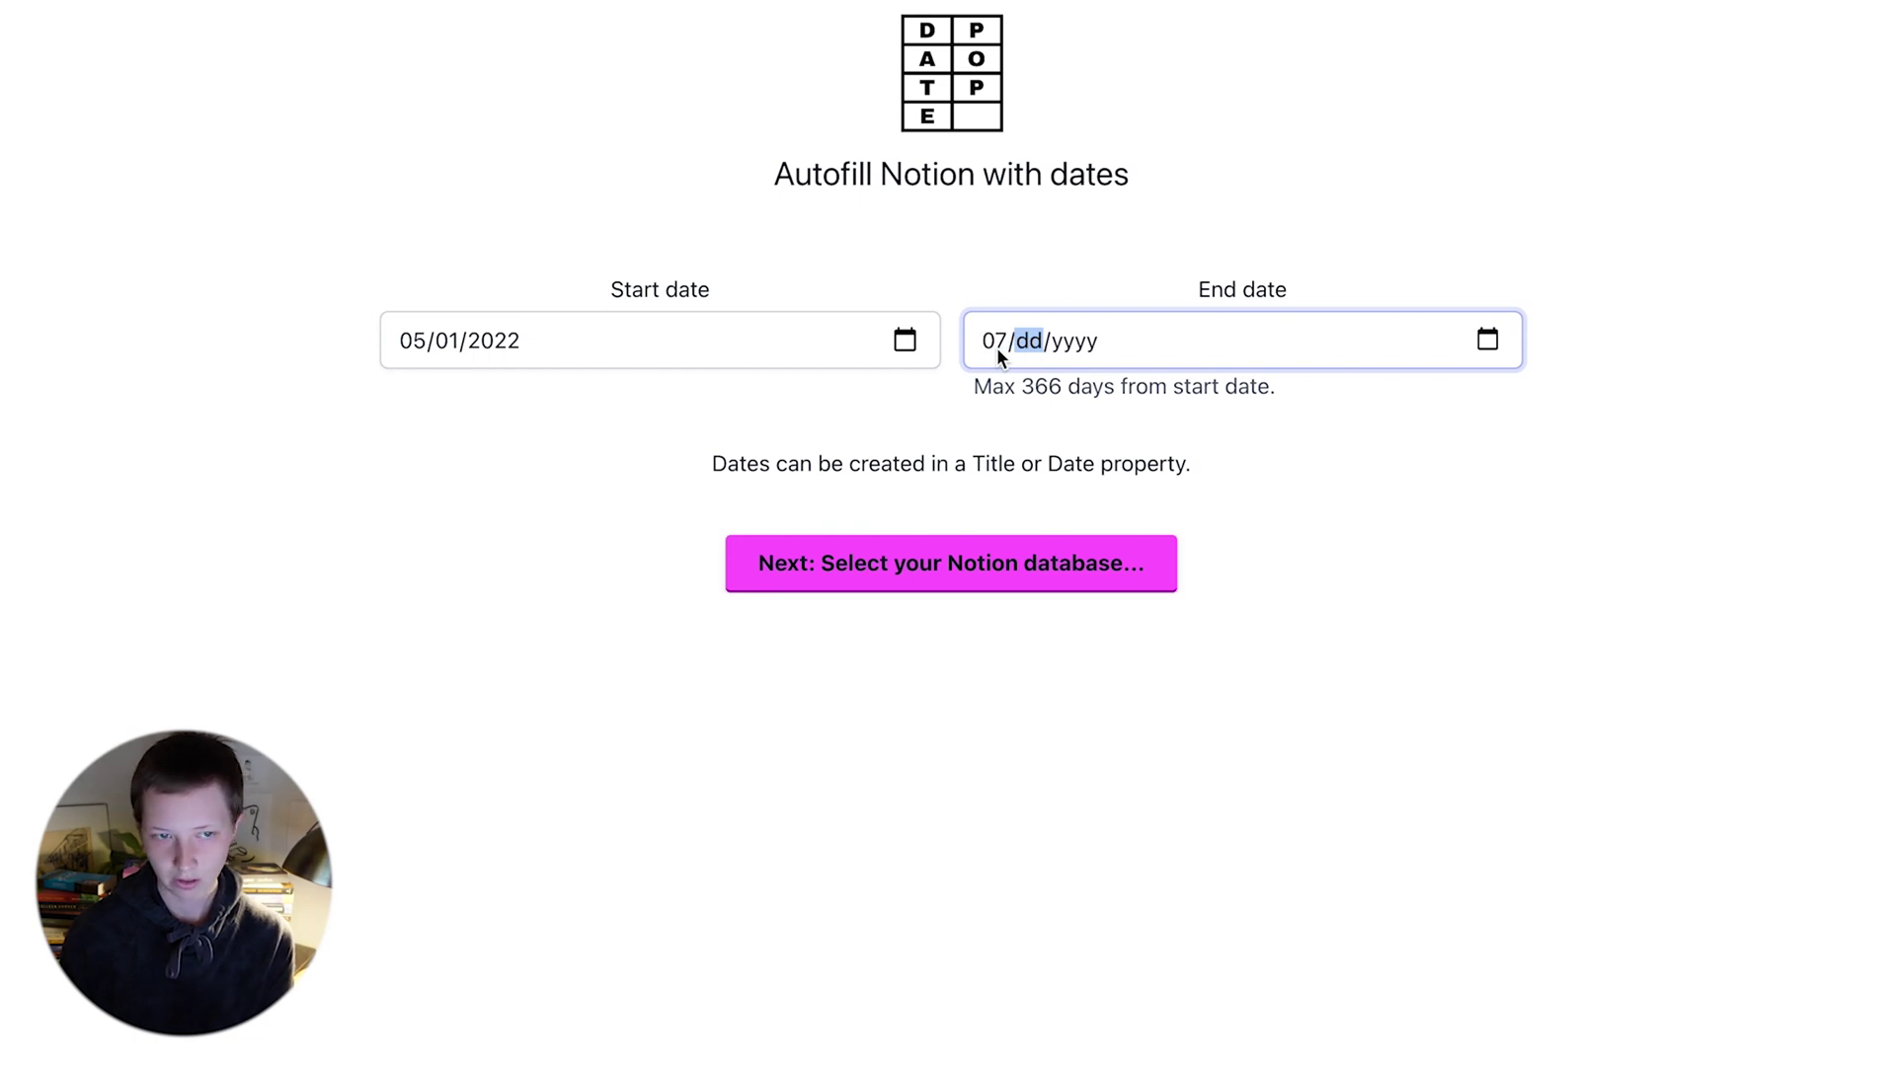
{"action": "type", "text": "31/2022"}
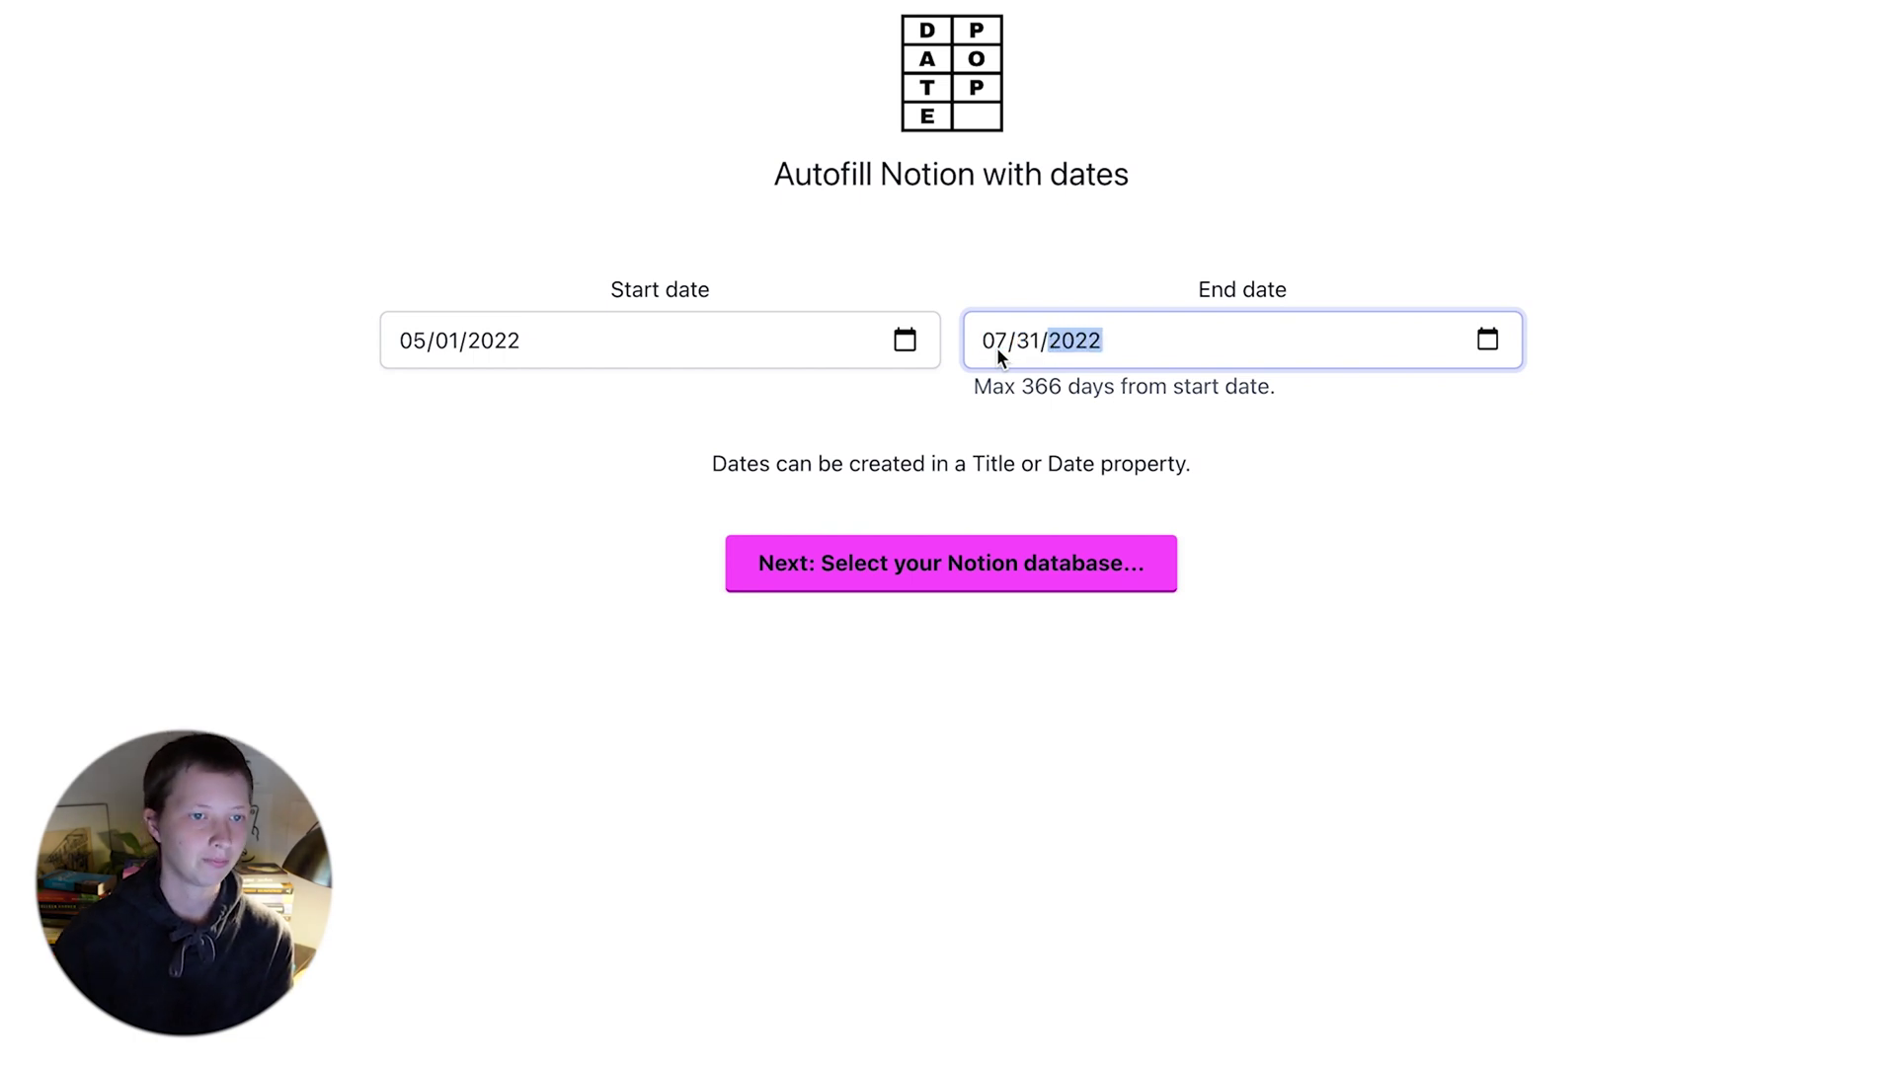
{"action": "left_click", "coordinate": [1513, 525]}
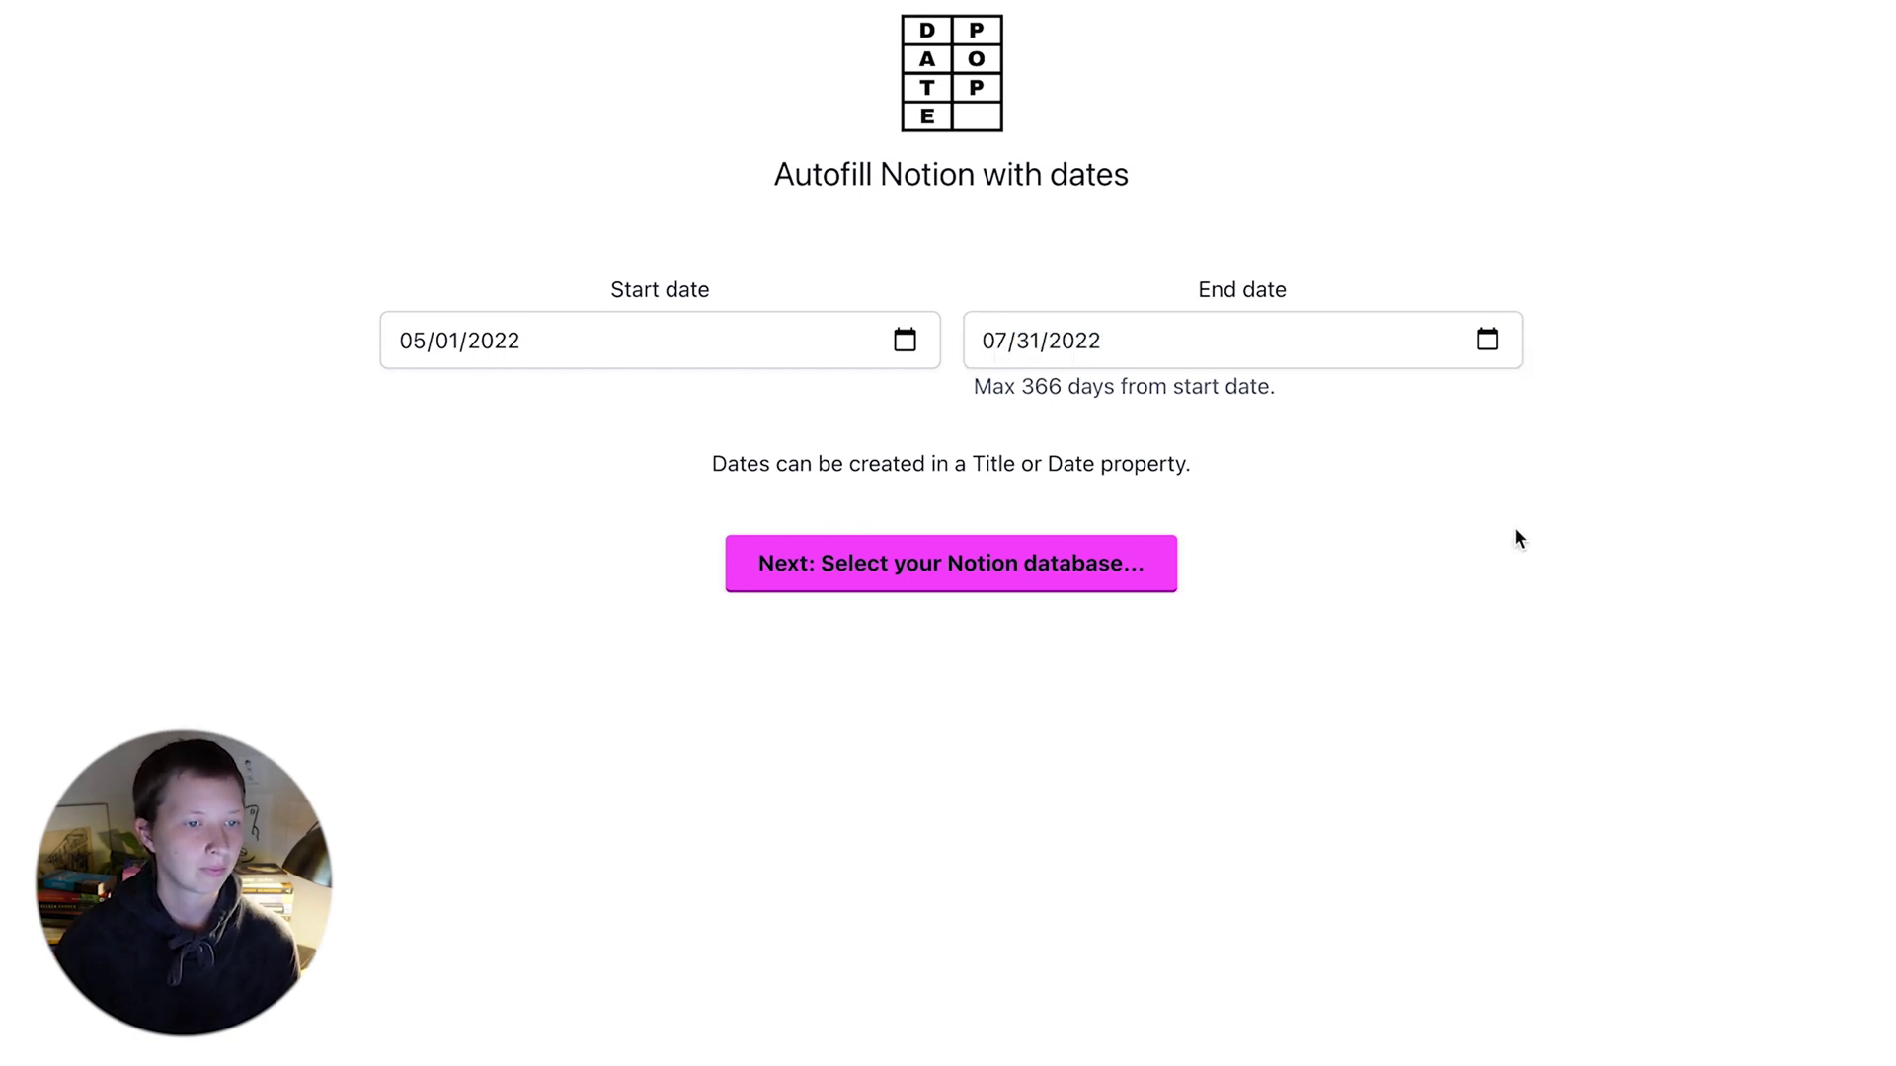
{"action": "left_click", "coordinate": [845, 585]}
{"action": "left_click", "coordinate": [1198, 729]}
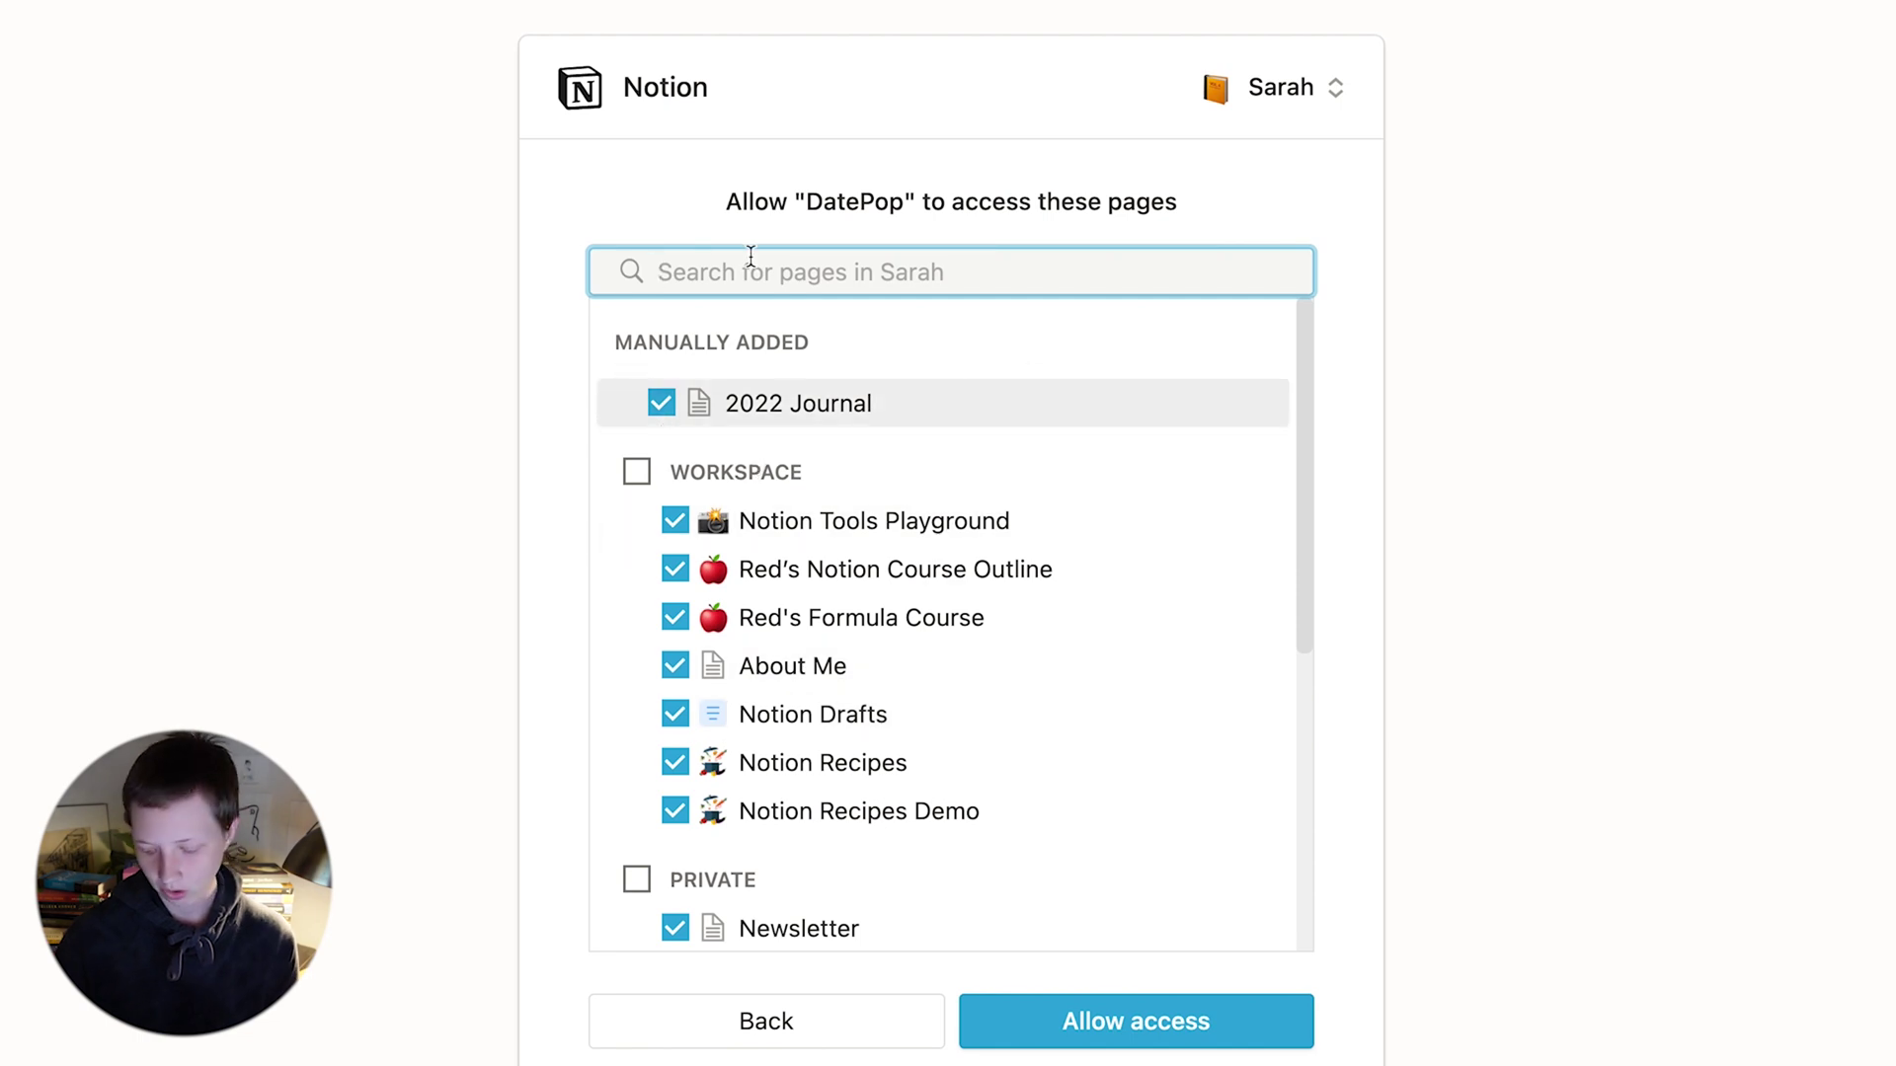
Search for 'My Daily Journal' and add it to the shared pages.
{"action": "type", "text": "My"}
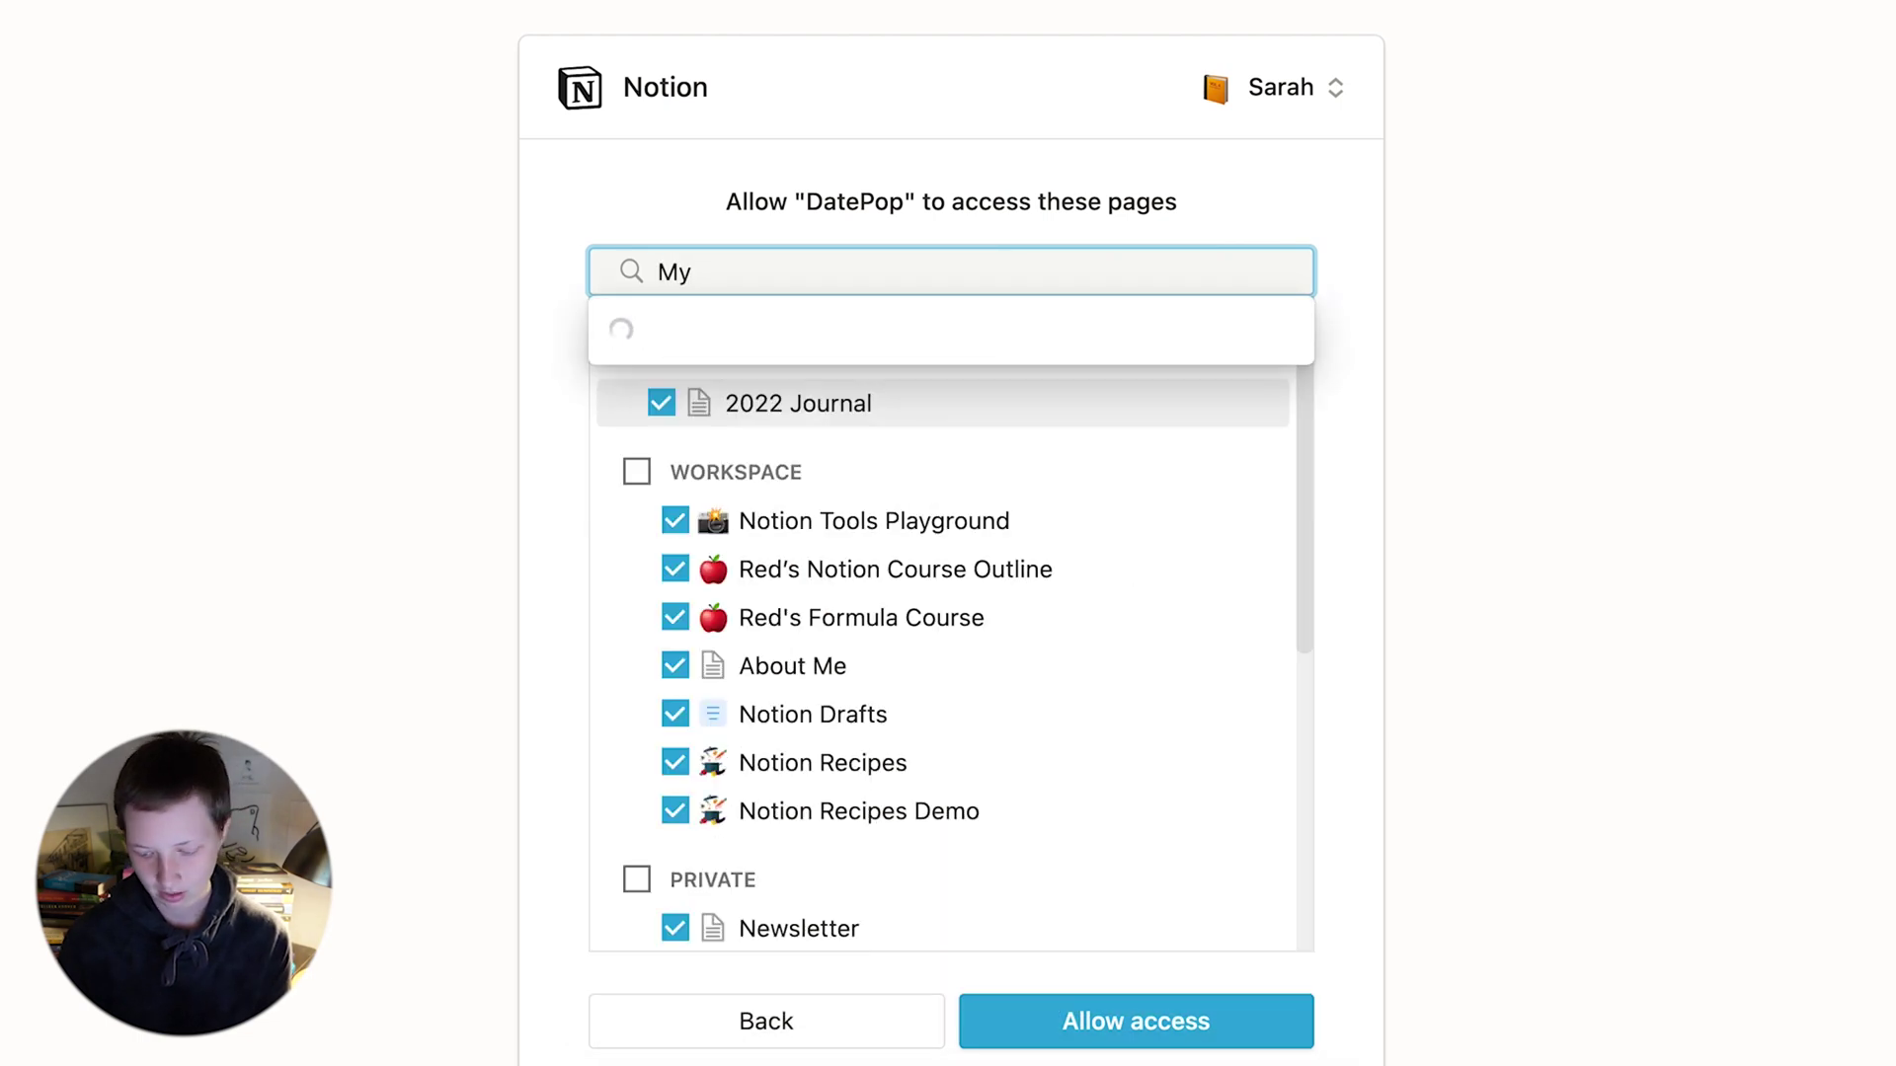
{"action": "type", "text": " DAily"}
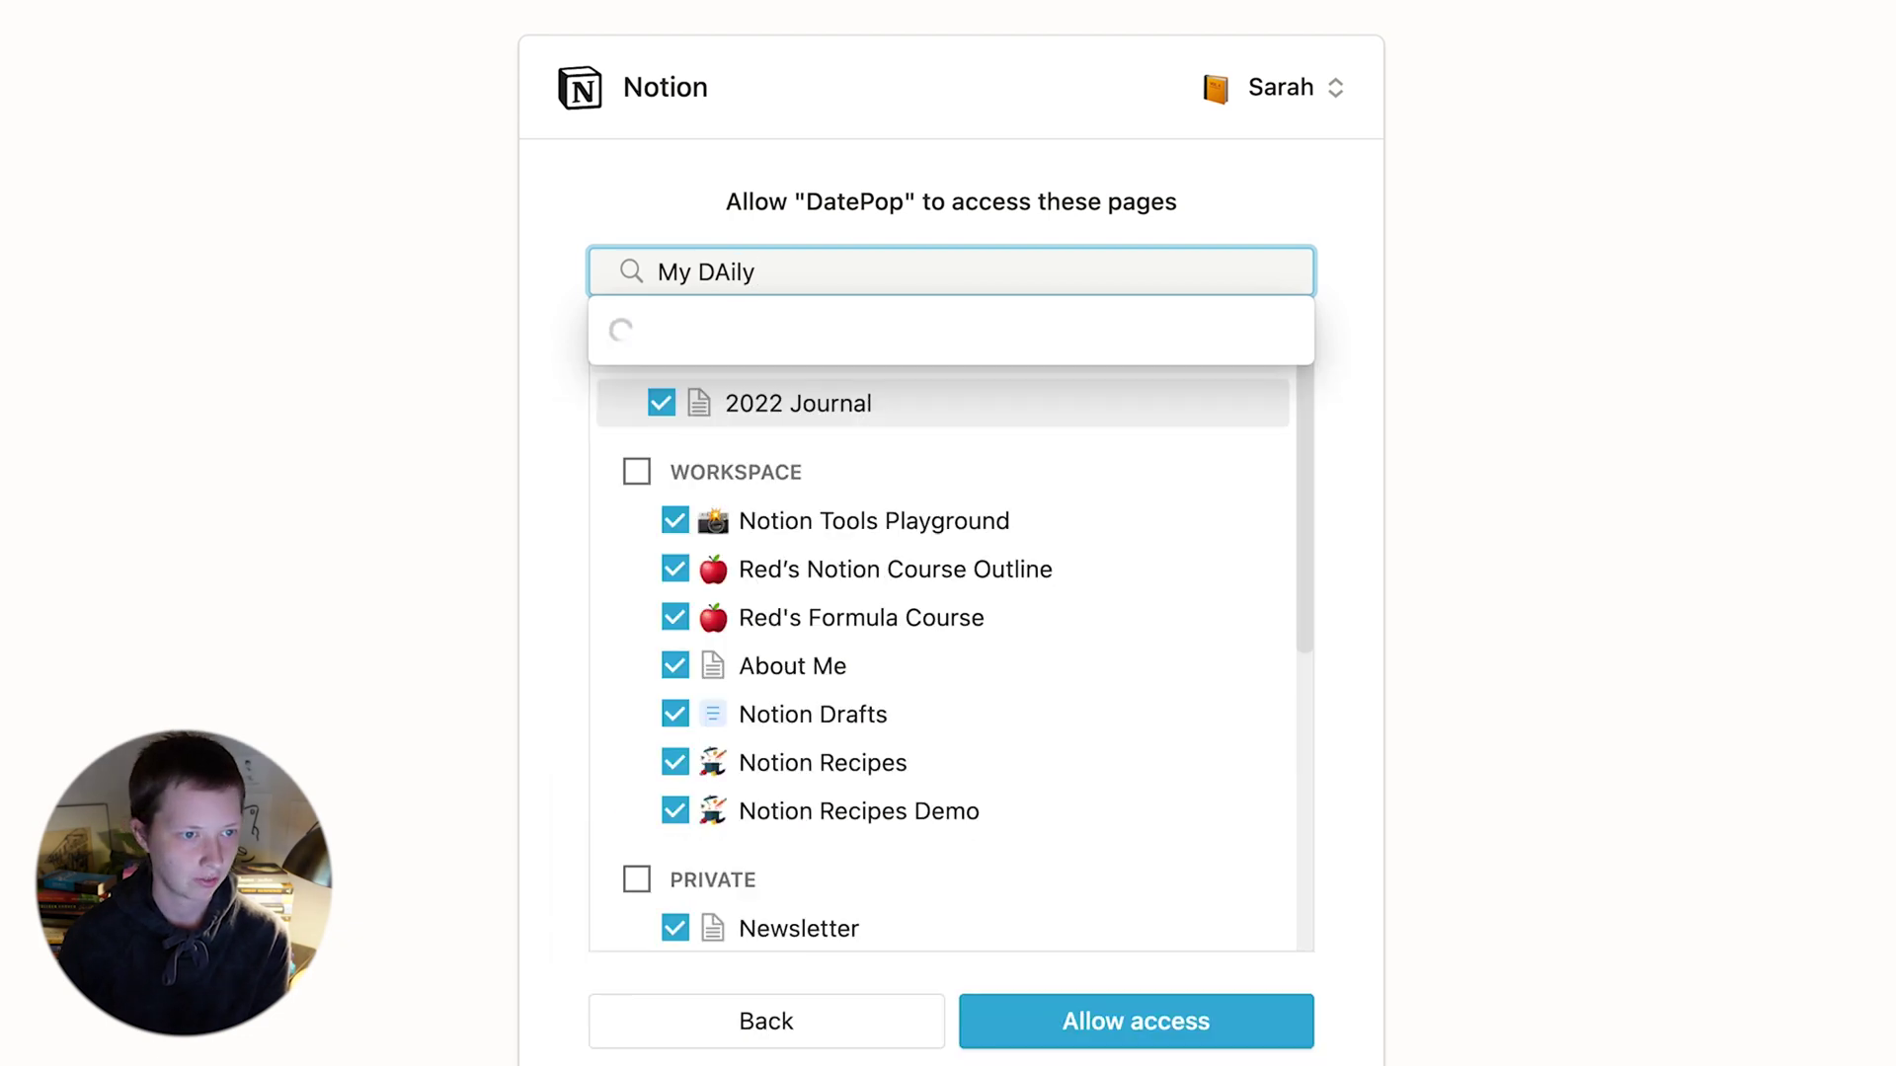
{"action": "key", "text": "BackSpace"}
{"action": "key", "text": "BackSpace"}
{"action": "key", "text": "BackSpace"}
{"action": "key", "text": "BackSpace"}
{"action": "type", "text": "aily"}
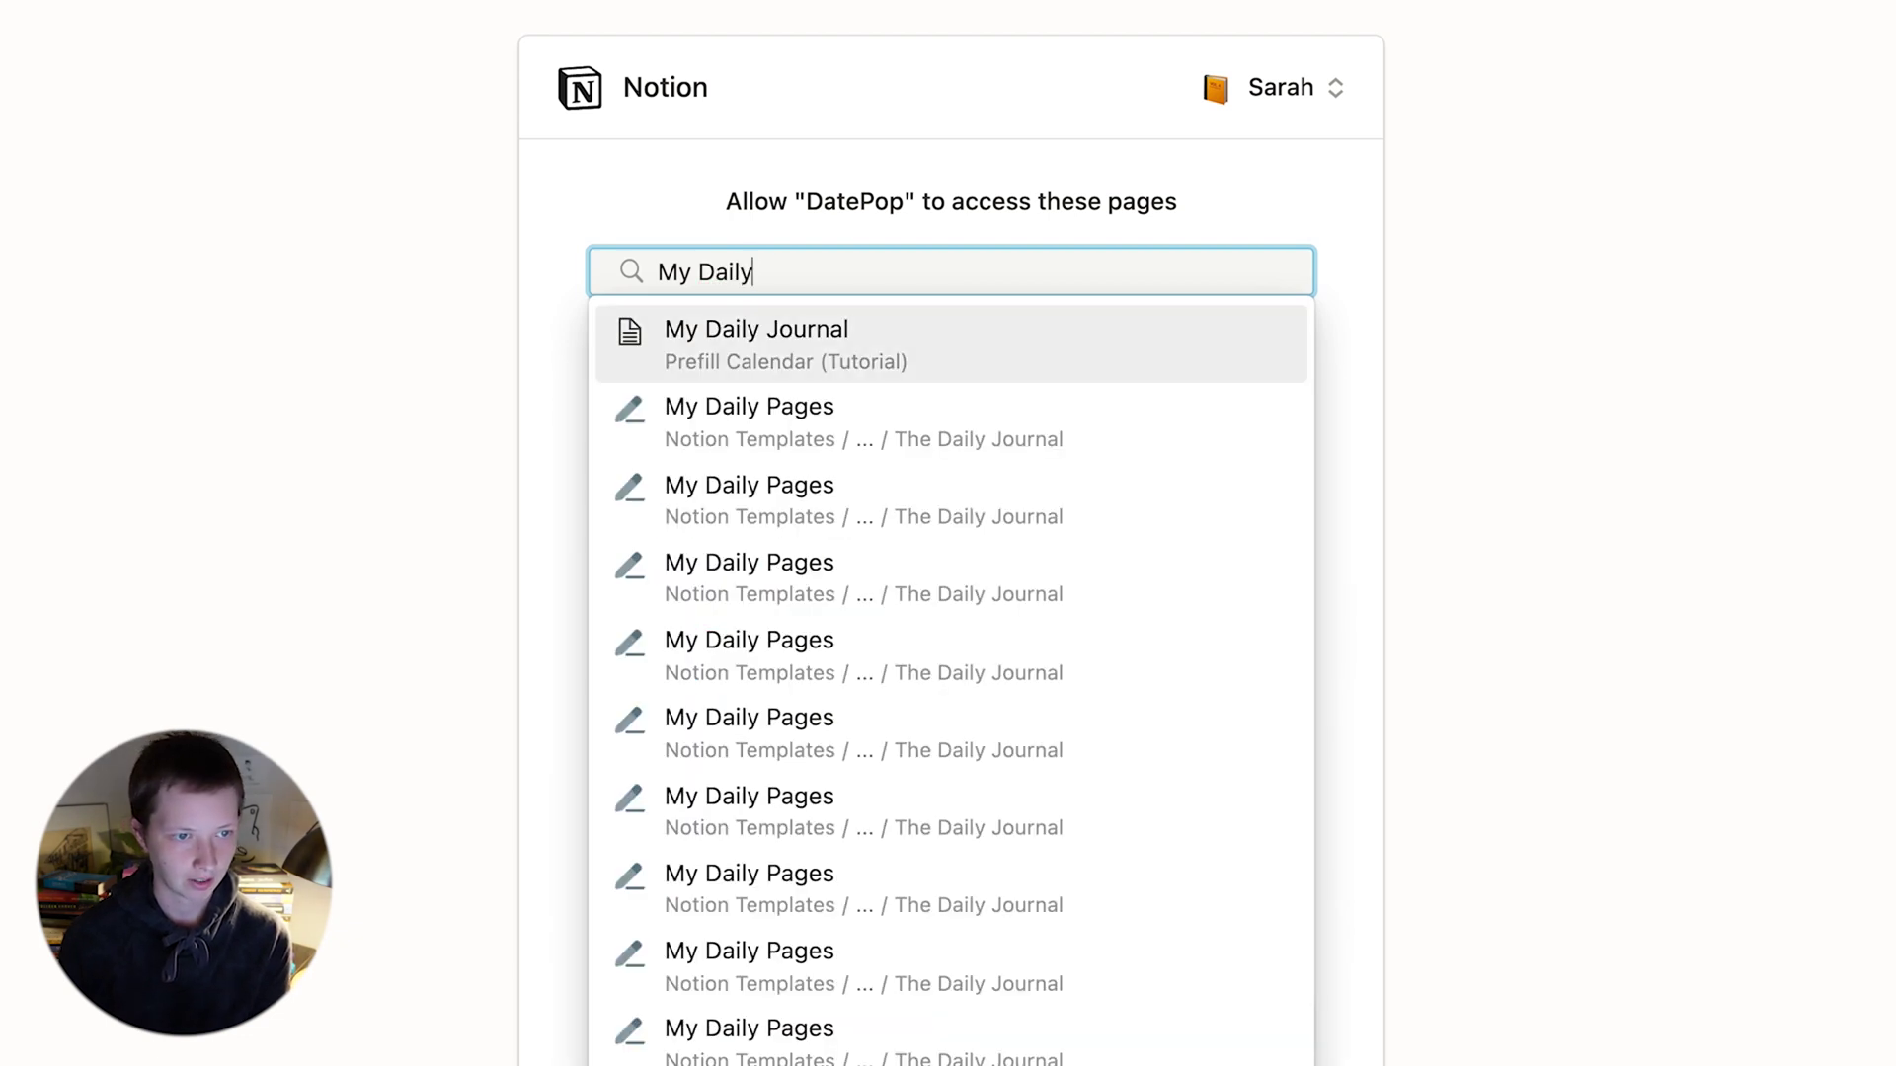
{"action": "key", "text": "Return"}
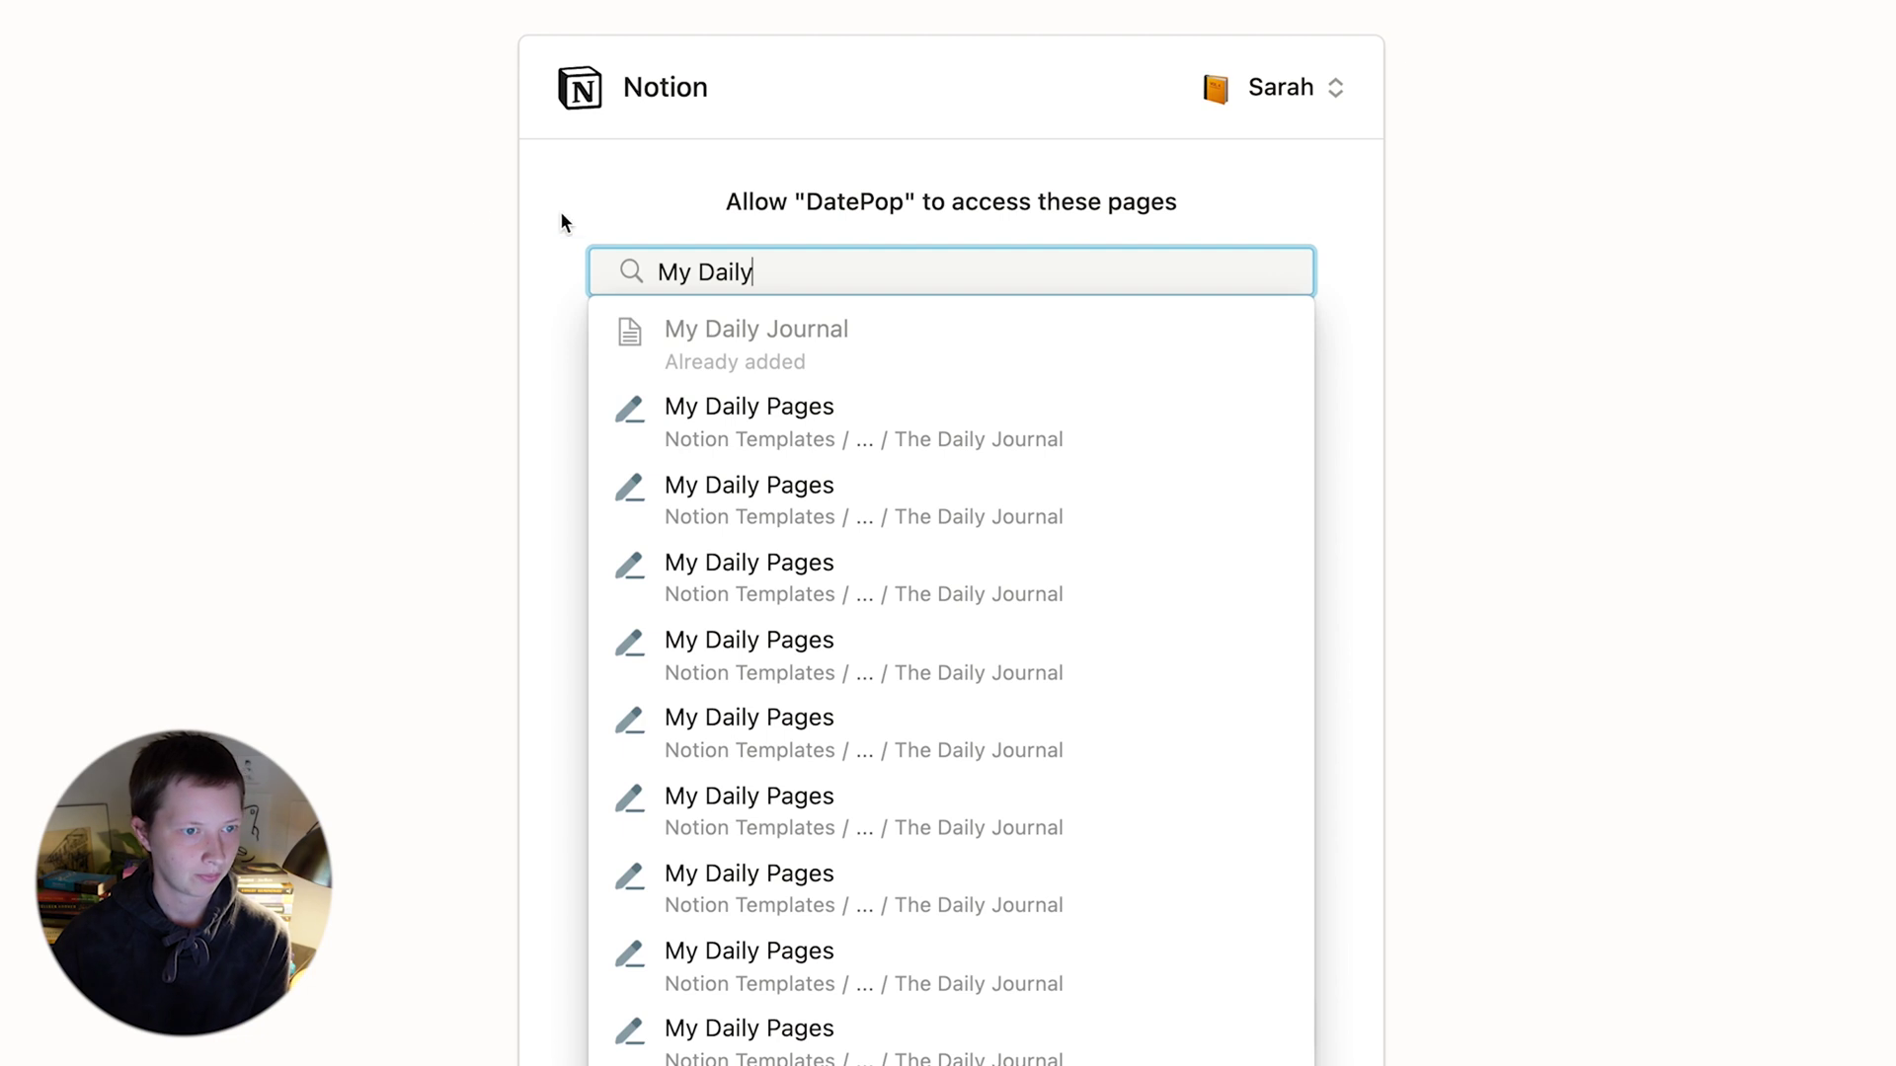
{"action": "key", "text": "super+a"}
{"action": "key", "text": "BackSpace"}
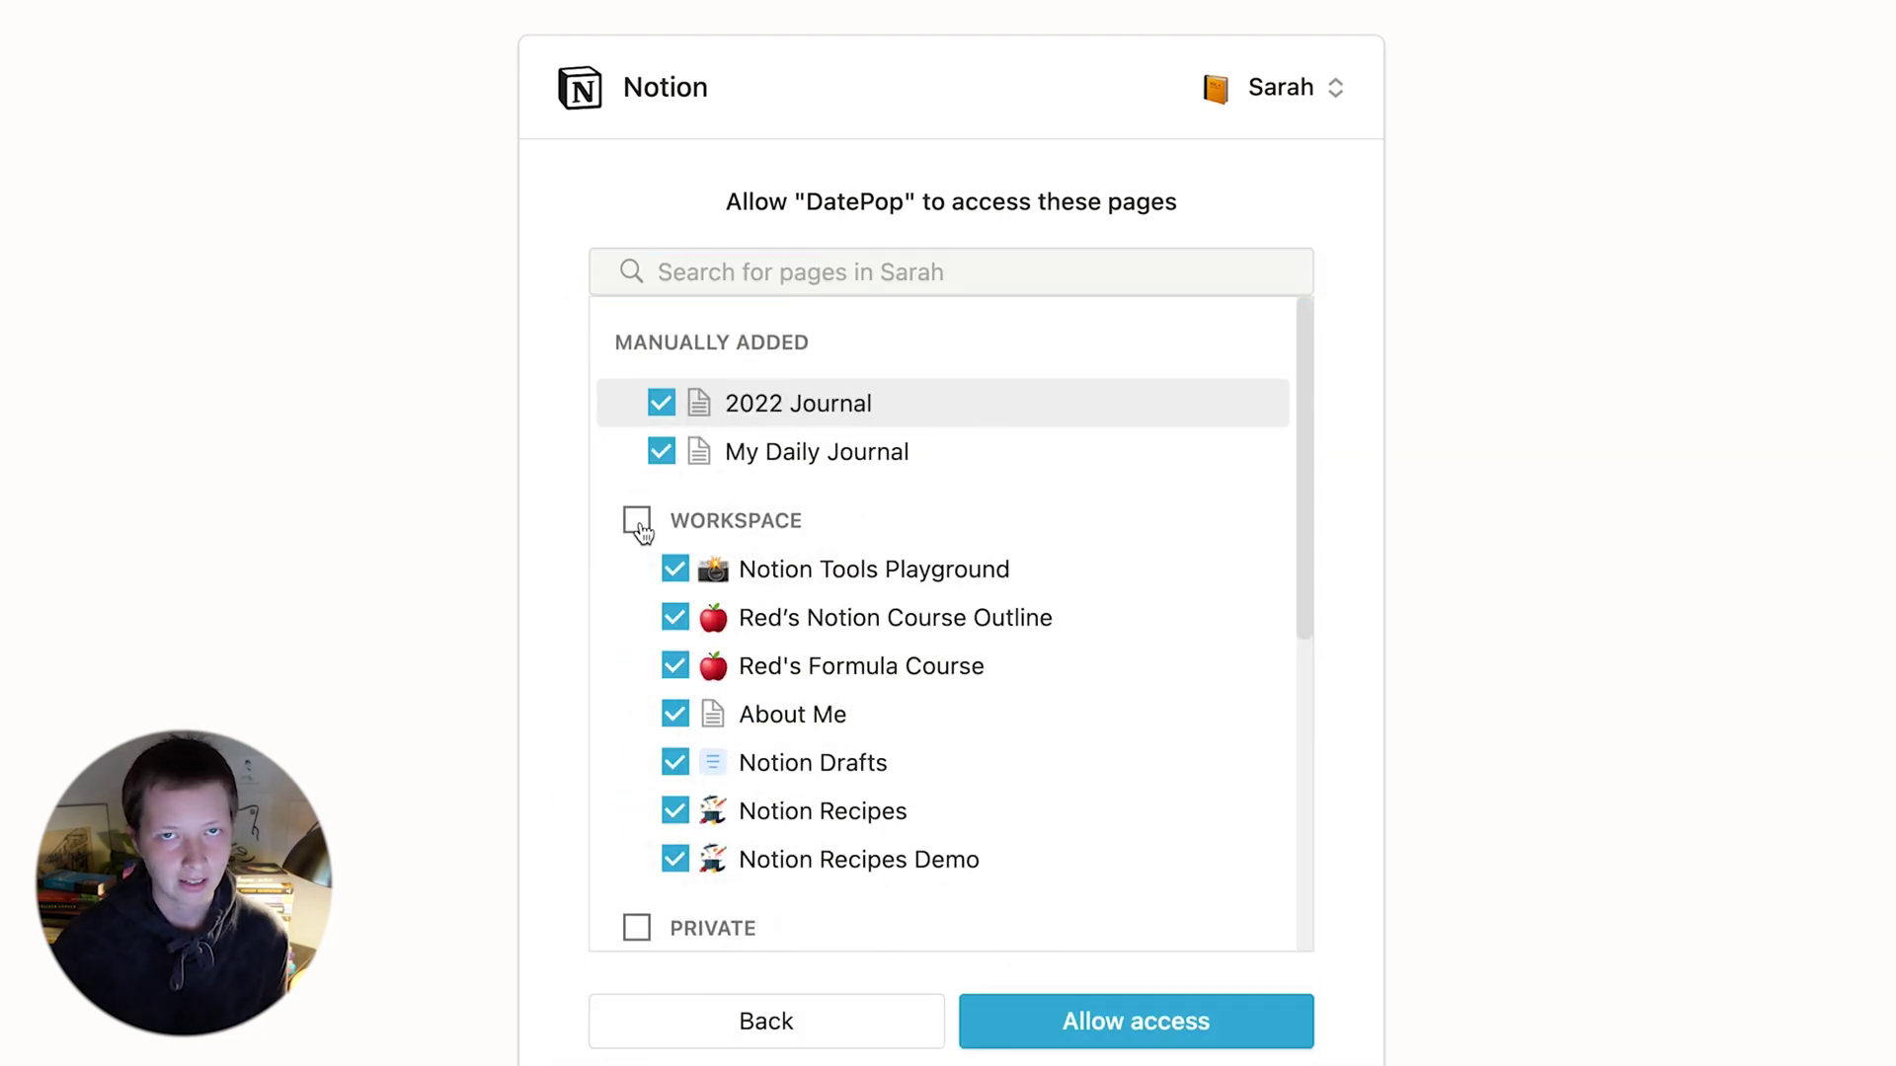
Uncheck the Workspace, Private and 2022 Journal pages, then allow access.
{"action": "left_click", "coordinate": [637, 524]}
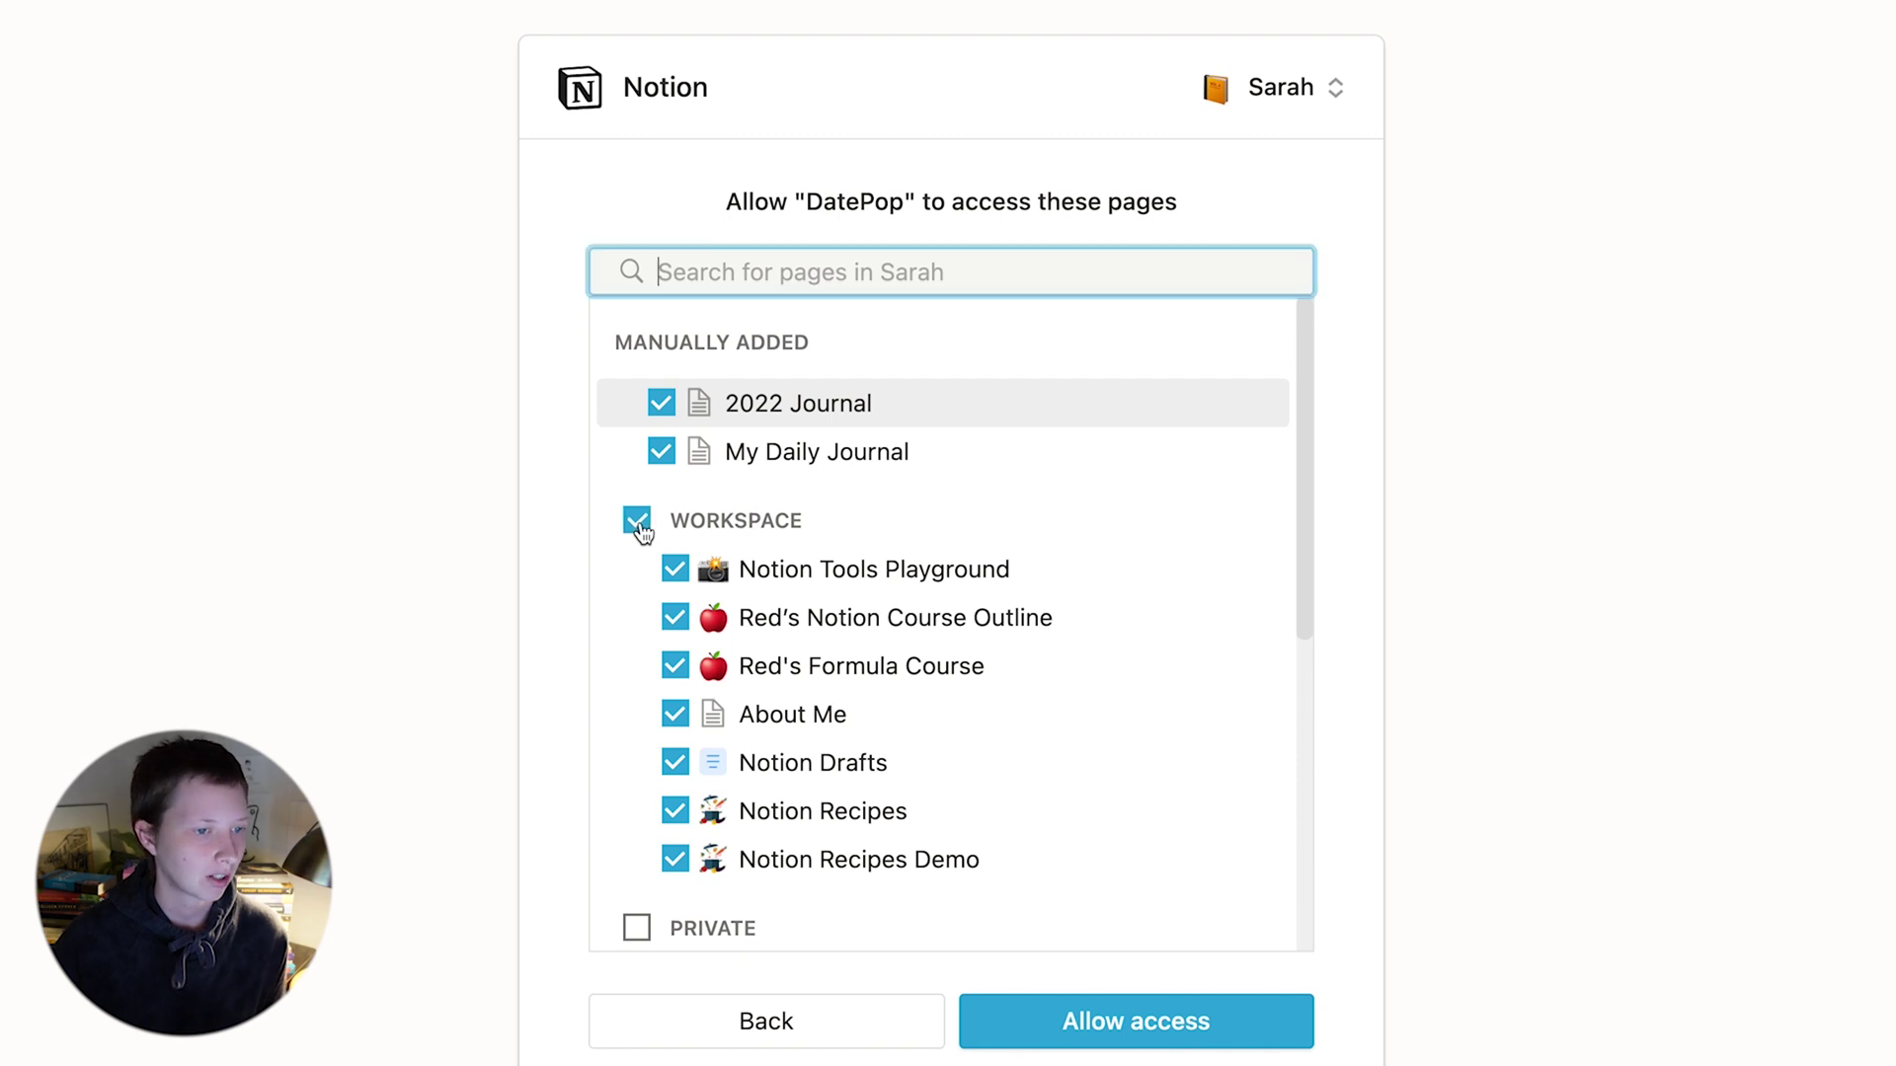
{"action": "left_click", "coordinate": [637, 523]}
{"action": "scroll", "coordinate": [642, 538], "scroll_direction": "down", "scroll_amount": 4}
{"action": "left_click", "coordinate": [638, 543]}
{"action": "left_click", "coordinate": [638, 543]}
{"action": "scroll", "coordinate": [638, 546], "scroll_direction": "down", "scroll_amount": 3}
{"action": "scroll", "coordinate": [639, 546], "scroll_direction": "up", "scroll_amount": 8}
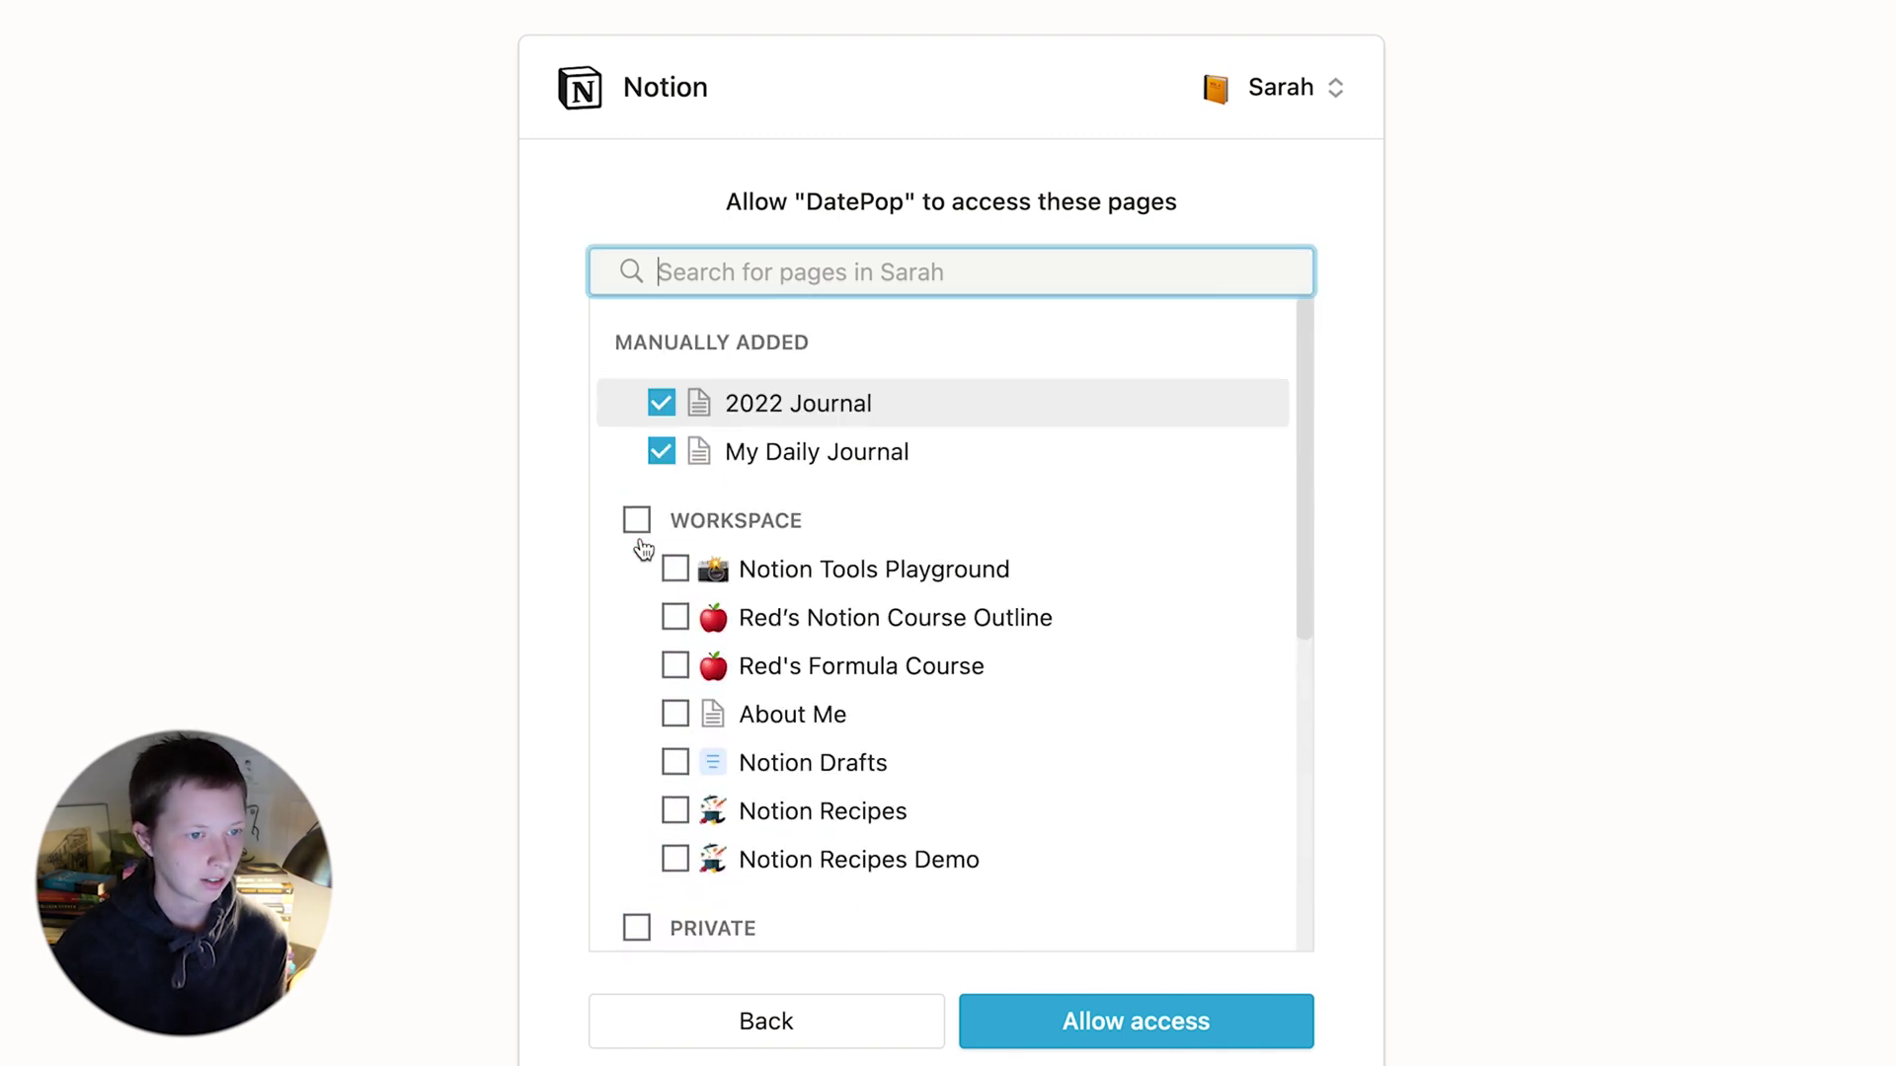
{"action": "left_click", "coordinate": [662, 405]}
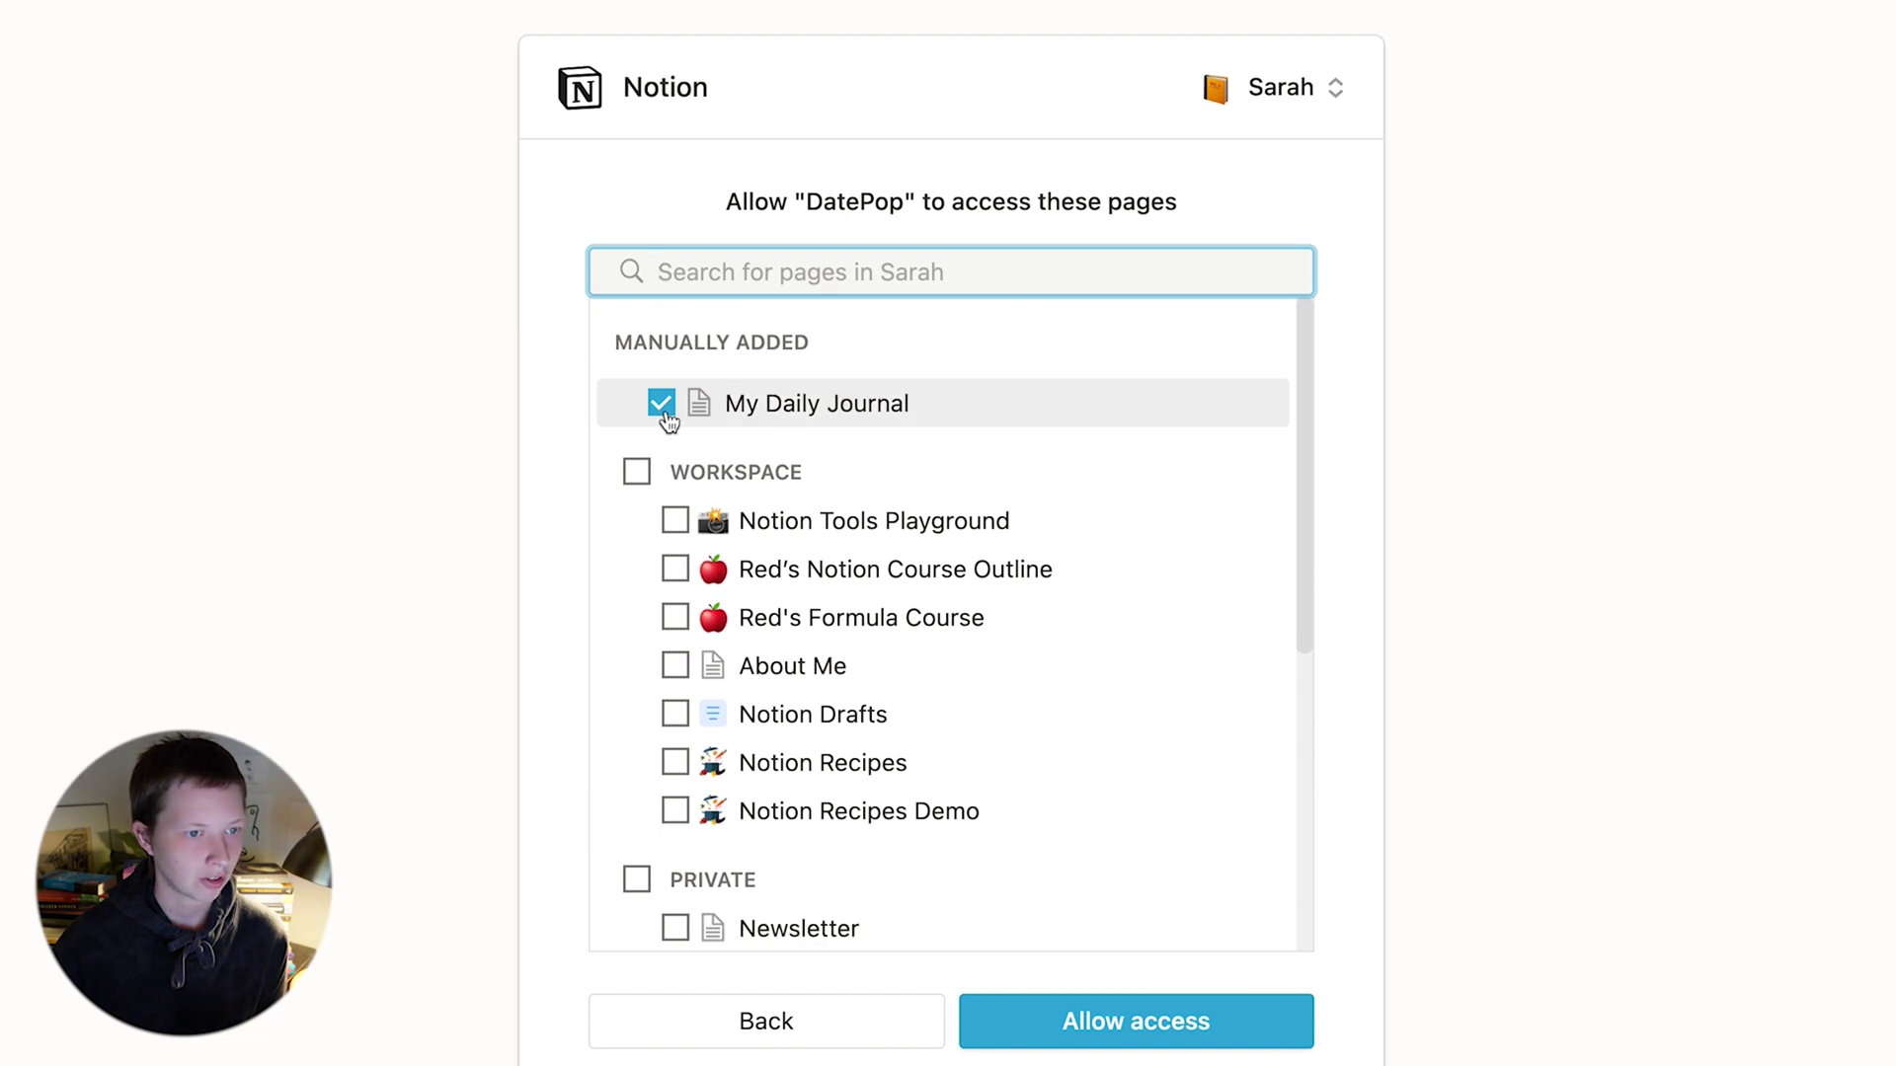
{"action": "left_click", "coordinate": [1049, 1043]}
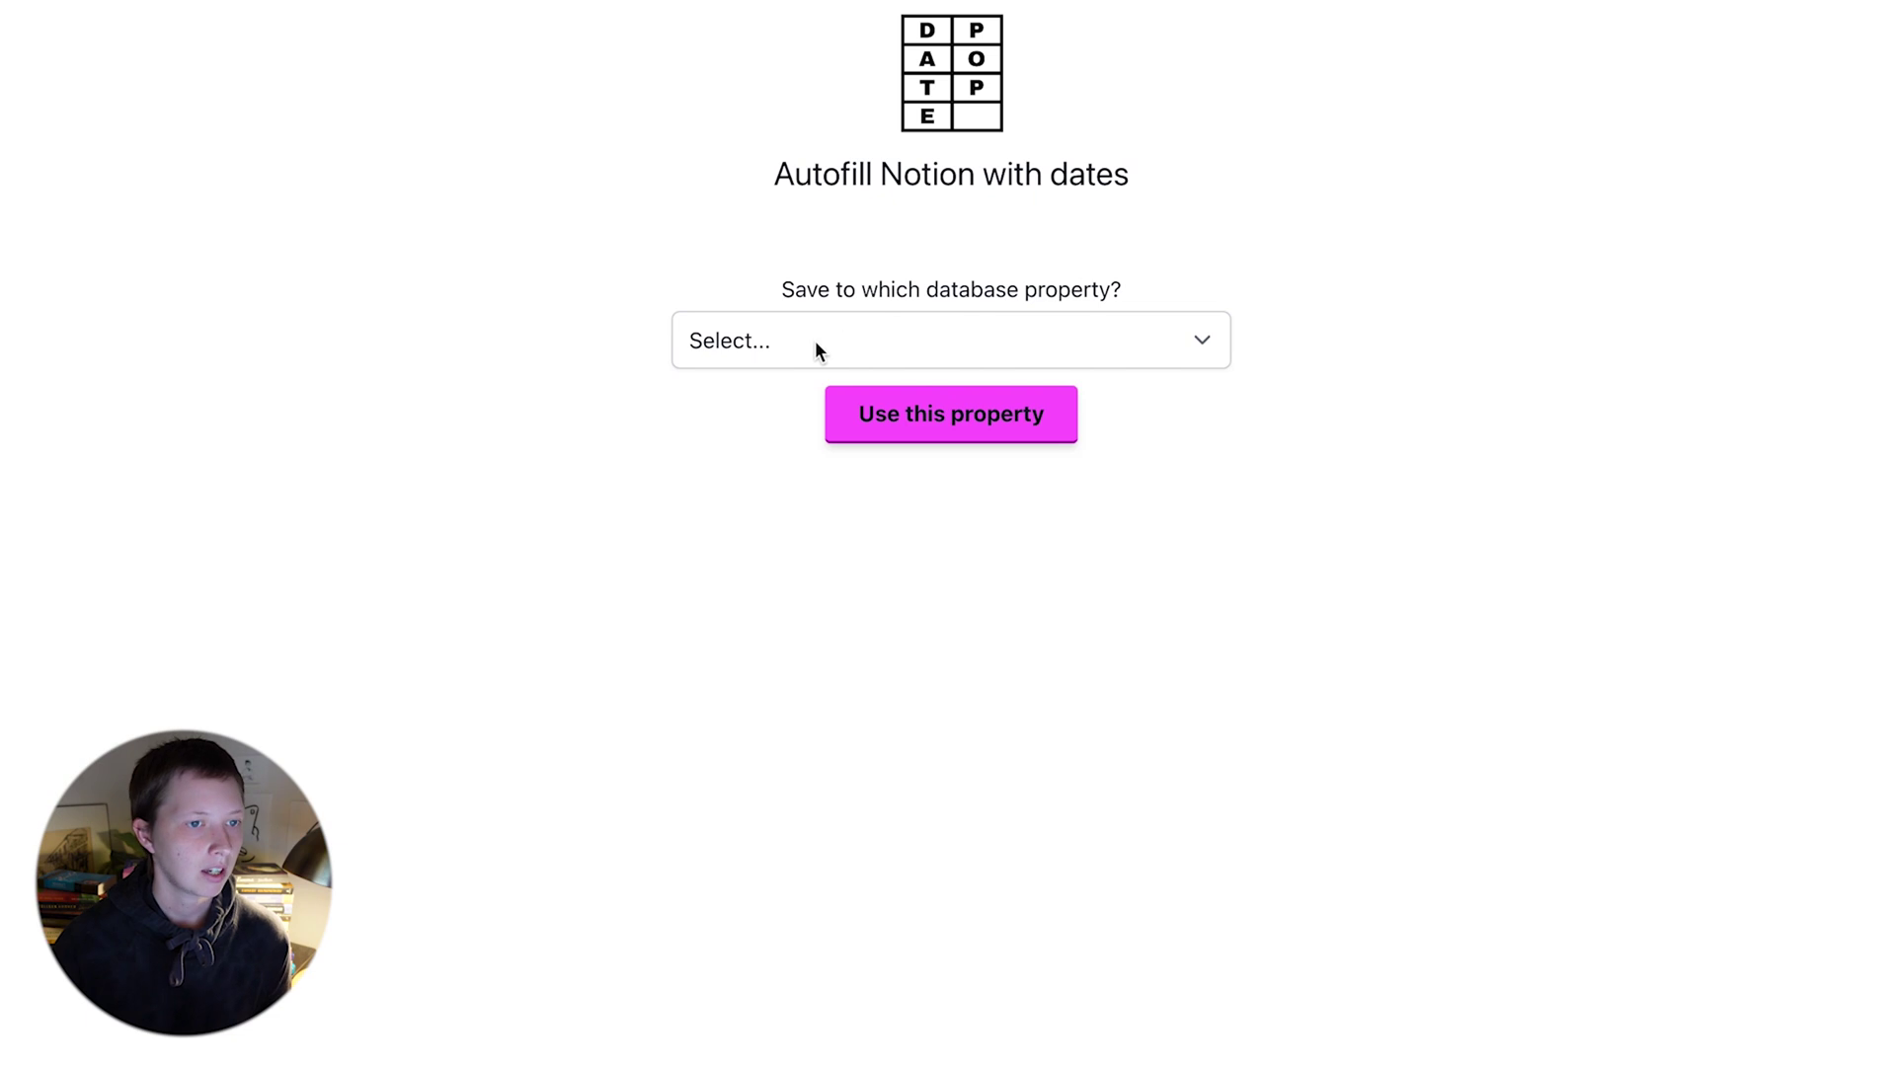
Move the Untitled calendar entry from May 2 to May 3.
{"action": "left_click", "coordinate": [816, 340]}
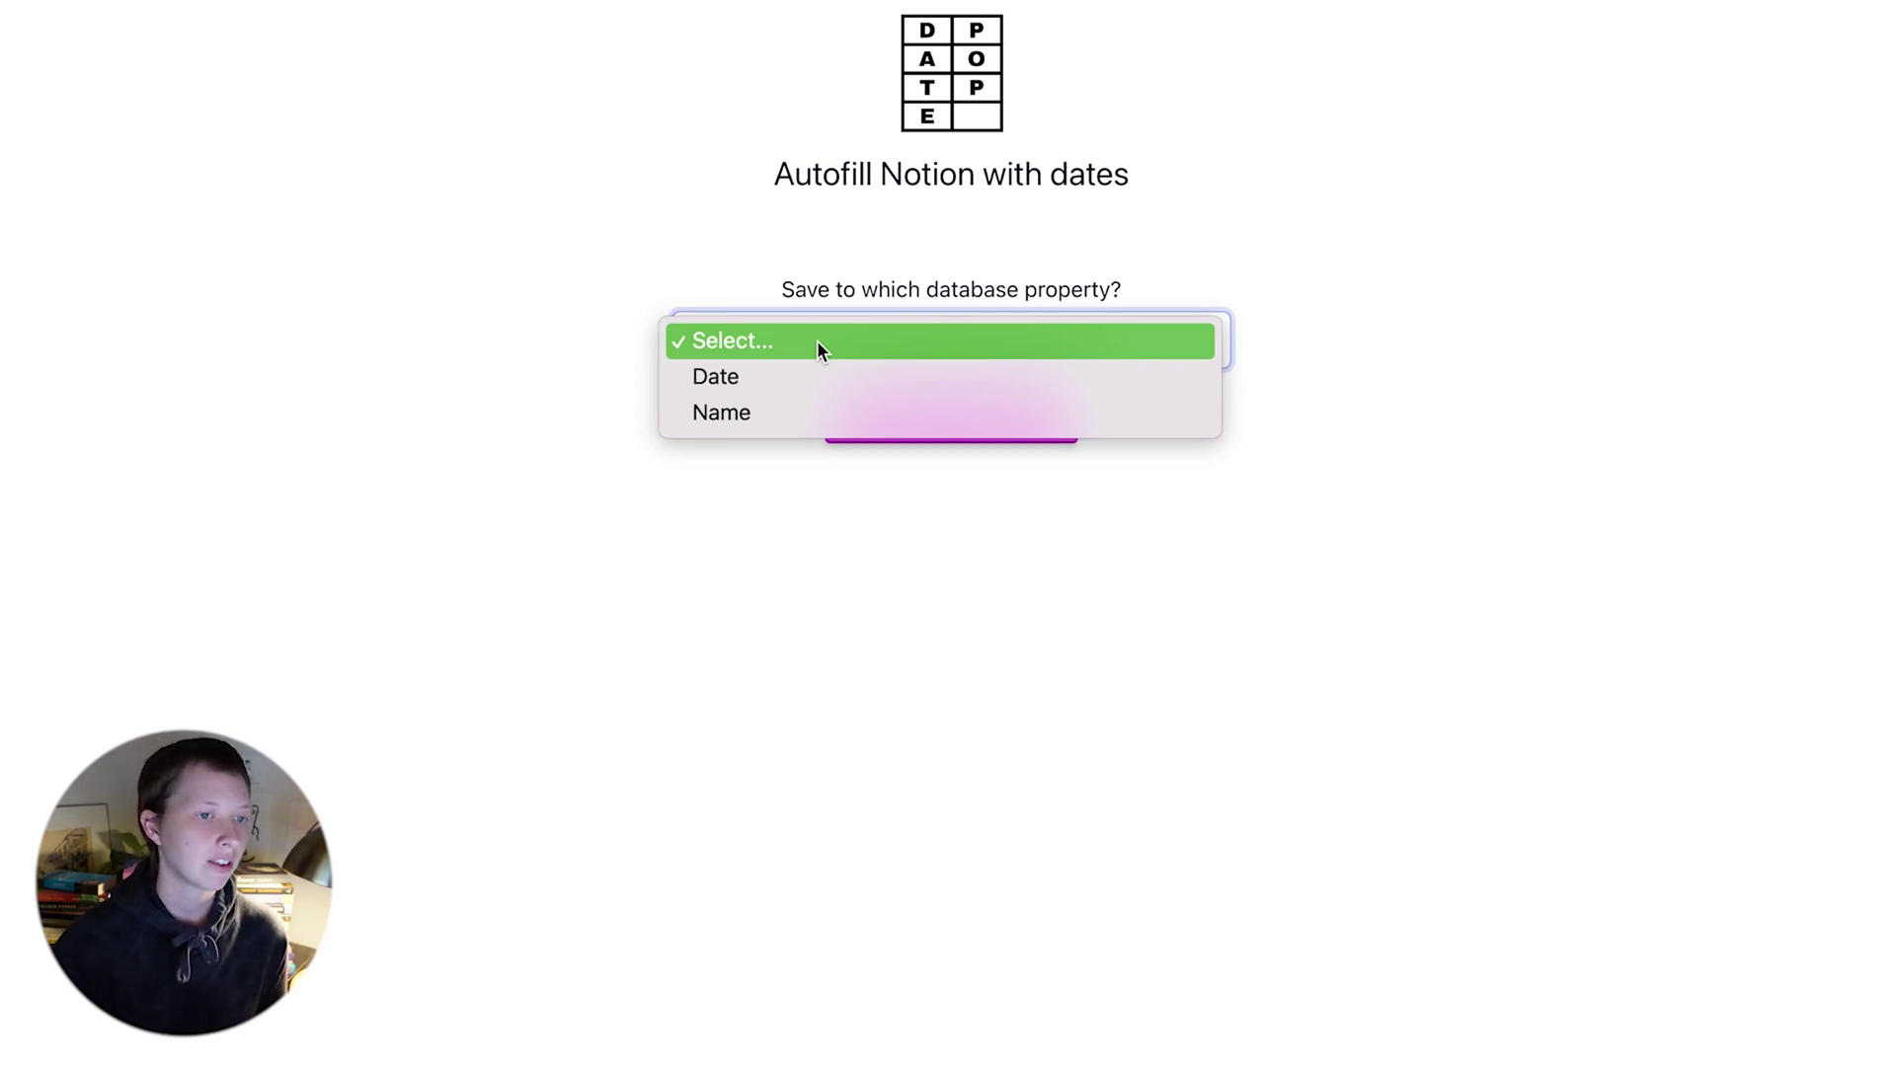
{"action": "left_click", "coordinate": [362, 432]}
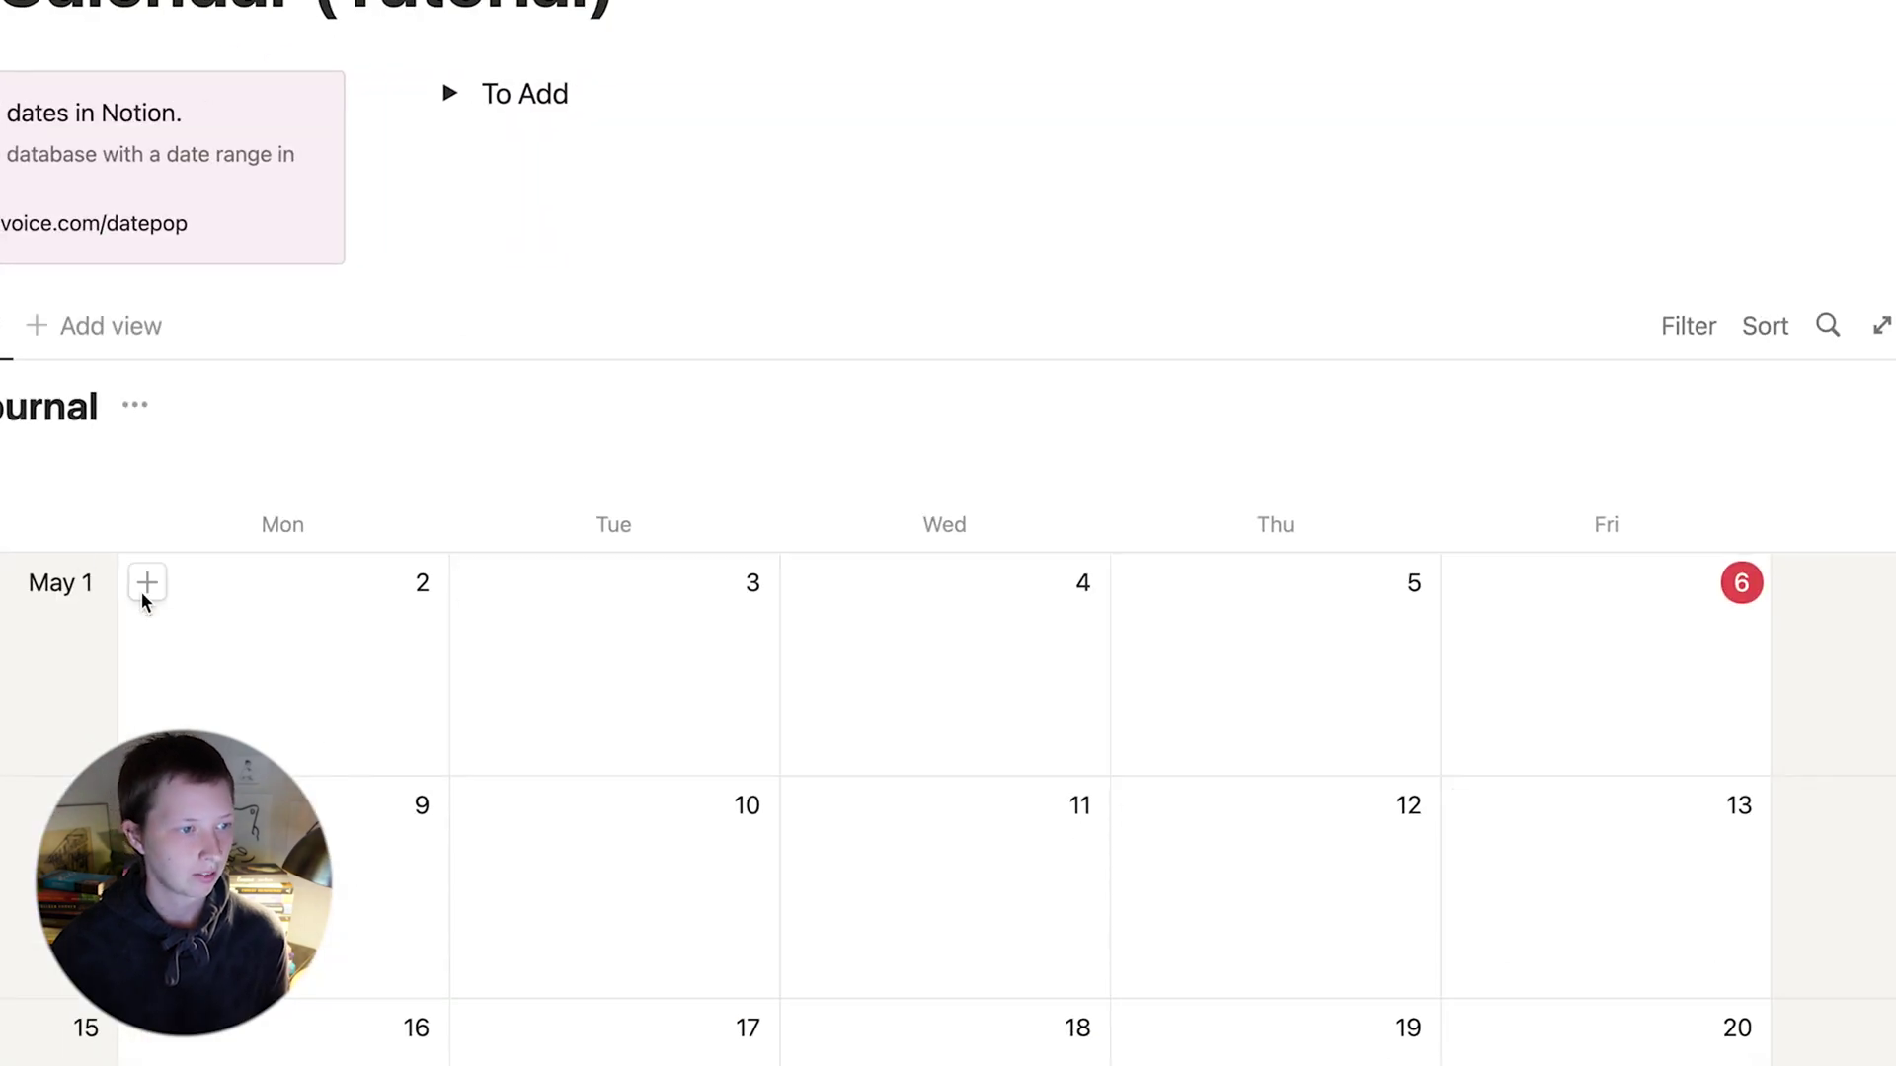
{"action": "left_click", "coordinate": [146, 583]}
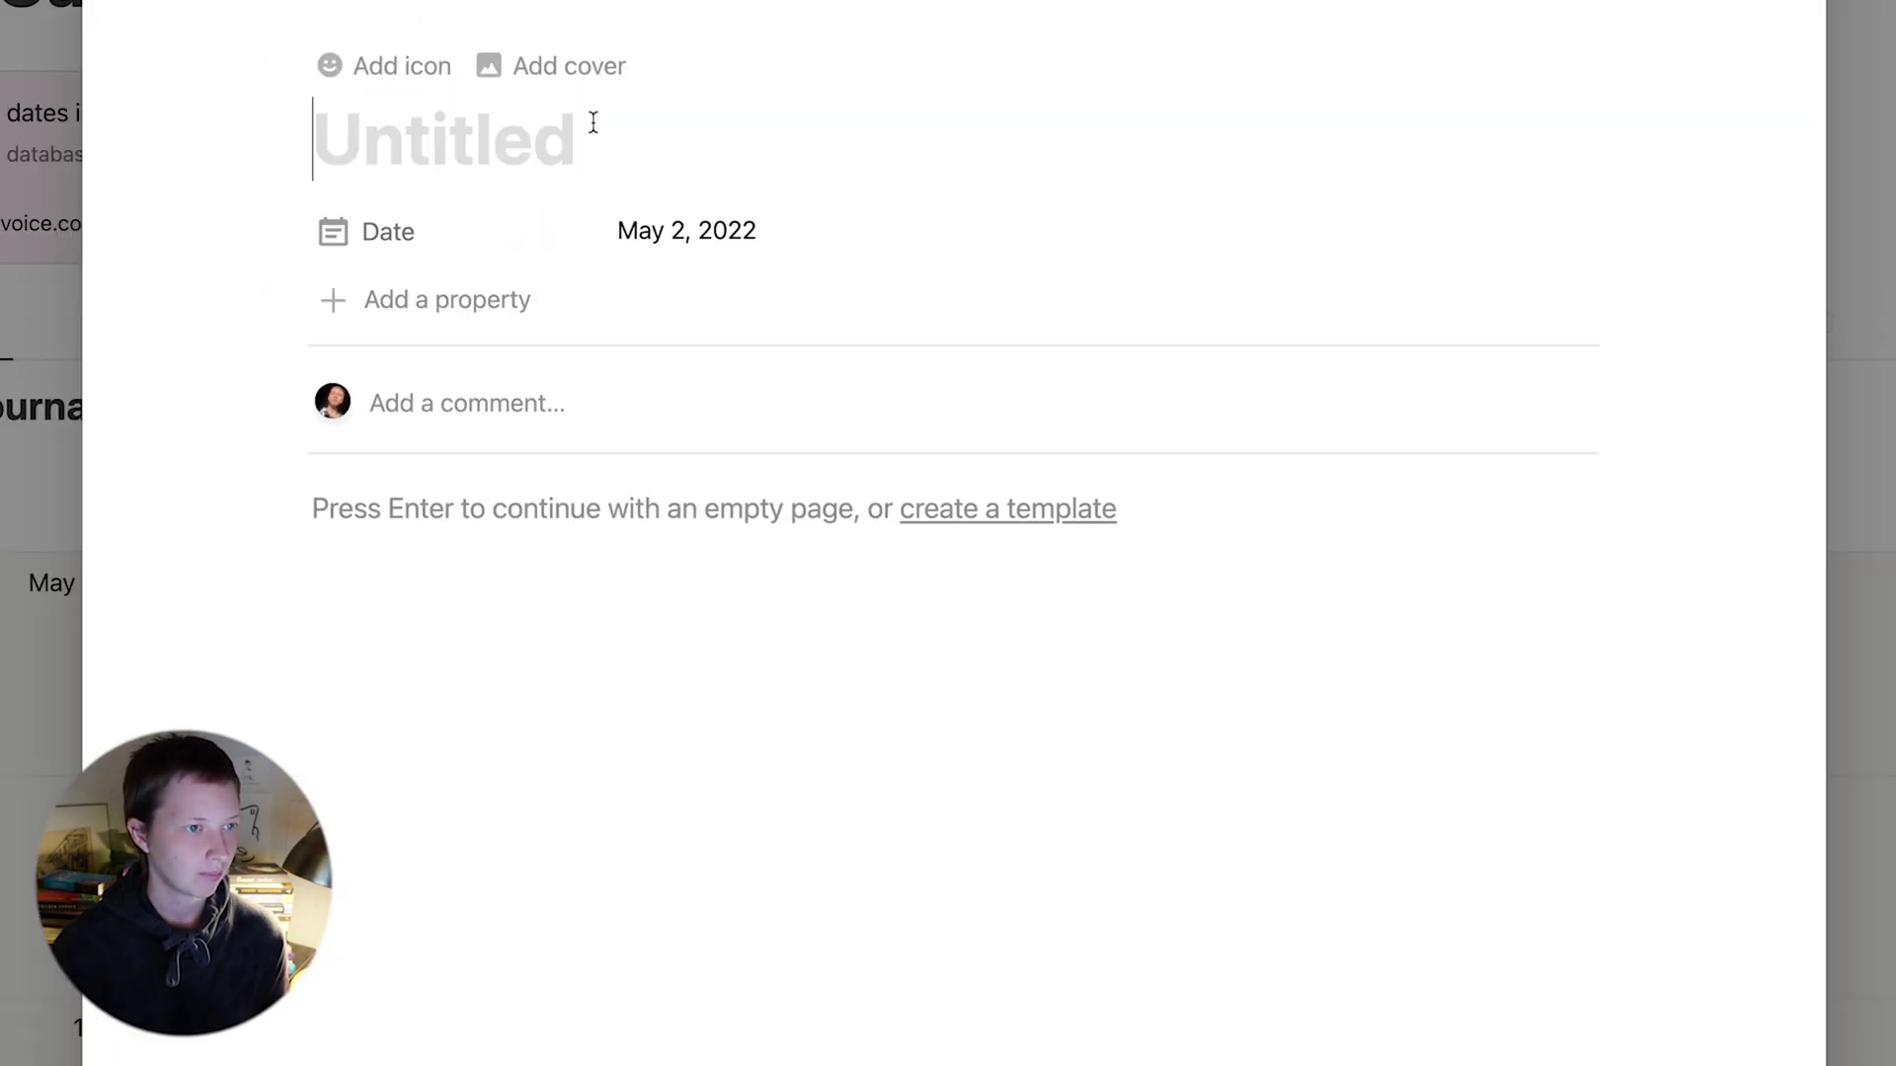
{"action": "left_click", "coordinate": [40, 622]}
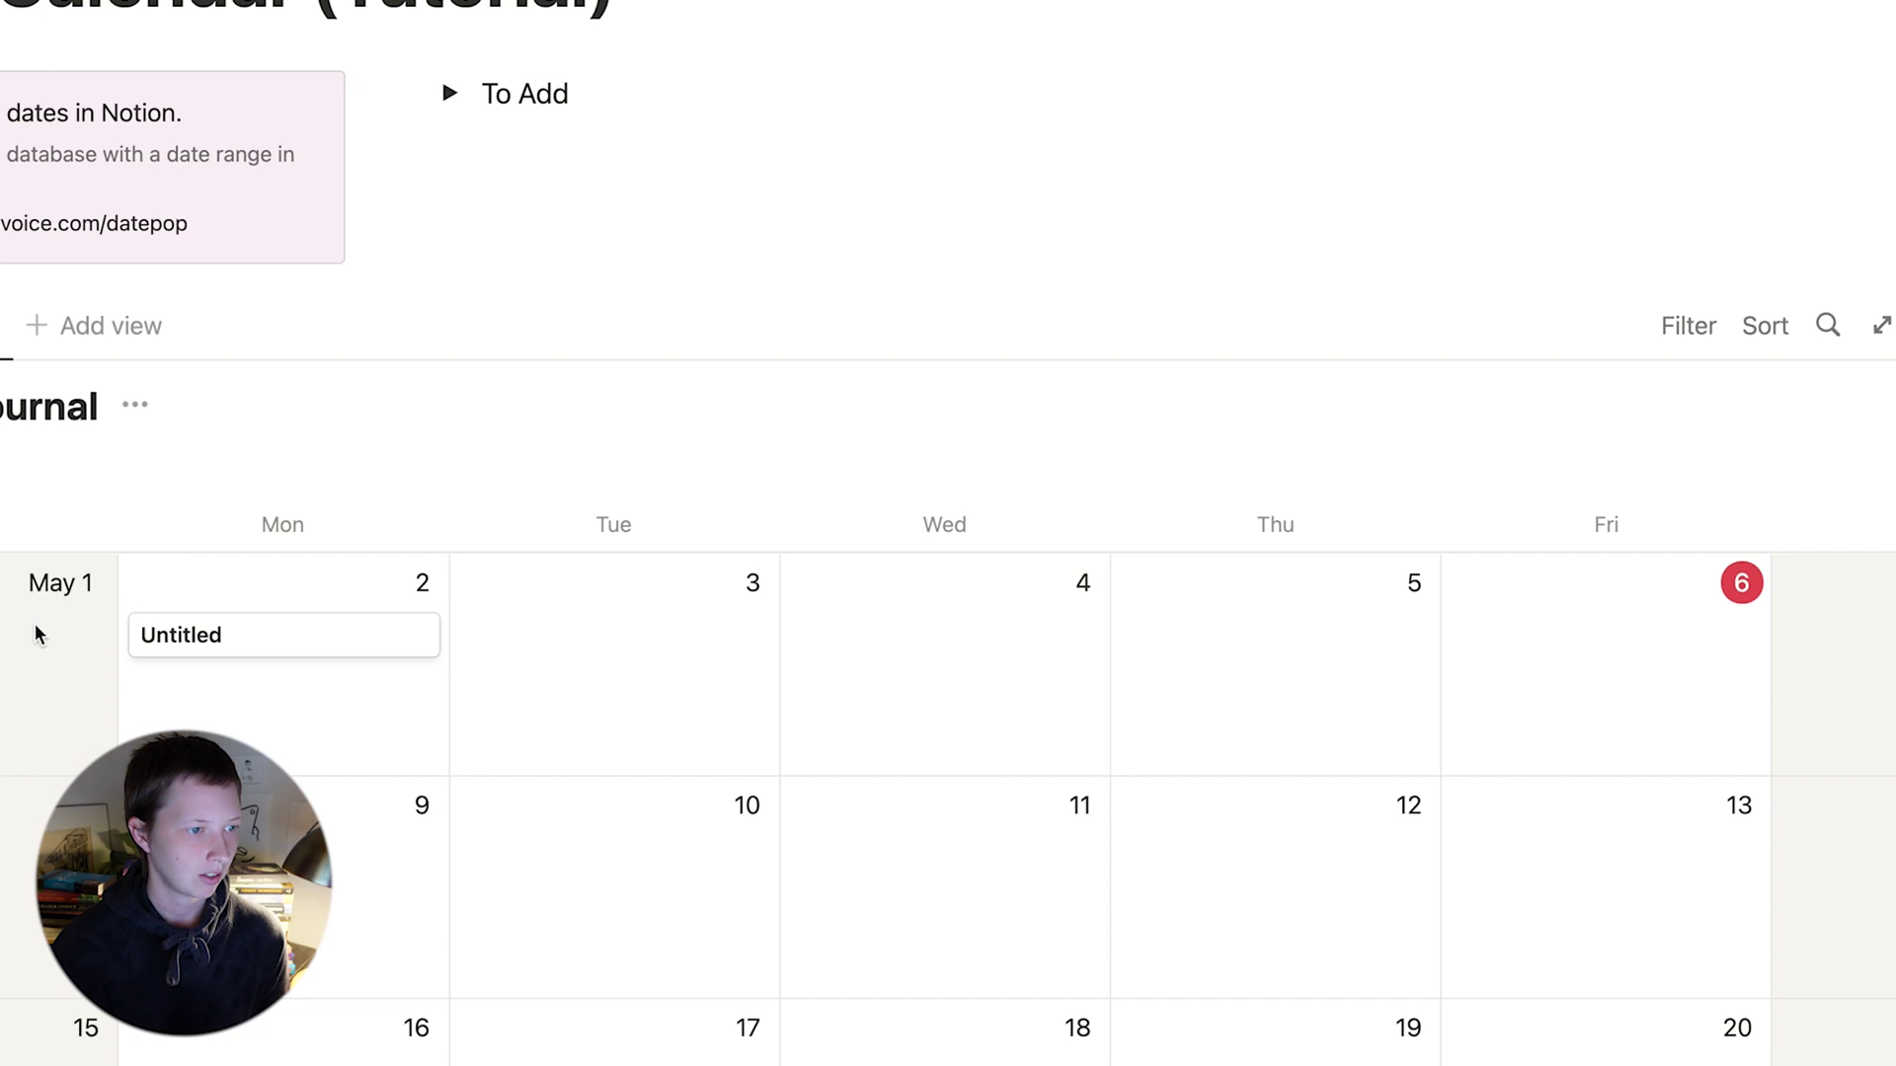
{"action": "left_click_drag", "start_coordinate": [187, 635], "coordinate": [727, 653]}
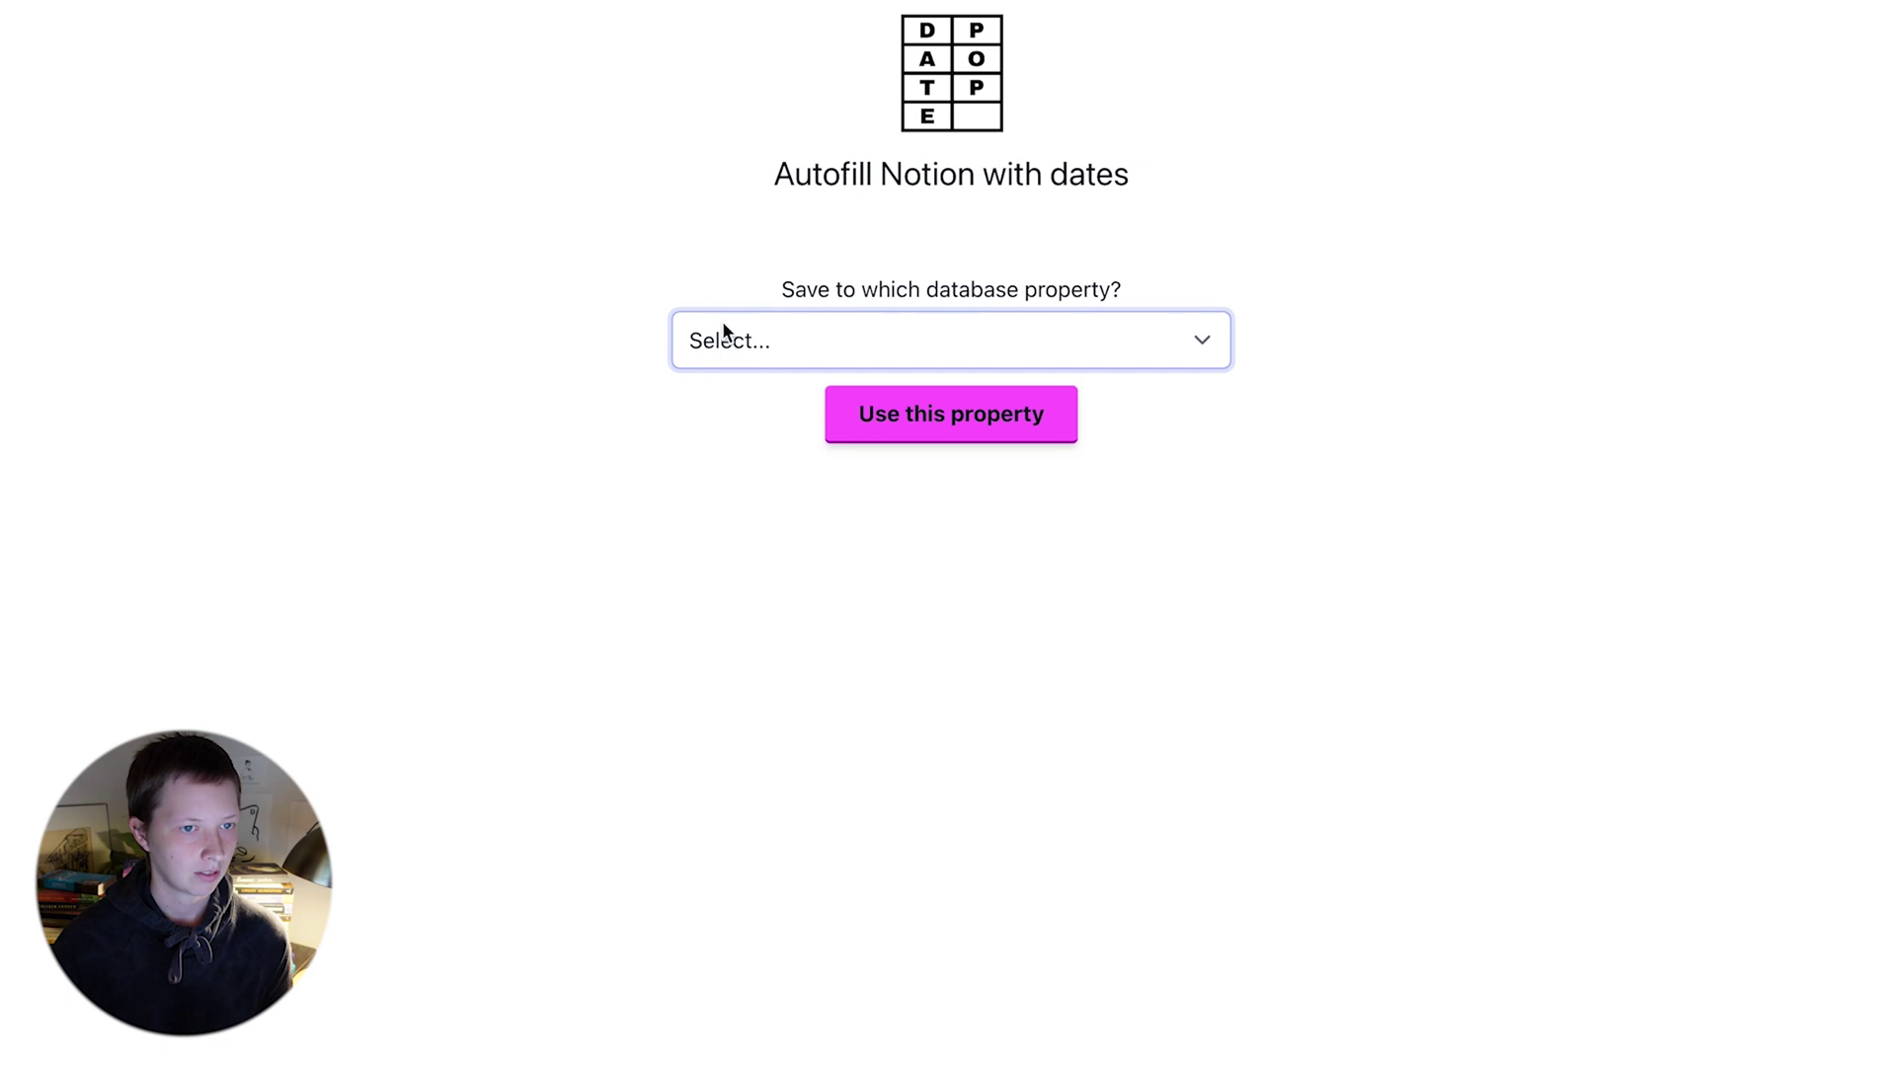
Choose Date as DatePop's destination property and use it.
{"action": "left_click", "coordinate": [724, 331]}
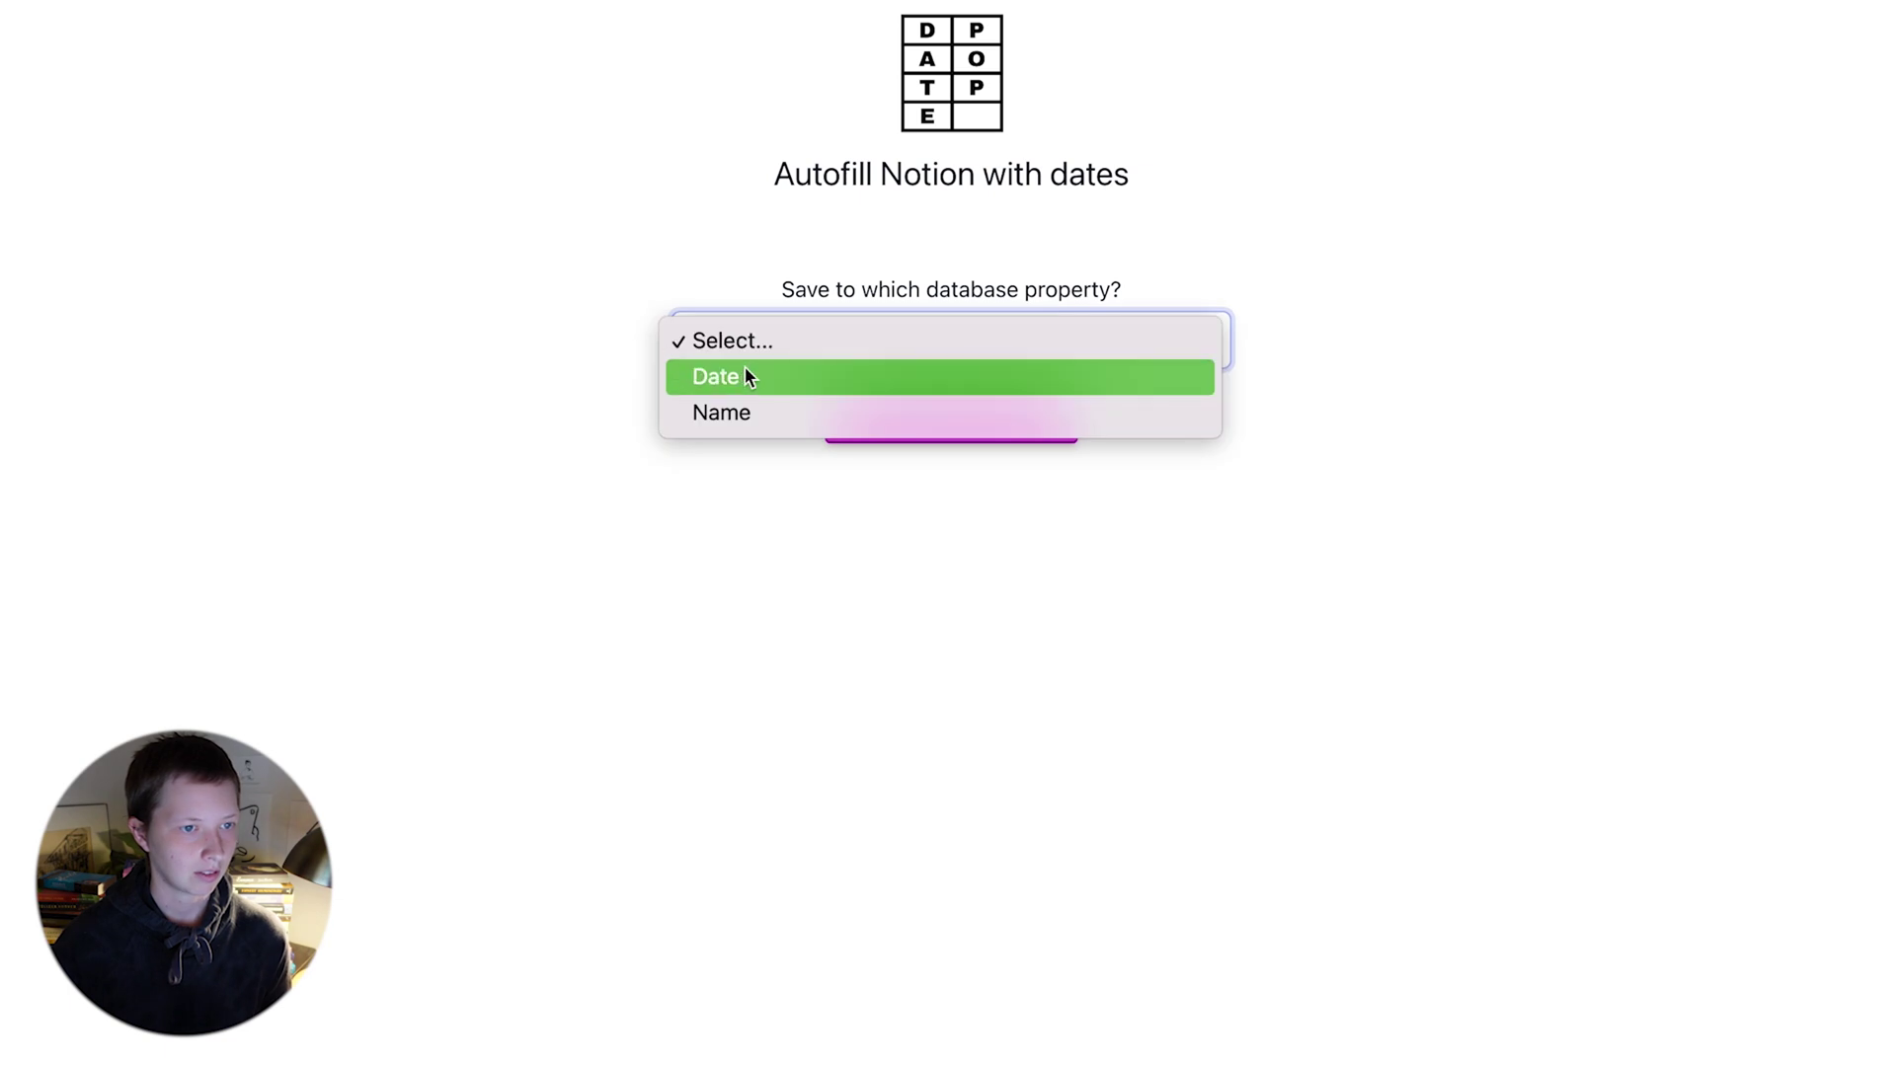
{"action": "left_click", "coordinate": [745, 367]}
{"action": "left_click", "coordinate": [947, 430]}
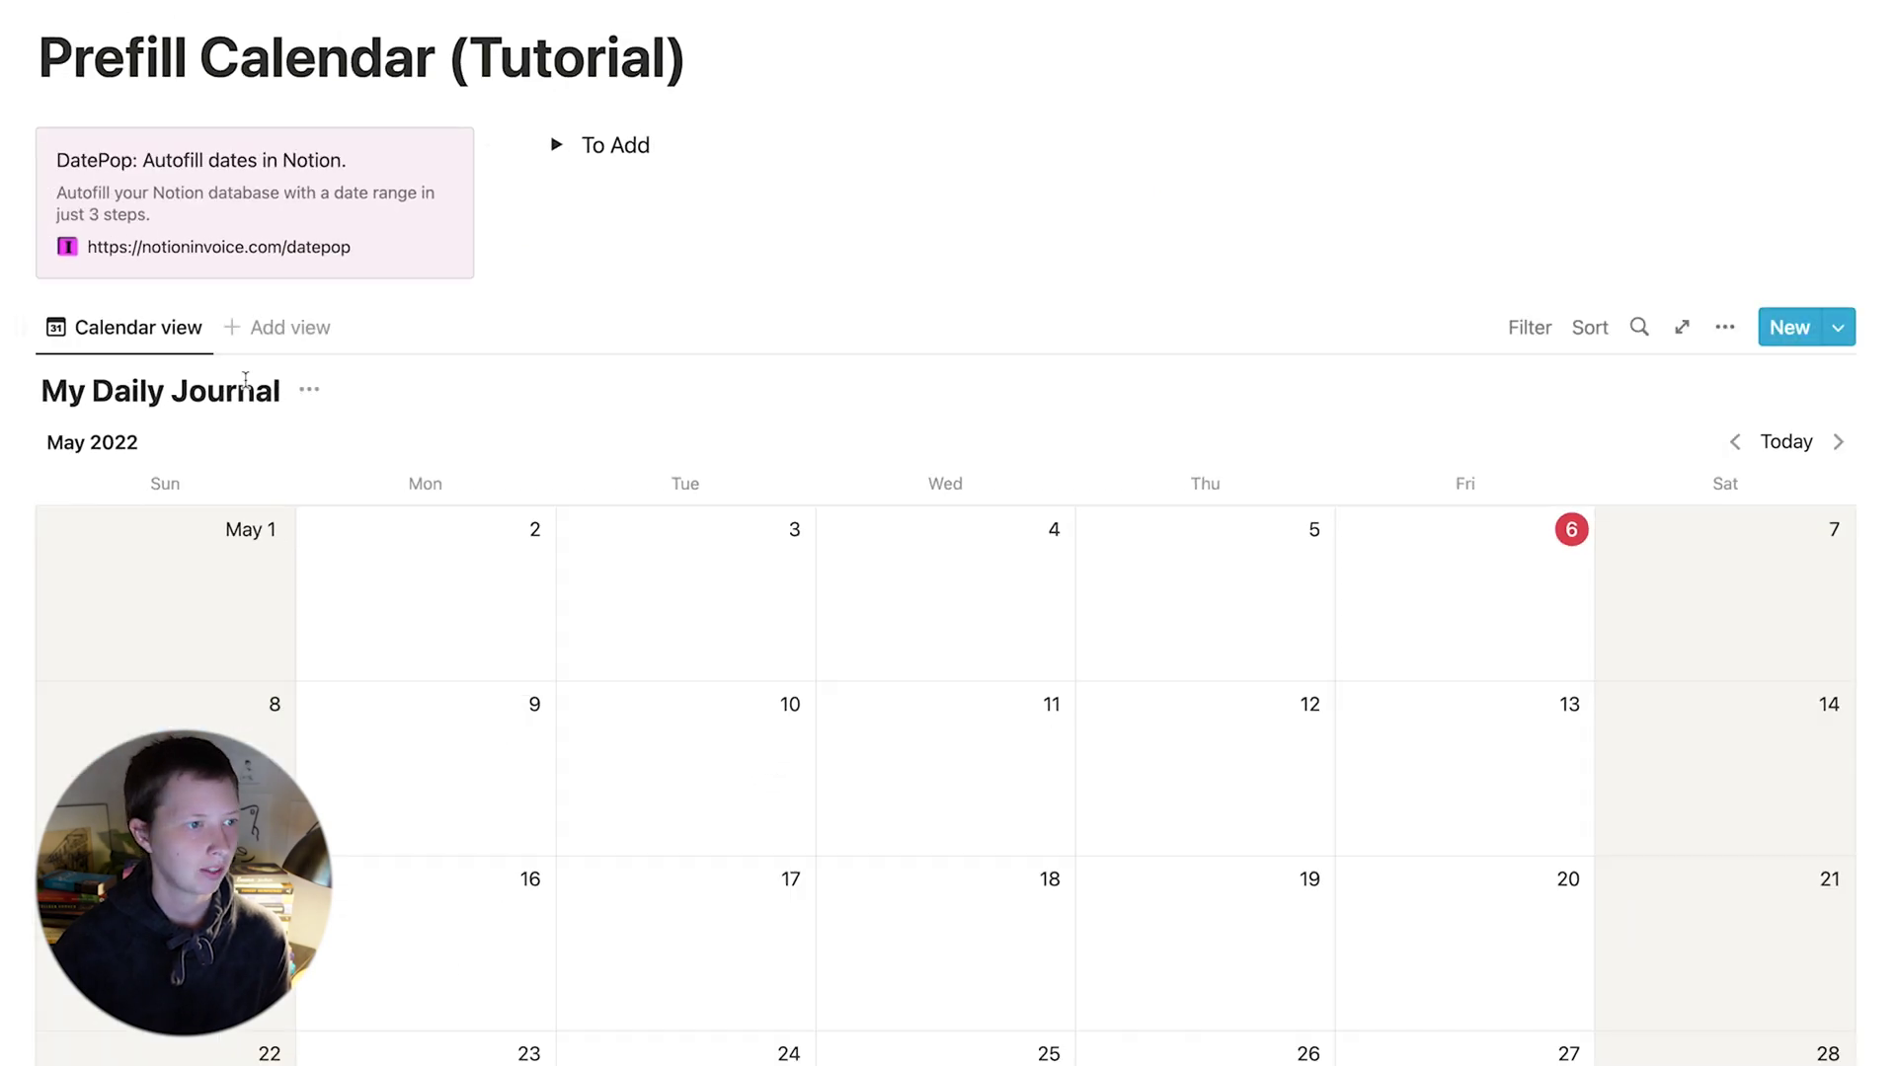
Add a Table view to the My Daily Journal database.
{"action": "left_click", "coordinate": [286, 328]}
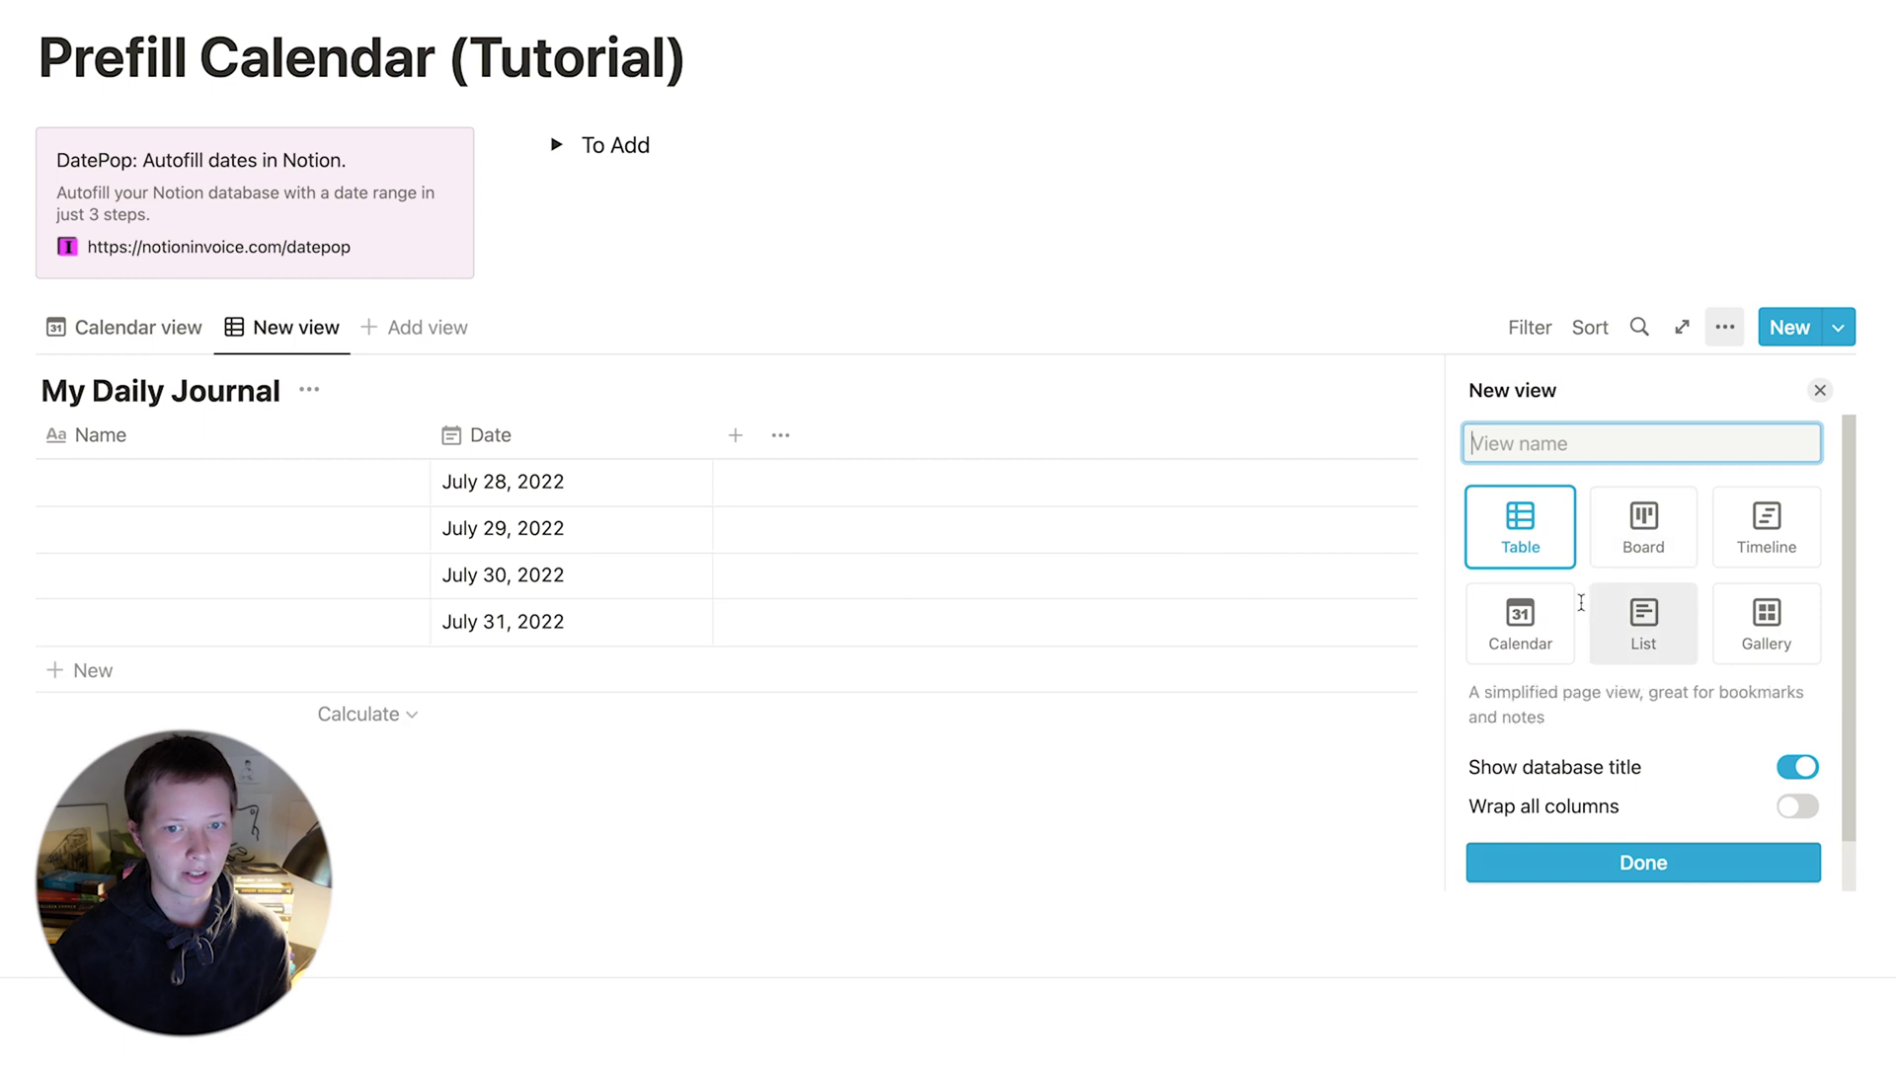
{"action": "left_click", "coordinate": [1610, 867]}
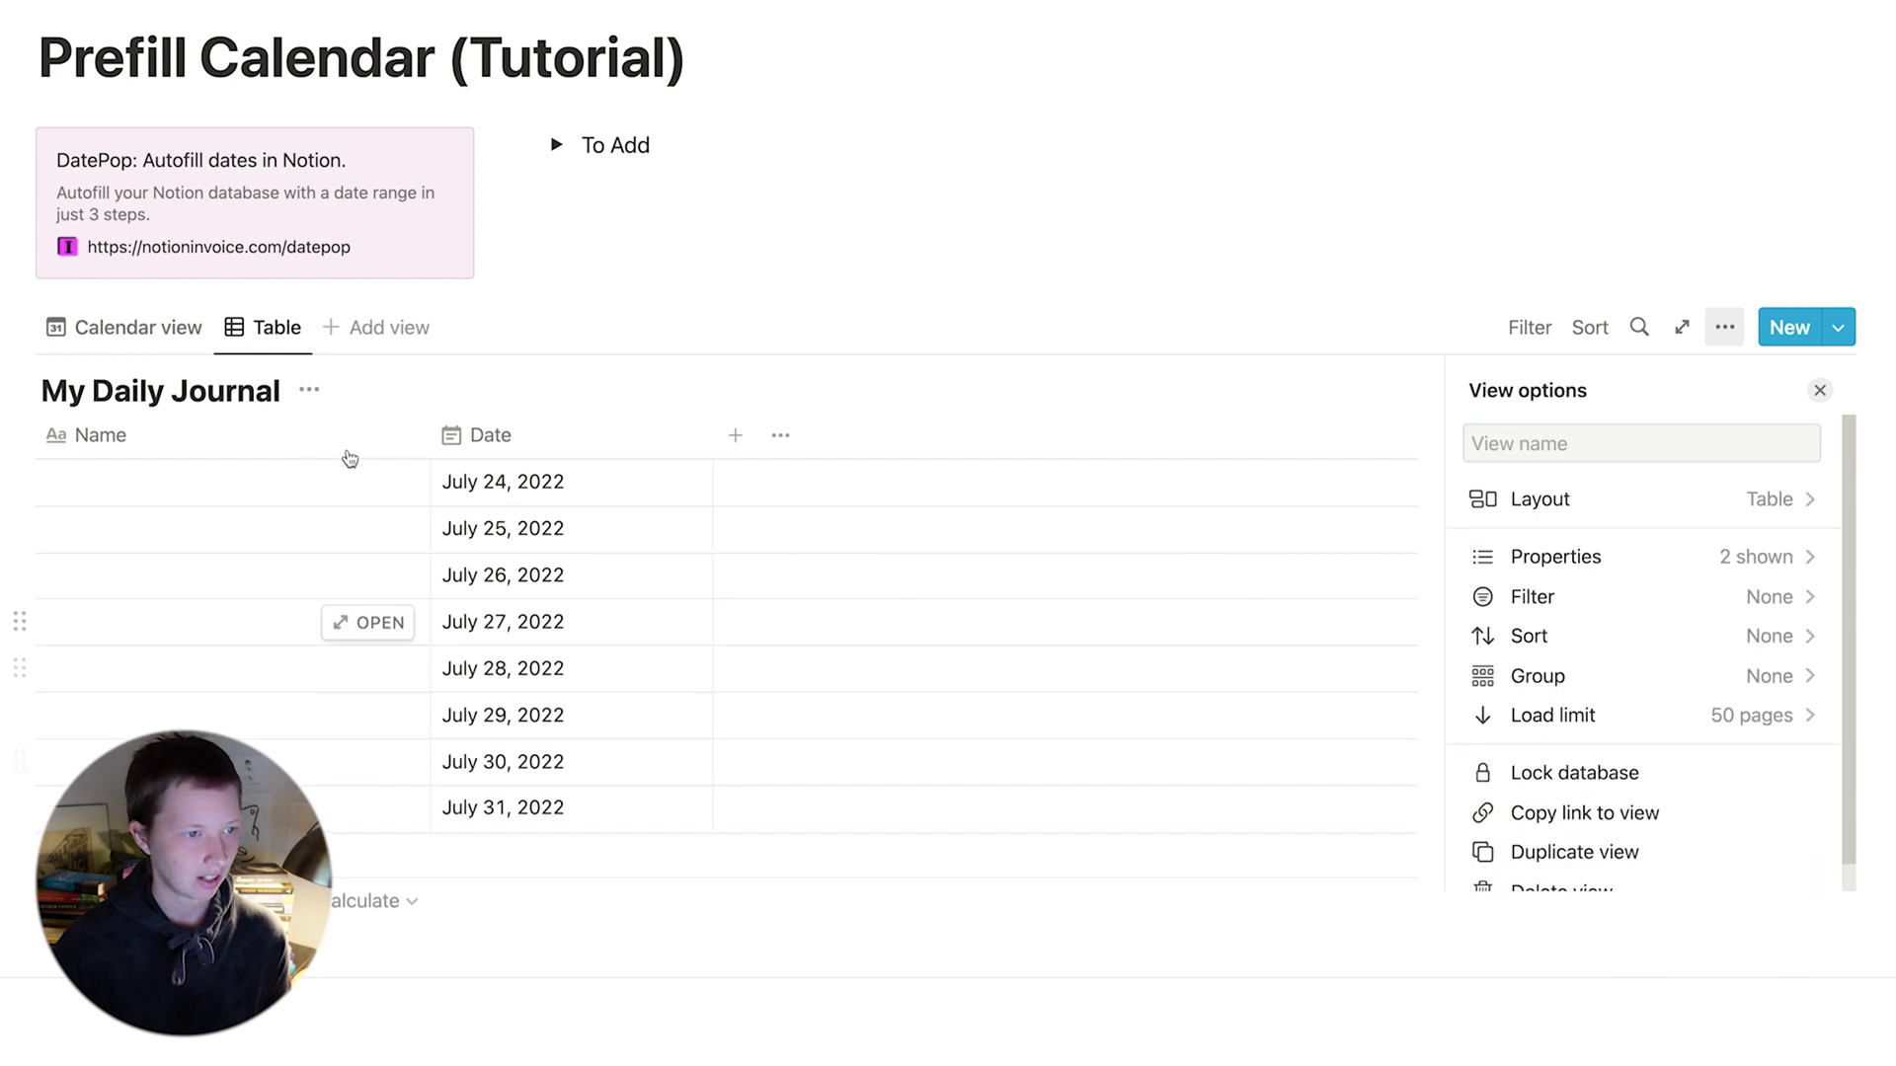
{"action": "left_click", "coordinate": [901, 279]}
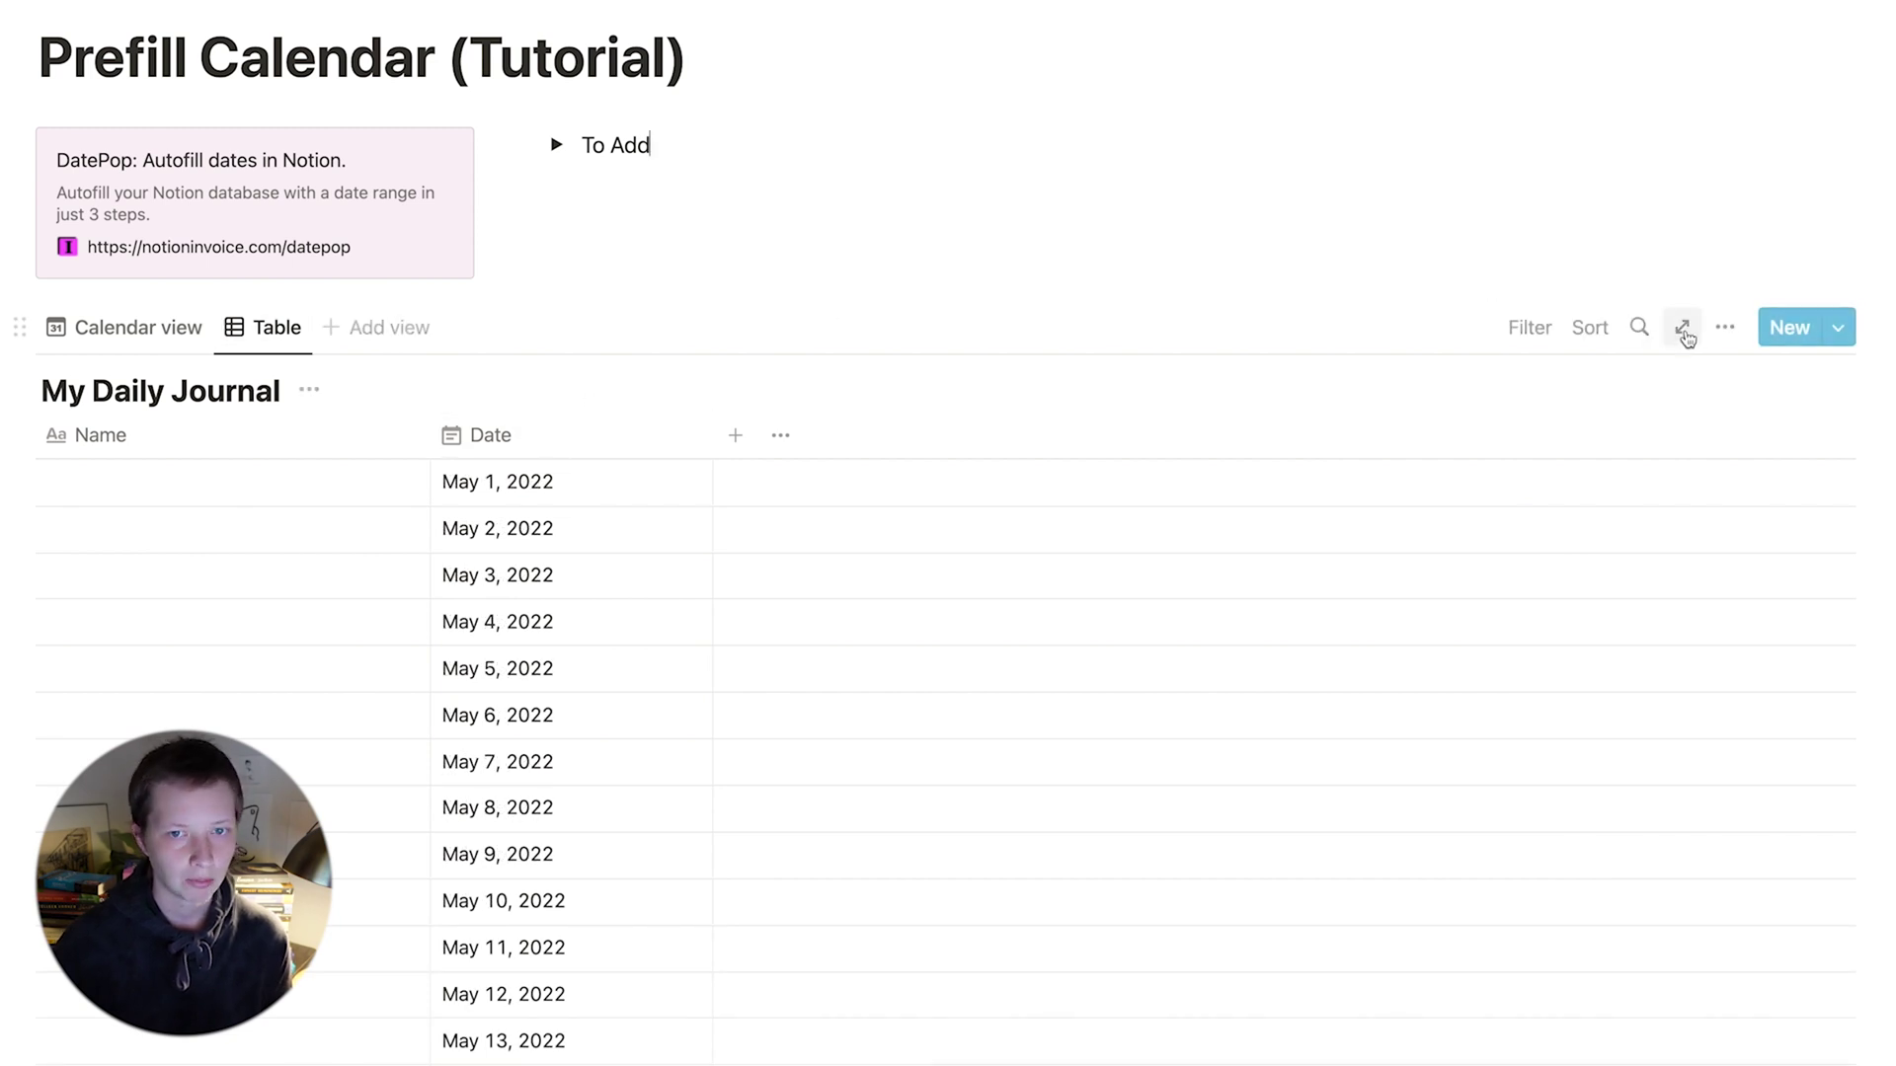
Sort the table by Date and save the sort for everyone.
{"action": "left_click", "coordinate": [1590, 327]}
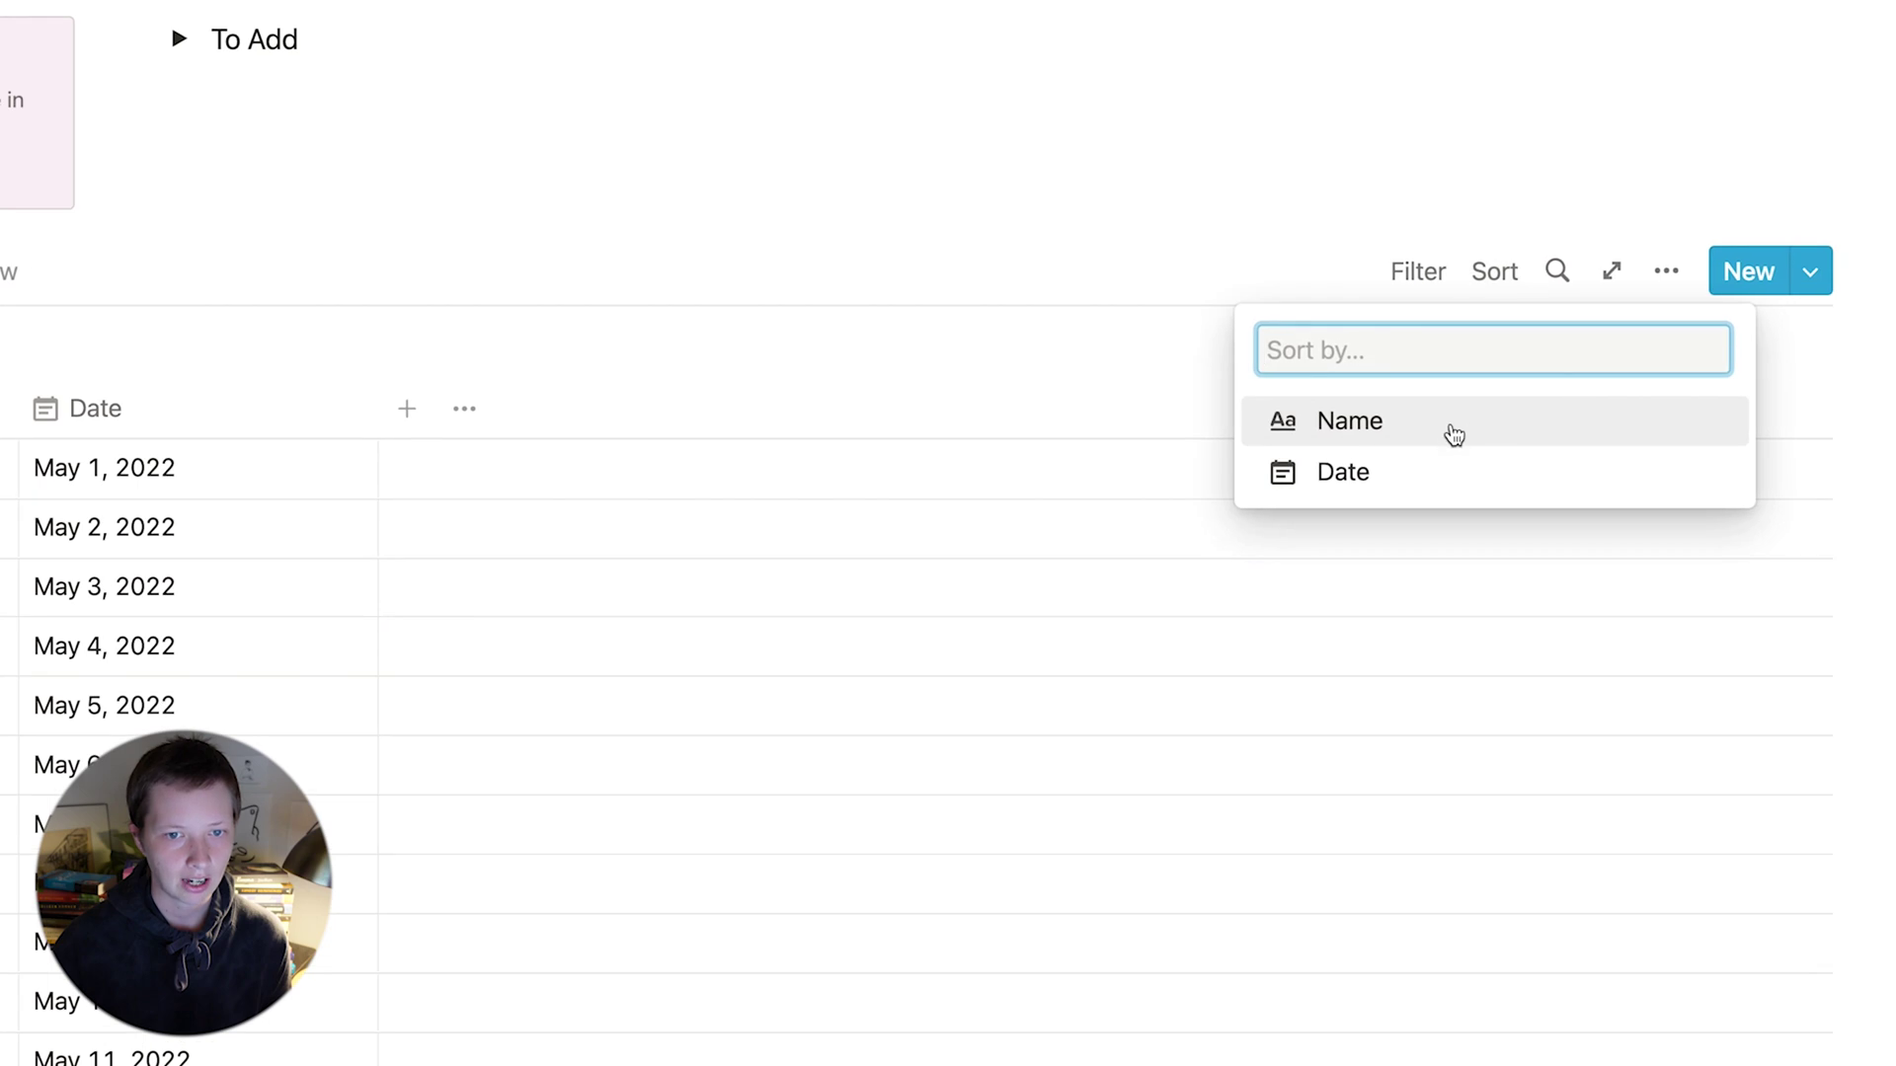
{"action": "left_click", "coordinate": [1343, 476]}
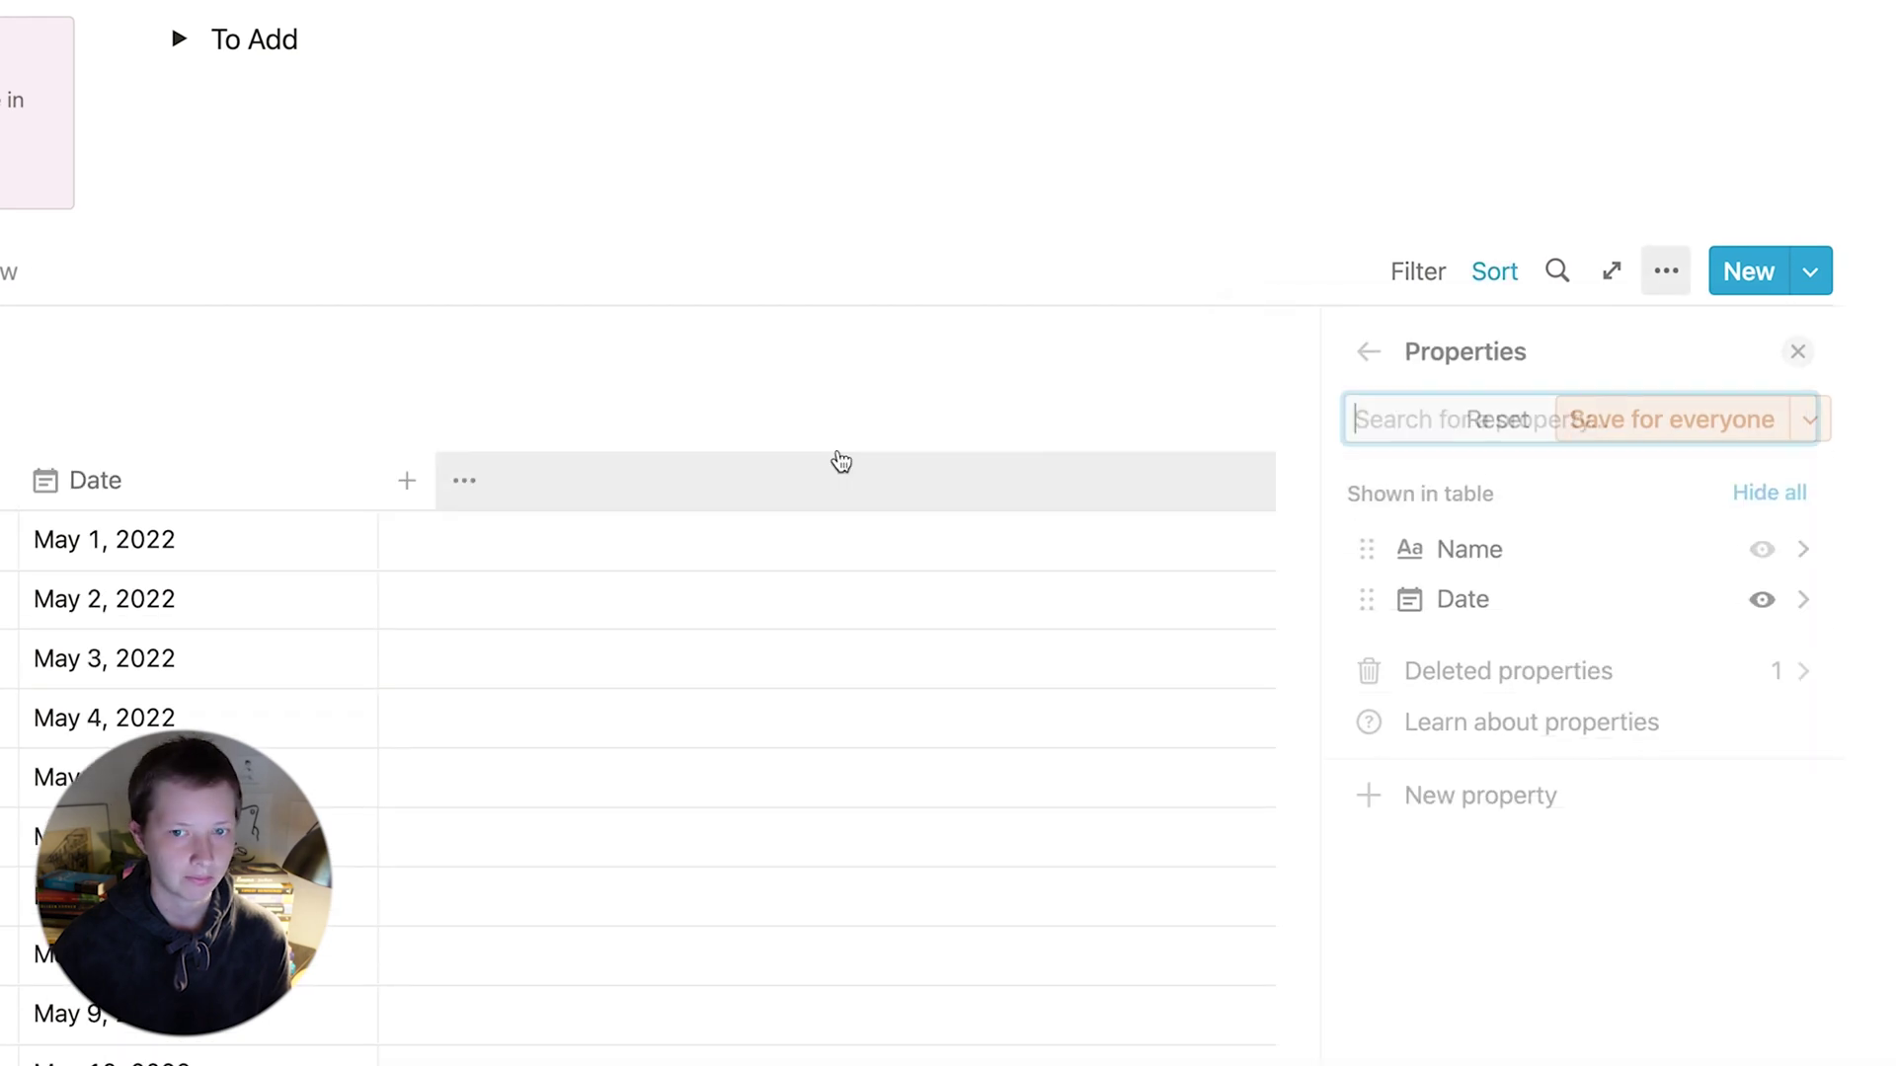
{"action": "left_click", "coordinate": [1037, 409]}
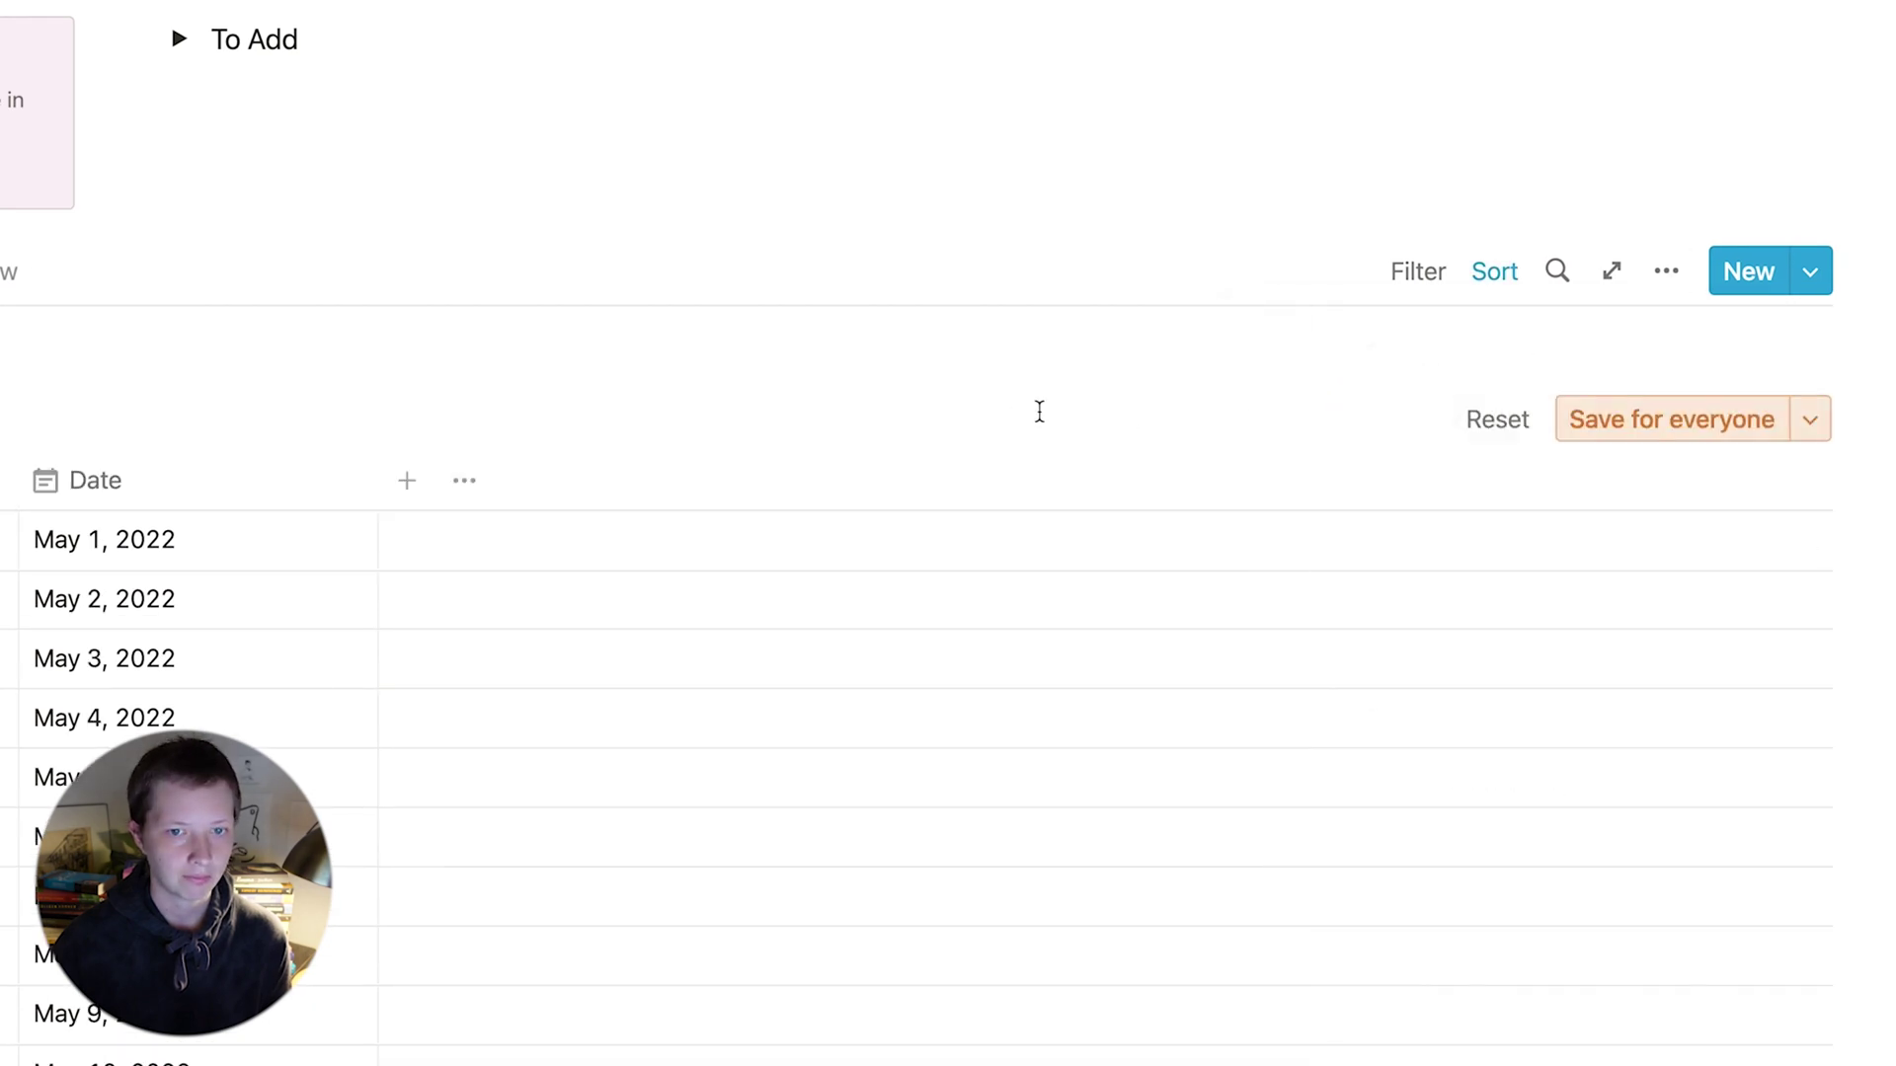
{"action": "left_click", "coordinate": [1604, 426]}
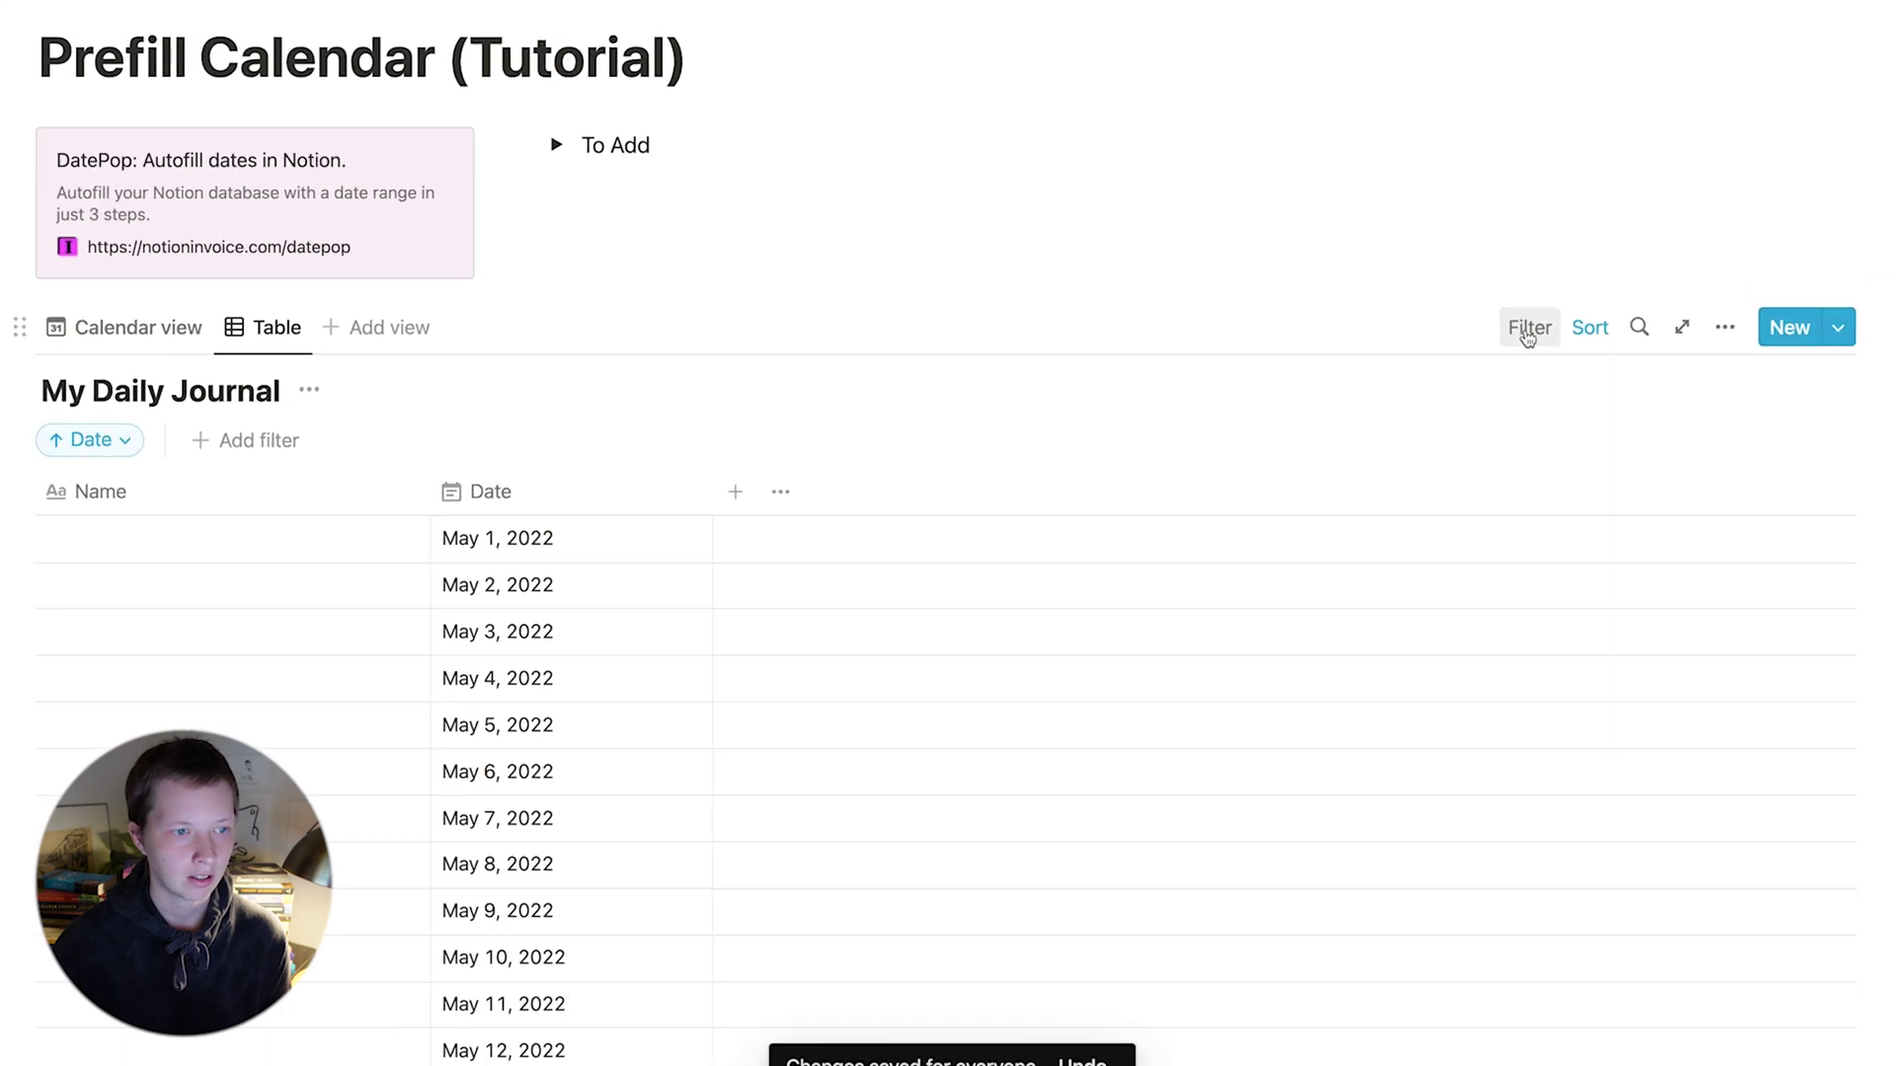
{"action": "scroll", "coordinate": [1432, 325], "scroll_direction": "up", "scroll_amount": 3}
Check the calendar view for May, June and July 2022, then return to the table.
{"action": "left_click", "coordinate": [129, 570]}
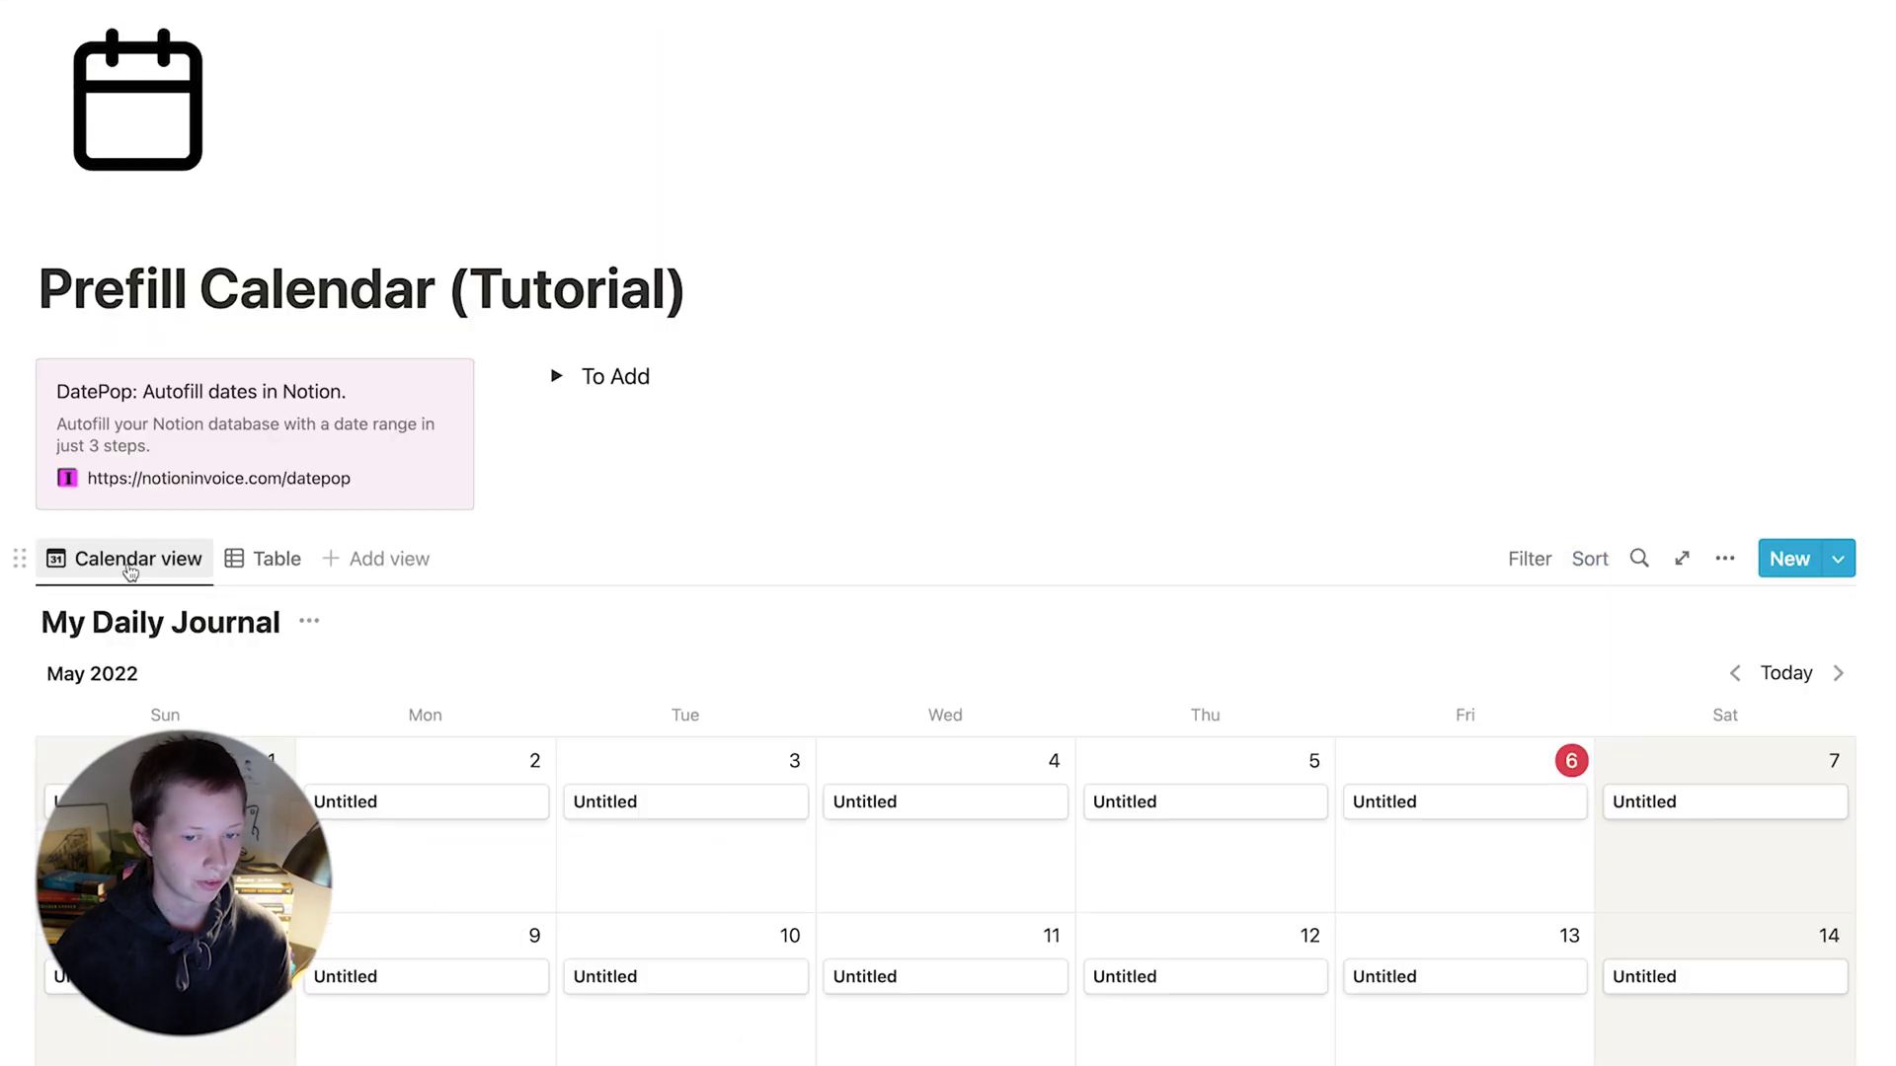
{"action": "scroll", "coordinate": [128, 562], "scroll_direction": "down", "scroll_amount": 5}
{"action": "scroll", "coordinate": [127, 571], "scroll_direction": "up", "scroll_amount": 2}
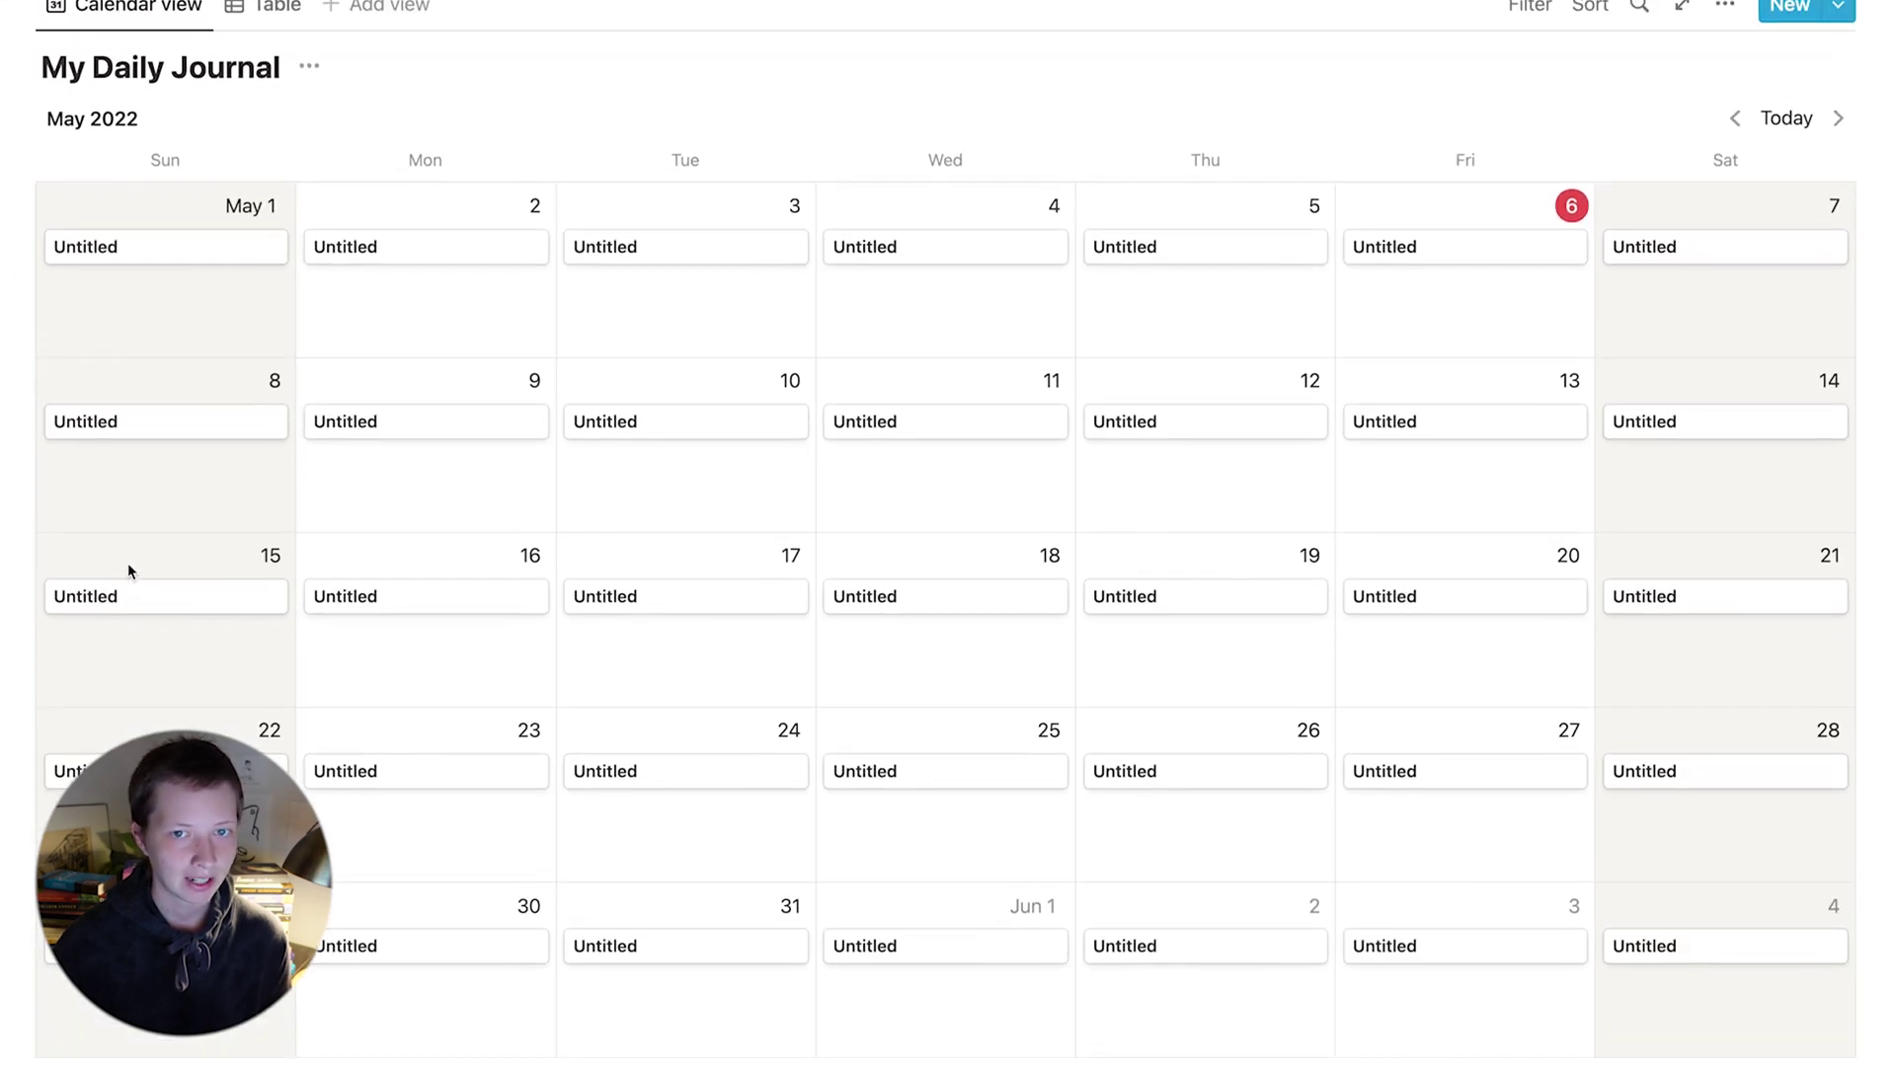
{"action": "left_click", "coordinate": [1833, 120]}
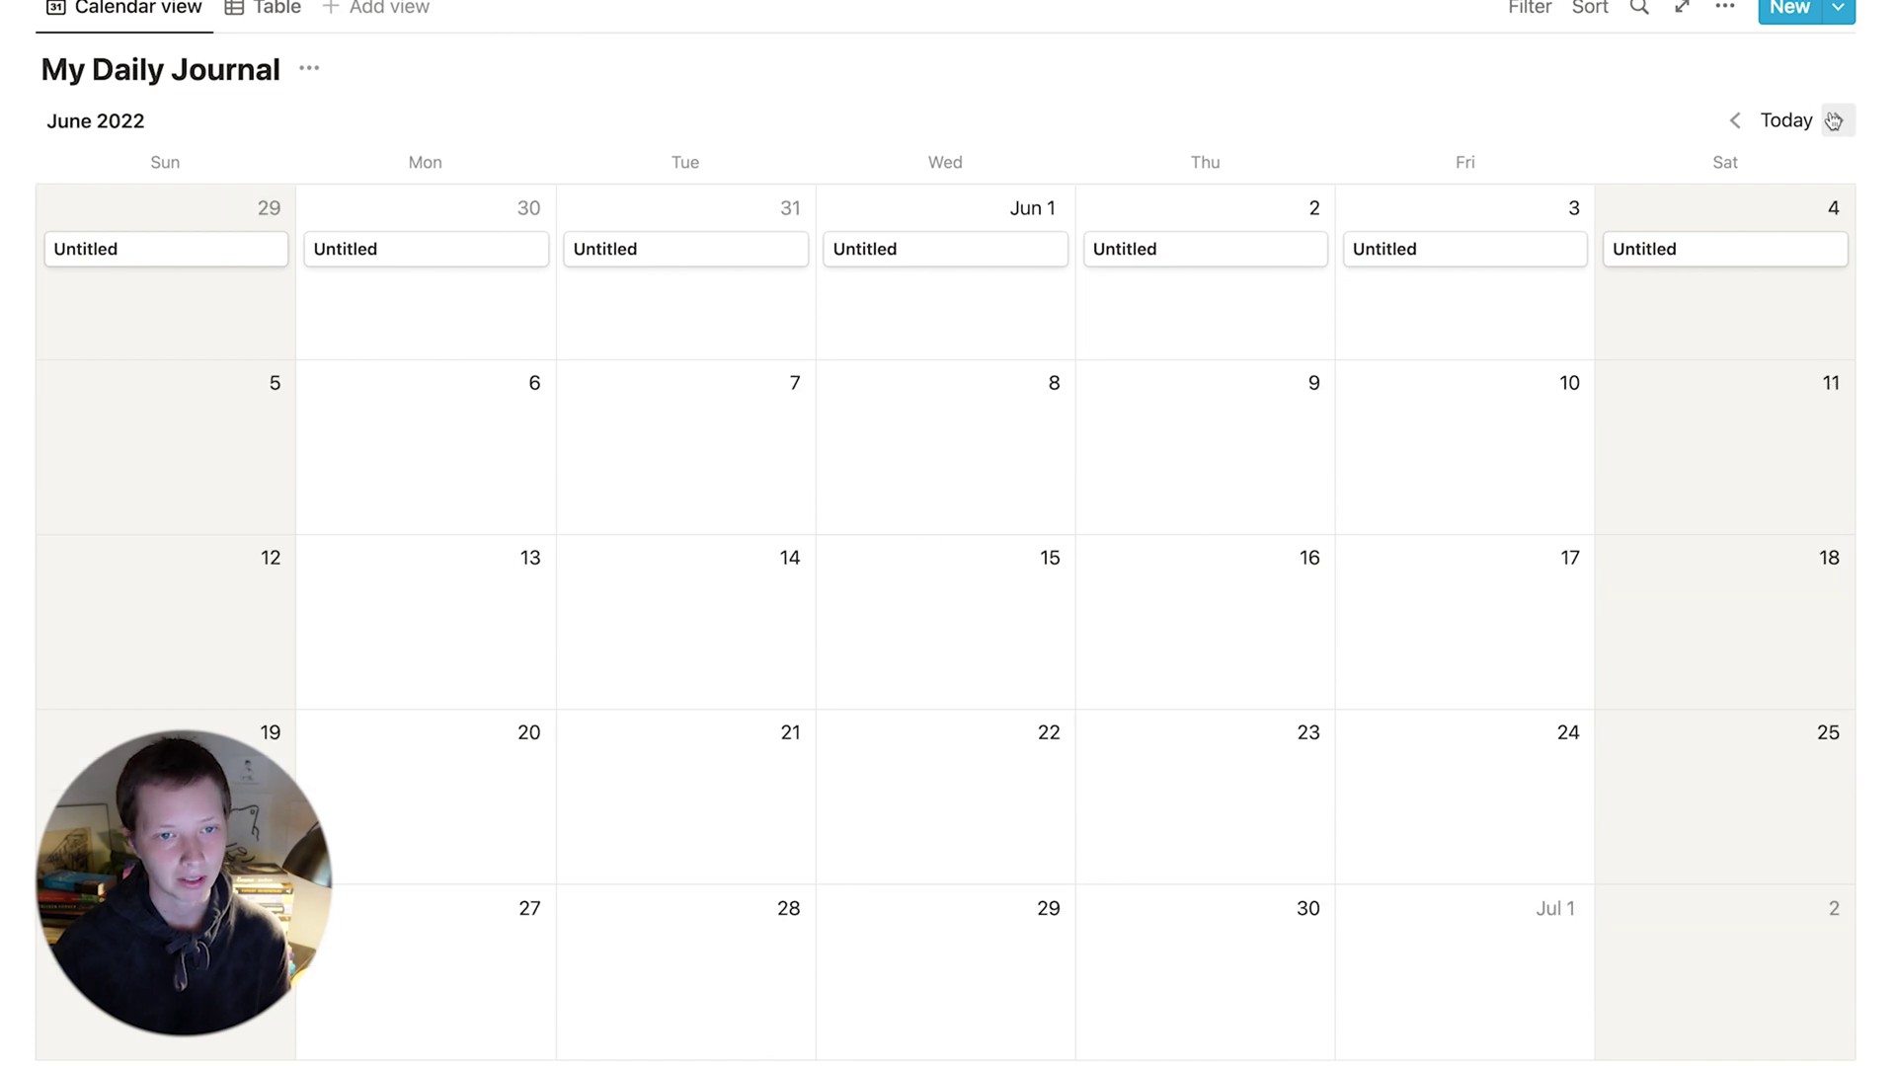
{"action": "left_click", "coordinate": [1836, 122]}
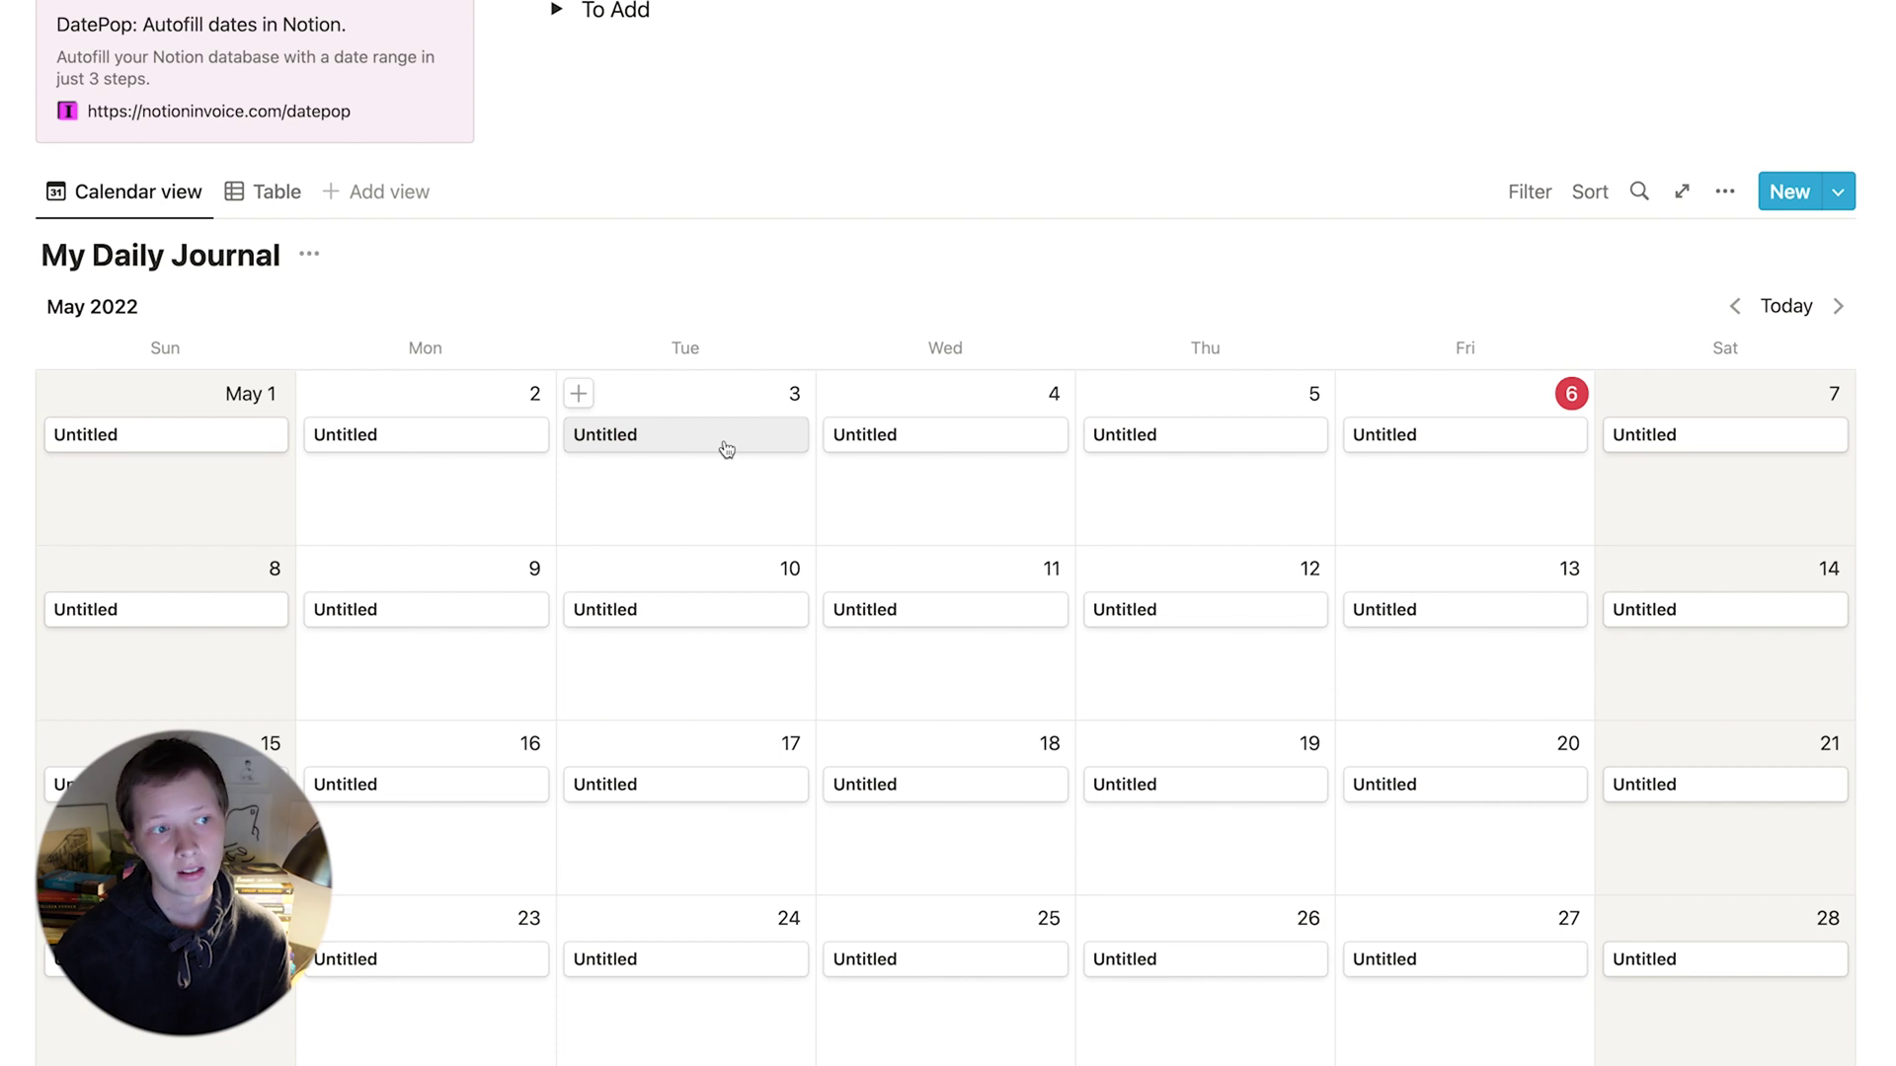
{"action": "left_click", "coordinate": [255, 191]}
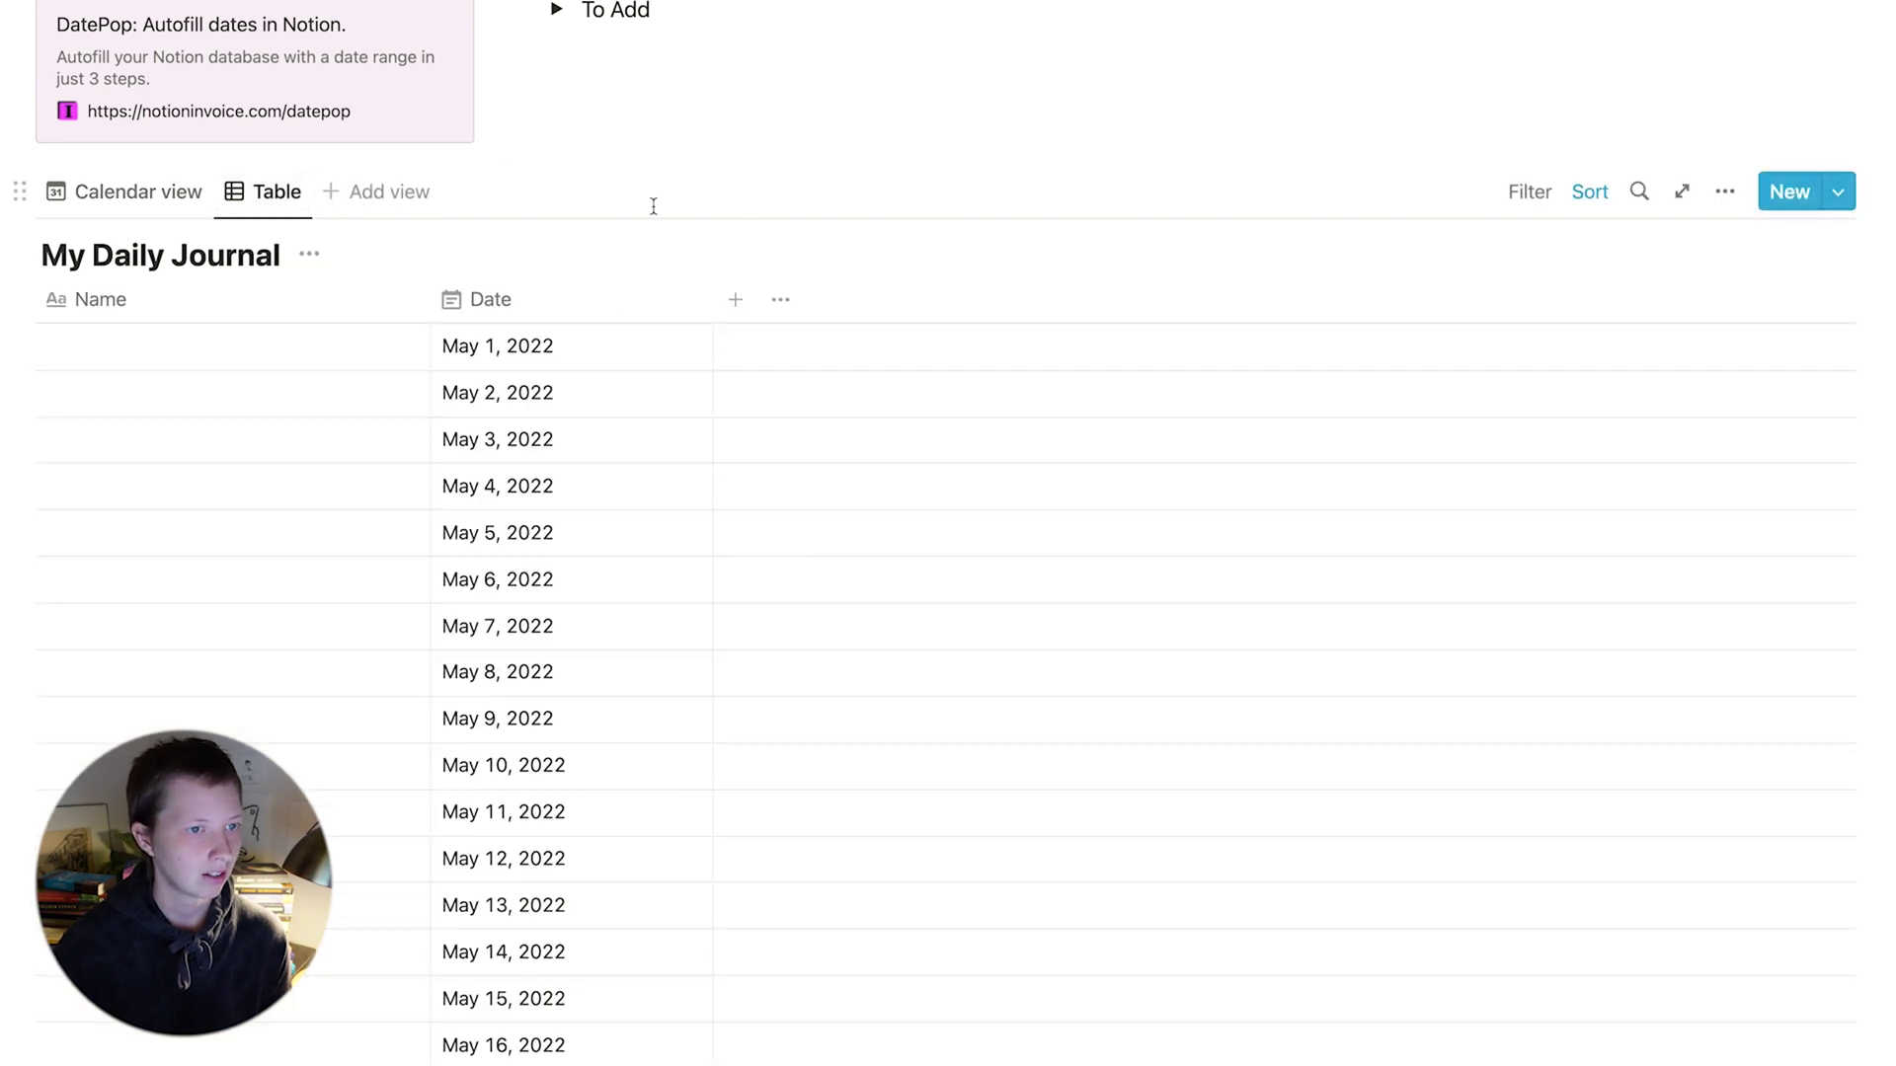
Add a new property named Temp with type Formula.
{"action": "left_click", "coordinate": [736, 299]}
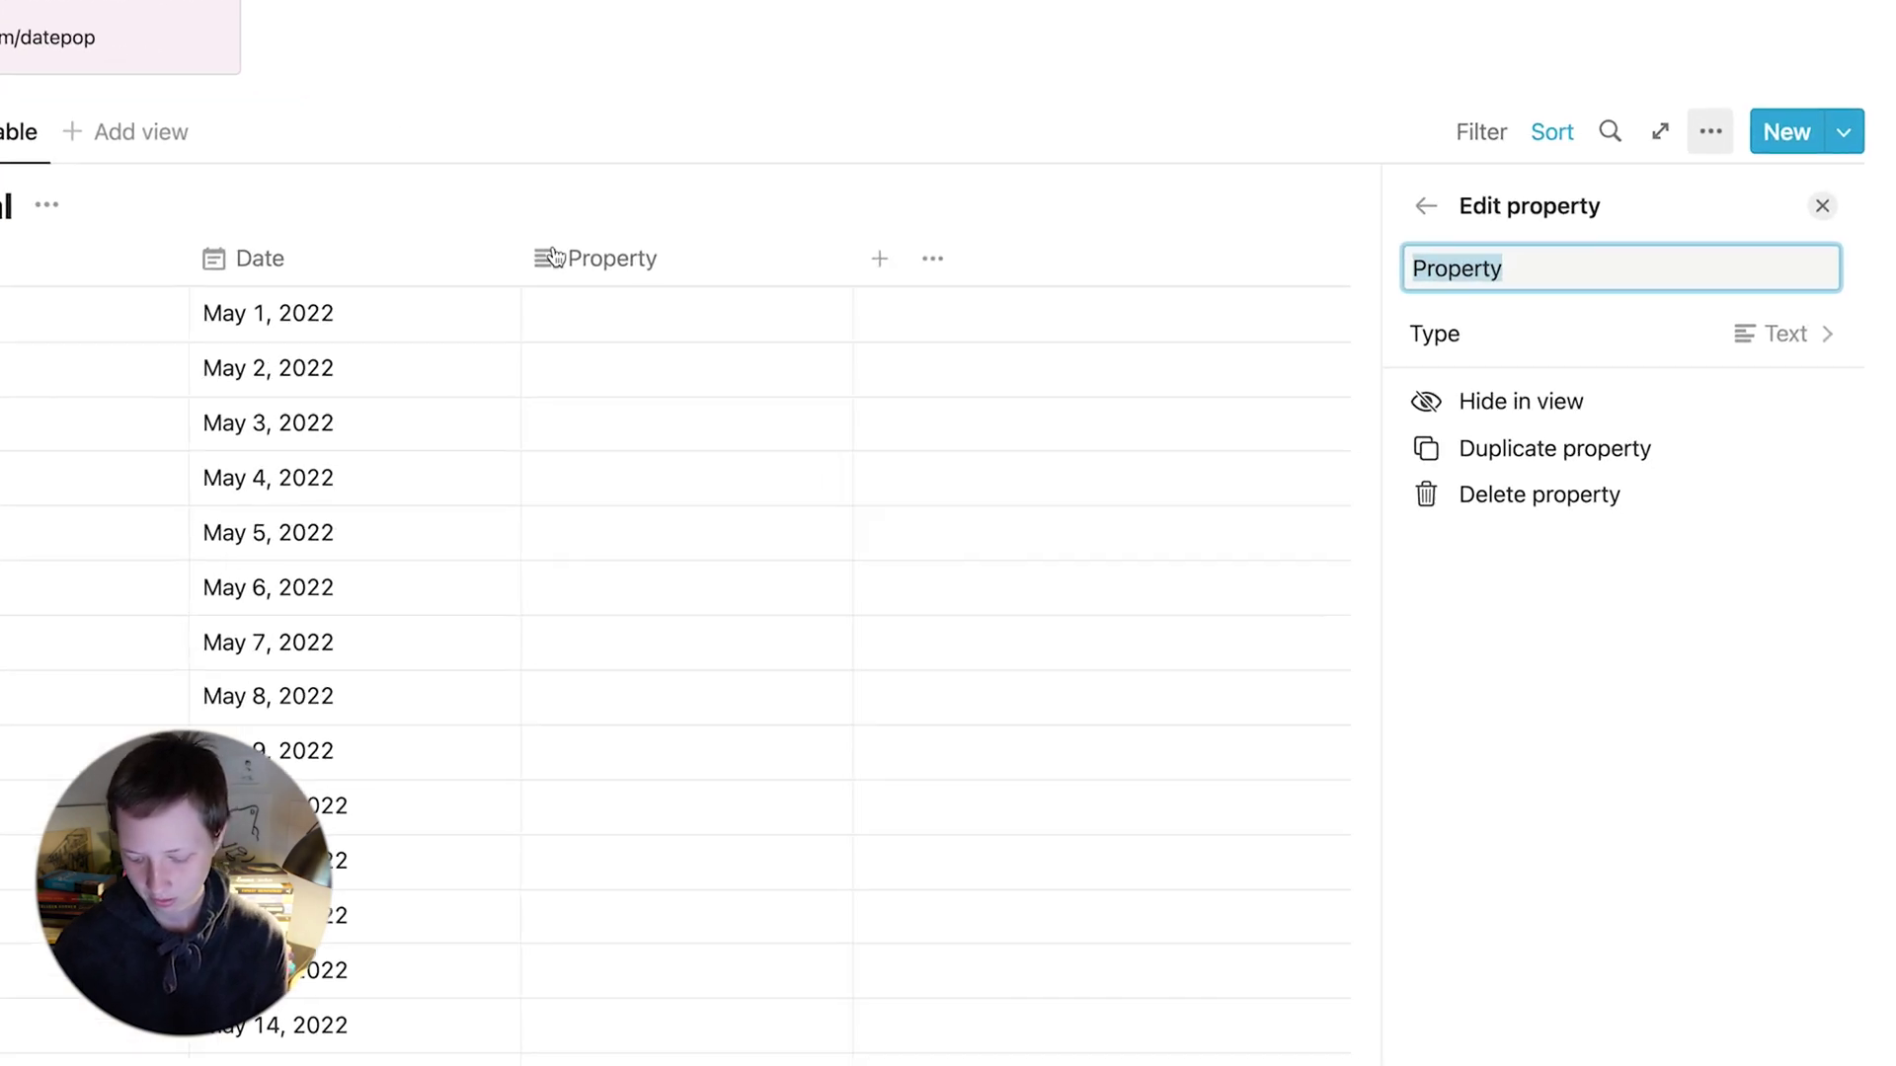
{"action": "type", "text": "Temp"}
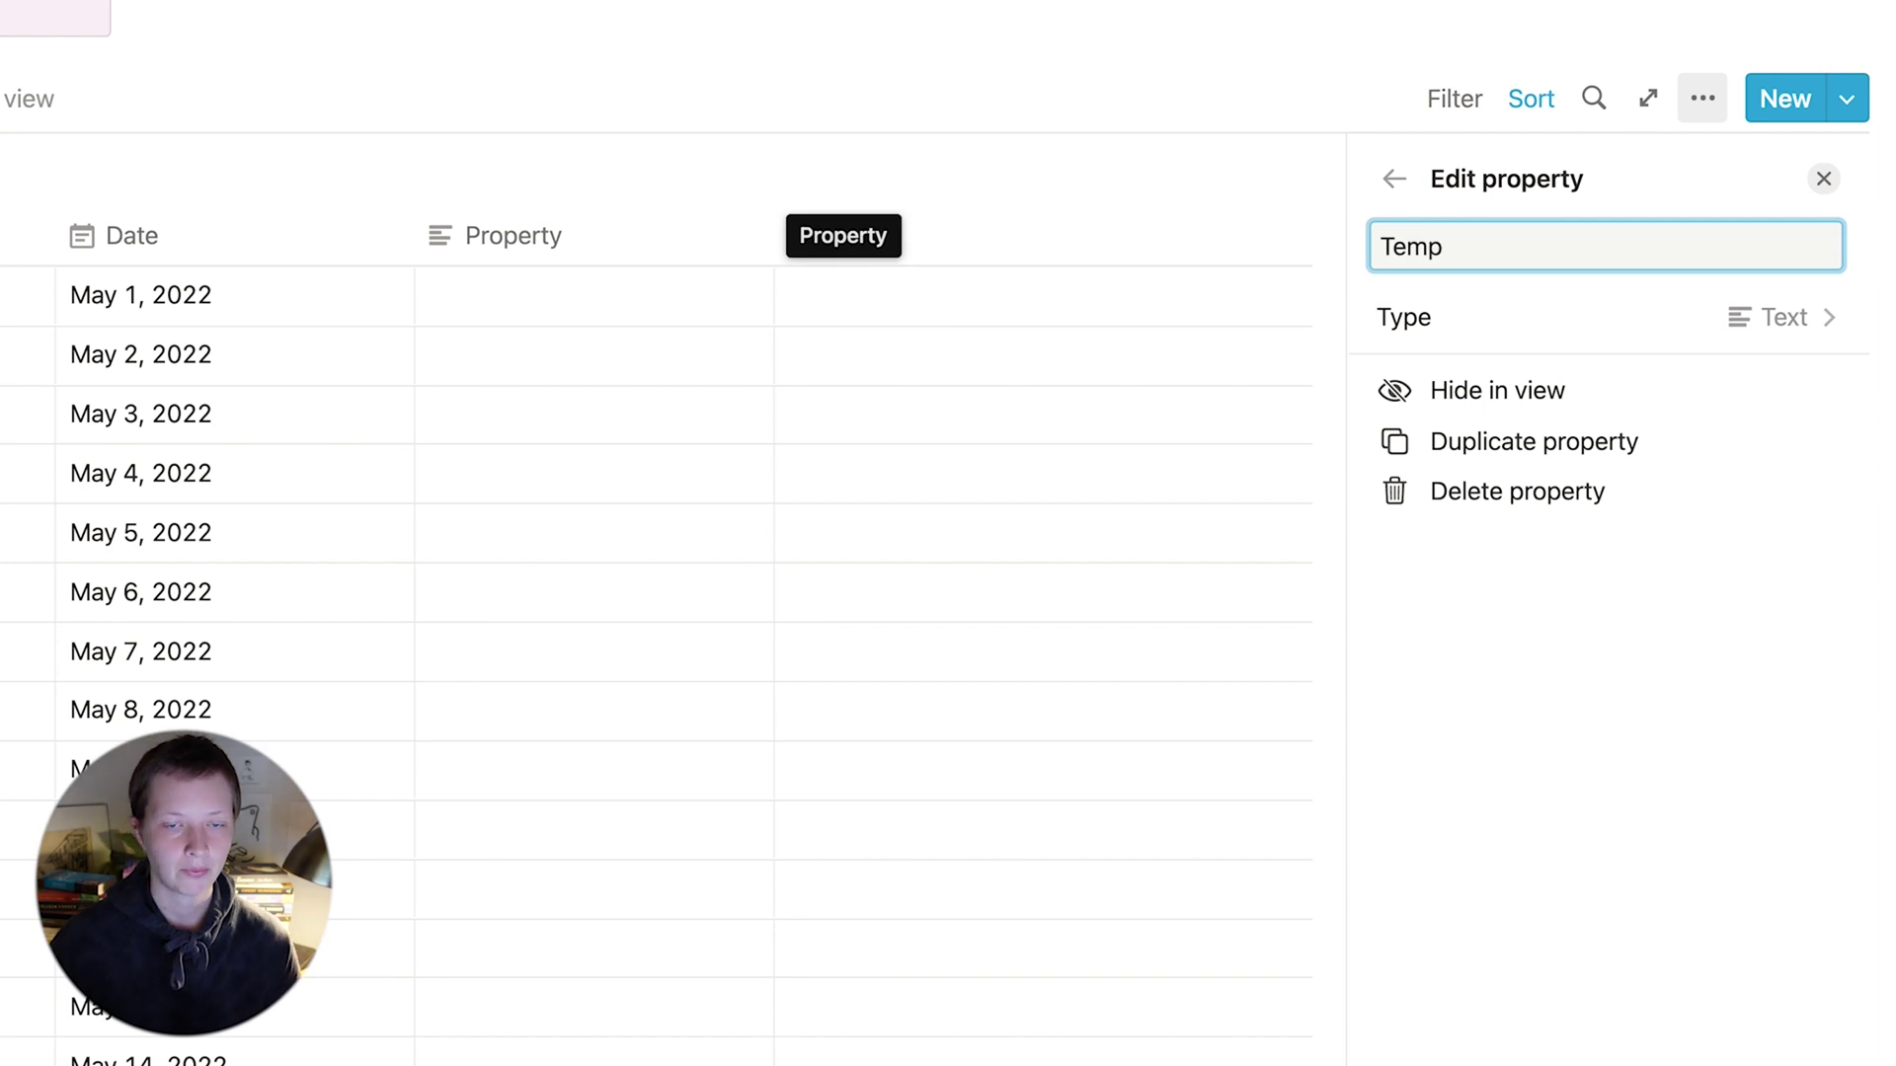
{"action": "left_click", "coordinate": [1659, 322]}
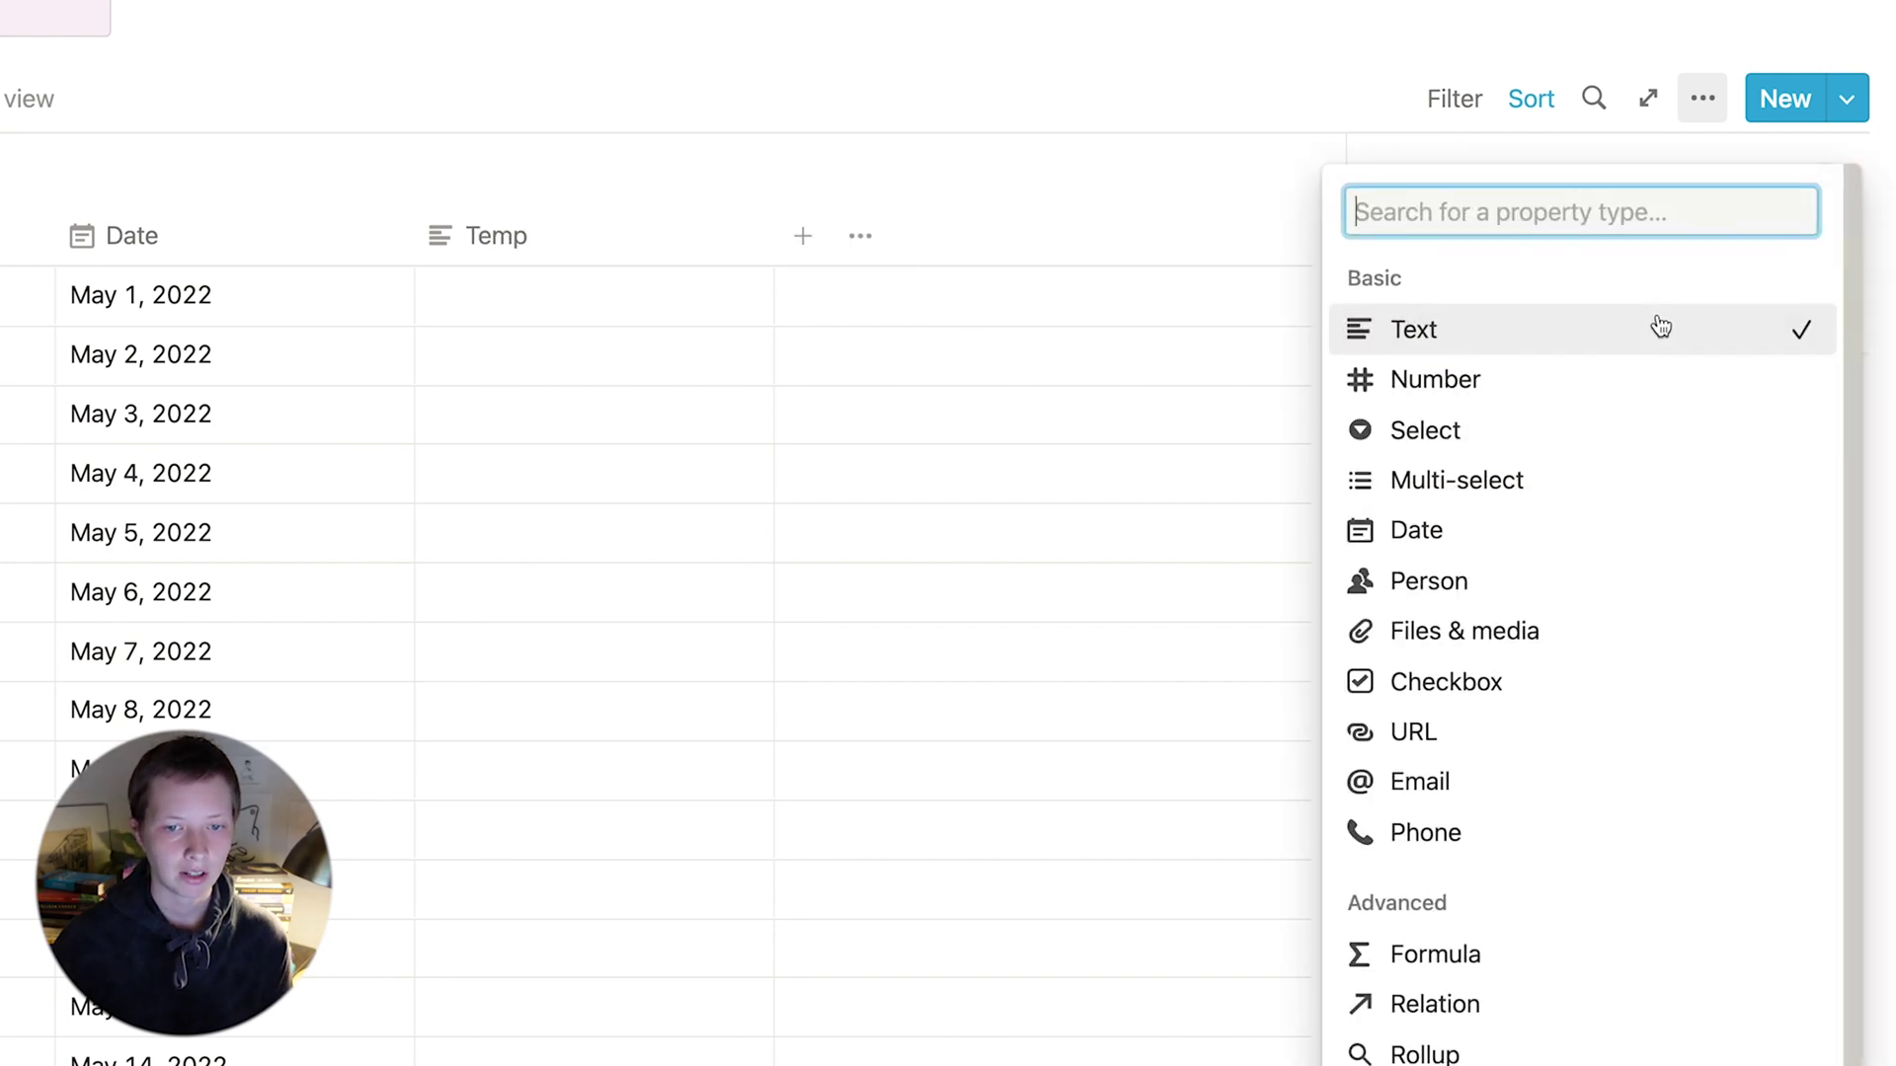
{"action": "left_click", "coordinate": [1543, 951]}
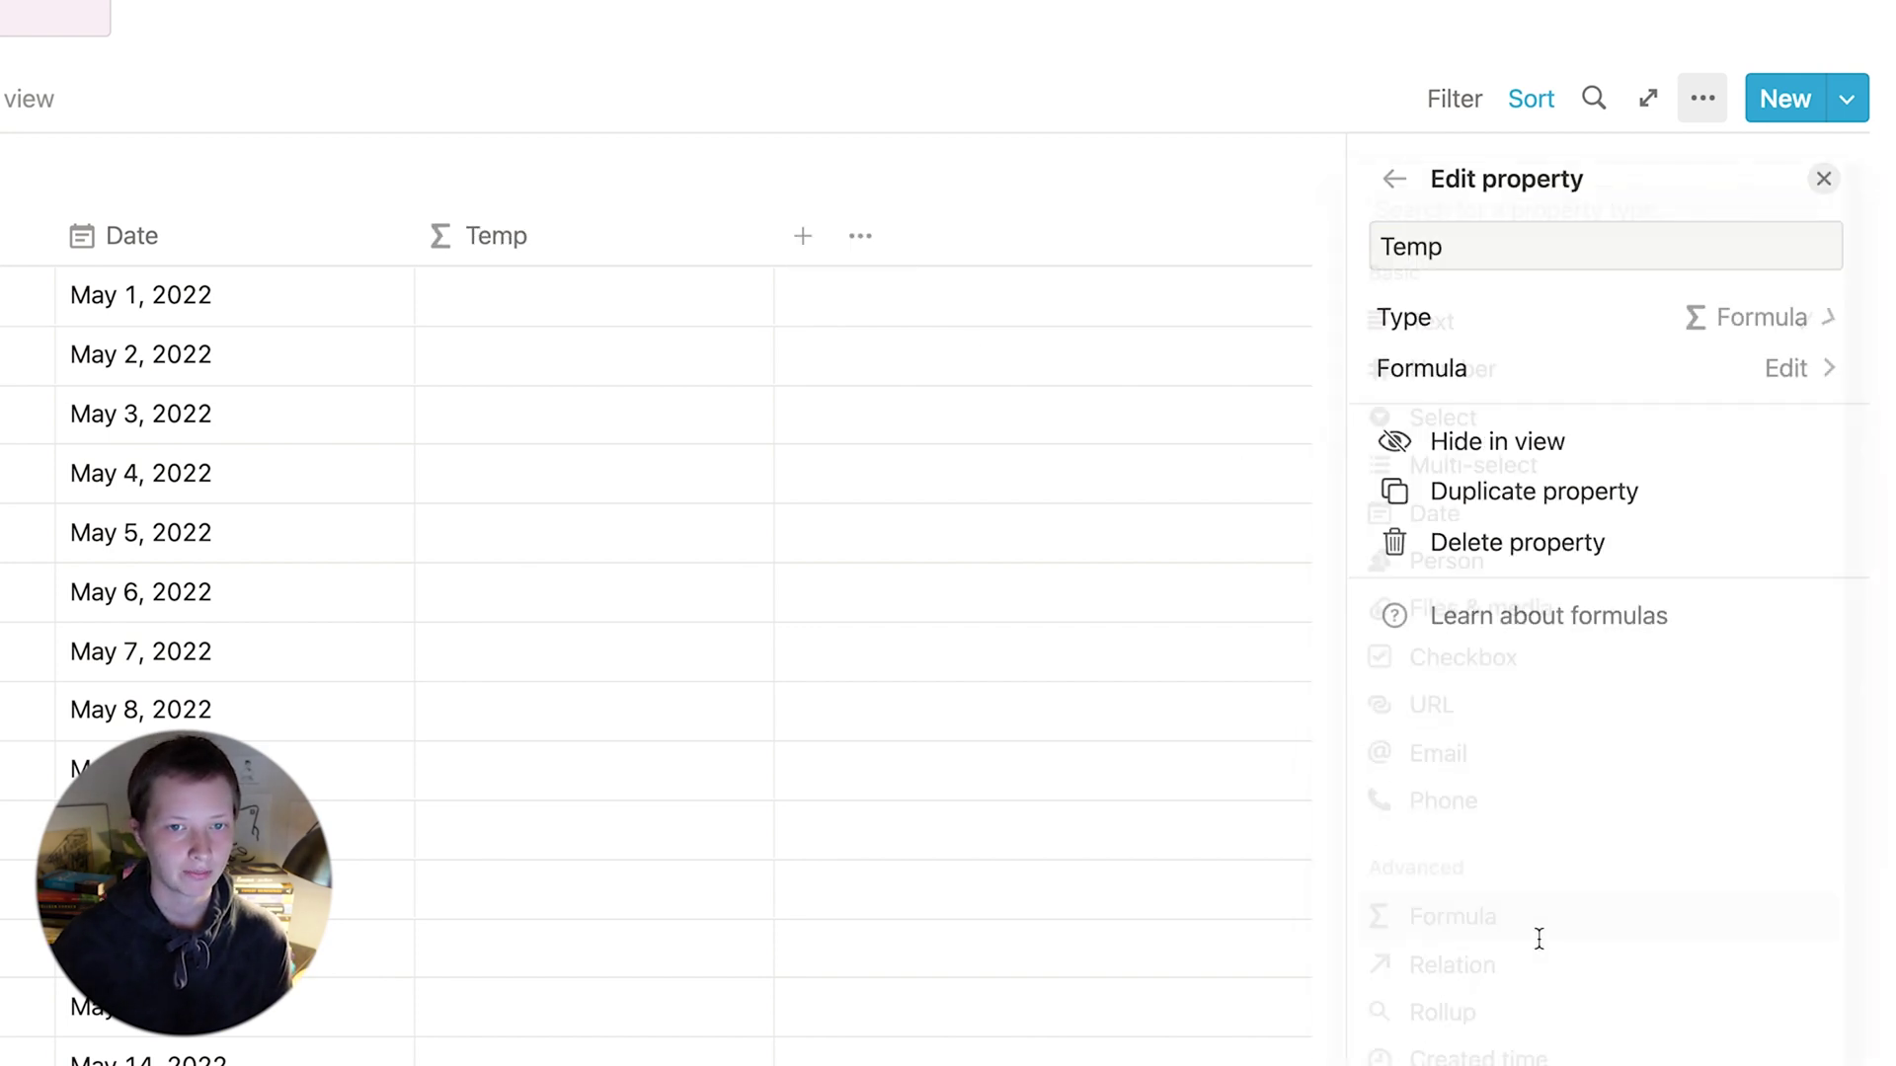
Enter the formula formatDate(prop("Date"), "MM/DD/YYYY") for Temp and confirm it.
{"action": "left_click", "coordinate": [1565, 392]}
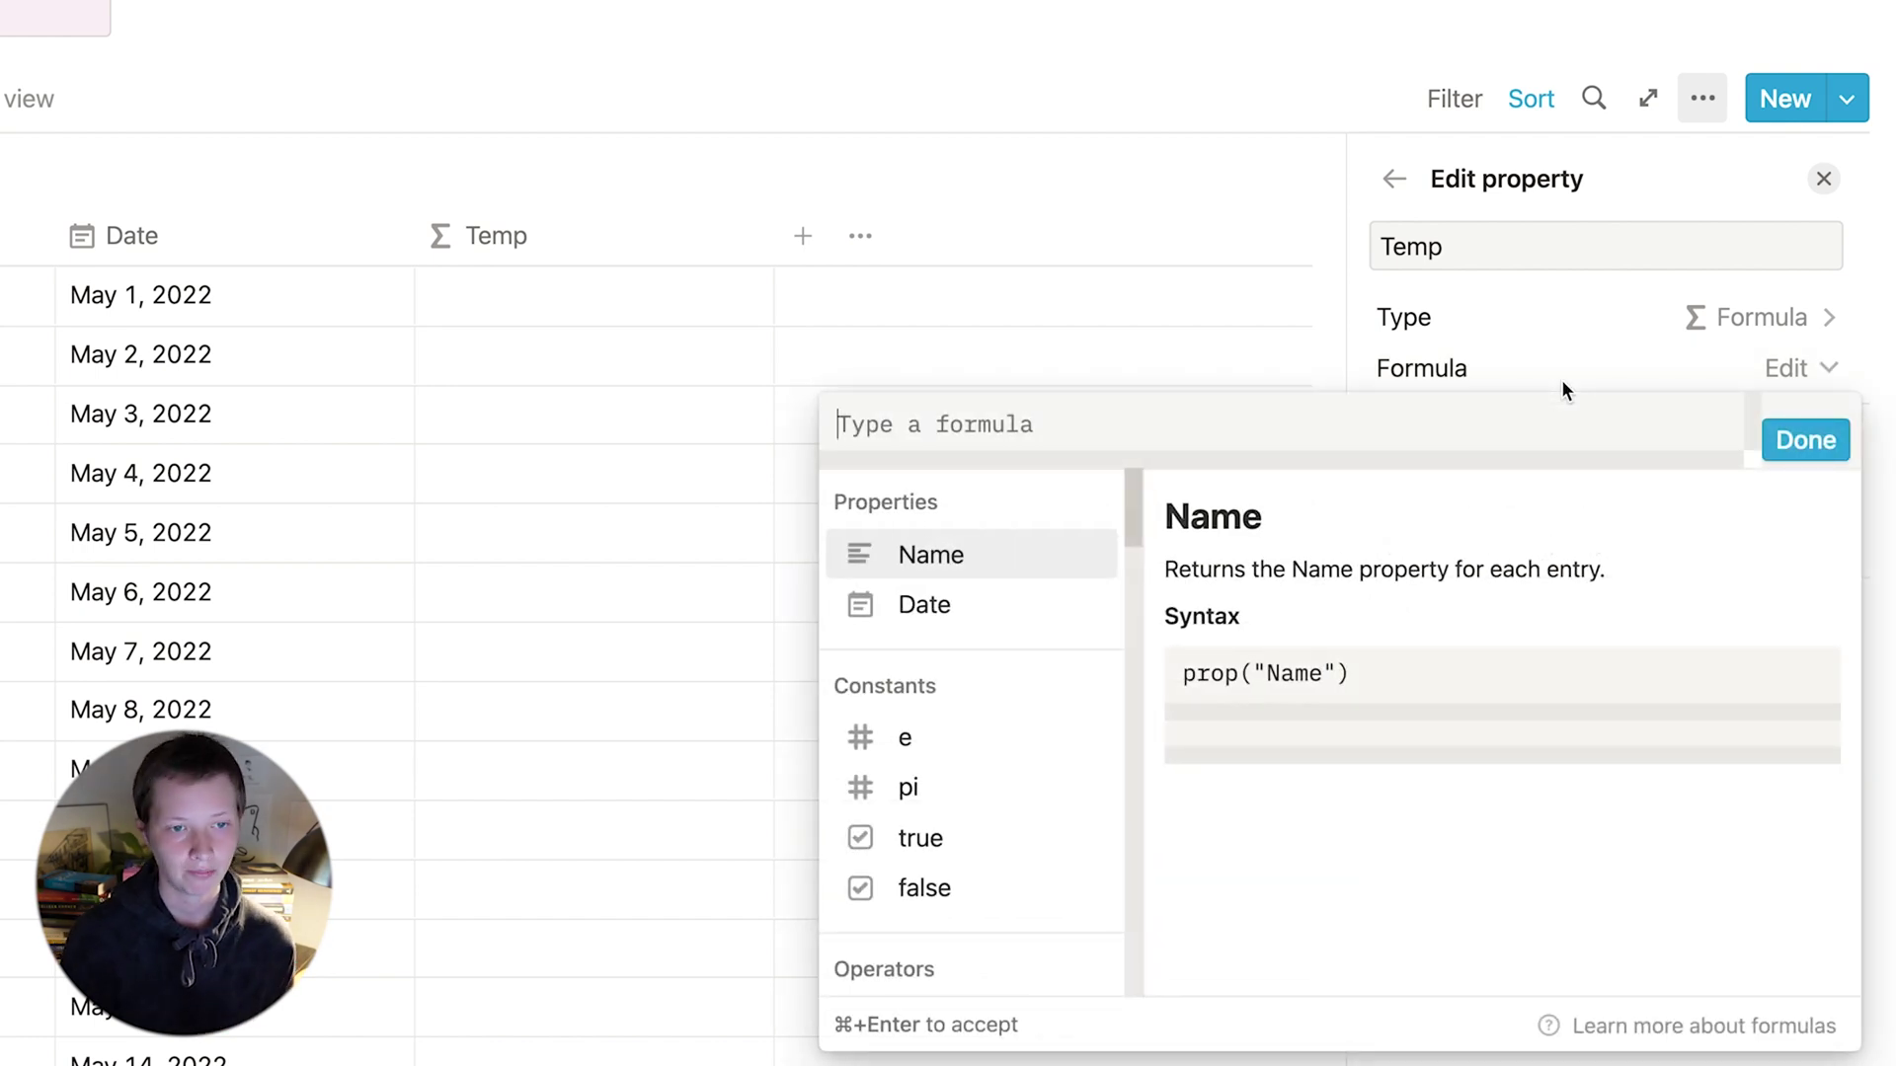
{"action": "type", "text": "format"}
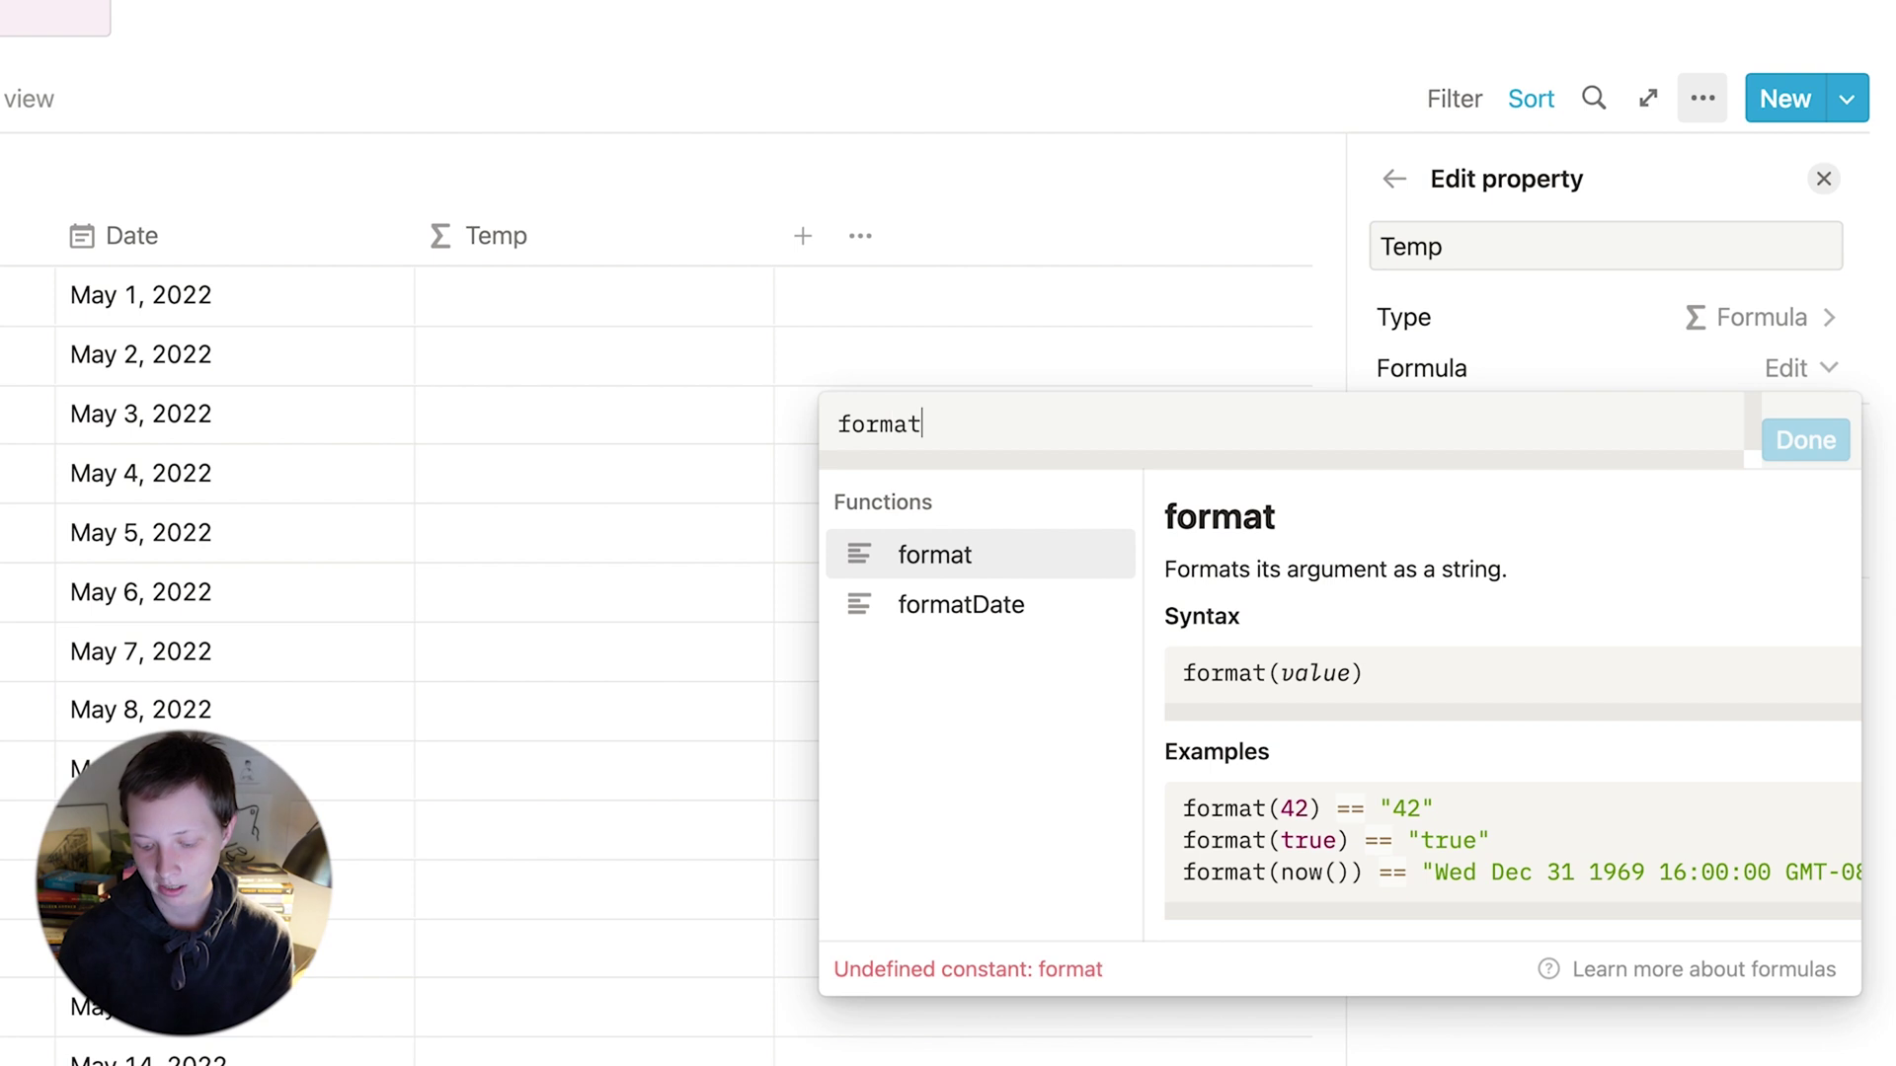
{"action": "type", "text": "Date()"}
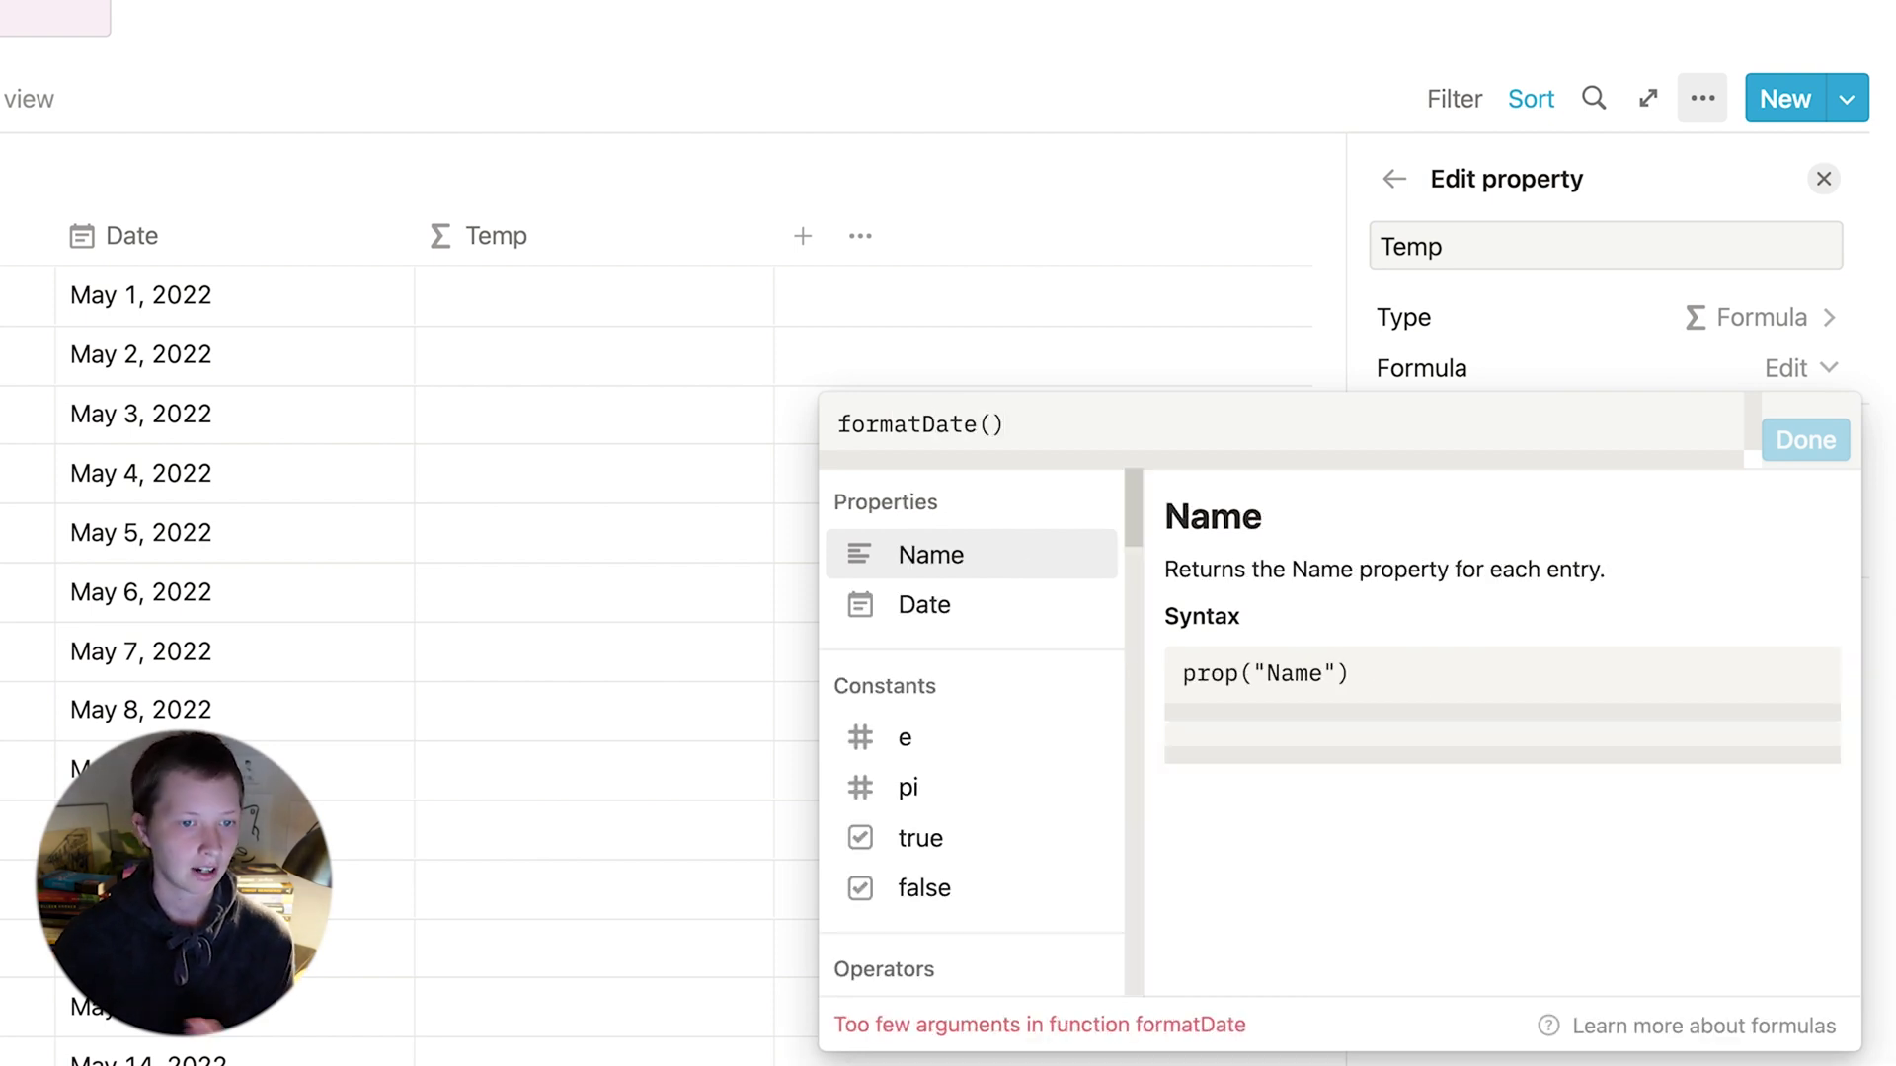
{"action": "left_click", "coordinate": [986, 619]}
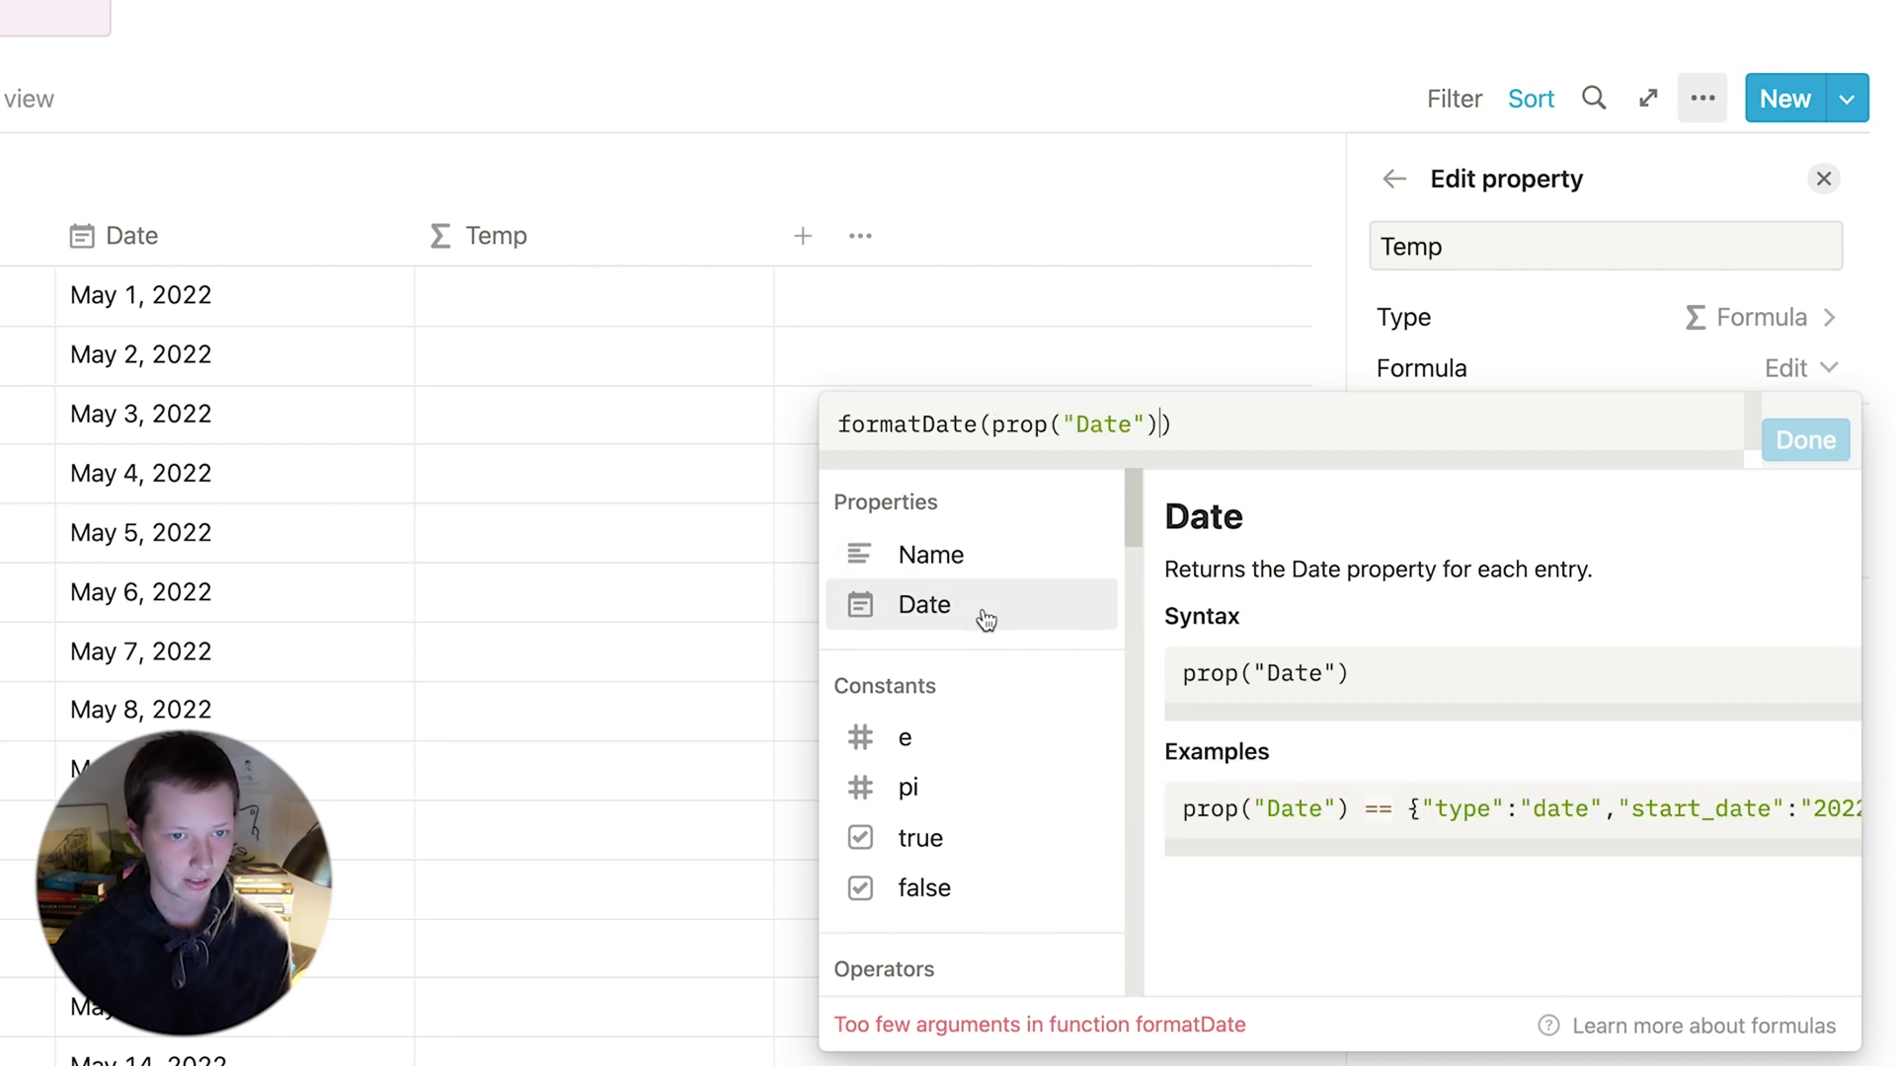
{"action": "type", "text": ", "}
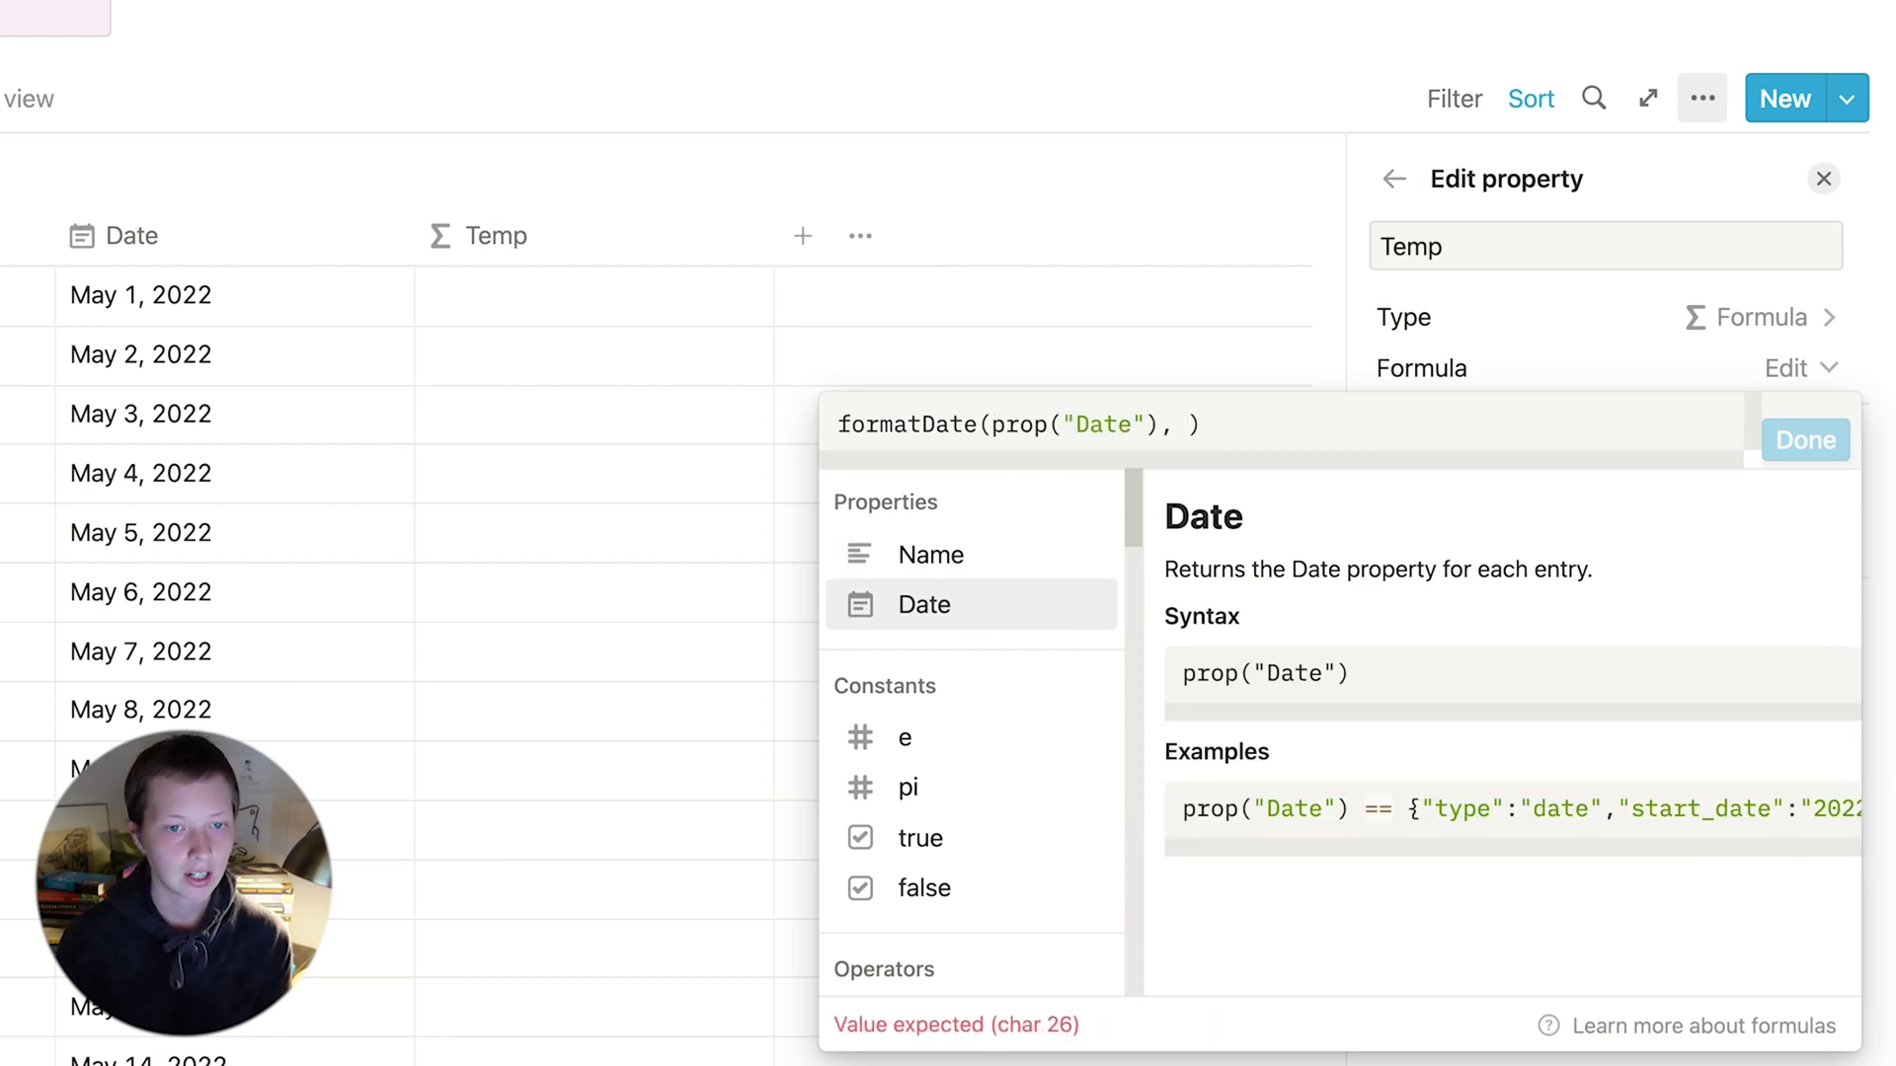
{"action": "type", "text": "\"\""}
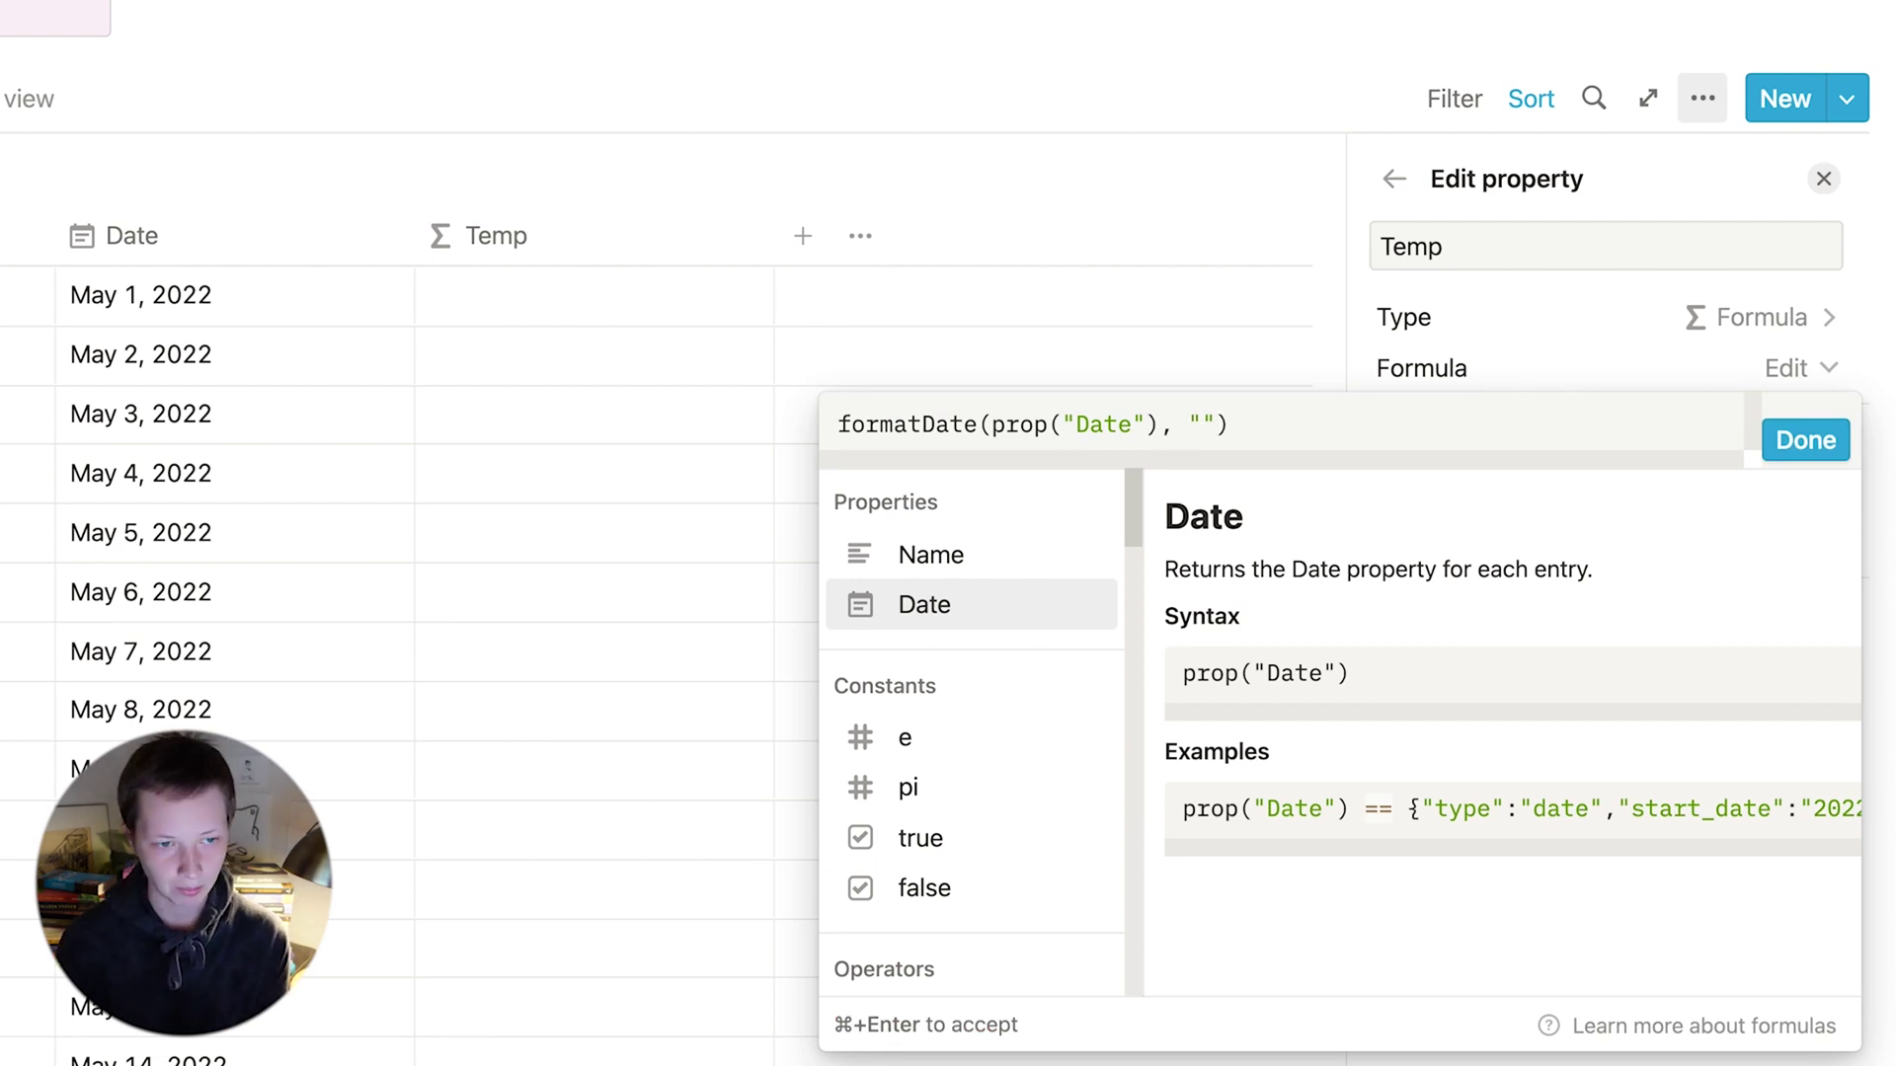
{"action": "type", "text": "MM/"}
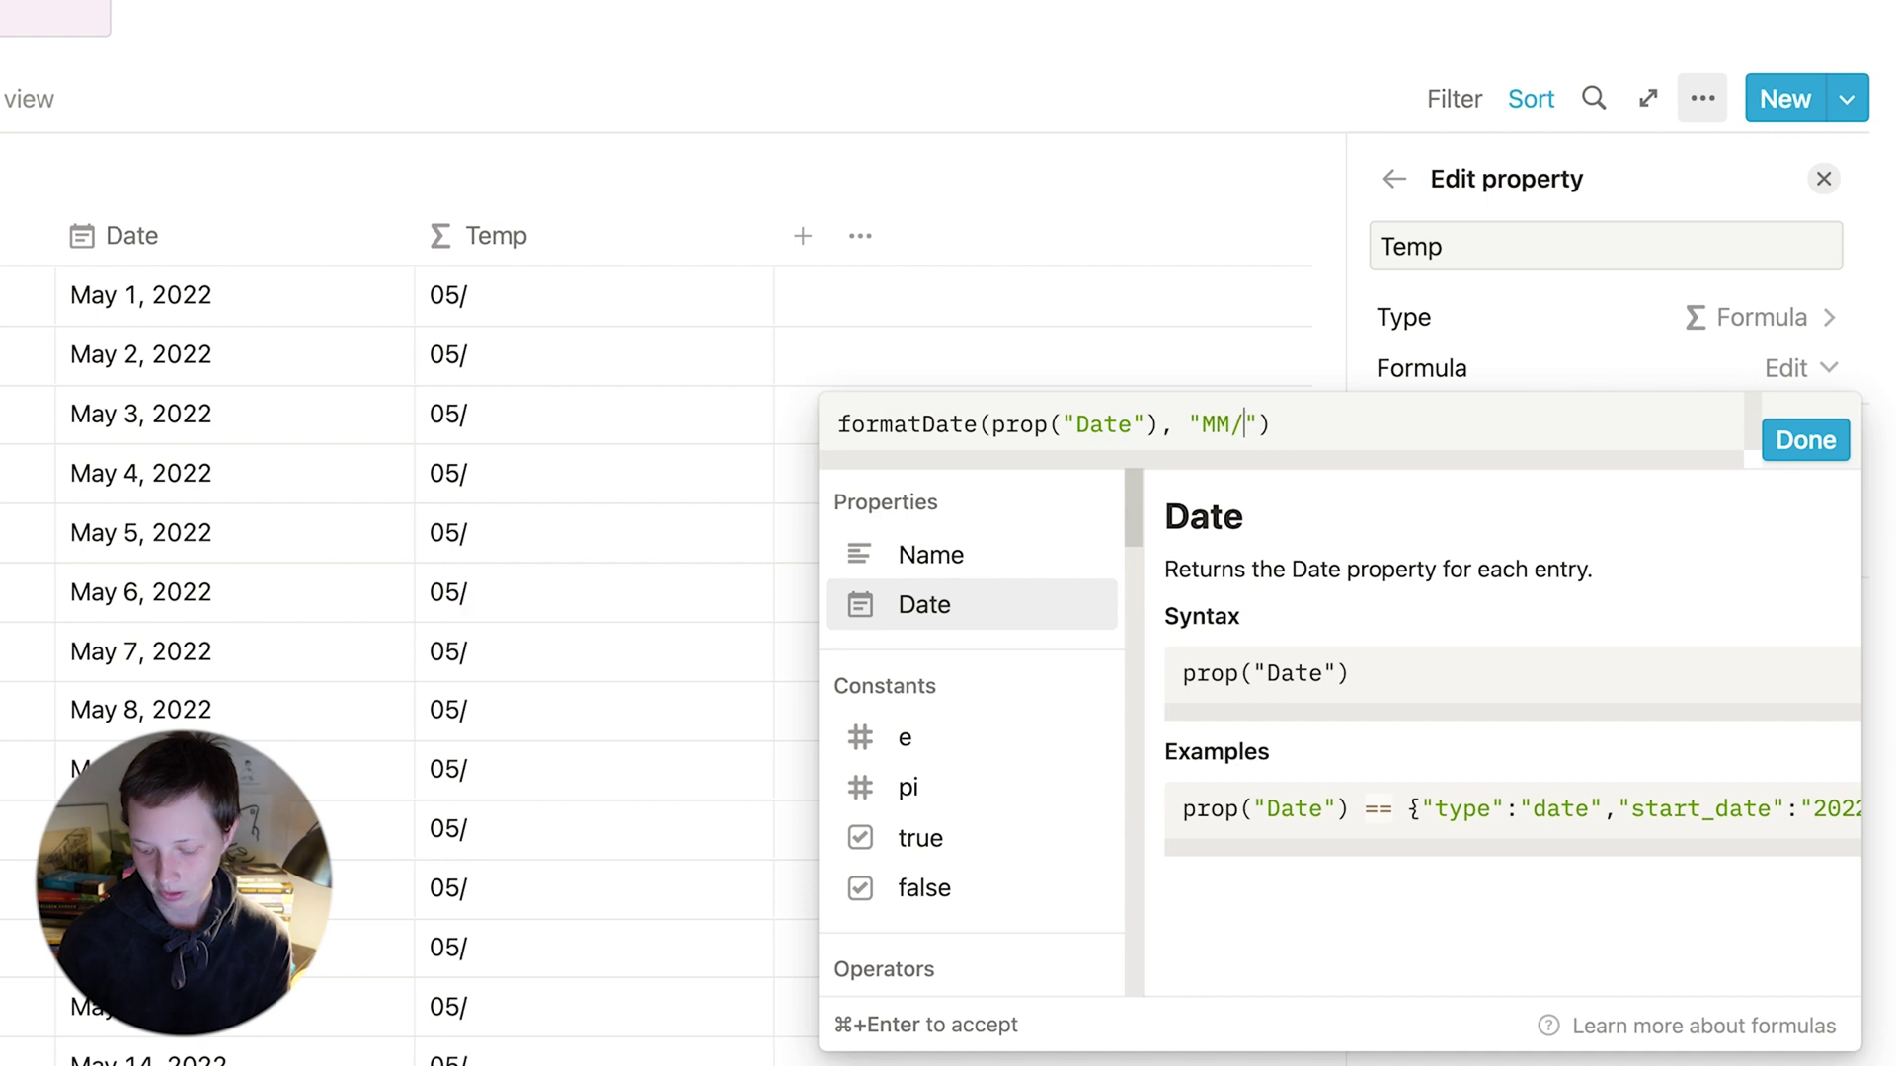
{"action": "type", "text": "DD/Y"}
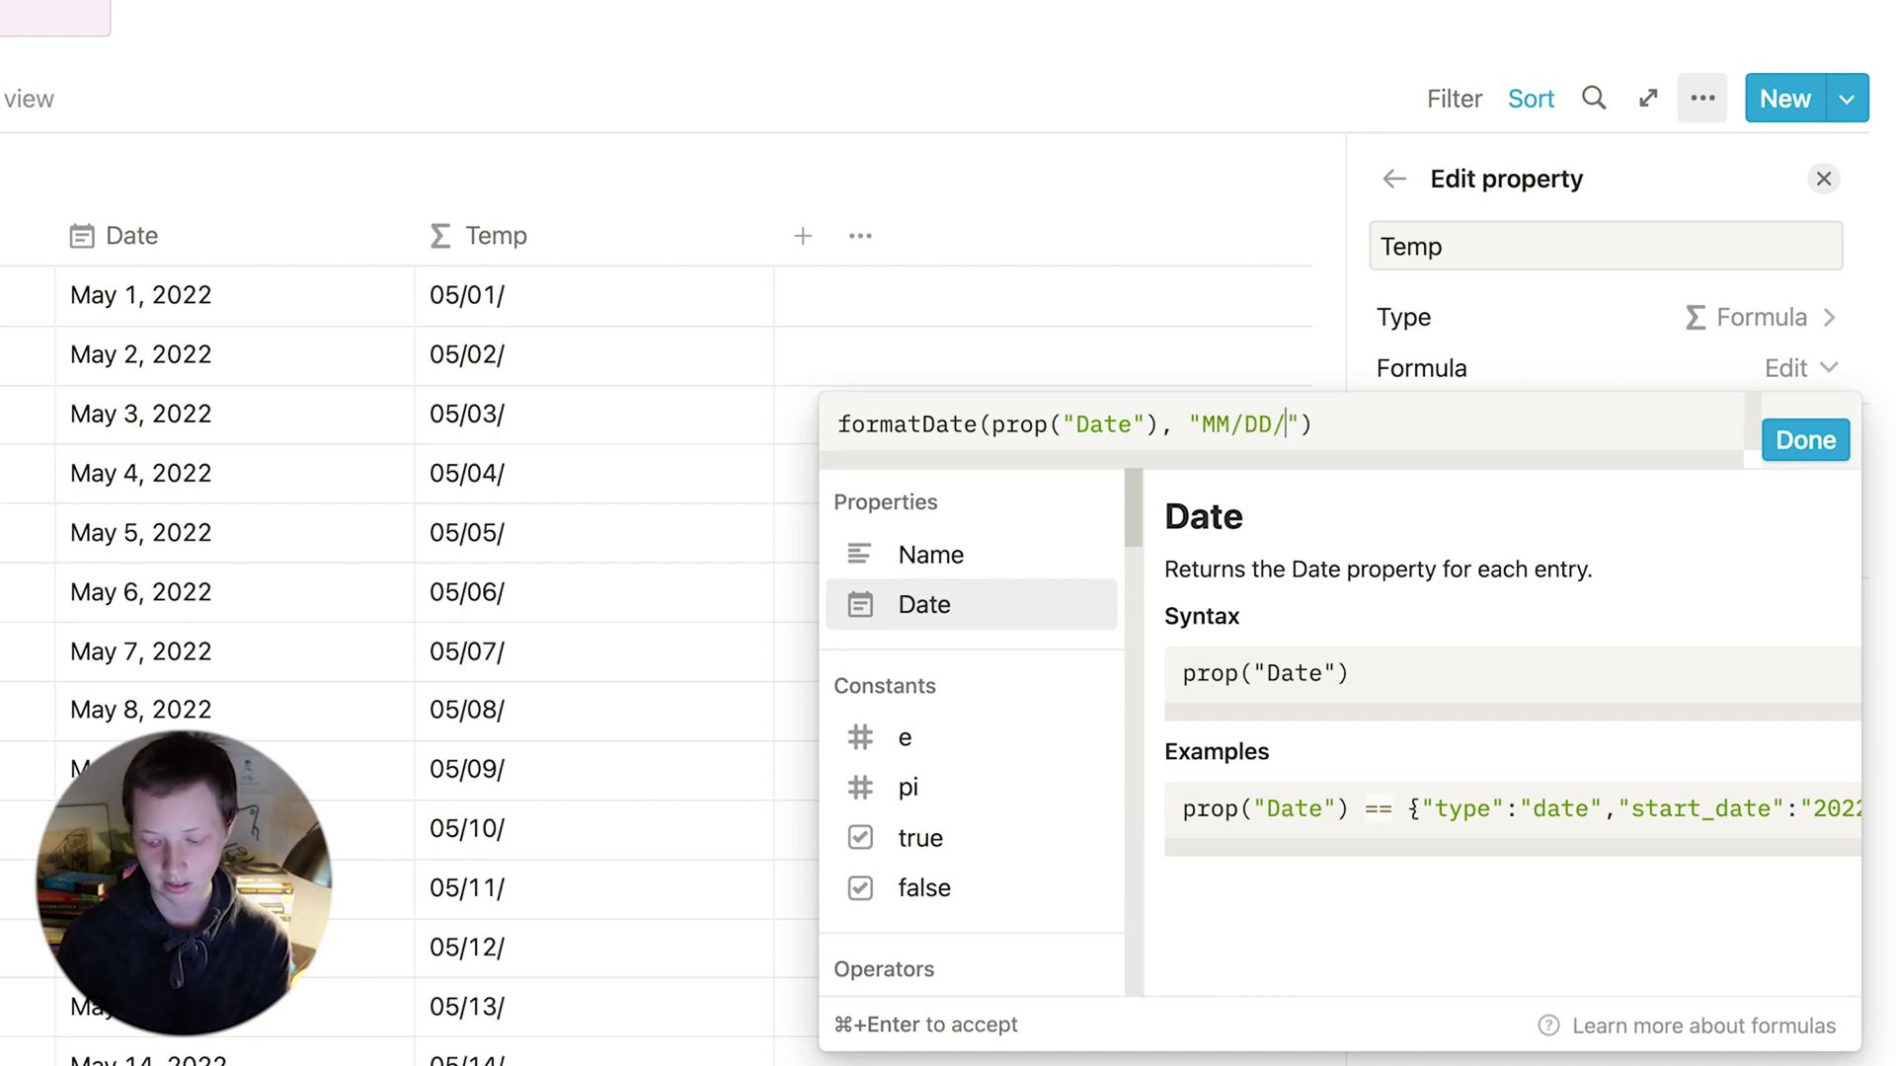
{"action": "type", "text": "YYY"}
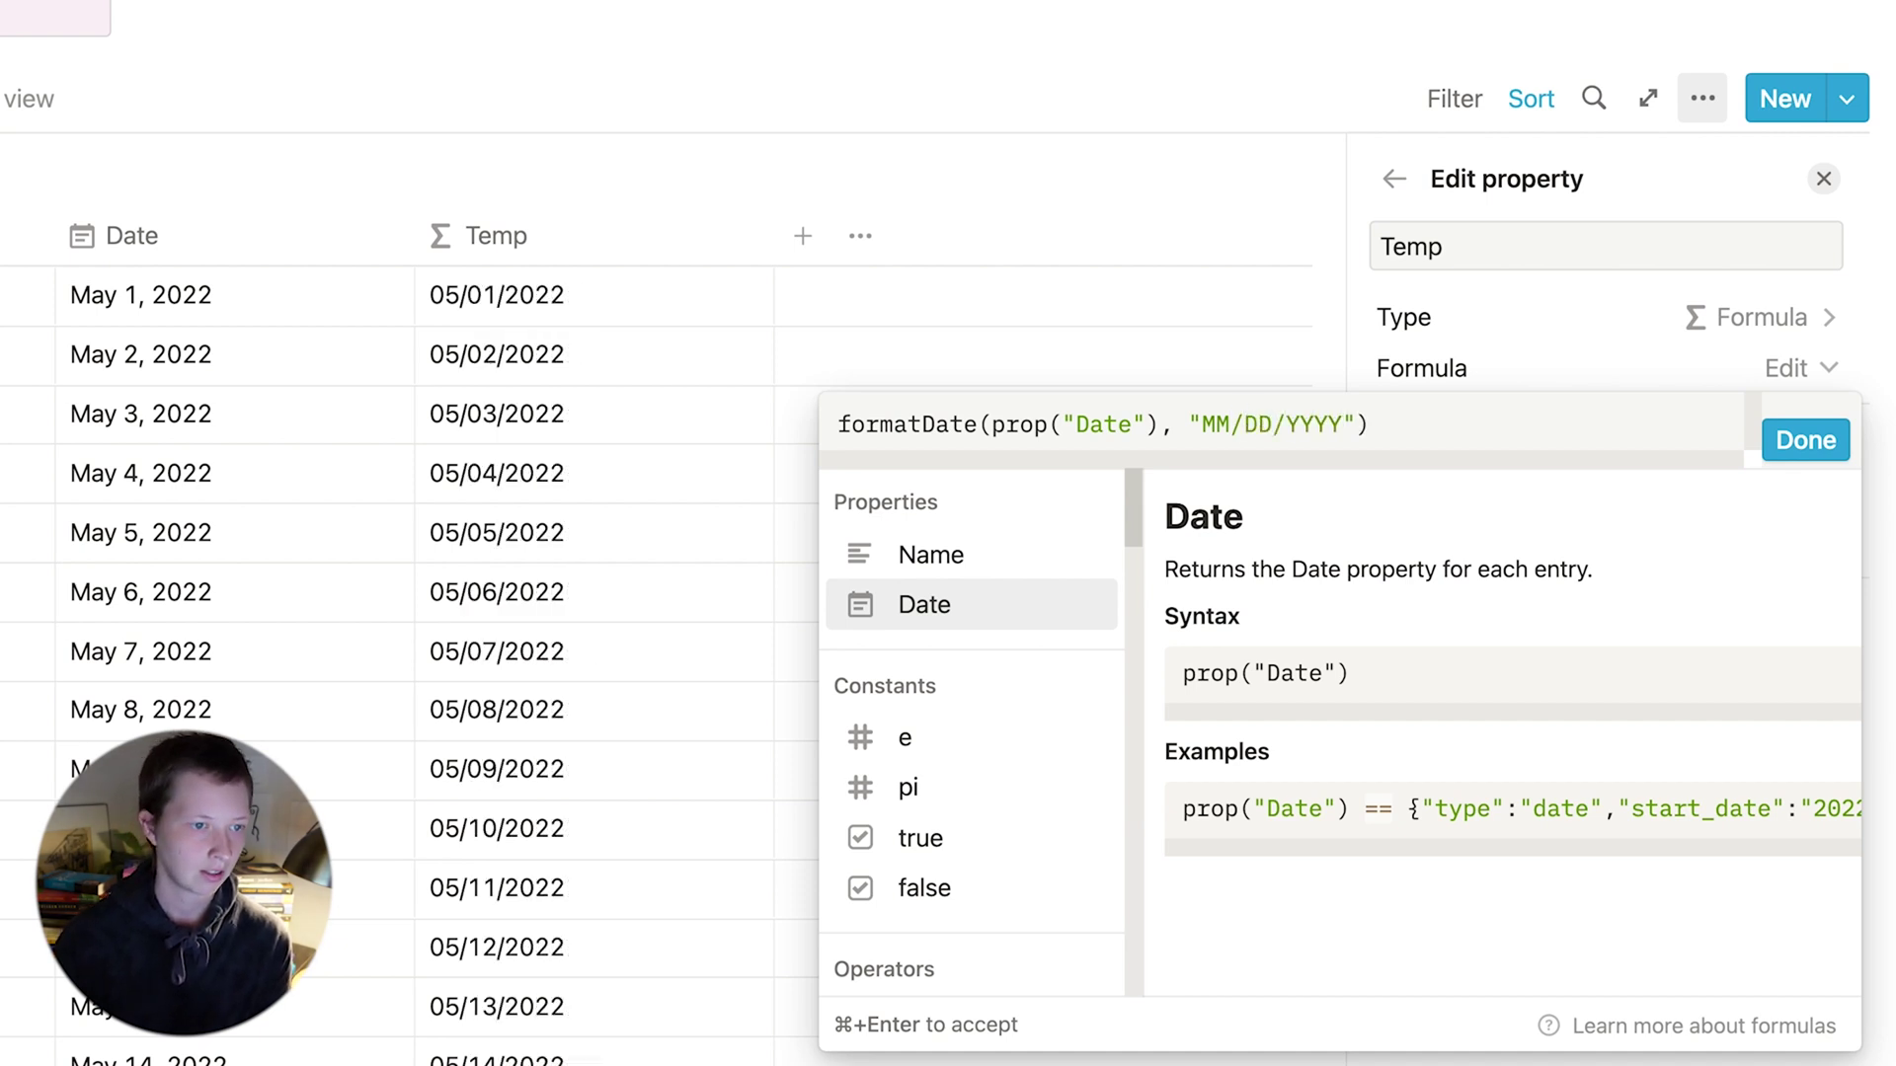
{"action": "left_click", "coordinate": [1787, 446]}
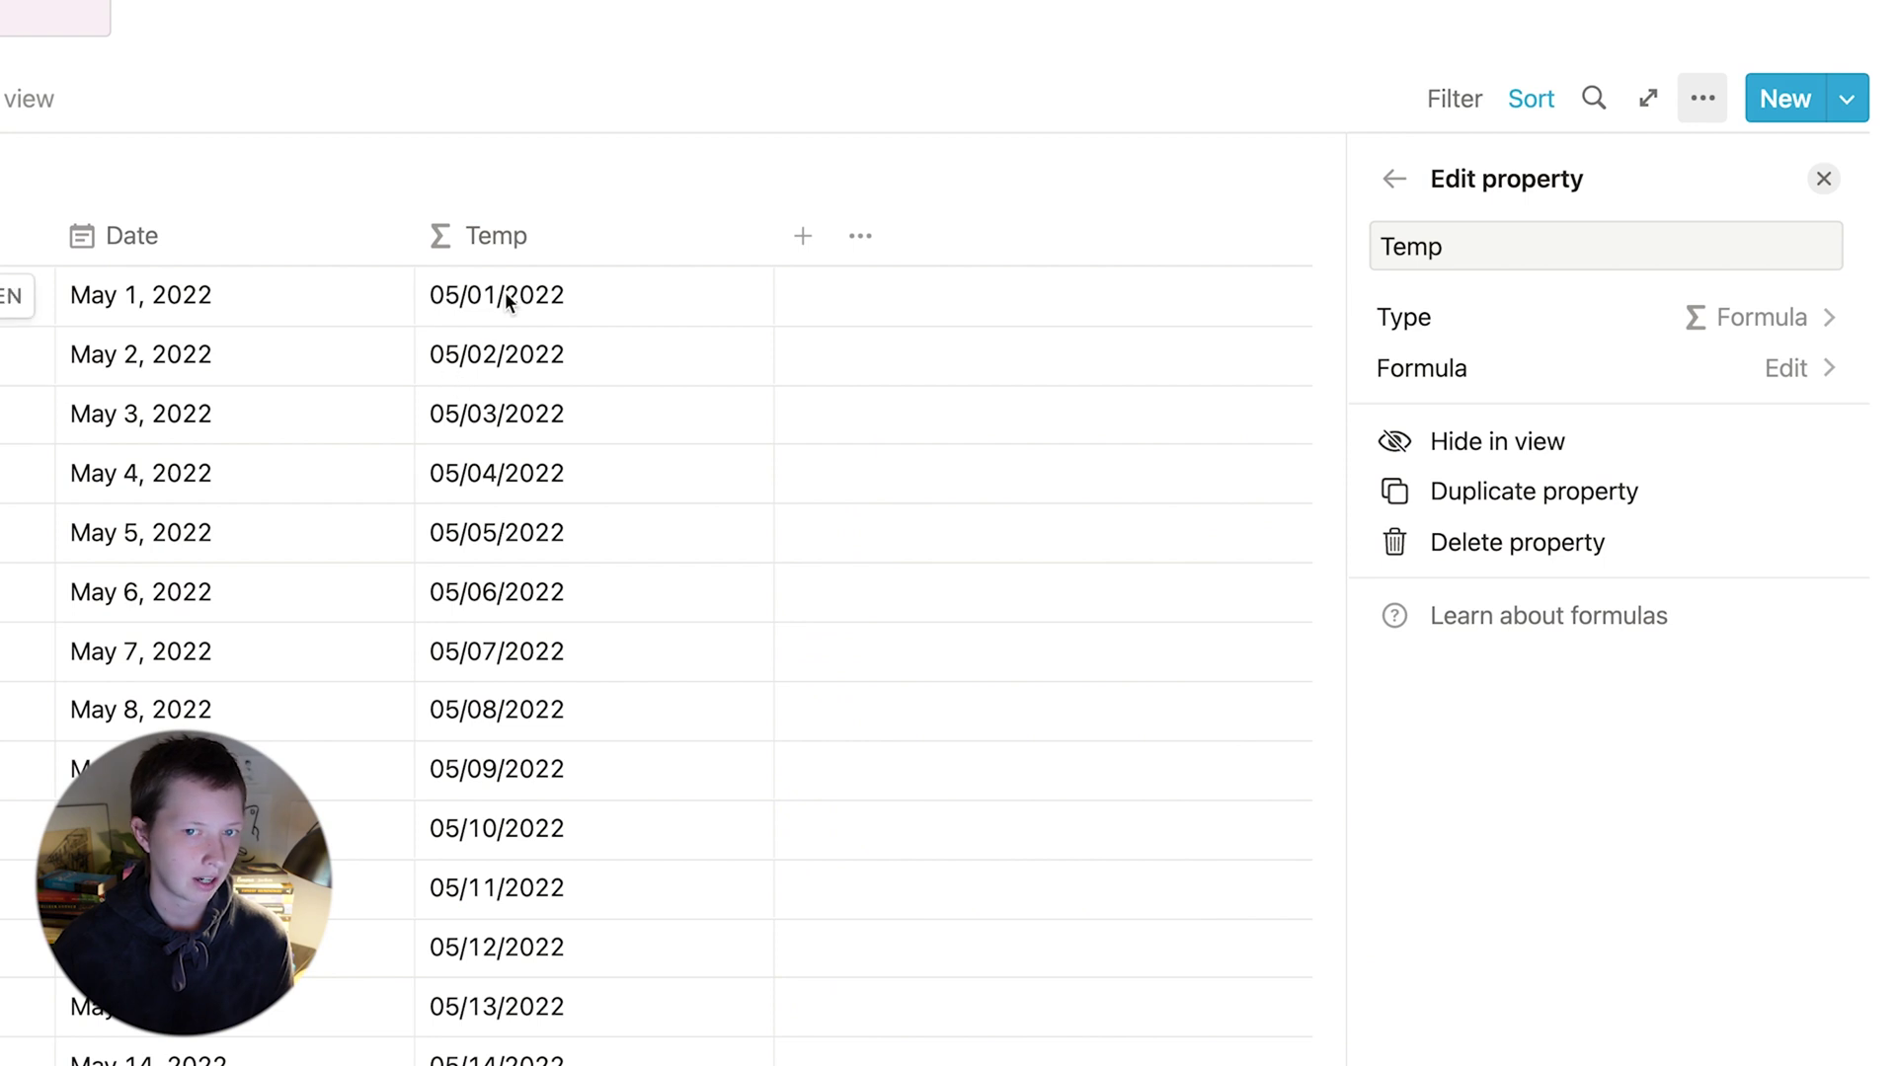
{"action": "left_click", "coordinate": [506, 292]}
Copy all Temp dates from 05/01 to 07/31 and paste them into the Name column.
{"action": "key", "text": "Escape"}
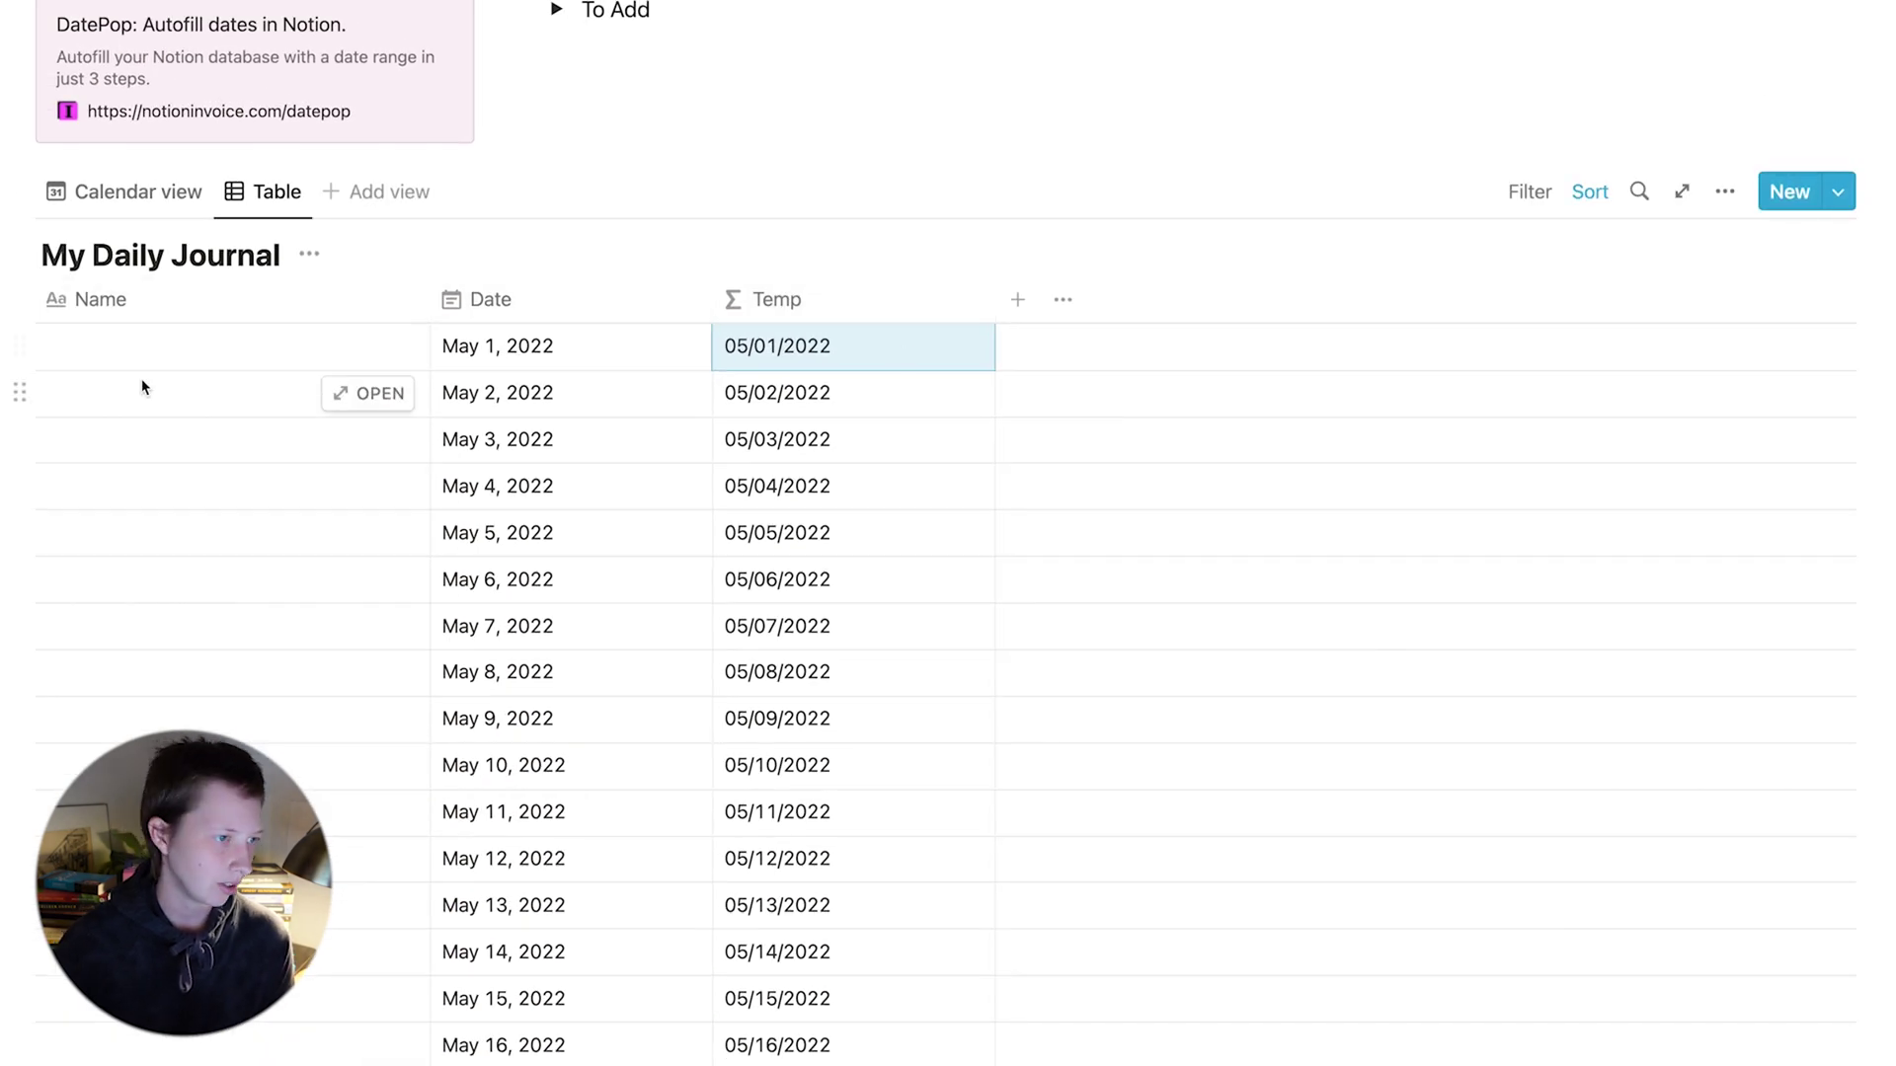
{"action": "scroll", "coordinate": [1283, 346], "scroll_direction": "down", "scroll_amount": 1}
{"action": "left_click_drag", "start_coordinate": [829, 296], "coordinate": [833, 855]}
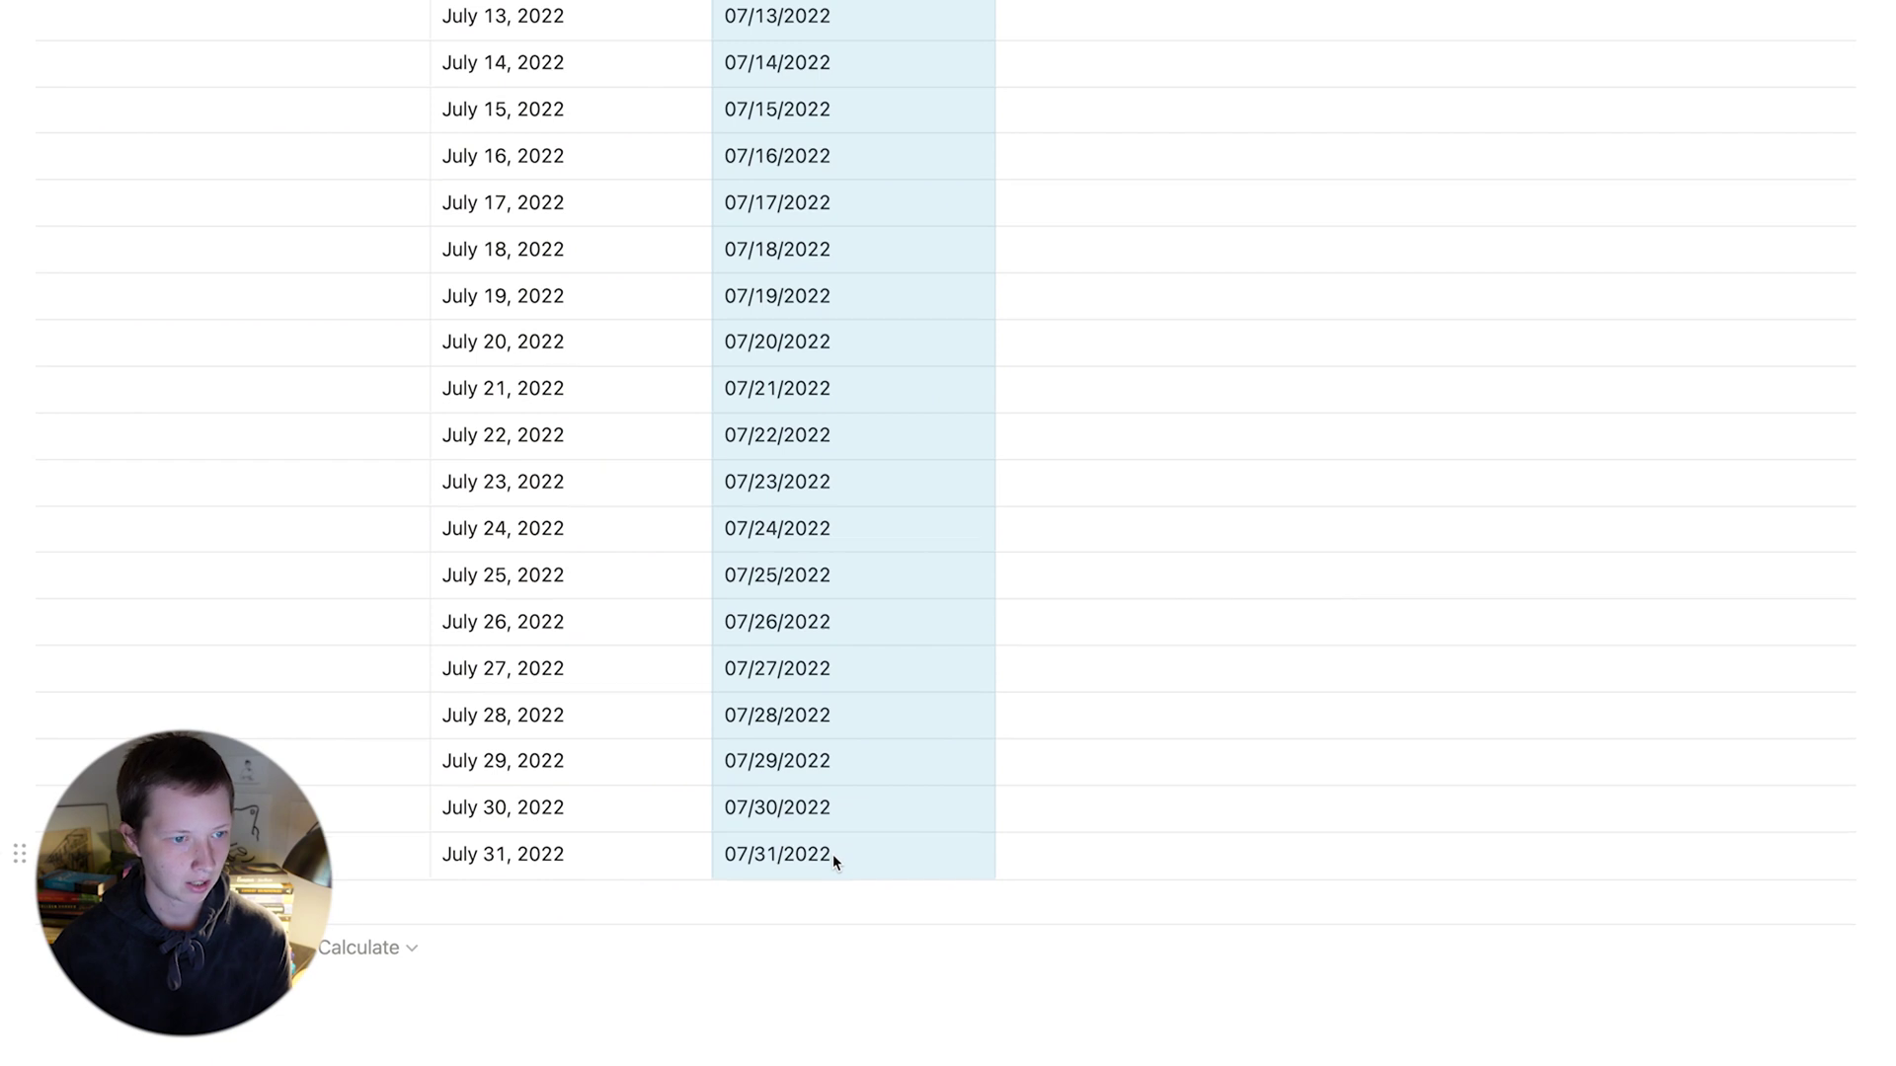
{"action": "scroll", "coordinate": [833, 855], "scroll_direction": "up", "scroll_amount": 15}
{"action": "scroll", "coordinate": [832, 855], "scroll_direction": "up", "scroll_amount": 8}
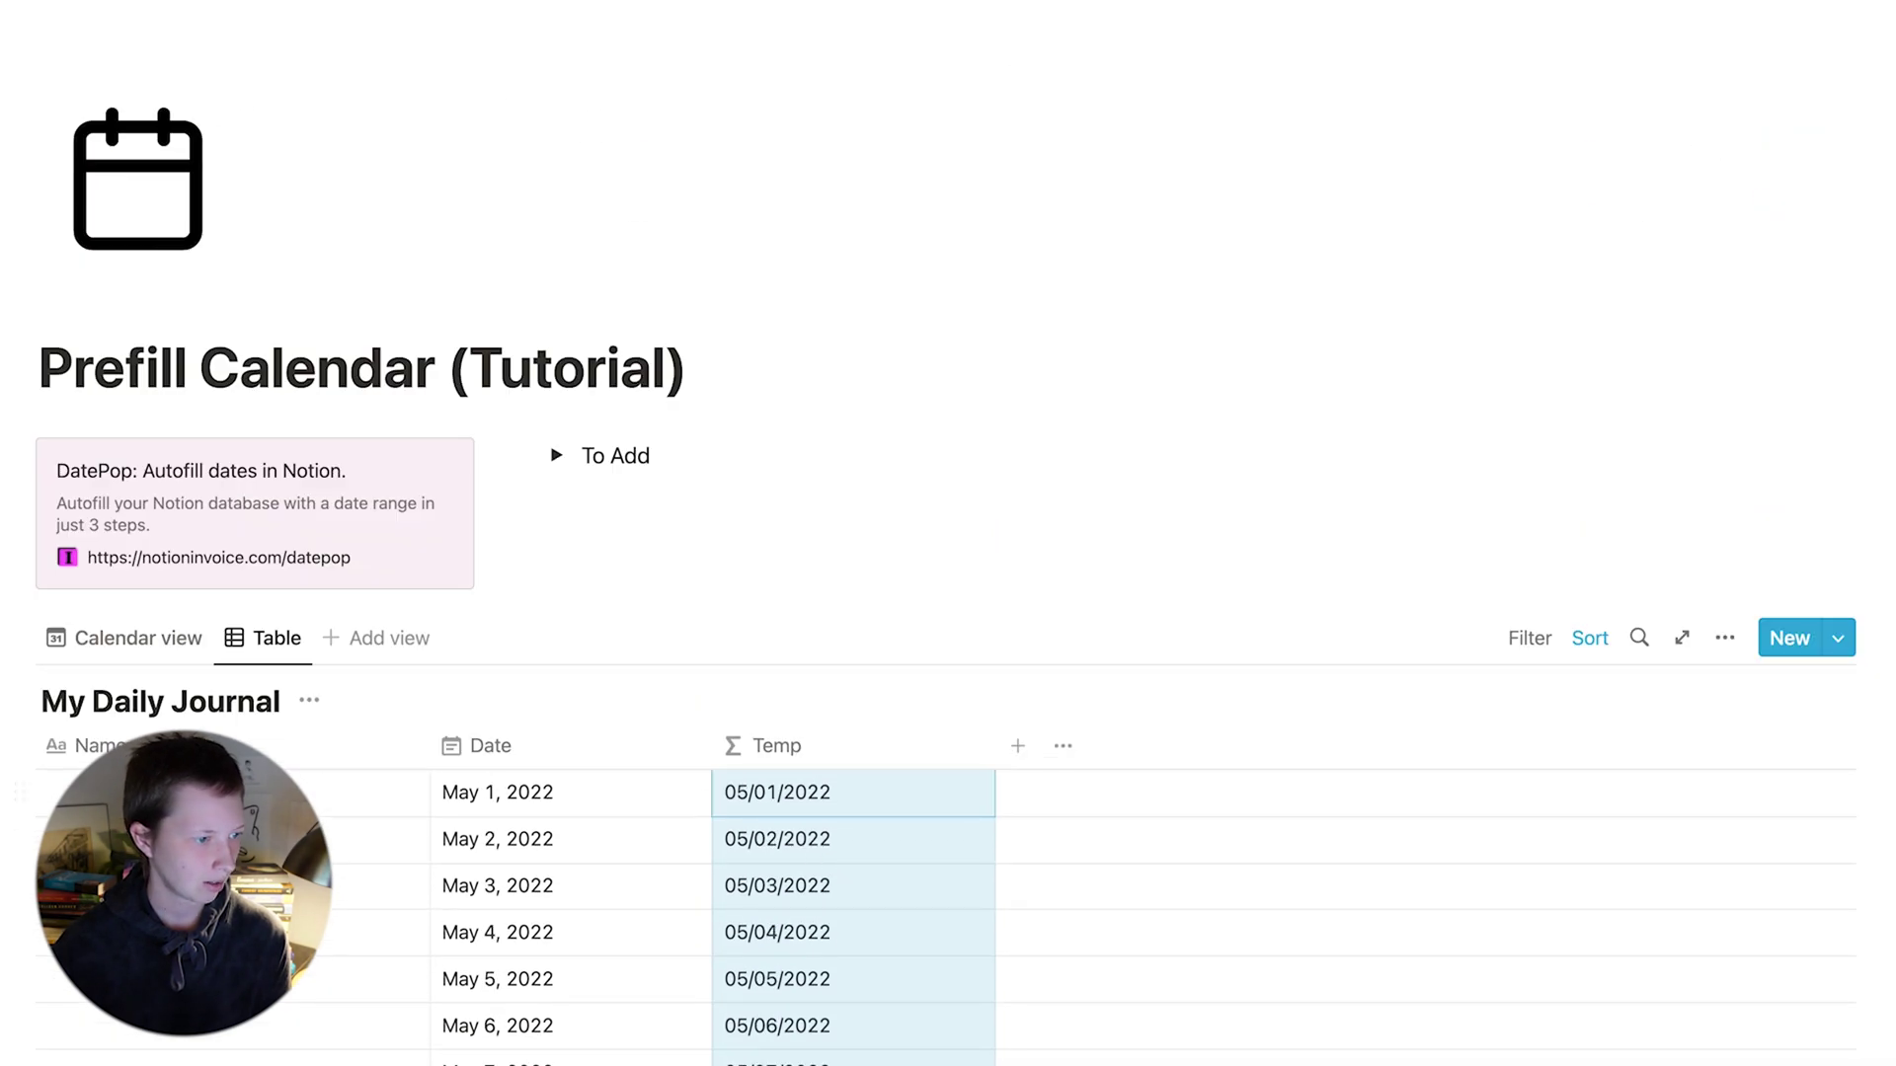
{"action": "left_click", "coordinate": [173, 780]}
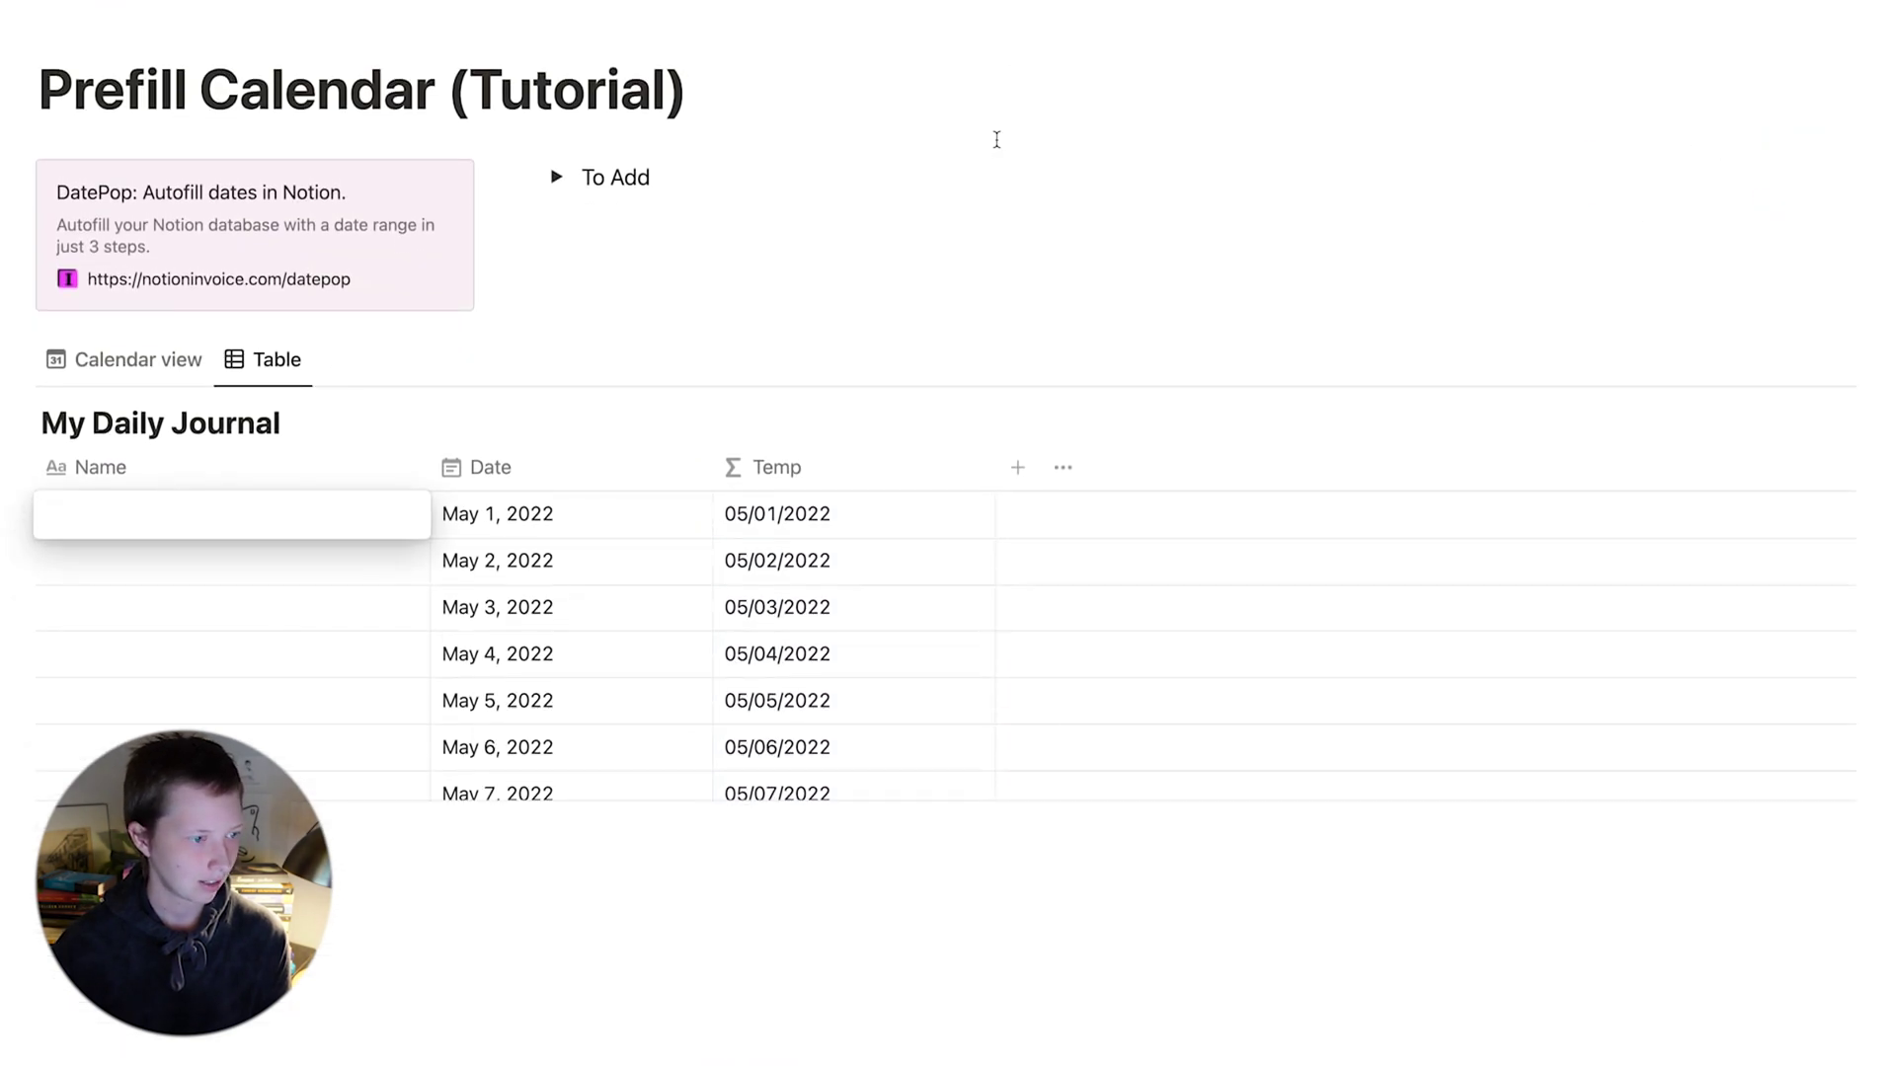
{"action": "key", "text": "Escape"}
{"action": "scroll", "coordinate": [996, 197], "scroll_direction": "down", "scroll_amount": 3}
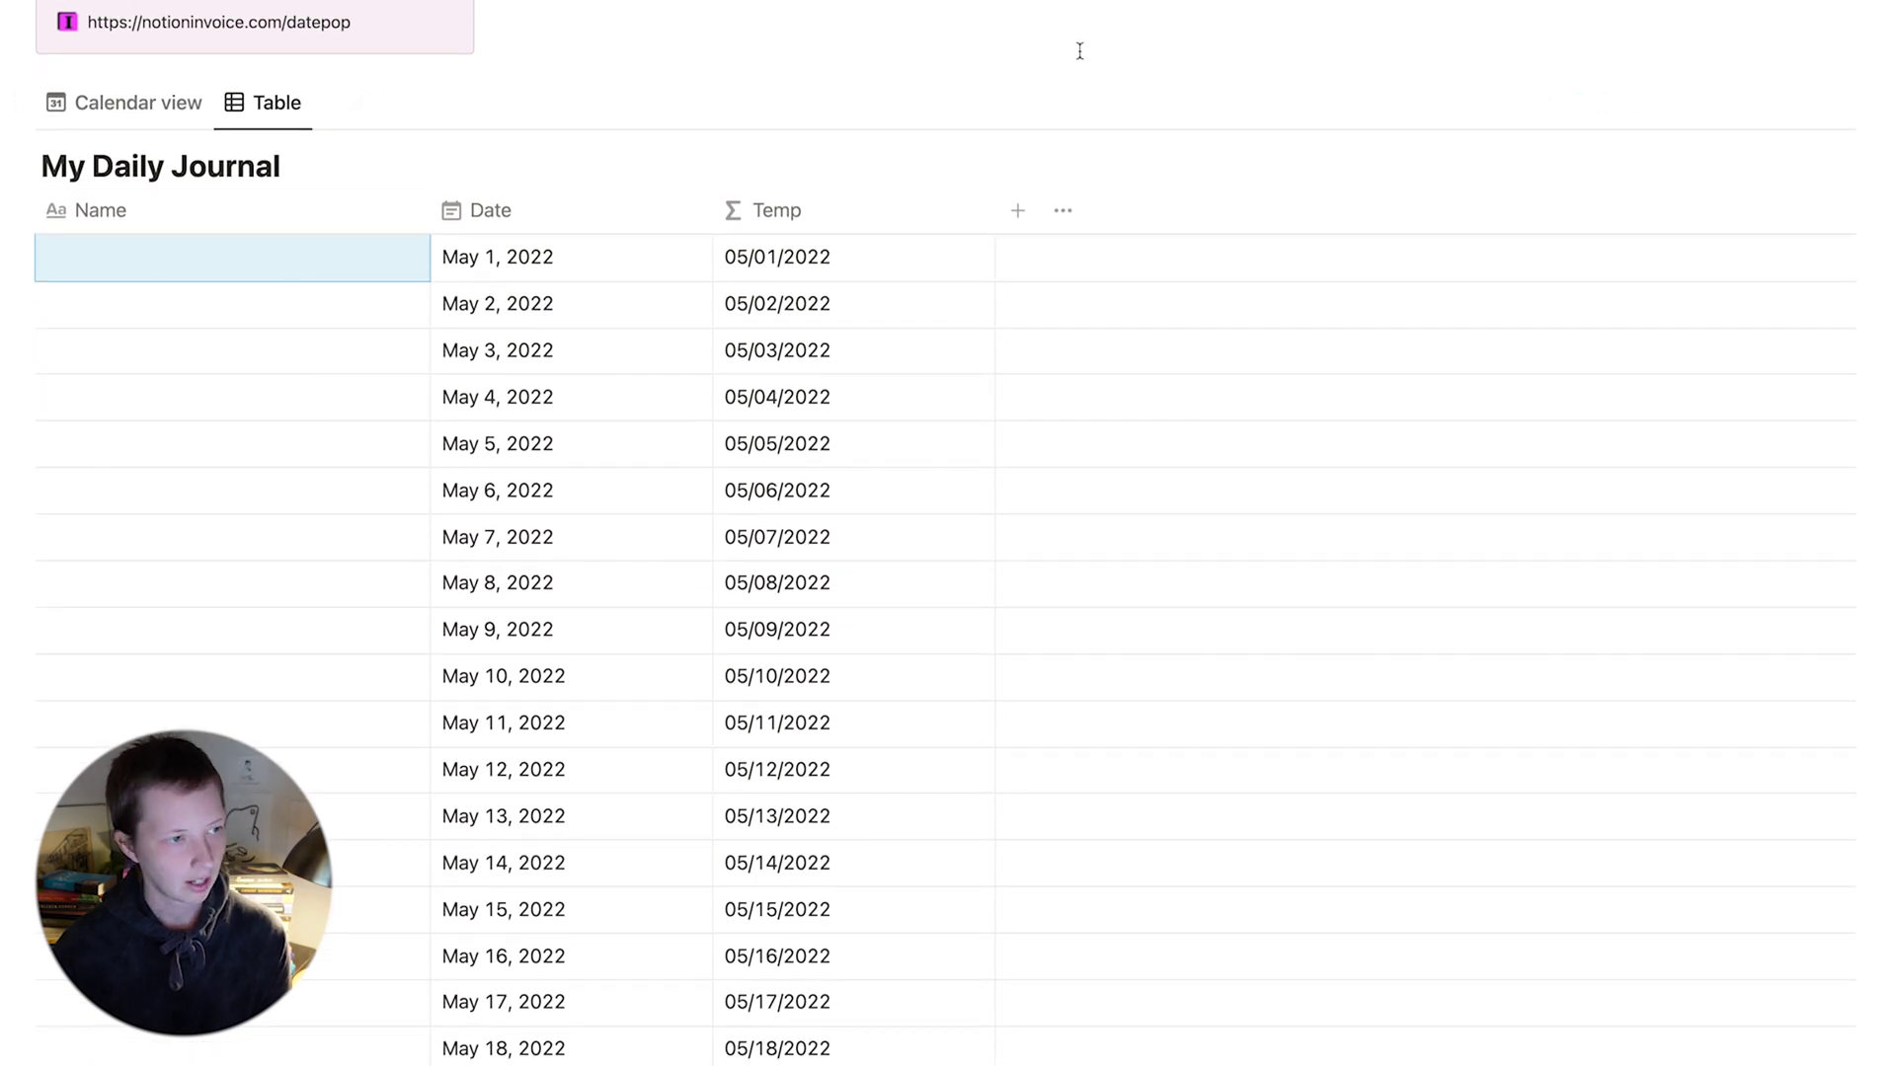
{"action": "key", "text": "super+v"}
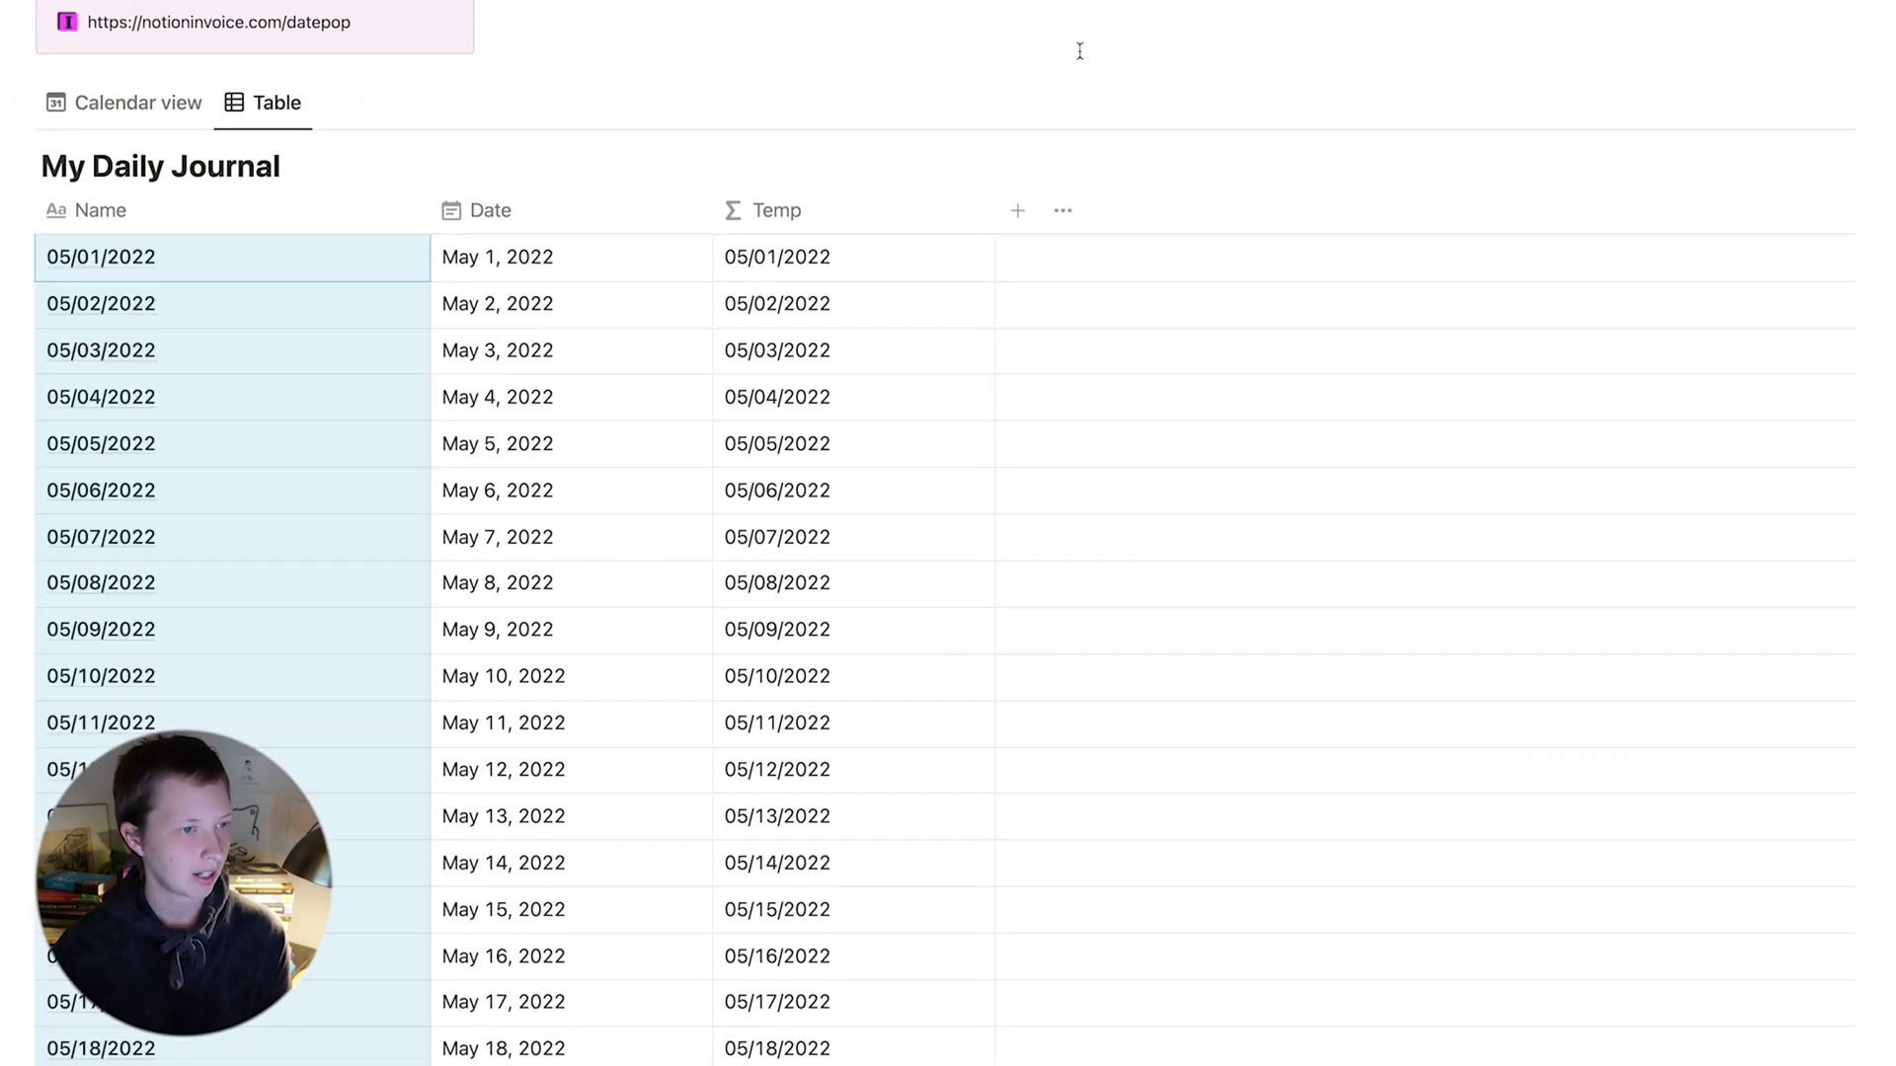
Delete the Temp property column.
{"action": "left_click", "coordinate": [882, 225]}
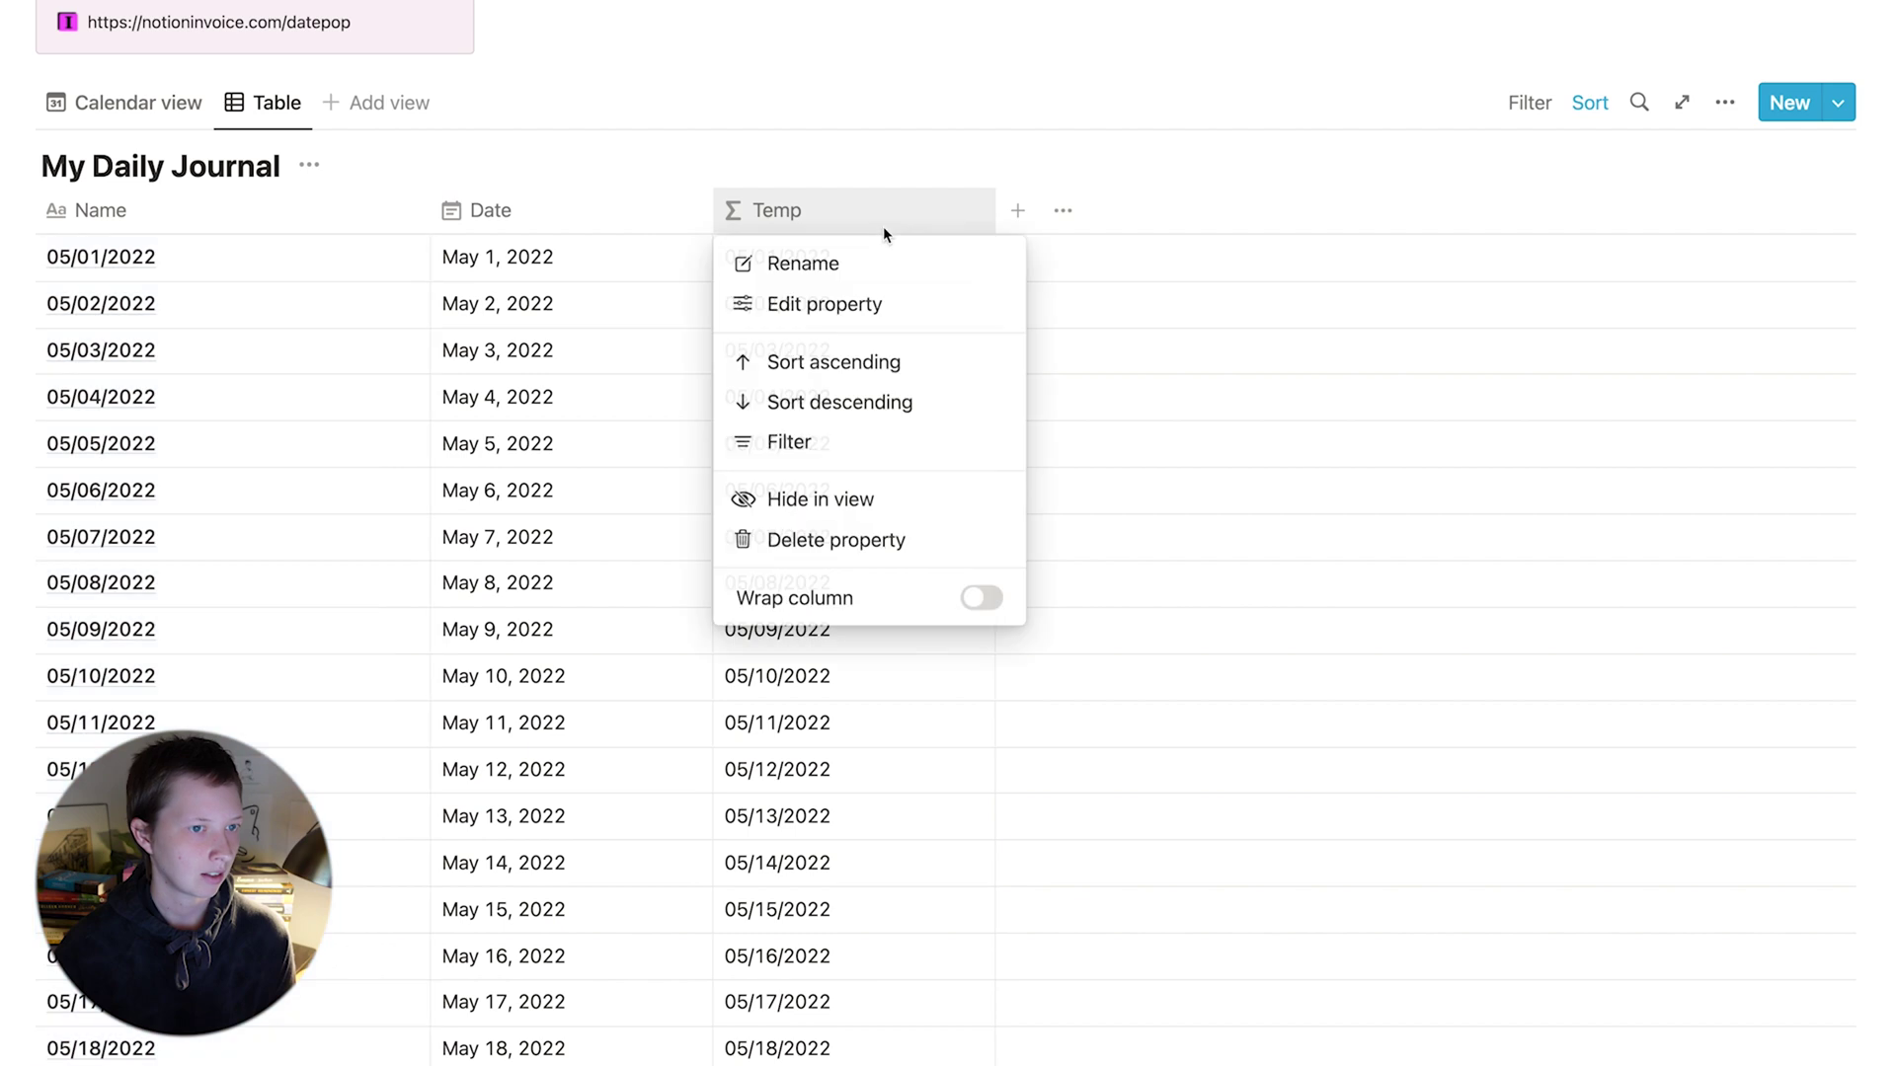
{"action": "left_click", "coordinate": [862, 549]}
{"action": "left_click", "coordinate": [1040, 545]}
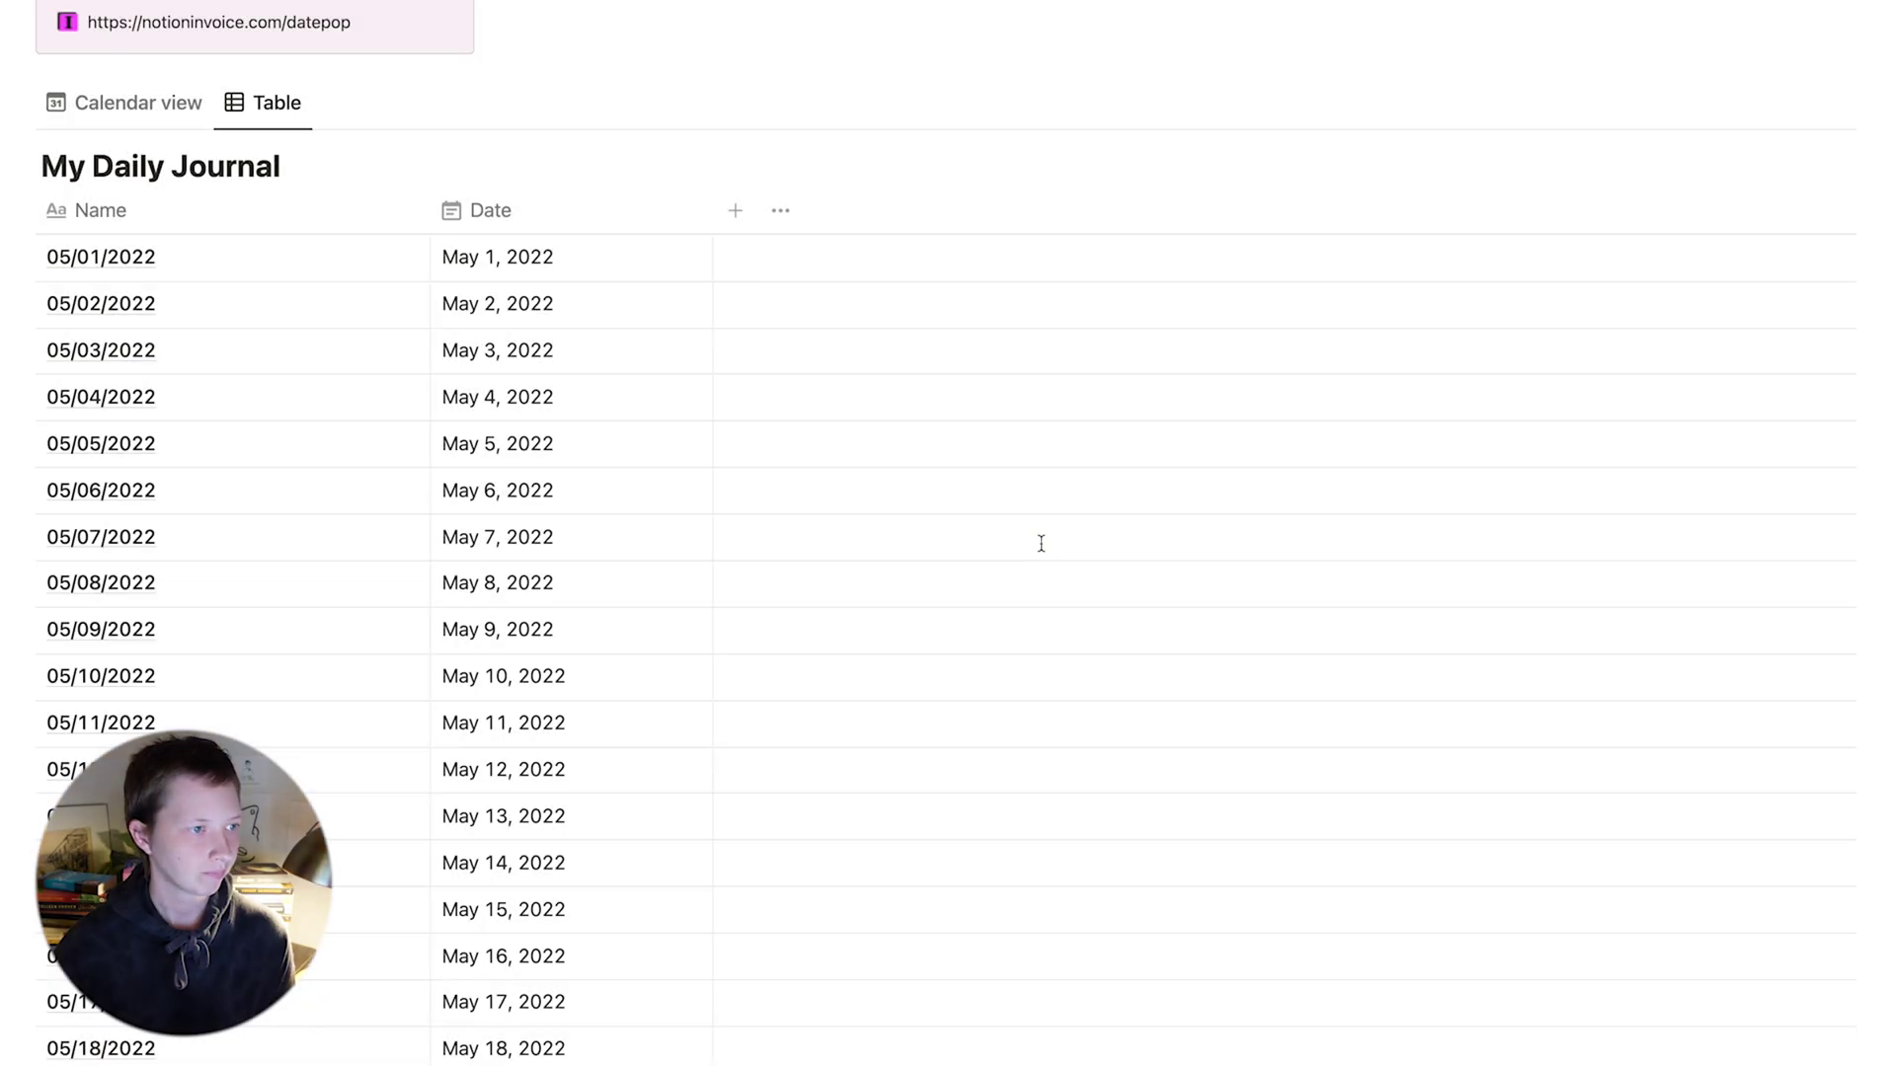
{"action": "scroll", "coordinate": [1041, 543], "scroll_direction": "up", "scroll_amount": 5}
Confirm the calendar entries are titled by date, ending back on the Table view.
{"action": "left_click", "coordinate": [97, 312]}
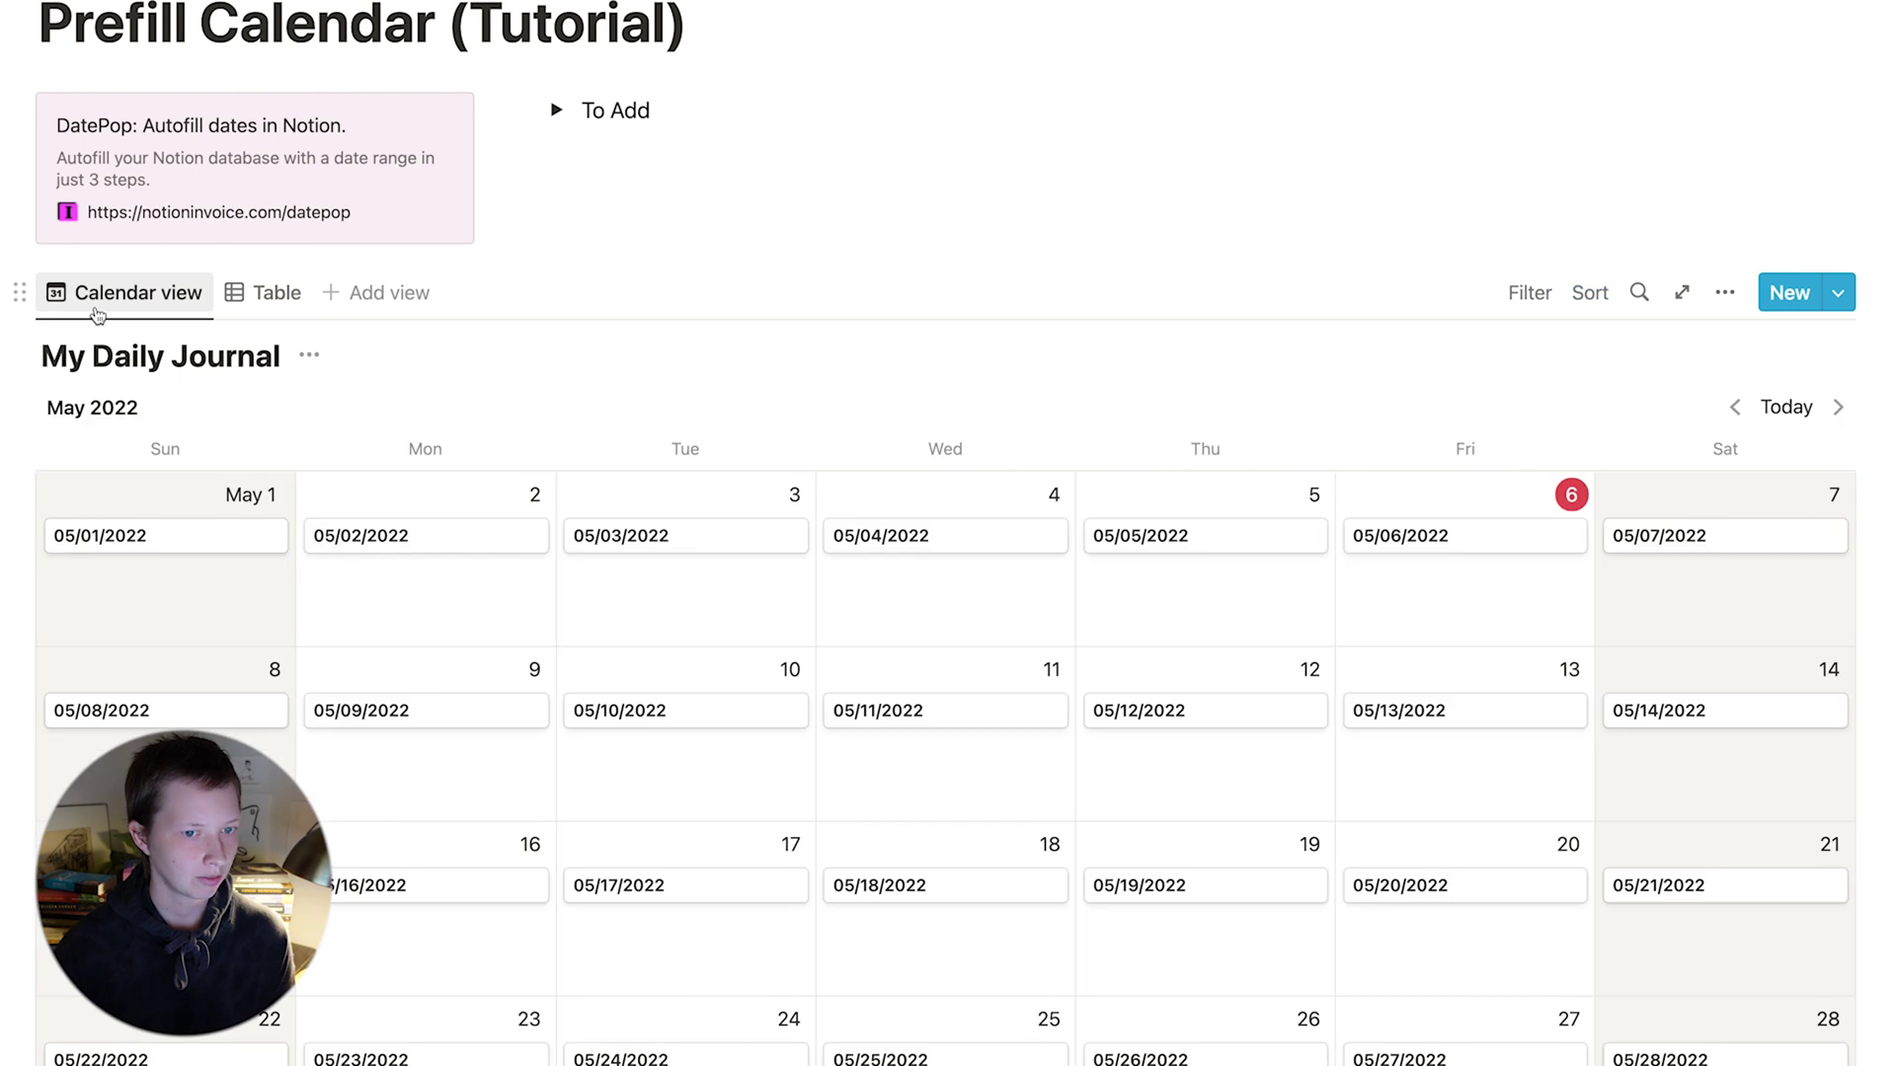
{"action": "scroll", "coordinate": [1253, 762], "scroll_direction": "down", "scroll_amount": 5}
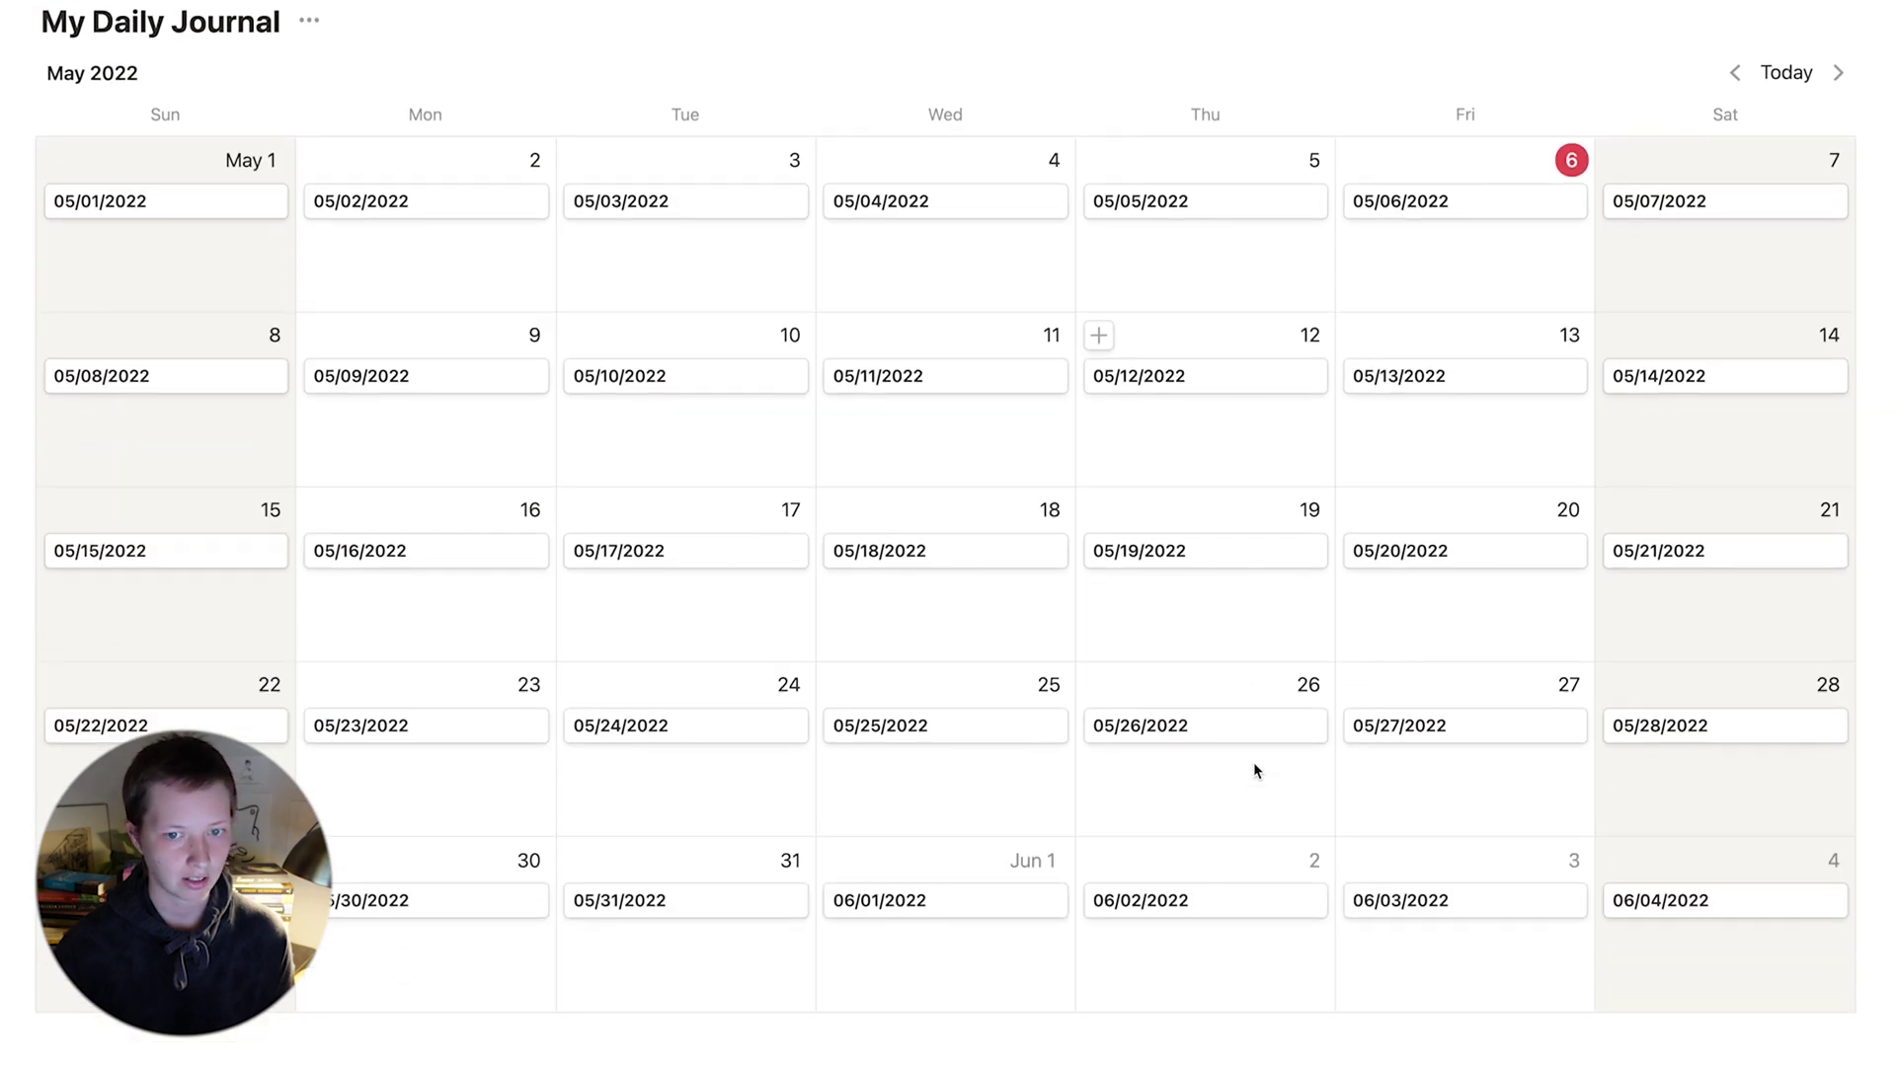
{"action": "scroll", "coordinate": [1253, 766], "scroll_direction": "up", "scroll_amount": 2}
{"action": "left_click", "coordinate": [265, 111]}
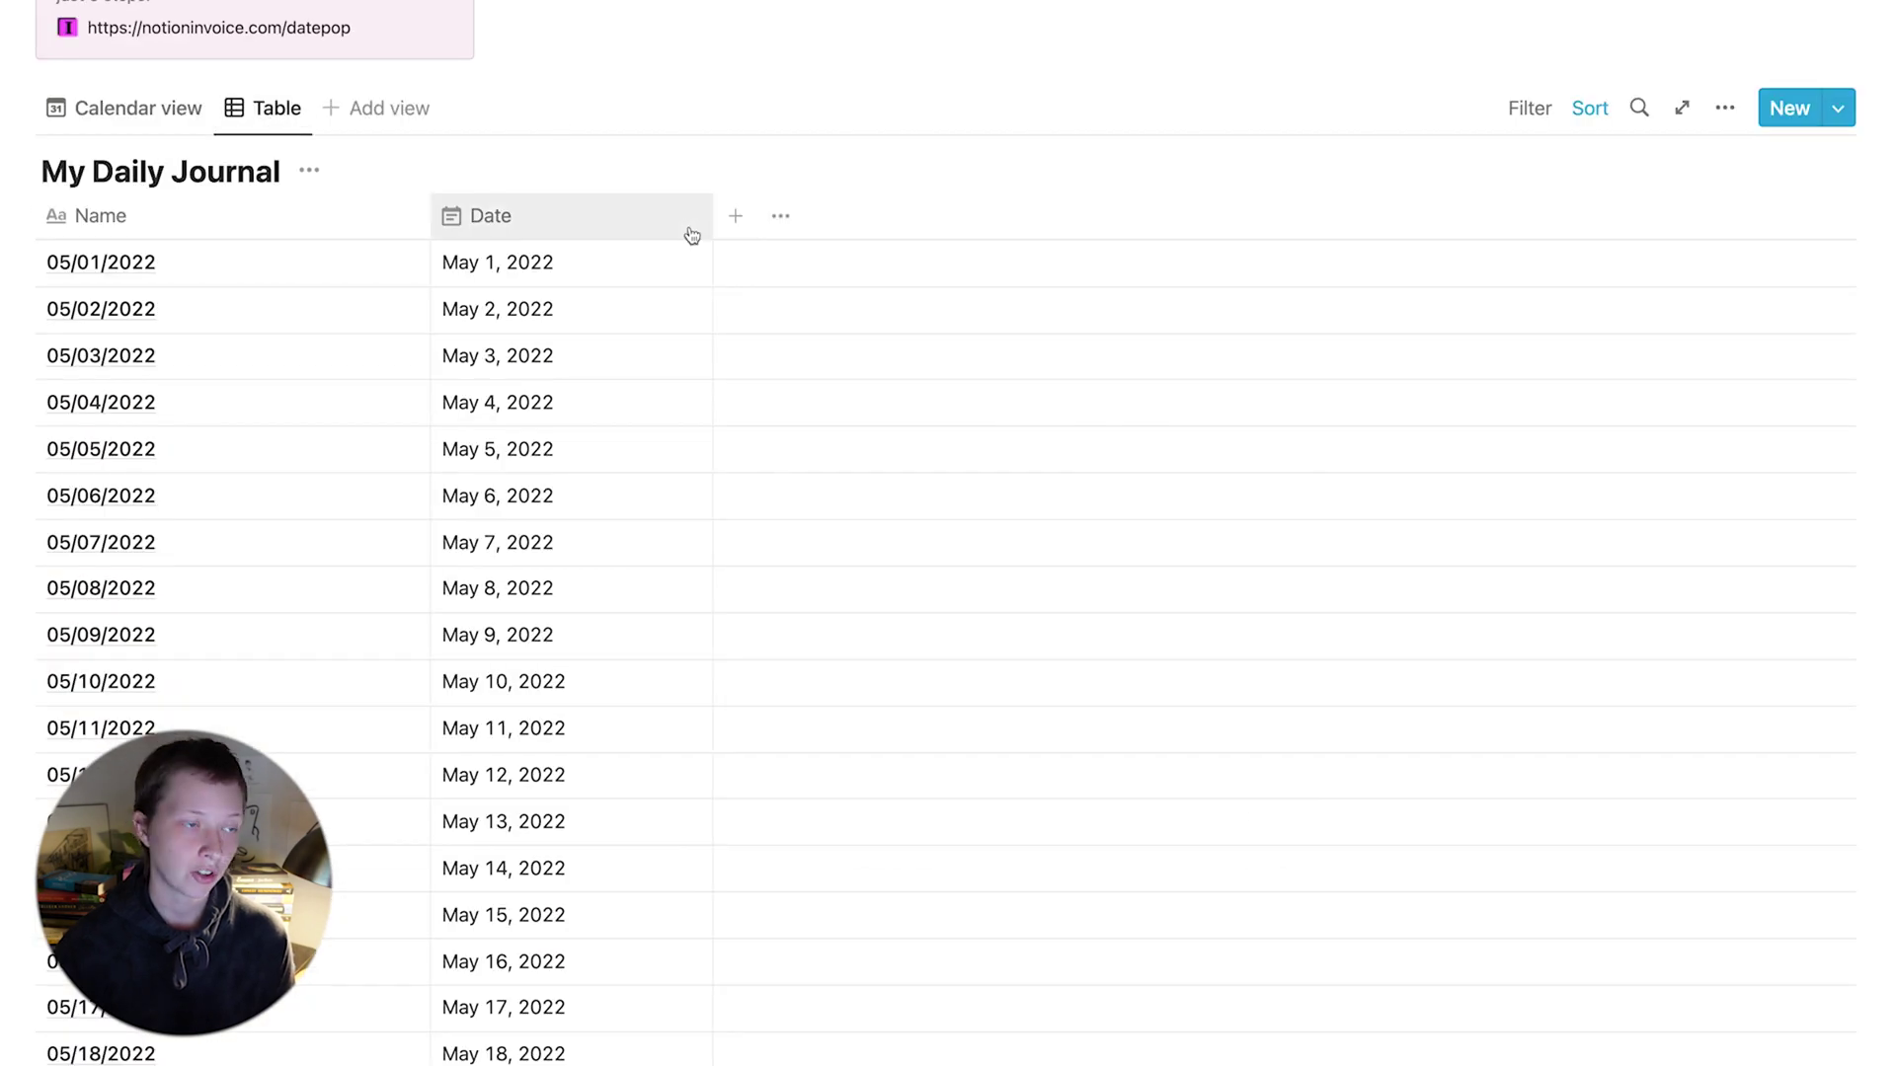
{"action": "scroll", "coordinate": [691, 235], "scroll_direction": "up", "scroll_amount": 3}
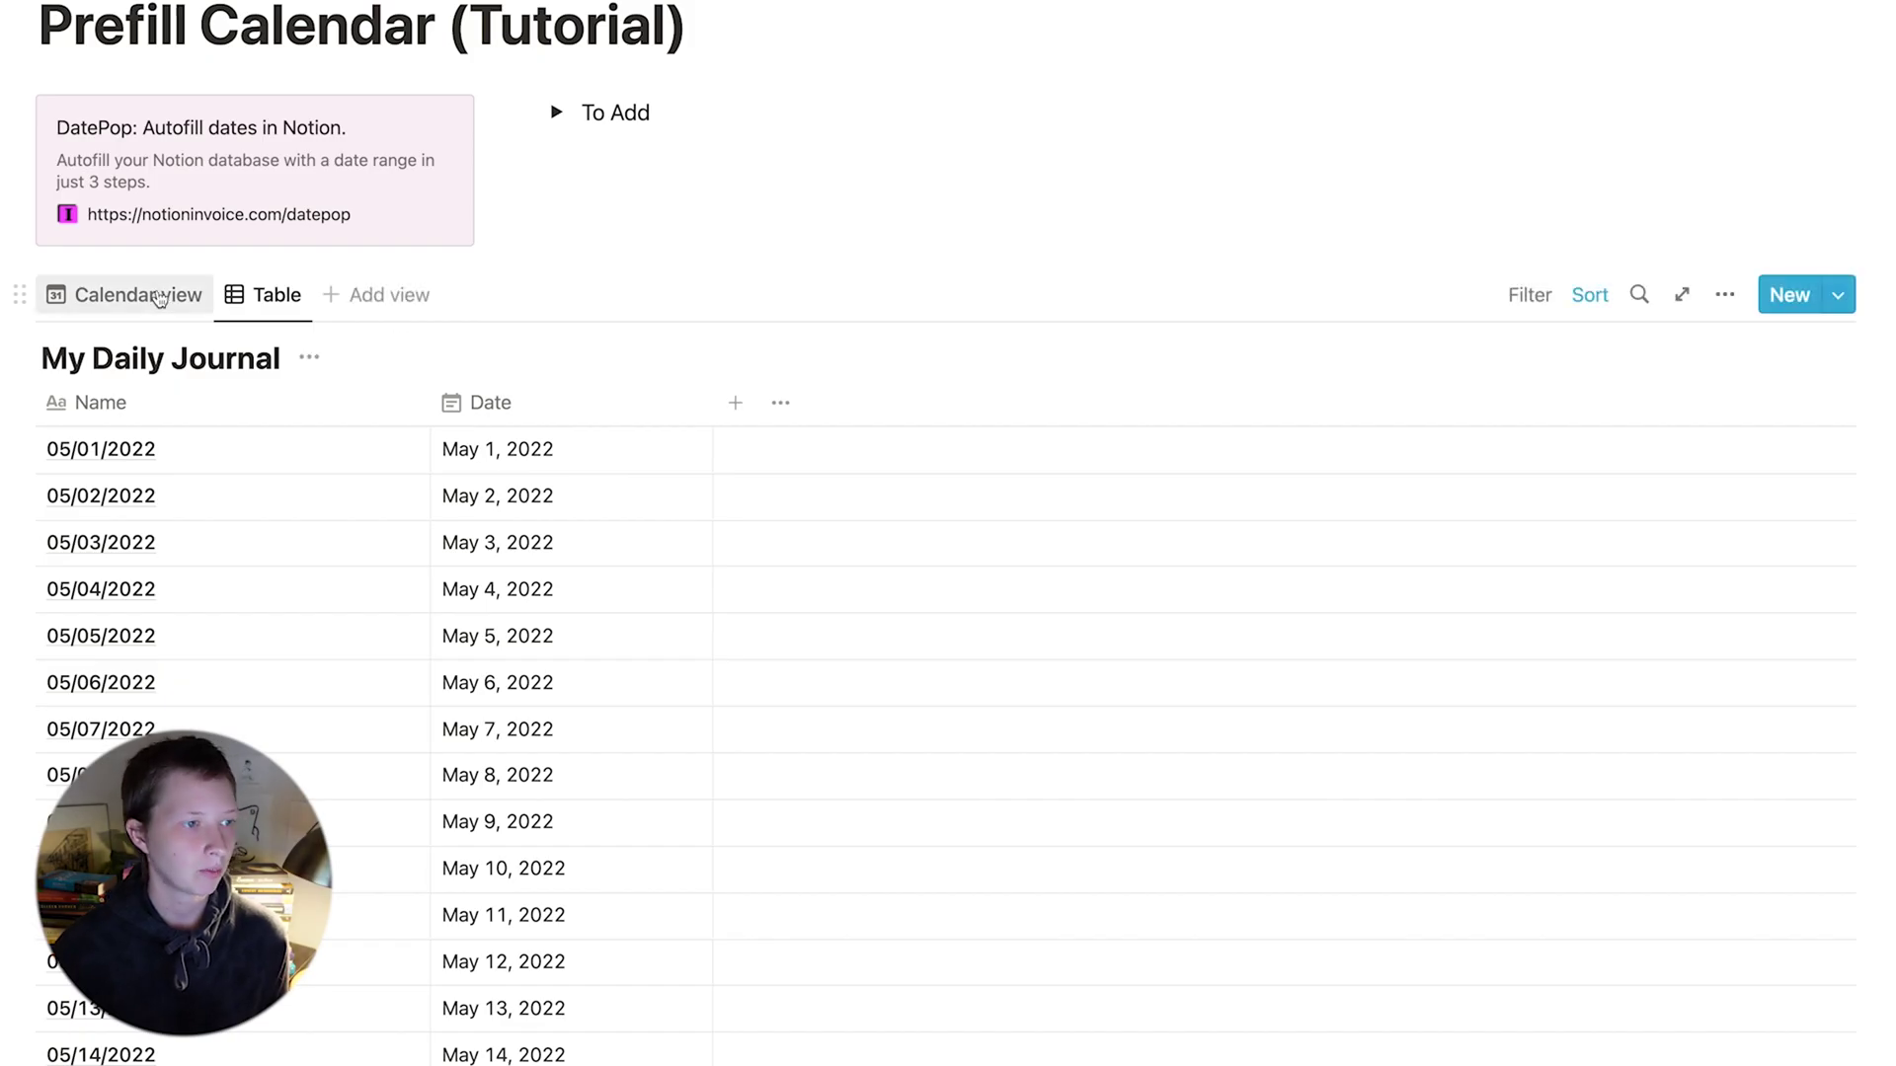
{"action": "left_click", "coordinate": [159, 299]}
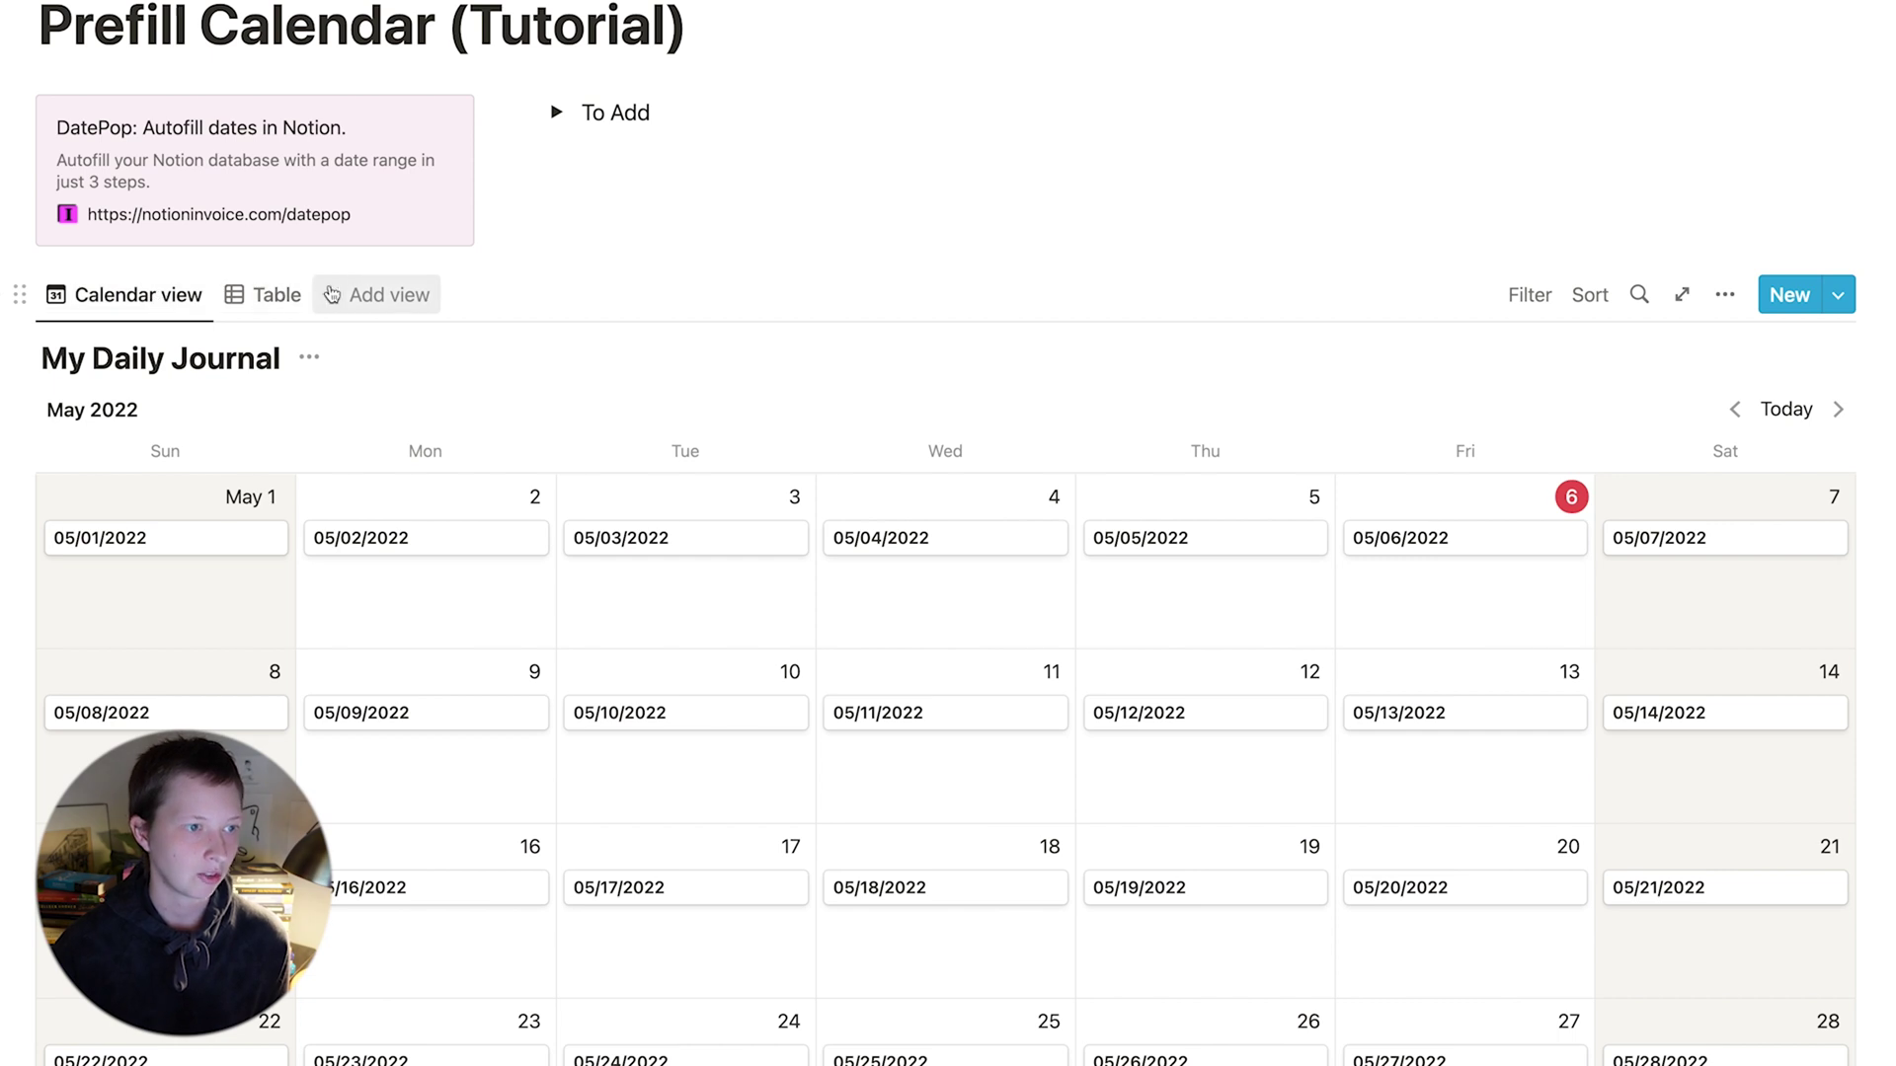
{"action": "left_click", "coordinate": [262, 294]}
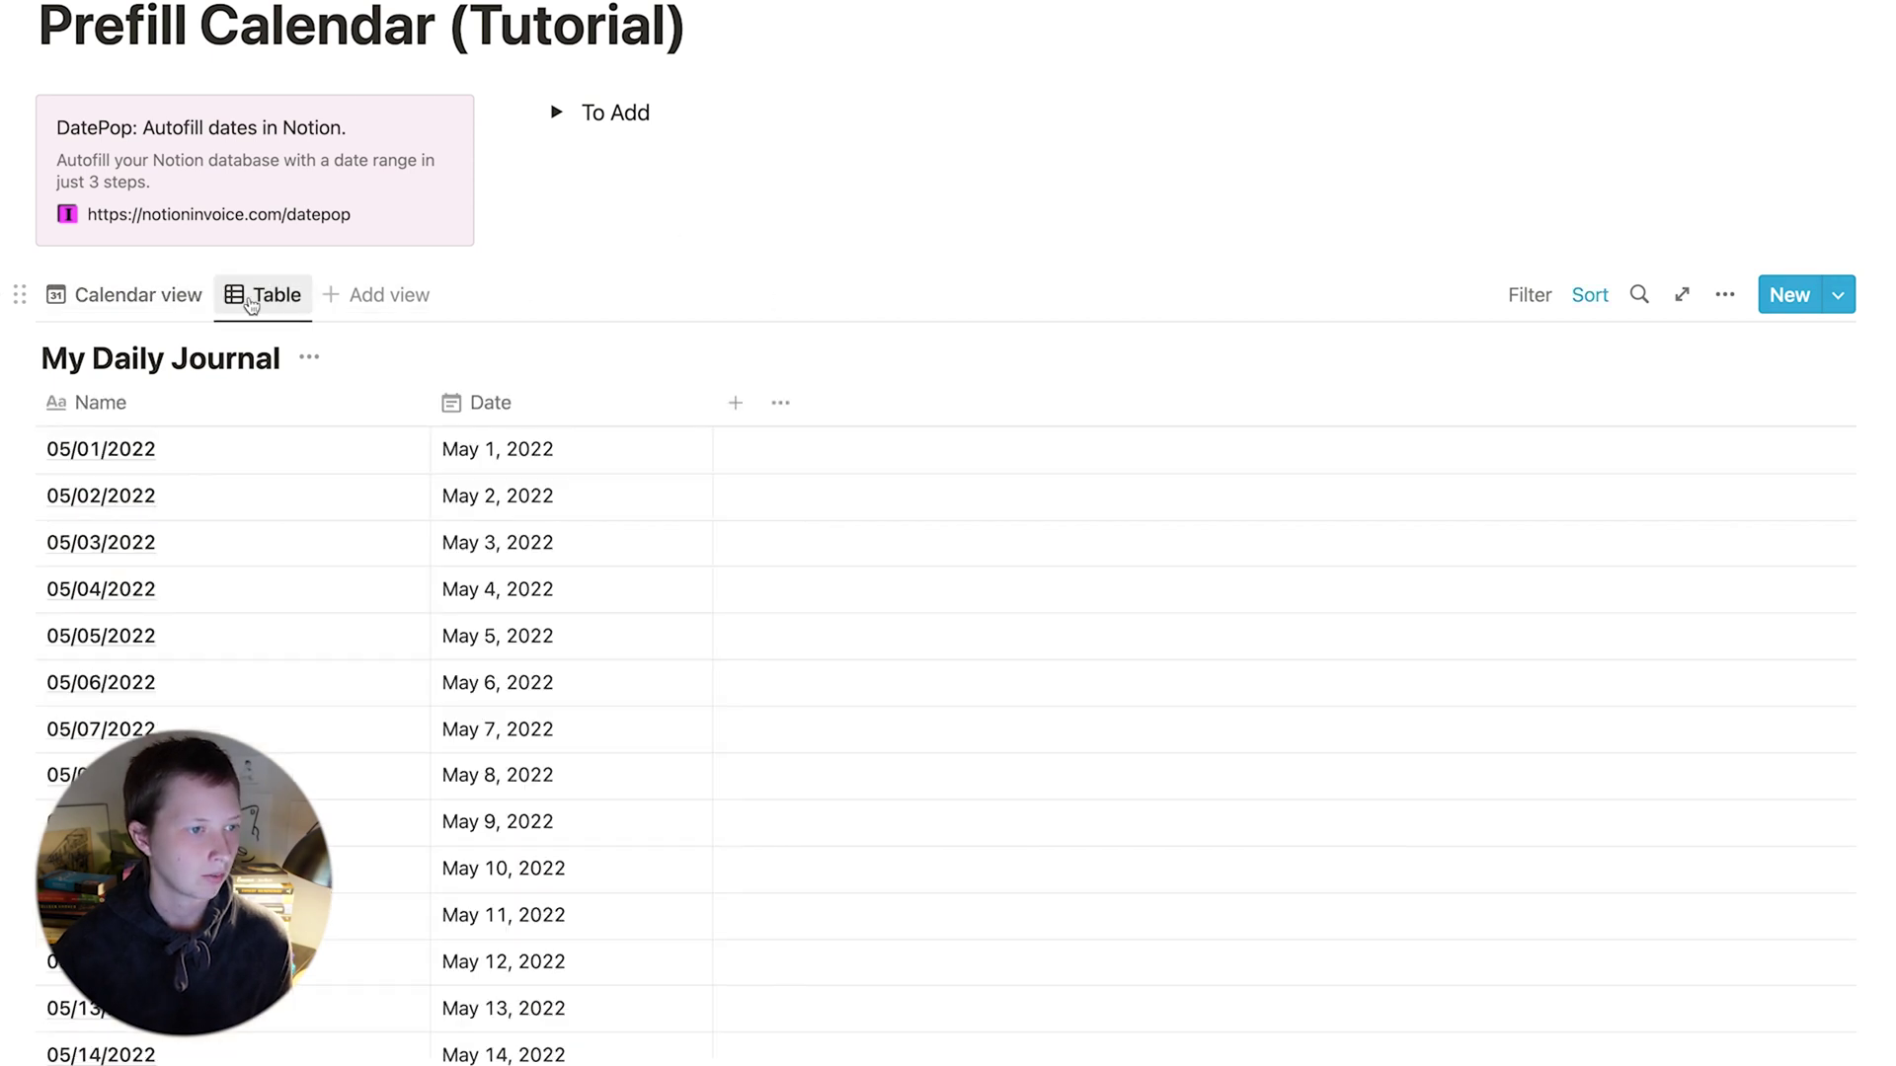
{"action": "left_click", "coordinate": [394, 316]}
Make the new view a Gallery with no card preview and small cards.
{"action": "left_click", "coordinate": [1762, 589]}
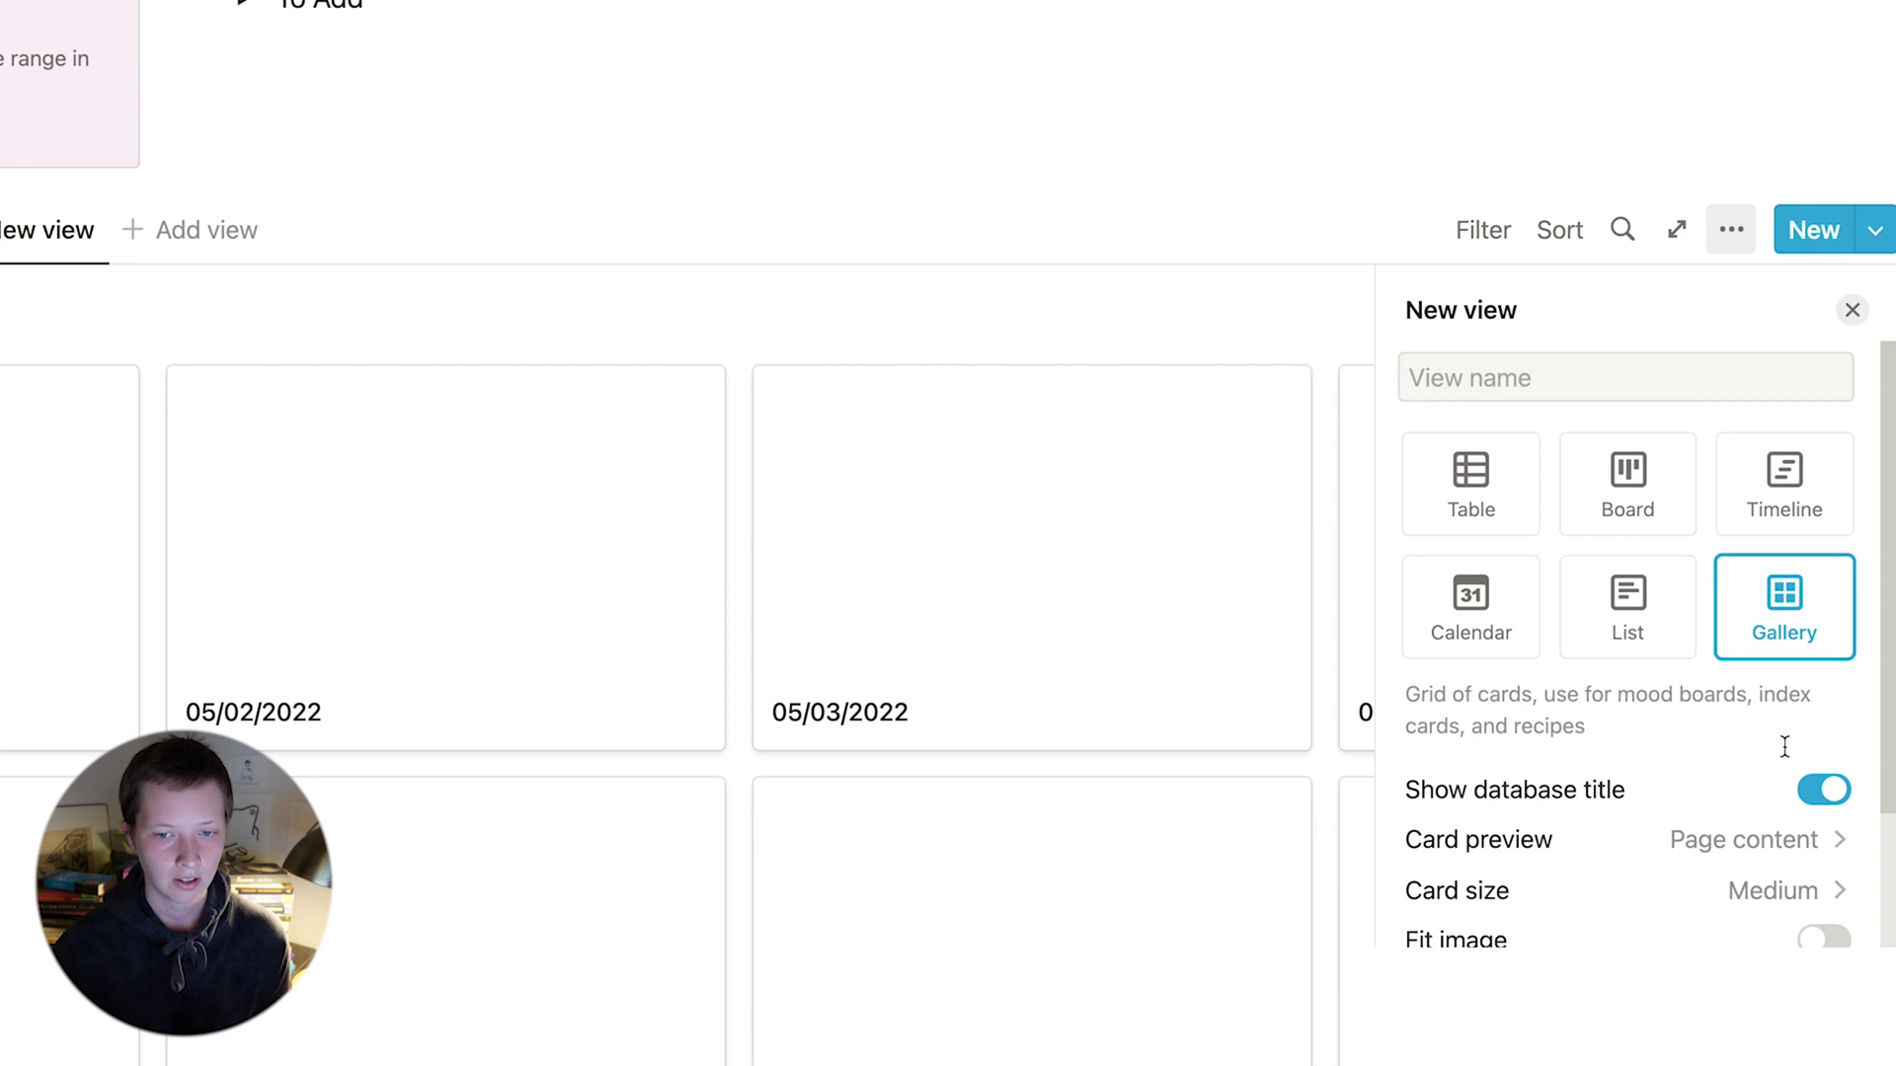
{"action": "scroll", "coordinate": [1785, 746], "scroll_direction": "down", "scroll_amount": 2}
{"action": "left_click", "coordinate": [1709, 779]}
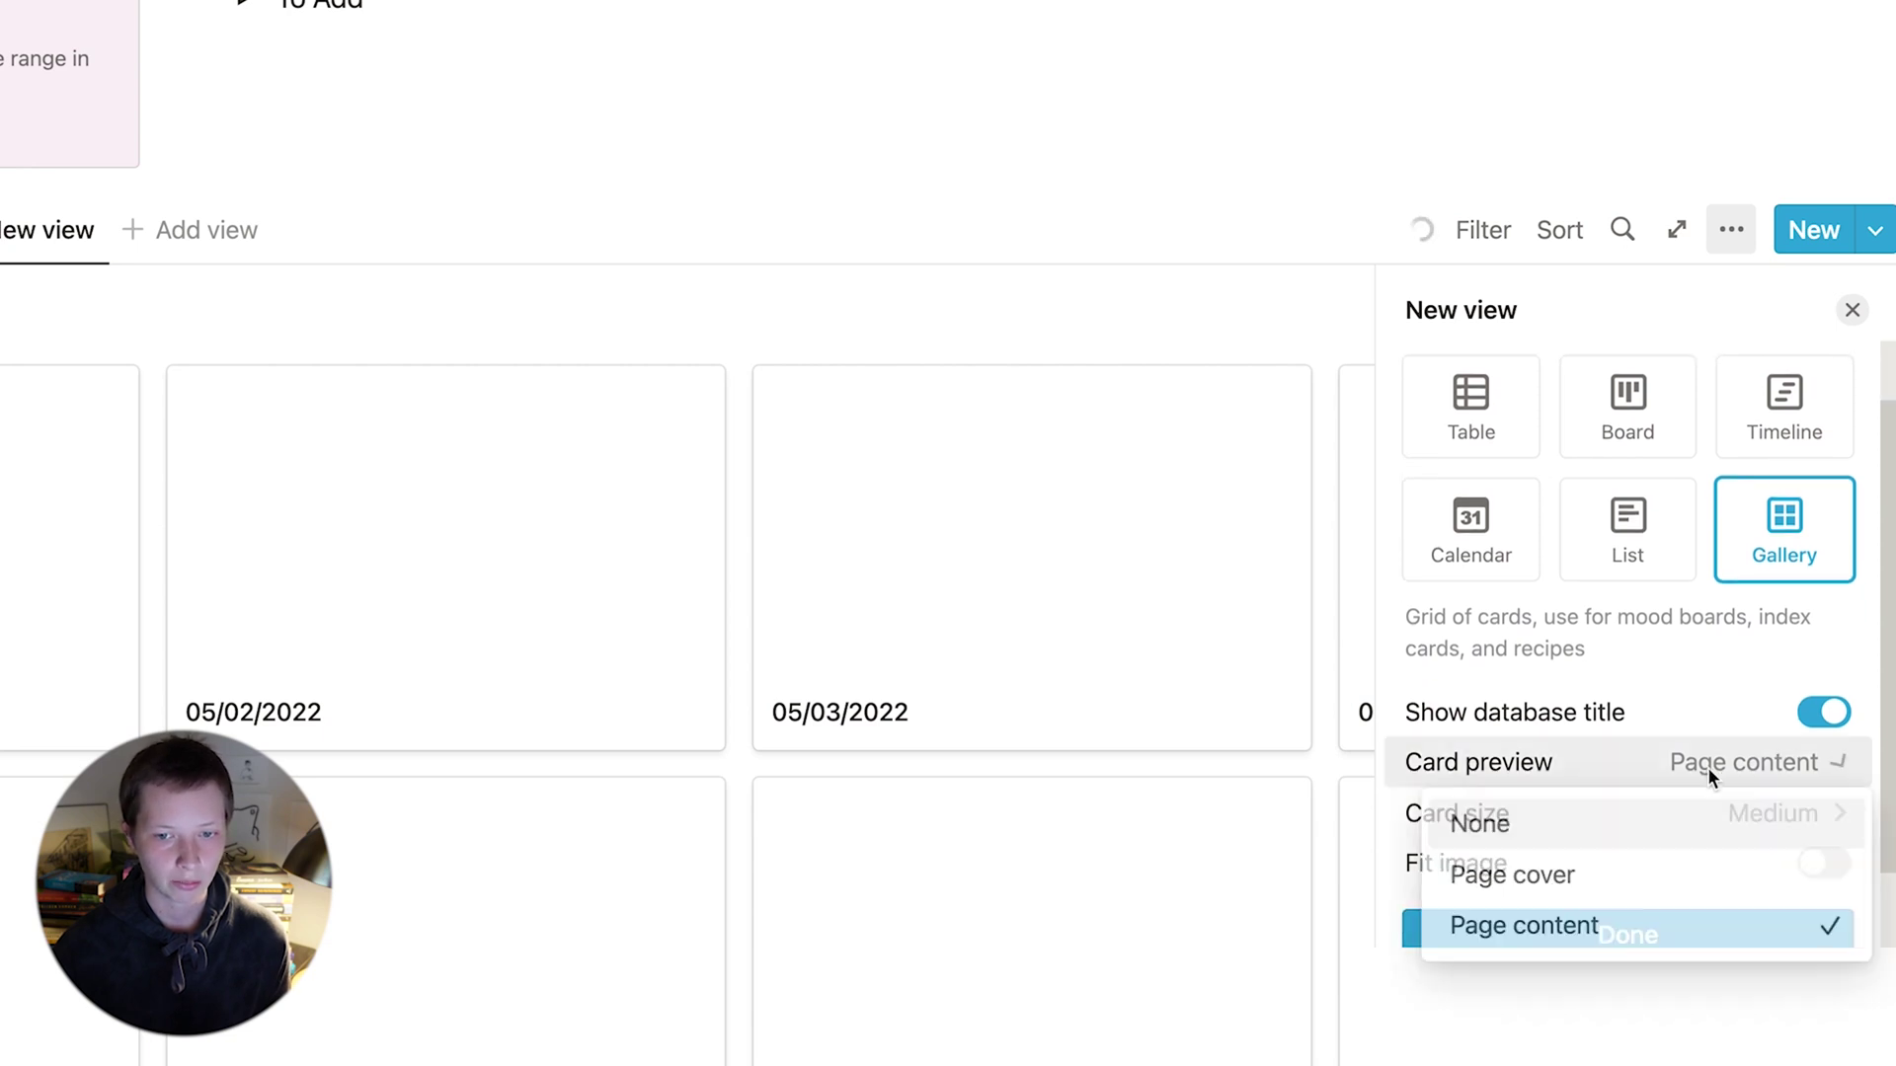
{"action": "left_click", "coordinate": [1652, 822]}
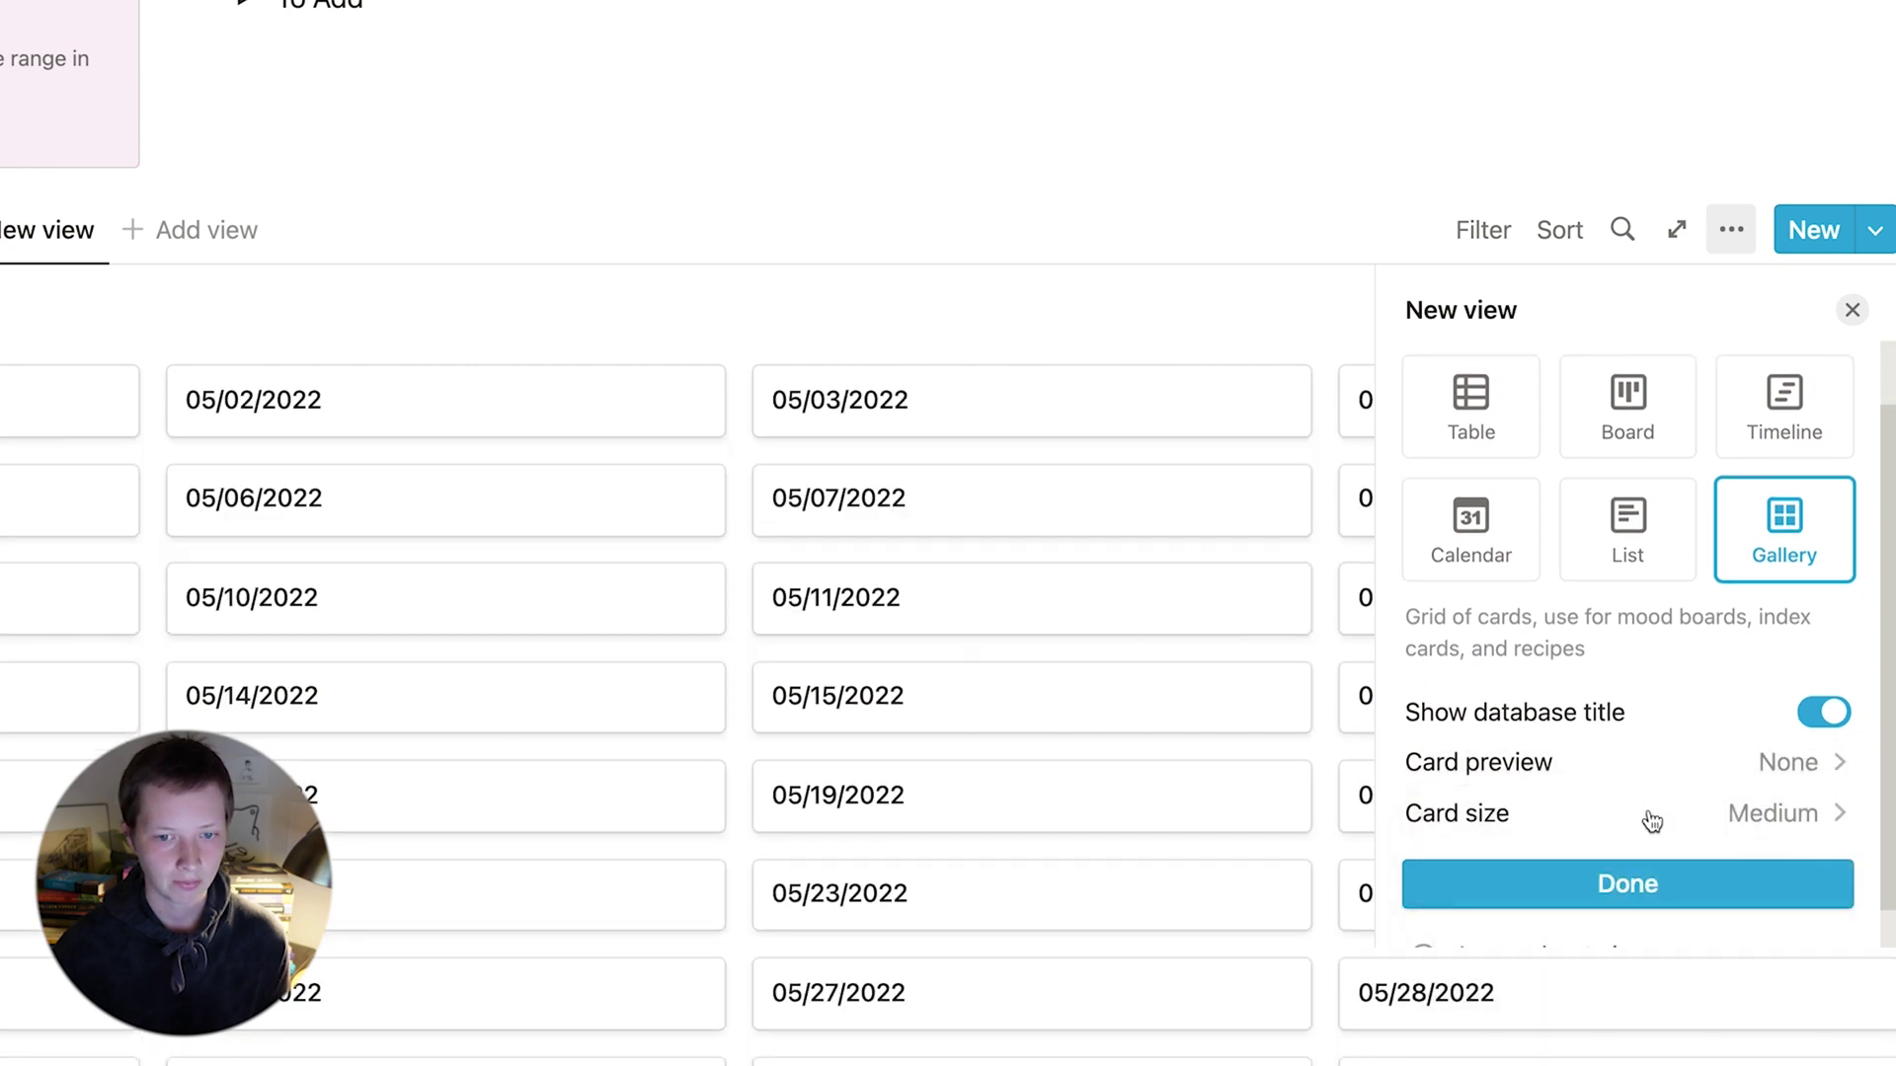
{"action": "left_click", "coordinate": [1694, 814]}
{"action": "left_click", "coordinate": [1620, 866]}
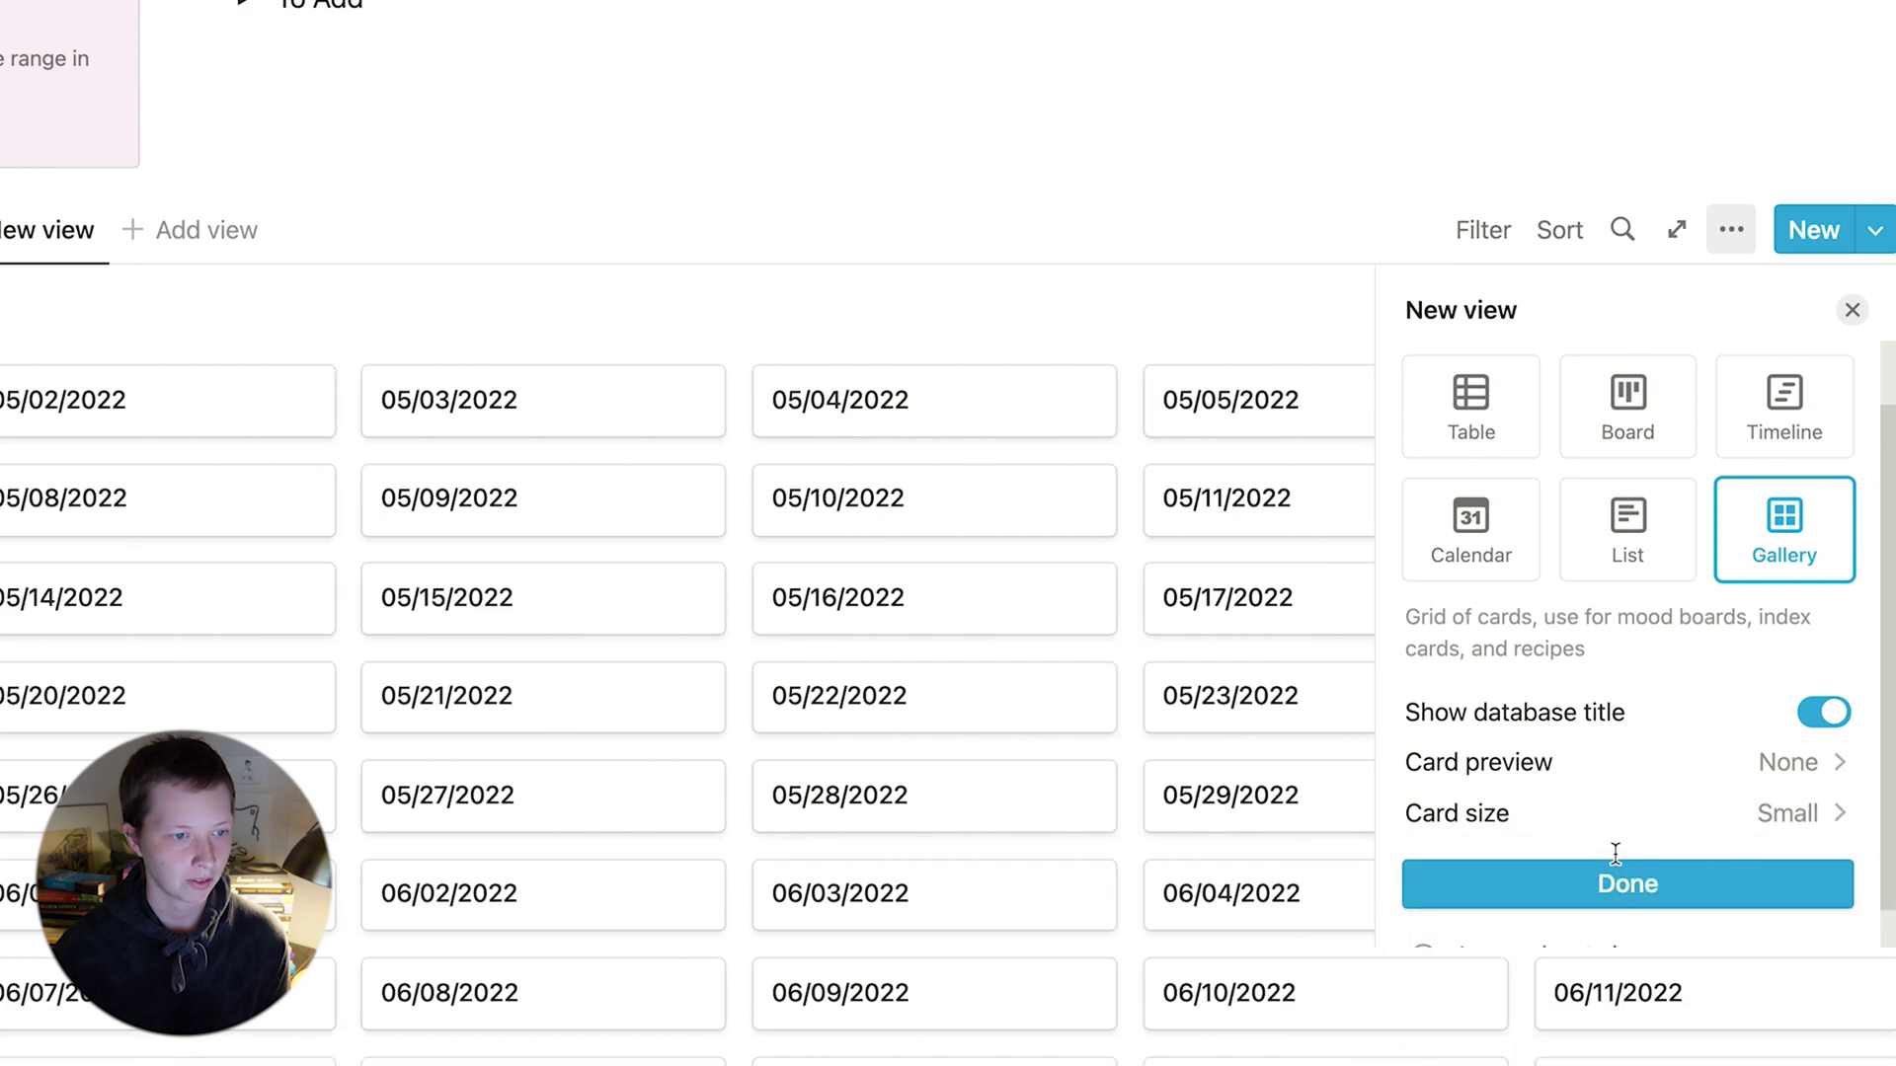
{"action": "left_click", "coordinate": [1617, 873]}
Name the gallery view May, sort it by Date and save for everyone.
{"action": "left_click", "coordinate": [1420, 312]}
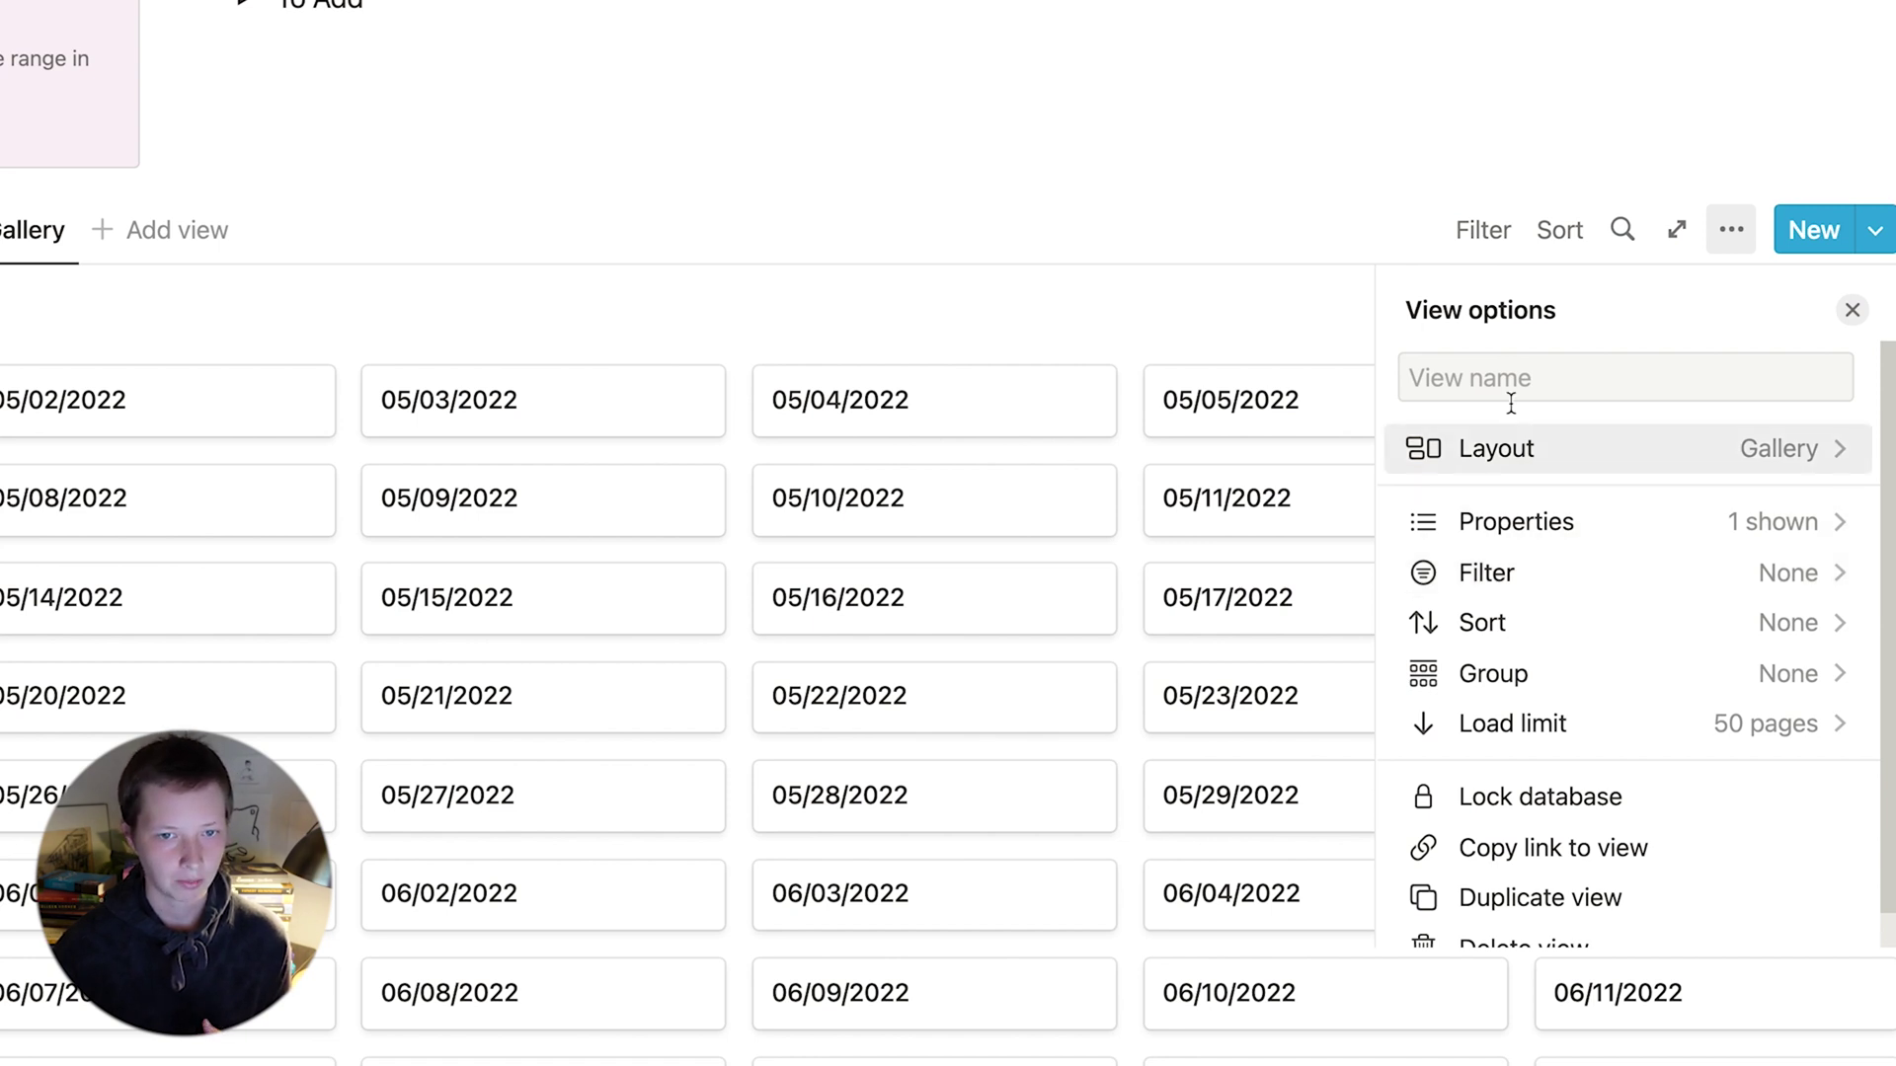
{"action": "left_click", "coordinate": [1484, 367]}
{"action": "type", "text": "May"}
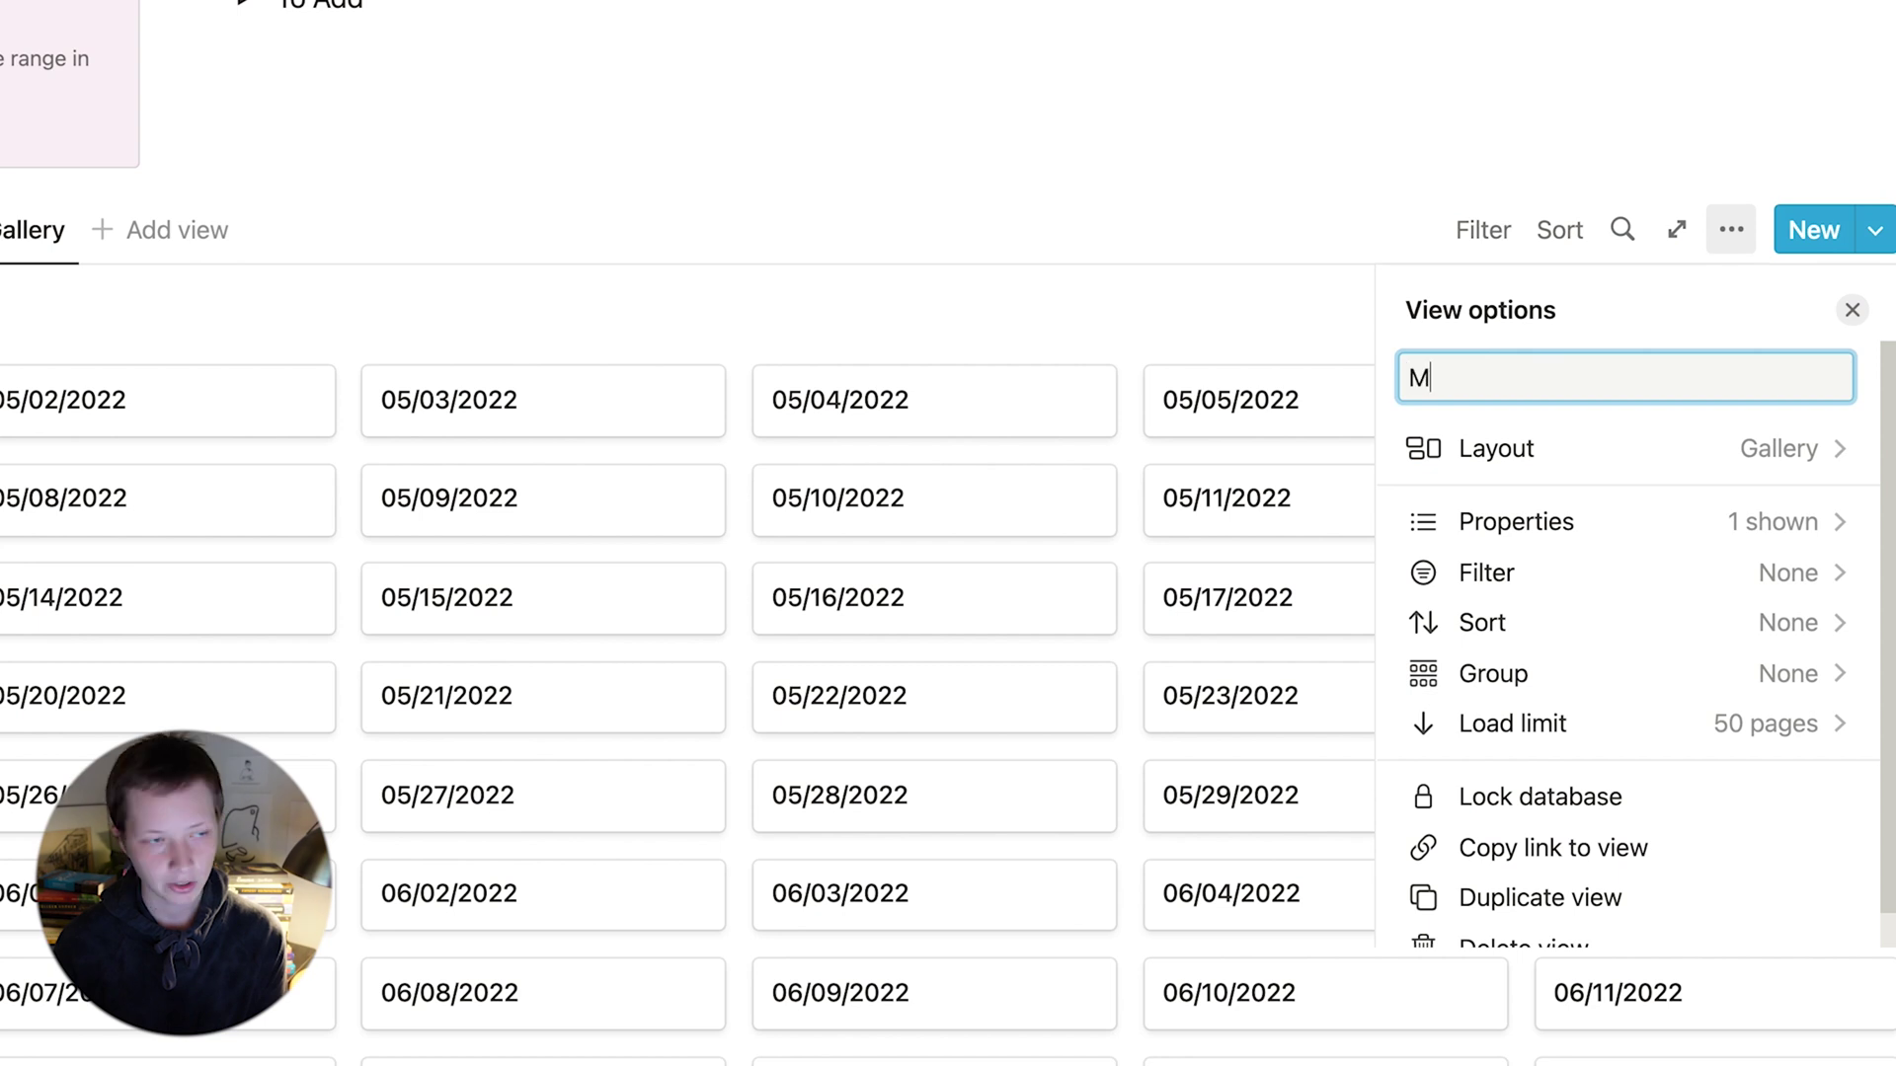
{"action": "left_click", "coordinate": [996, 131]}
{"action": "left_click", "coordinate": [1562, 219]}
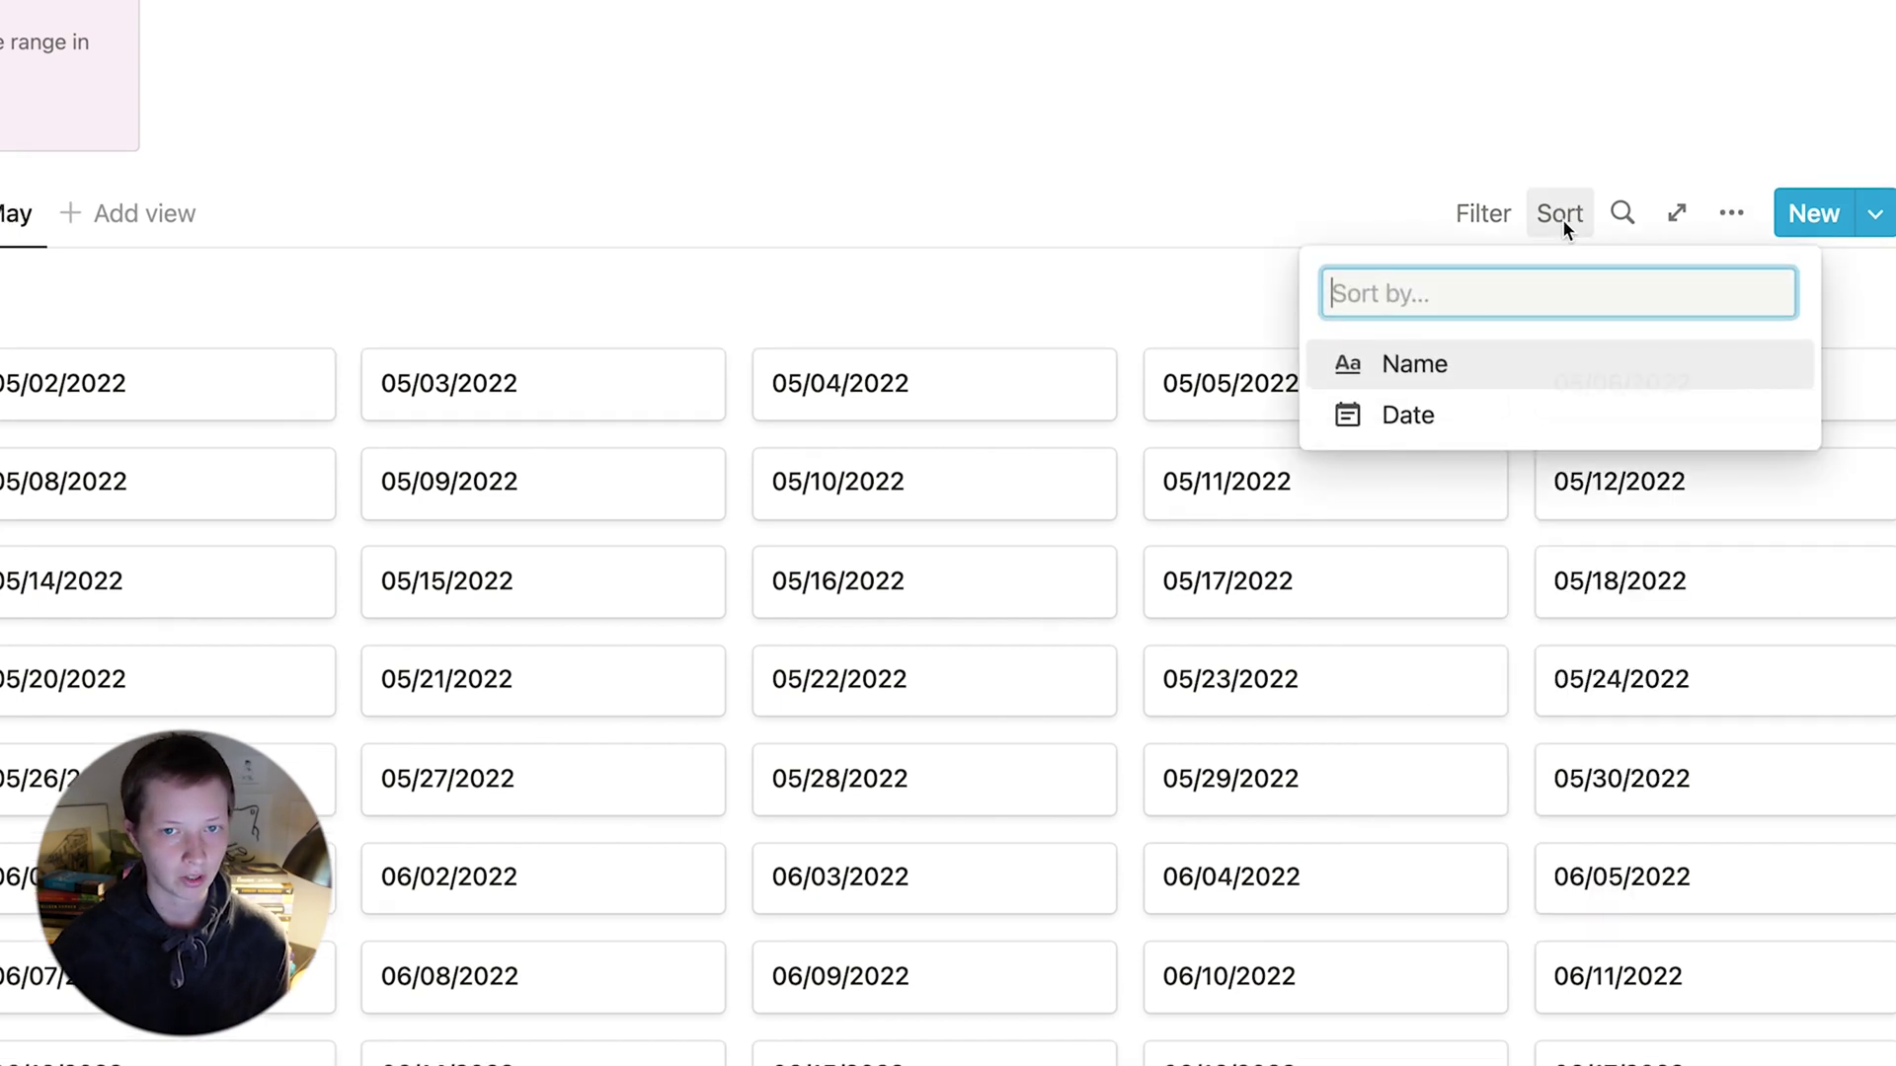
{"action": "left_click", "coordinate": [1459, 434]}
{"action": "left_click", "coordinate": [983, 403]}
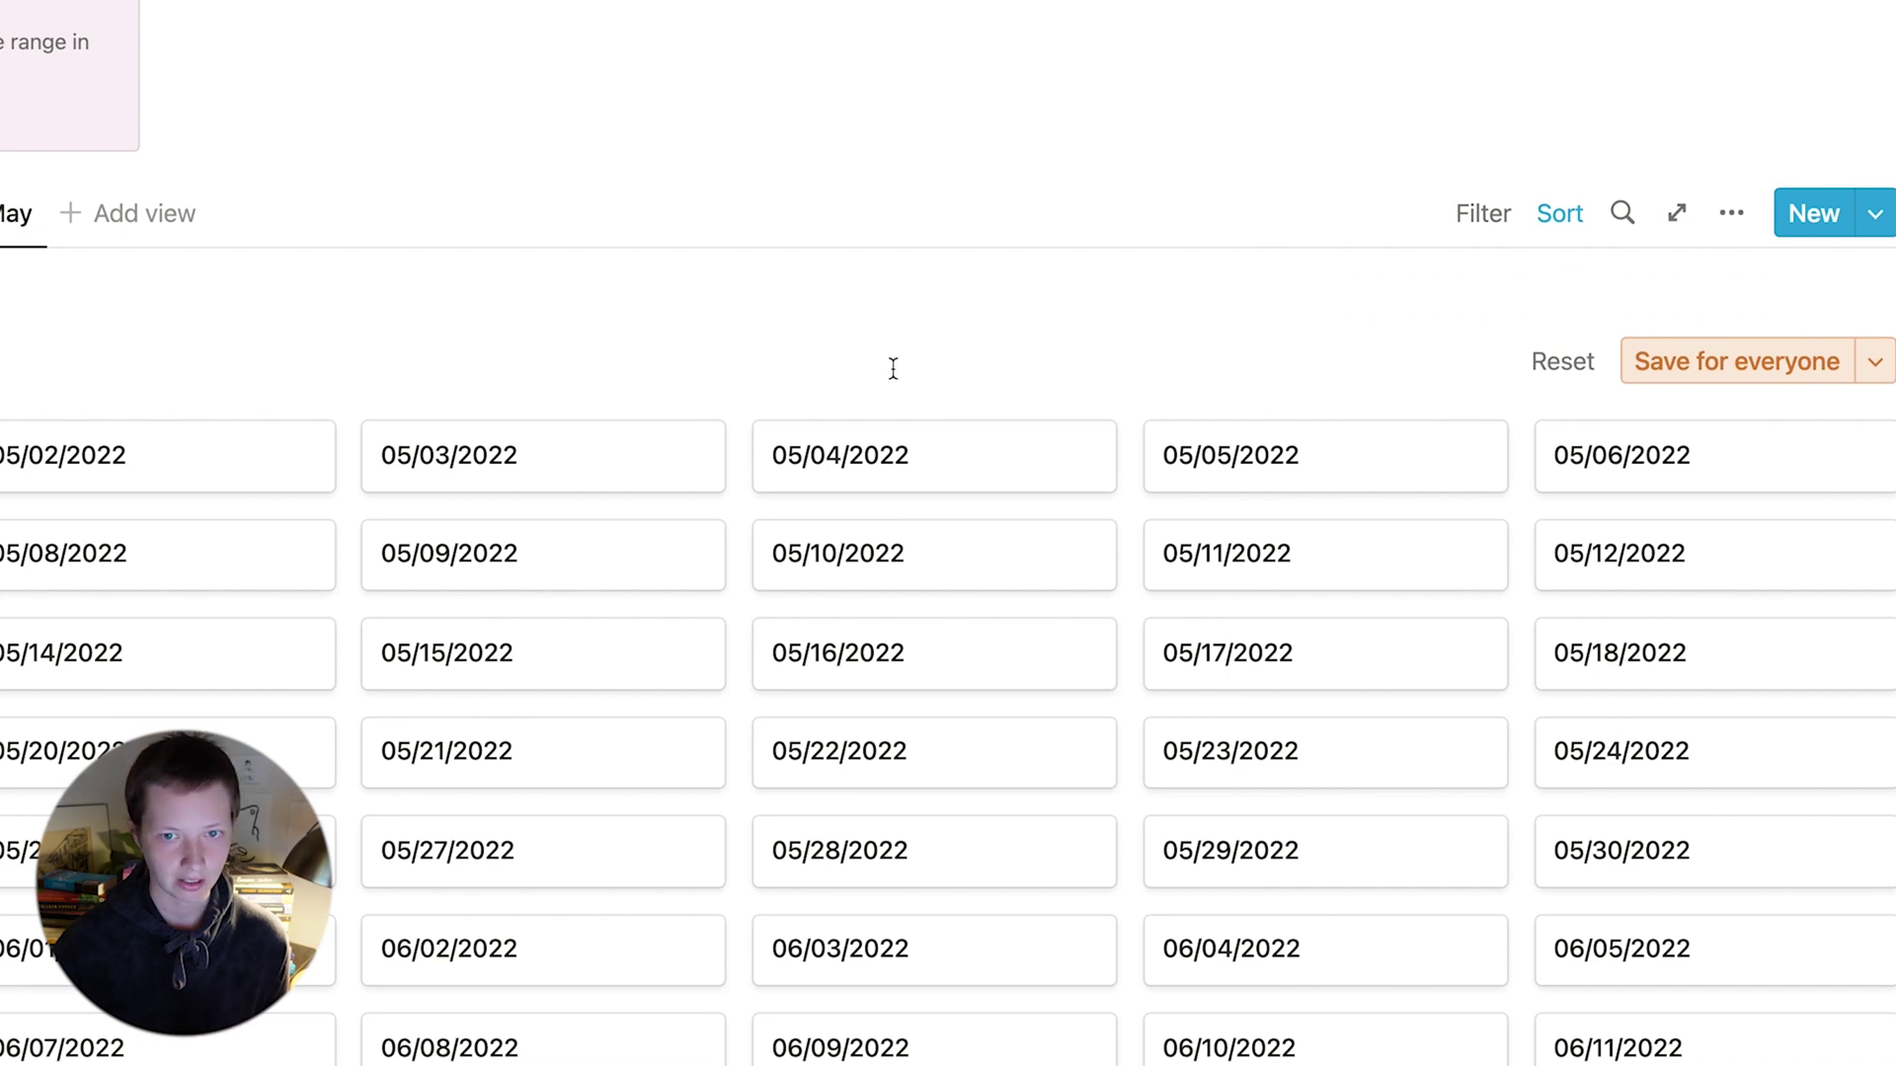
{"action": "left_click", "coordinate": [1696, 363]}
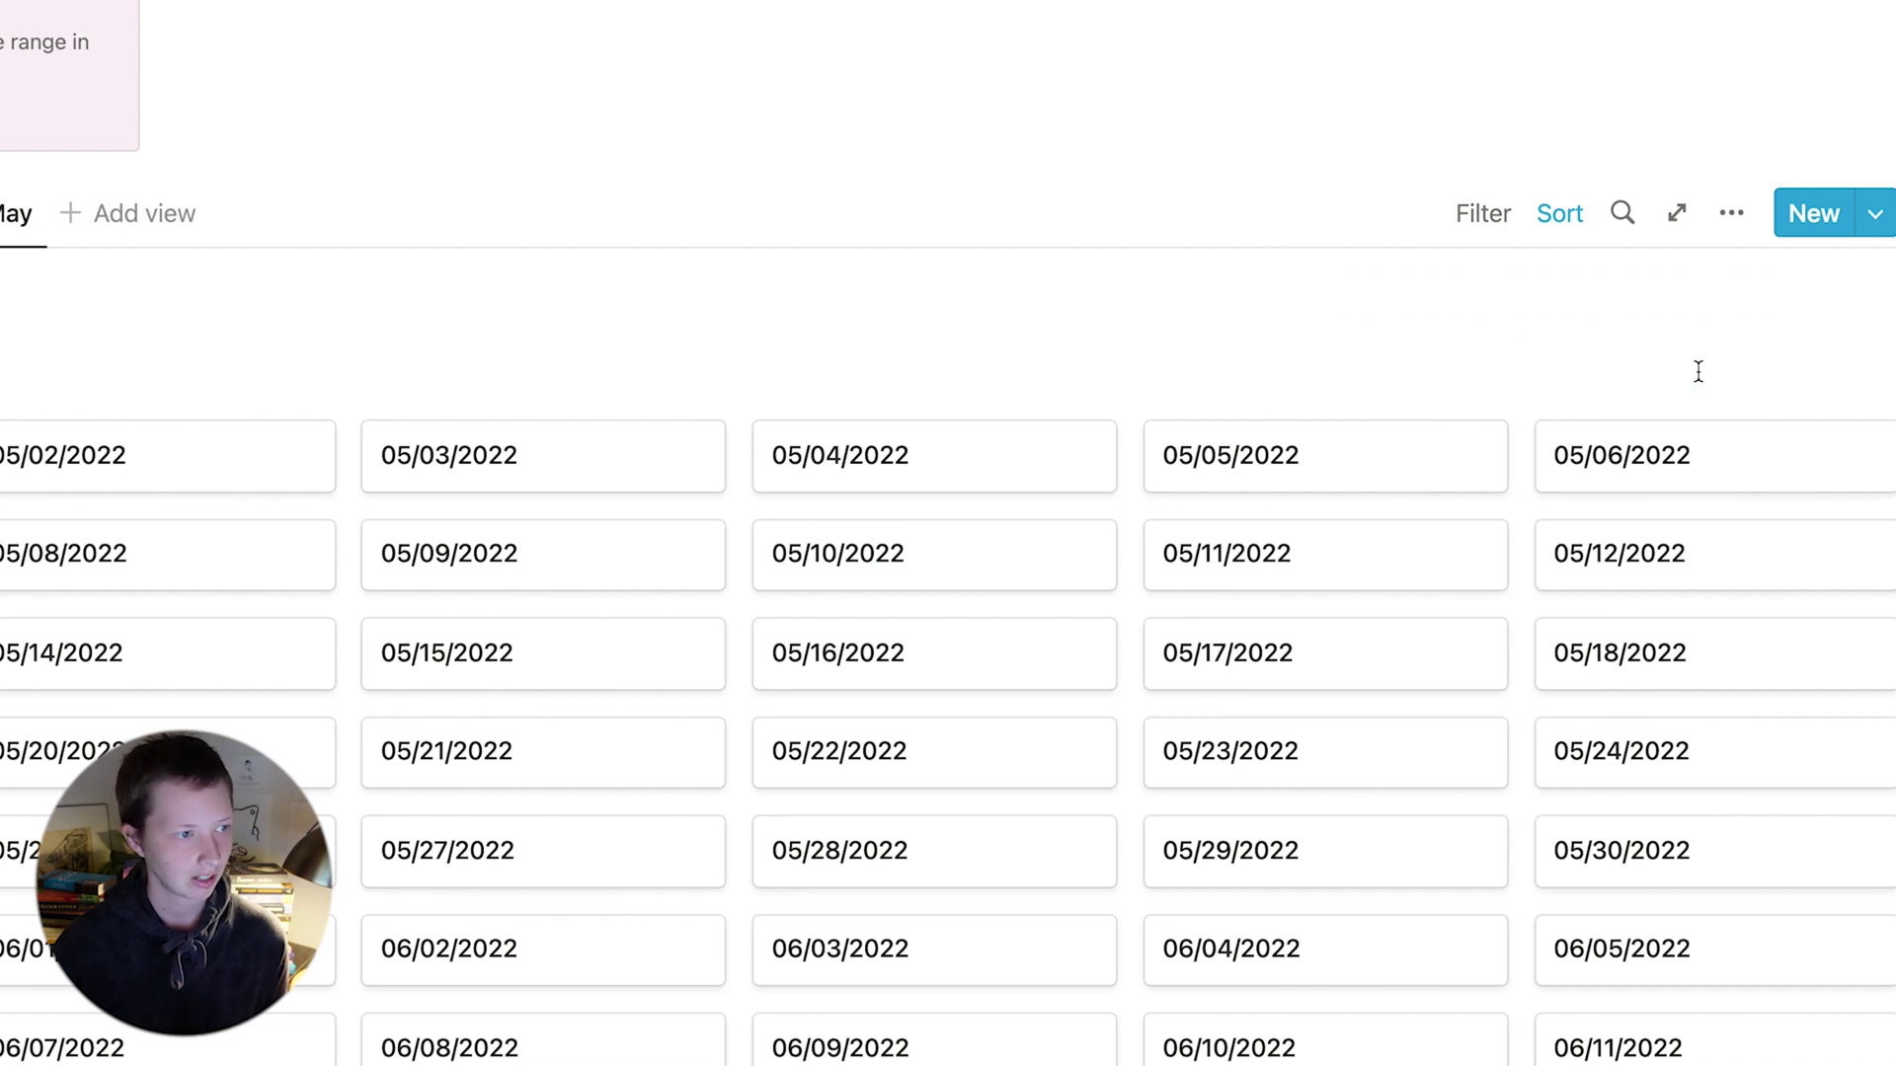
Add an advanced Date filter keeping entries on or after May 1, 2022.
{"action": "left_click", "coordinate": [1481, 215]}
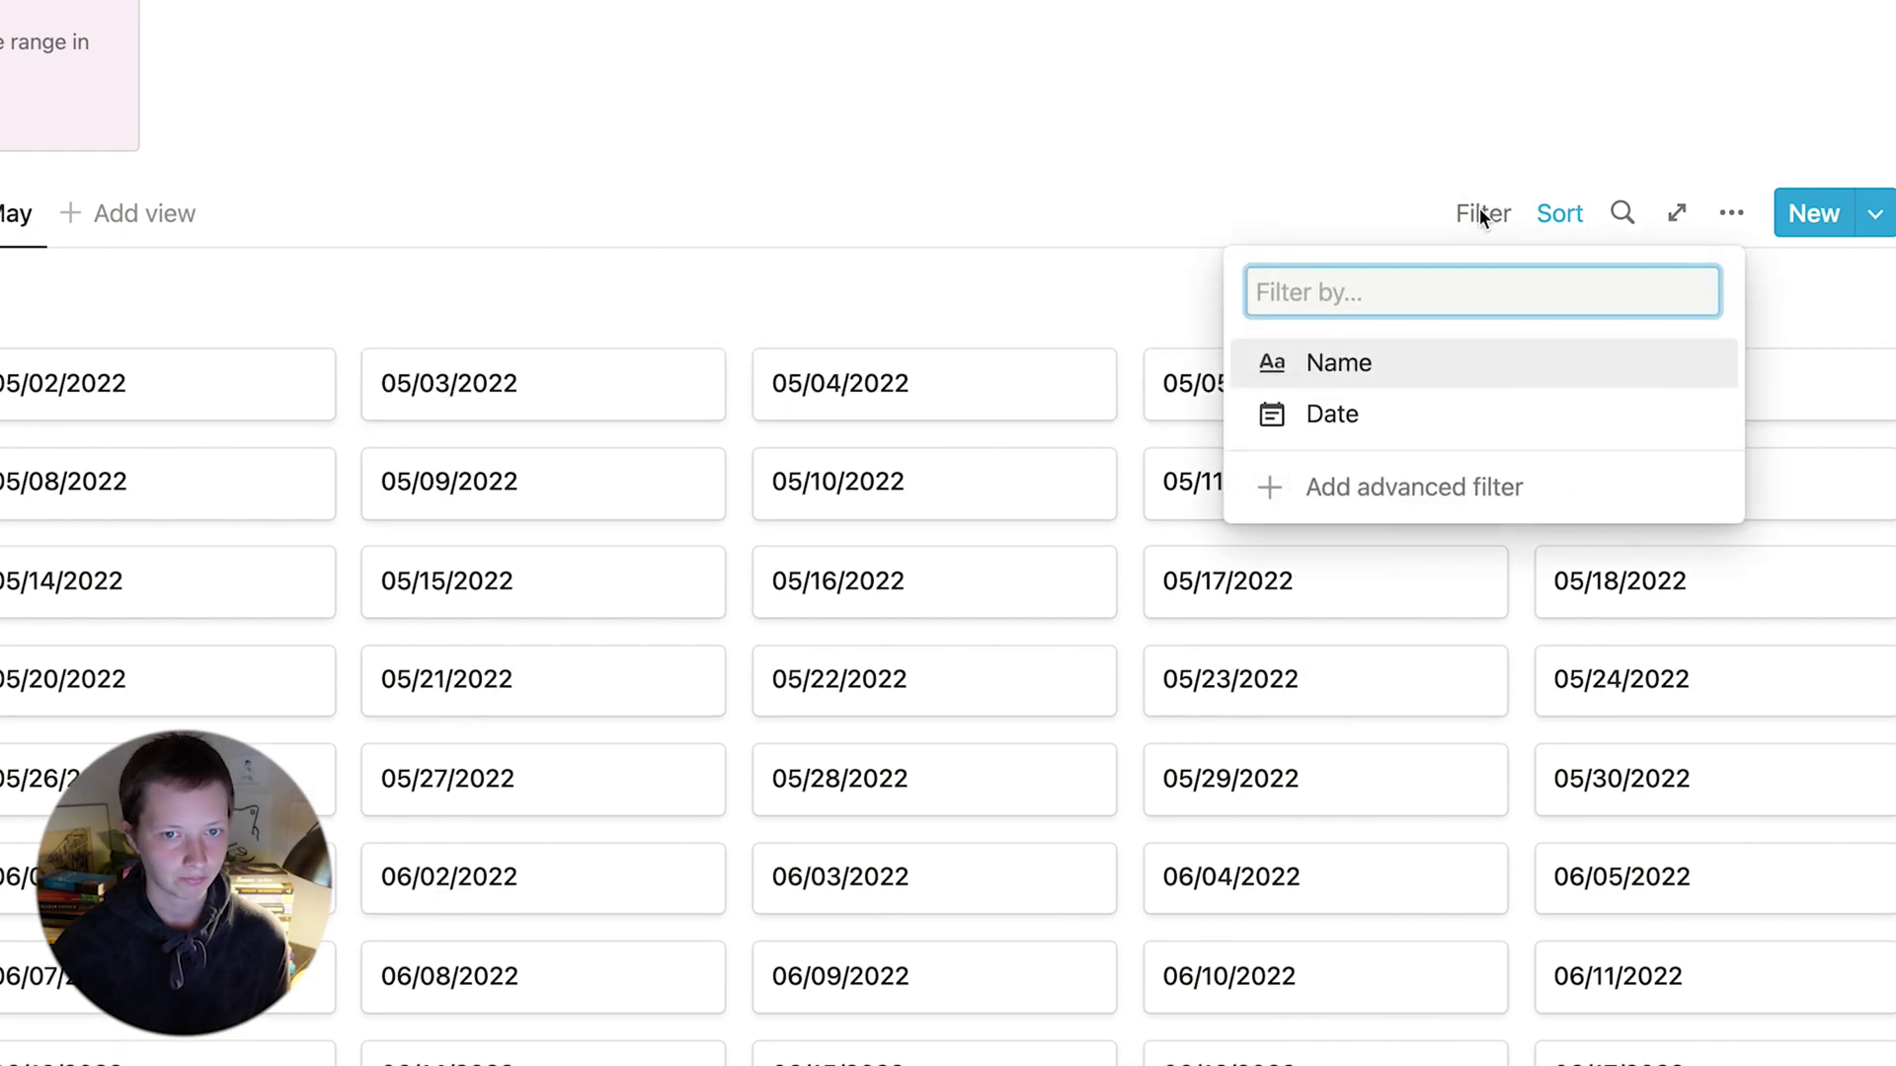
{"action": "left_click", "coordinate": [1401, 423]}
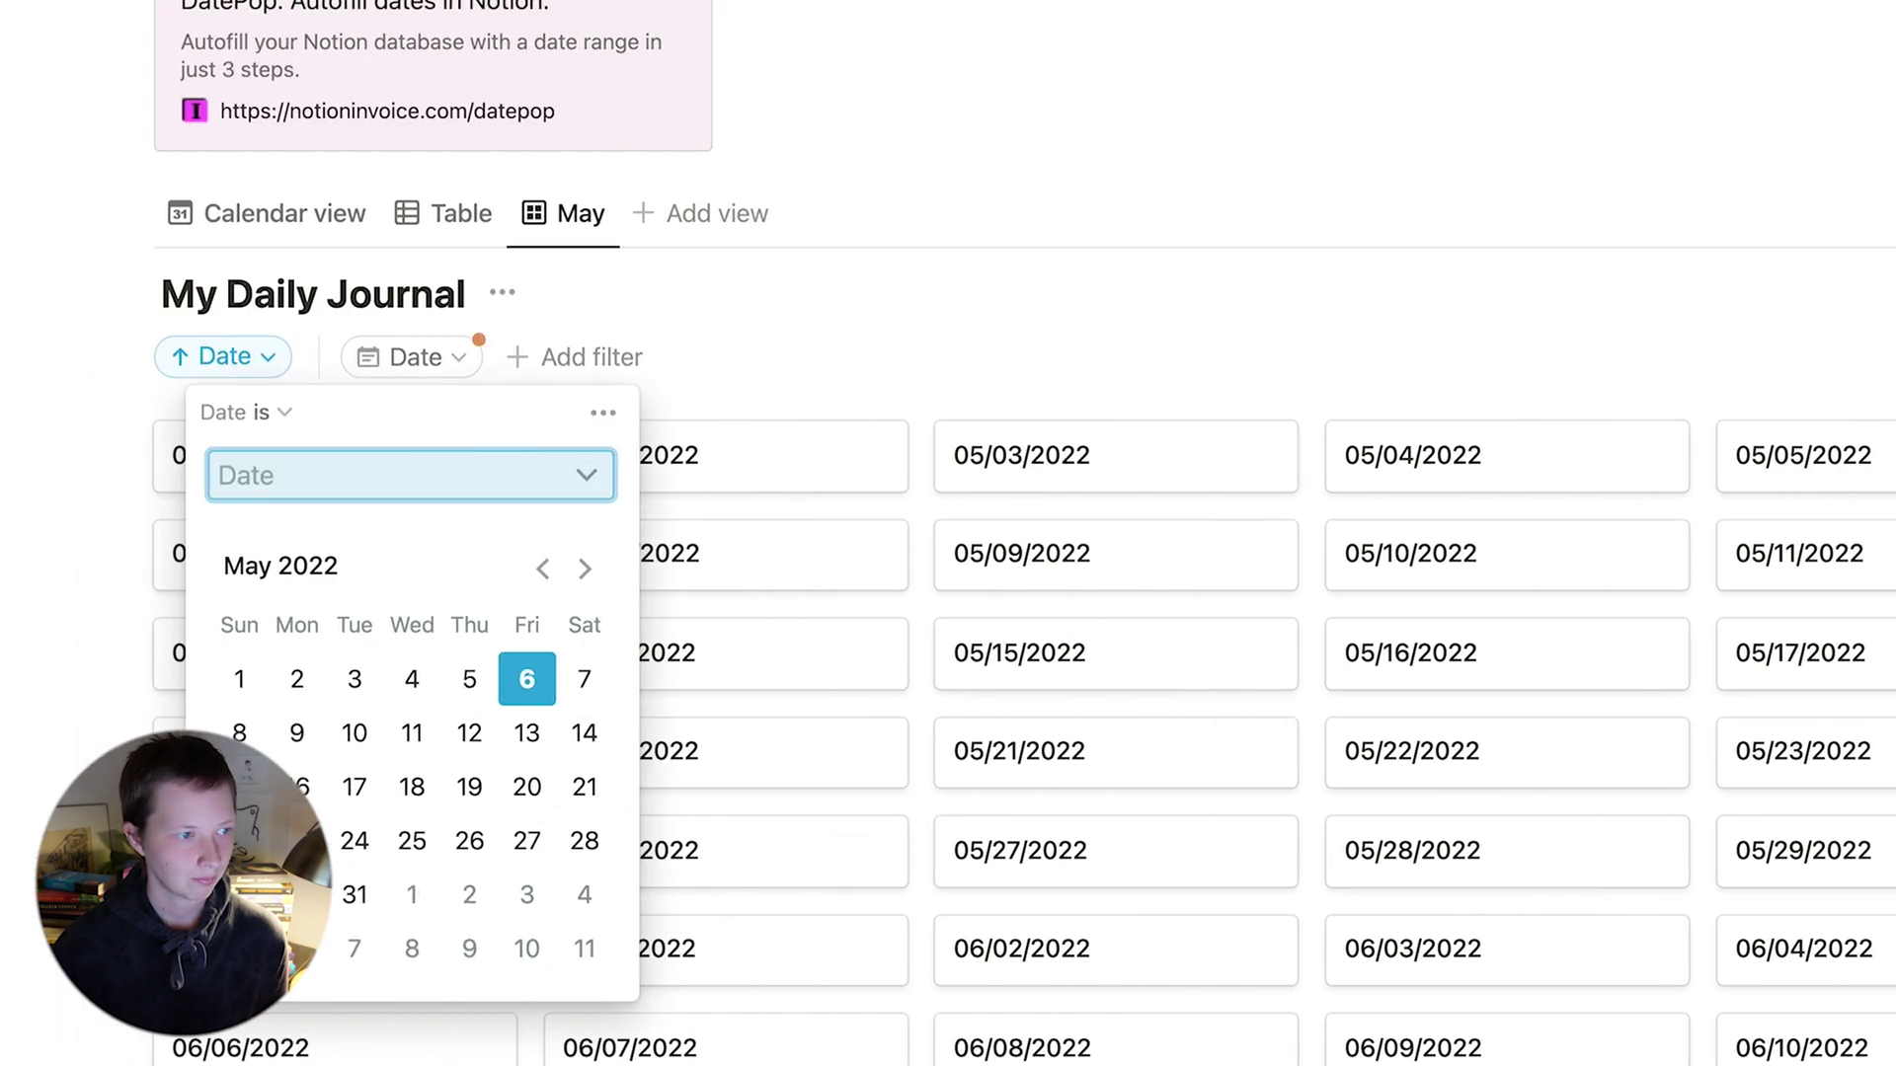
{"action": "left_click", "coordinate": [604, 412]}
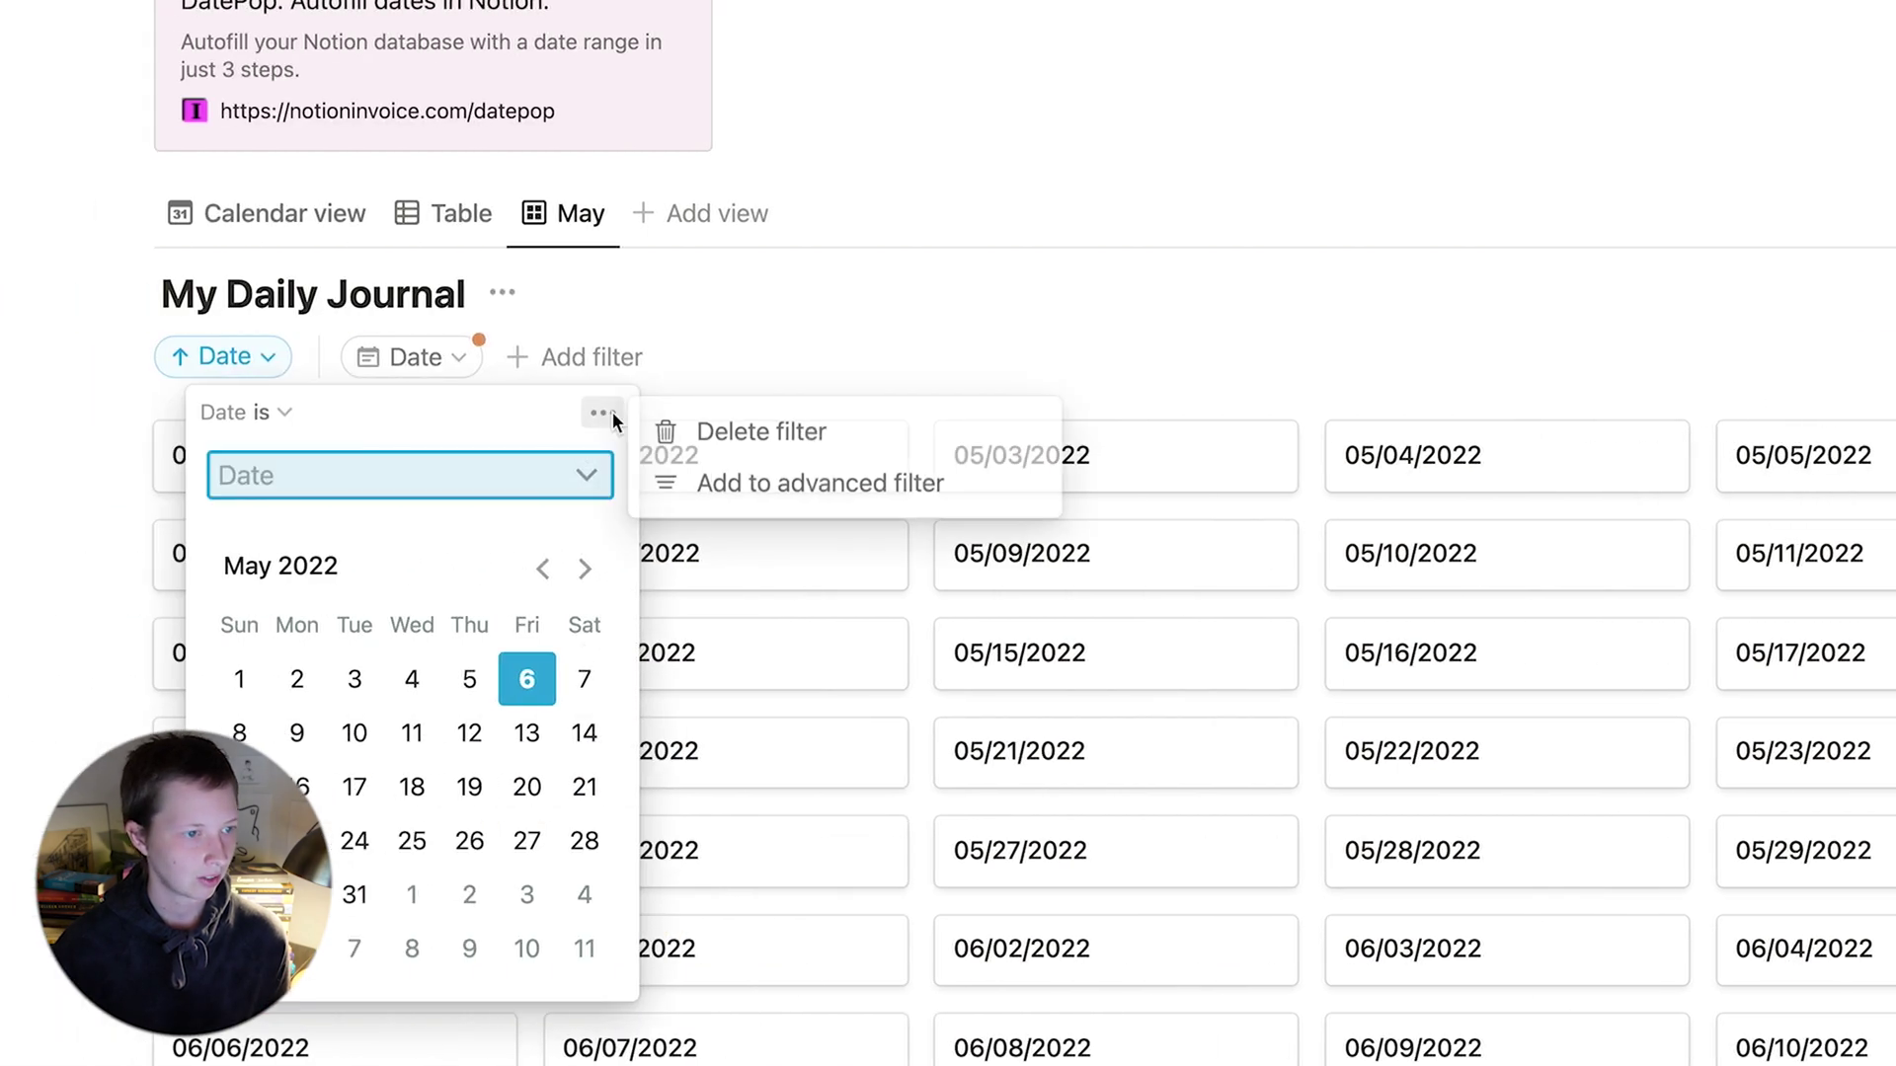
{"action": "left_click", "coordinate": [735, 489]}
{"action": "left_click", "coordinate": [417, 446]}
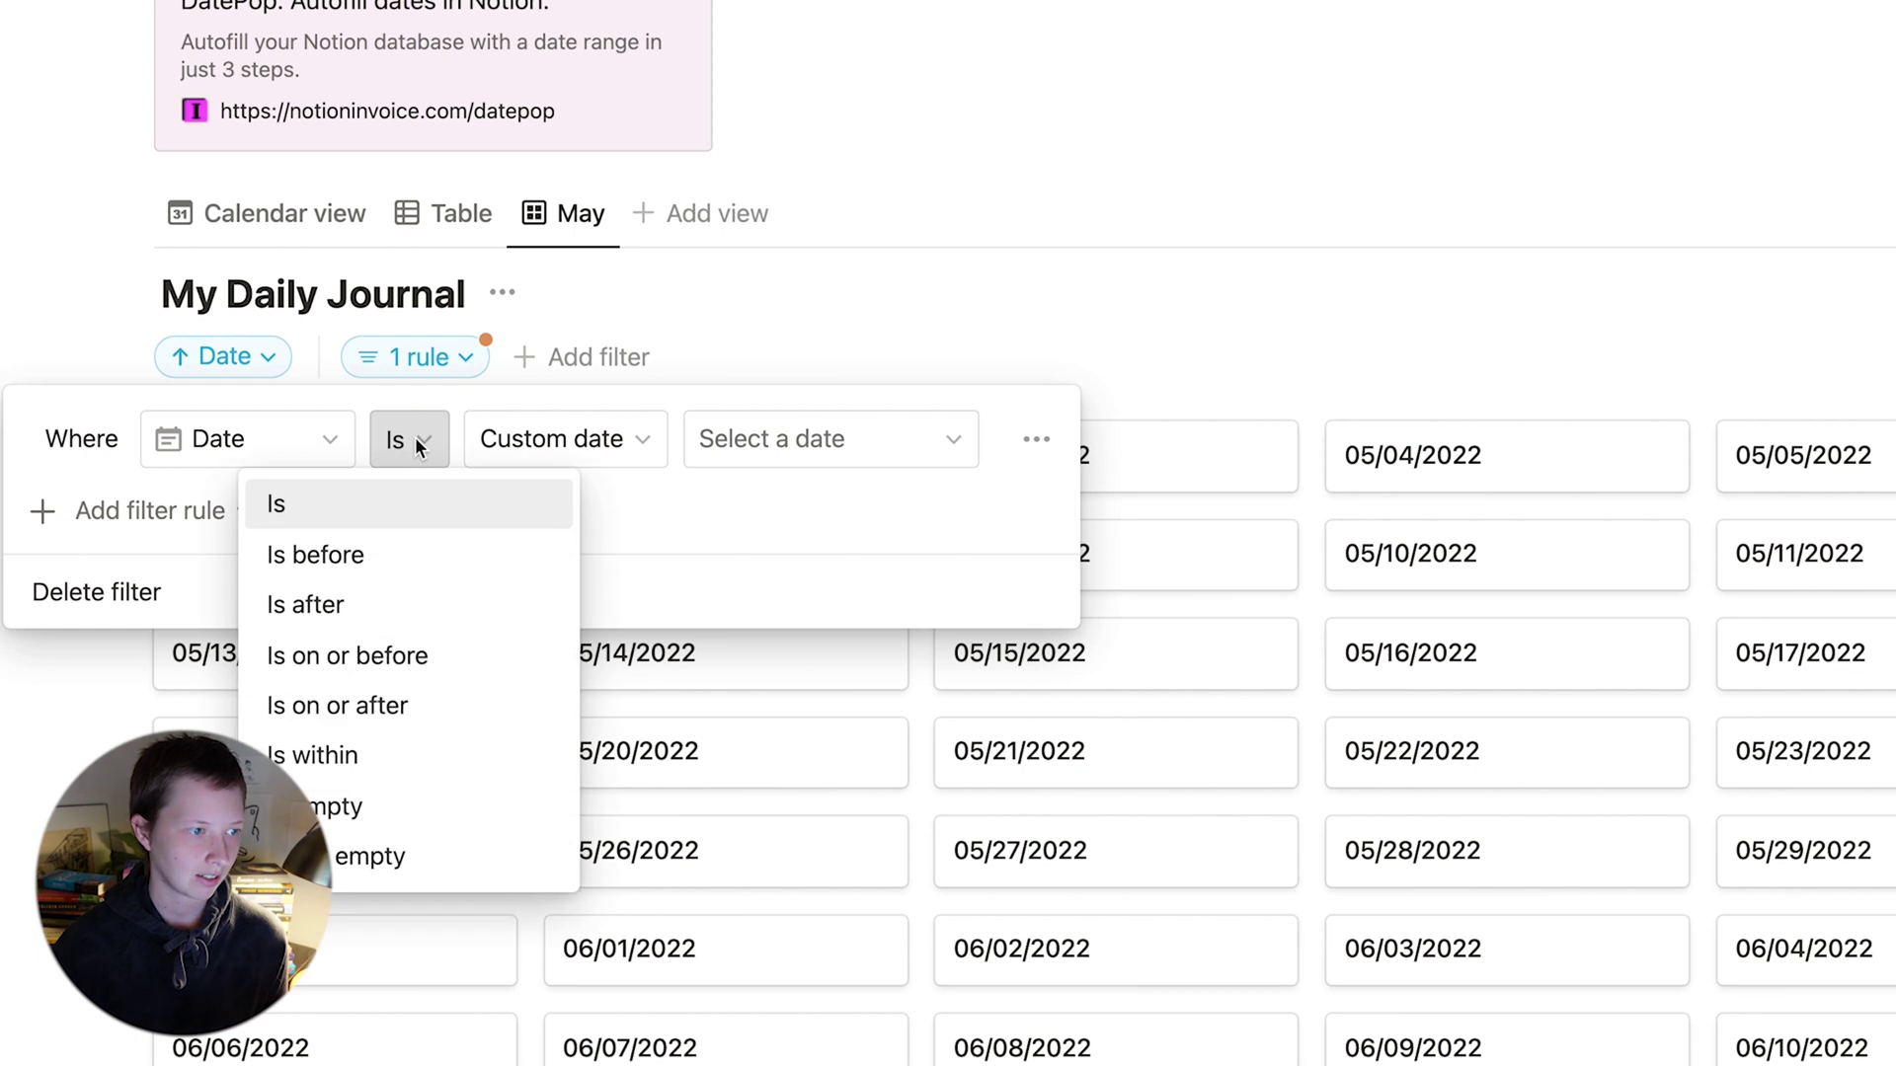
{"action": "left_click", "coordinate": [412, 696]}
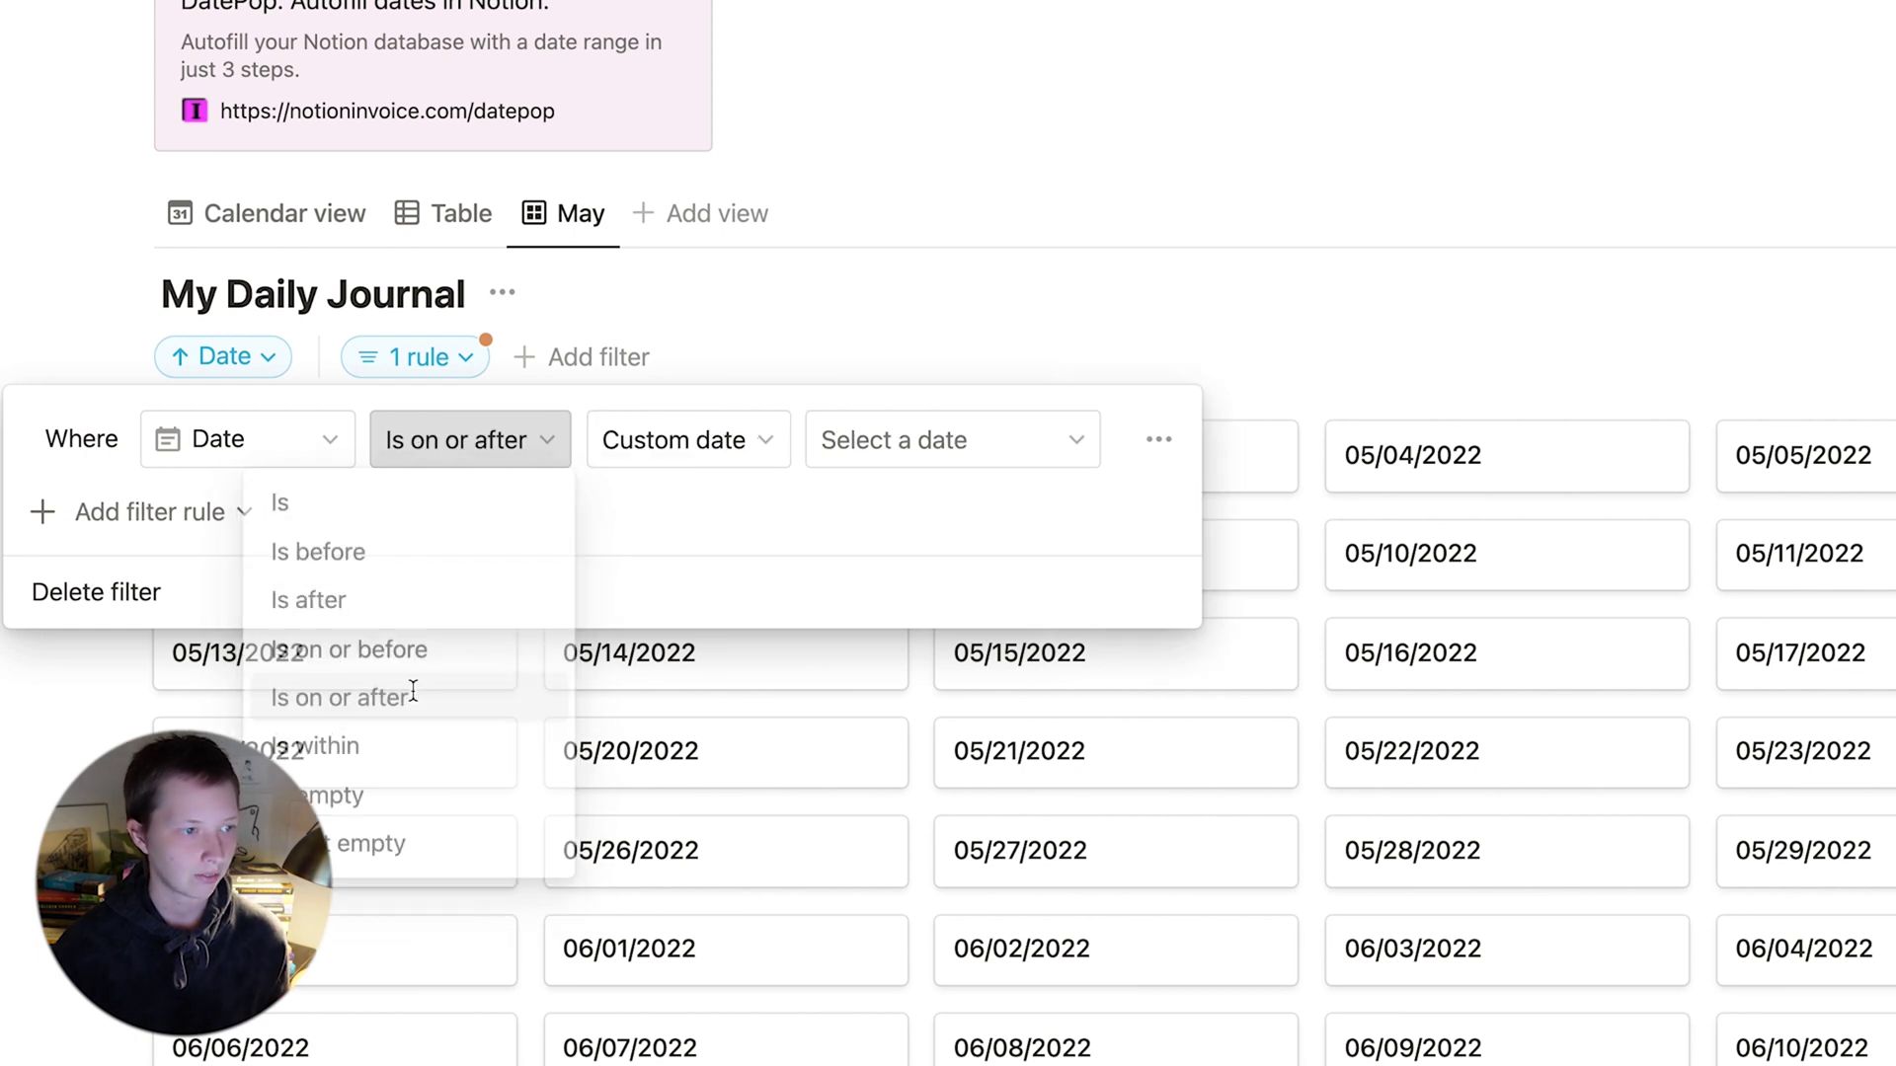
{"action": "left_click", "coordinate": [928, 434]}
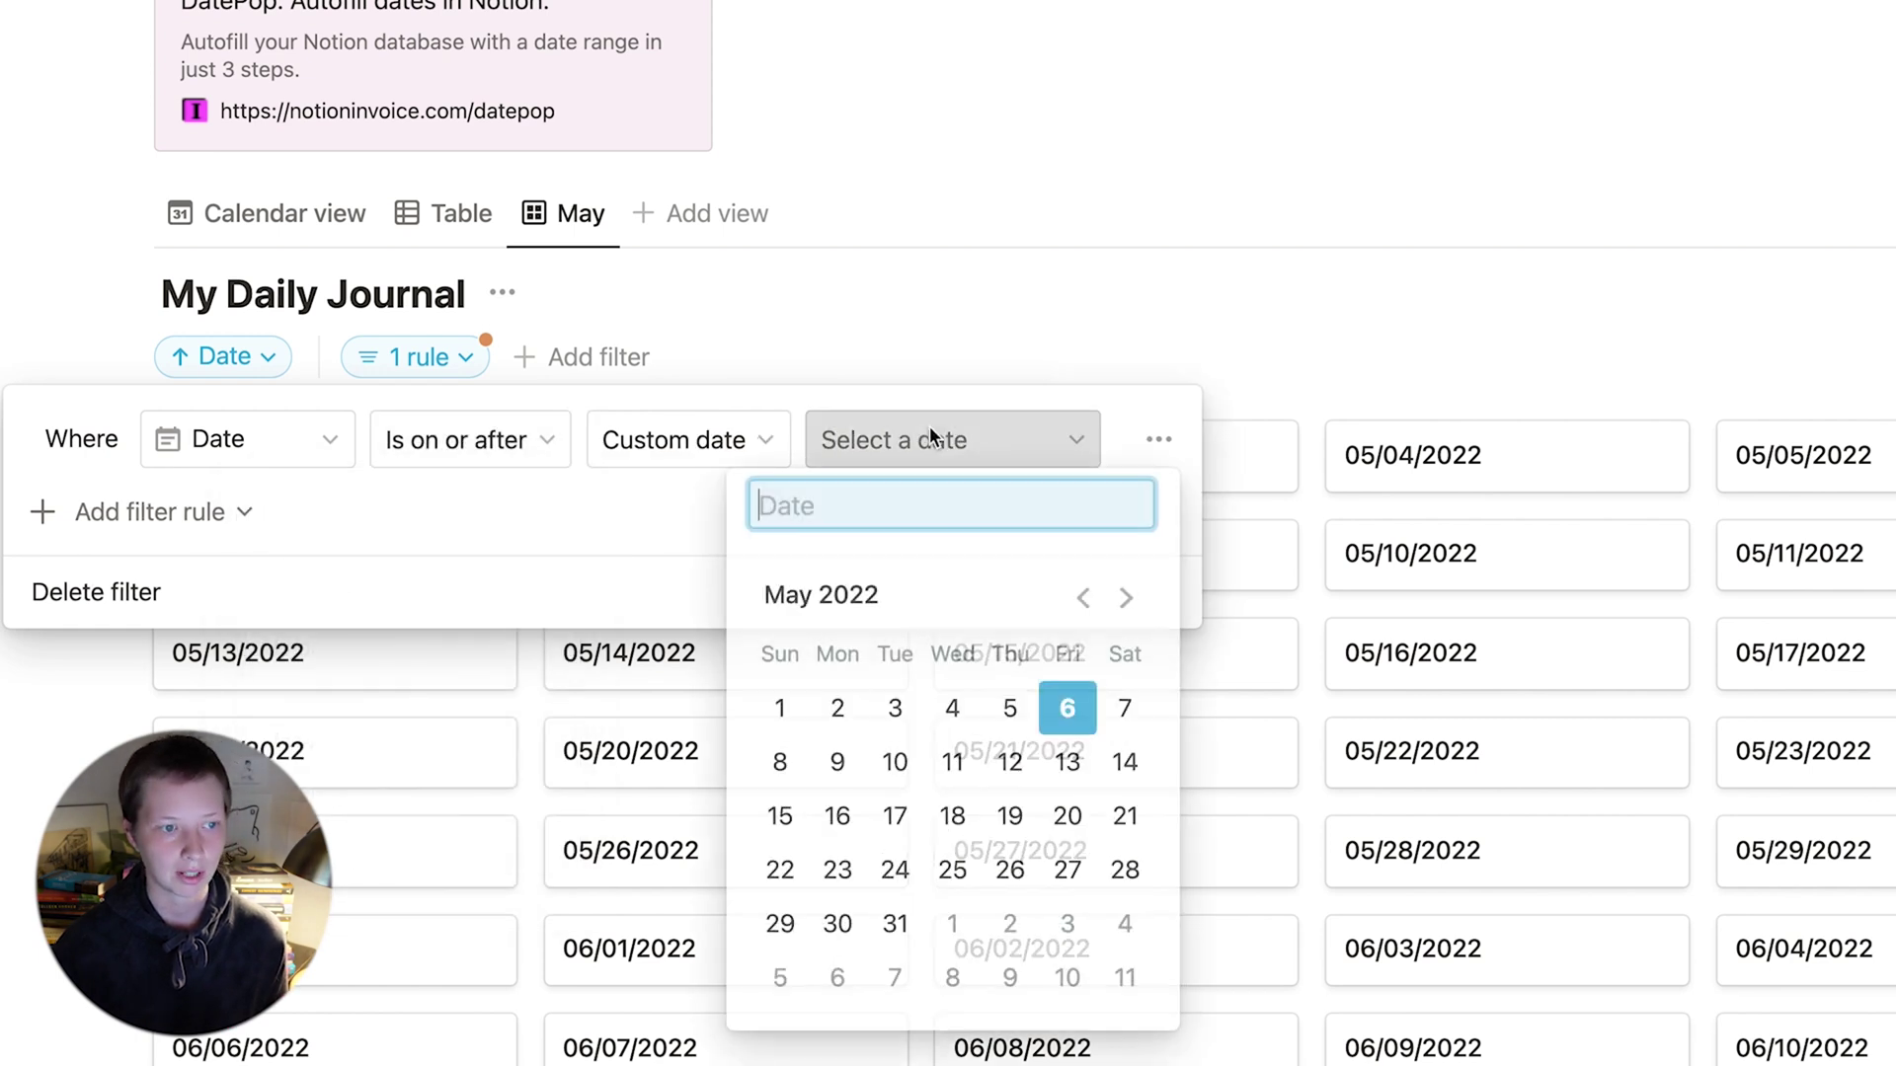
{"action": "left_click", "coordinate": [782, 709]}
{"action": "left_click", "coordinate": [181, 477]}
Add a second Date rule for on or before May 31, 2022, then show the Table view.
{"action": "left_click", "coordinate": [163, 513]}
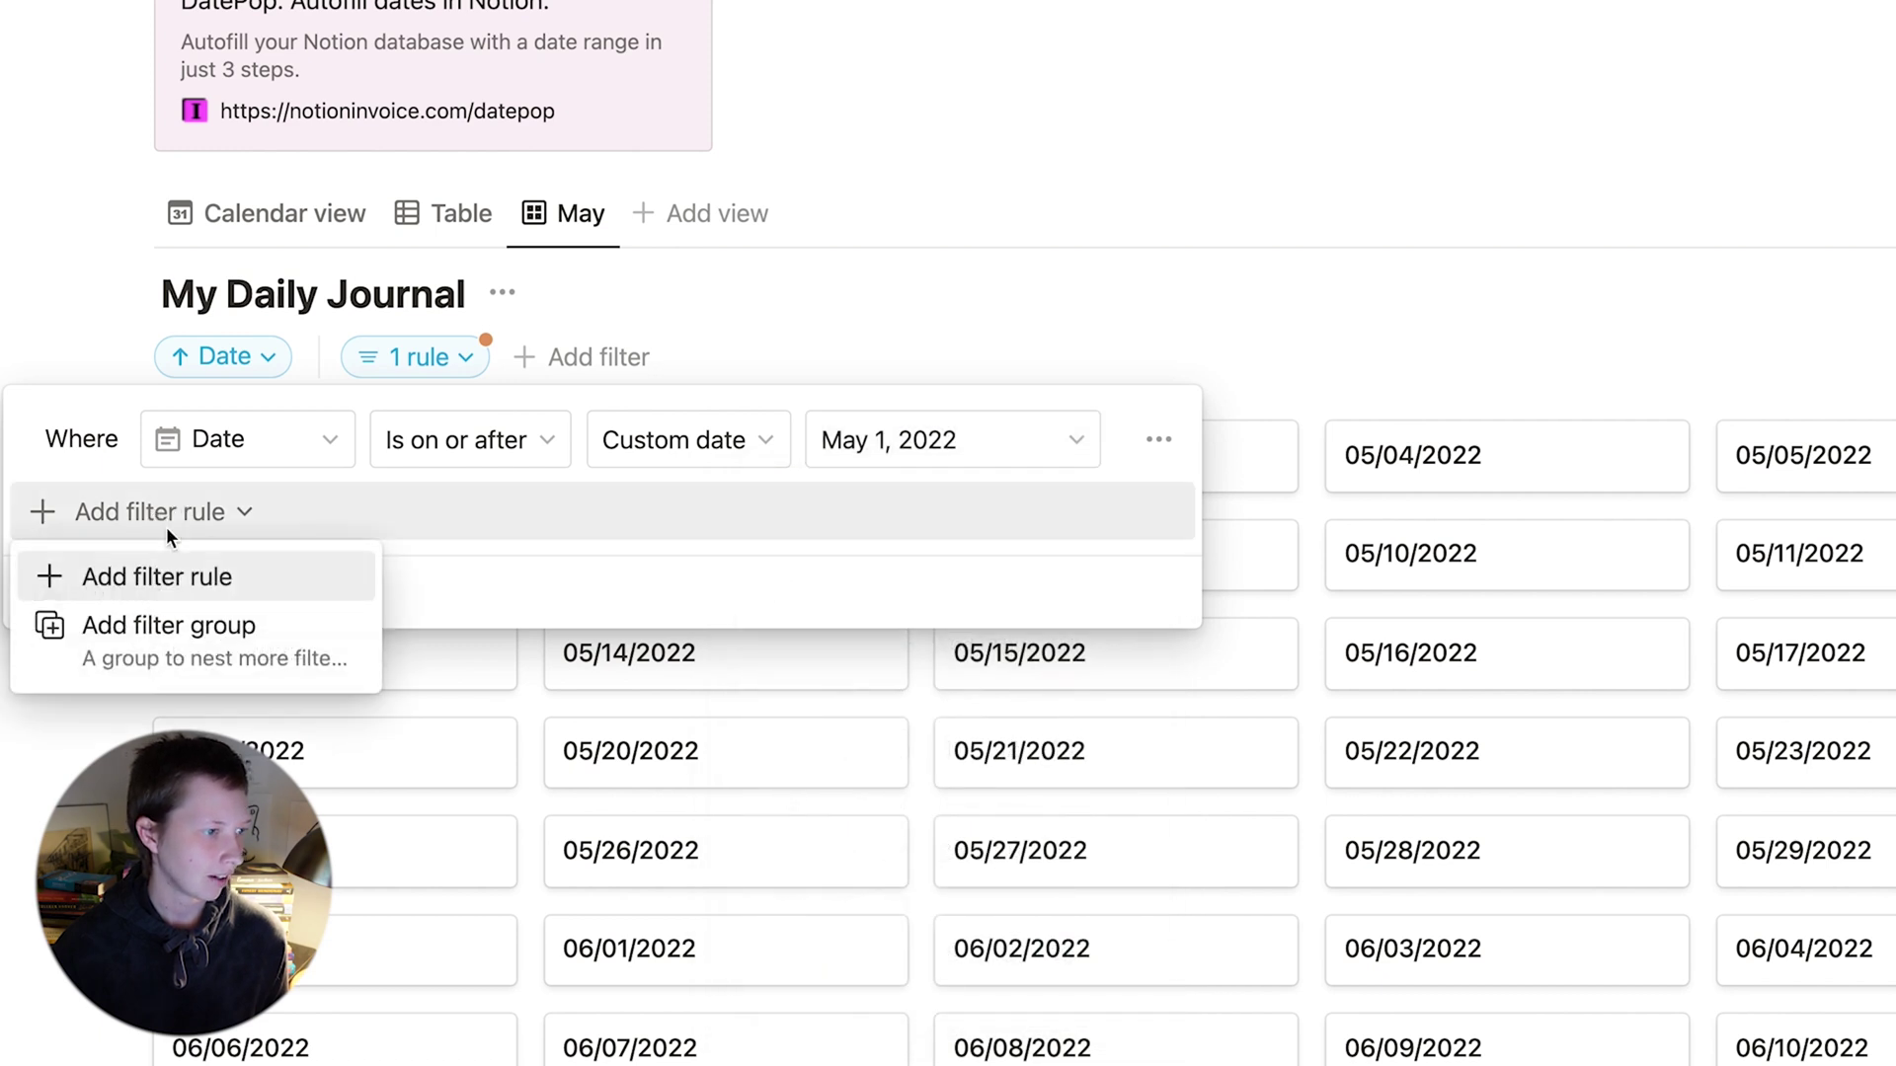
{"action": "left_click", "coordinate": [170, 574]}
{"action": "left_click", "coordinate": [572, 529]}
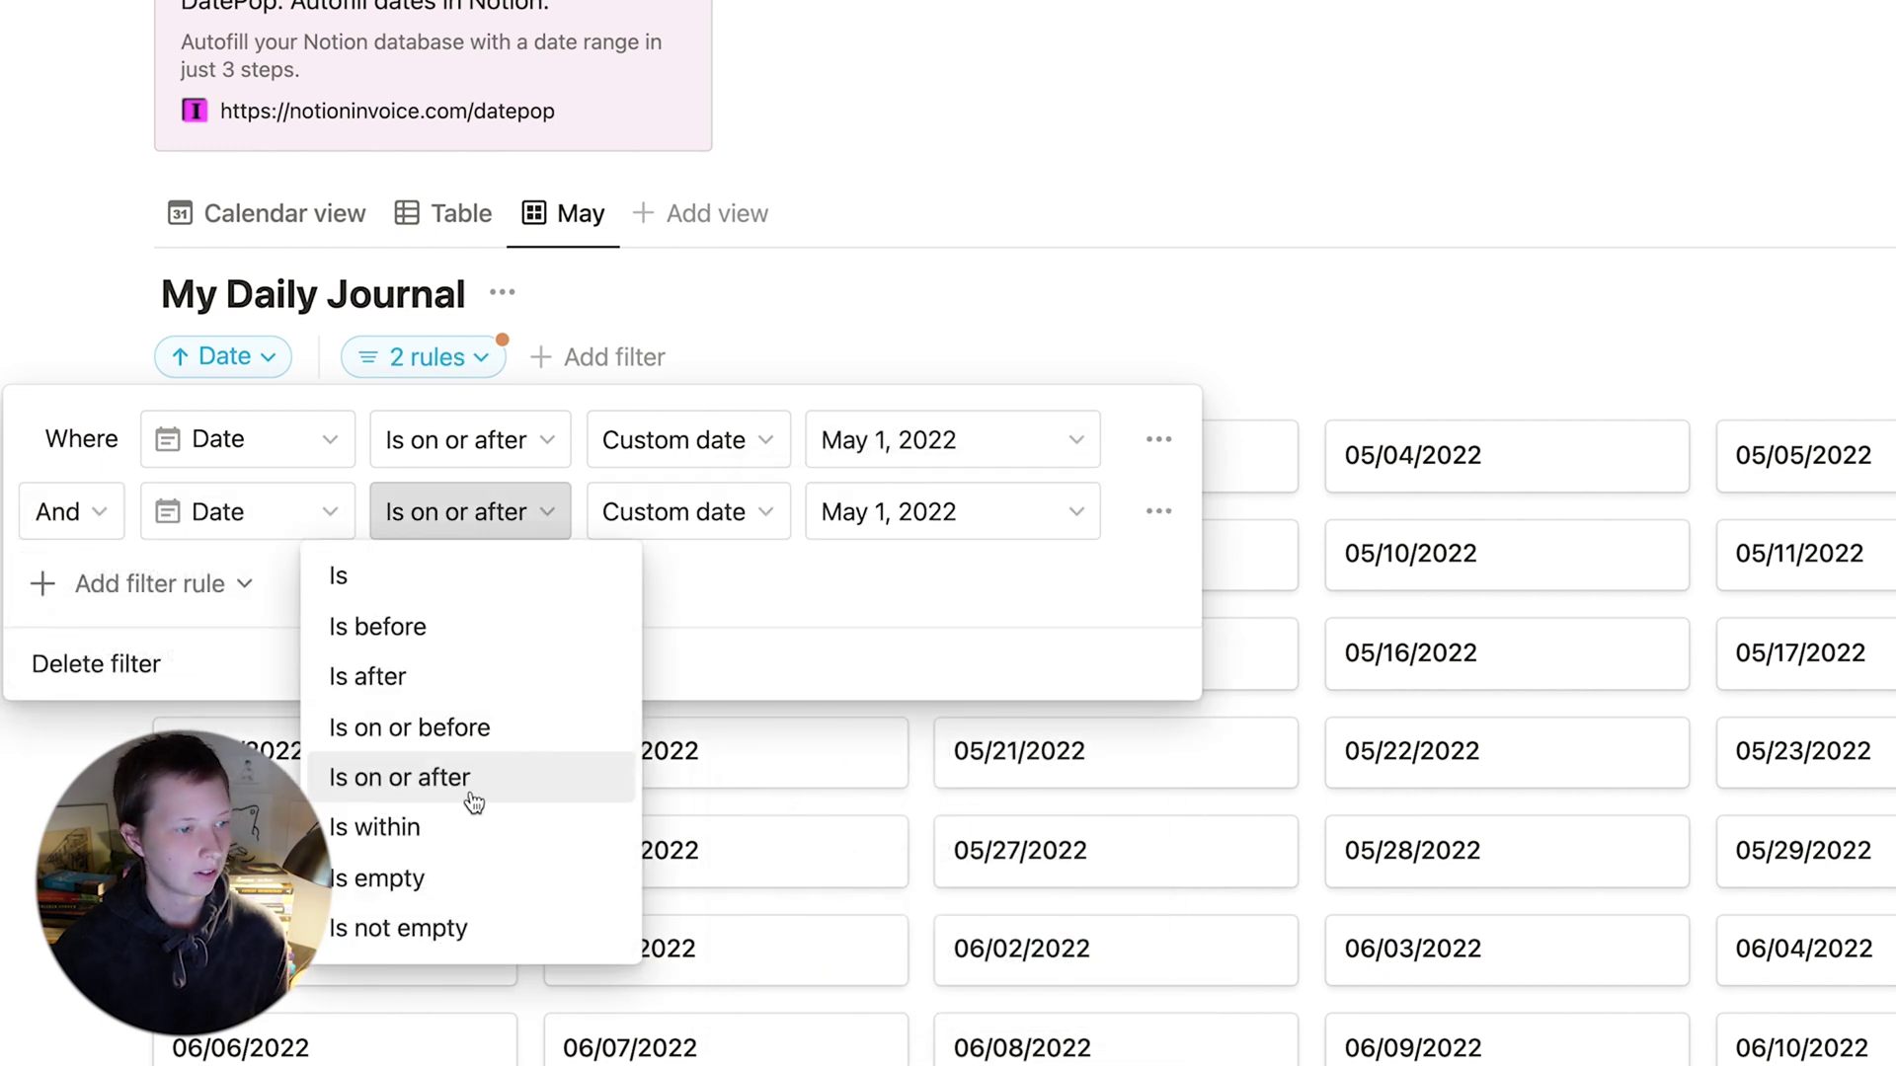
{"action": "left_click", "coordinate": [440, 725]}
{"action": "left_click", "coordinate": [874, 512]}
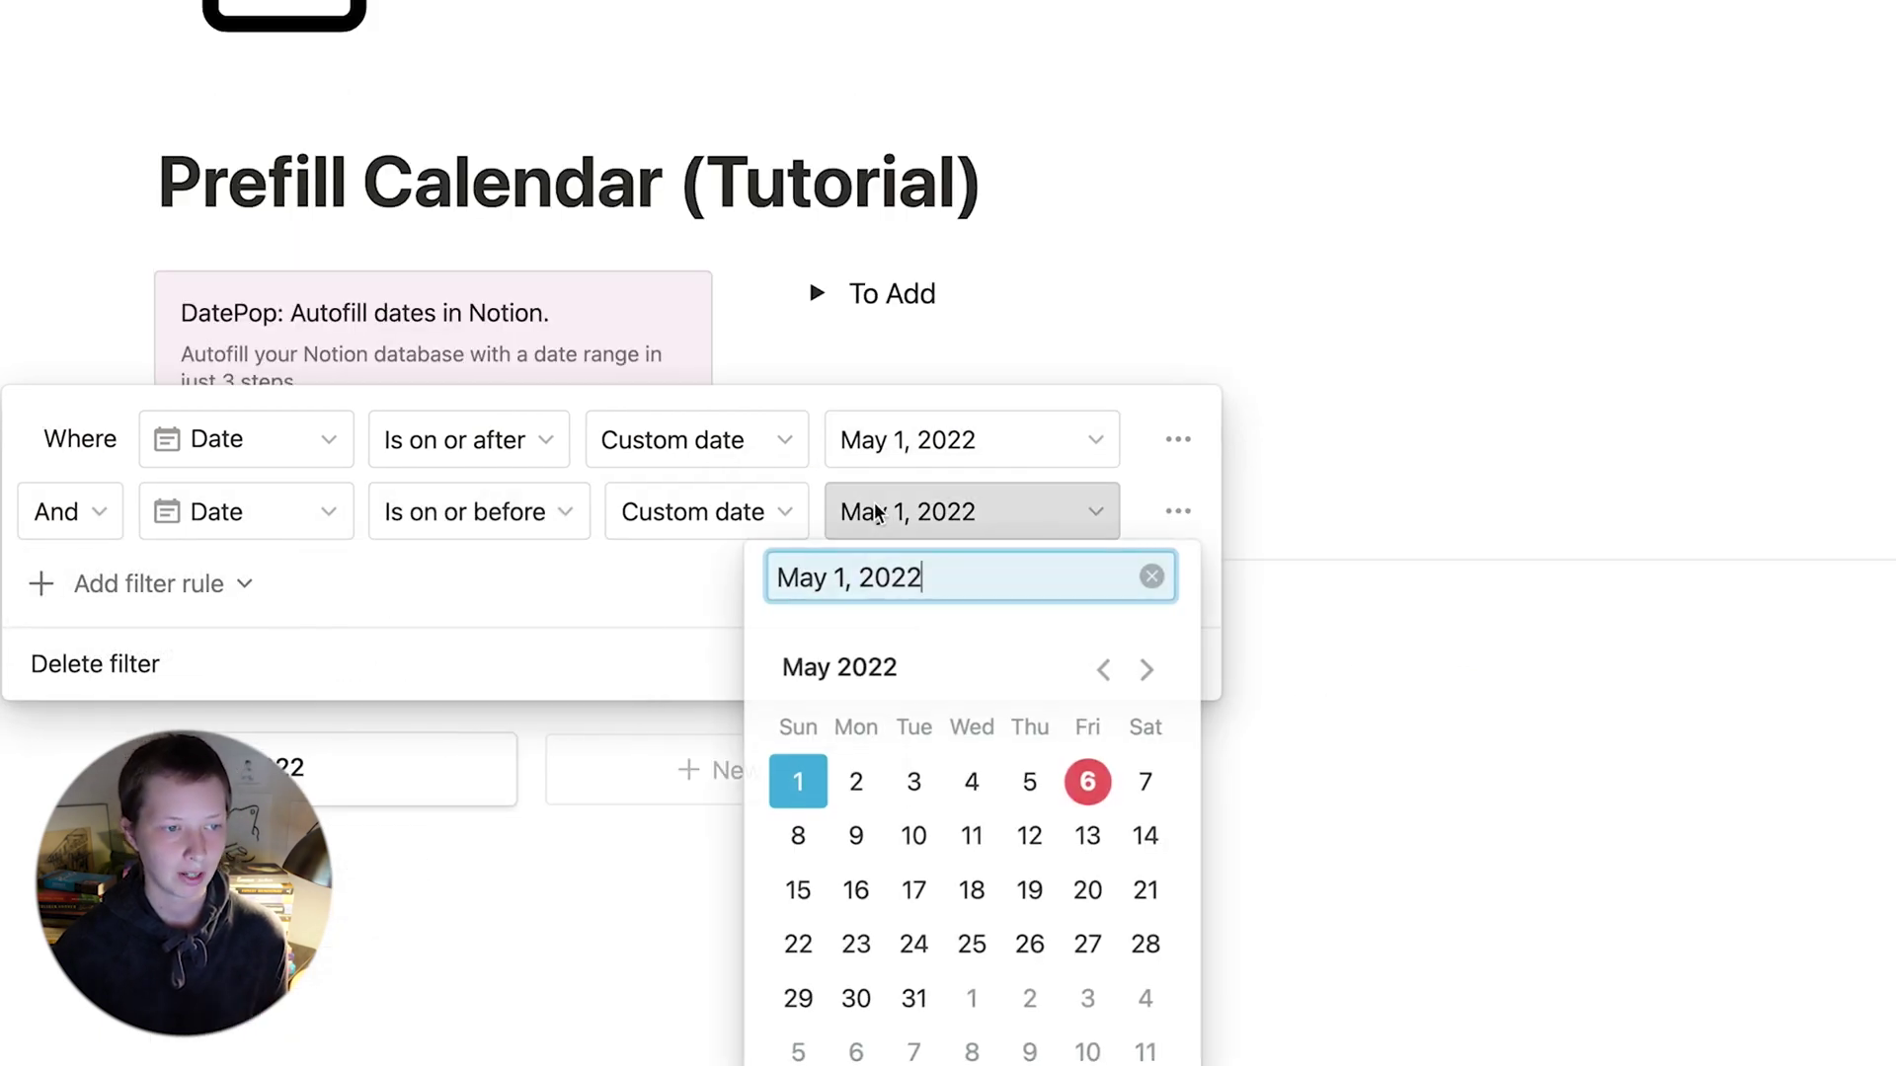
{"action": "left_click", "coordinate": [914, 995]}
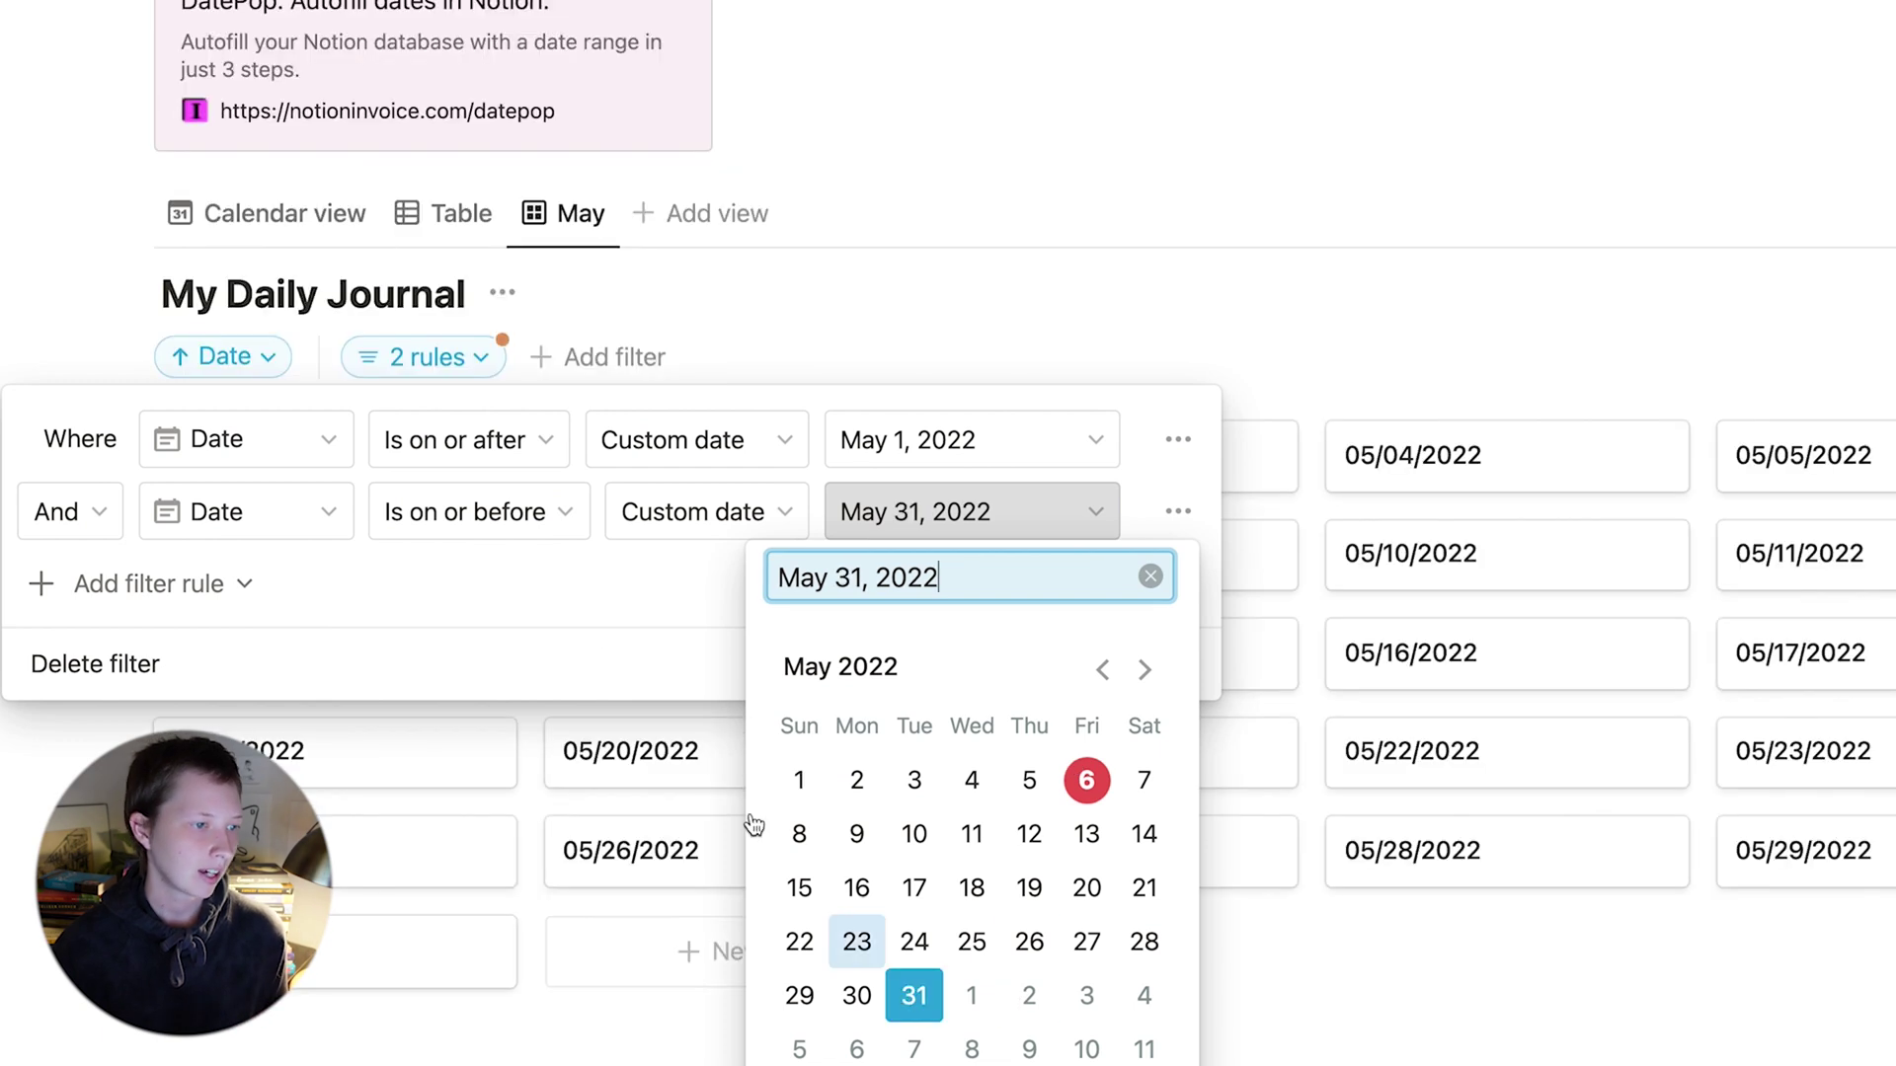
{"action": "left_click", "coordinate": [569, 624]}
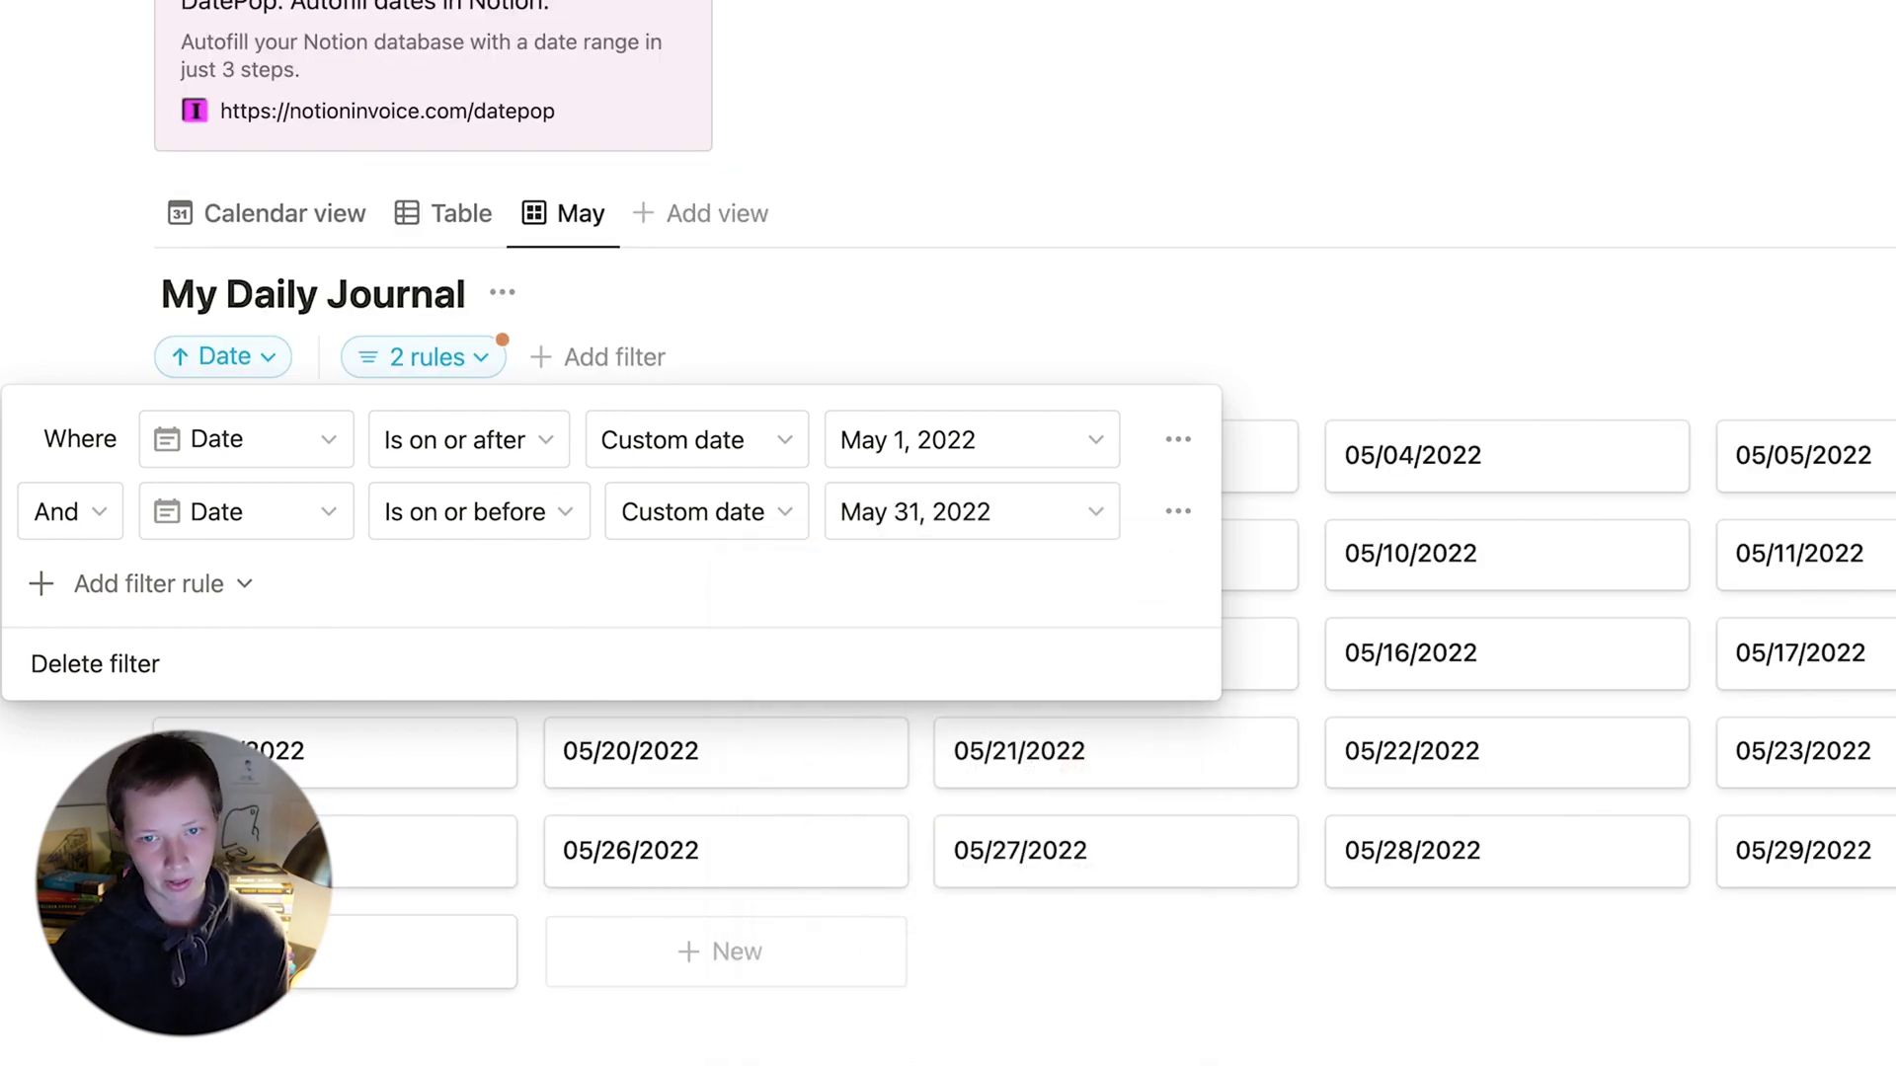
{"action": "key", "text": "Escape"}
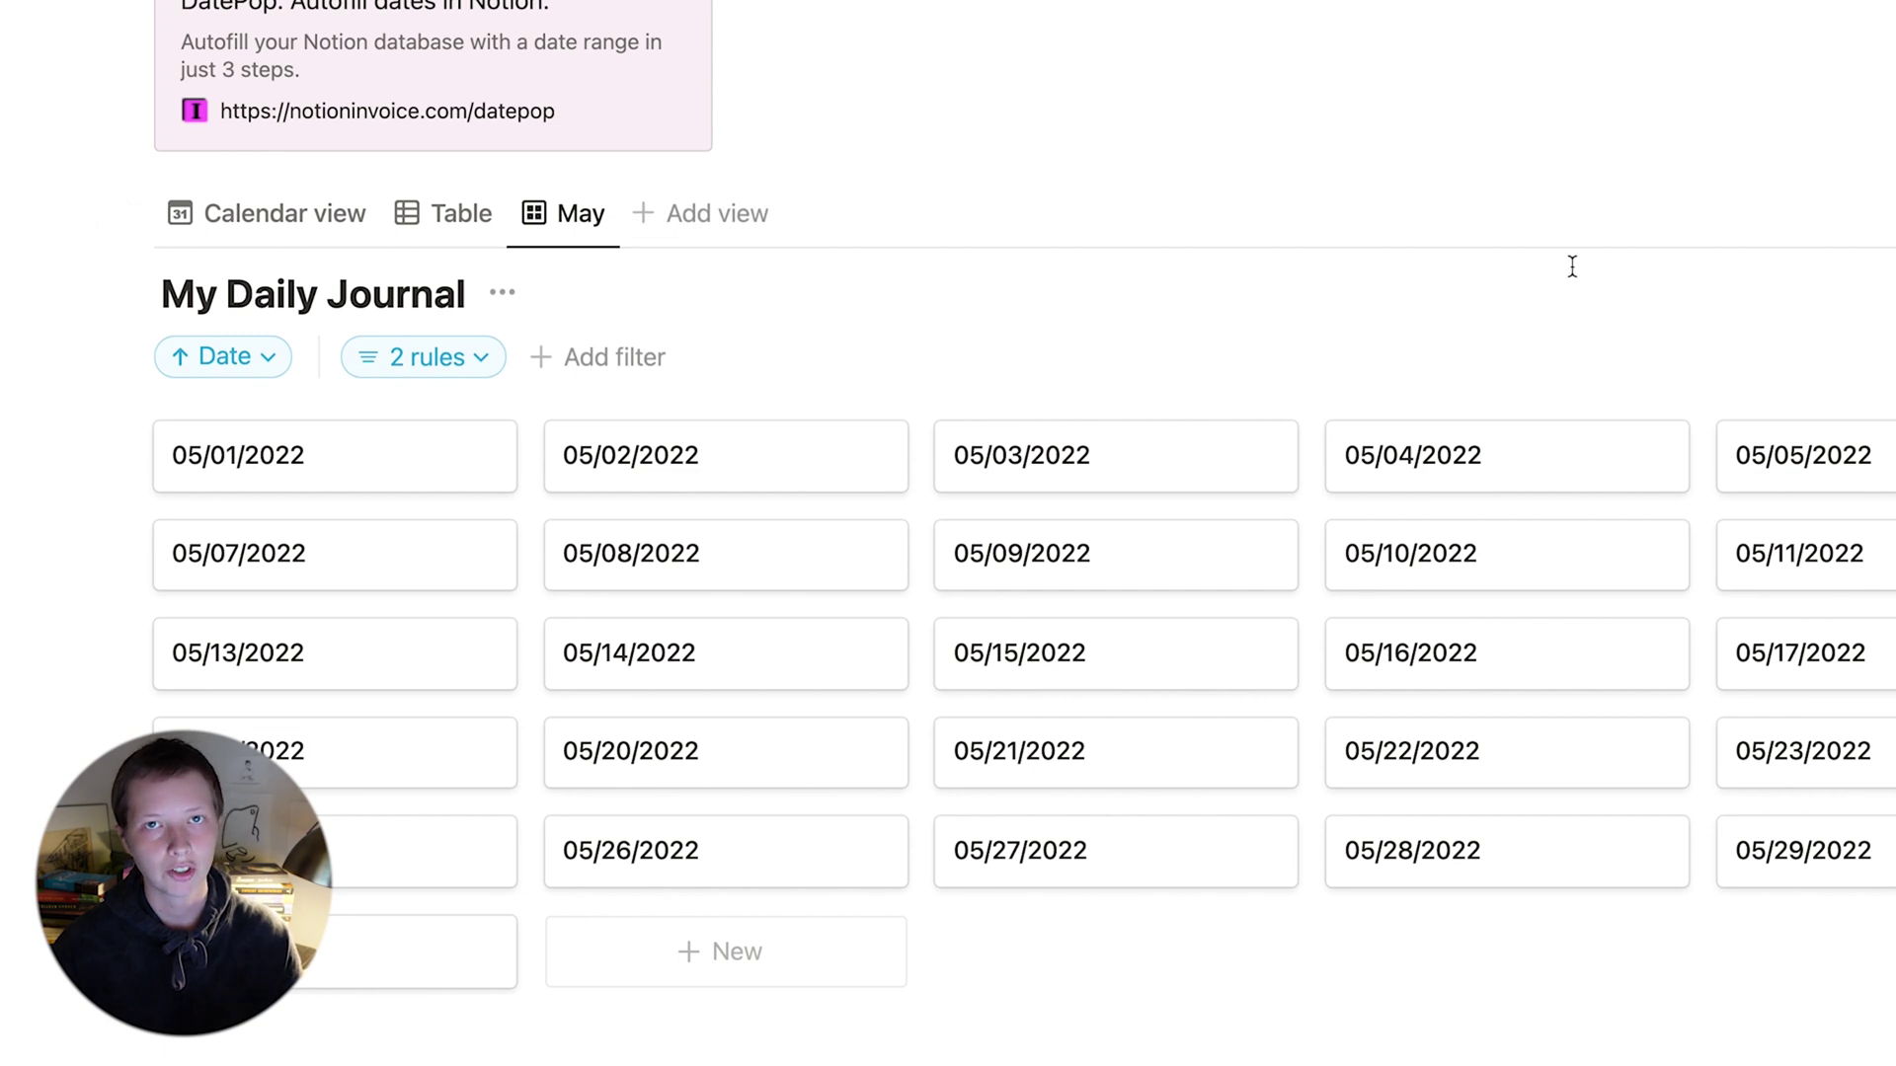
{"action": "left_click", "coordinate": [440, 231]}
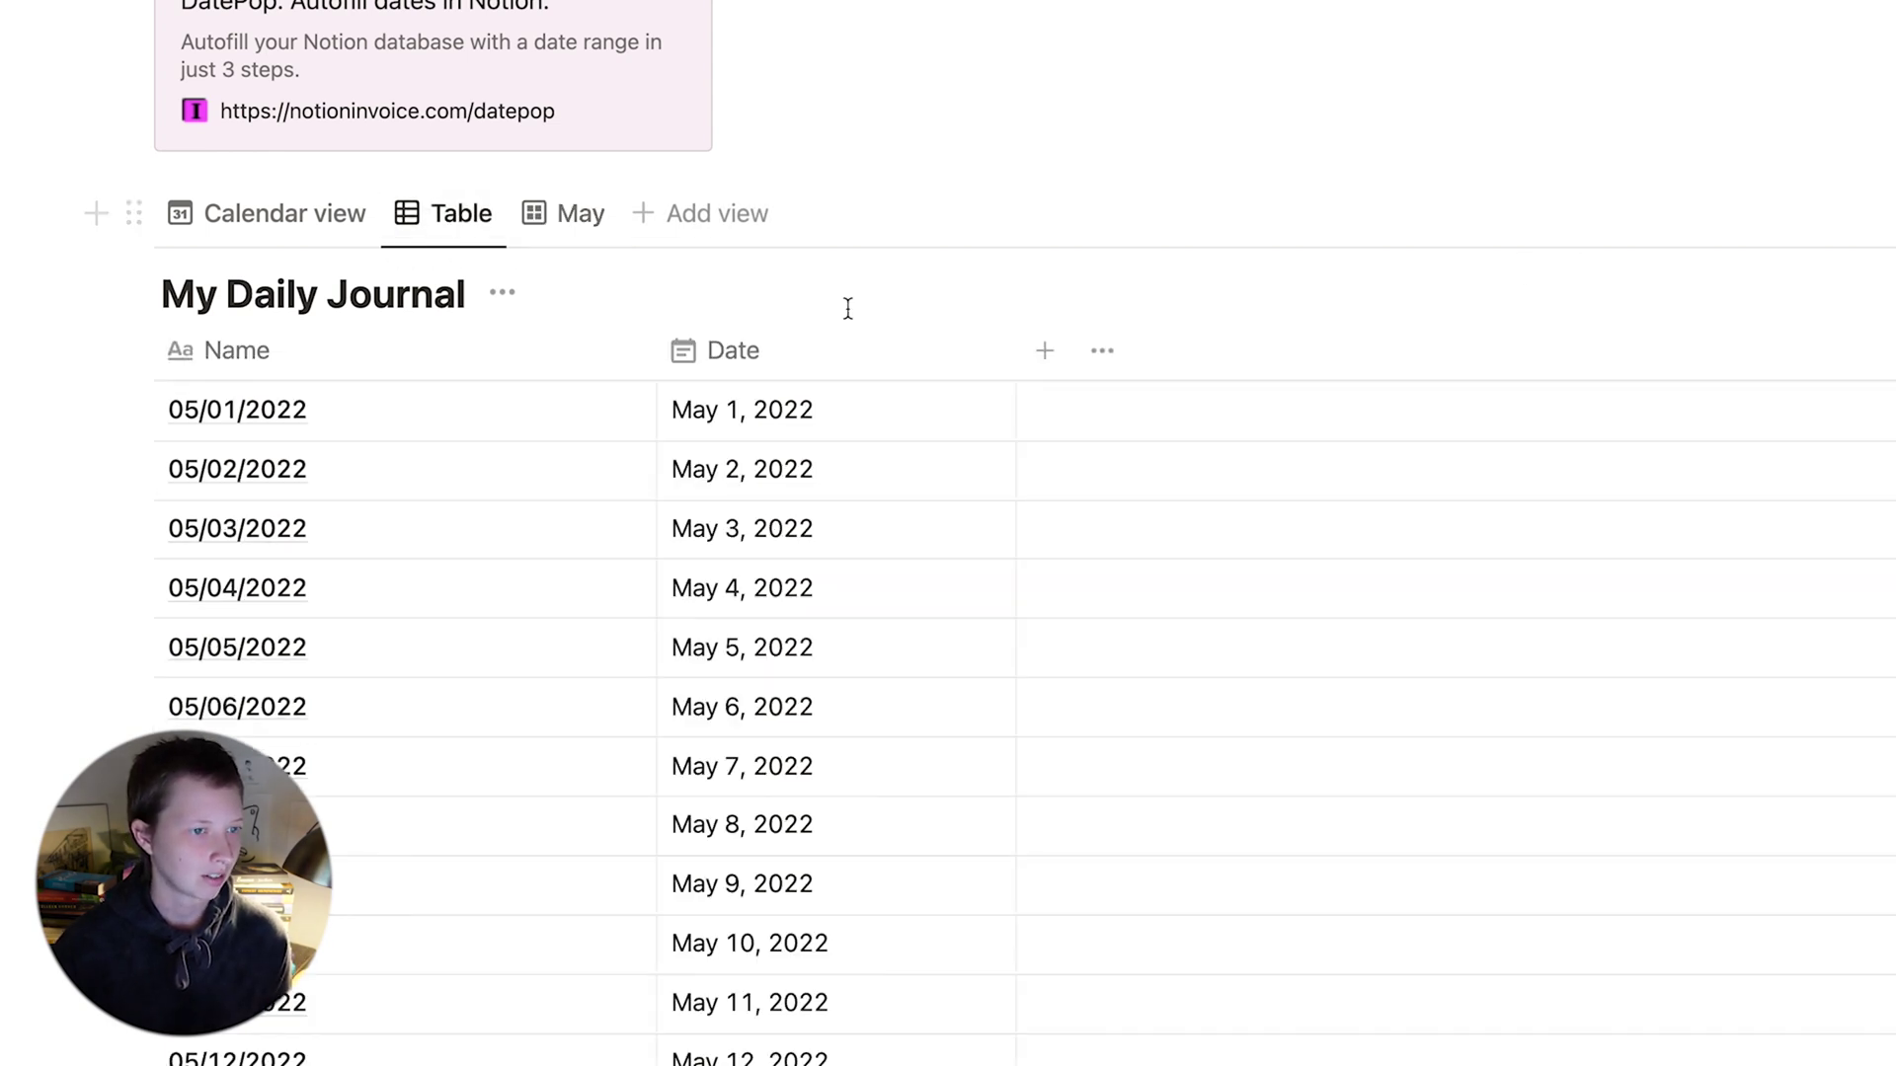
Add a Month formula property with formatDate(prop("Date"), "MMMM") to show each entry's month name.
{"action": "left_click", "coordinate": [1043, 353]}
{"action": "type", "text": "M"}
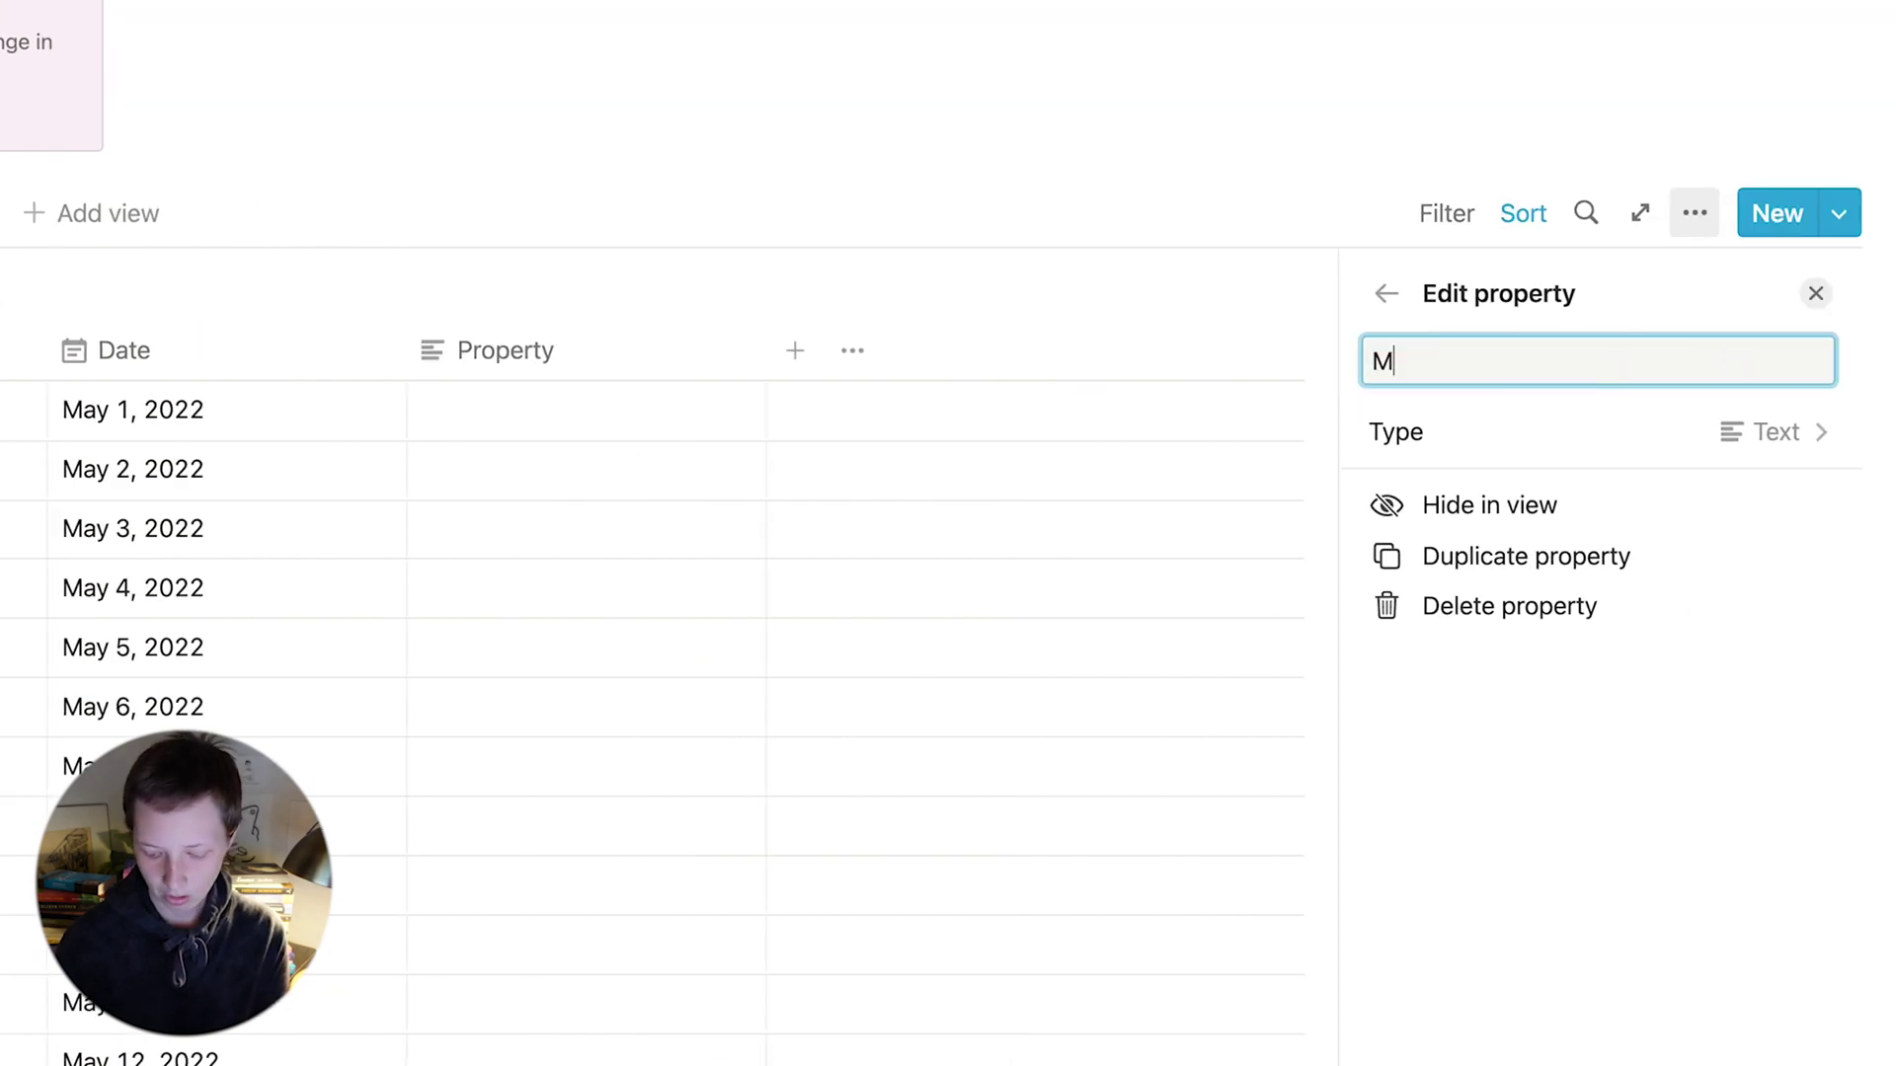
{"action": "type", "text": "onth"}
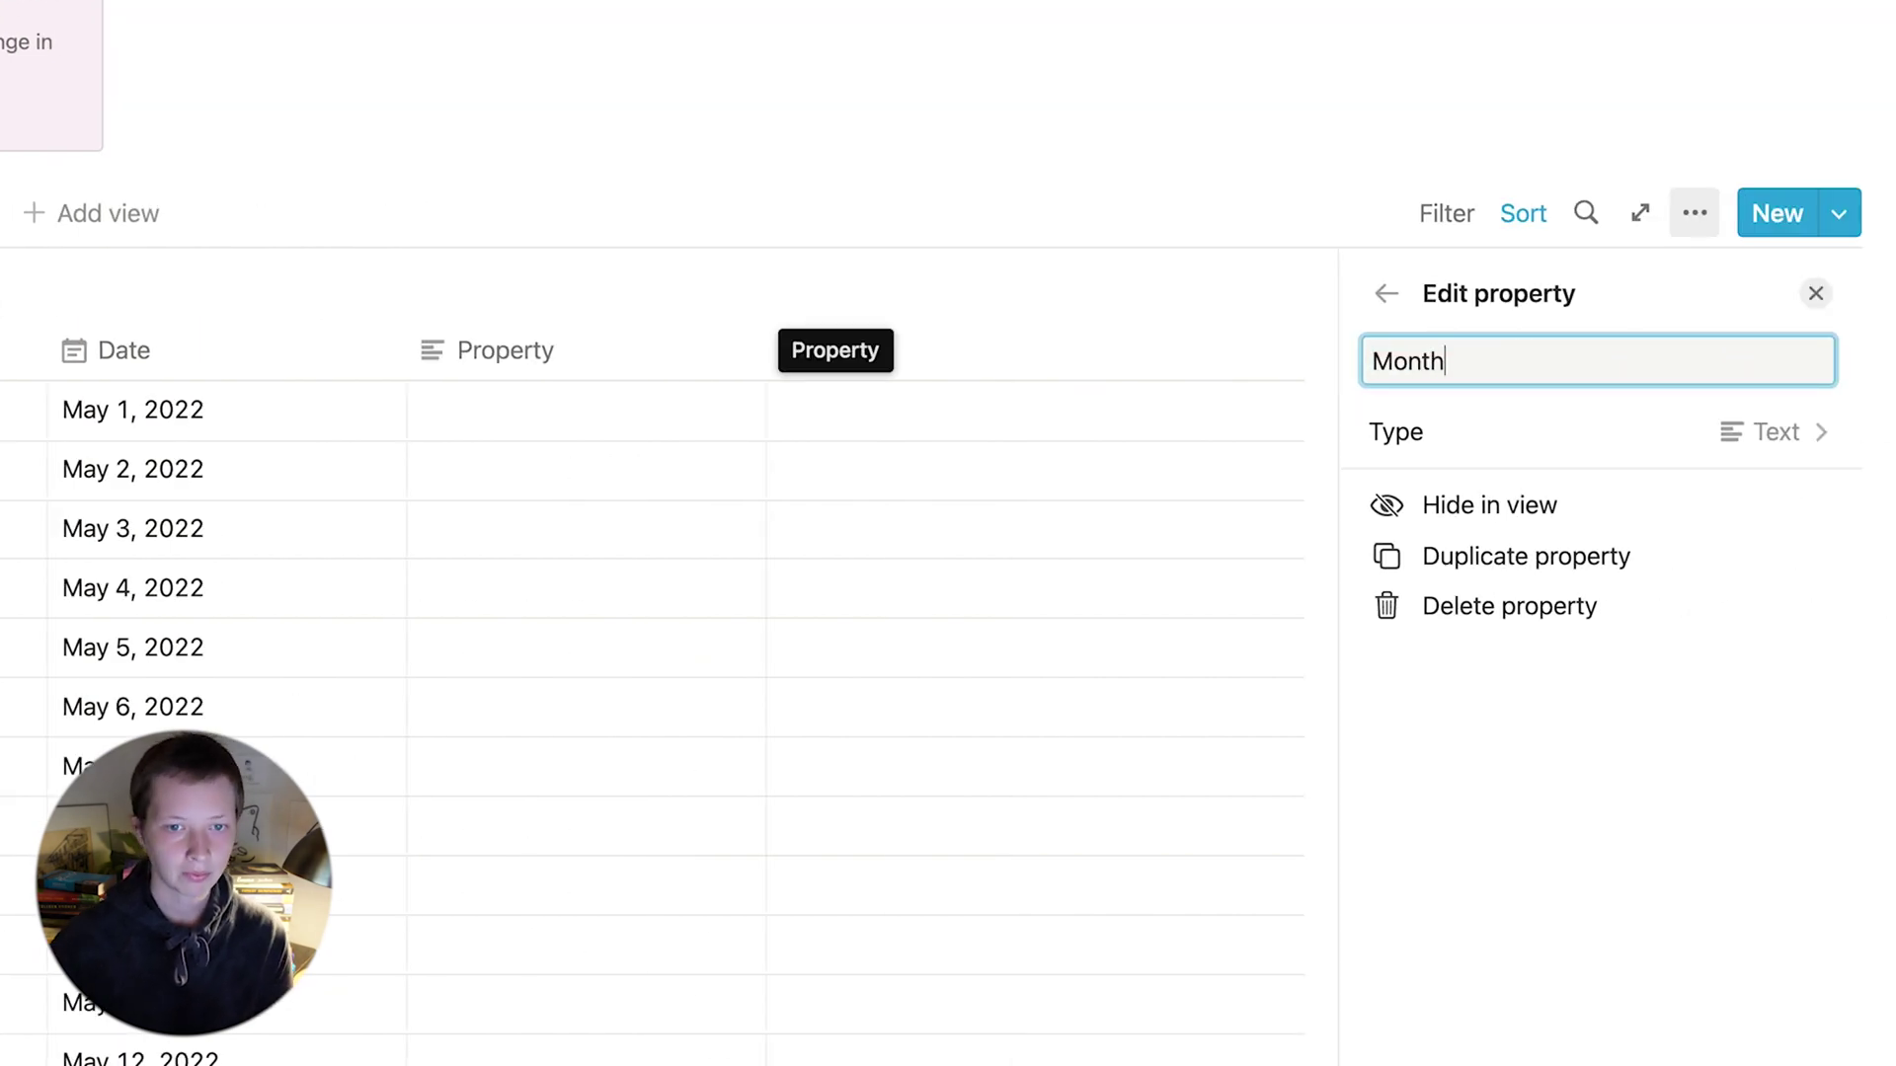
{"action": "left_click", "coordinate": [1555, 456]}
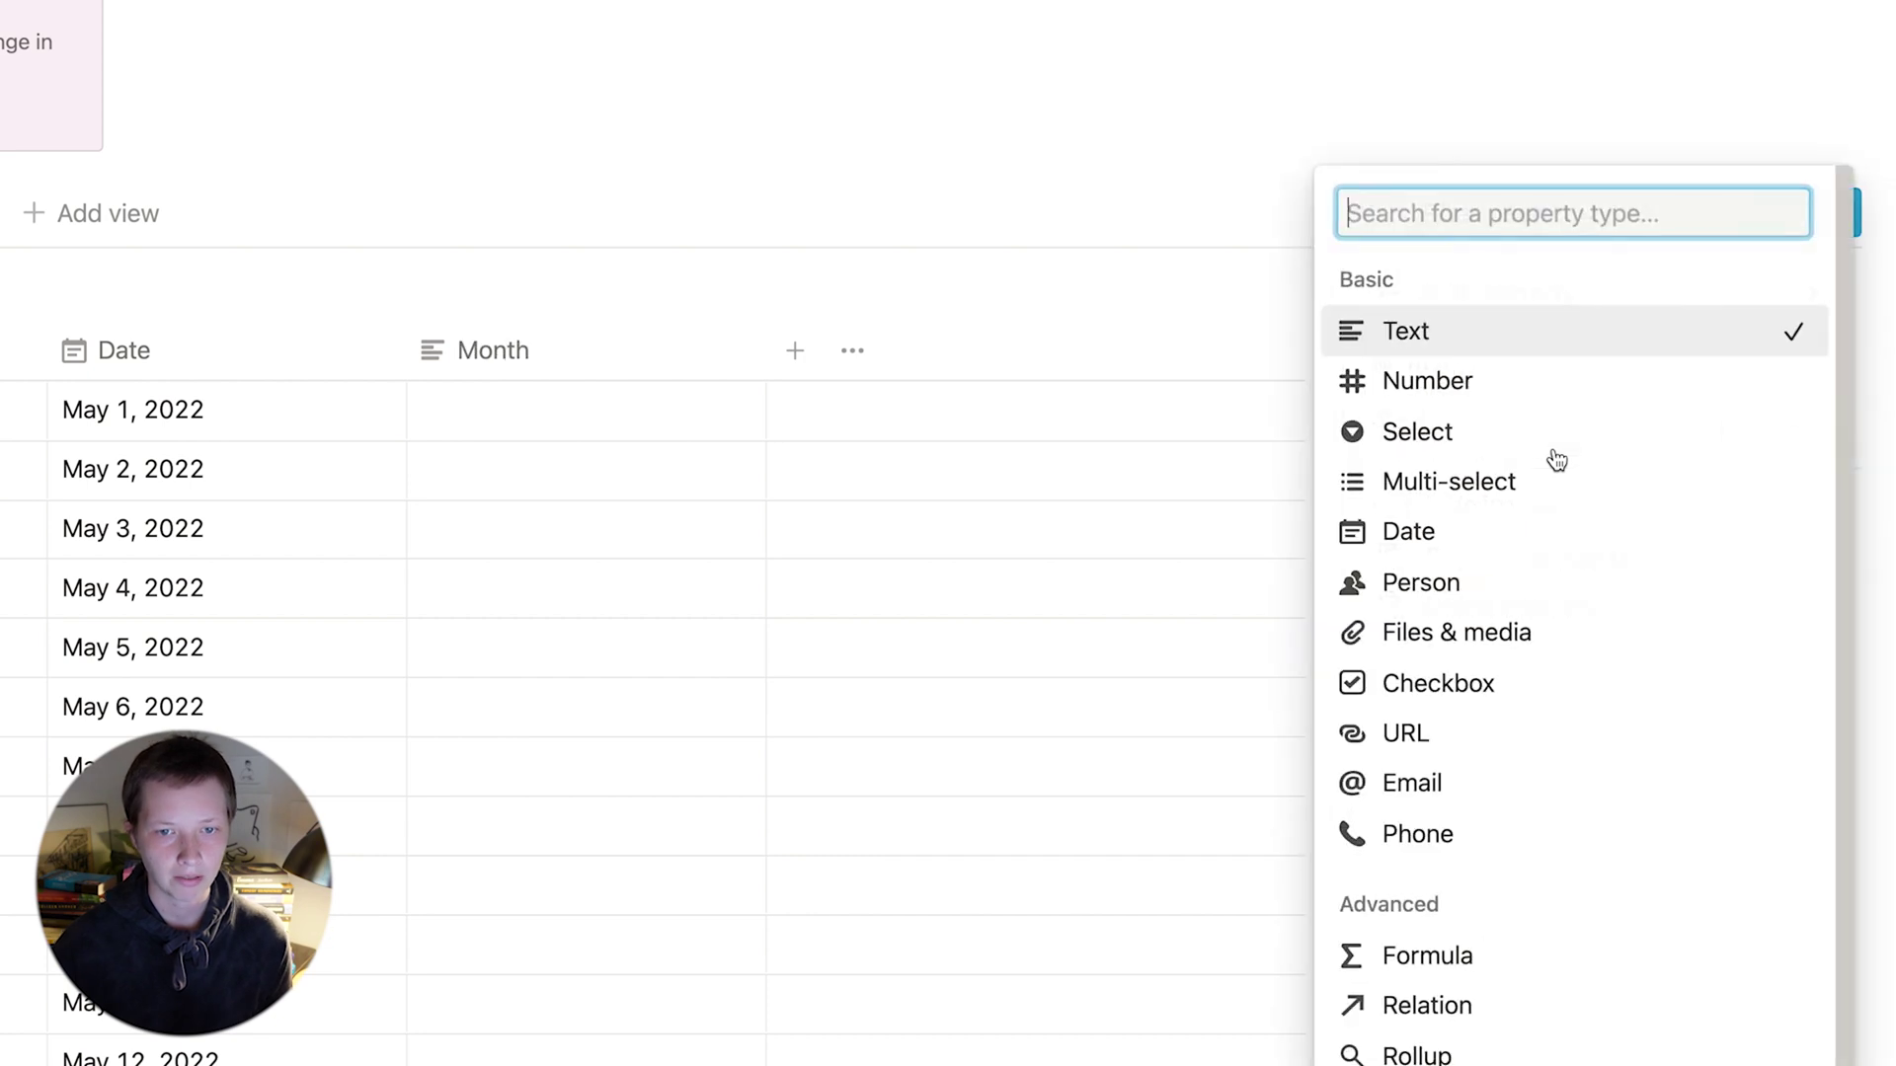
{"action": "left_click", "coordinate": [1503, 954]}
{"action": "left_click", "coordinate": [1617, 499]}
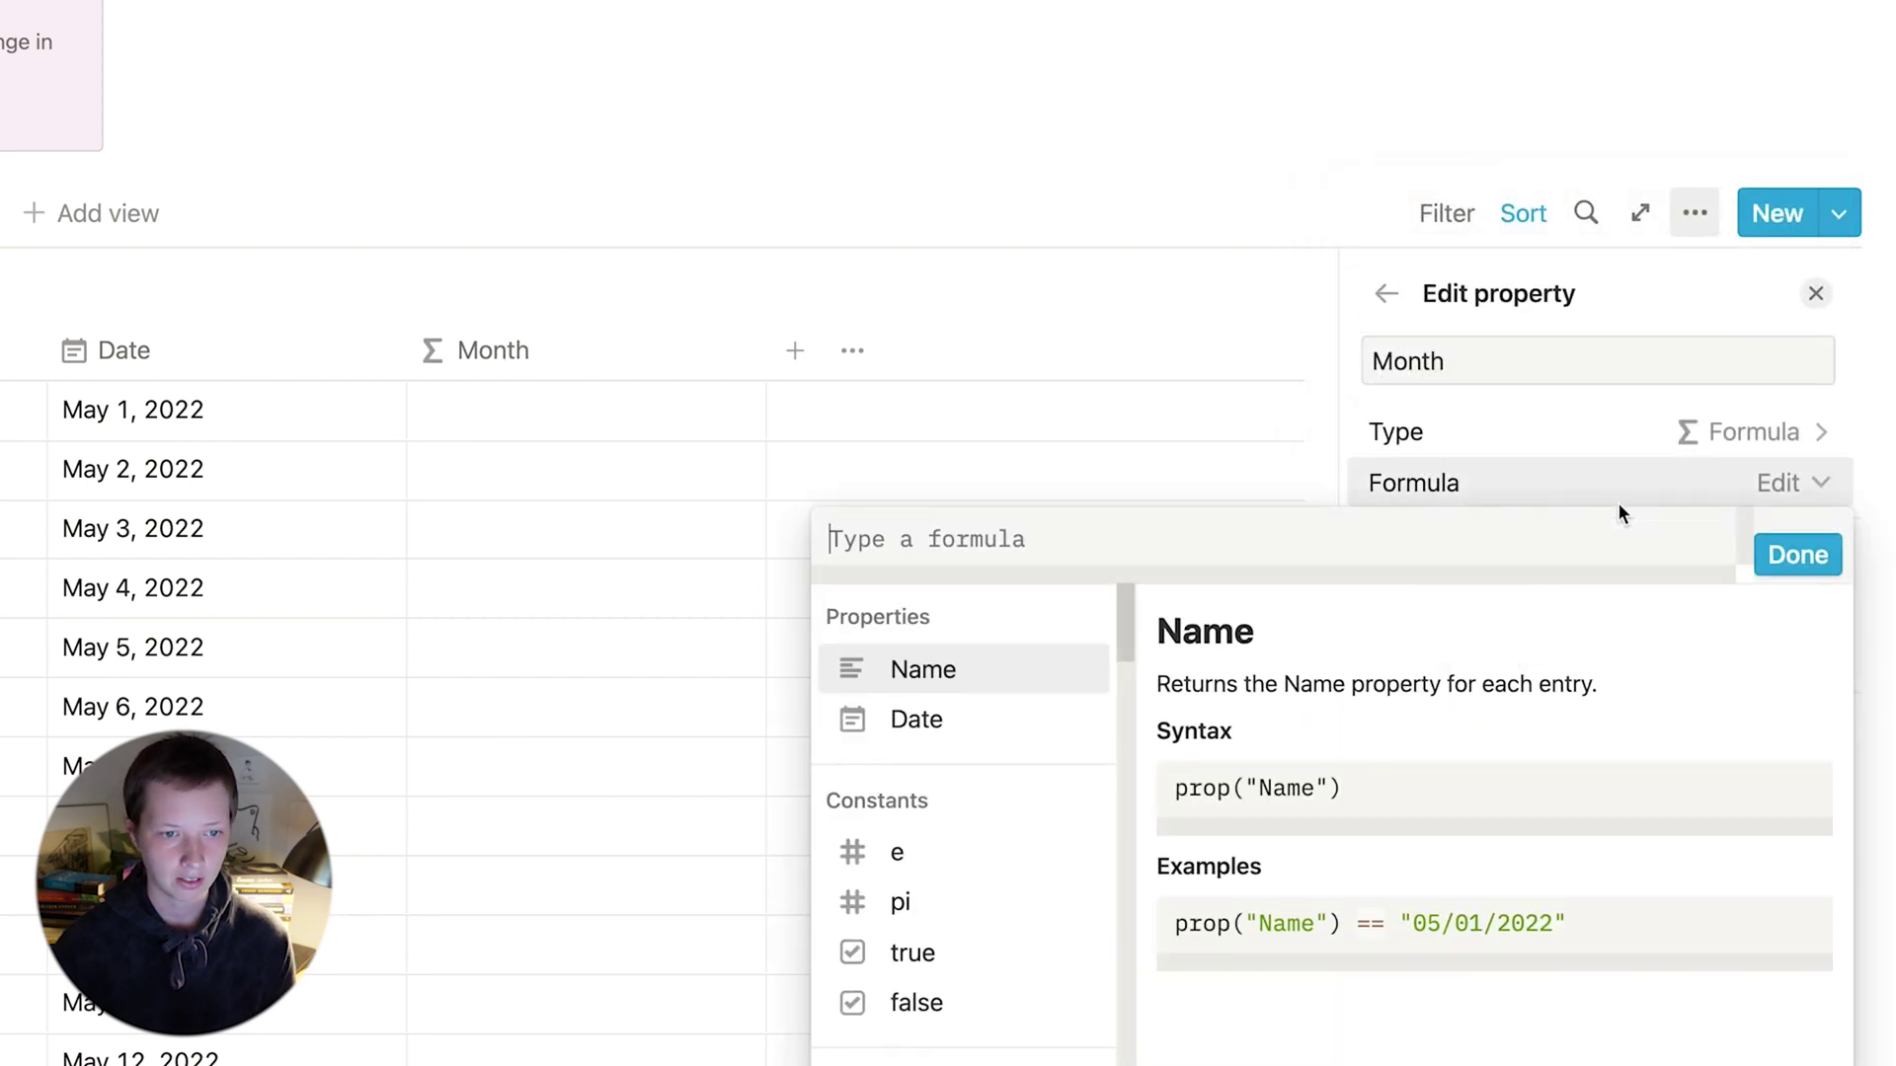
{"action": "type", "text": "formatDa"}
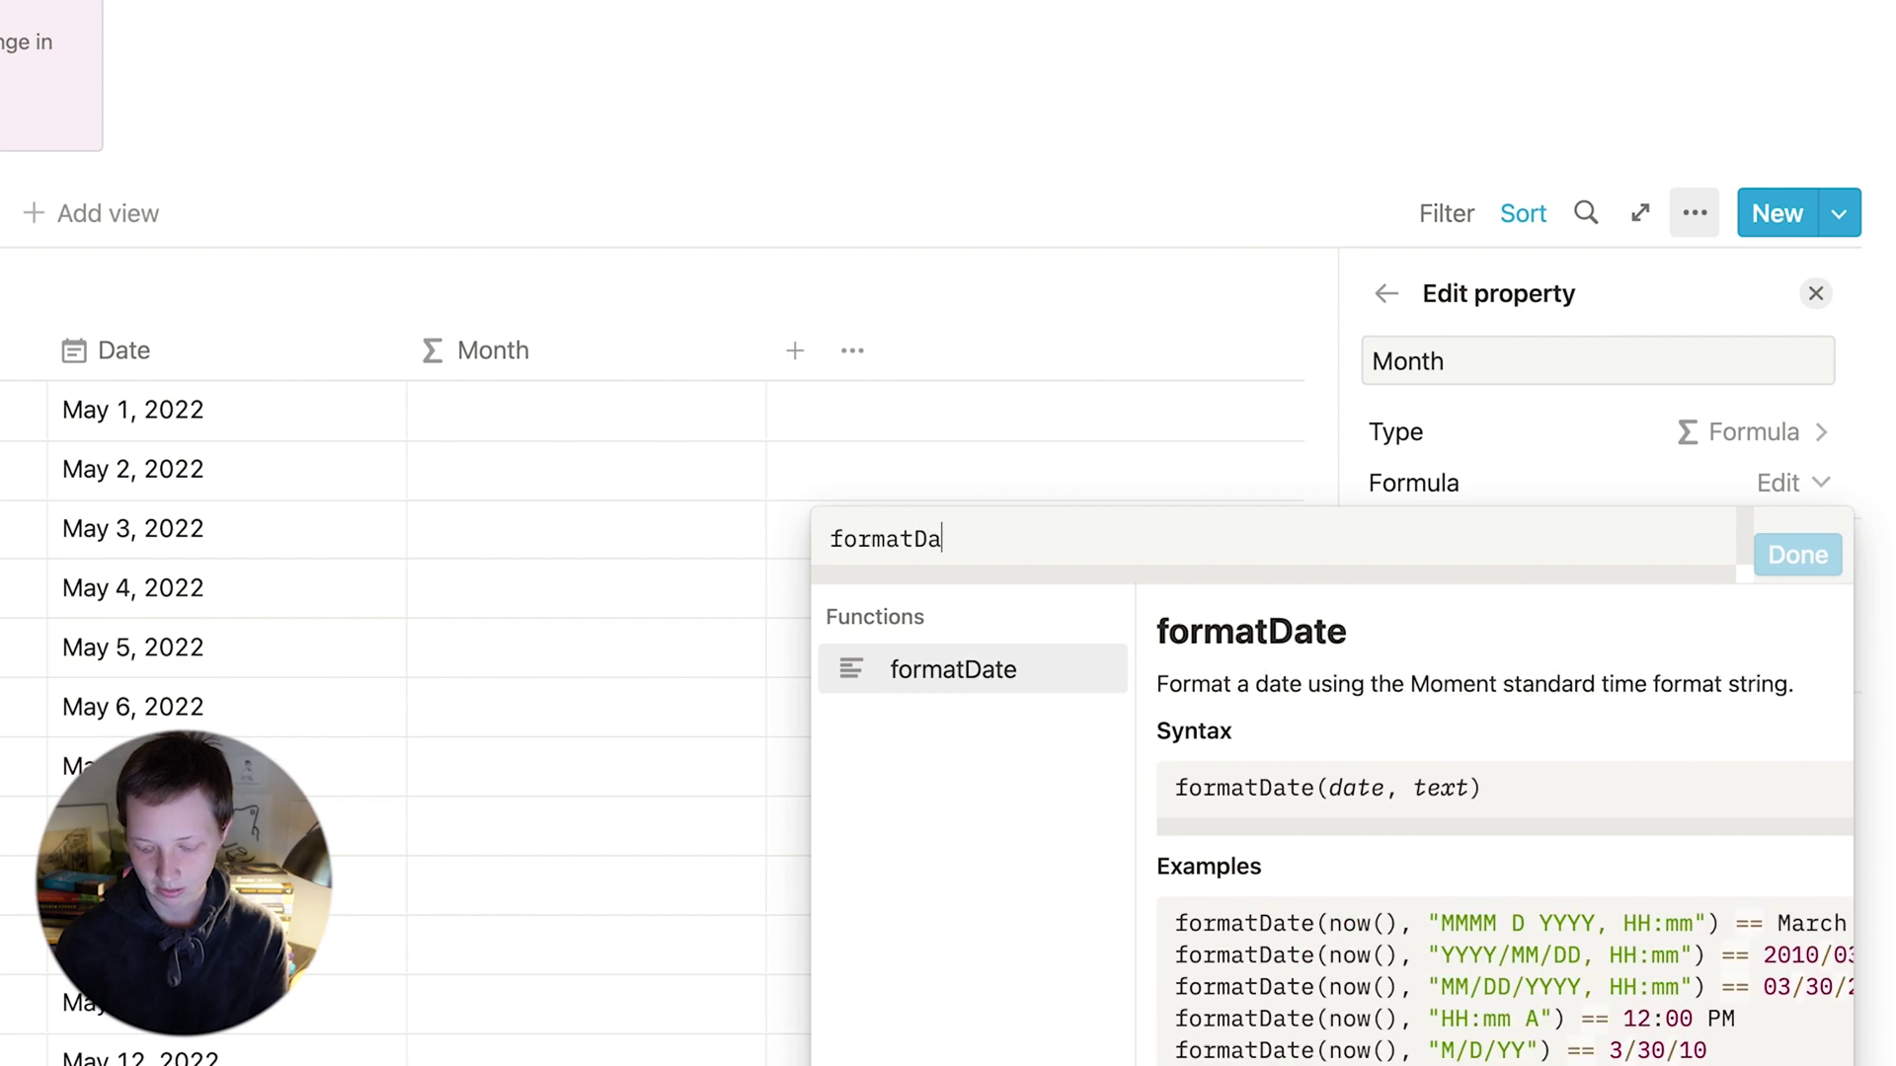
{"action": "type", "text": "te()"}
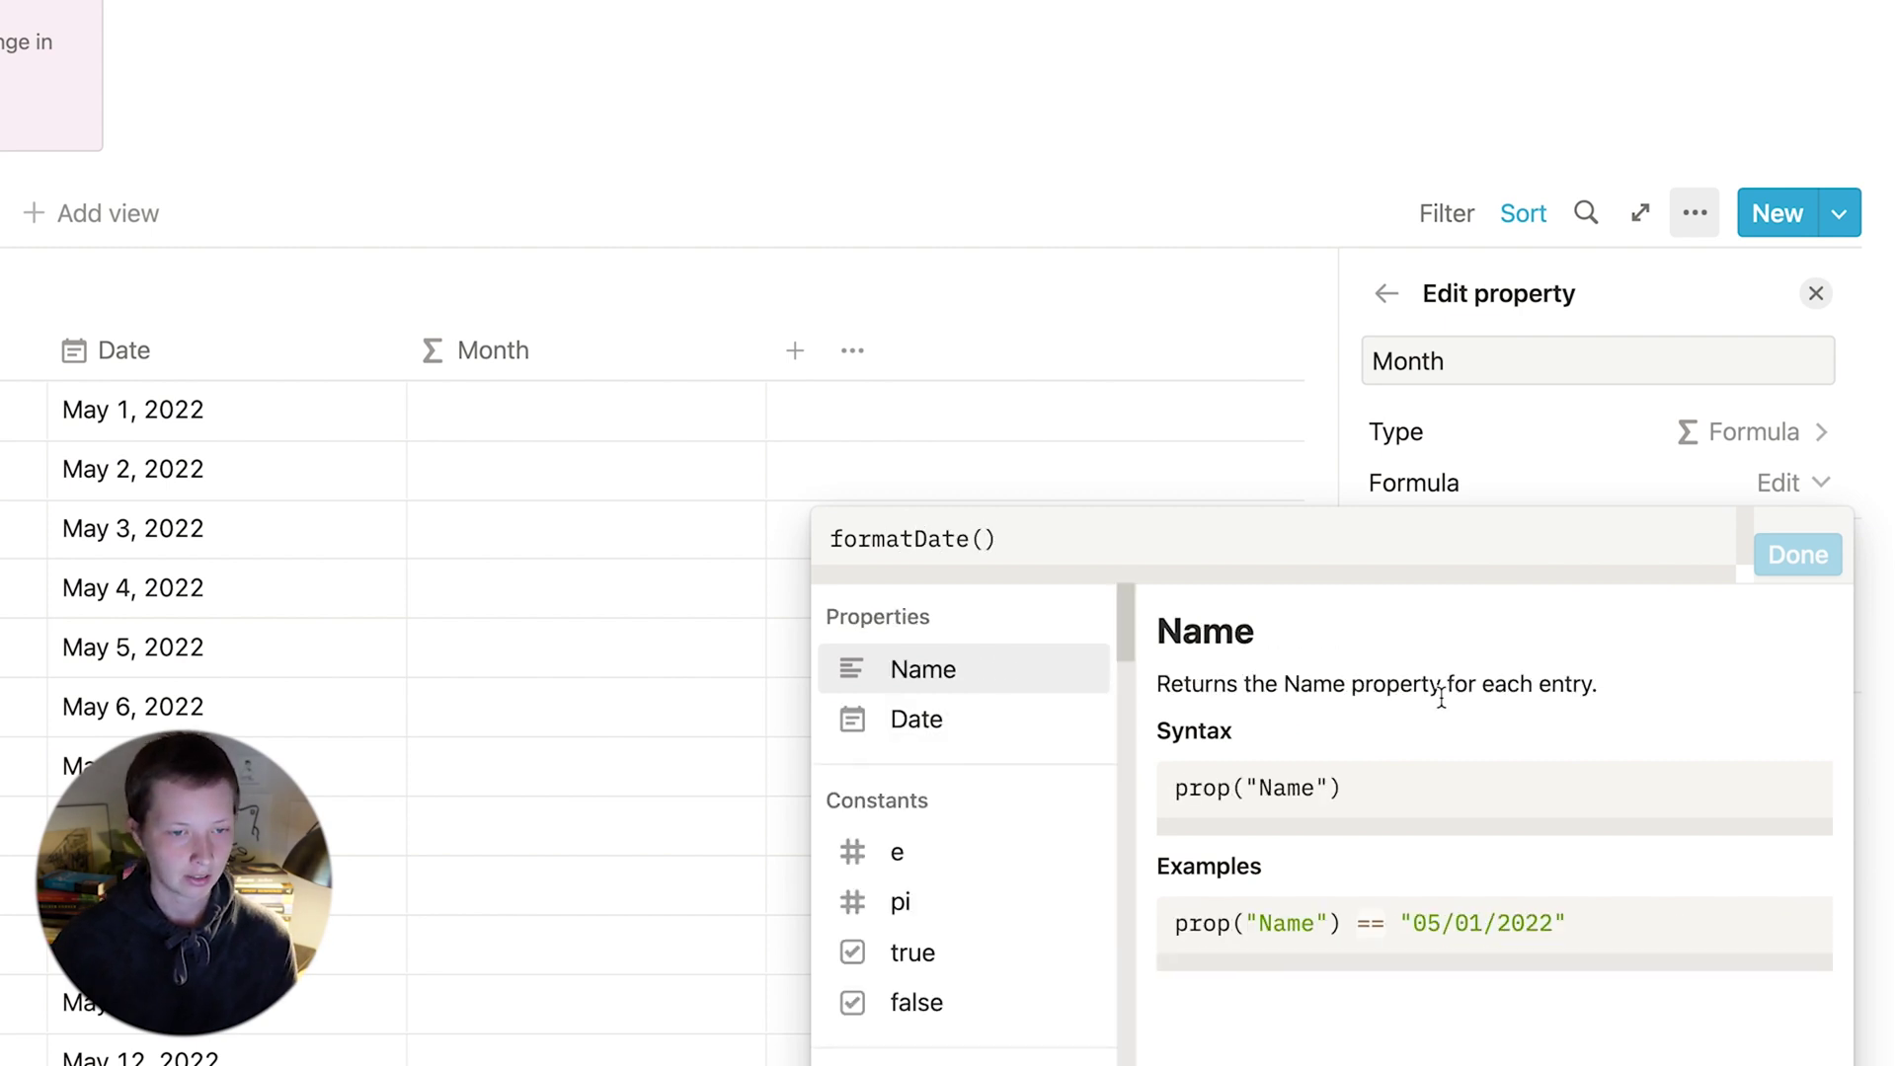
{"action": "left_click", "coordinate": [994, 736]}
{"action": "type", "text": ", \""}
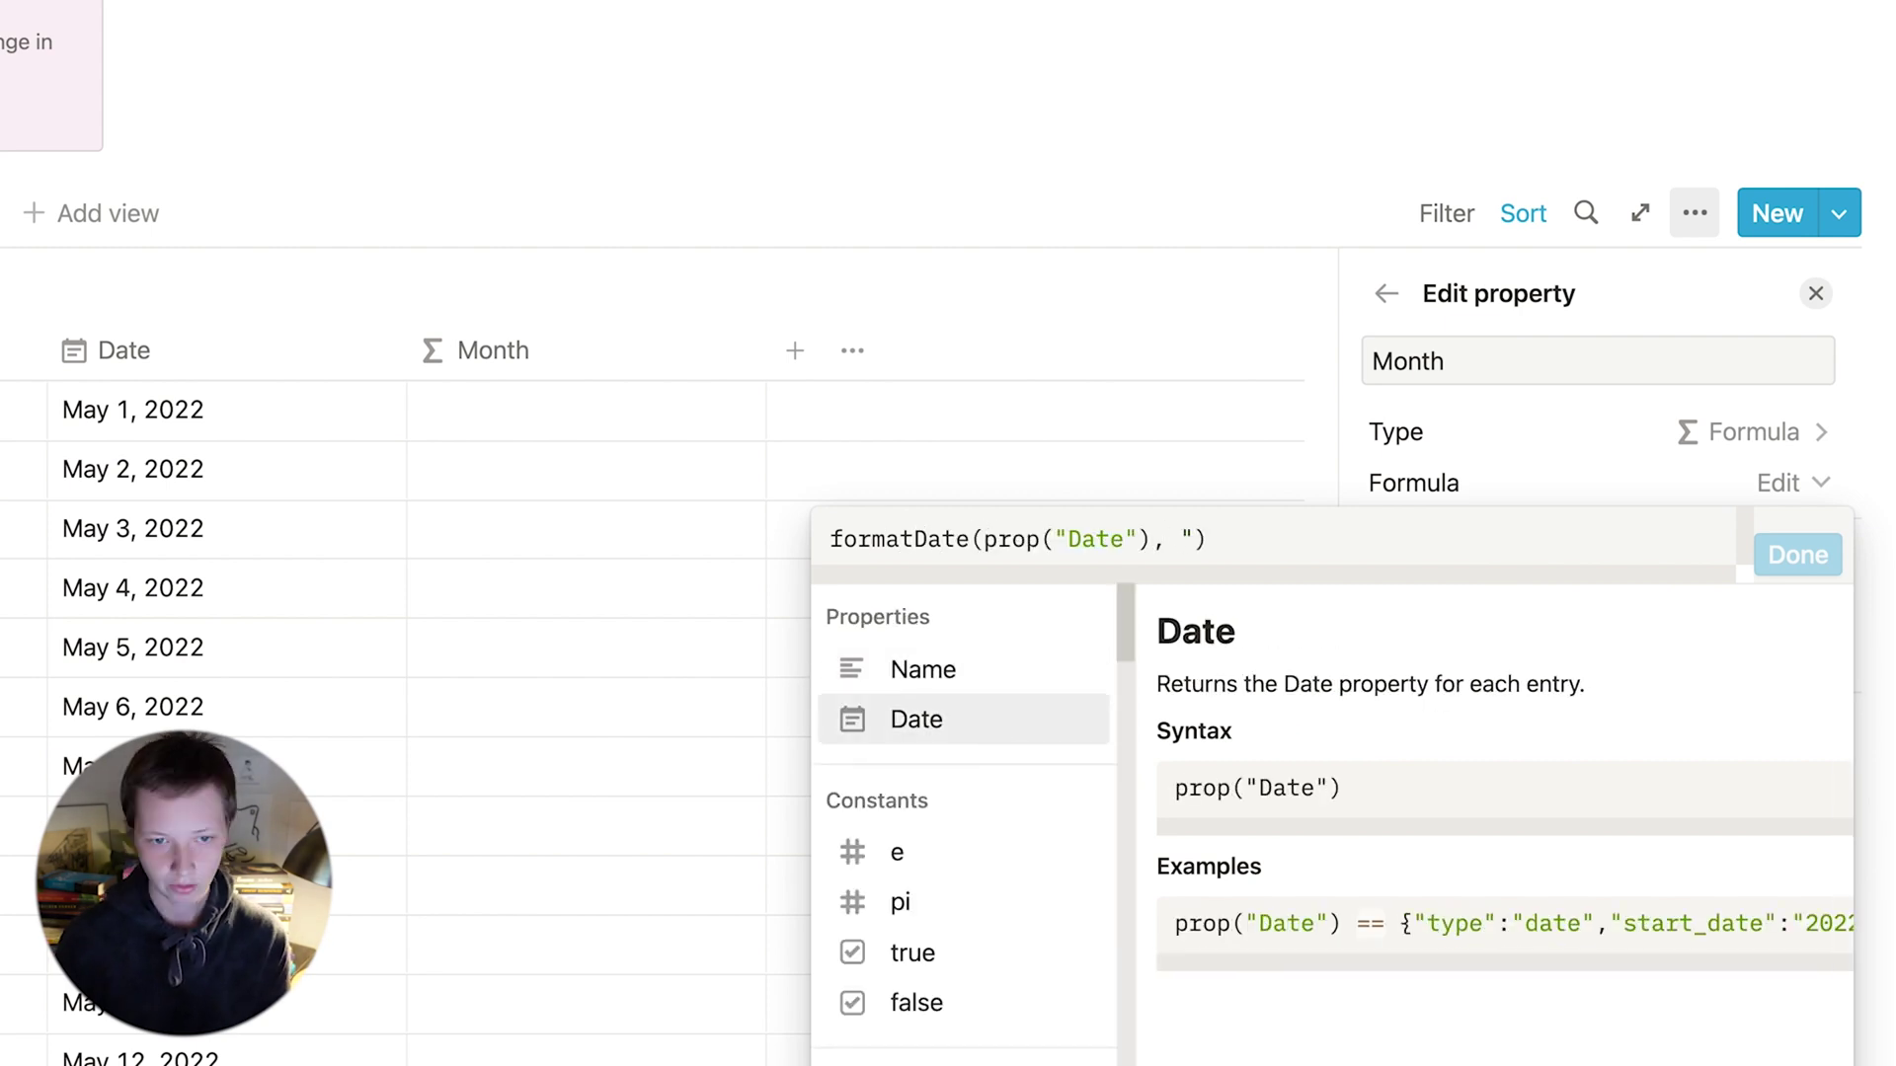
{"action": "type", "text": "MMMM\""}
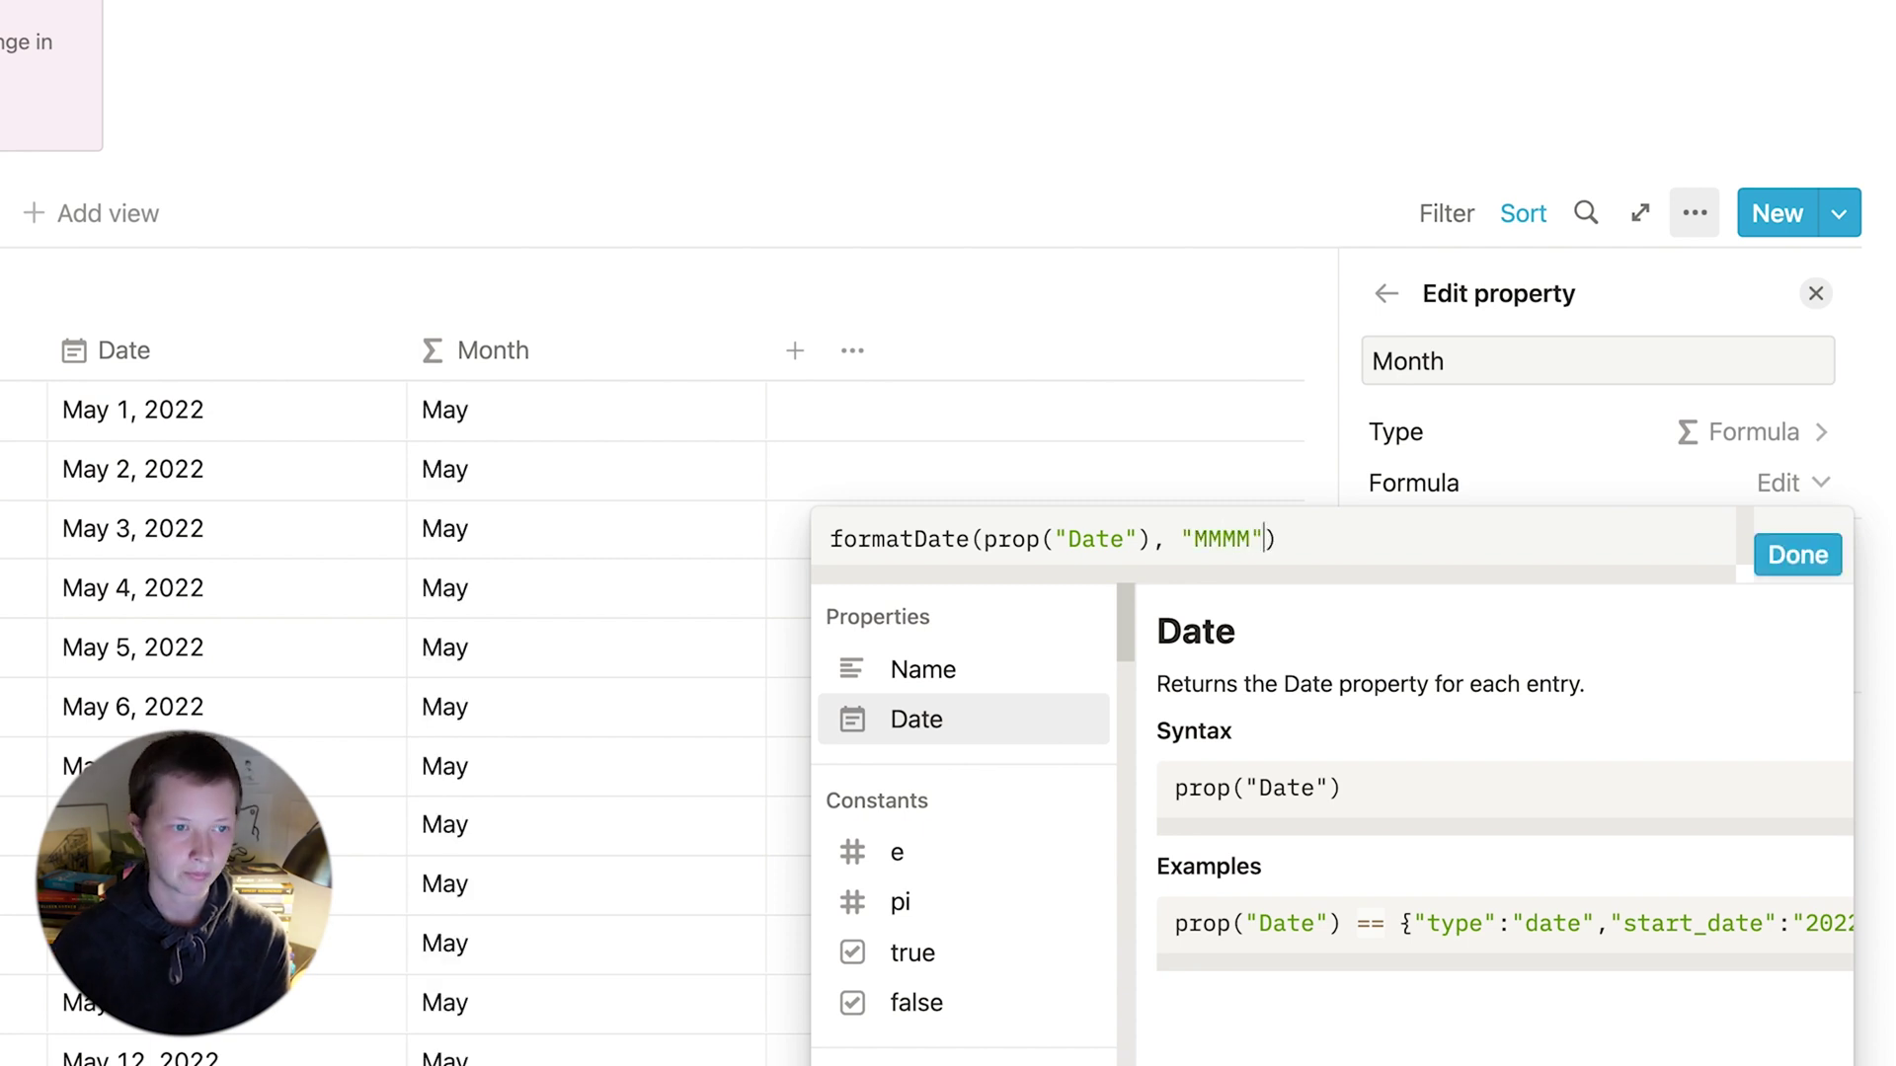
{"action": "left_click", "coordinate": [1797, 555]}
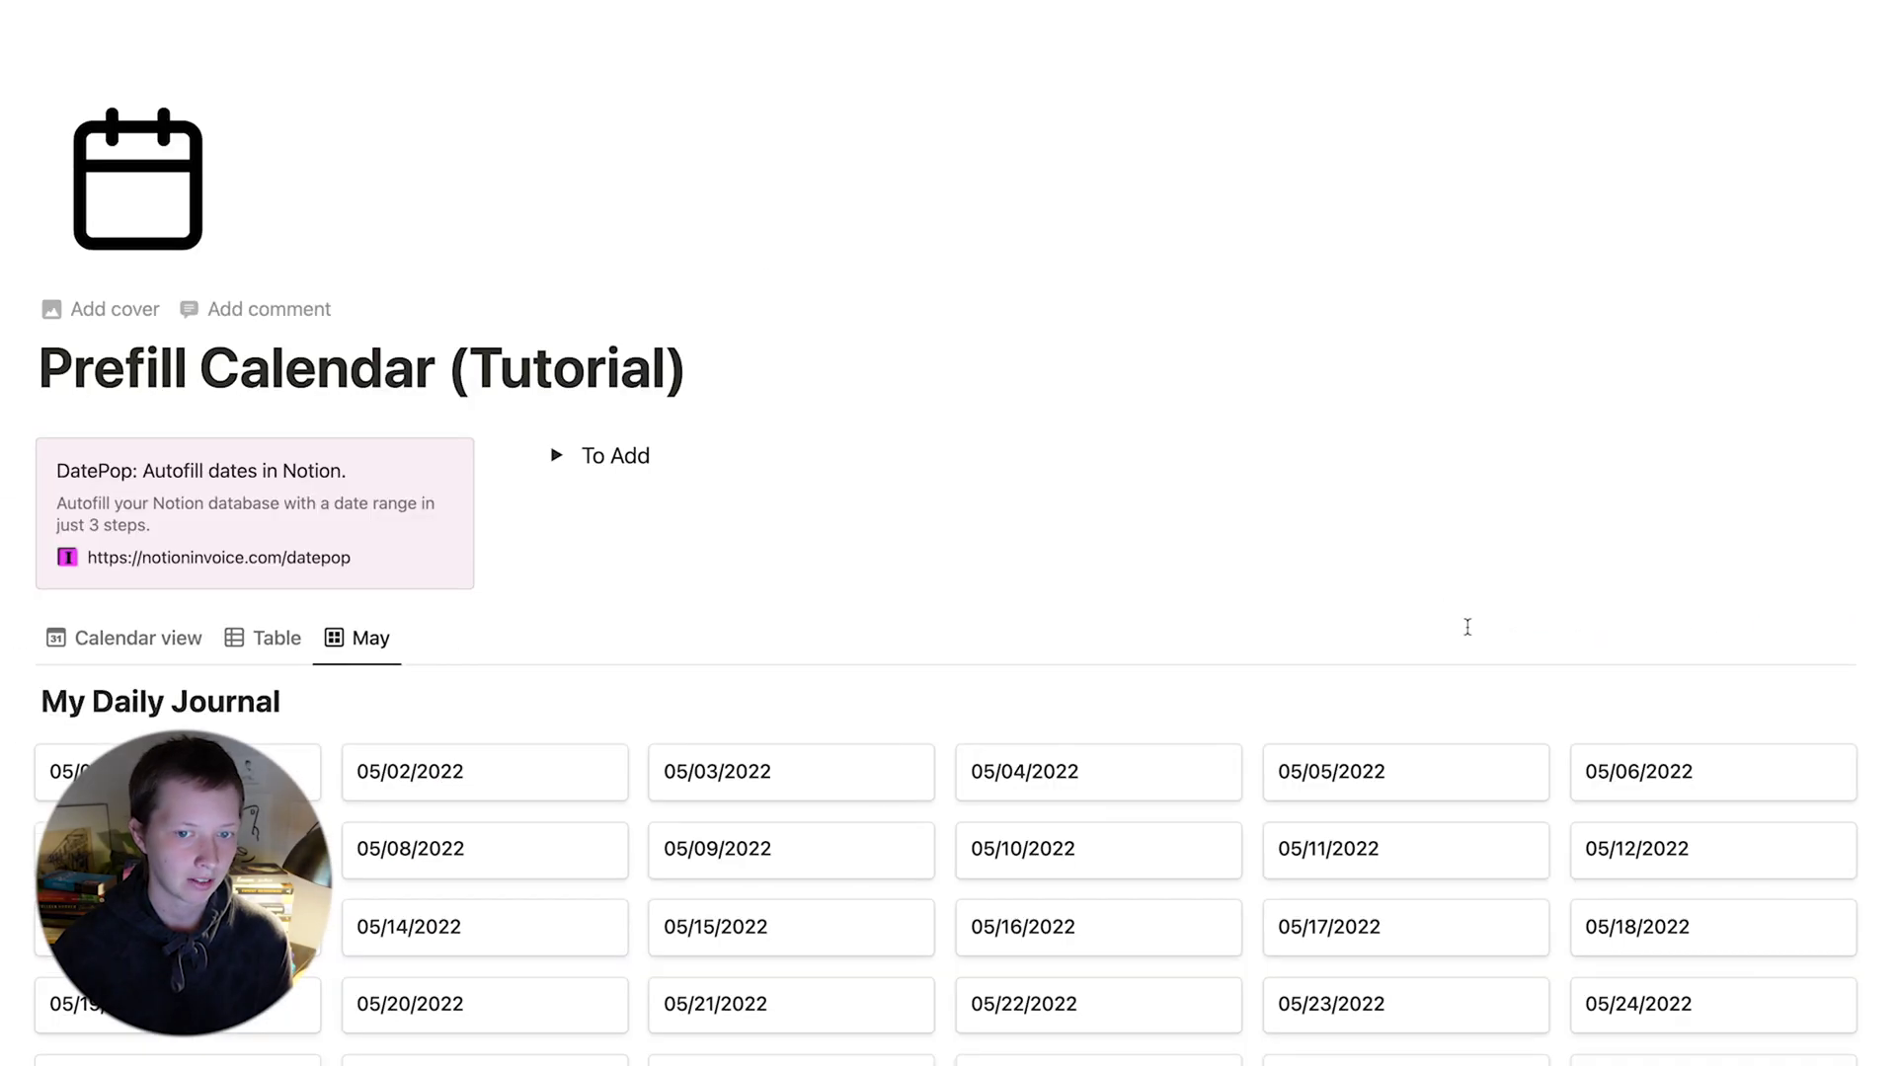
Delete the two date-range filter rules from the May gallery.
{"action": "left_click", "coordinate": [1530, 640]}
{"action": "scroll", "coordinate": [546, 725], "scroll_direction": "down", "scroll_amount": 2}
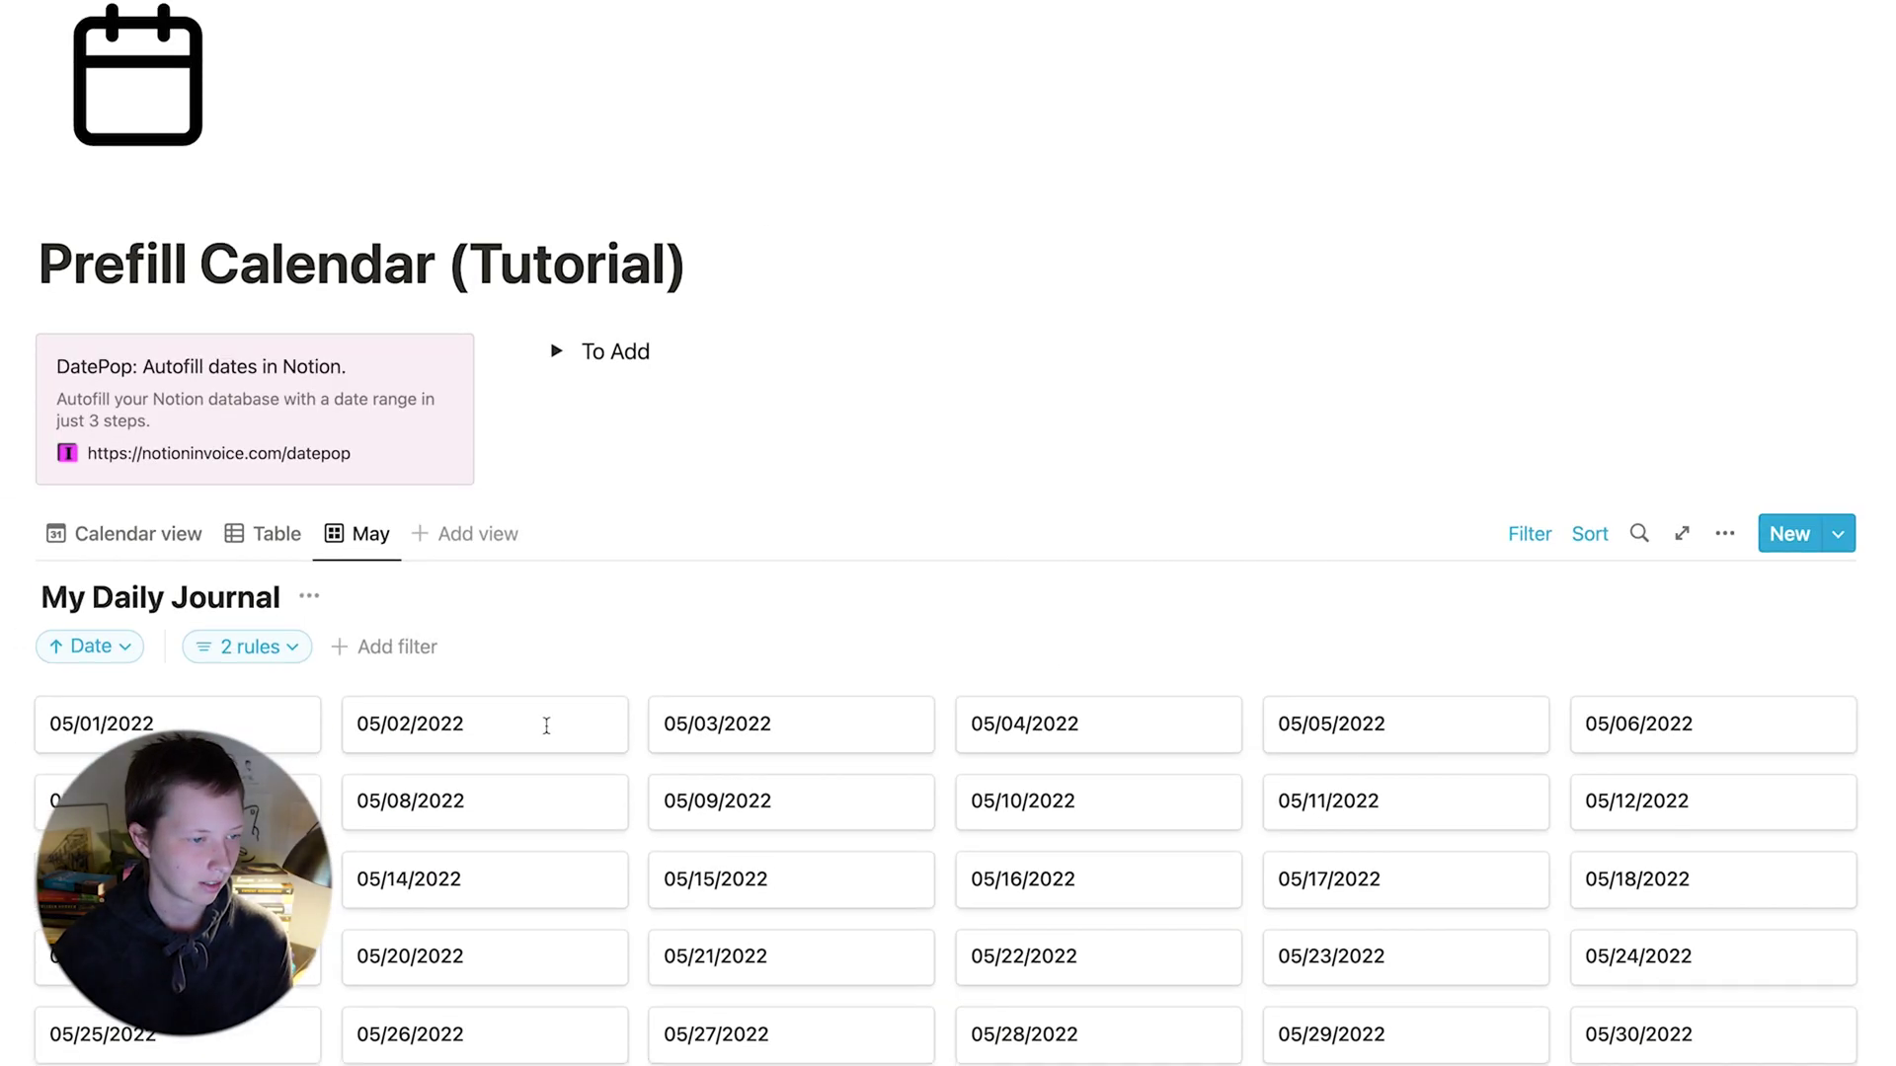
{"action": "scroll", "coordinate": [546, 726], "scroll_direction": "down", "scroll_amount": 3}
{"action": "left_click", "coordinate": [254, 422]}
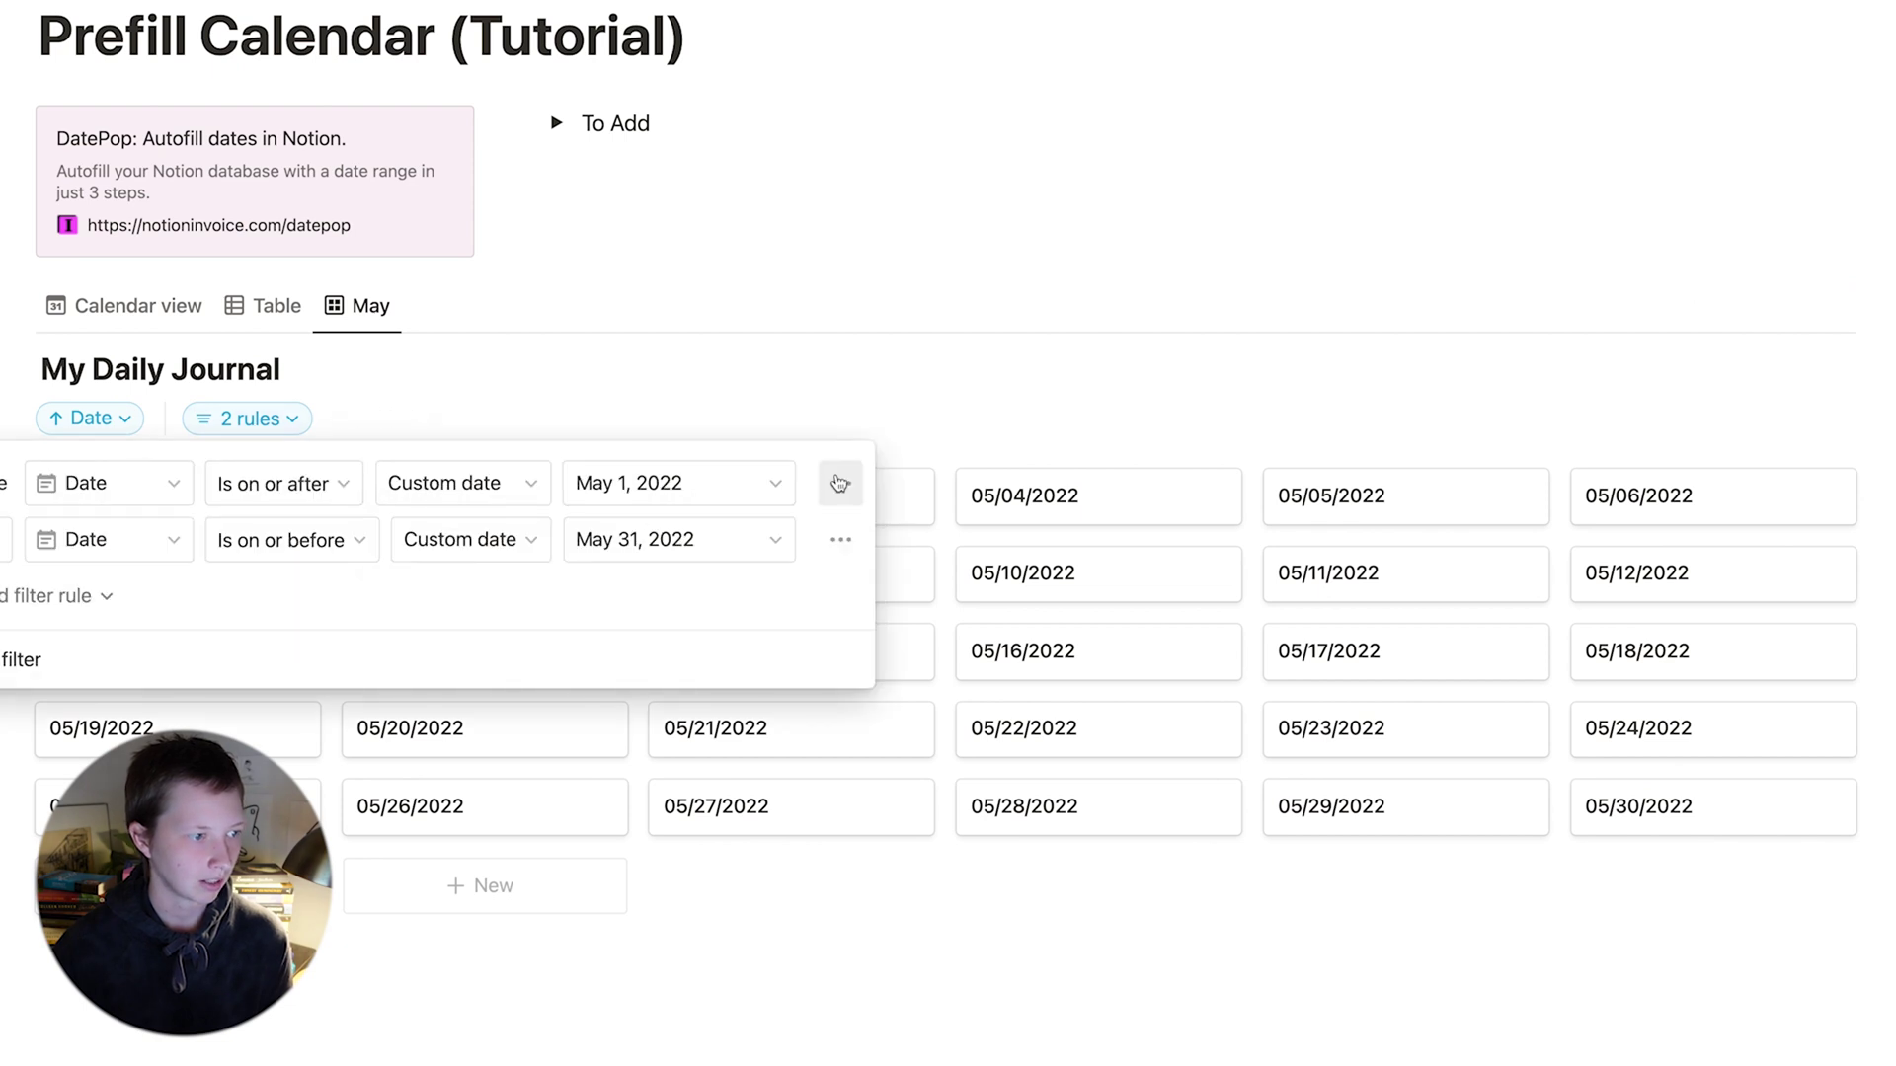
{"action": "left_click", "coordinate": [32, 659]}
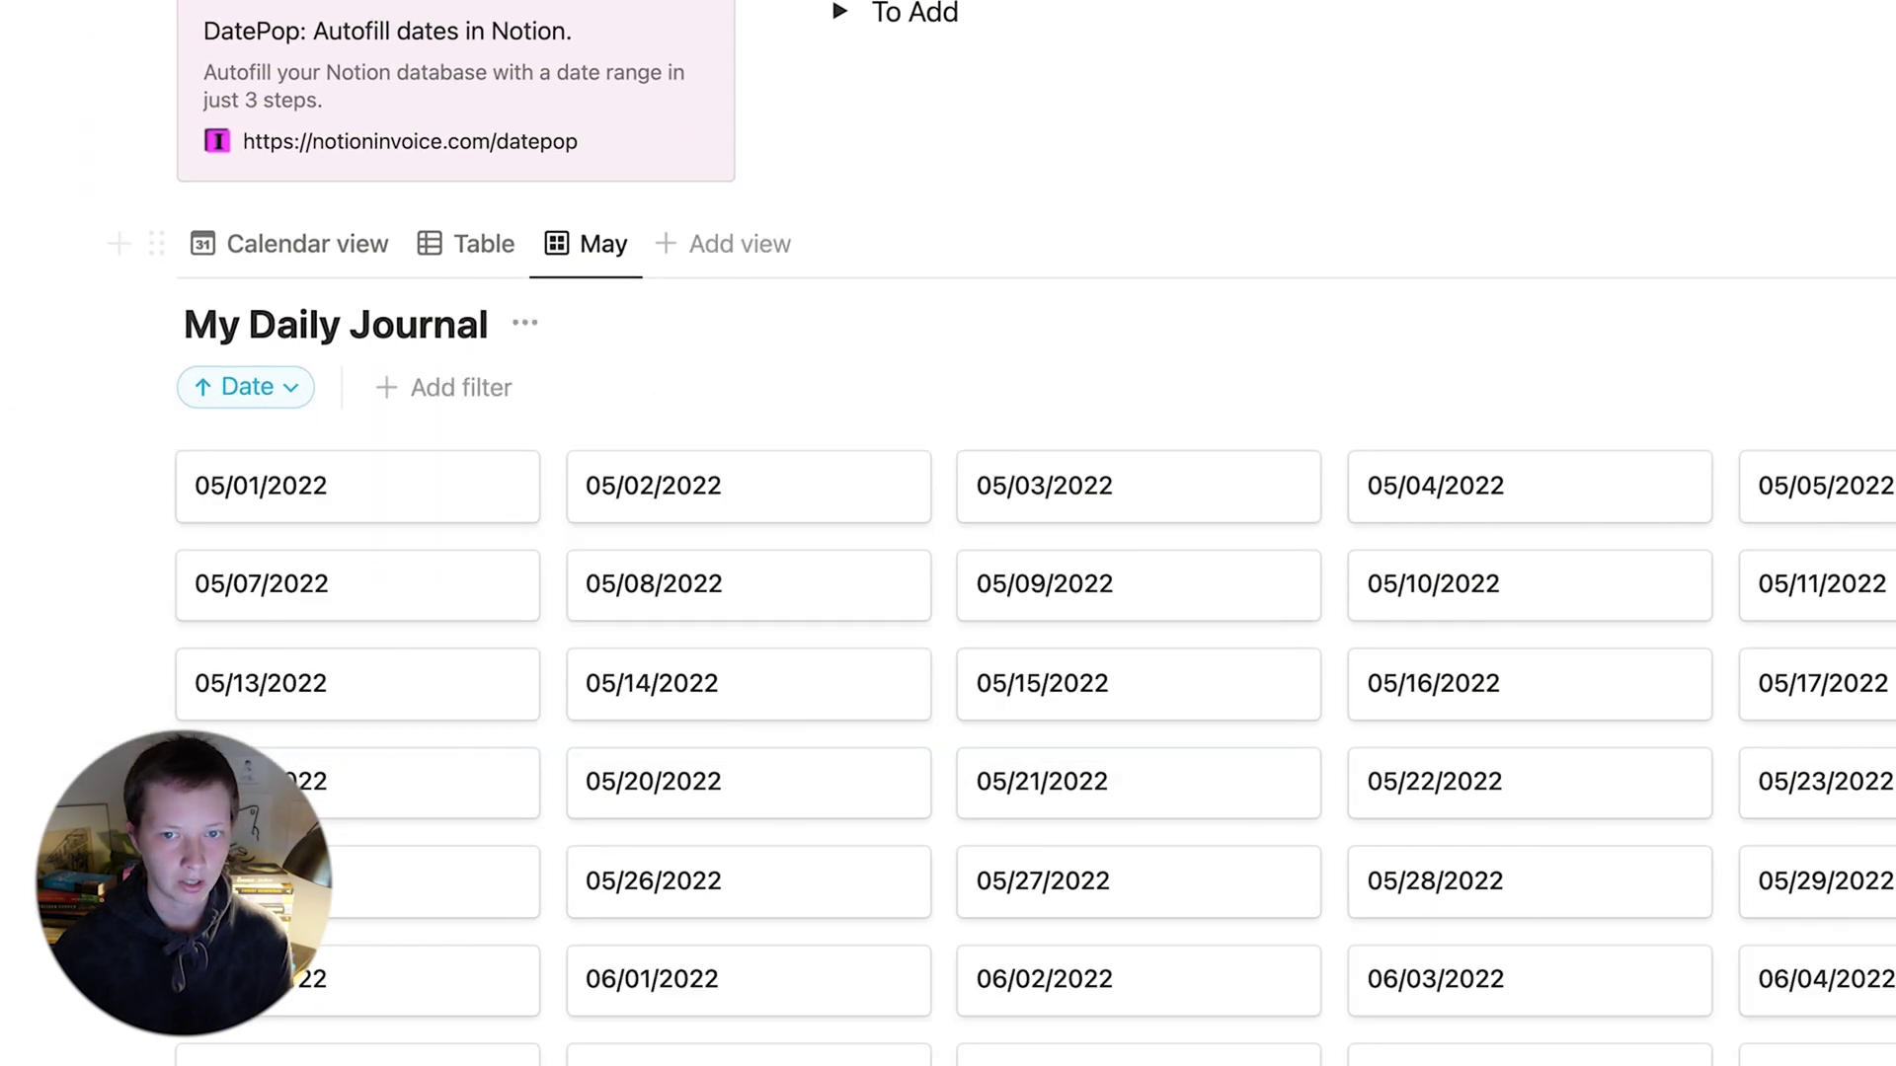
Filter the May gallery to entries where Month contains May.
{"action": "left_click", "coordinate": [1424, 246]}
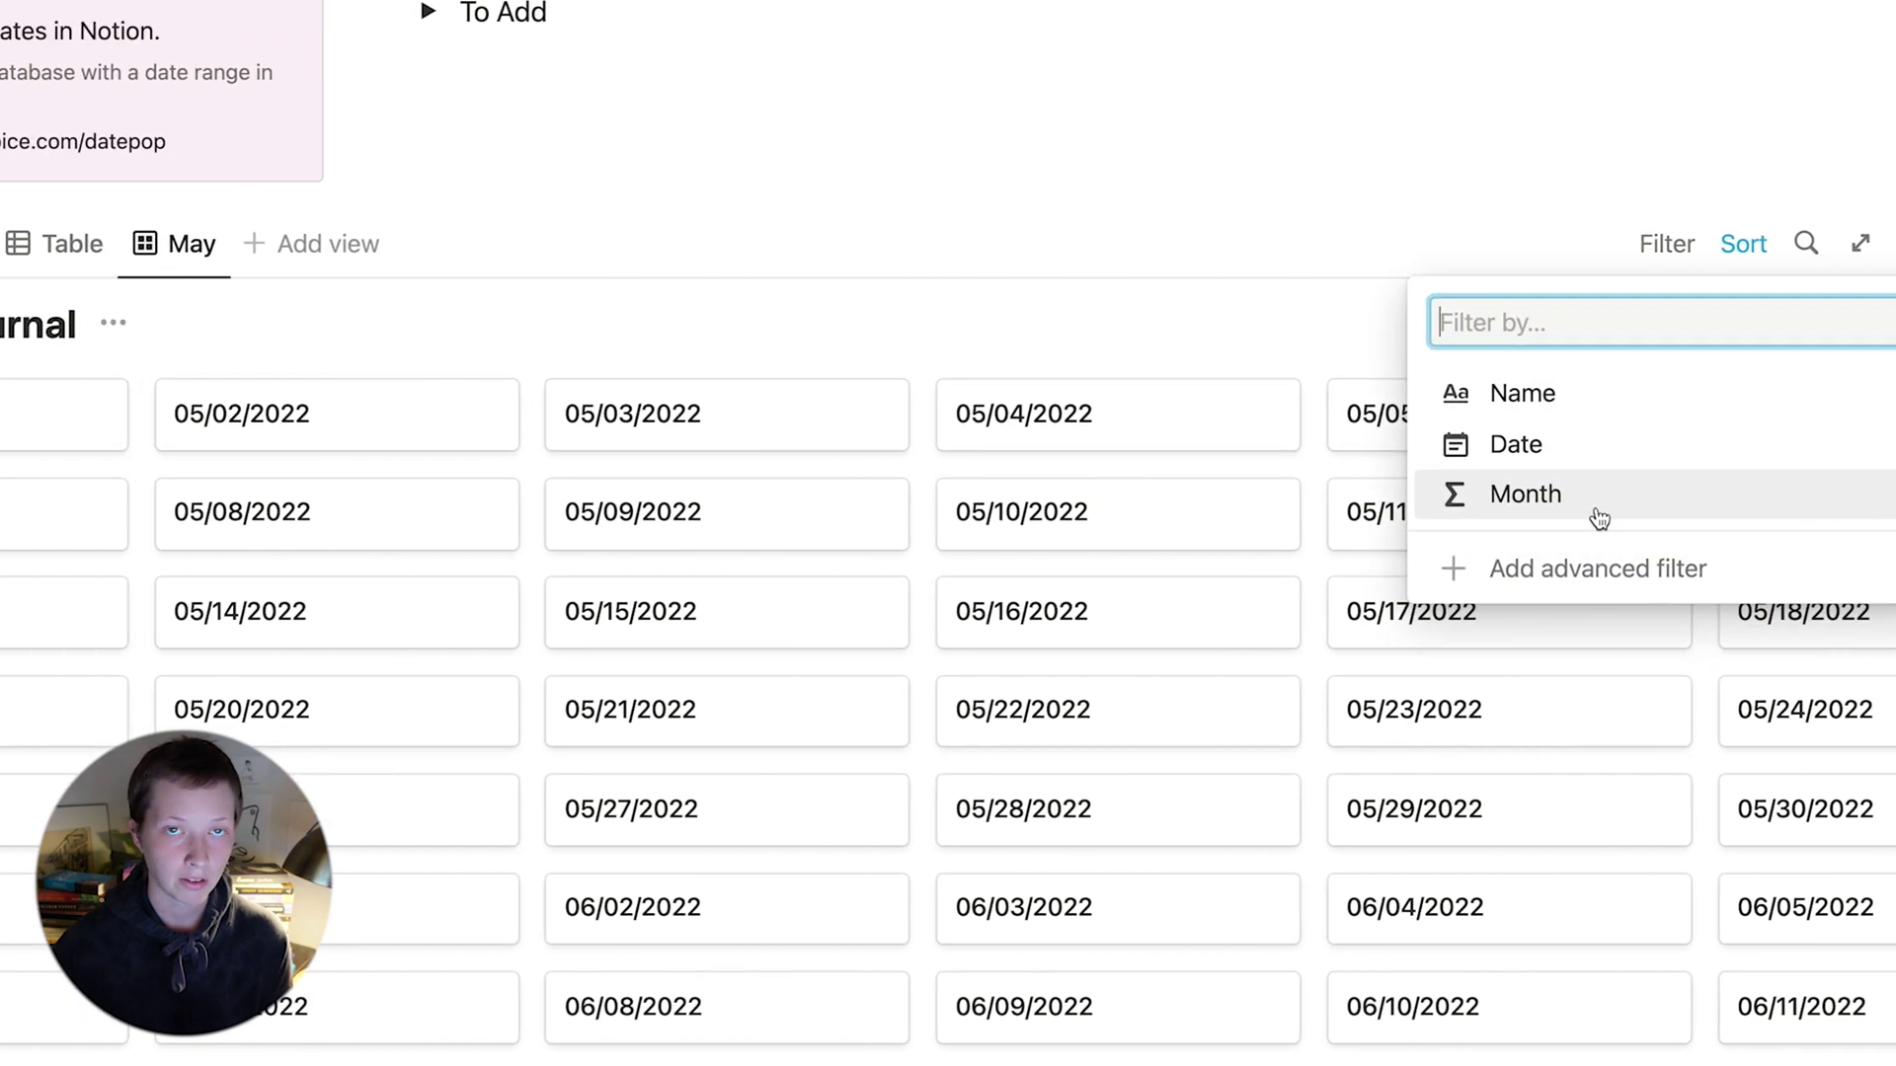
{"action": "left_click", "coordinate": [1541, 494]}
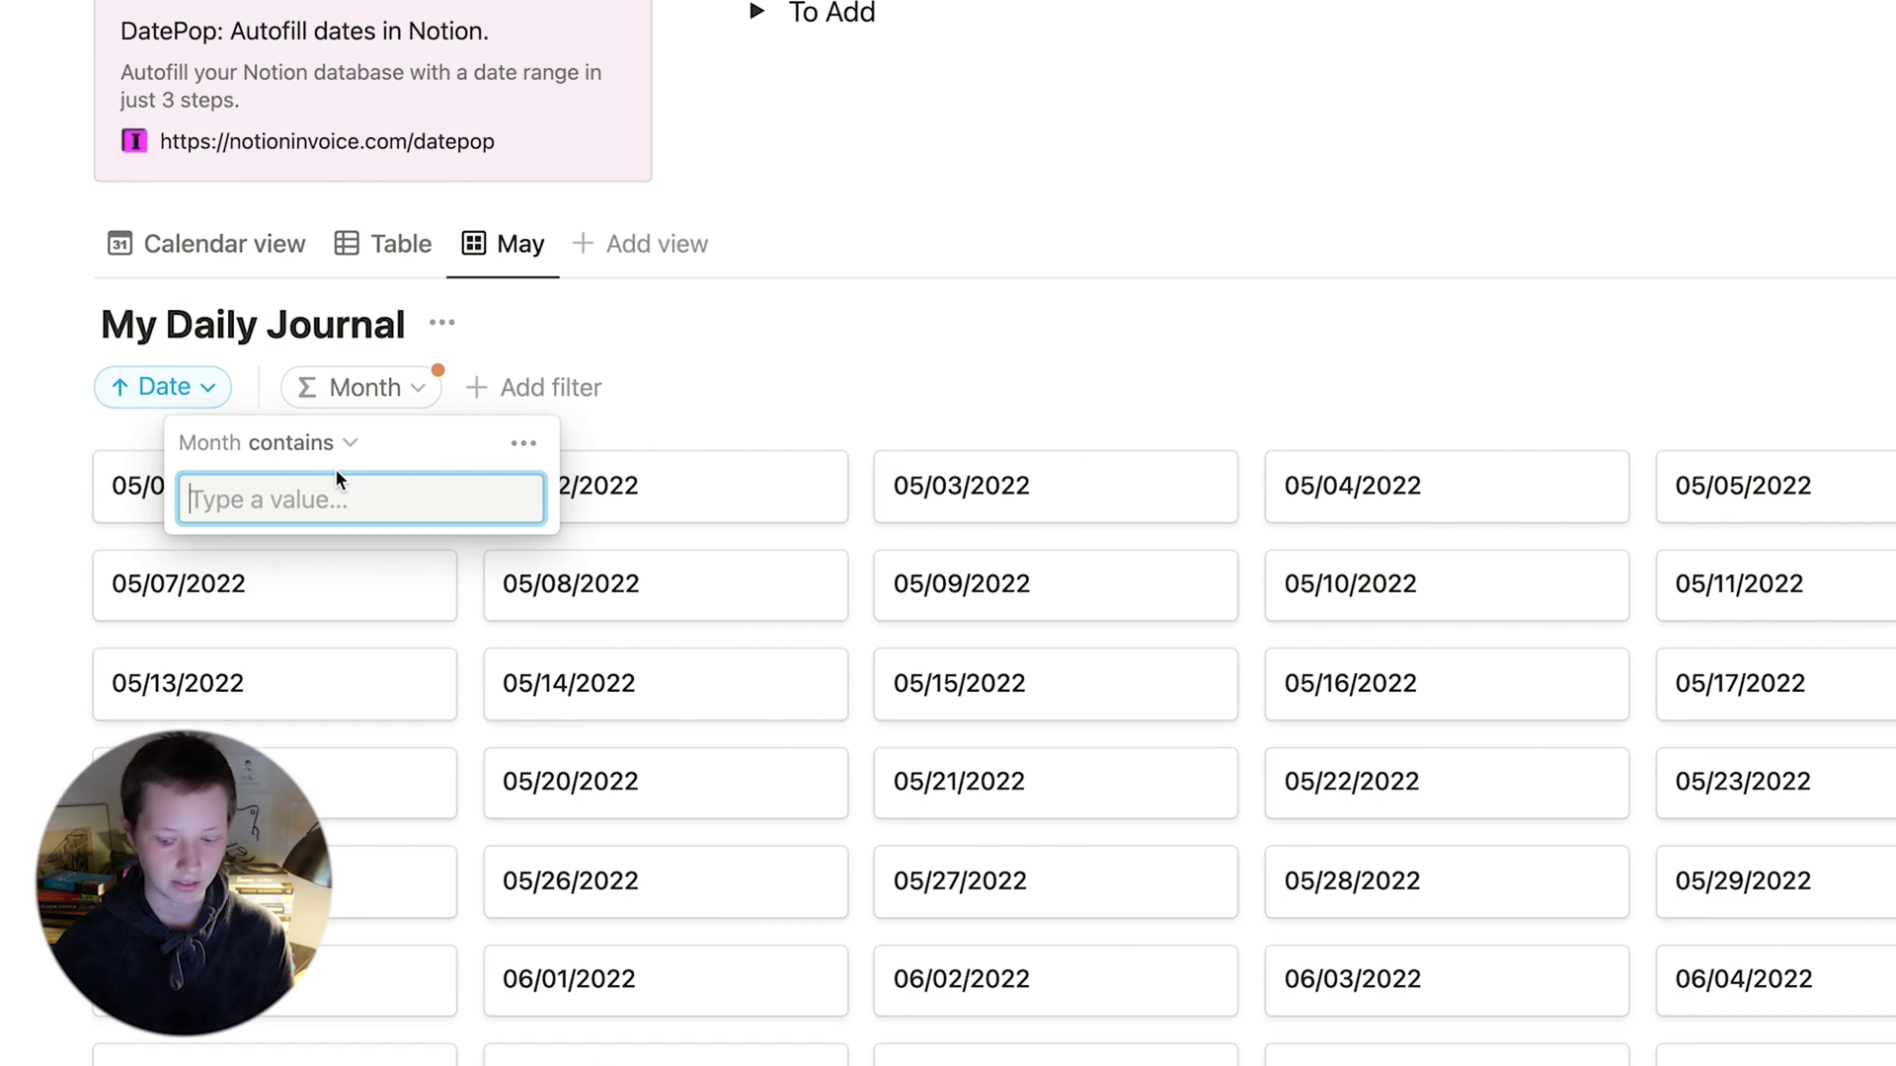
{"action": "type", "text": "May"}
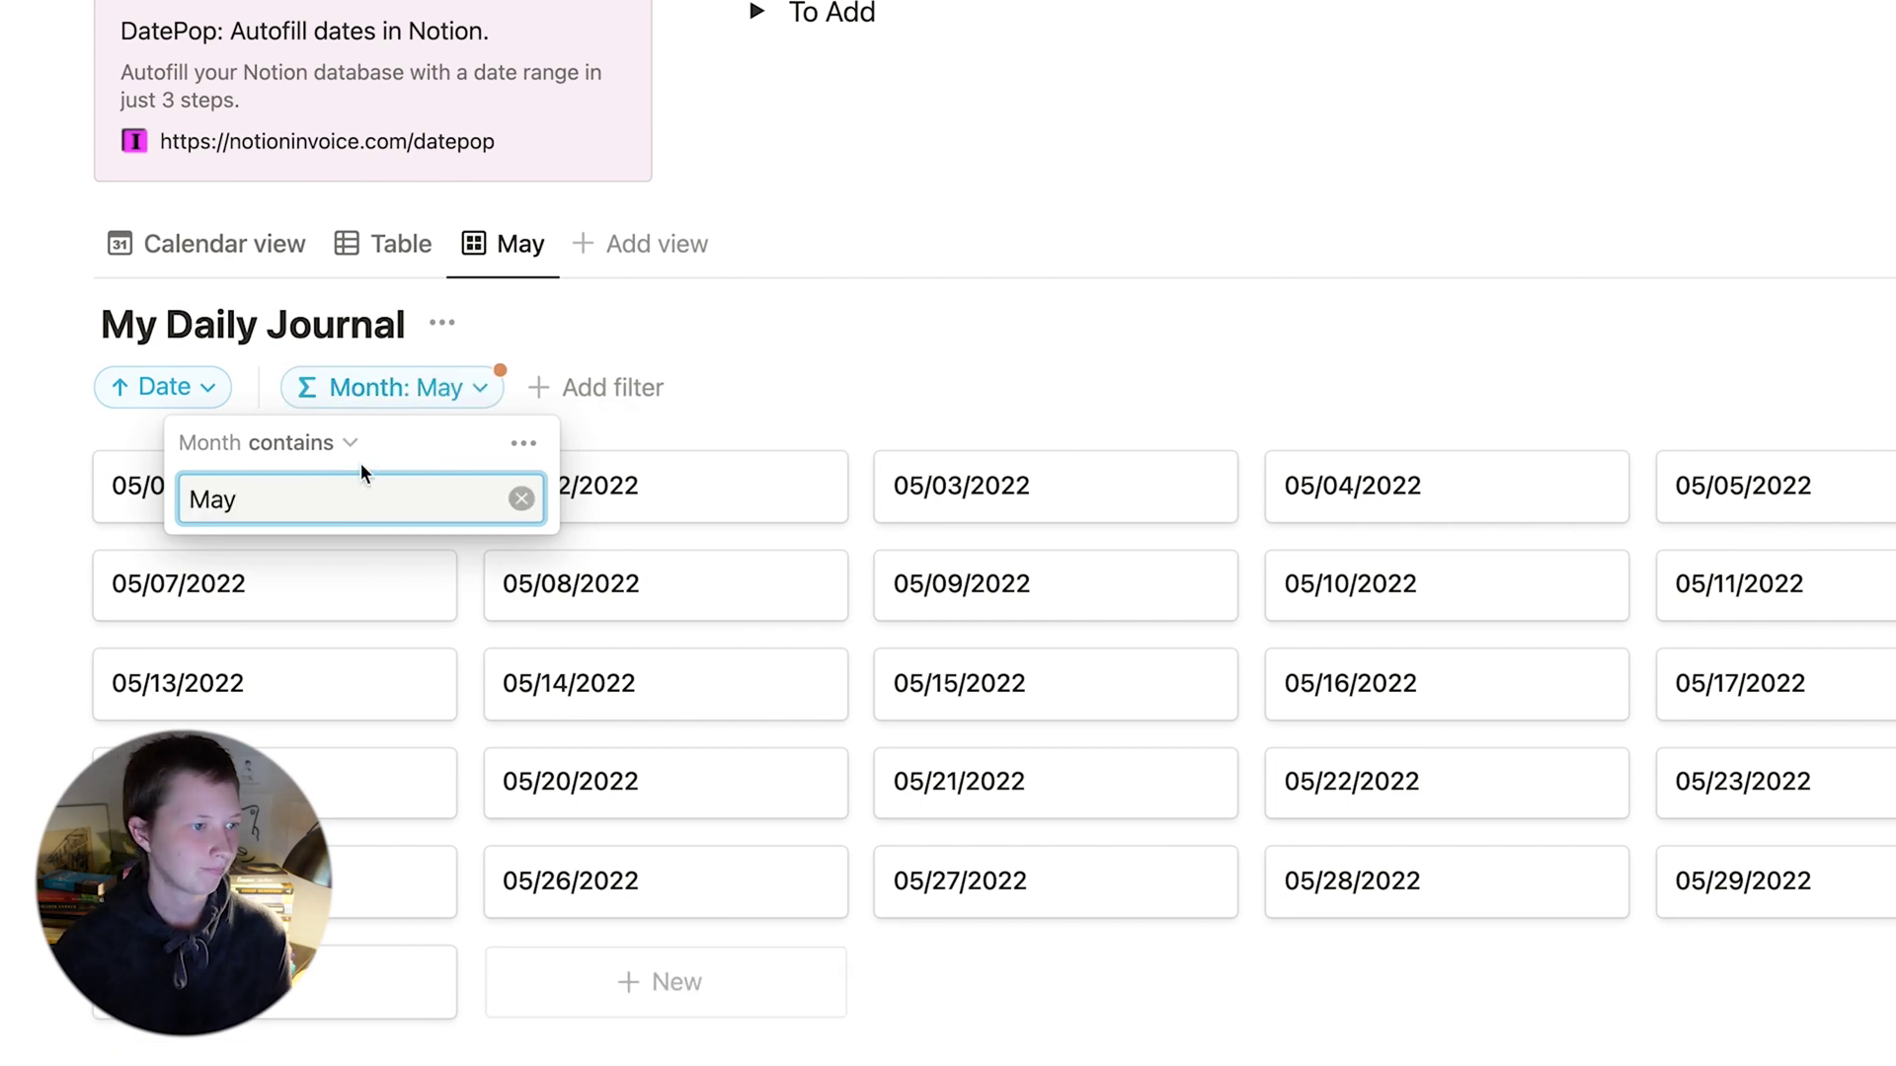
{"action": "left_click", "coordinate": [1116, 283]}
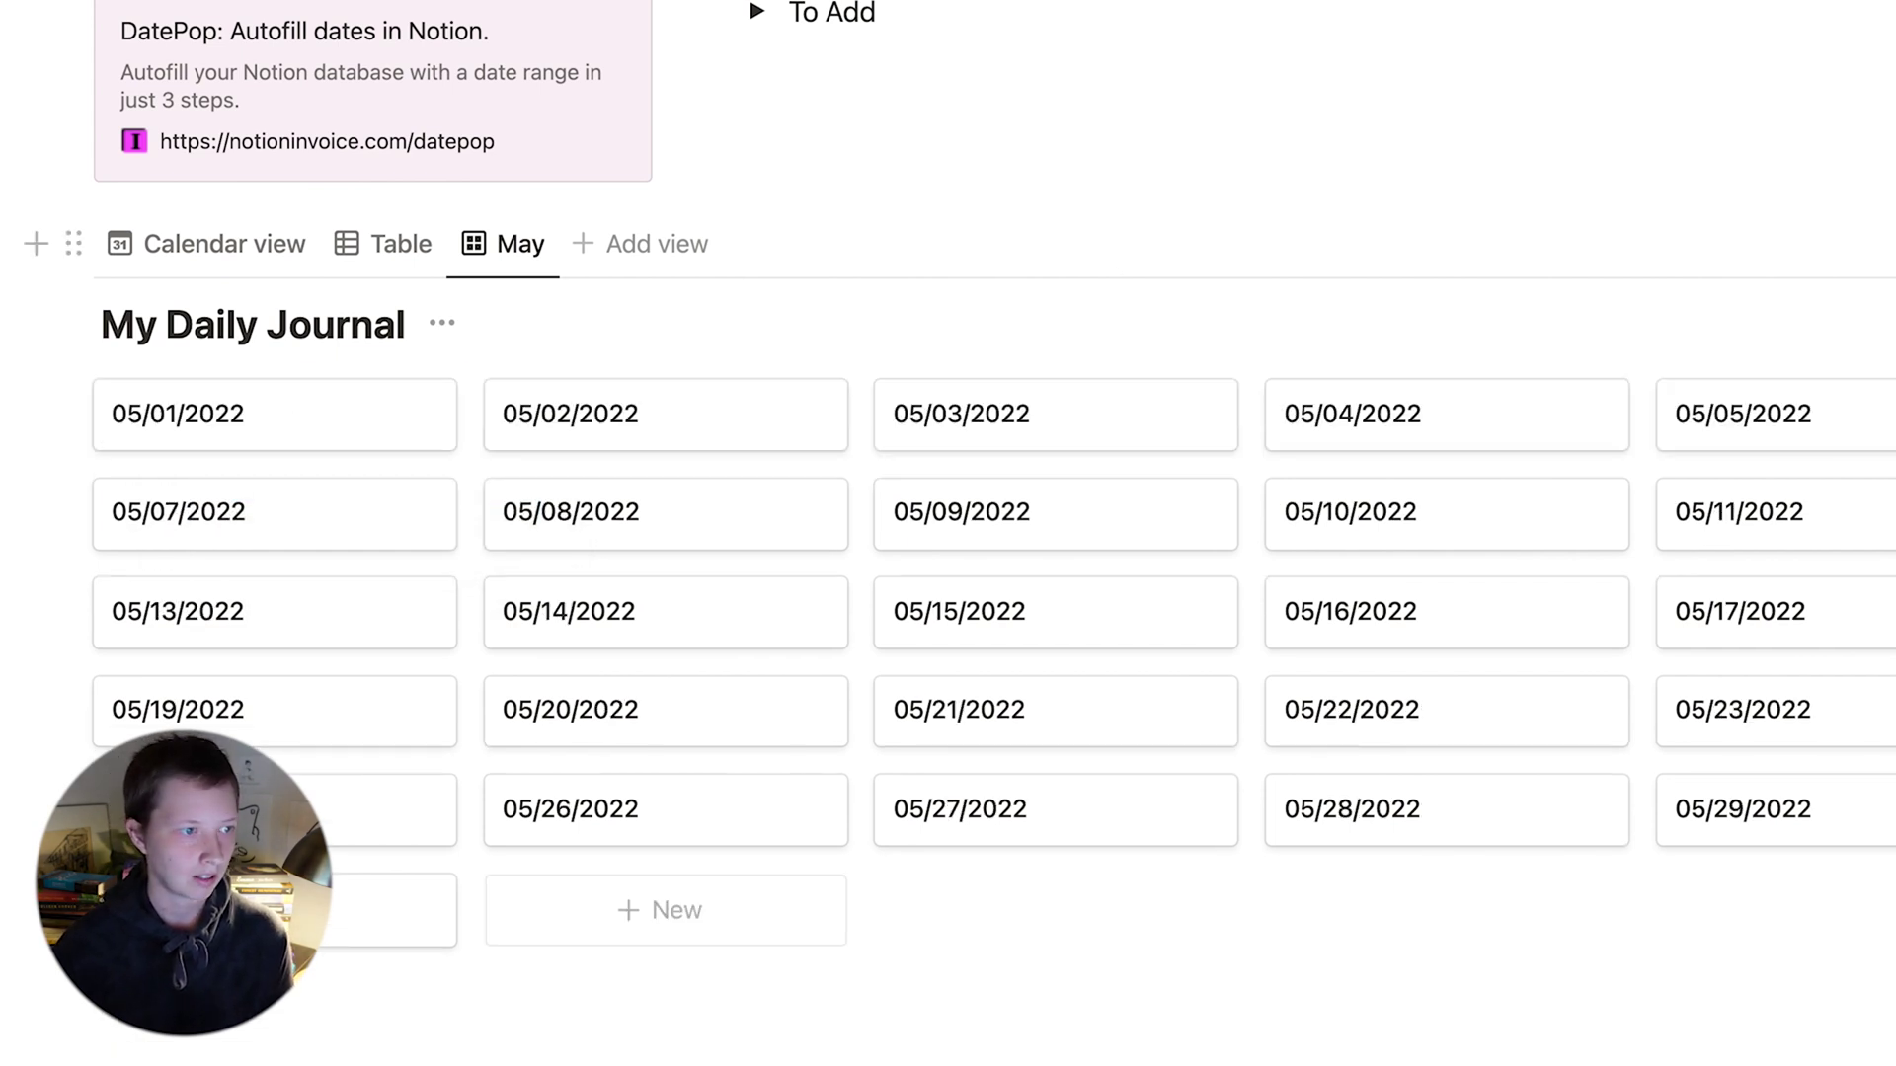
Duplicate the May view as June, filter it to Month contains June, and save for everyone.
{"action": "left_click", "coordinate": [525, 252]}
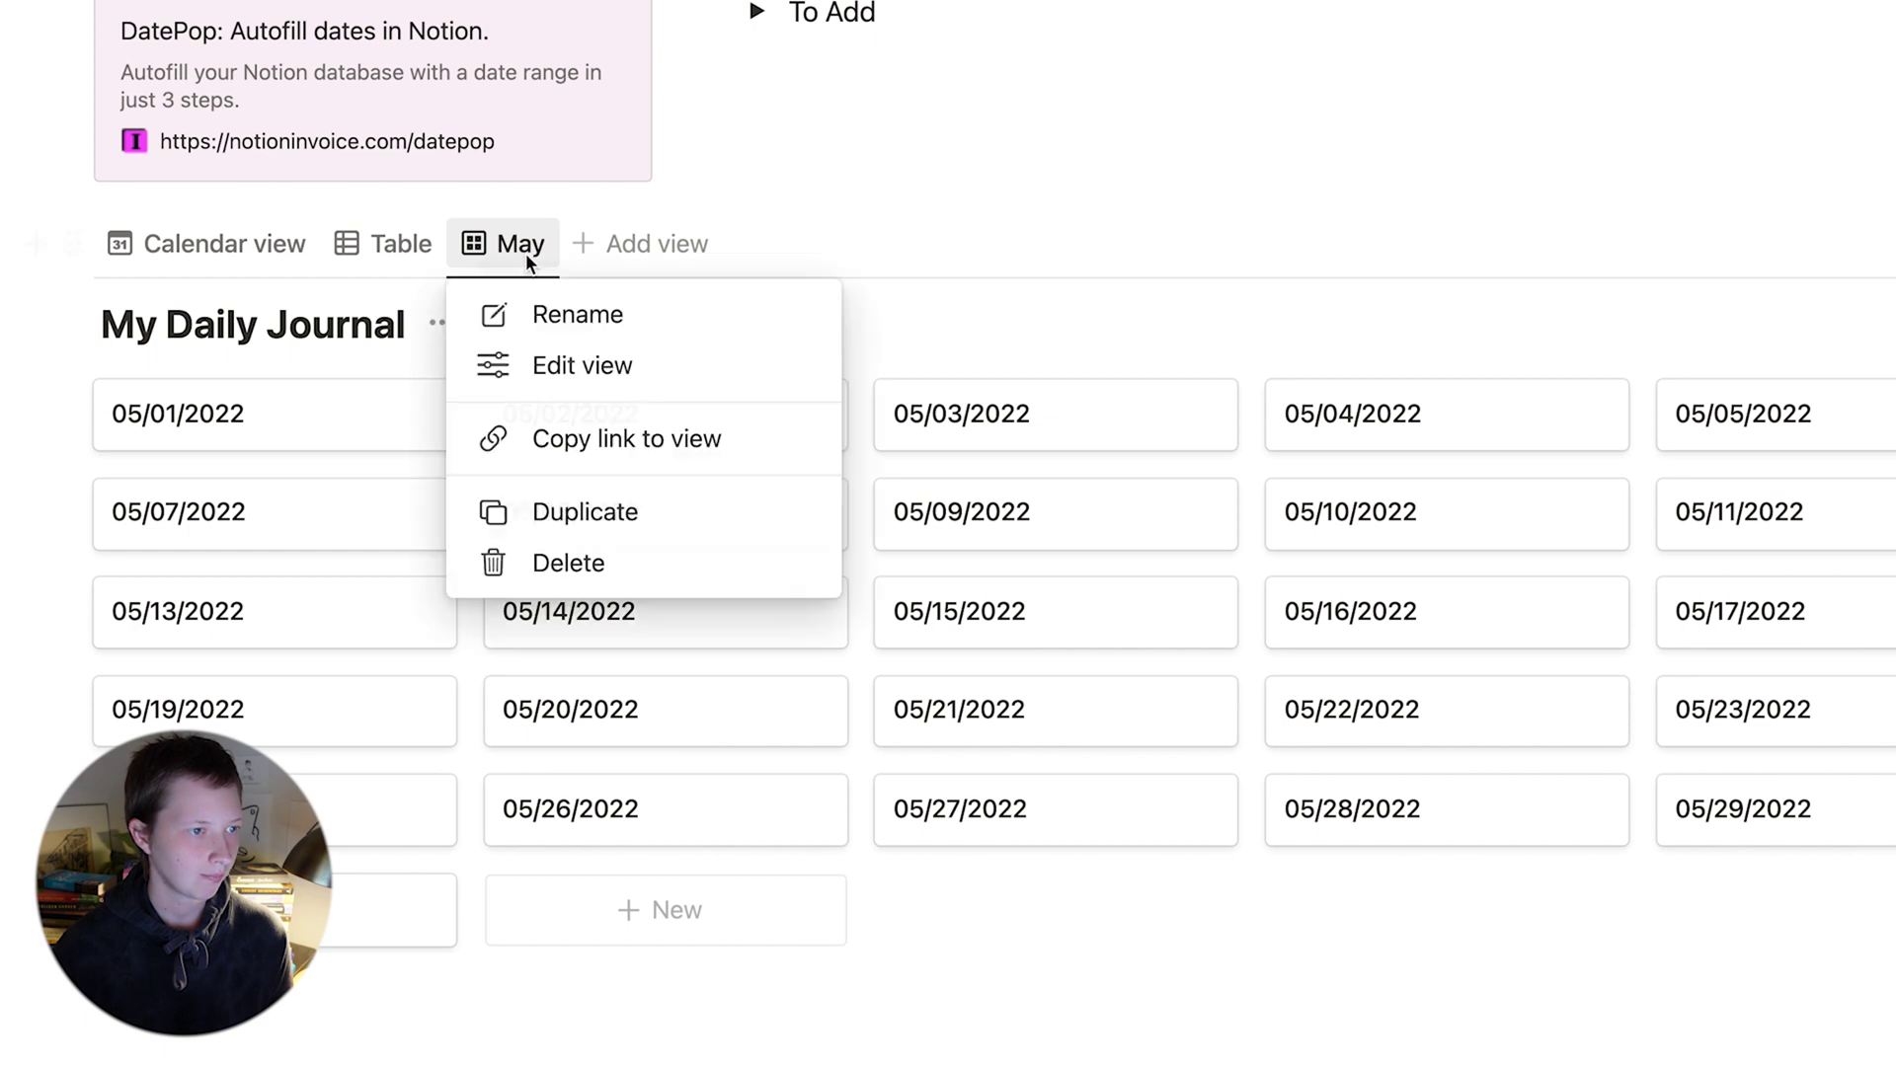
{"action": "left_click", "coordinate": [584, 512]}
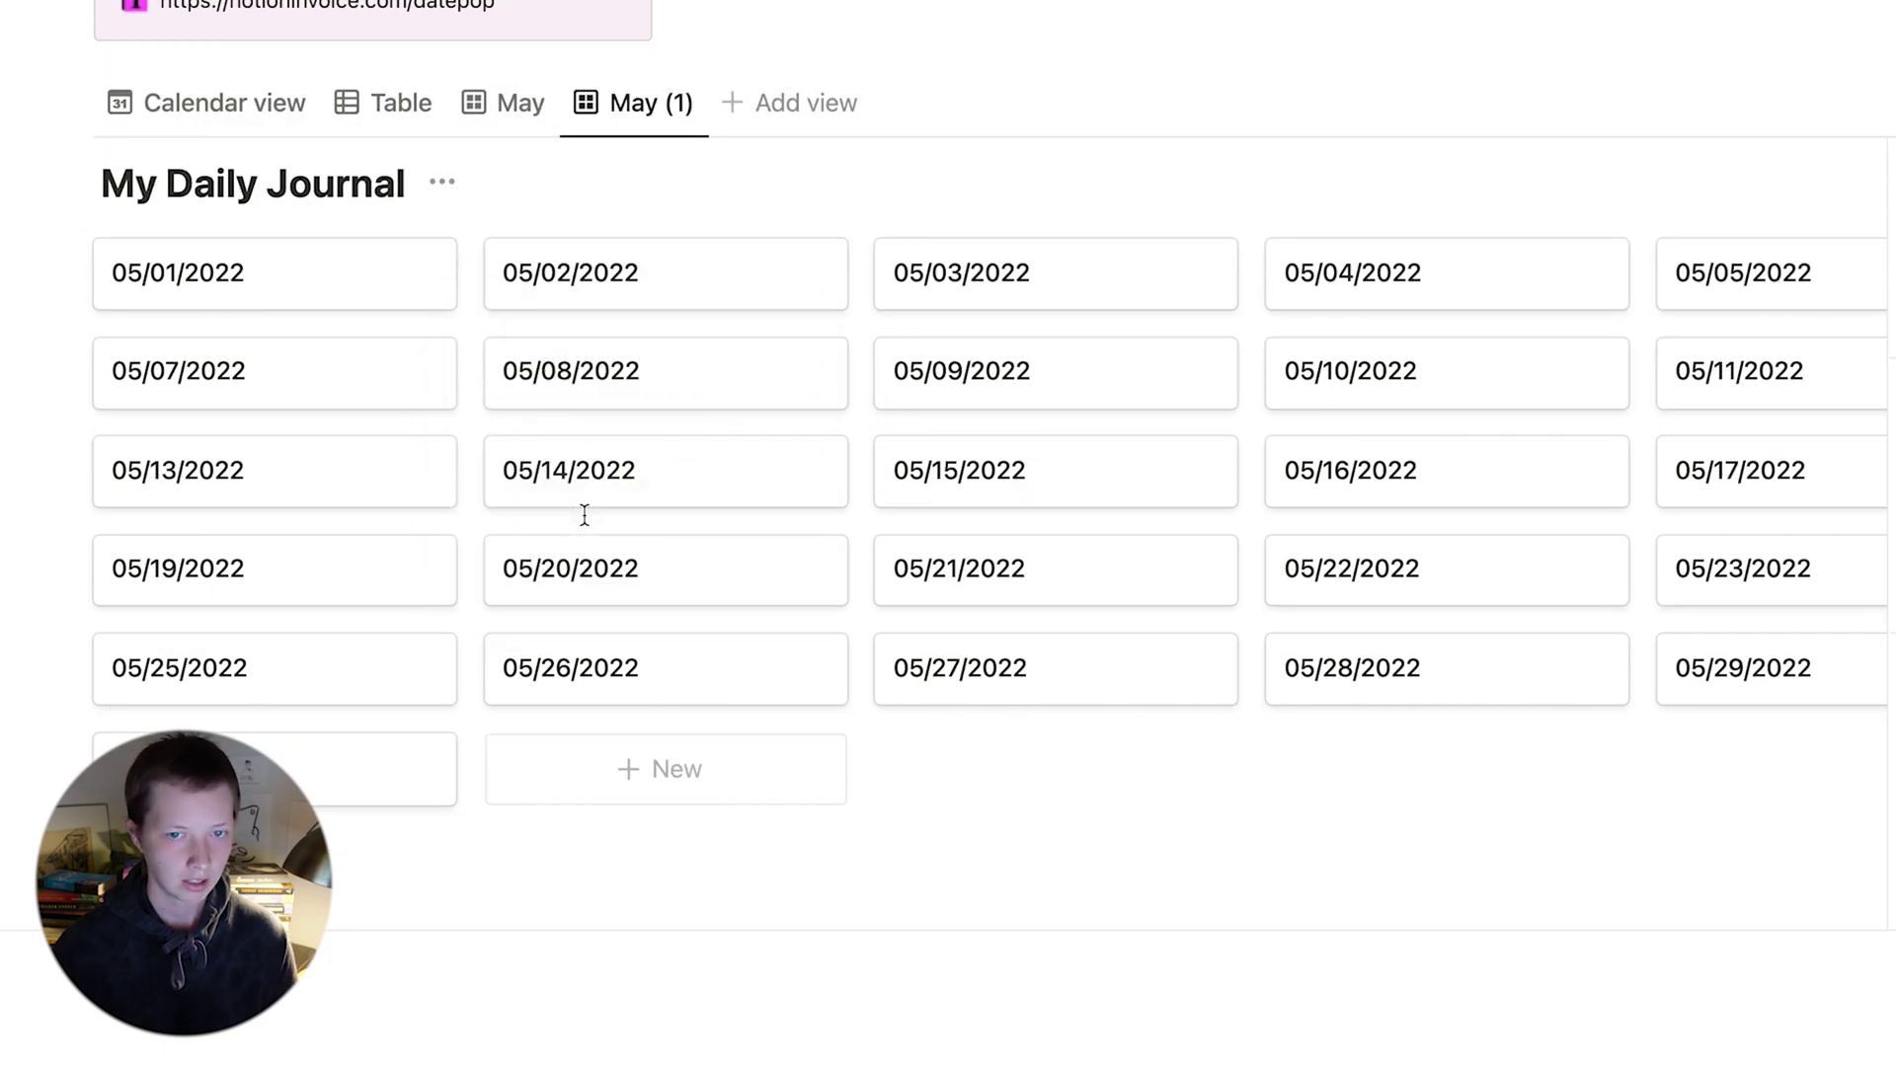
{"action": "type", "text": "June"}
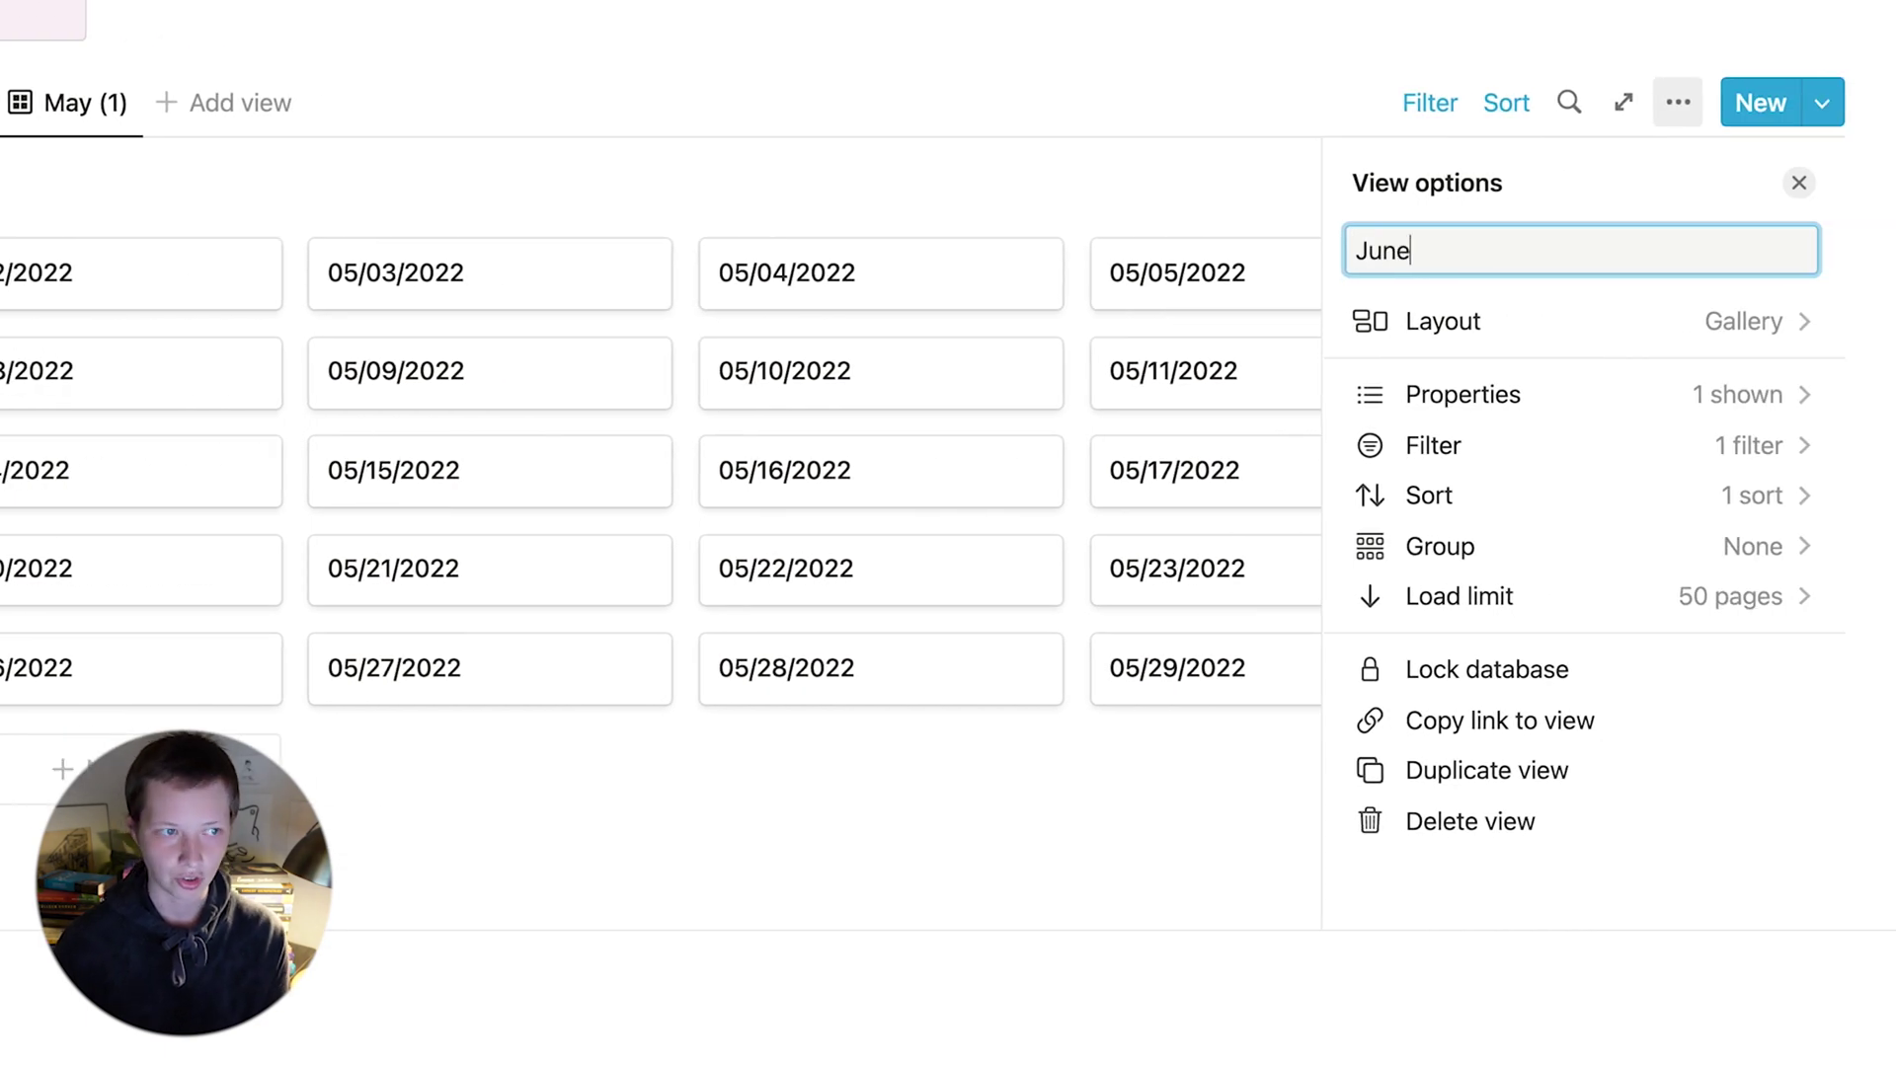
{"action": "left_click", "coordinate": [1508, 456]}
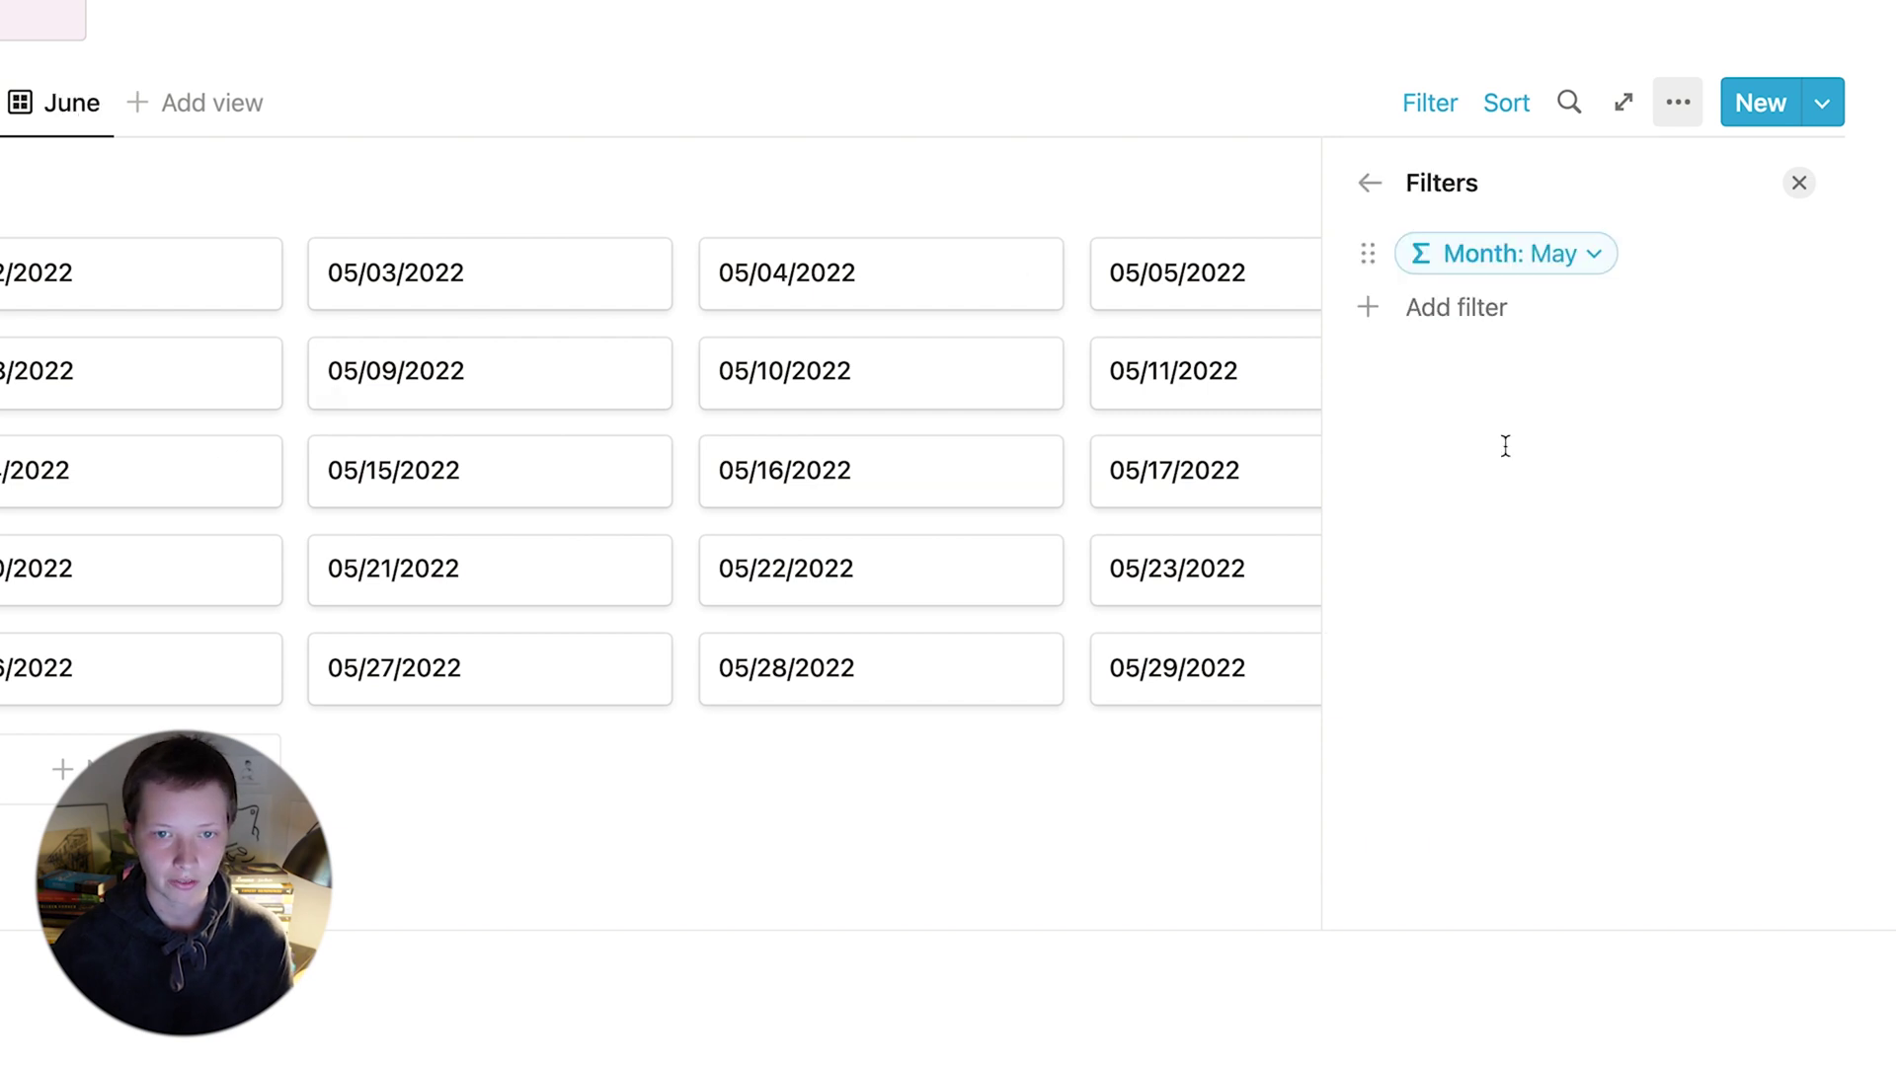
{"action": "left_click", "coordinate": [1498, 259]}
{"action": "key", "text": "BackSpace"}
{"action": "key", "text": "BackSpace"}
{"action": "key", "text": "BackSpace"}
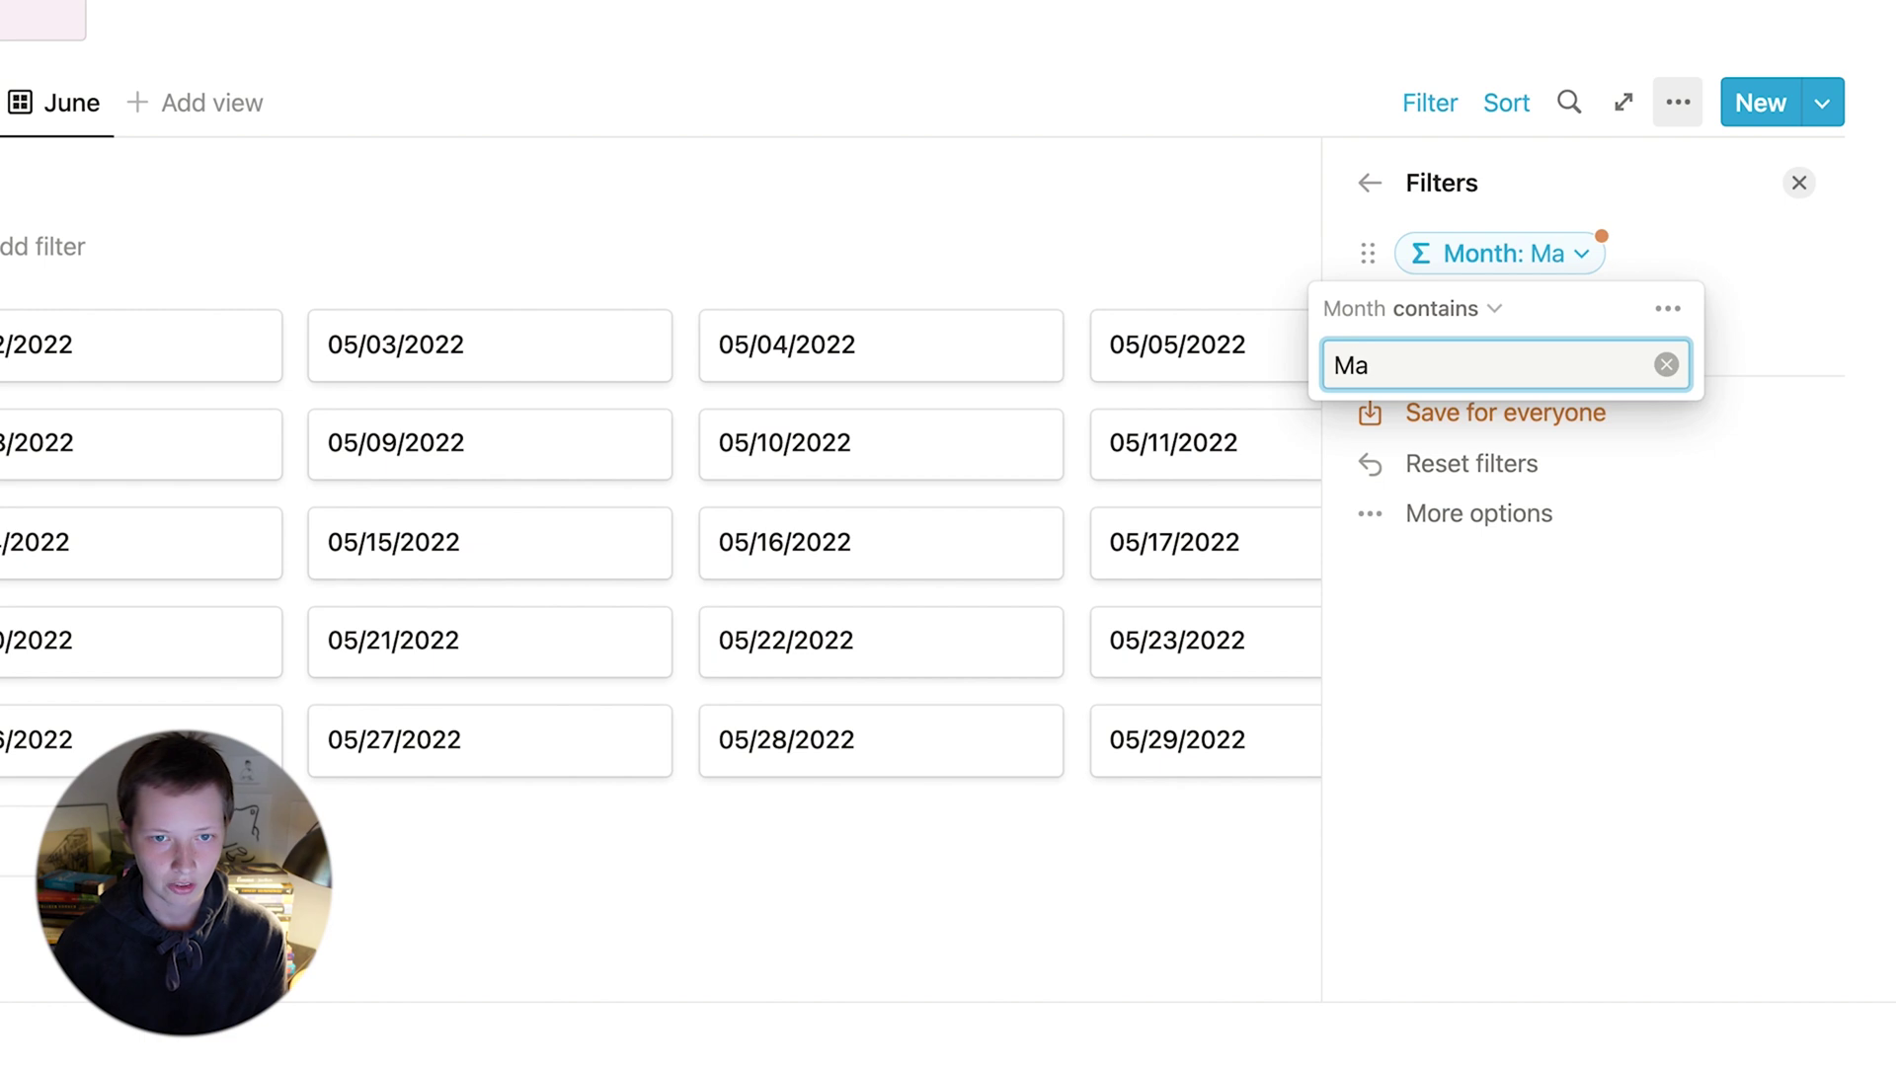
{"action": "type", "text": "June"}
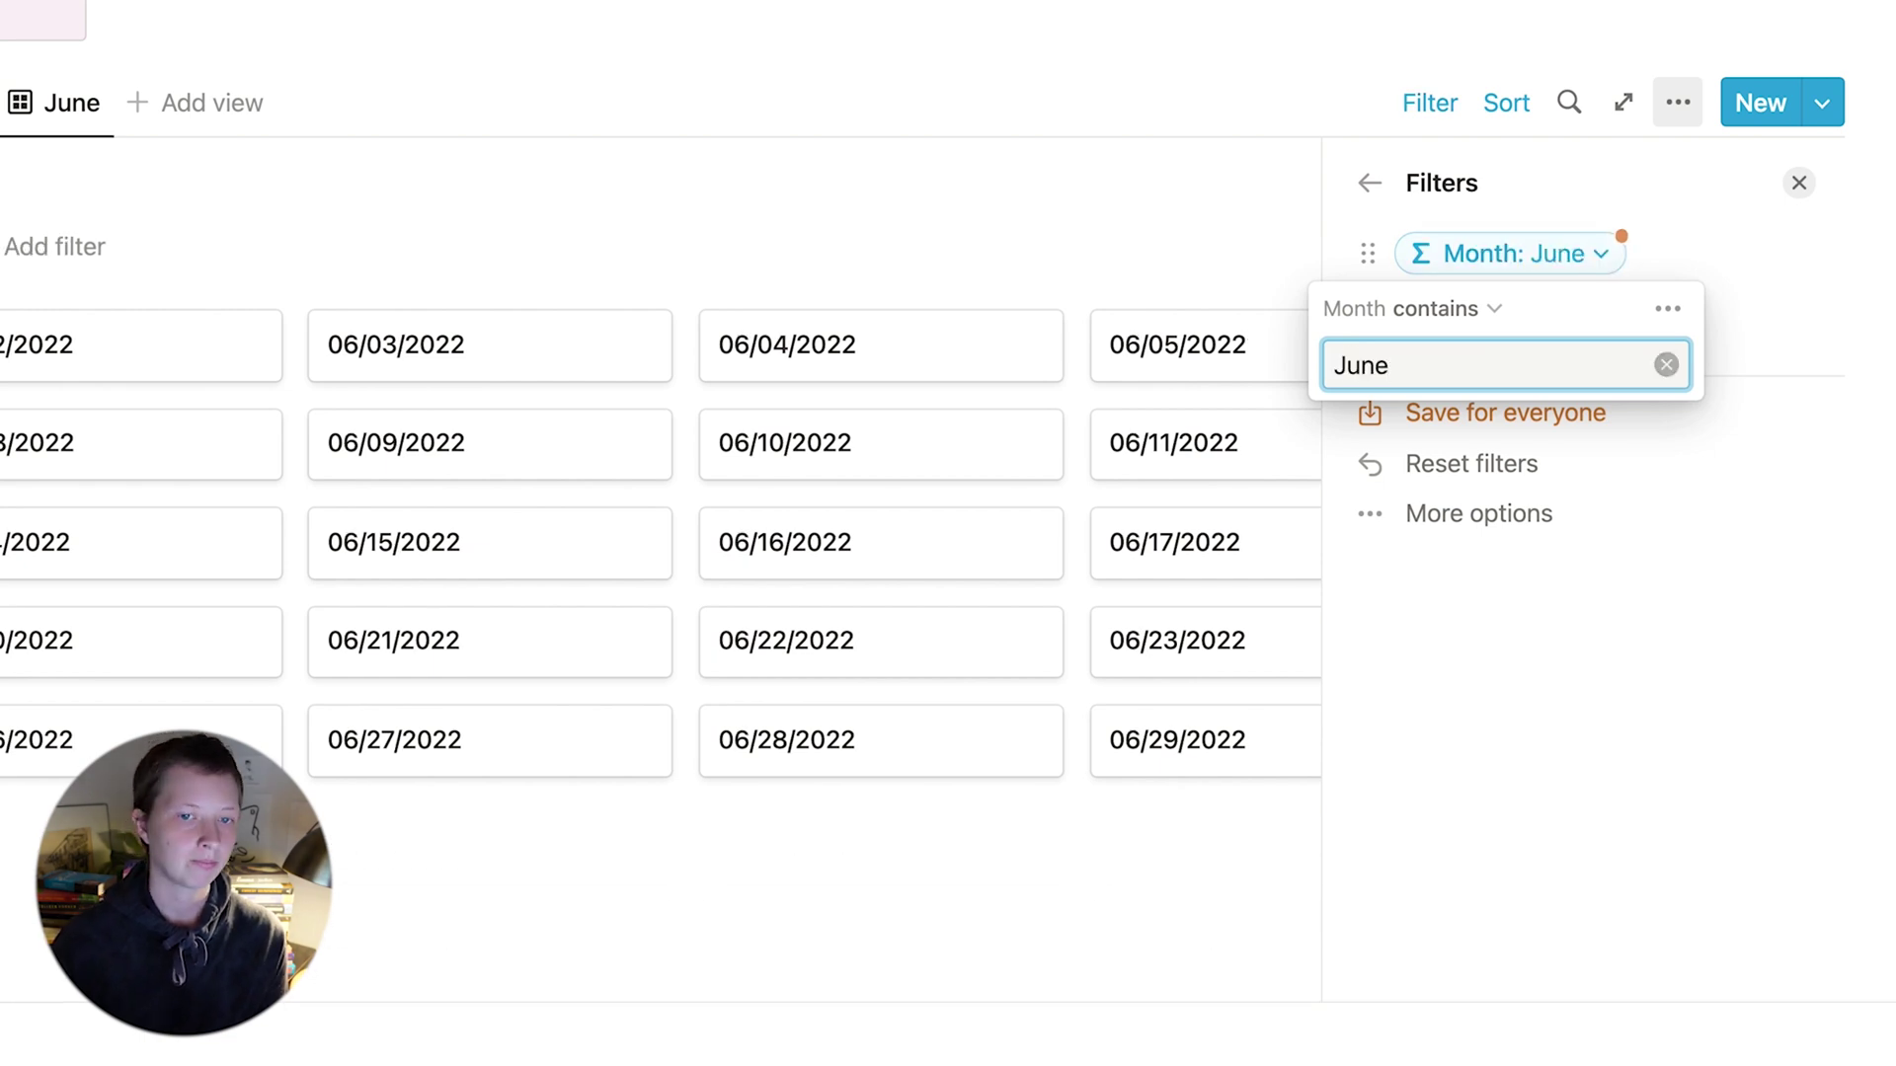
{"action": "left_click", "coordinate": [1783, 723]}
{"action": "left_click", "coordinate": [1382, 423]}
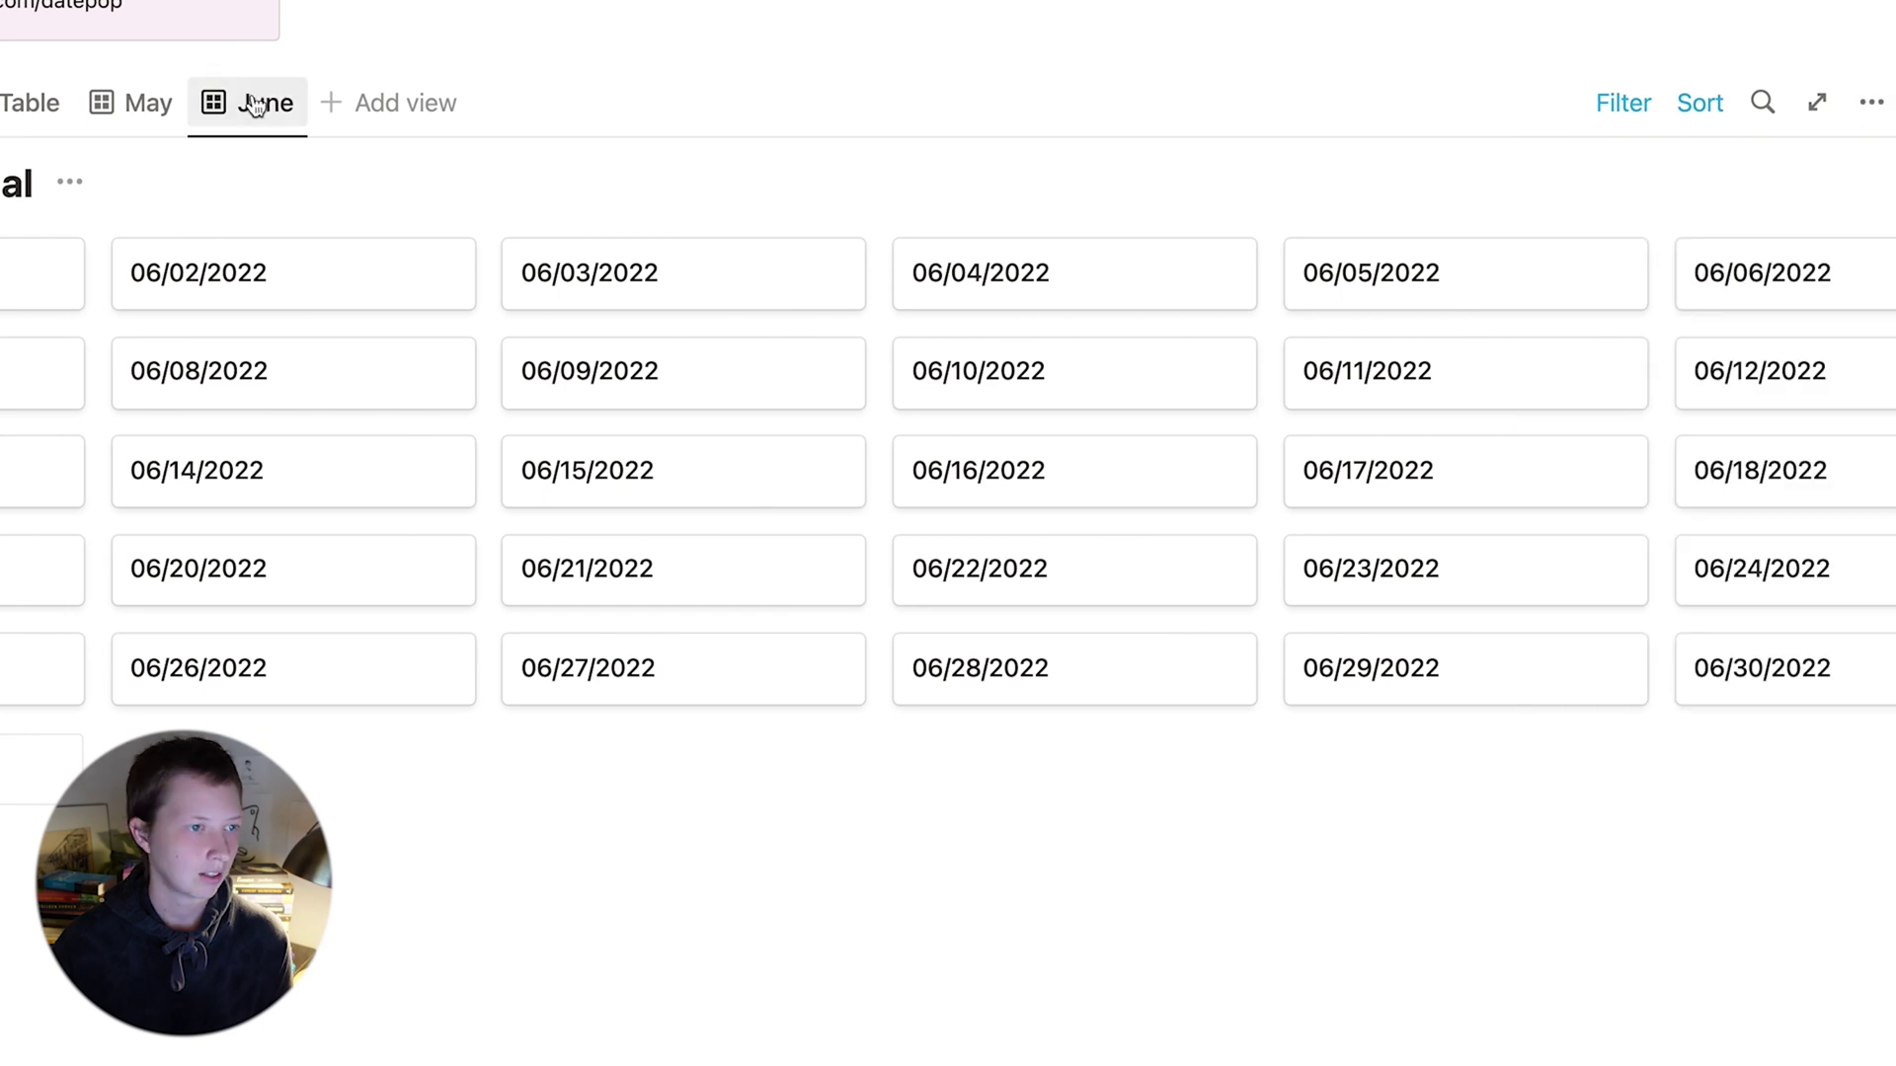
Duplicate the June view as July with its Month filter set to July.
{"action": "left_click", "coordinate": [254, 103]}
{"action": "left_click", "coordinate": [364, 380]}
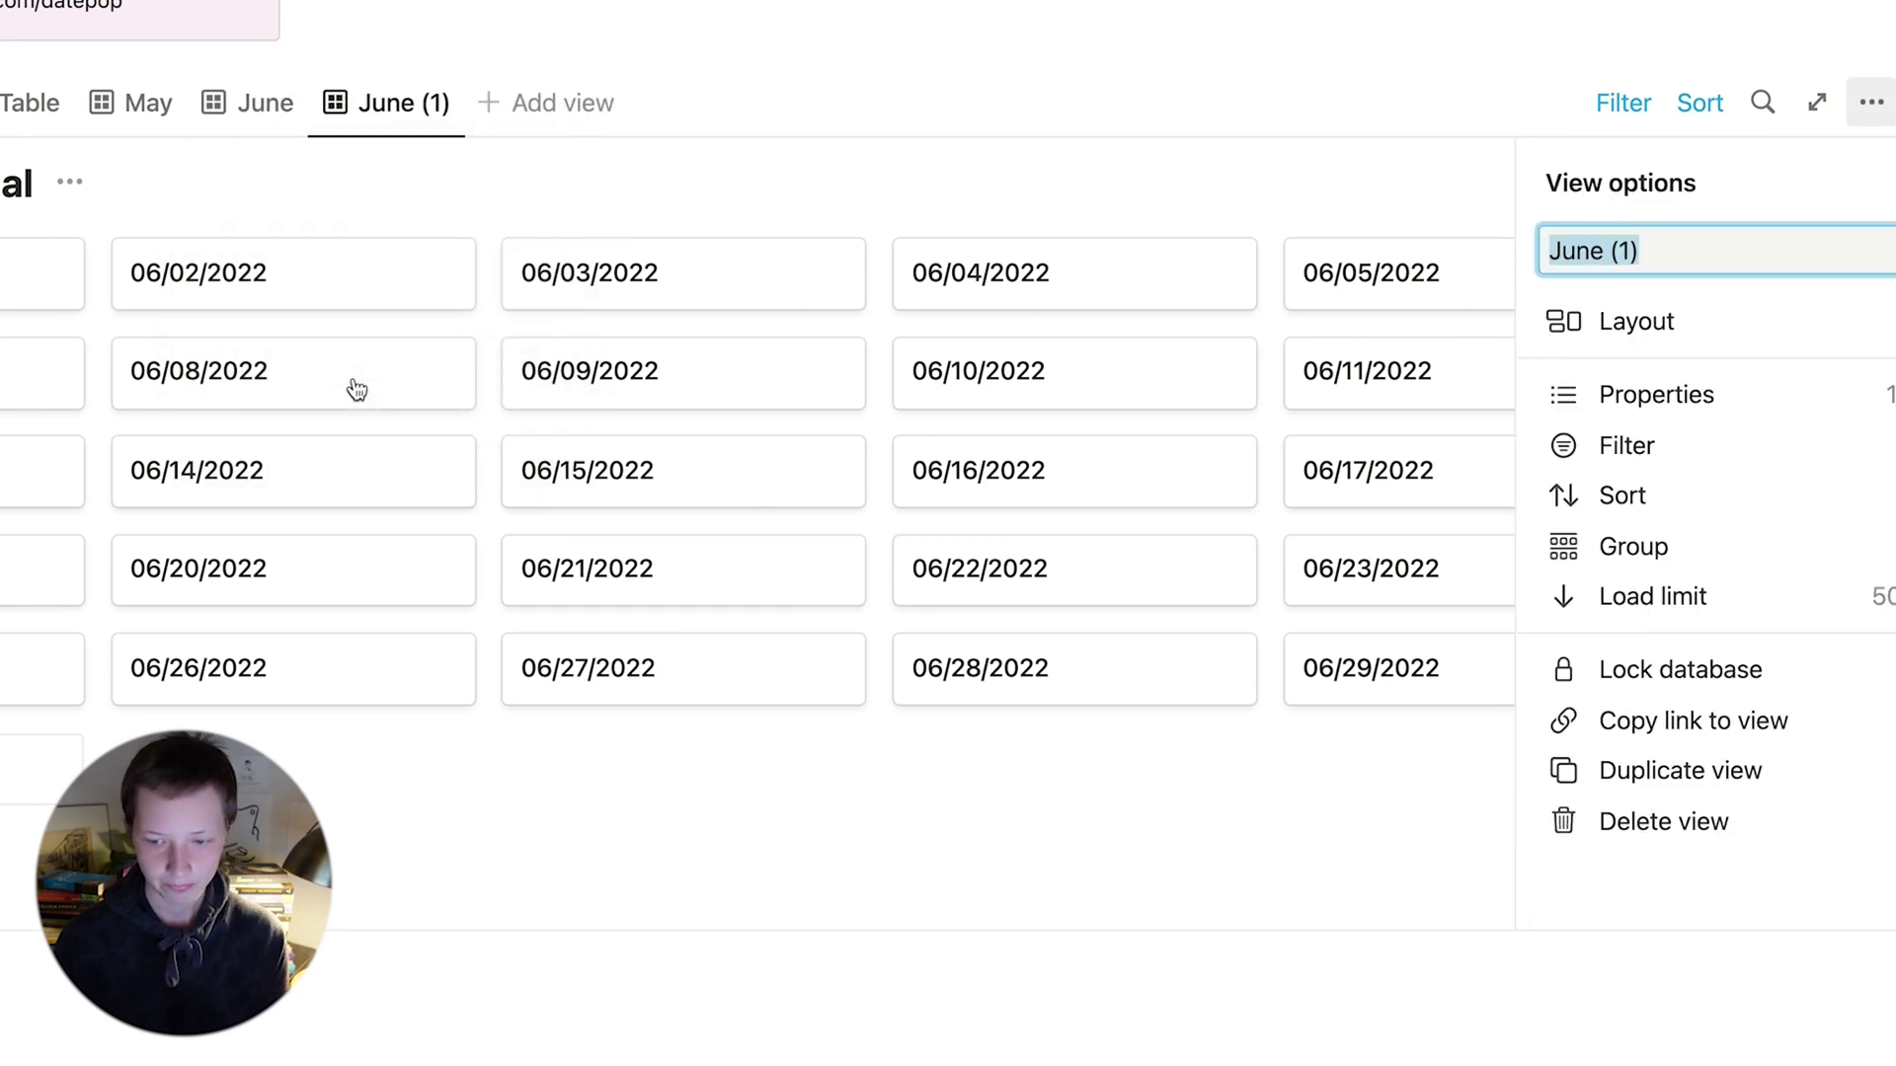
{"action": "type", "text": "July"}
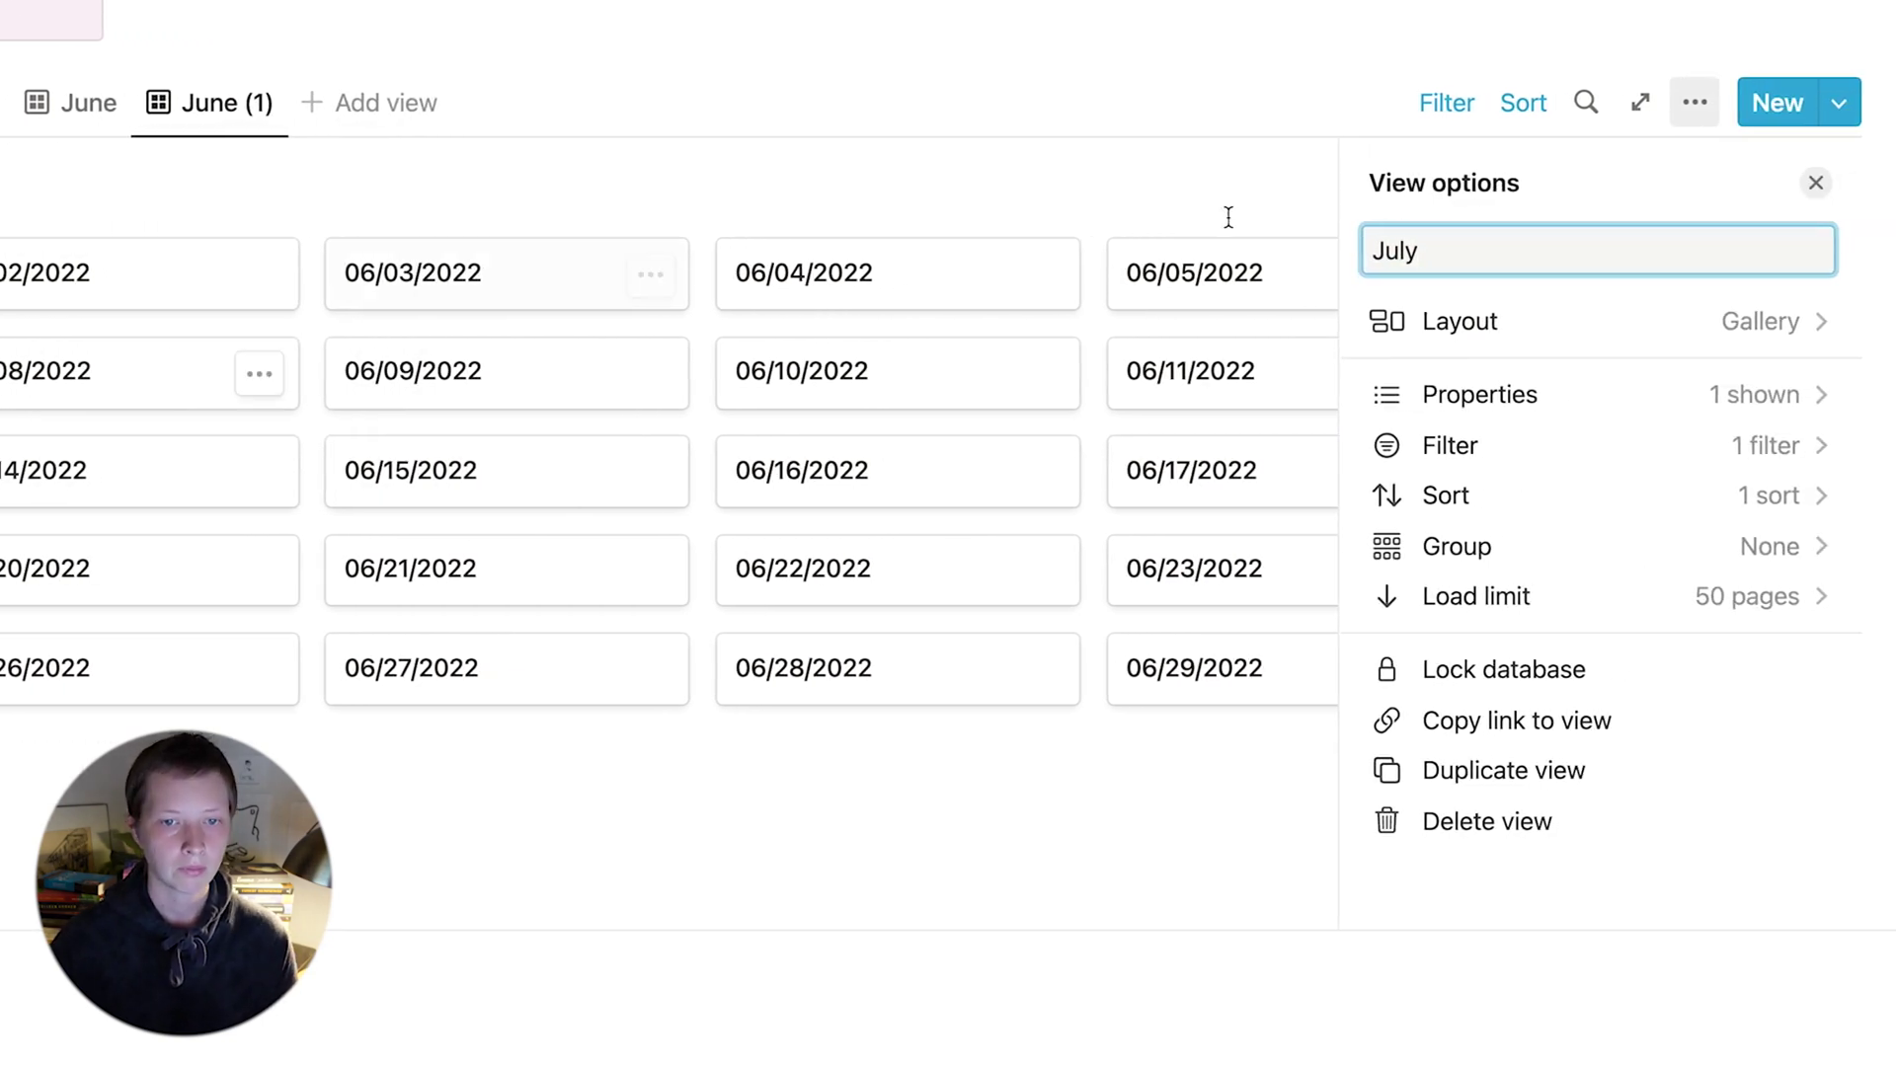
{"action": "left_click", "coordinate": [1635, 464]}
{"action": "left_click", "coordinate": [1481, 254]}
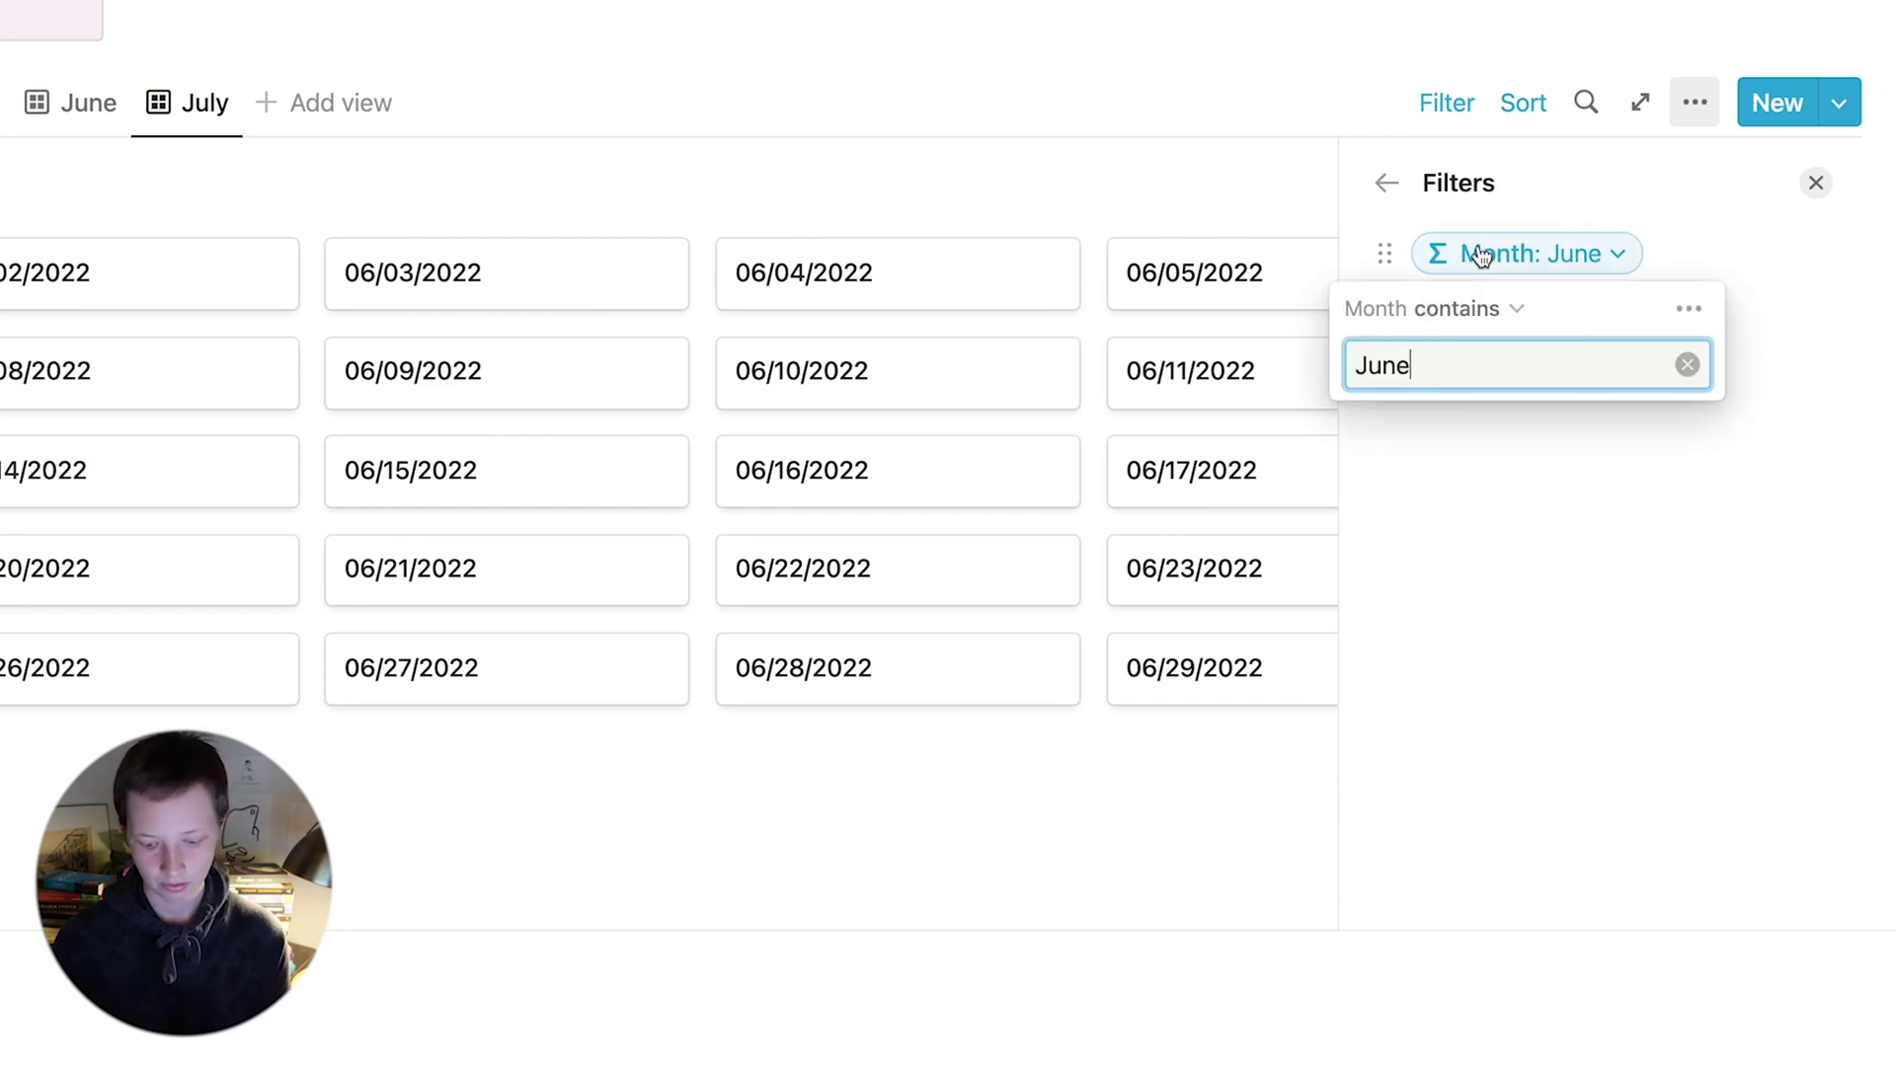
{"action": "type", "text": "July"}
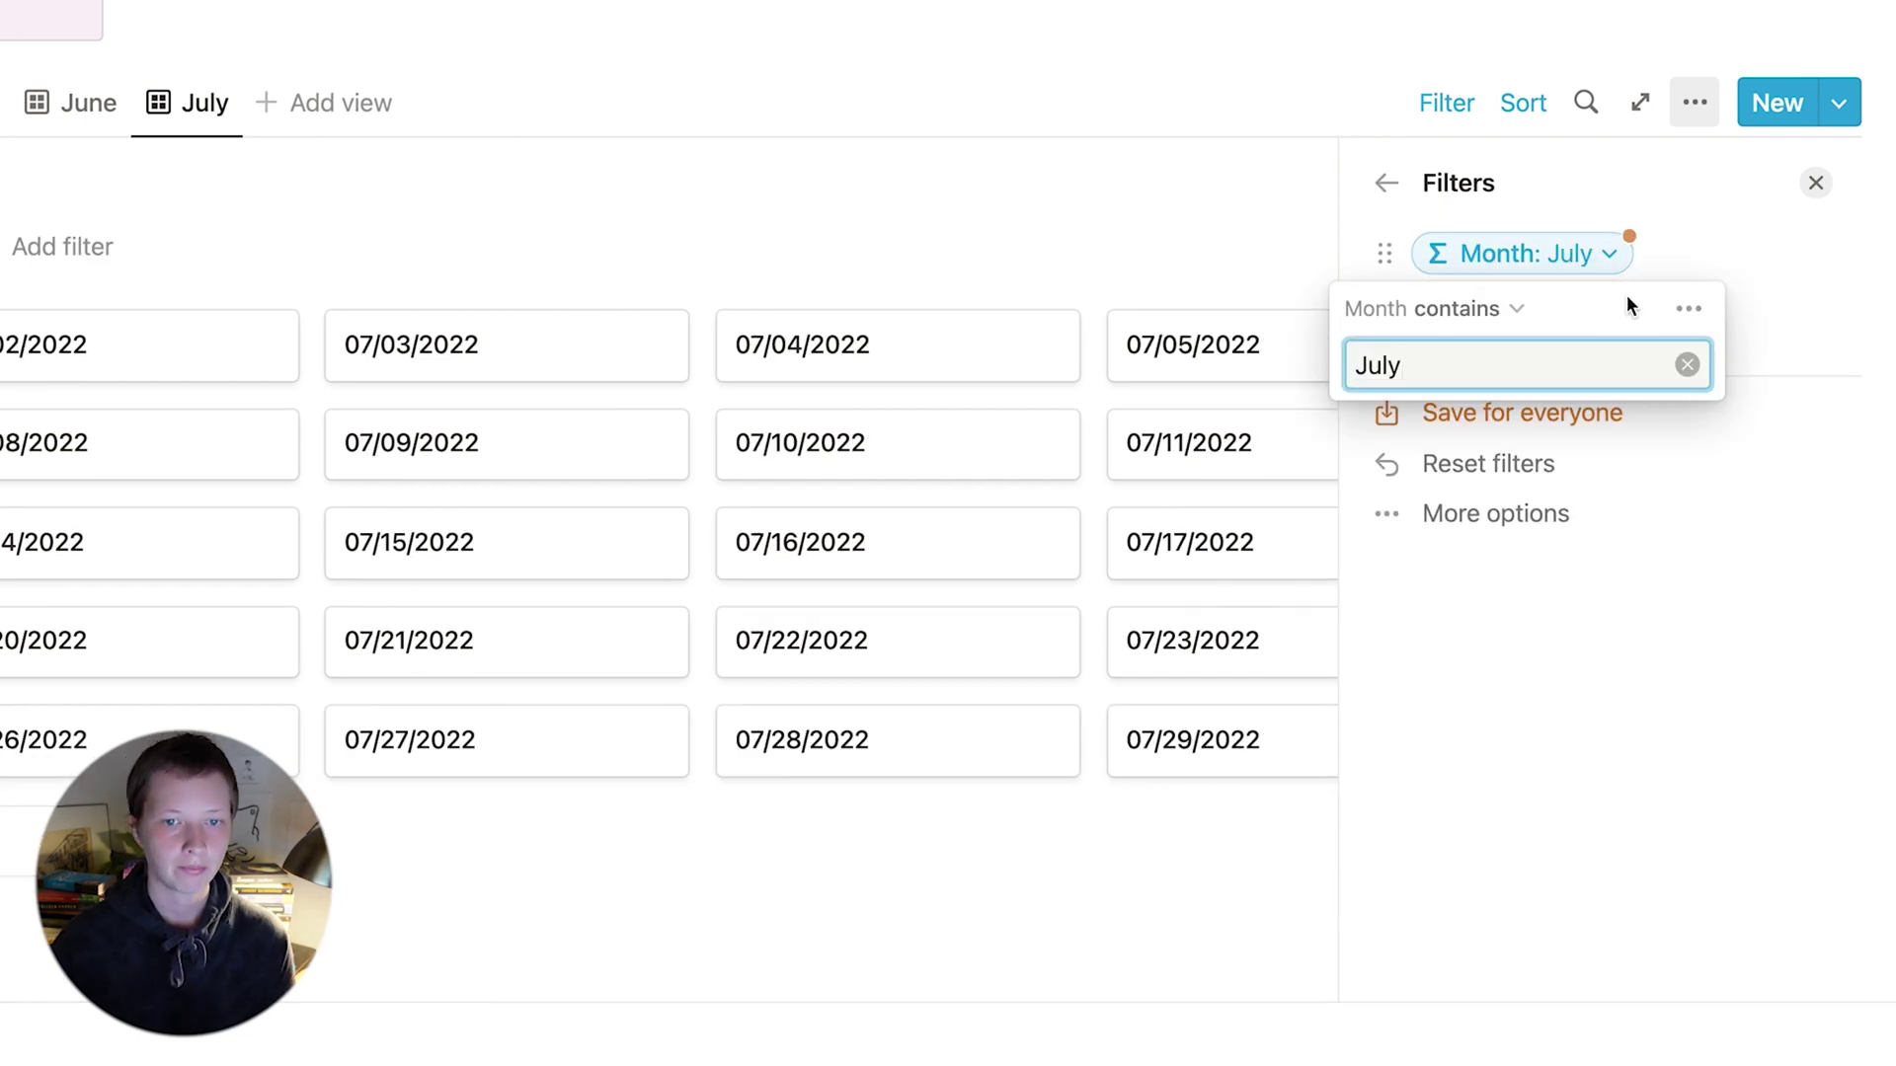
{"action": "left_click", "coordinate": [1540, 420]}
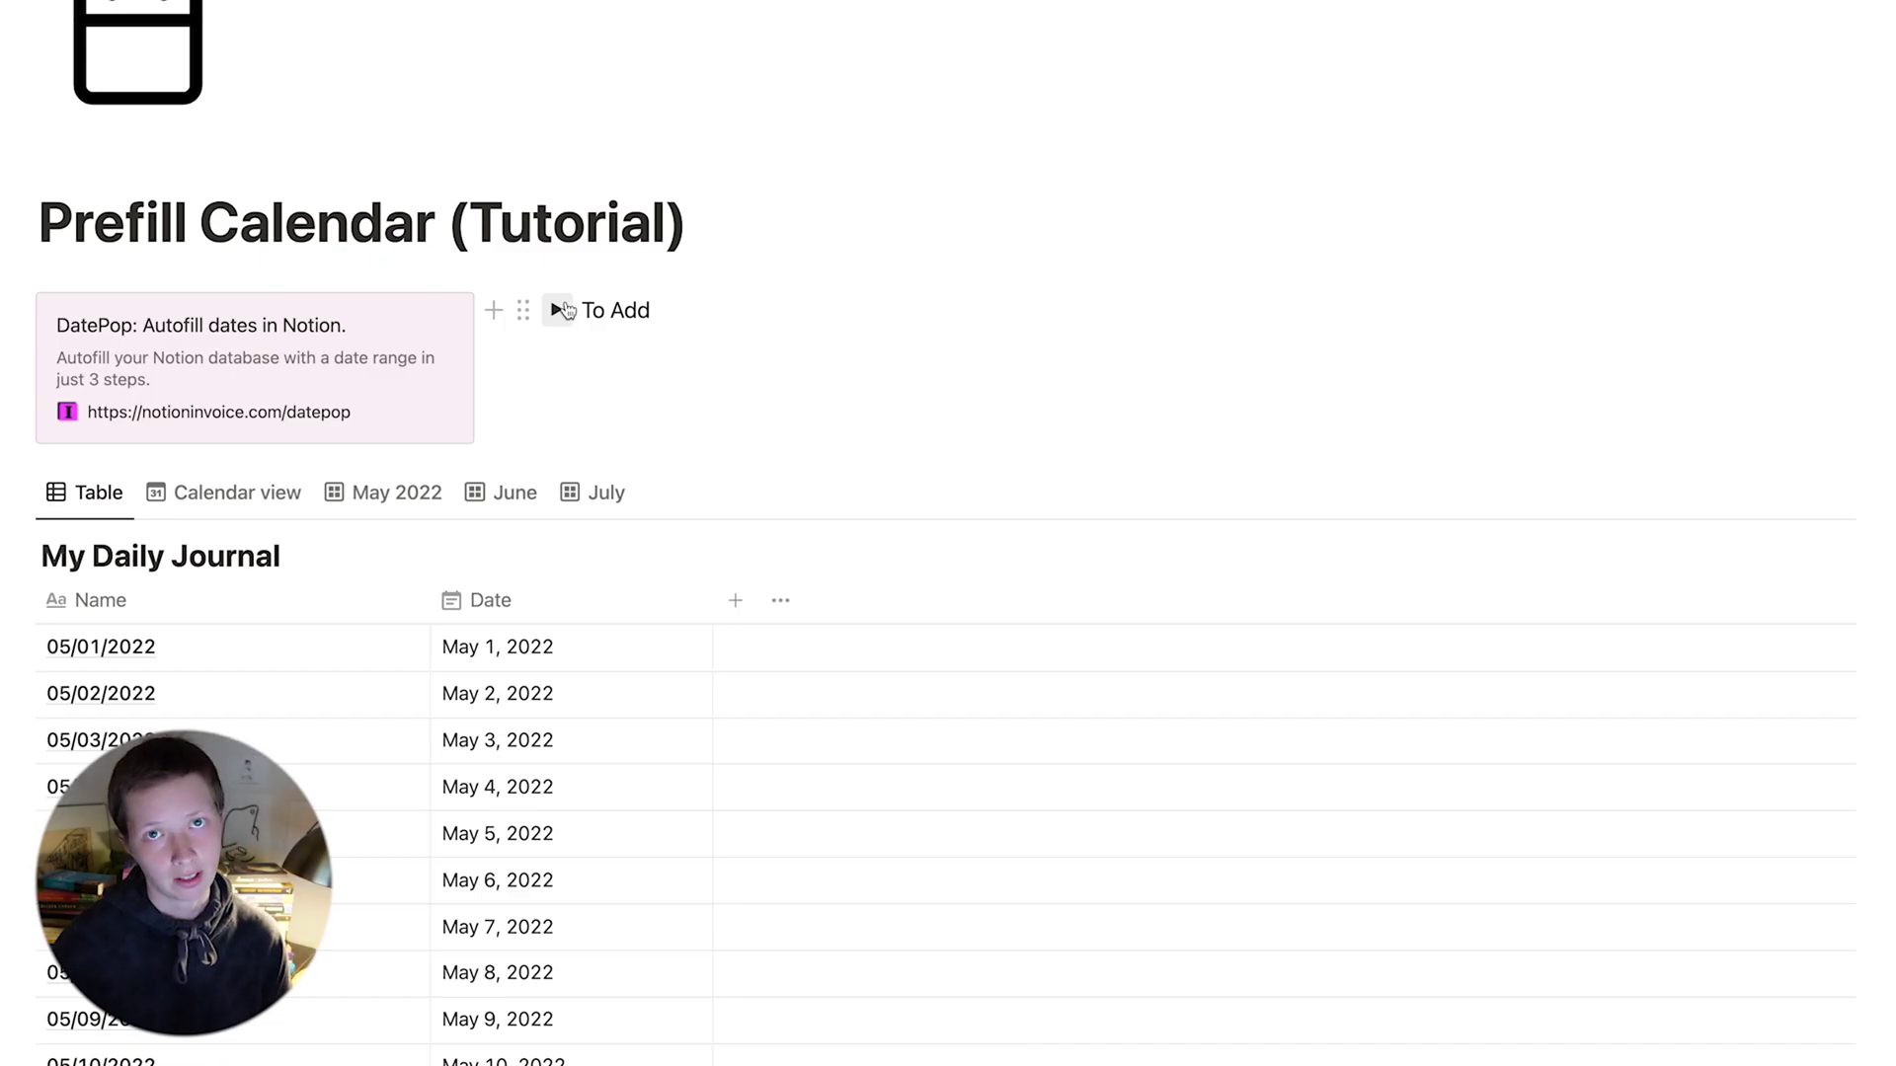
Expand the To Add notes, then add a new property column to the journal table.
{"action": "left_click", "coordinate": [558, 310]}
{"action": "scroll", "coordinate": [563, 308], "scroll_direction": "down", "scroll_amount": 3}
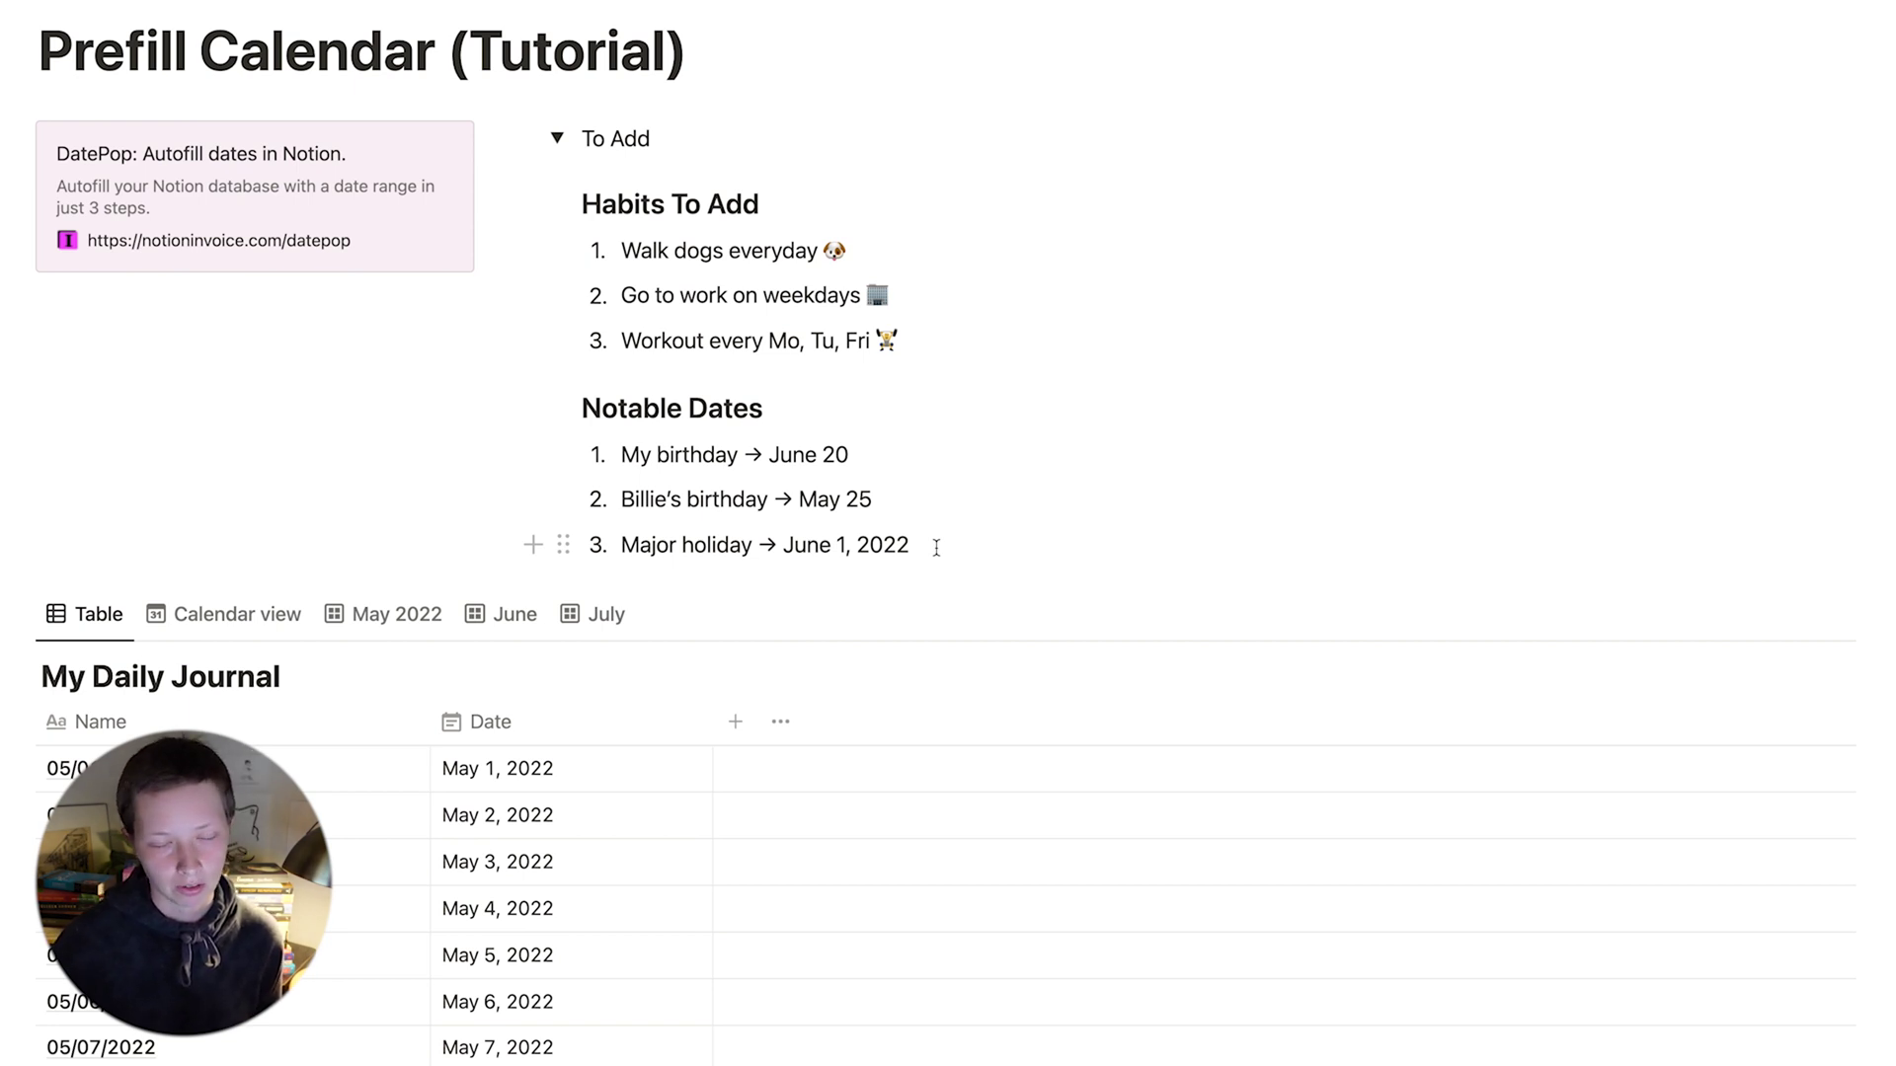
{"action": "scroll", "coordinate": [936, 547], "scroll_direction": "down", "scroll_amount": 5}
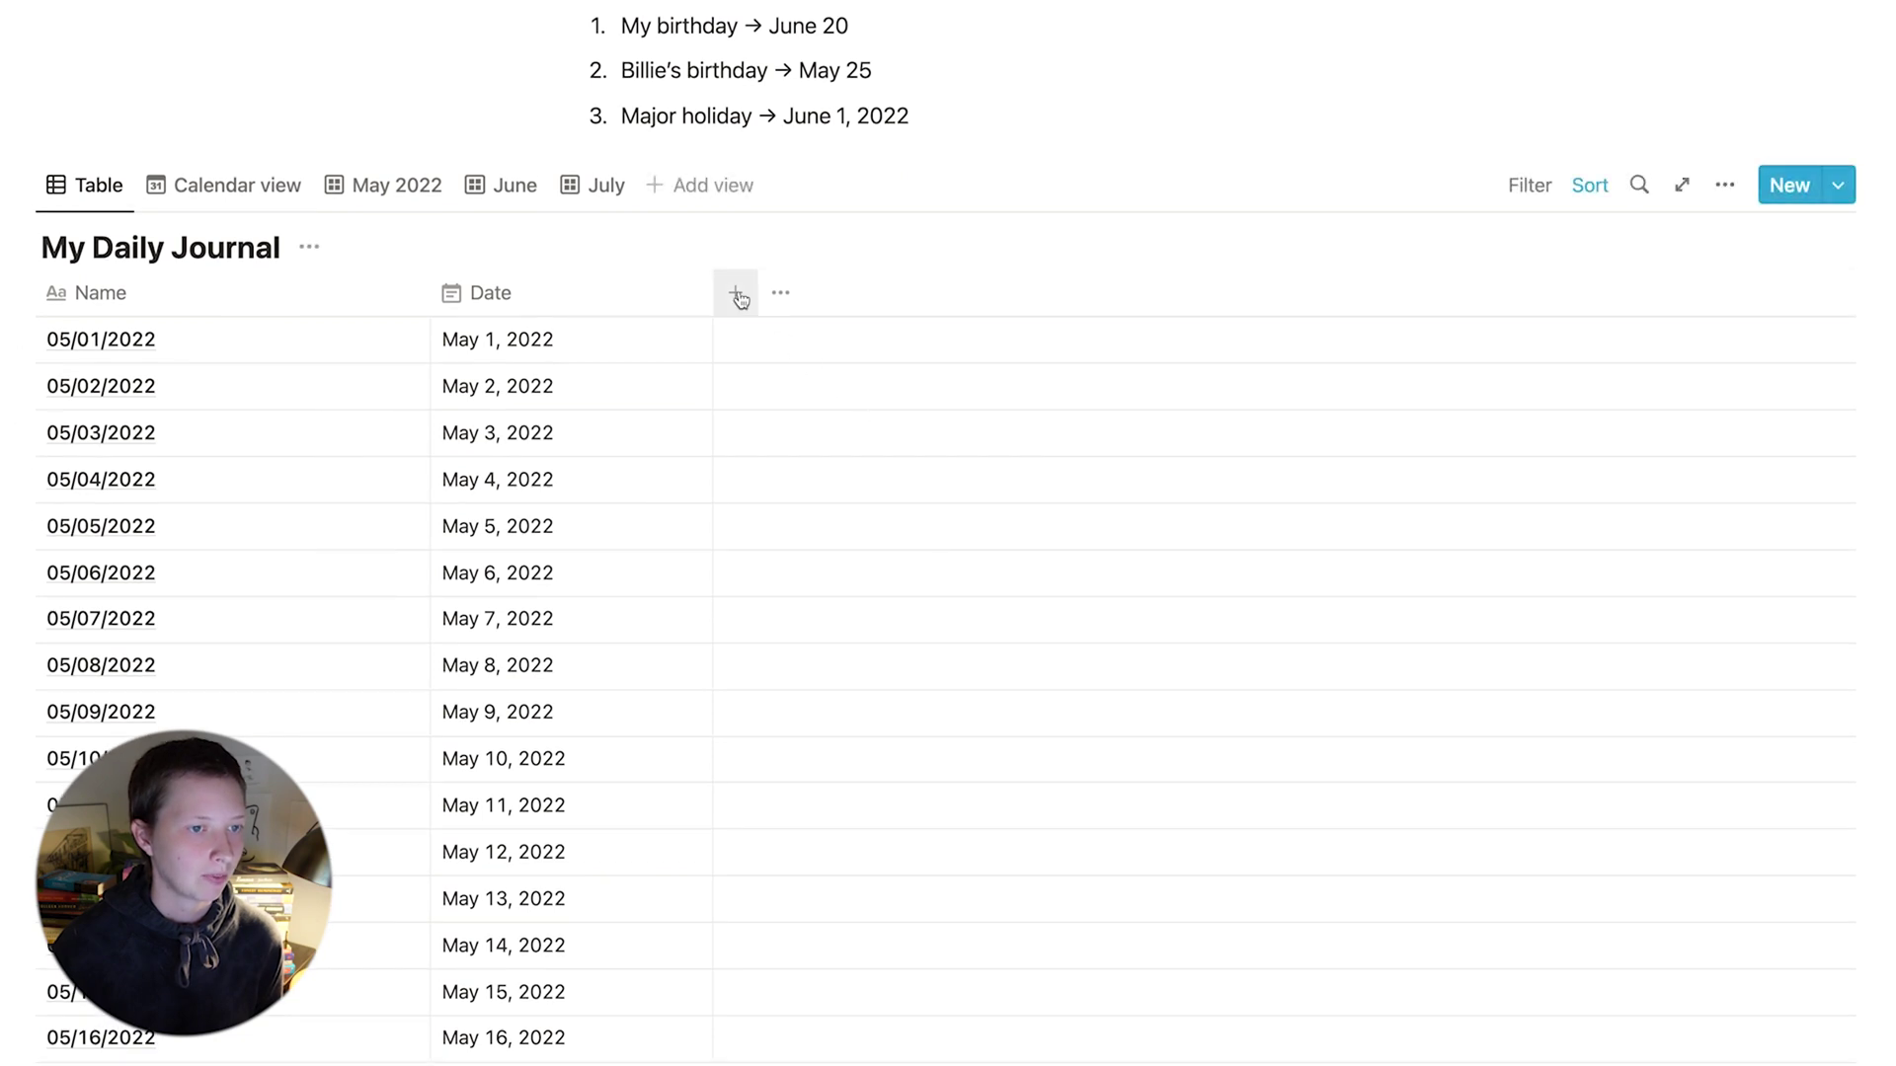
{"action": "left_click", "coordinate": [736, 294]}
Name the new property Notable Dates and make it a Formula type.
{"action": "type", "text": "Not"}
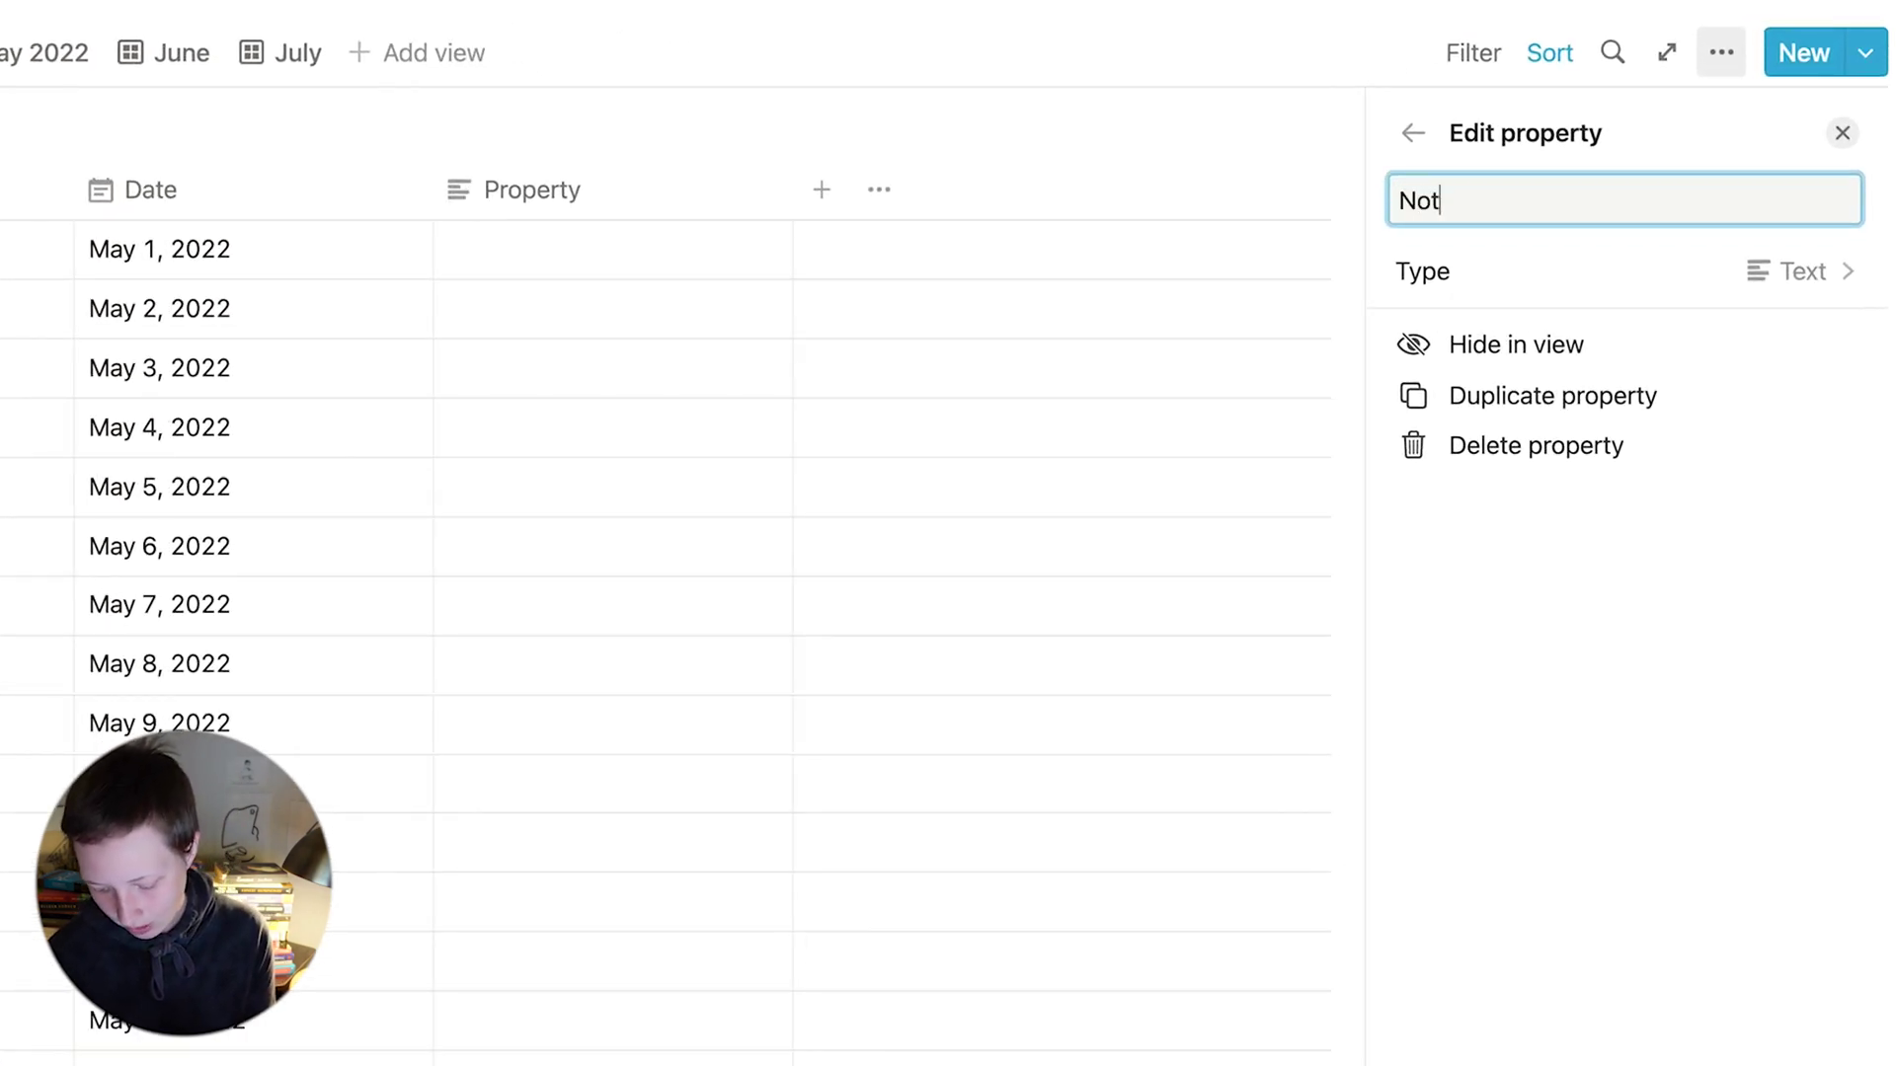
{"action": "type", "text": "able Dates"}
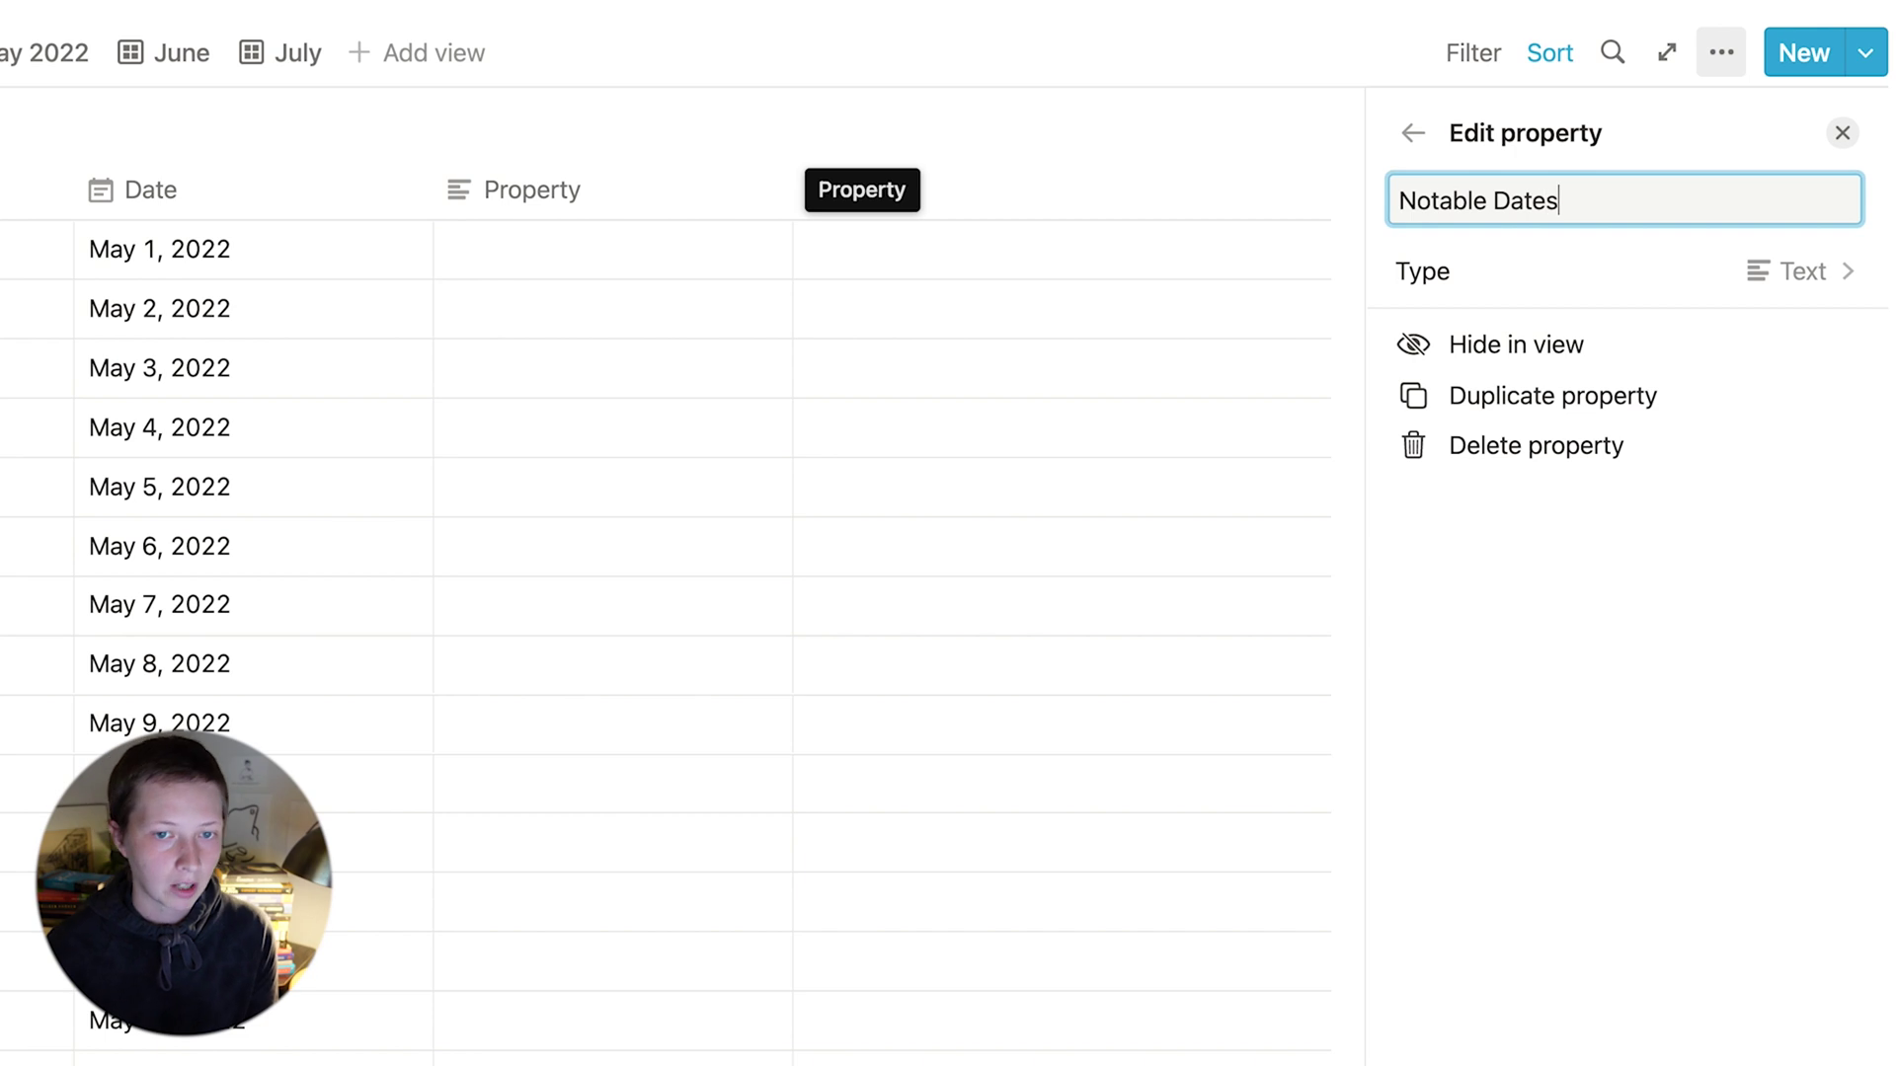
{"action": "left_click", "coordinate": [1613, 284]}
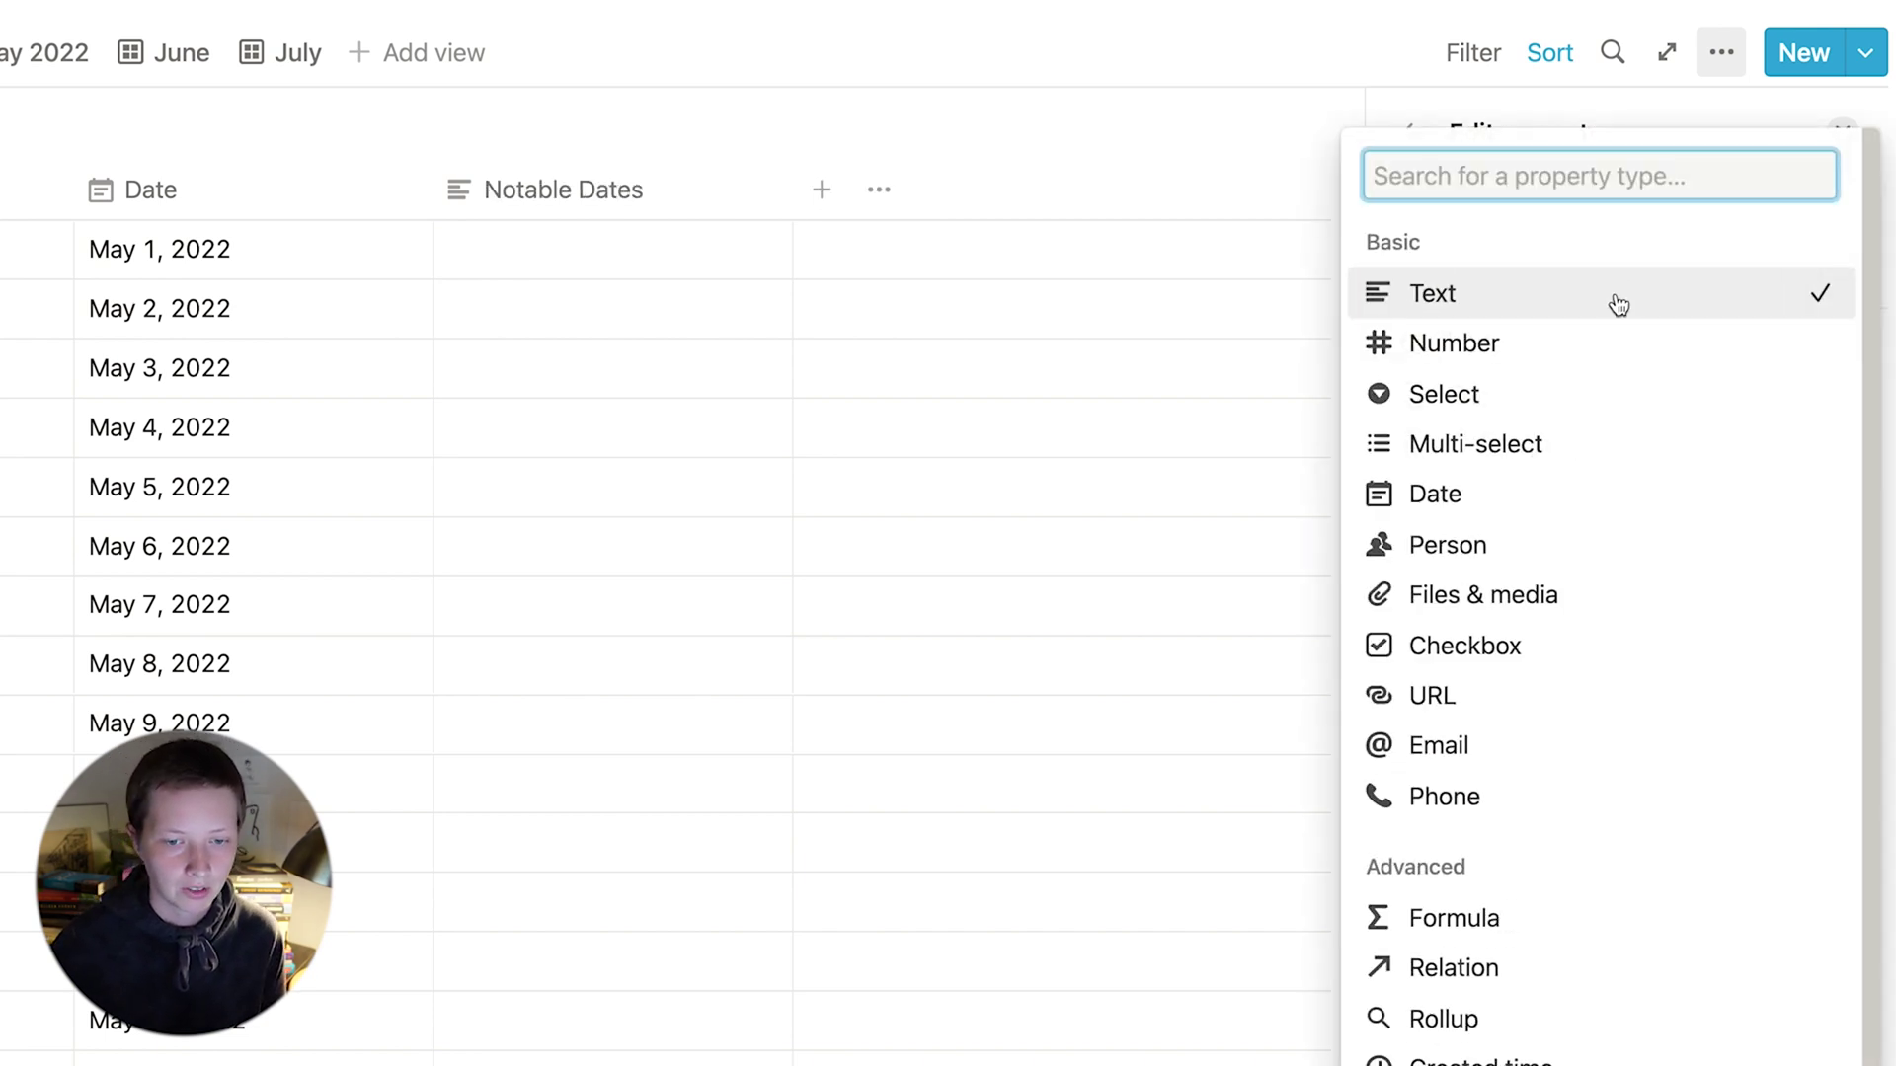
{"action": "left_click", "coordinate": [1603, 920]}
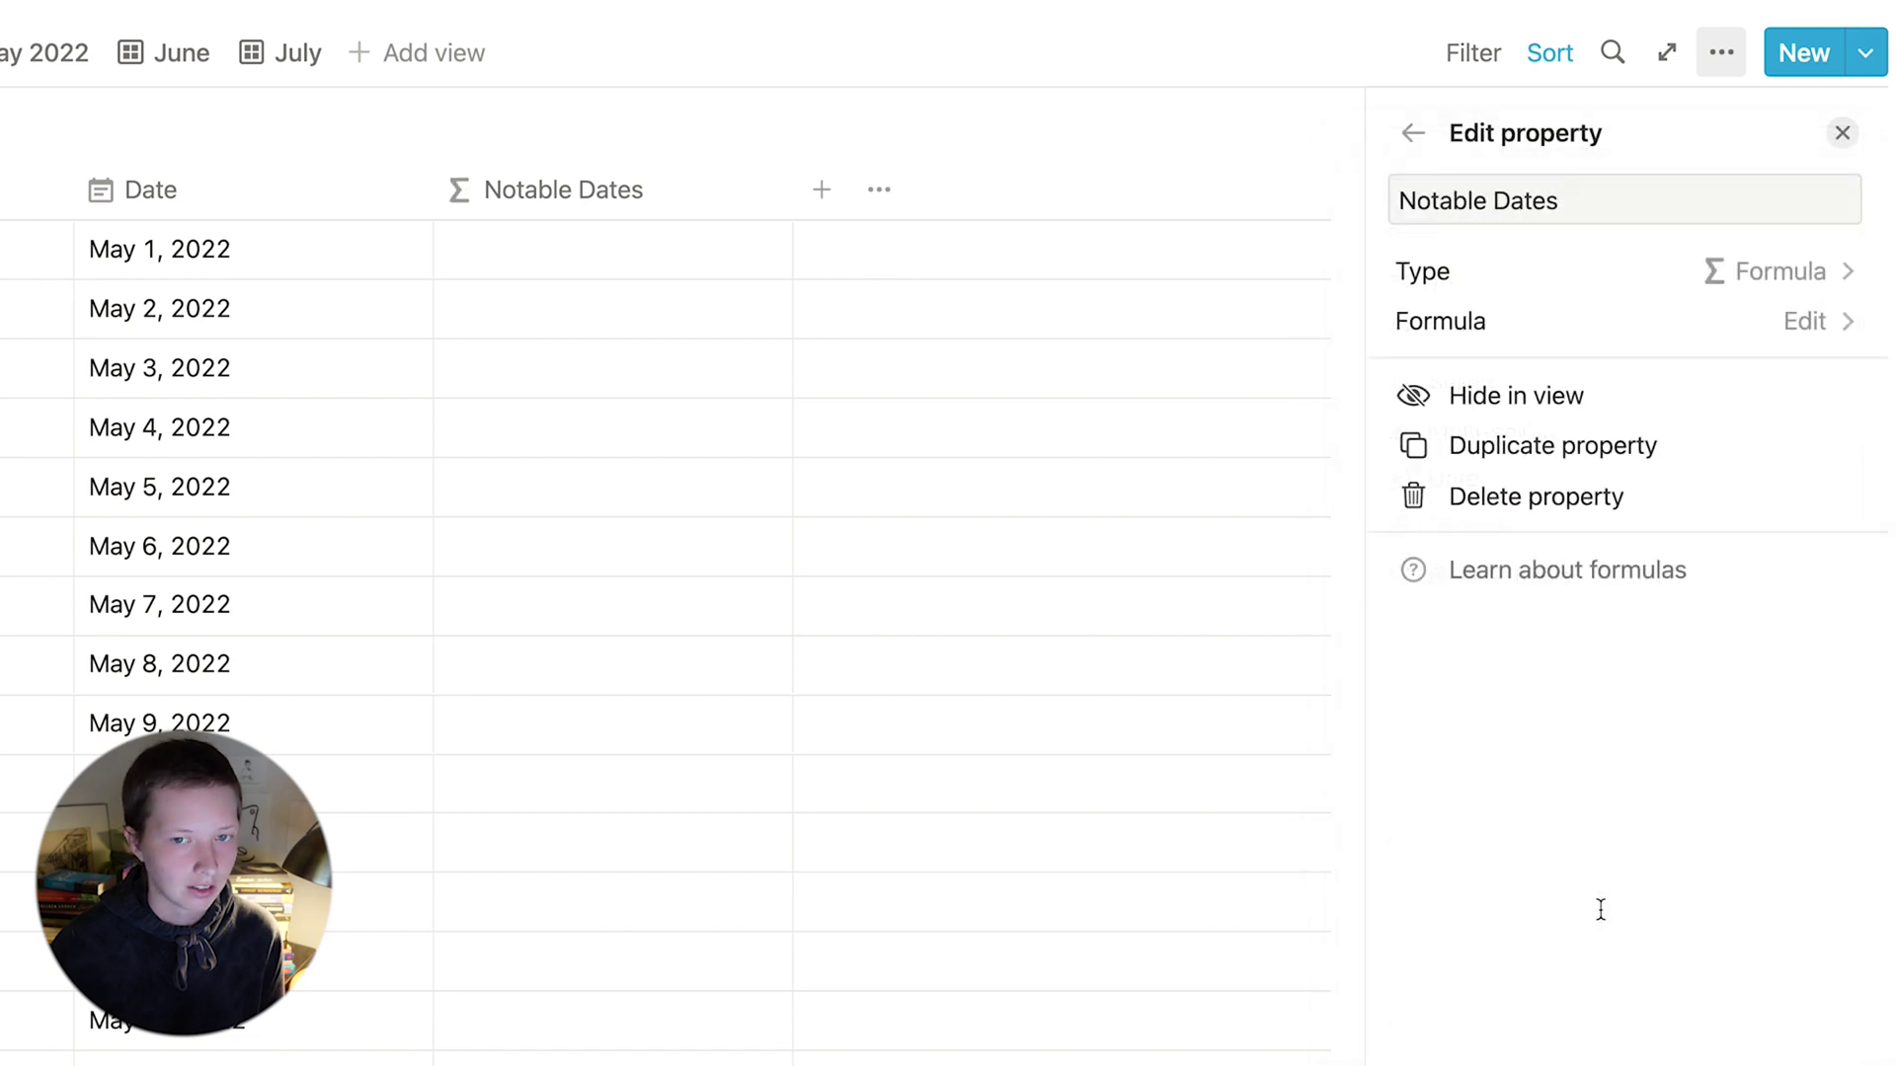
{"action": "left_click", "coordinate": [1680, 320]}
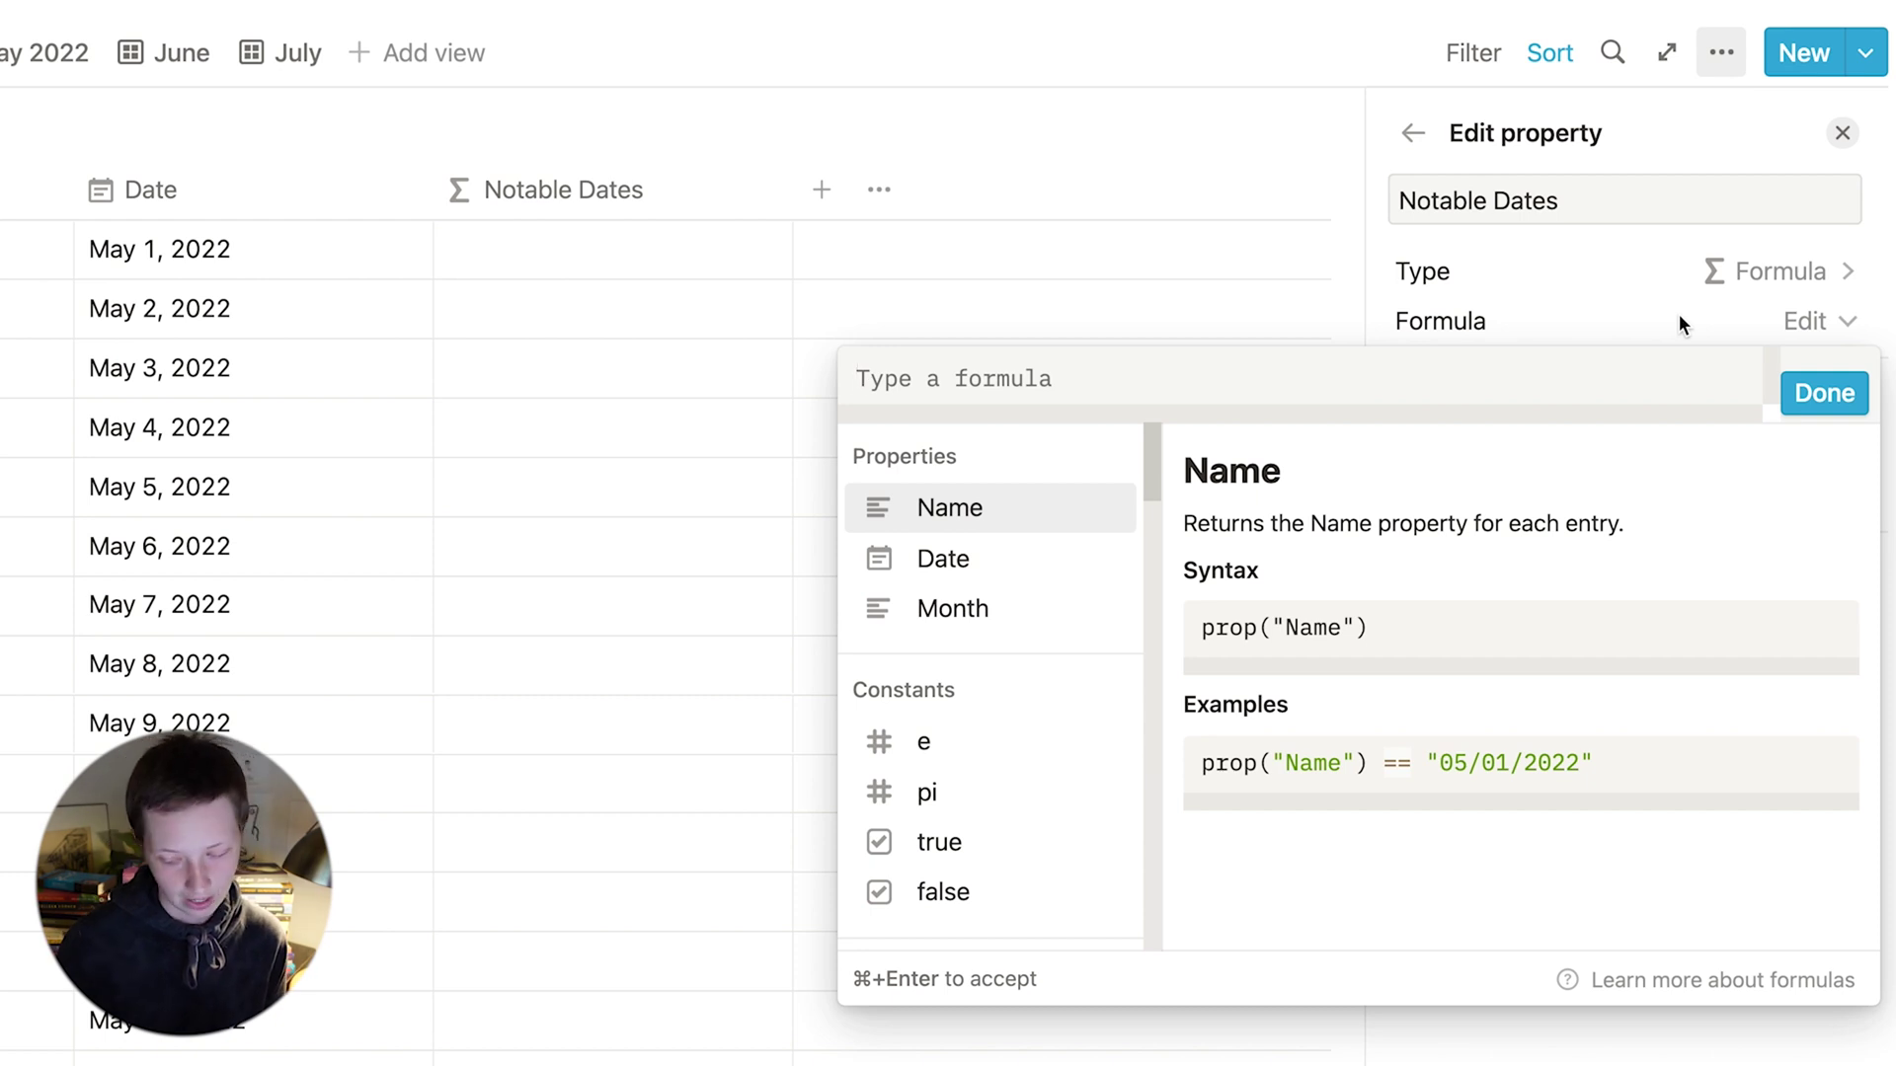
Enter the formula returning "My Birthday" when Date is month 5, day 20, else blank.
{"action": "type", "text": "if"}
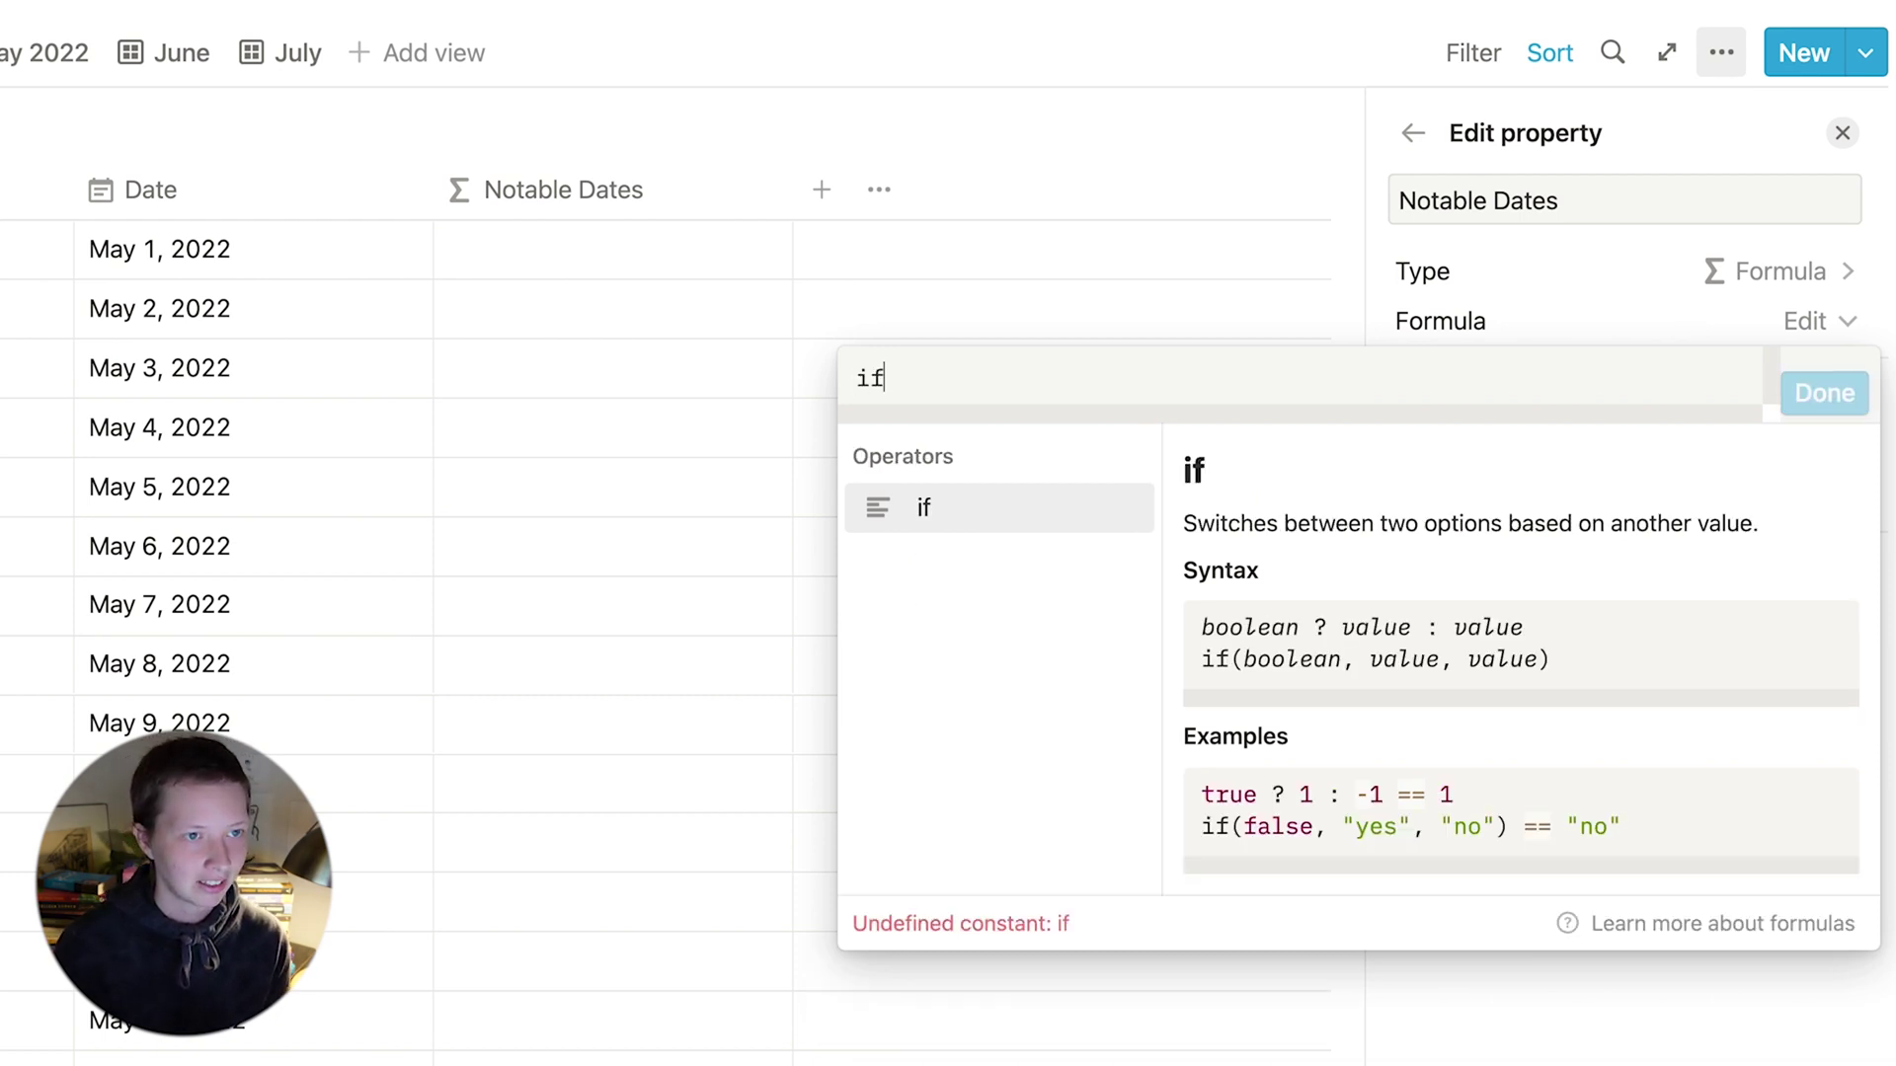
{"action": "type", "text": "("}
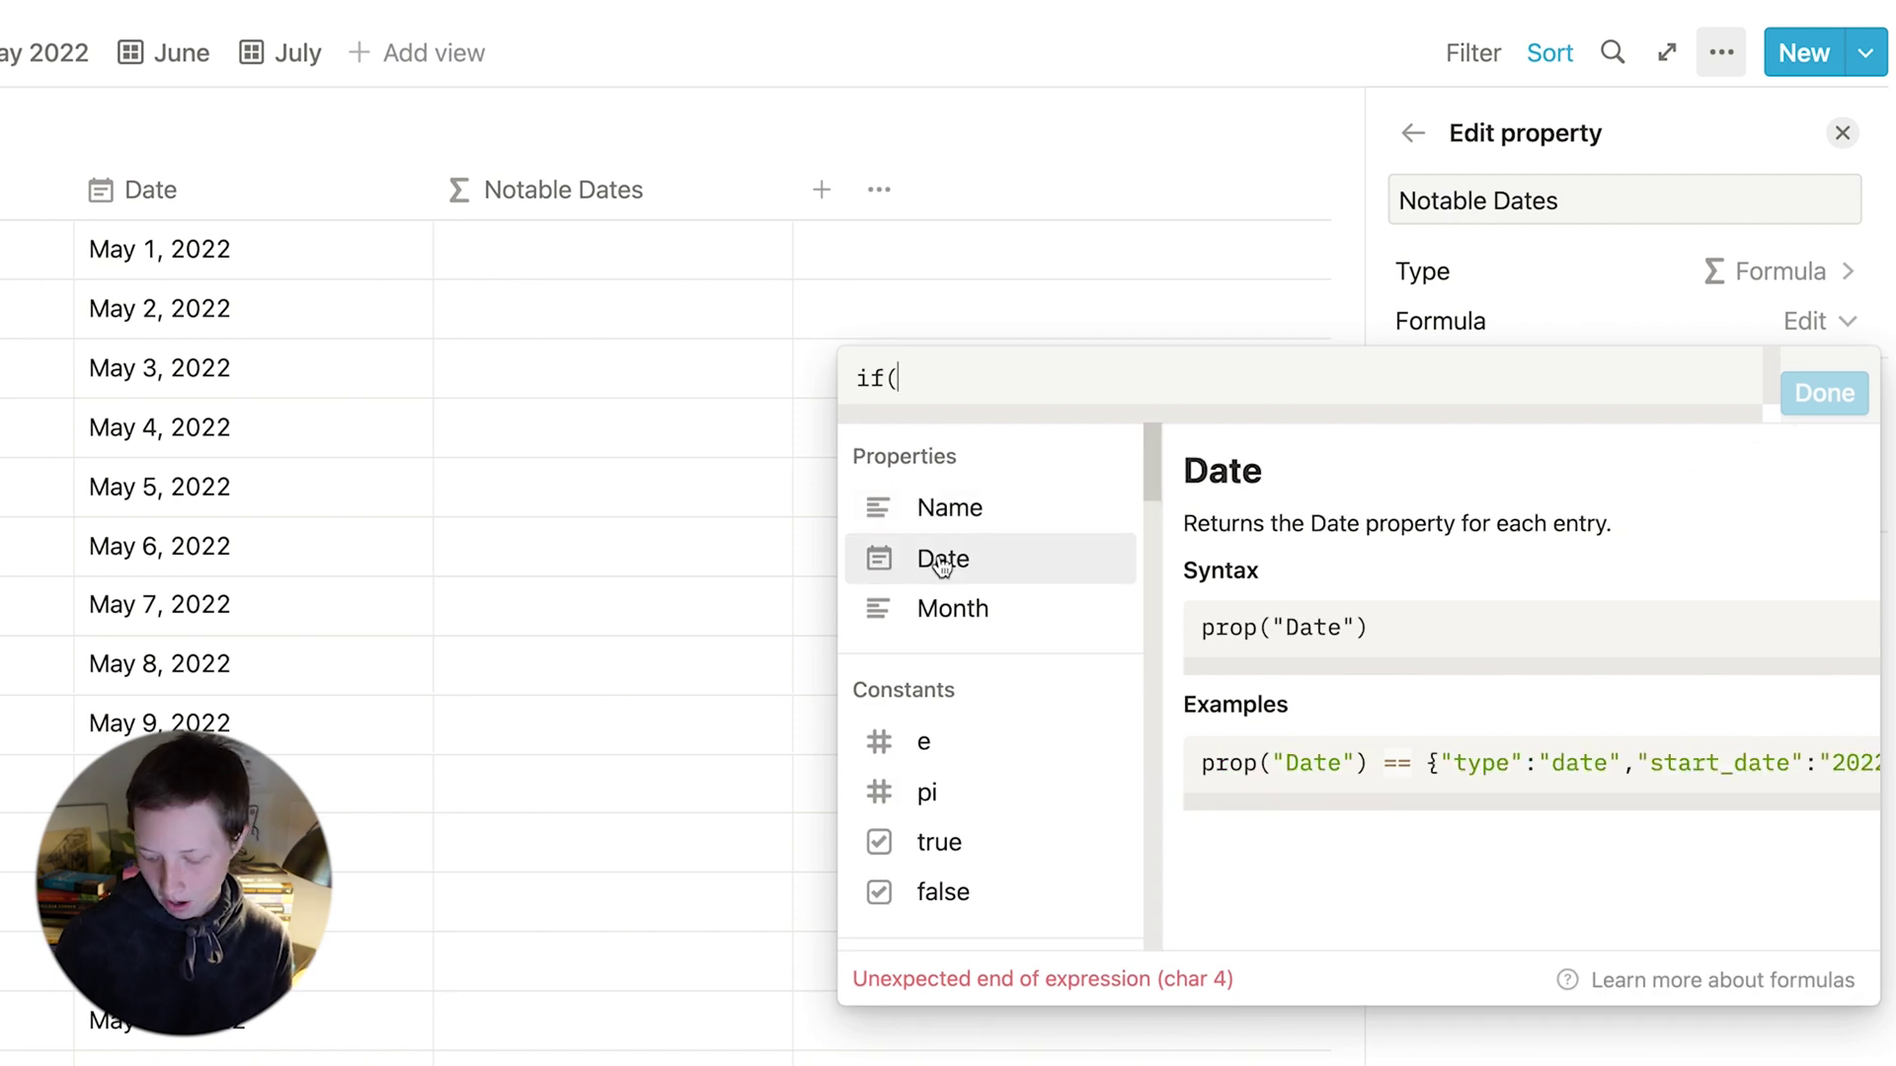
{"action": "type", "text": "month()"}
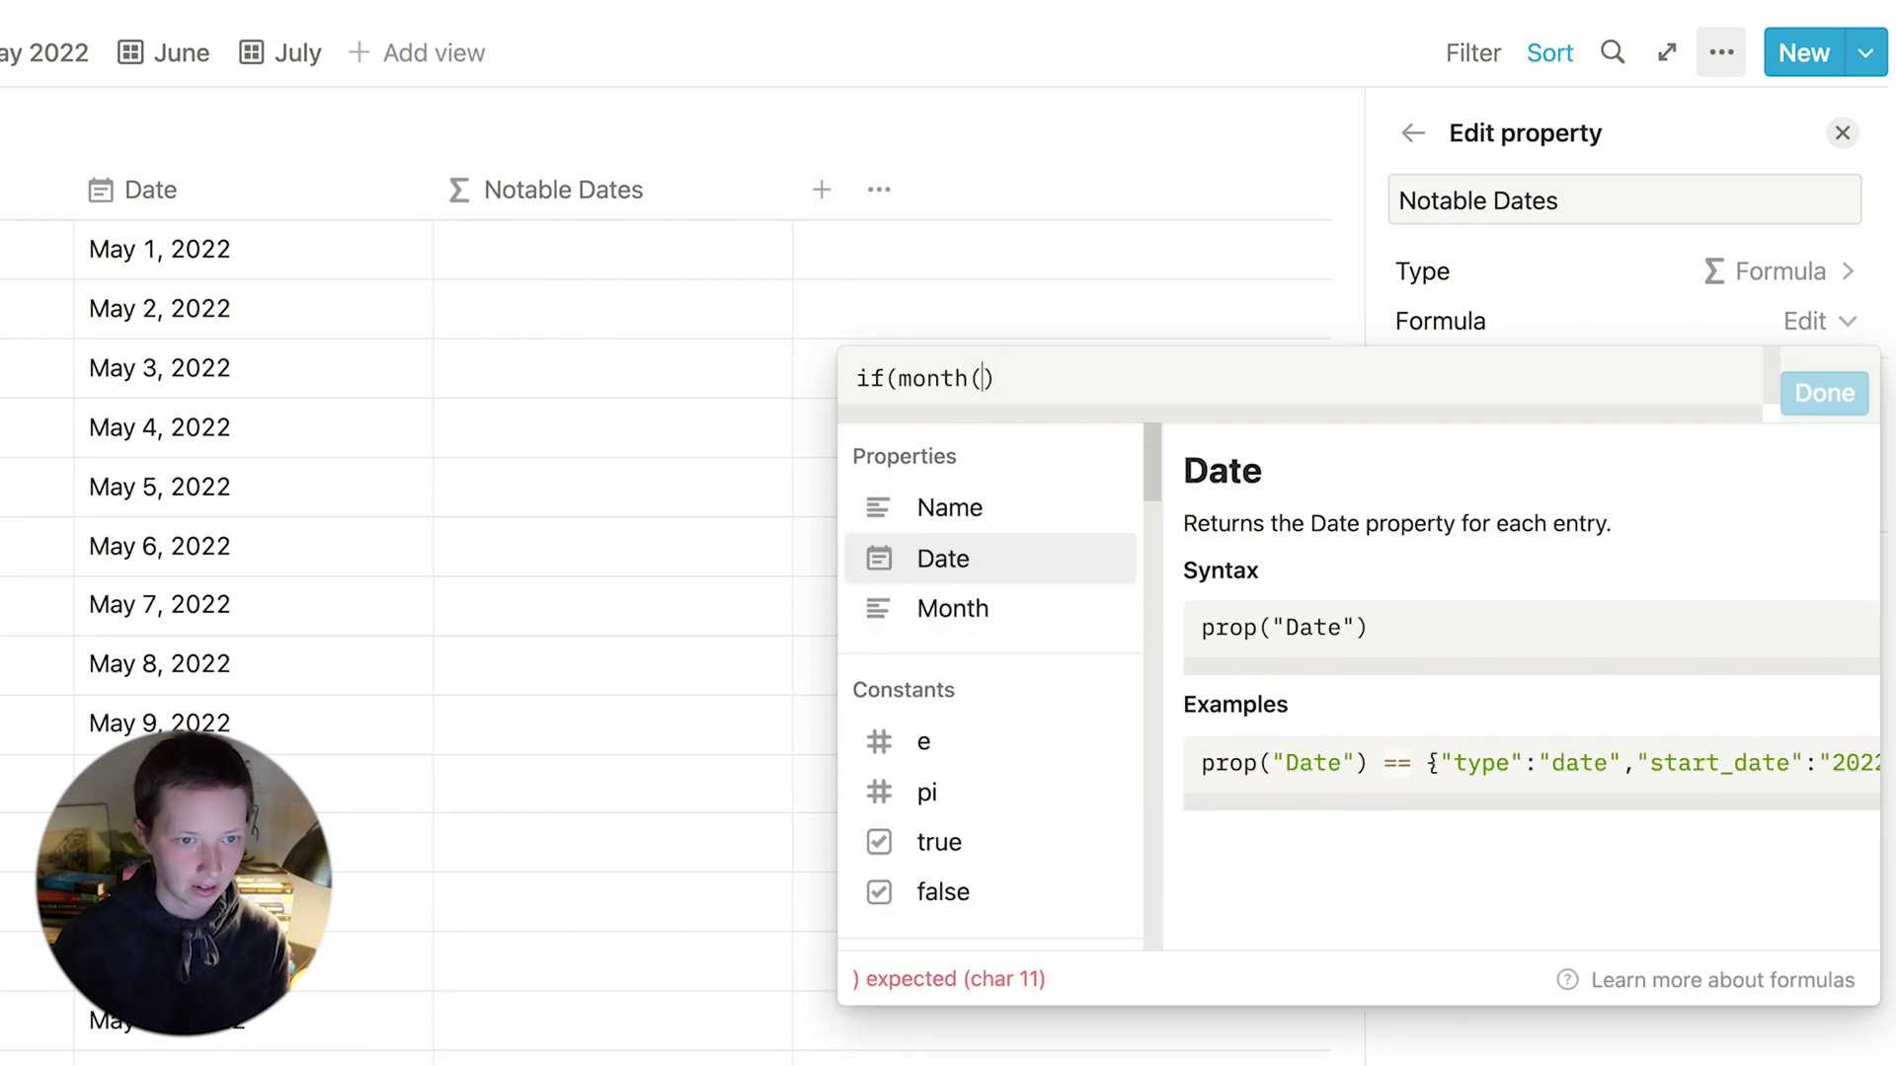
{"action": "left_click", "coordinate": [901, 570]}
{"action": "key", "text": "Right"}
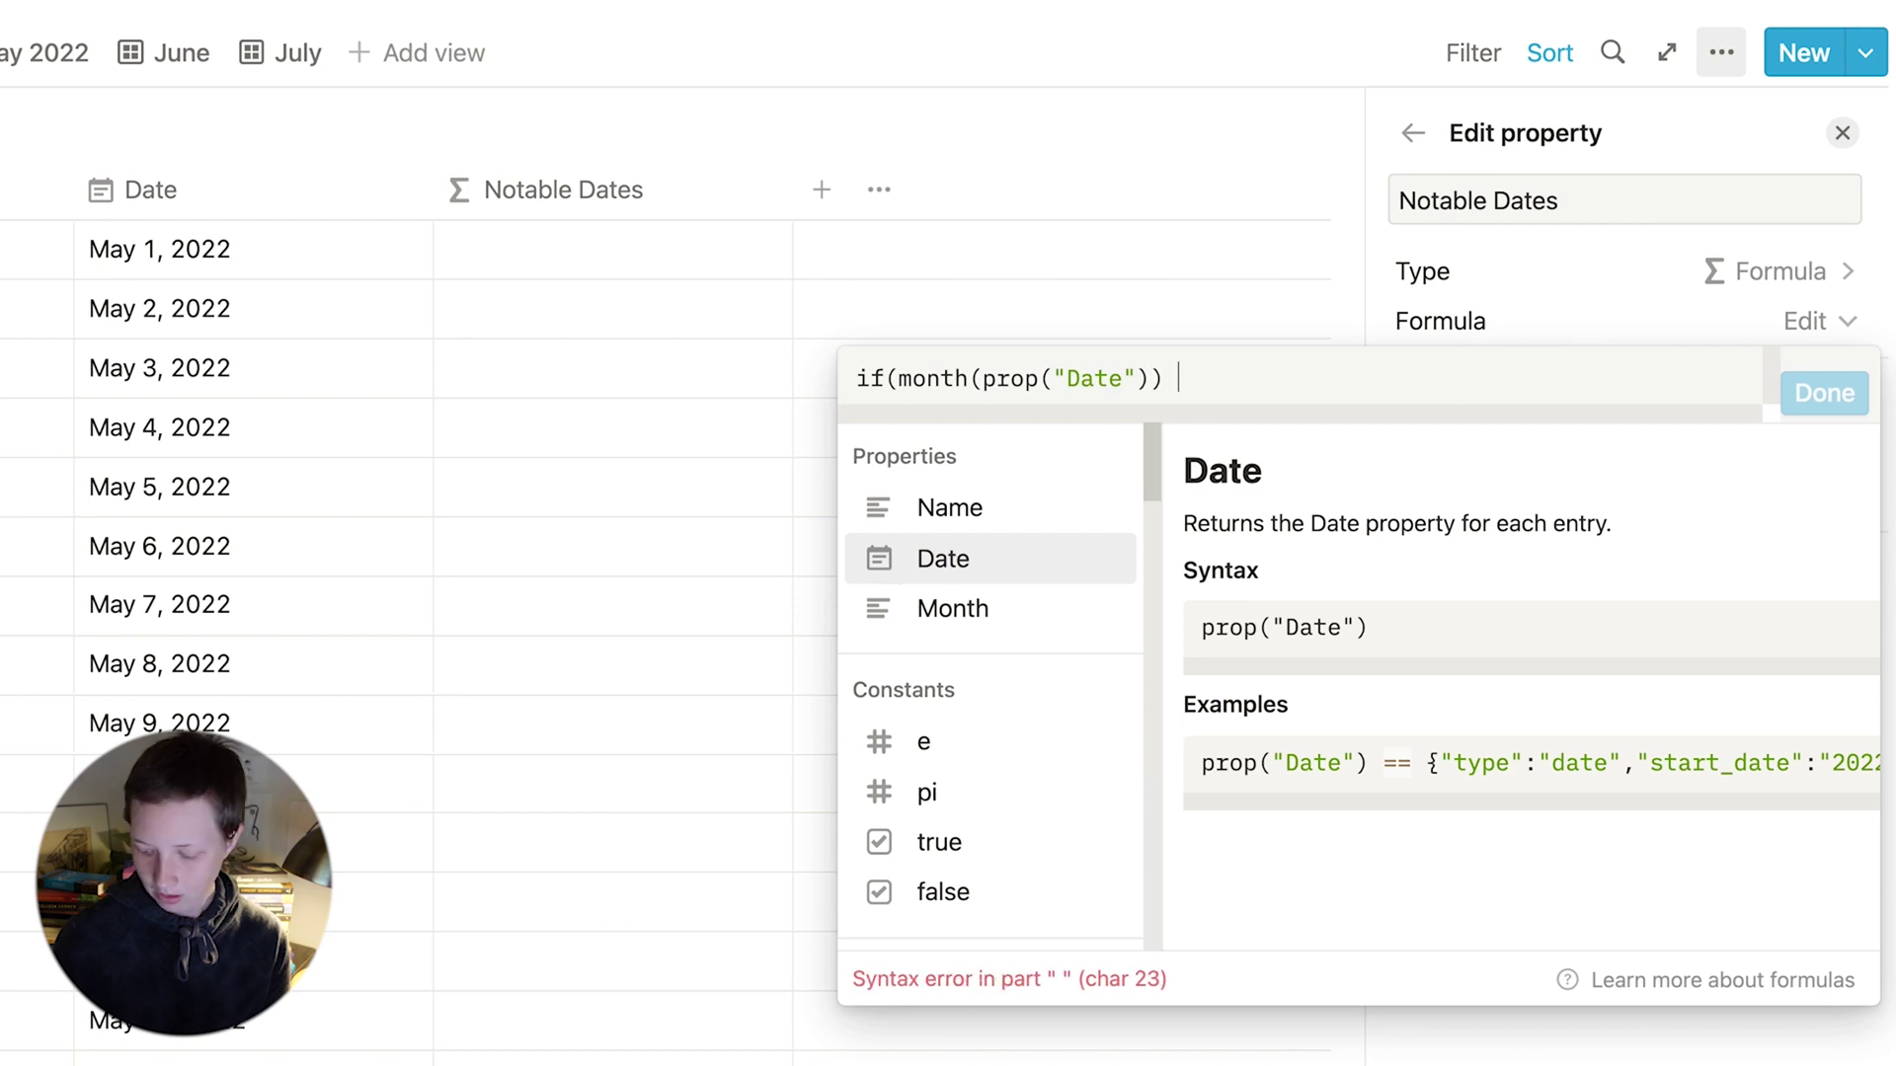
{"action": "type", "text": "=="}
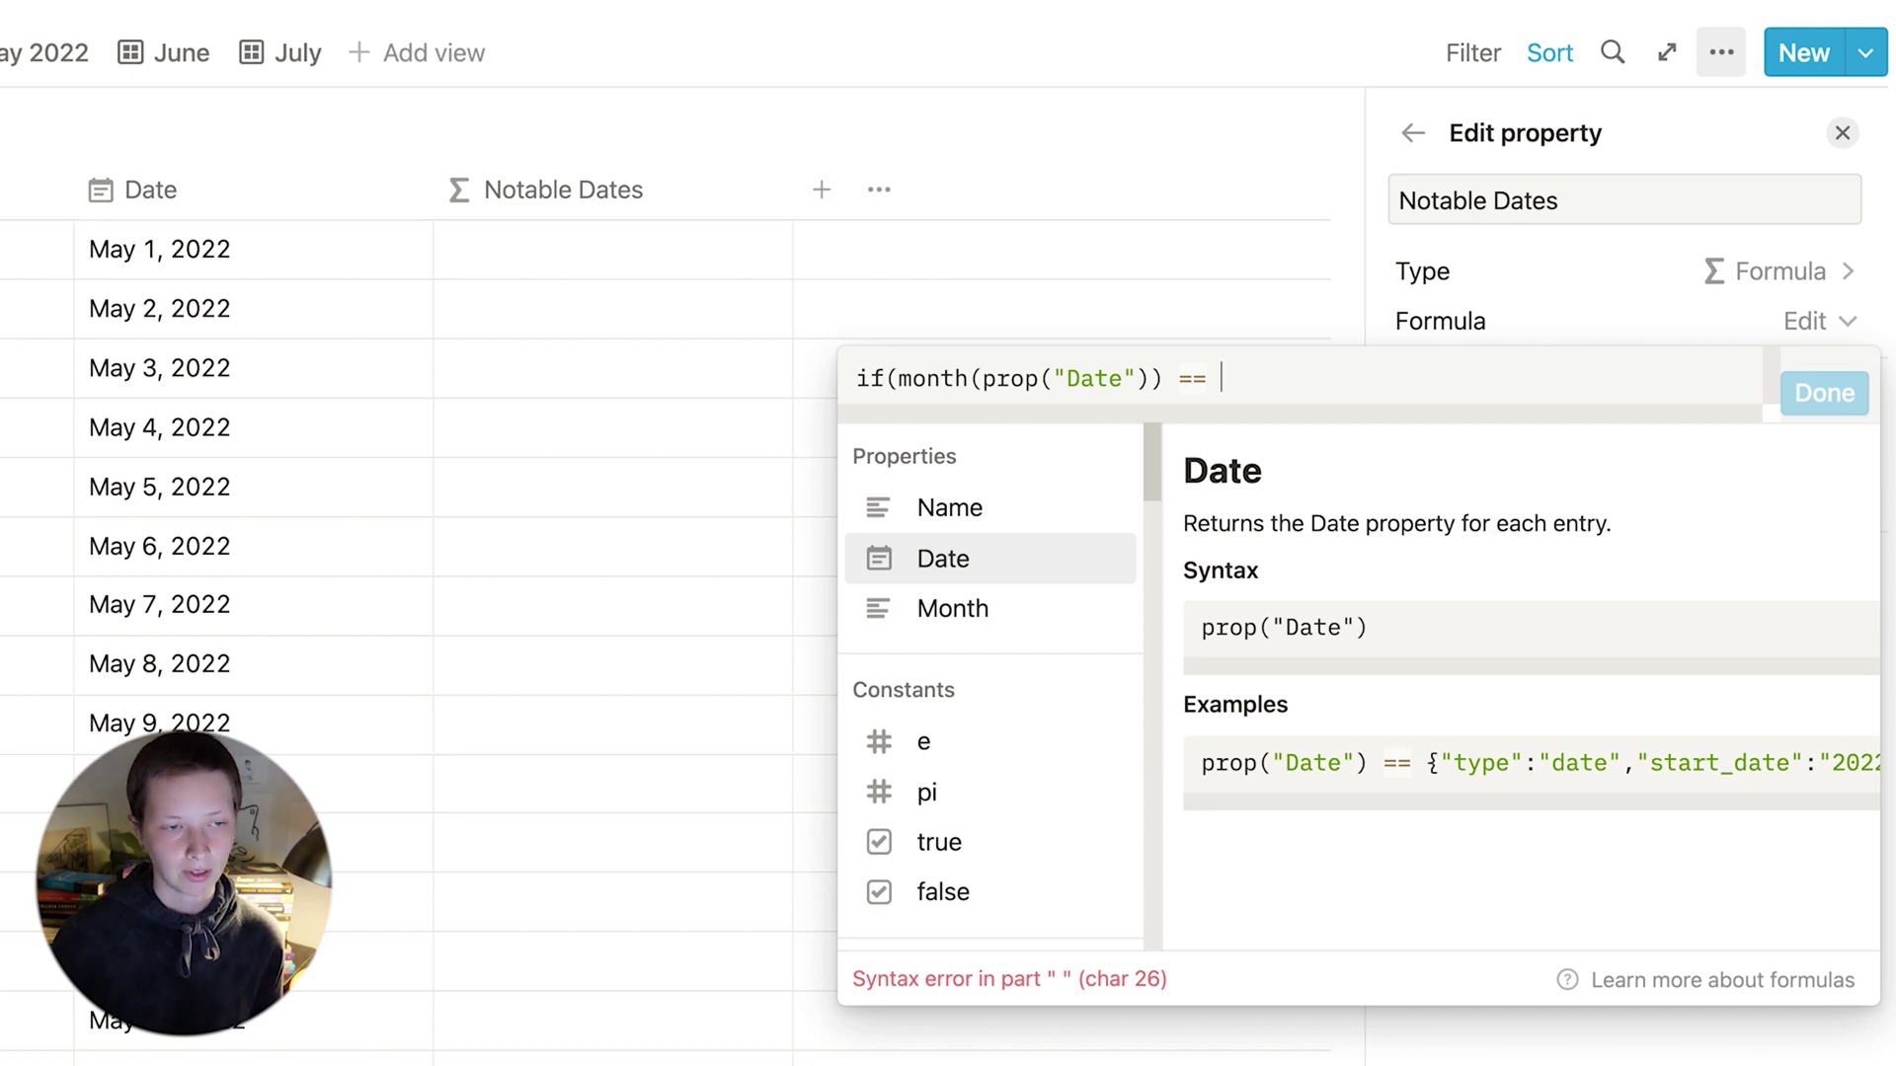
{"action": "type", "text": "5 "}
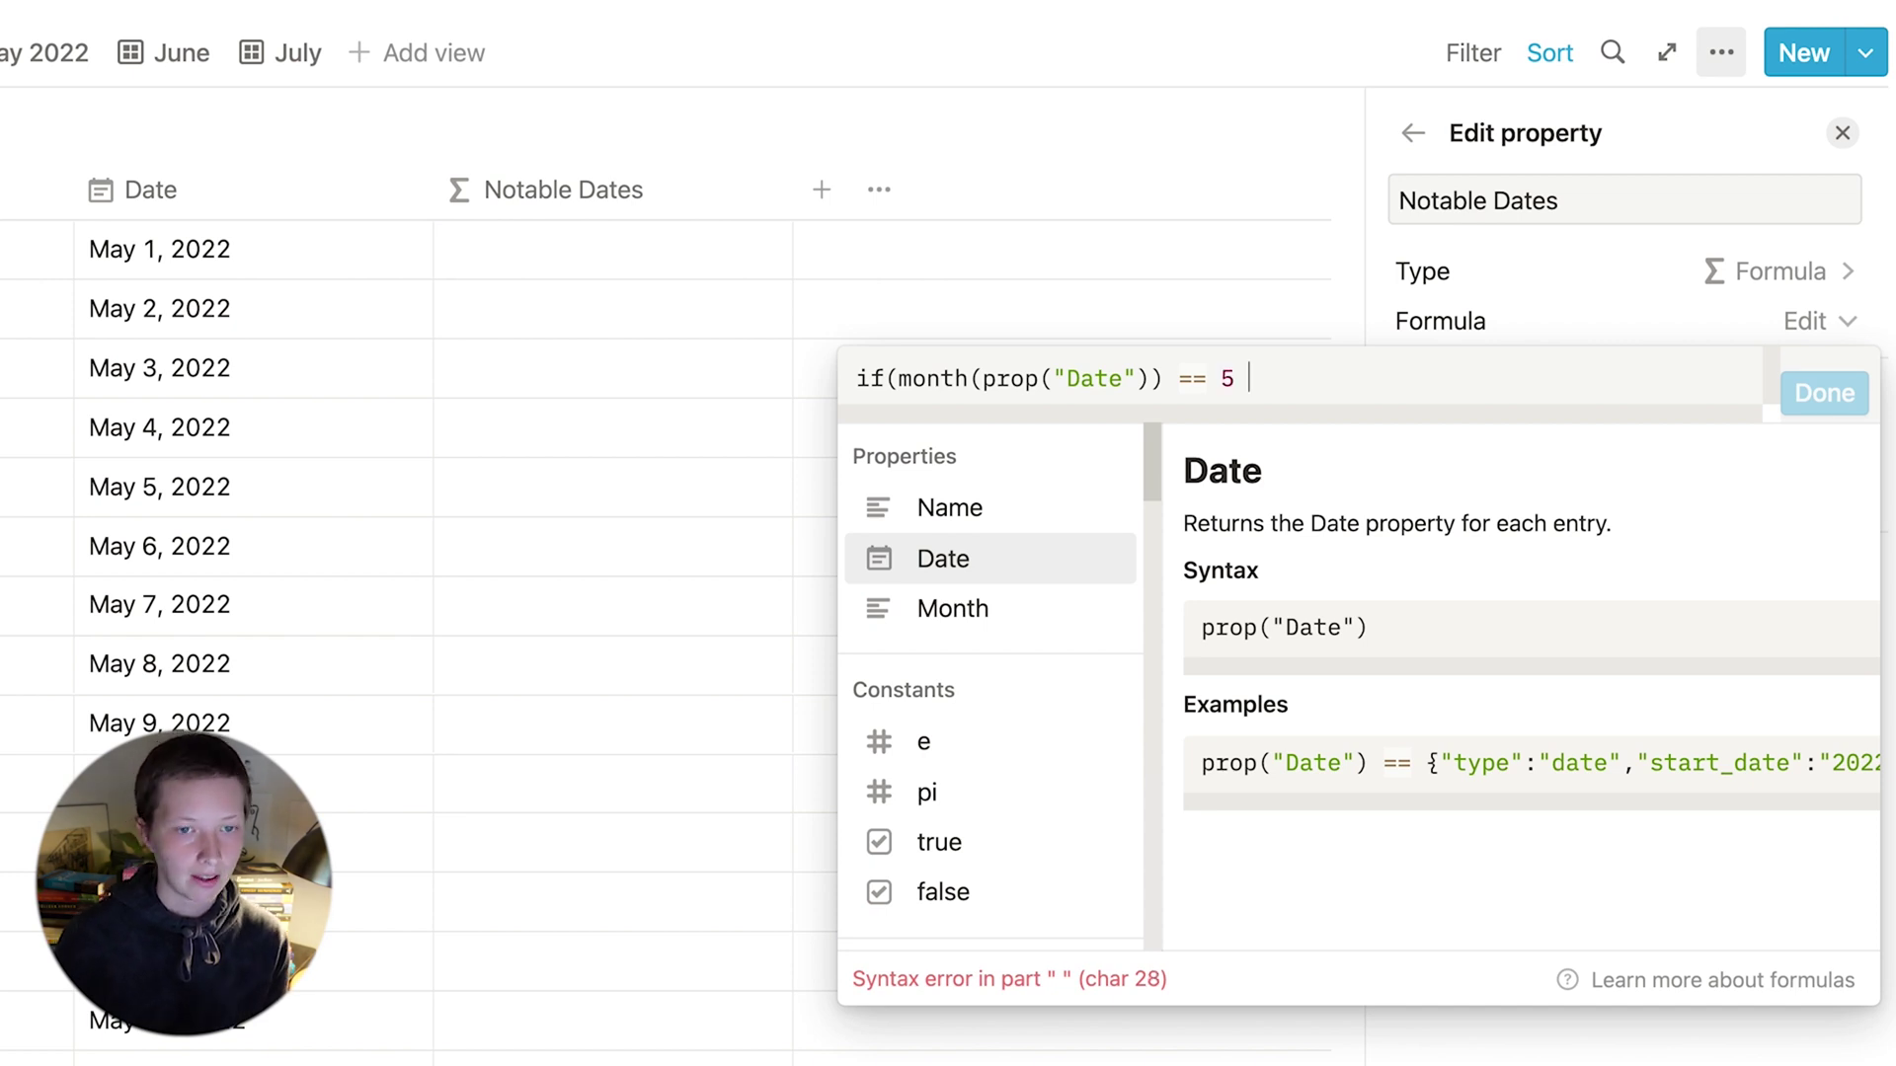
{"action": "type", "text": "and date()"}
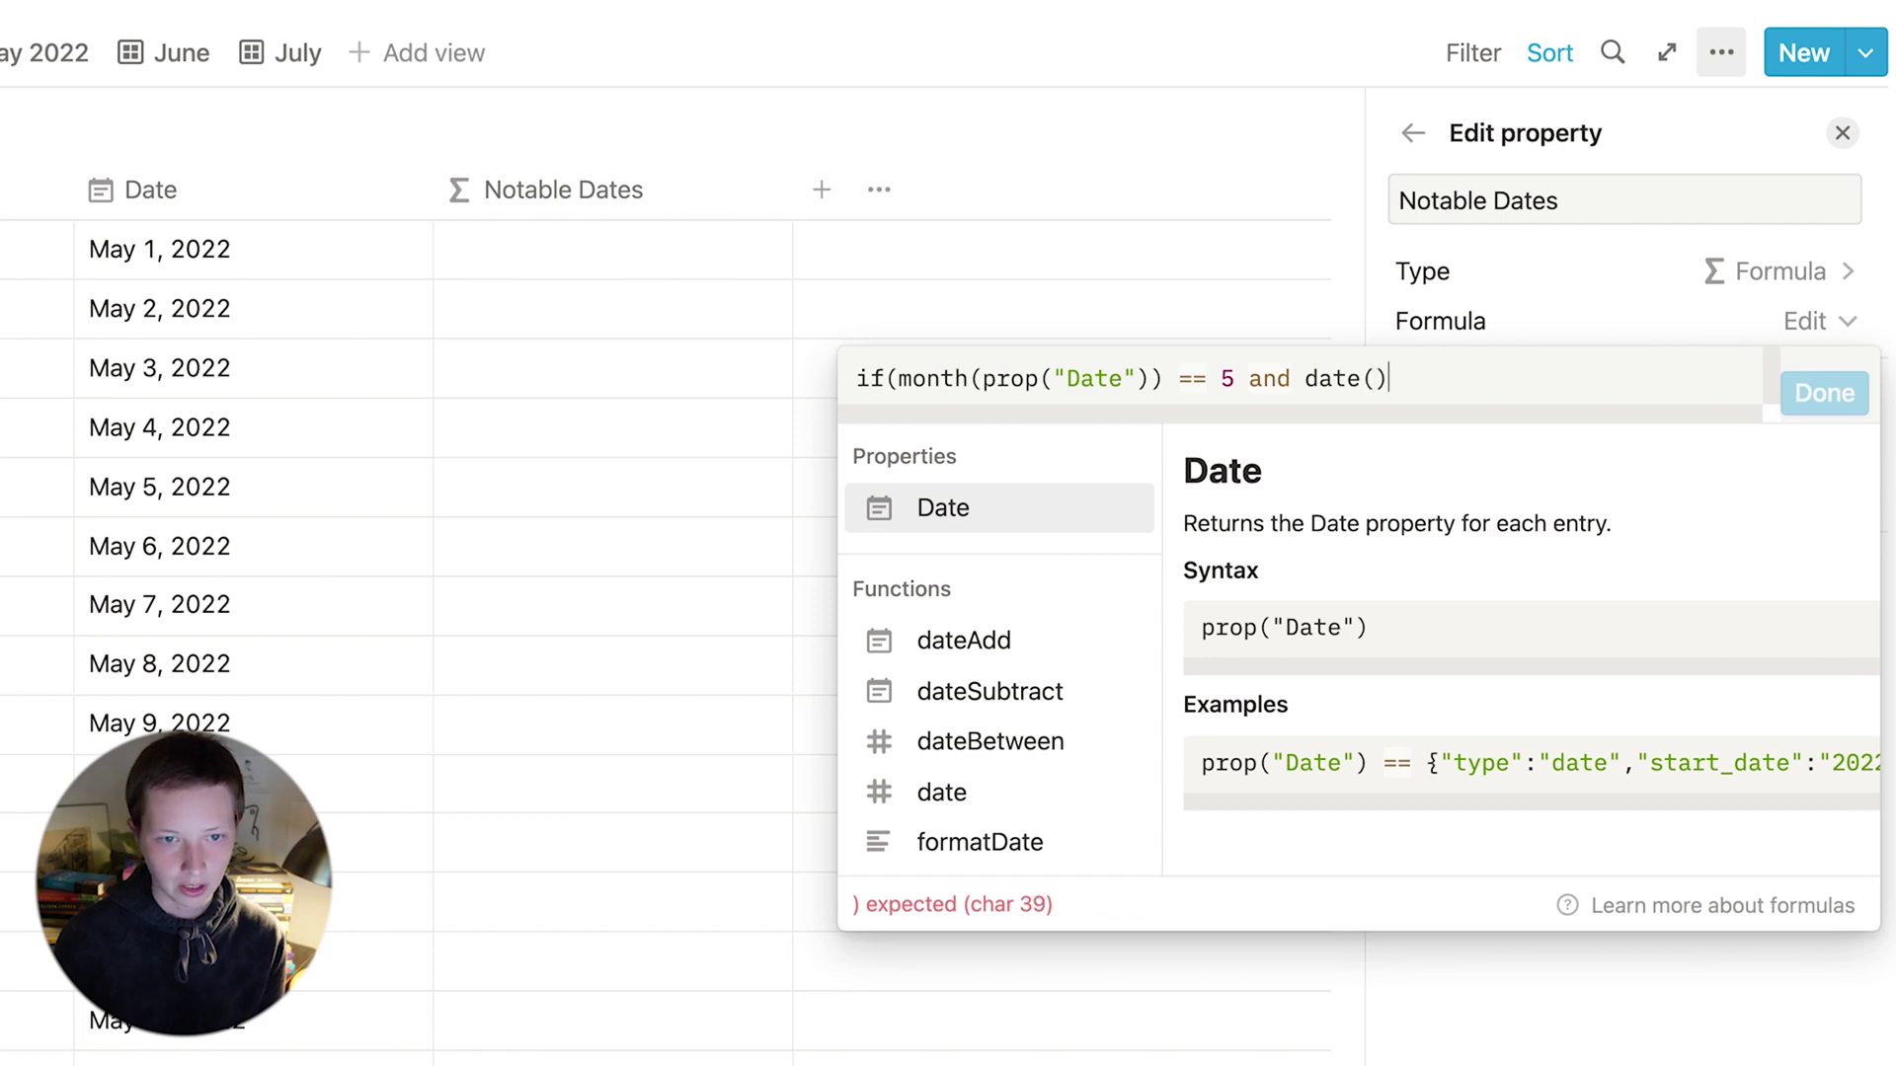
{"action": "key", "text": "Left"}
{"action": "type", "text": "prop(\"Date\")"}
{"action": "key", "text": "Right"}
{"action": "type", "text": "=="}
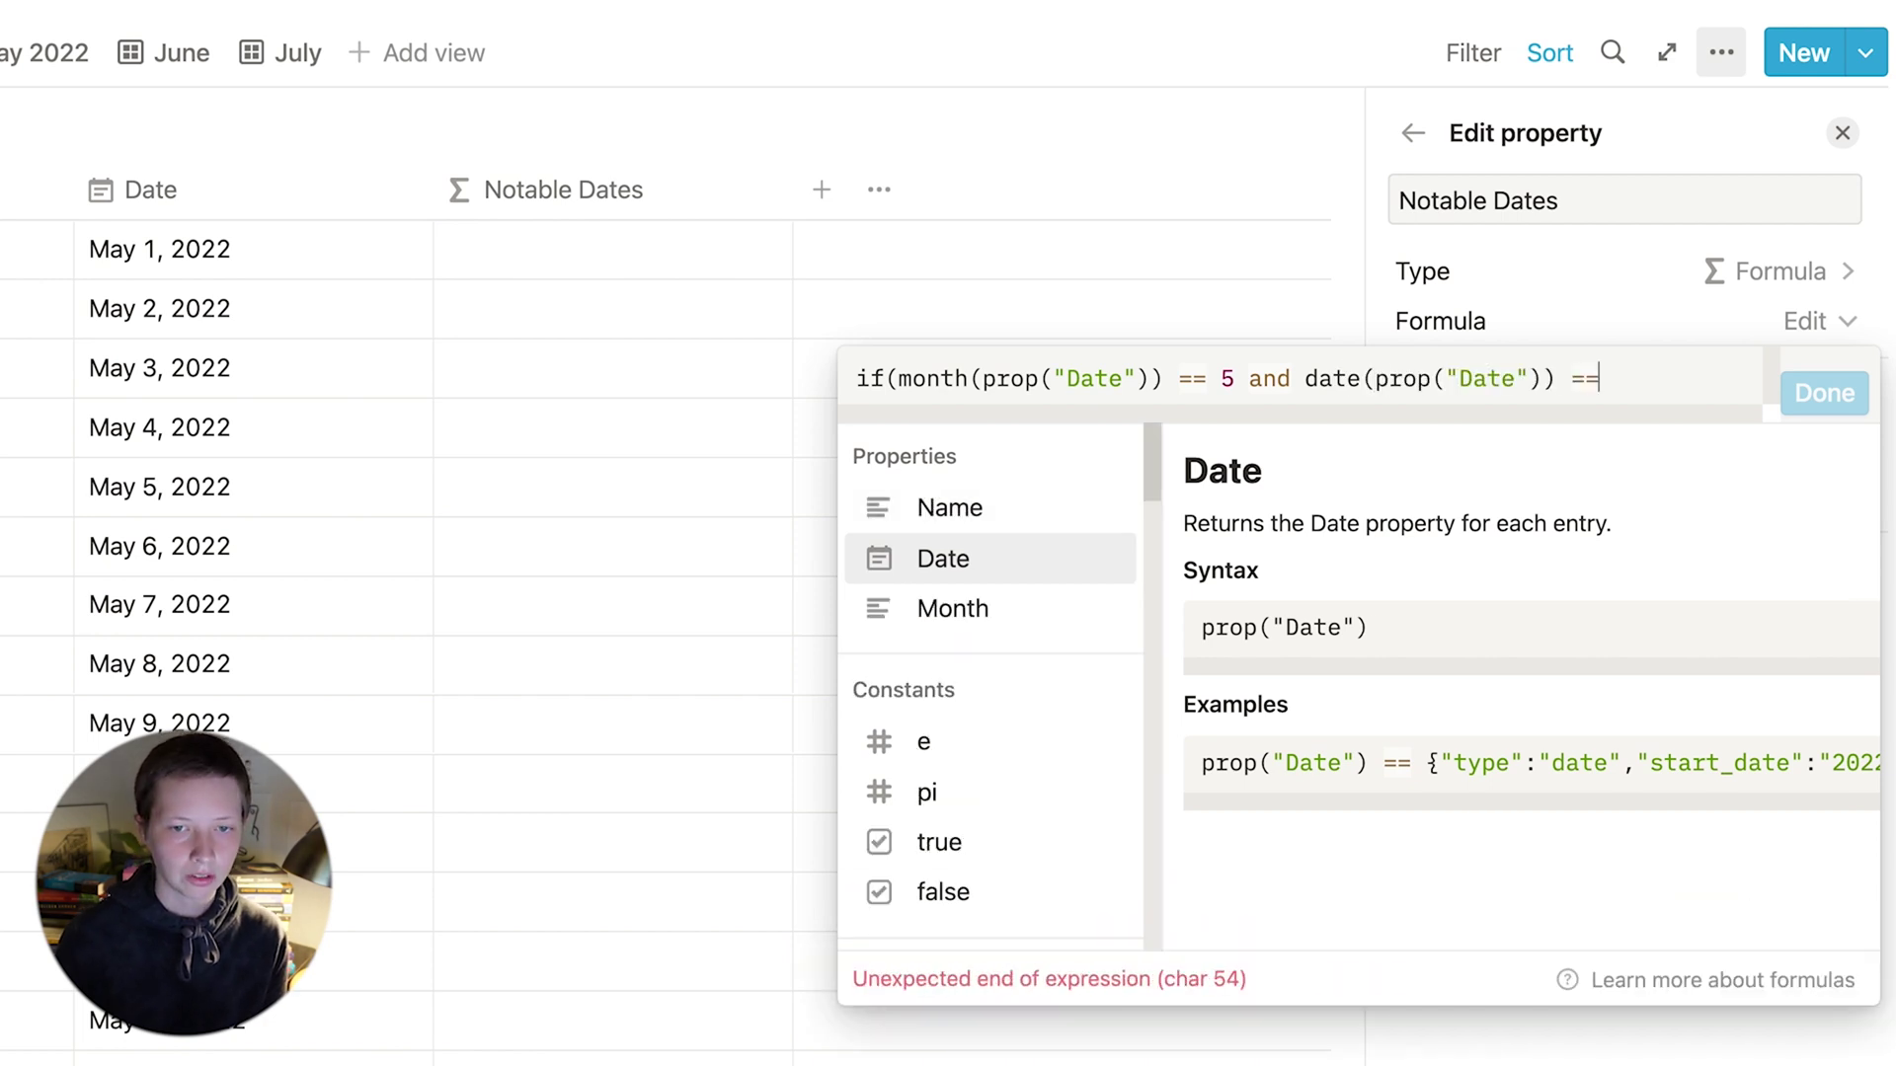
{"action": "type", "text": " 2"}
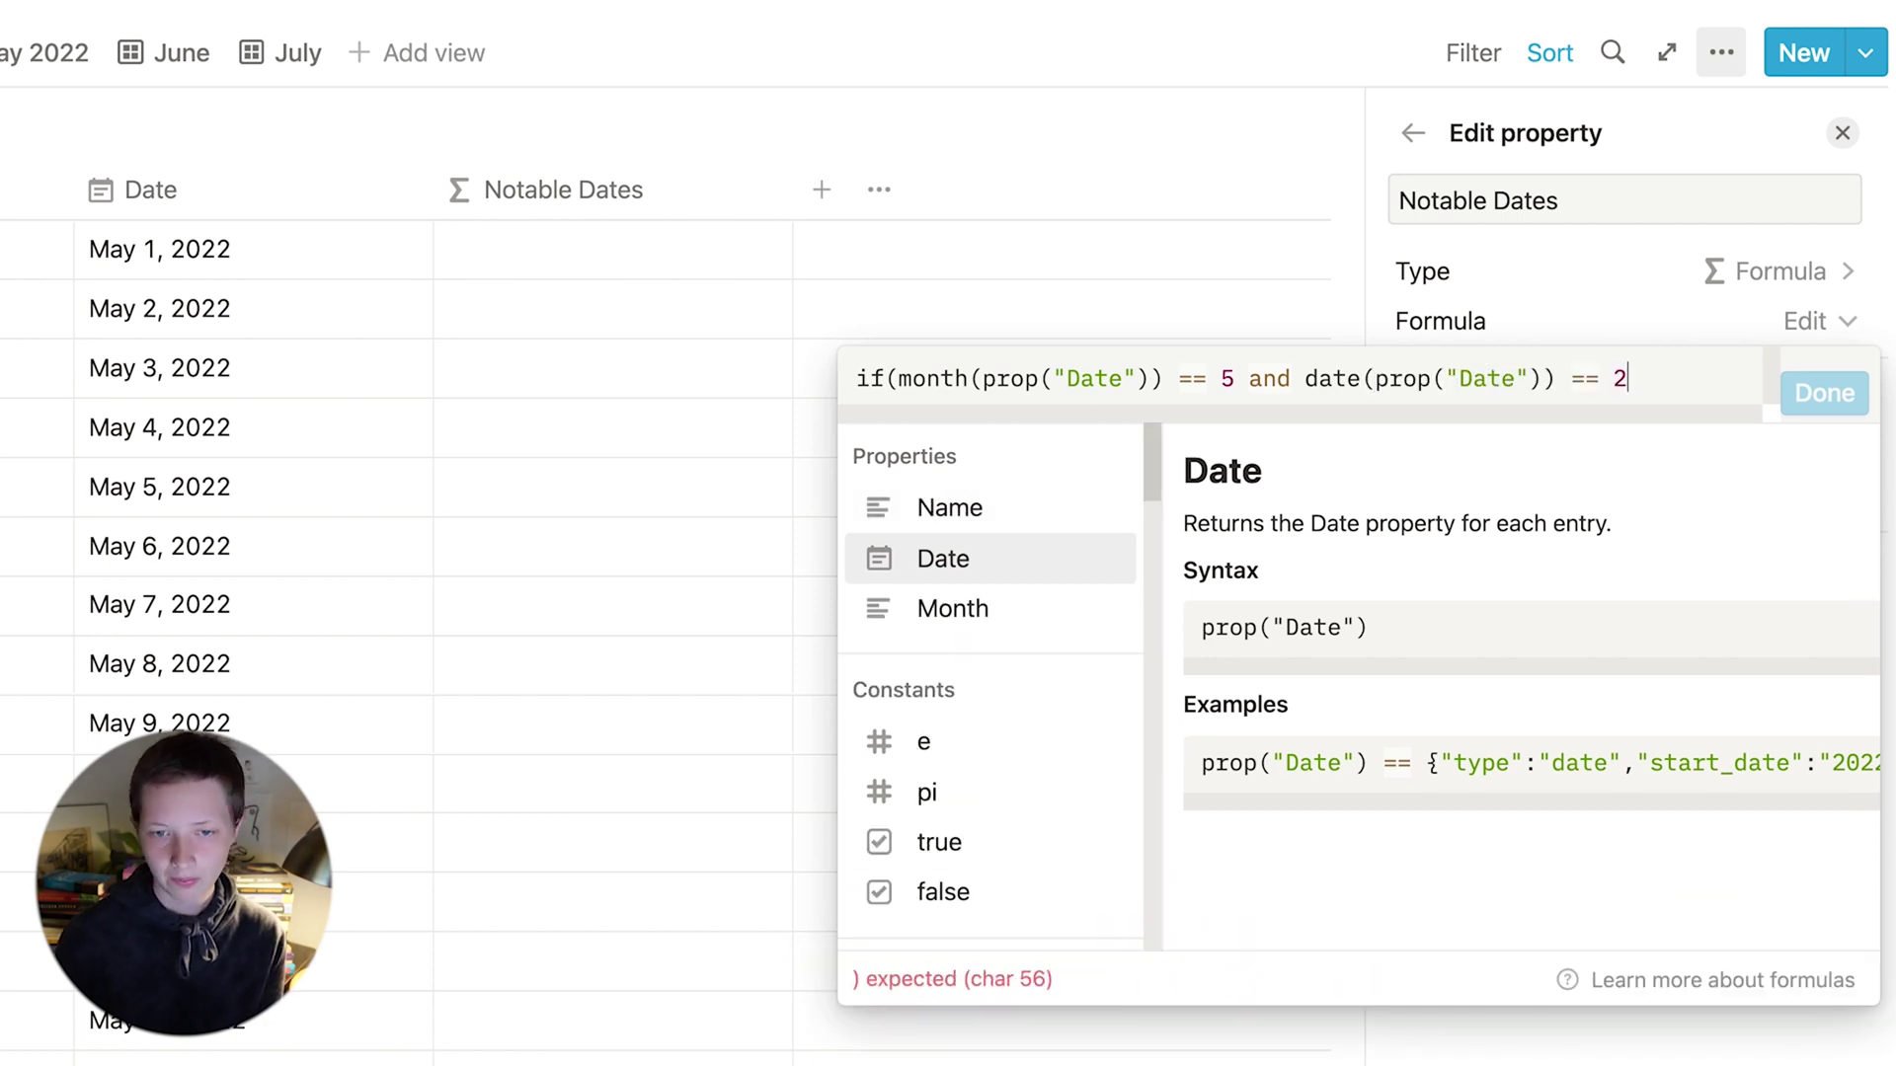
{"action": "type", "text": "0, "}
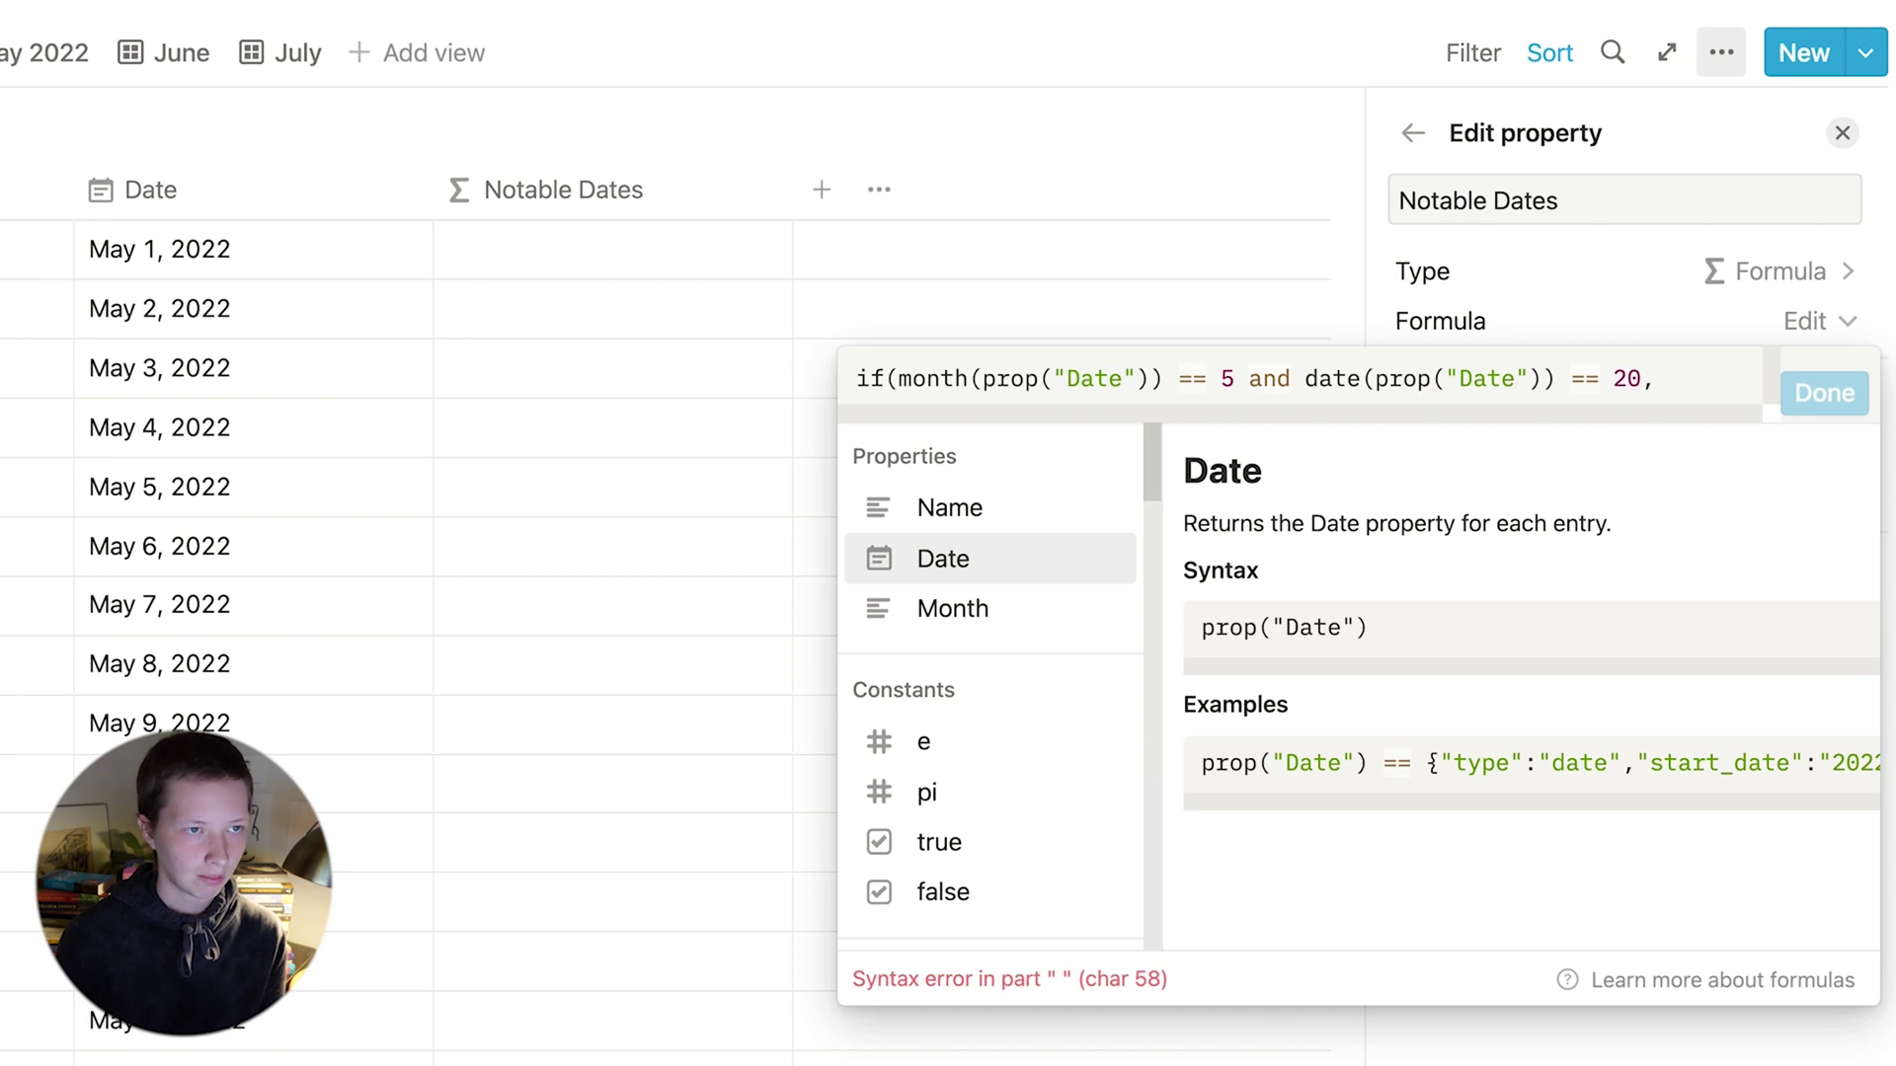
{"action": "type", "text": "\"M"}
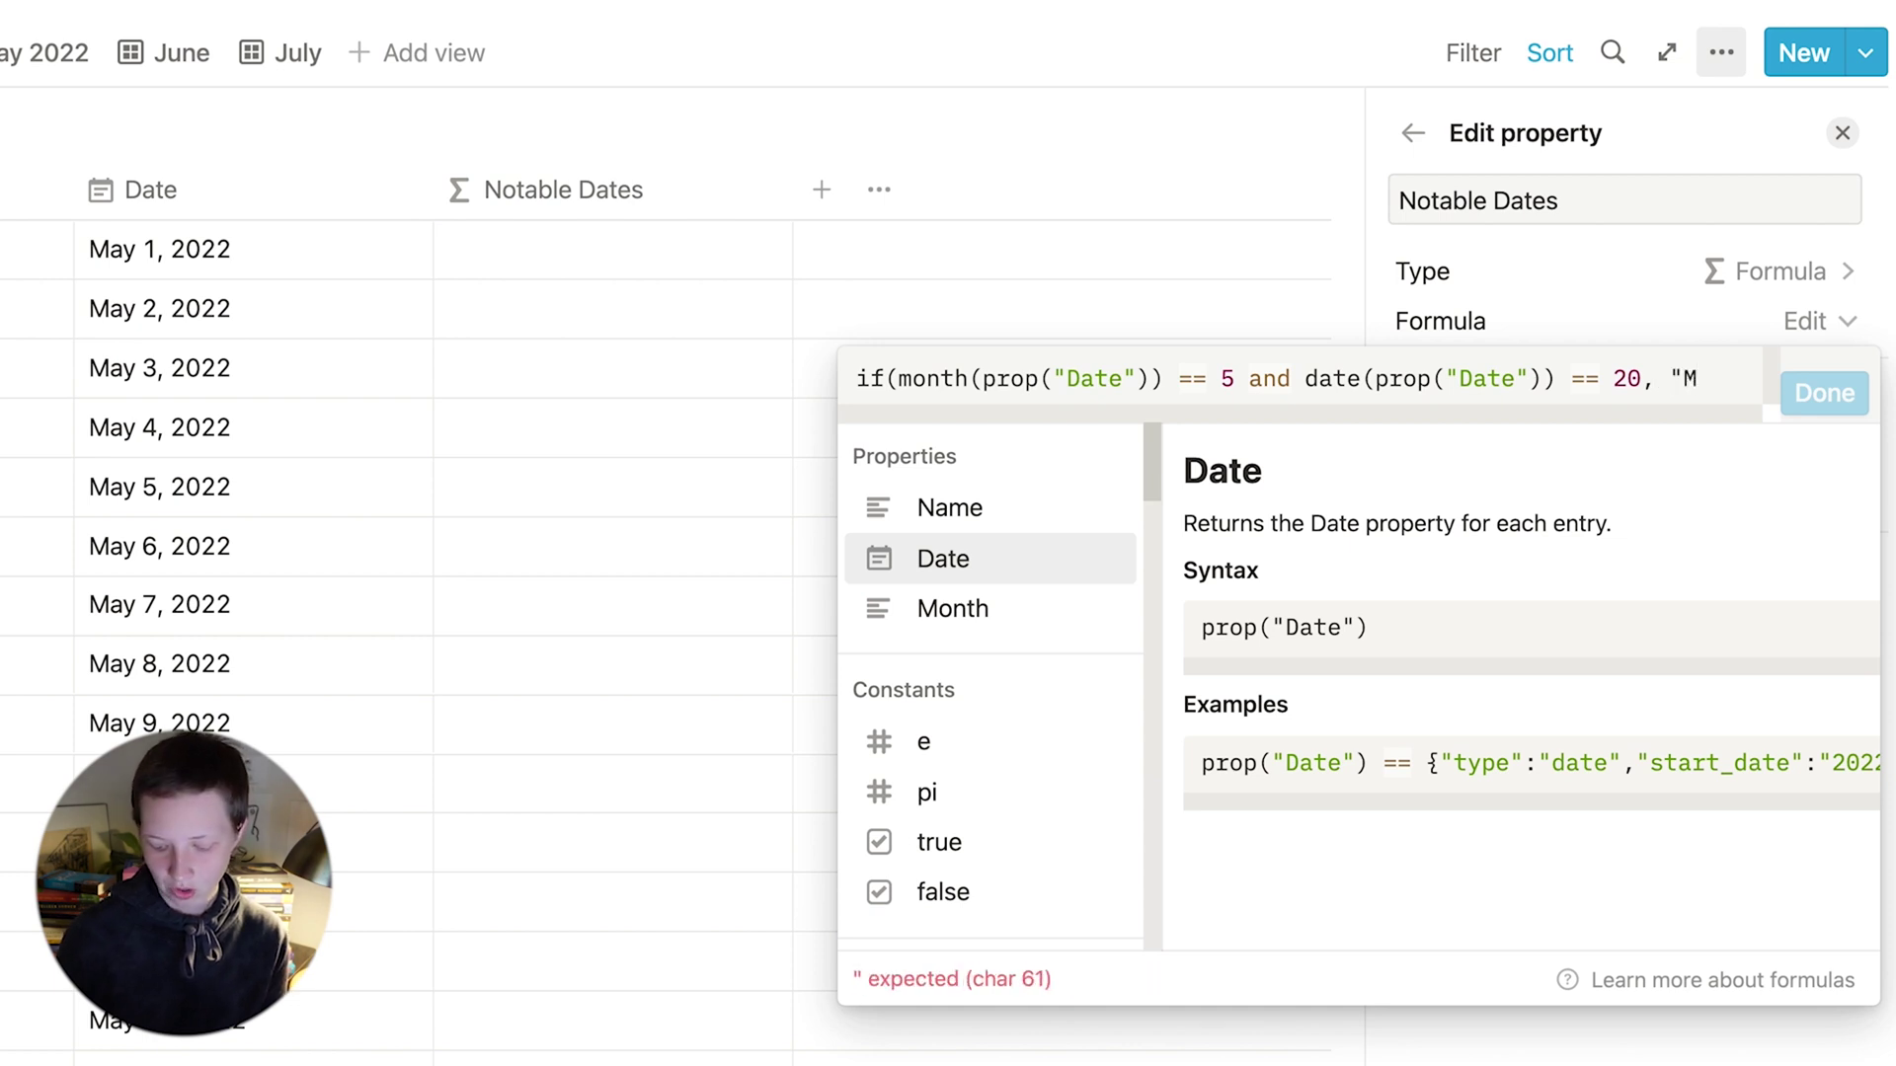
{"action": "type", "text": "y Birthday"}
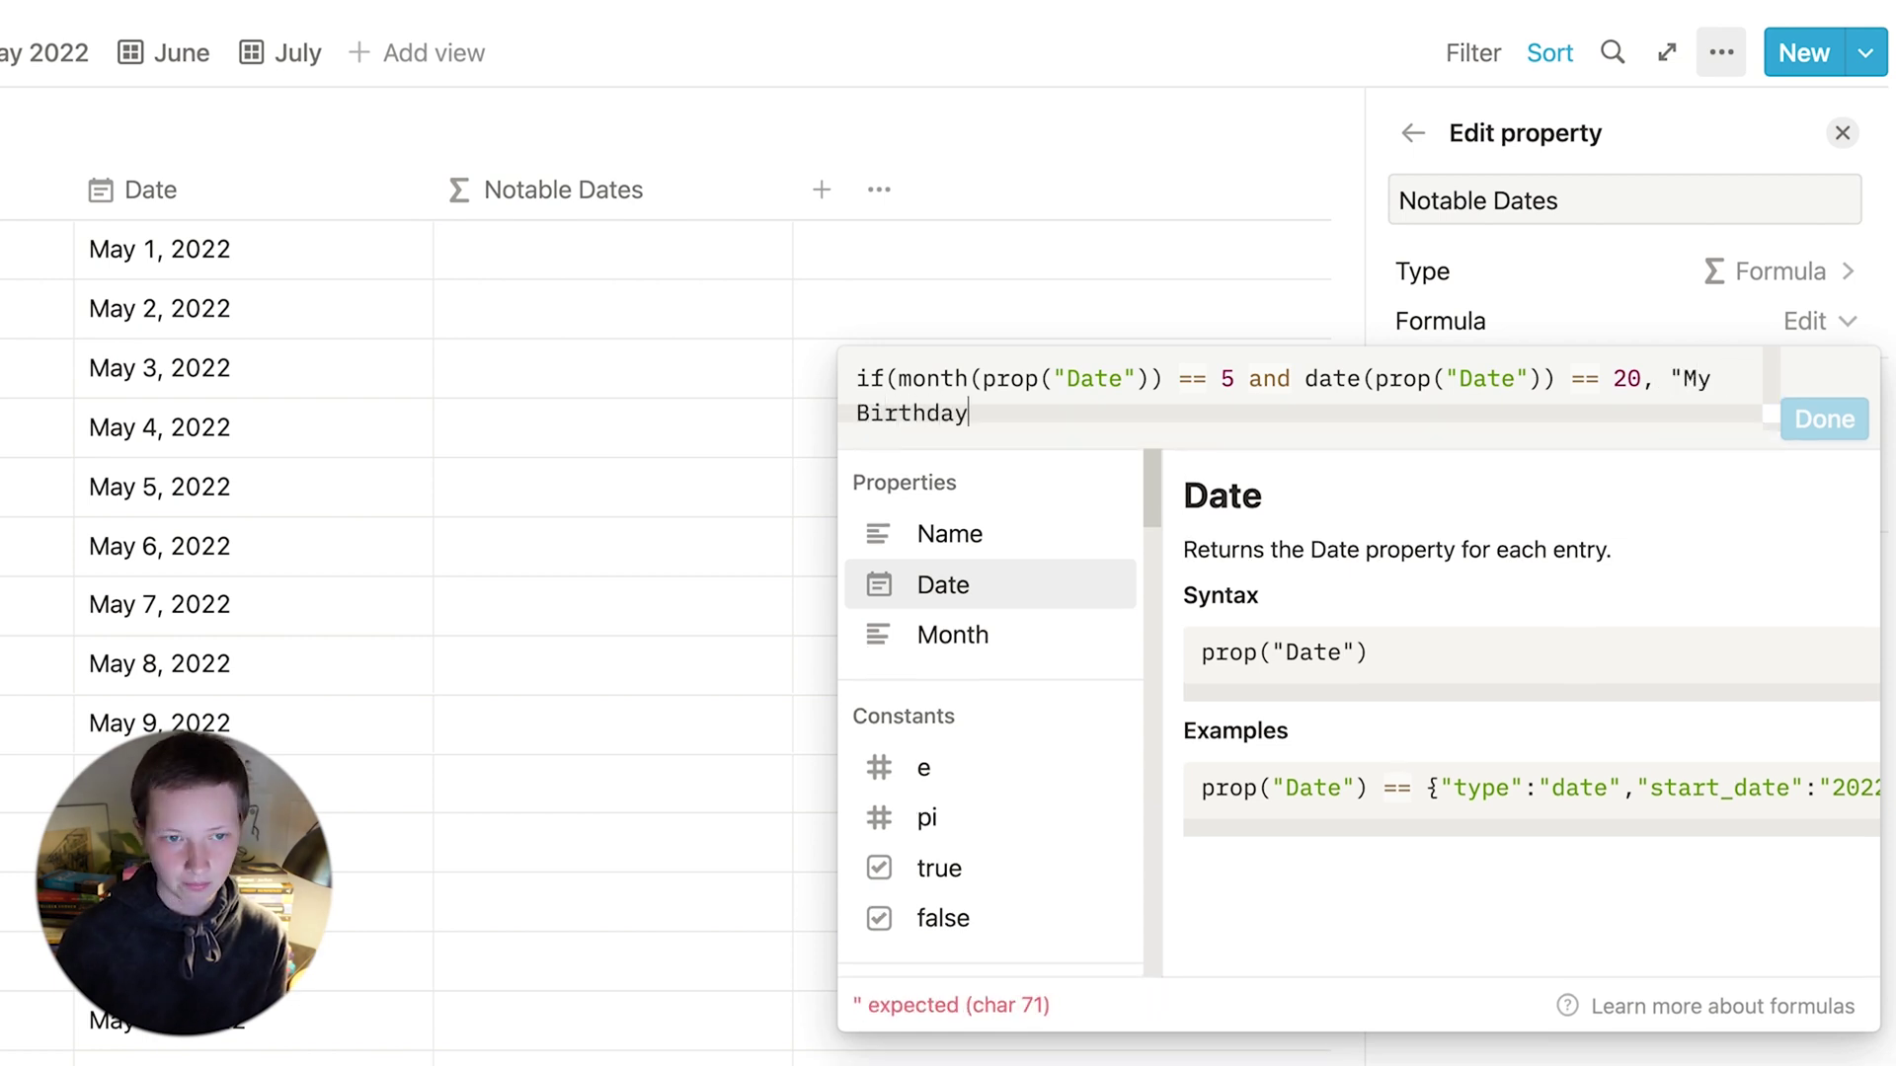
{"action": "type", "text": "\", "}
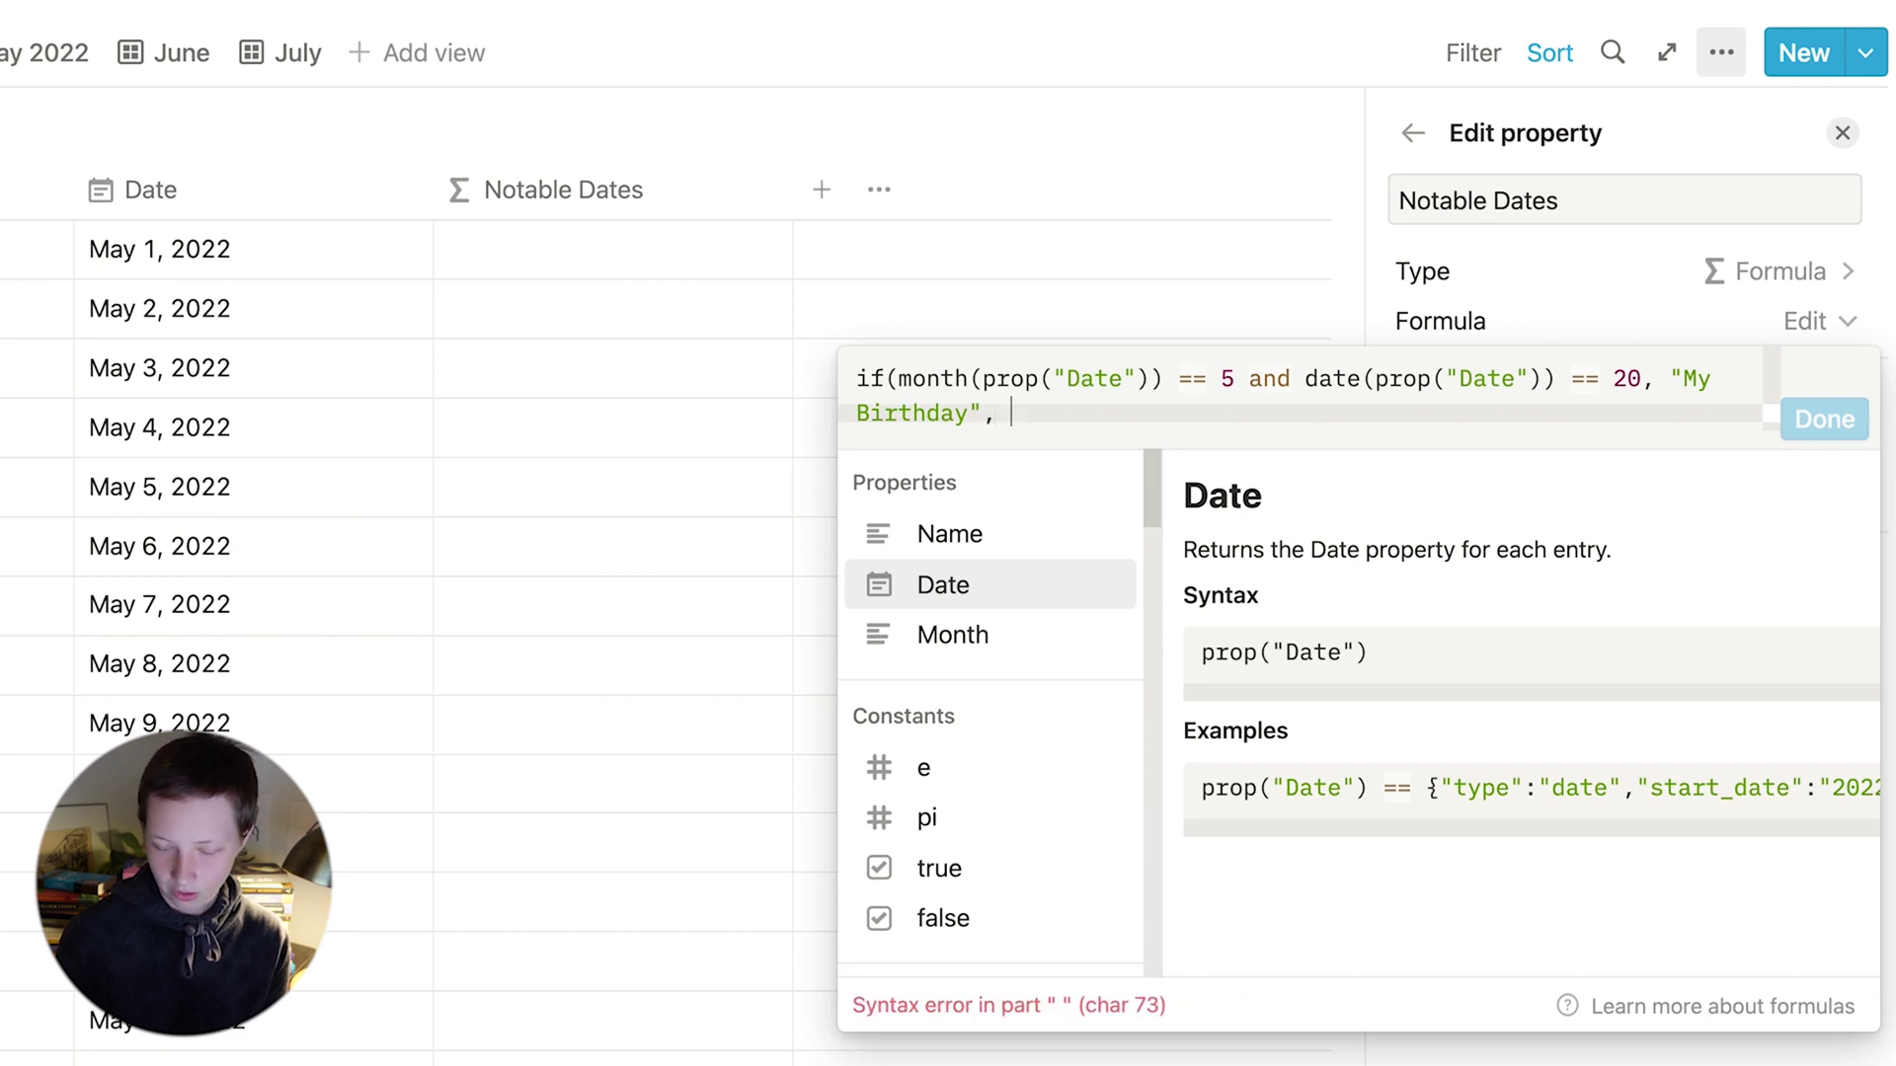
{"action": "type", "text": "\"\")"}
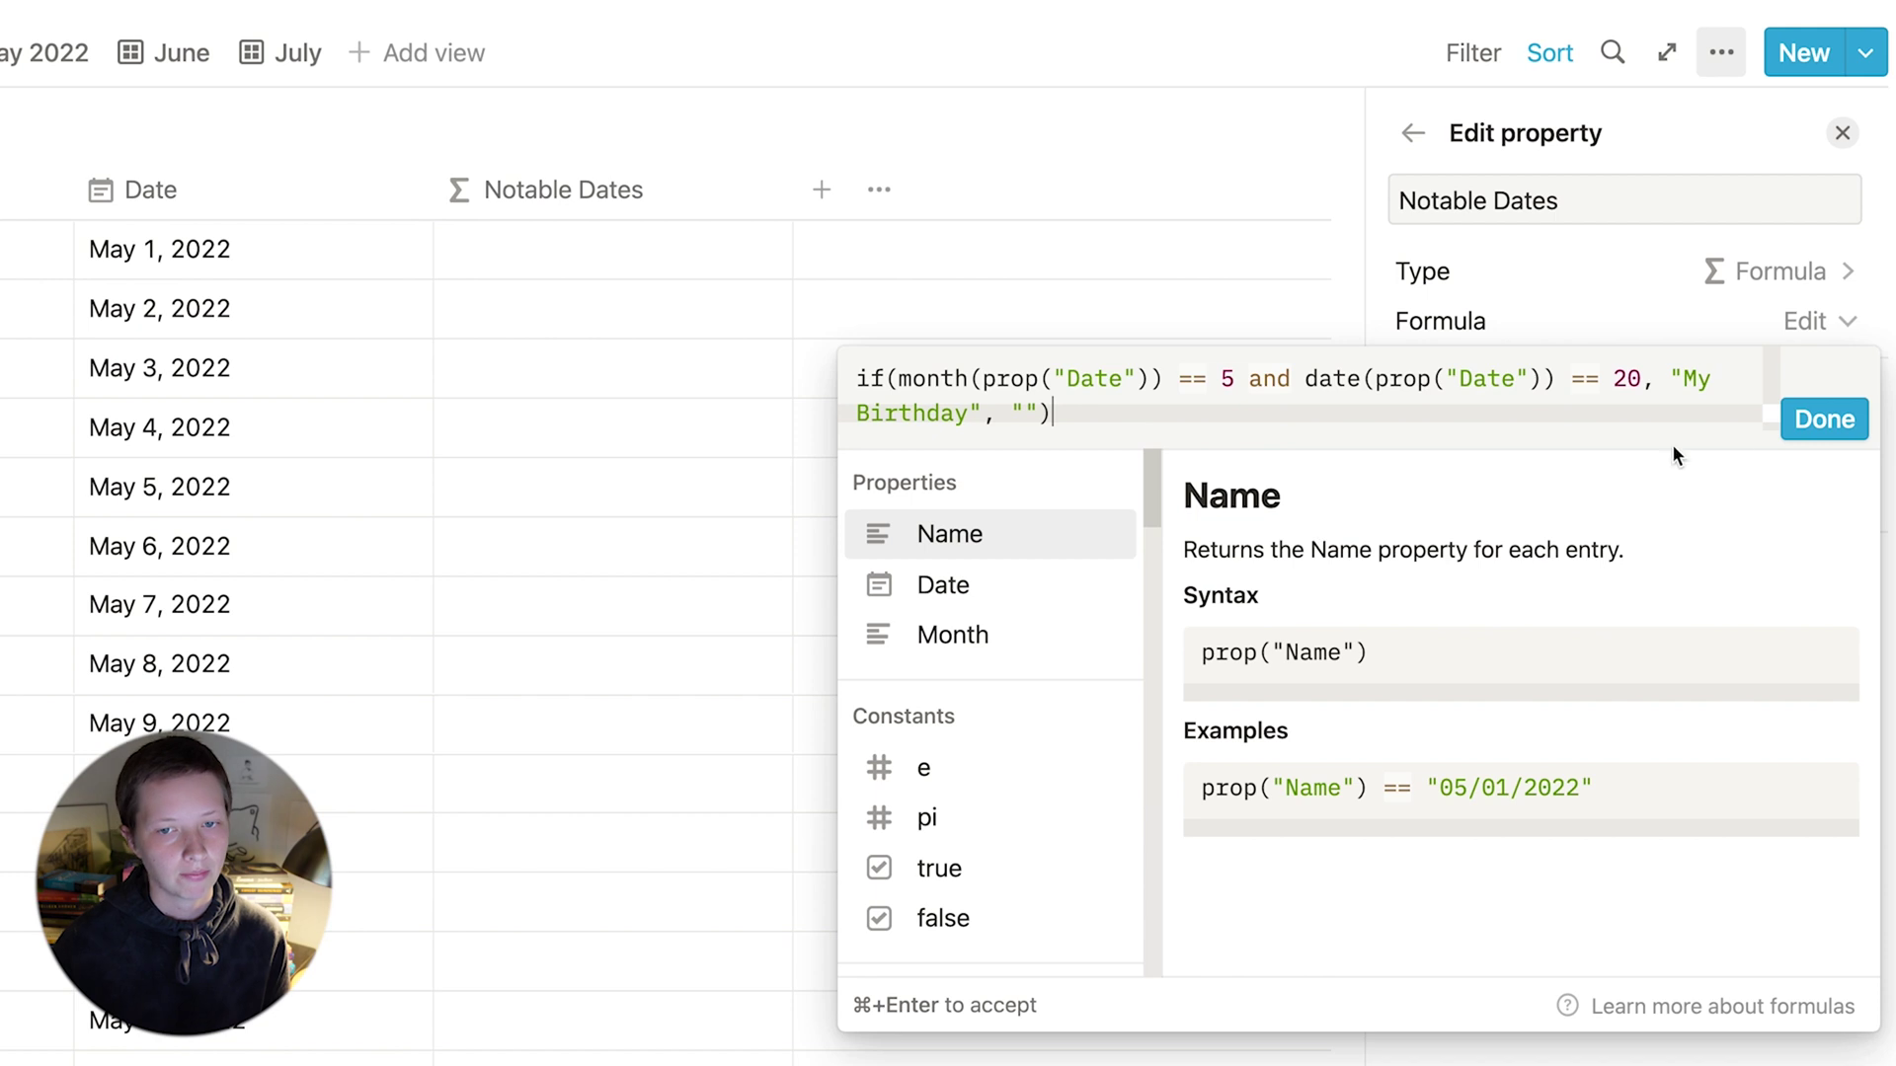
{"action": "left_click", "coordinate": [1823, 419]}
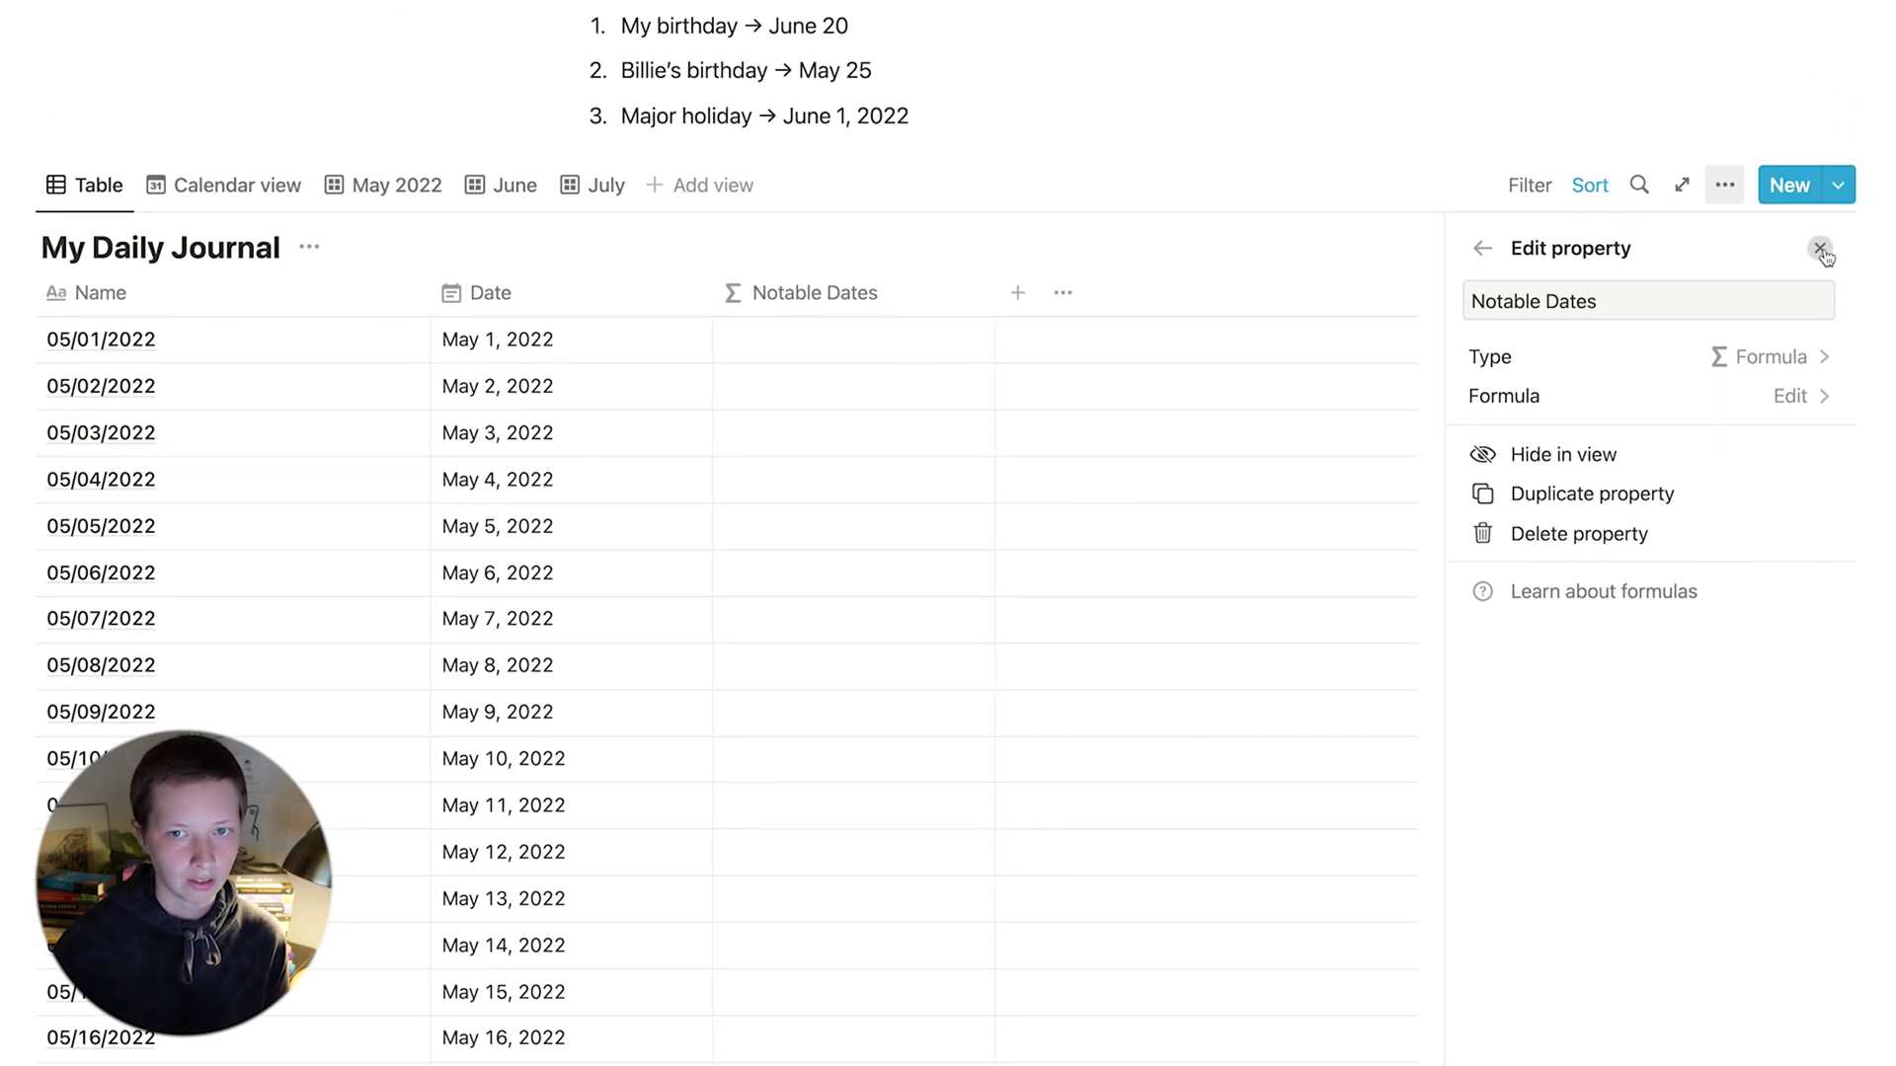
{"action": "left_click", "coordinate": [1820, 249]}
In the Calendar view, make Notable Dates visible on the cards.
{"action": "scroll", "coordinate": [968, 520], "scroll_direction": "down", "scroll_amount": 10}
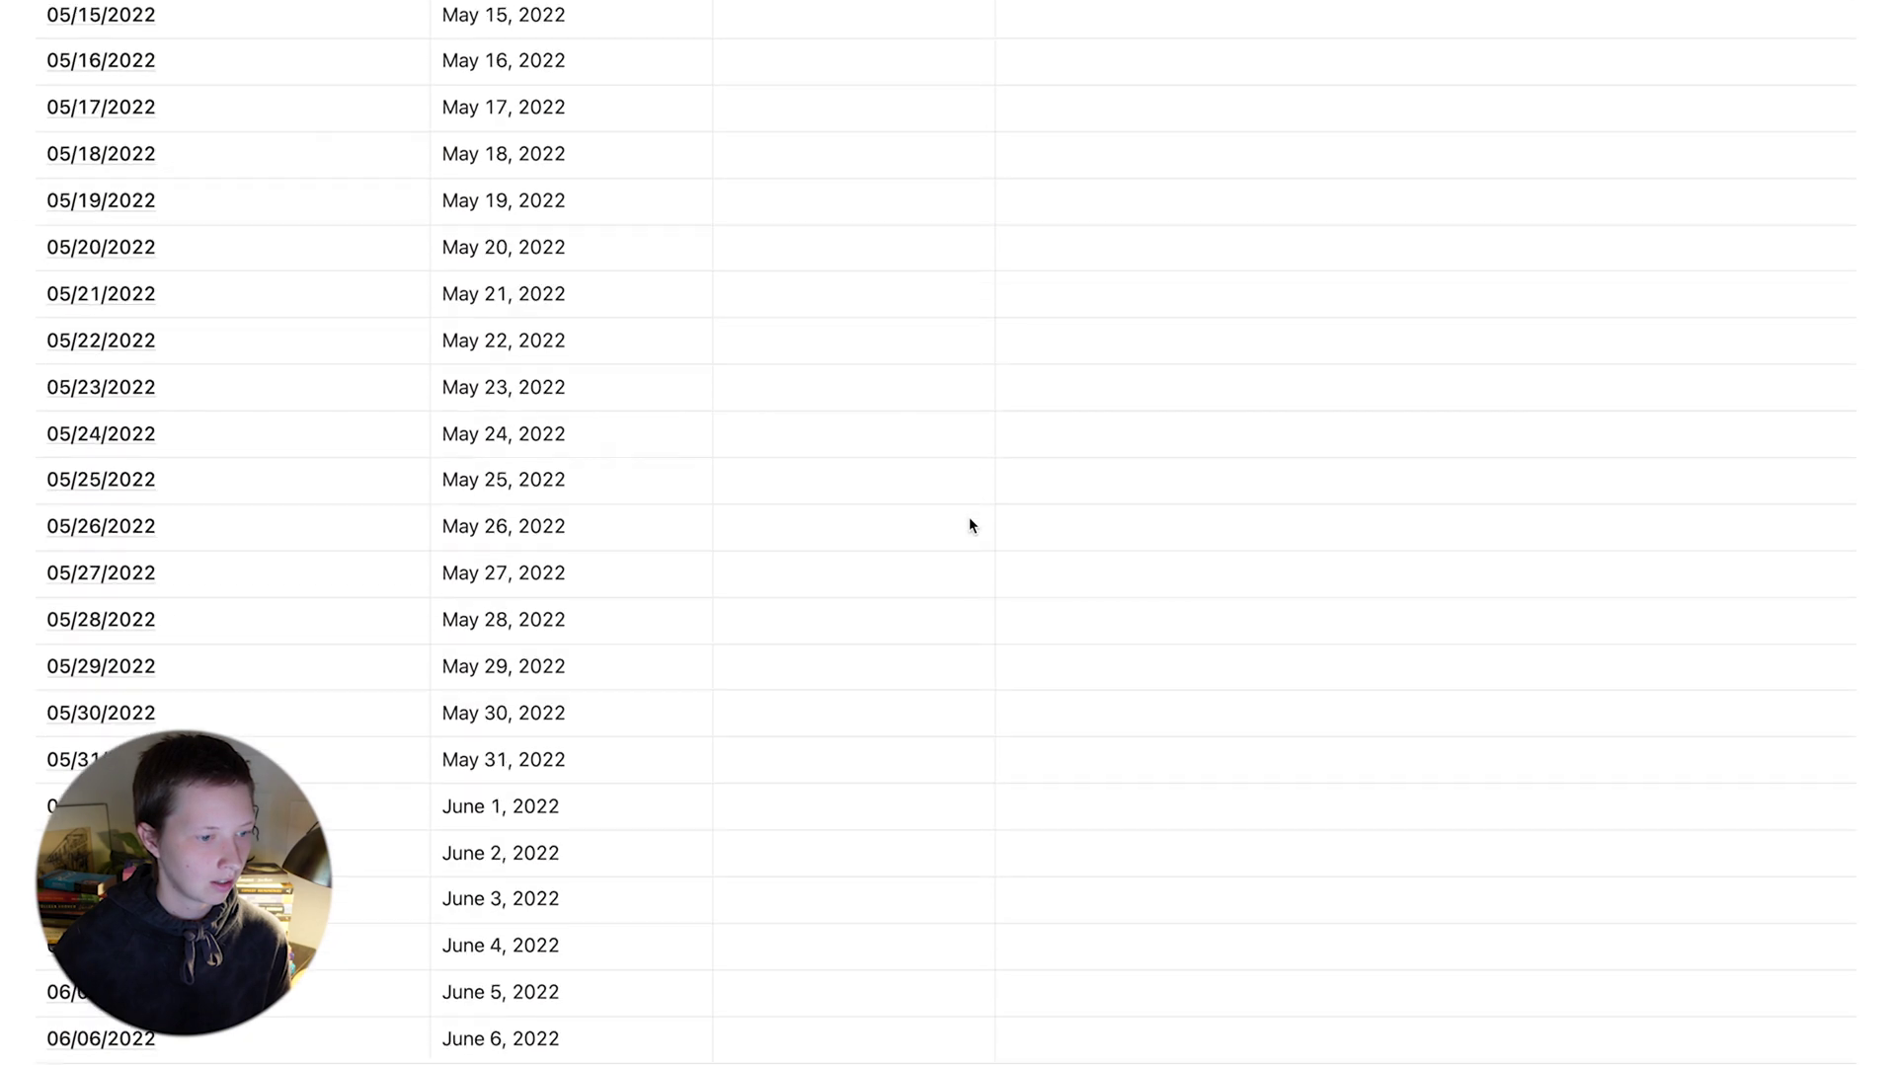
{"action": "scroll", "coordinate": [968, 524], "scroll_direction": "down", "scroll_amount": 10}
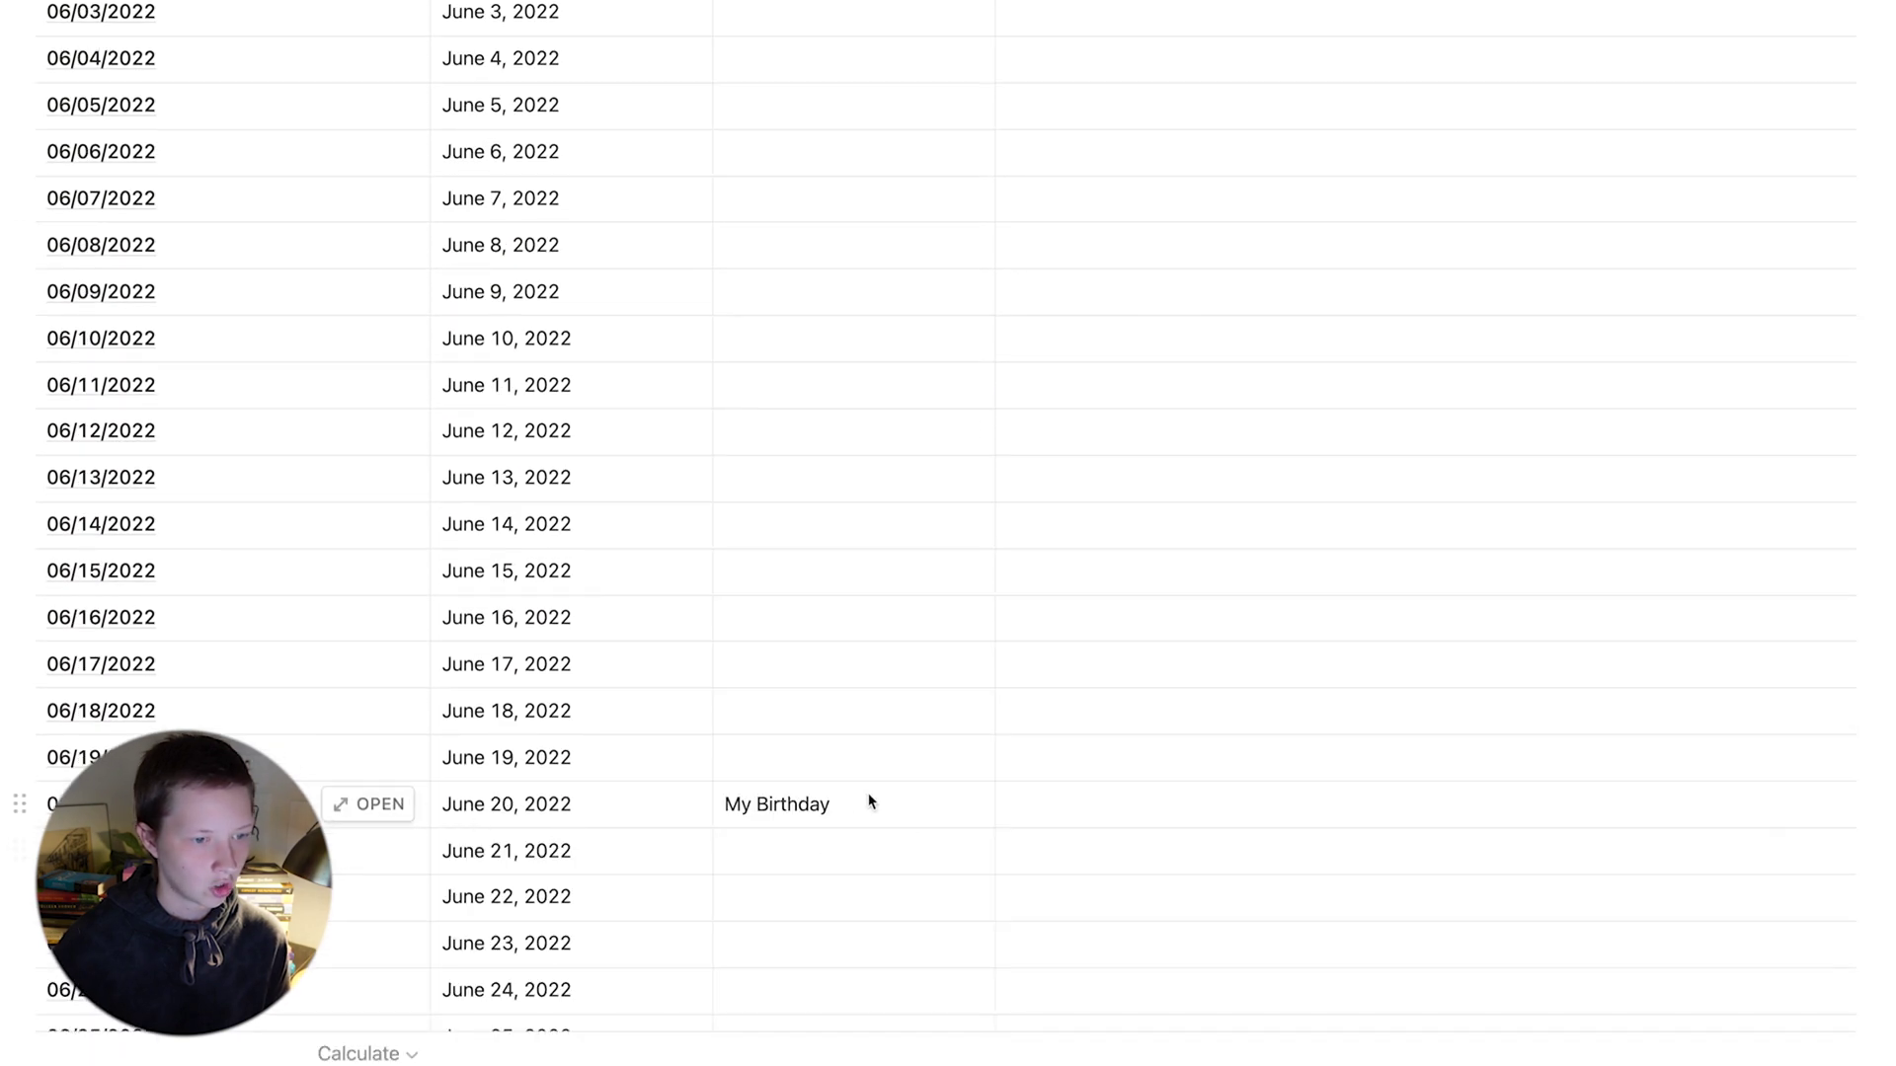
{"action": "scroll", "coordinate": [865, 801], "scroll_direction": "up", "scroll_amount": 15}
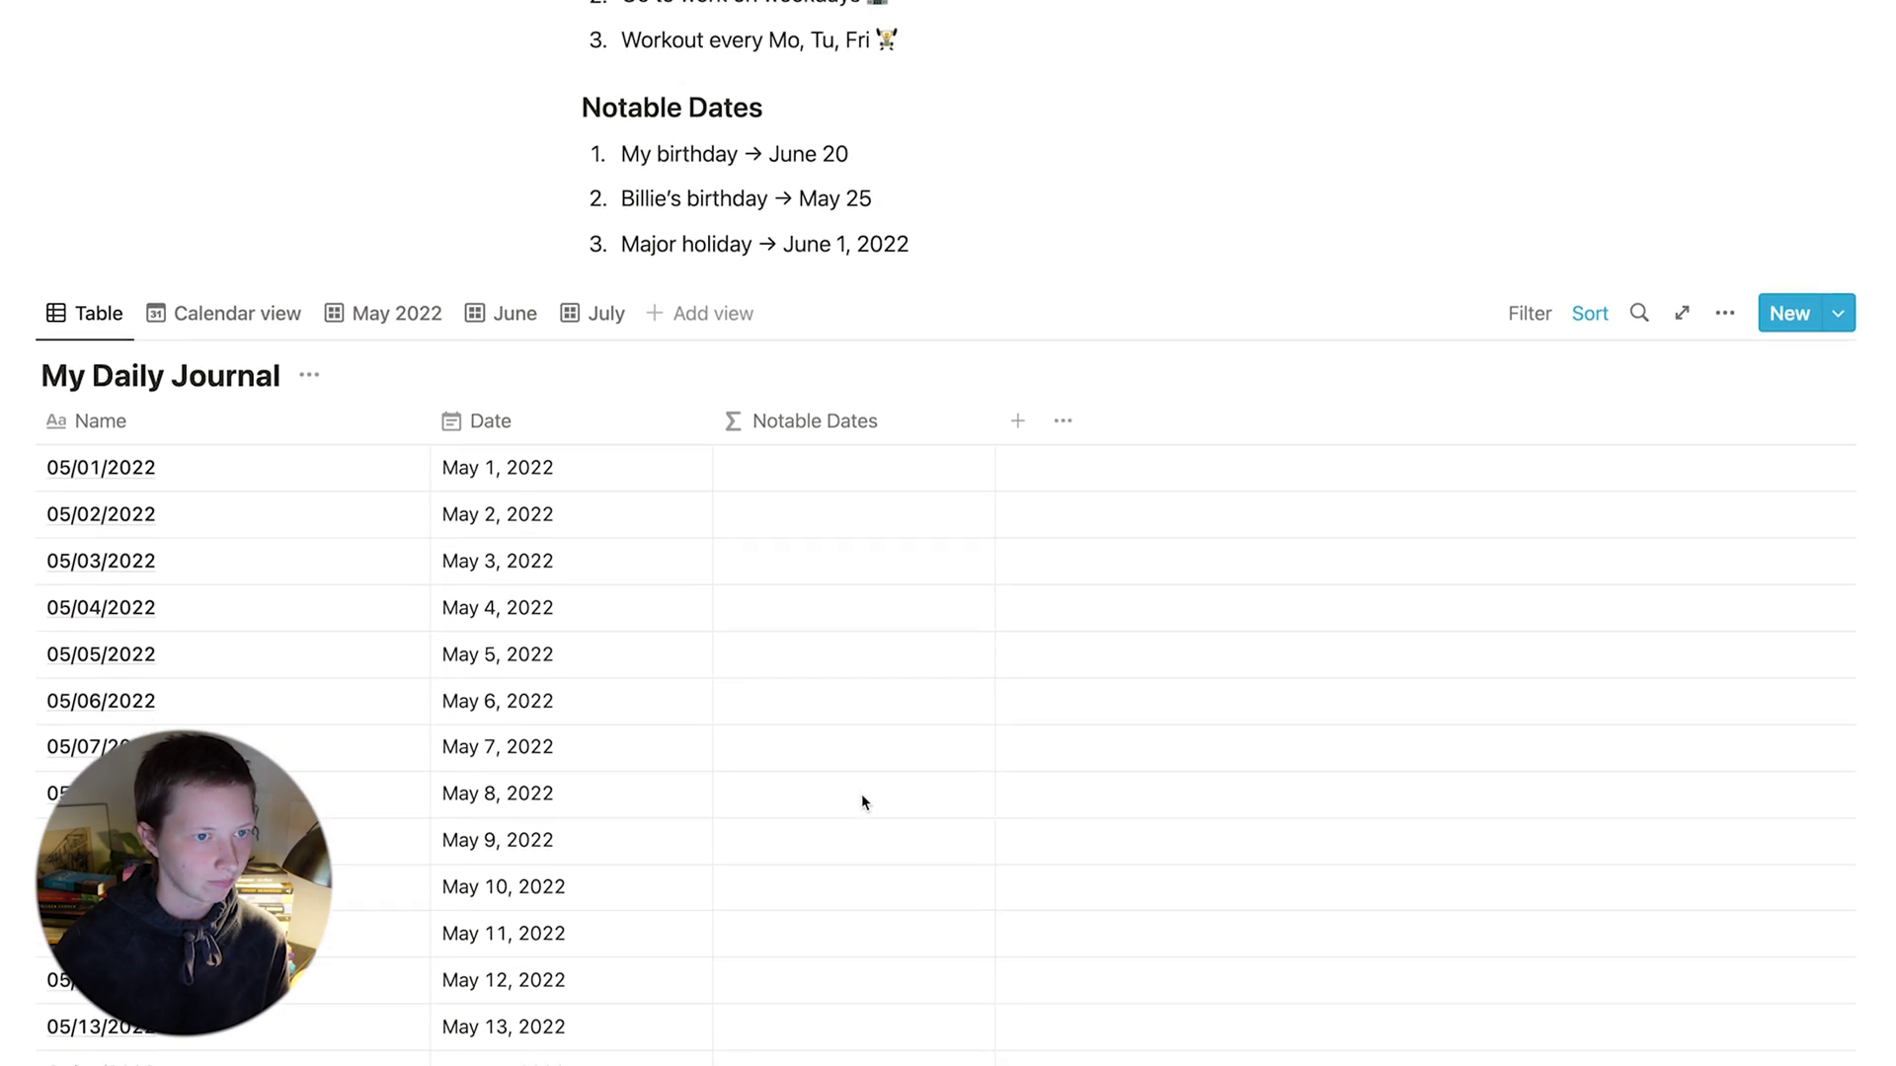
{"action": "scroll", "coordinate": [862, 801], "scroll_direction": "up", "scroll_amount": 2}
{"action": "left_click", "coordinate": [235, 391]}
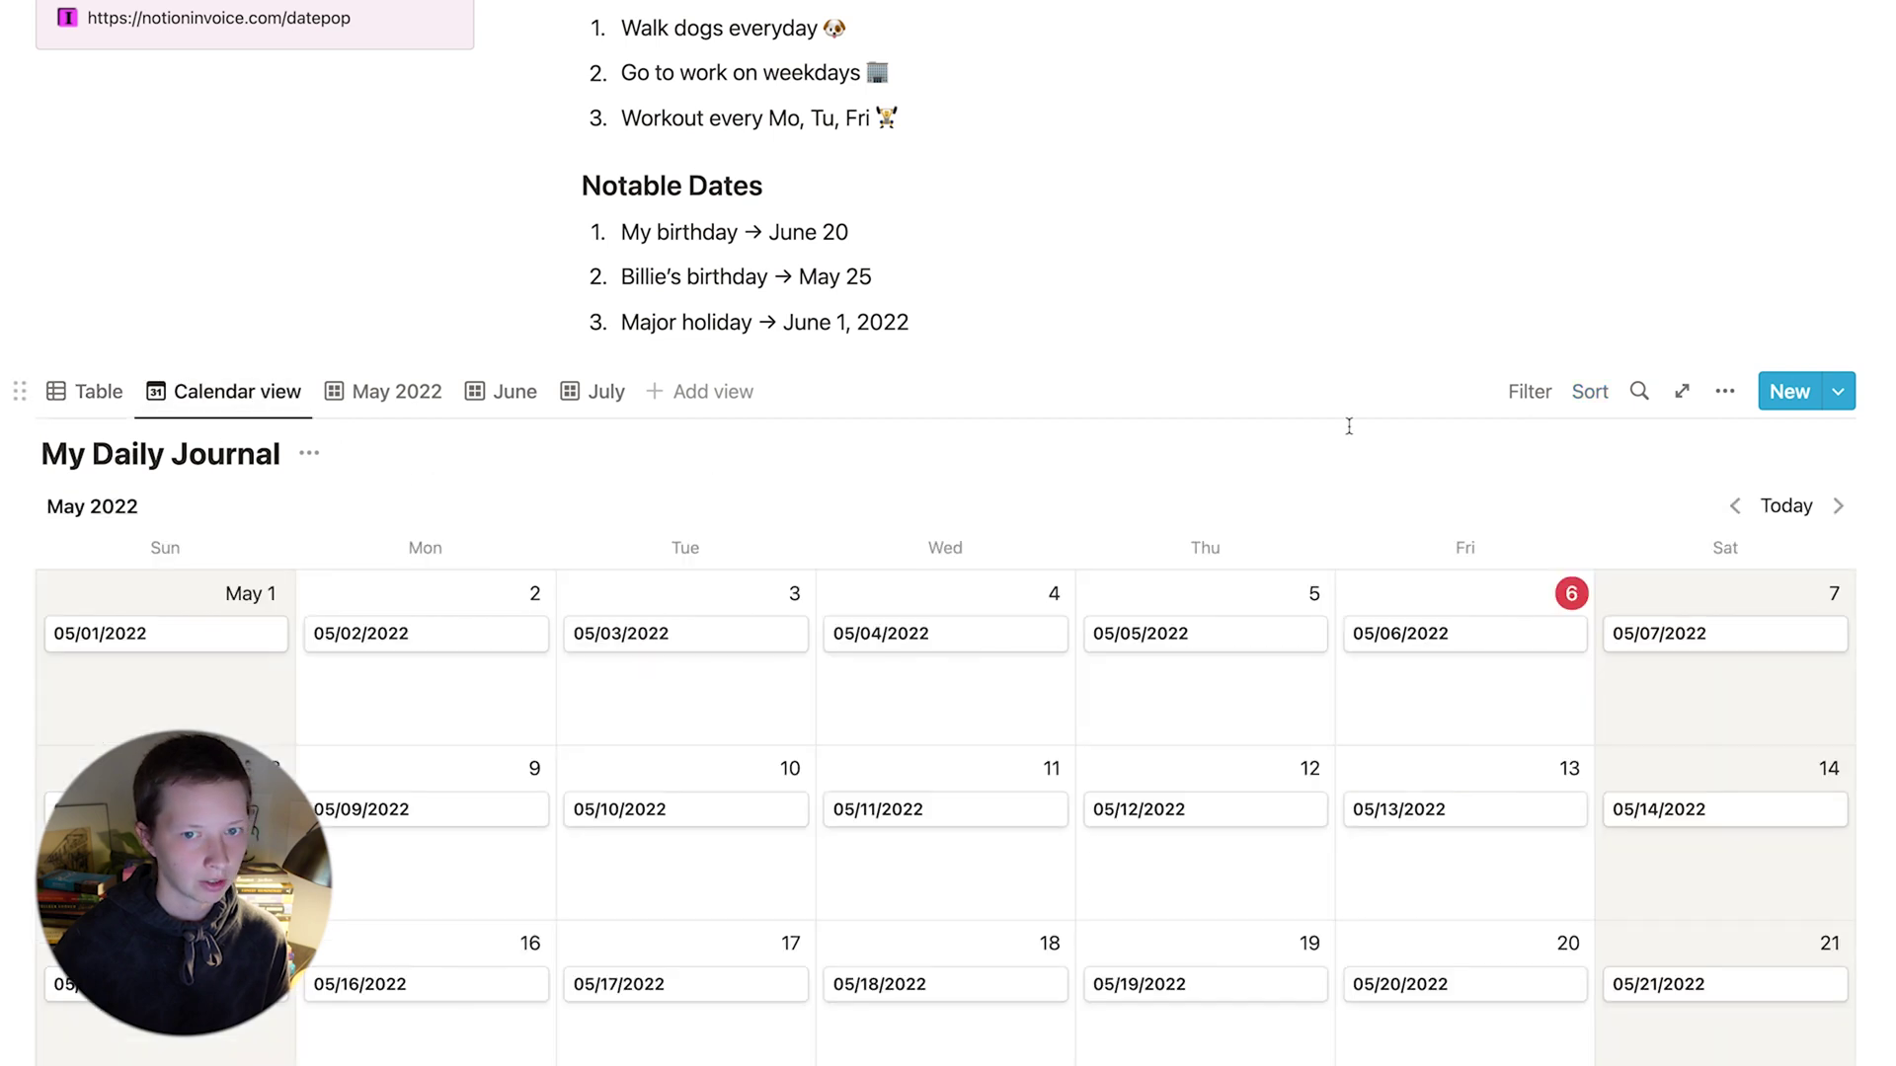
{"action": "left_click", "coordinate": [1729, 396]}
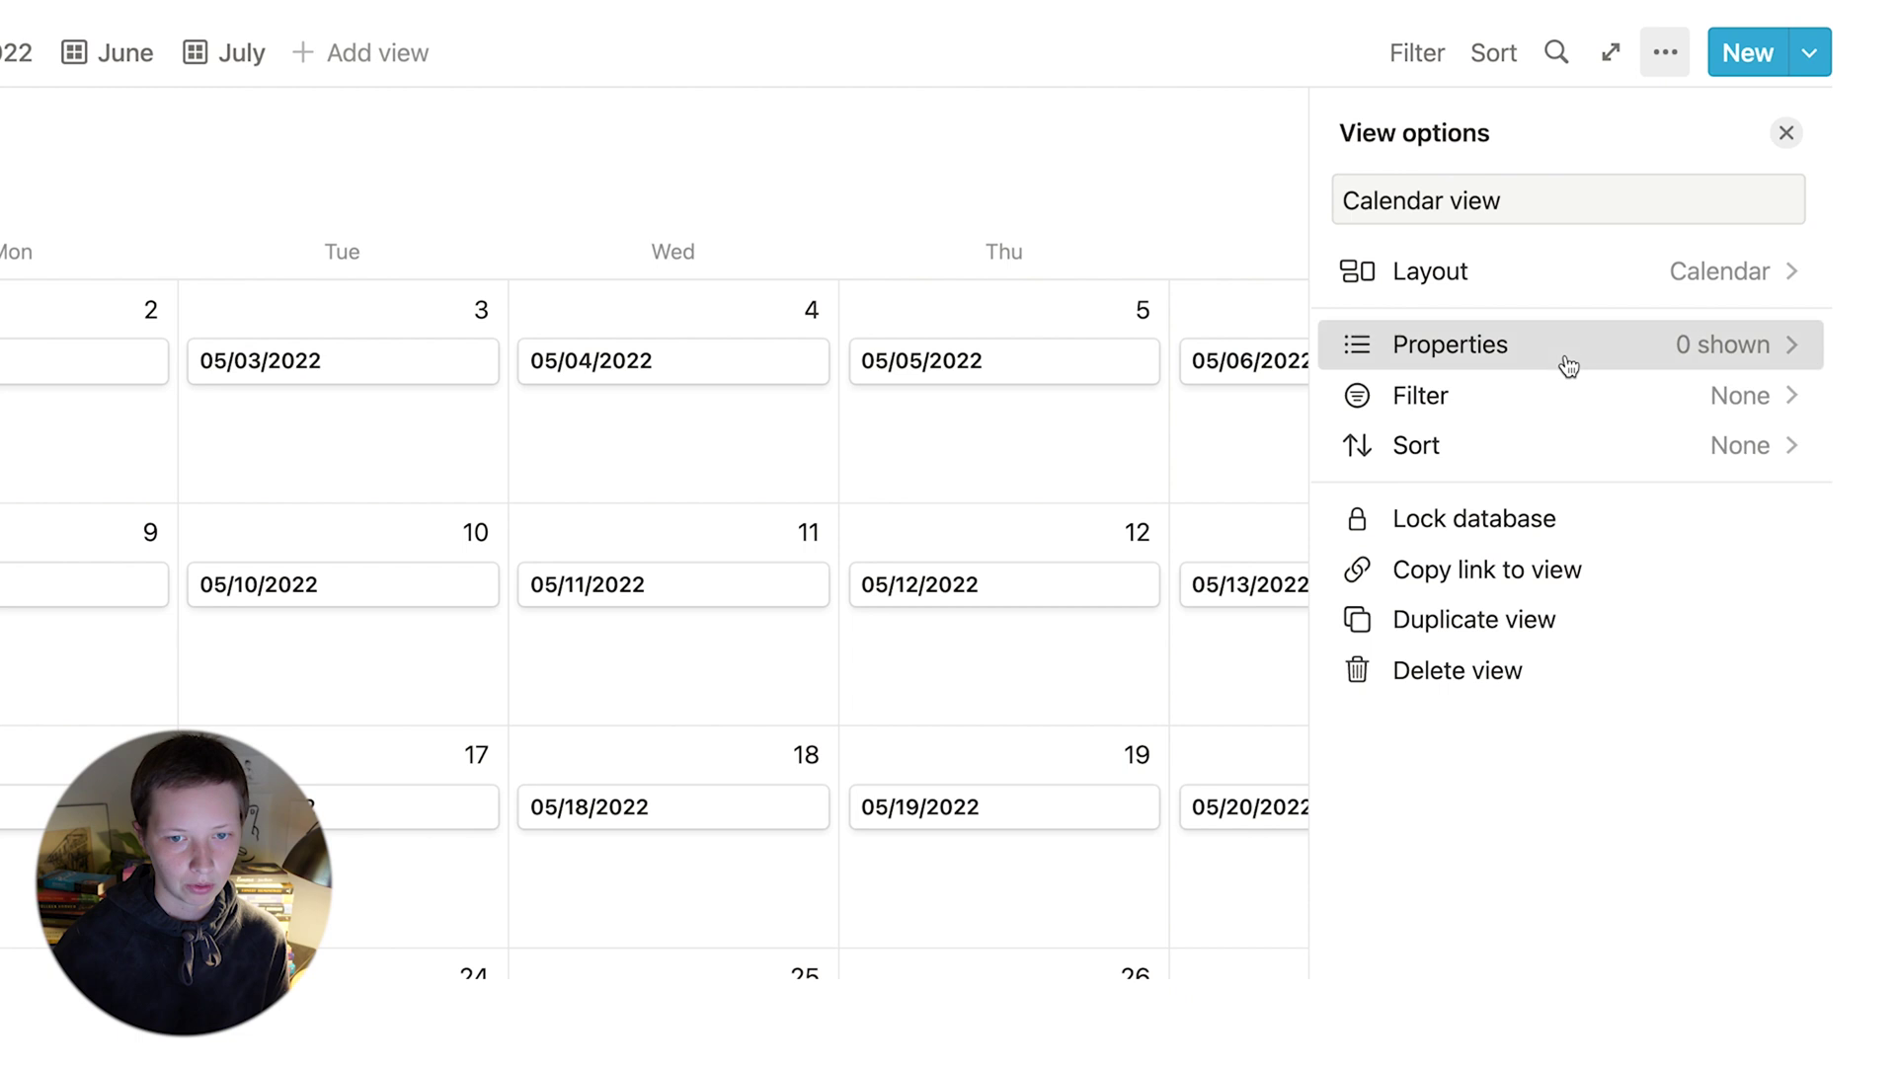
{"action": "left_click", "coordinate": [1568, 366]}
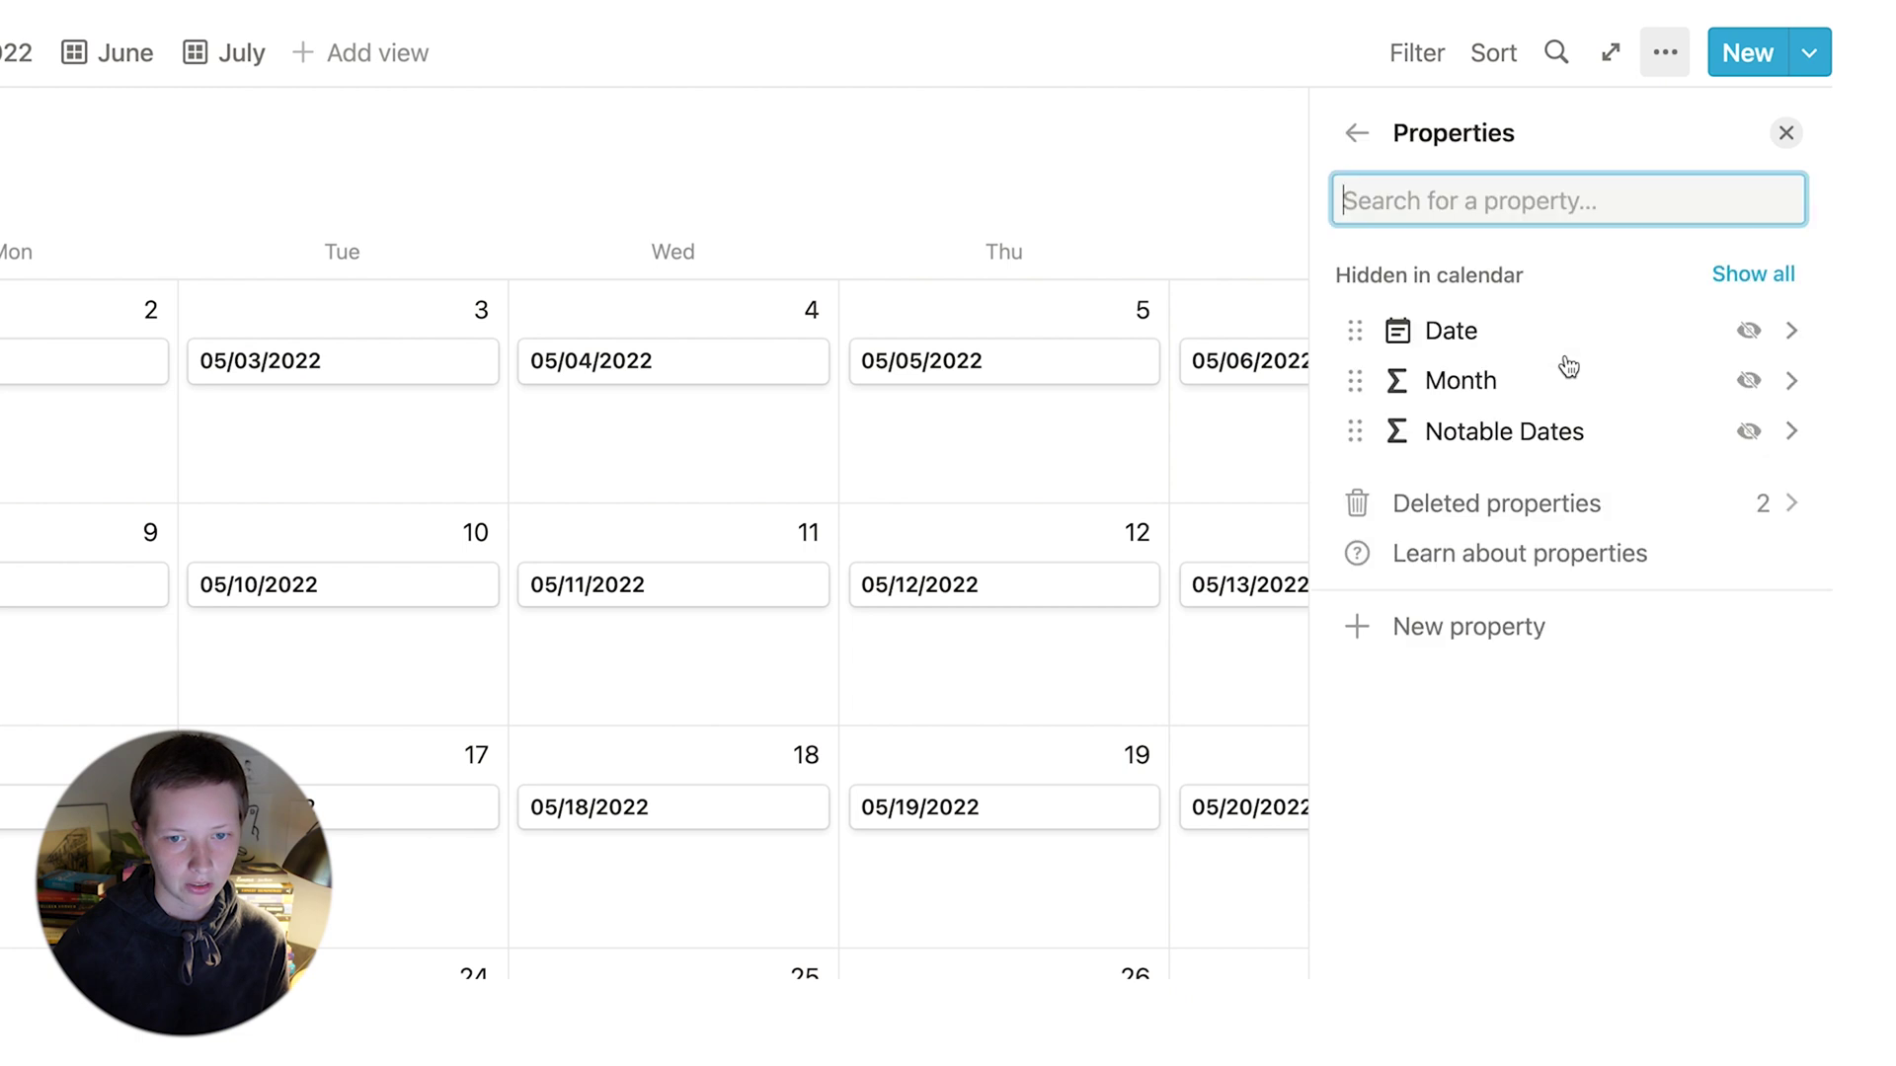
{"action": "left_click", "coordinate": [1748, 431]}
{"action": "left_click", "coordinate": [1045, 454]}
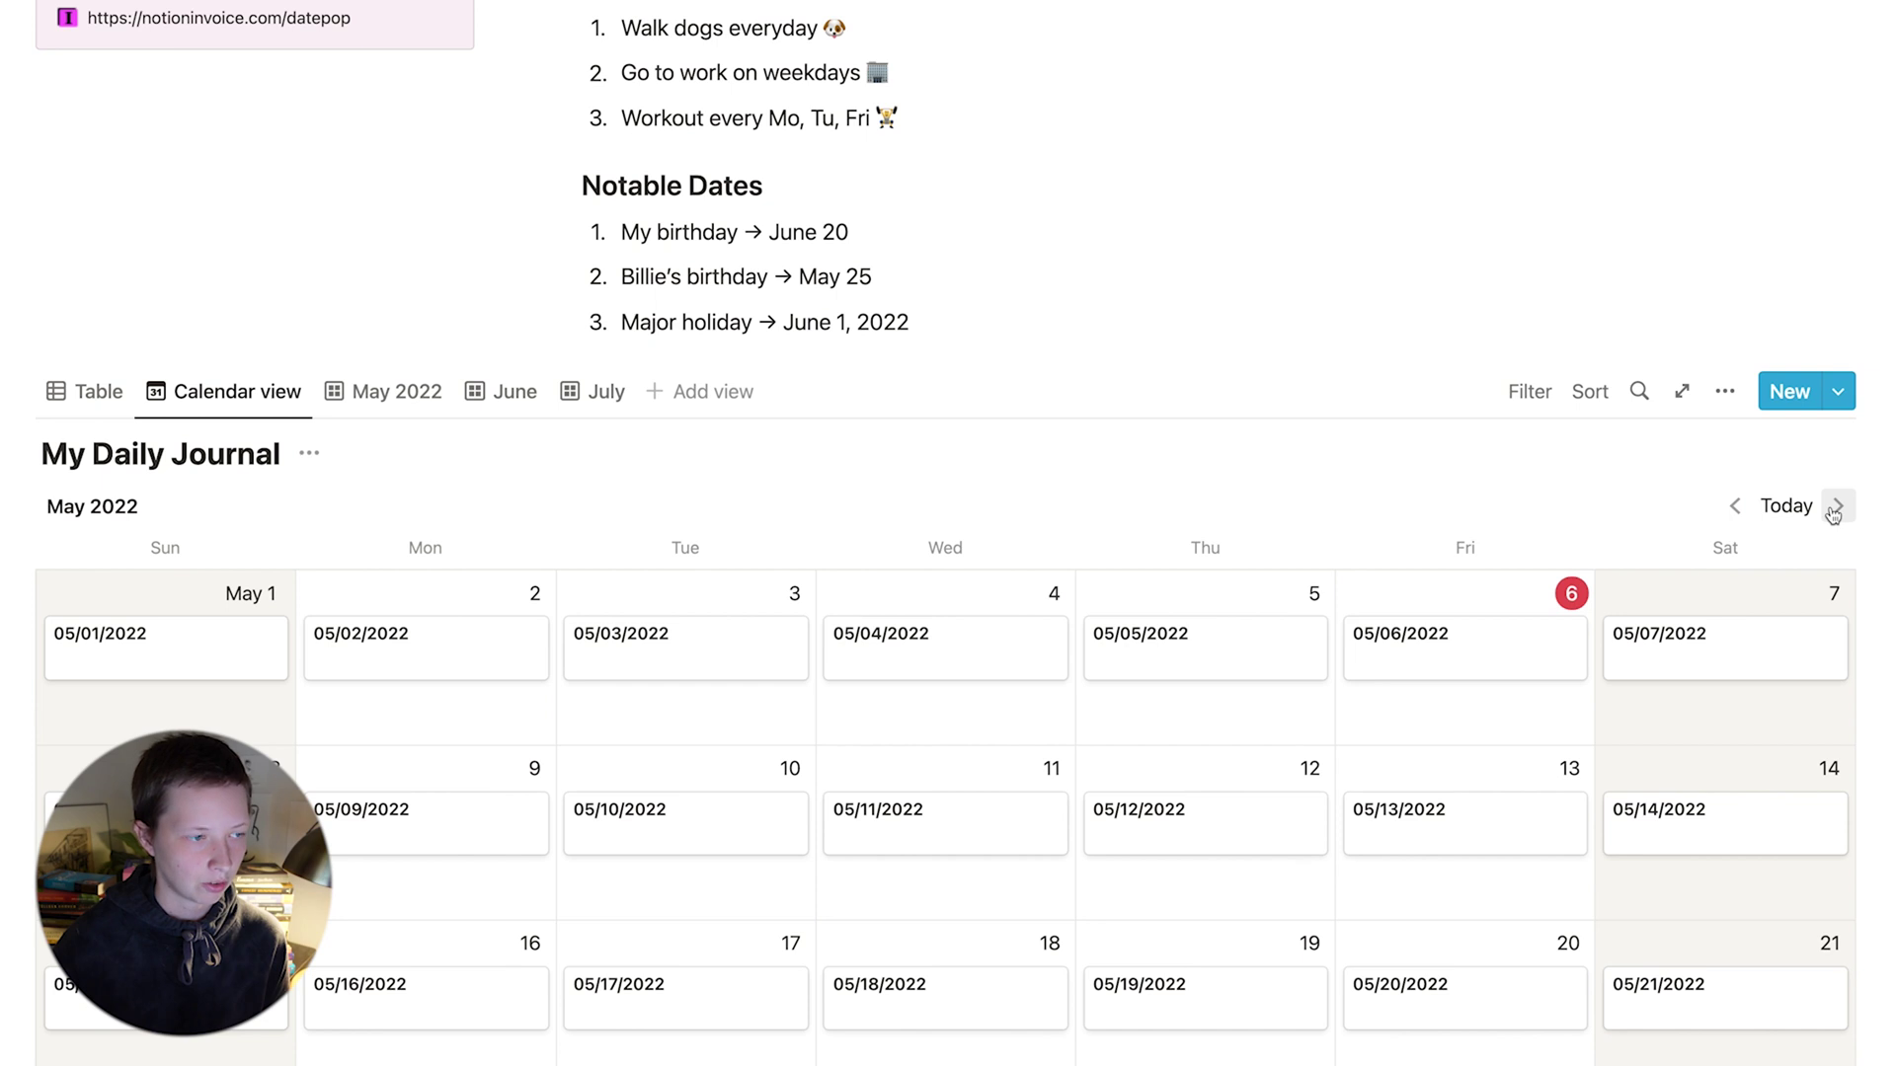
Move the calendar to June 2022 to see the My Birthday label.
{"action": "left_click", "coordinate": [1835, 508]}
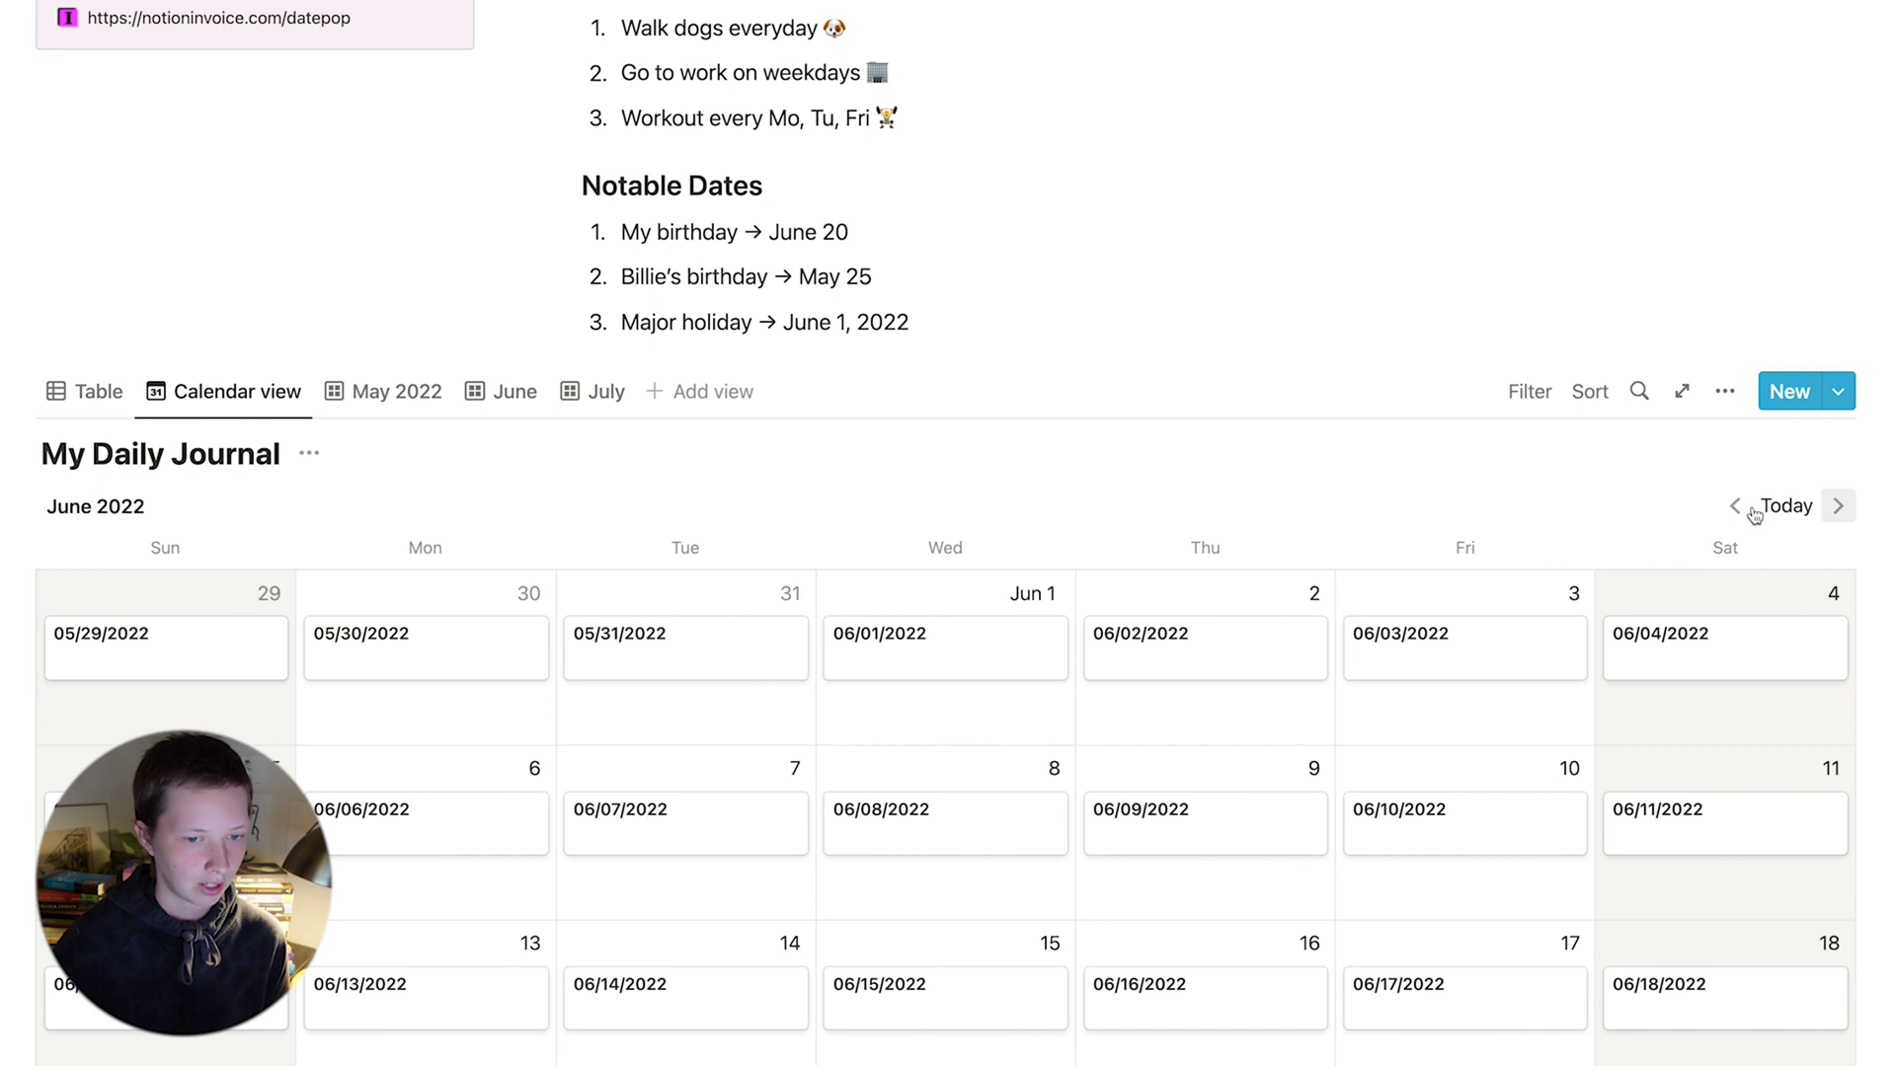
{"action": "scroll", "coordinate": [1264, 647], "scroll_direction": "down", "scroll_amount": 10}
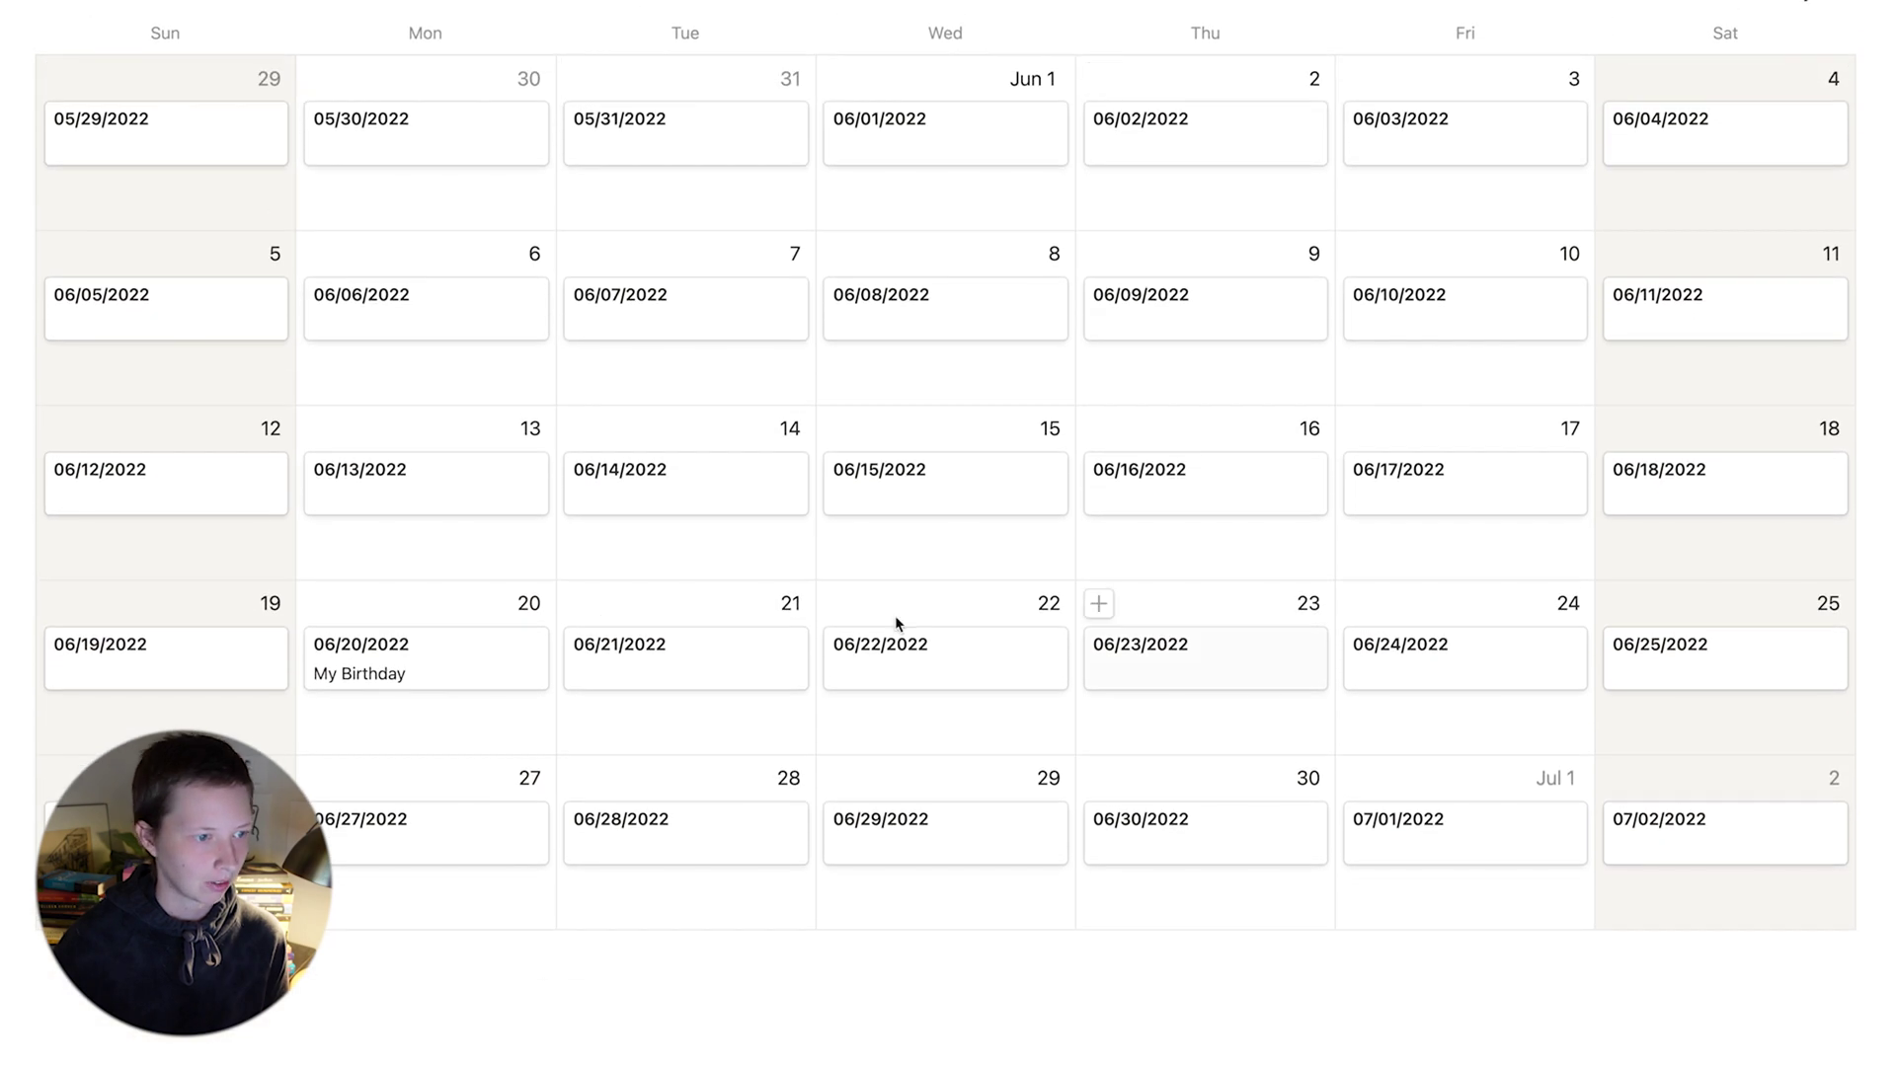
{"action": "scroll", "coordinate": [484, 654], "scroll_direction": "up", "scroll_amount": 5}
{"action": "scroll", "coordinate": [483, 655], "scroll_direction": "up", "scroll_amount": 2}
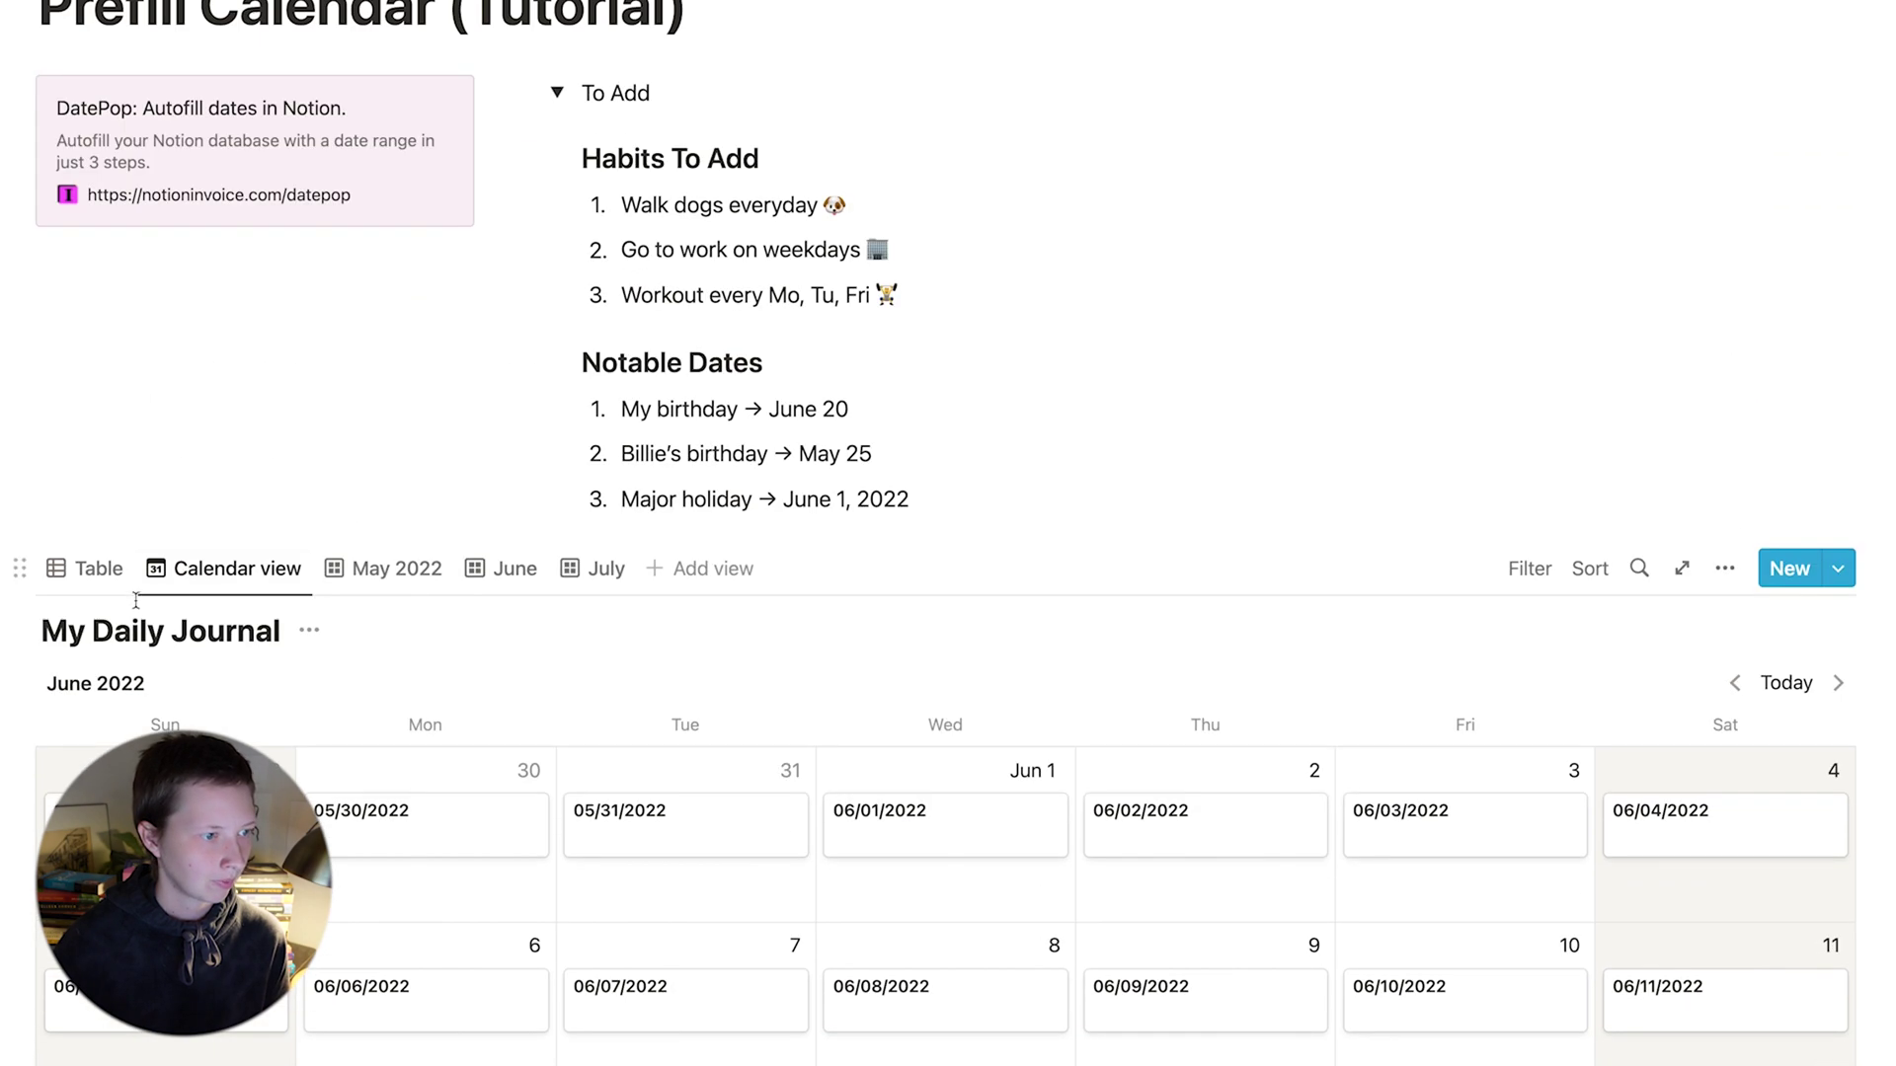
Return to the journal's Table view and open the Notable Dates formula for editing.
{"action": "left_click", "coordinate": [89, 565]}
{"action": "scroll", "coordinate": [834, 697], "scroll_direction": "down", "scroll_amount": 1}
{"action": "scroll", "coordinate": [834, 697], "scroll_direction": "down", "scroll_amount": 5}
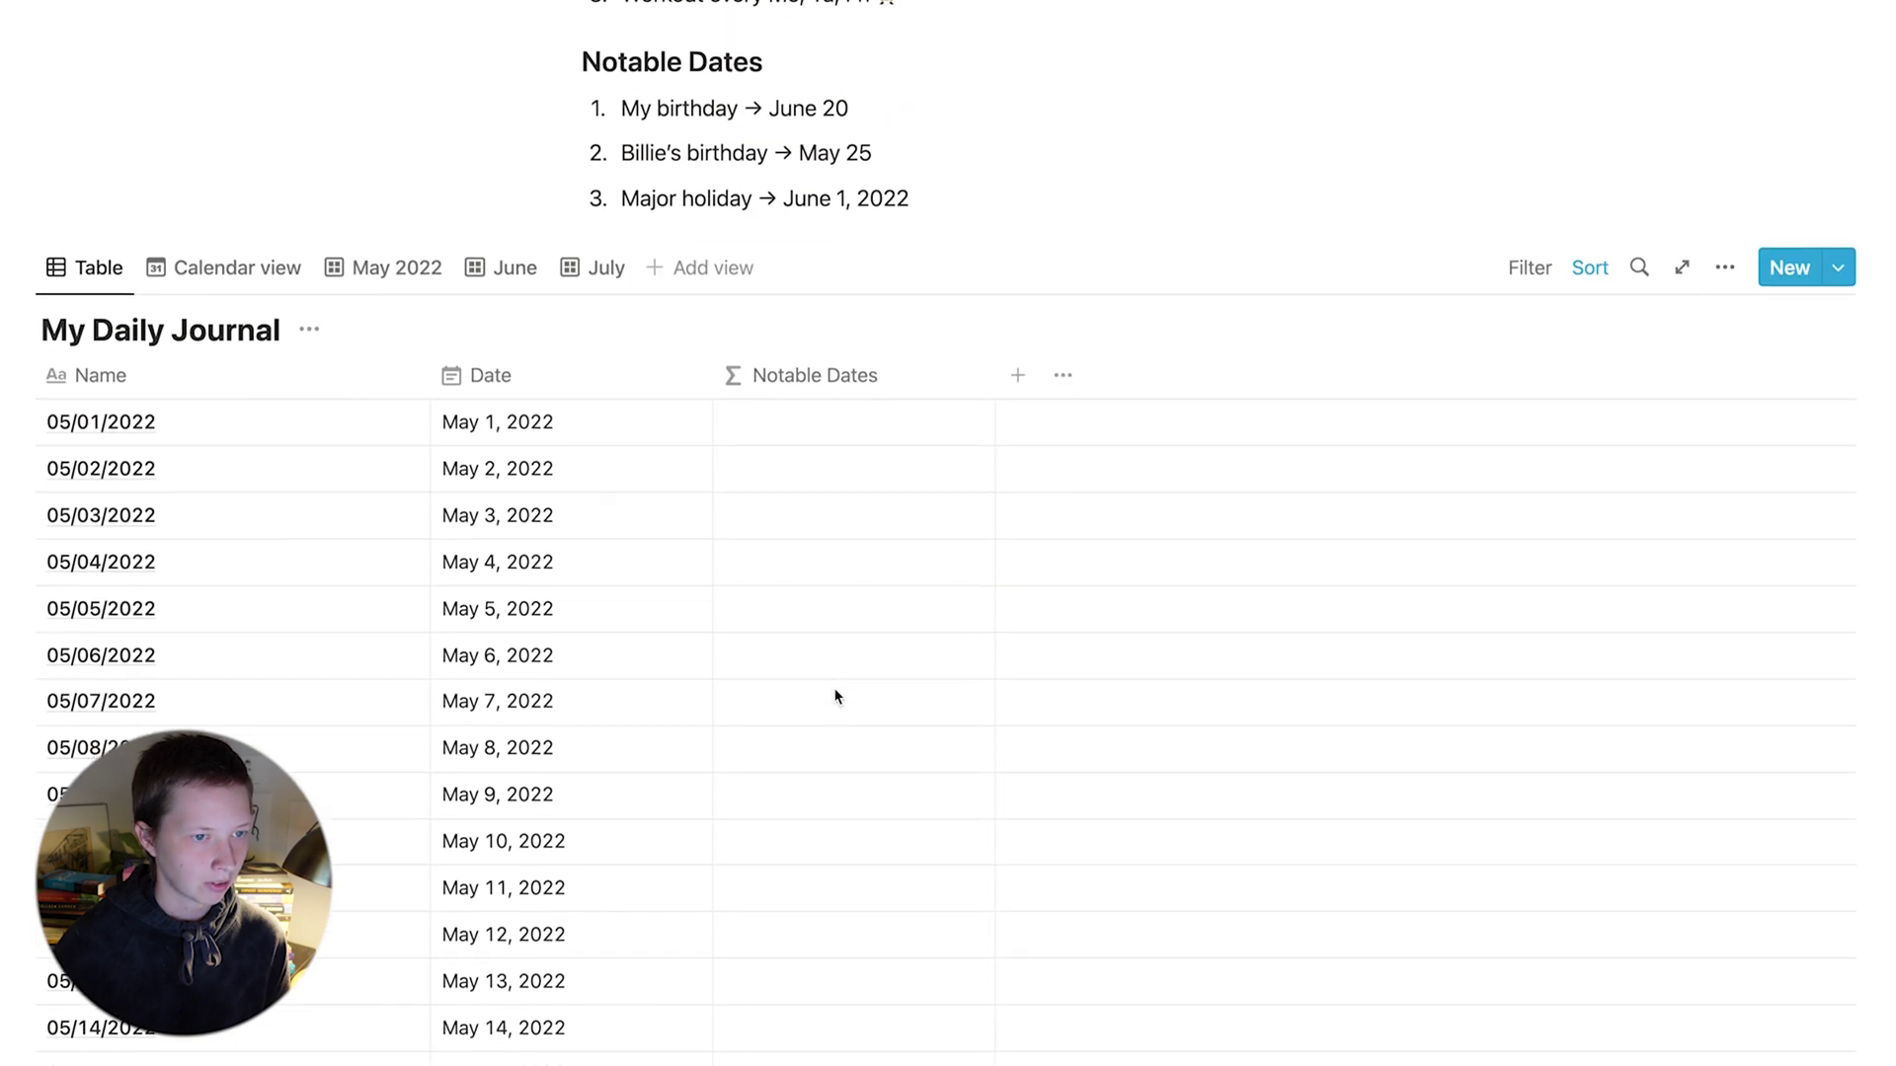
{"action": "scroll", "coordinate": [1069, 298], "scroll_direction": "up", "scroll_amount": 1}
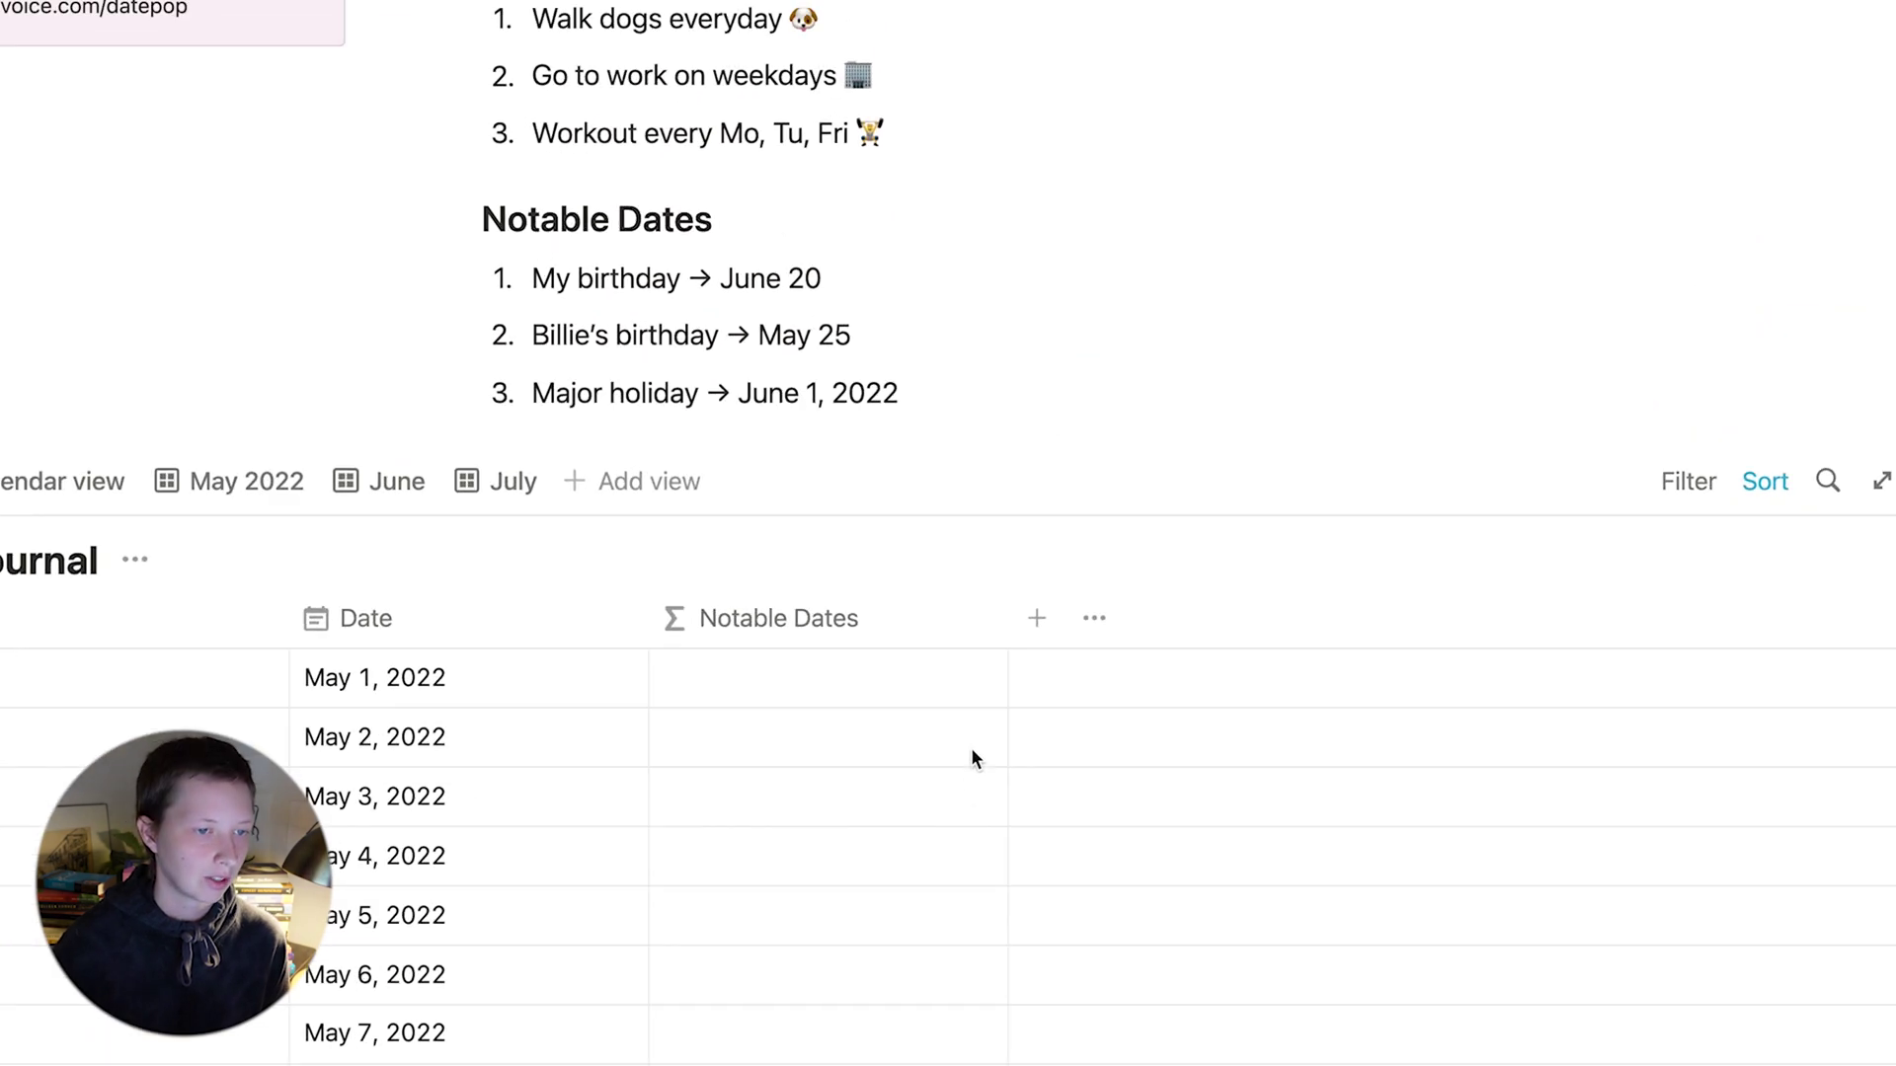
{"action": "scroll", "coordinate": [964, 563], "scroll_direction": "down", "scroll_amount": 5}
{"action": "left_click", "coordinate": [776, 769]}
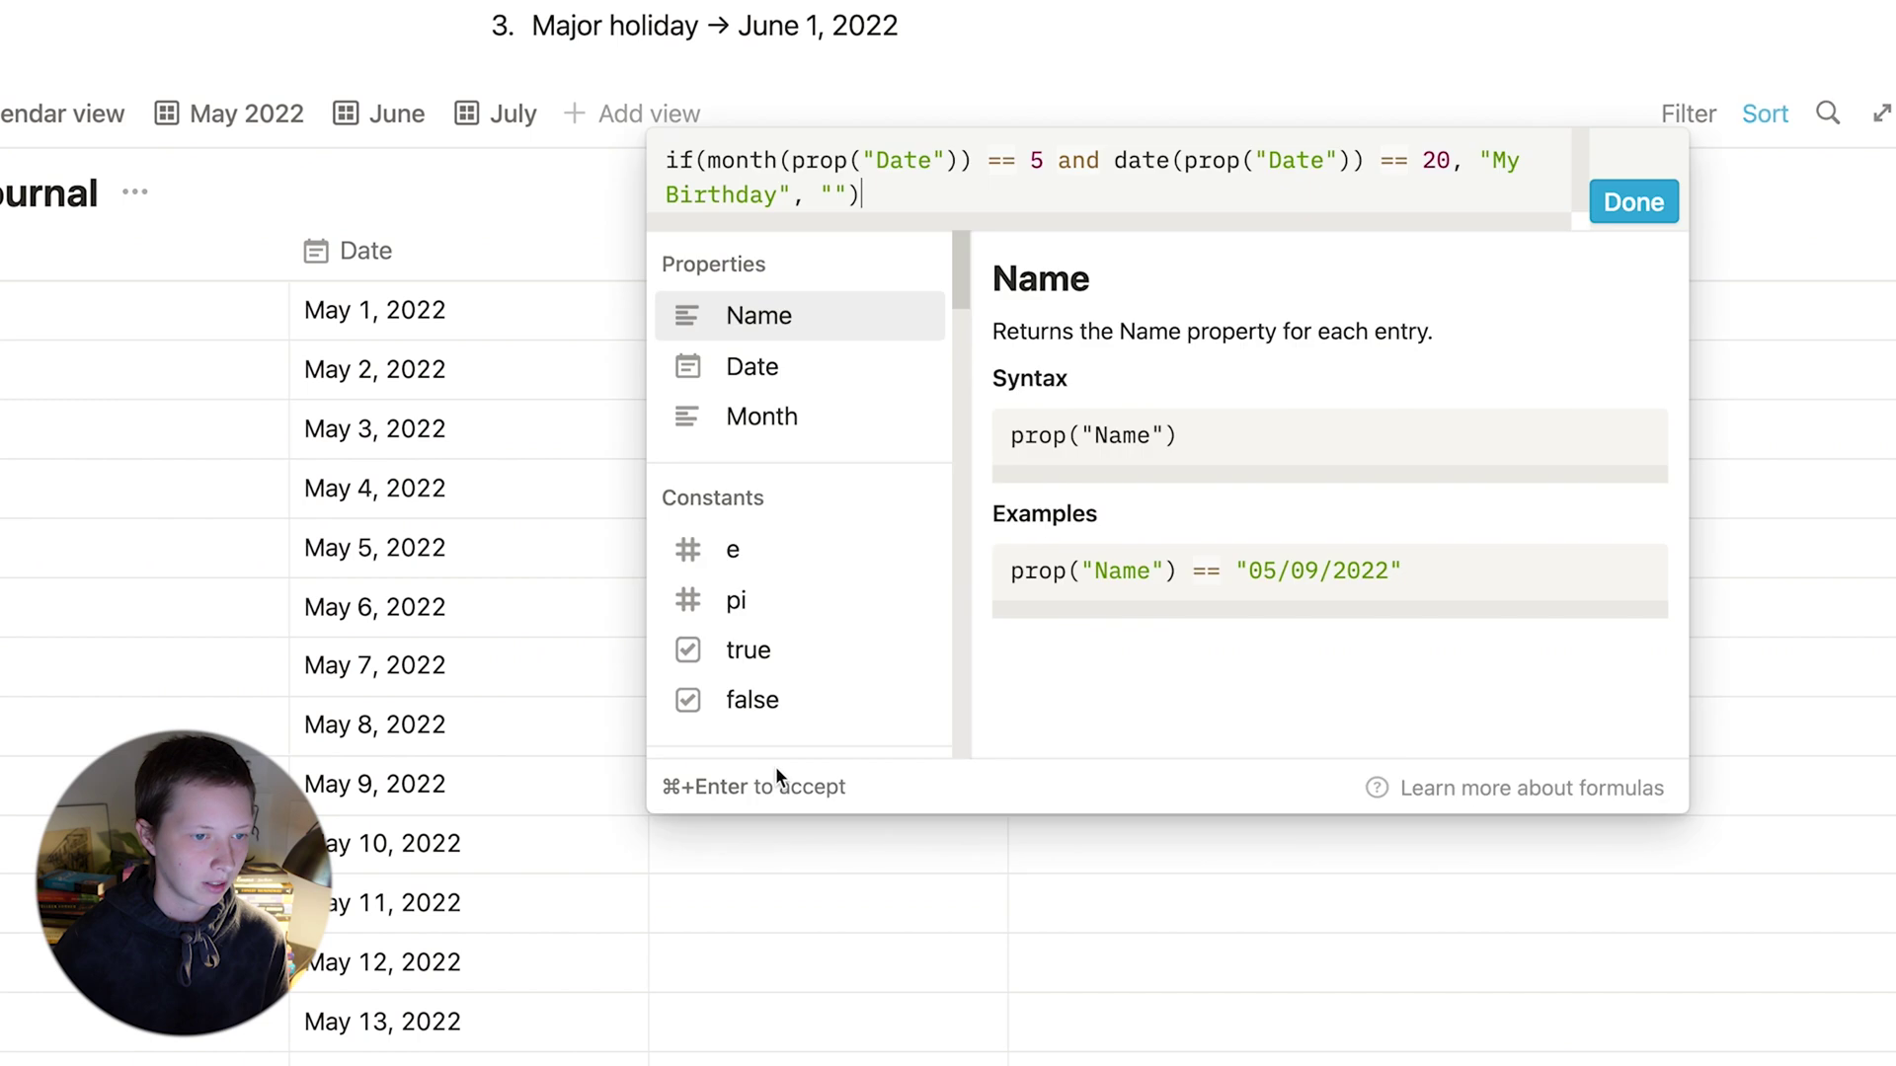
Nest a second if labelling month 5, day 25 as another person's birthday, and save.
{"action": "left_click", "coordinate": [820, 191]}
{"action": "type", "text": "if(month("}
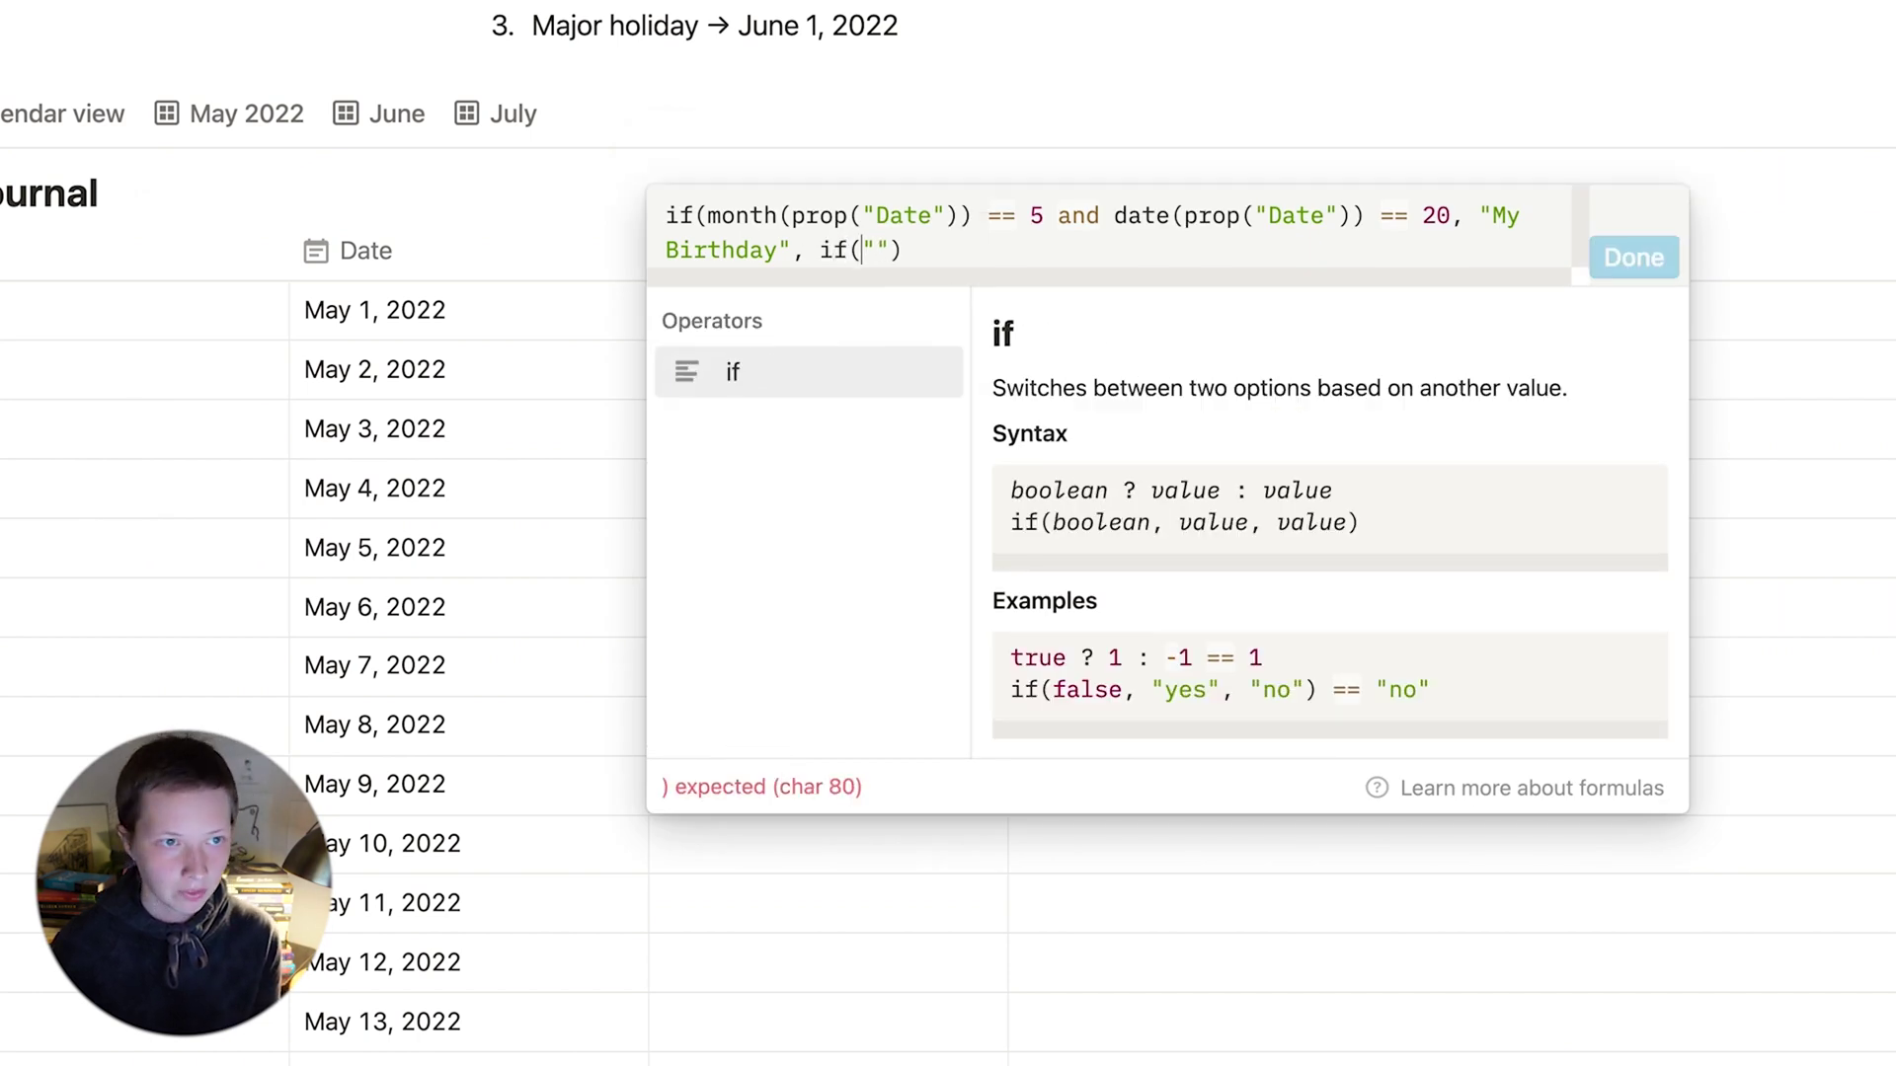
{"action": "type", "text": ")"}
{"action": "key", "text": "Left"}
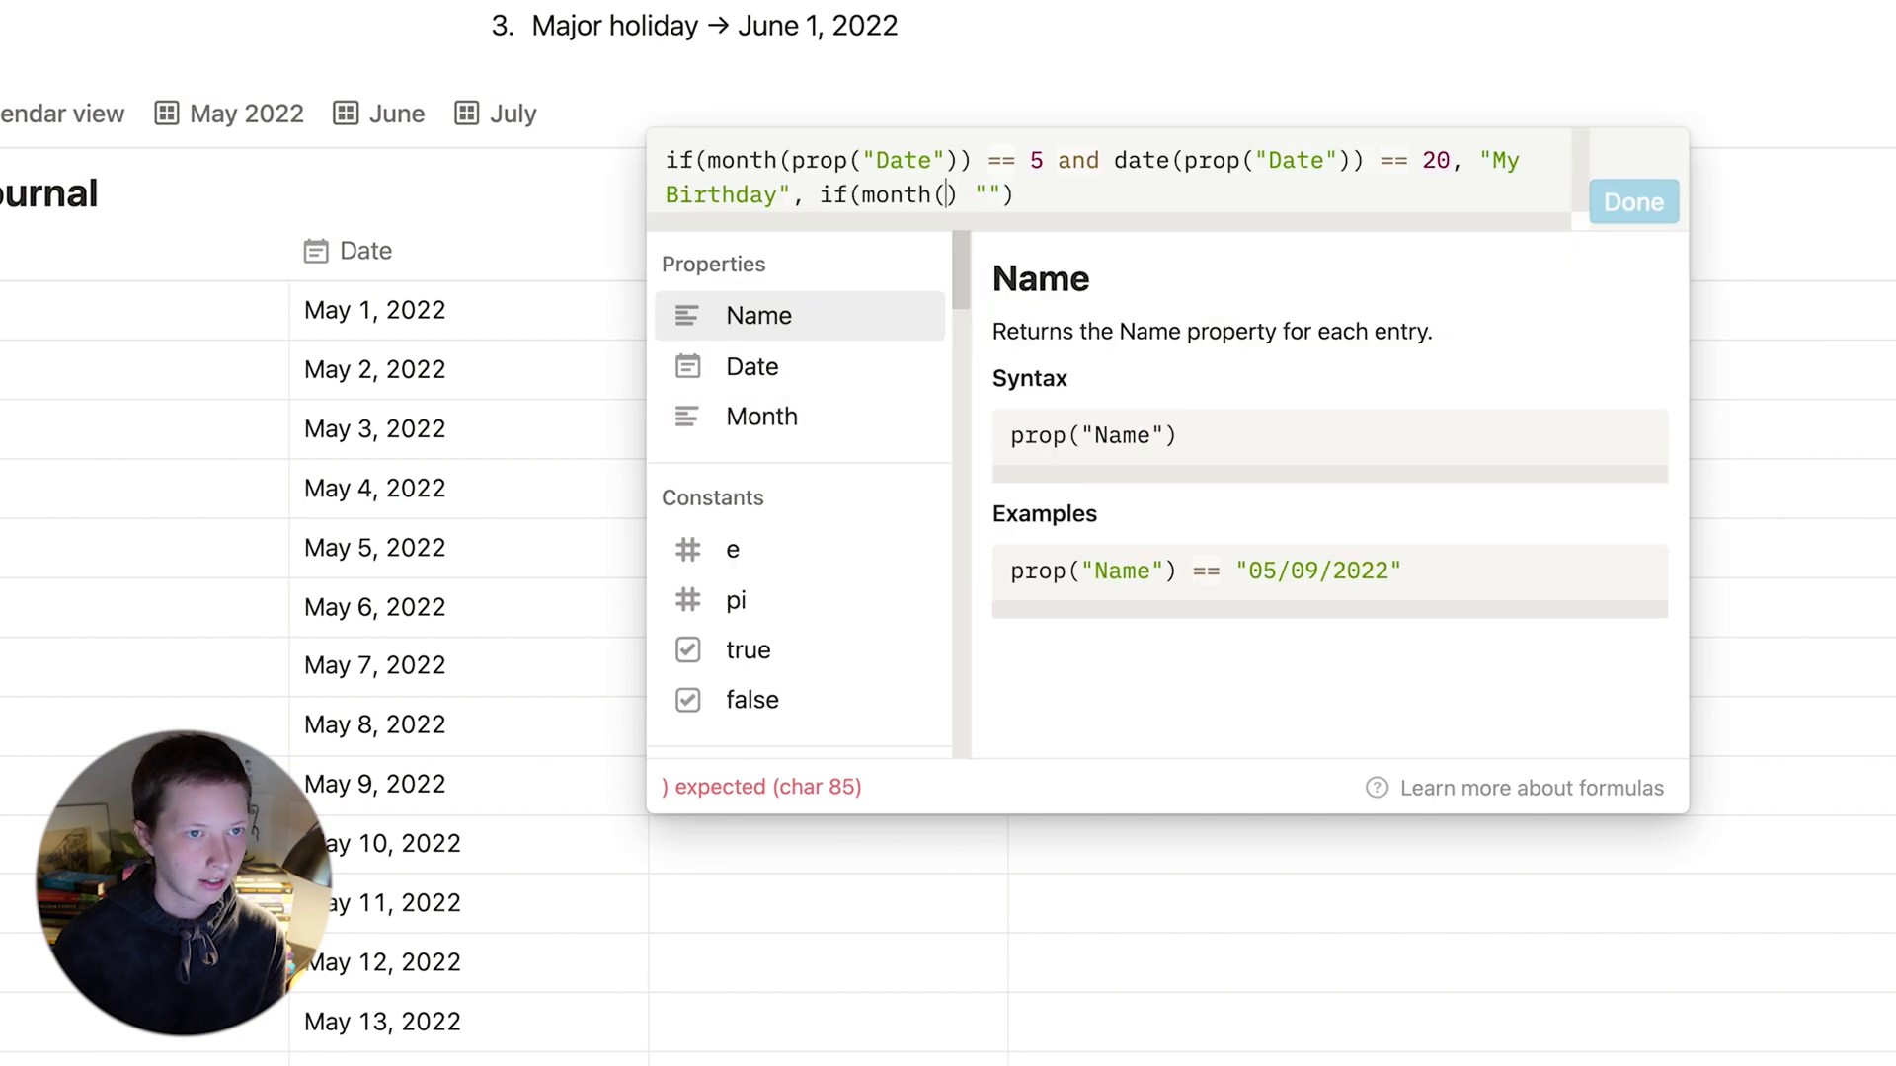
{"action": "left_click", "coordinate": [833, 365]}
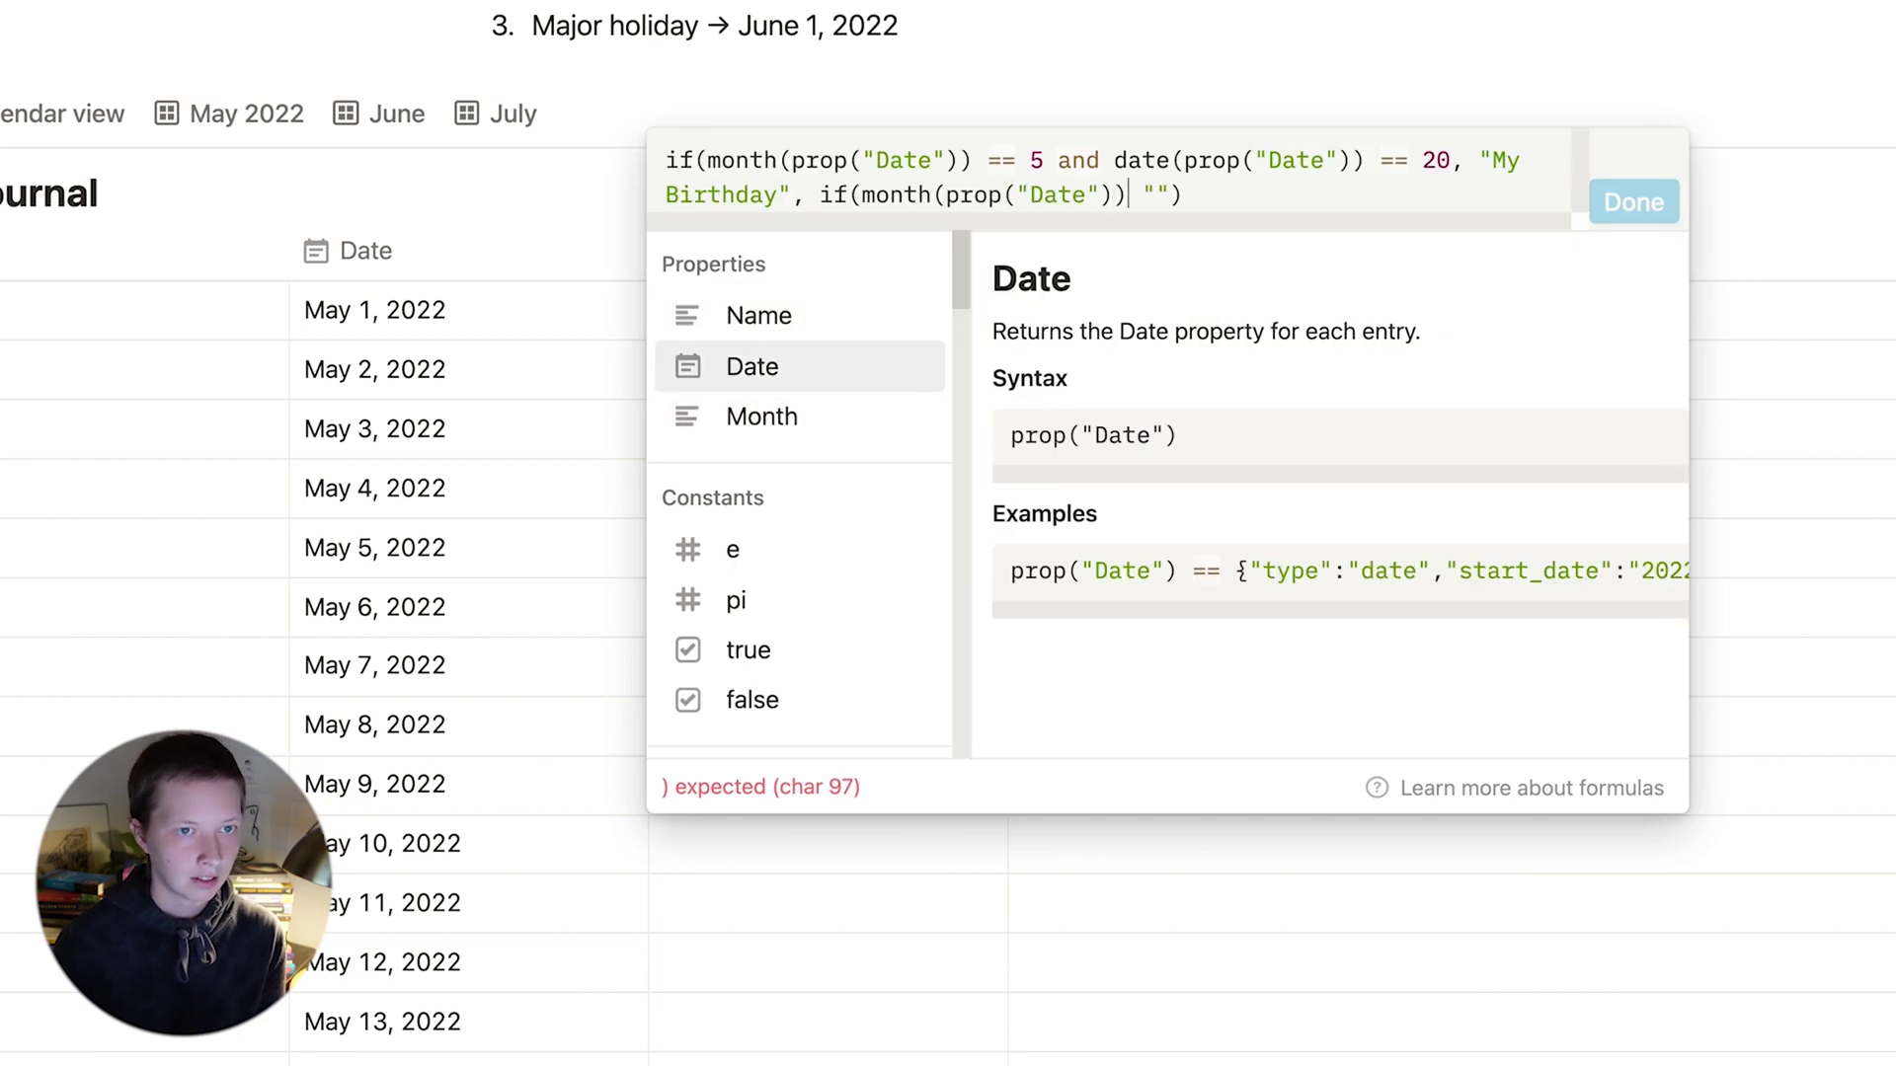
{"action": "type", "text": "== "}
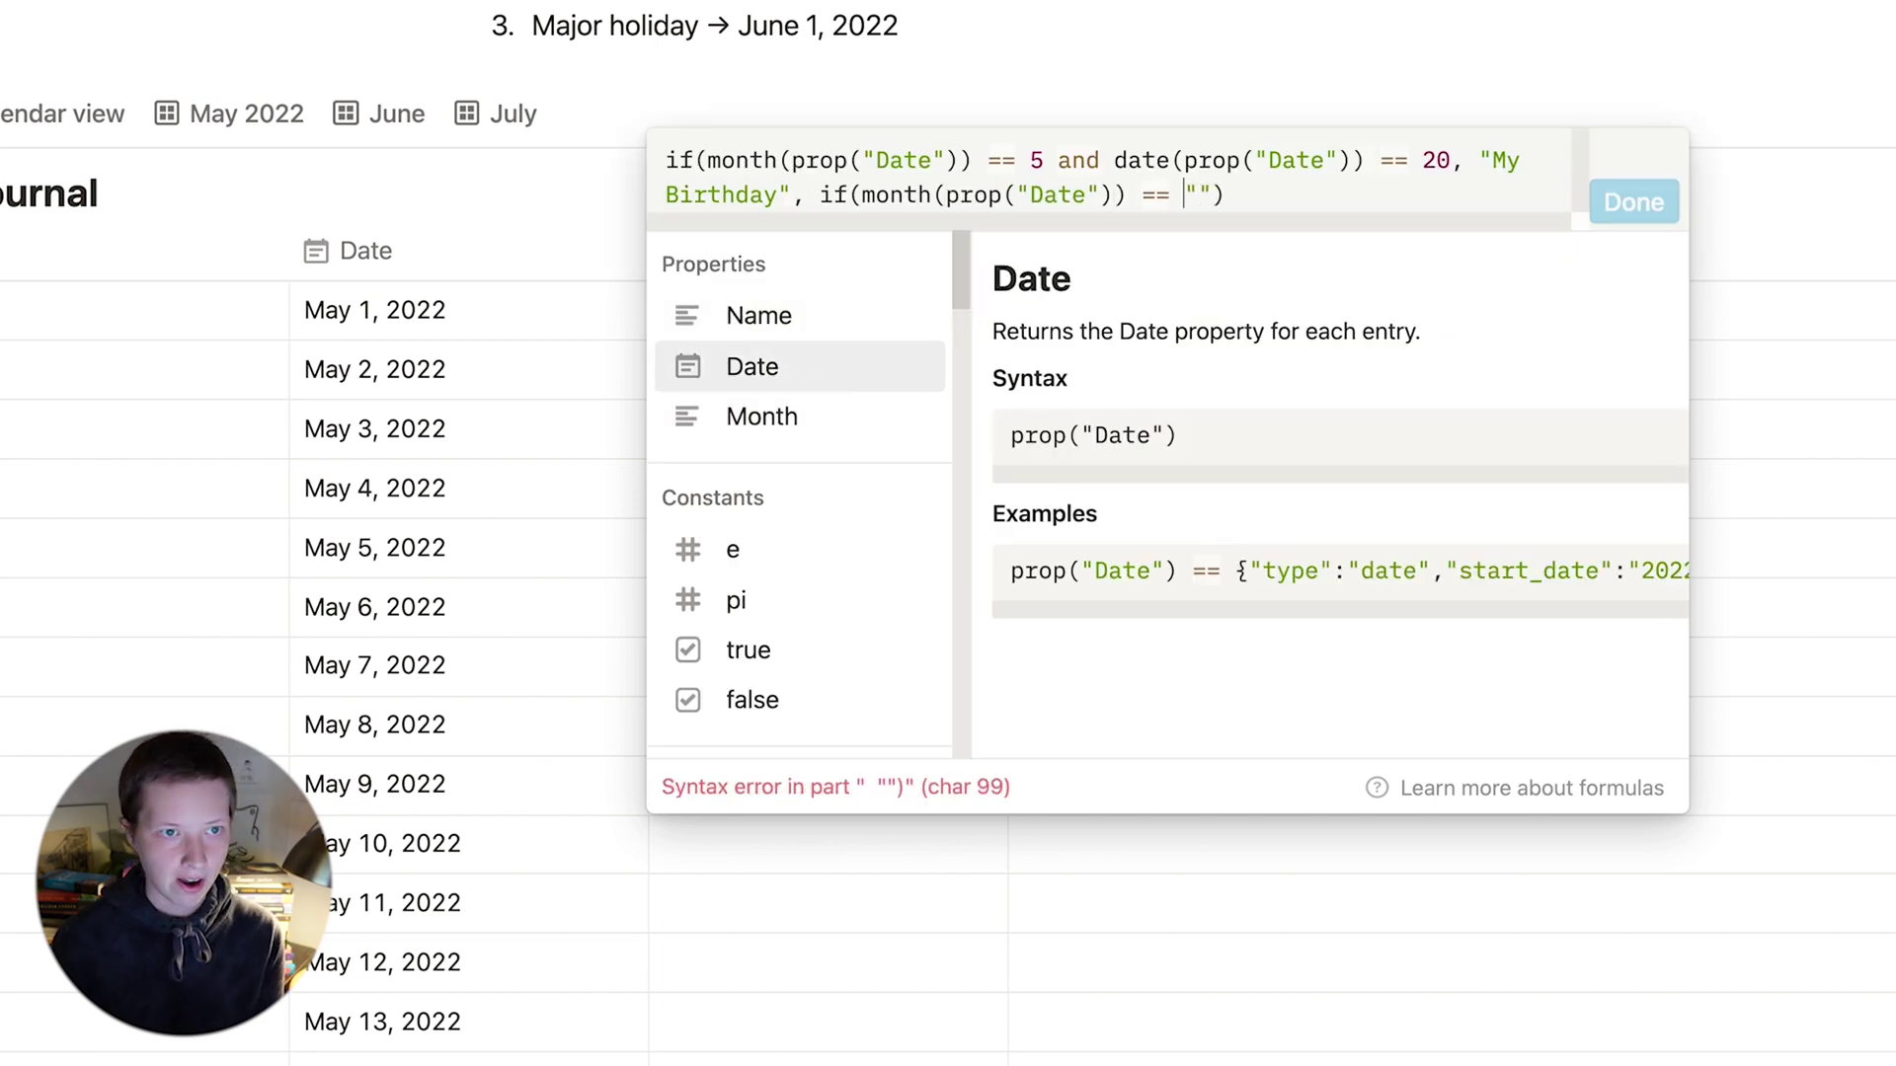
{"action": "type", "text": "5 and "}
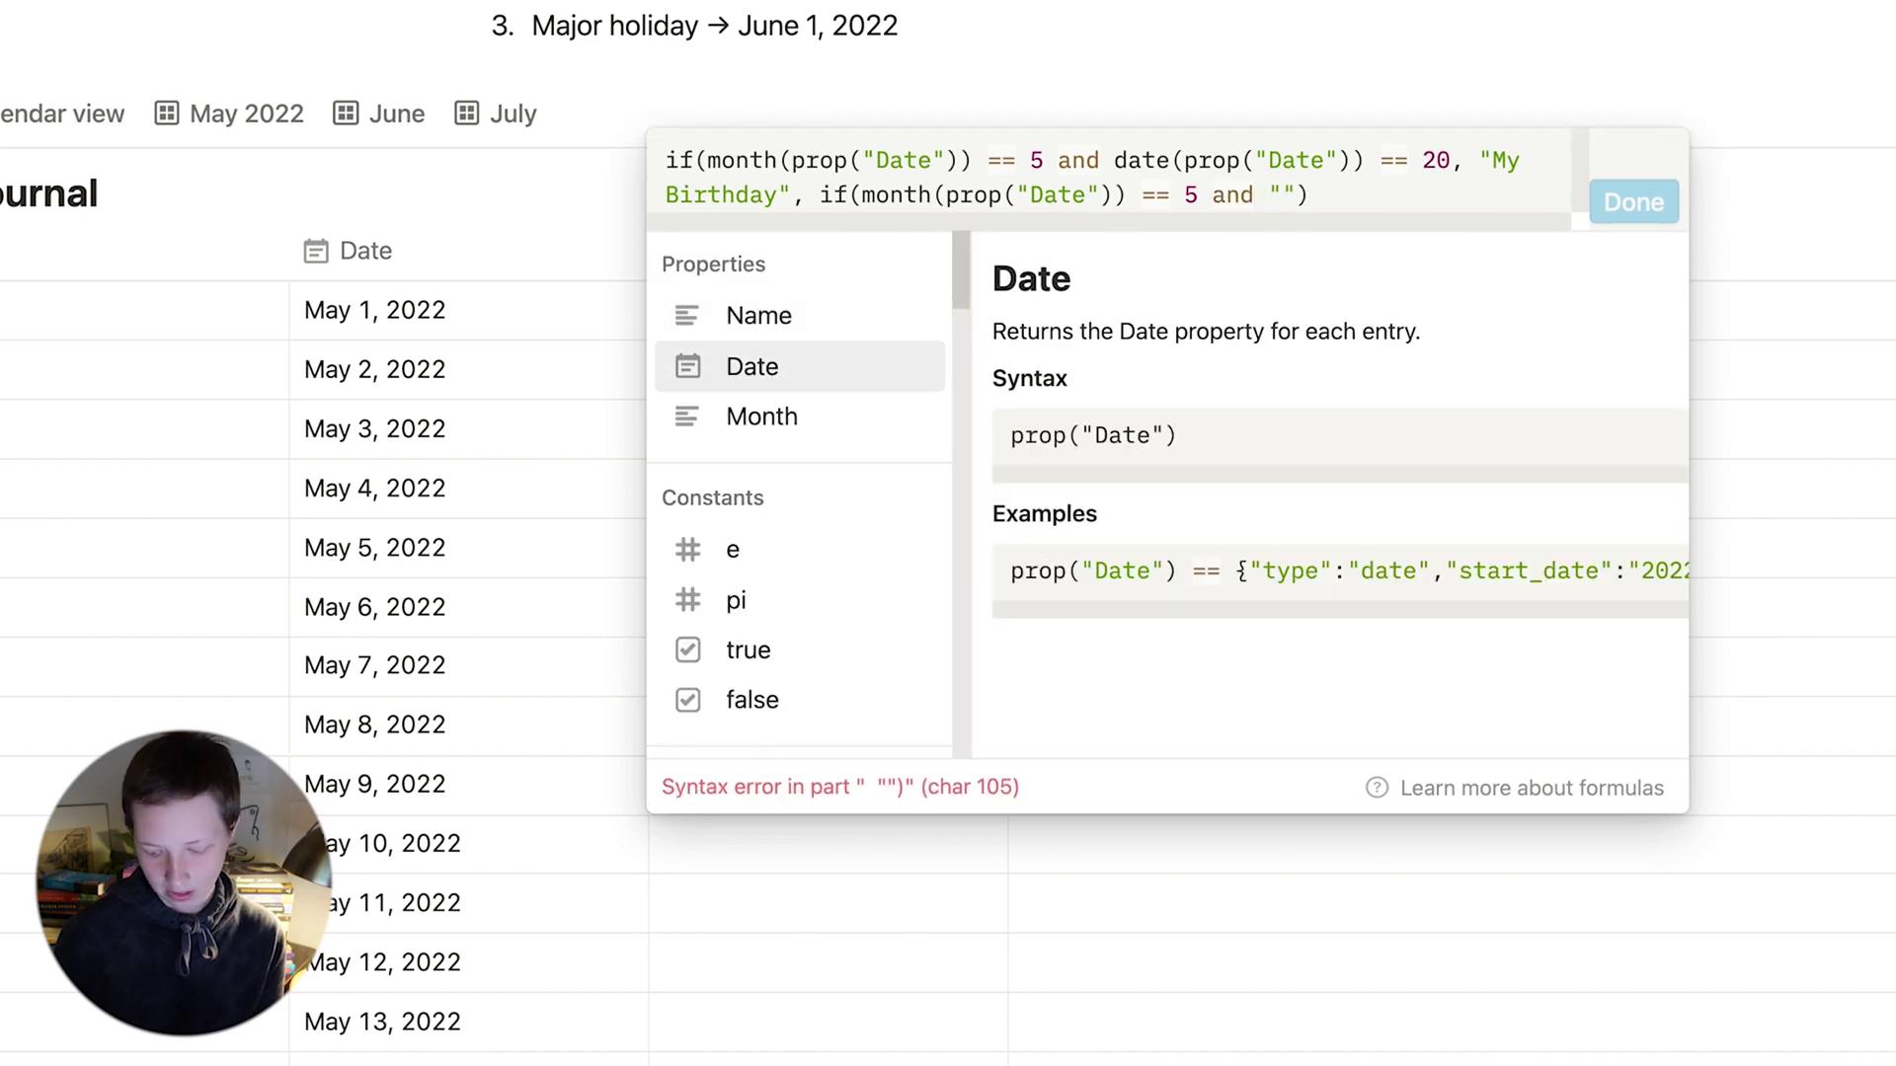
{"action": "type", "text": "date()"}
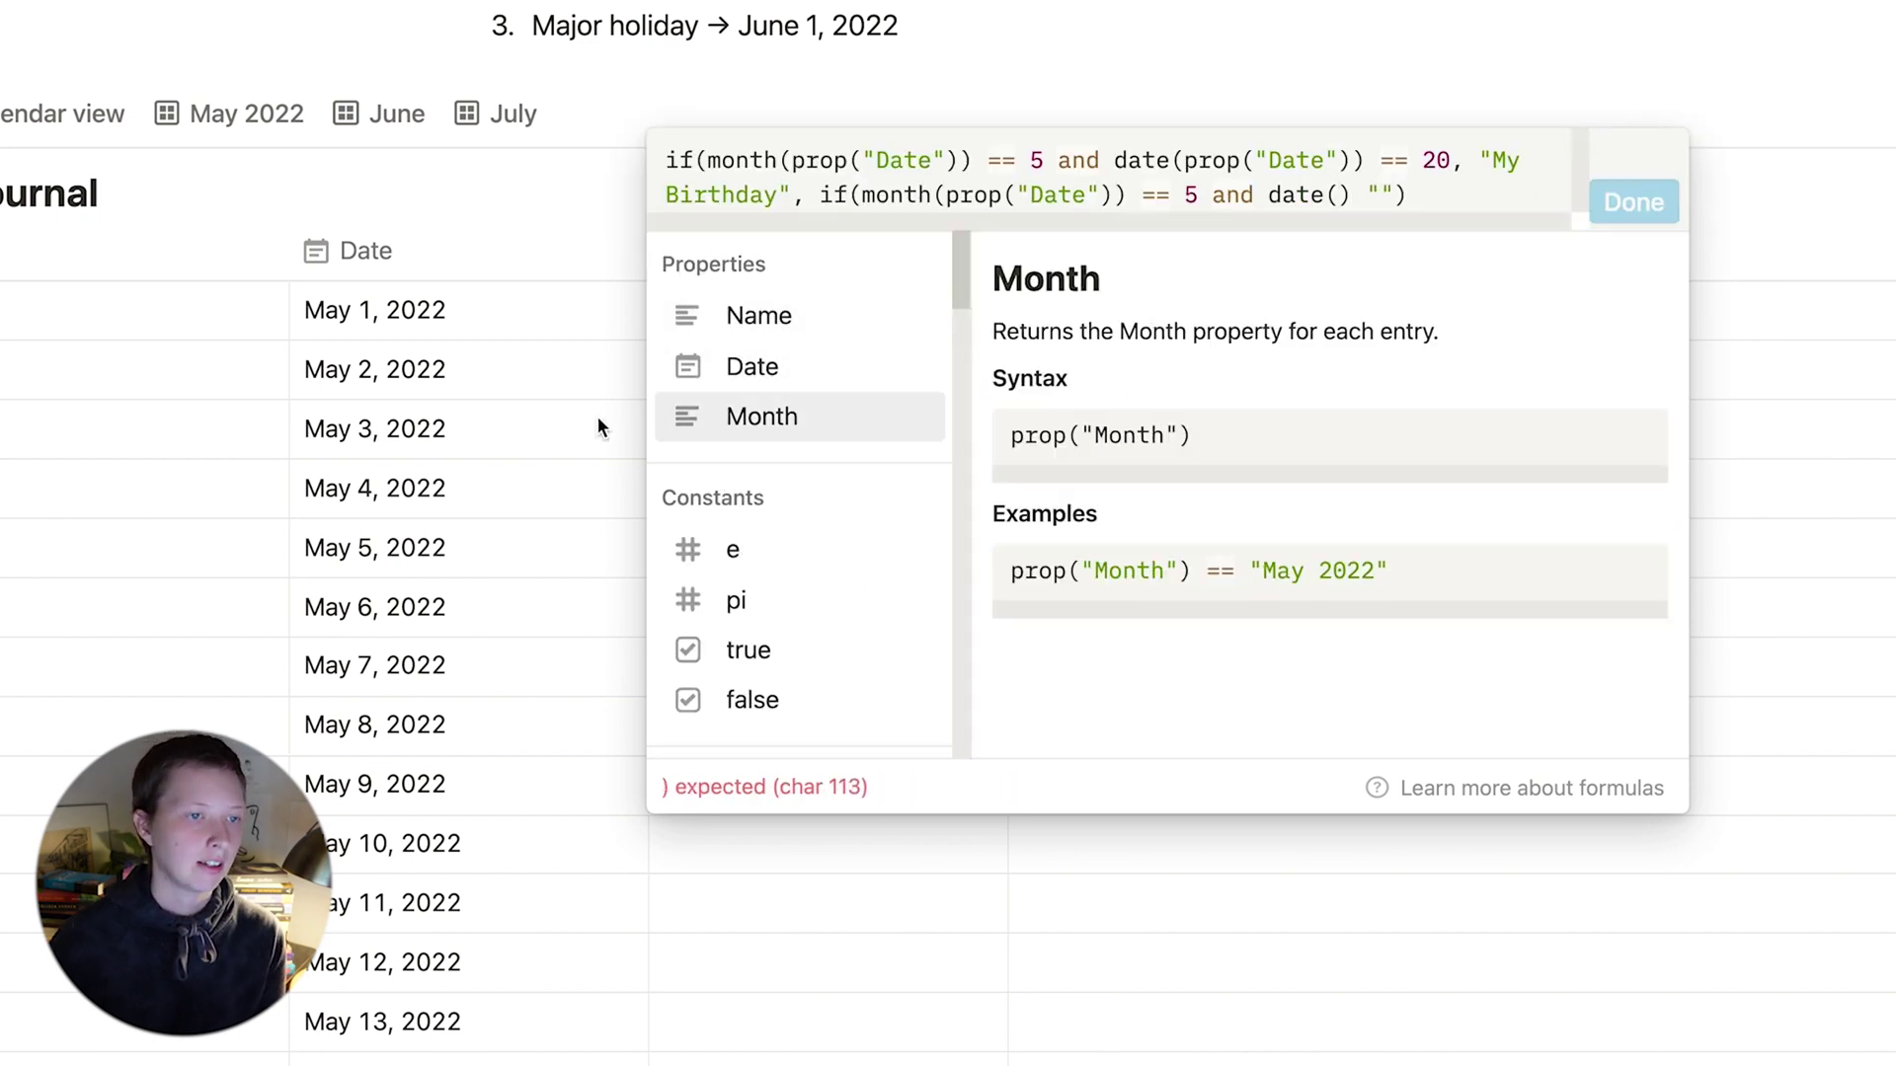
{"action": "left_click", "coordinate": [796, 374]}
{"action": "type", "text": "="}
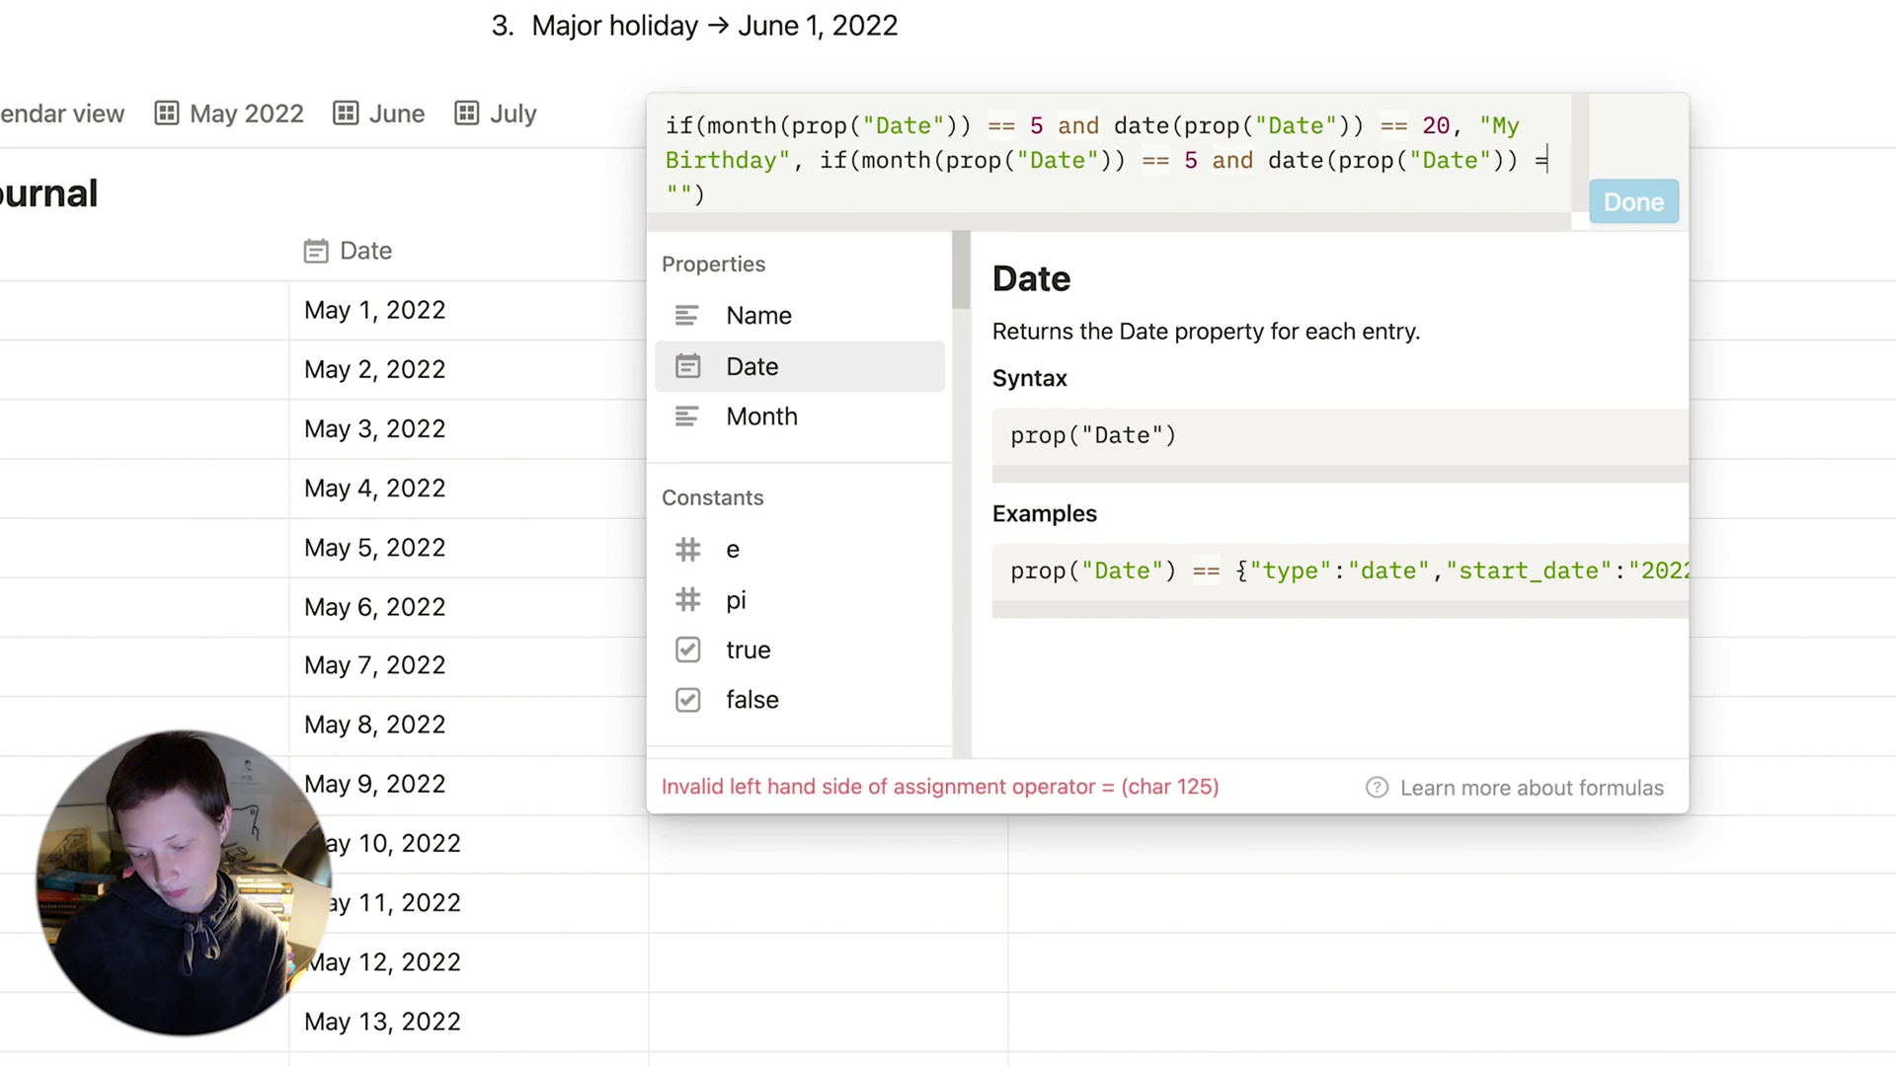
{"action": "type", "text": "= 25, \""}
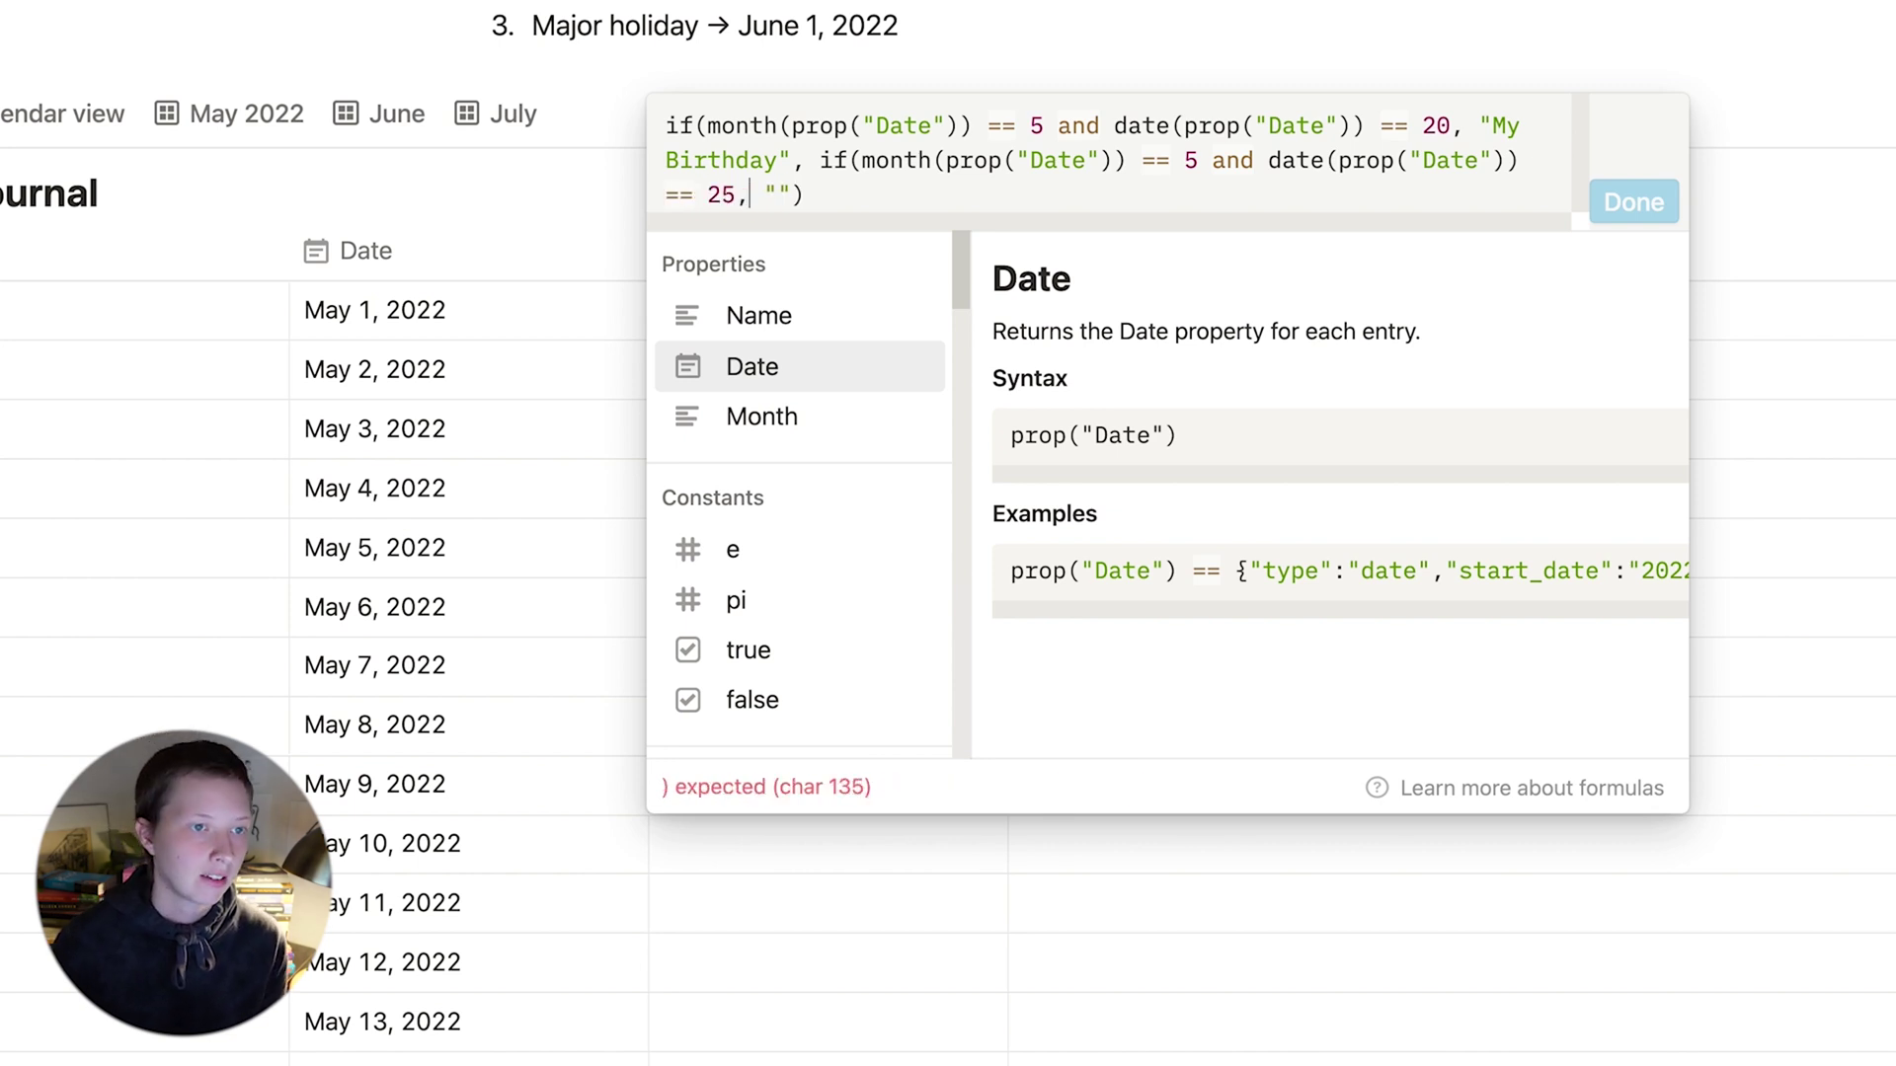
{"action": "type", "text": "\""}
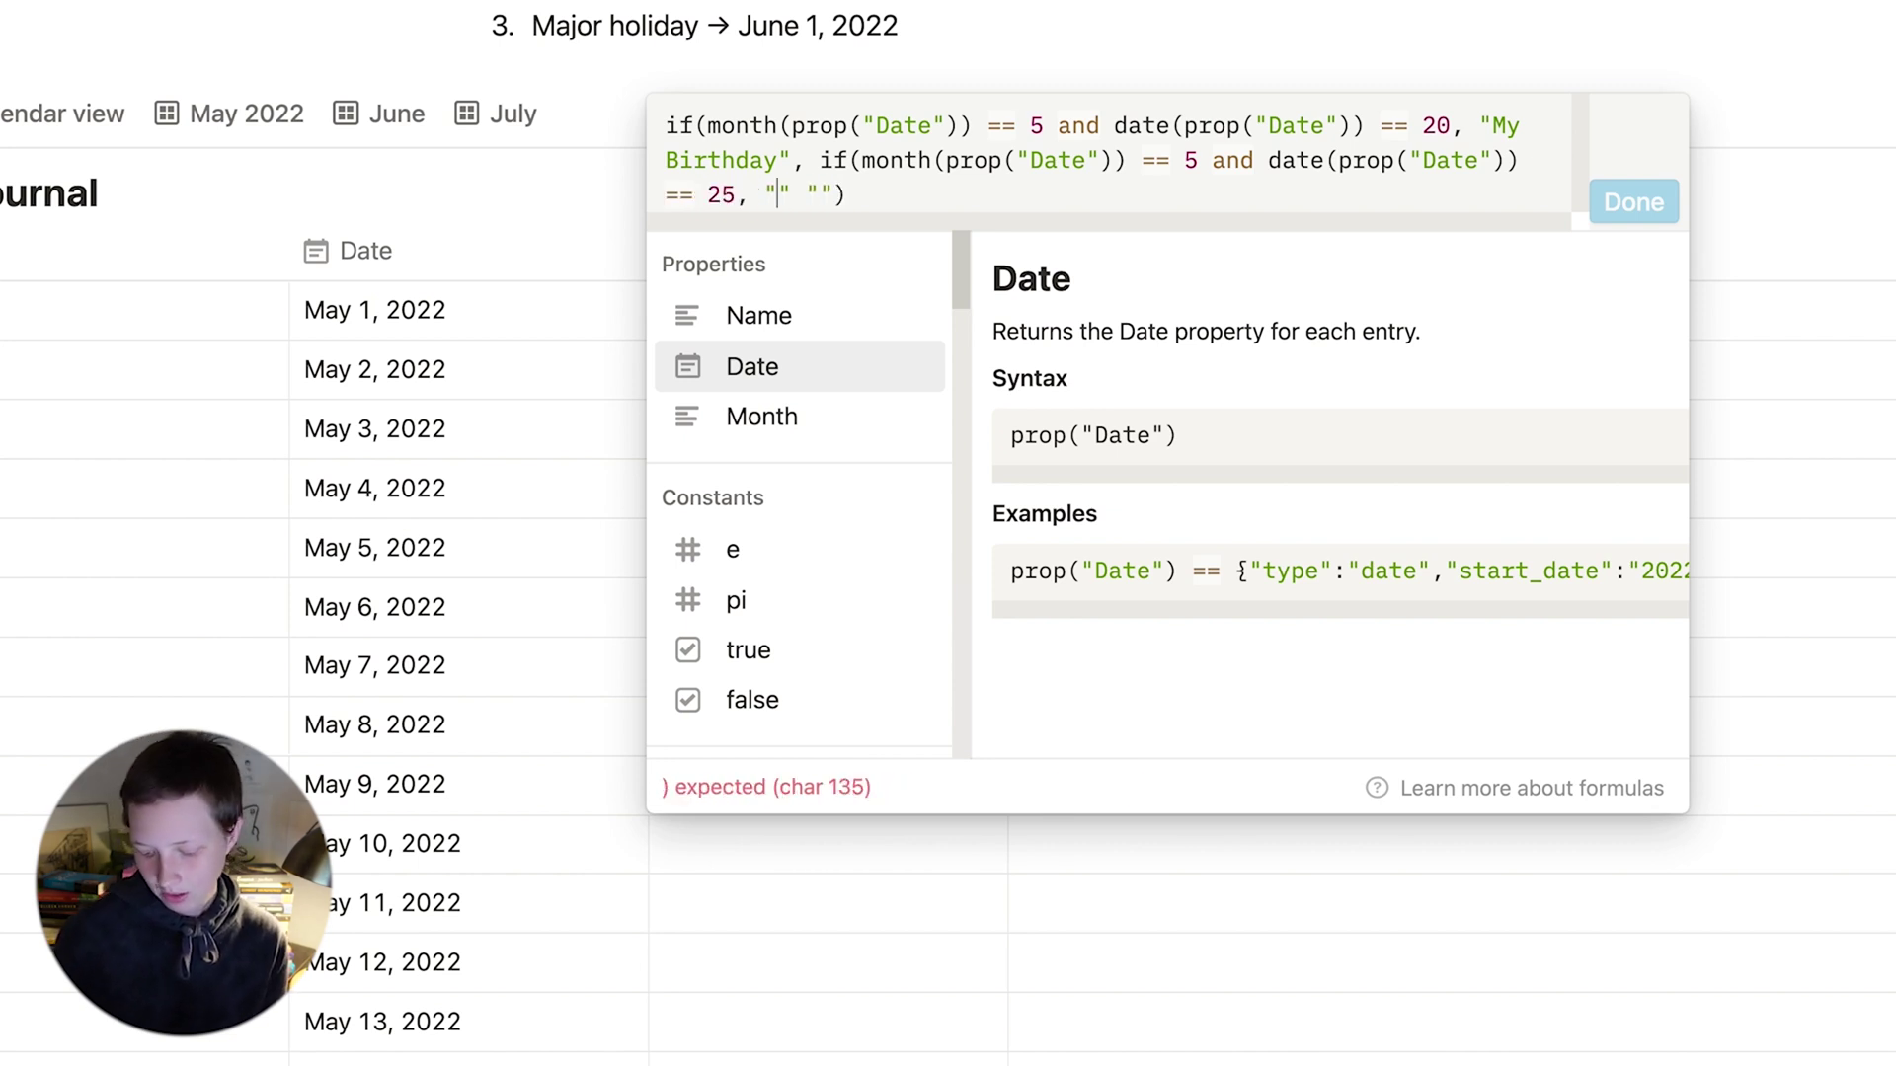
{"action": "type", "text": "Billie's "}
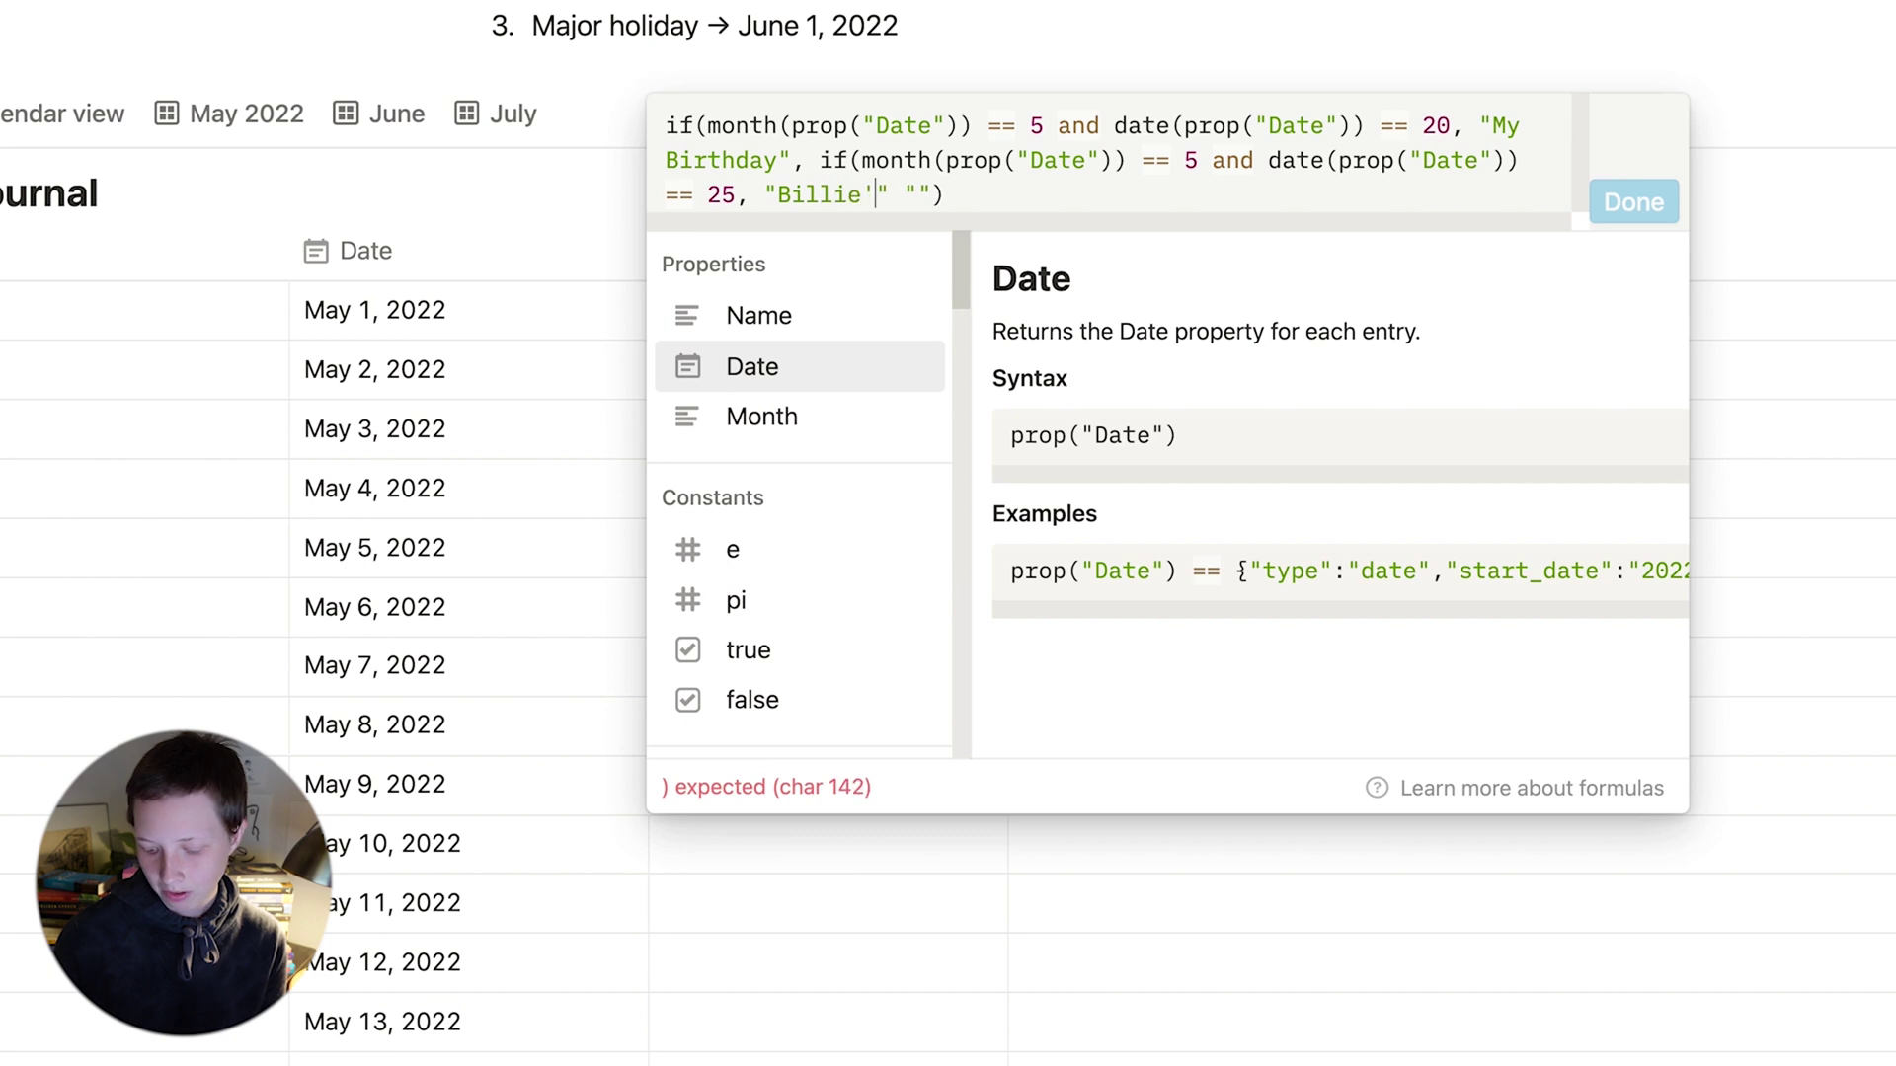
{"action": "type", "text": "Birthday\","}
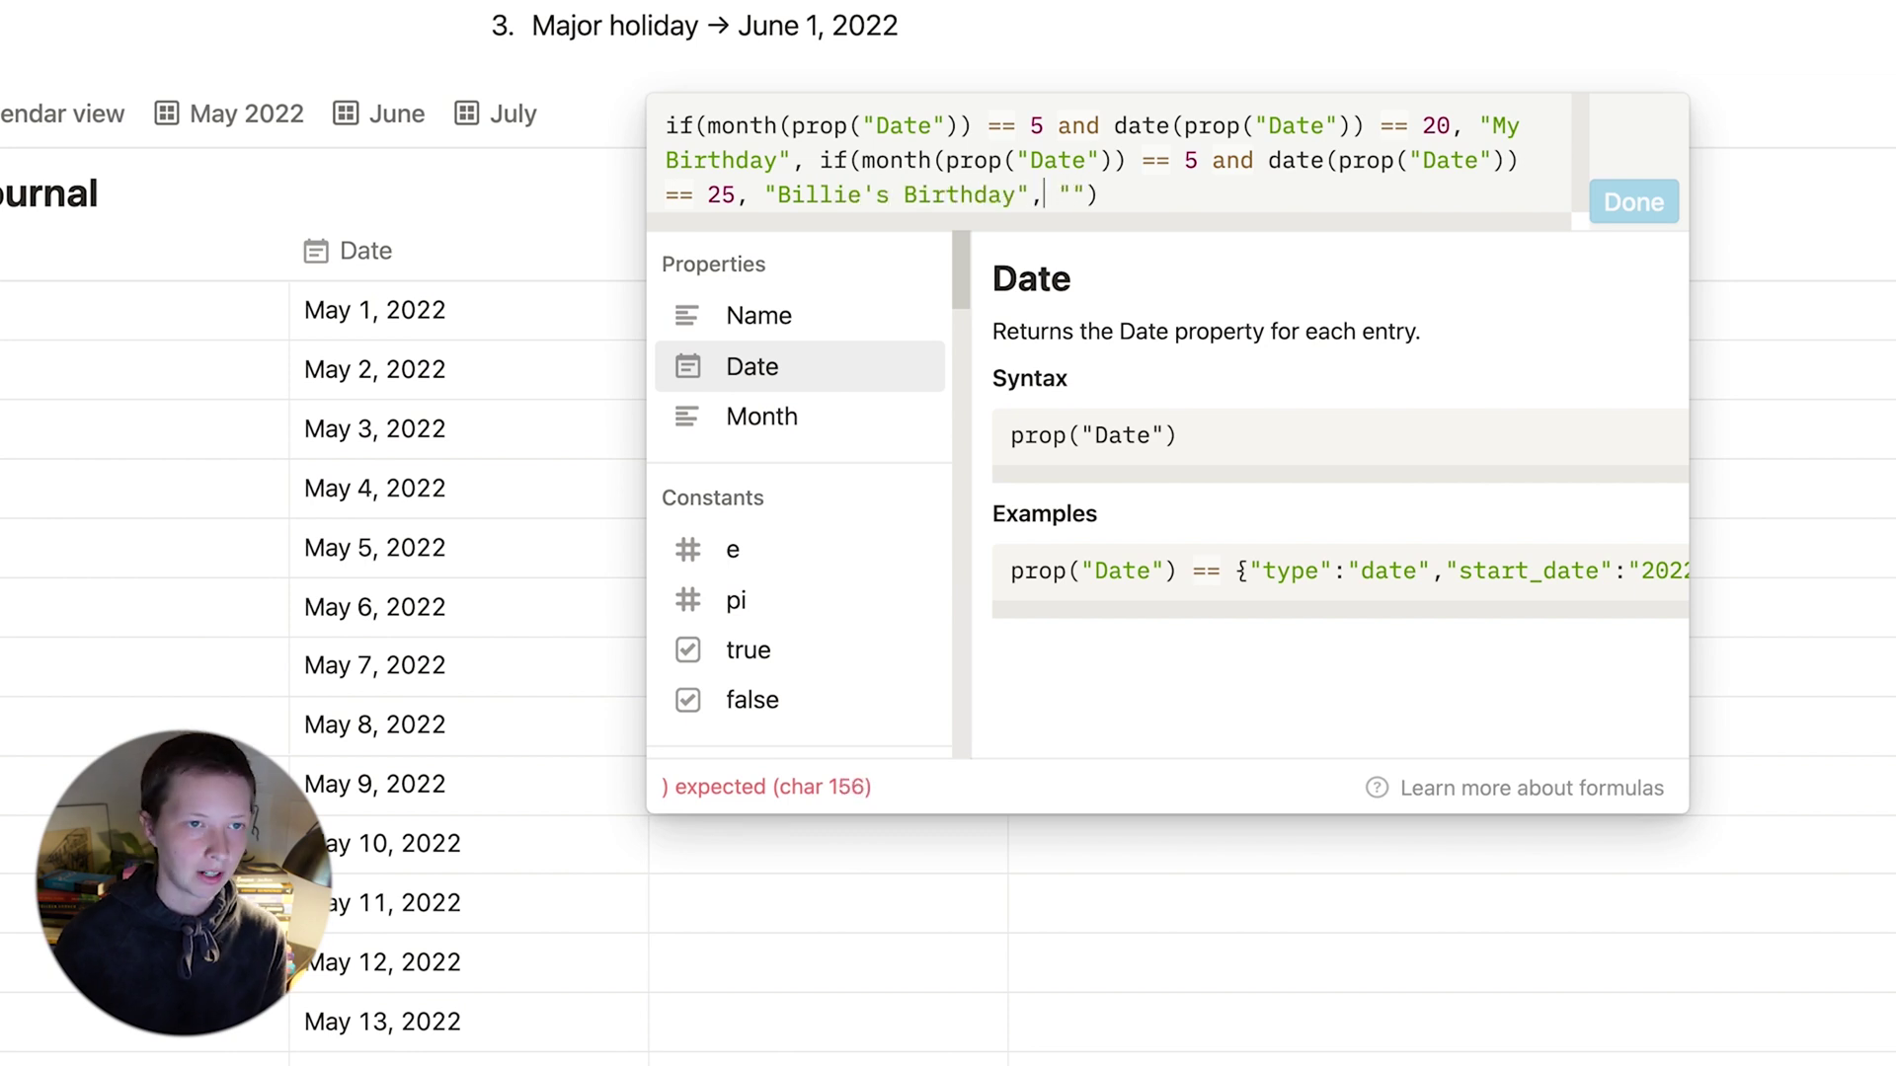
{"action": "left_click", "coordinate": [1134, 201]}
{"action": "type", "text": ")"}
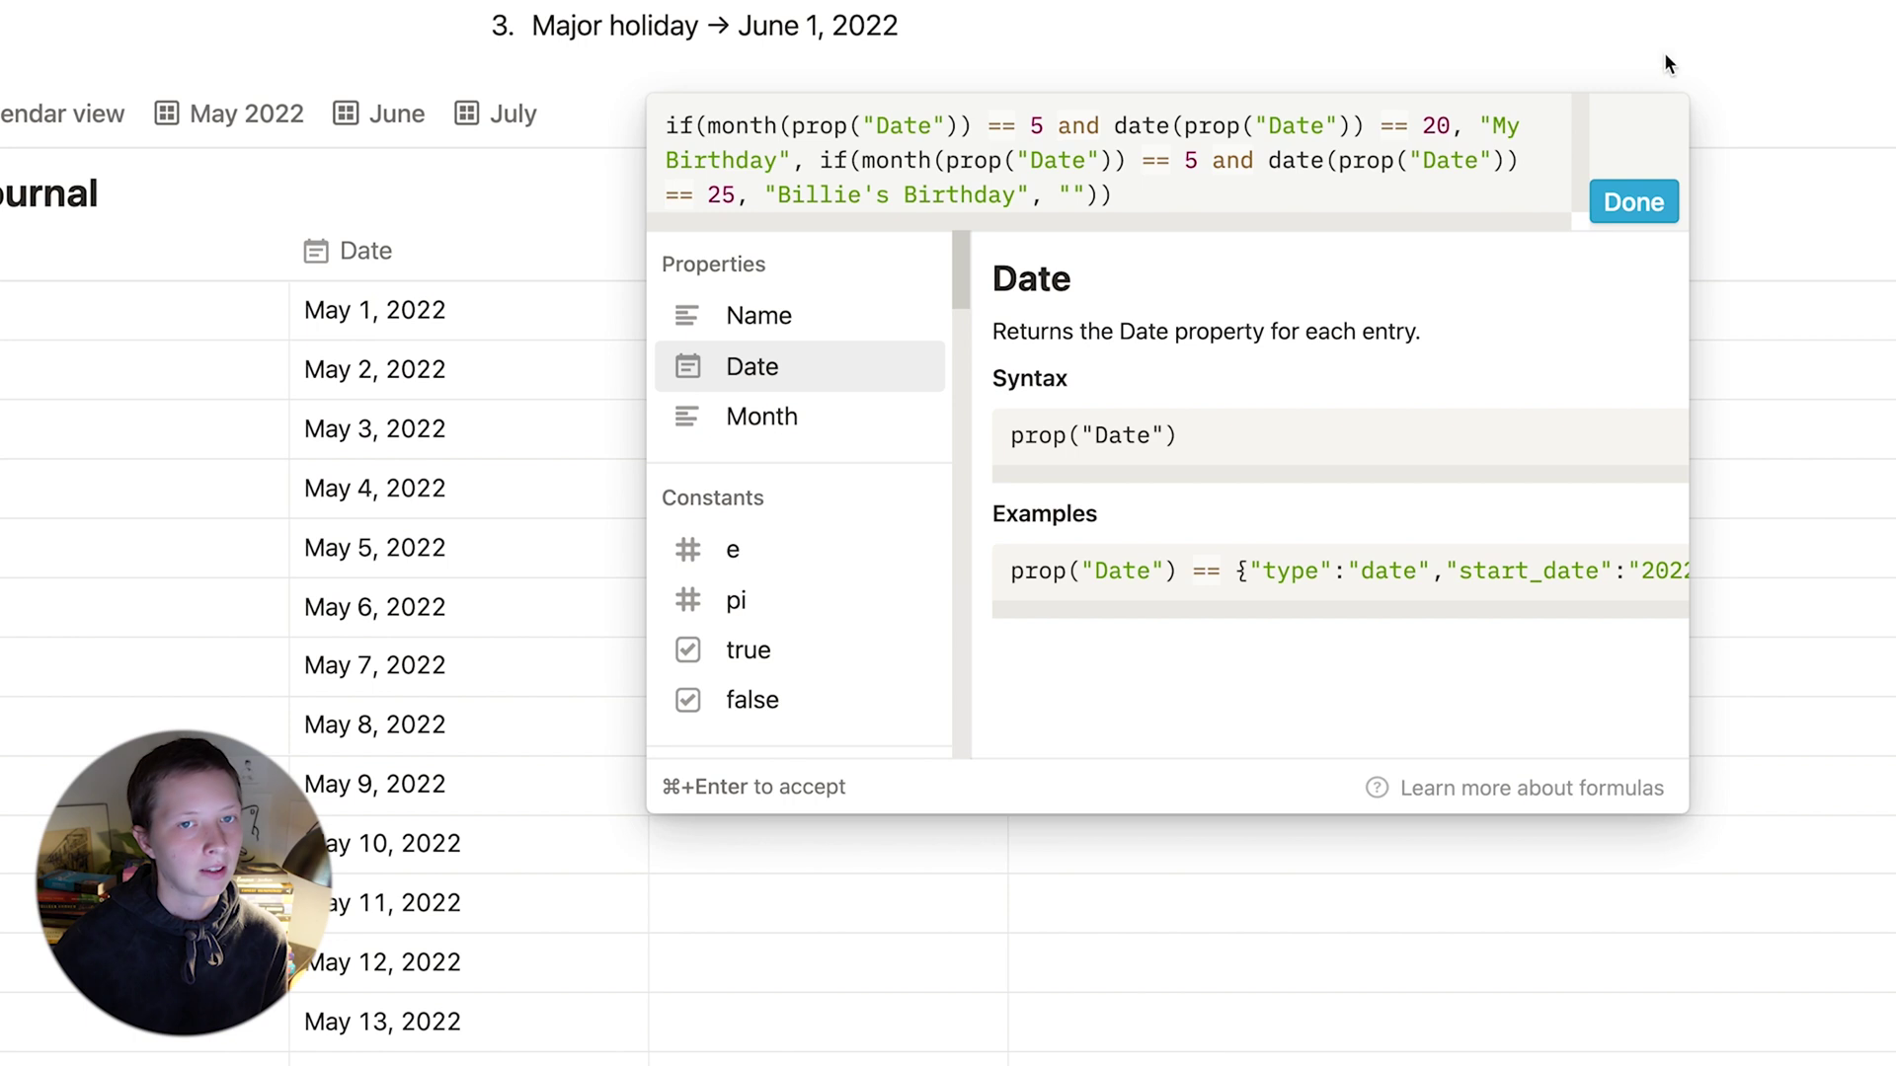
{"action": "left_click", "coordinate": [1634, 202]}
Check the June 20 and June 25 rows show their birthday labels, then reopen the Notable Dates formula.
{"action": "scroll", "coordinate": [1113, 711], "scroll_direction": "down", "scroll_amount": 1}
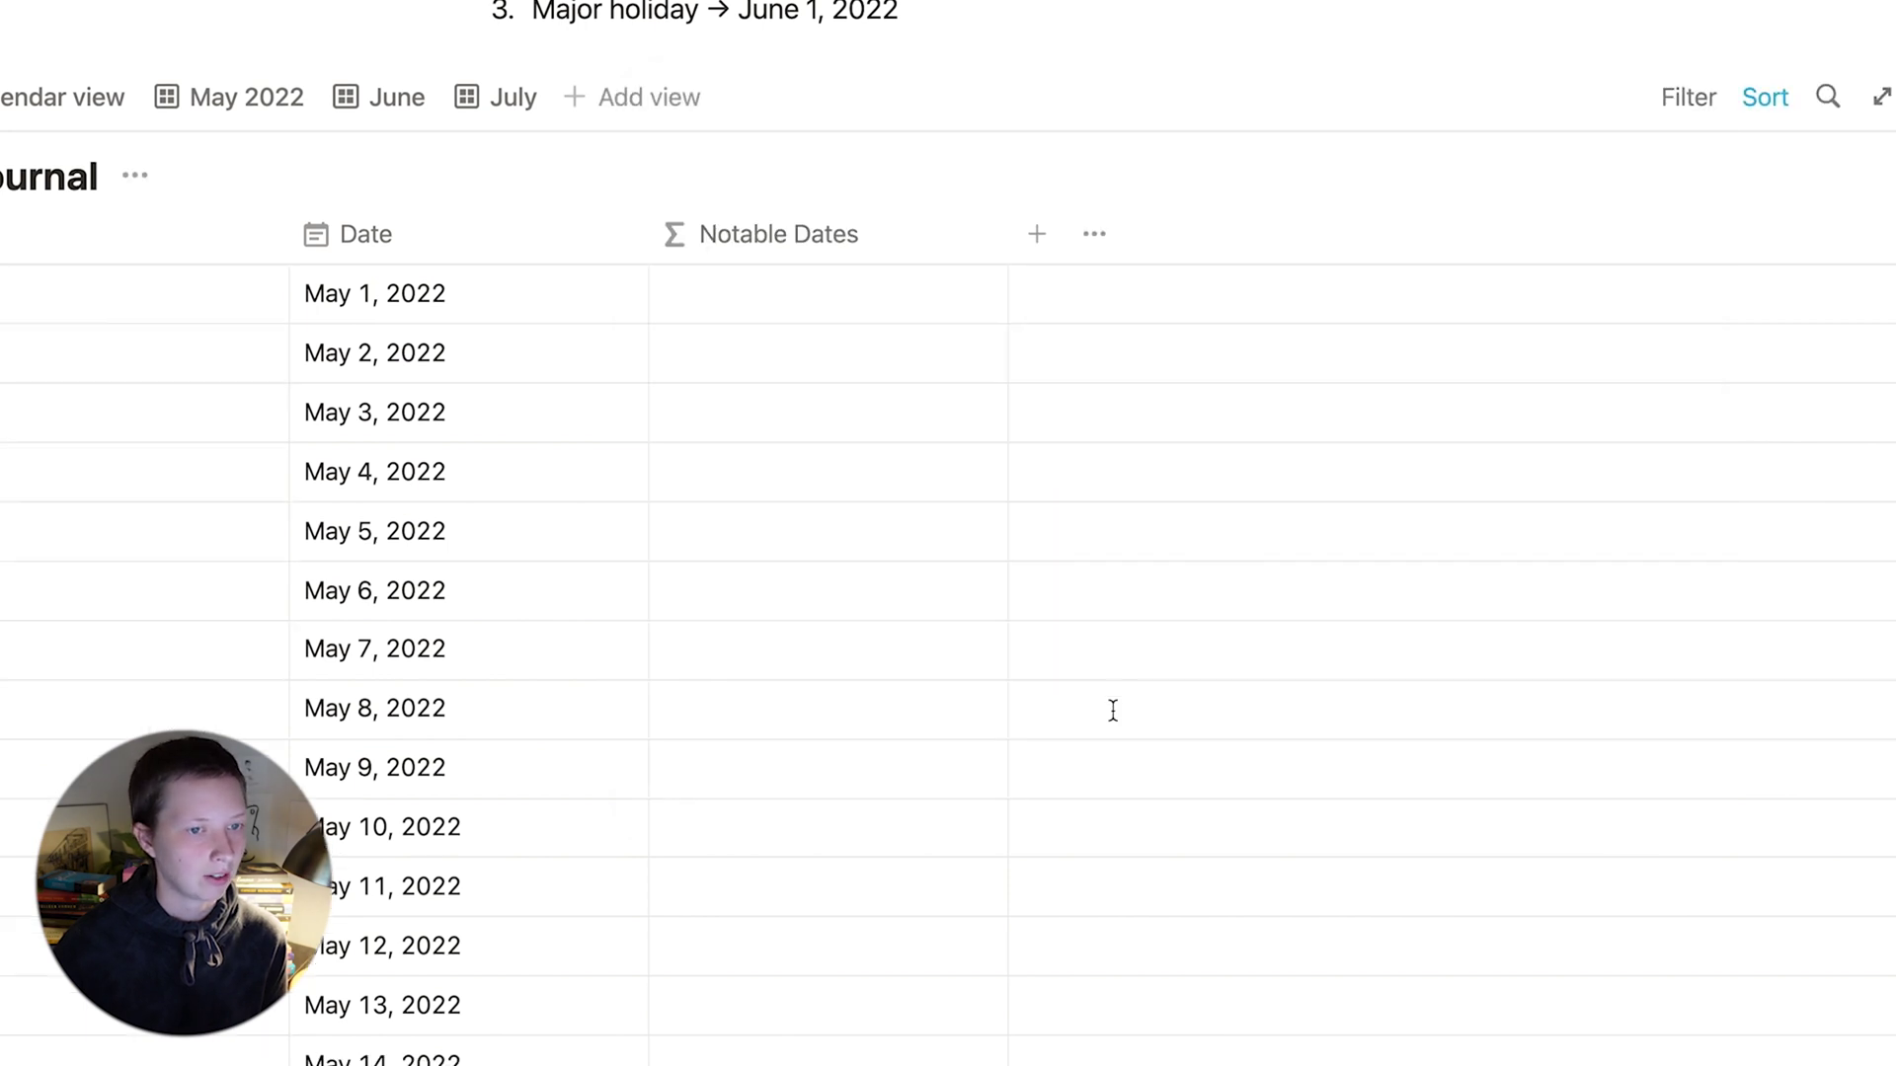
{"action": "scroll", "coordinate": [1105, 680], "scroll_direction": "down", "scroll_amount": 15}
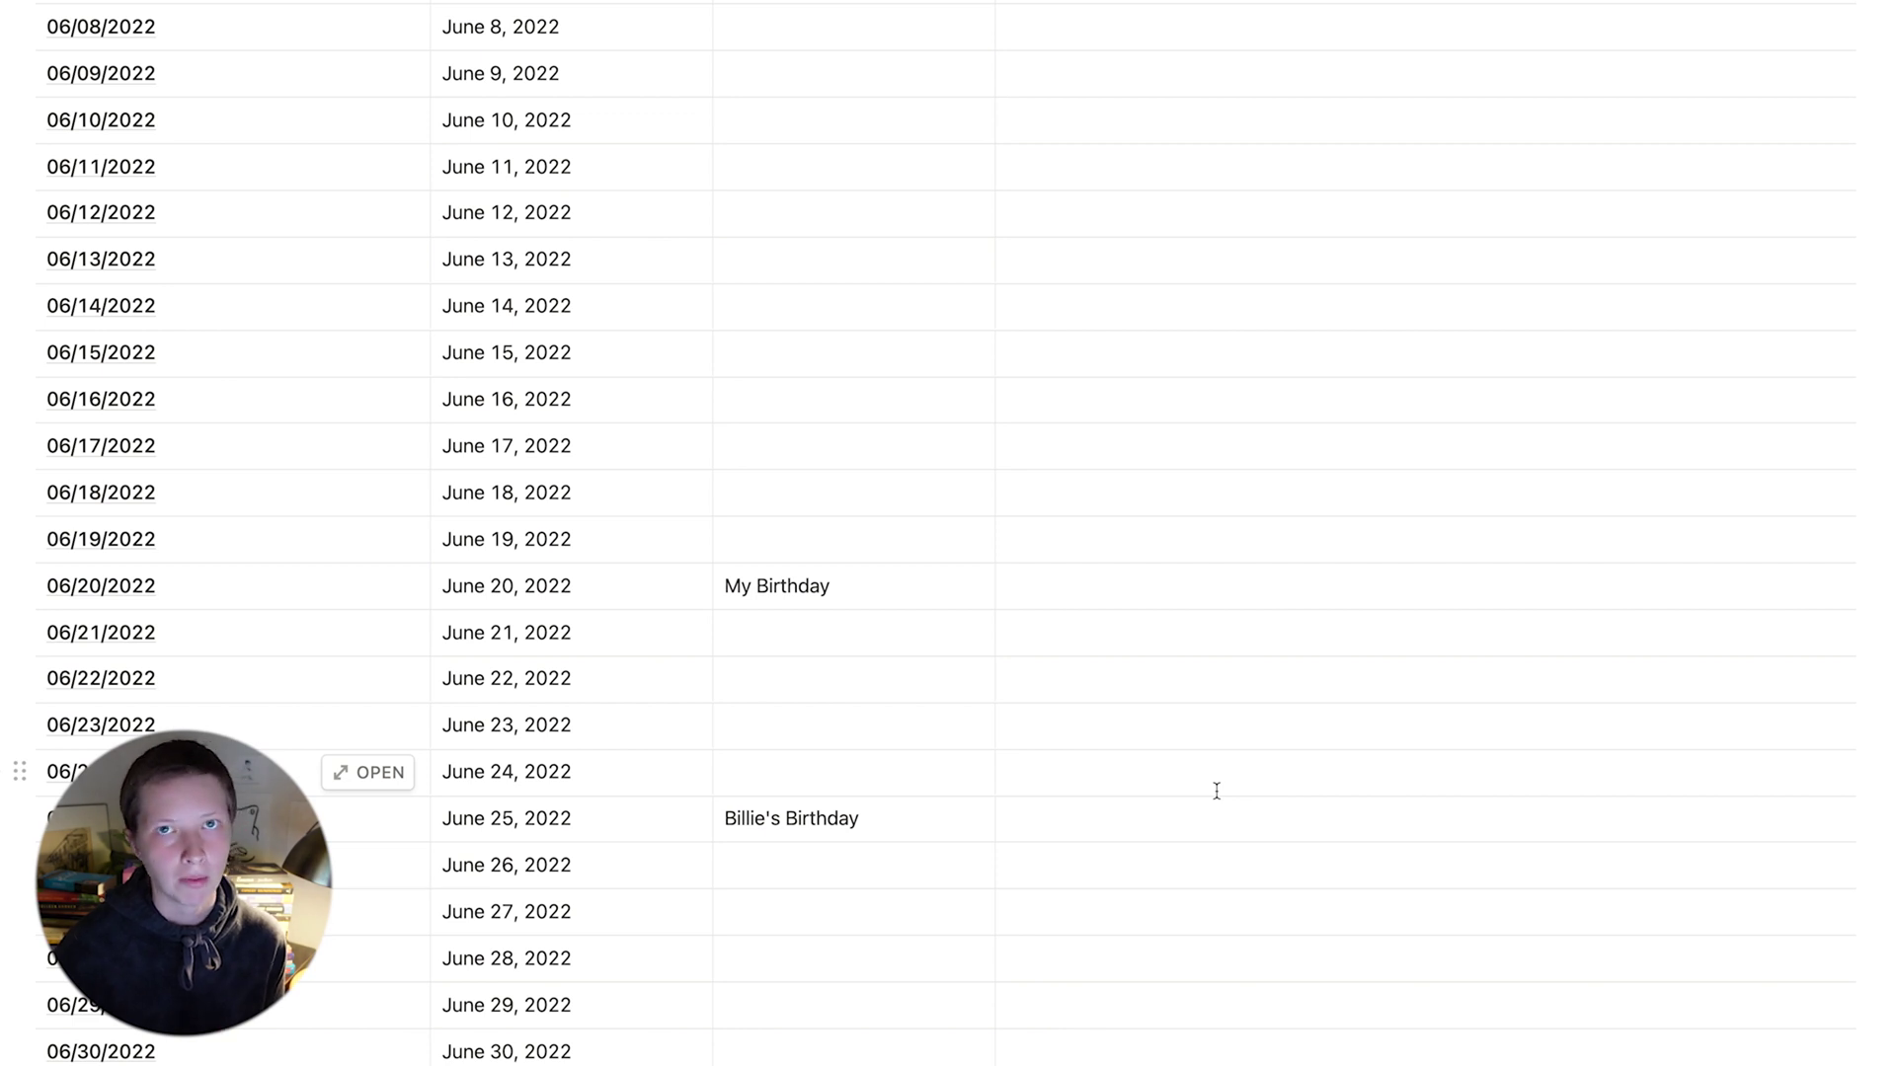
{"action": "scroll", "coordinate": [1216, 791], "scroll_direction": "up", "scroll_amount": 20}
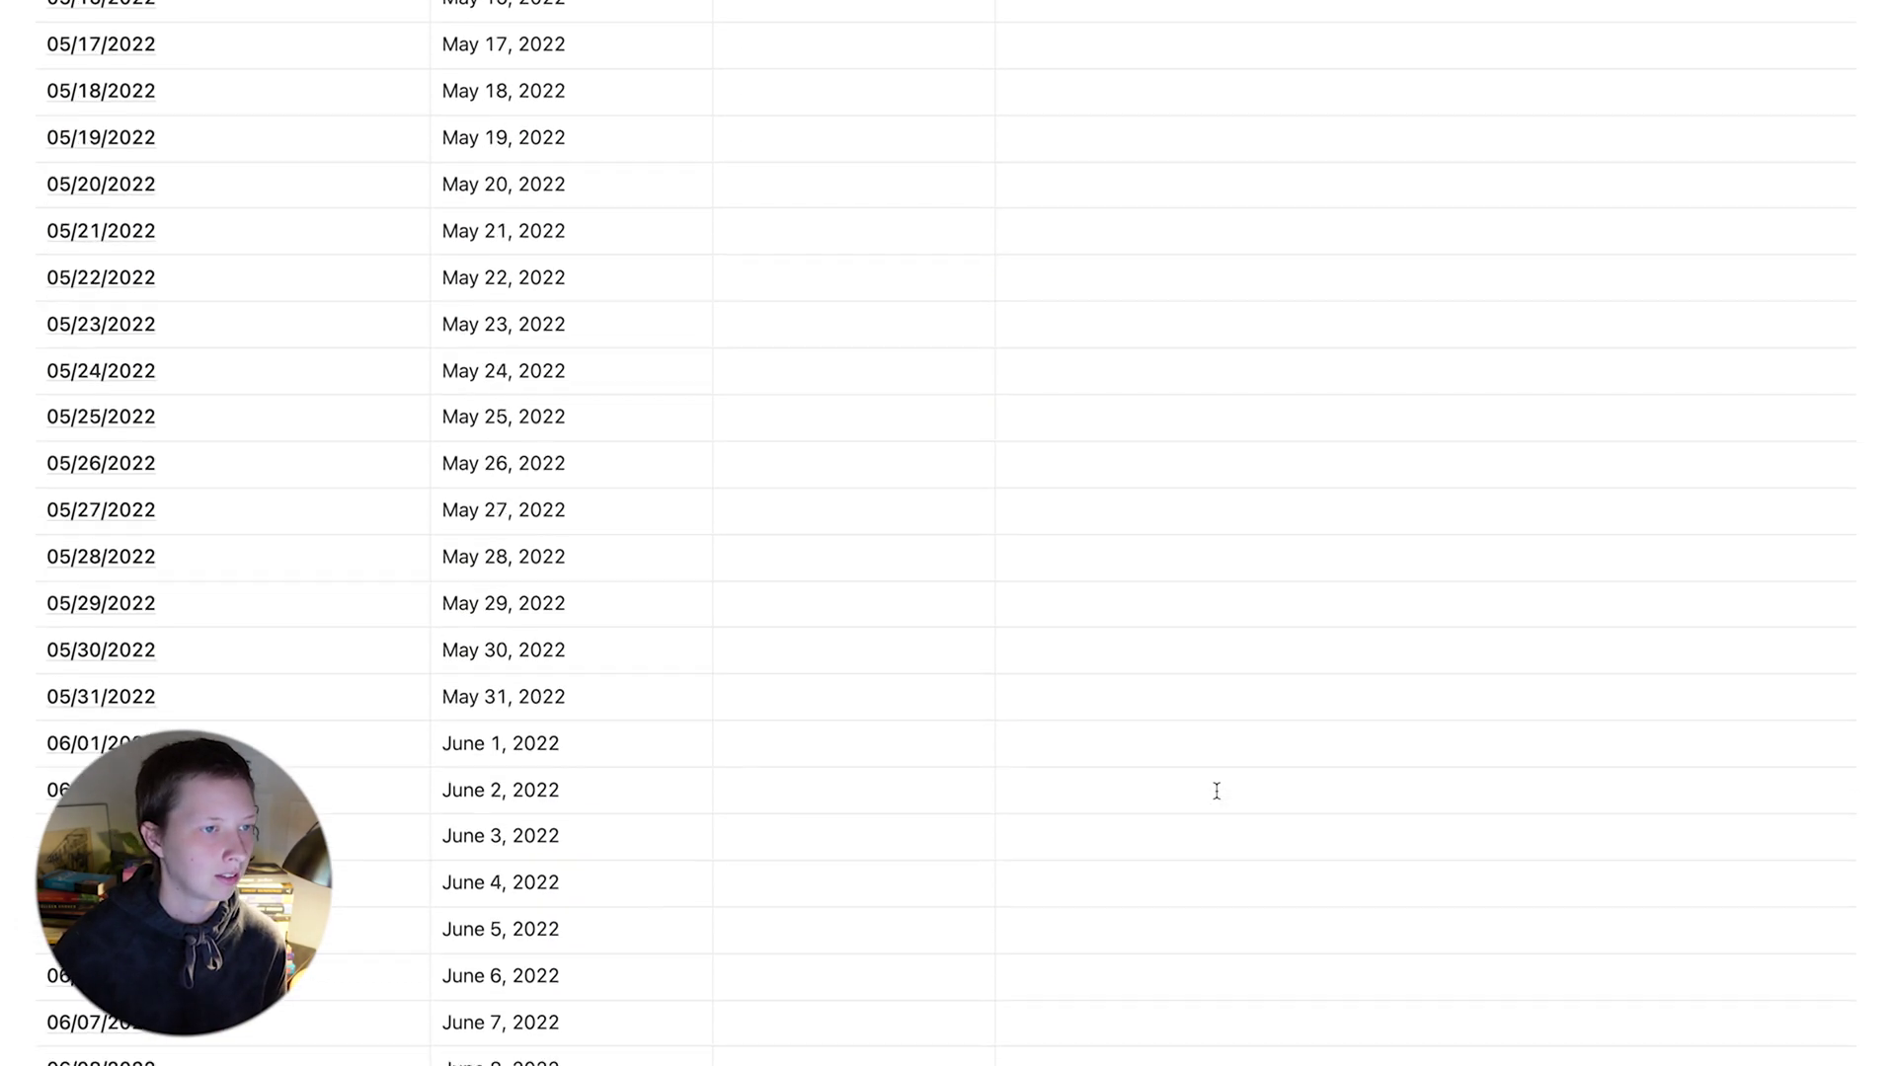
{"action": "scroll", "coordinate": [1217, 791], "scroll_direction": "up", "scroll_amount": 2}
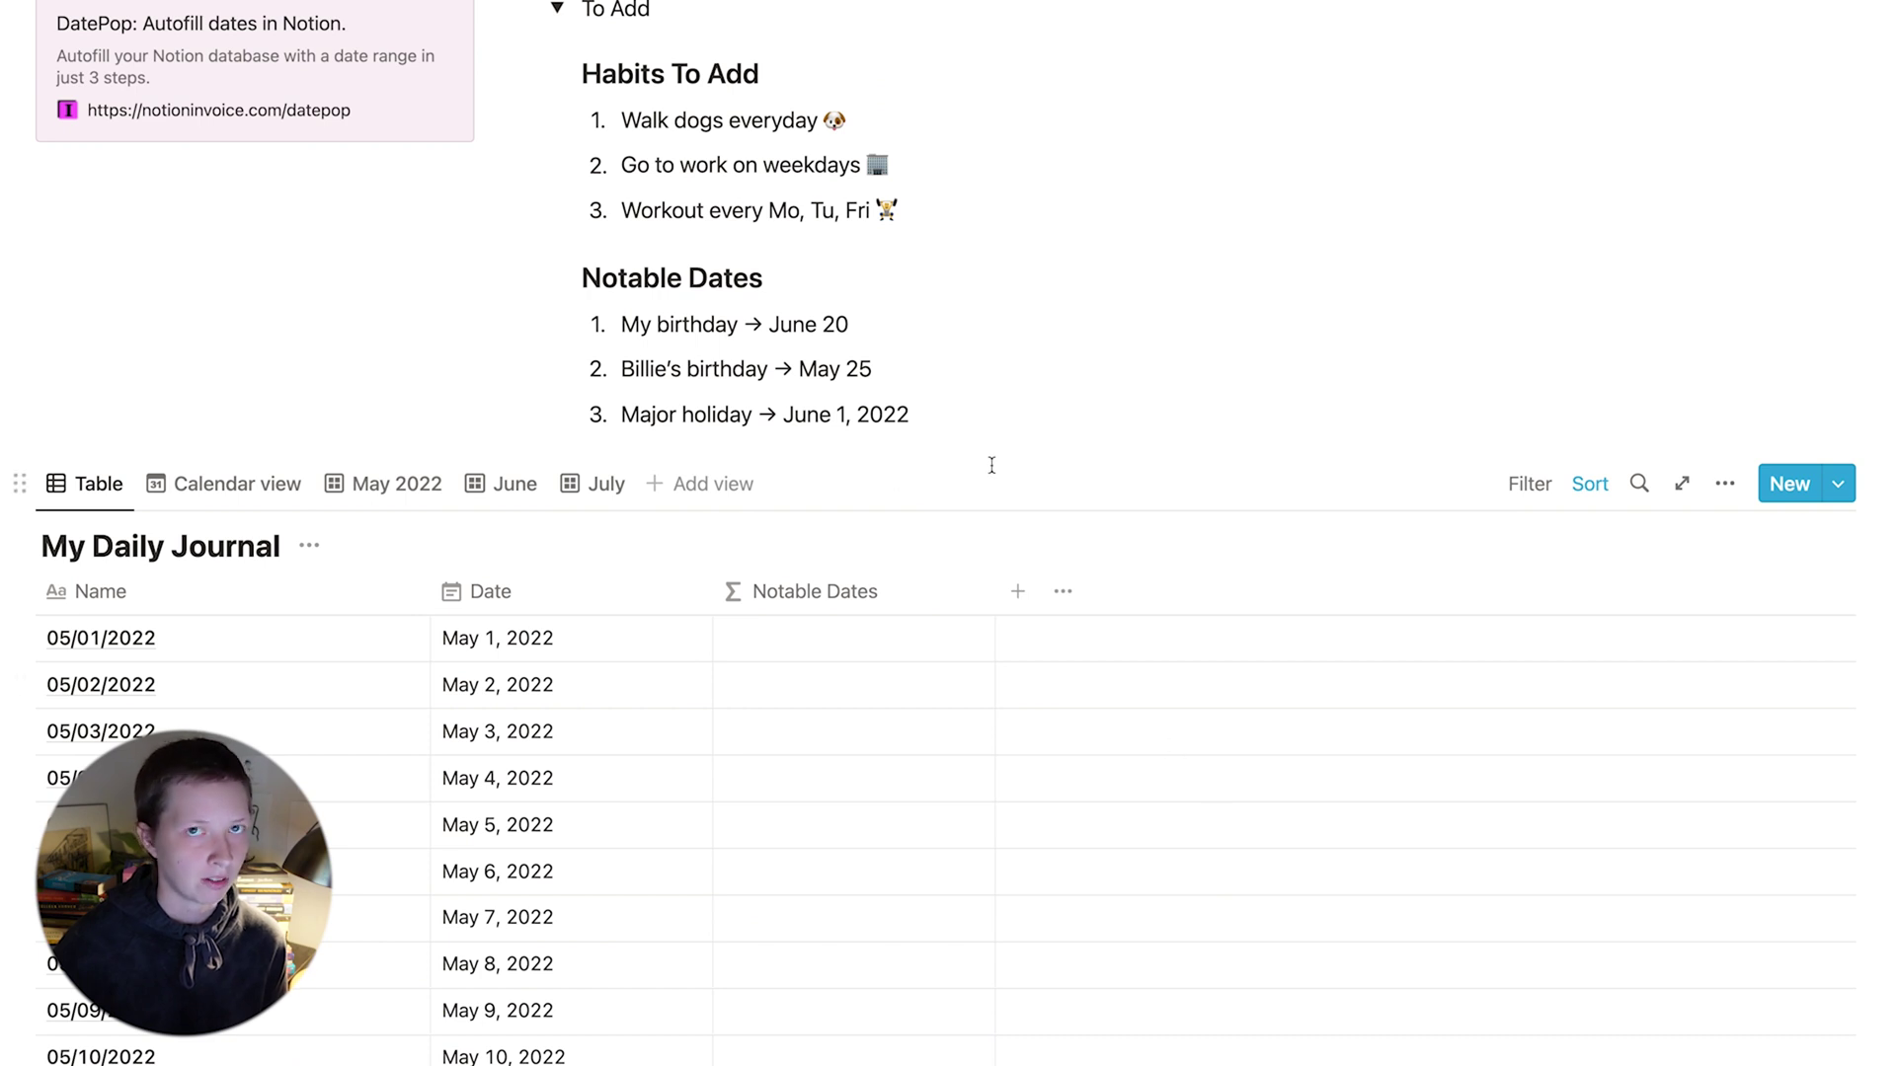
{"action": "left_click", "coordinate": [903, 682]}
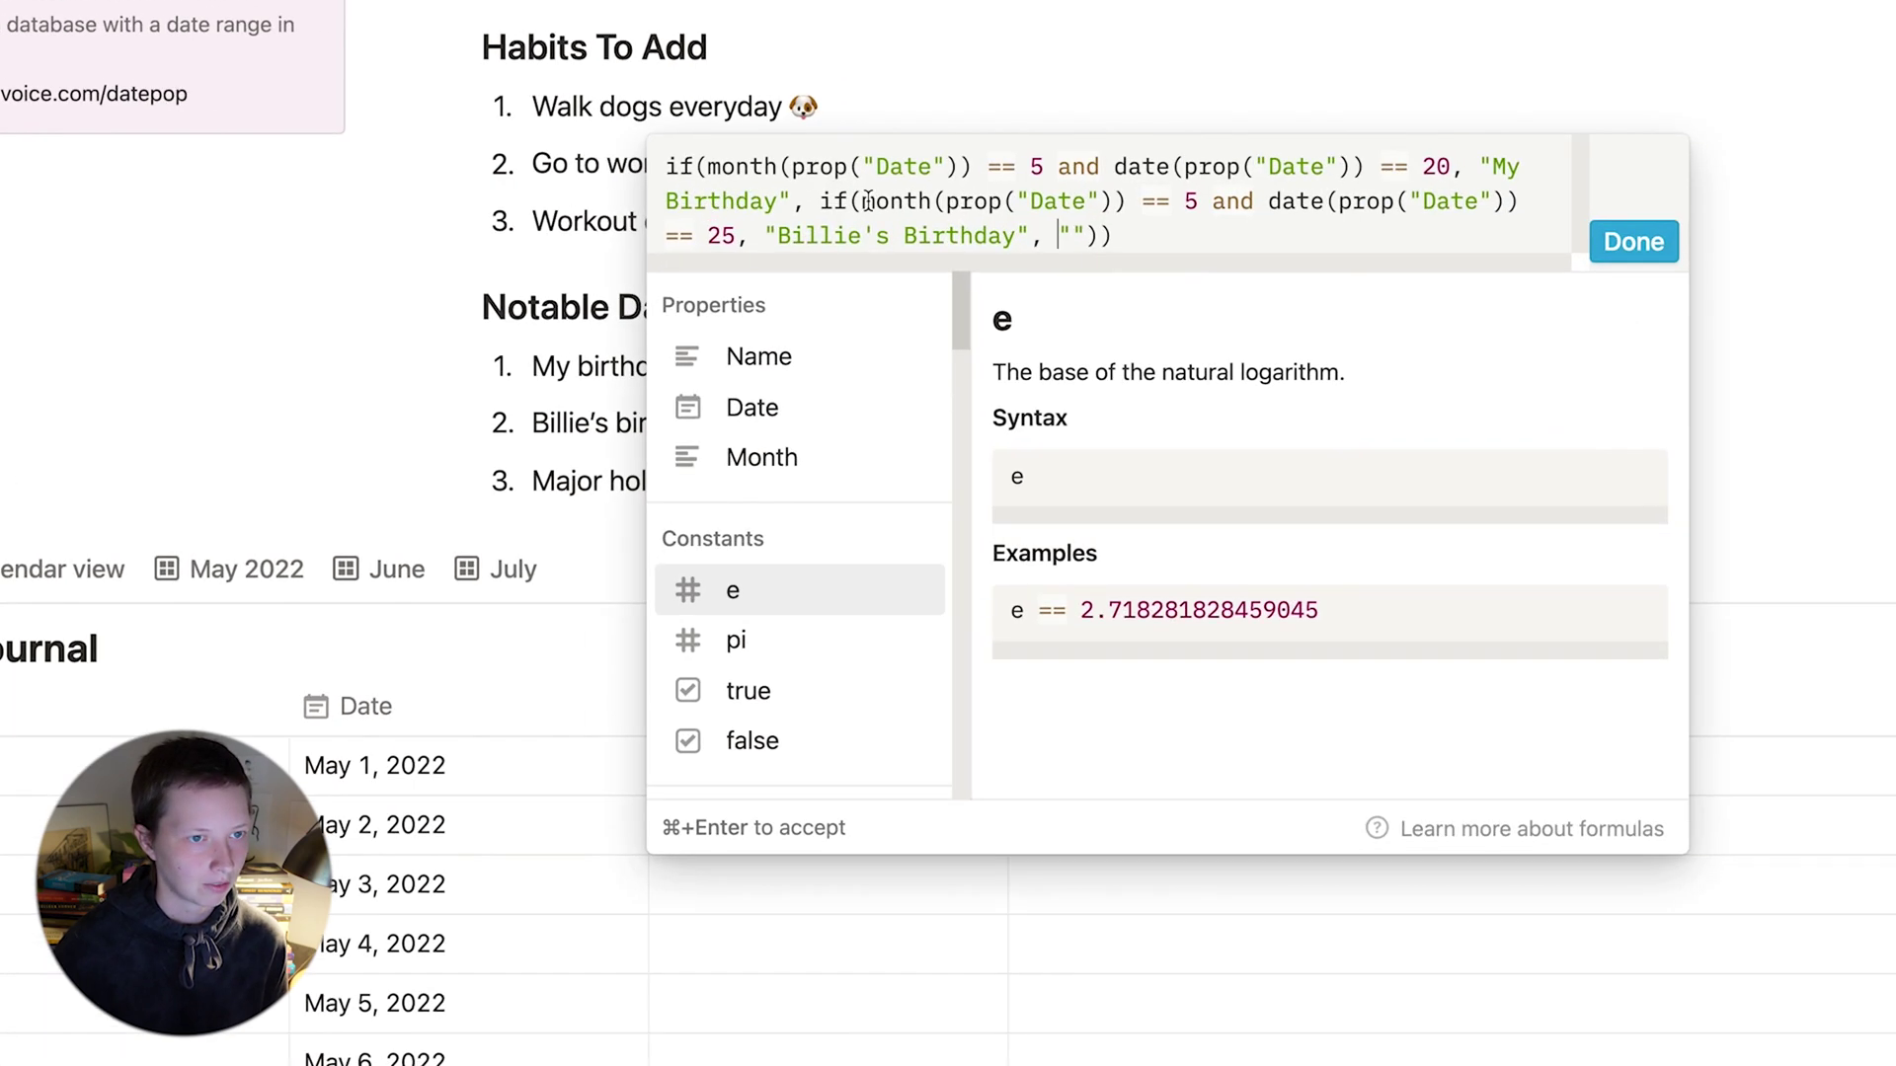
Nest a third if labelling month 5, day 1, year 2022 as "Major Holiday".
{"action": "type", "text": "if("}
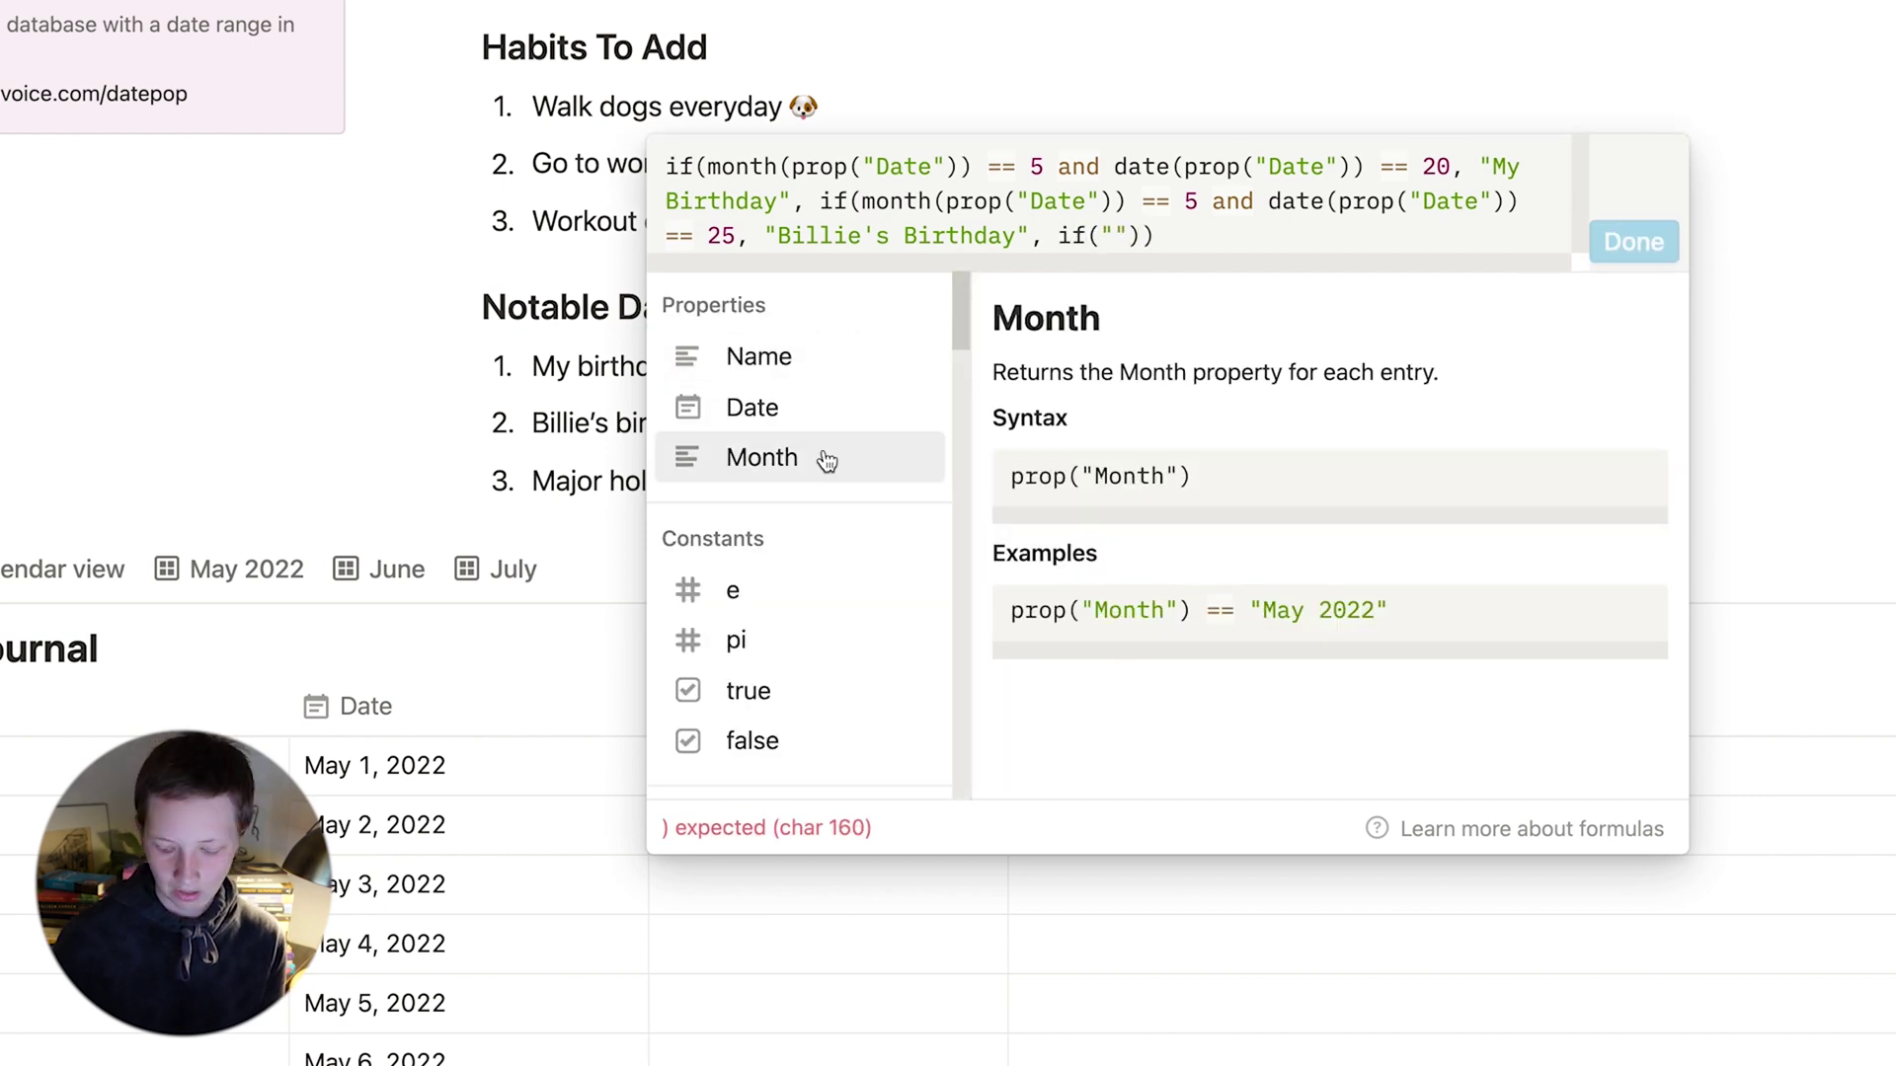
{"action": "type", "text": "month()"}
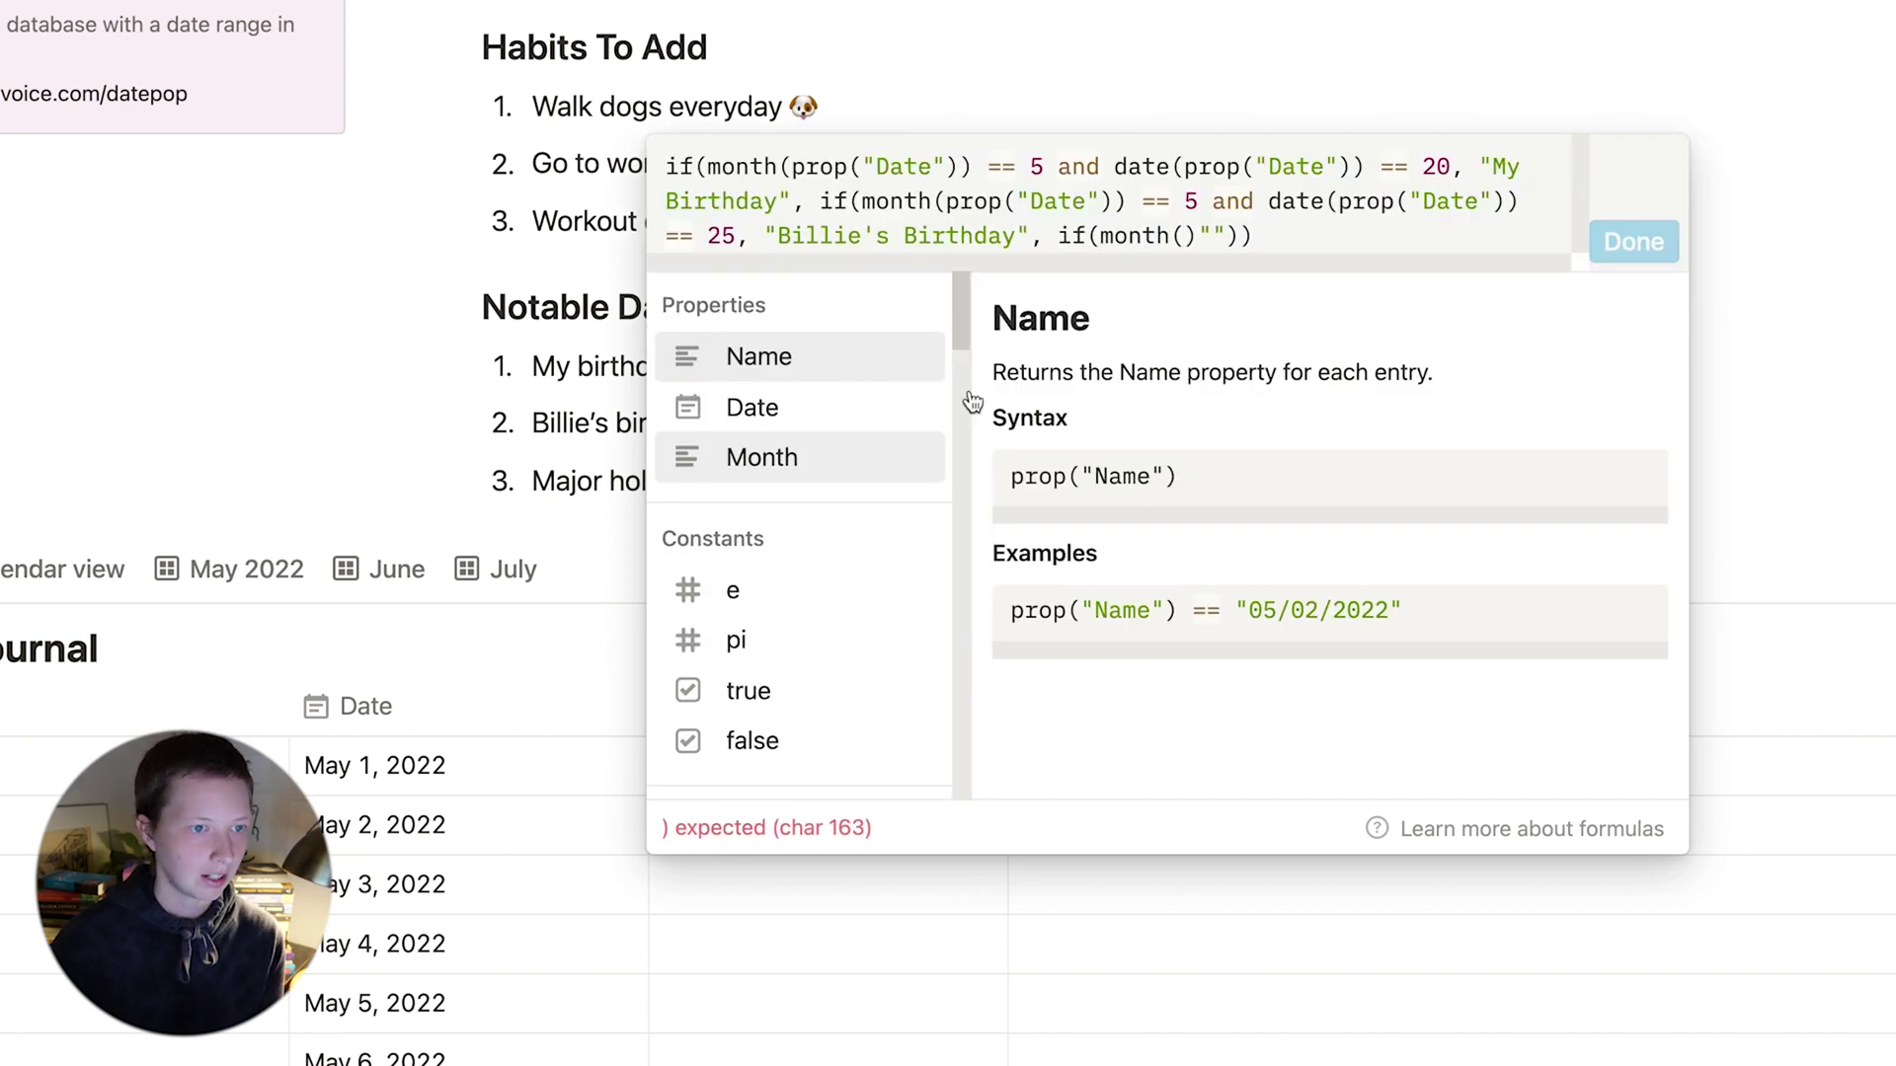
{"action": "left_click", "coordinate": [846, 407]}
{"action": "key", "text": "Right"}
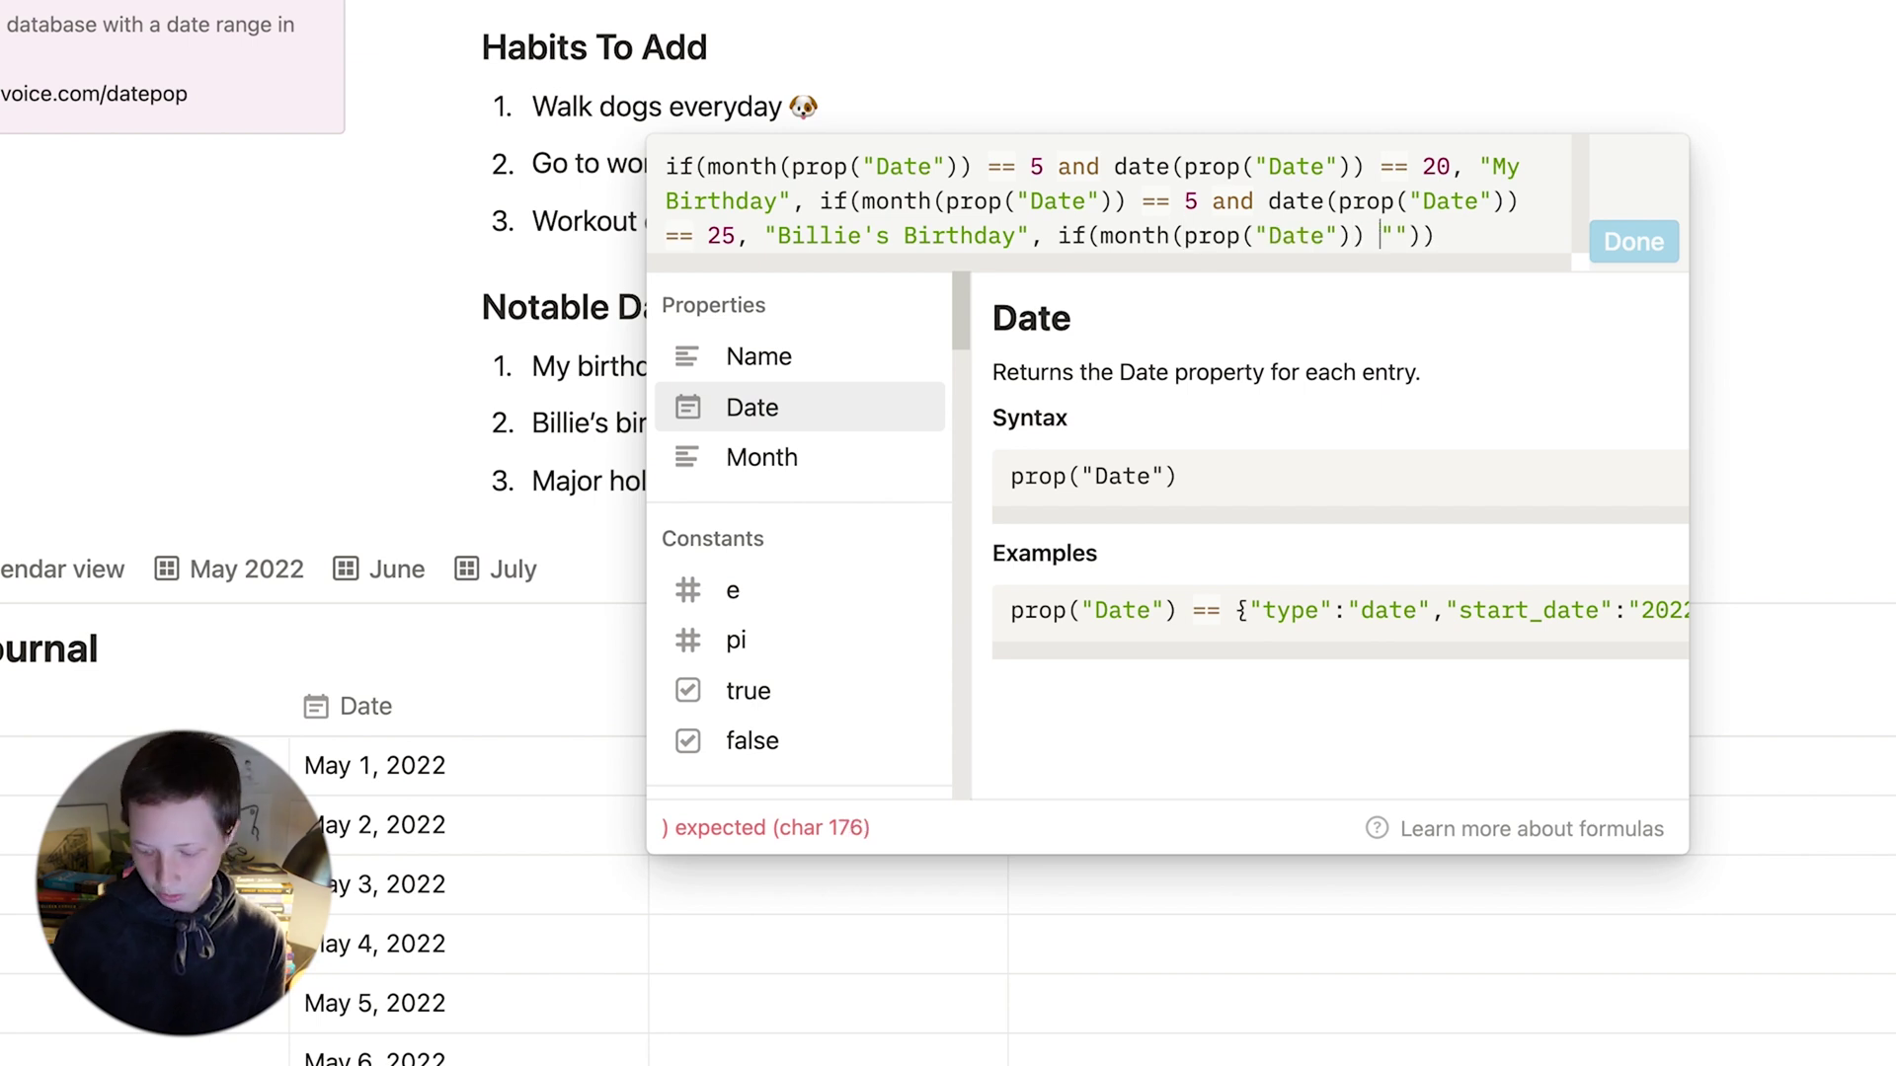
{"action": "type", "text": "== 5 and"}
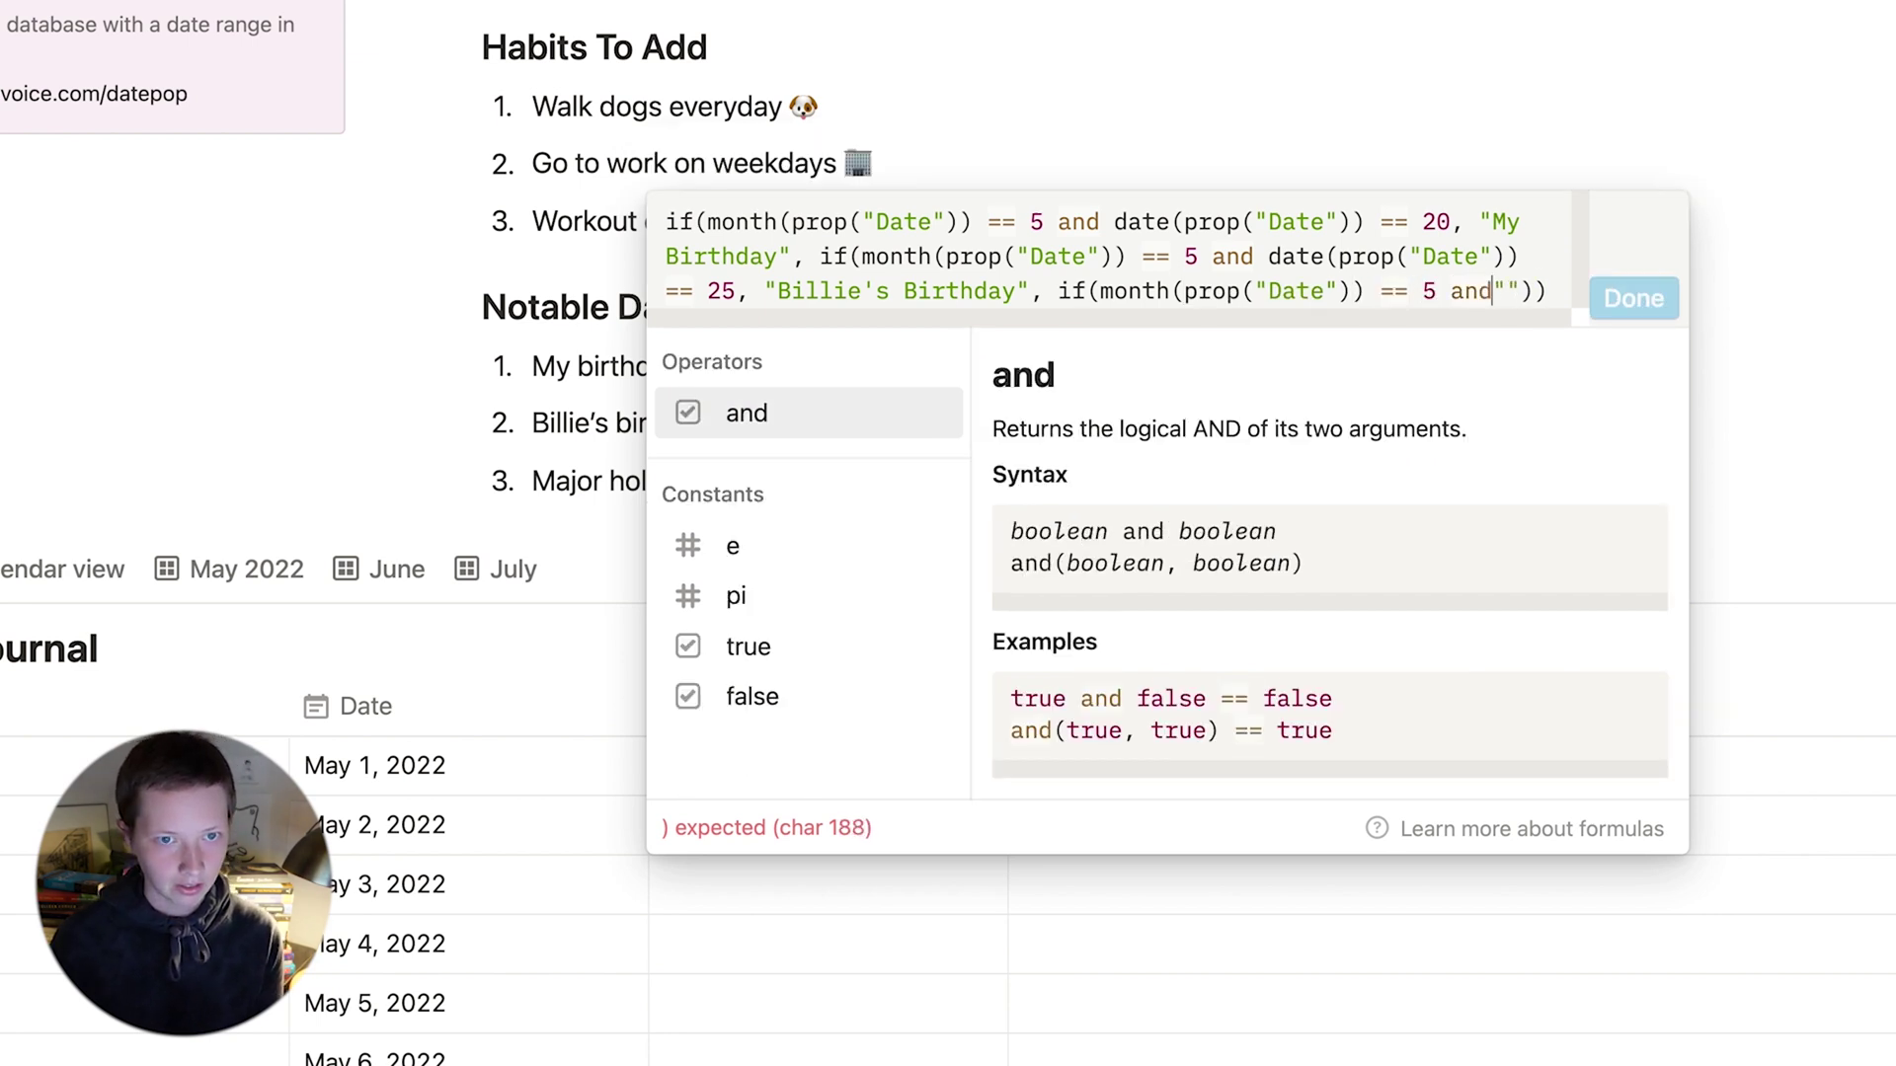
{"action": "type", "text": " date()"}
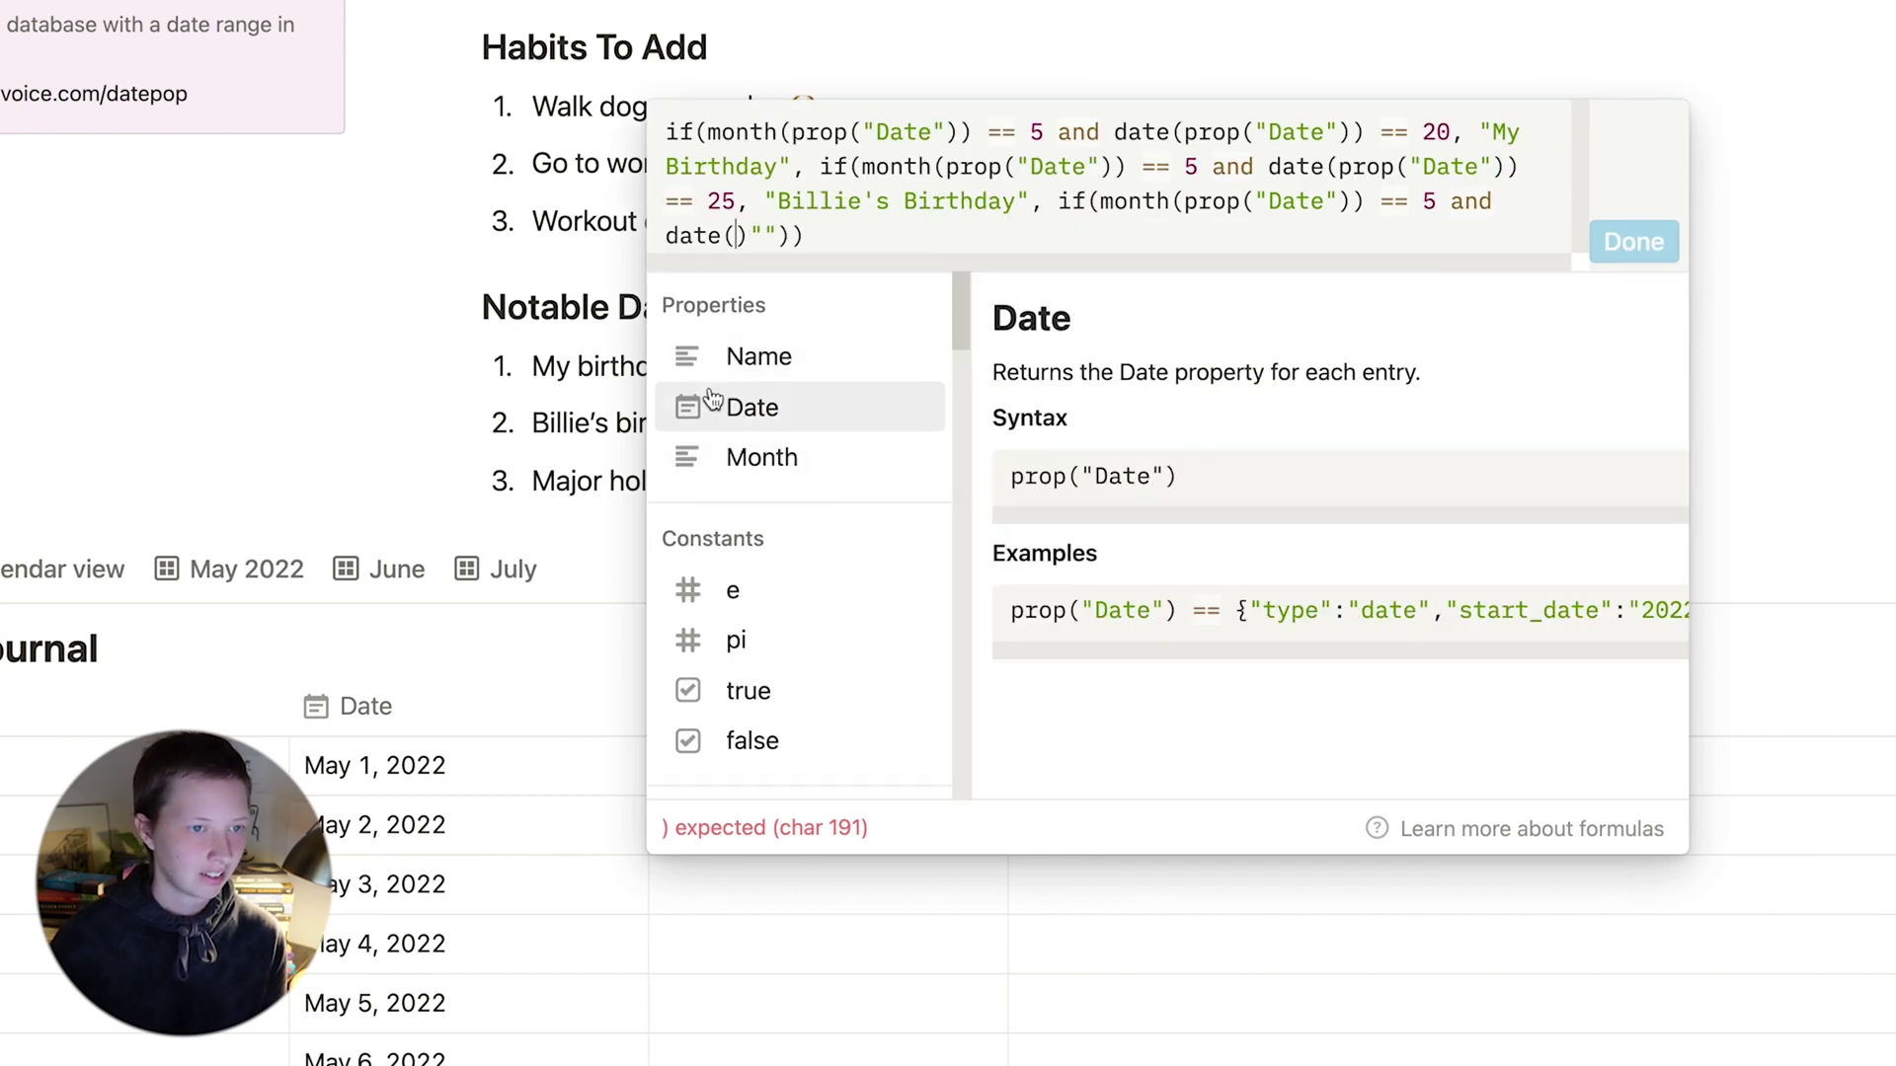
{"action": "left_click", "coordinate": [713, 398]}
{"action": "type", "text": ") == "}
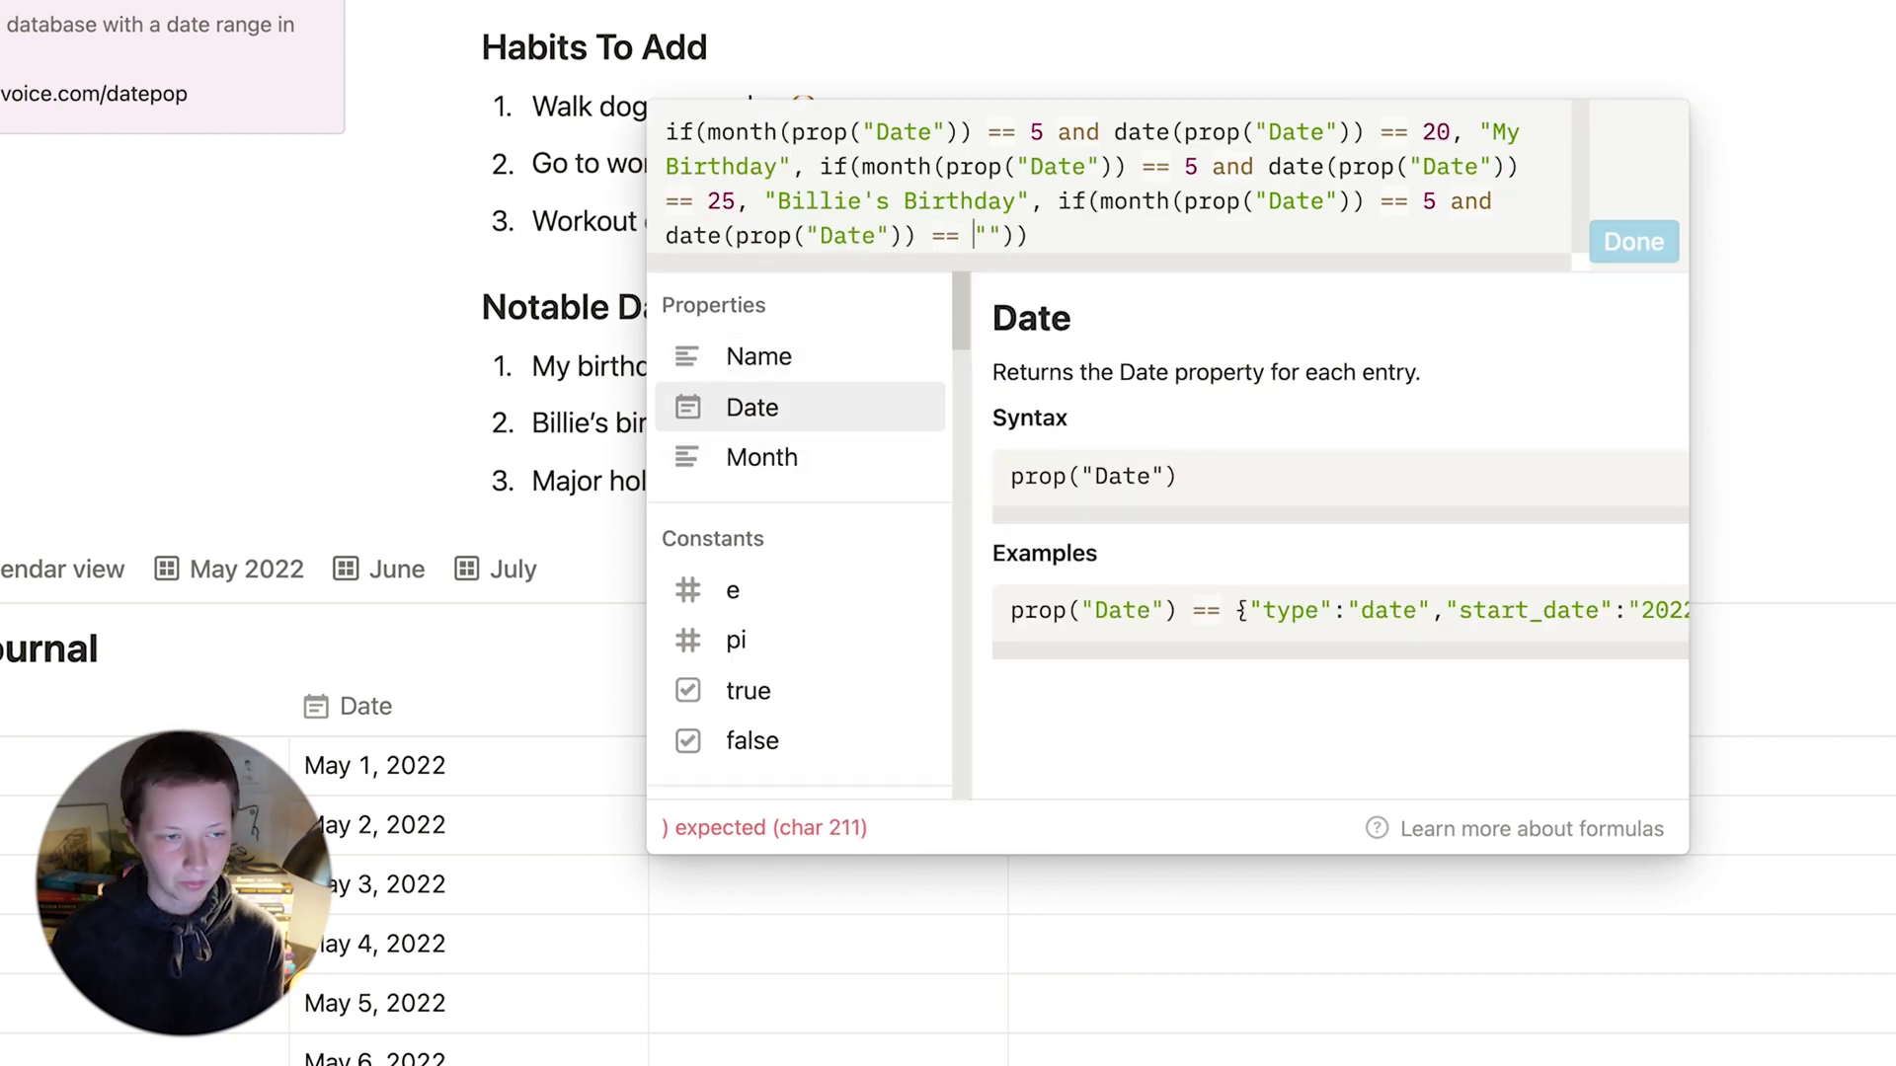
{"action": "type", "text": "1"}
{"action": "type", "text": " and "}
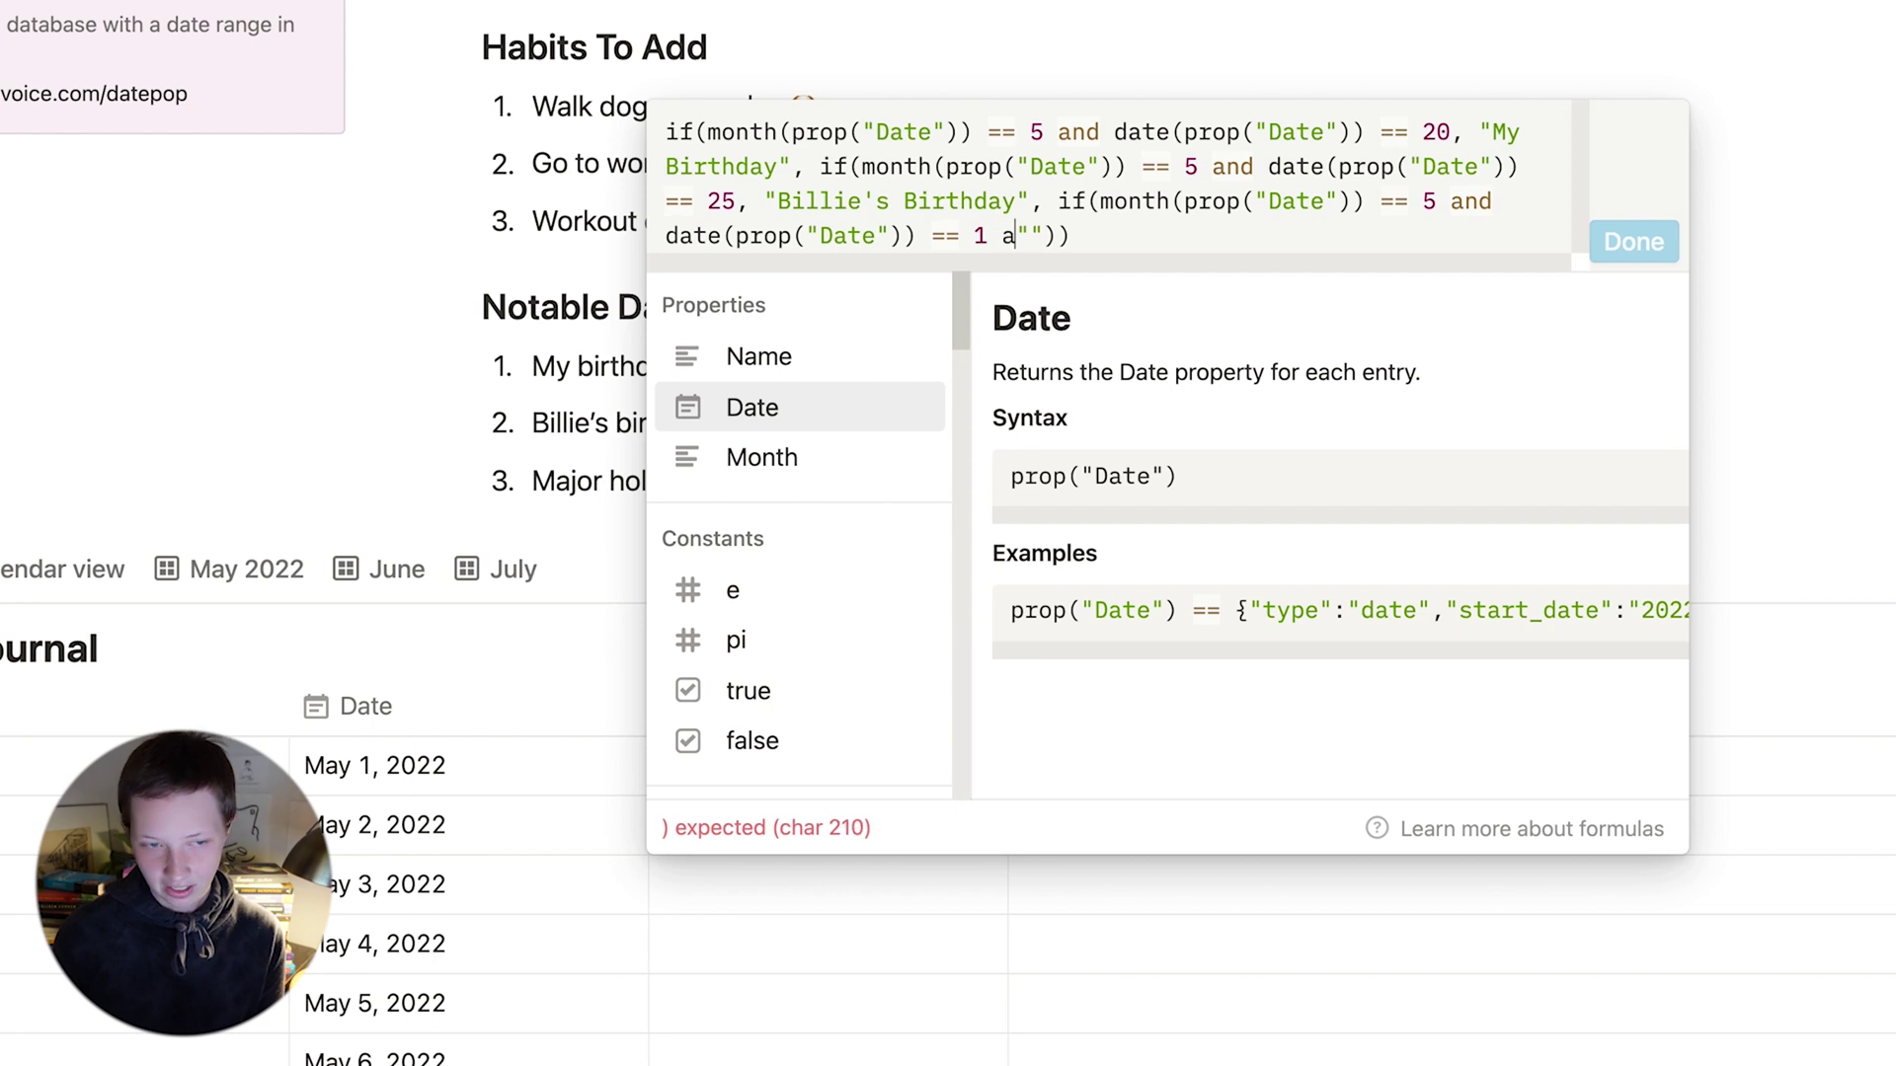
{"action": "type", "text": "year("}
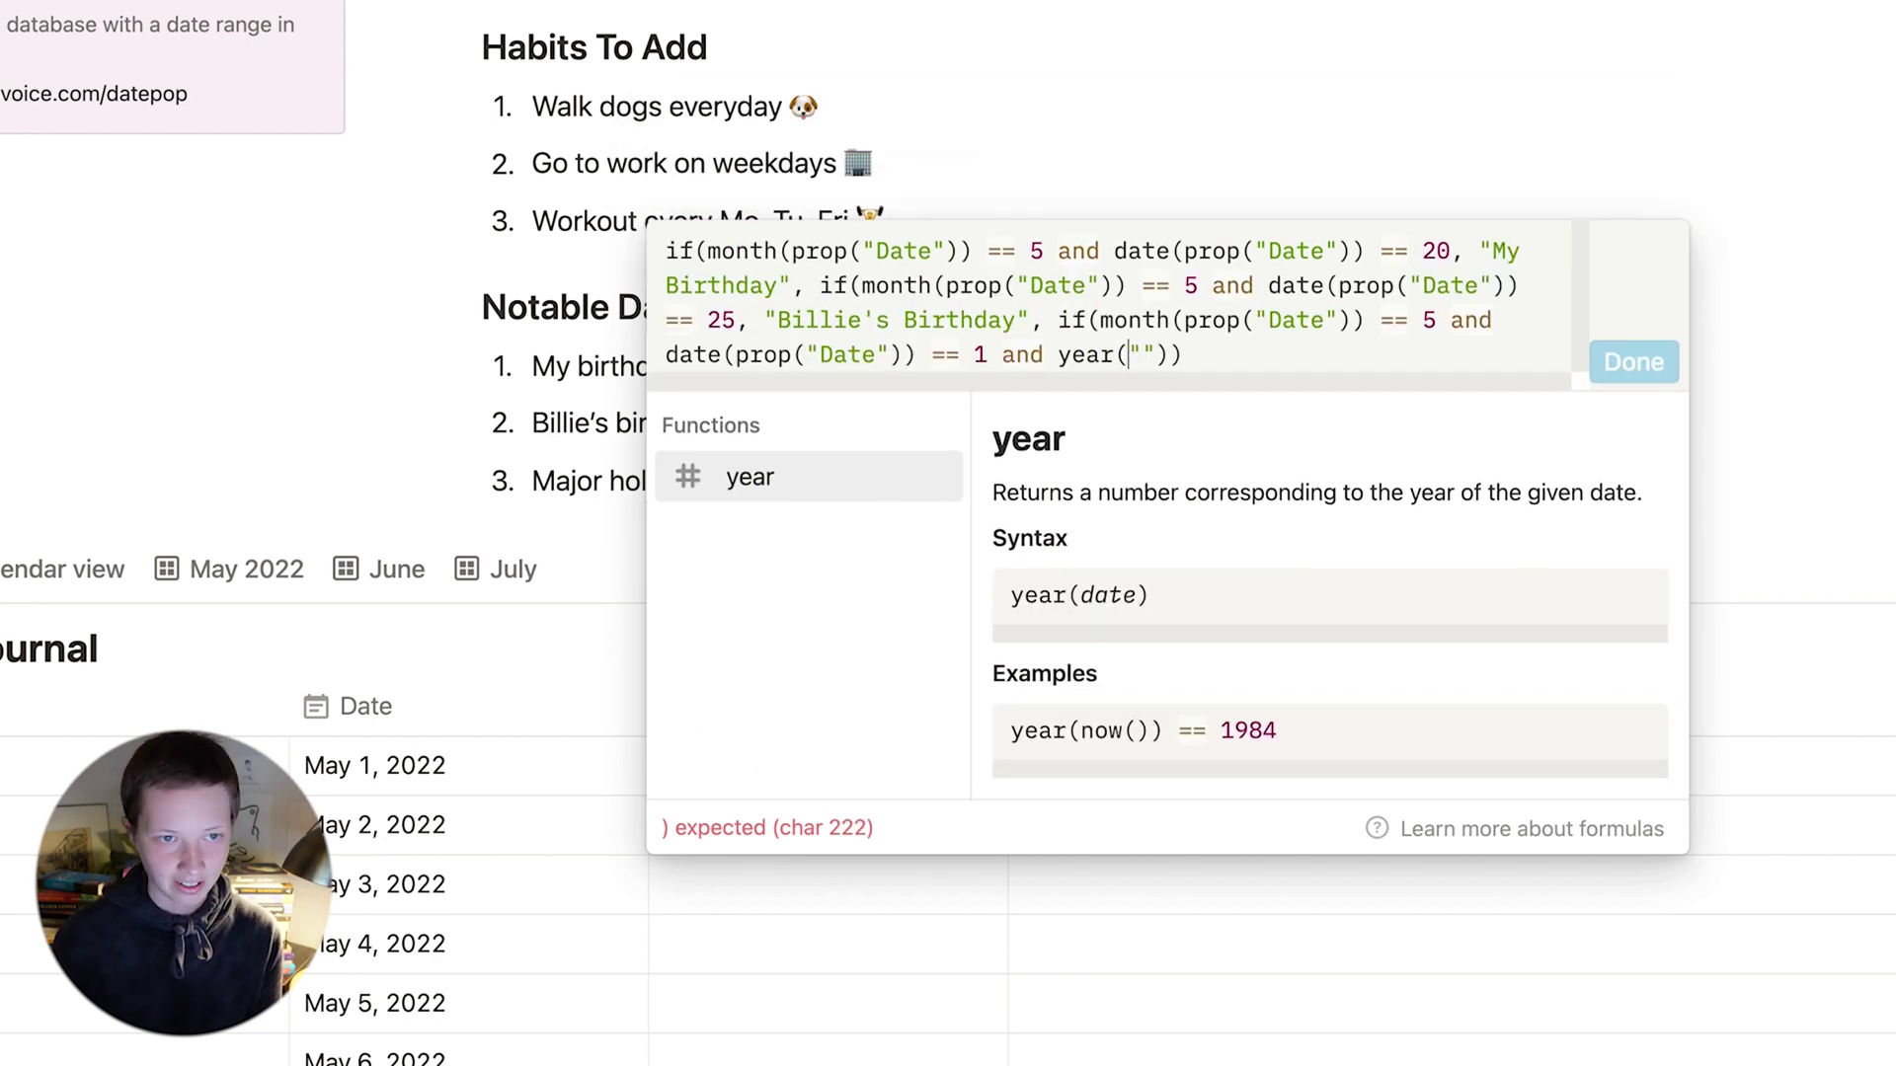
{"action": "left_click", "coordinate": [775, 419]}
{"action": "type", "text": ") "}
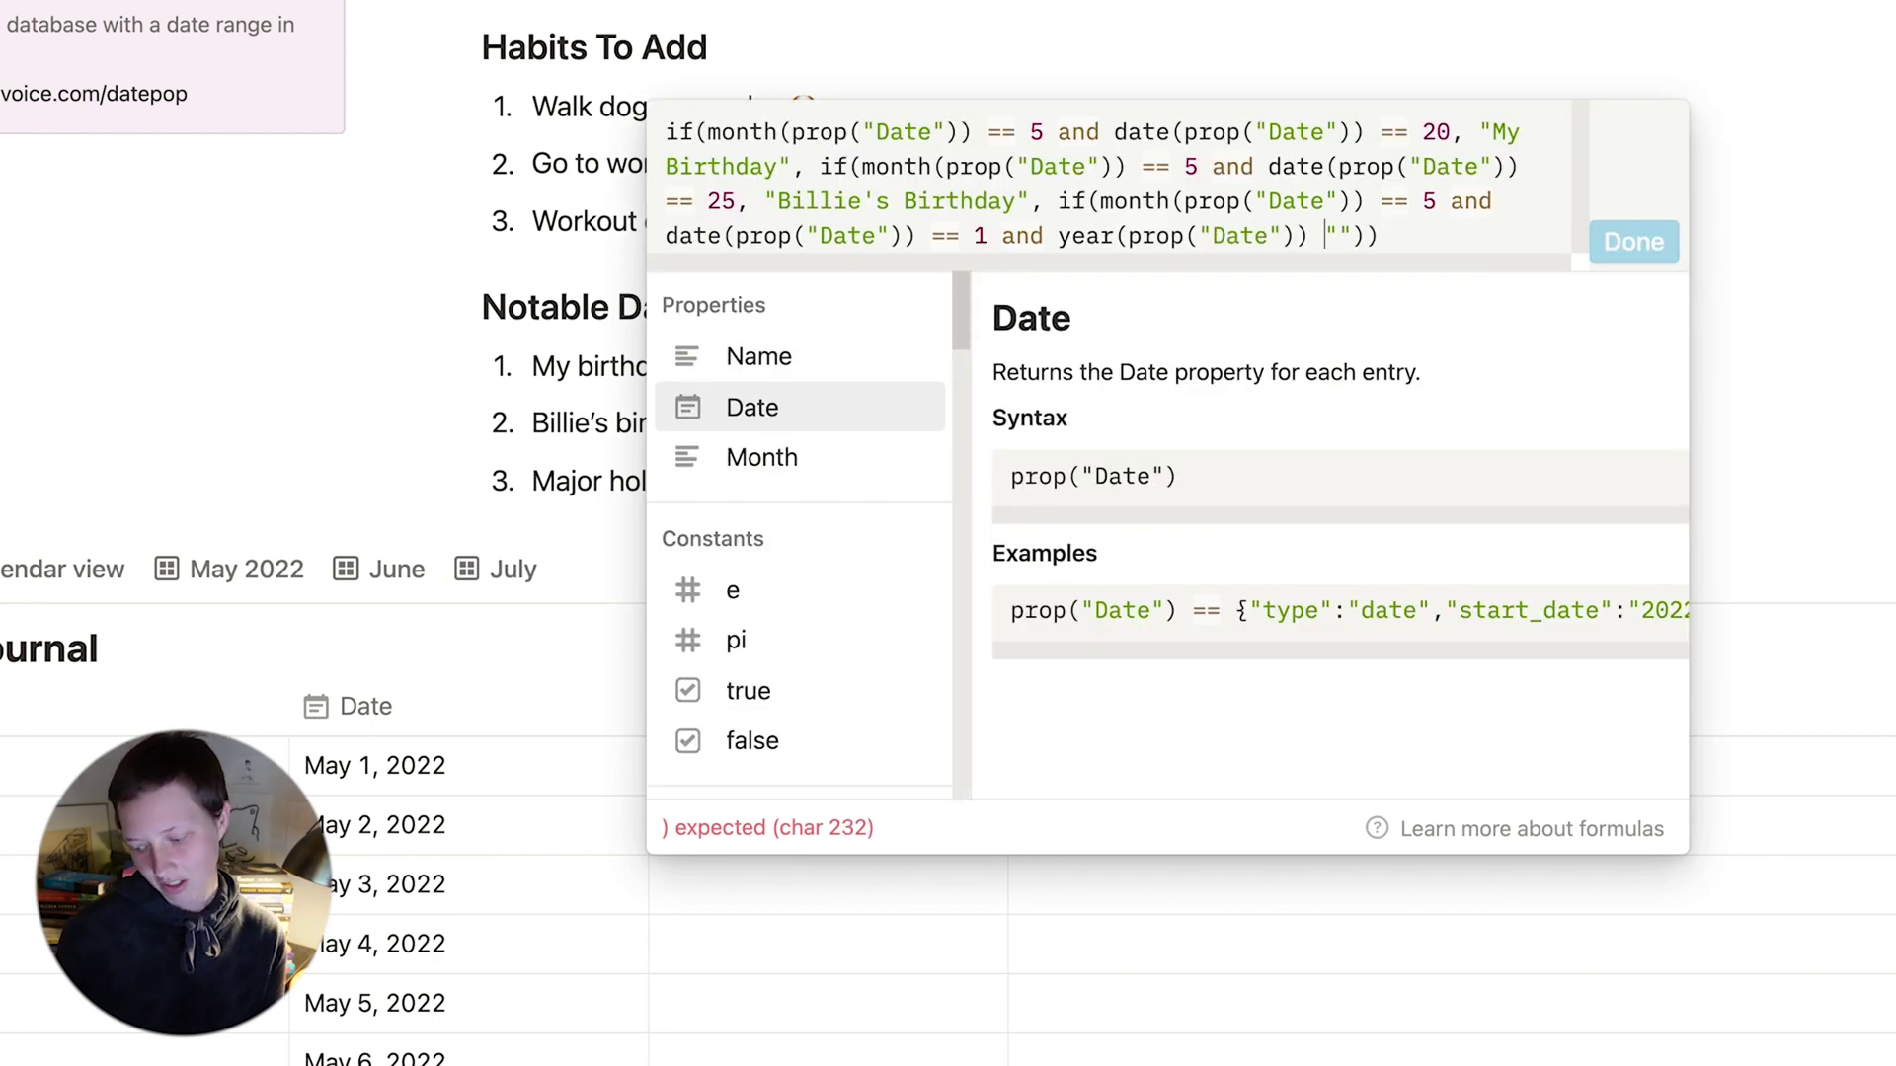
{"action": "type", "text": "== 2022"}
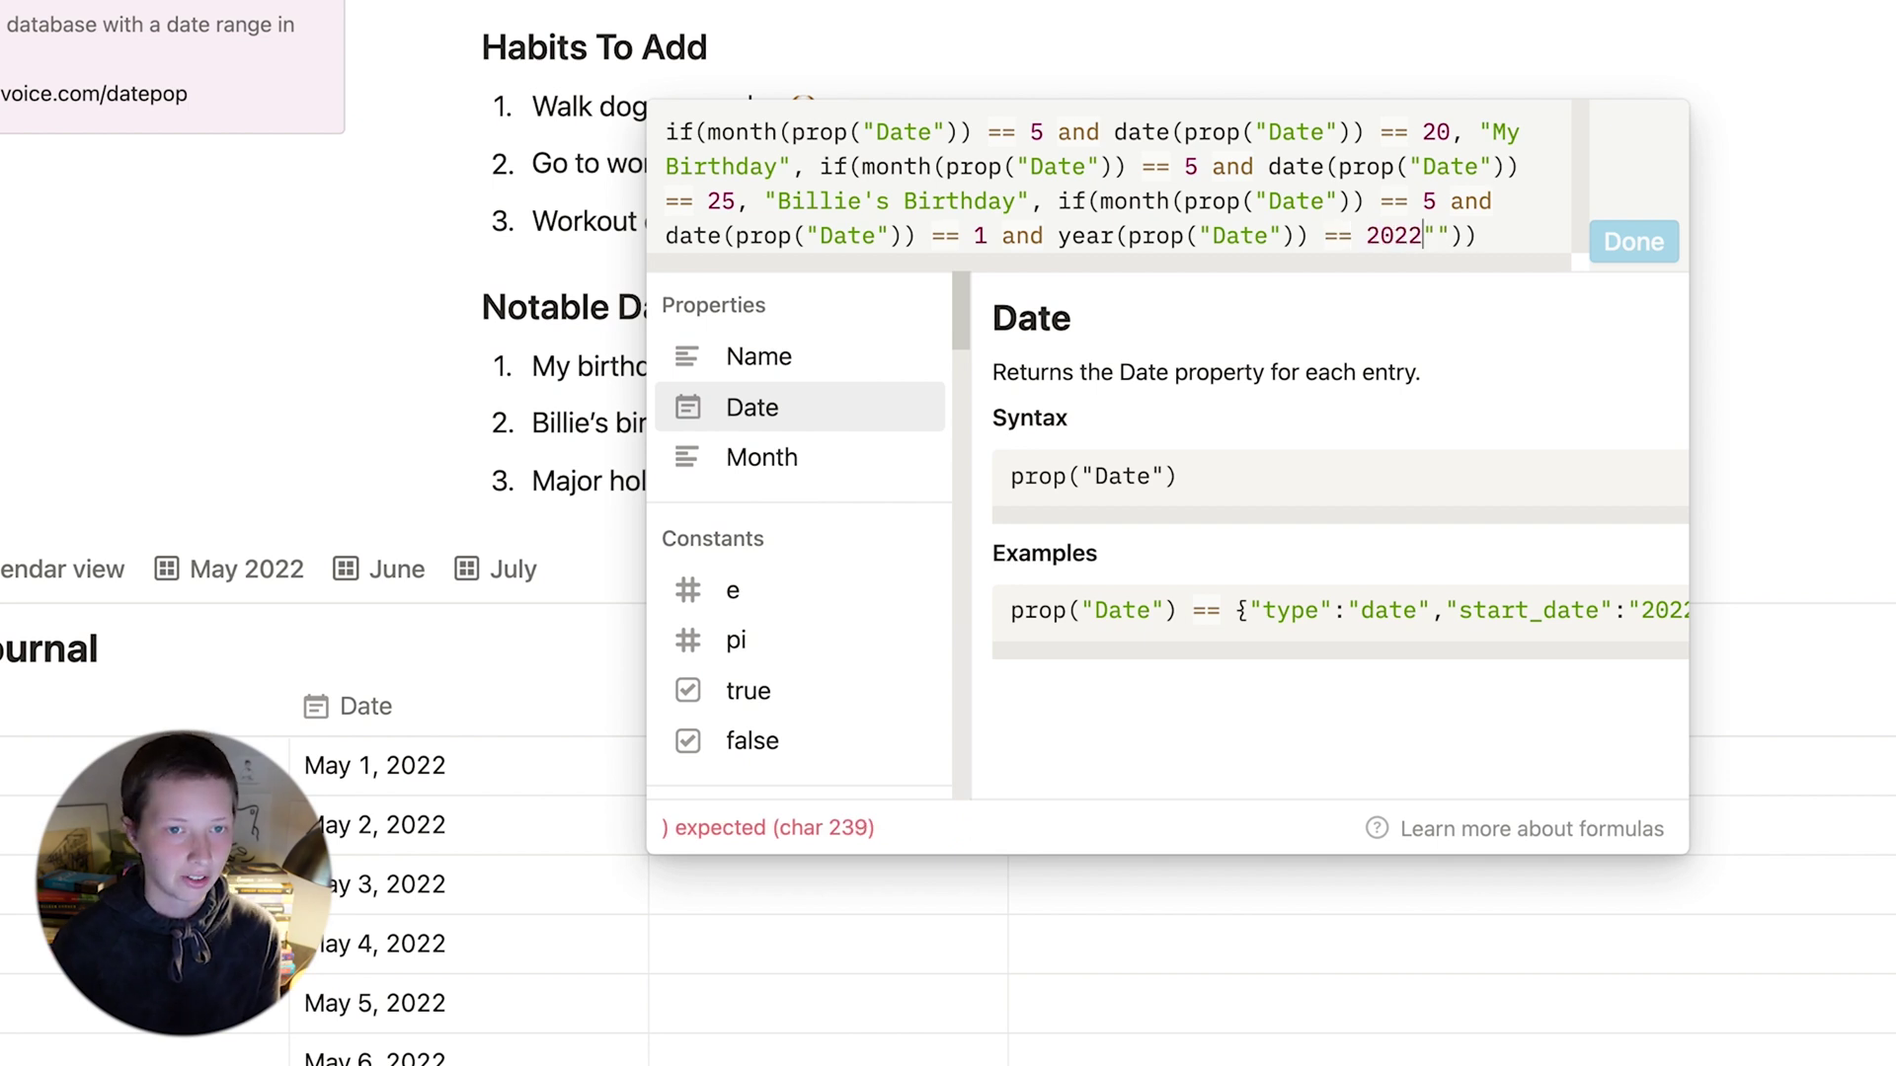
{"action": "type", "text": ", "}
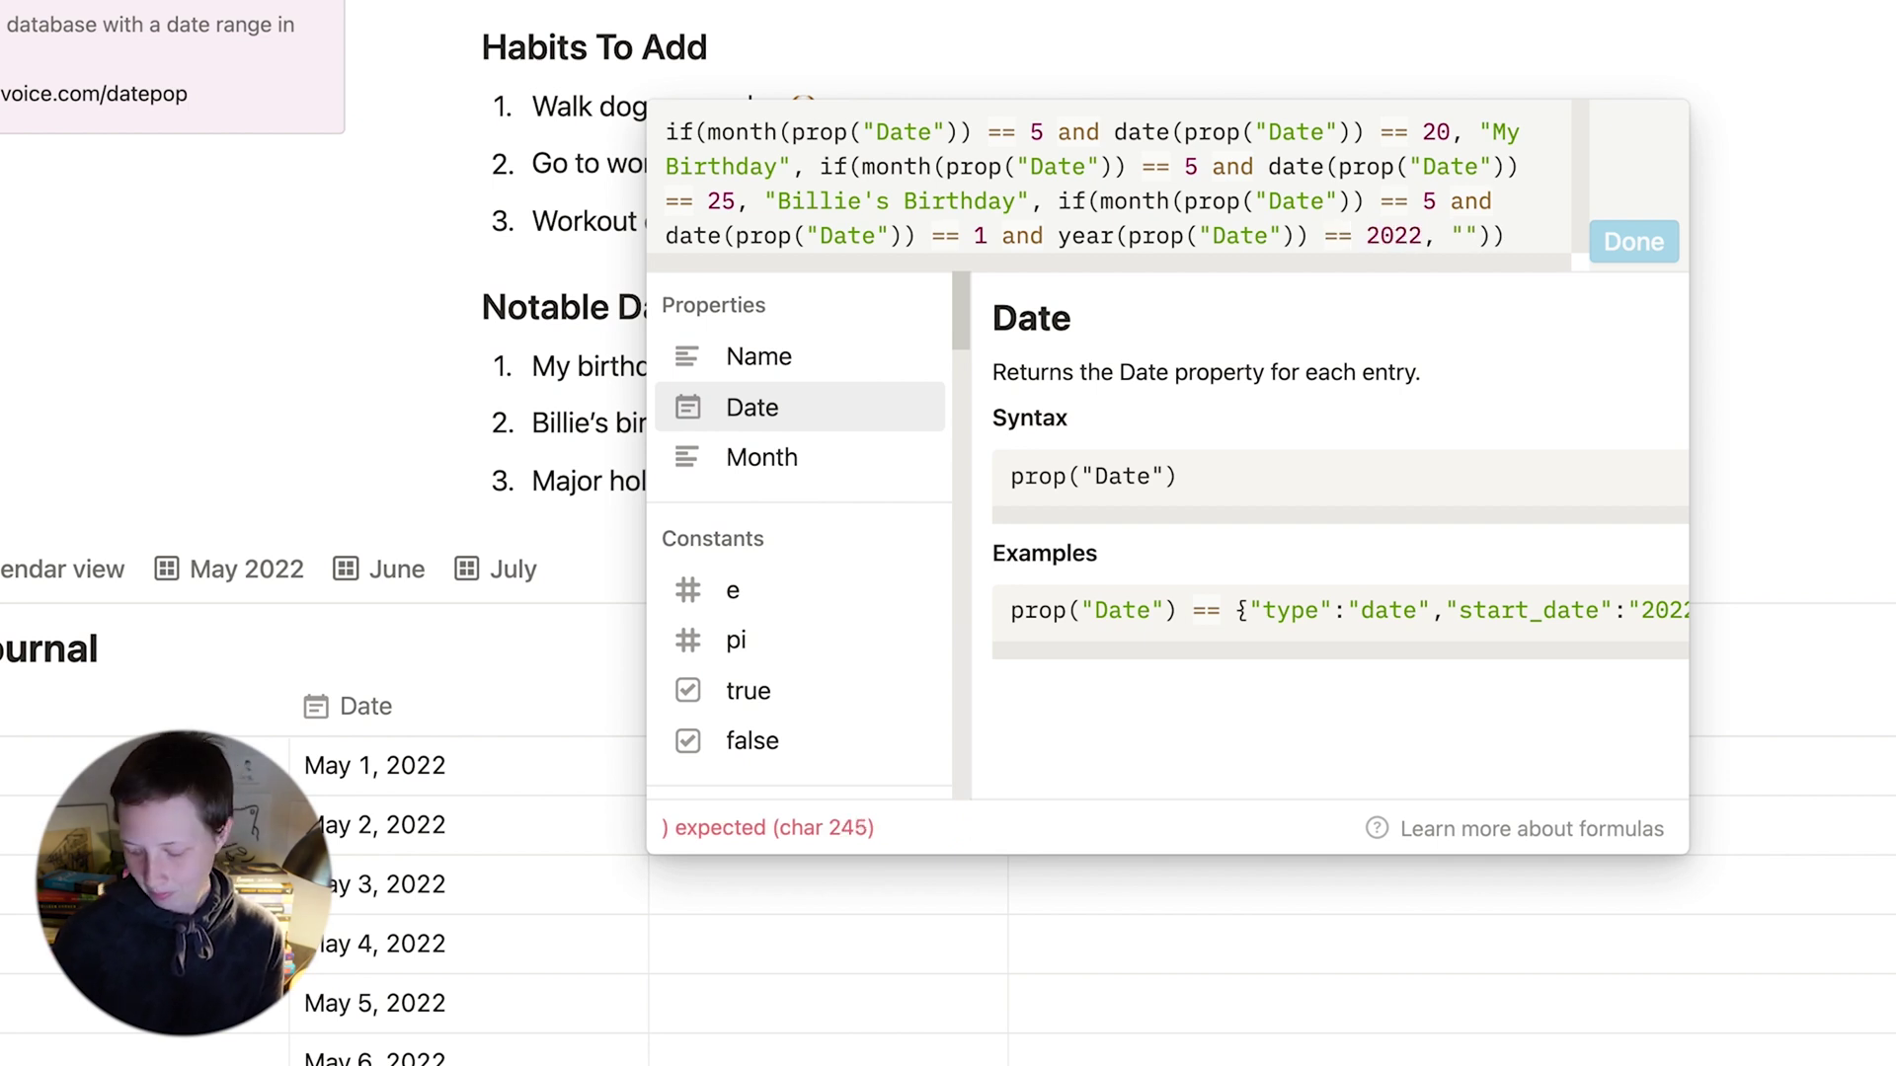
{"action": "type", "text": "\""}
{"action": "type", "text": "Major H"}
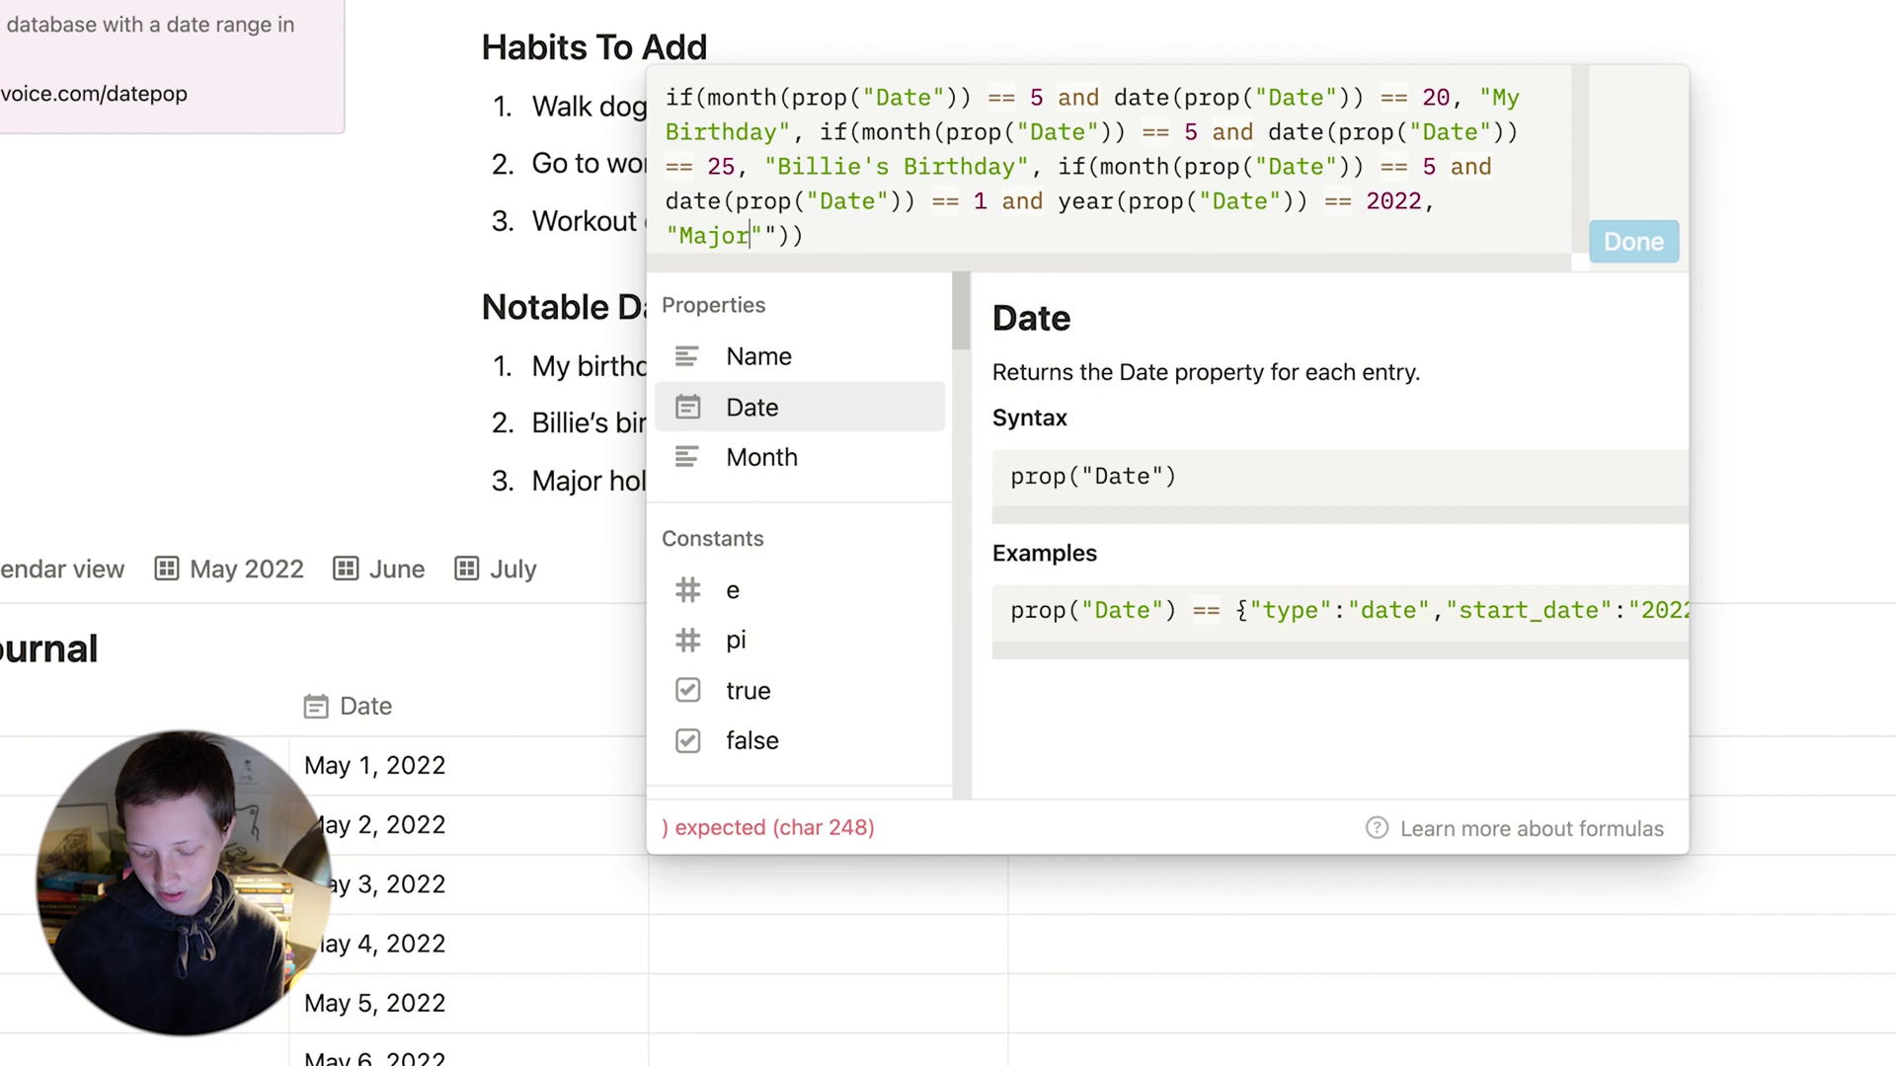
{"action": "type", "text": "oliday\""}
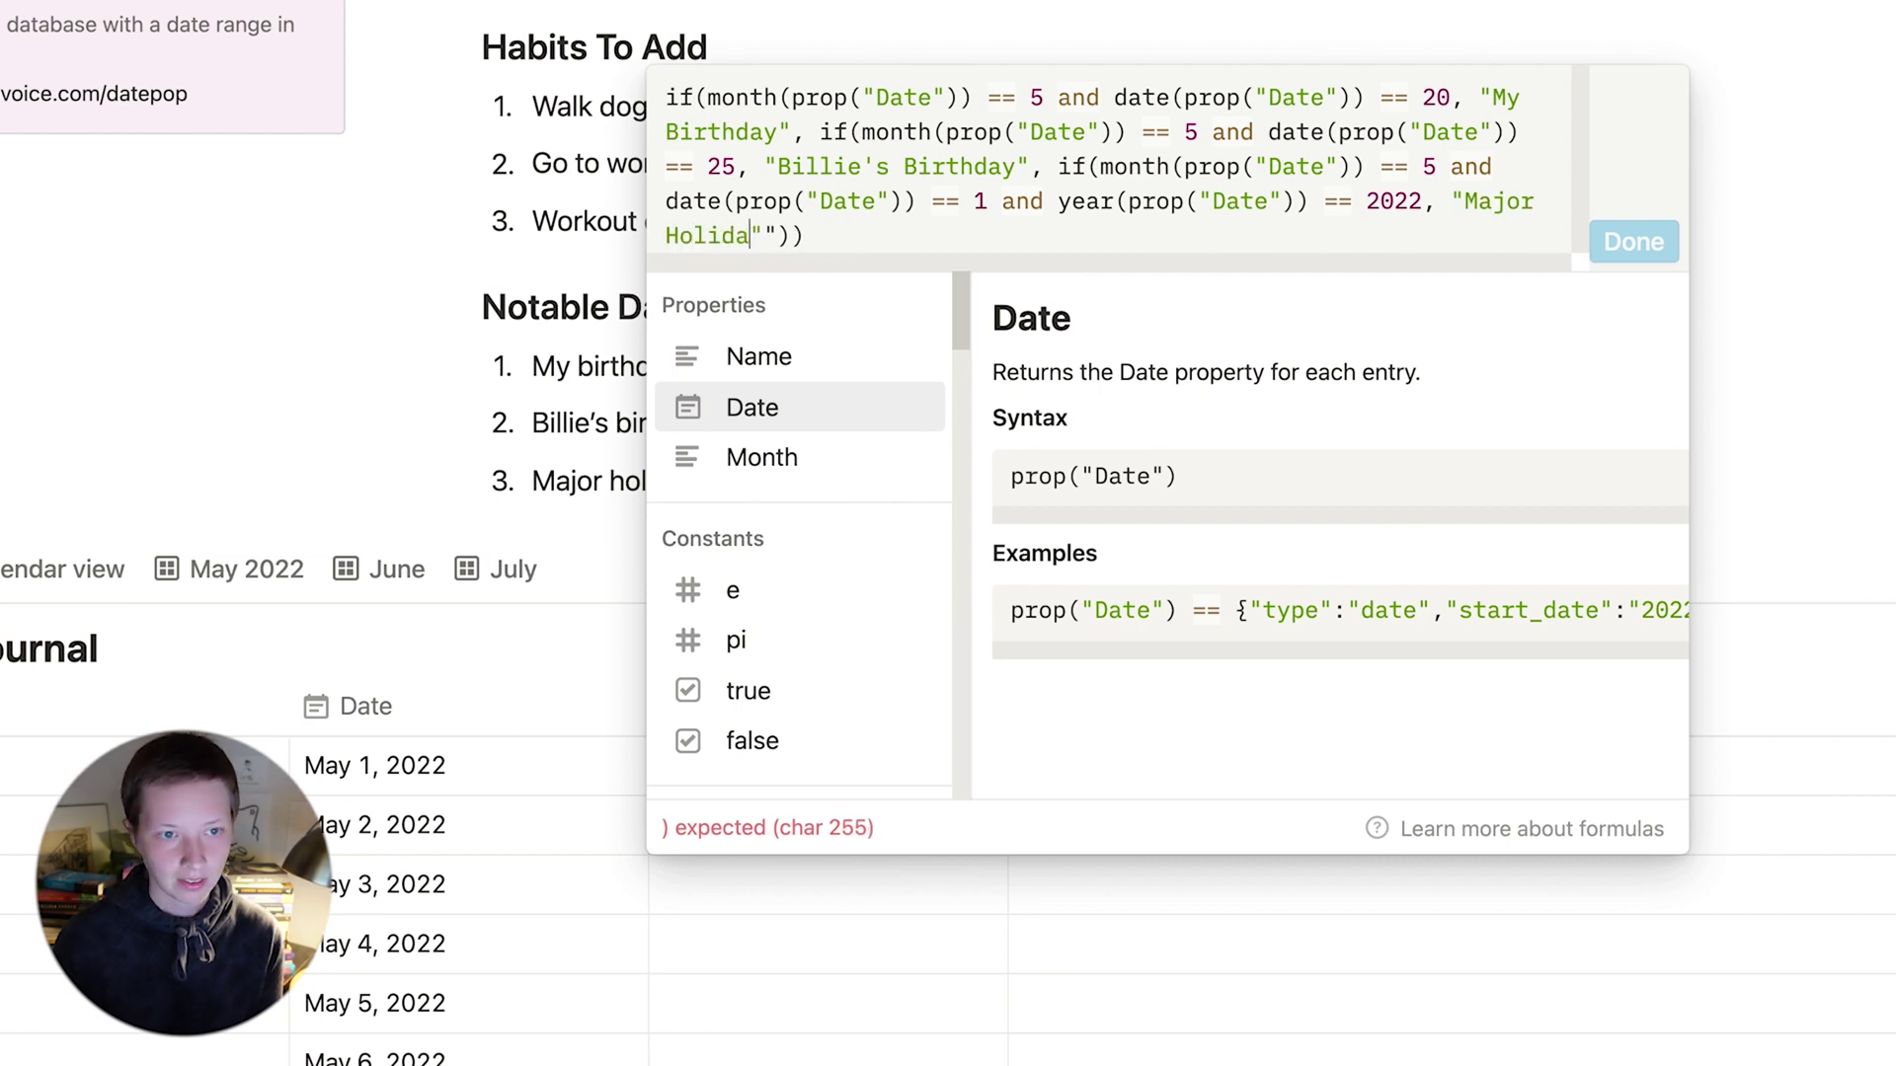
{"action": "type", "text": ","}
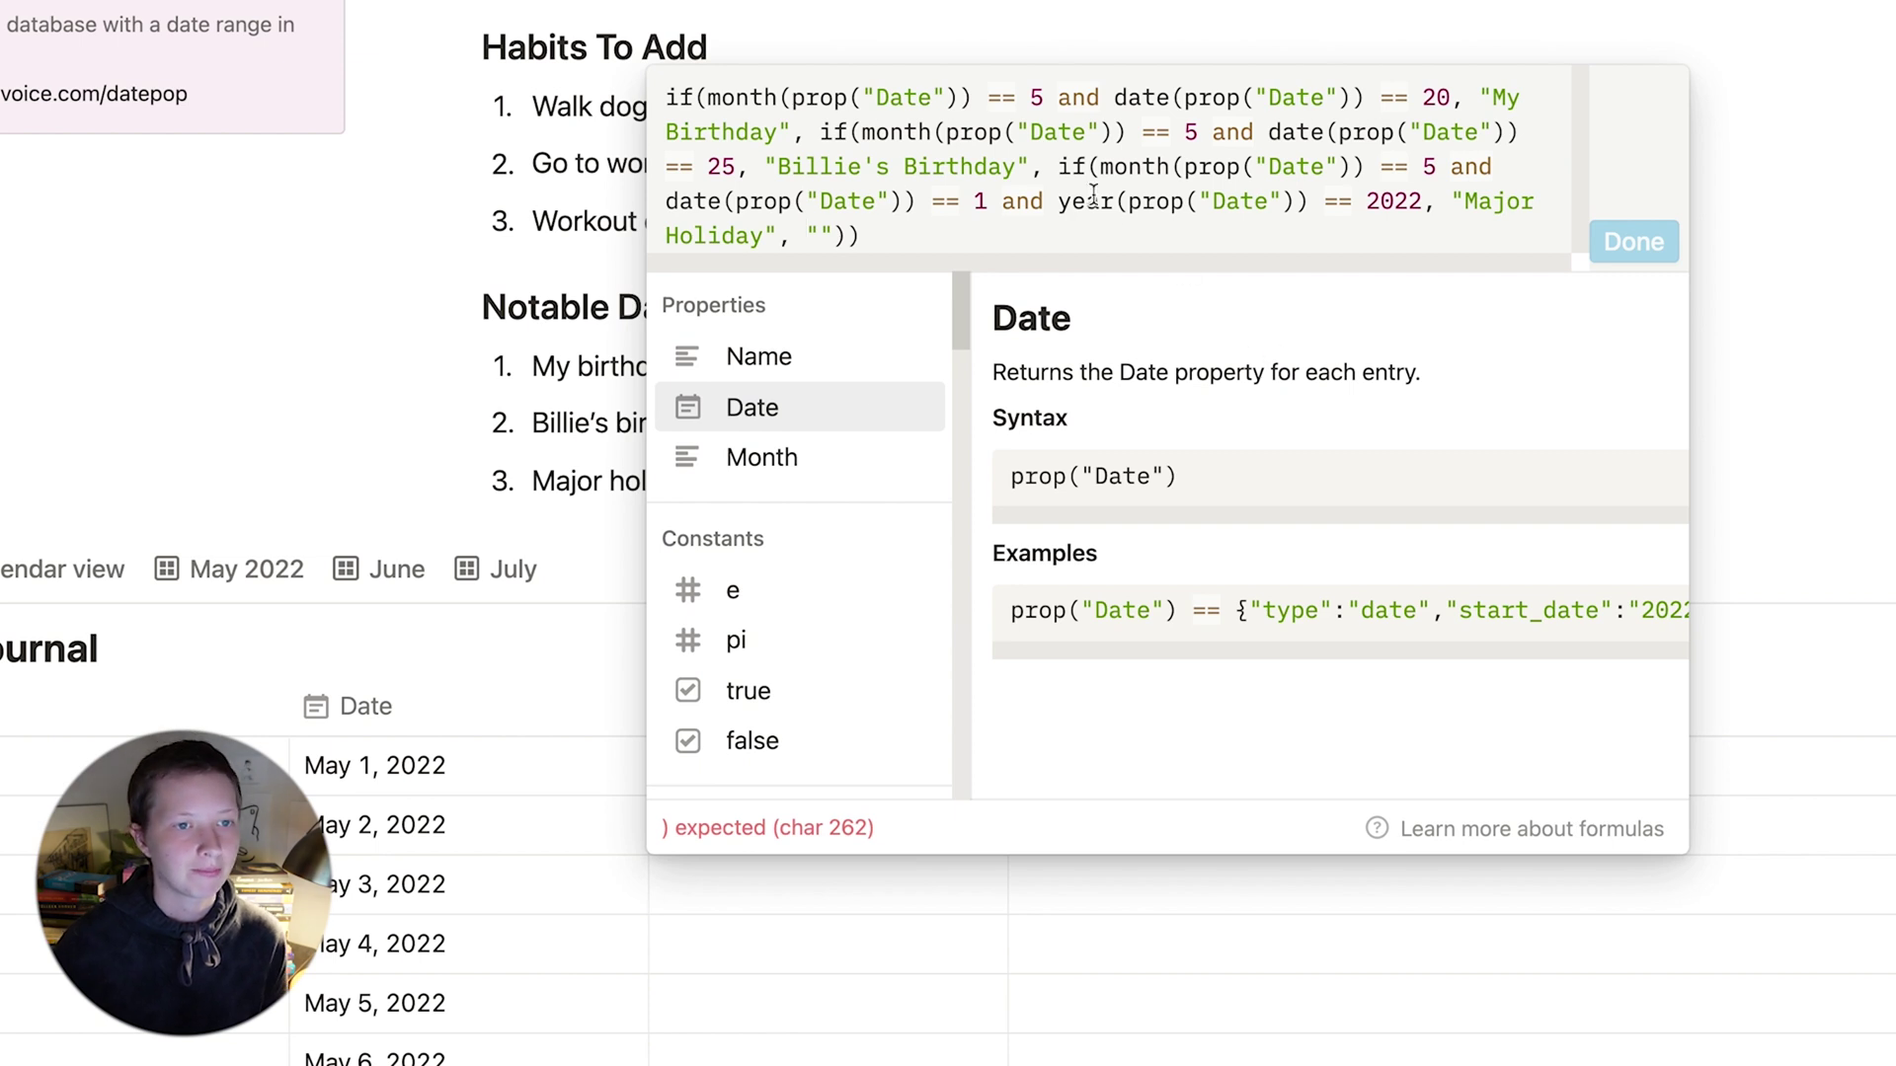
Review the Major Holiday condition and add the missing closing parenthesis to clear the error.
{"action": "left_click", "coordinate": [1061, 166]}
{"action": "left_click_drag", "start_coordinate": [1061, 166], "coordinate": [1418, 204]}
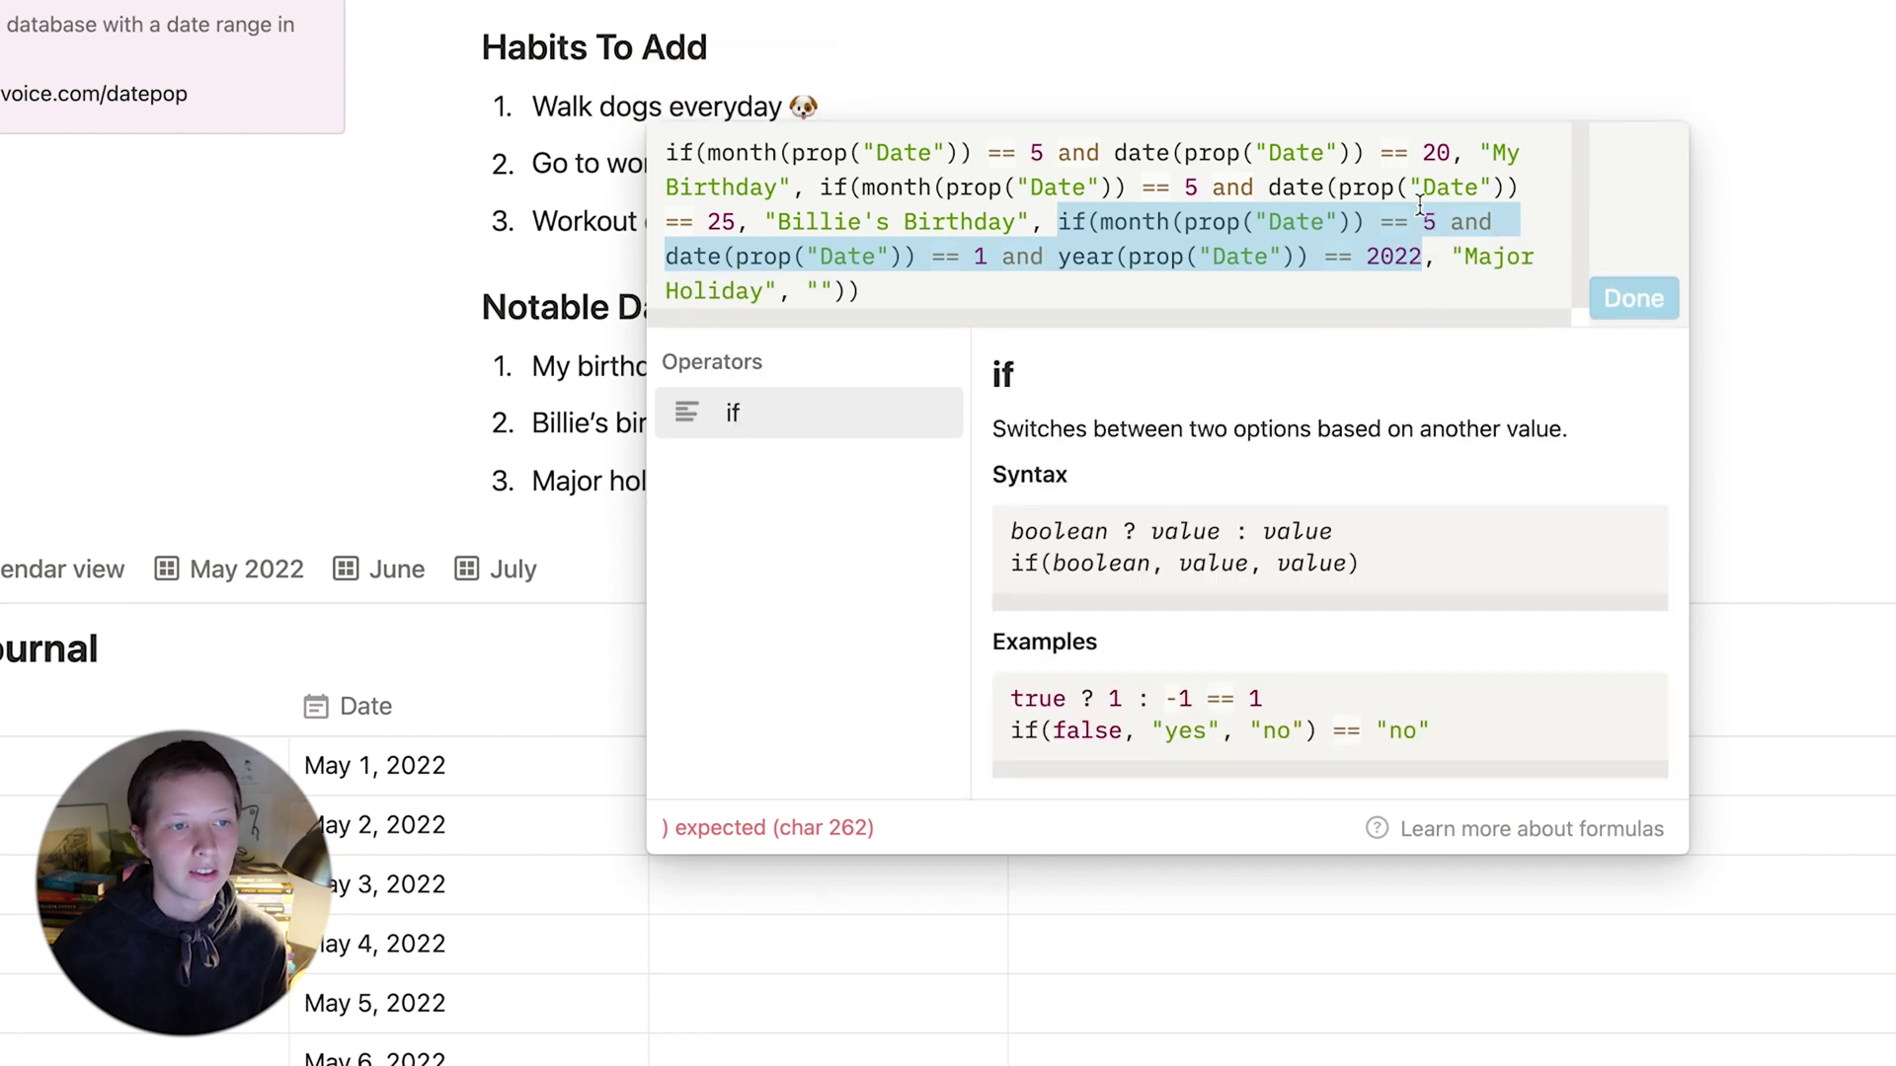
{"action": "left_click", "coordinate": [881, 259]}
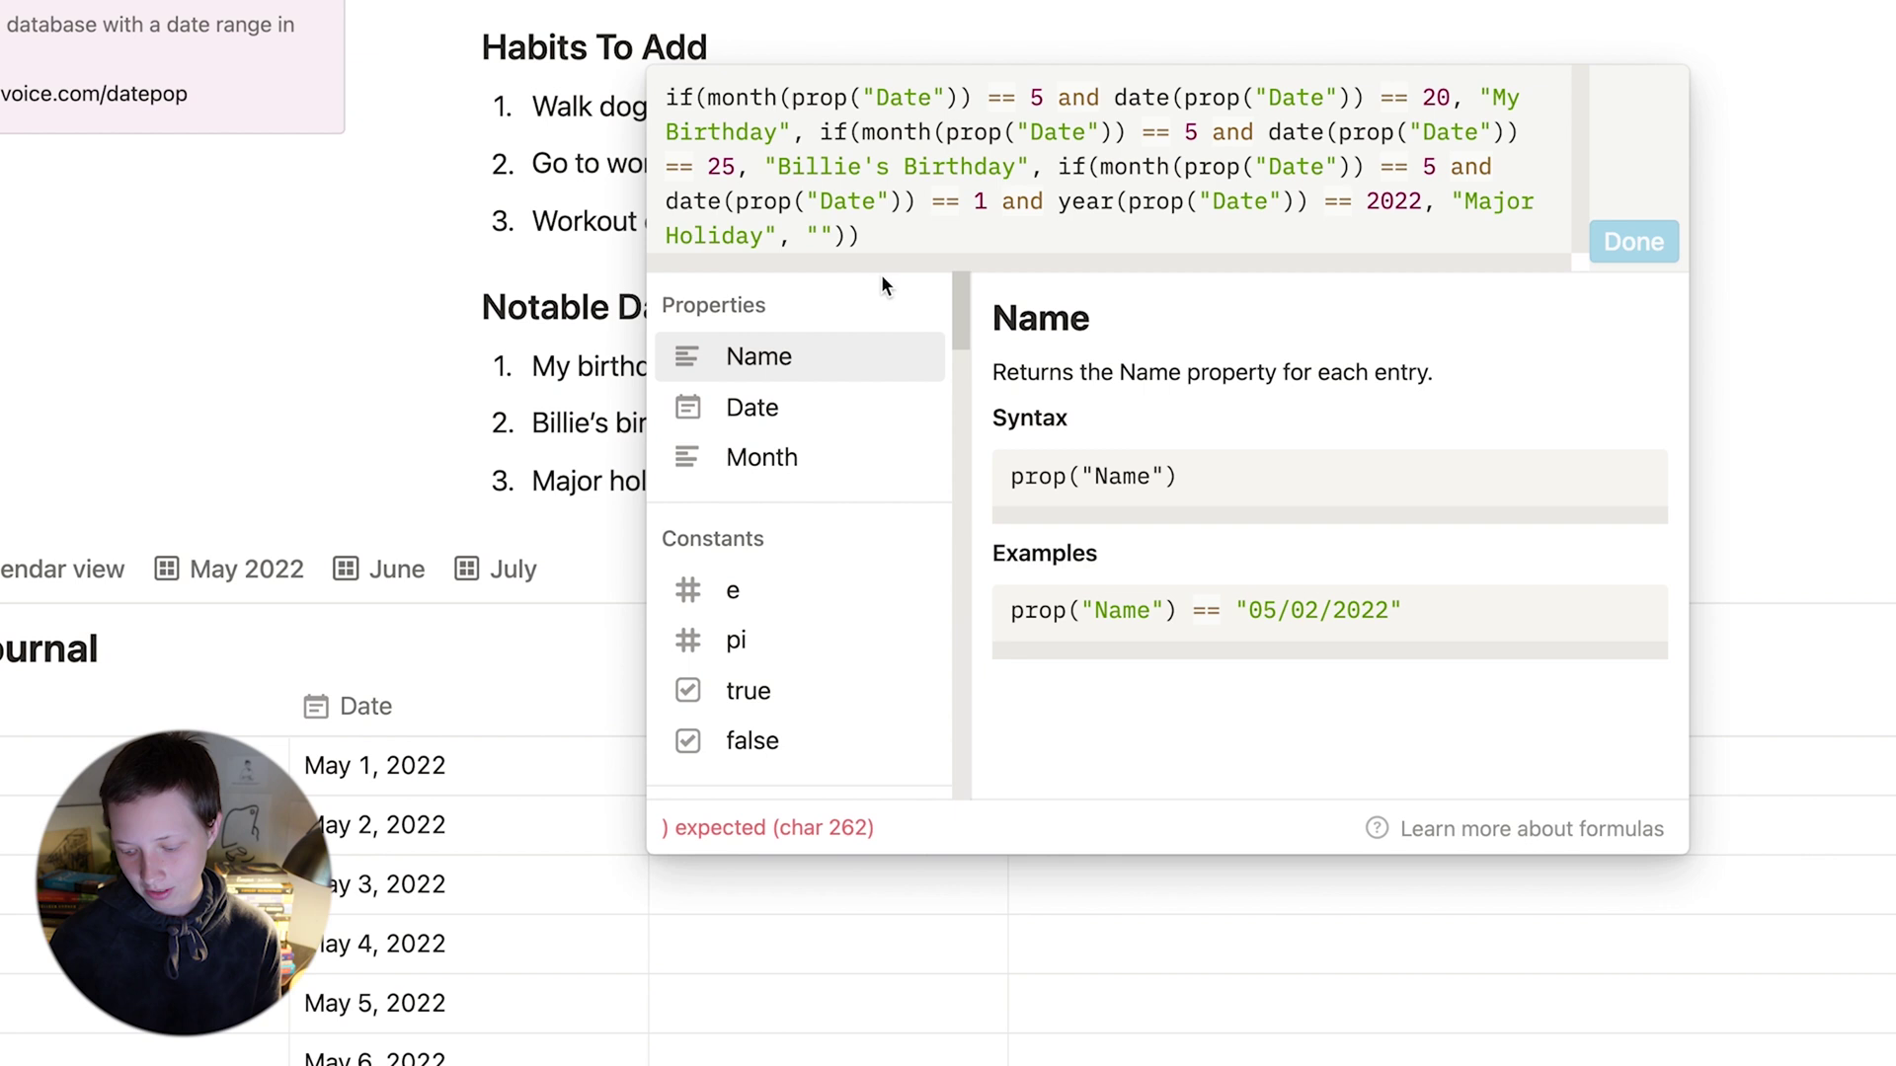
{"action": "type", "text": ")"}
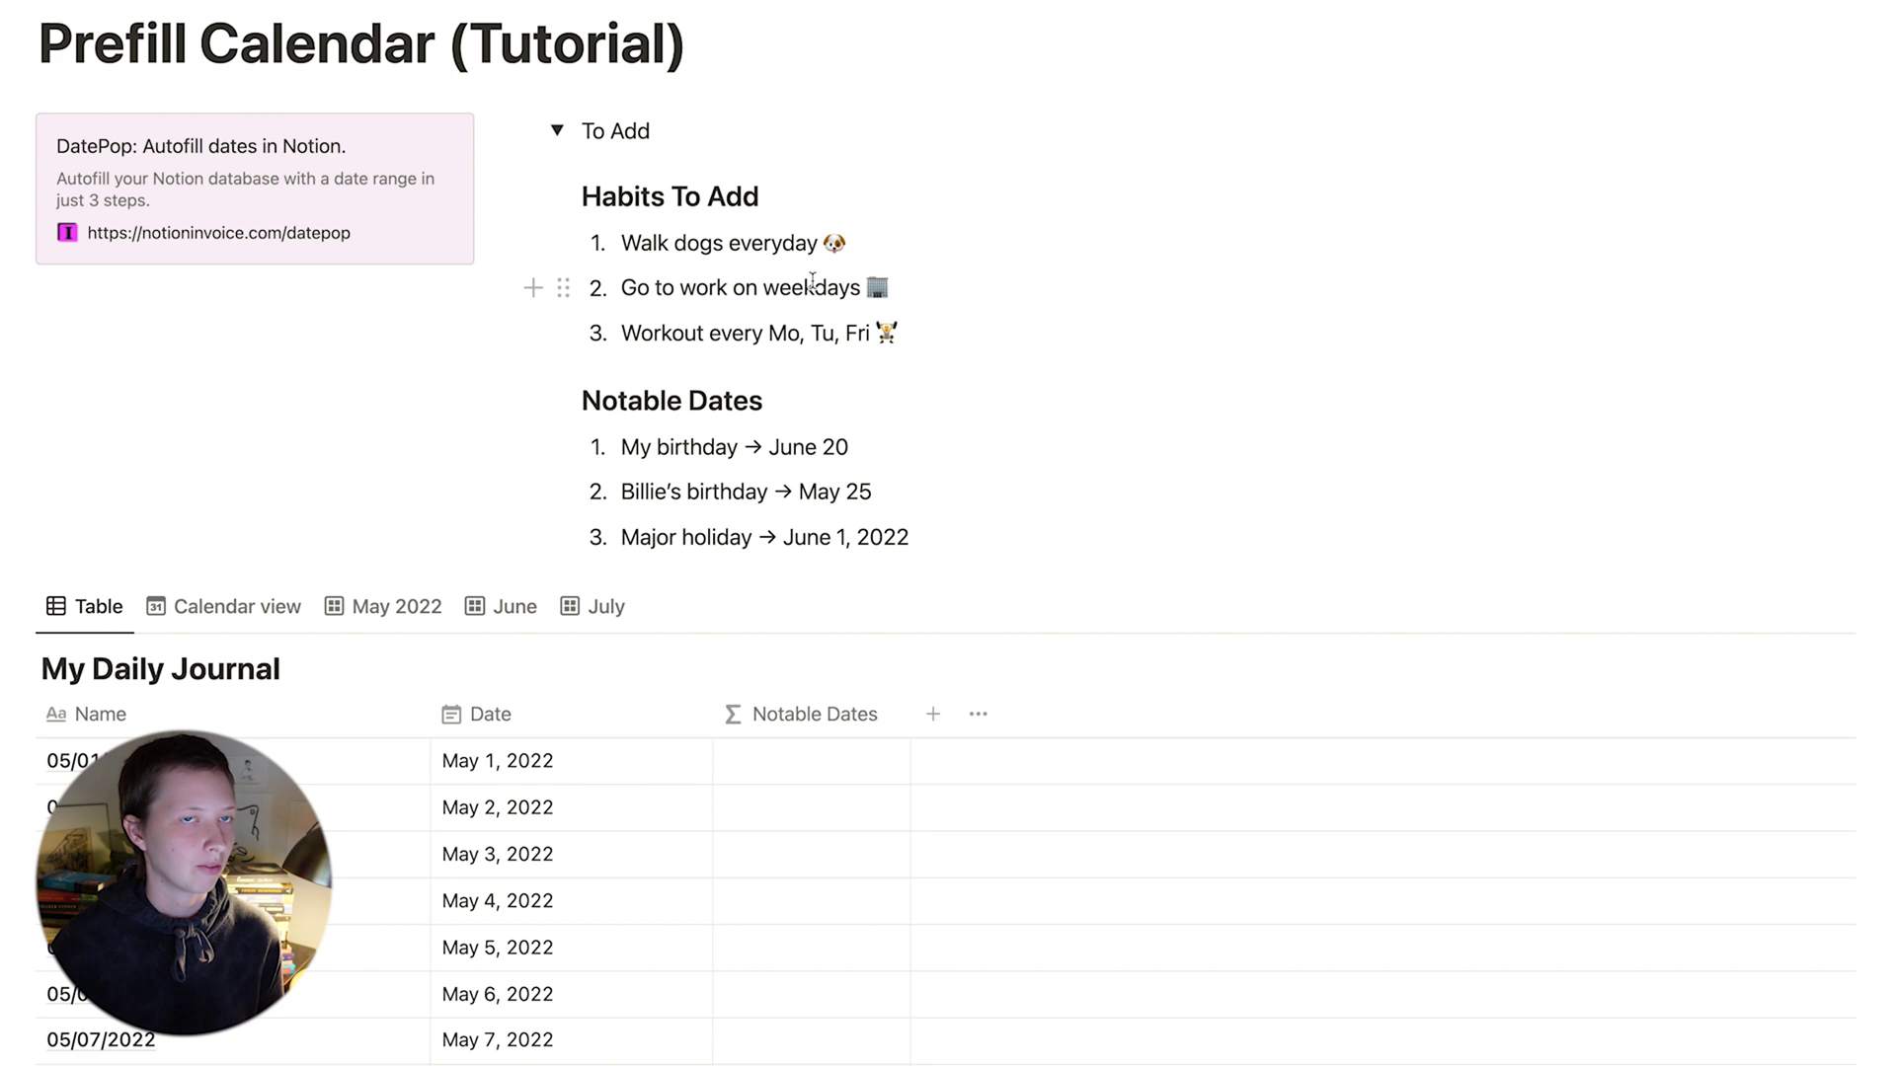
Scroll down to confirm the June 1, 2022 row shows Major Holiday, then return to the top.
{"action": "scroll", "coordinate": [957, 821], "scroll_direction": "down", "scroll_amount": 12}
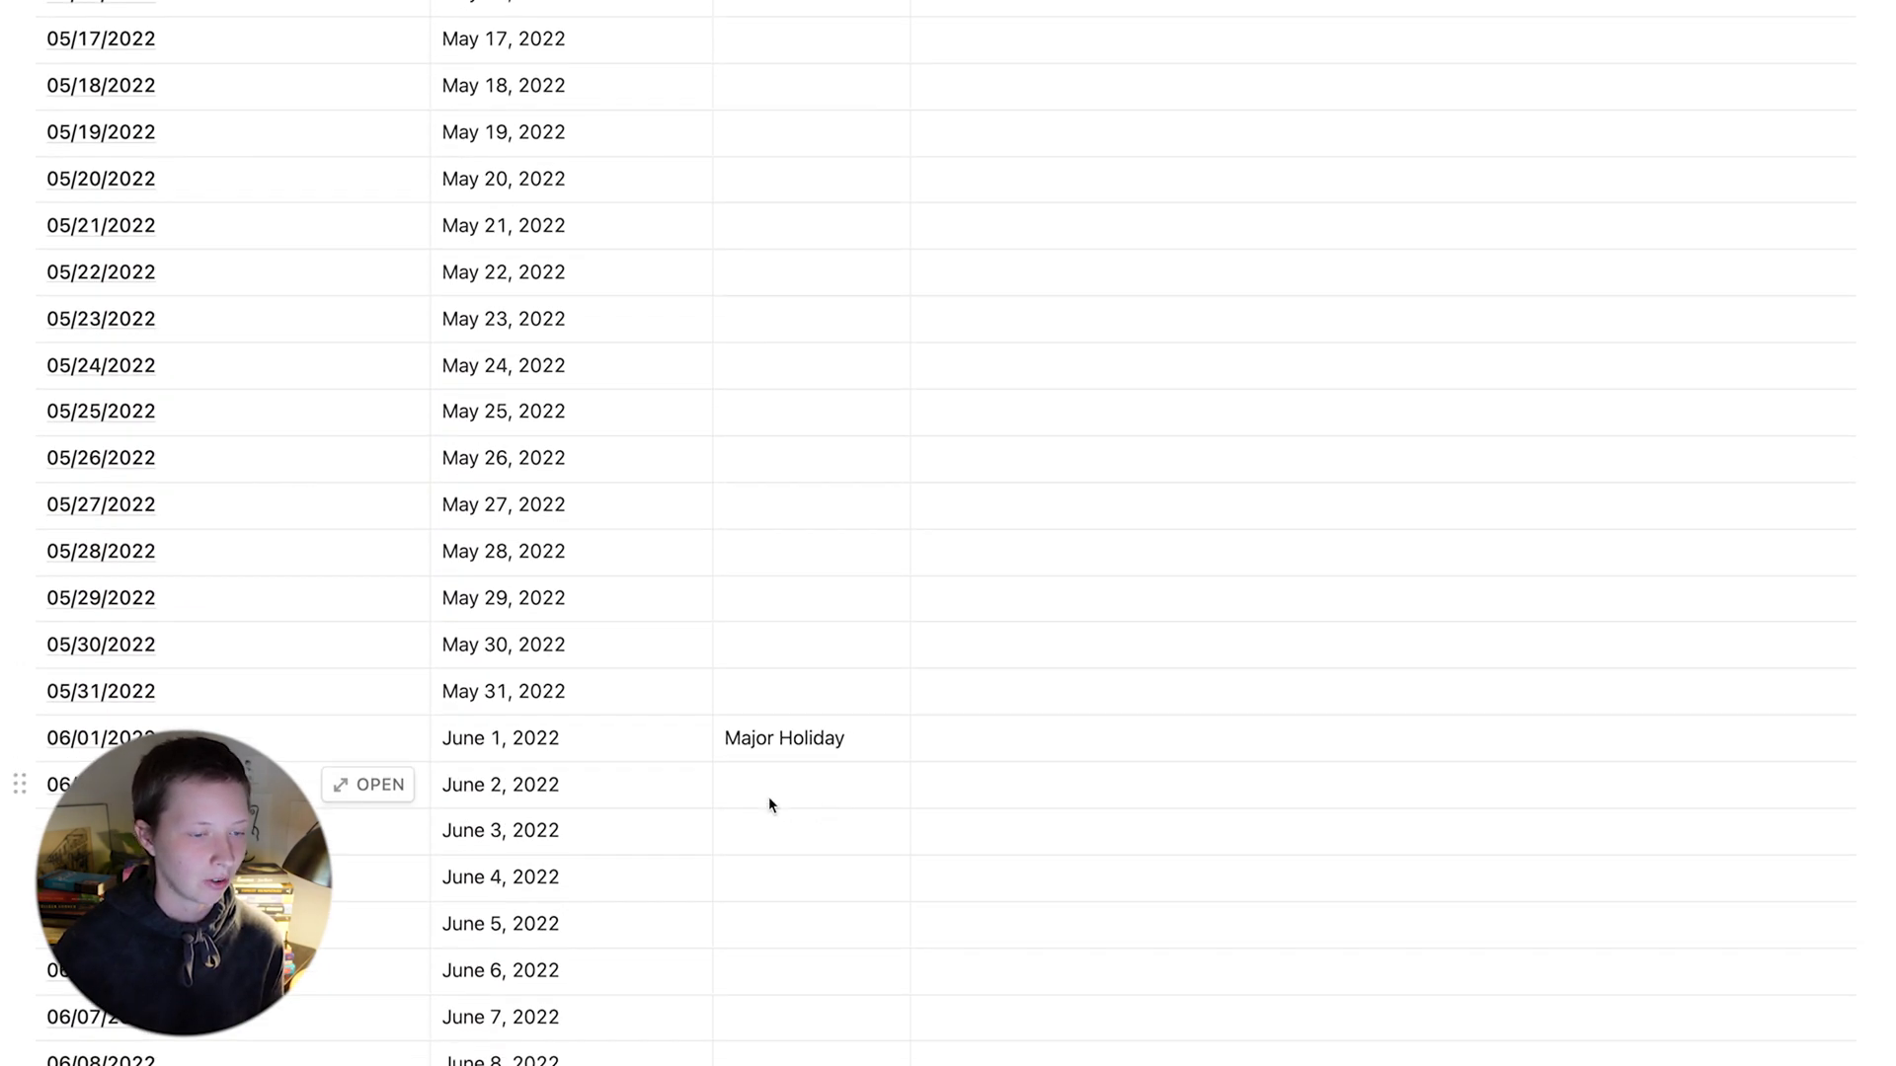
{"action": "scroll", "coordinate": [768, 796], "scroll_direction": "up", "scroll_amount": 12}
{"action": "scroll", "coordinate": [768, 796], "scroll_direction": "up", "scroll_amount": 1}
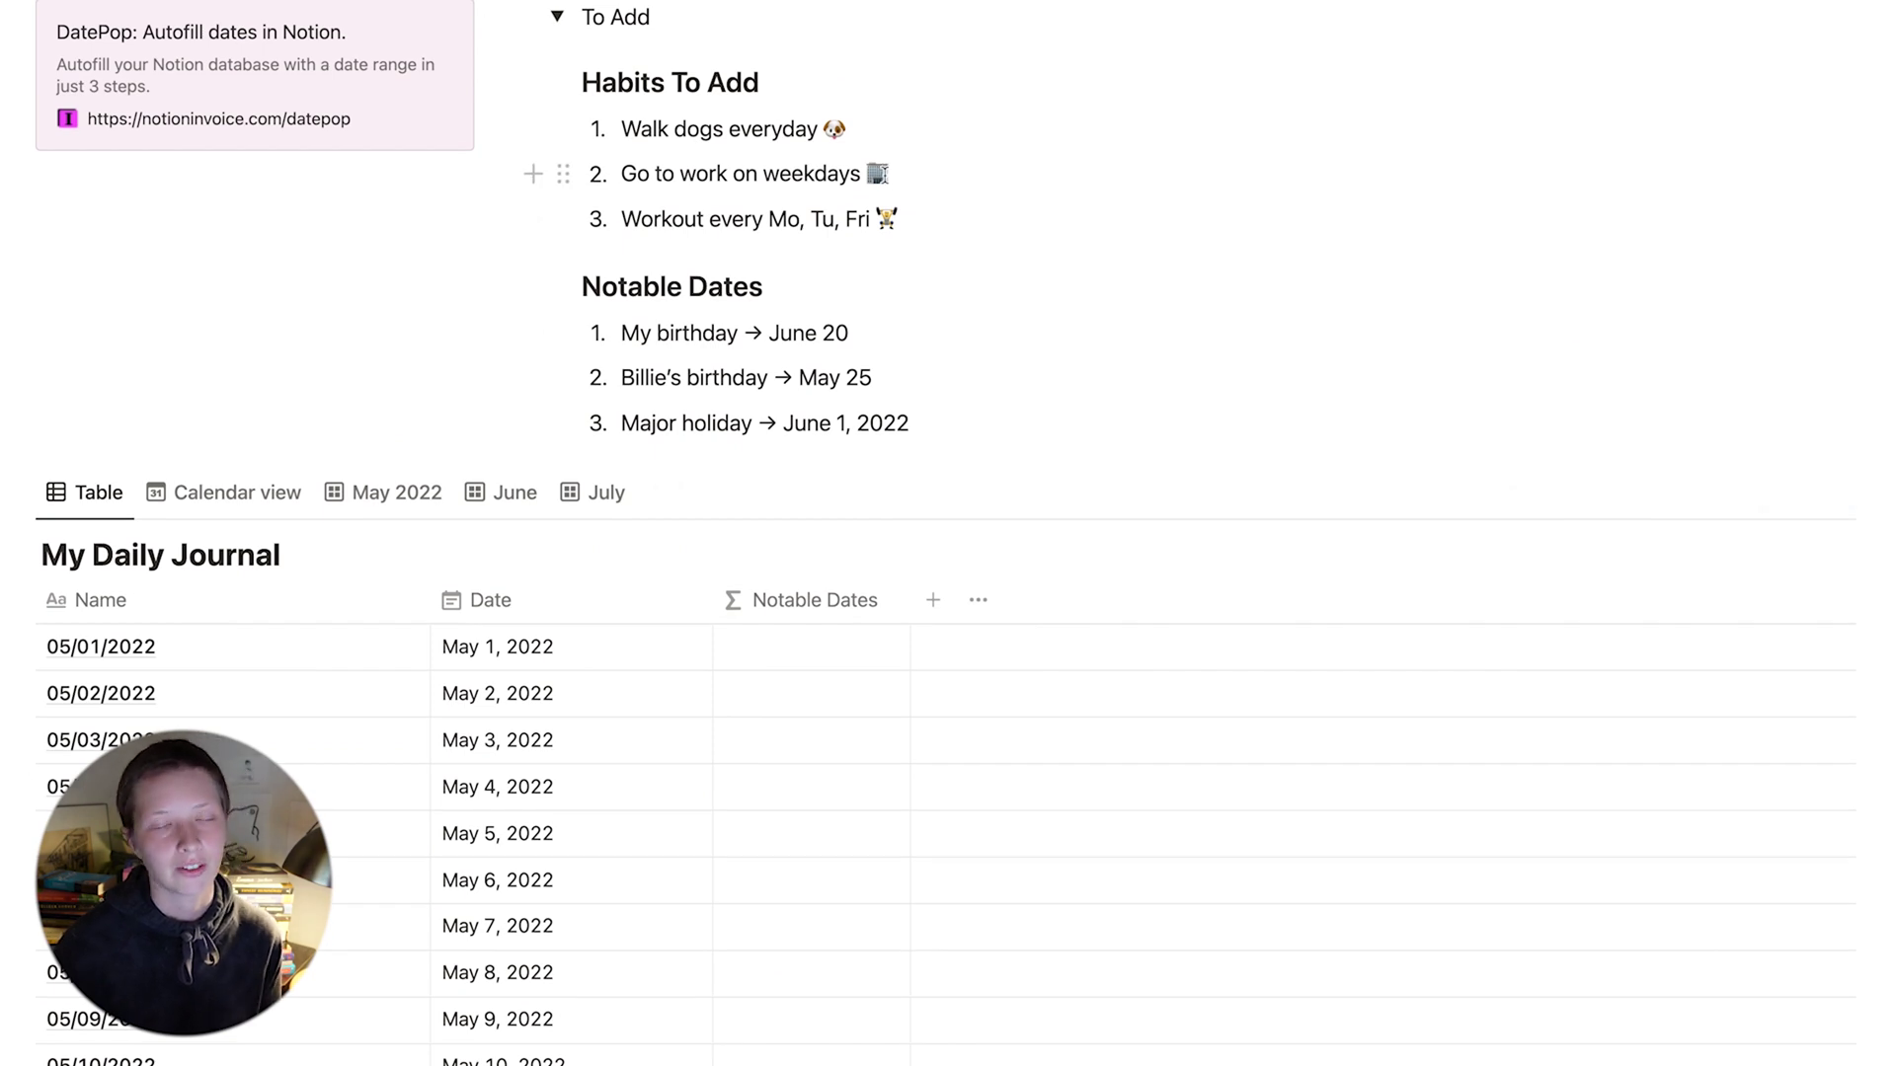
Add a new formula property named Habits to the journal table.
{"action": "left_click", "coordinate": [932, 600]}
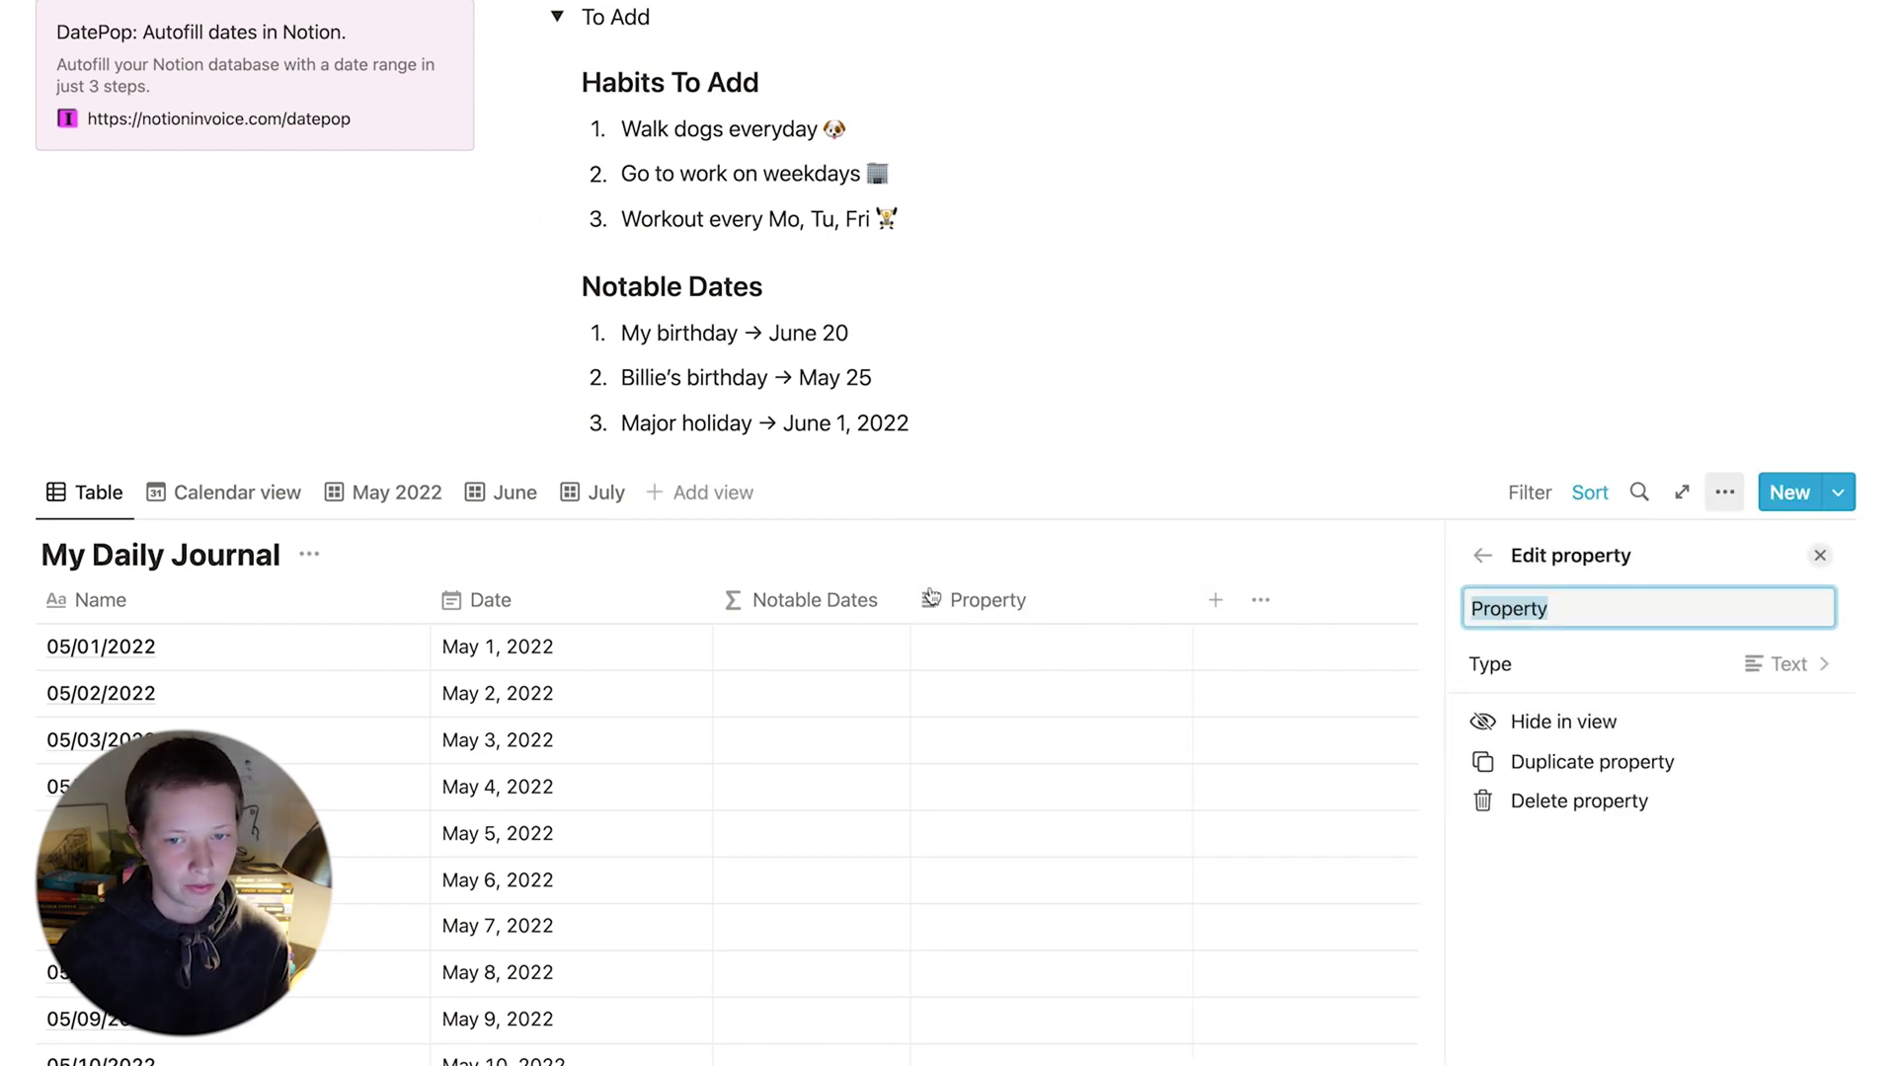
{"action": "type", "text": "Habits"}
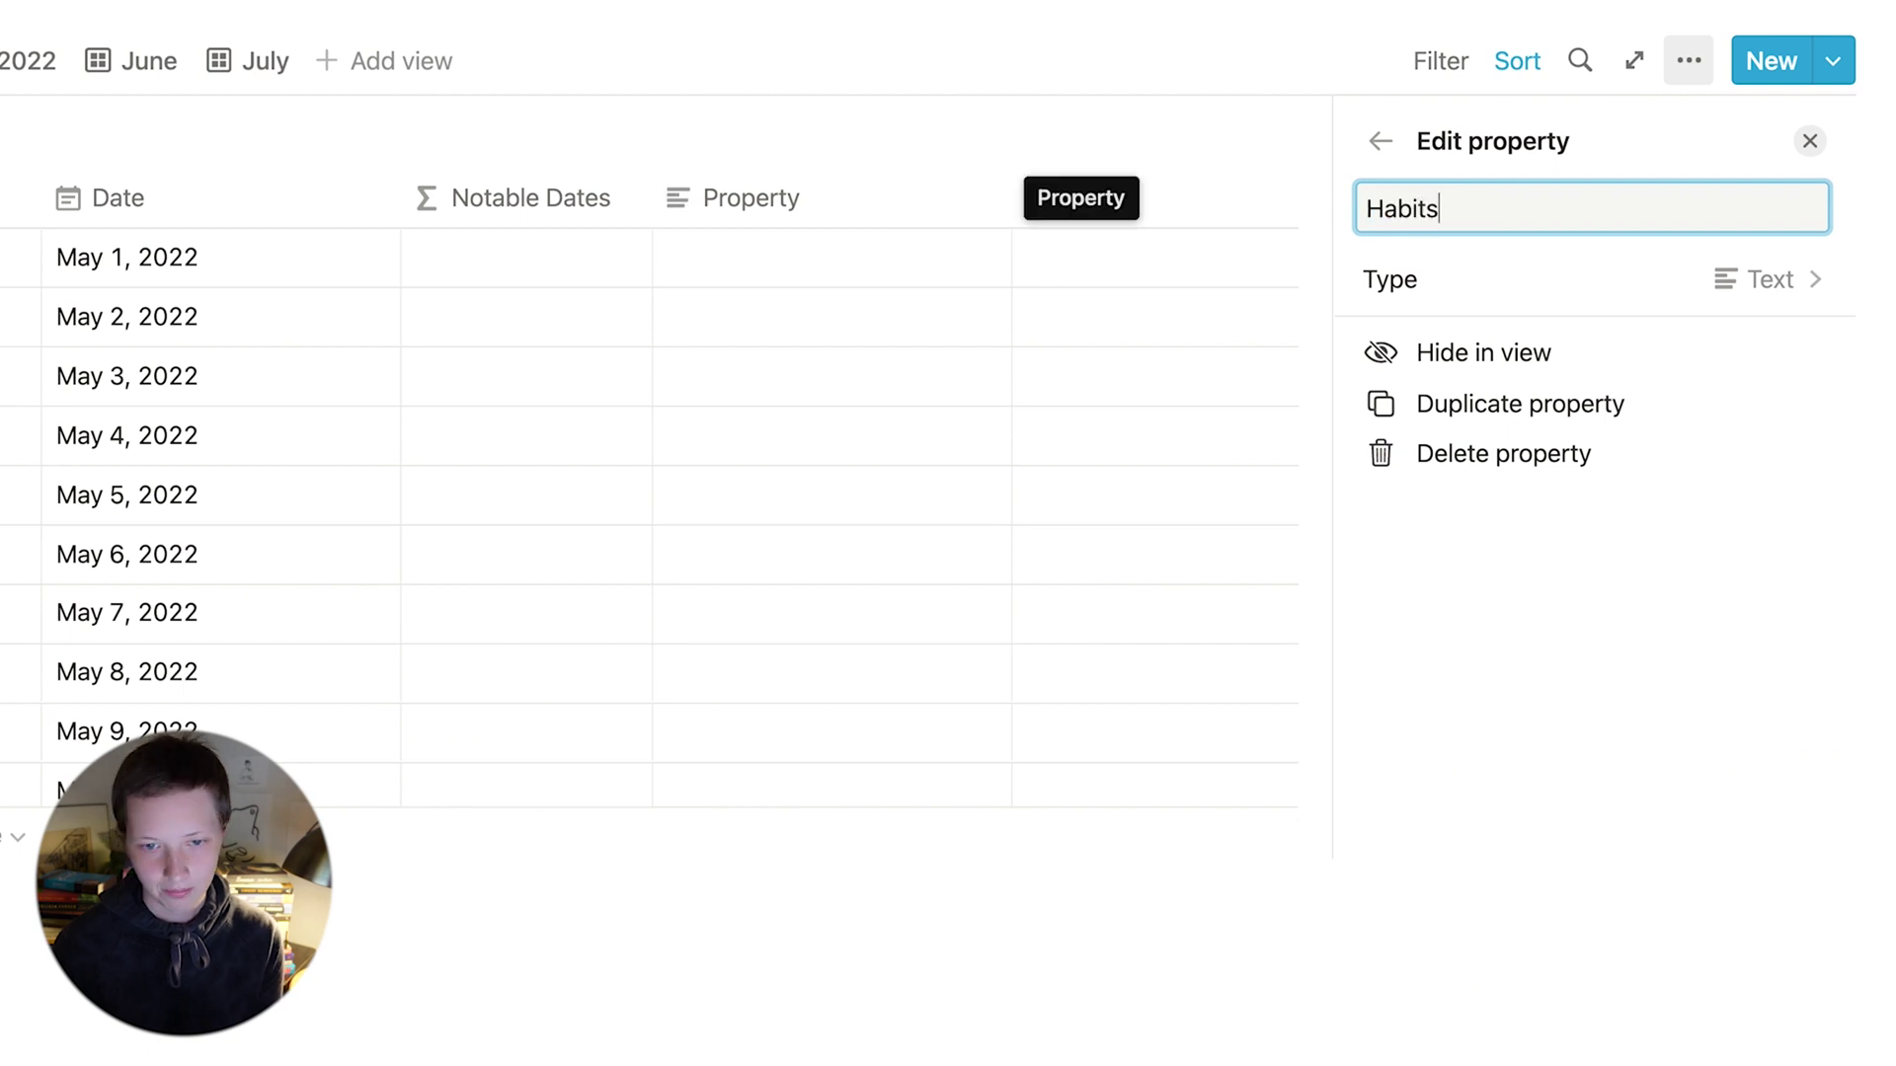
{"action": "left_click", "coordinate": [1667, 281]}
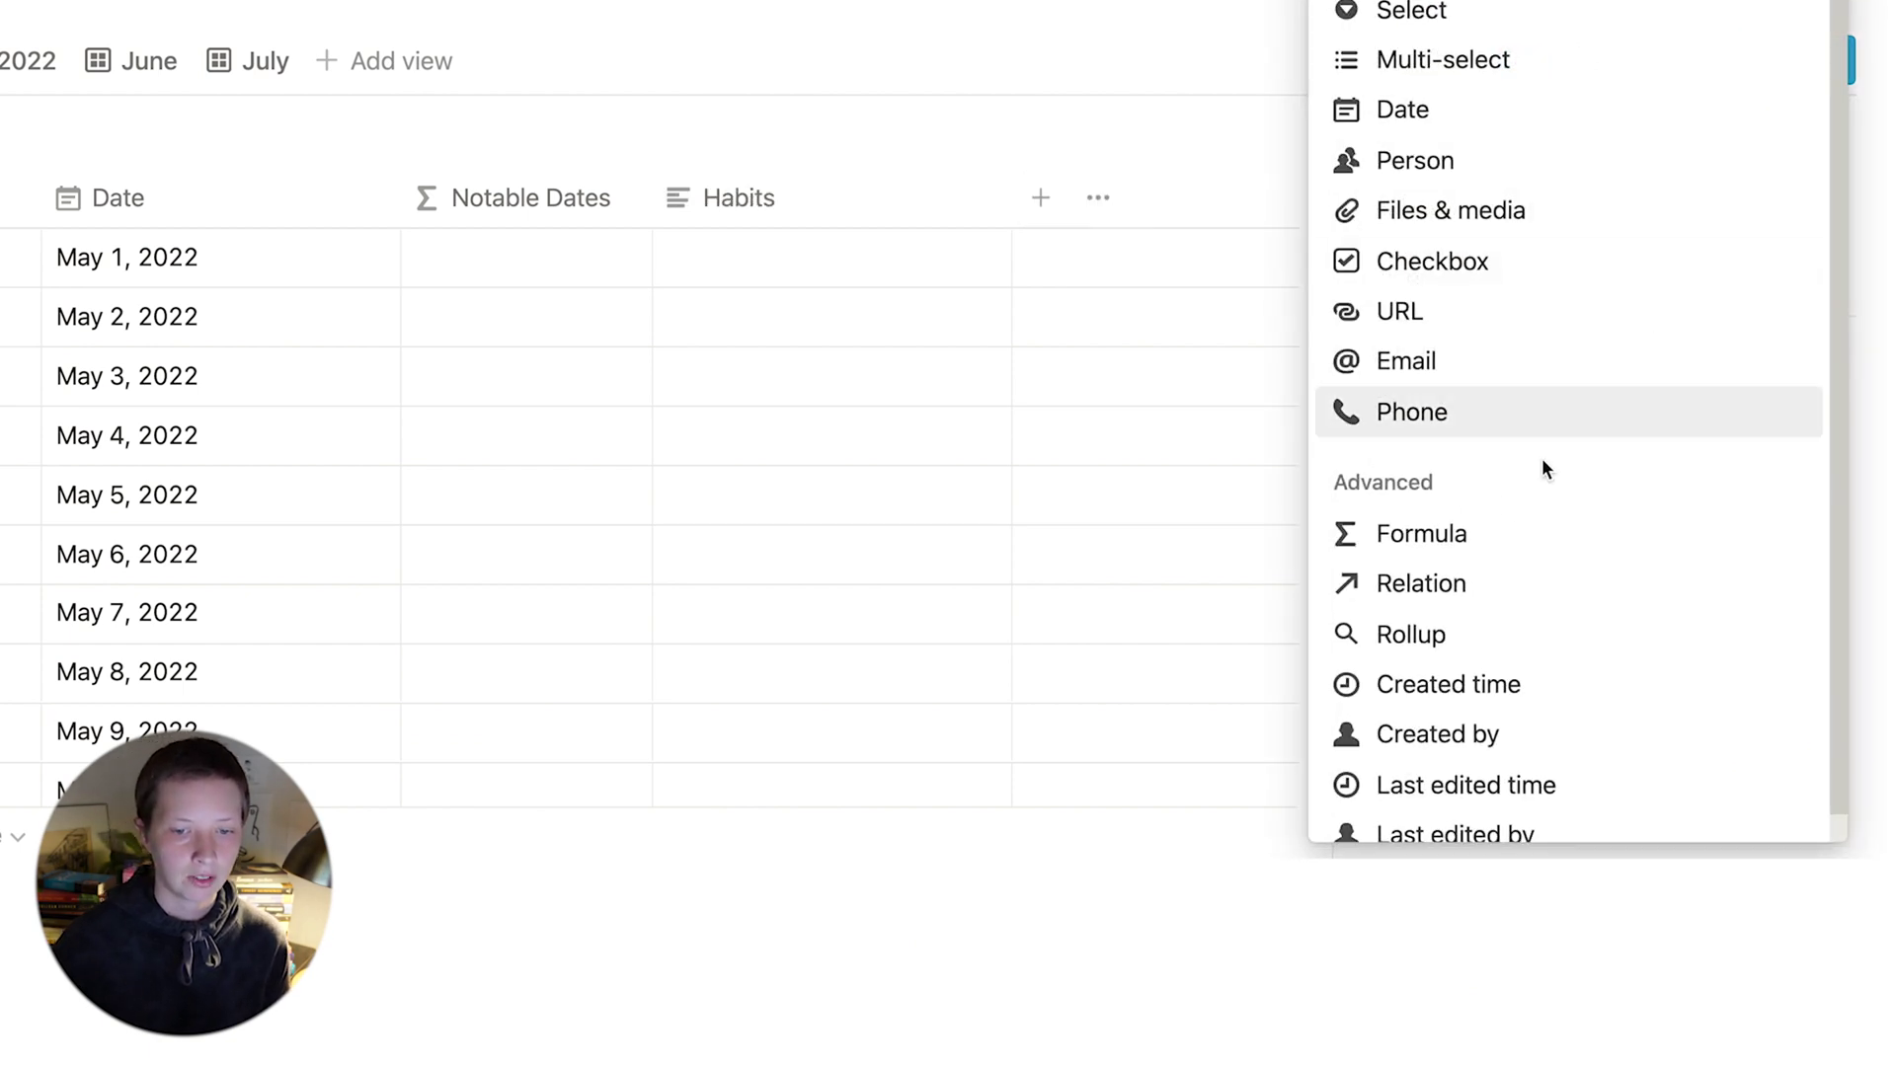
{"action": "left_click", "coordinate": [1487, 526]}
{"action": "left_click", "coordinate": [1610, 326]}
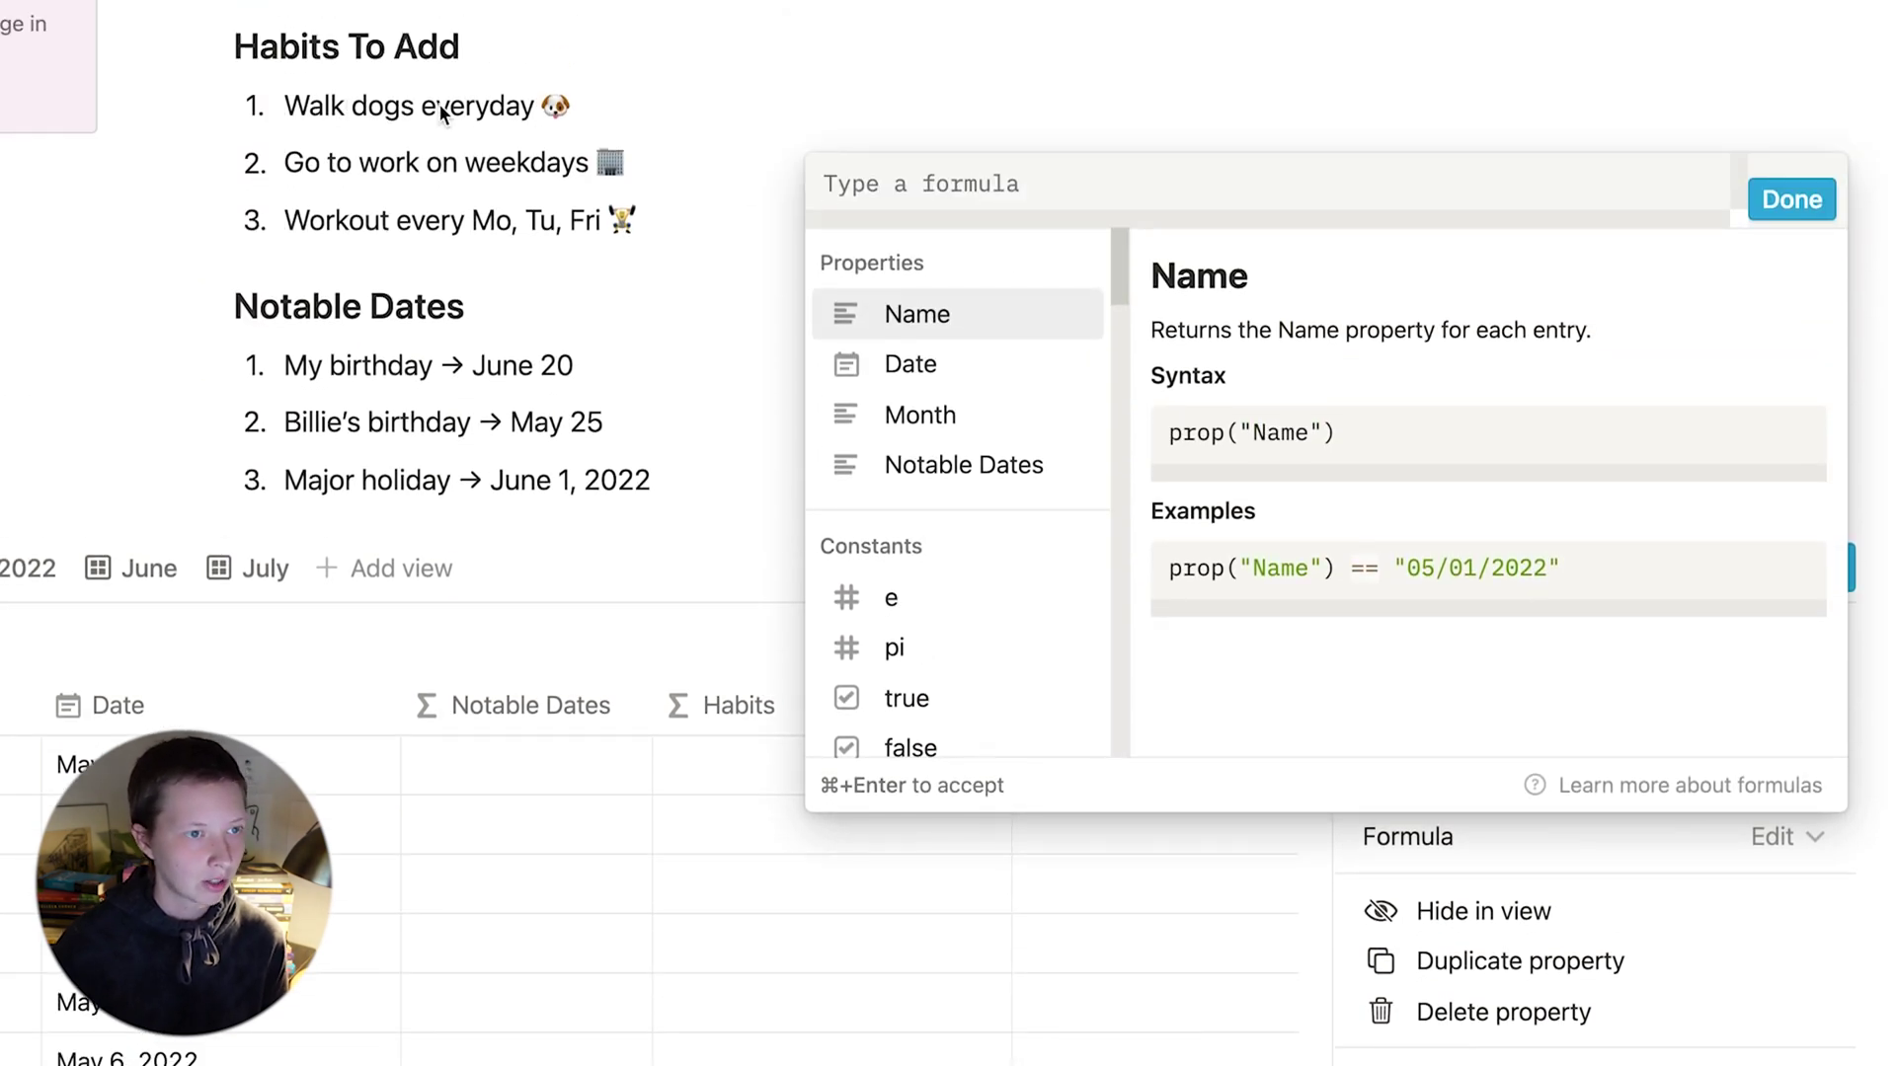
Enter "🐶" + "" as the Habits formula using the copied dog emoji.
{"action": "left_click_drag", "start_coordinate": [564, 104], "coordinate": [543, 103]}
{"action": "key", "text": "super+c"}
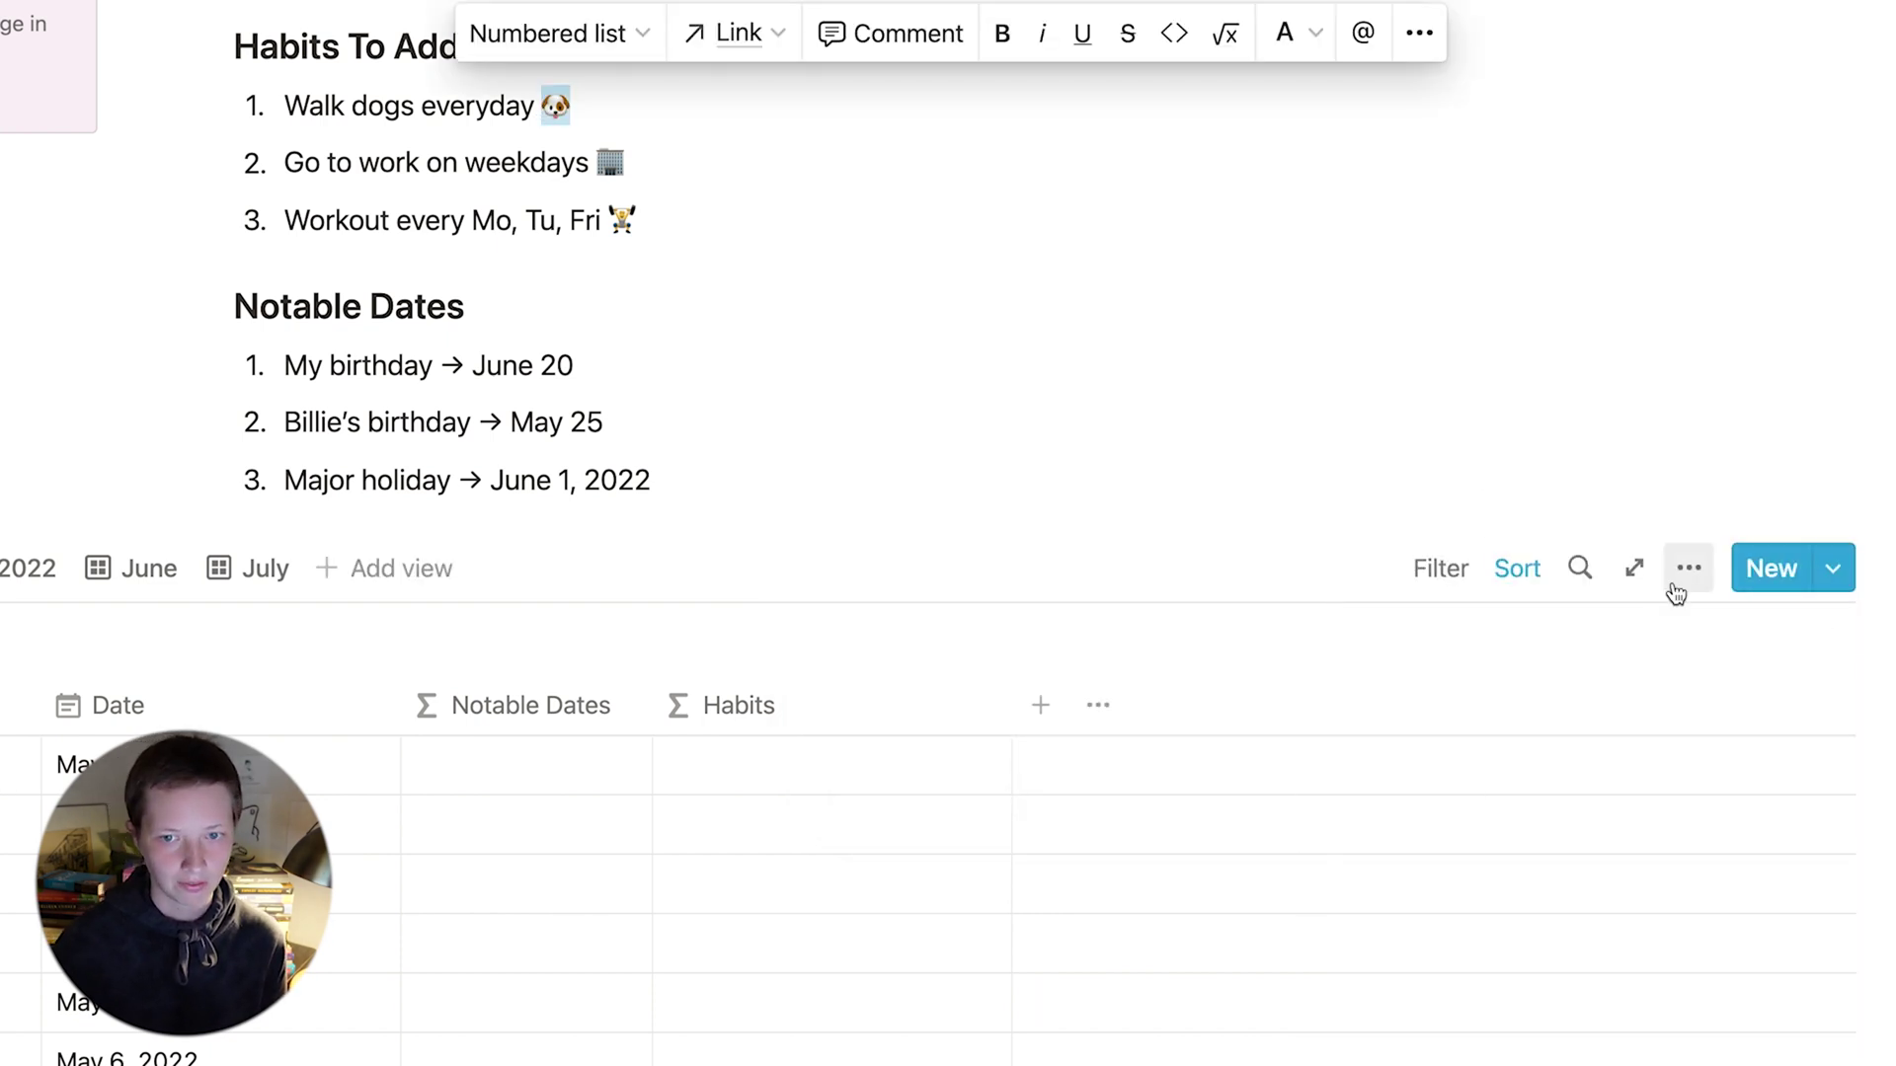
{"action": "left_click", "coordinate": [790, 756]}
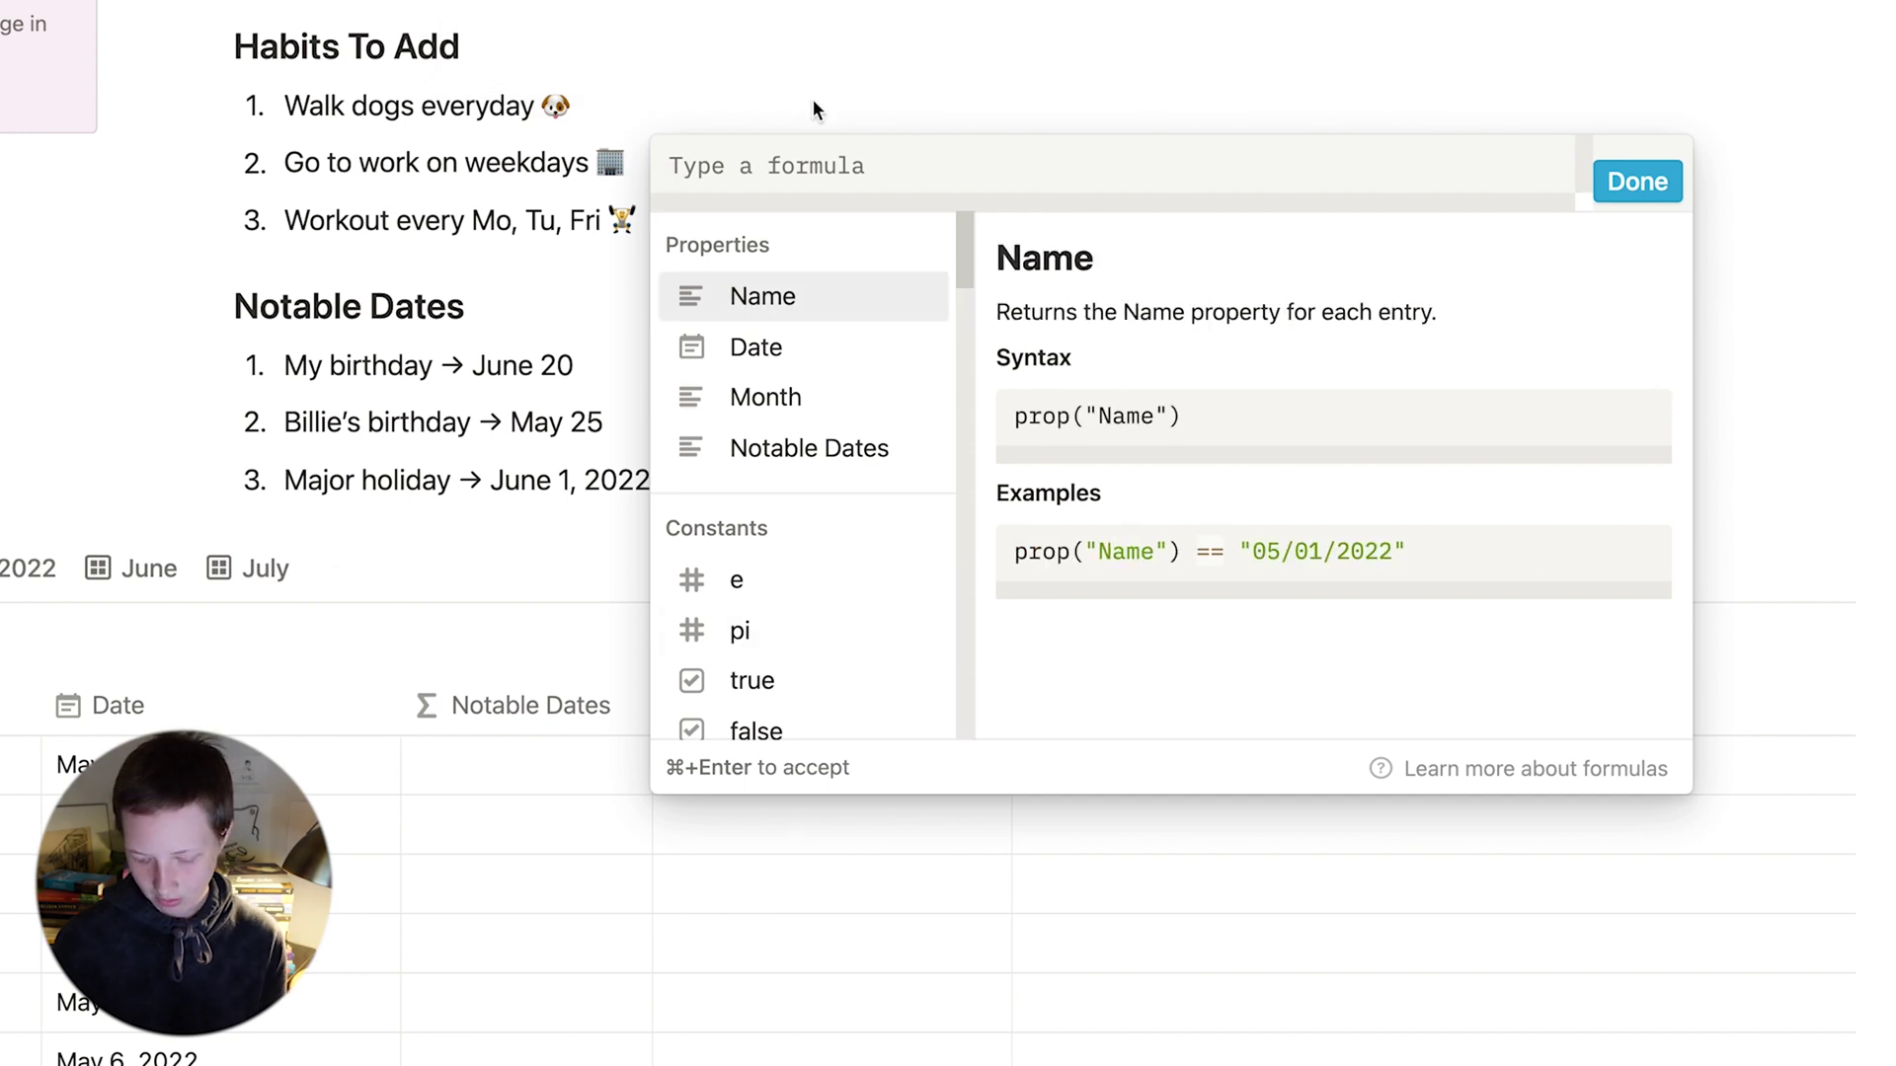
{"action": "type", "text": "\""}
{"action": "key", "text": "super+v"}
{"action": "type", "text": "\""}
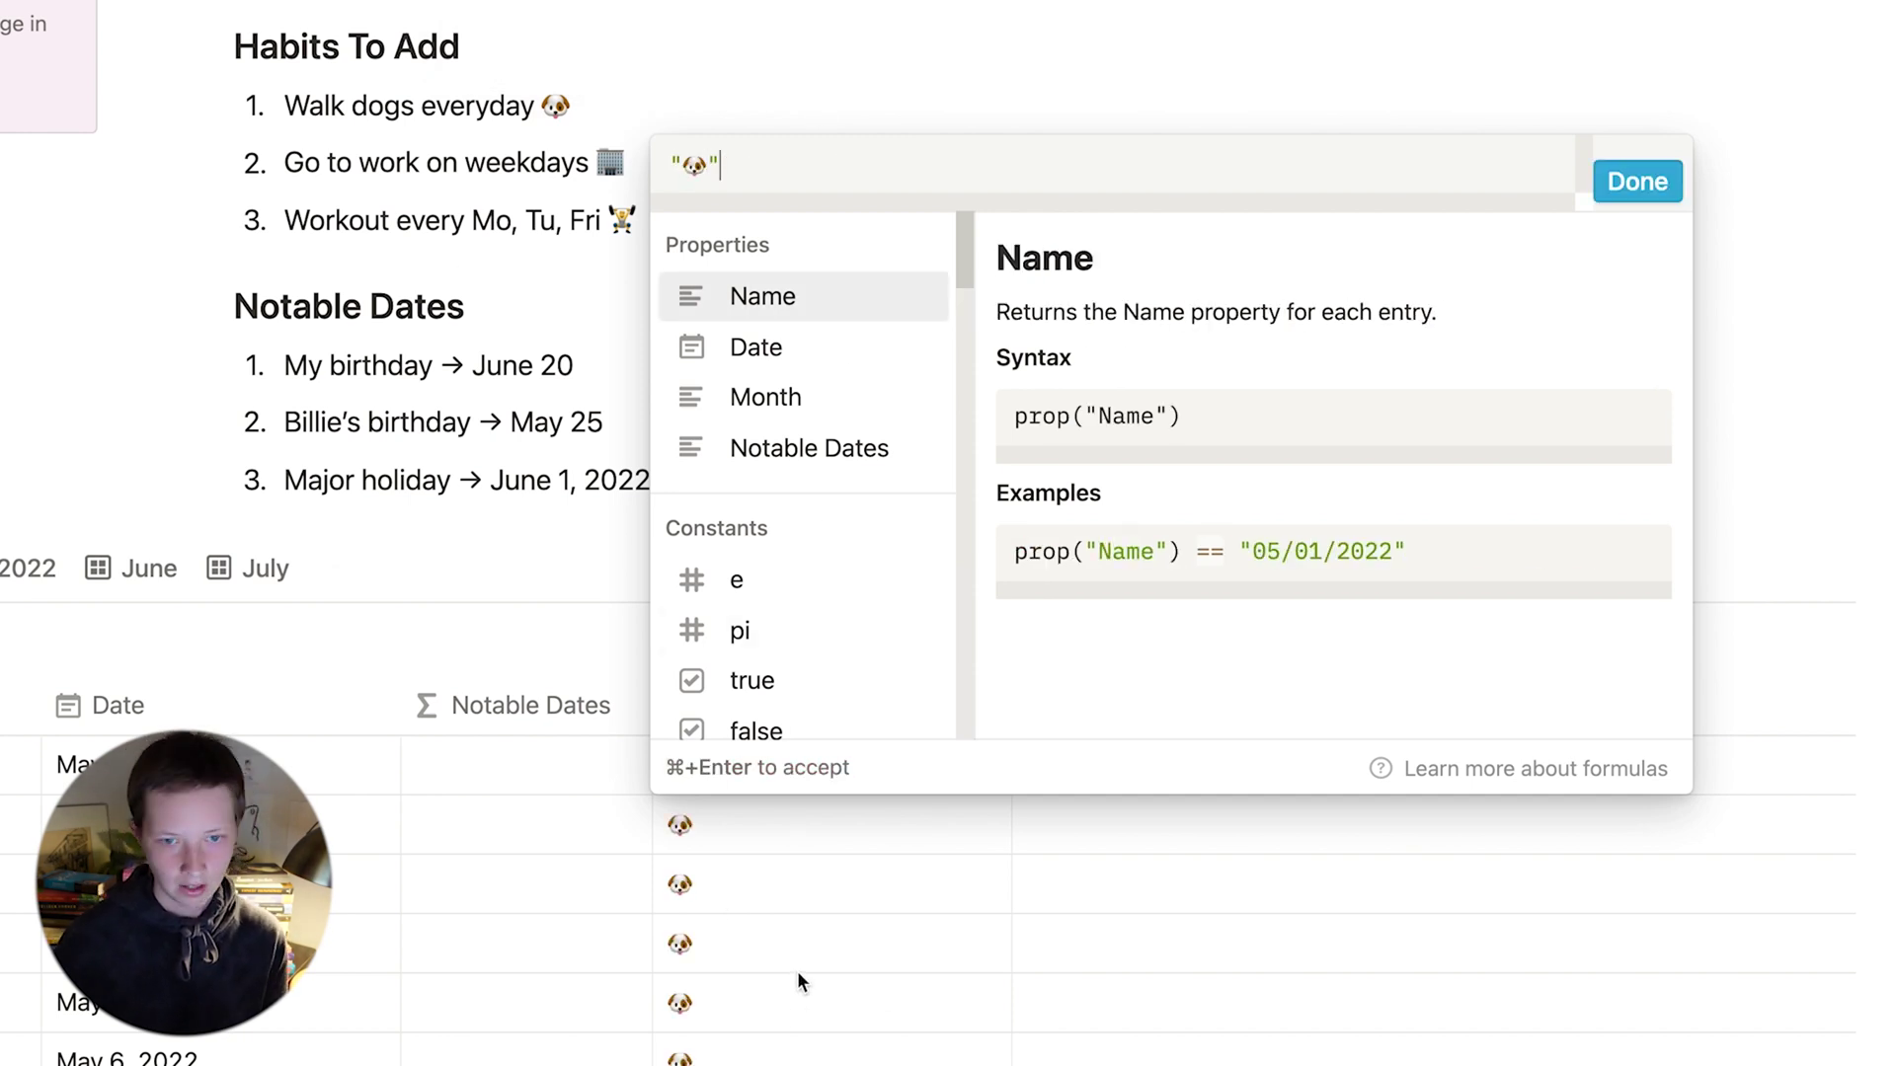
{"action": "type", "text": " + "}
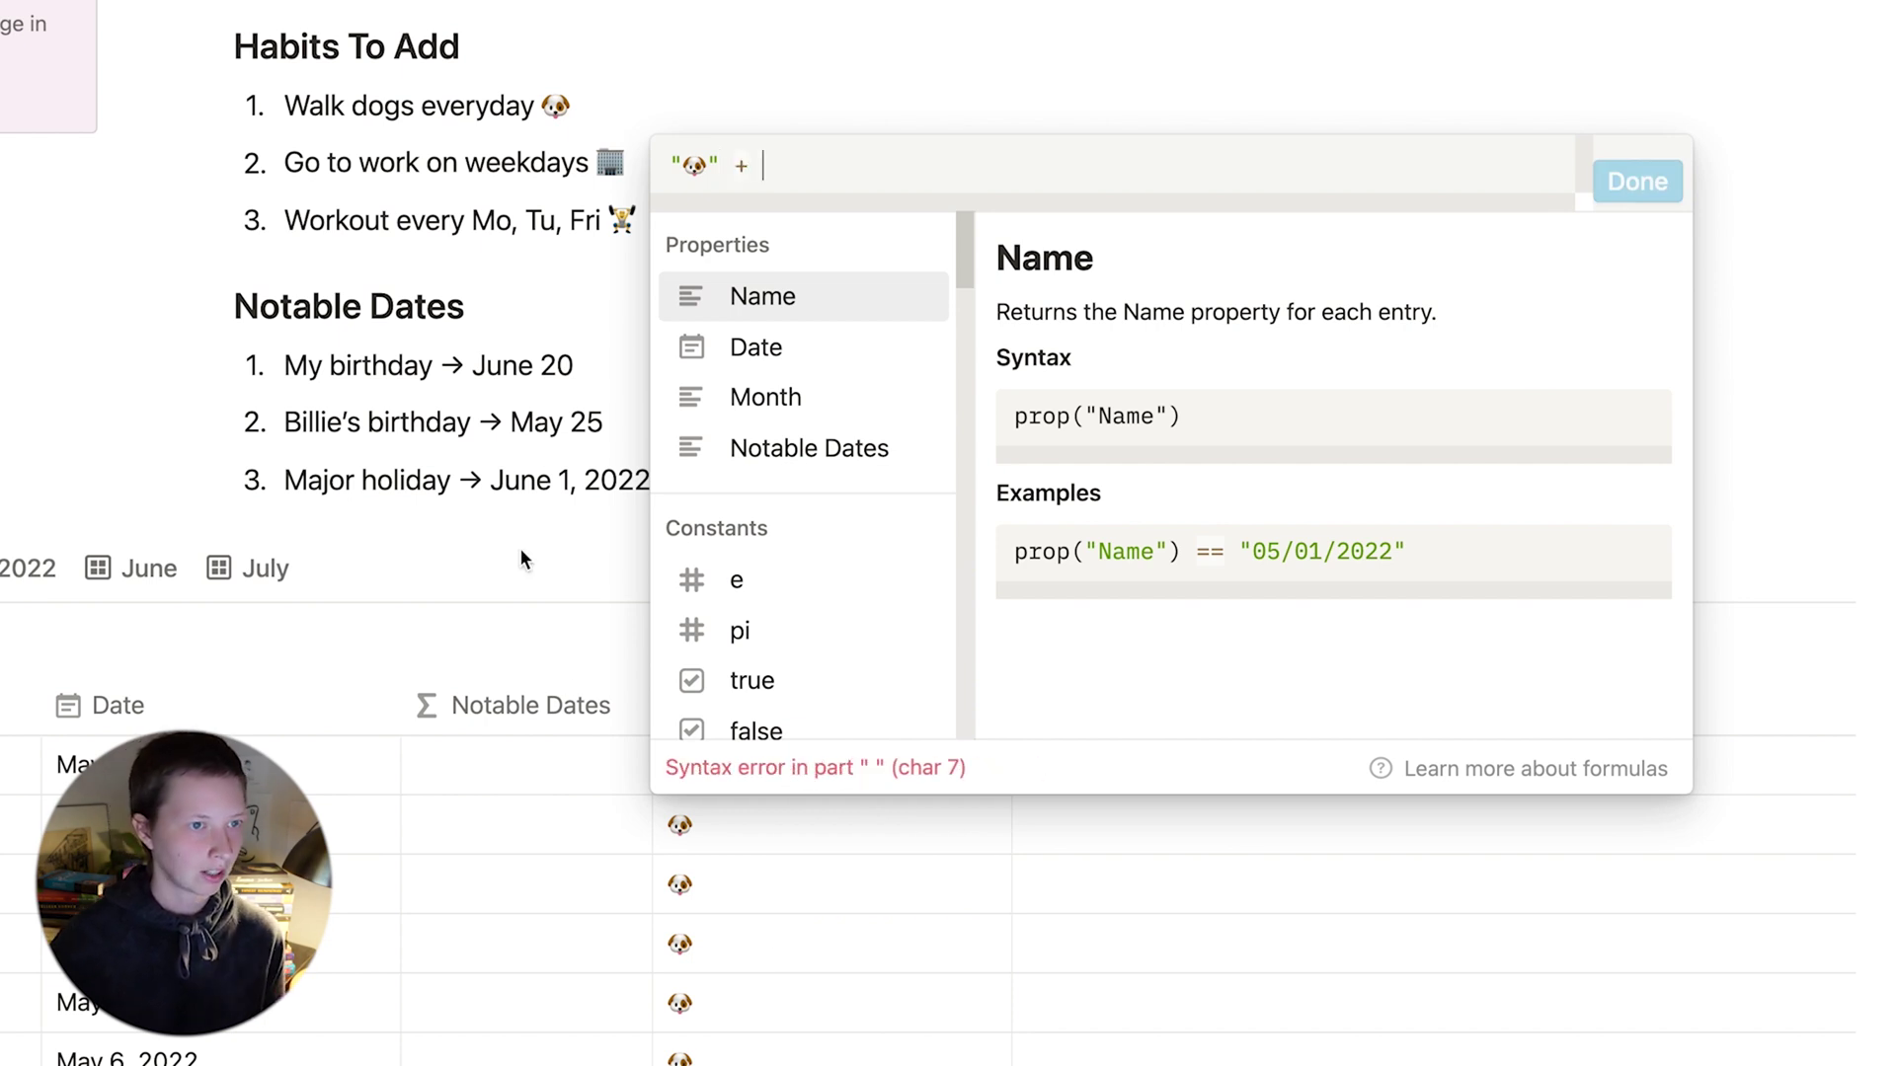
{"action": "type", "text": "\"\""}
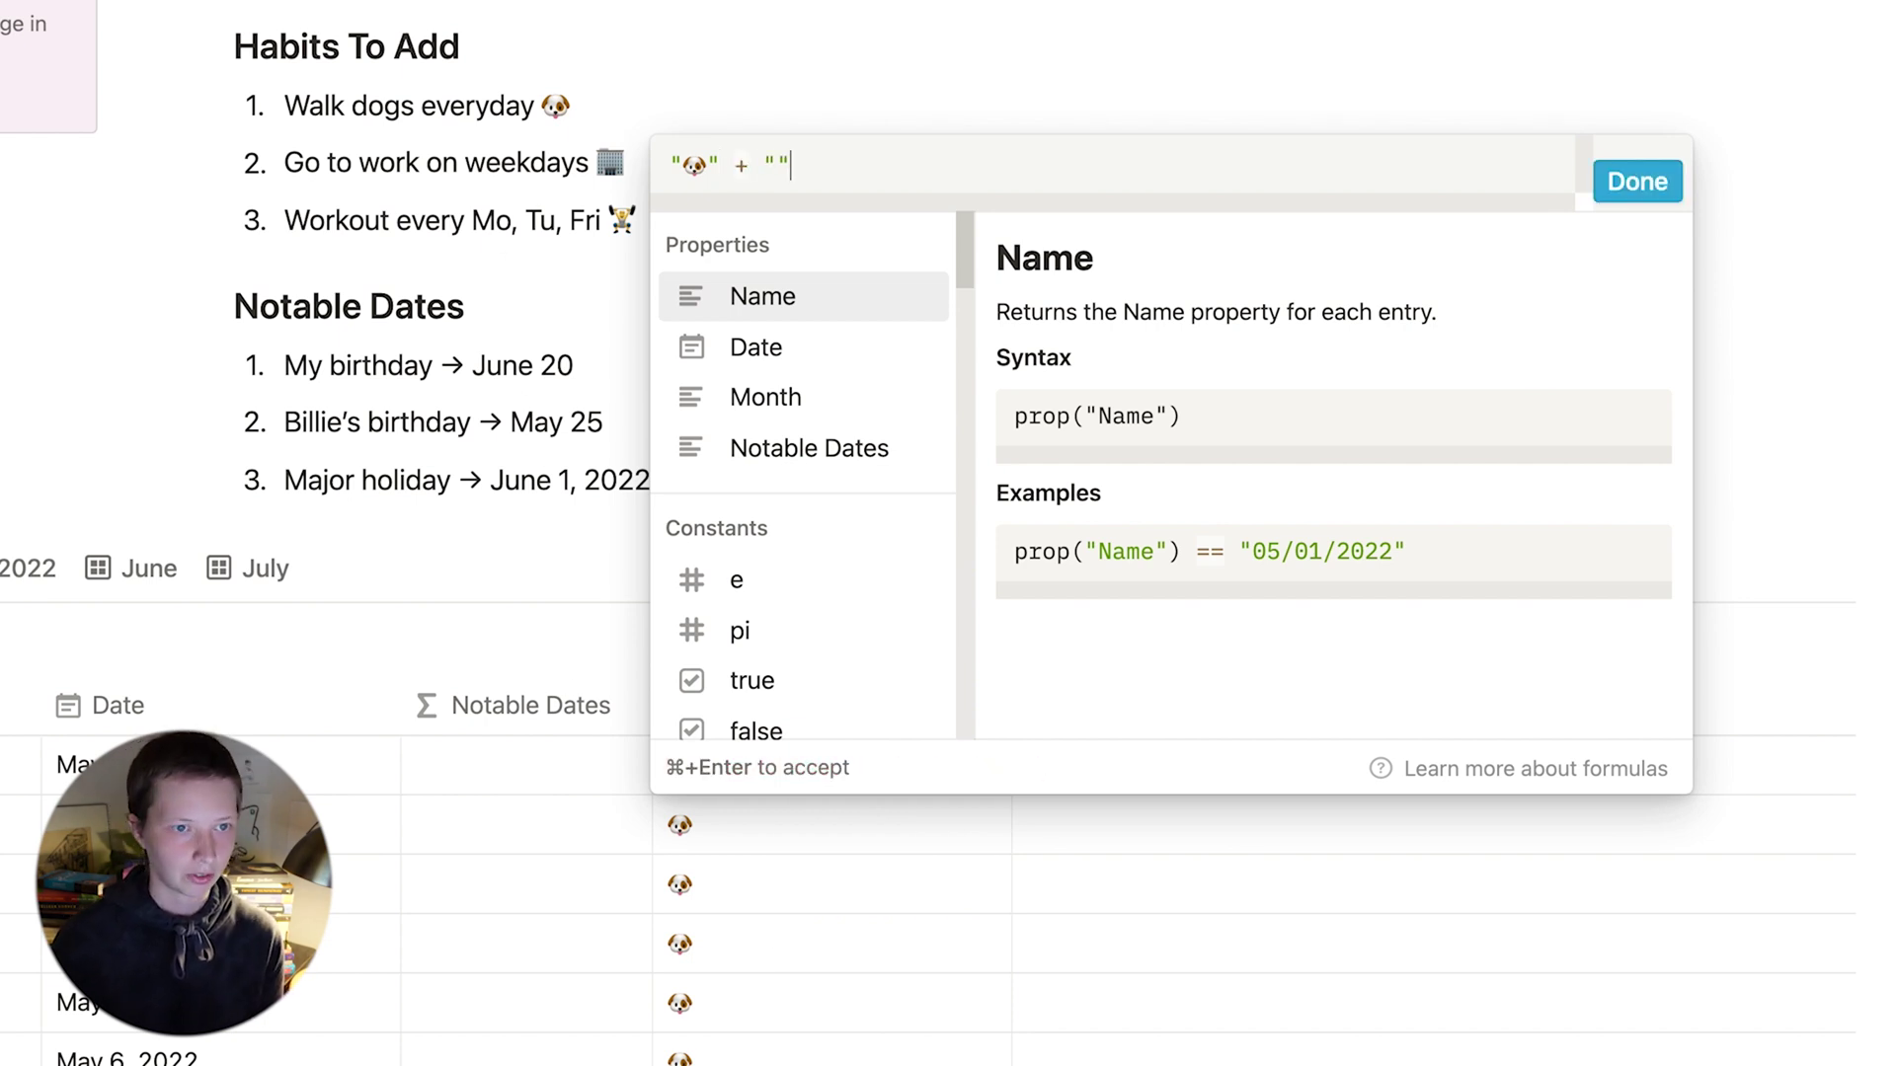
{"action": "left_click", "coordinate": [441, 127]}
{"action": "double_click", "coordinate": [610, 161]}
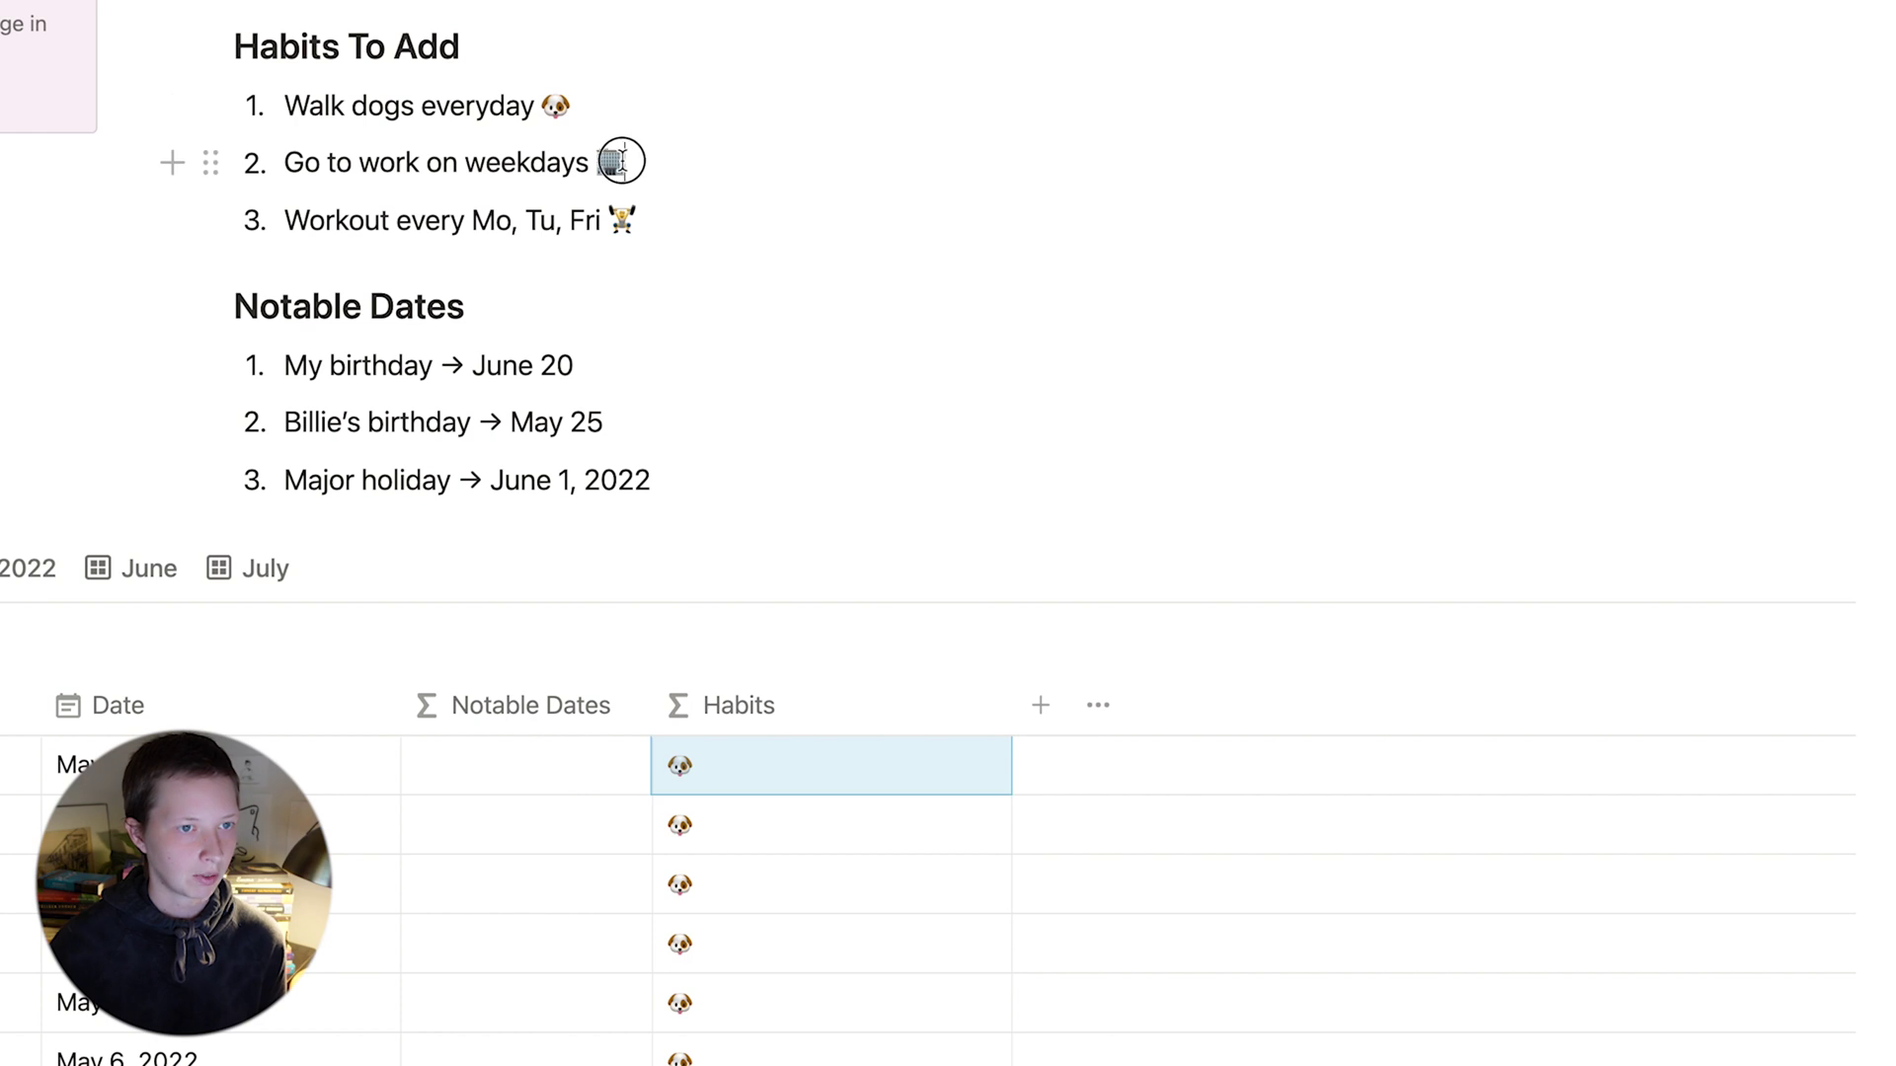
Extend the Habits formula with if(day(prop("Date")) != 0 and != 6, "🏢", "") and save it.
{"action": "left_click", "coordinate": [721, 825]}
{"action": "key", "text": "BackSpace"}
{"action": "key", "text": "BackSpace"}
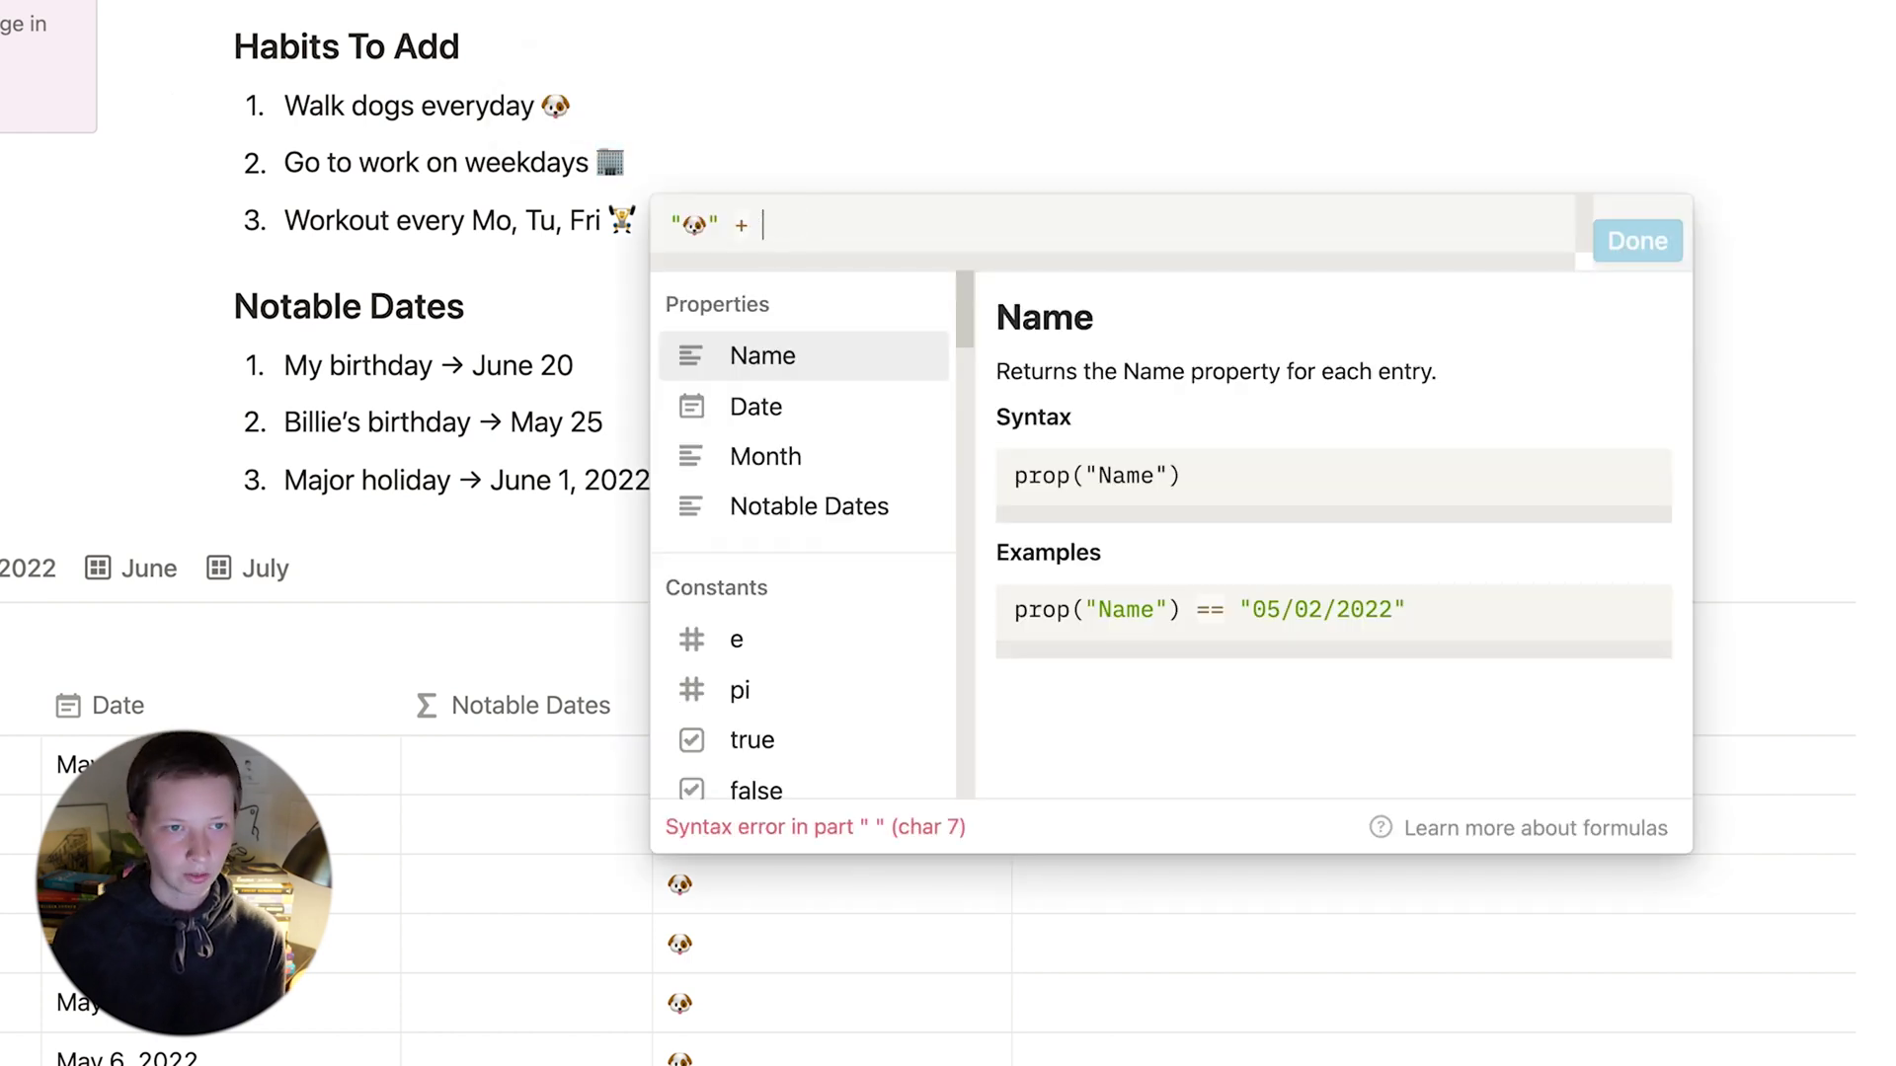
{"action": "type", "text": "if("}
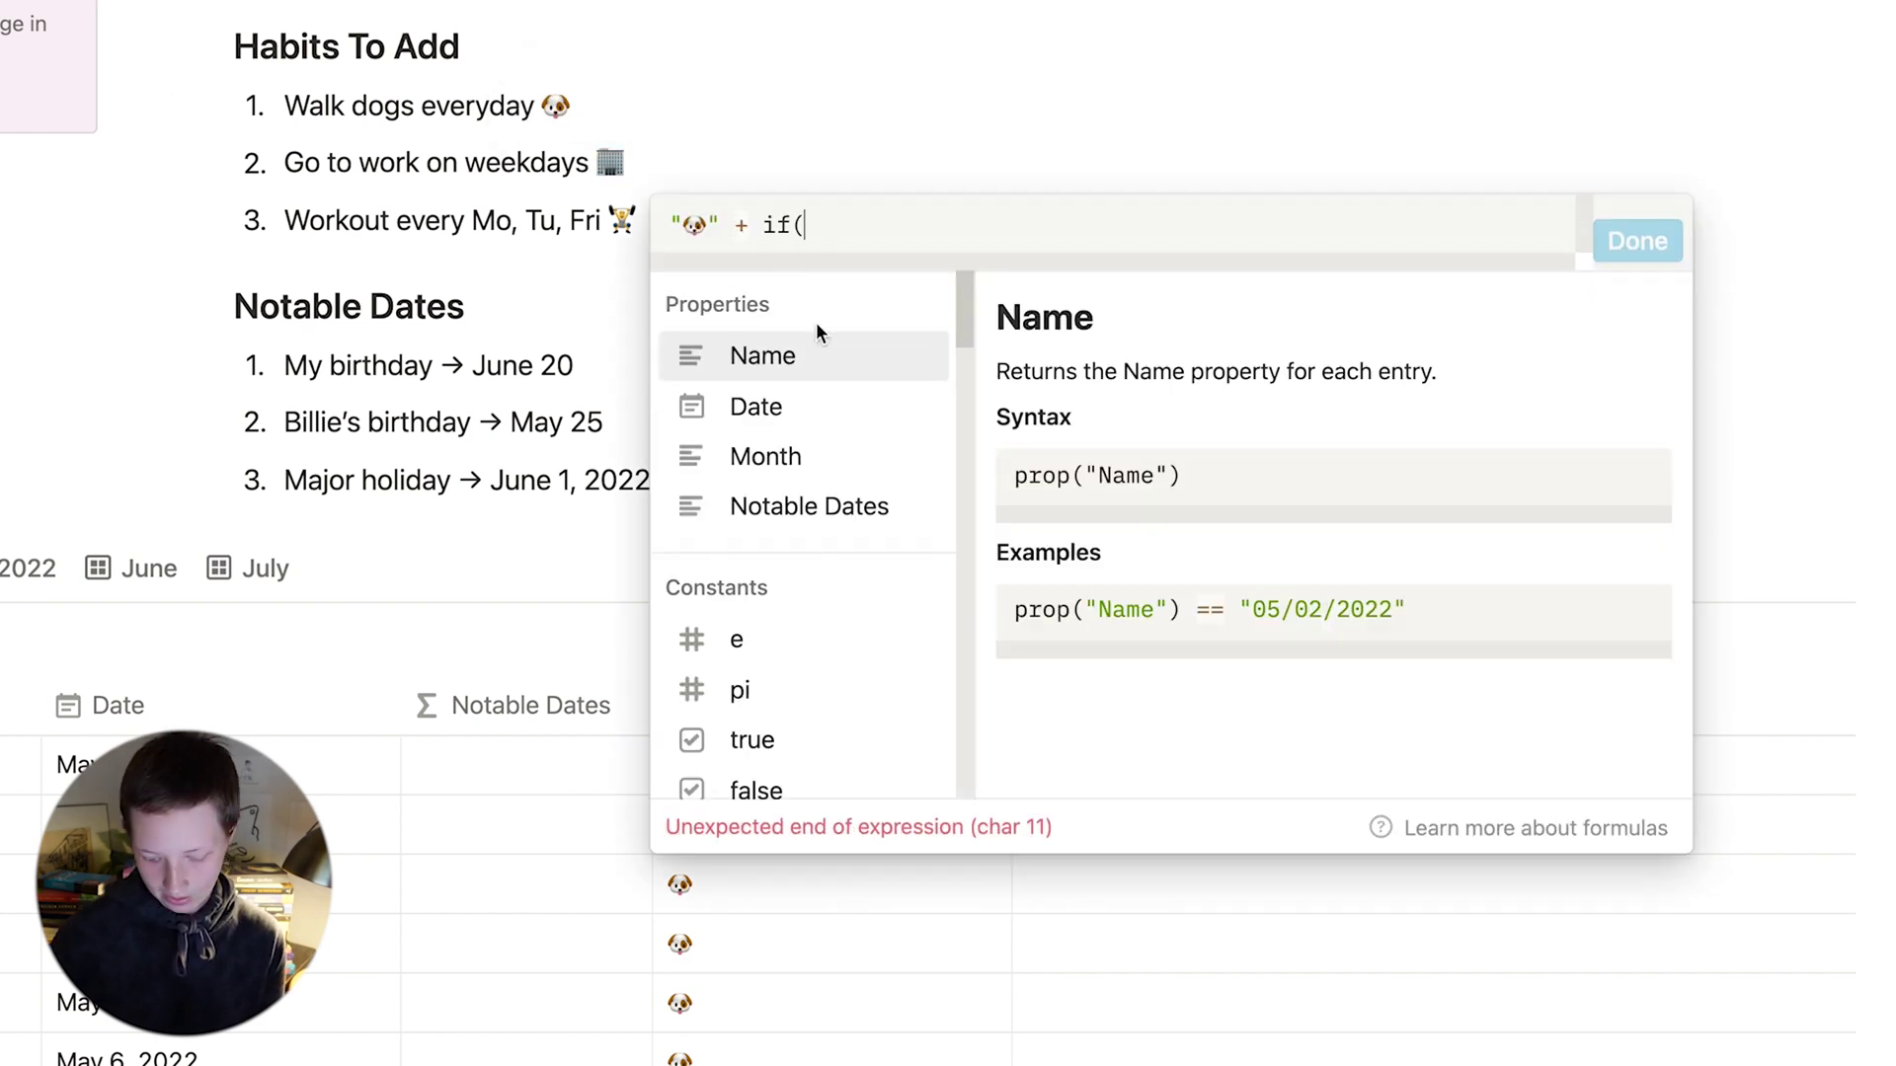
{"action": "type", "text": "day()"}
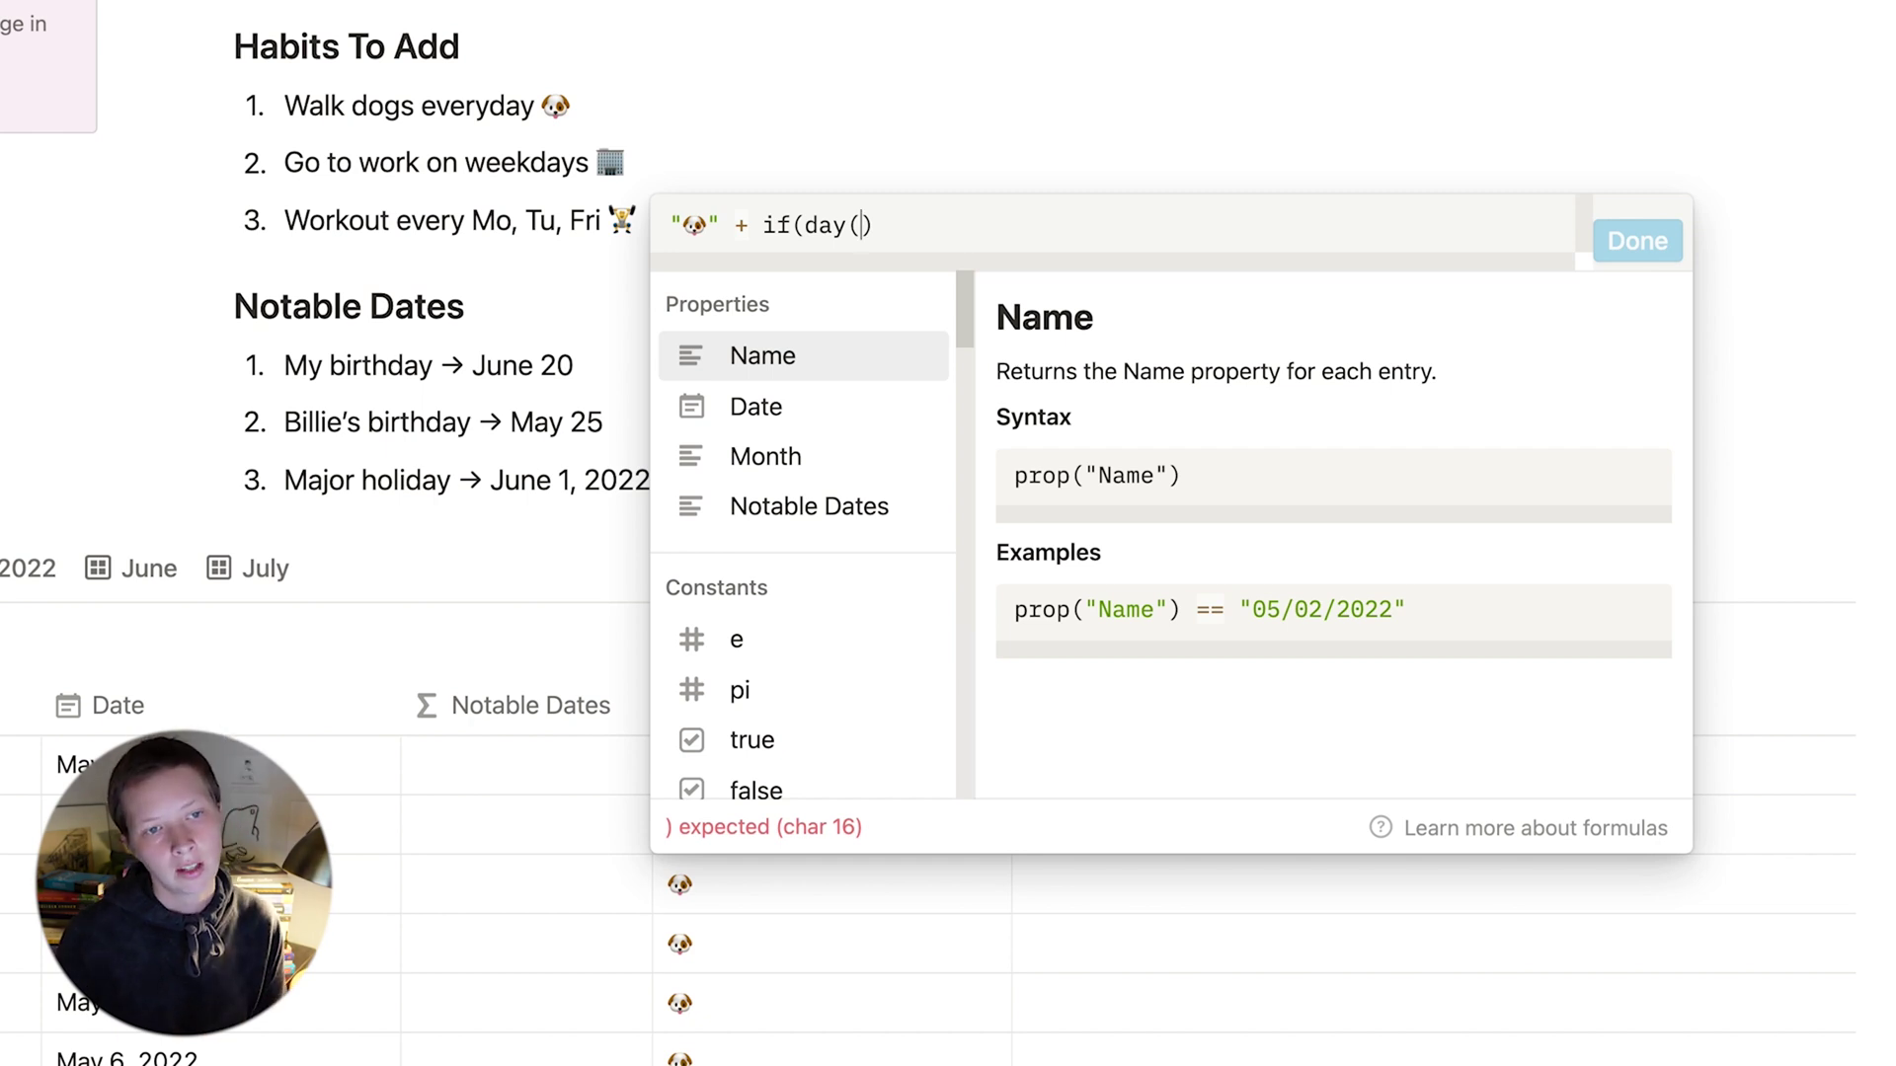
{"action": "left_click", "coordinate": [761, 426]}
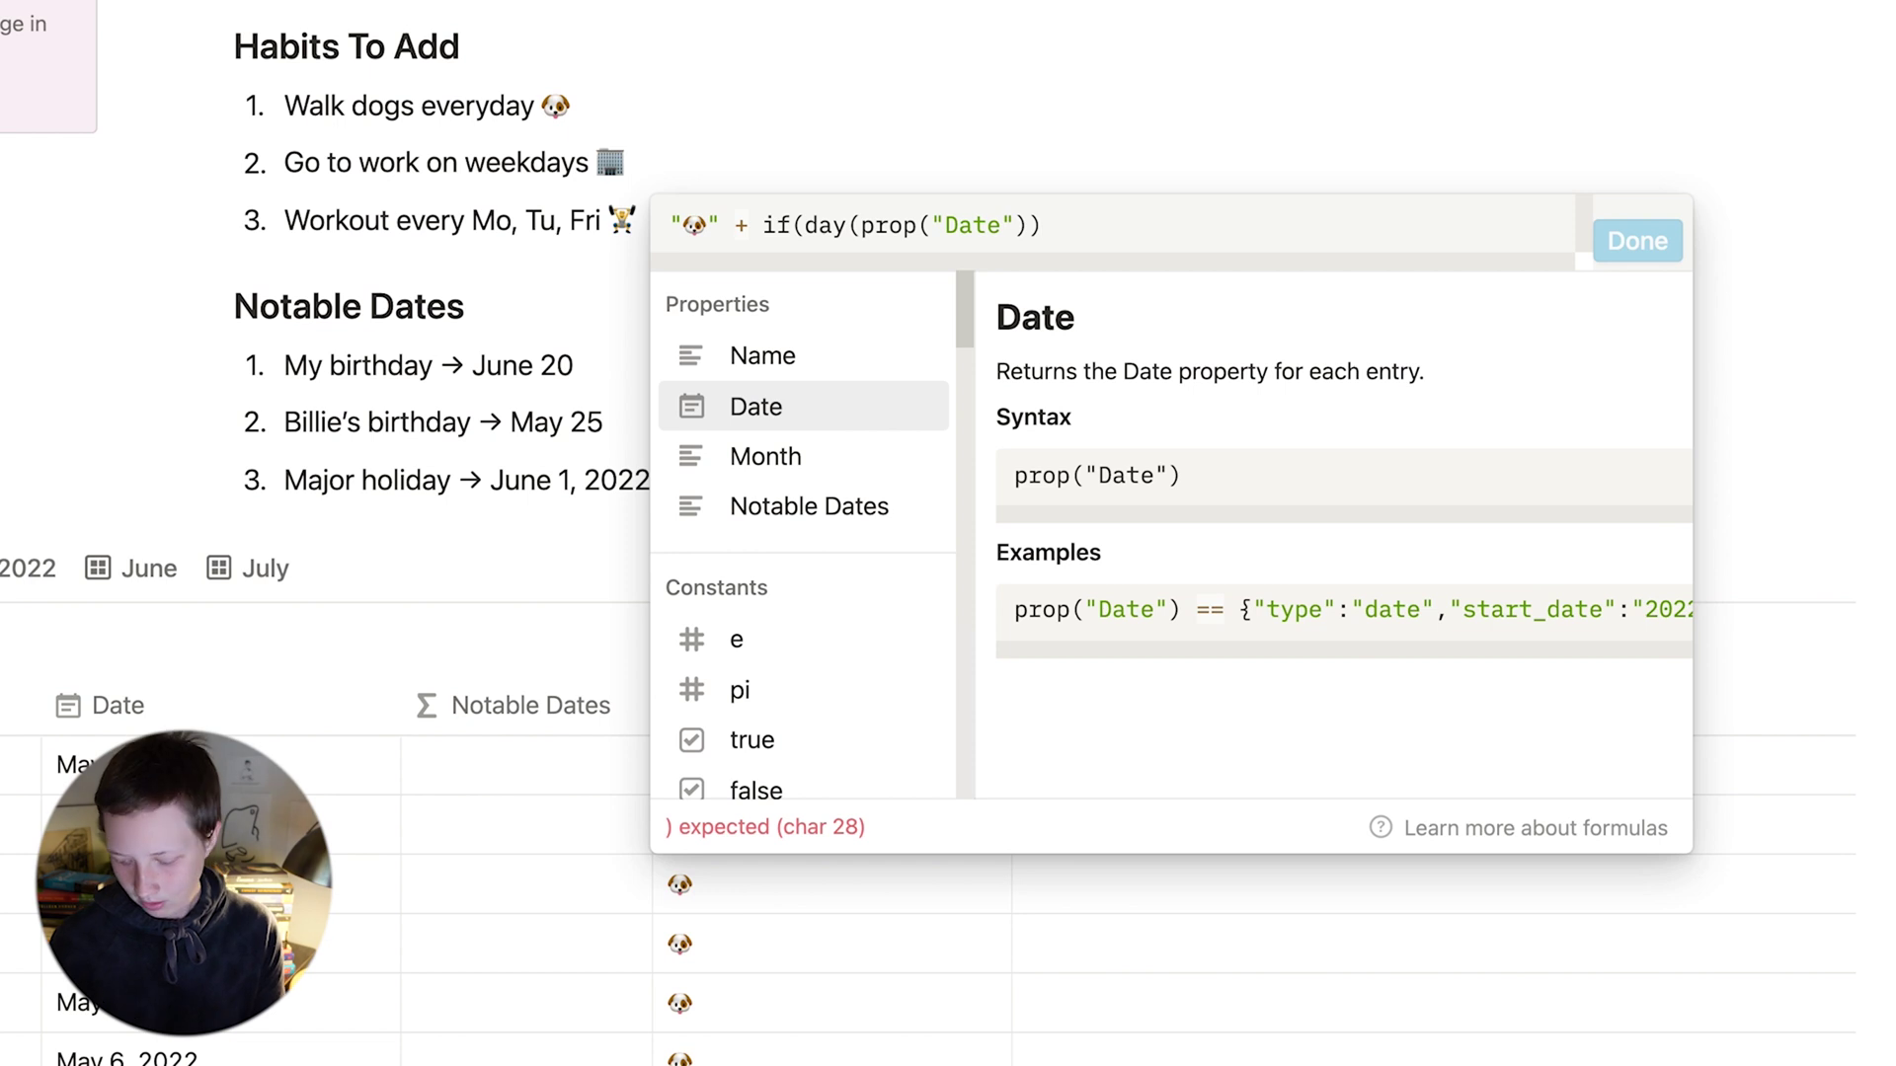
{"action": "type", "text": "!= "}
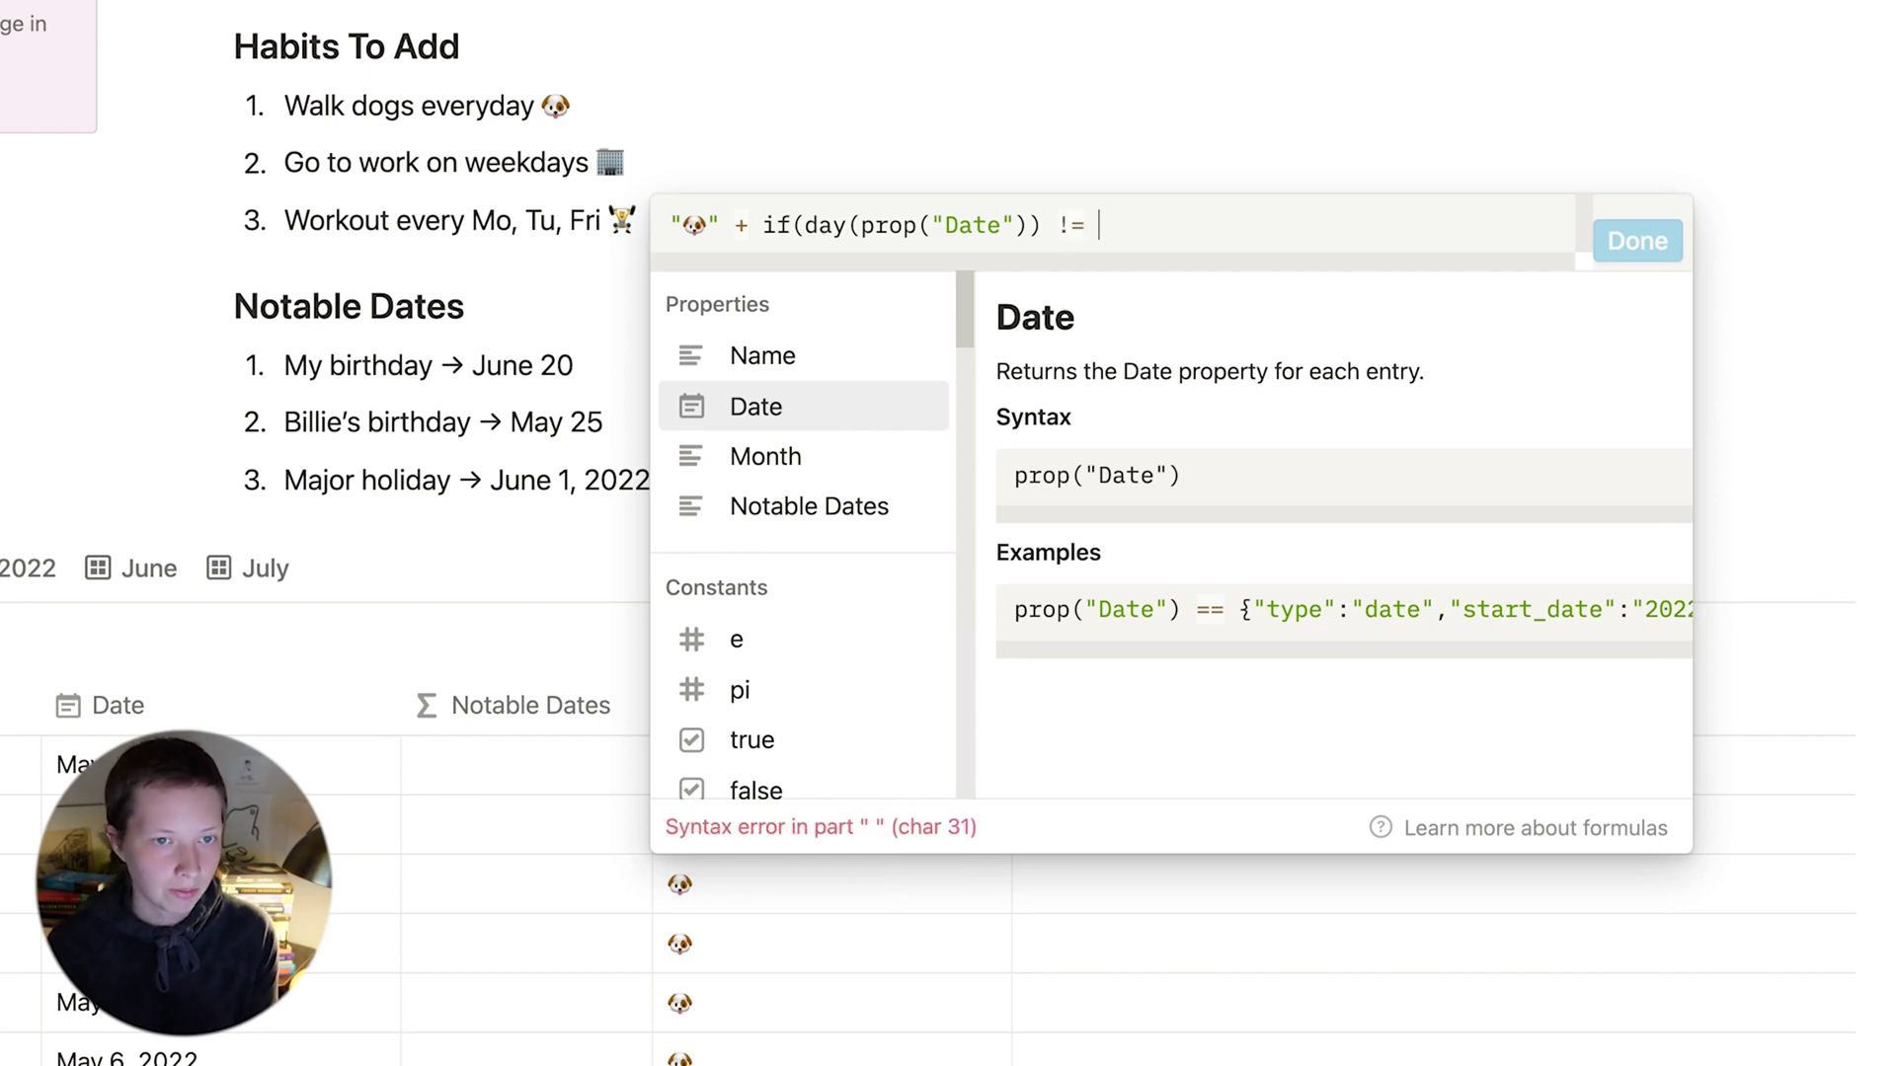
{"action": "type", "text": "0 and"}
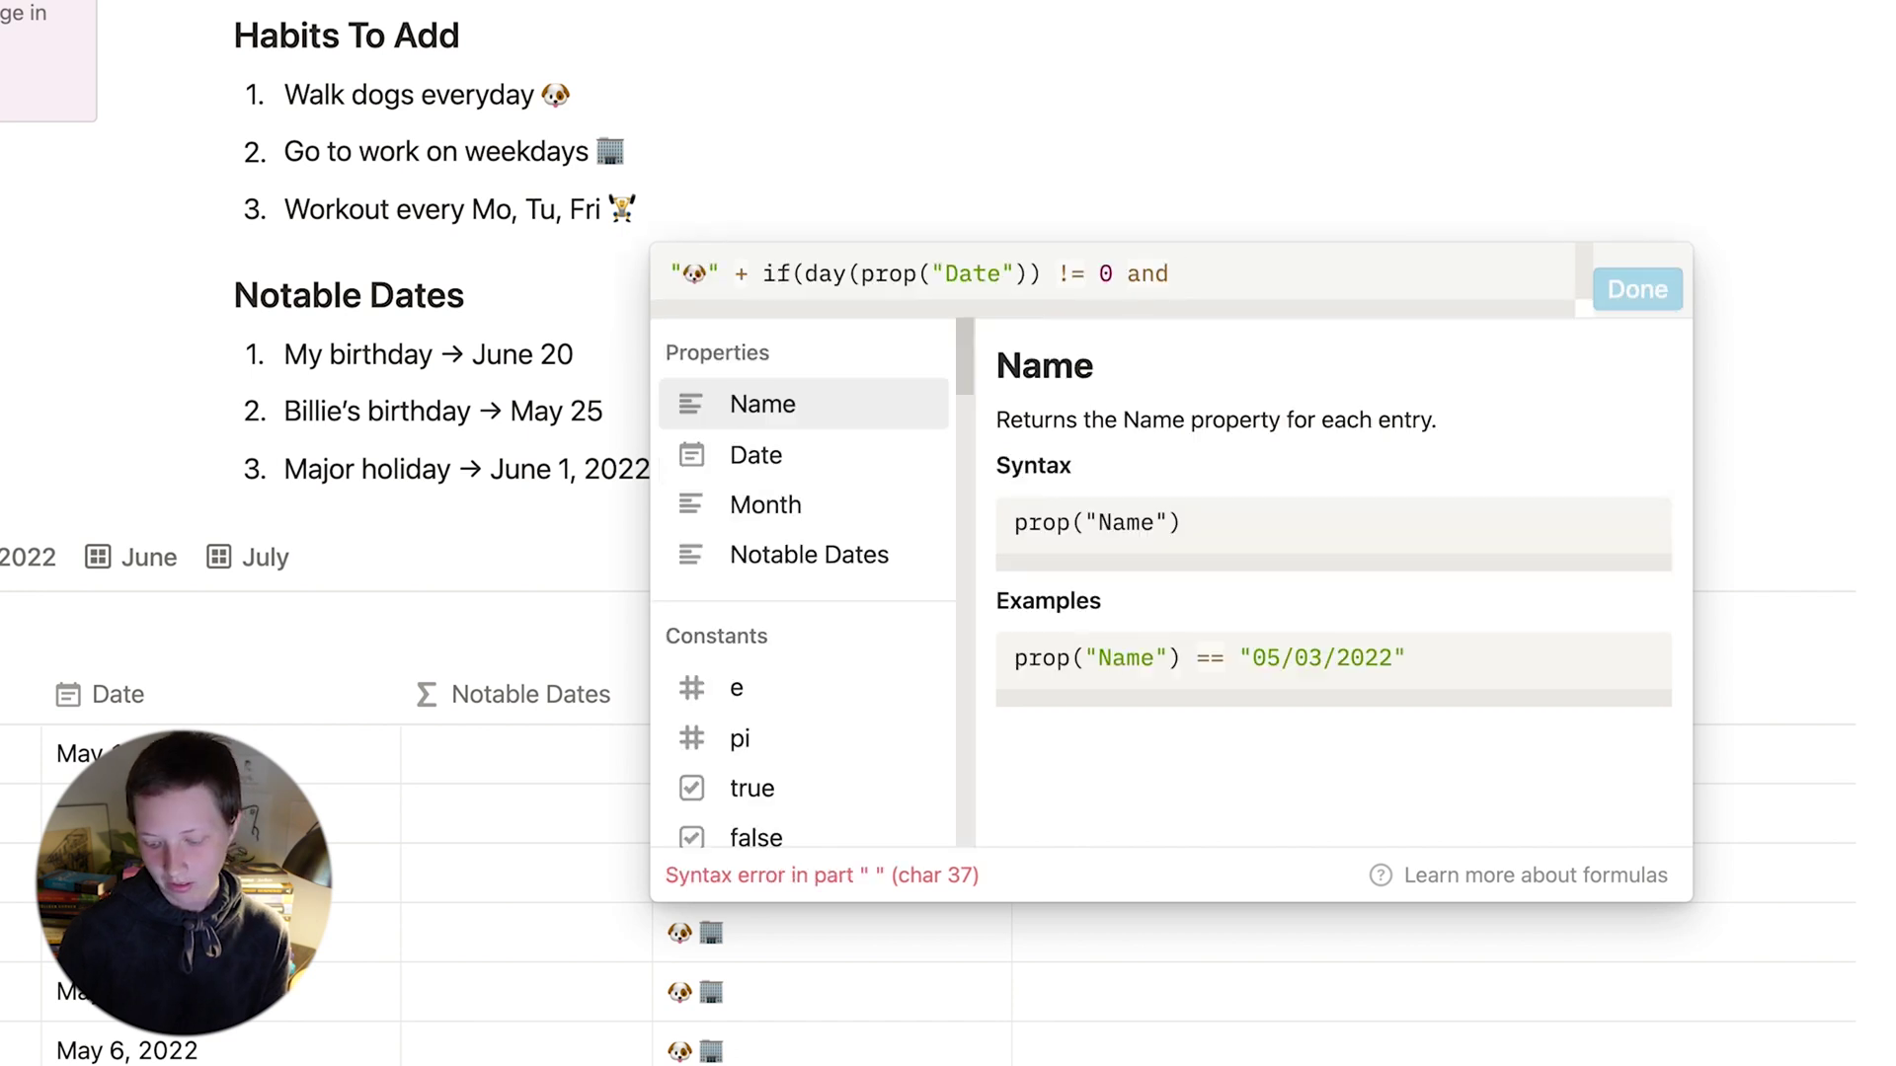
{"action": "type", "text": " day()"}
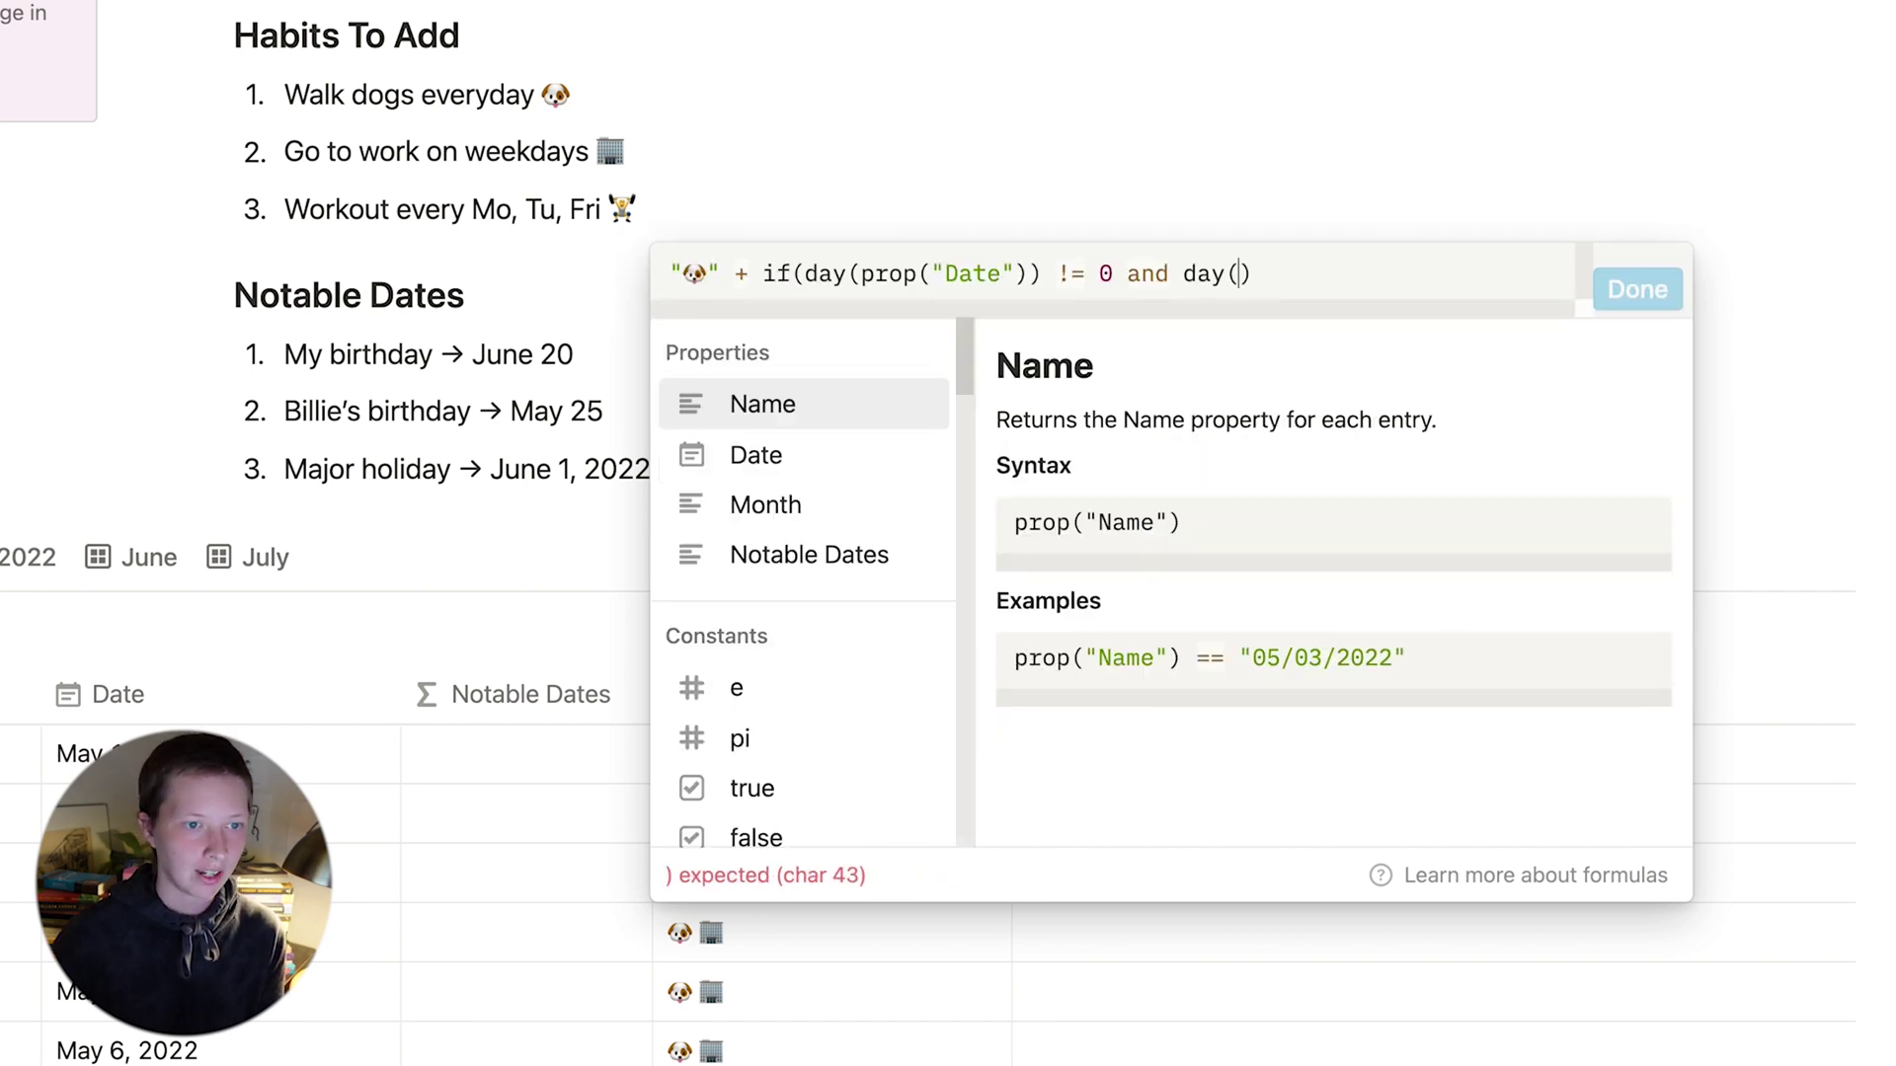
{"action": "left_click", "coordinate": [775, 472]}
{"action": "key", "text": "Right"}
{"action": "type", "text": "!"}
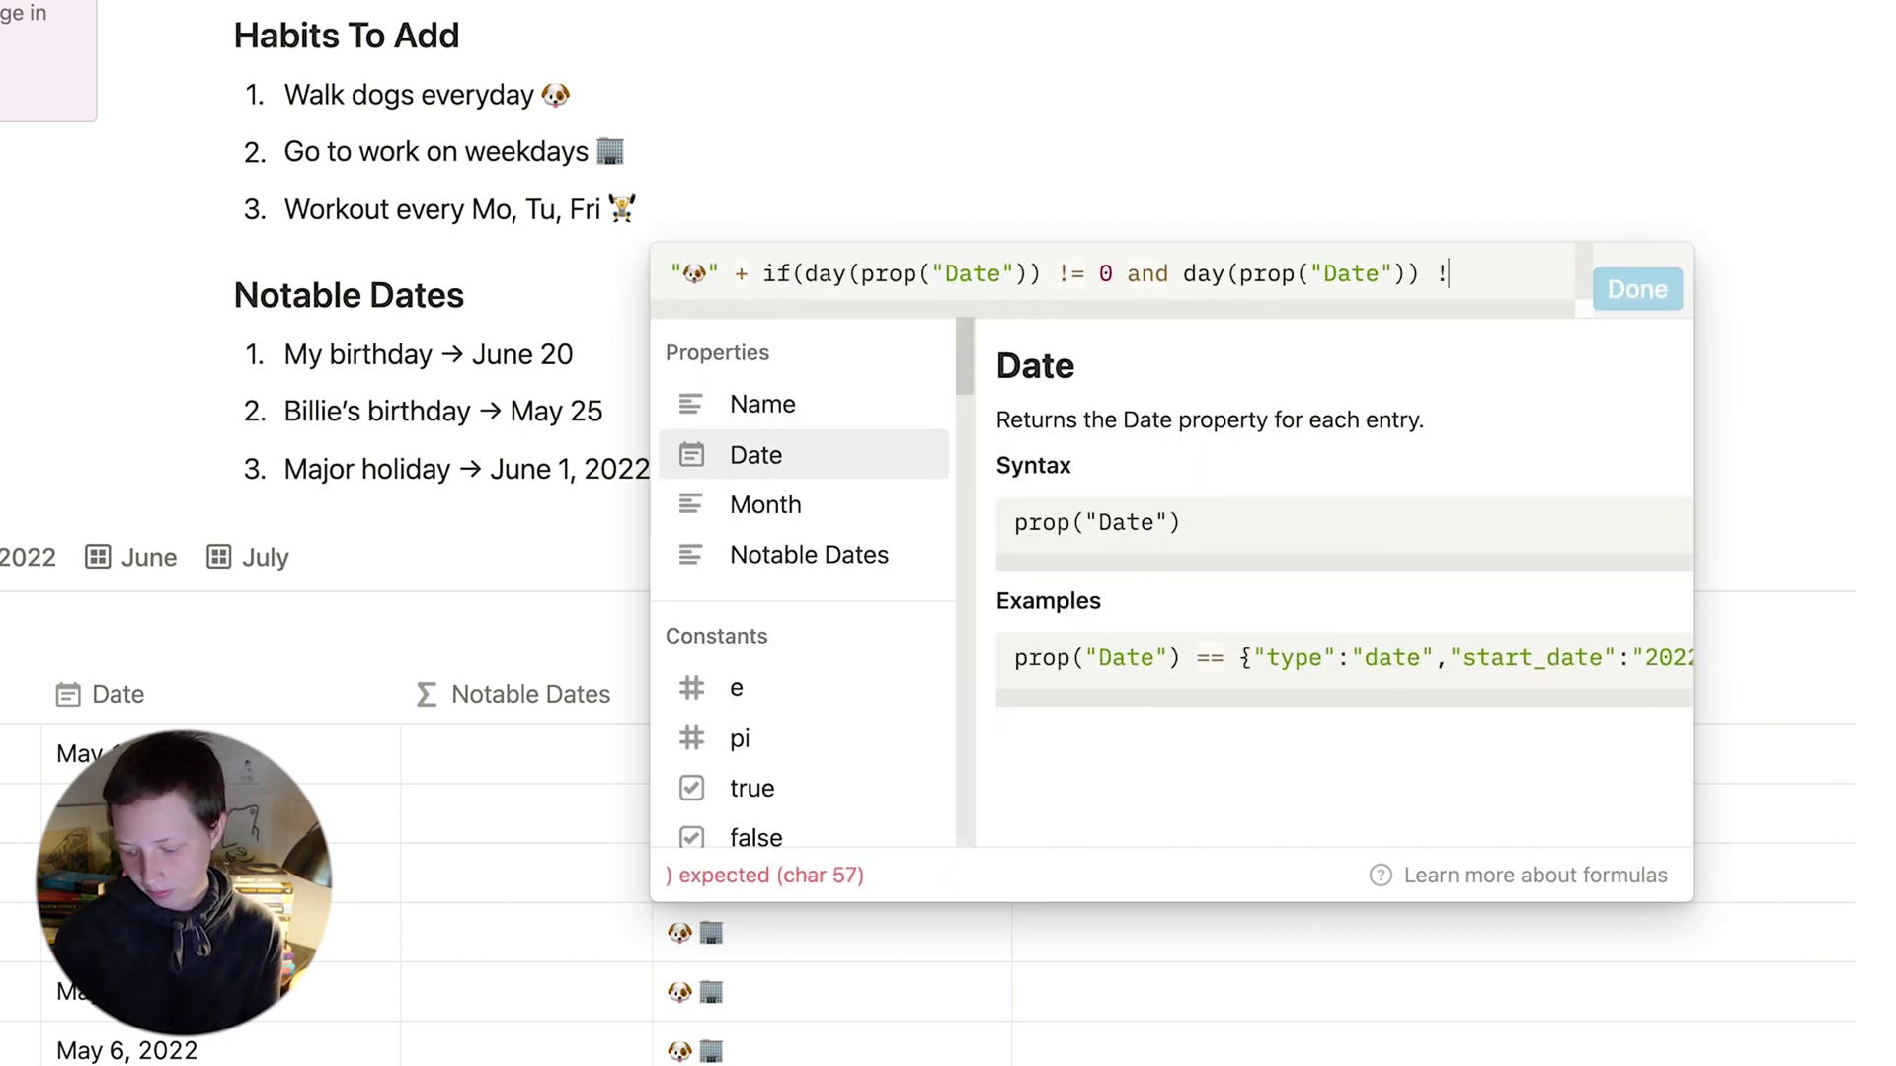
{"action": "type", "text": "="}
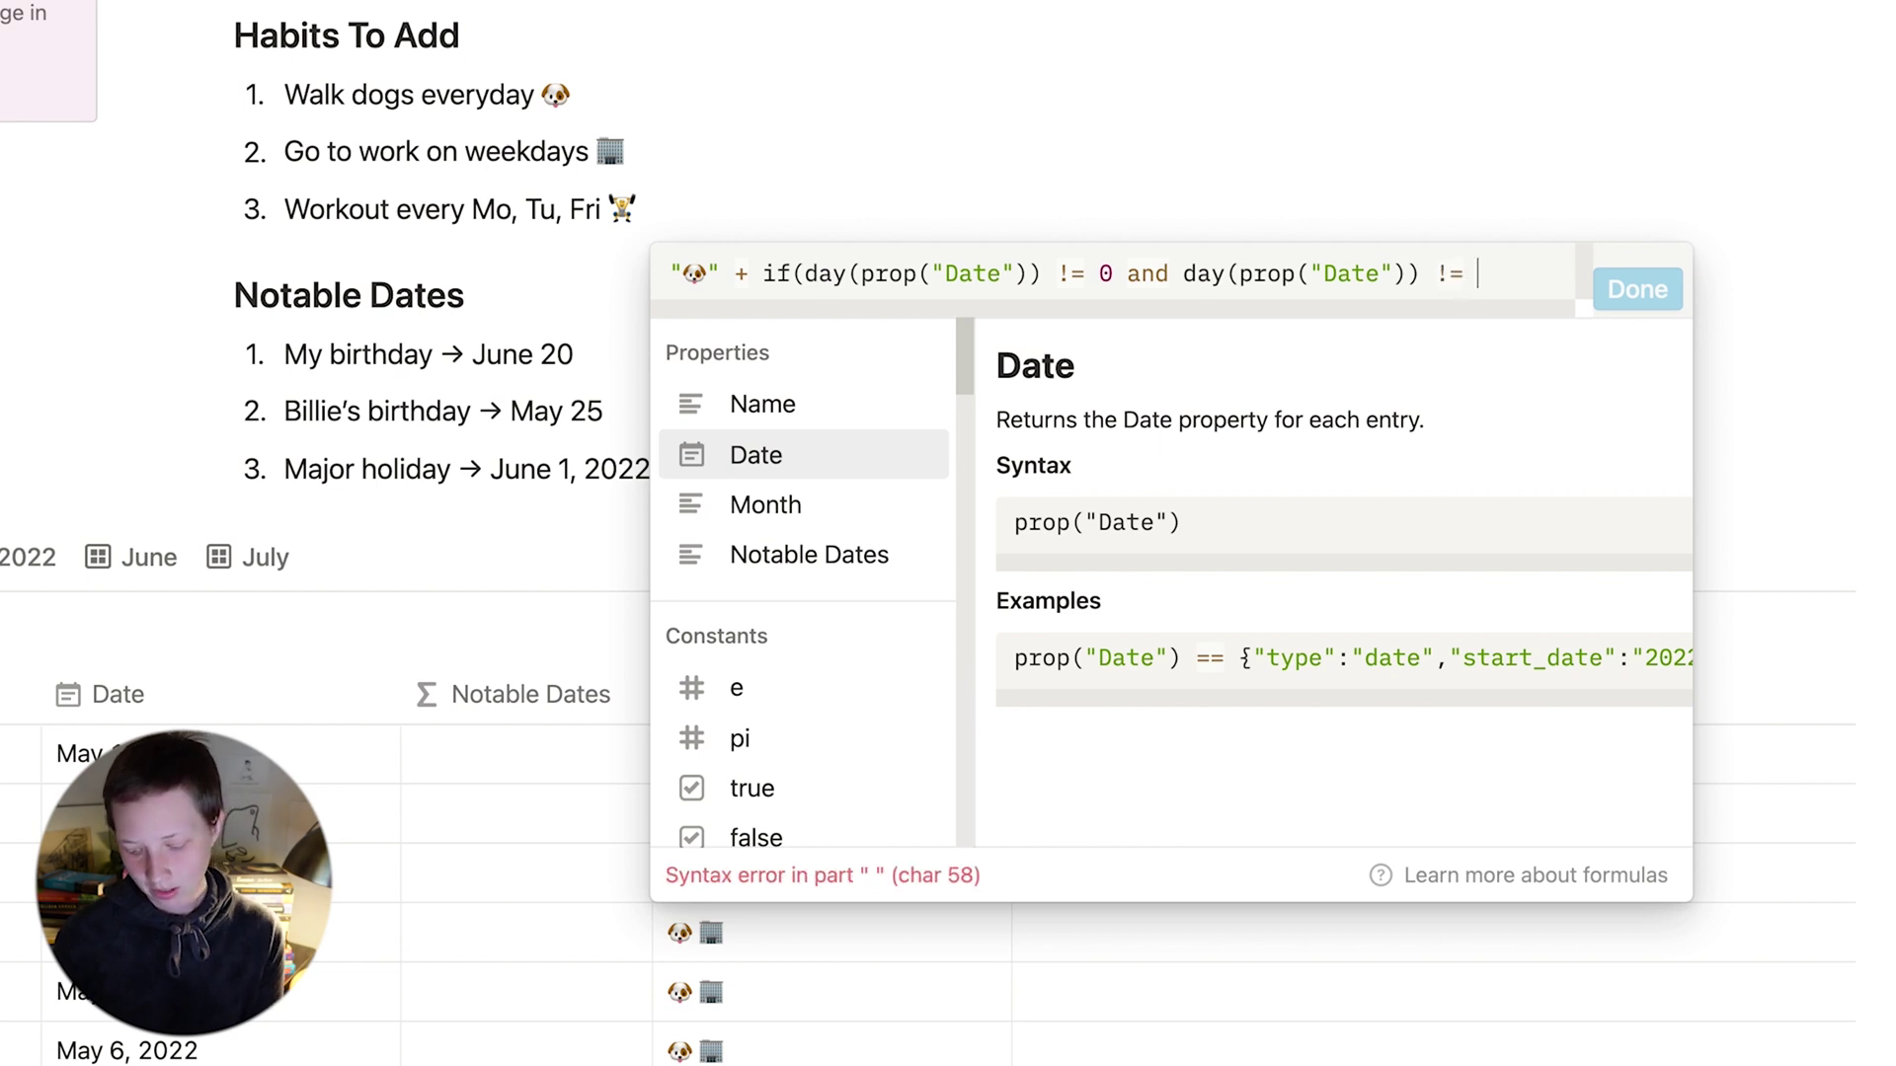
{"action": "type", "text": " 6"}
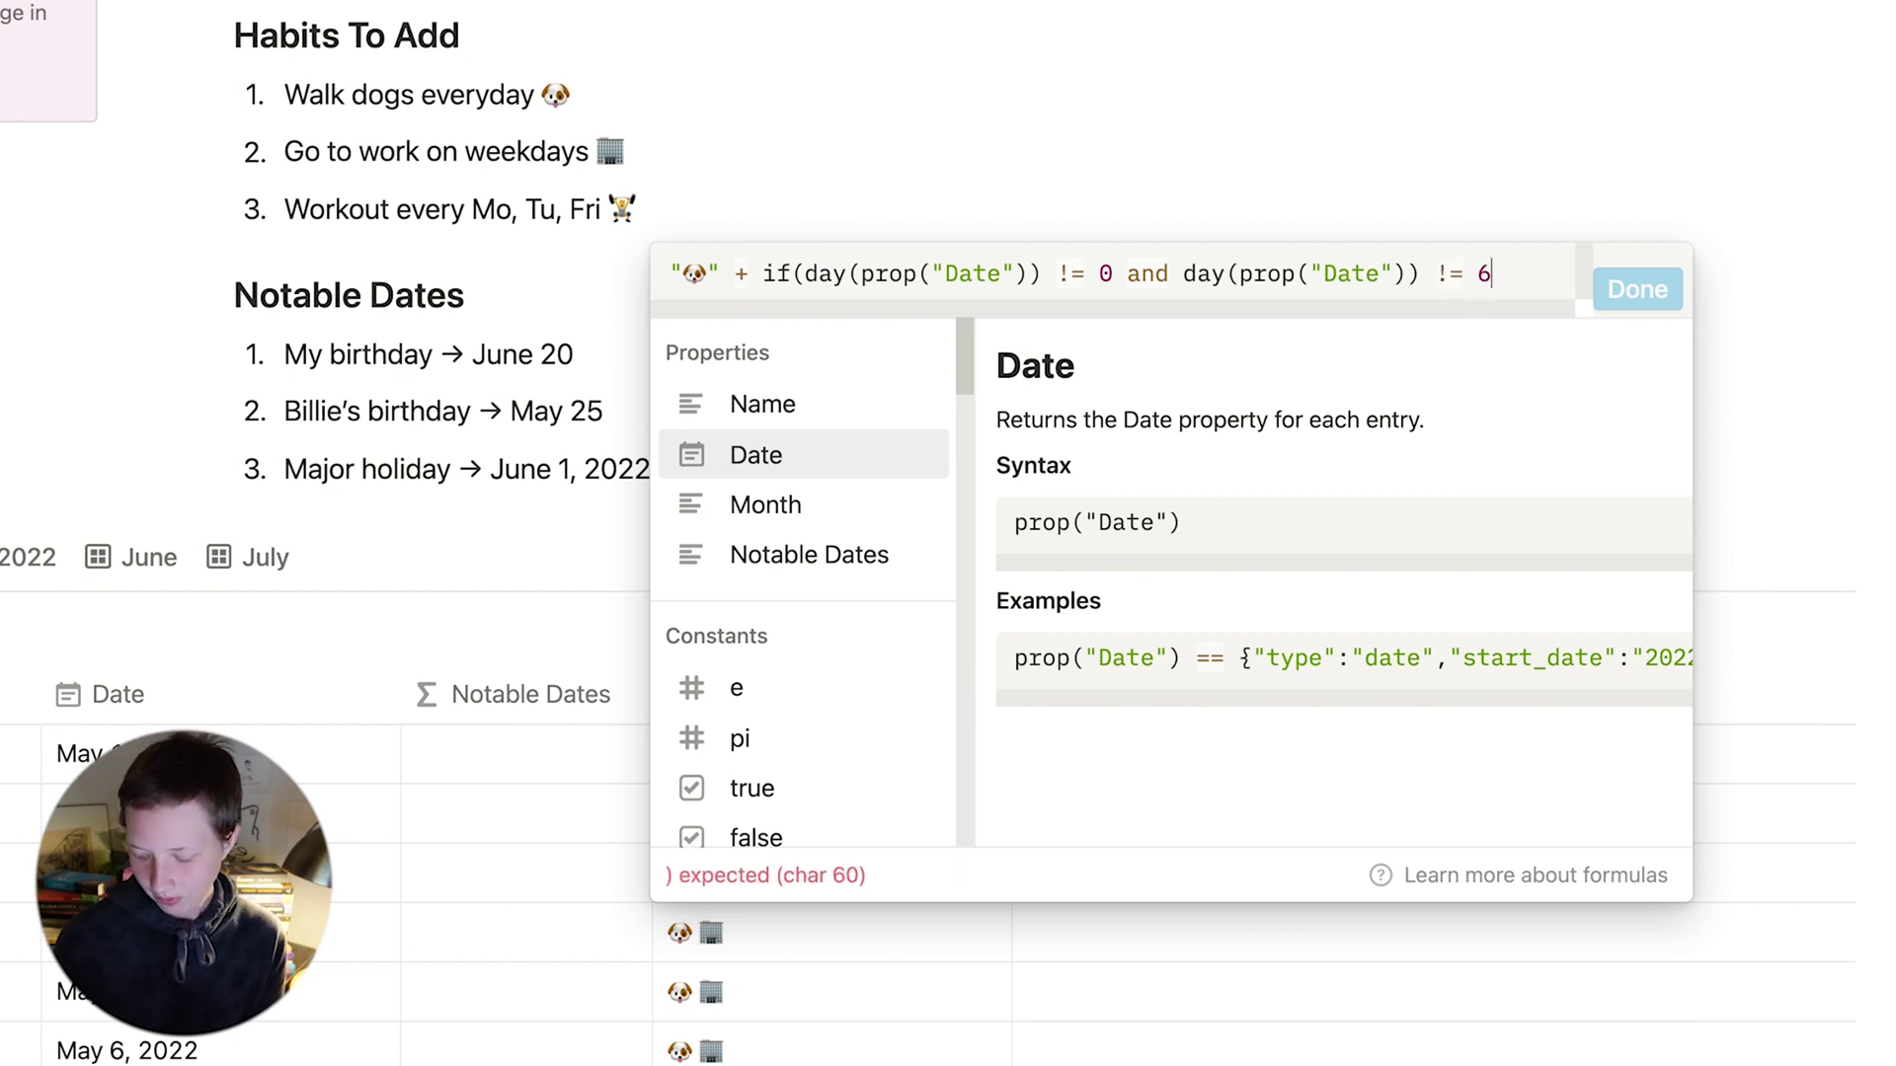
{"action": "type", "text": ", \""}
{"action": "type", "text": "🏢"}
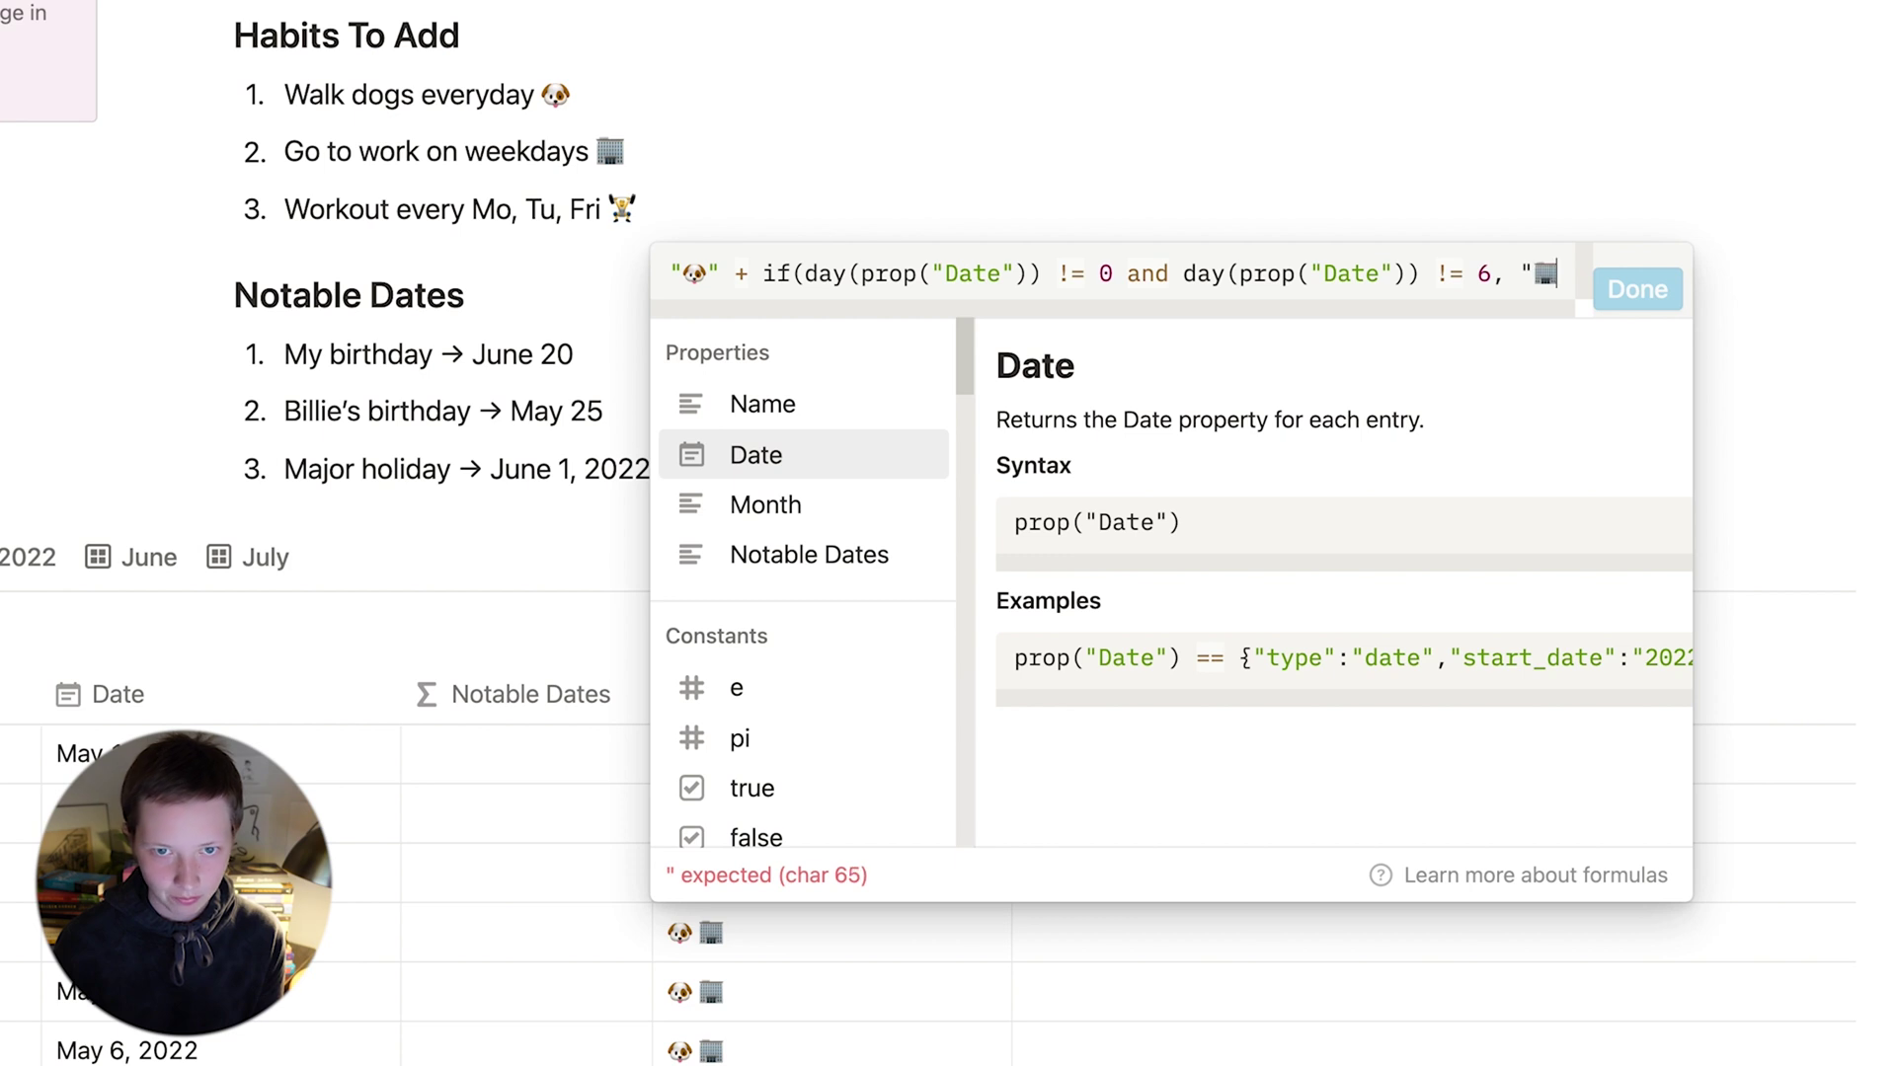
{"action": "type", "text": "🏢"}
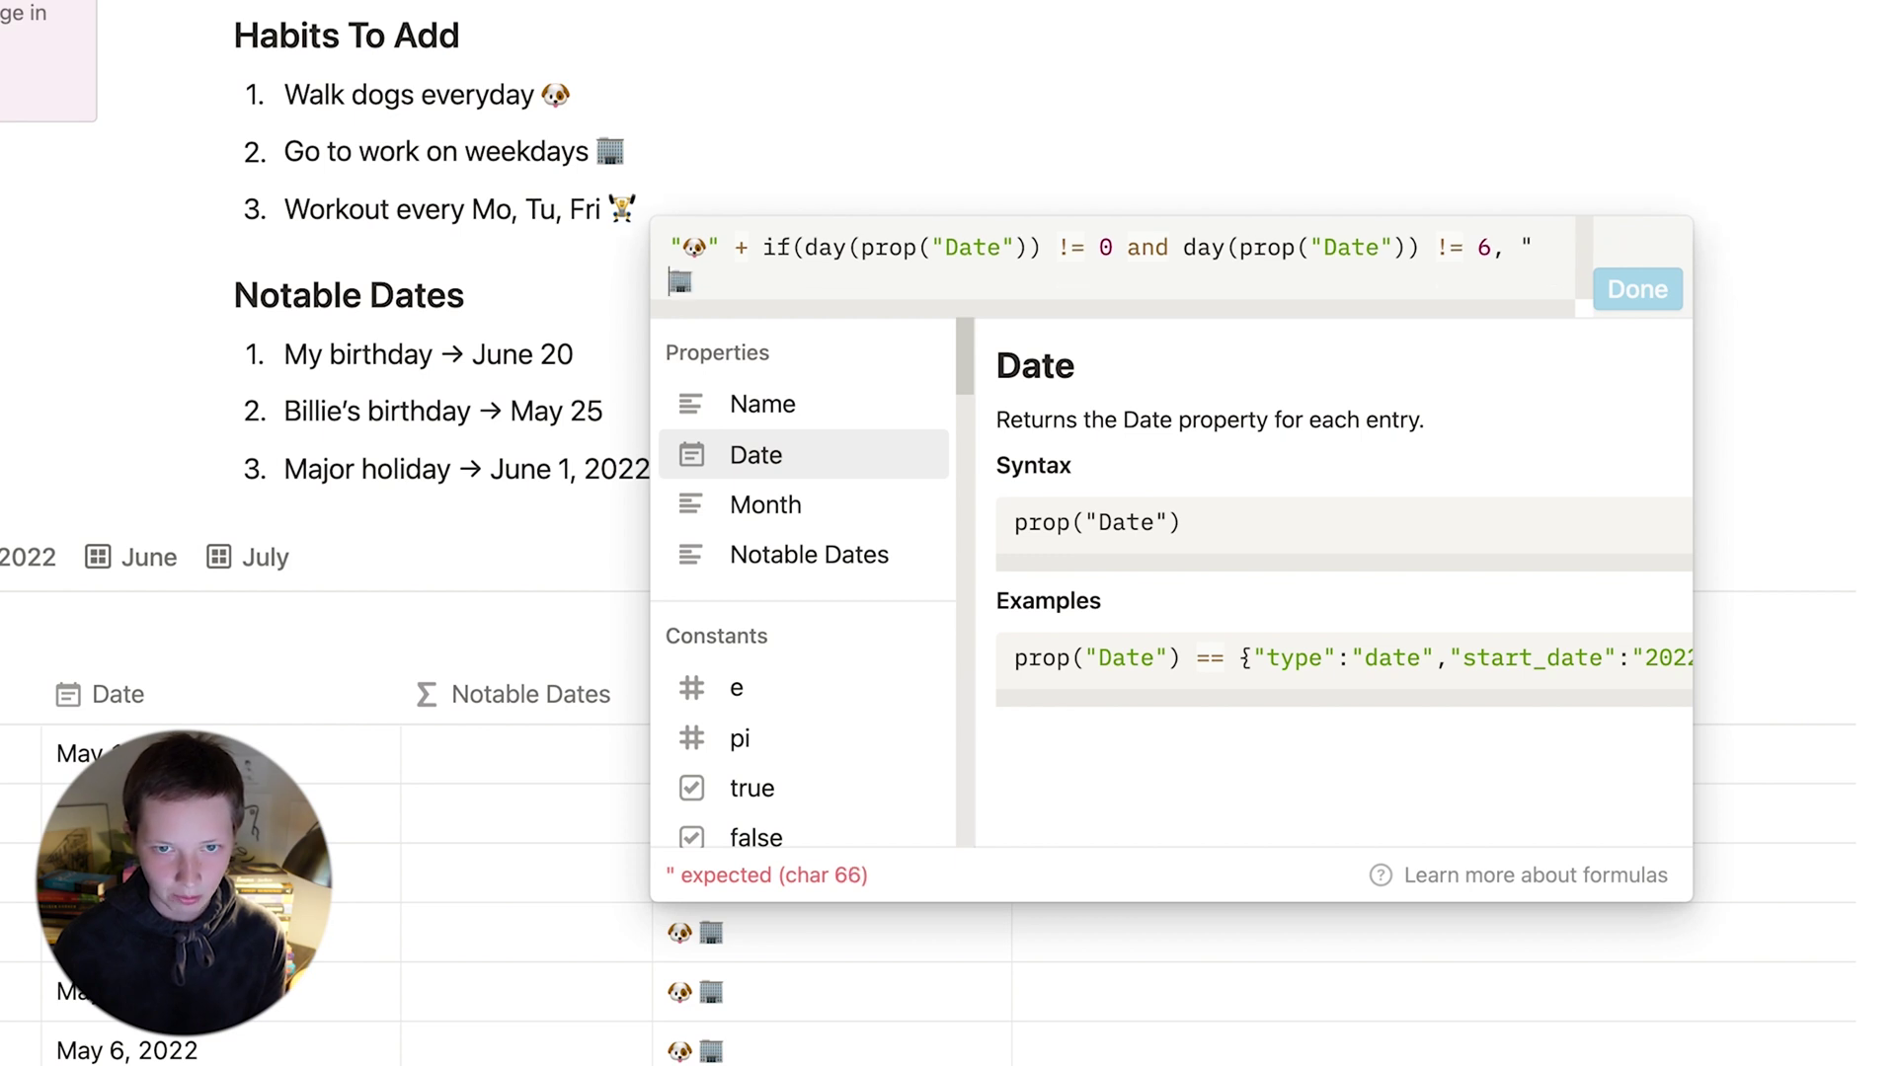
{"action": "type", "text": "\""}
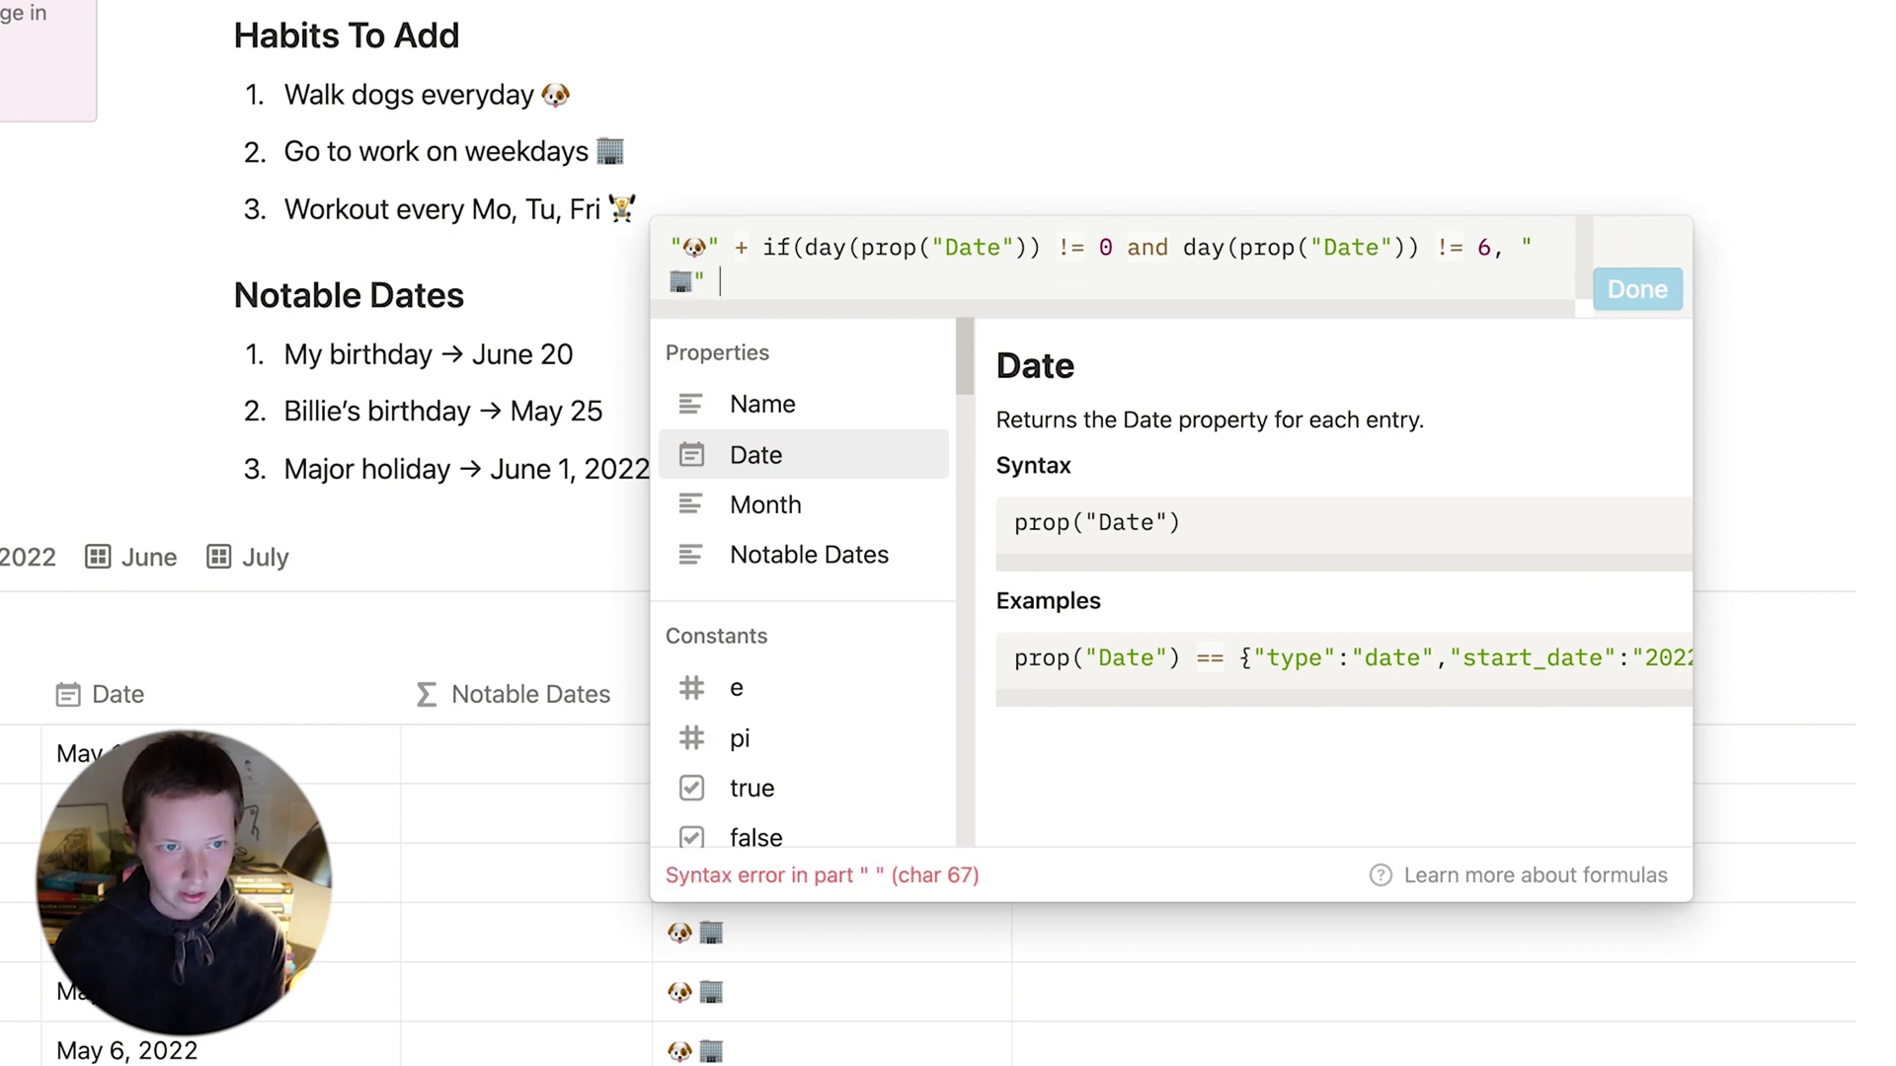
{"action": "type", "text": ", \"\")"}
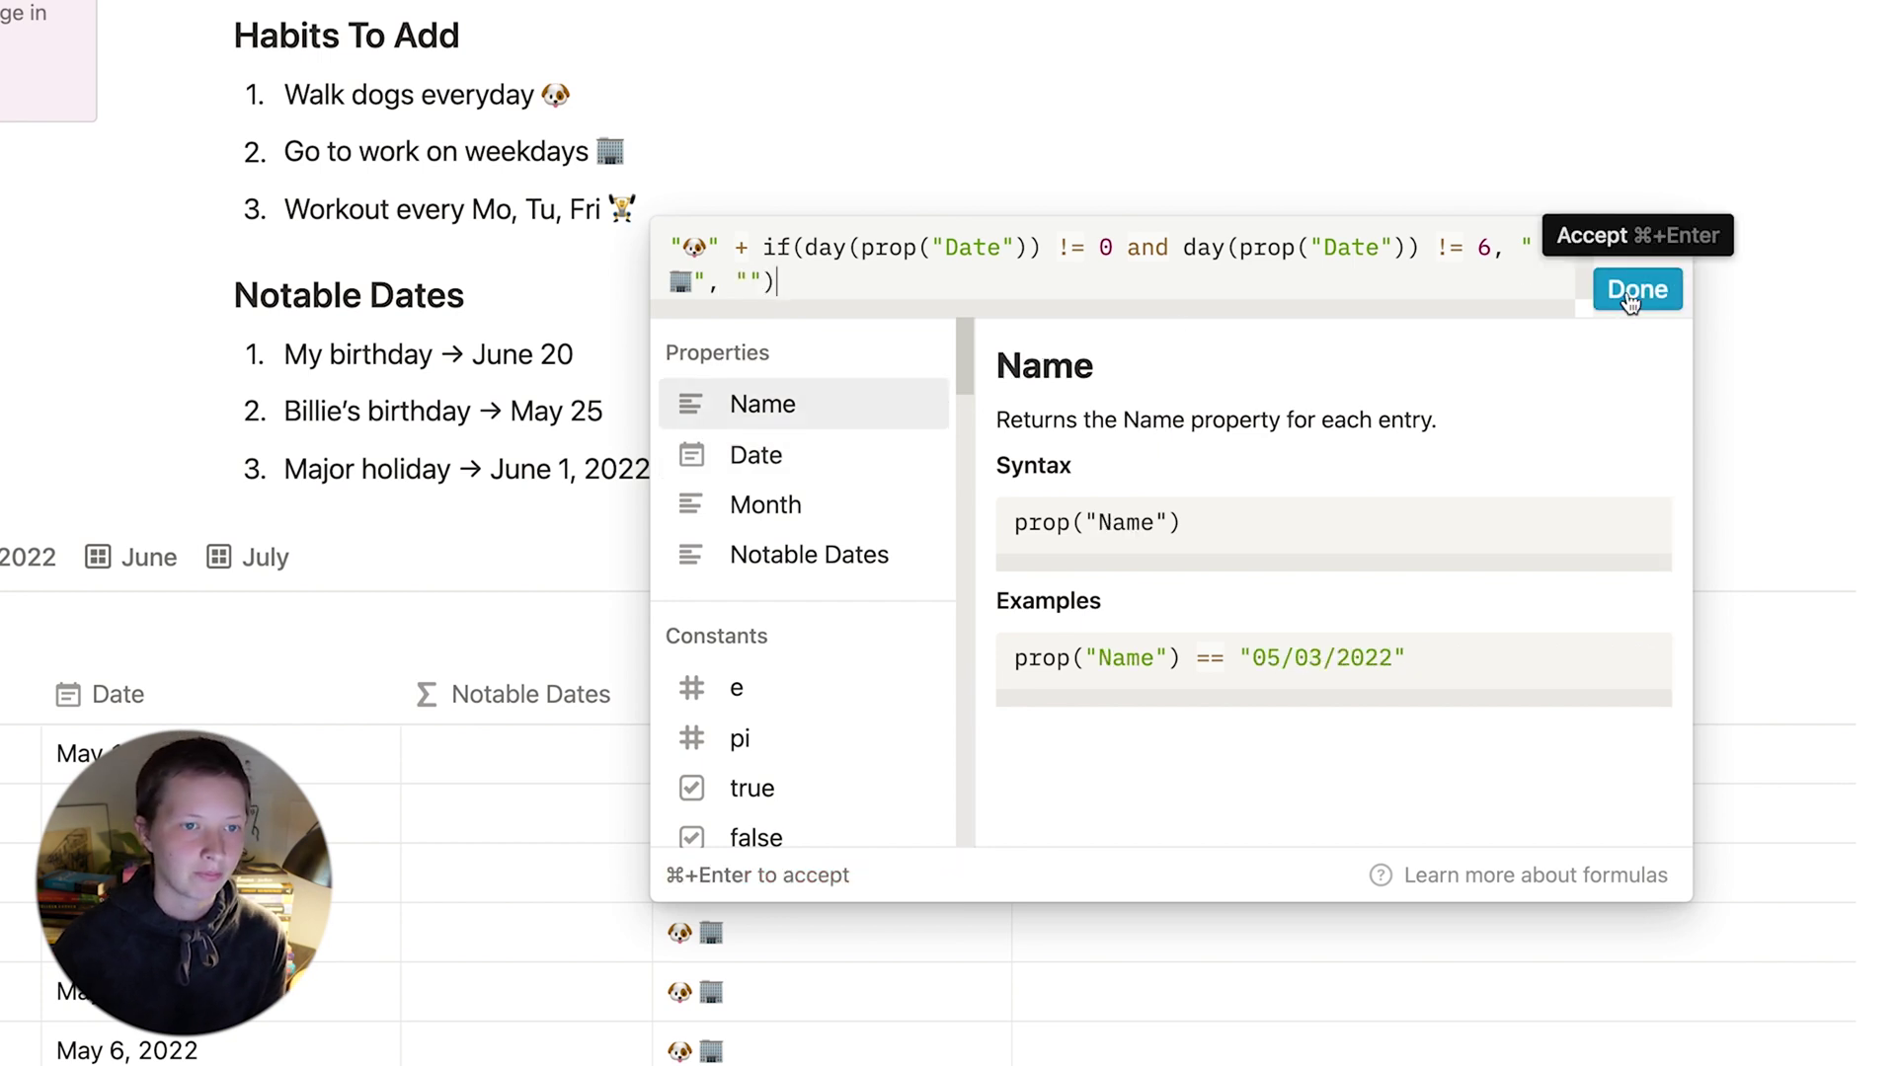
{"action": "left_click", "coordinate": [1658, 288]}
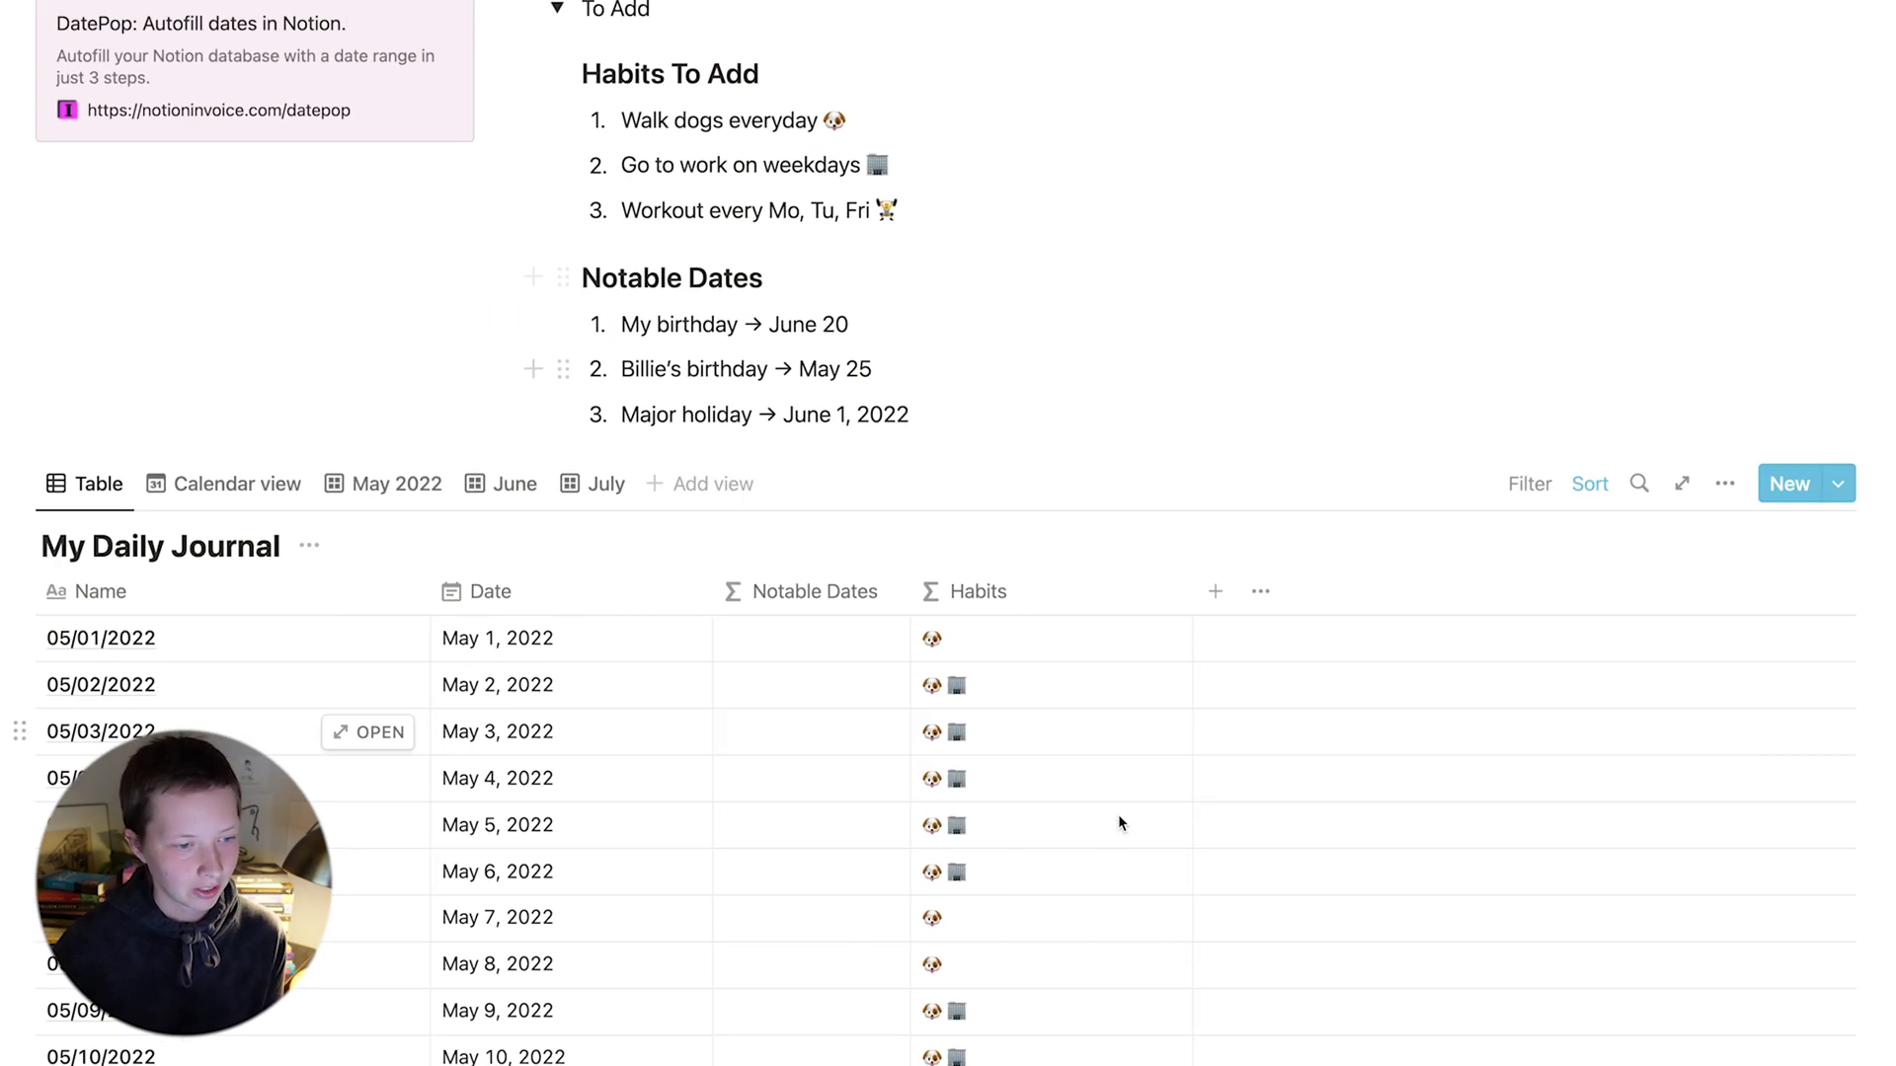
{"action": "scroll", "coordinate": [1118, 822], "scroll_direction": "down", "scroll_amount": 12}
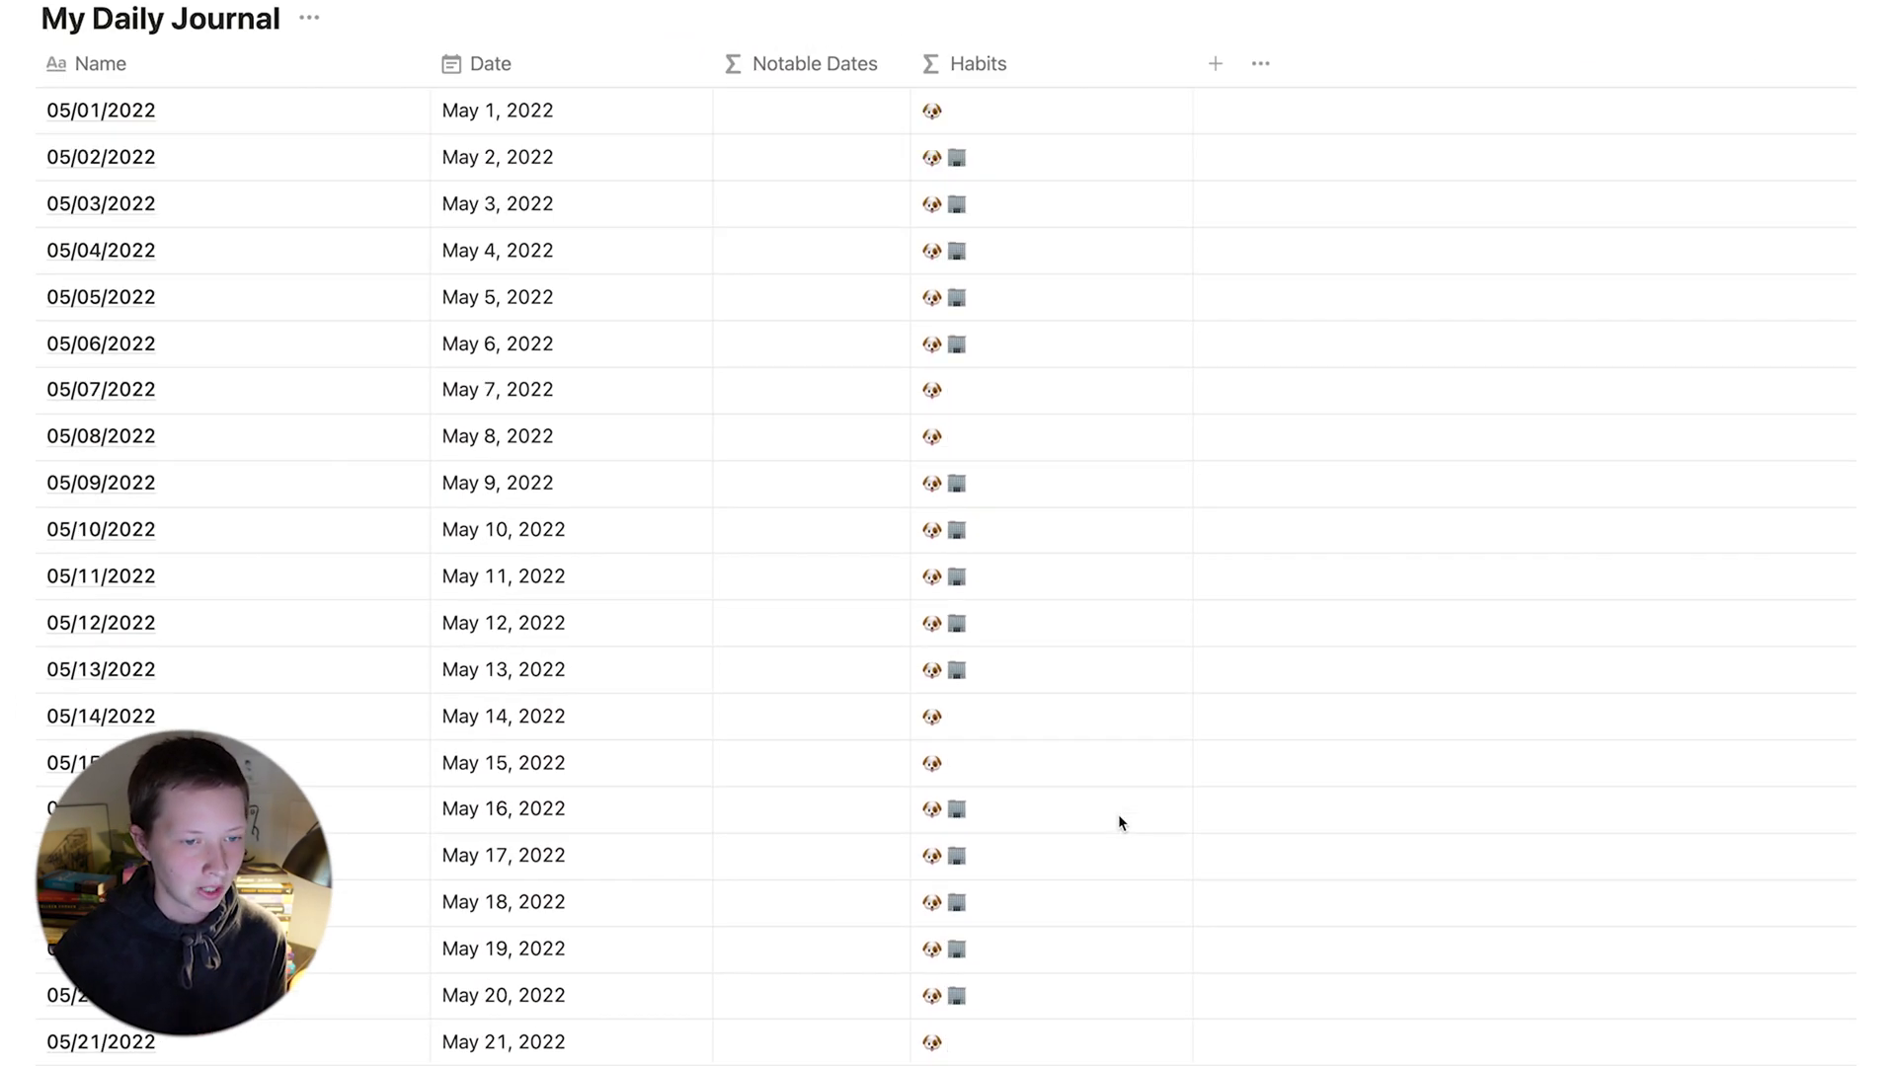
{"action": "scroll", "coordinate": [1117, 814], "scroll_direction": "down", "scroll_amount": 5}
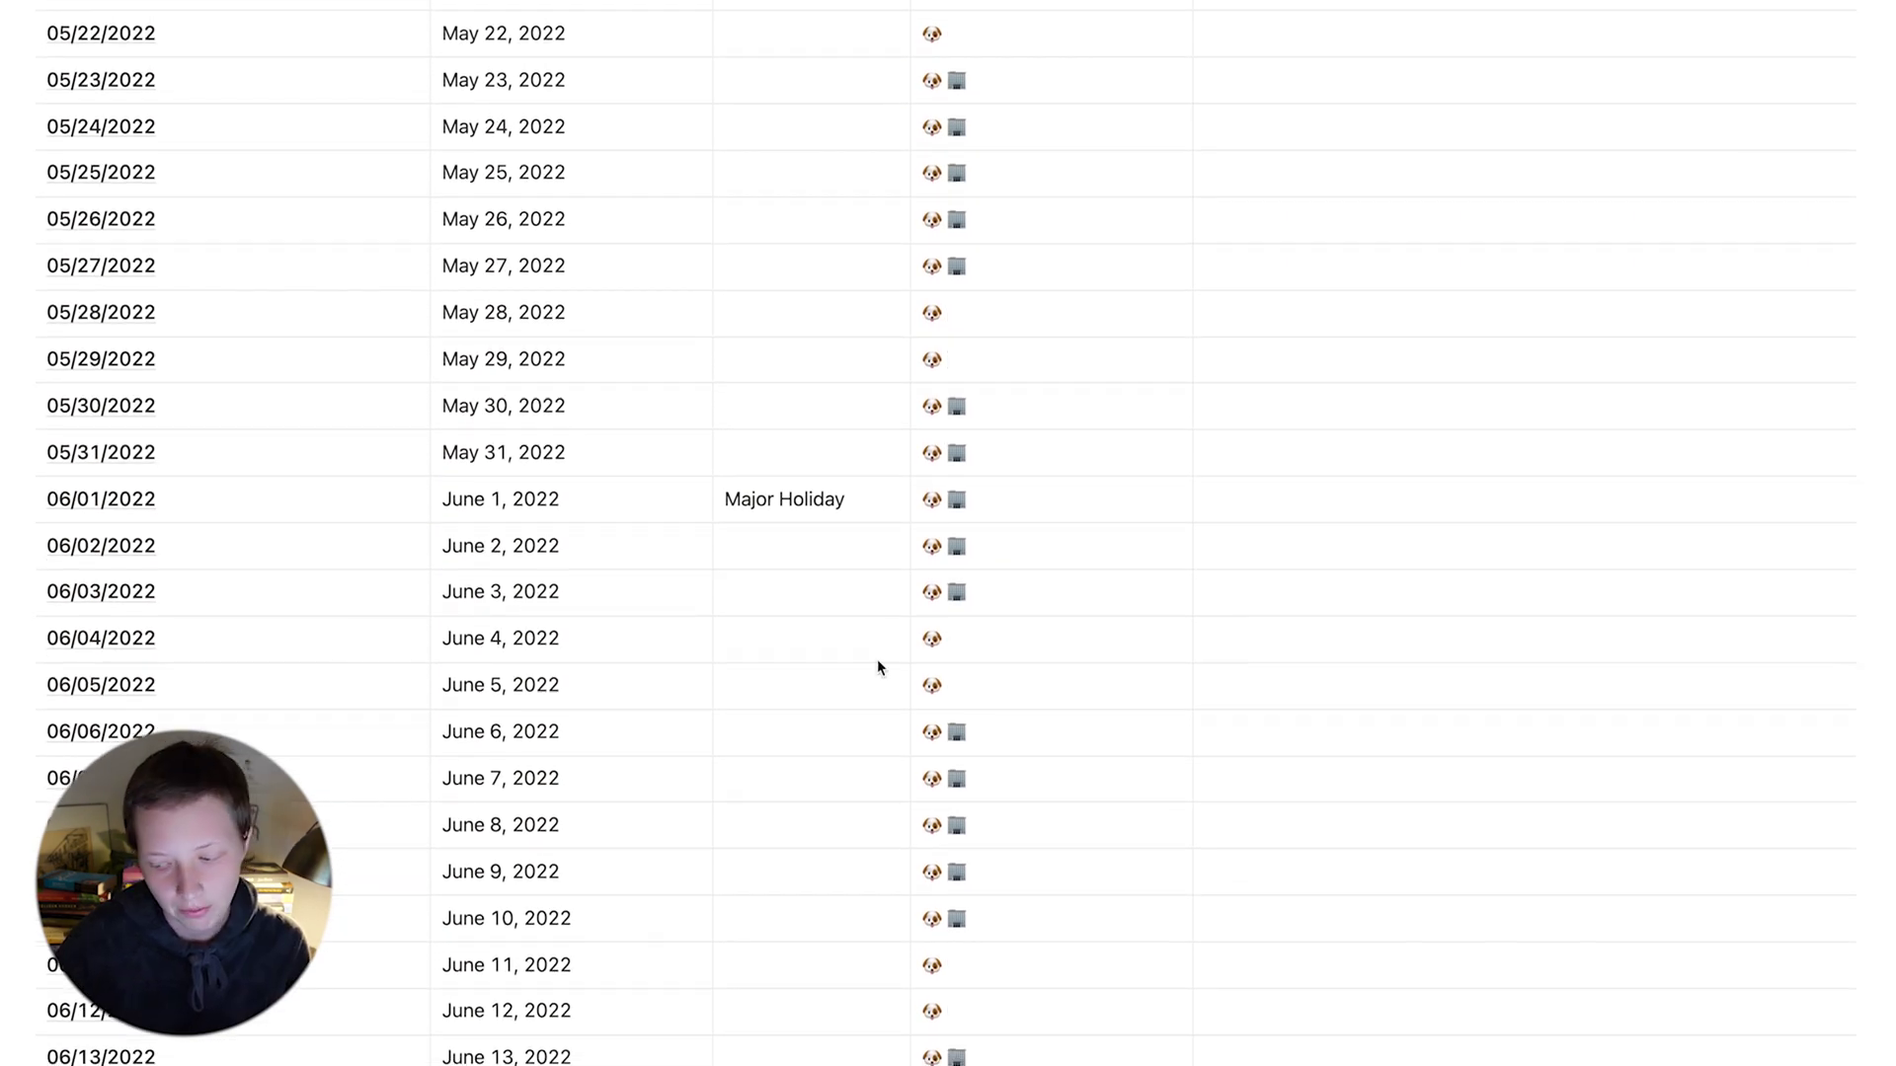
{"action": "scroll", "coordinate": [877, 668], "scroll_direction": "up", "scroll_amount": 20}
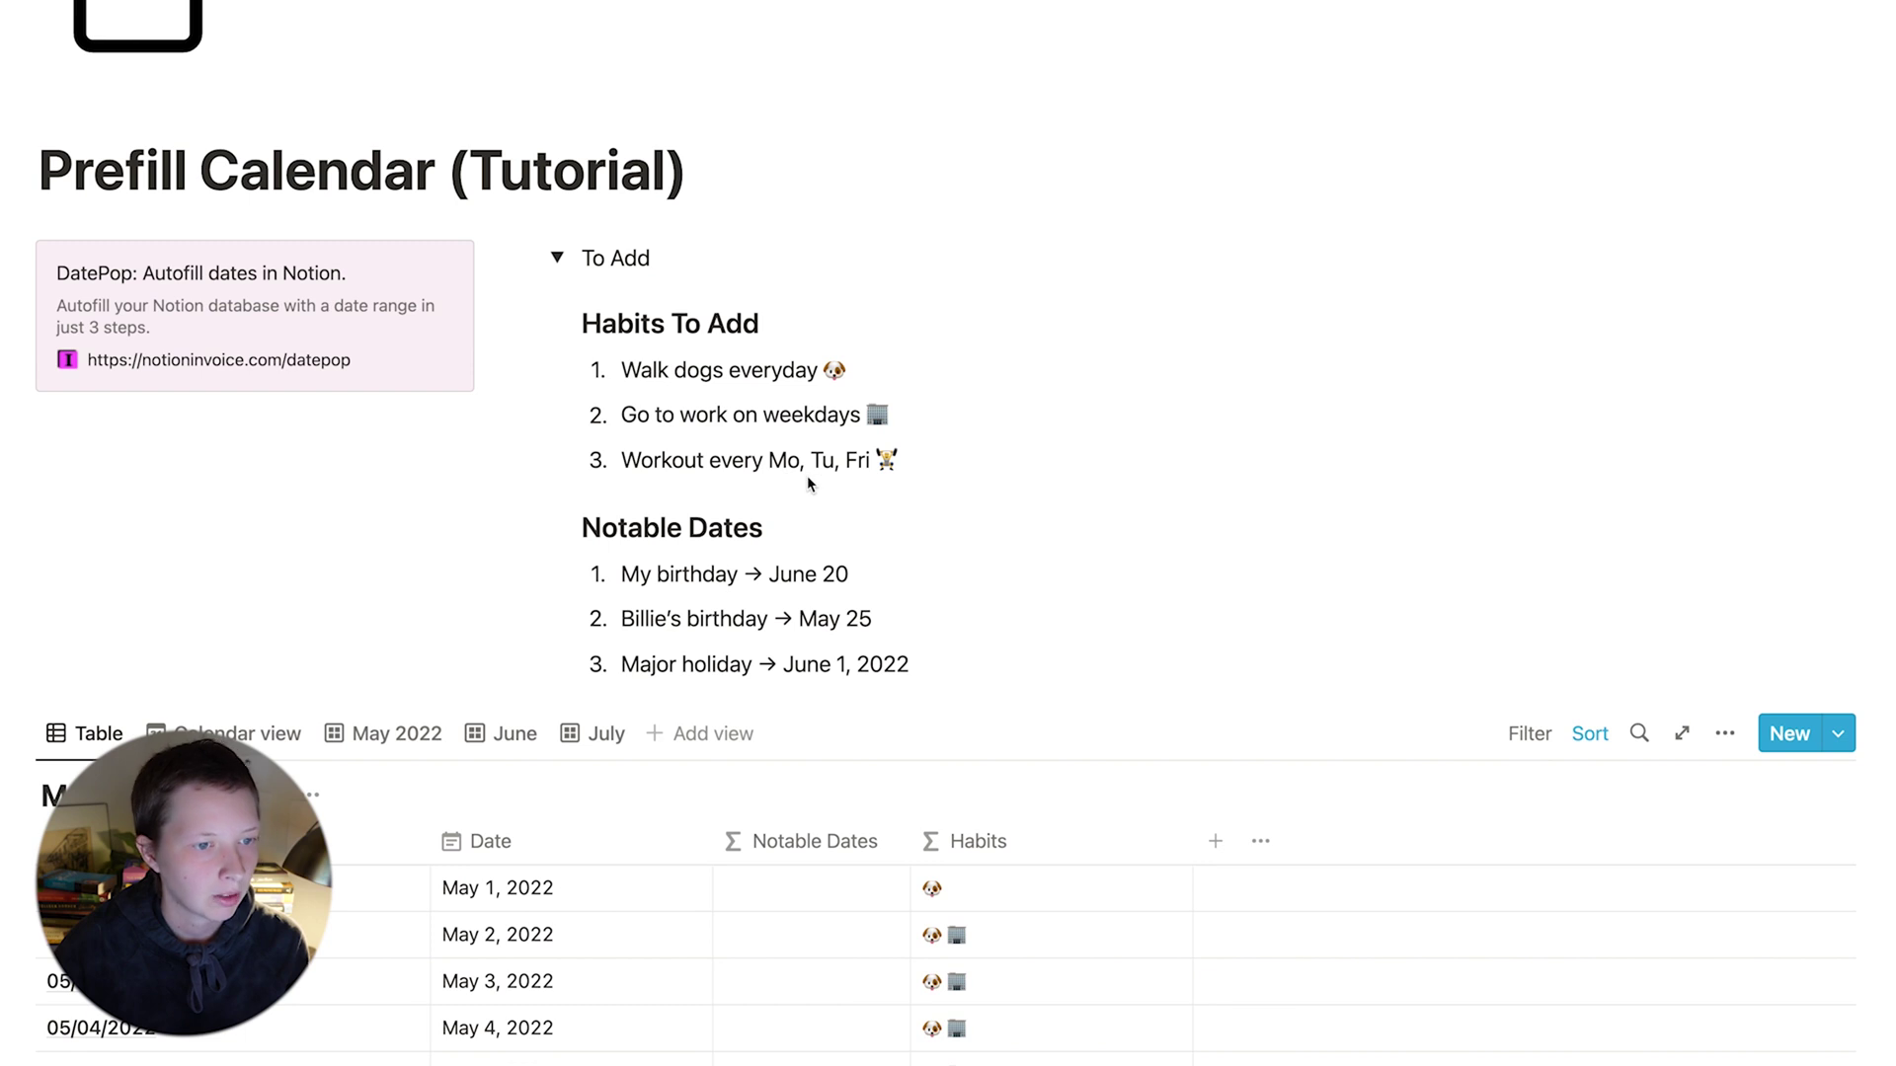
{"action": "scroll", "coordinate": [1074, 571], "scroll_direction": "down", "scroll_amount": 3}
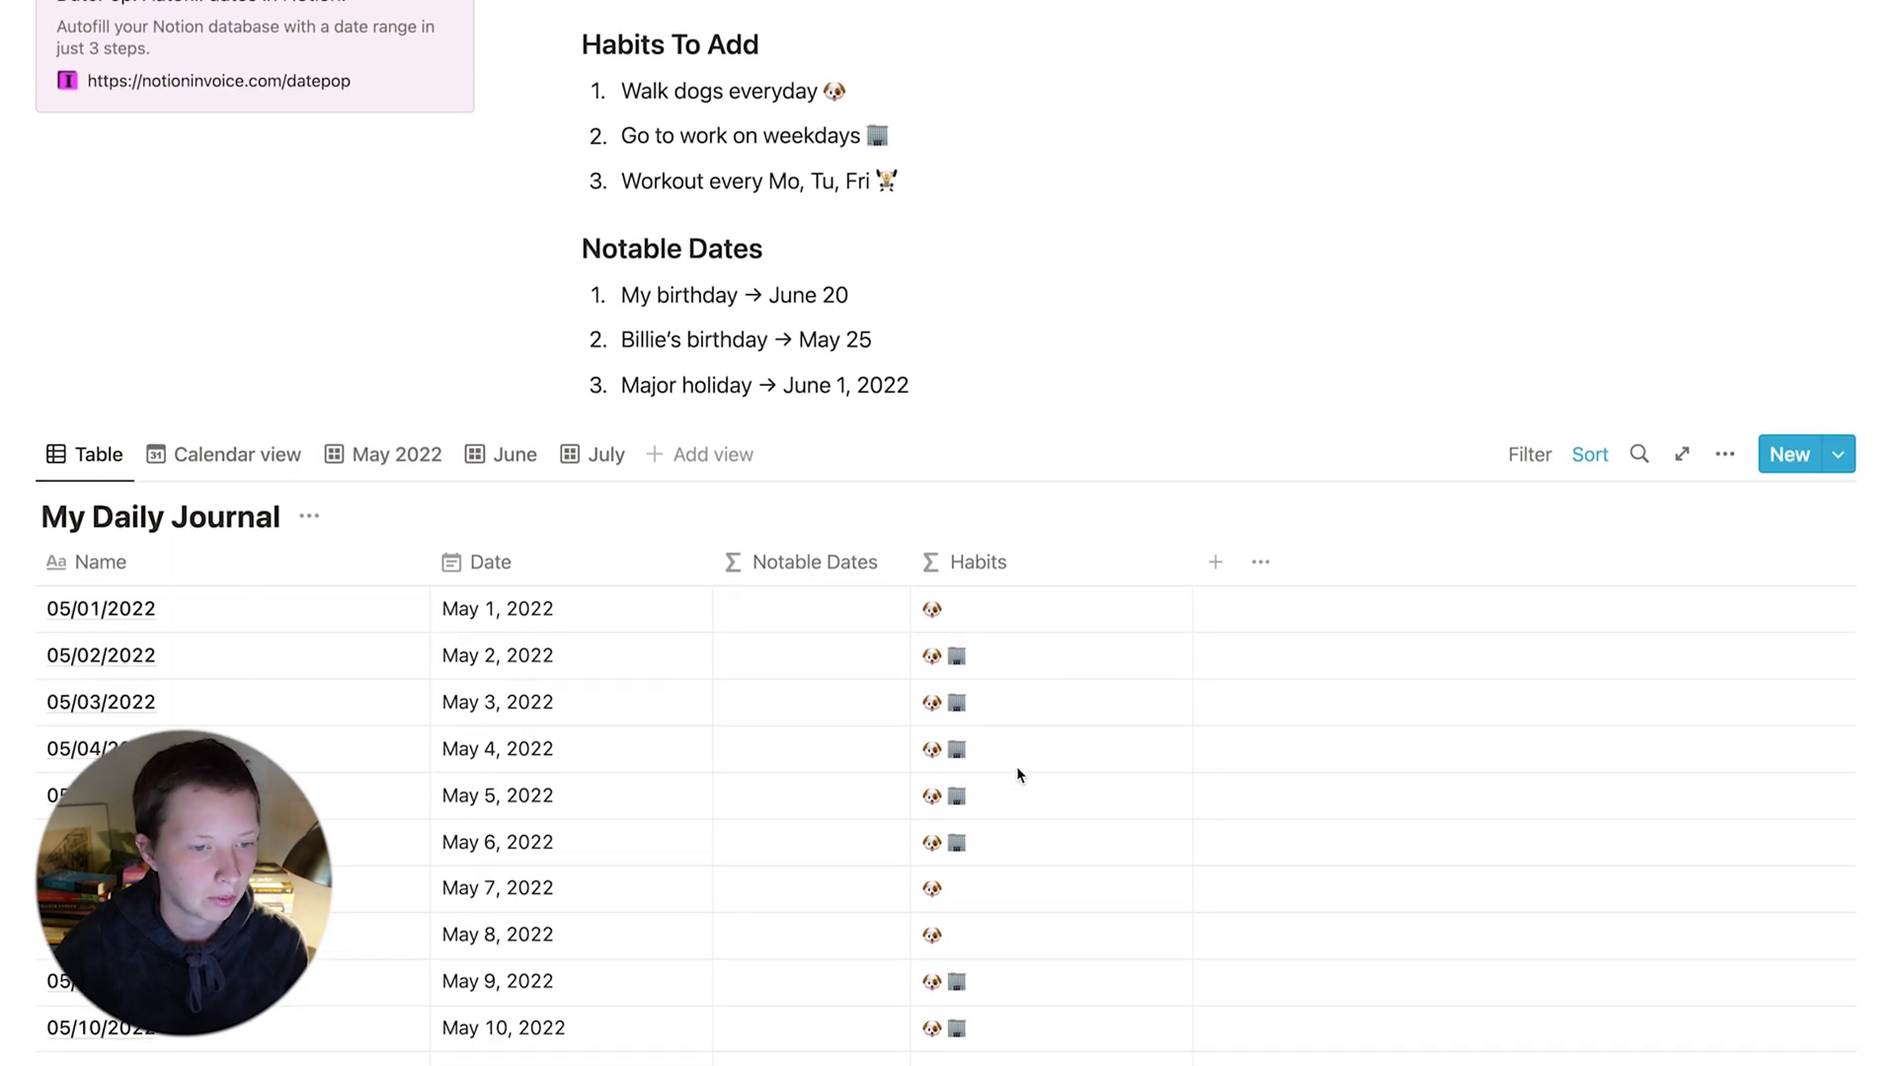
Append + if(day(prop("Date")) == 1 or == 2 or == 5, "", "") to the Habits formula.
{"action": "left_click", "coordinate": [1045, 750]}
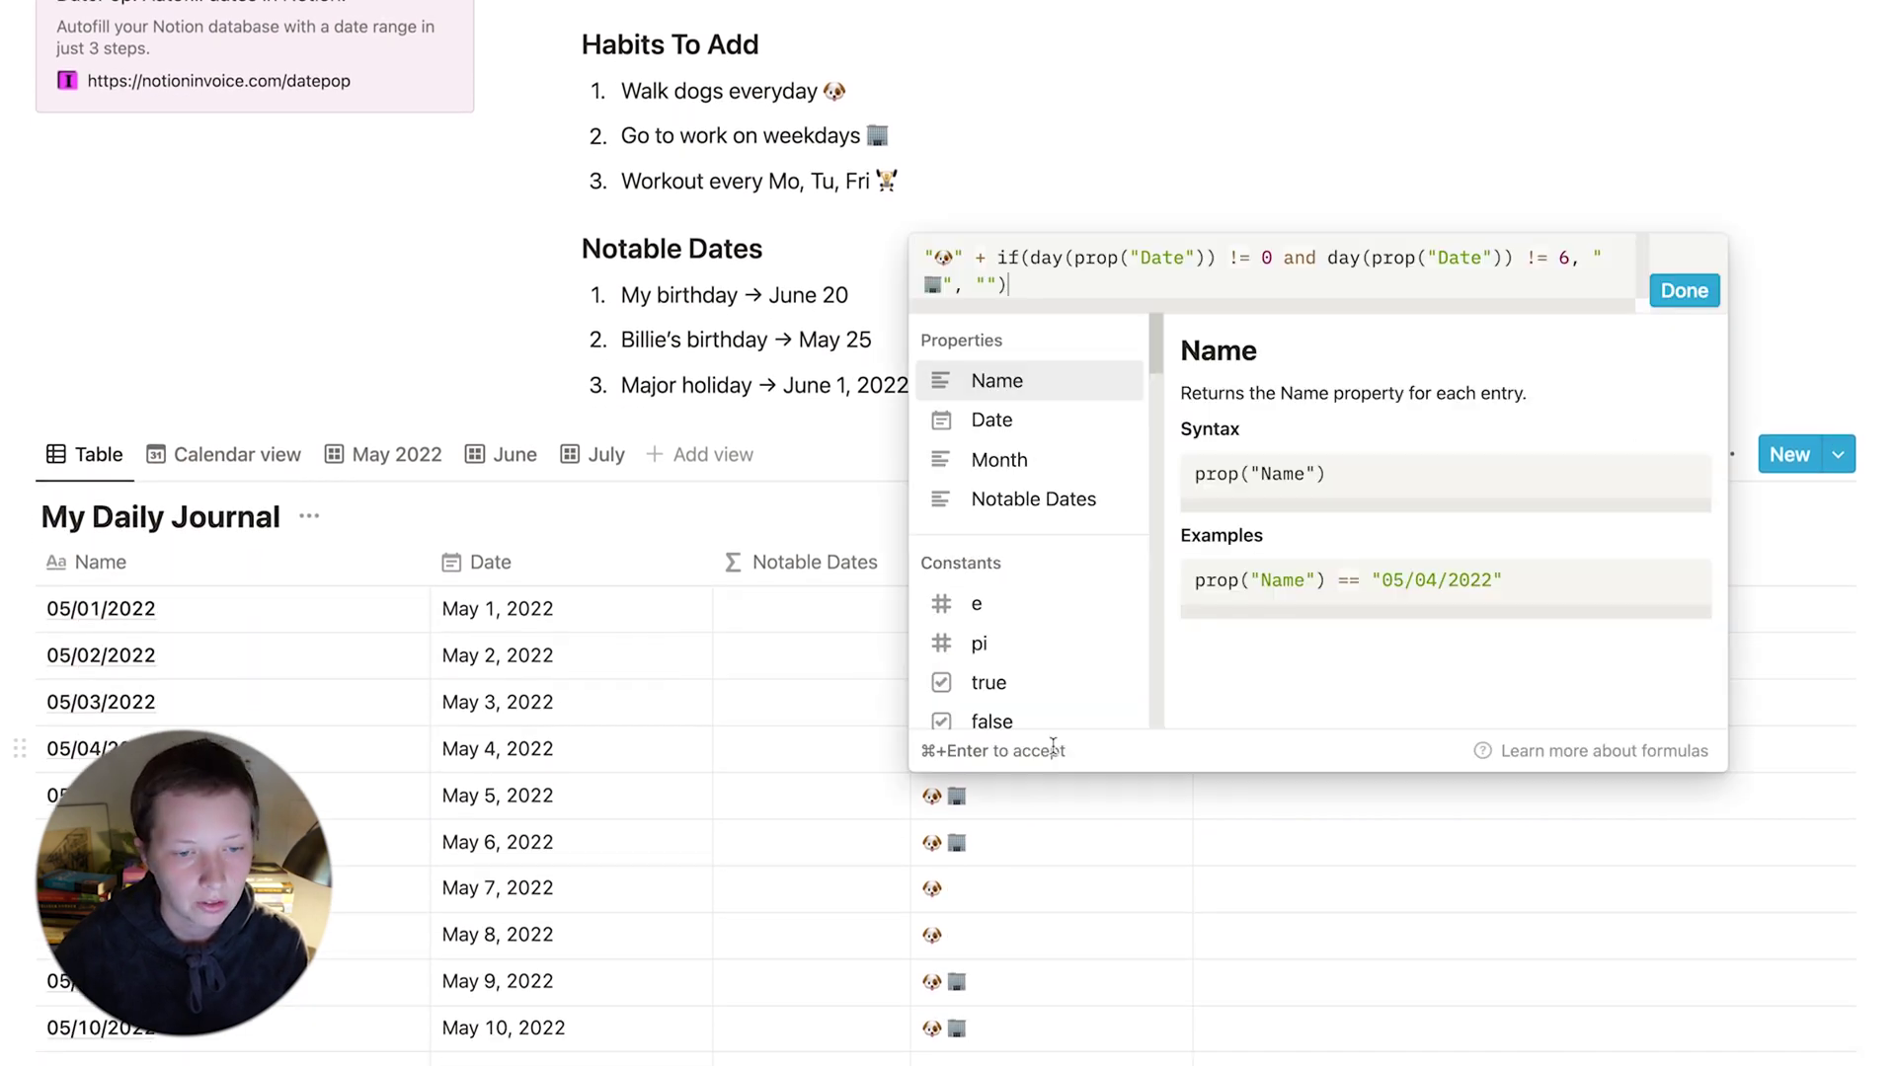
{"action": "type", "text": "+ "}
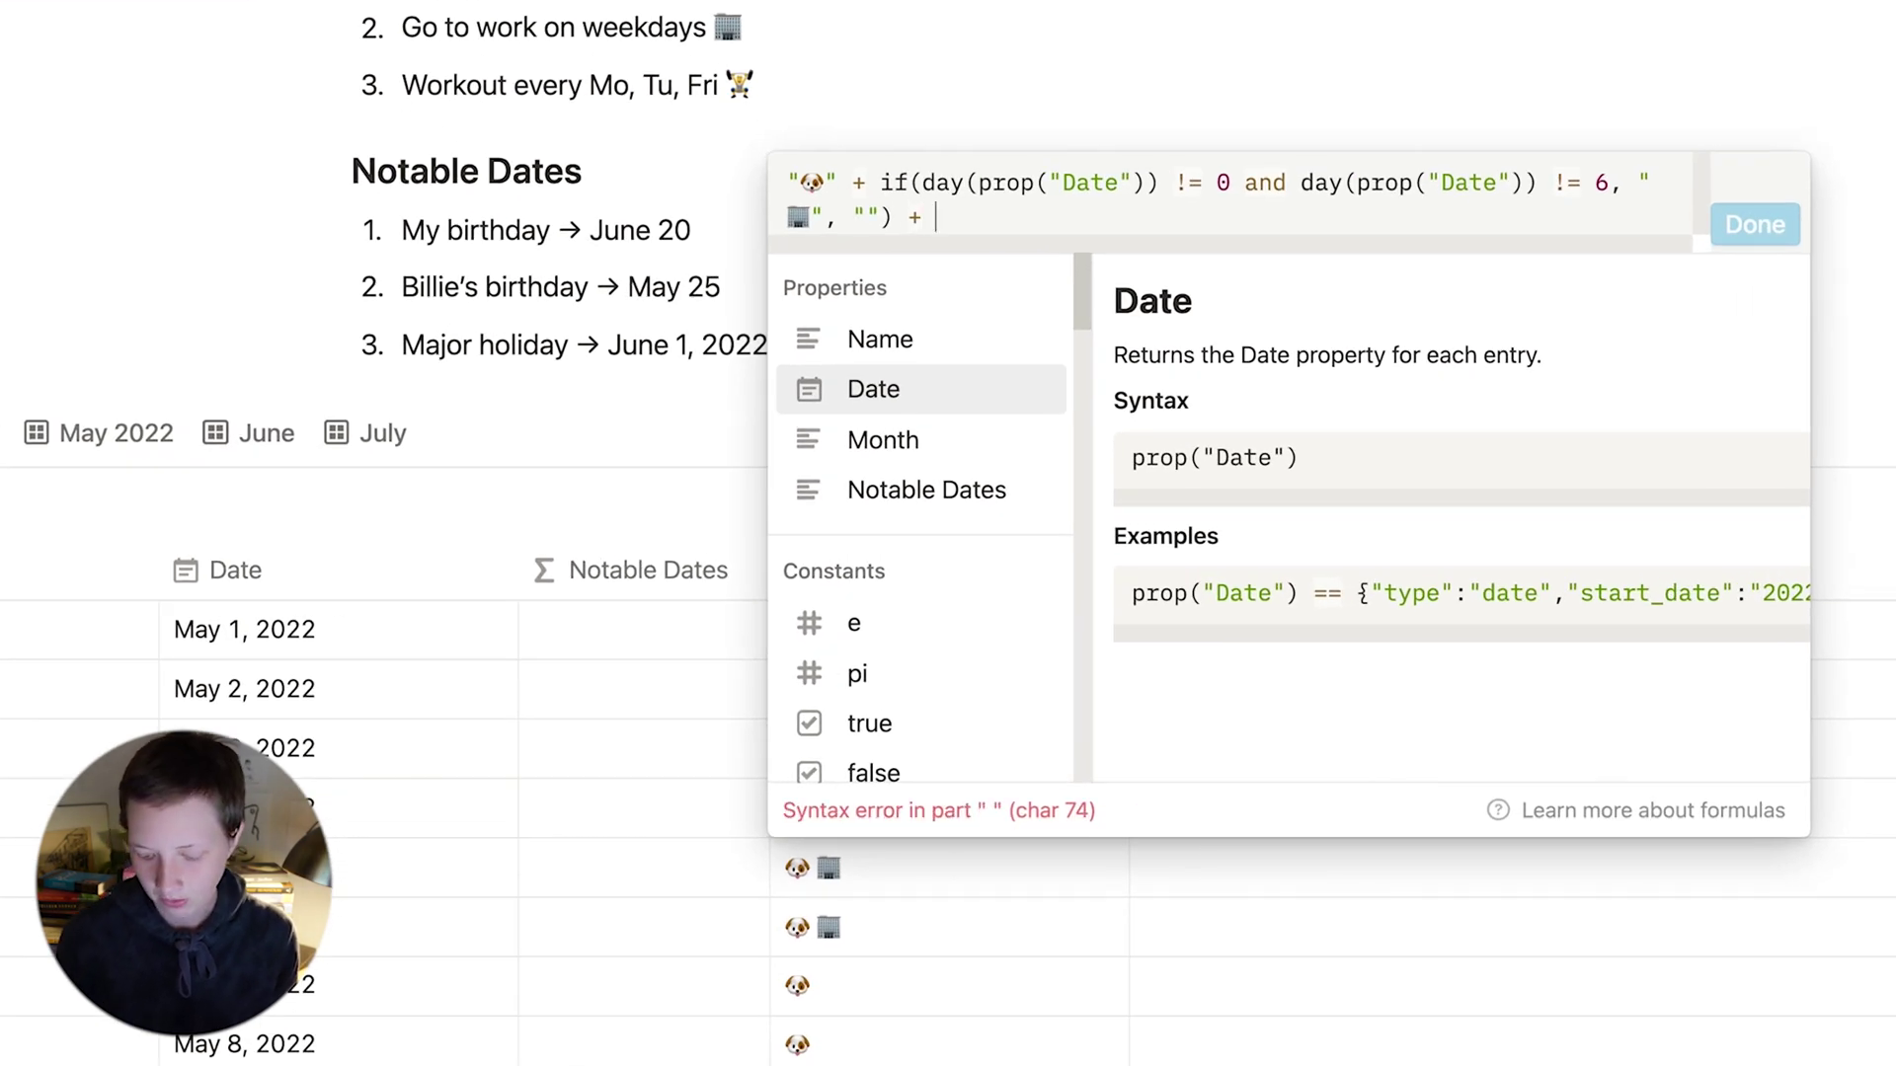
{"action": "type", "text": "if(day("}
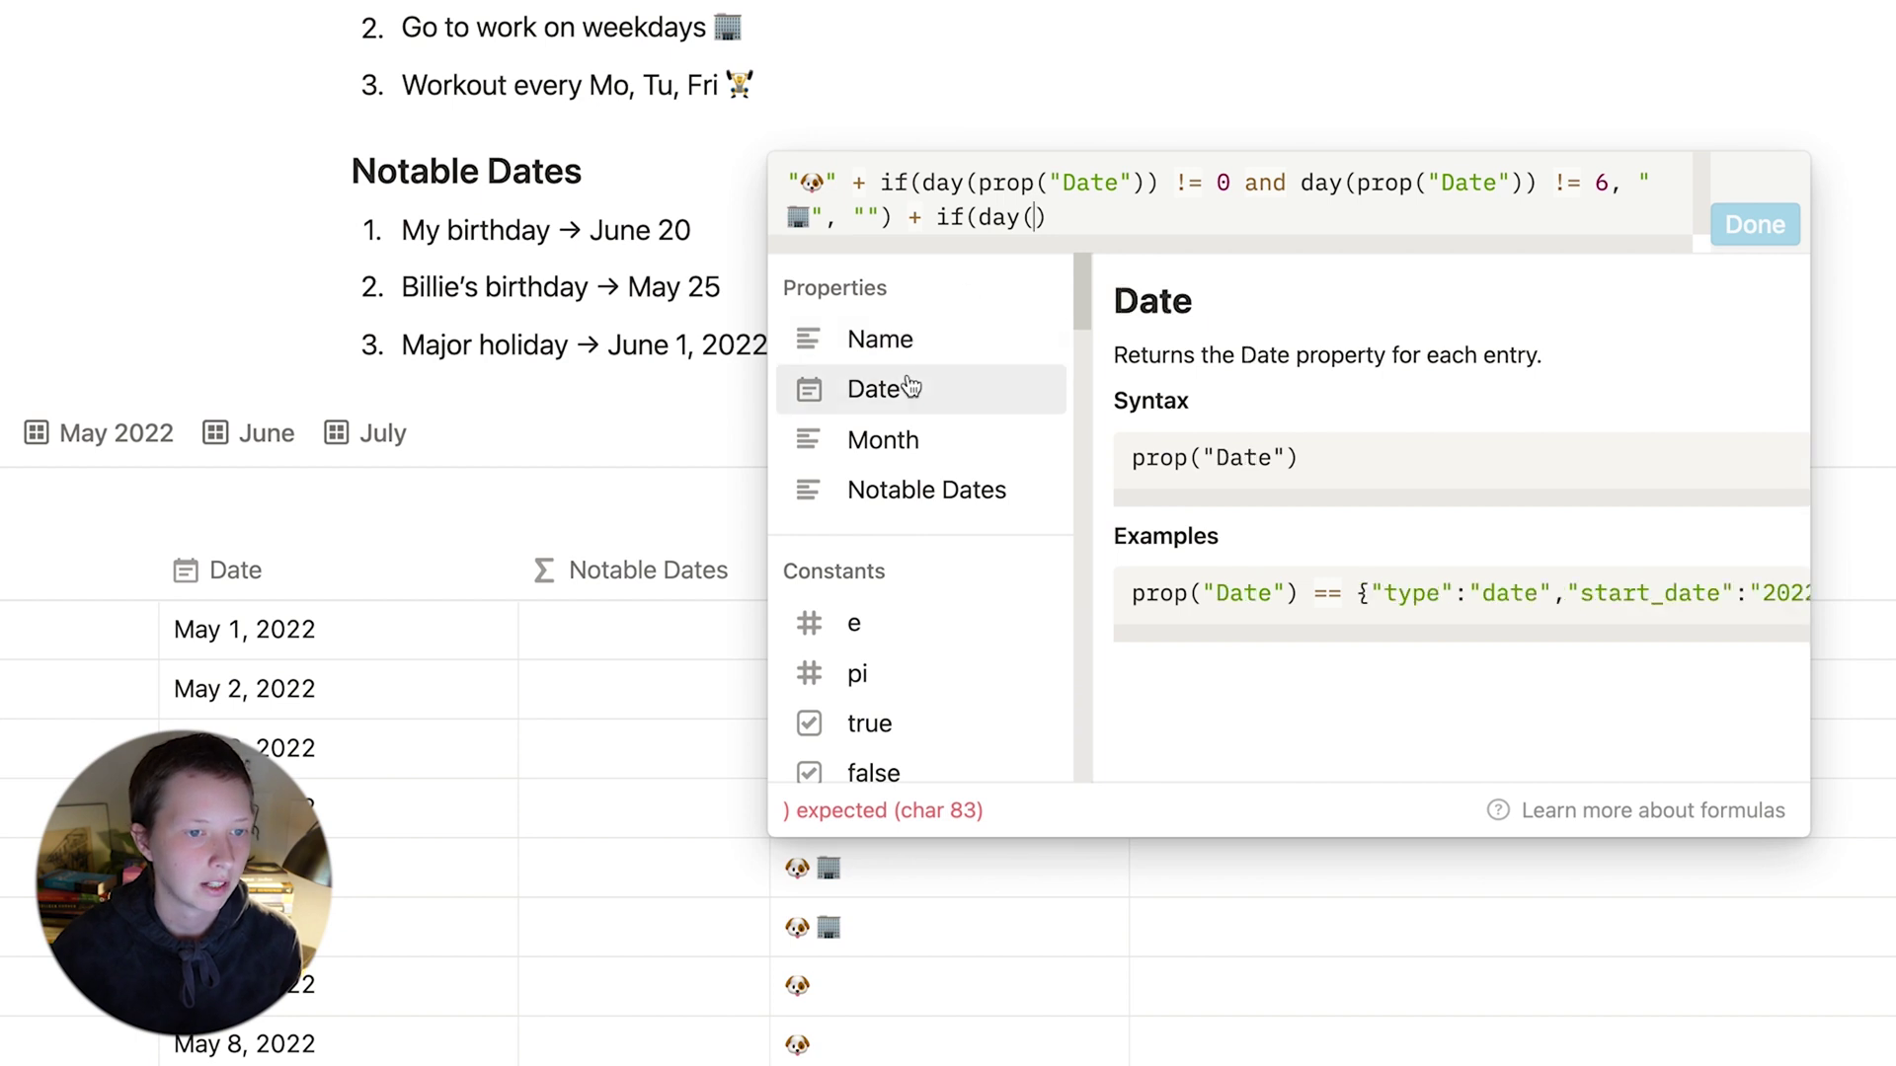
{"action": "left_click", "coordinate": [968, 387]}
{"action": "type", "text": "== 1"}
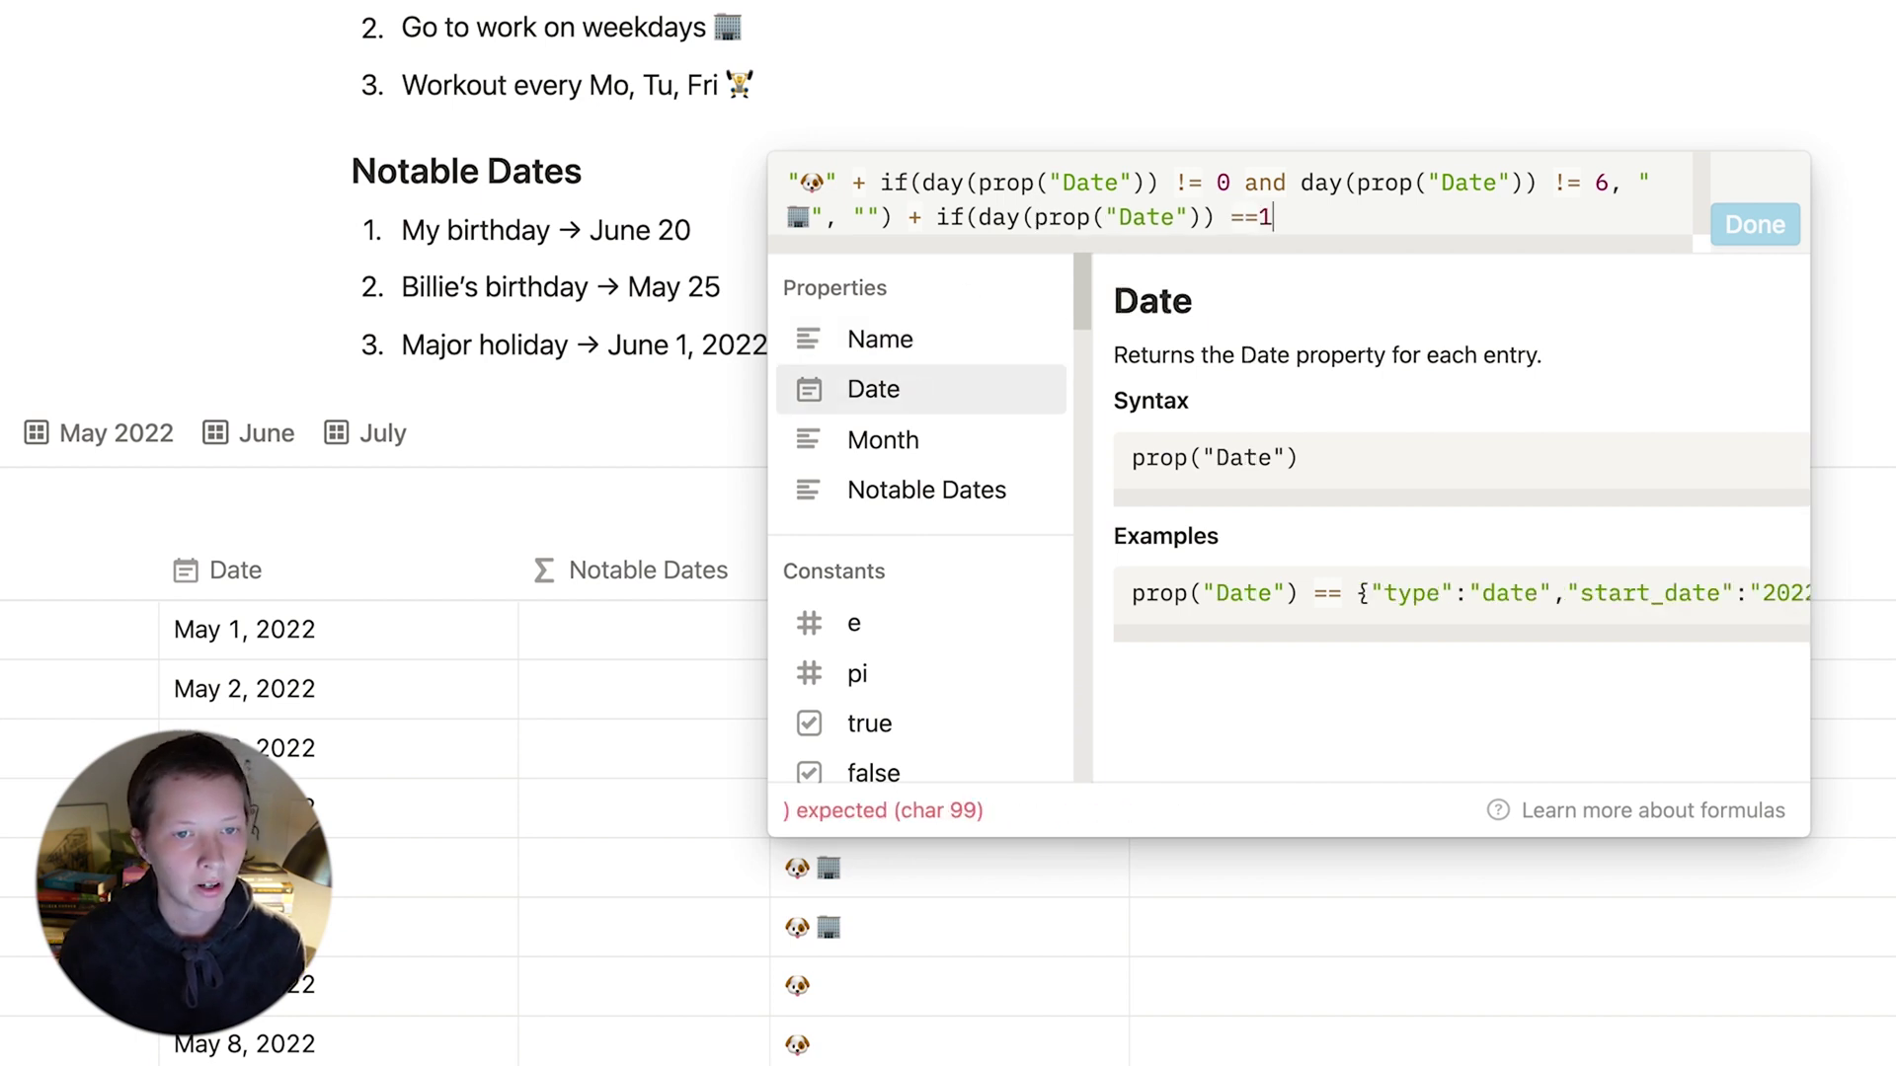
{"action": "type", "text": " or"}
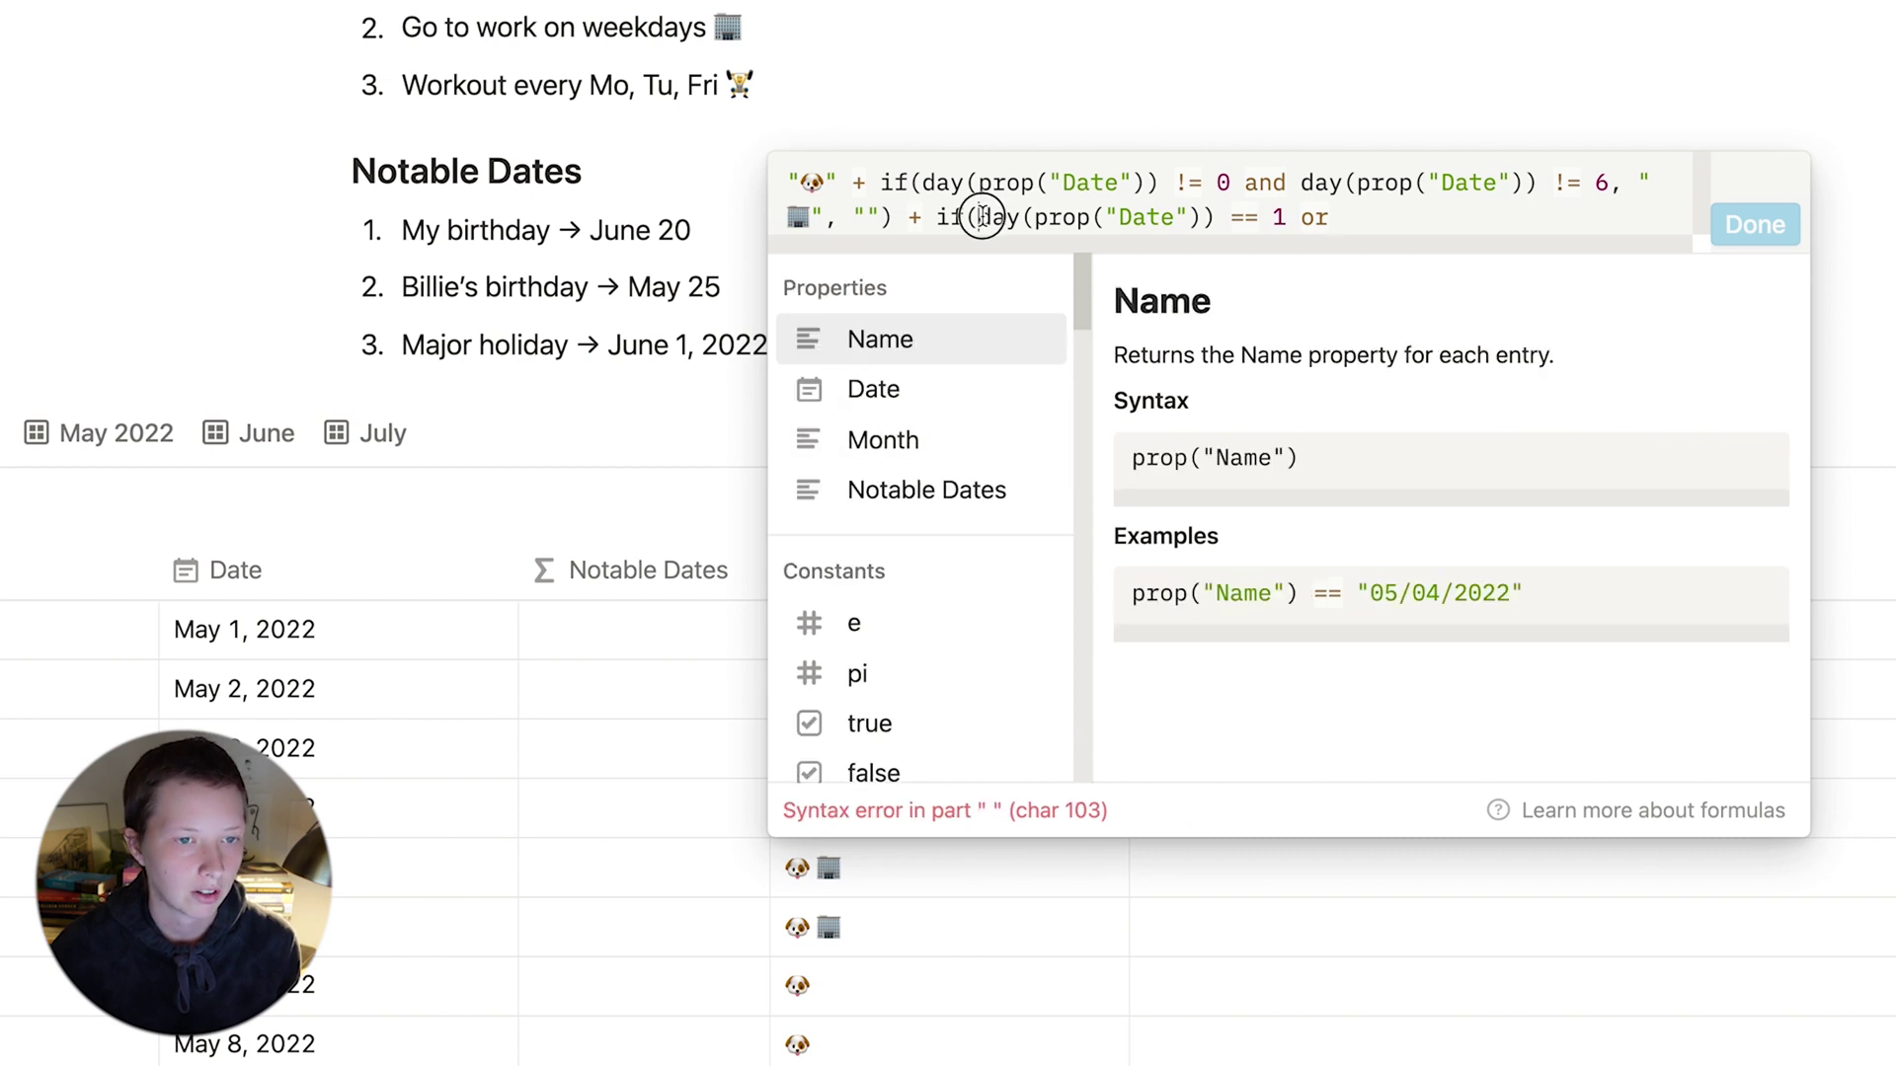
{"action": "left_click_drag", "start_coordinate": [978, 217], "coordinate": [1288, 219]}
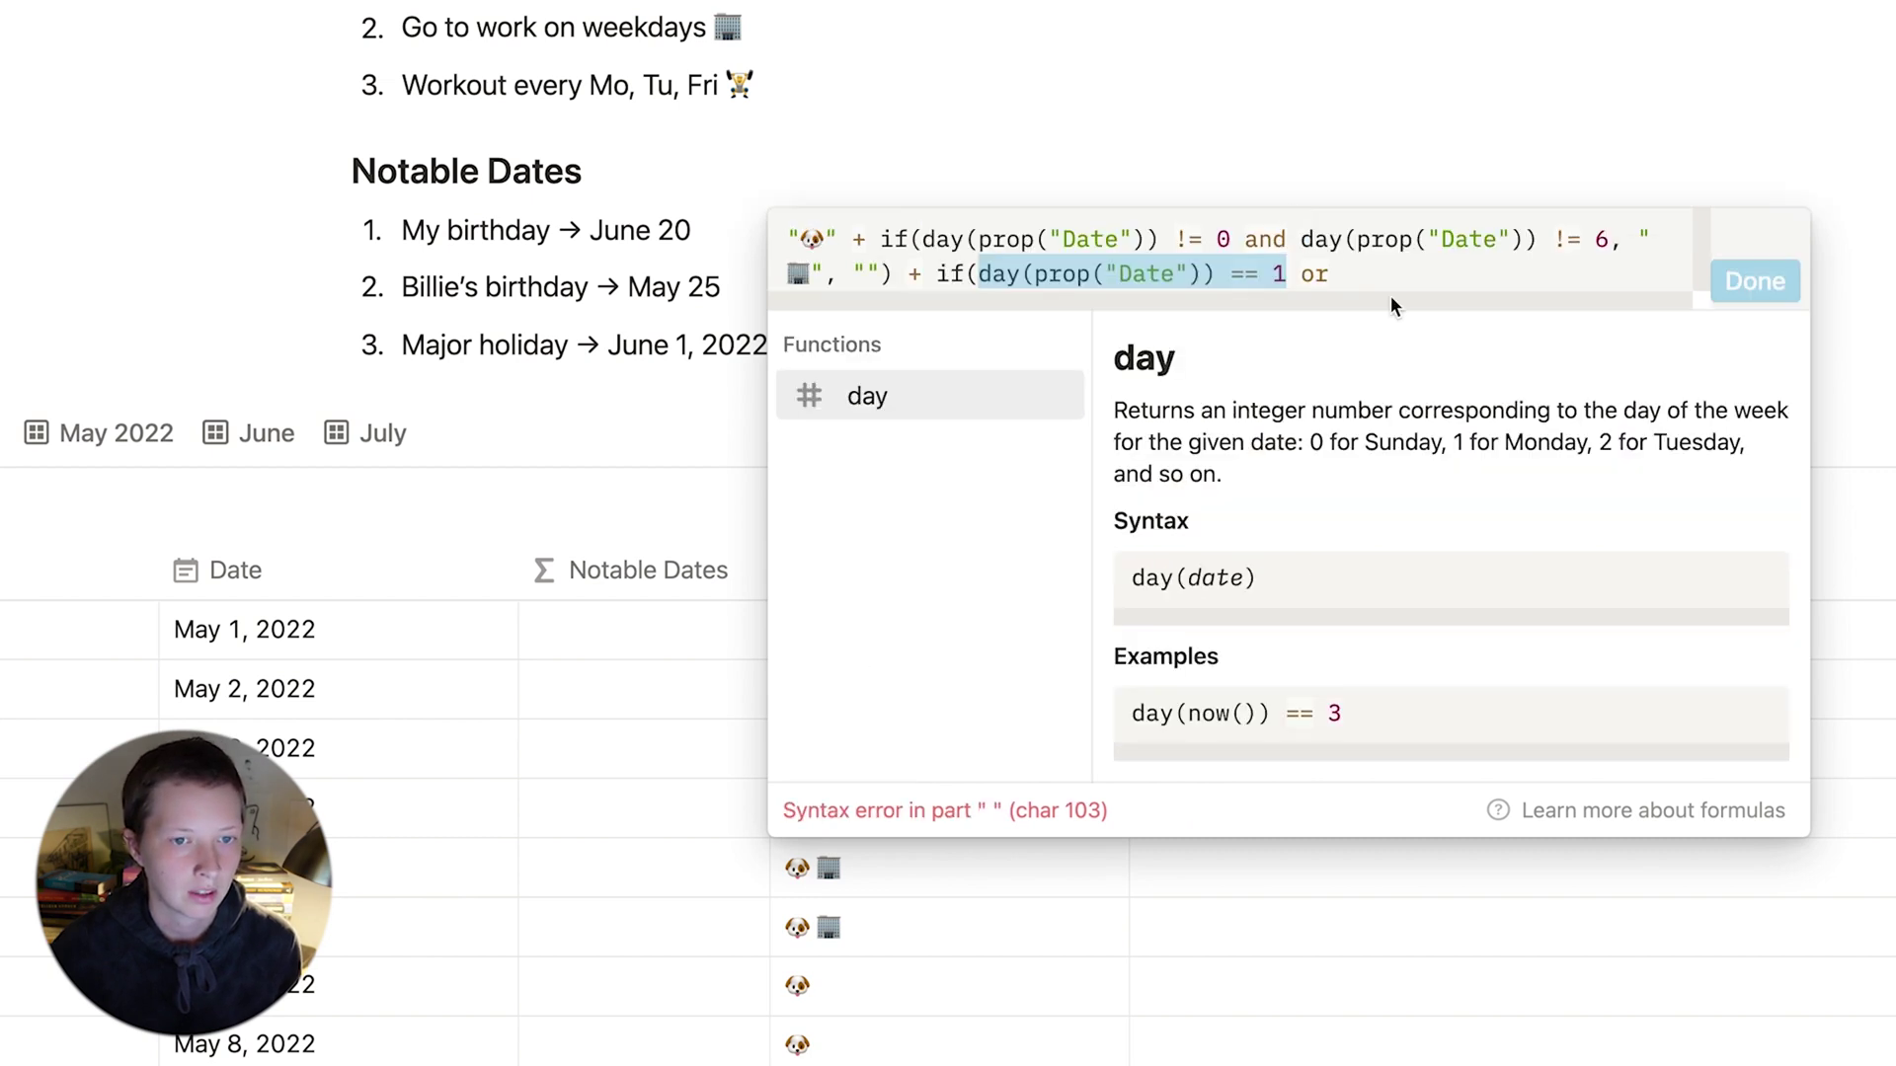
{"action": "key", "text": "super+c"}
{"action": "left_click", "coordinate": [1364, 266]}
{"action": "key", "text": "super+v"}
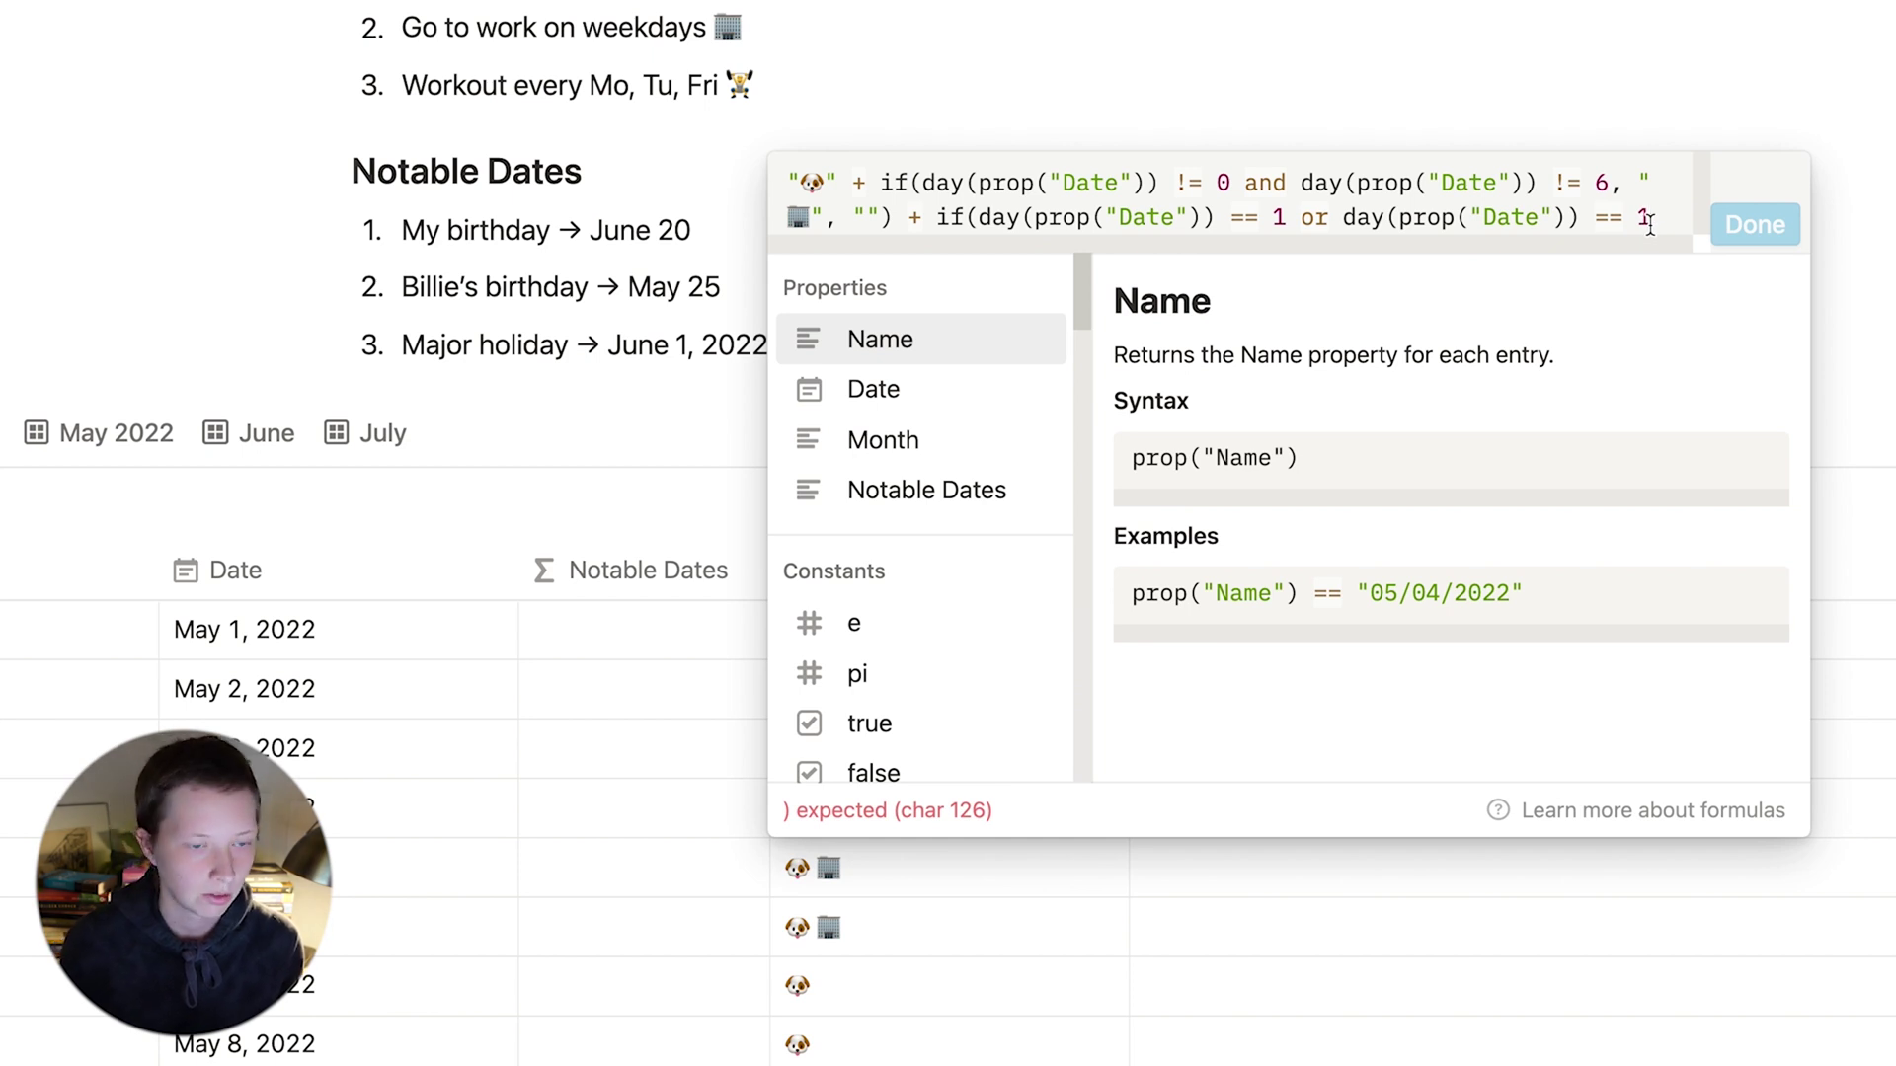
{"action": "key", "text": "BackSpace"}
{"action": "type", "text": "2"}
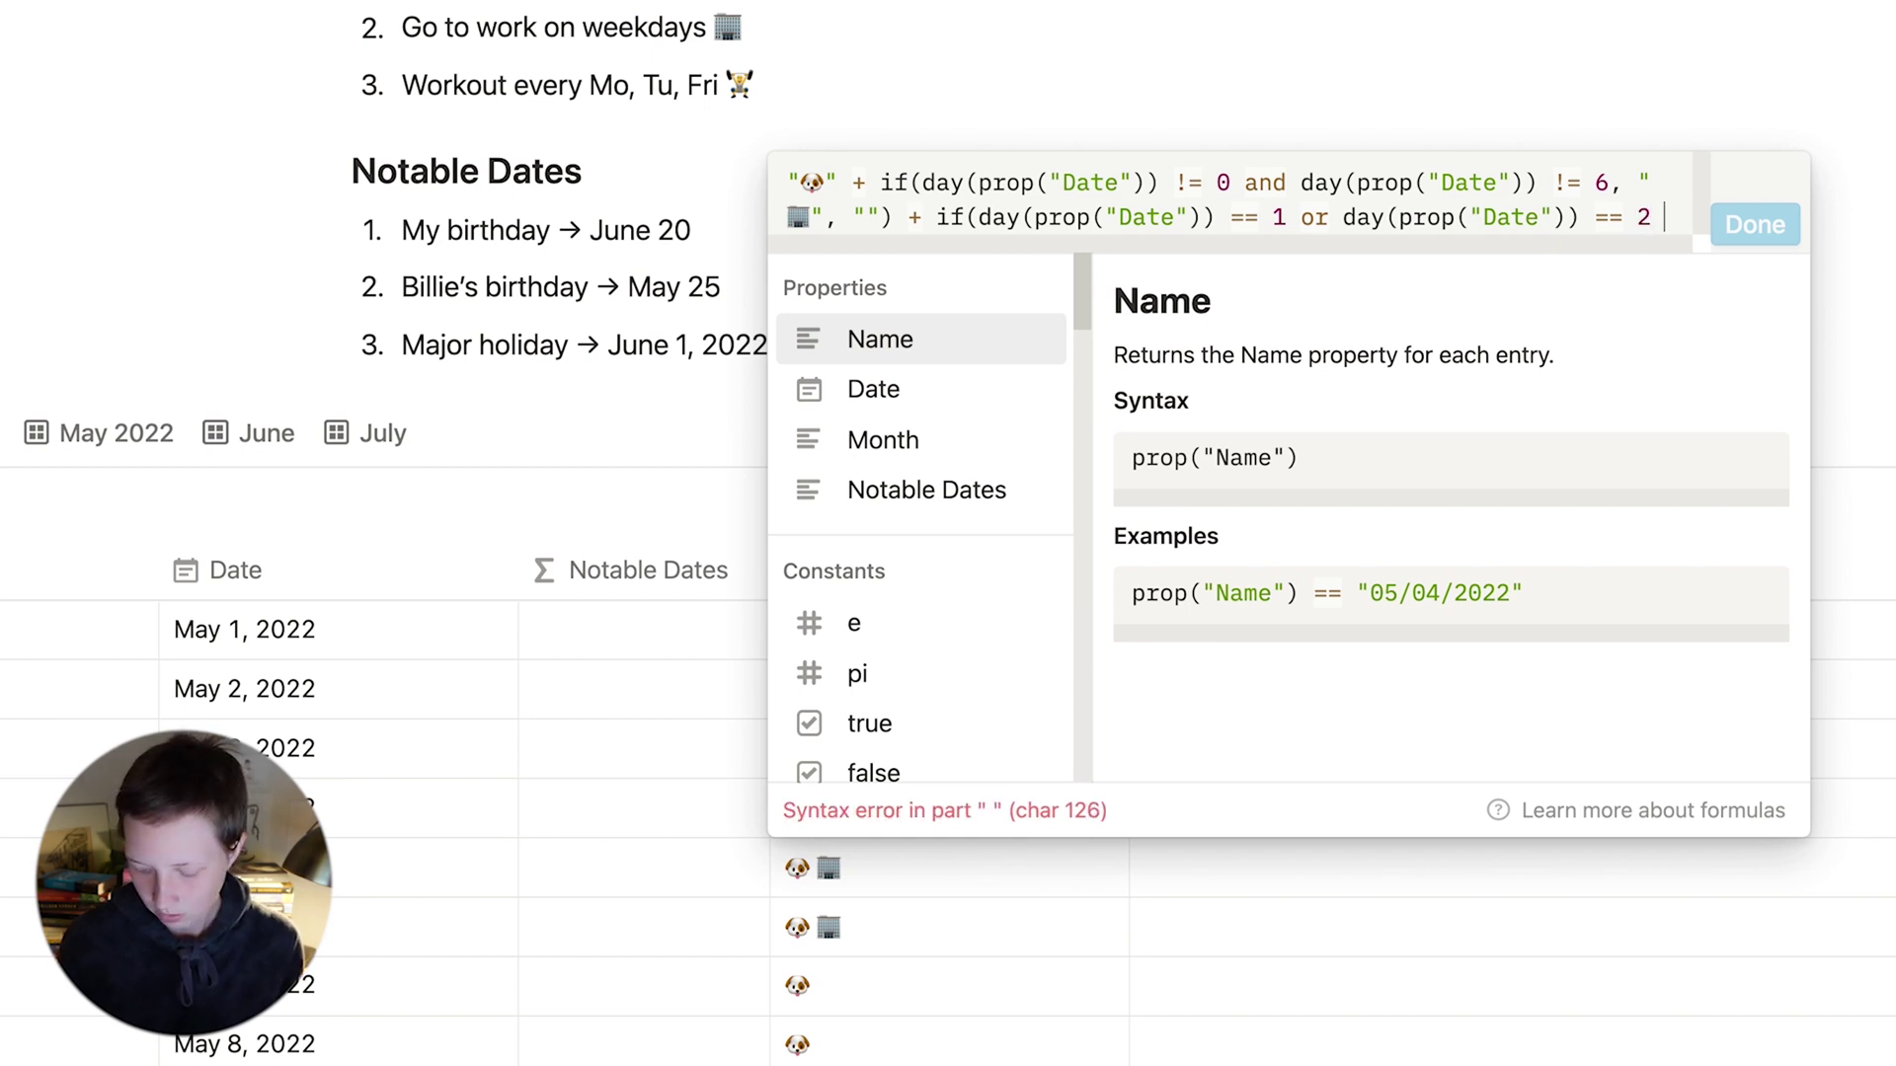
{"action": "type", "text": " or"}
{"action": "key", "text": "super+v"}
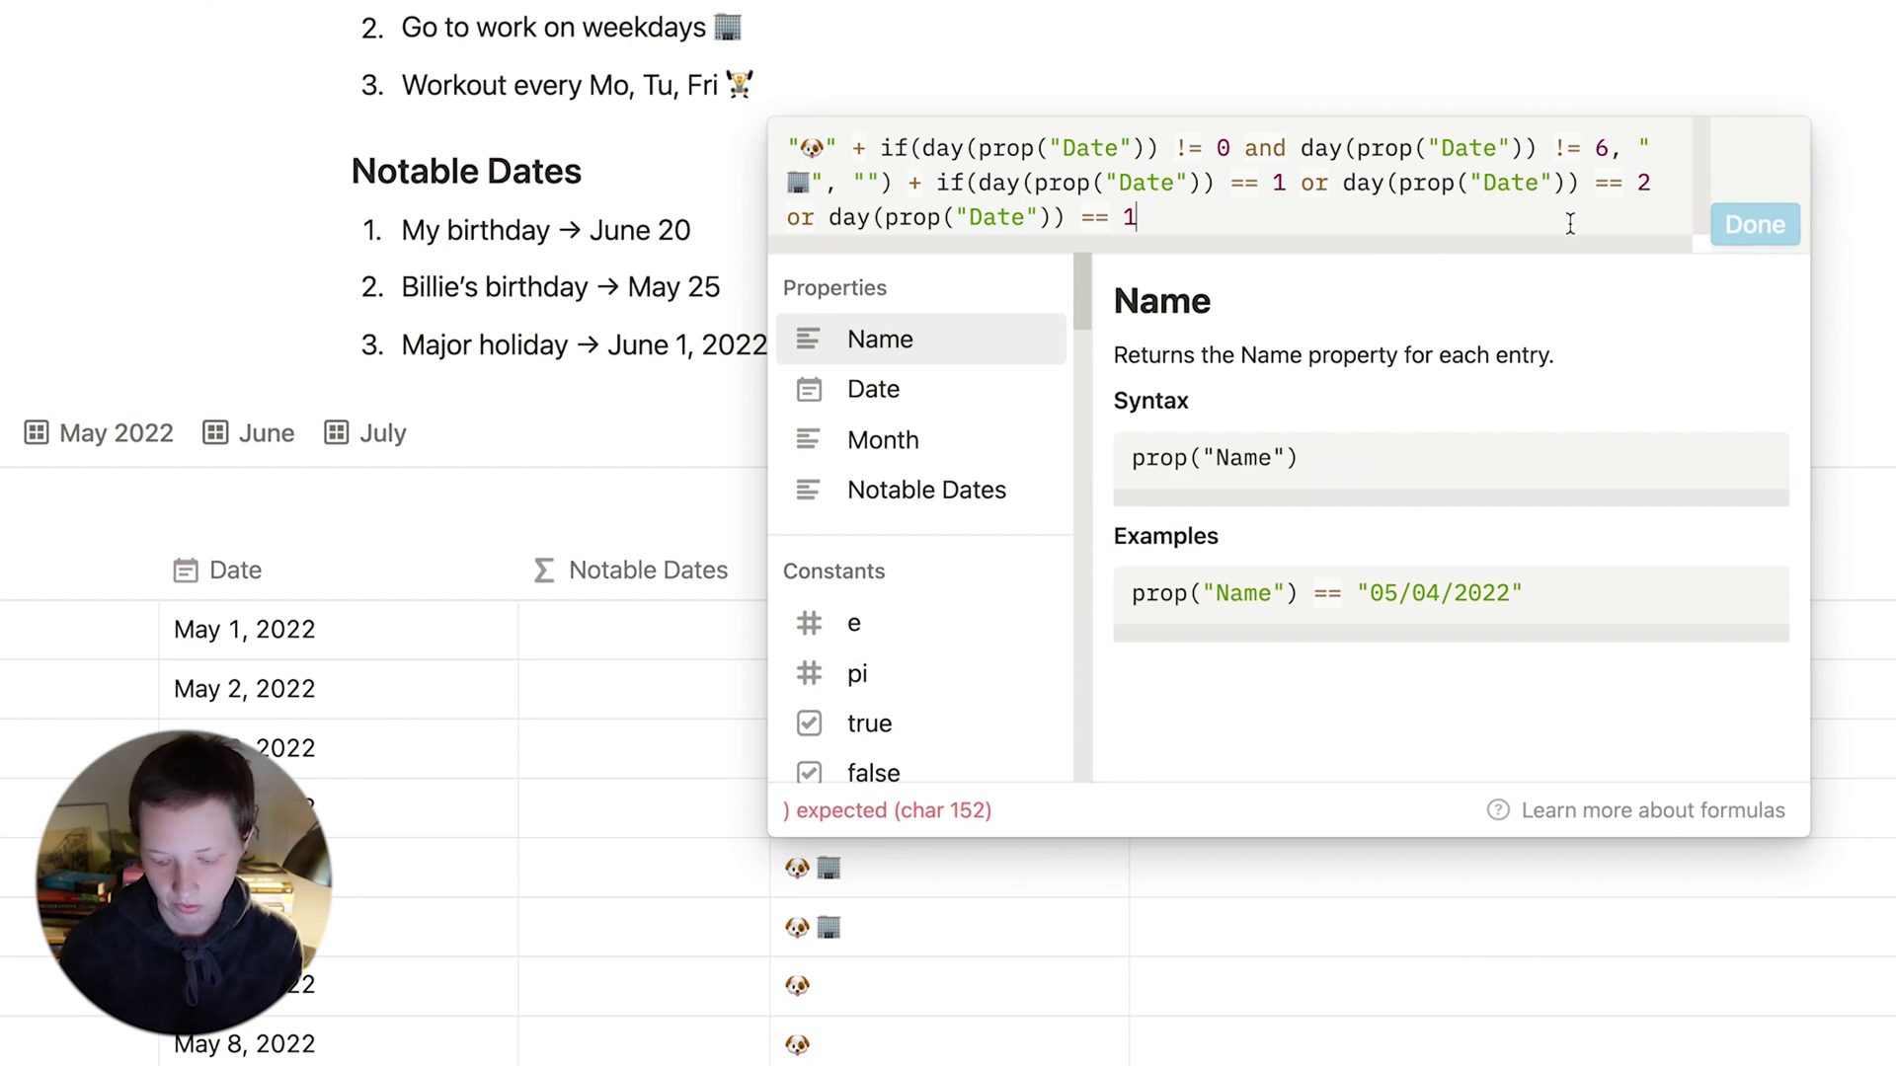
{"action": "key", "text": "BackSpace"}
{"action": "type", "text": "5"}
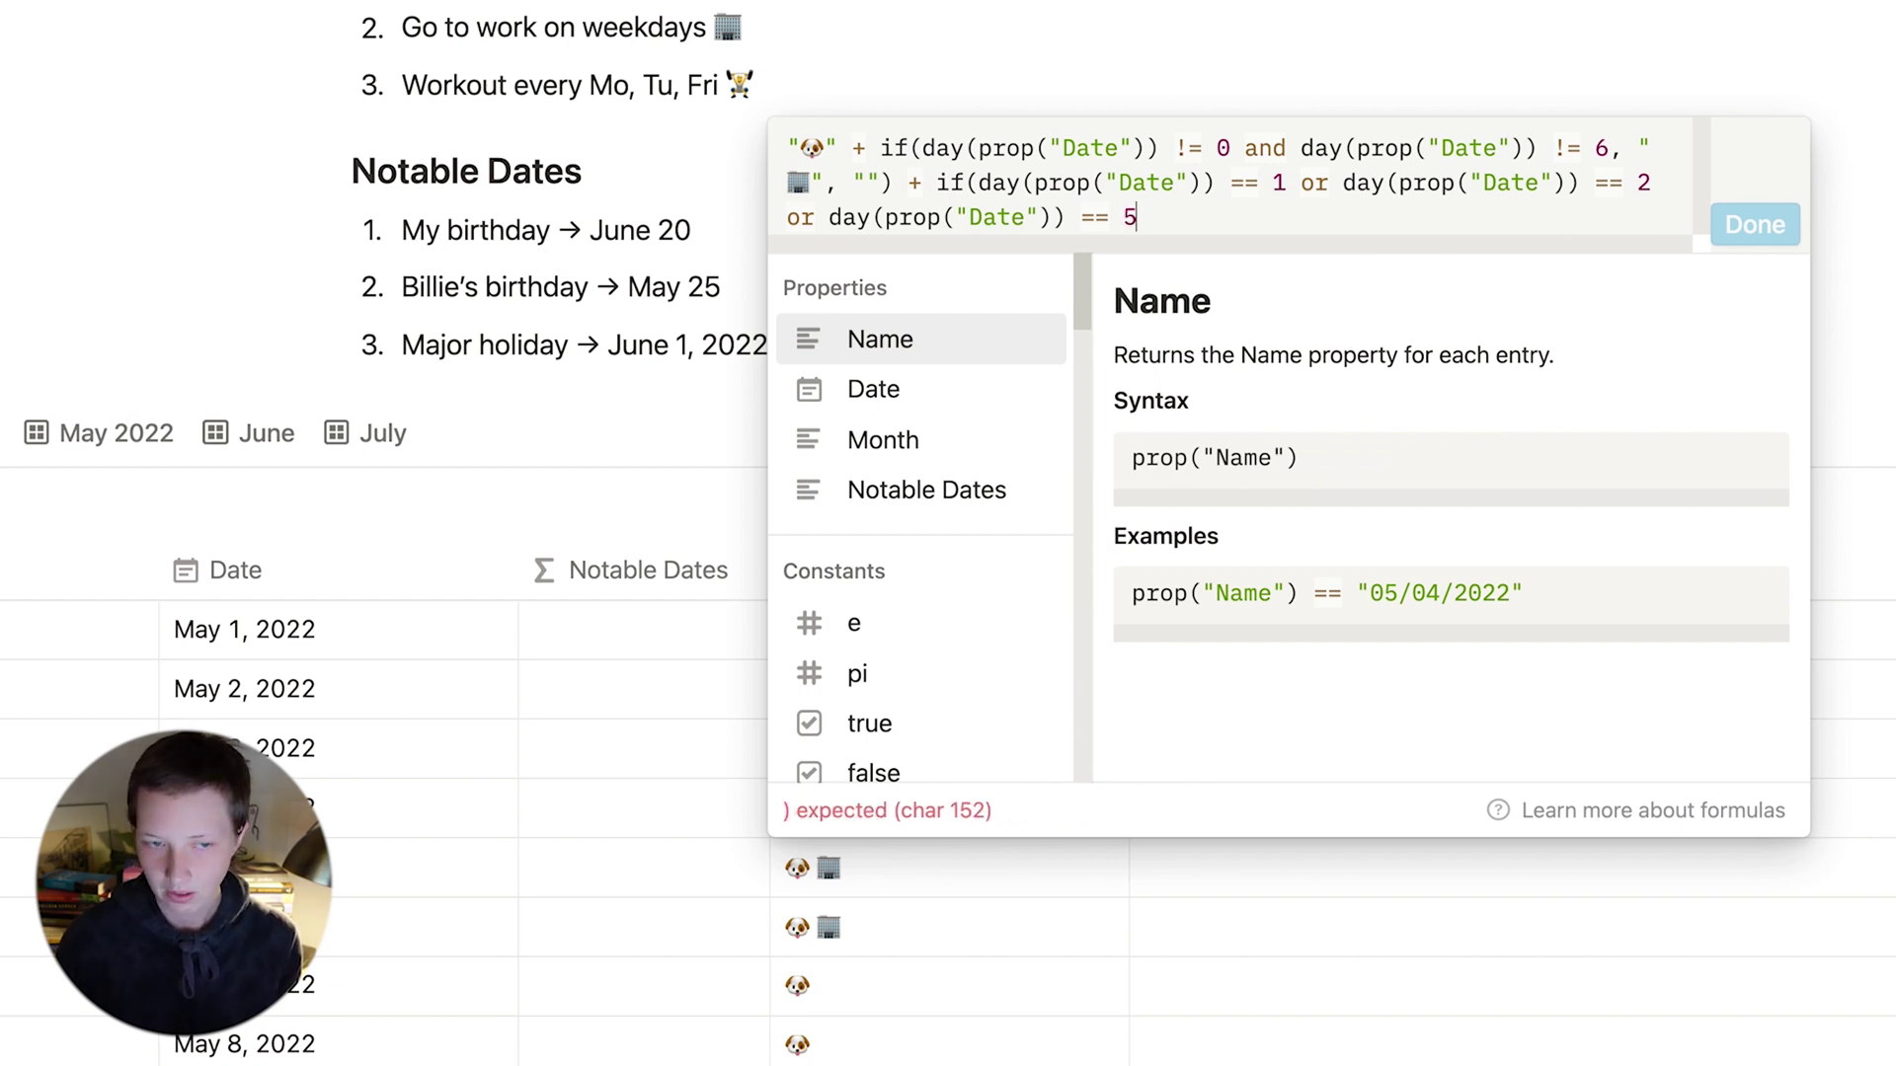
{"action": "type", "text": ", "}
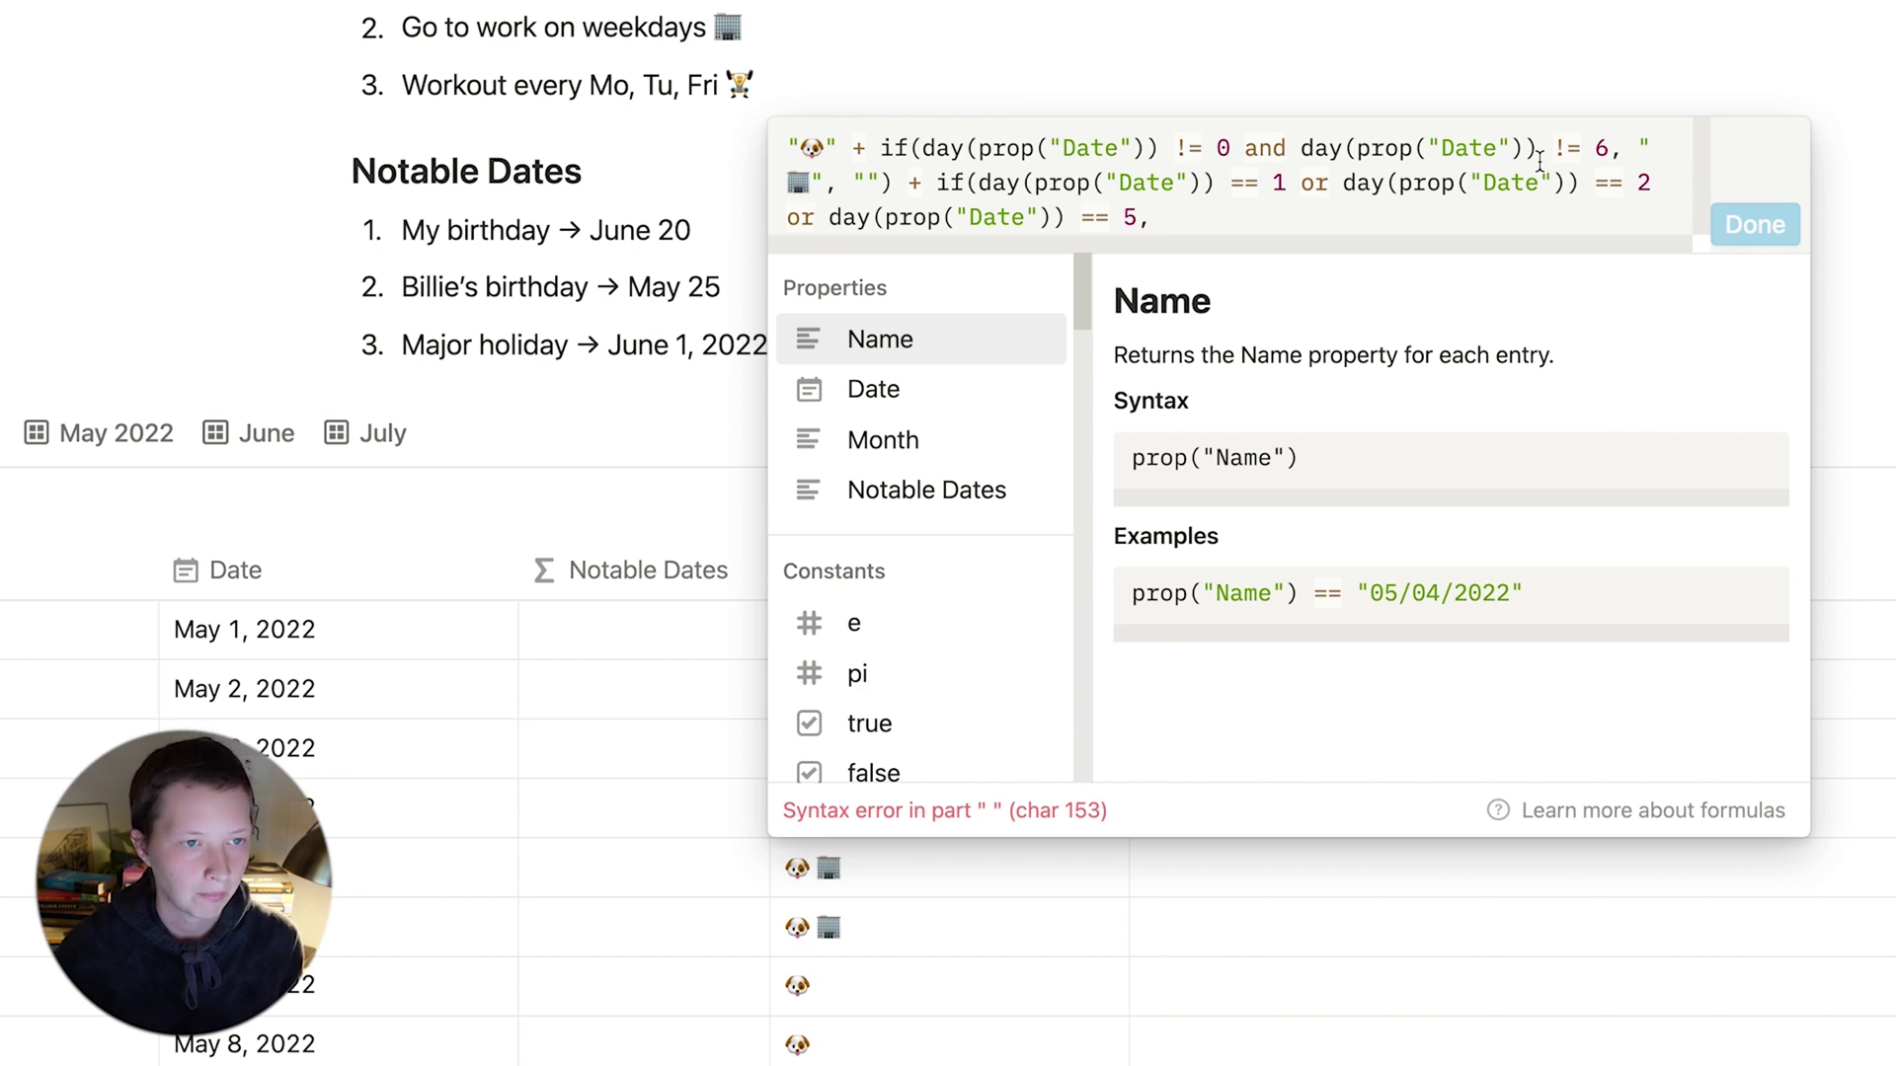
{"action": "type", "text": "\"\""}
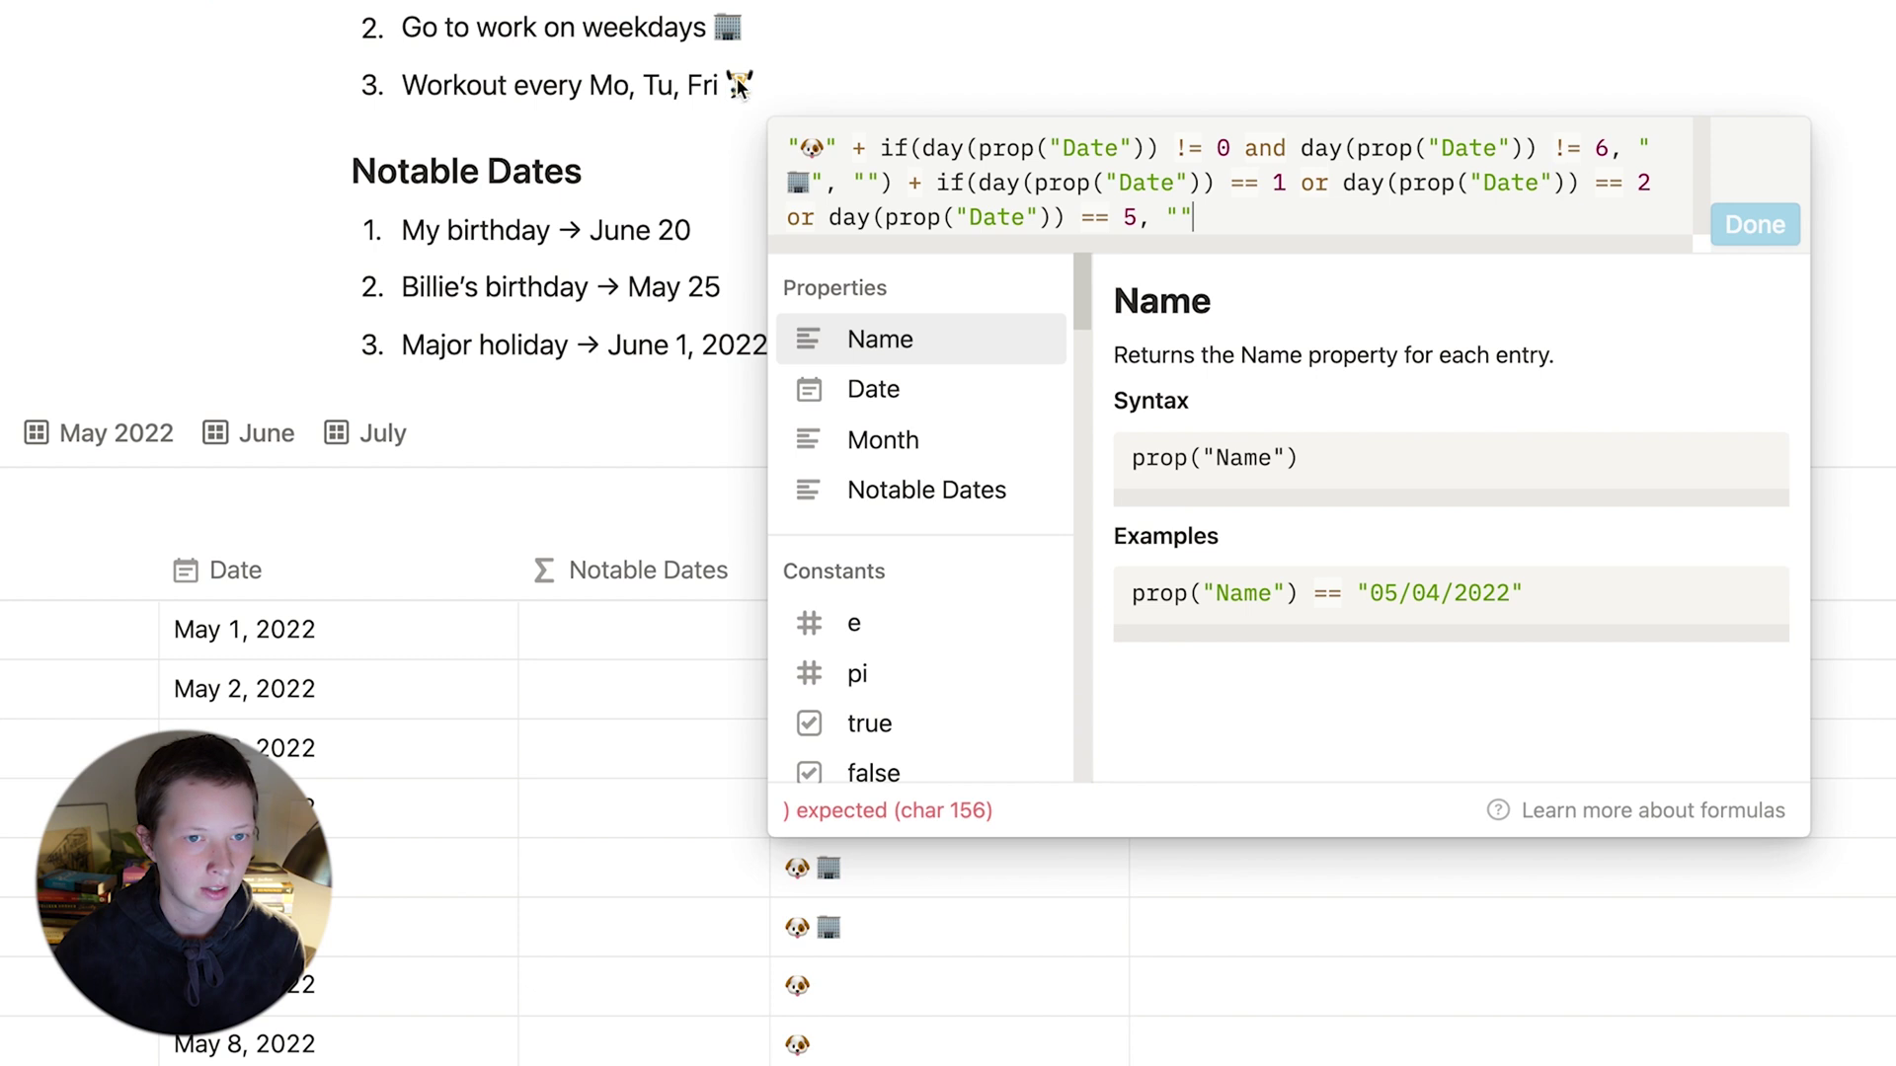
{"action": "type", "text": ", "}
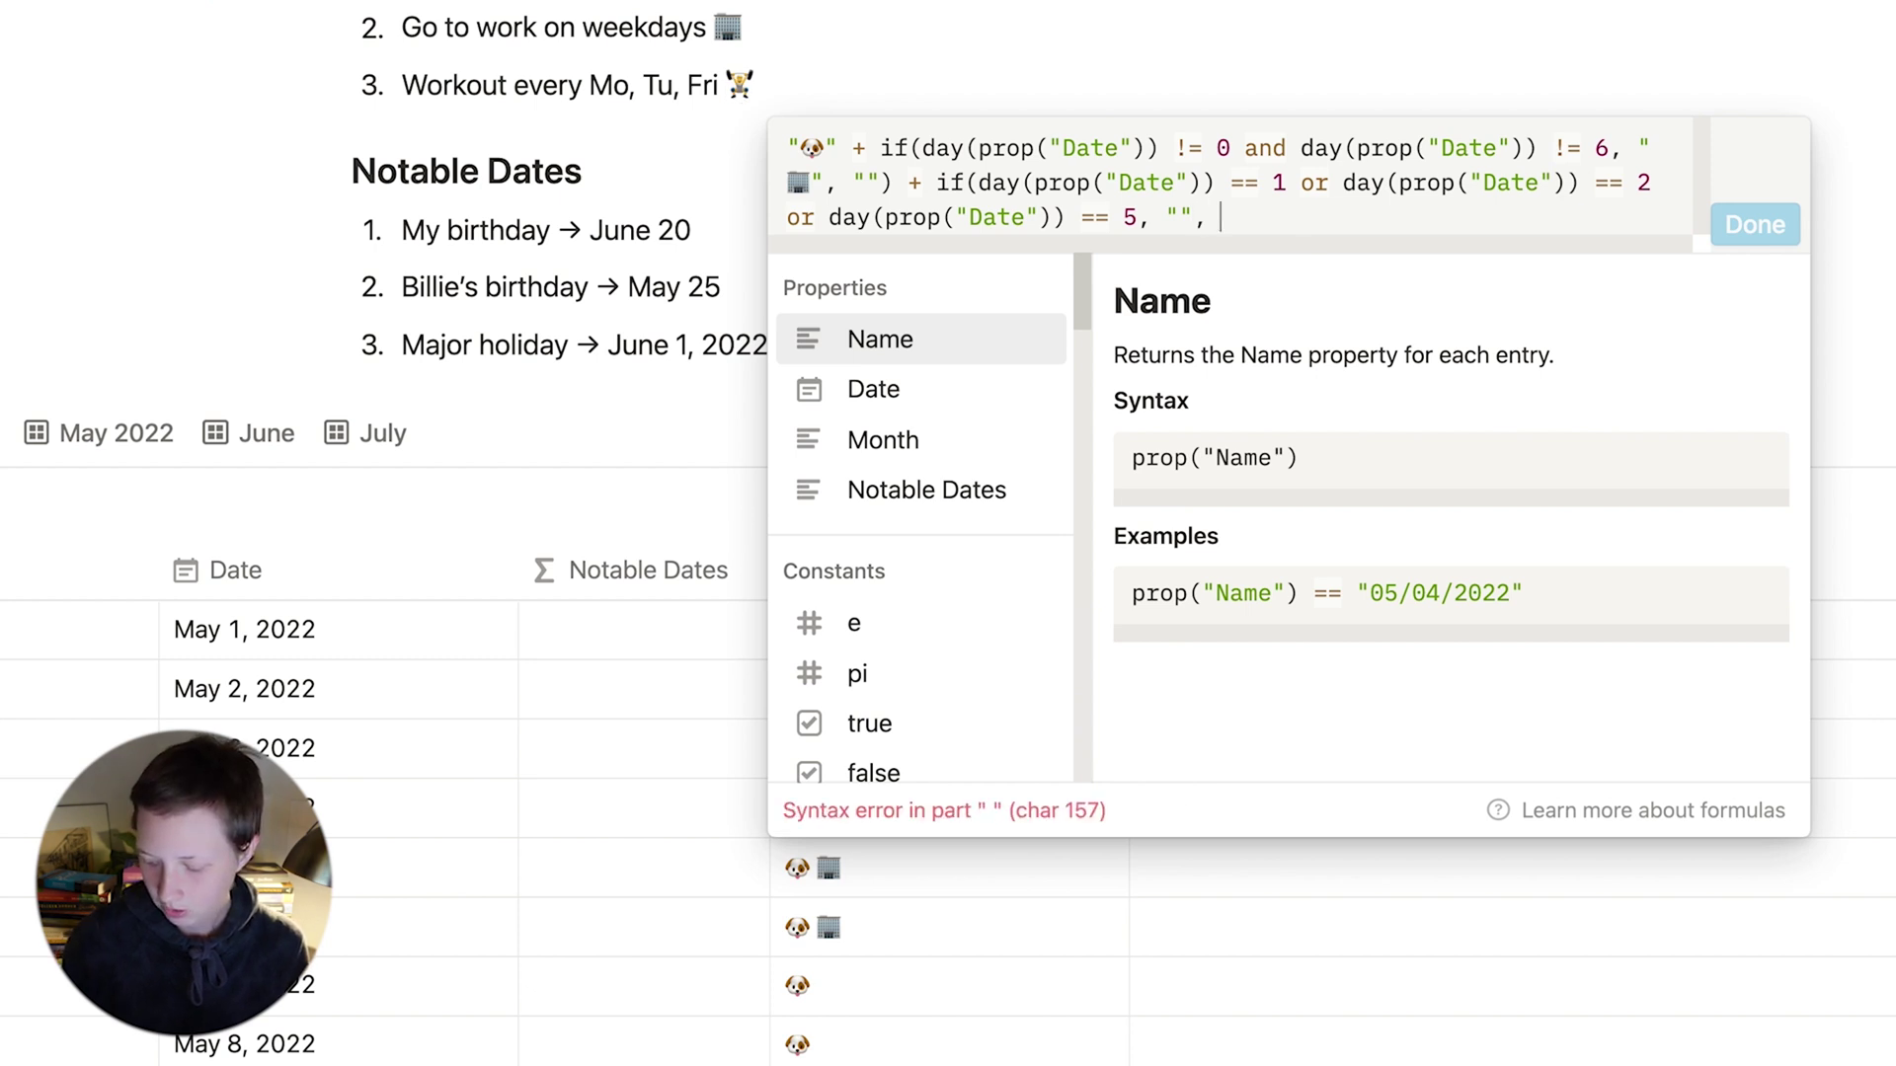
{"action": "type", "text": "\"\")"}
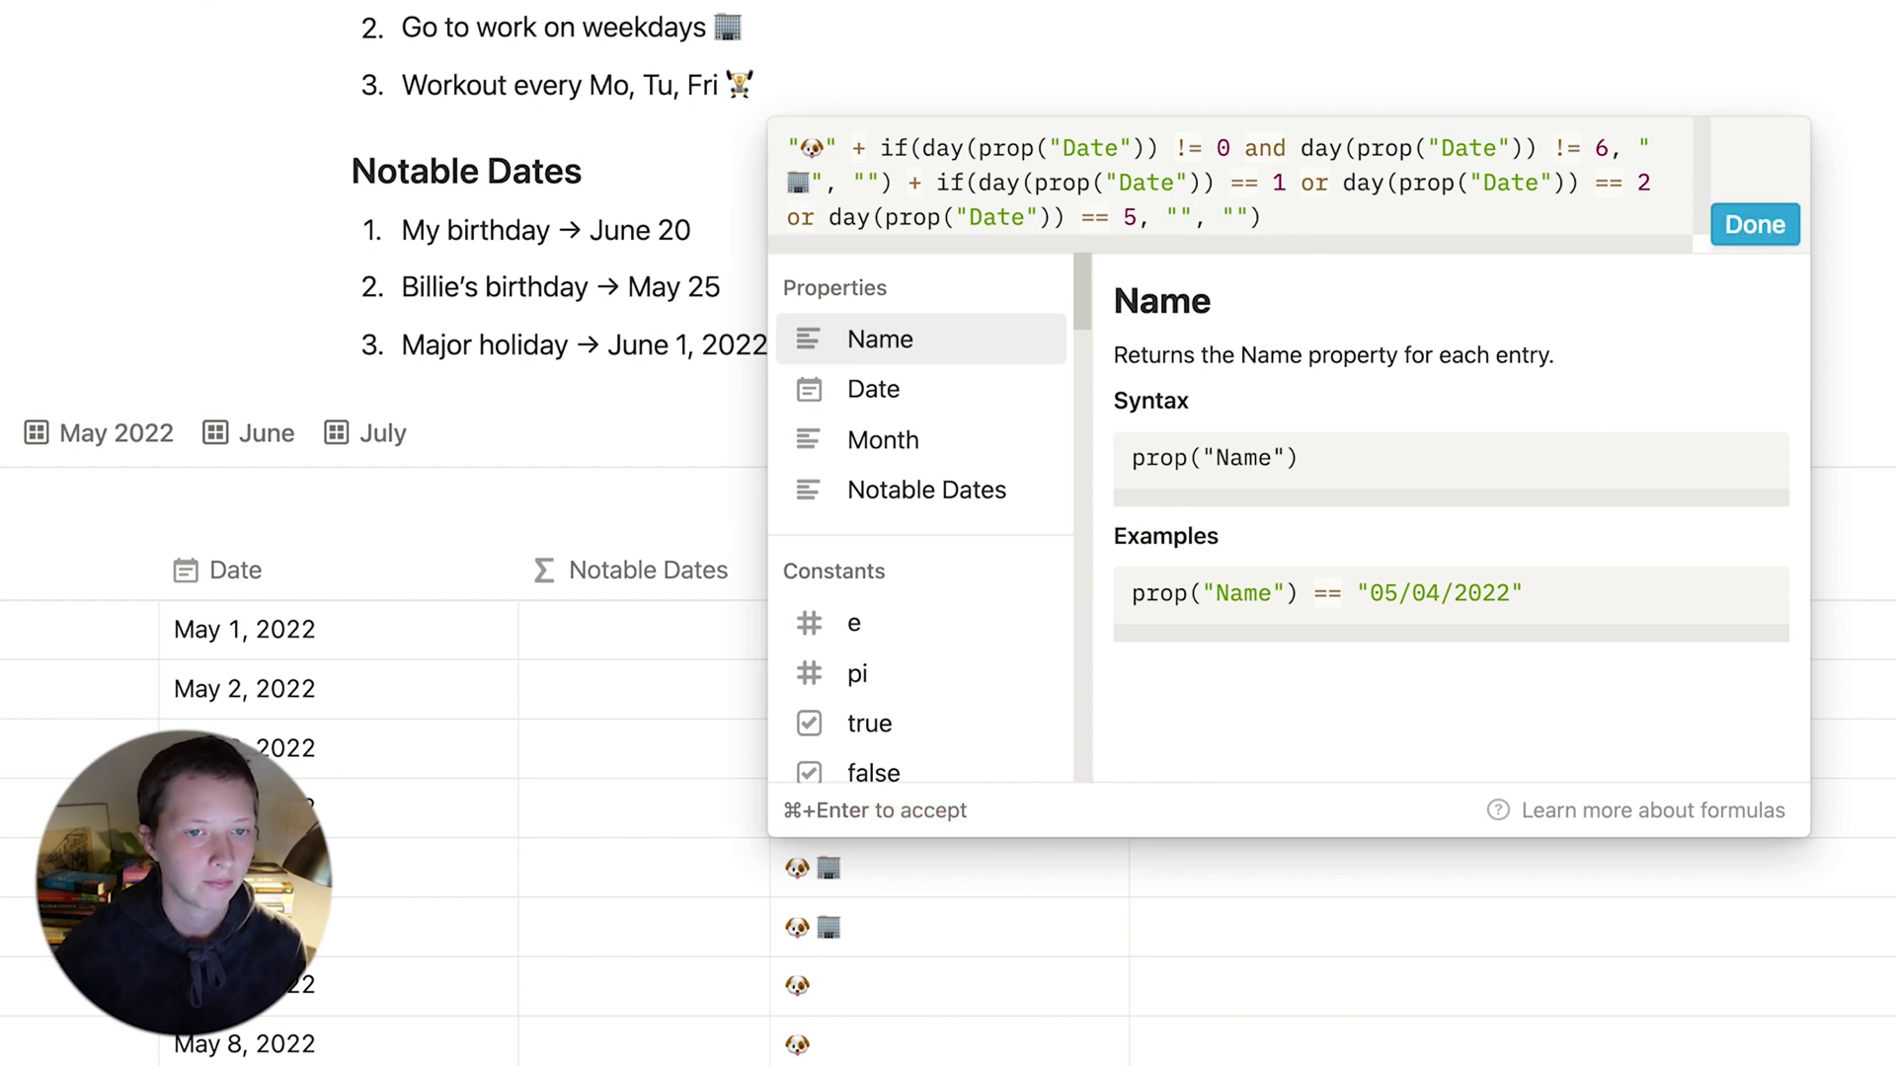
{"action": "left_click", "coordinate": [1754, 225]}
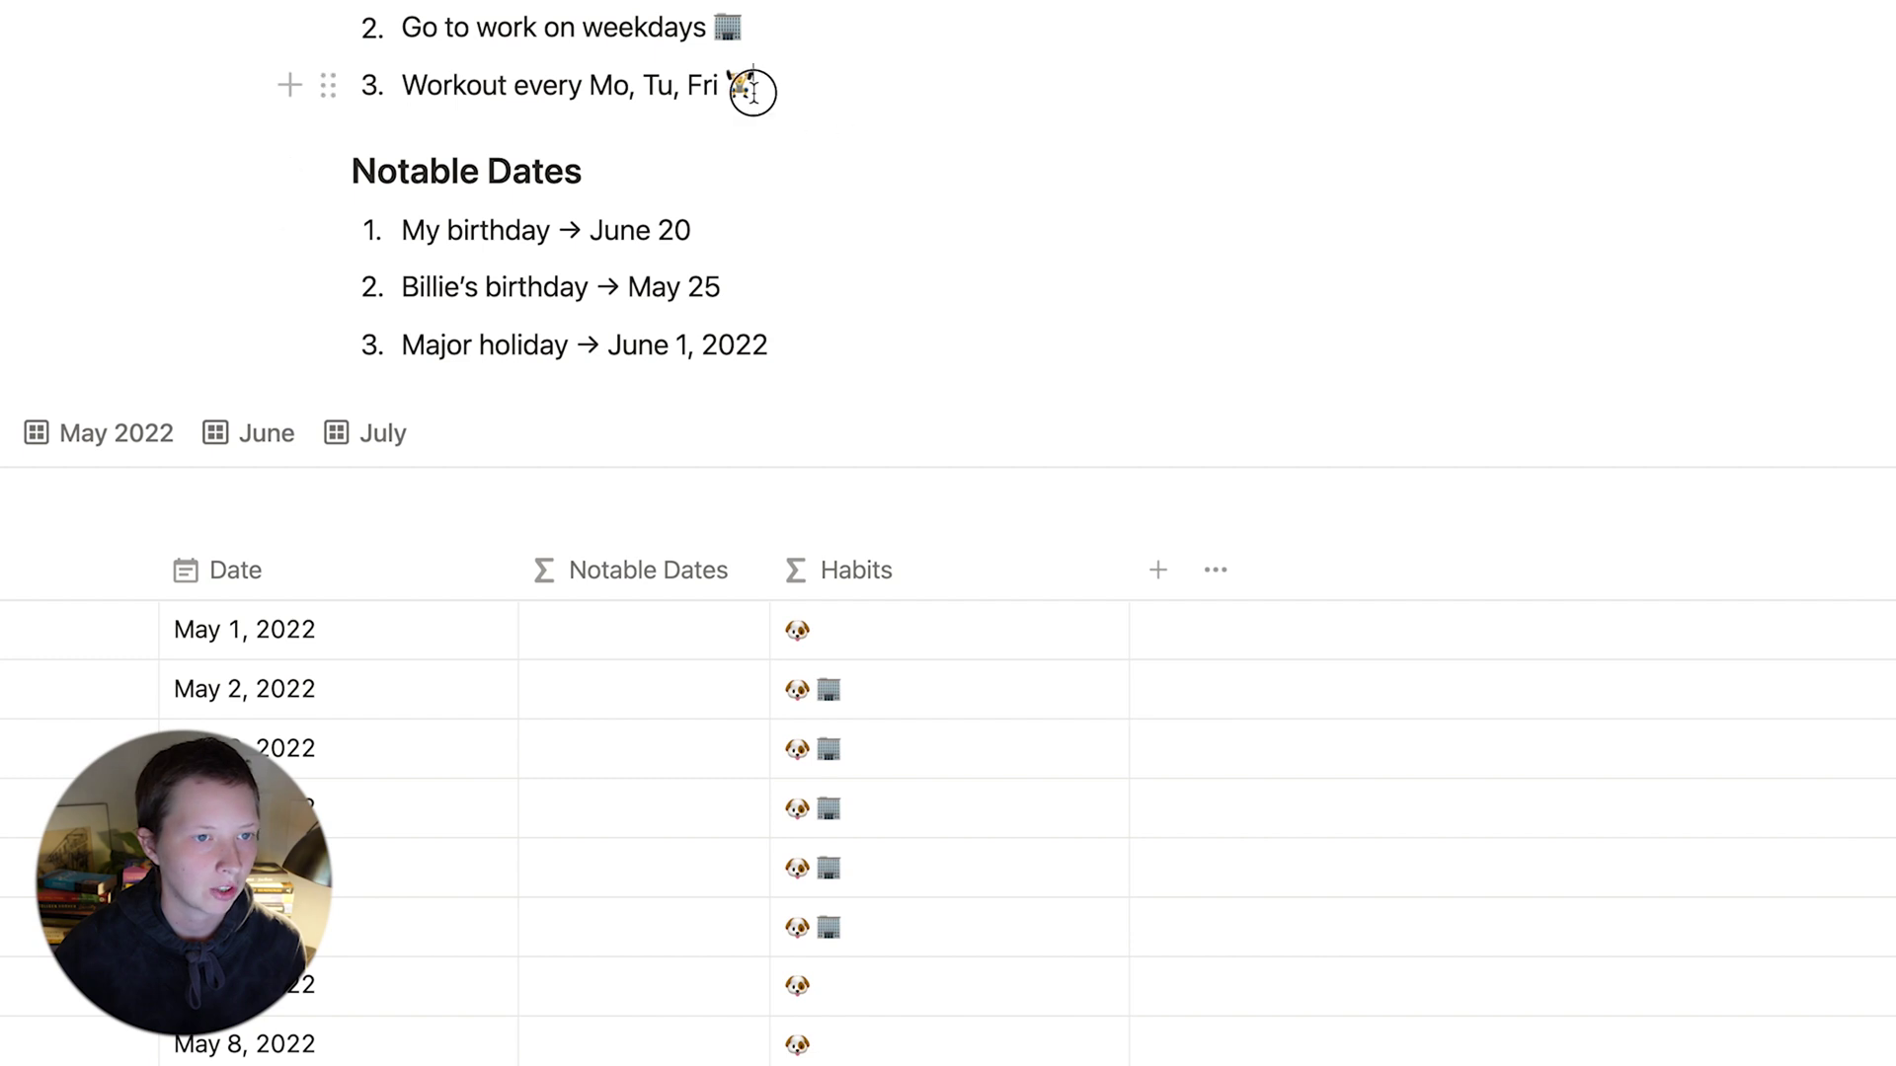
Put the weightlifter emoji into the empty quotes of the Habits formula and save.
{"action": "left_click_drag", "start_coordinate": [752, 91], "coordinate": [730, 87]}
{"action": "key", "text": "super+c"}
{"action": "left_click", "coordinate": [948, 730]}
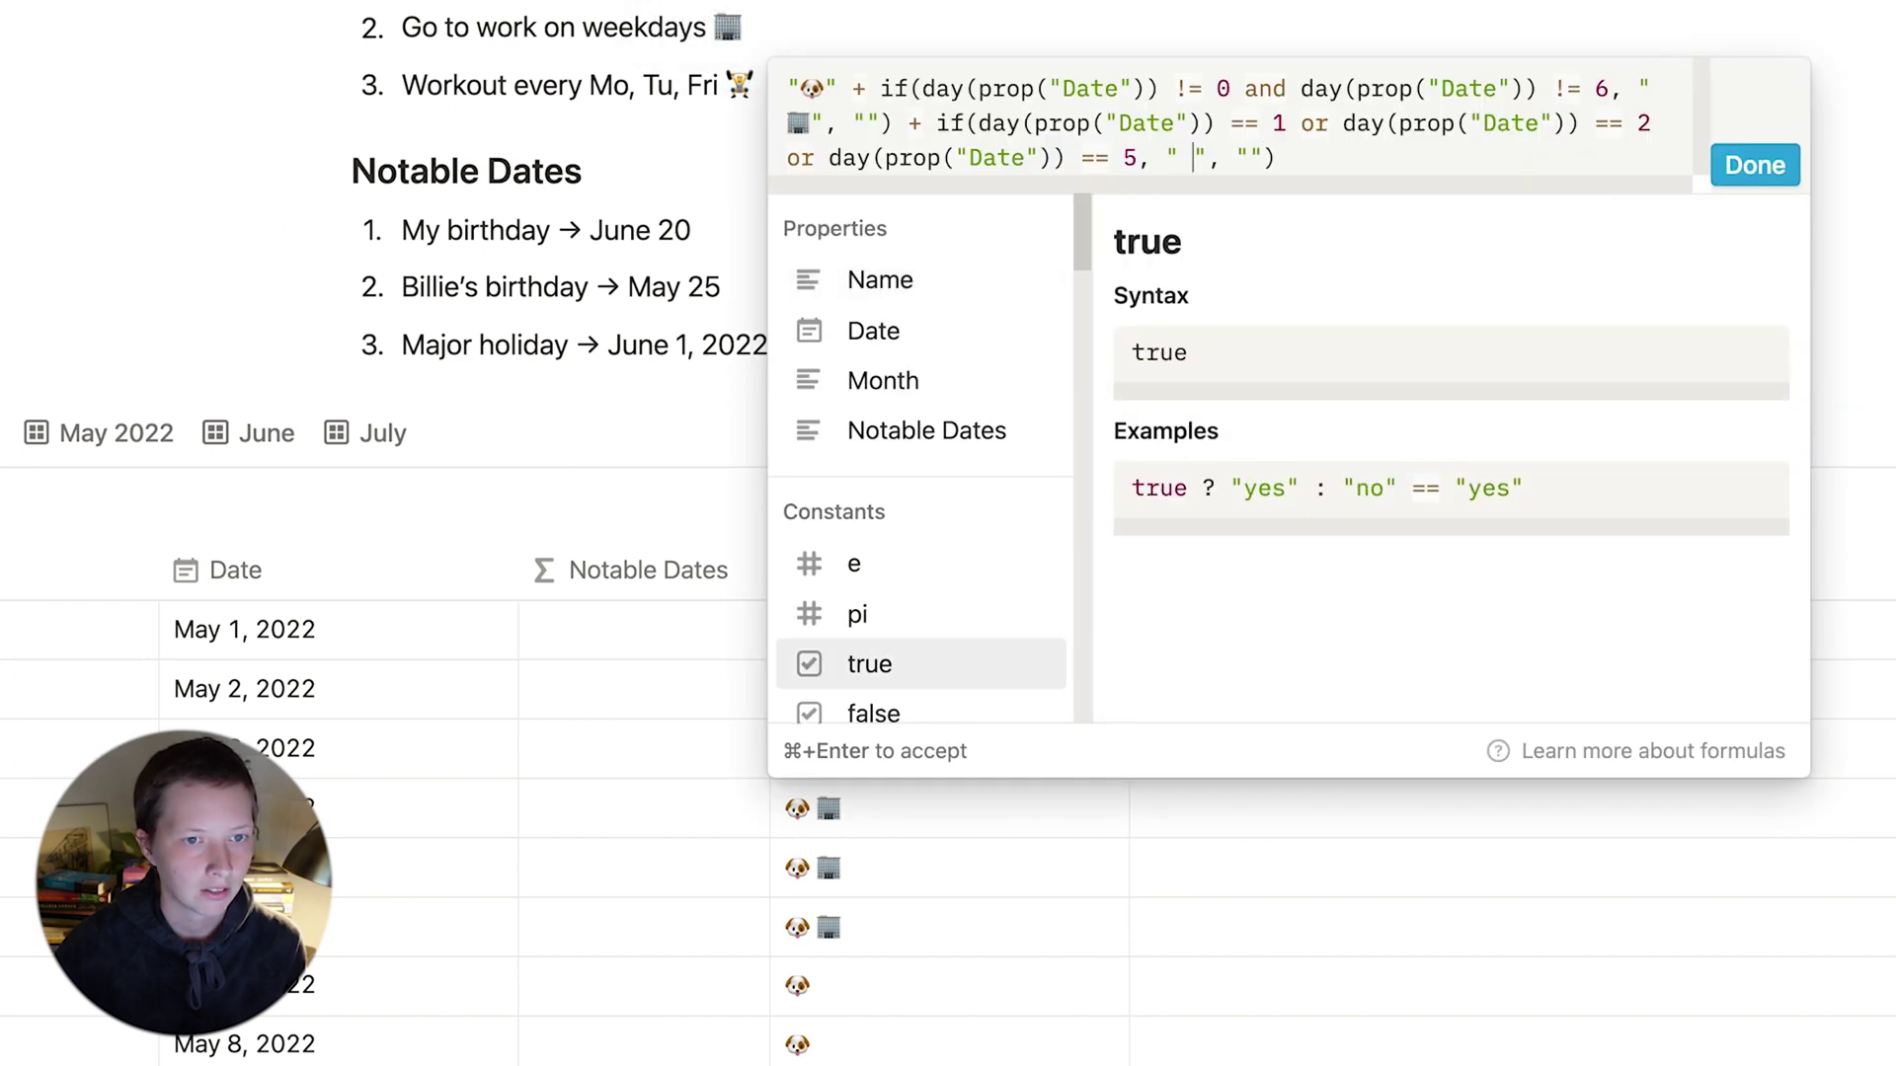
{"action": "key", "text": "super+v"}
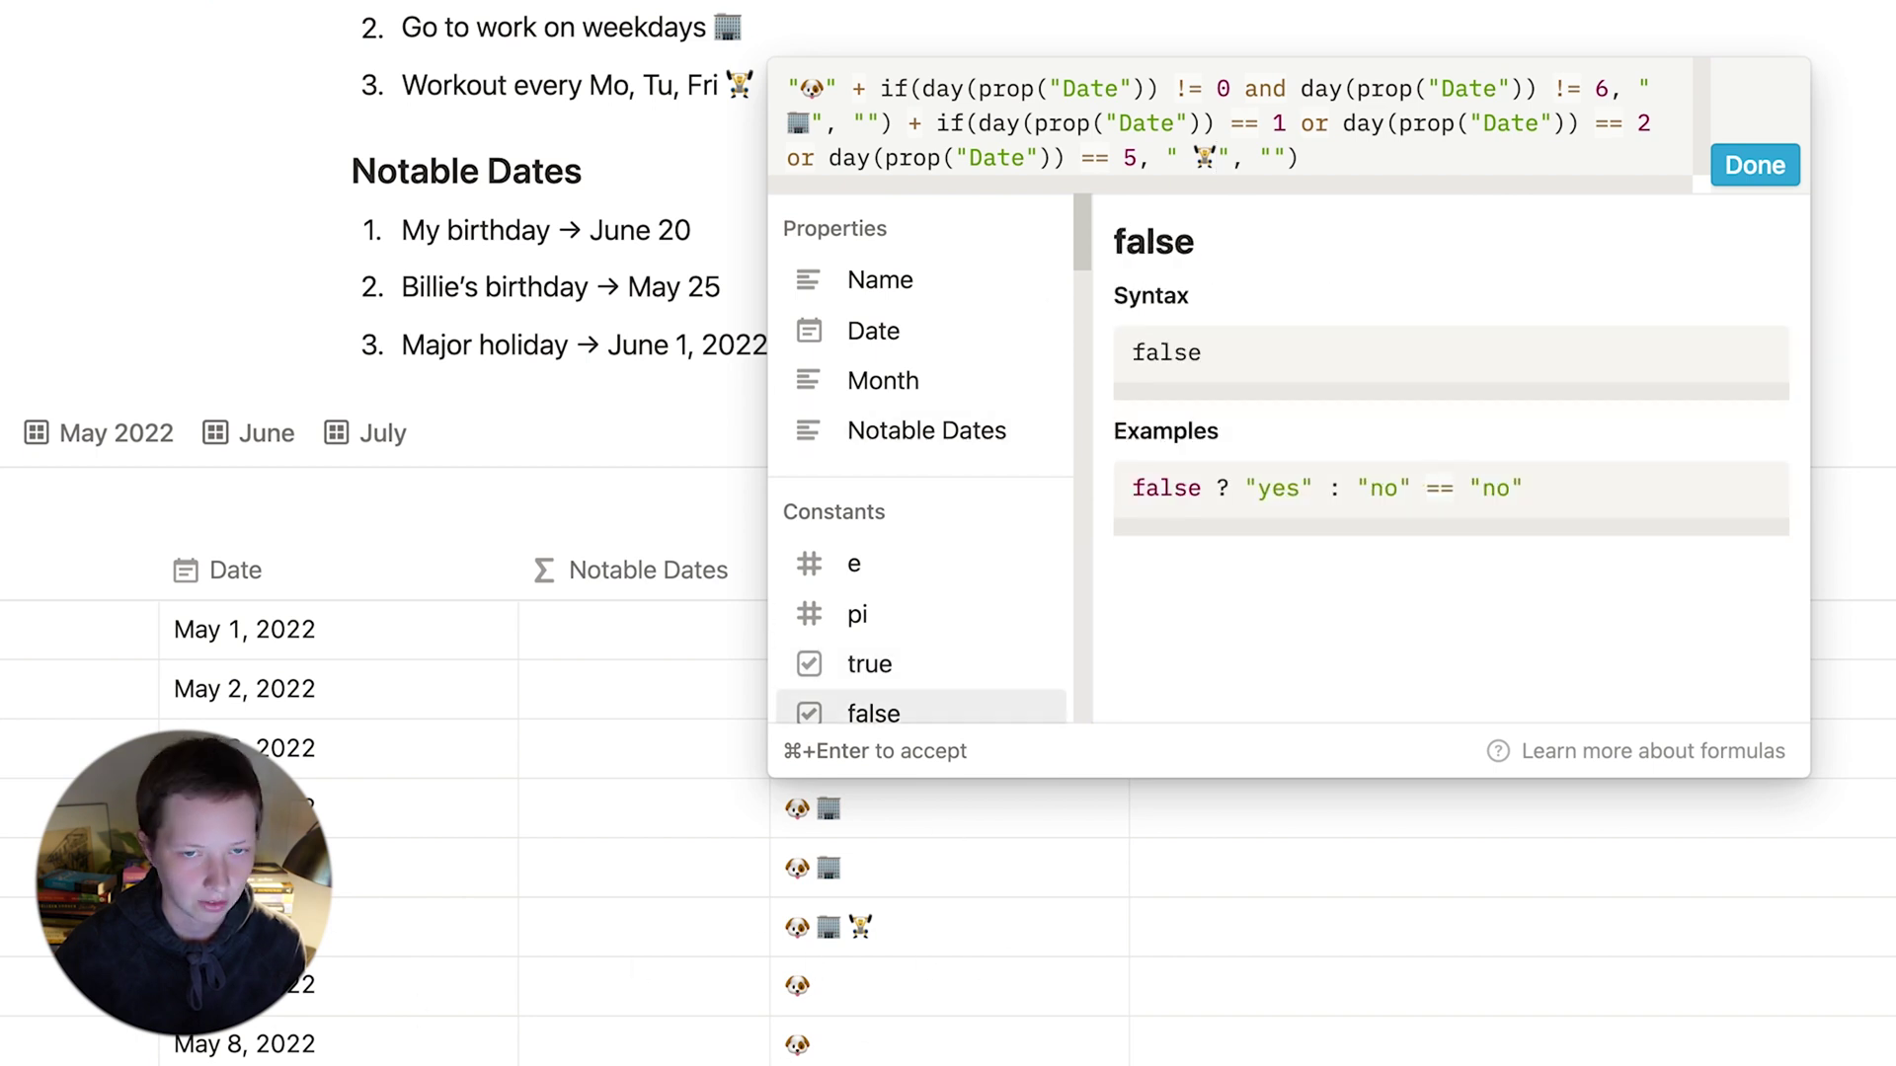
{"action": "left_click", "coordinate": [1772, 168]}
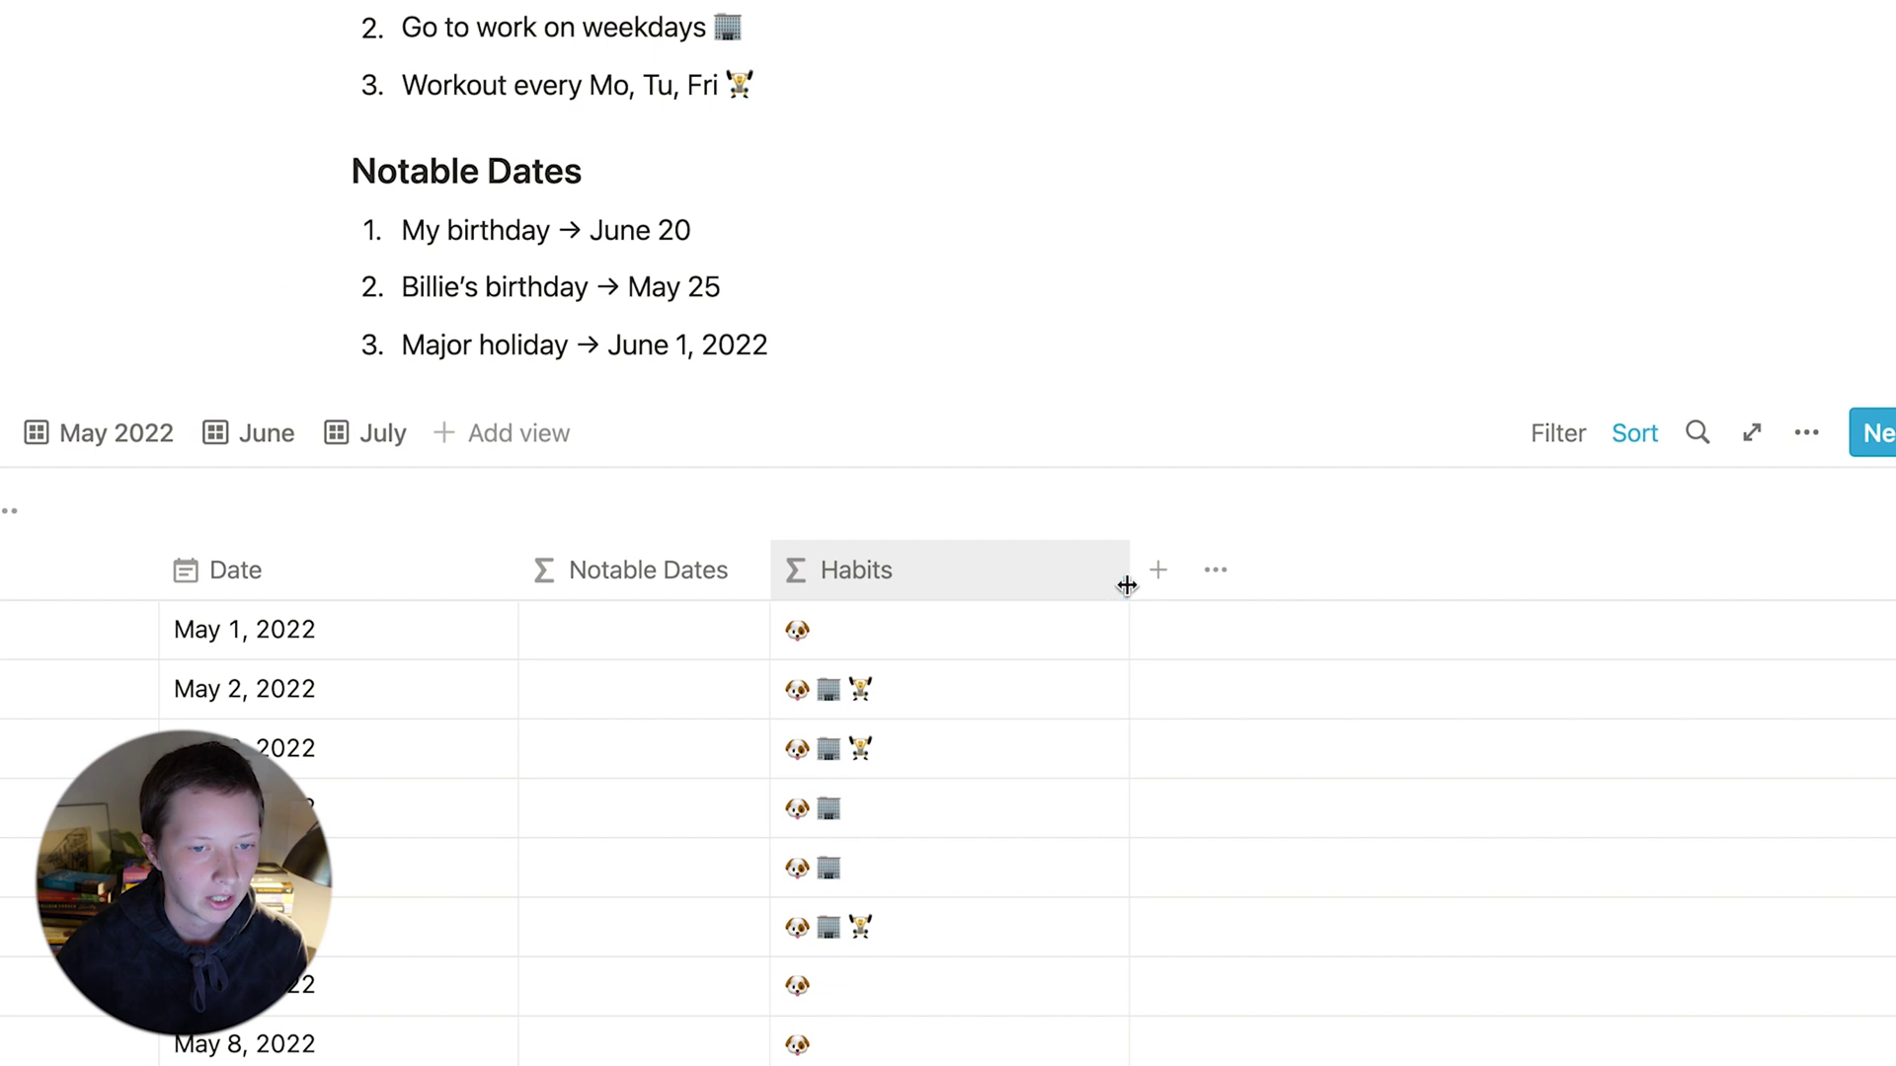
Narrow the Habits column, copy its formula, and add a new formula property named Habits *.
{"action": "left_click_drag", "start_coordinate": [1125, 581], "coordinate": [950, 580]}
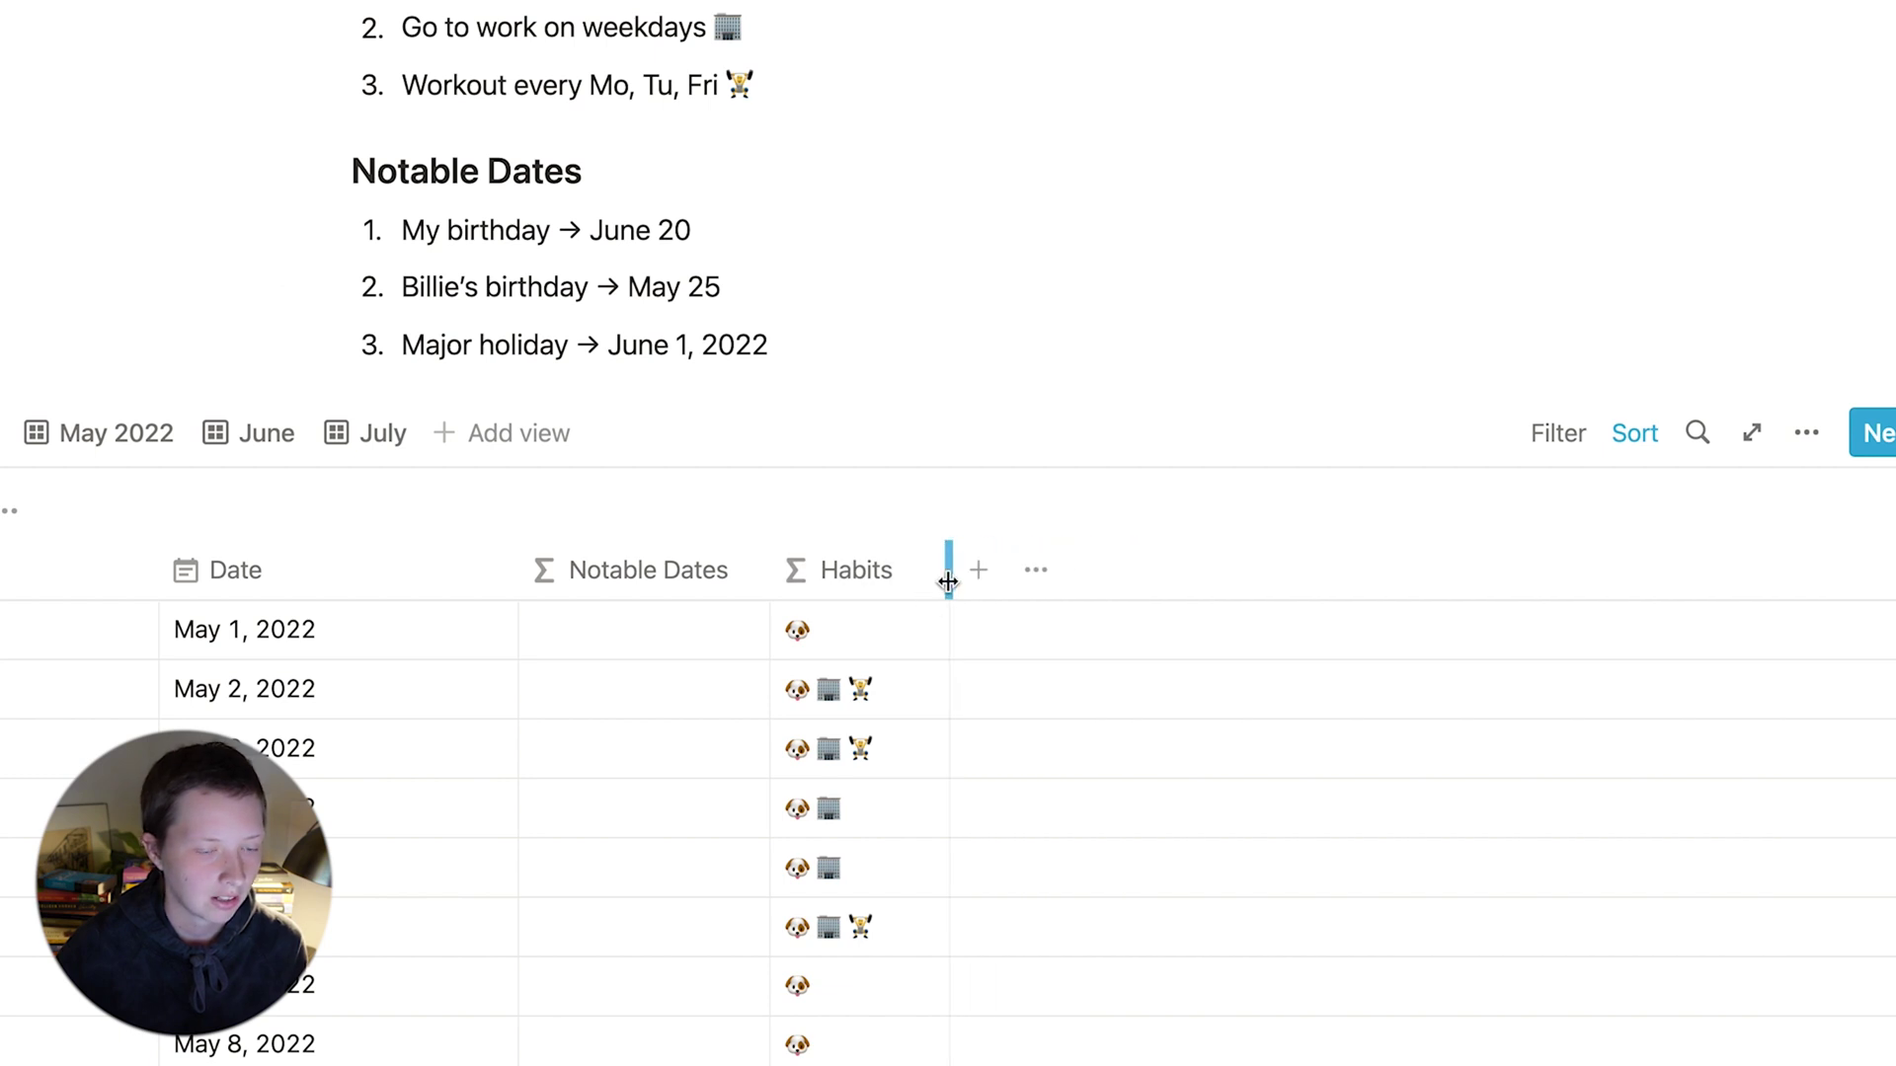
{"action": "left_click", "coordinate": [828, 732]}
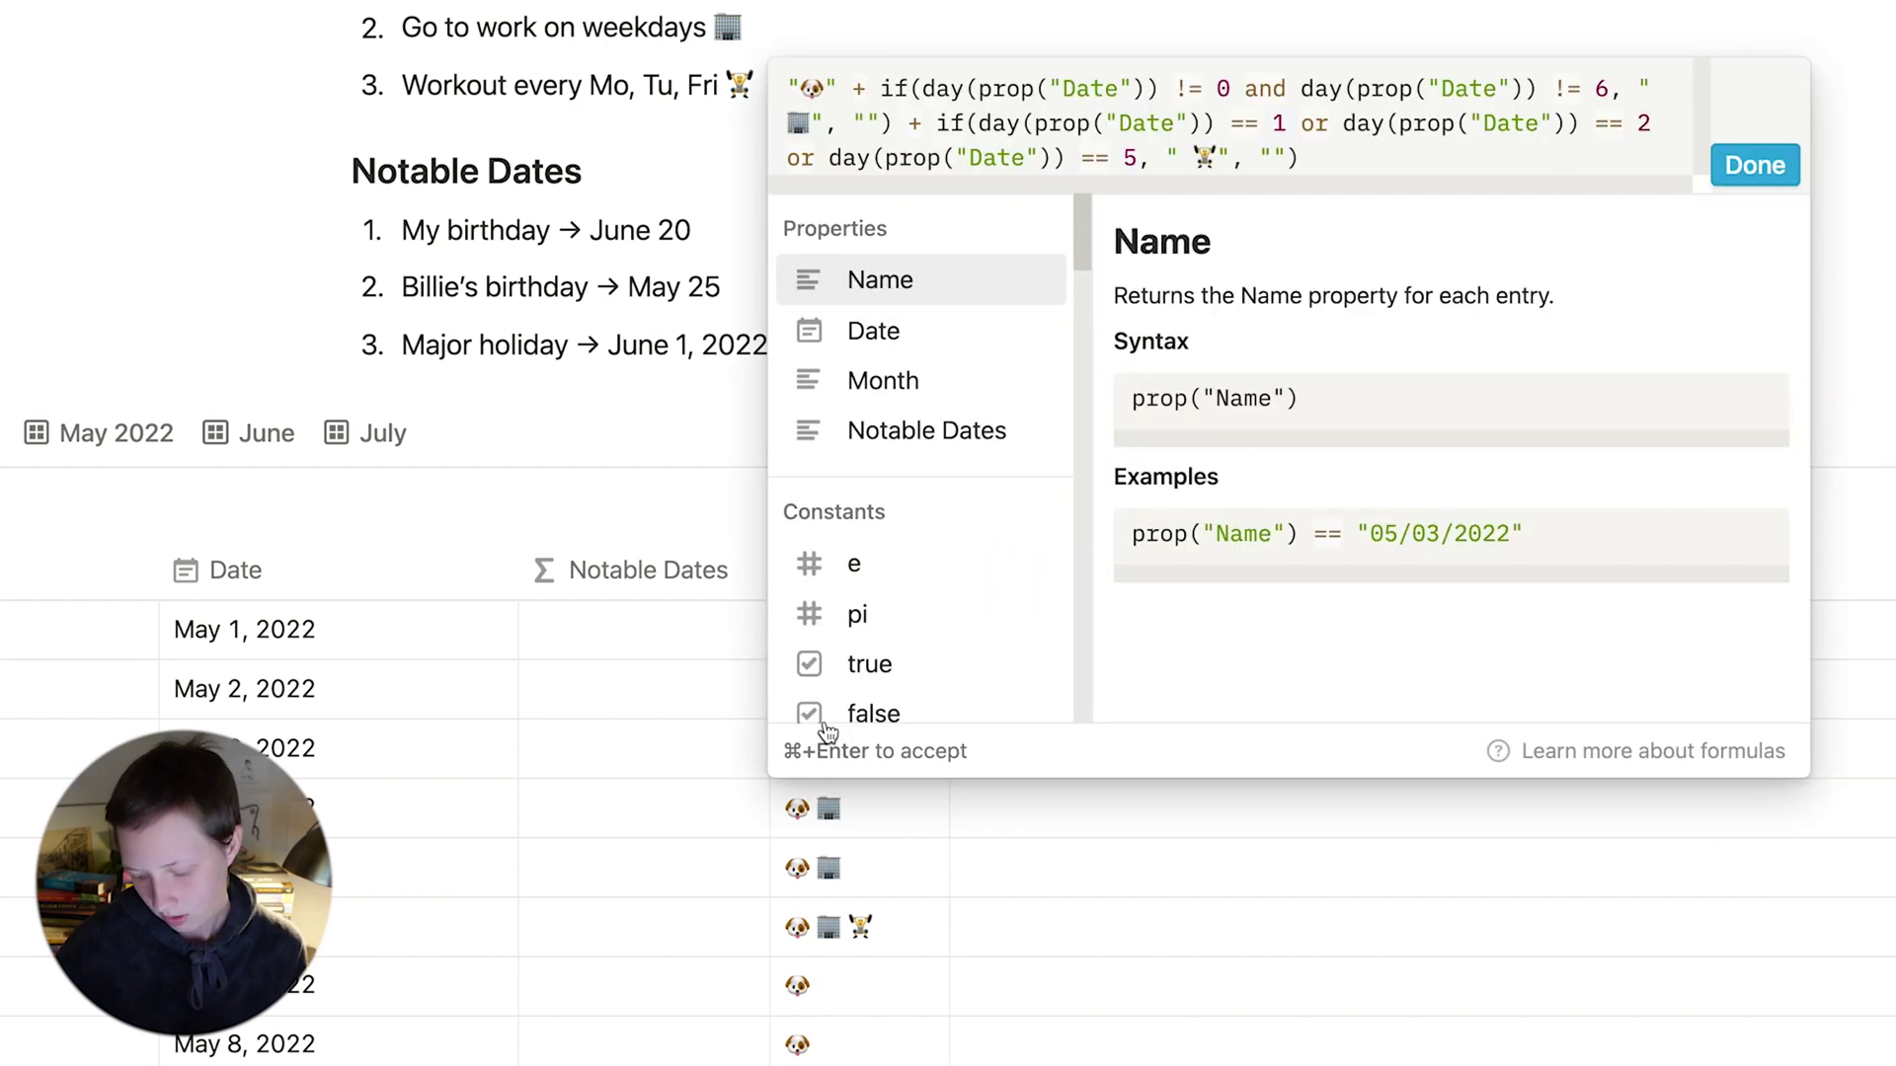
{"action": "key", "text": "super+a"}
{"action": "key", "text": "Escape"}
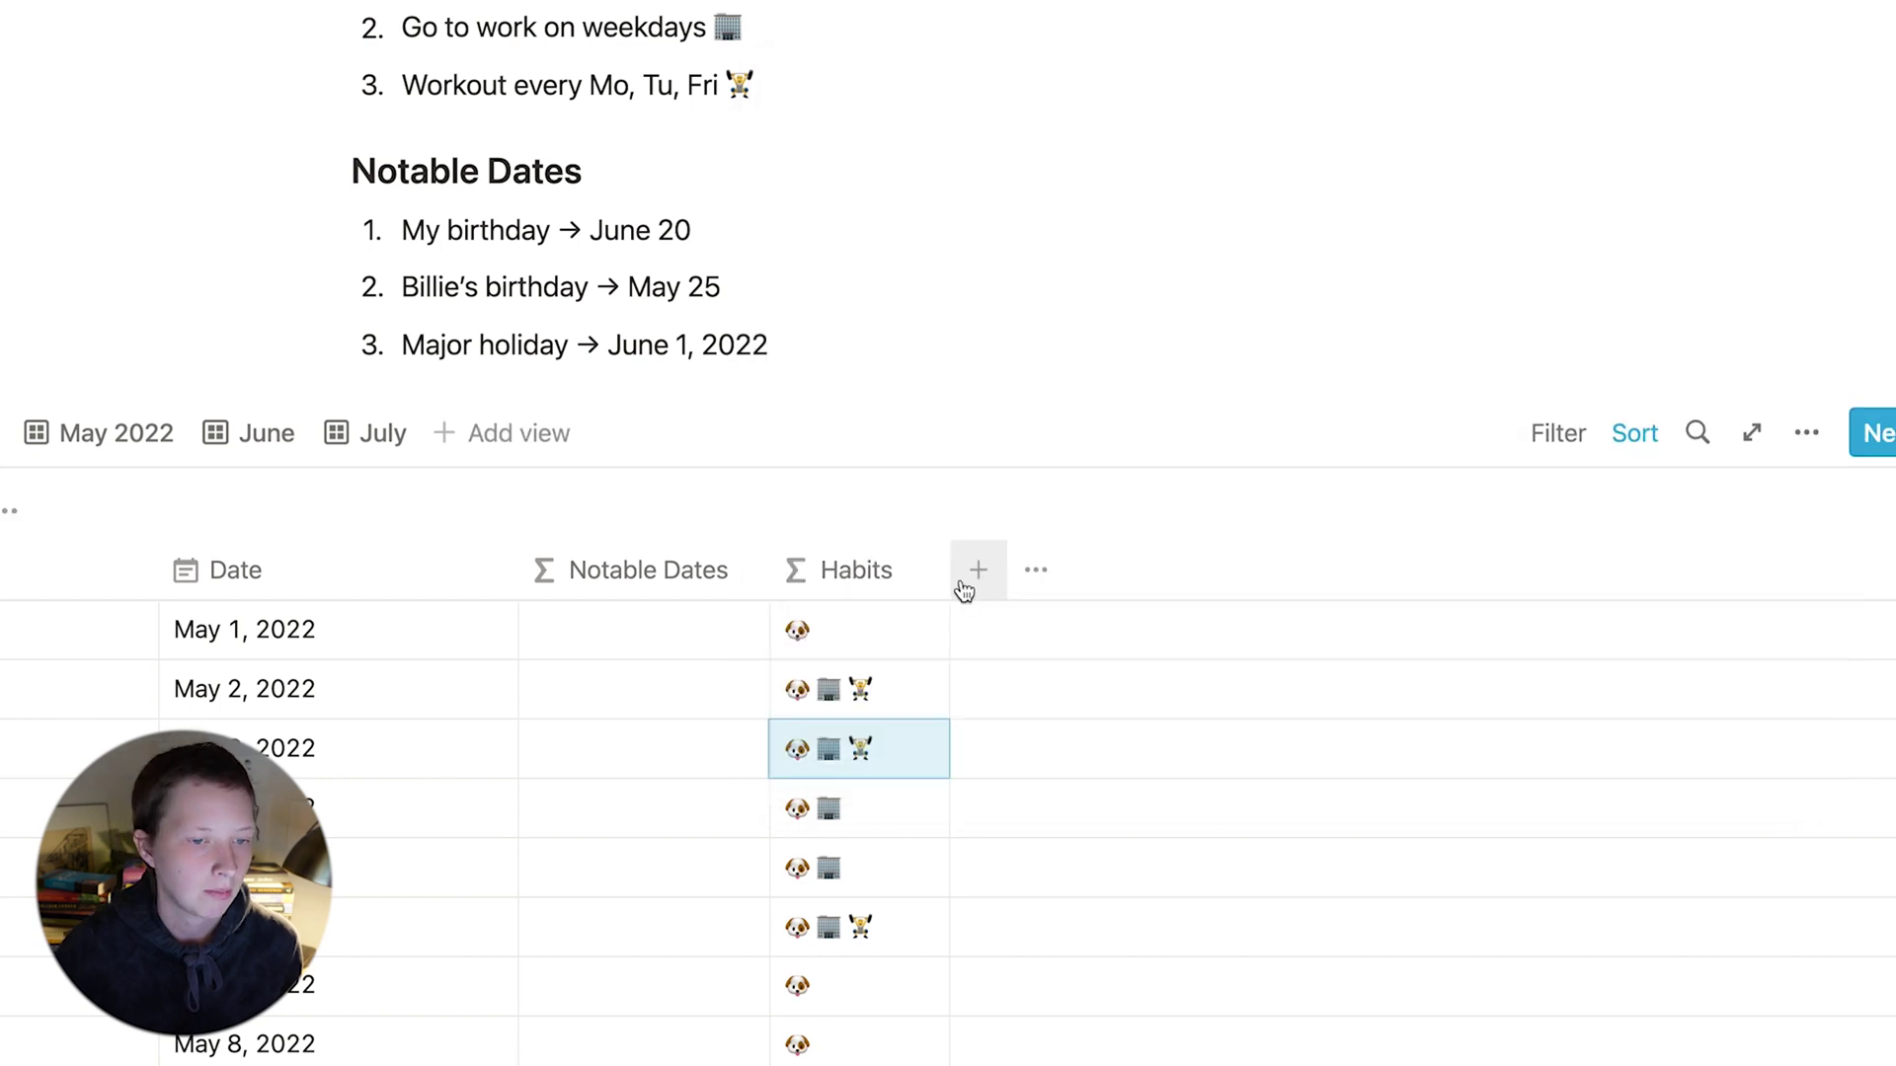
{"action": "left_click", "coordinate": [967, 571]}
{"action": "type", "text": "Habits *"}
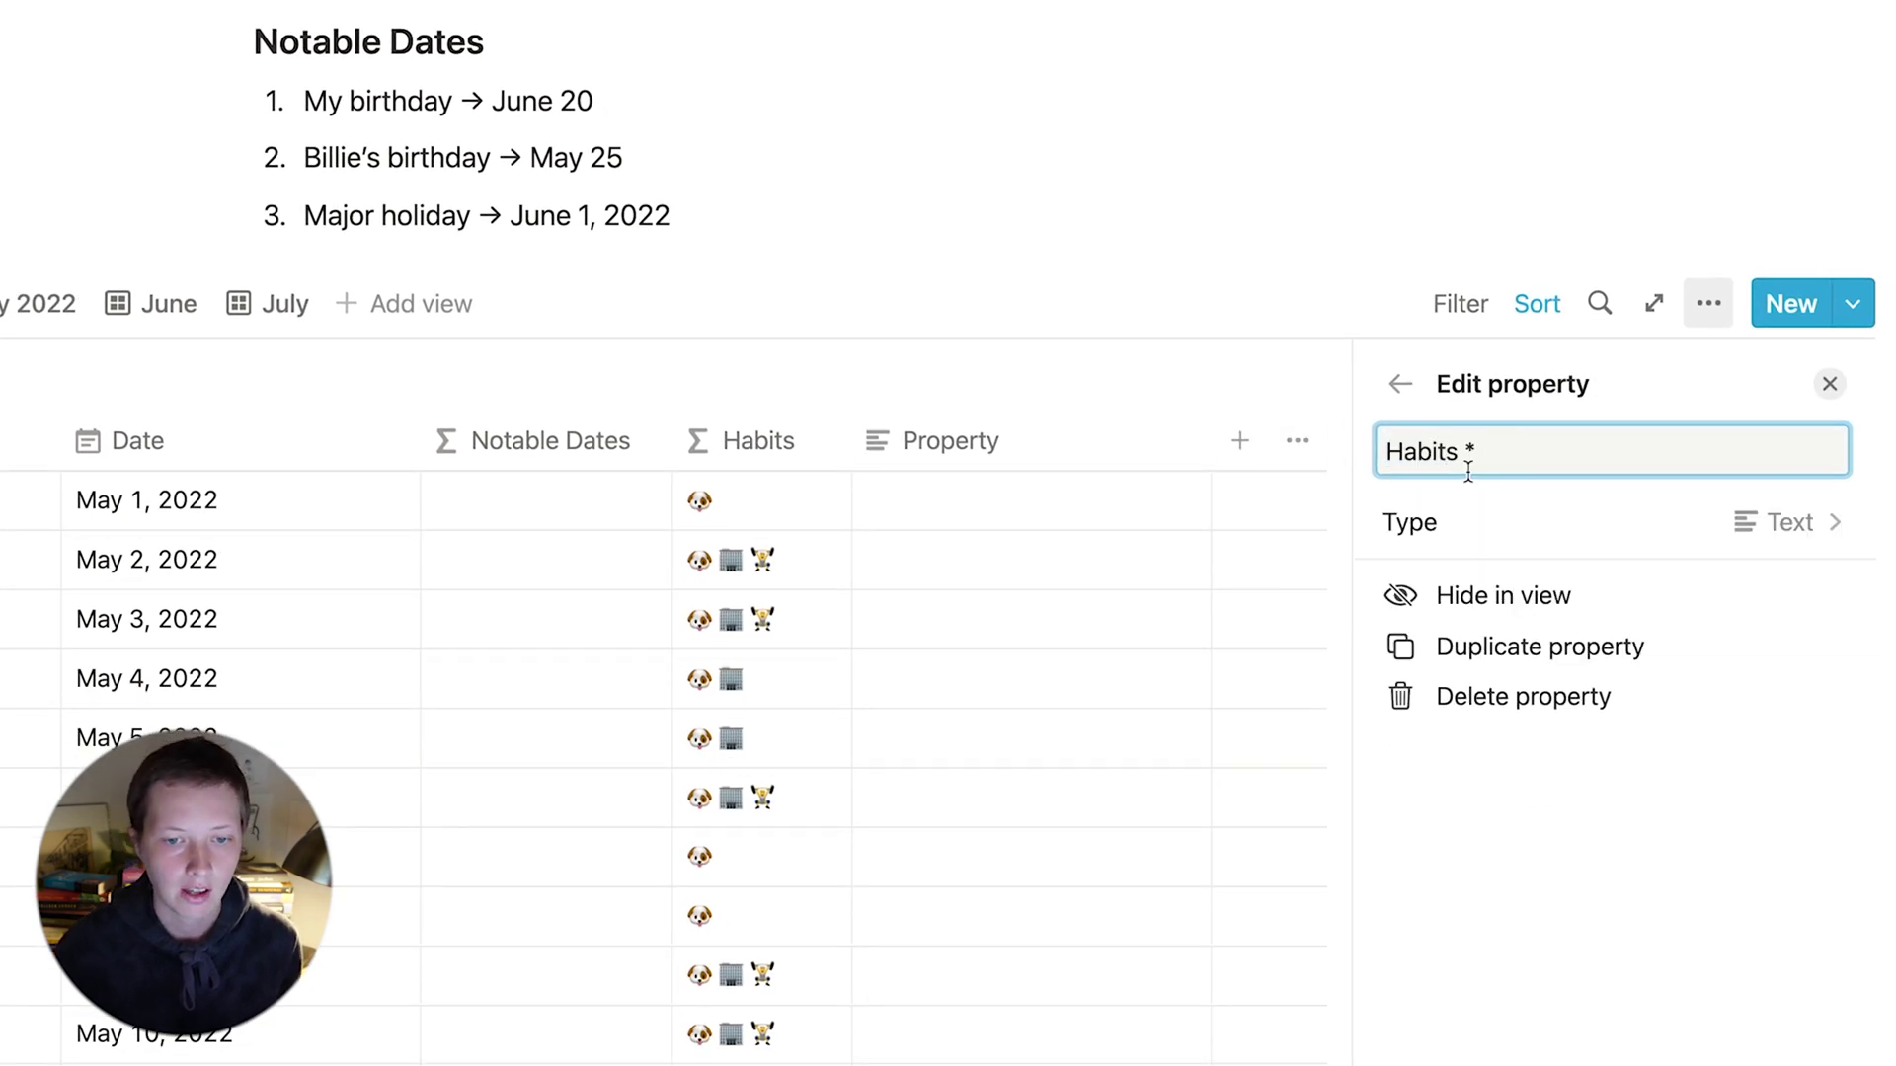
{"action": "left_click", "coordinate": [1363, 520]}
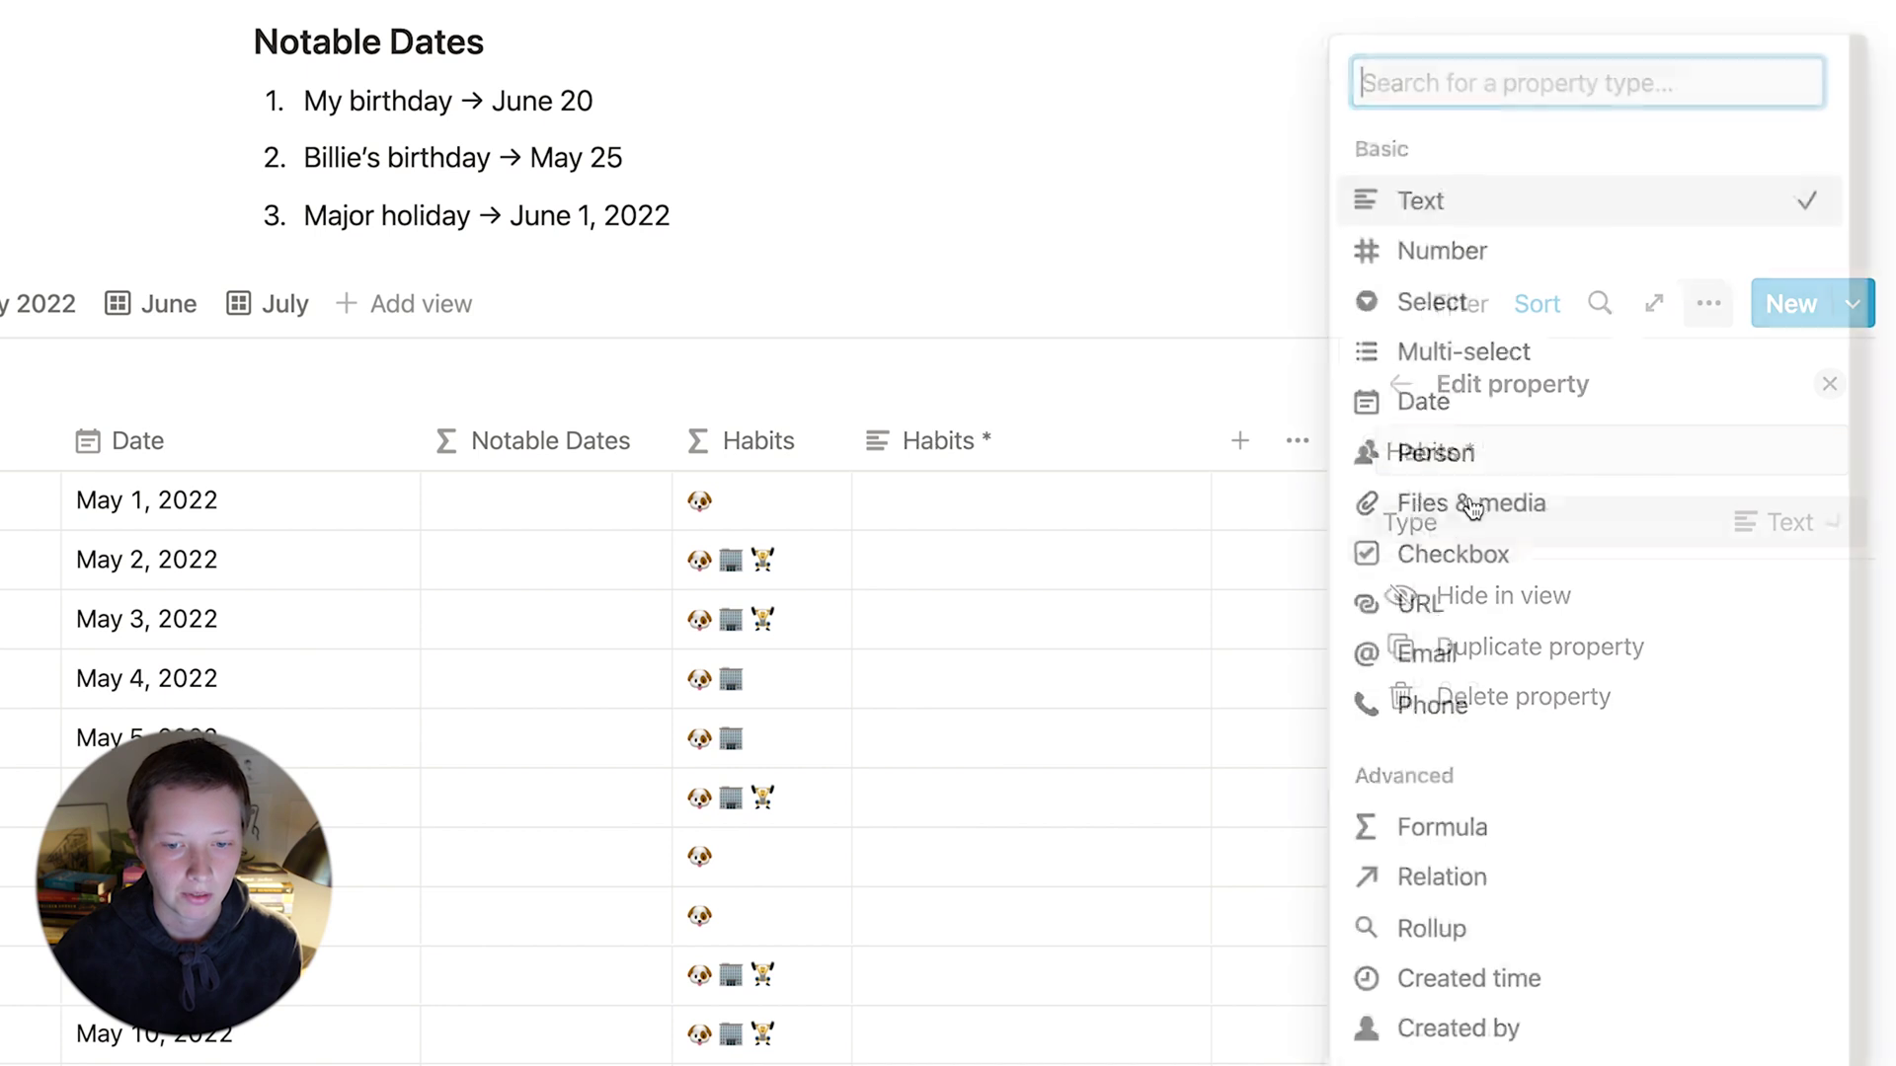
{"action": "left_click", "coordinate": [1384, 847]}
{"action": "left_click", "coordinate": [978, 478]}
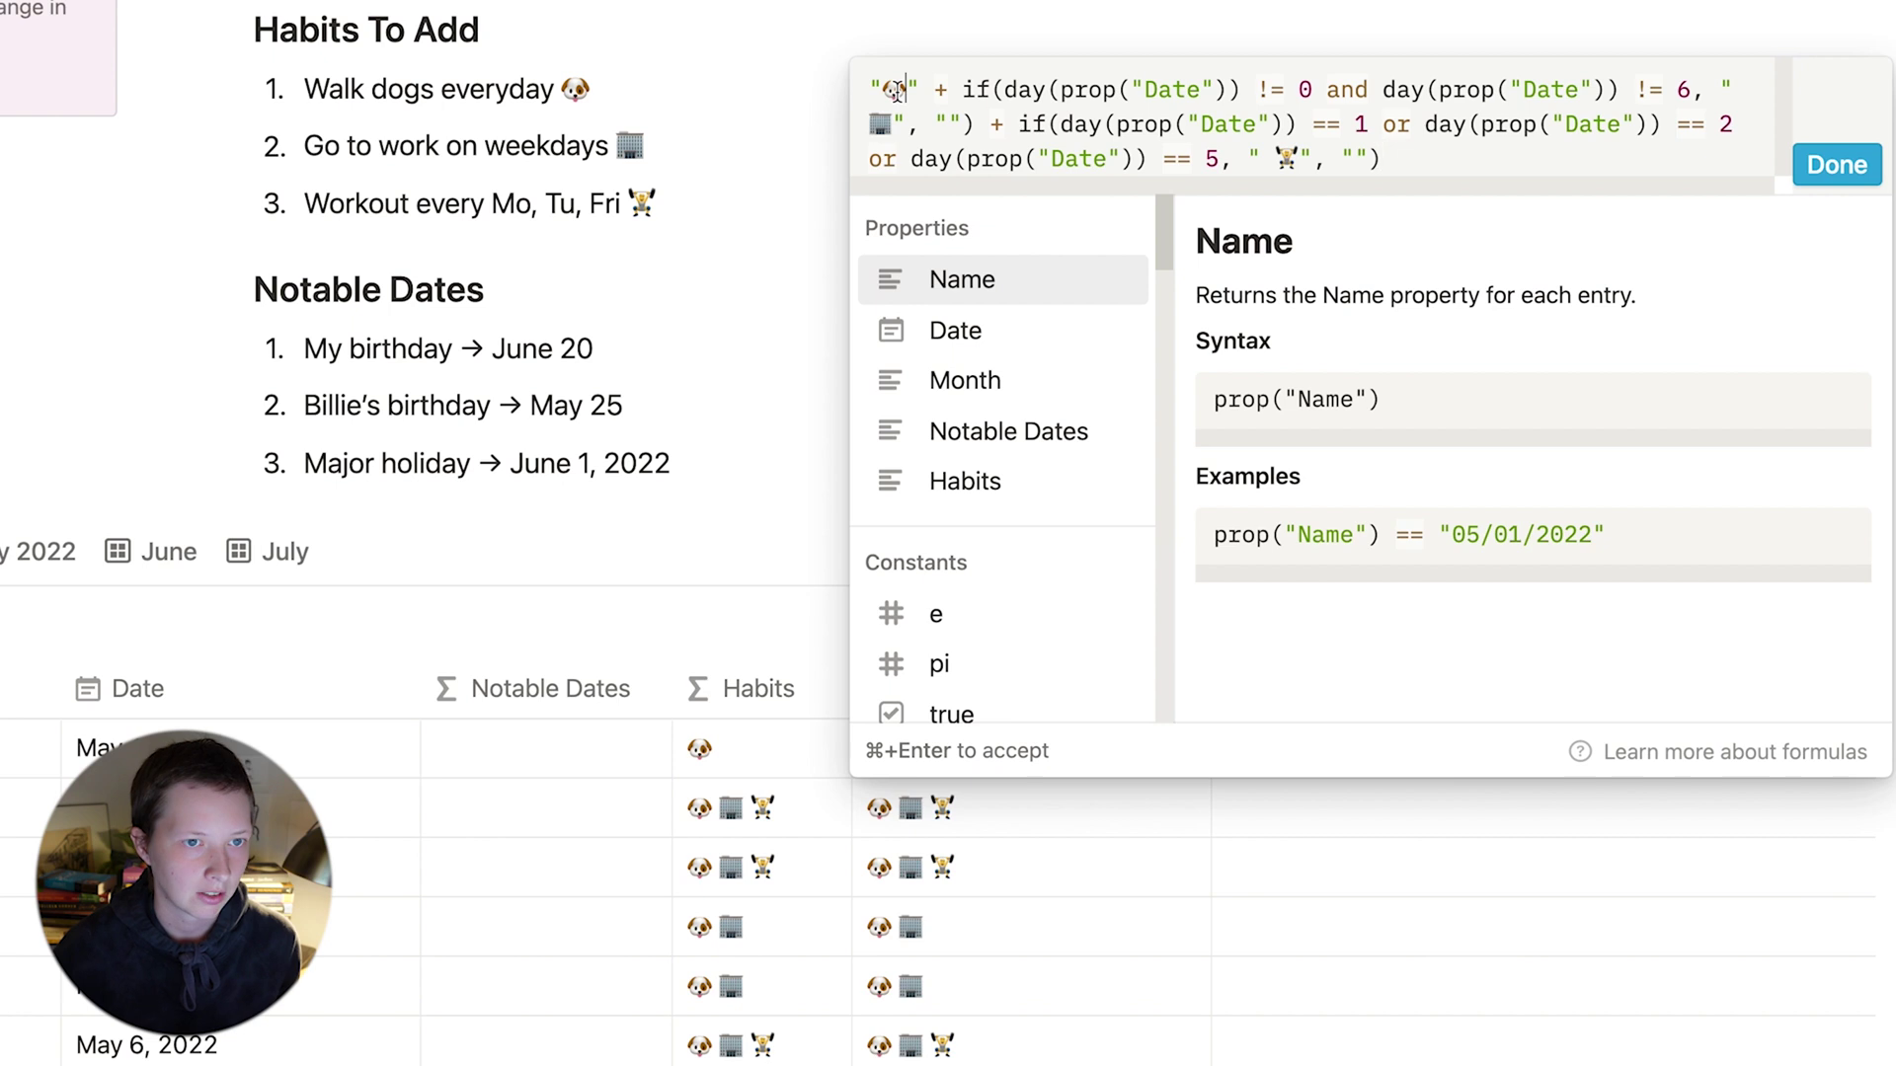
Rewrite the Habits * formula's texts as Take Dogs Out, \nGo To Work and \nWorkout.
{"action": "key", "text": "BackSpace"}
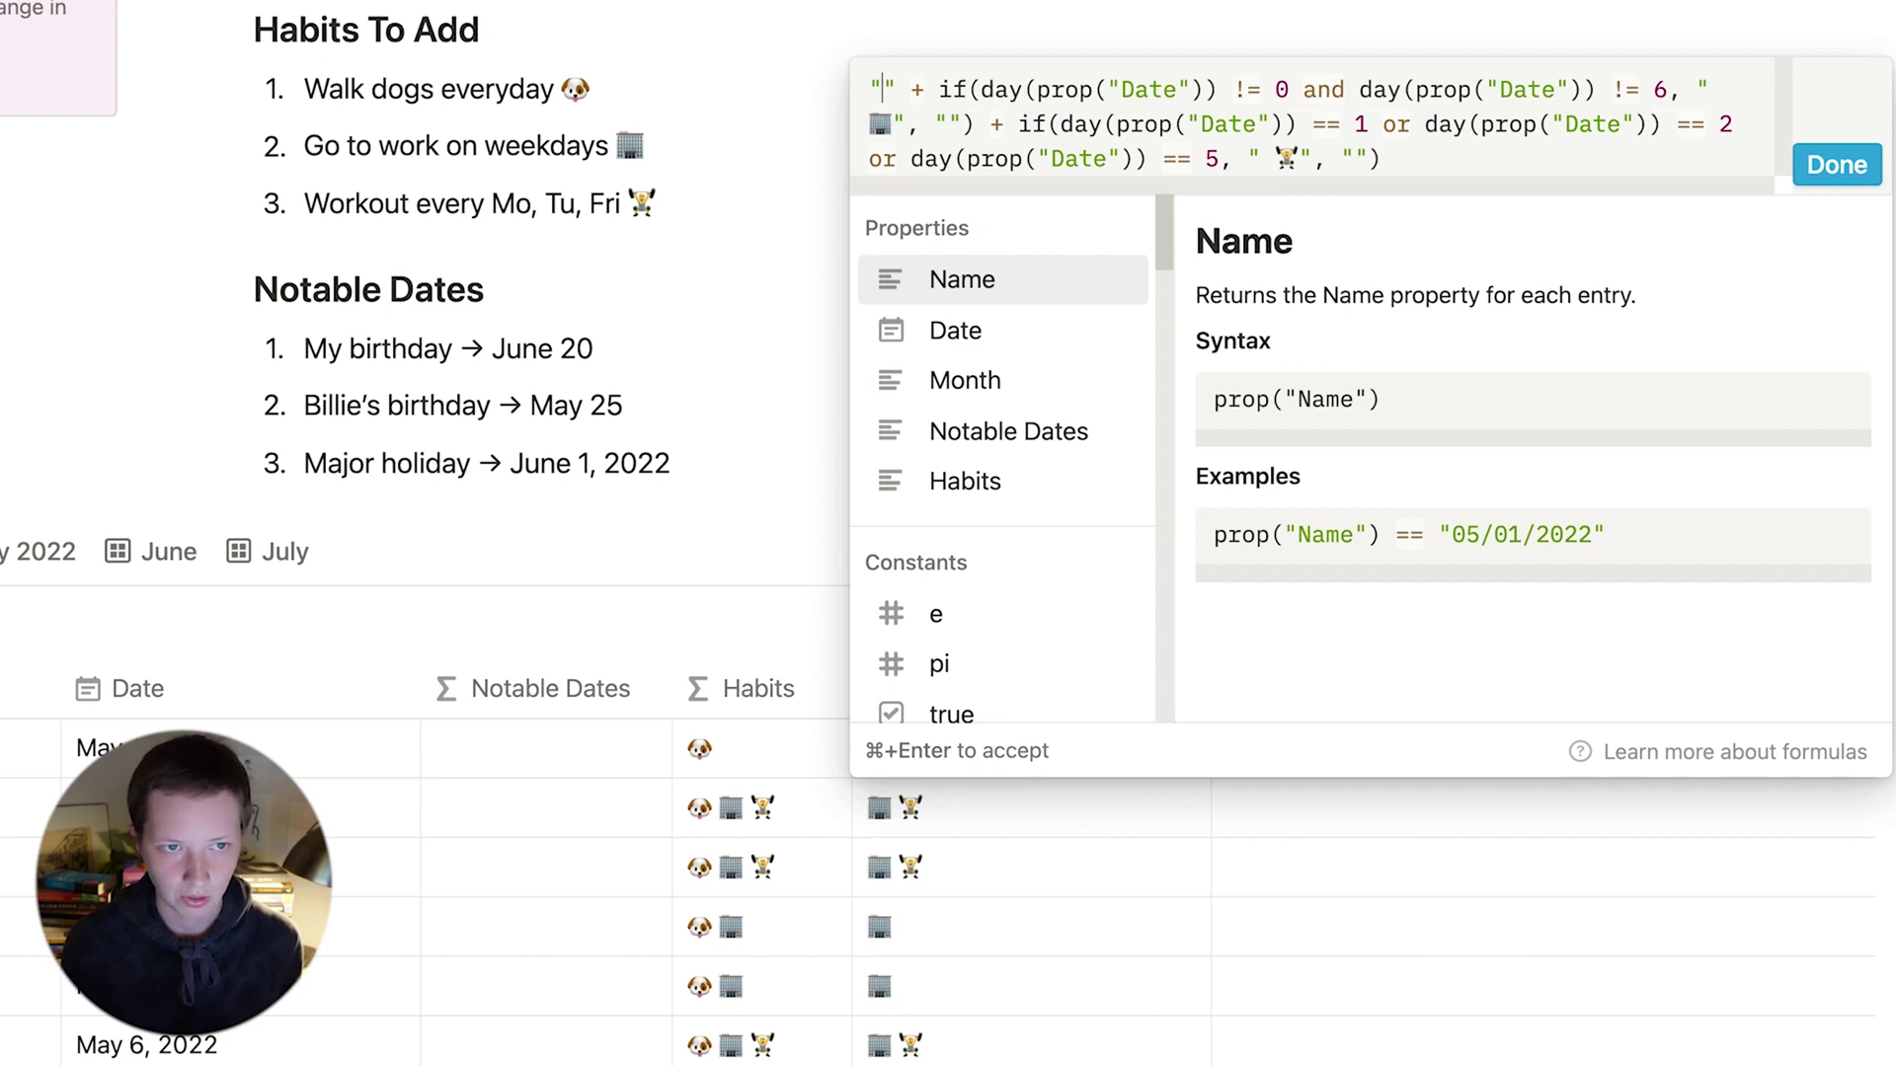
{"action": "type", "text": "Take Dogs "}
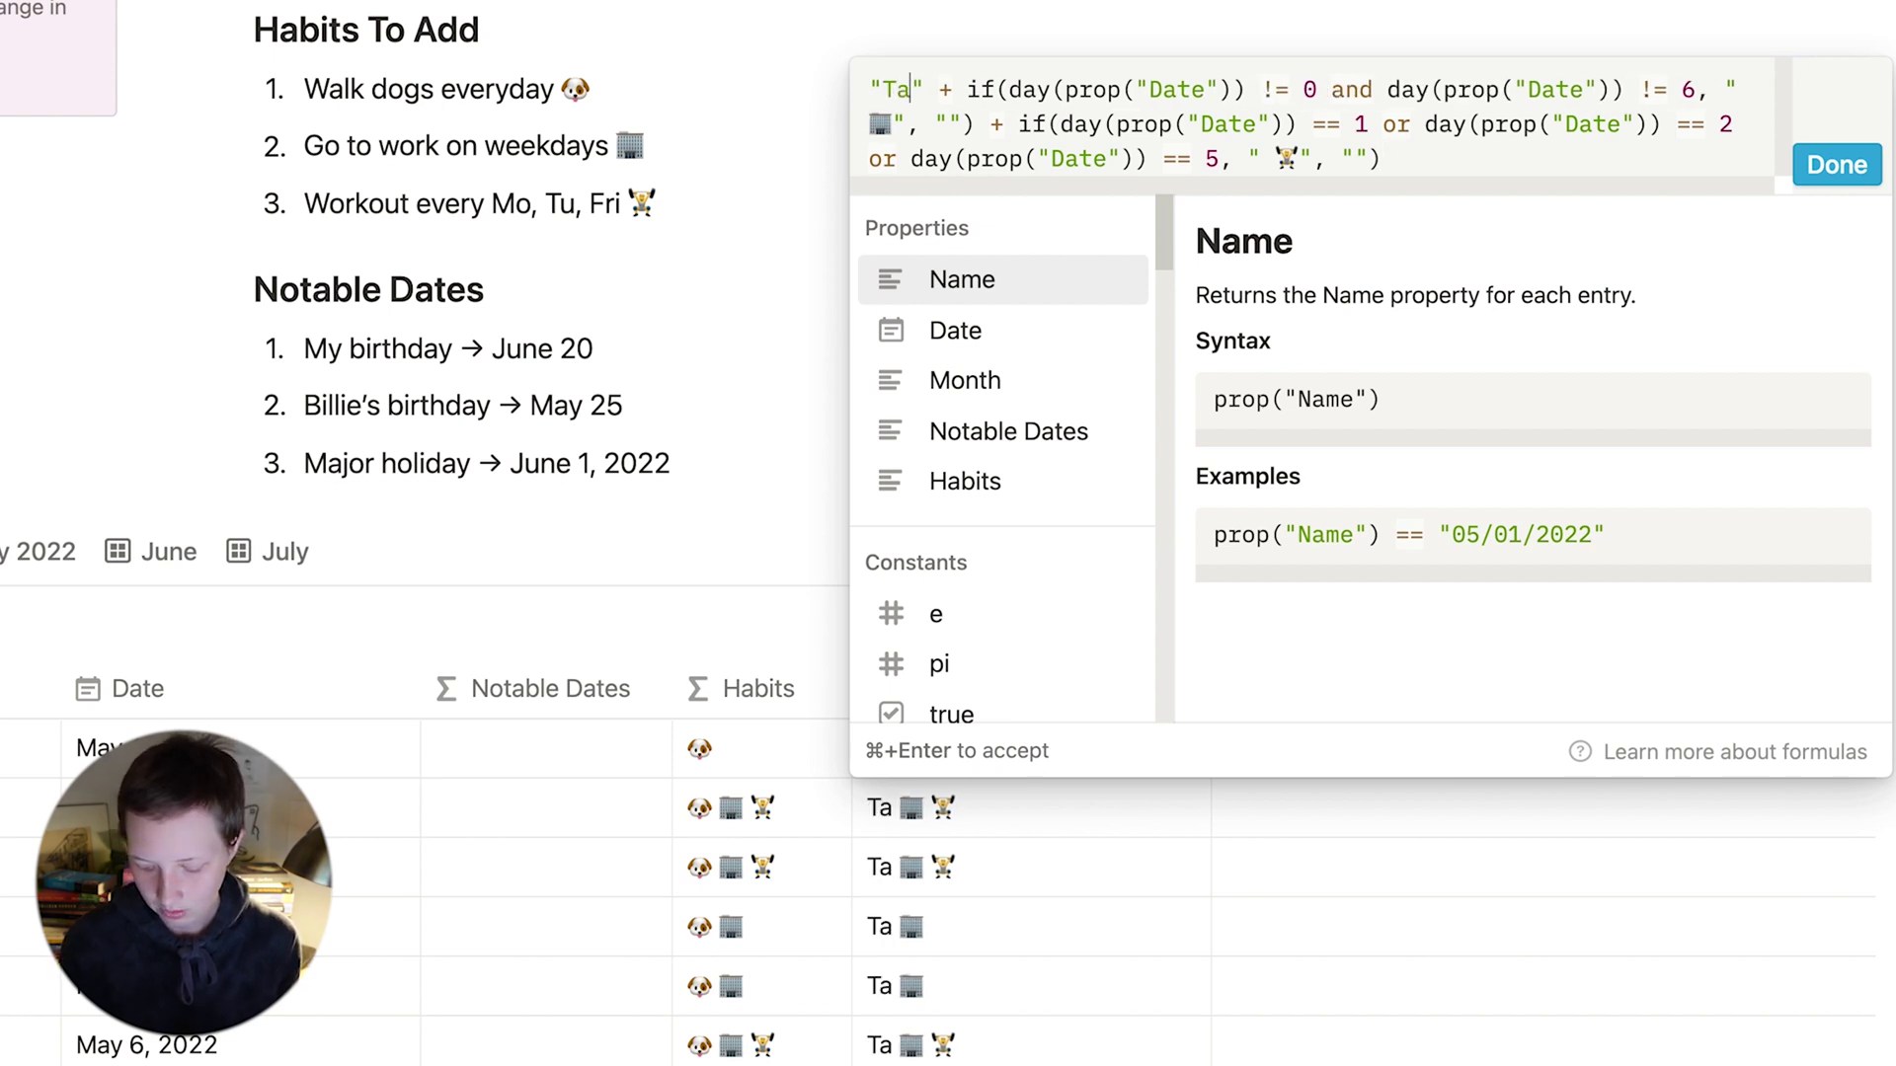
{"action": "type", "text": "Out"}
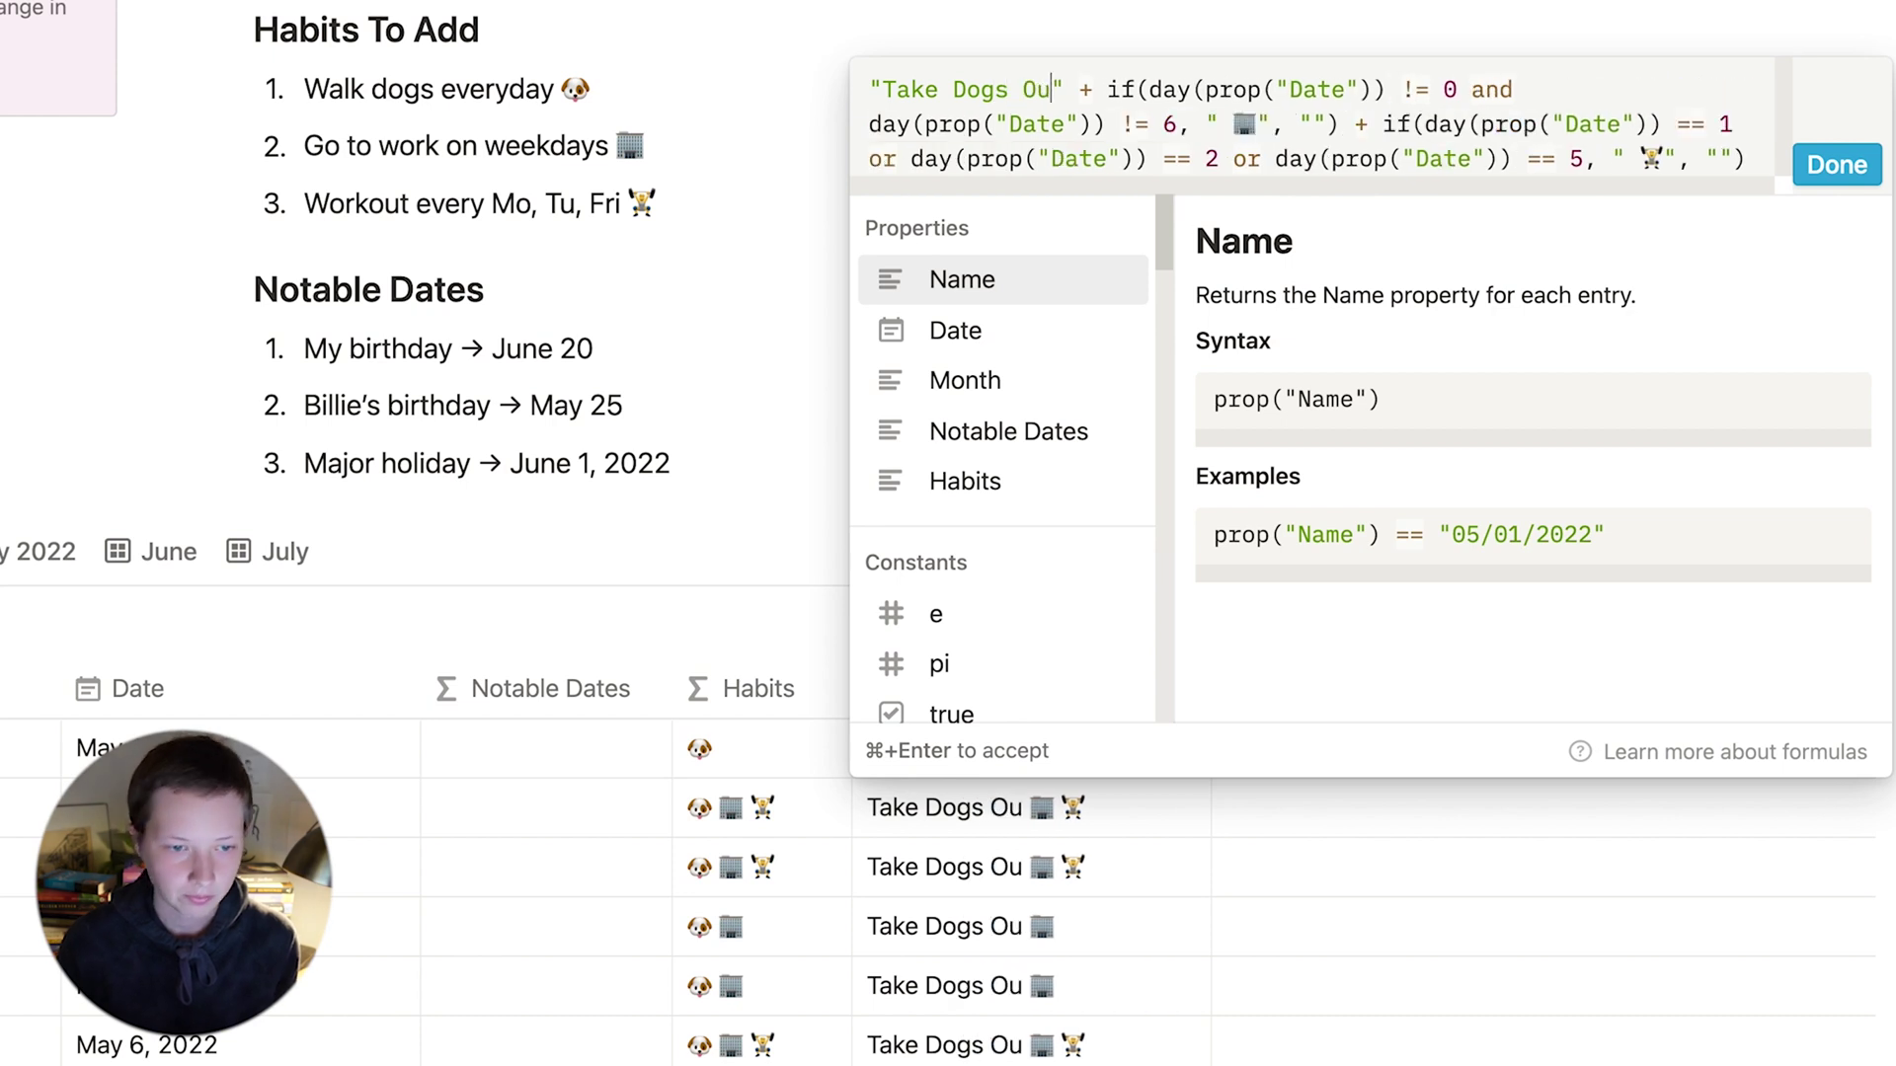
{"action": "left_click", "coordinate": [1252, 126]}
{"action": "key", "text": "BackSpace"}
{"action": "type", "text": "Go To Wo"}
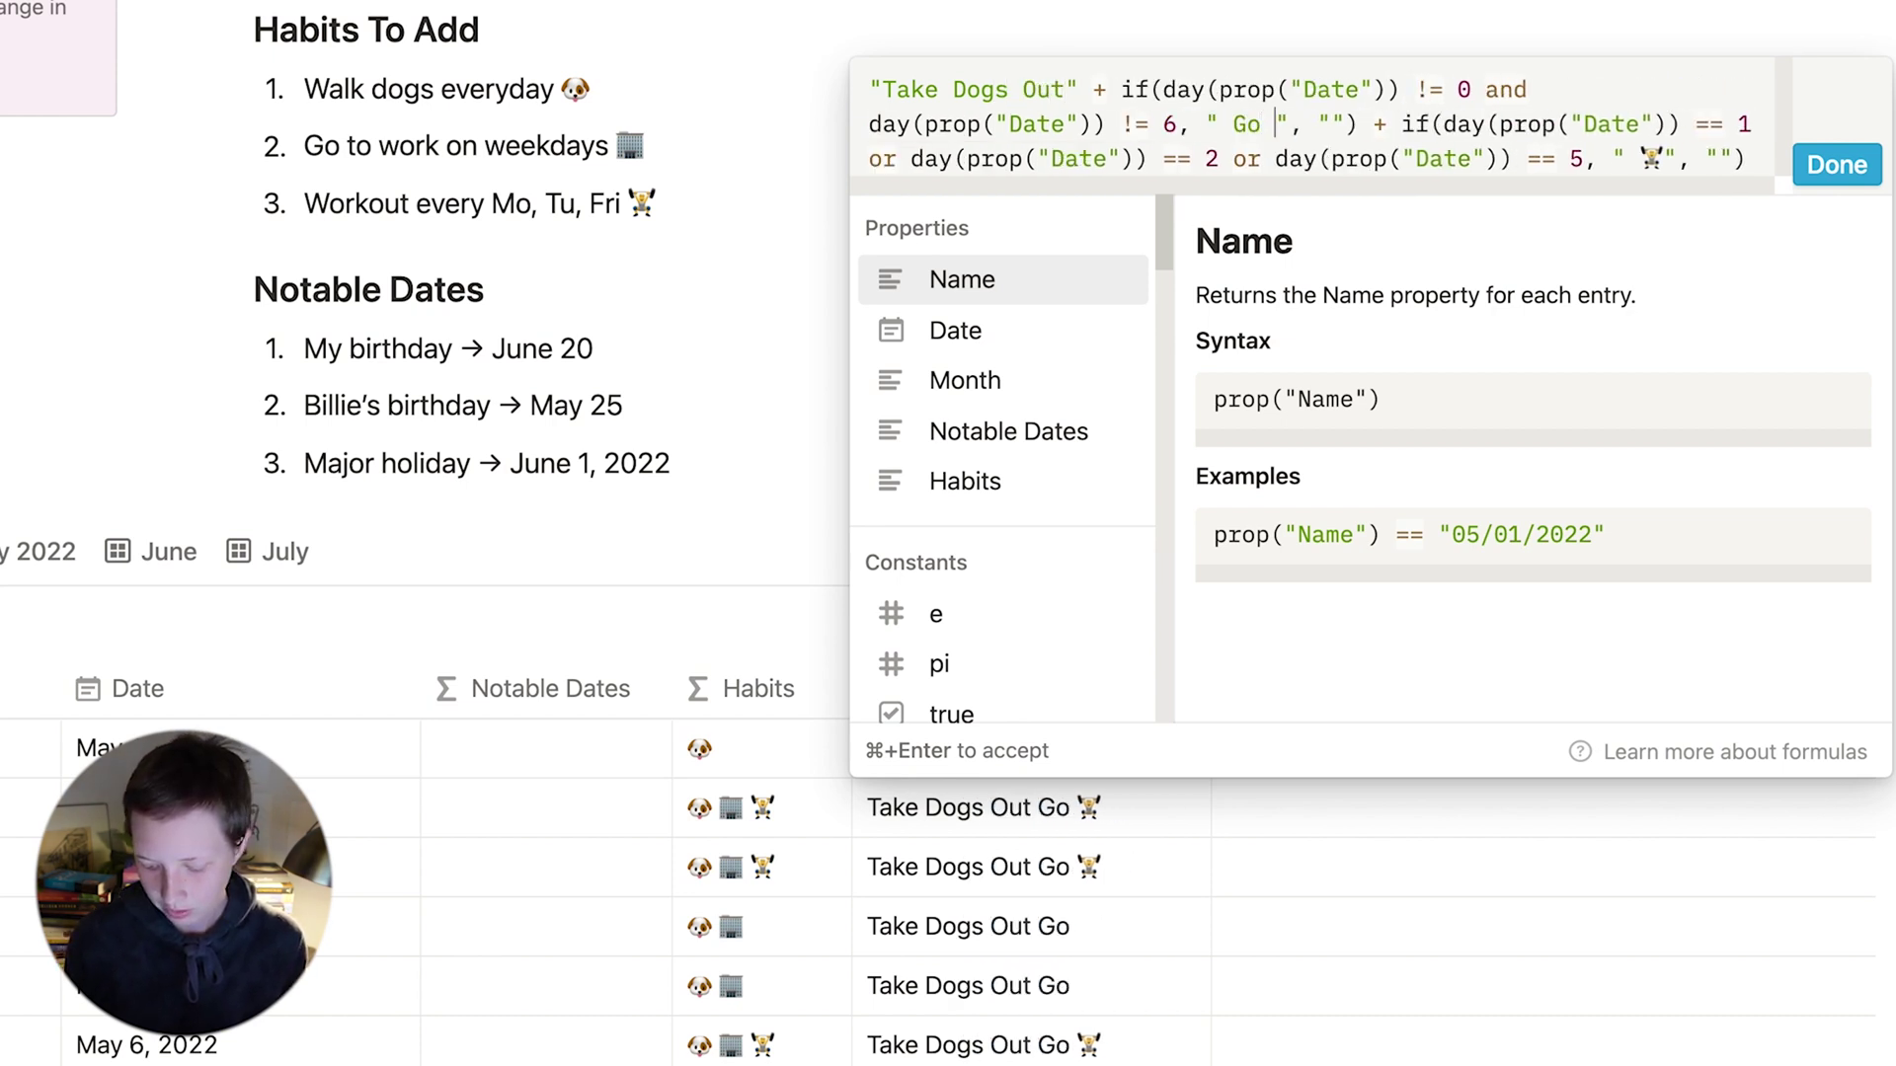
{"action": "type", "text": "rk"}
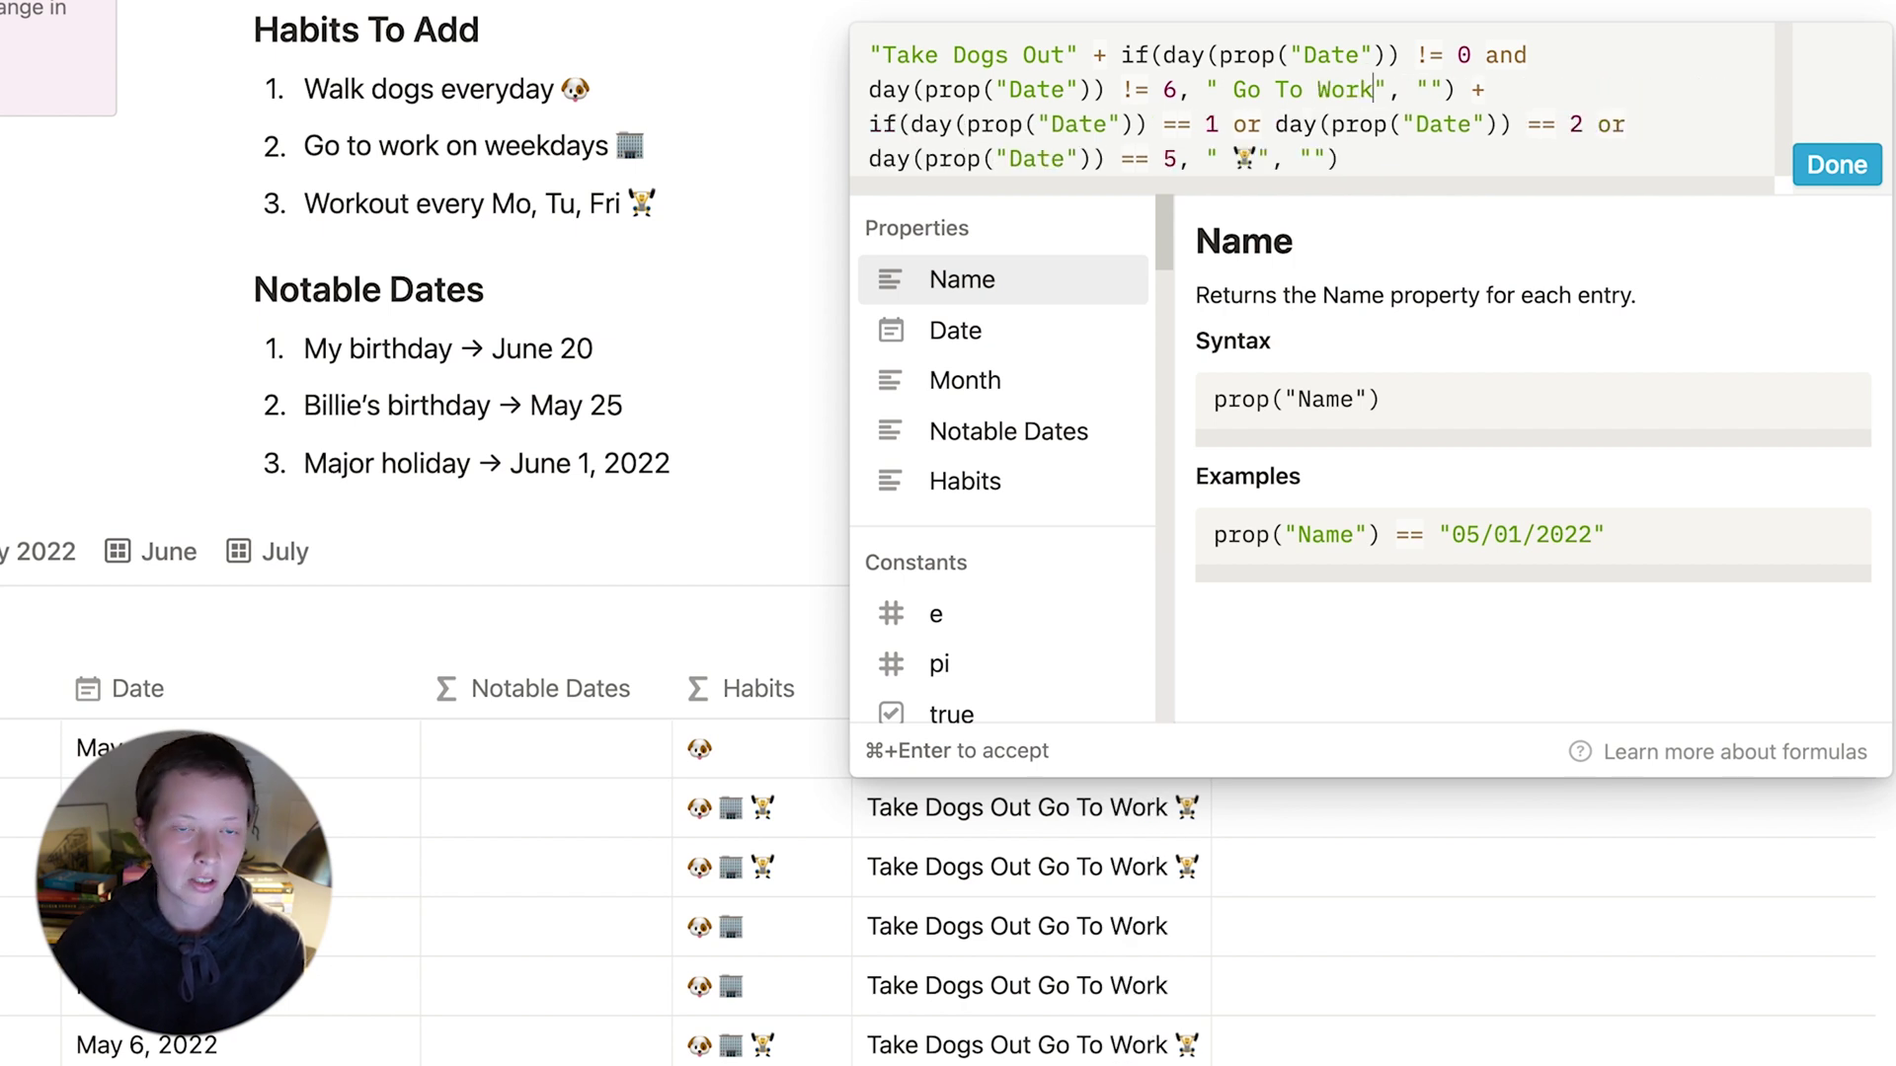
{"action": "left_click", "coordinate": [1233, 93]}
{"action": "key", "text": "BackSpace"}
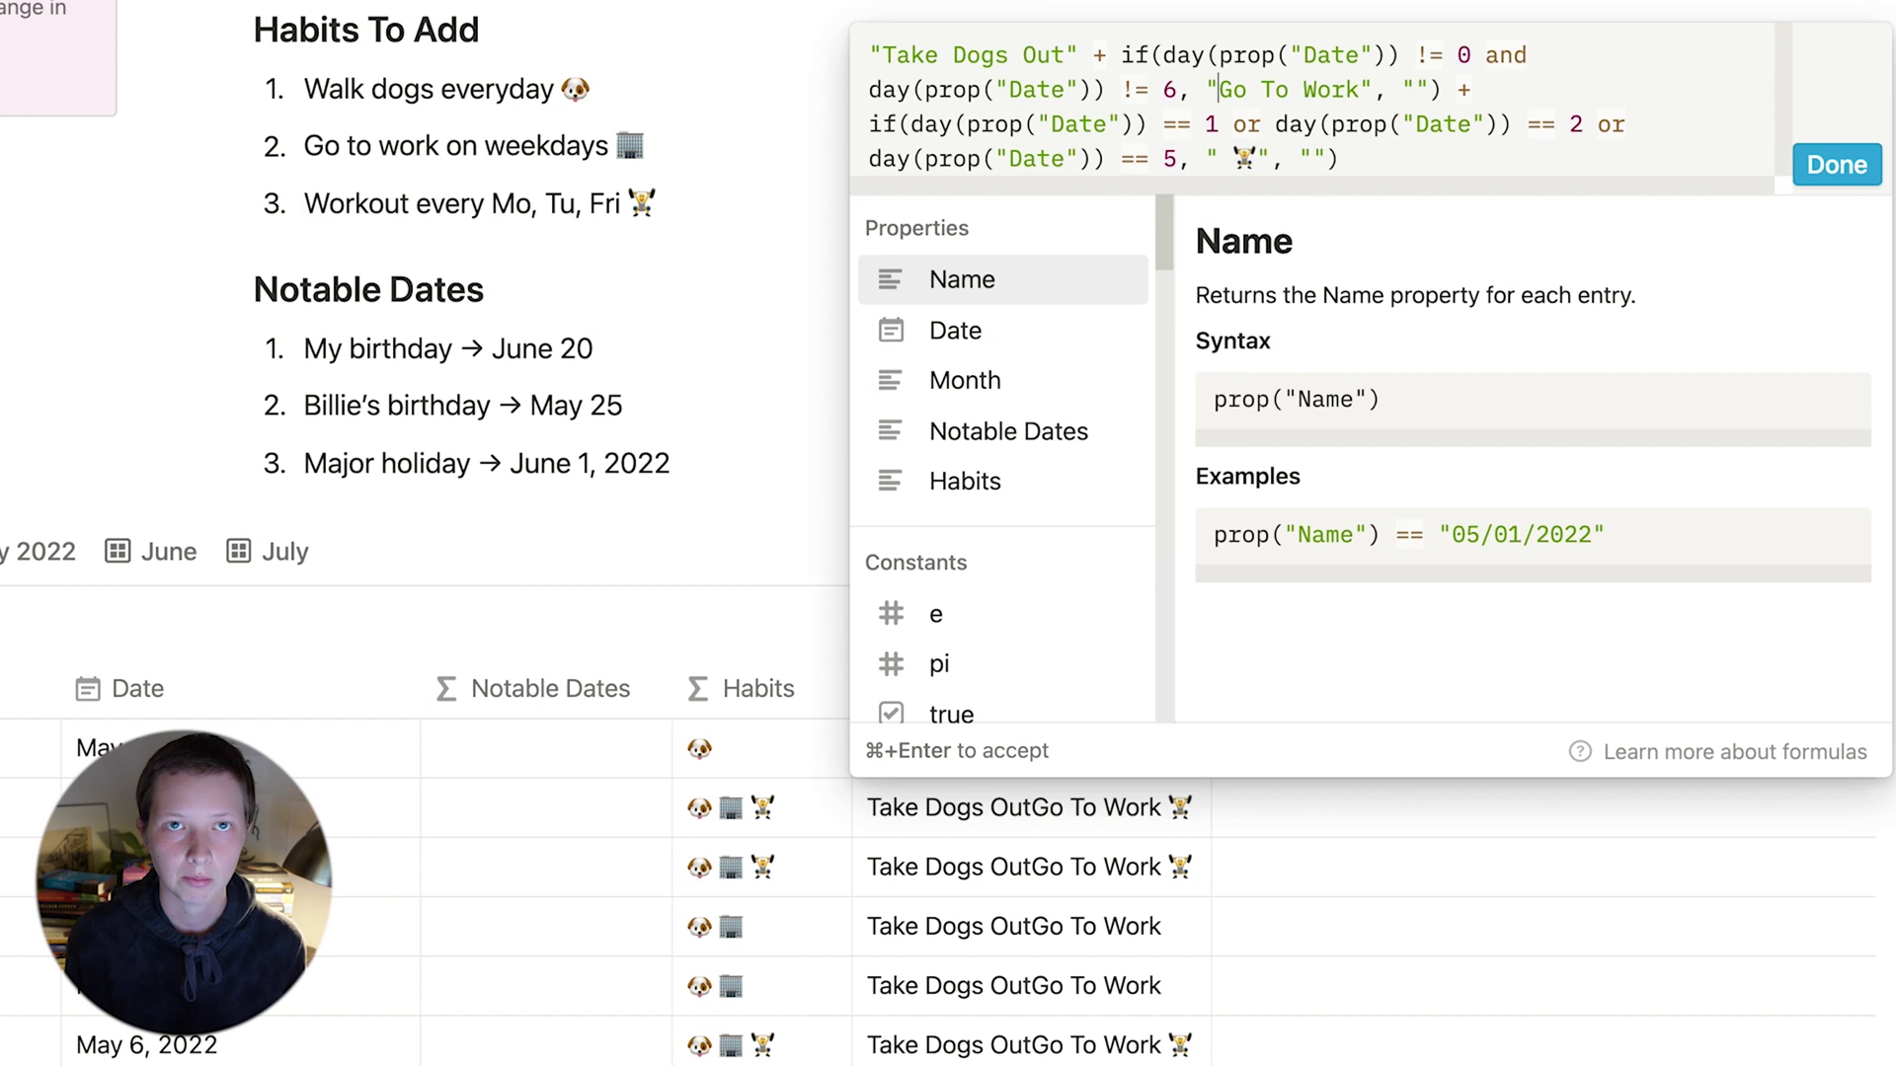
{"action": "type", "text": "\\n"}
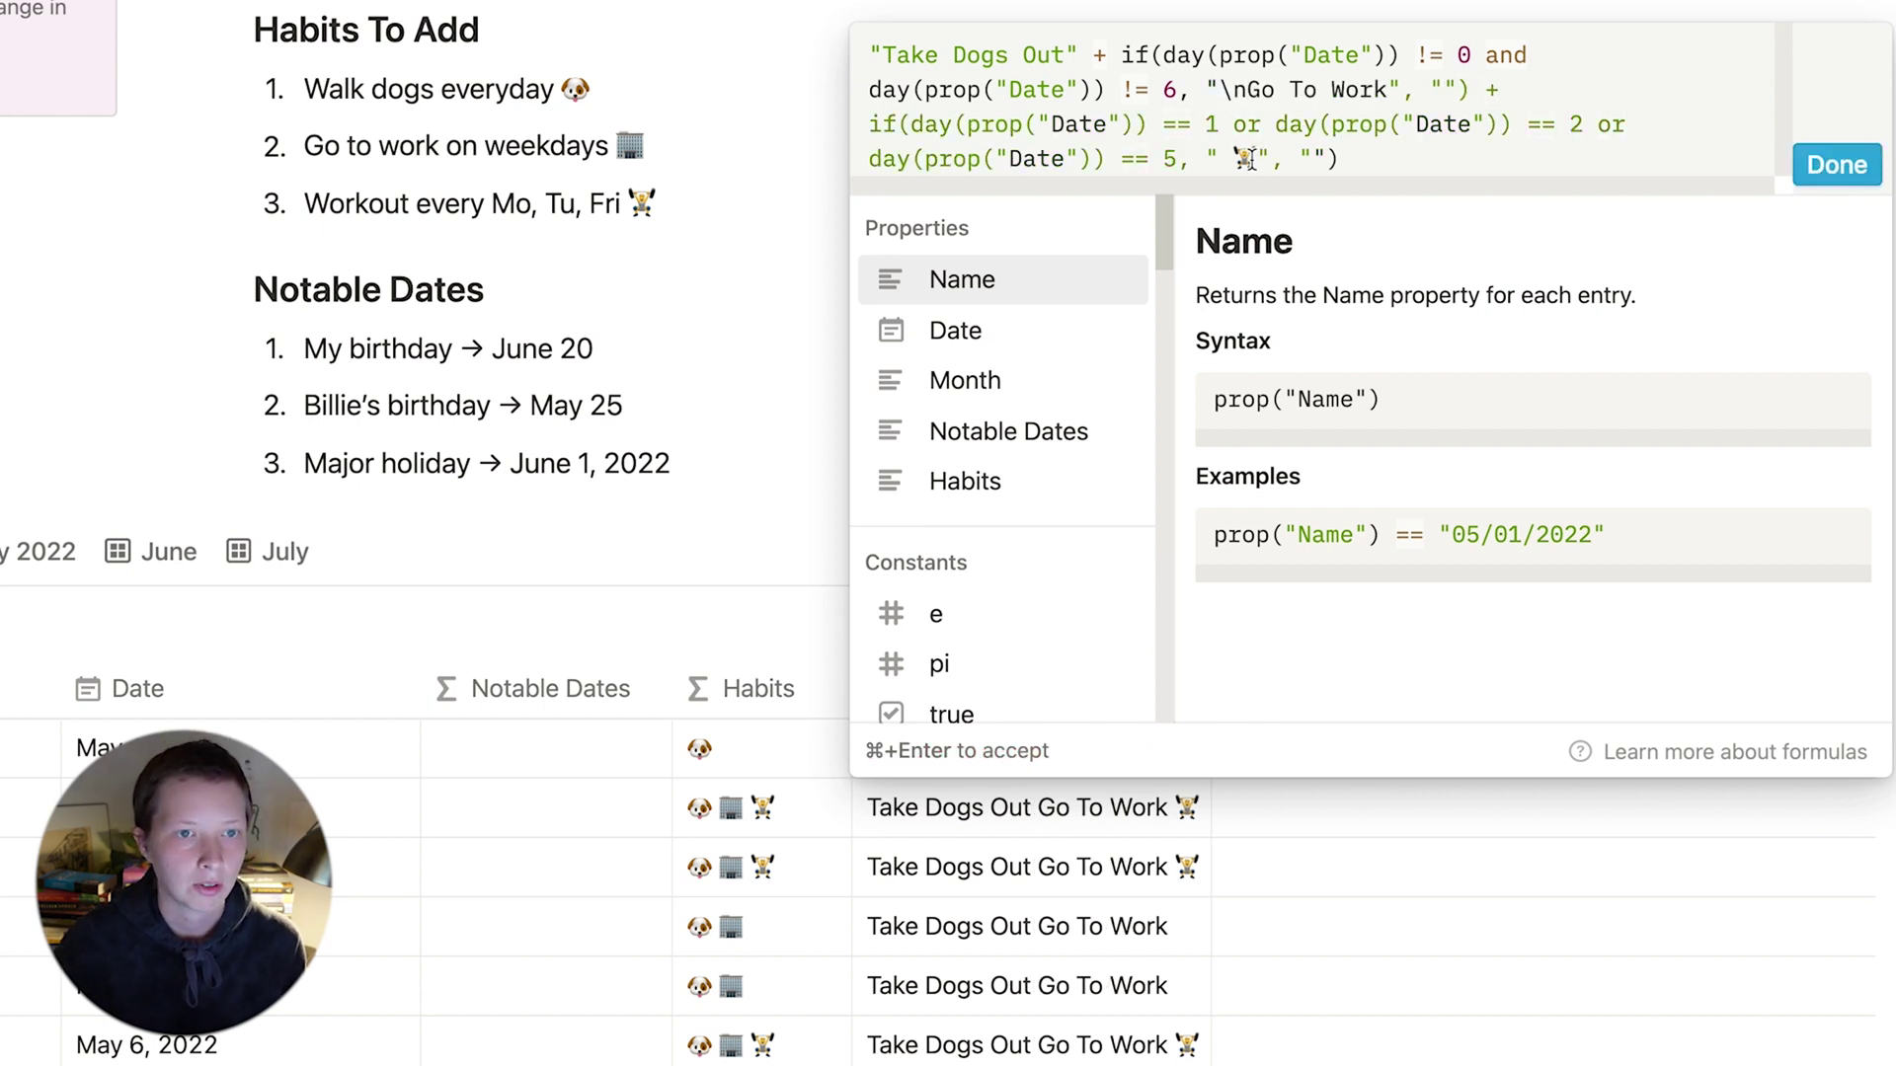
{"action": "key", "text": "BackSpace"}
{"action": "type", "text": "Work"}
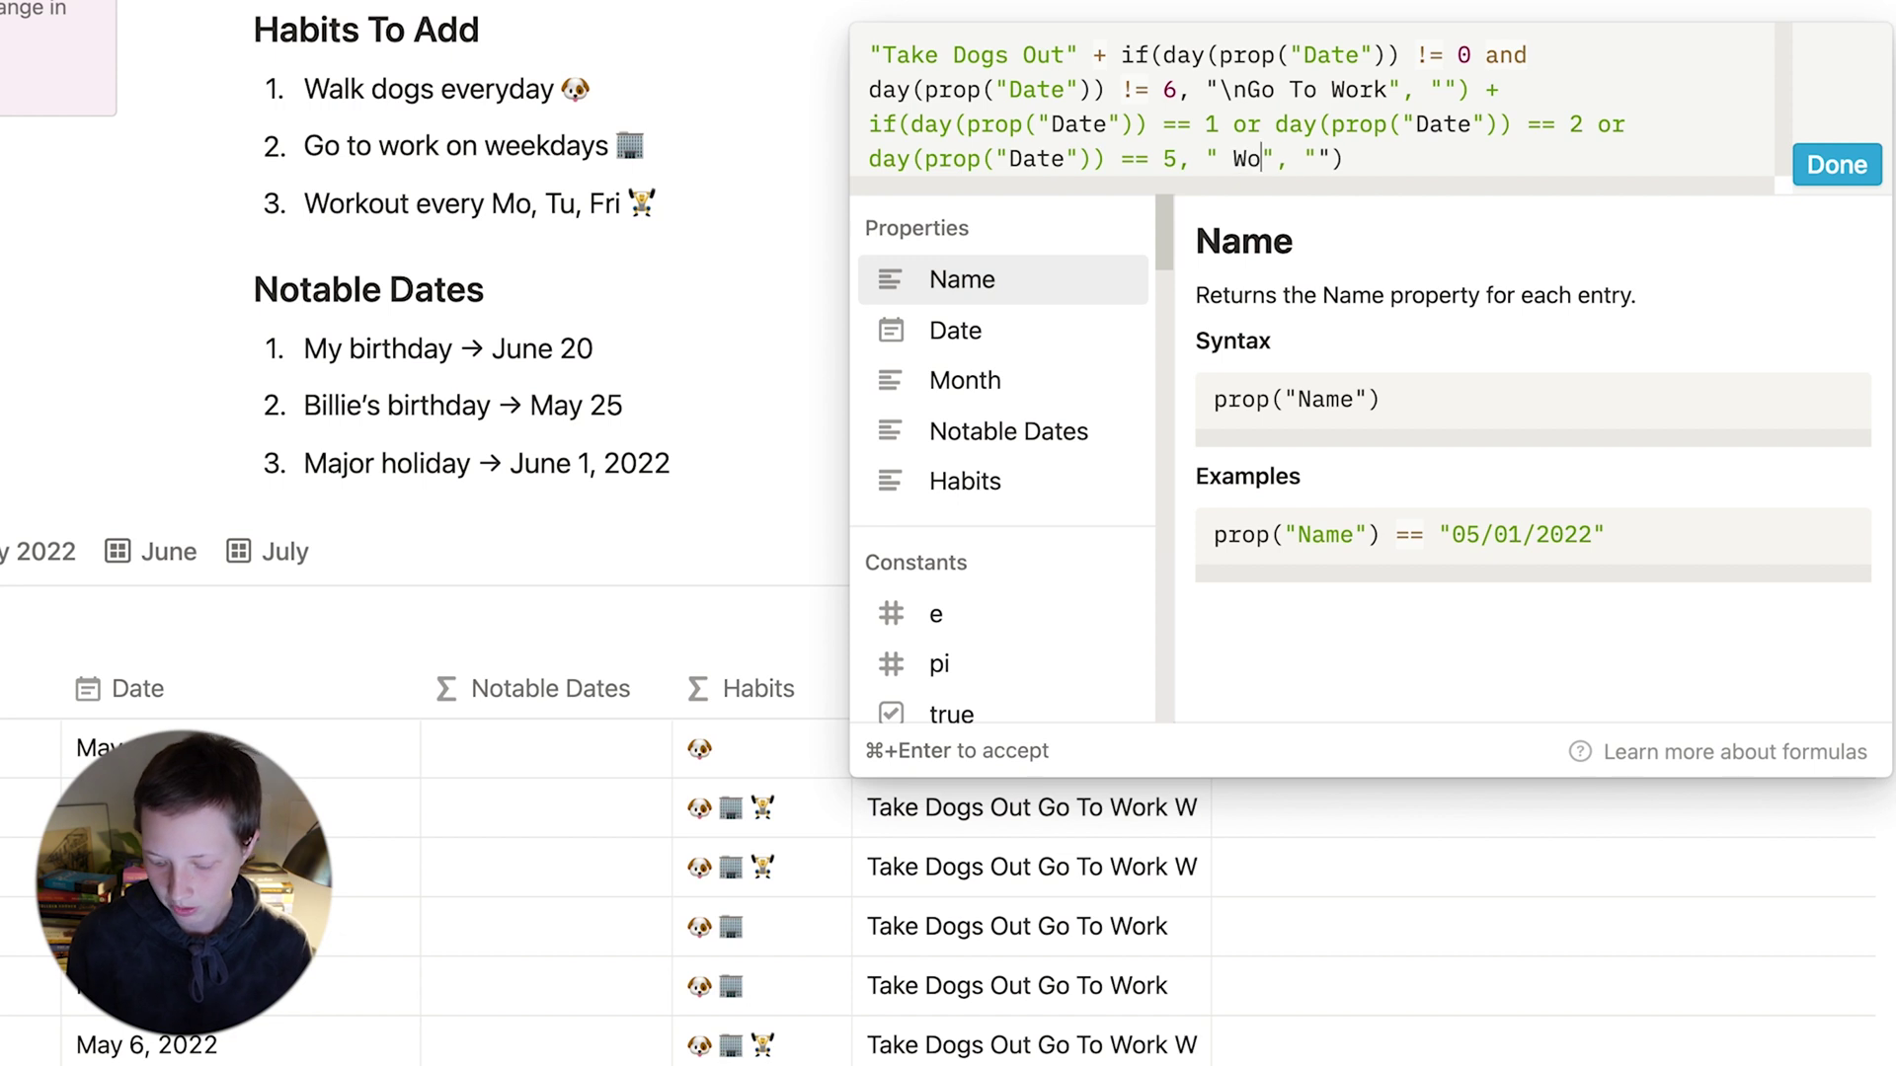
{"action": "type", "text": "out"}
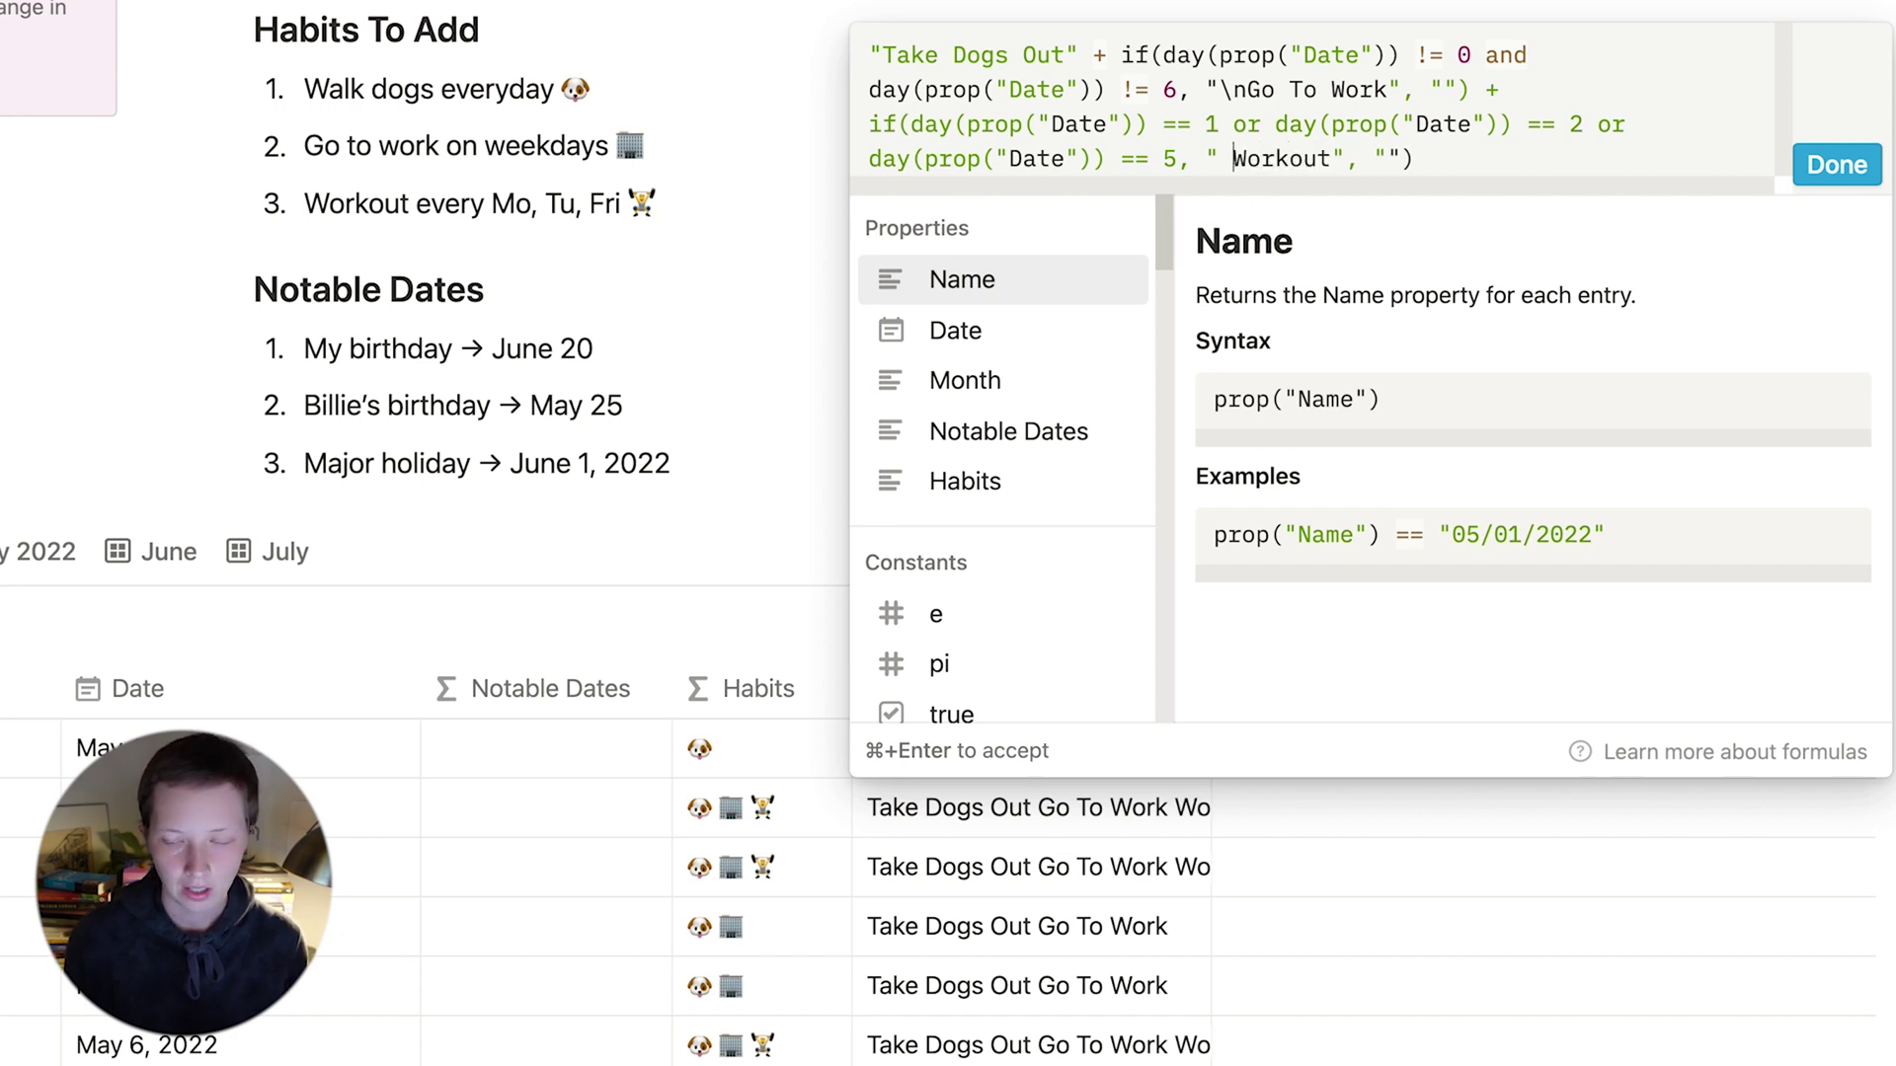
{"action": "key", "text": "BackSpace"}
{"action": "type", "text": "\\n"}
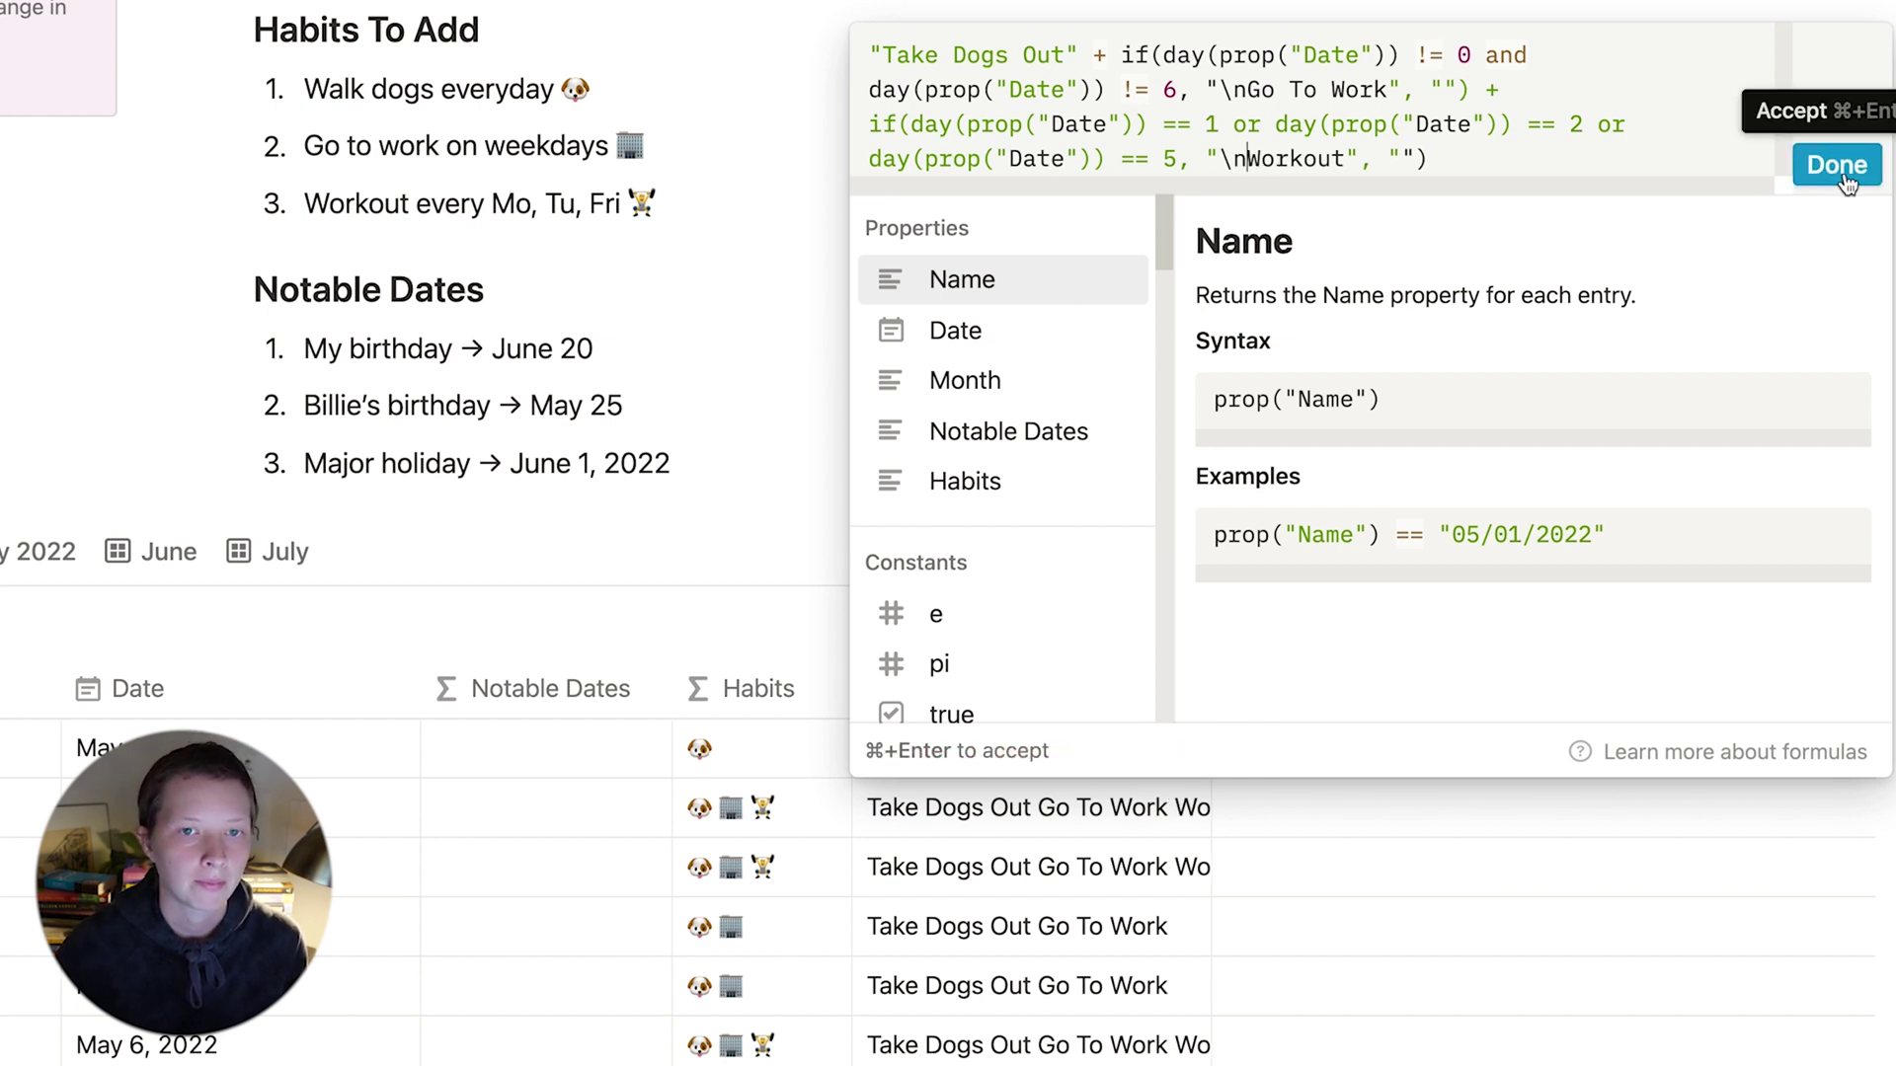
{"action": "left_click", "coordinate": [1837, 166]}
Turn on Wrap column for Habits * so each habit shows on its own line.
{"action": "scroll", "coordinate": [1117, 614], "scroll_direction": "down", "scroll_amount": 5}
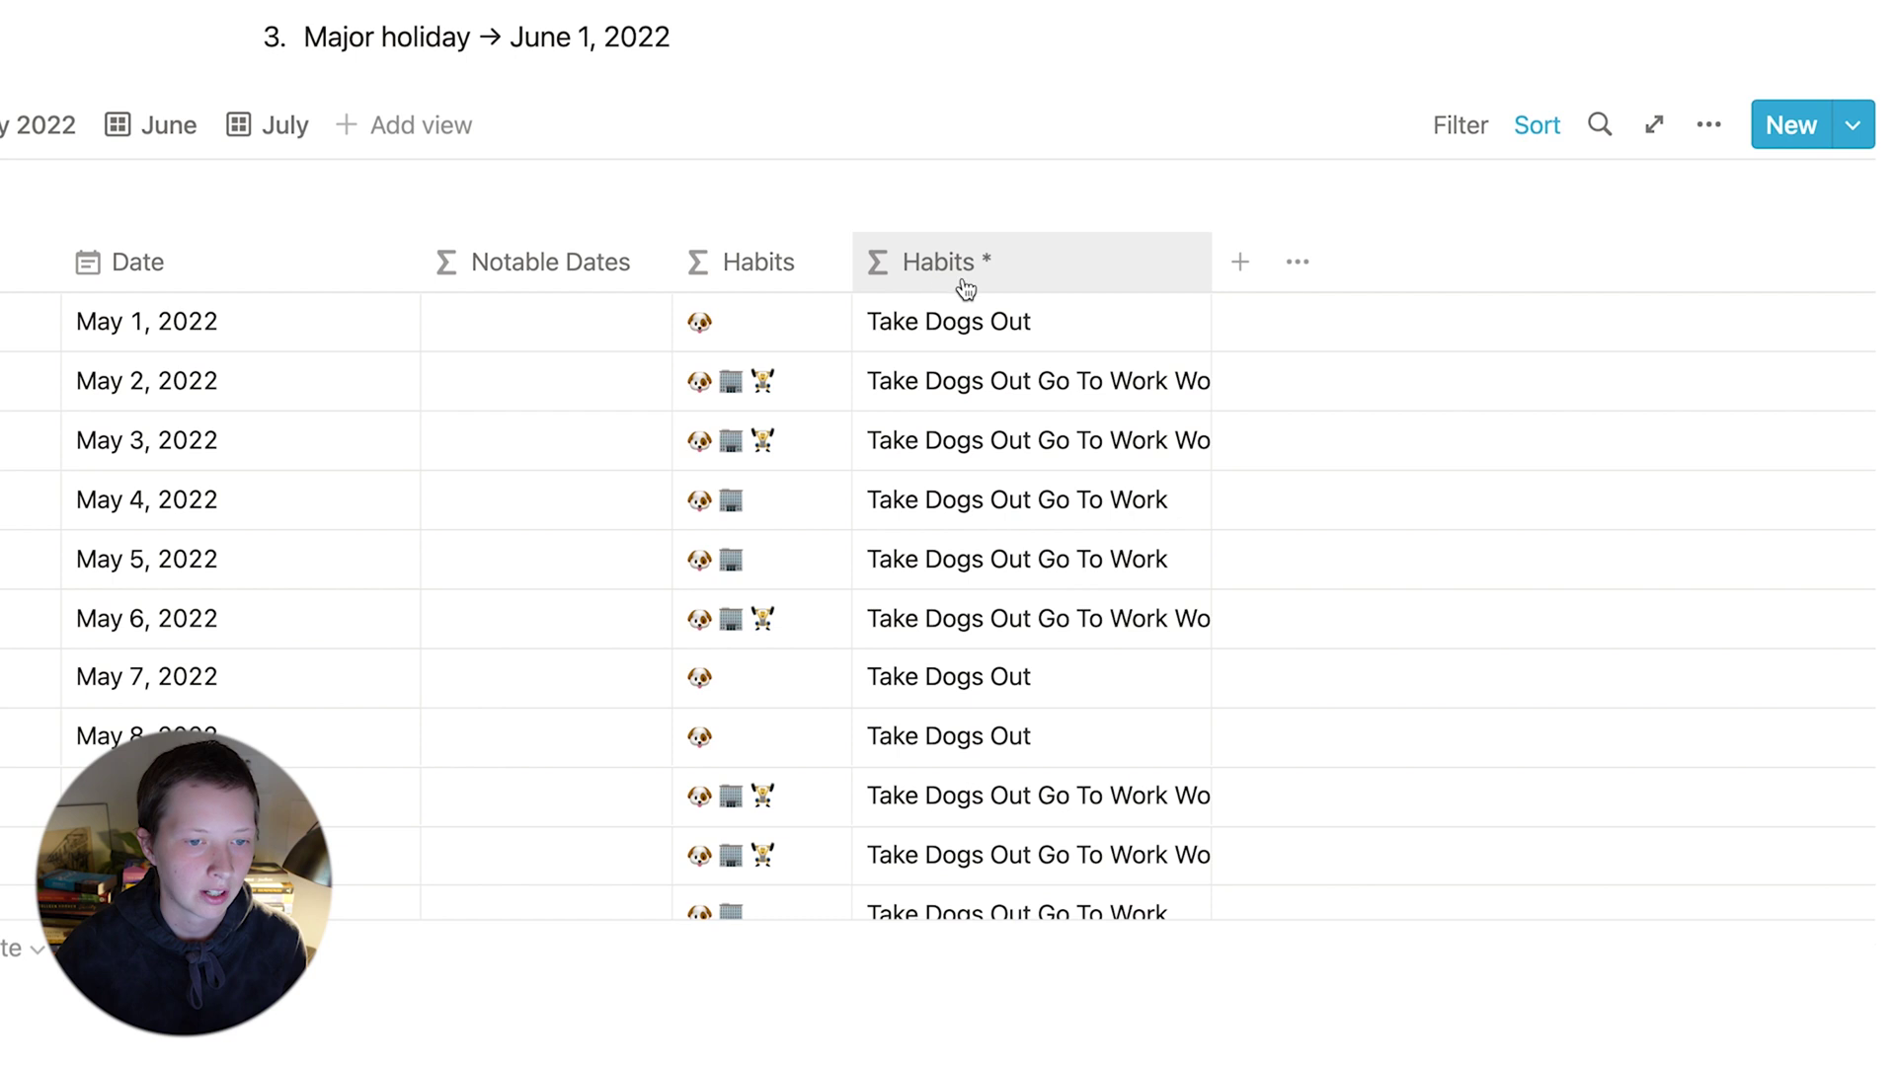
{"action": "left_click", "coordinate": [946, 276]}
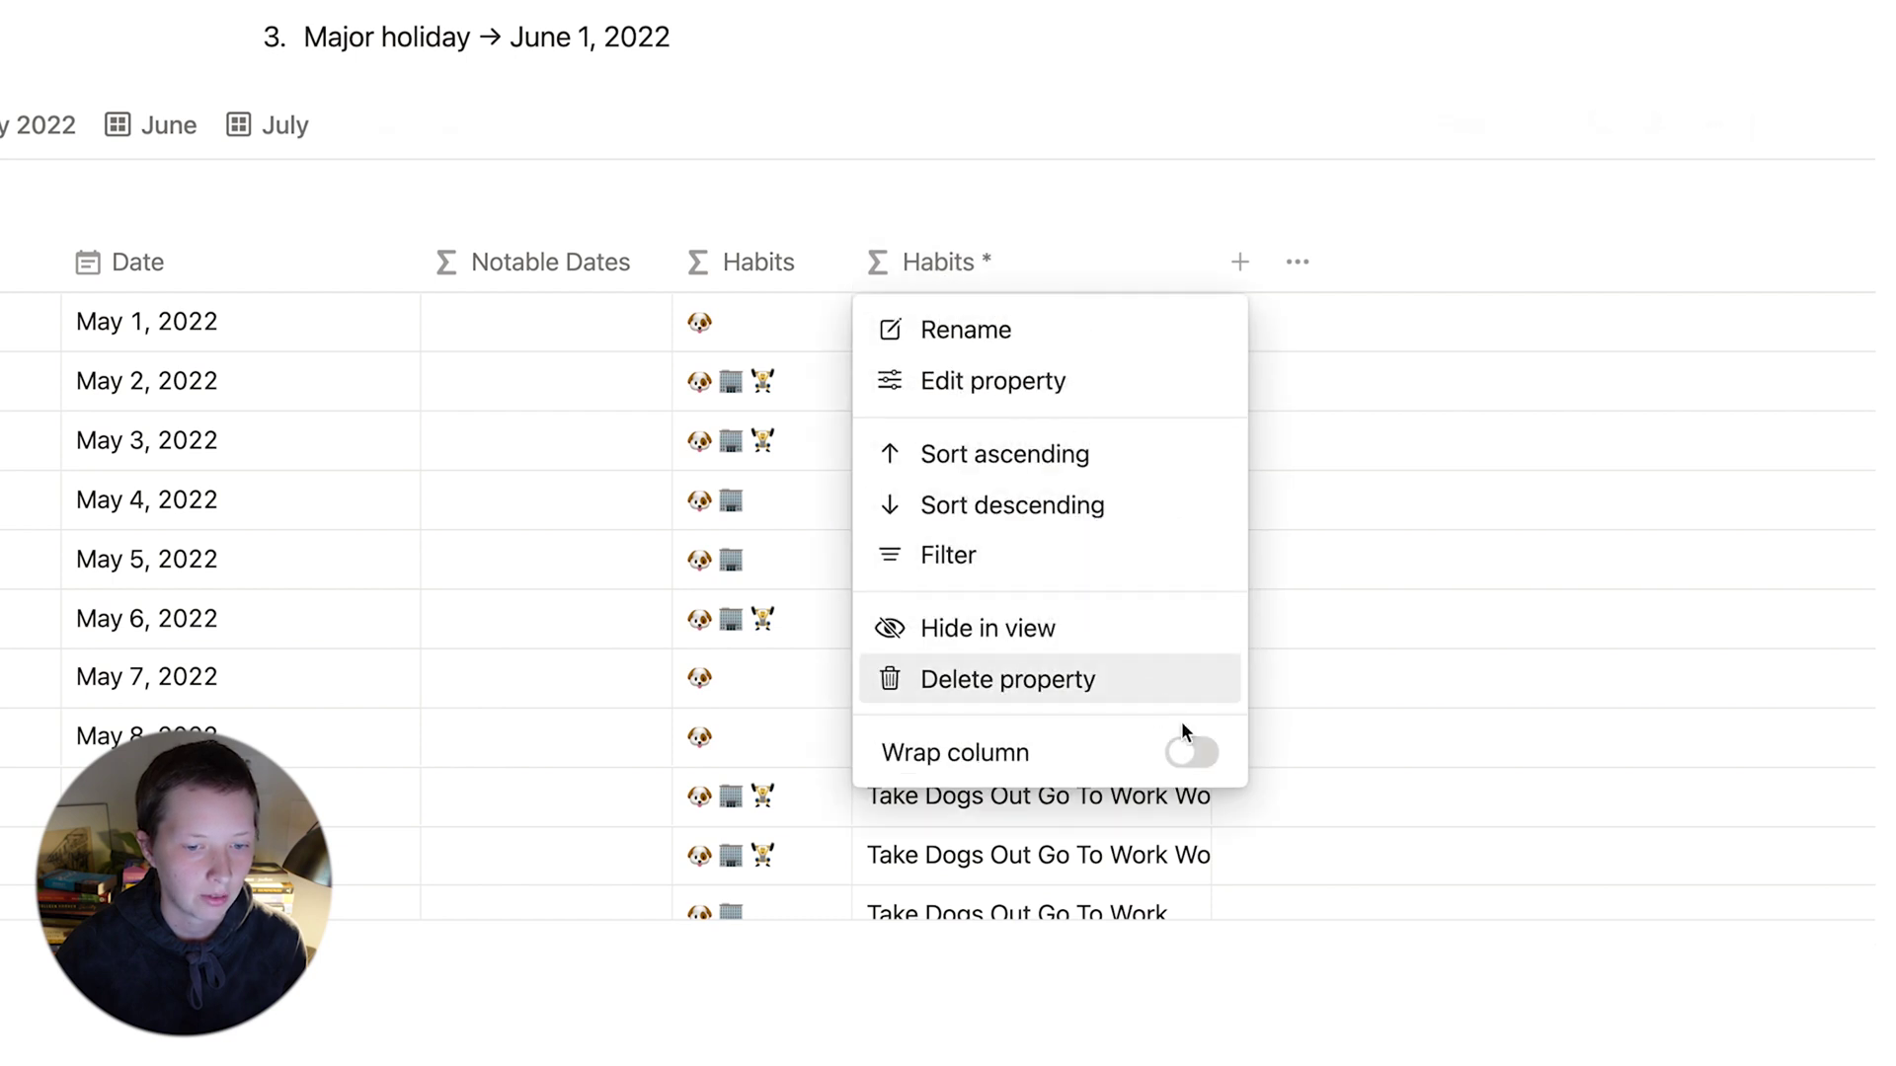
{"action": "left_click", "coordinate": [1192, 752]}
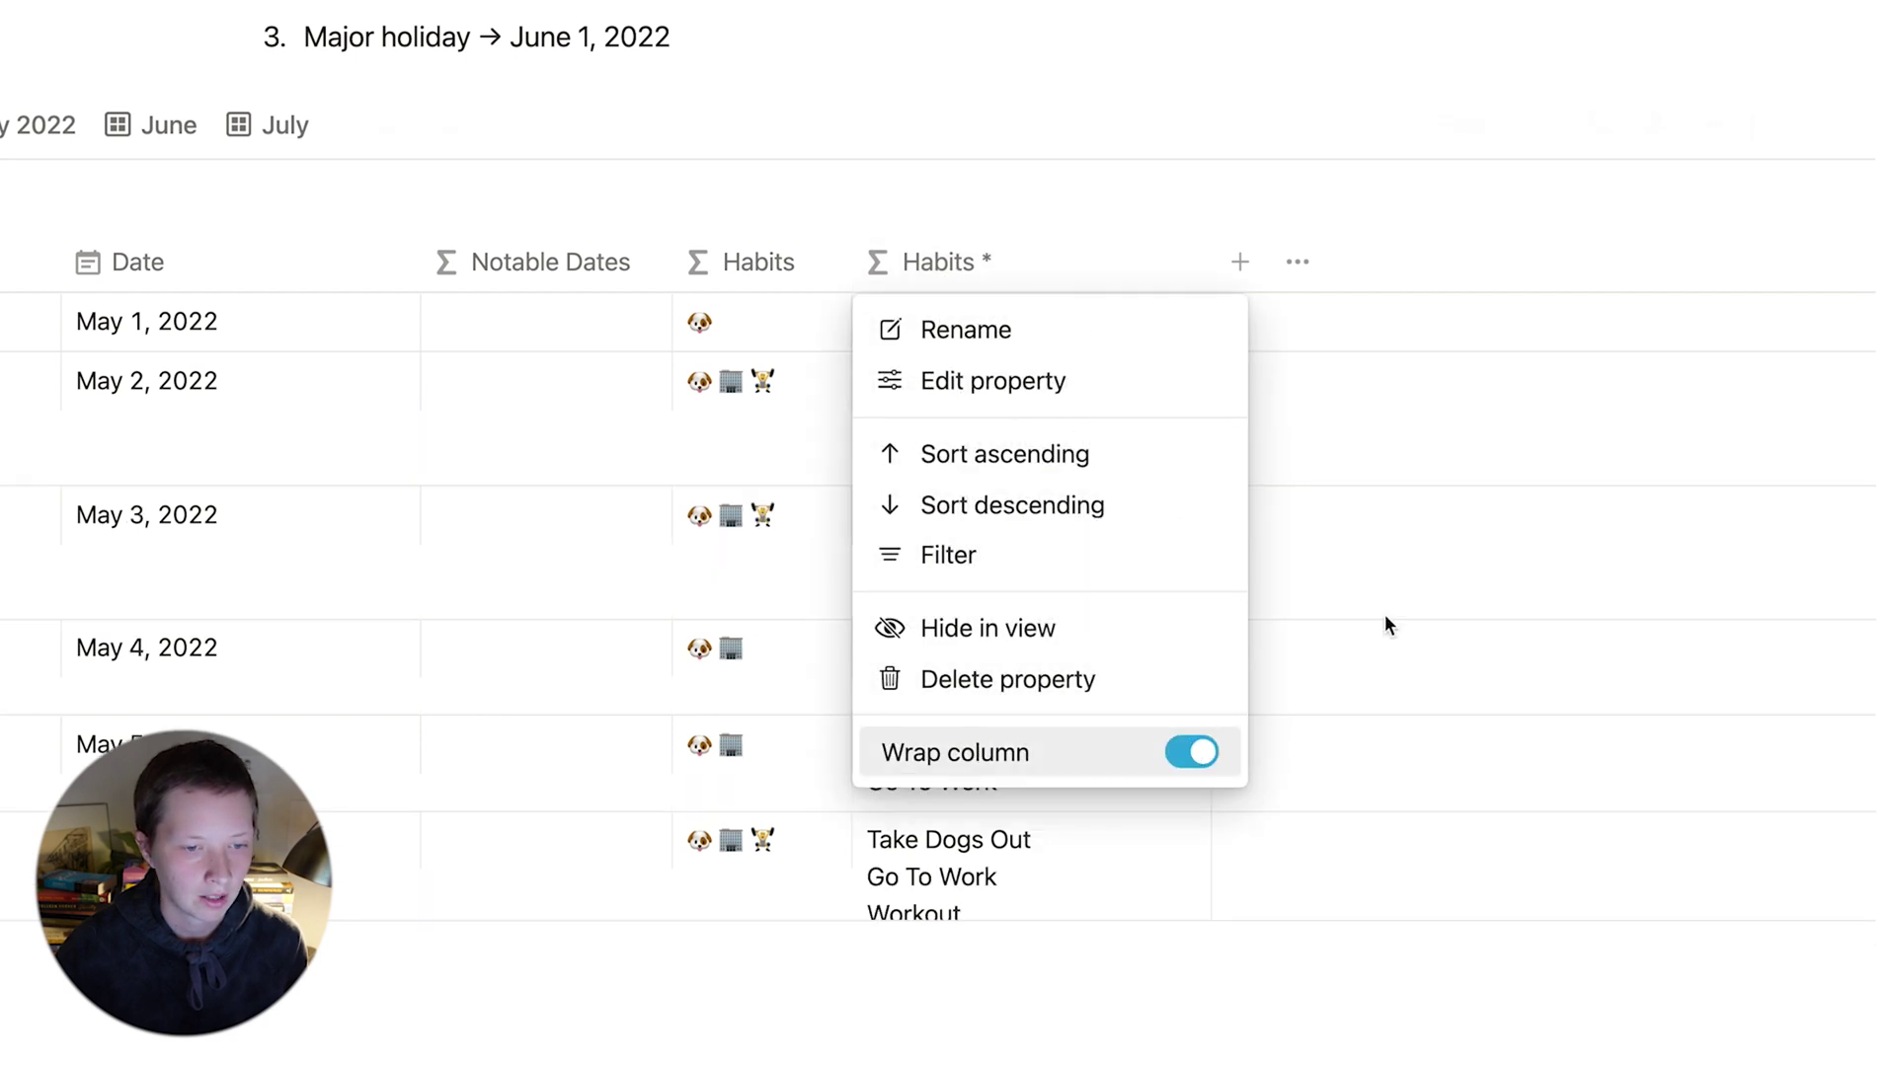
{"action": "left_click", "coordinate": [1384, 614]}
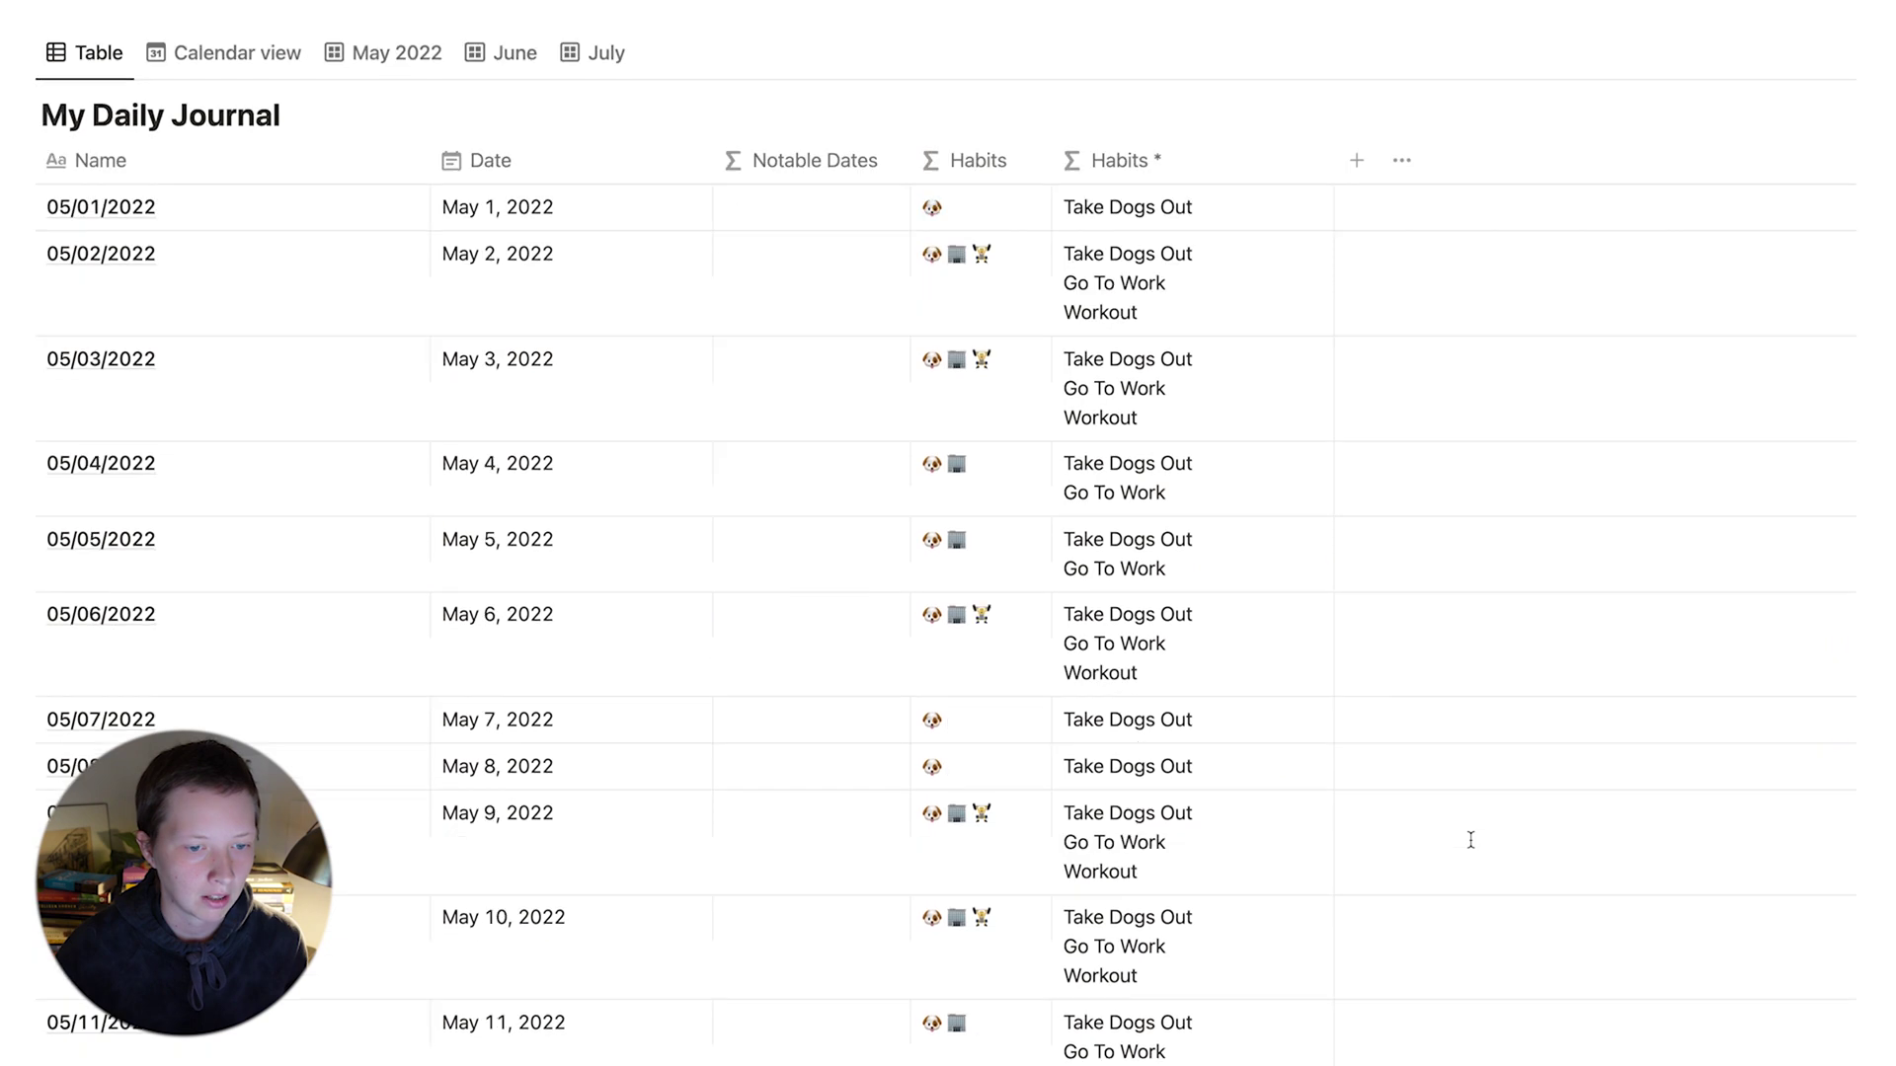
{"action": "scroll", "coordinate": [1470, 839], "scroll_direction": "down", "scroll_amount": 3}
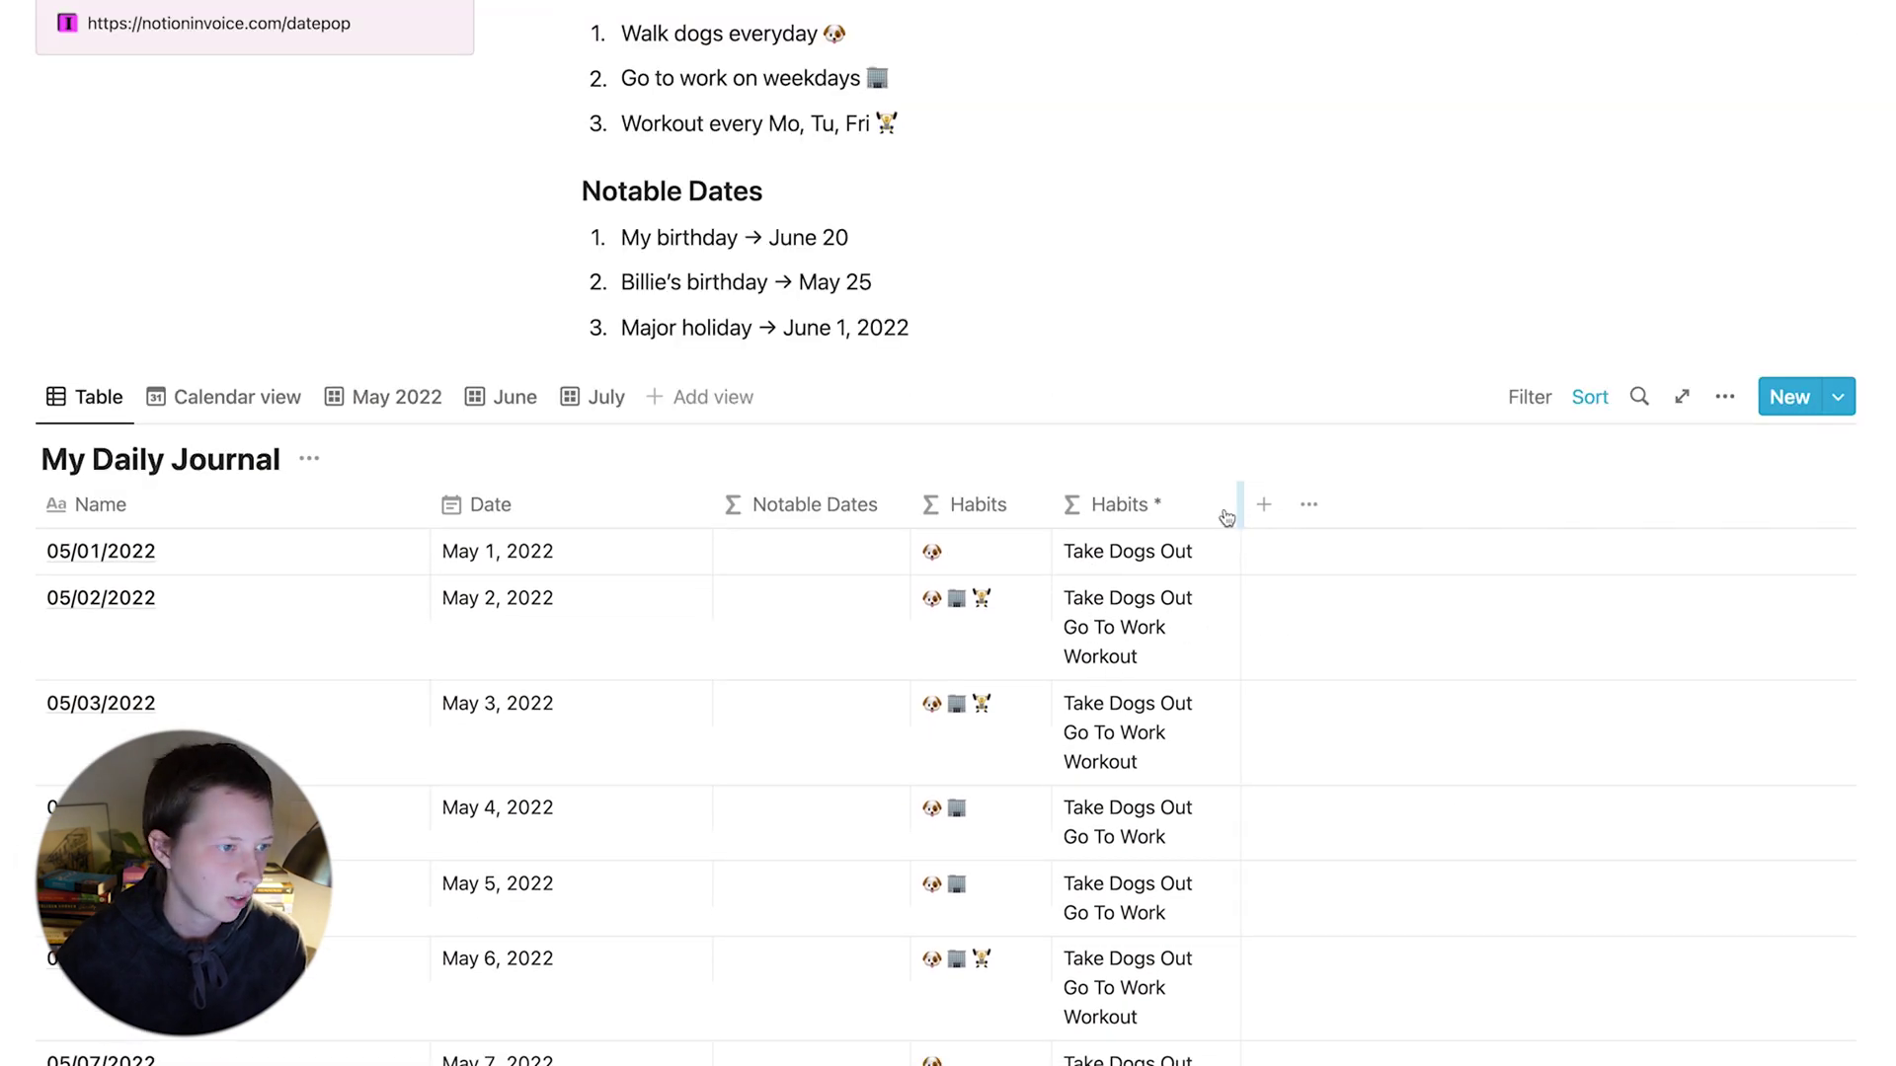
Show the Habits property on the journal's Calendar view cards.
{"action": "left_click", "coordinate": [225, 408]}
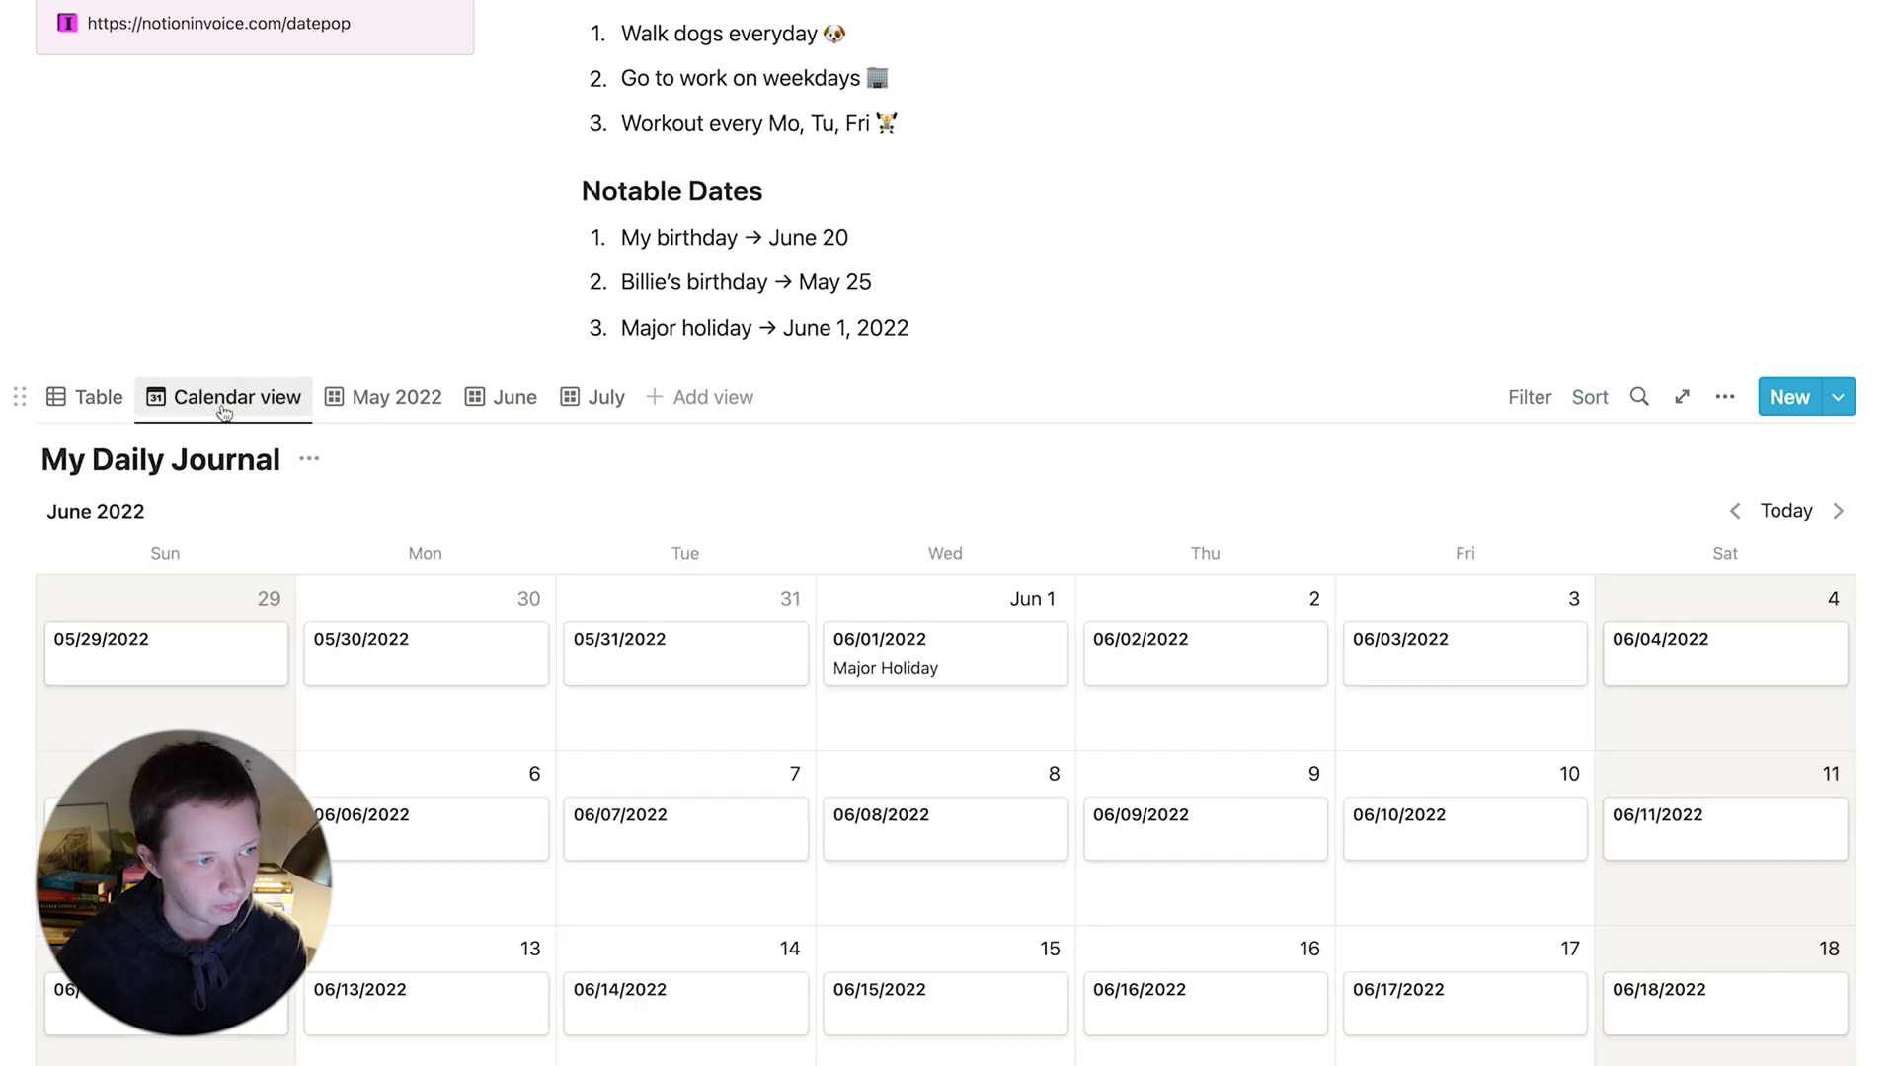
{"action": "left_click", "coordinate": [1724, 405]}
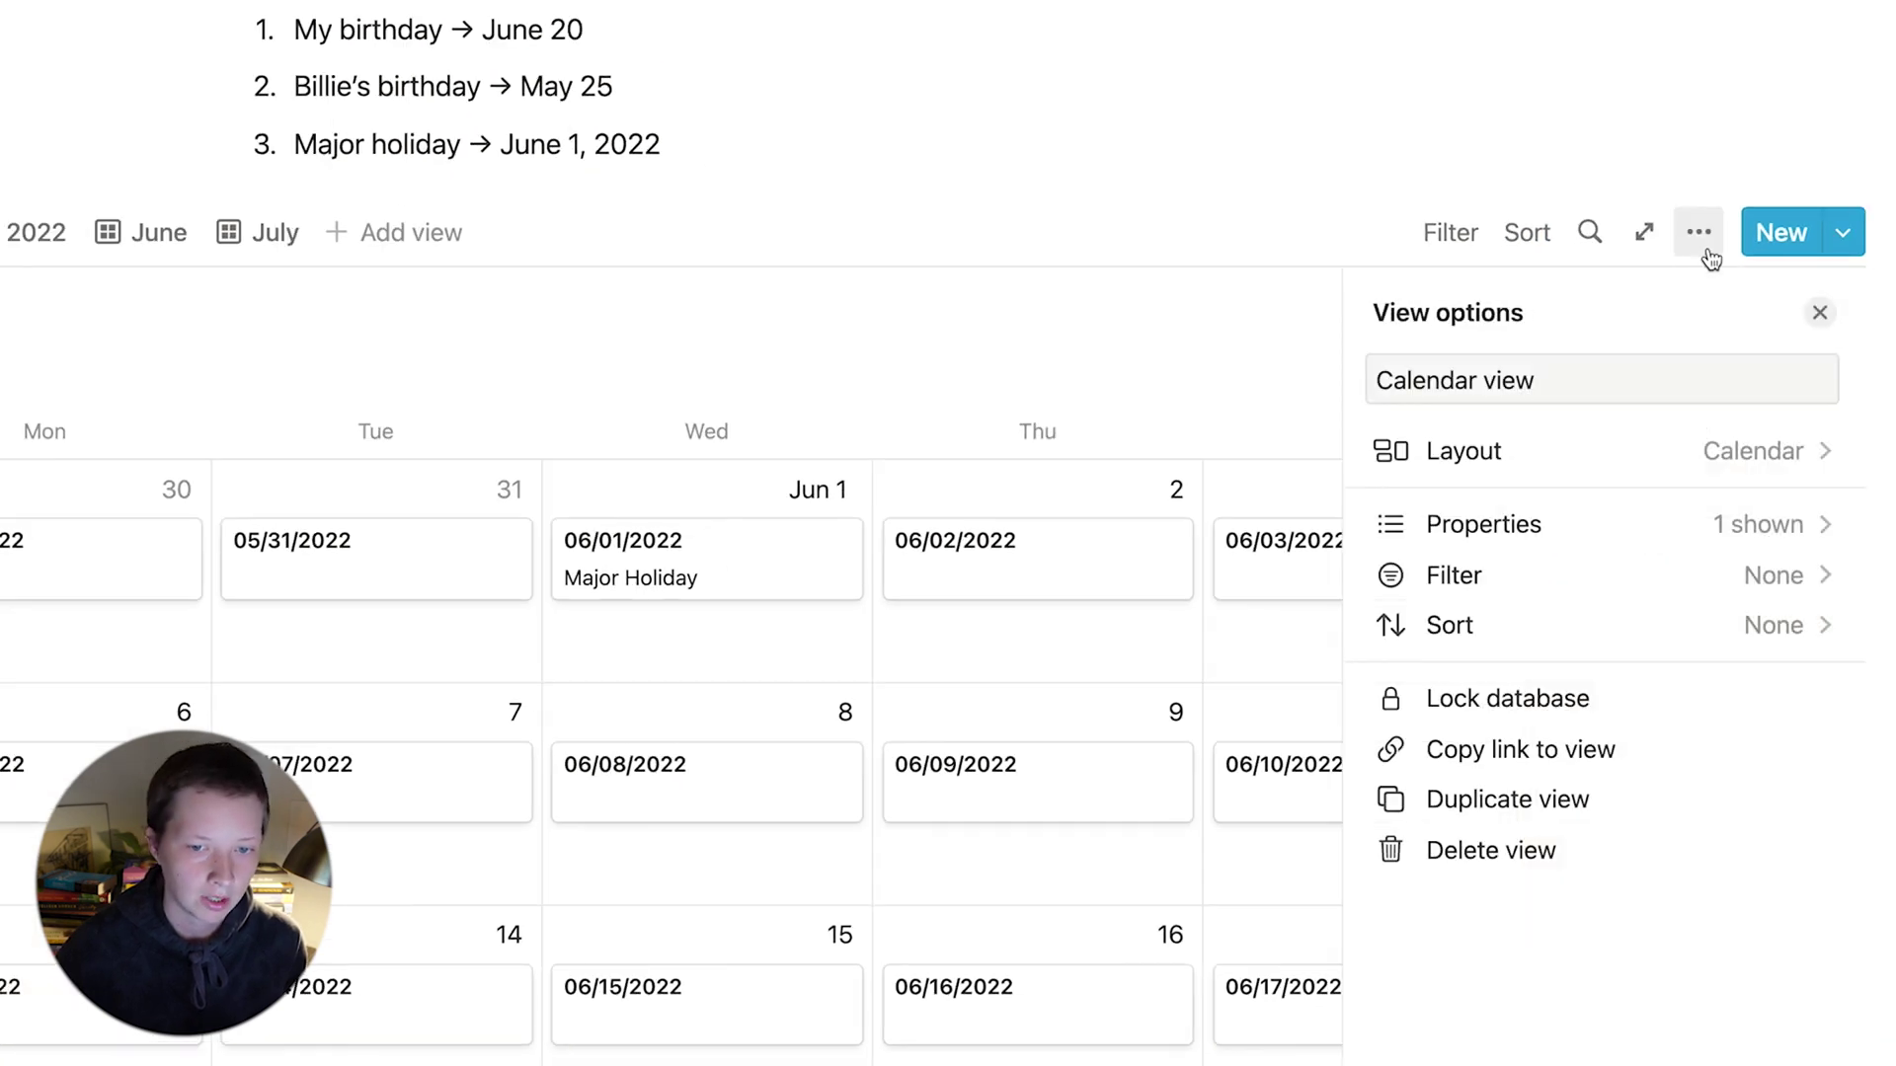
{"action": "left_click", "coordinate": [1612, 528]}
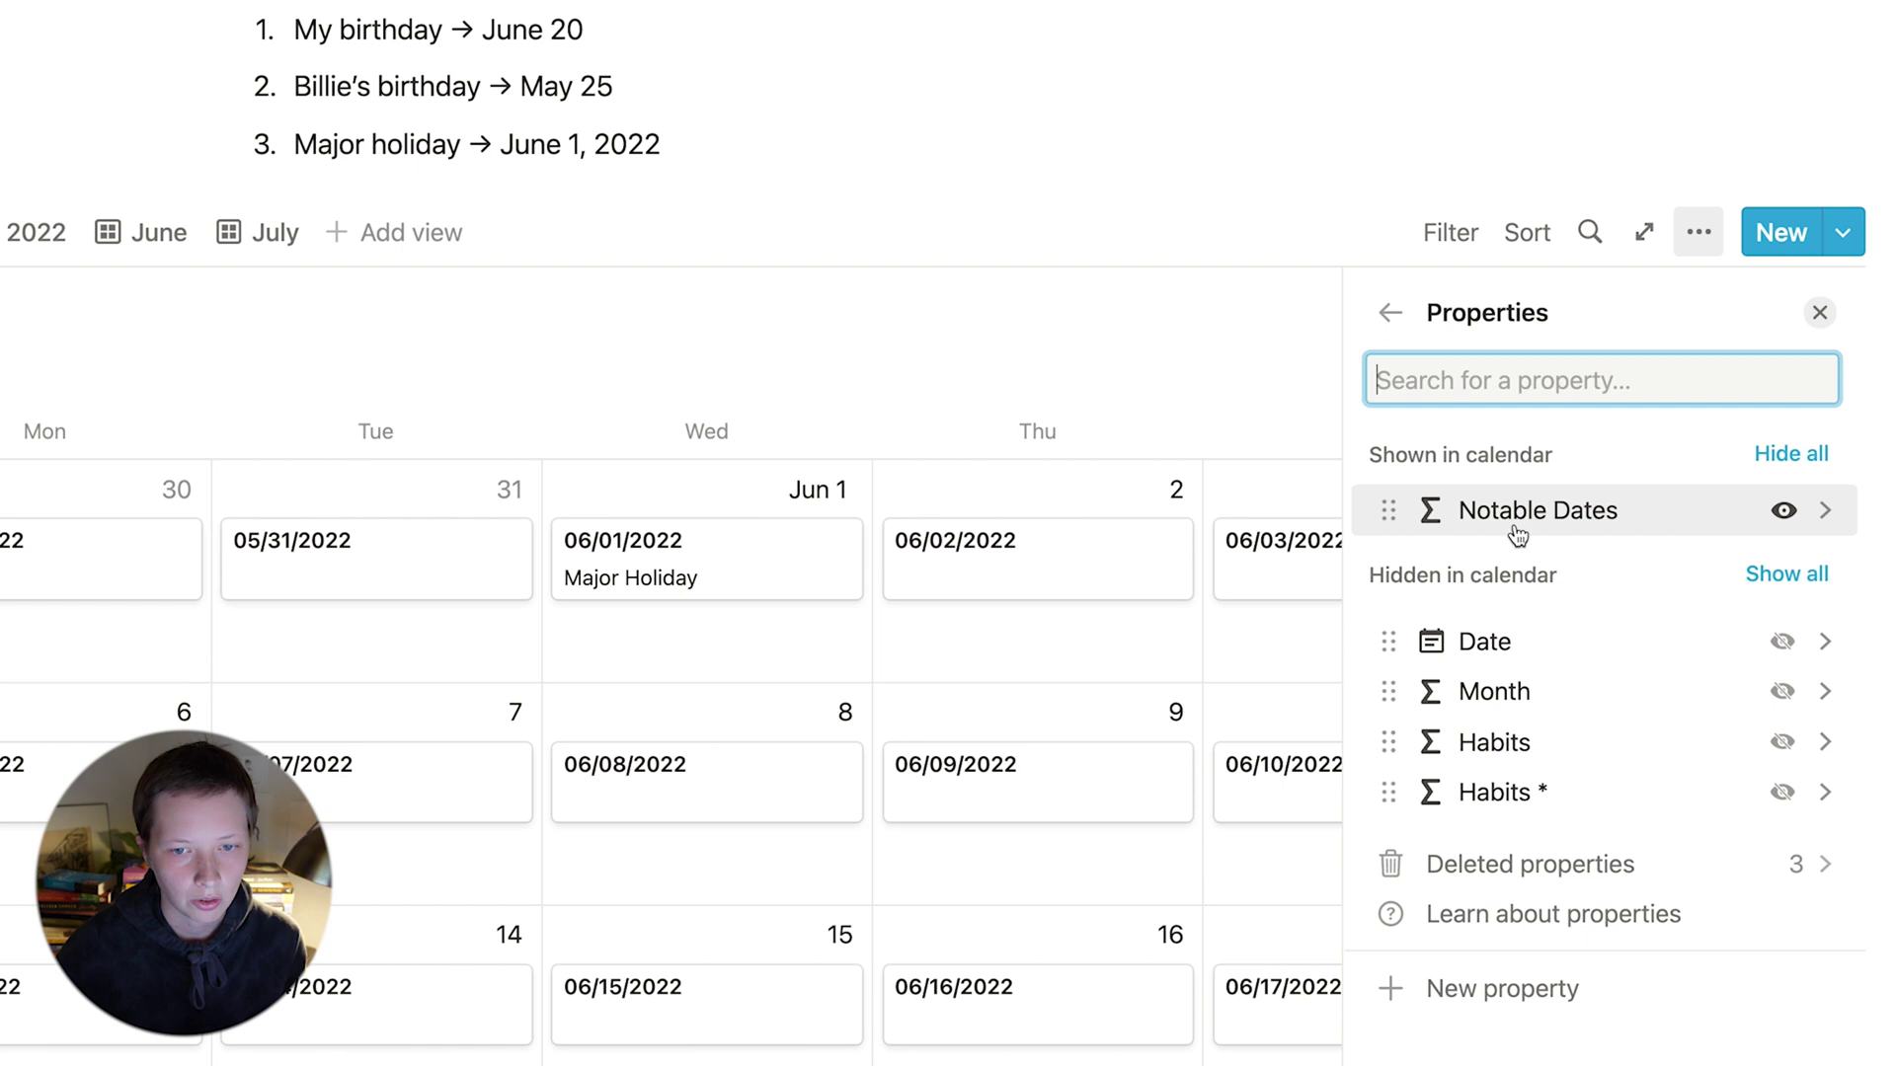
{"action": "left_click", "coordinate": [1782, 742]}
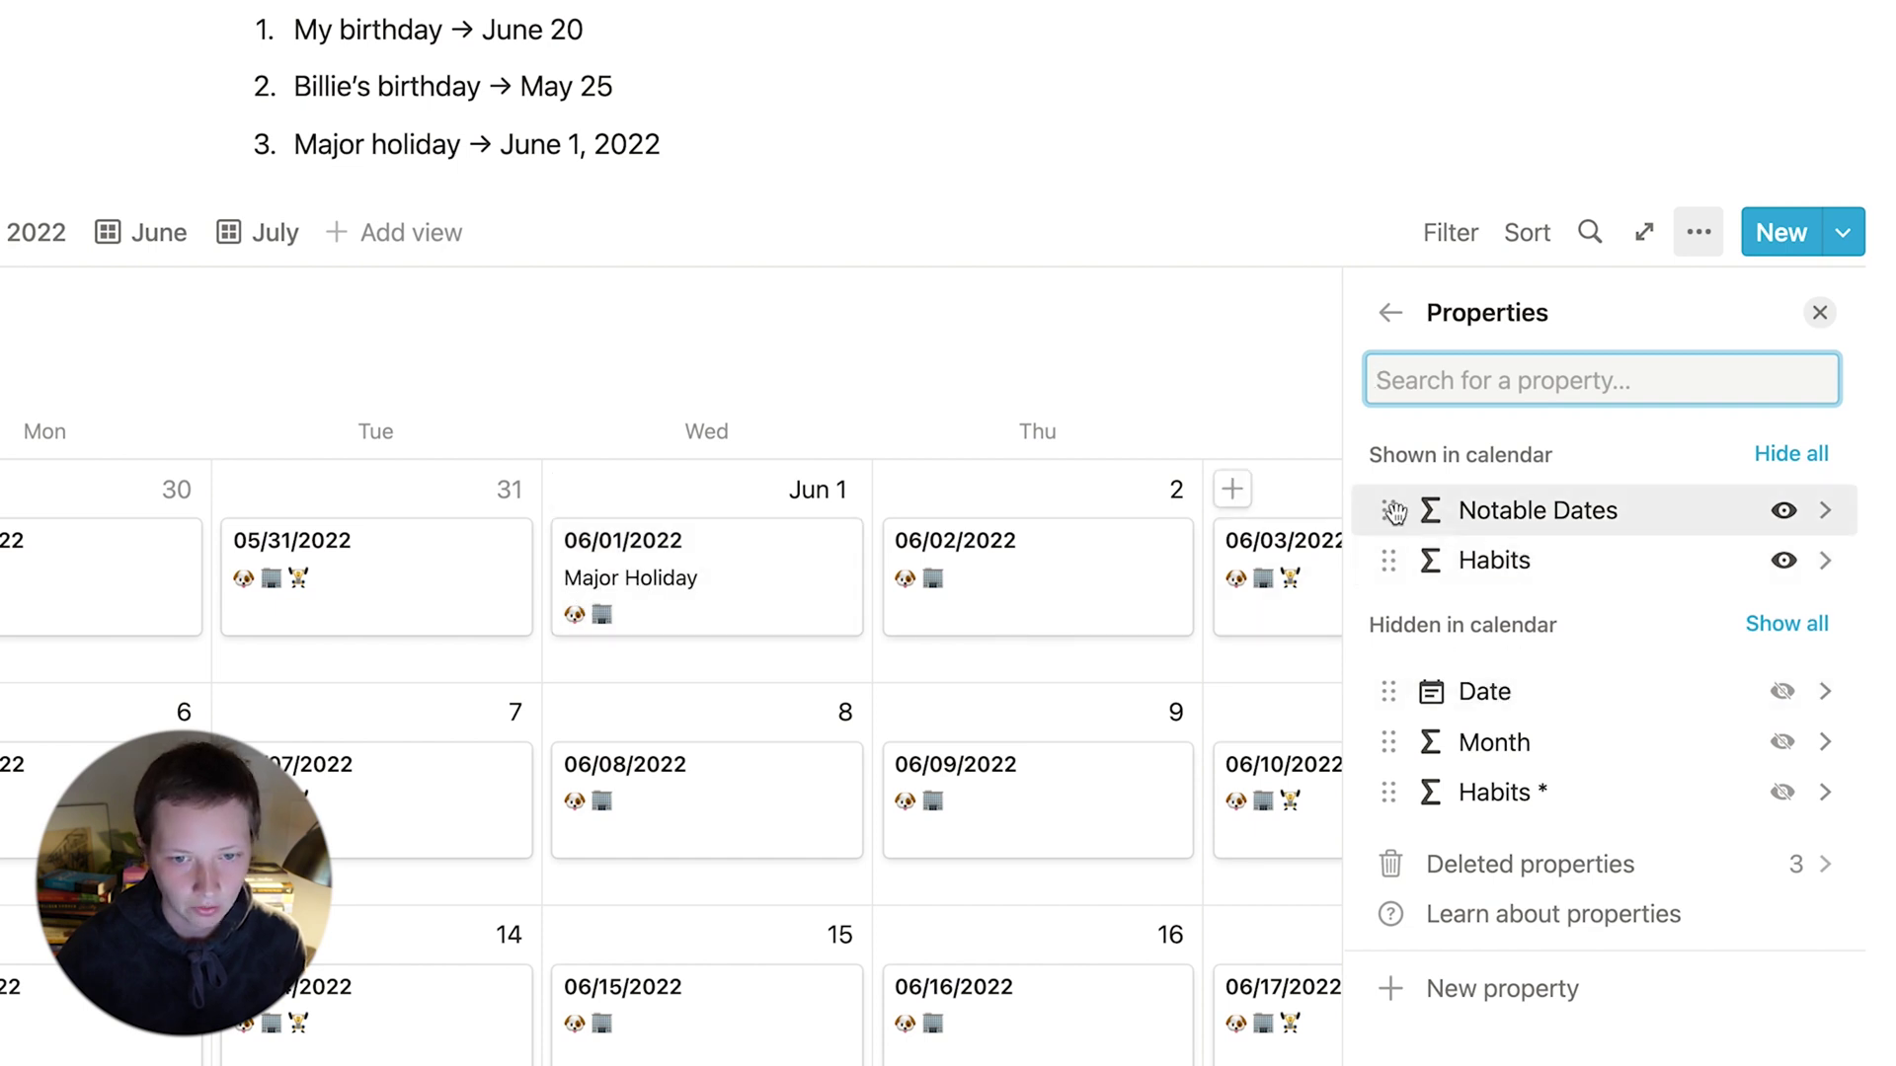
Review the Notable Dates formula and close it unchanged.
{"action": "left_click", "coordinate": [1558, 526]}
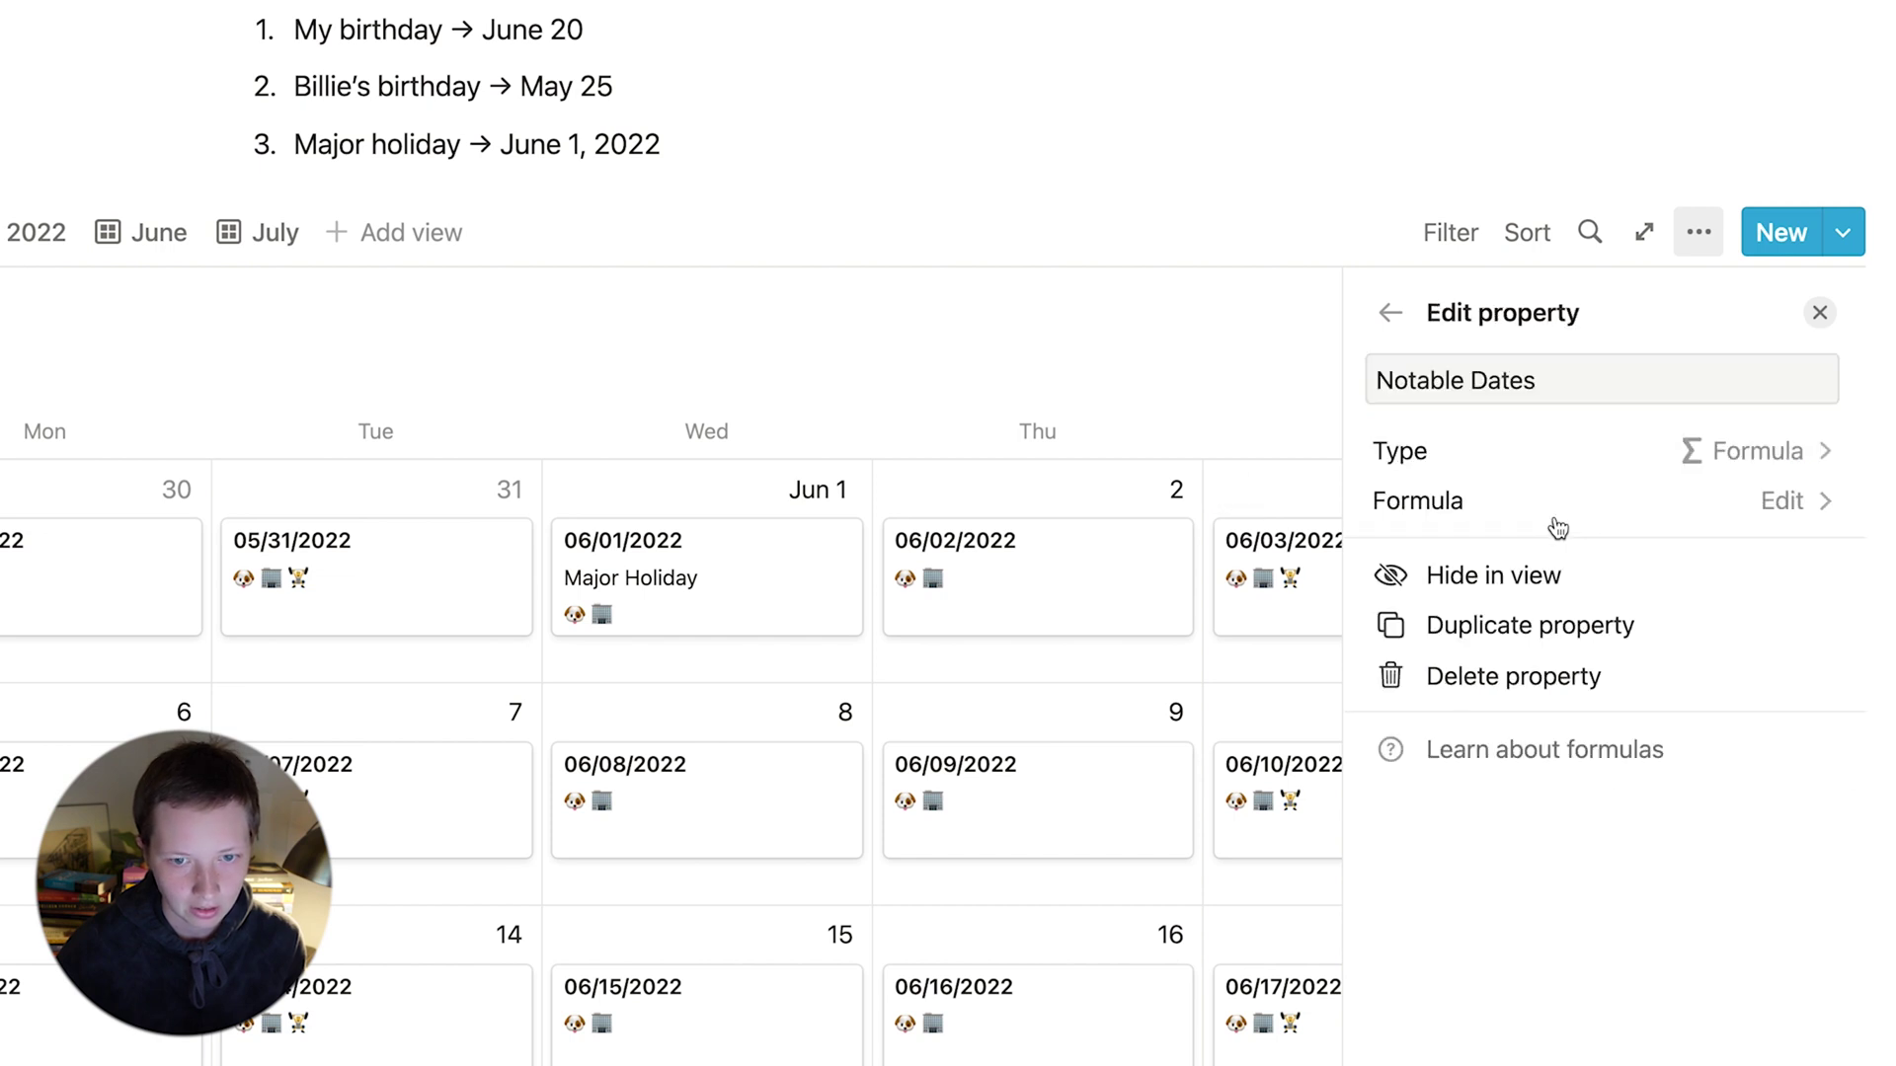
{"action": "left_click", "coordinate": [1558, 513]}
{"action": "scroll", "coordinate": [1671, 524], "scroll_direction": "up", "scroll_amount": 5}
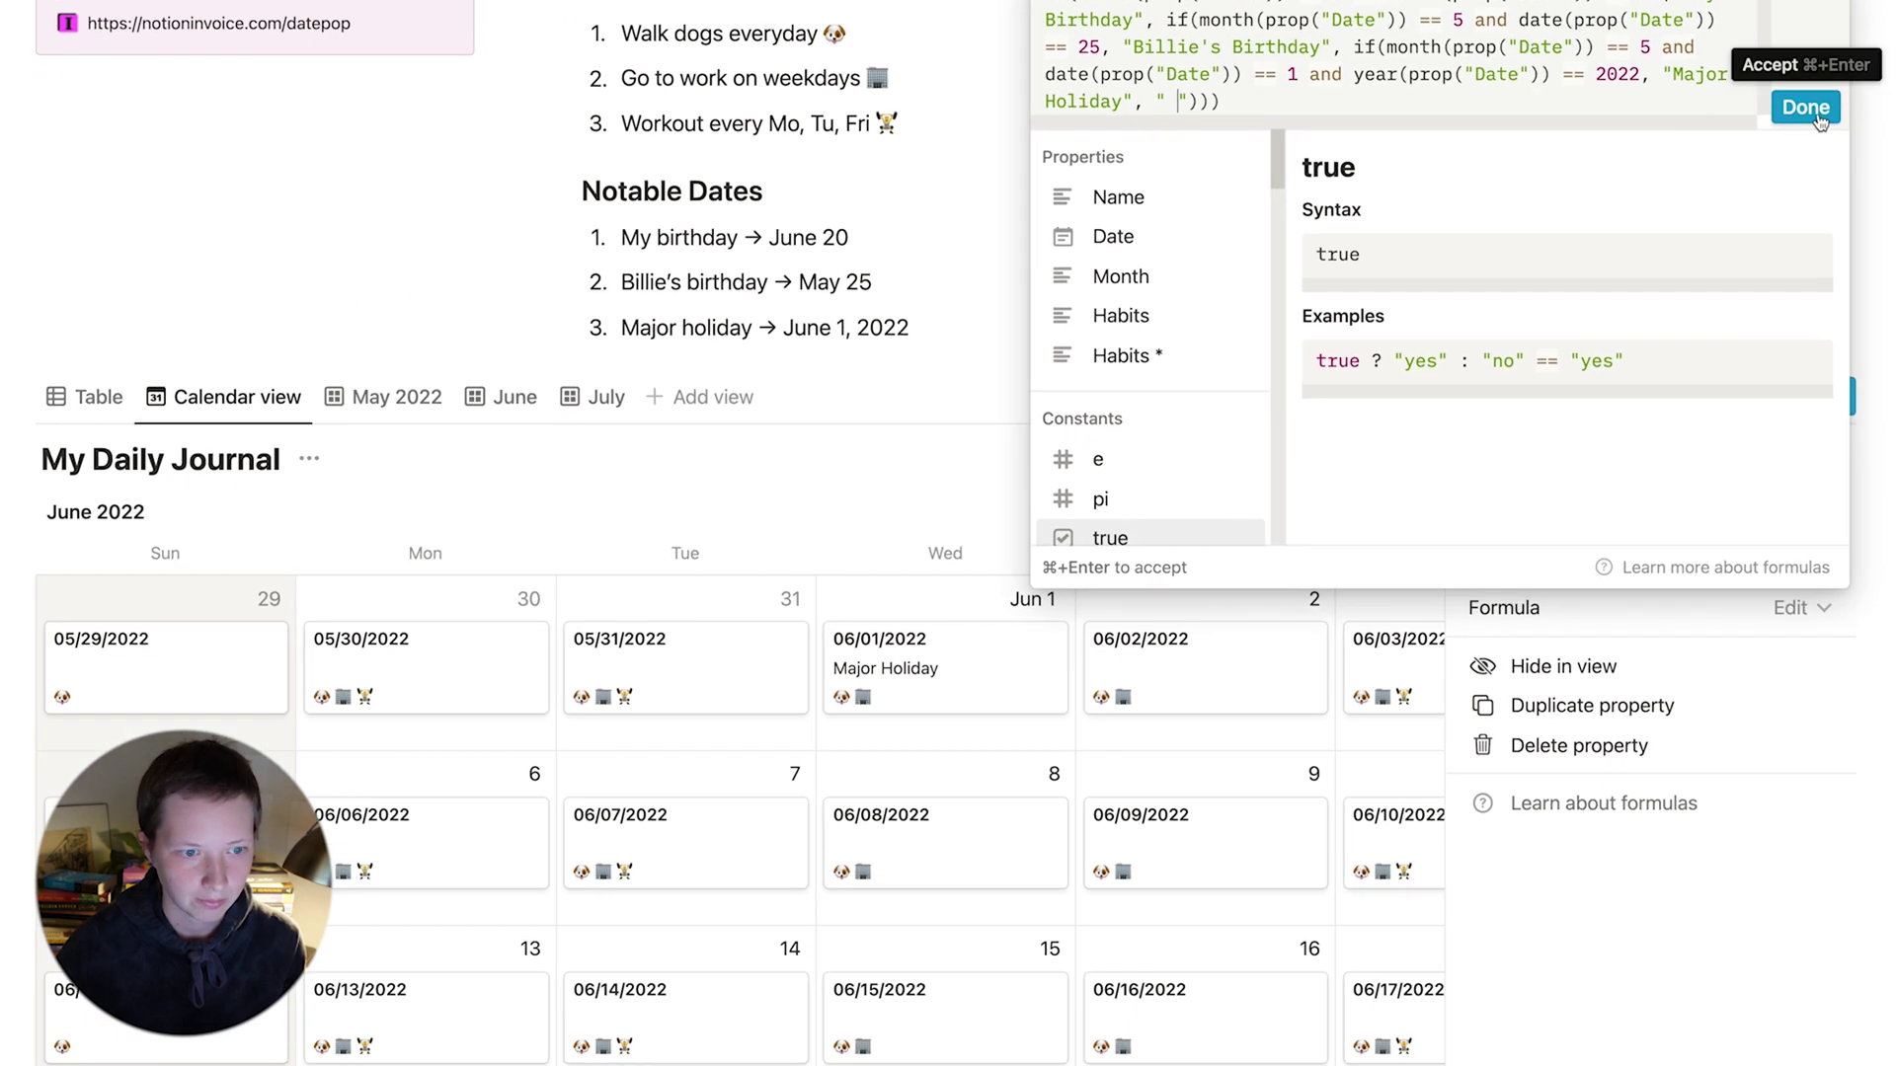
{"action": "left_click", "coordinate": [1801, 205]}
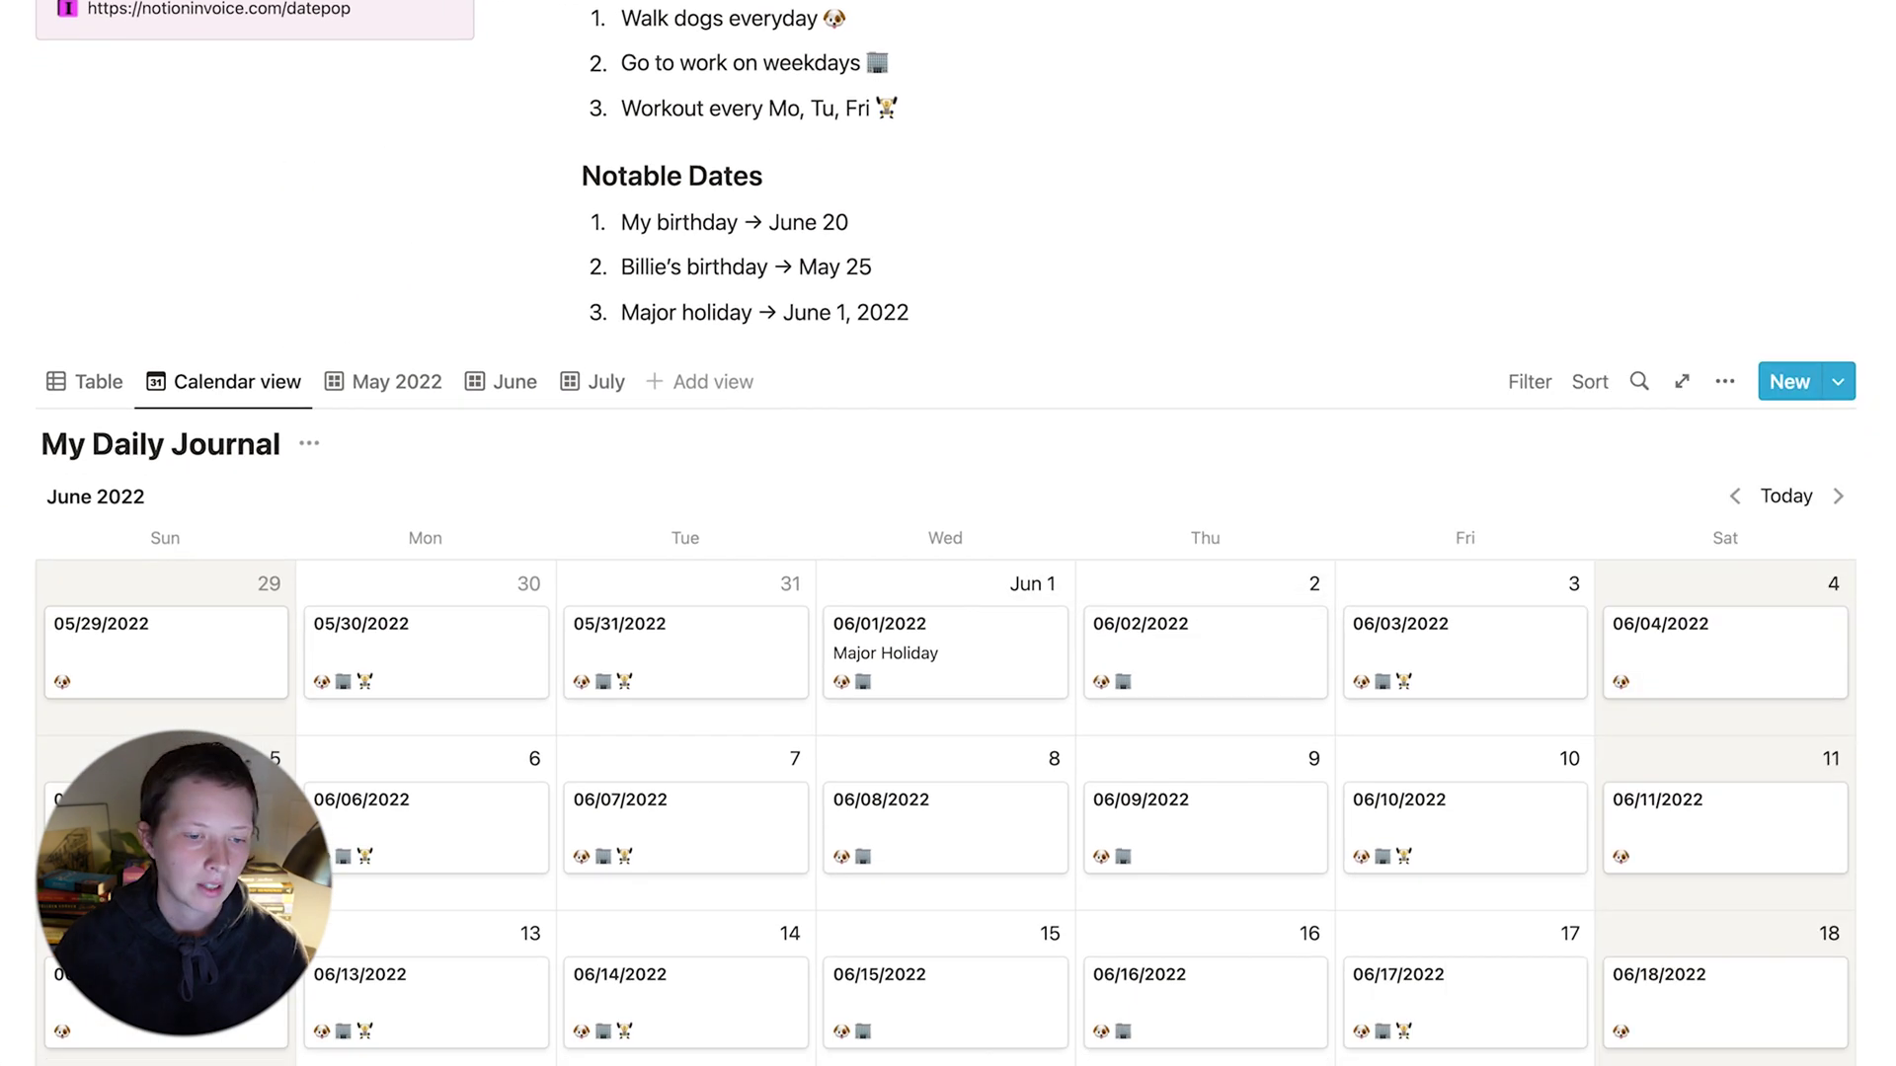
{"action": "scroll", "coordinate": [945, 533], "scroll_direction": "down", "scroll_amount": 4}
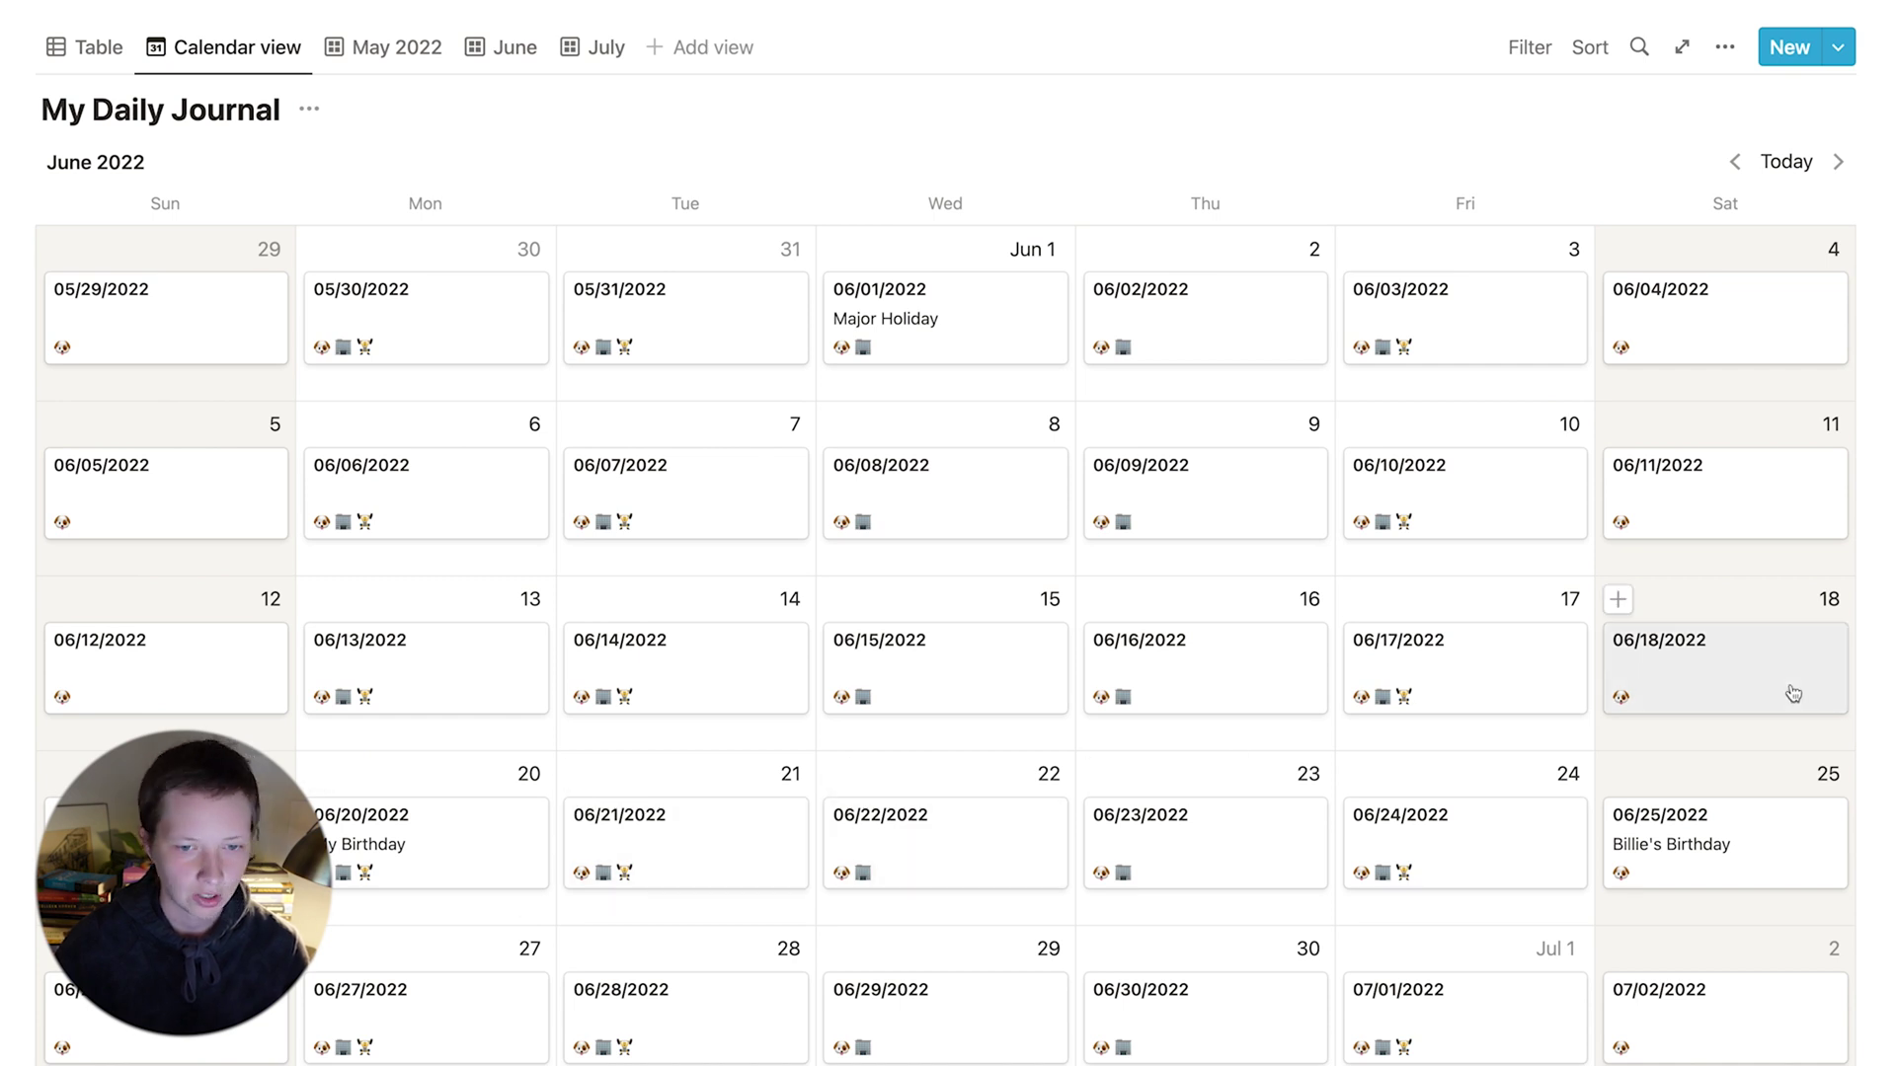
{"action": "scroll", "coordinate": [984, 693], "scroll_direction": "up", "scroll_amount": 7}
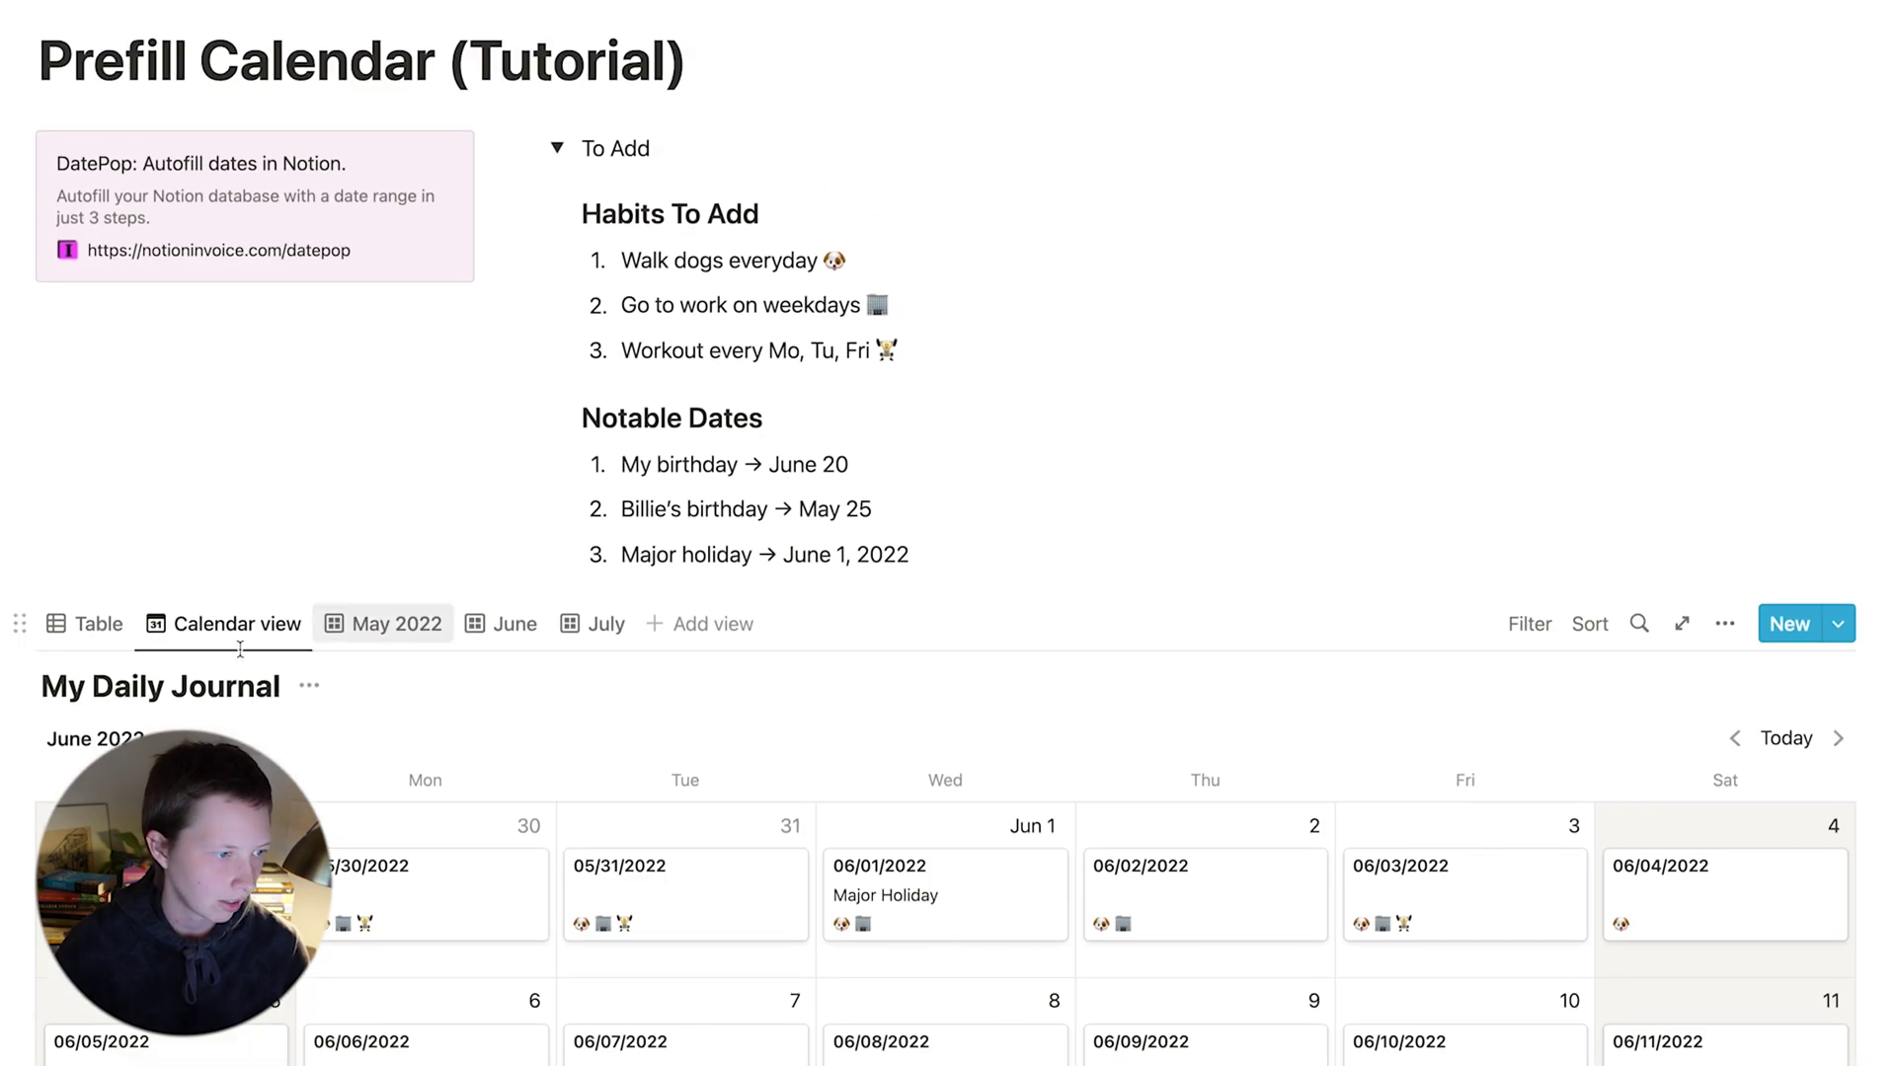
{"action": "left_click", "coordinate": [390, 624]}
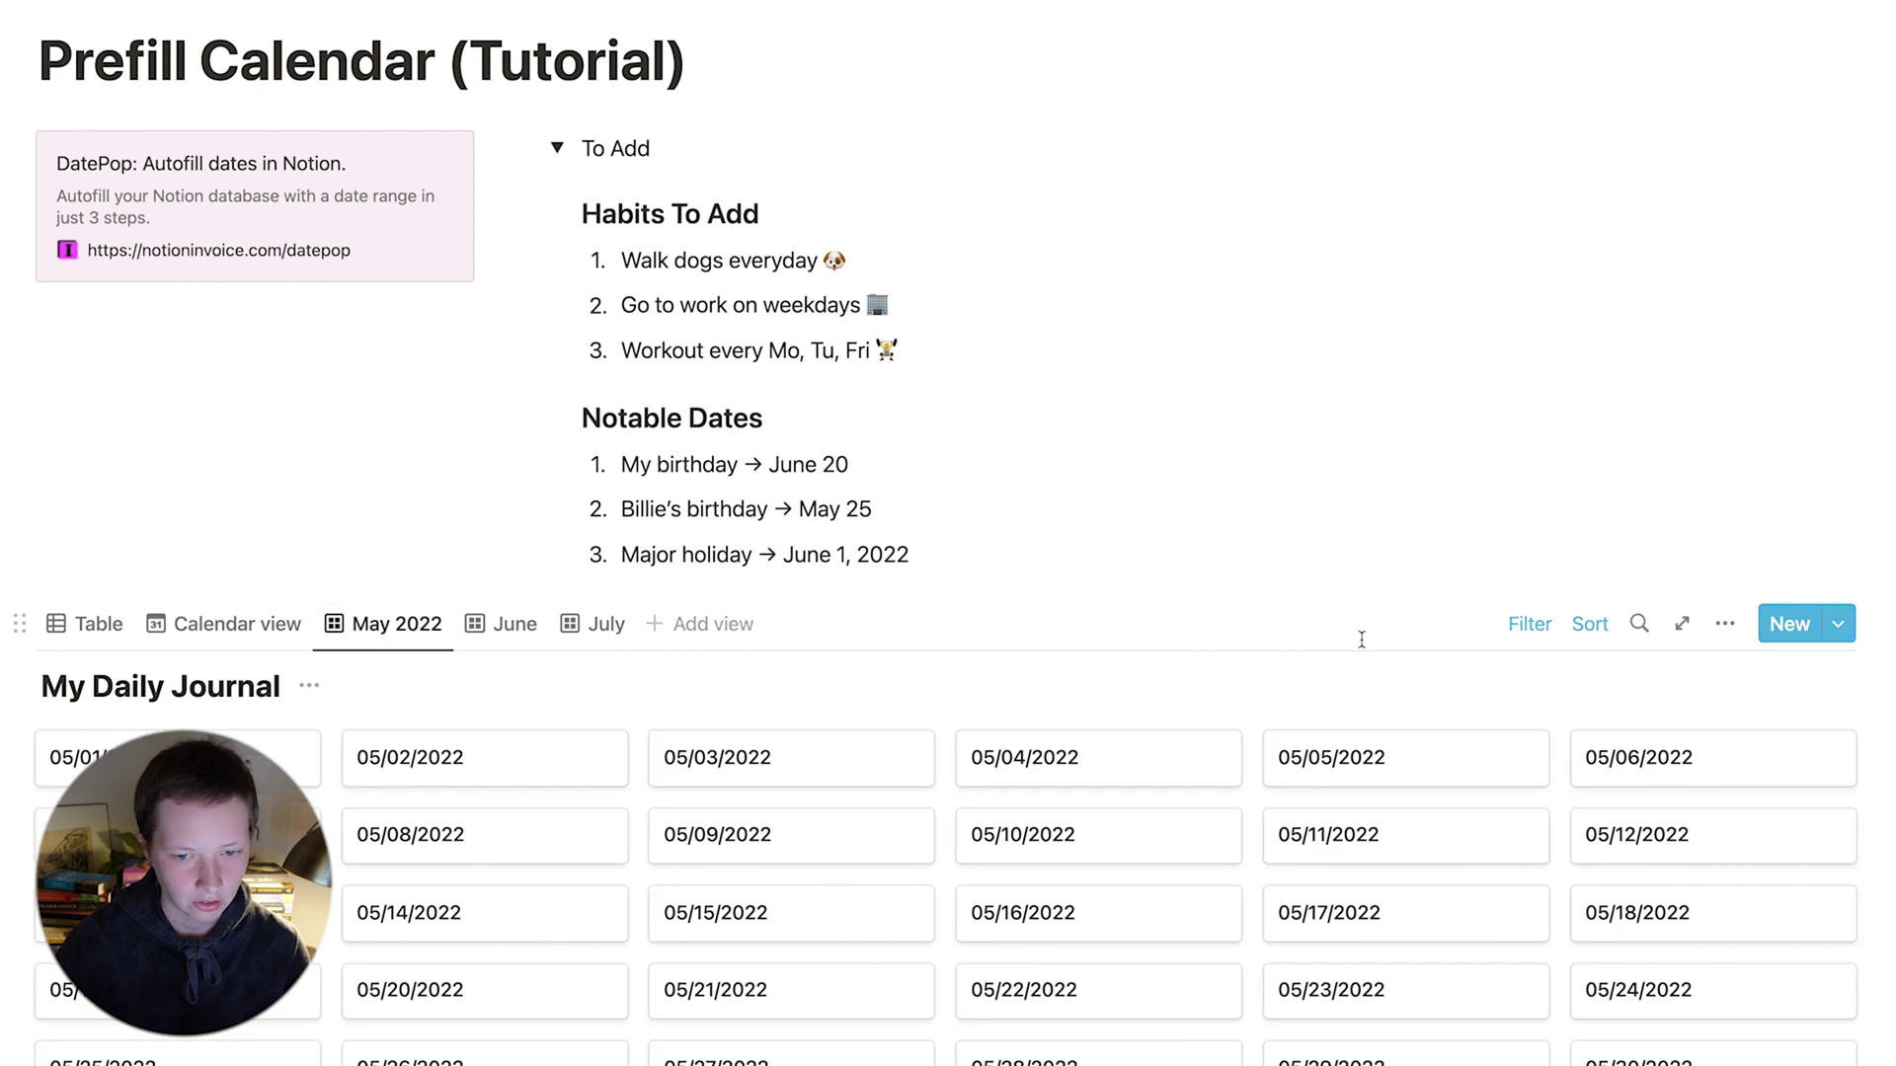
Turn on Notable Dates and Habits in the May 2022 gallery's card properties.
{"action": "scroll", "coordinate": [1360, 636], "scroll_direction": "down", "scroll_amount": 3}
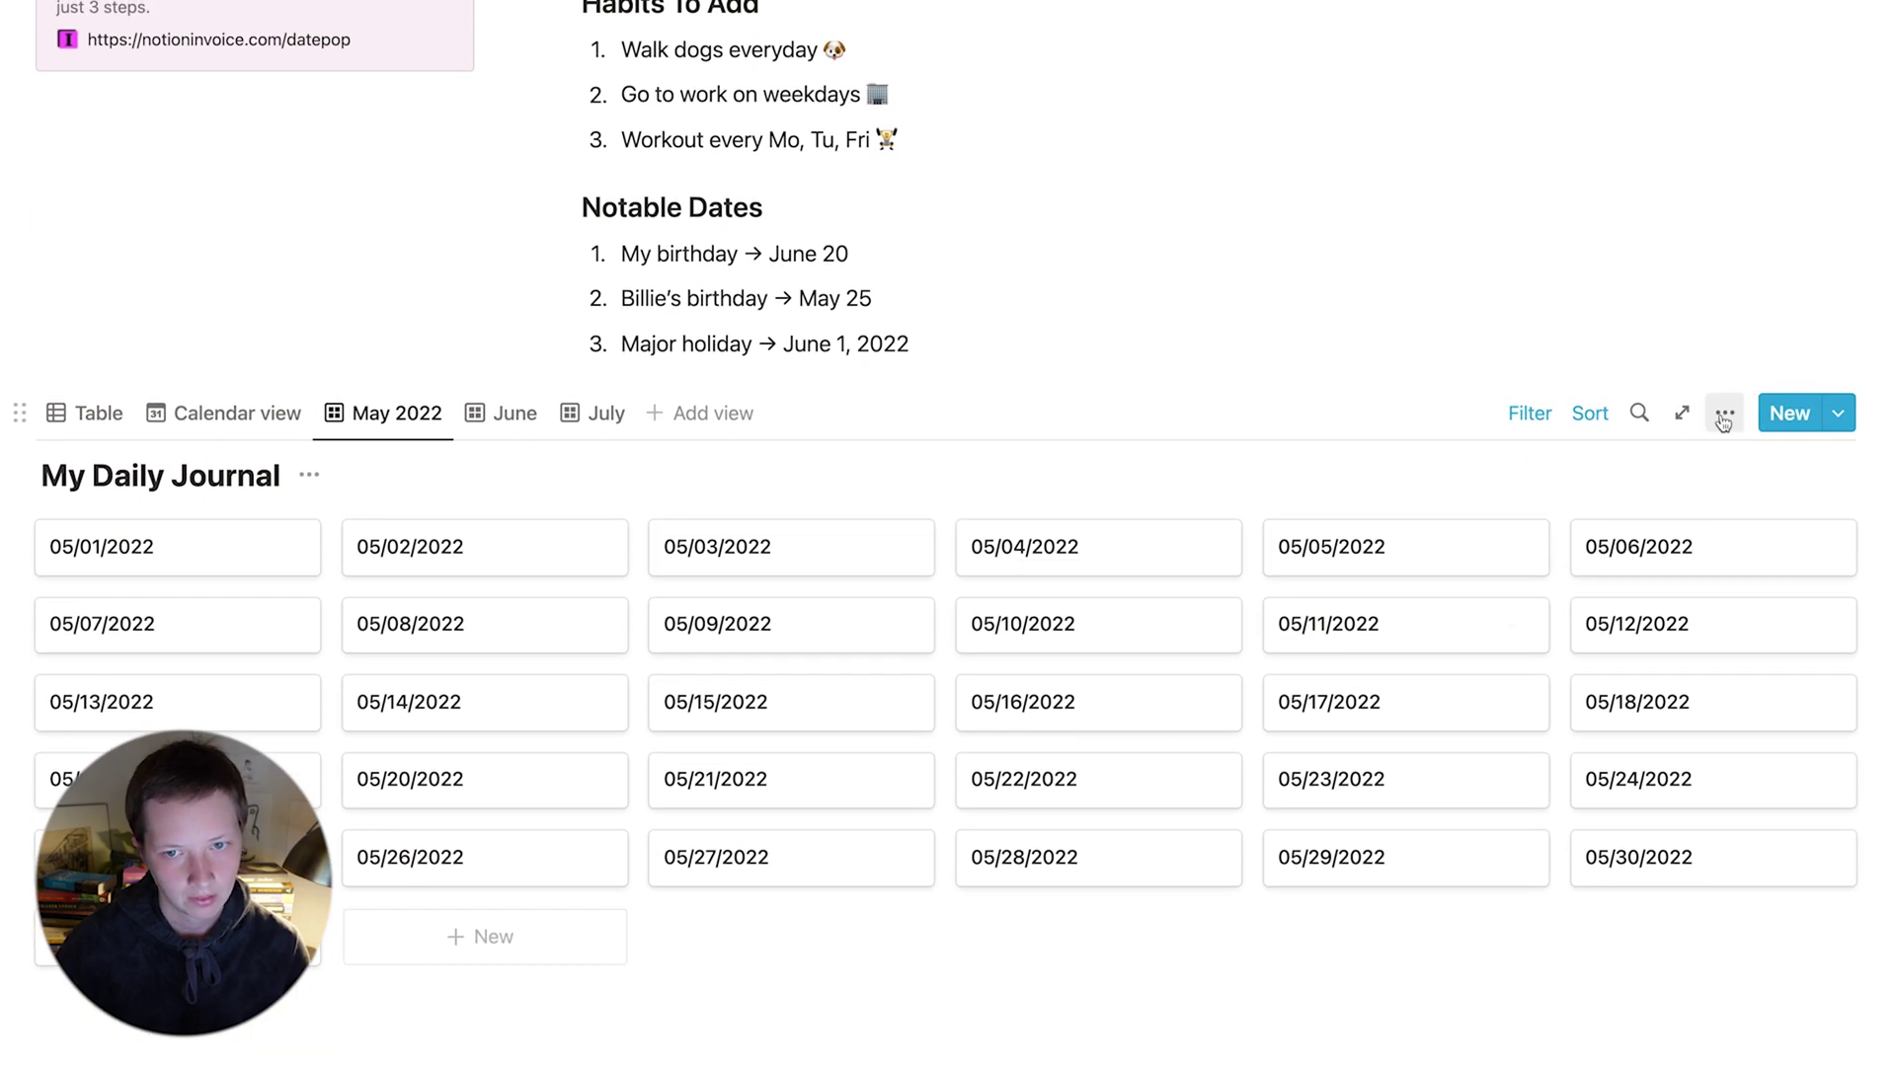
{"action": "left_click", "coordinate": [1725, 412]}
{"action": "left_click", "coordinate": [1580, 515]}
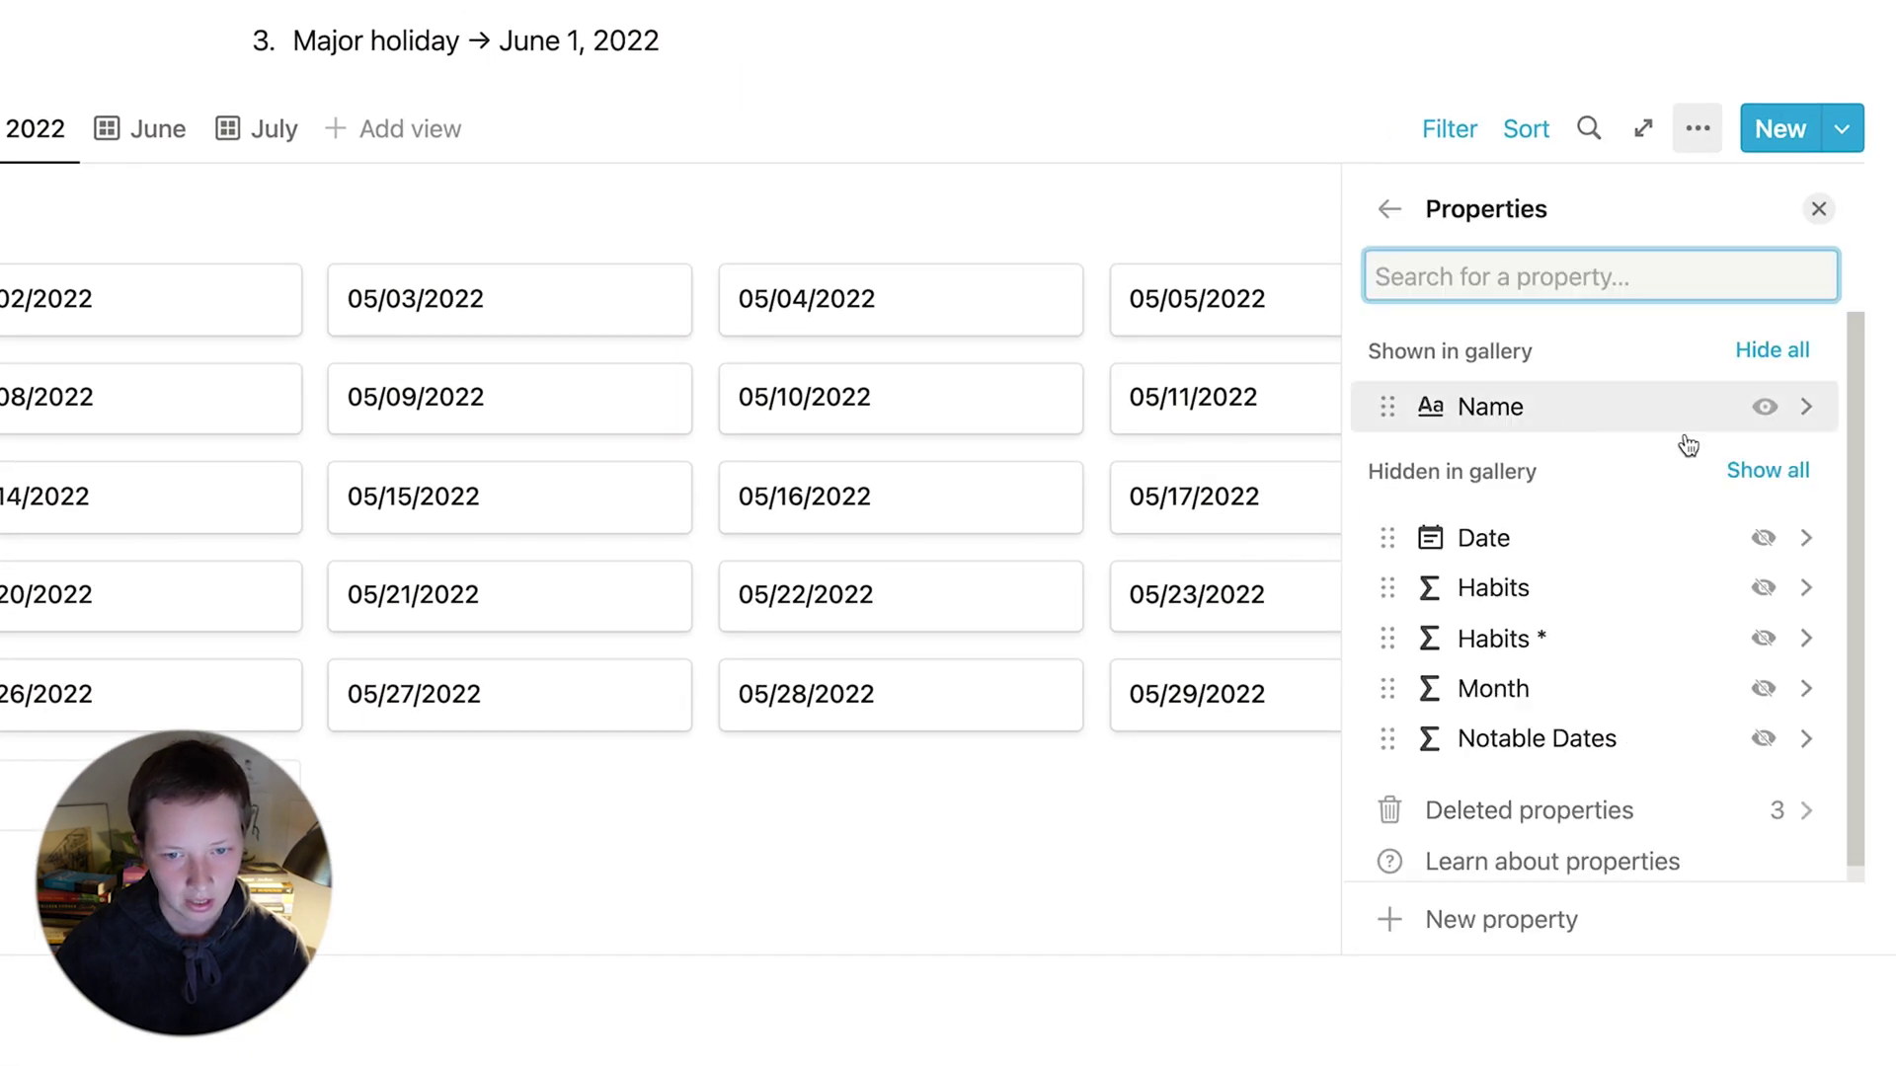
{"action": "left_click", "coordinate": [1764, 738]}
{"action": "left_click", "coordinate": [1765, 639]}
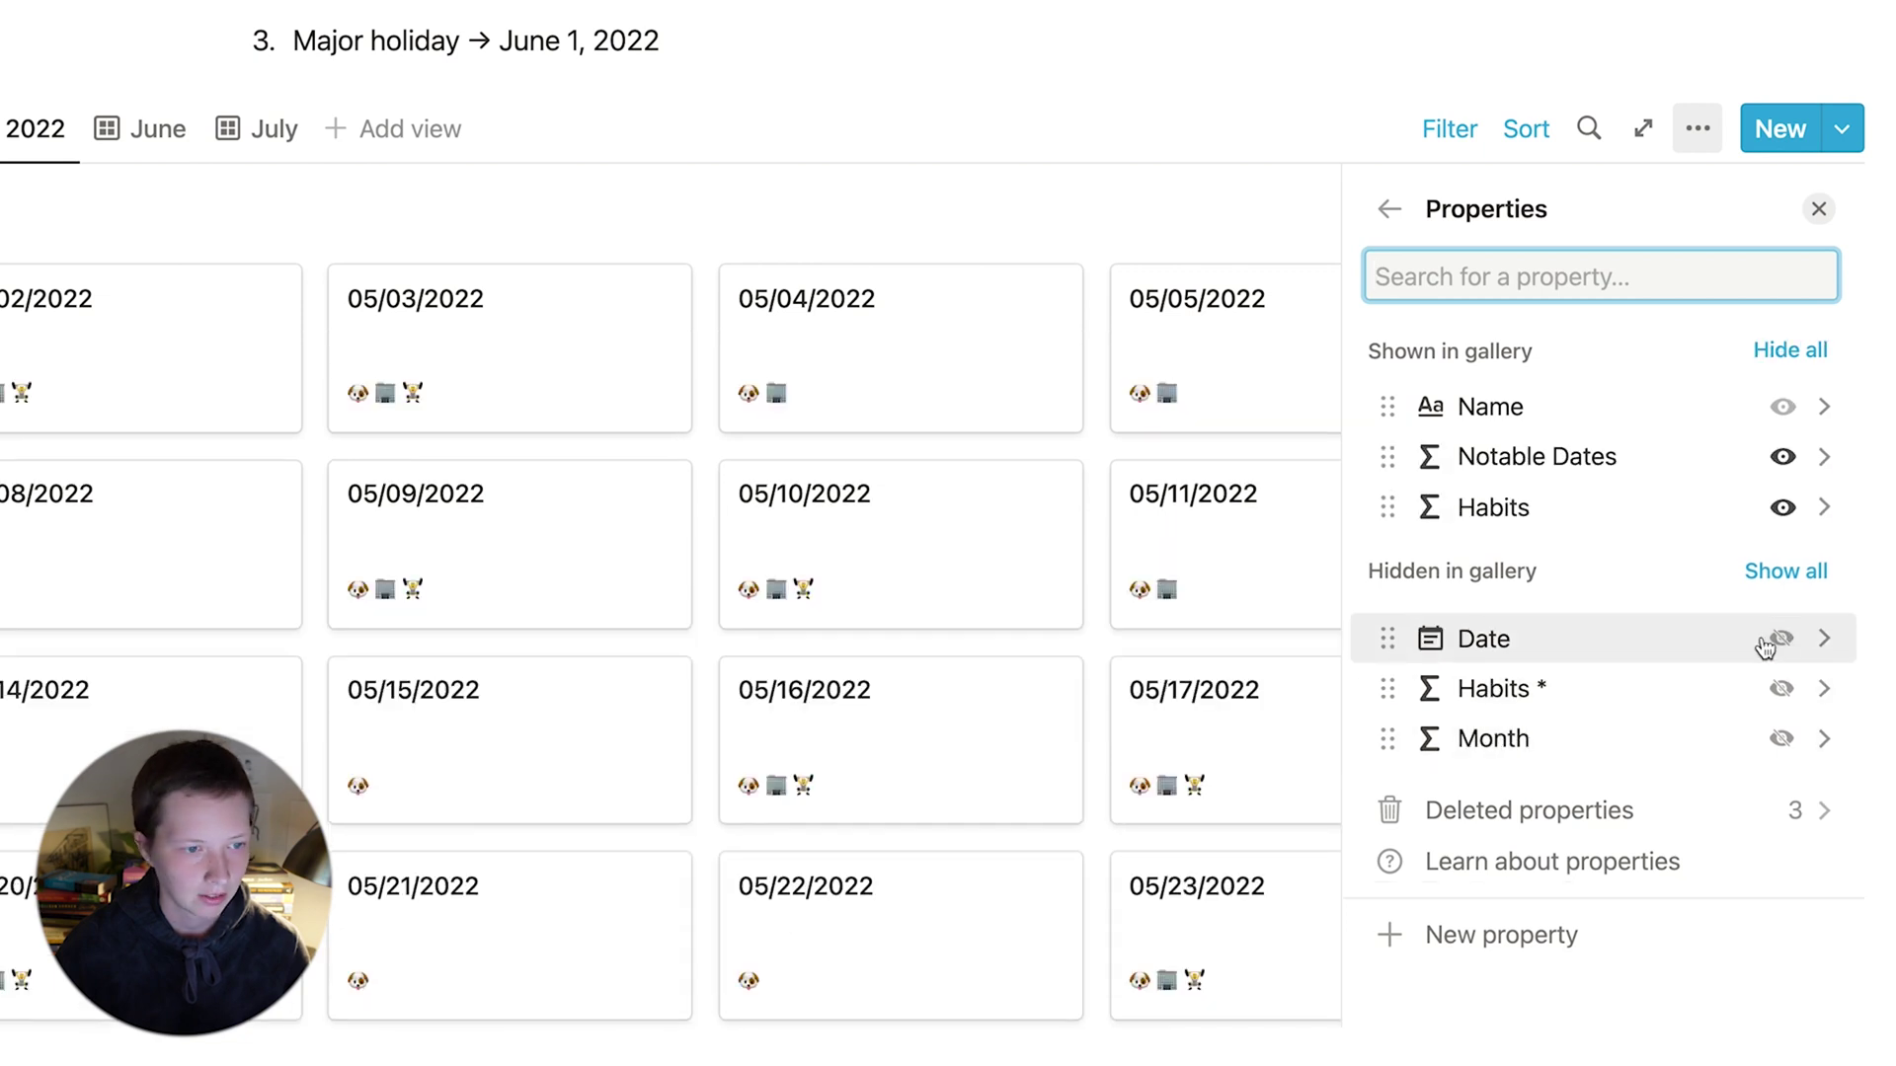
{"action": "left_click", "coordinate": [859, 440]}
{"action": "left_click", "coordinate": [10, 138]}
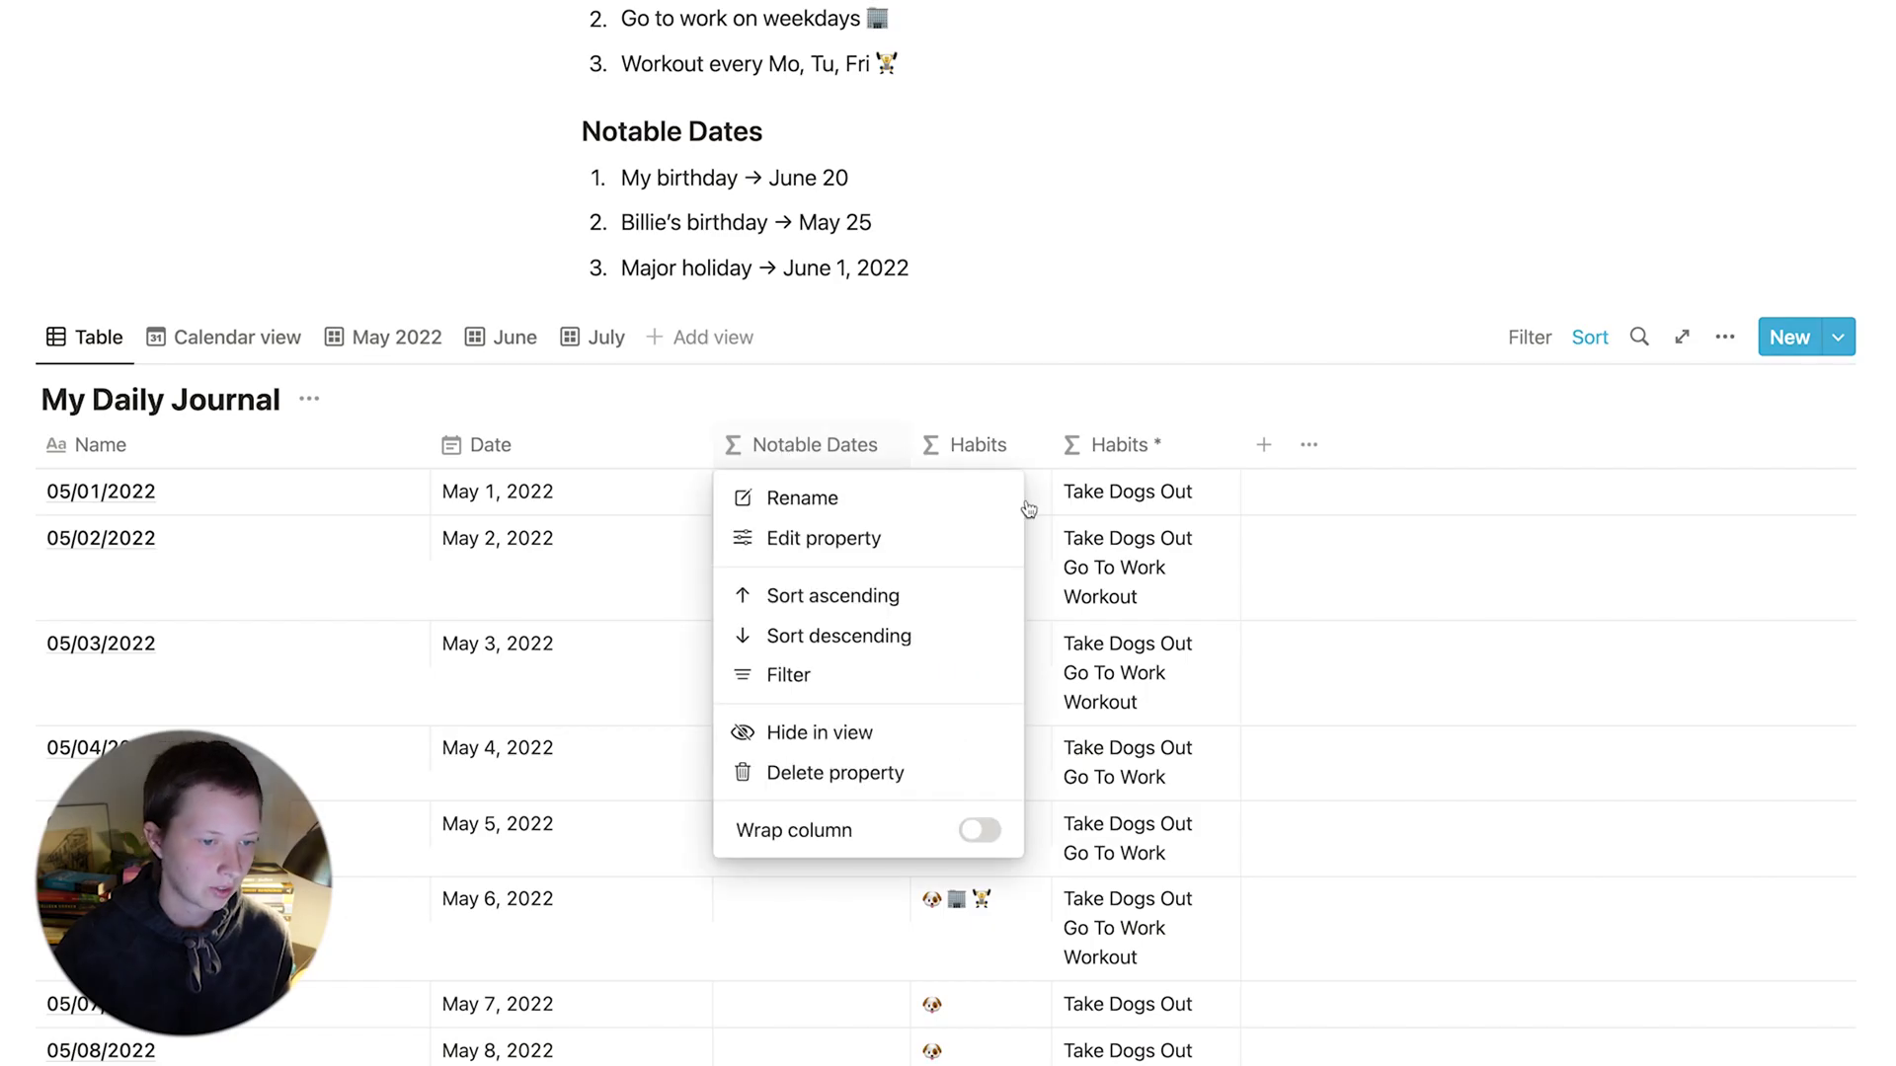
Hide the Notable Dates, Habits and Habits * columns from the table view.
{"action": "left_click", "coordinate": [940, 742]}
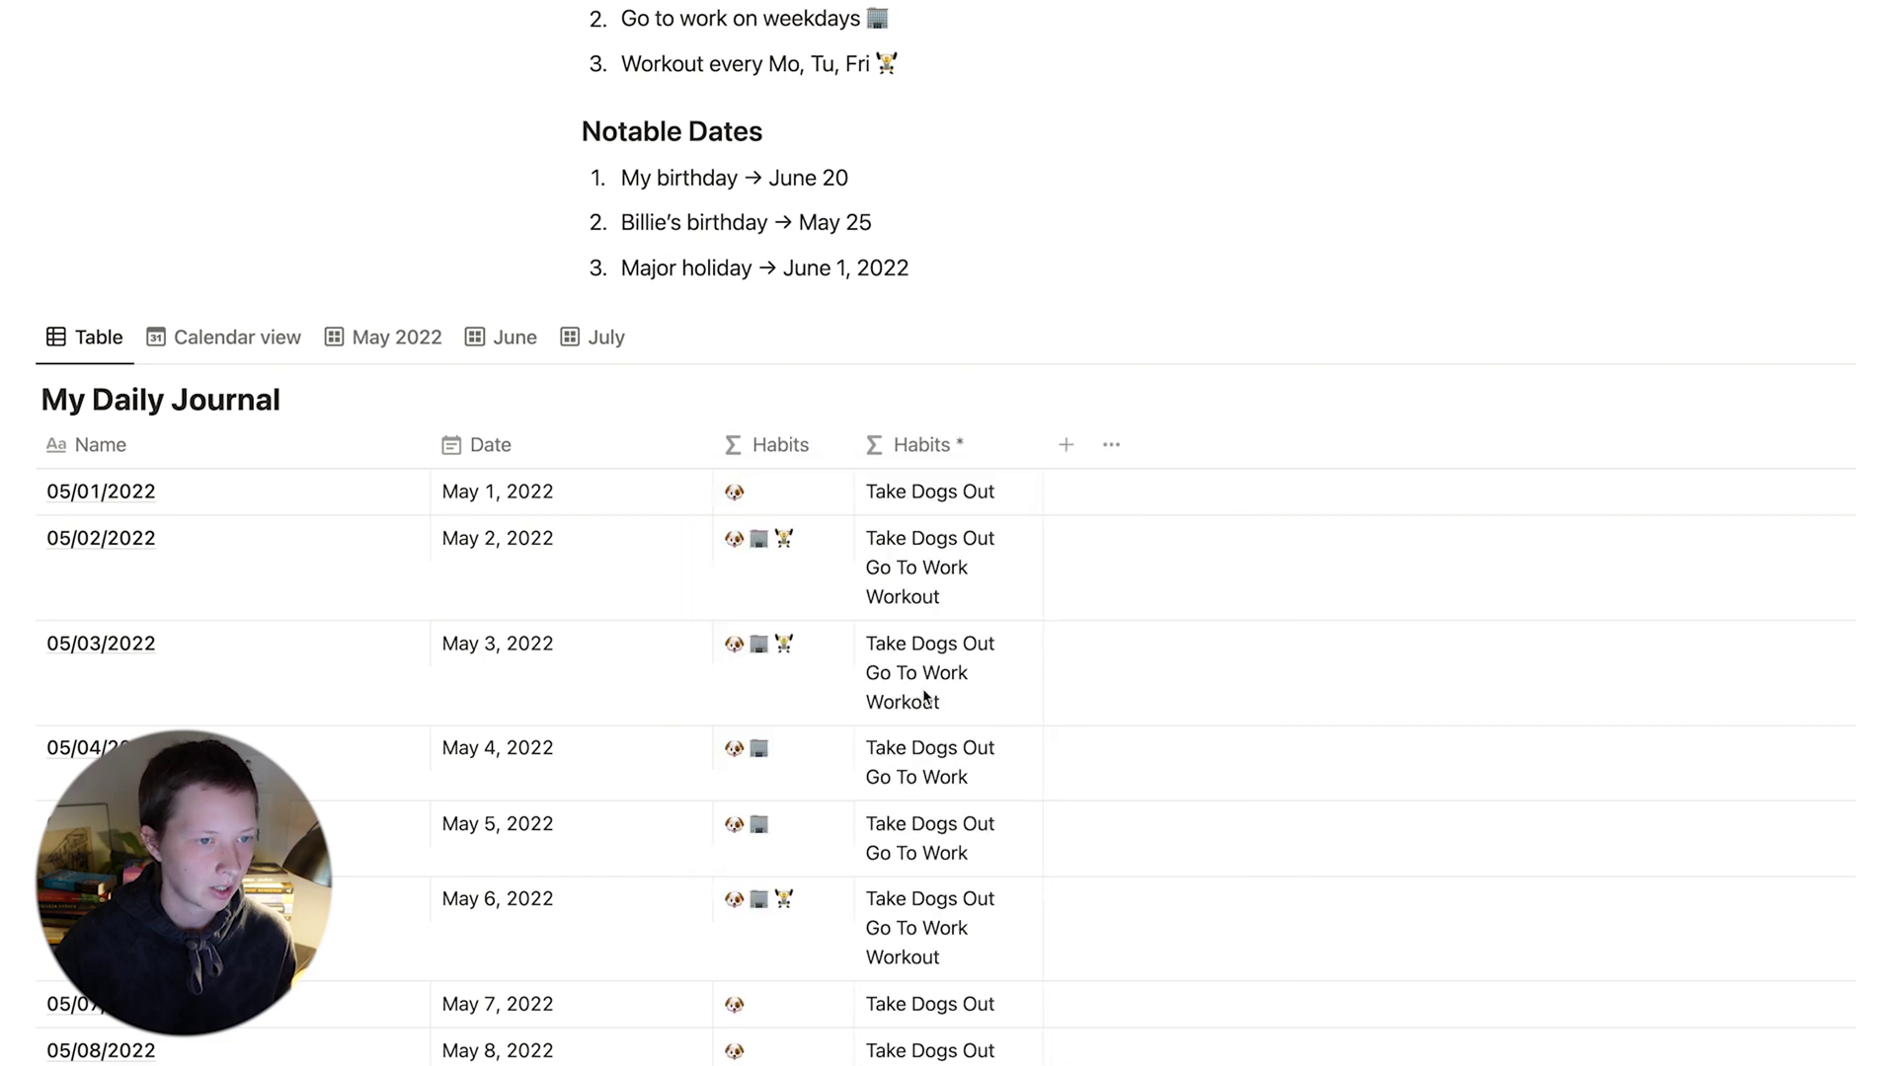
{"action": "left_click", "coordinate": [779, 442]}
{"action": "left_click", "coordinate": [830, 748]}
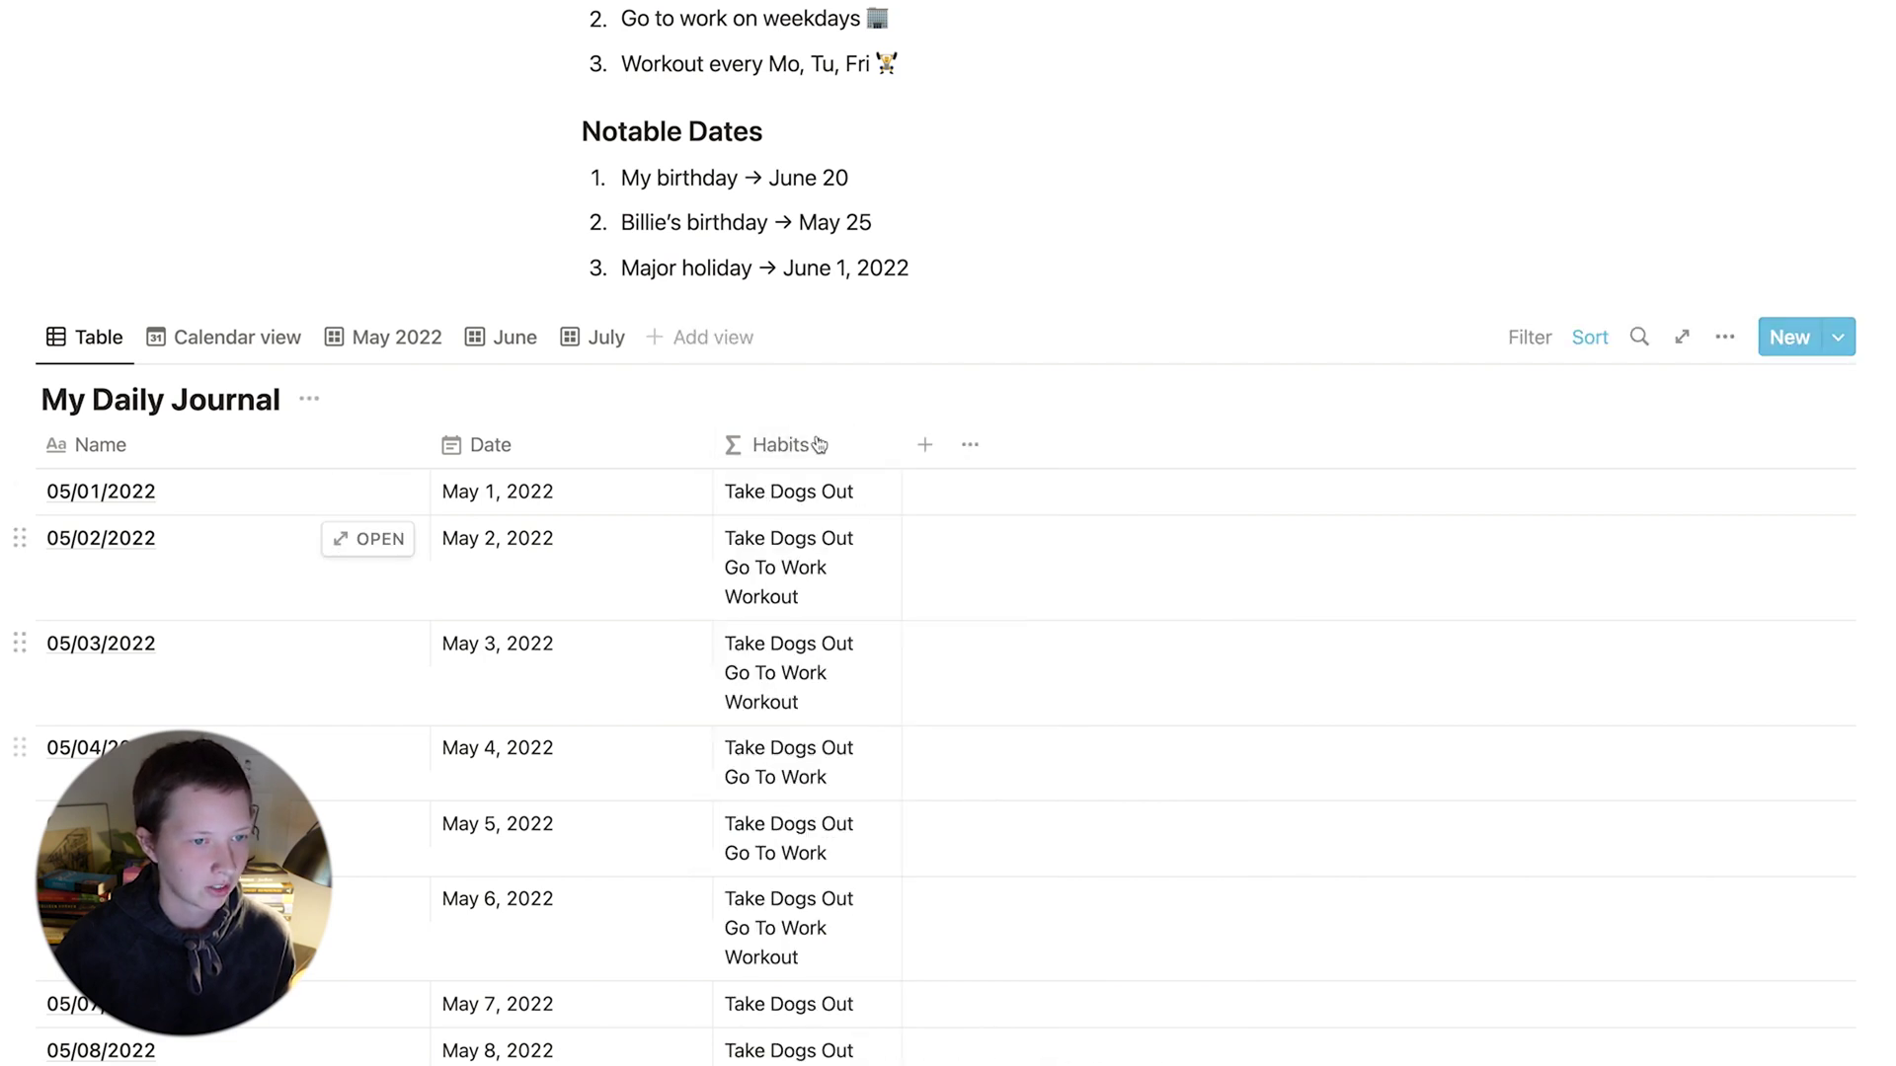
{"action": "left_click", "coordinate": [808, 443]}
{"action": "left_click", "coordinate": [832, 737]}
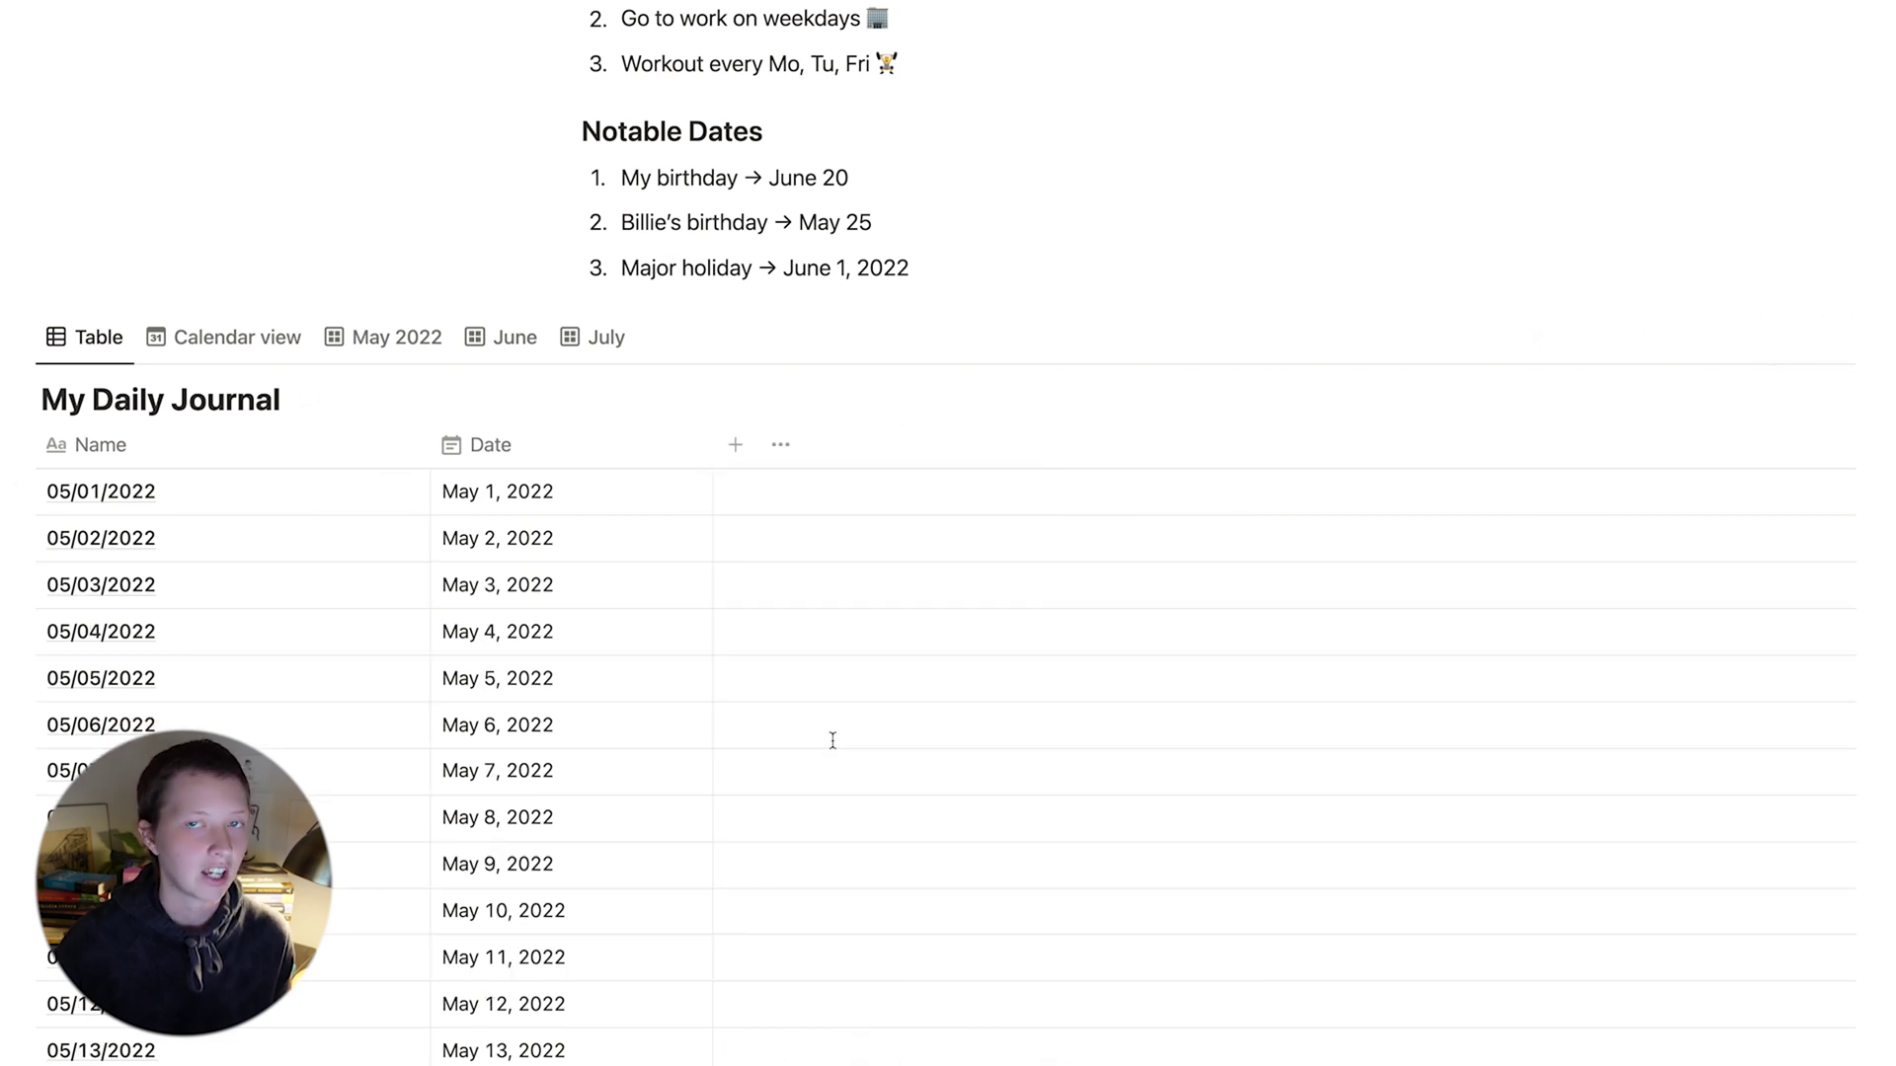
Switch the table view's layout to Gallery with Card preview None and Card size Small.
{"action": "left_click", "coordinate": [87, 344]}
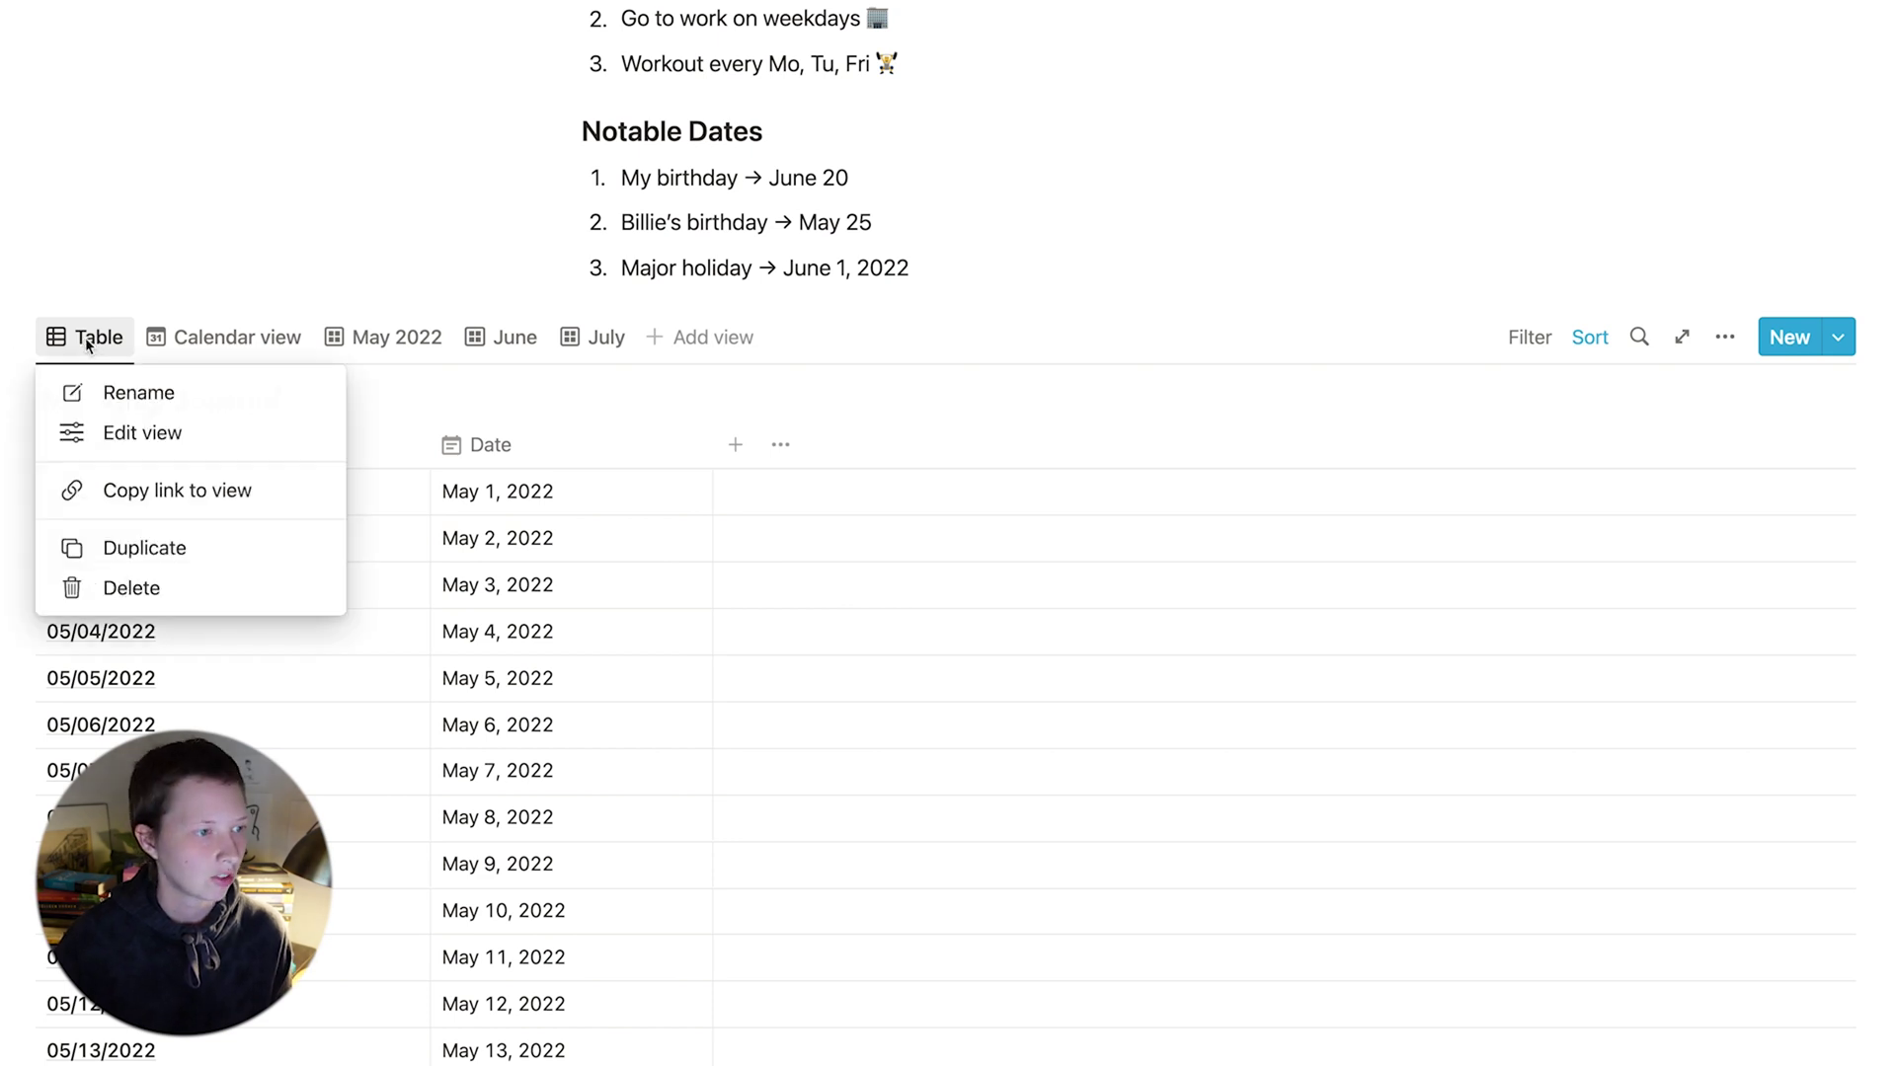
{"action": "left_click", "coordinate": [133, 434]}
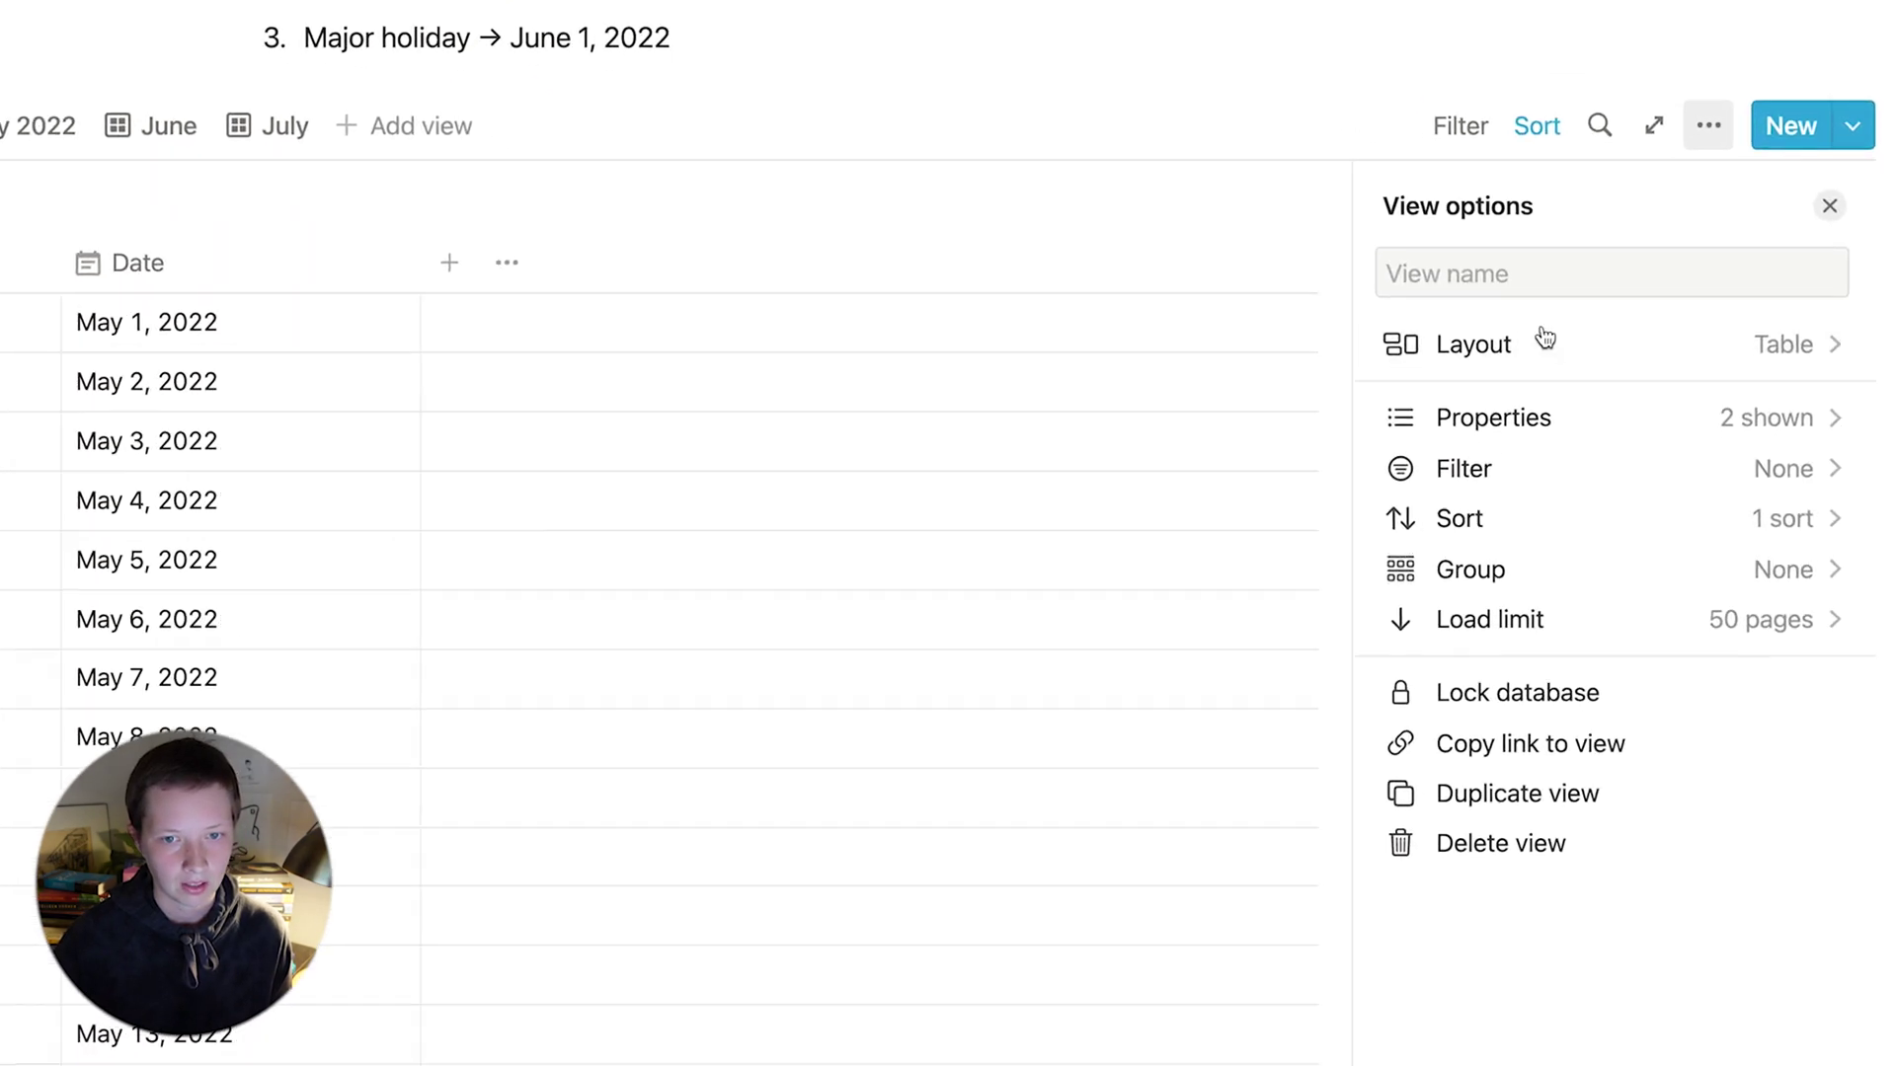
{"action": "left_click", "coordinate": [1578, 505]}
{"action": "left_click", "coordinate": [1779, 423]}
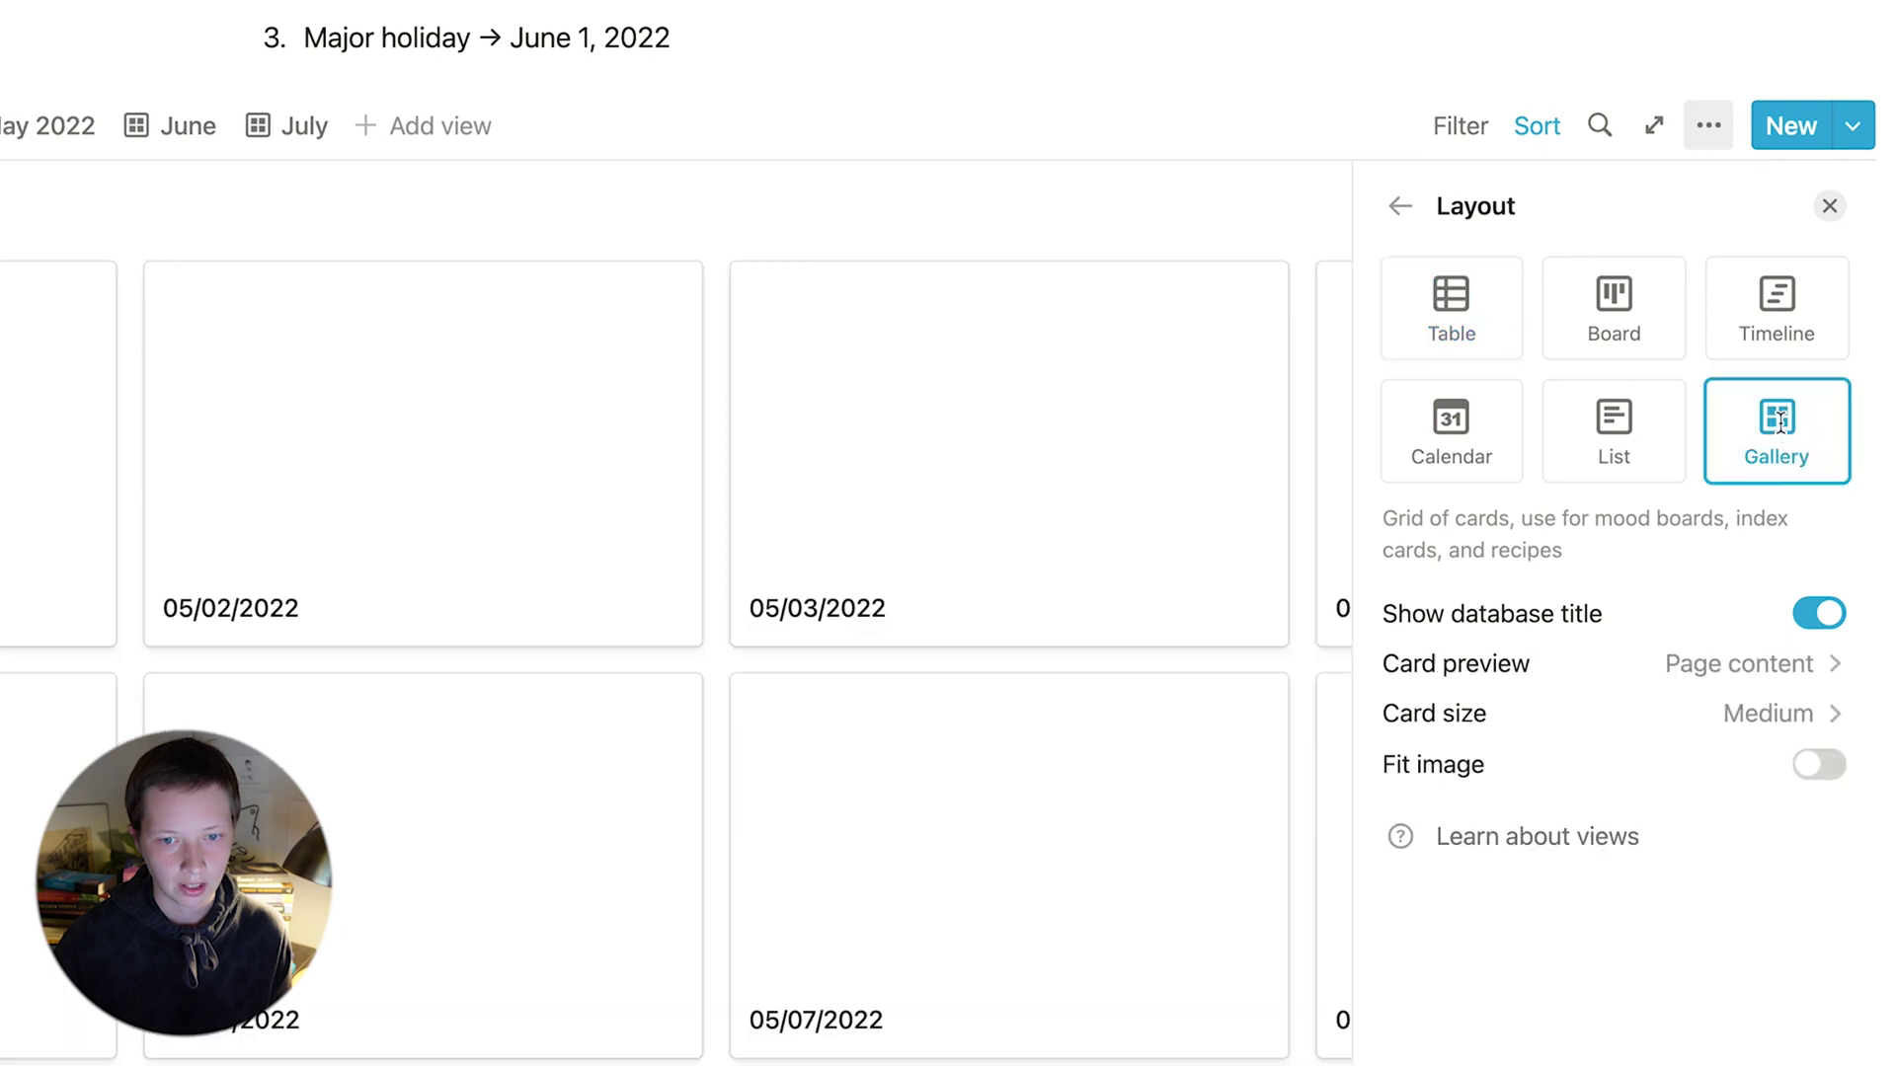
{"action": "left_click", "coordinate": [1749, 679]}
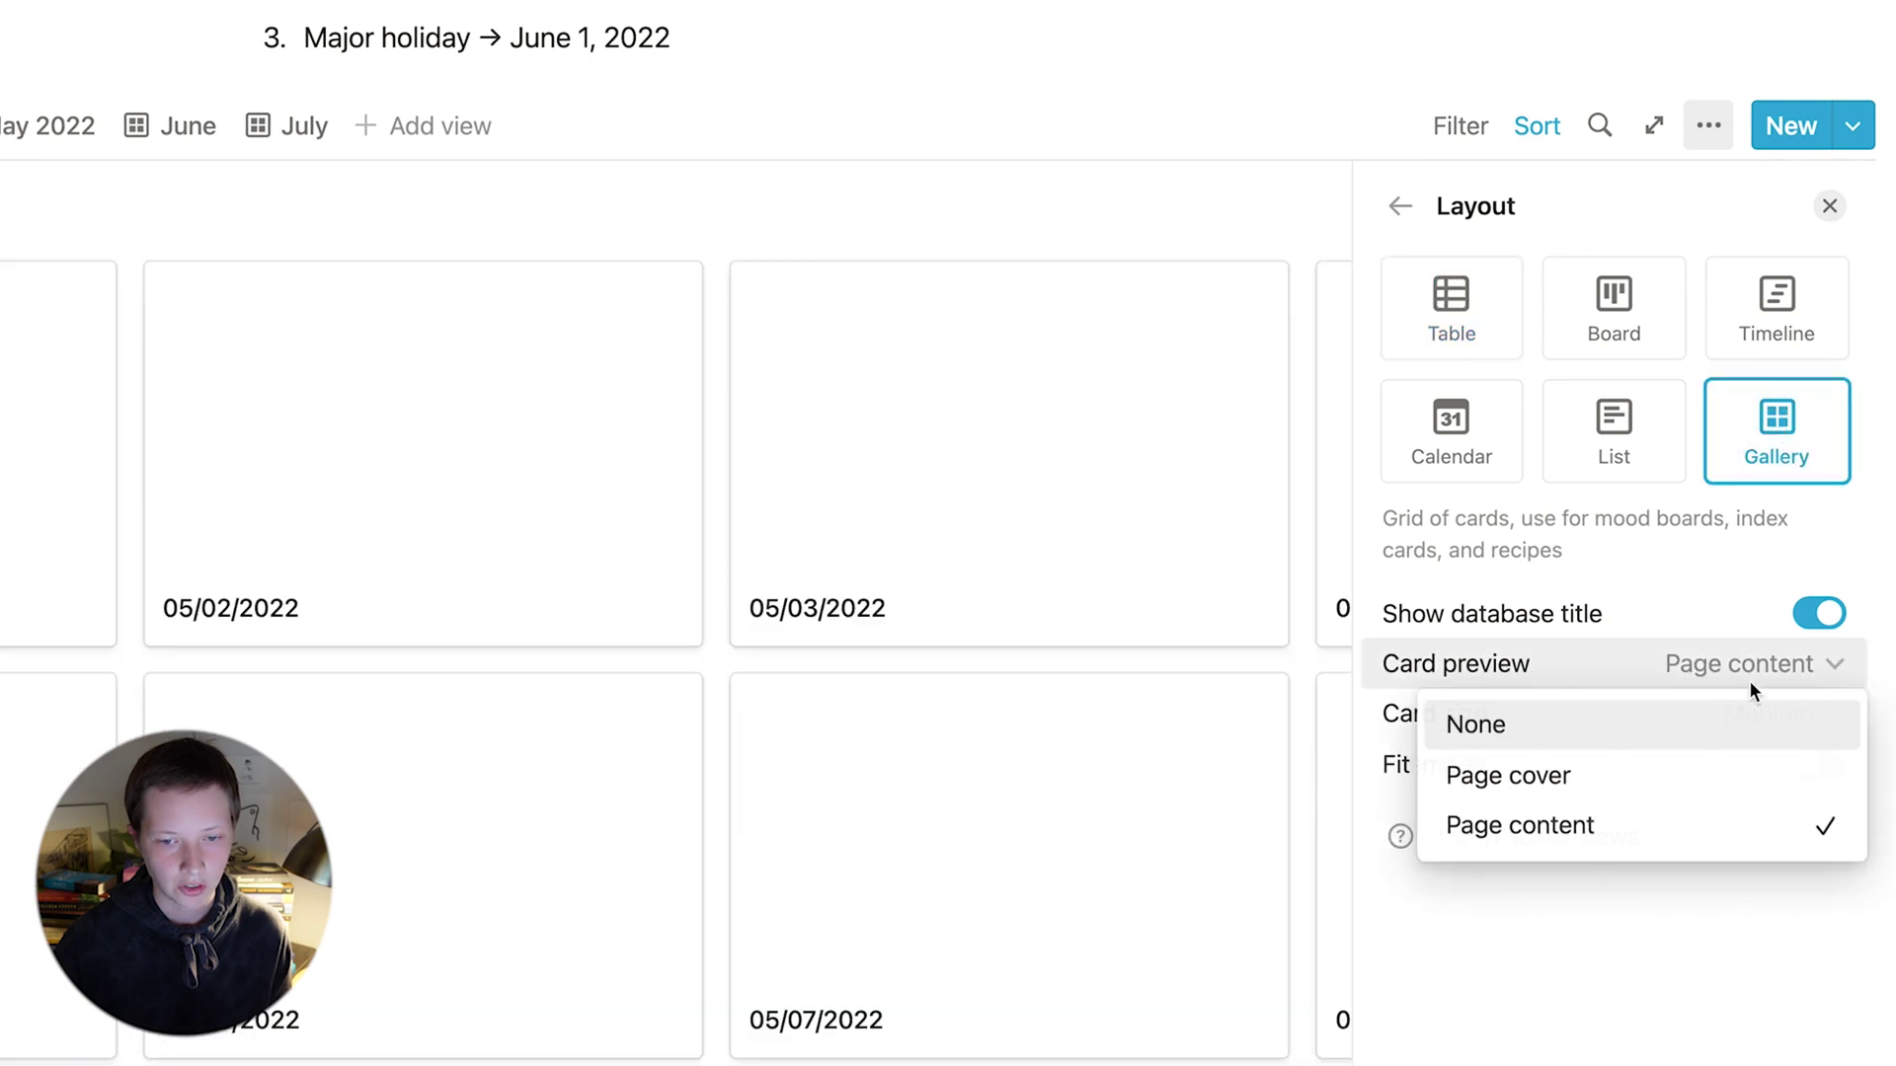
{"action": "left_click", "coordinate": [1669, 722]}
{"action": "left_click", "coordinate": [1623, 710]}
{"action": "left_click", "coordinate": [1593, 778]}
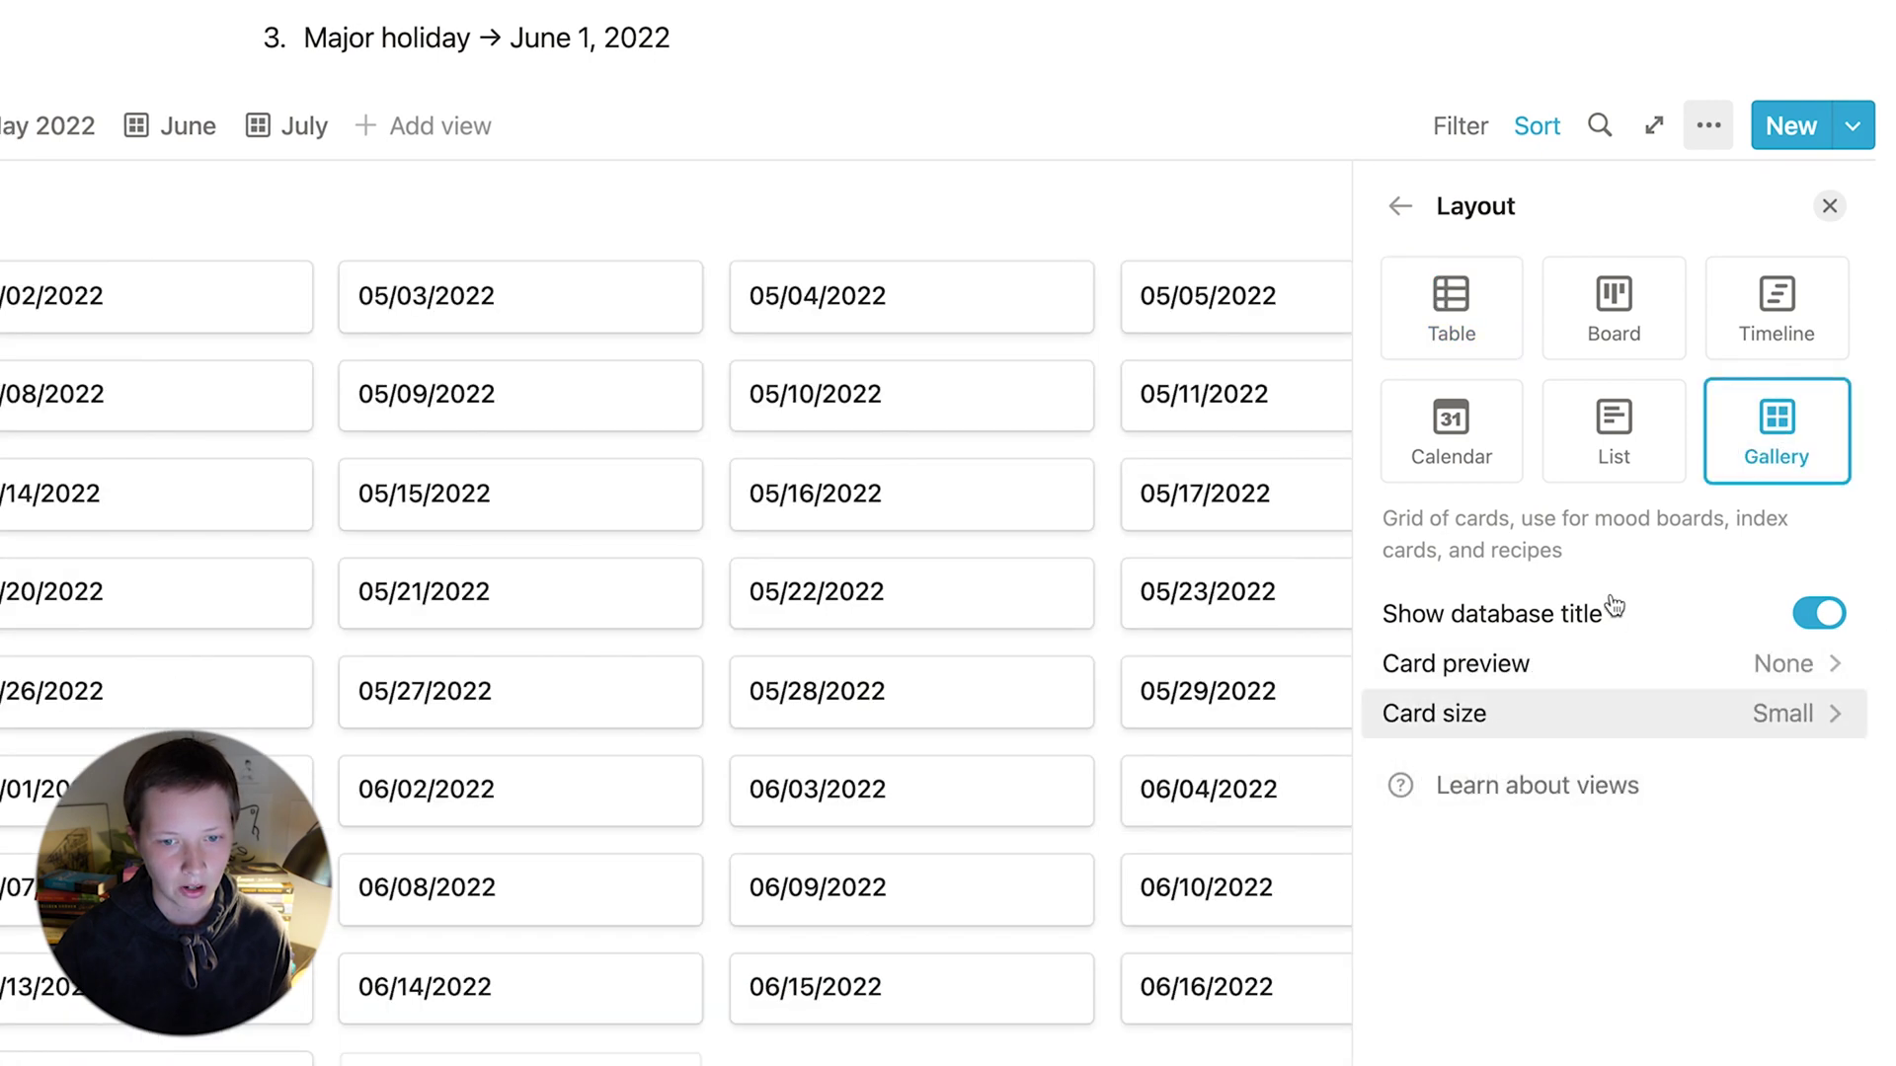
{"action": "left_click", "coordinate": [1400, 206]}
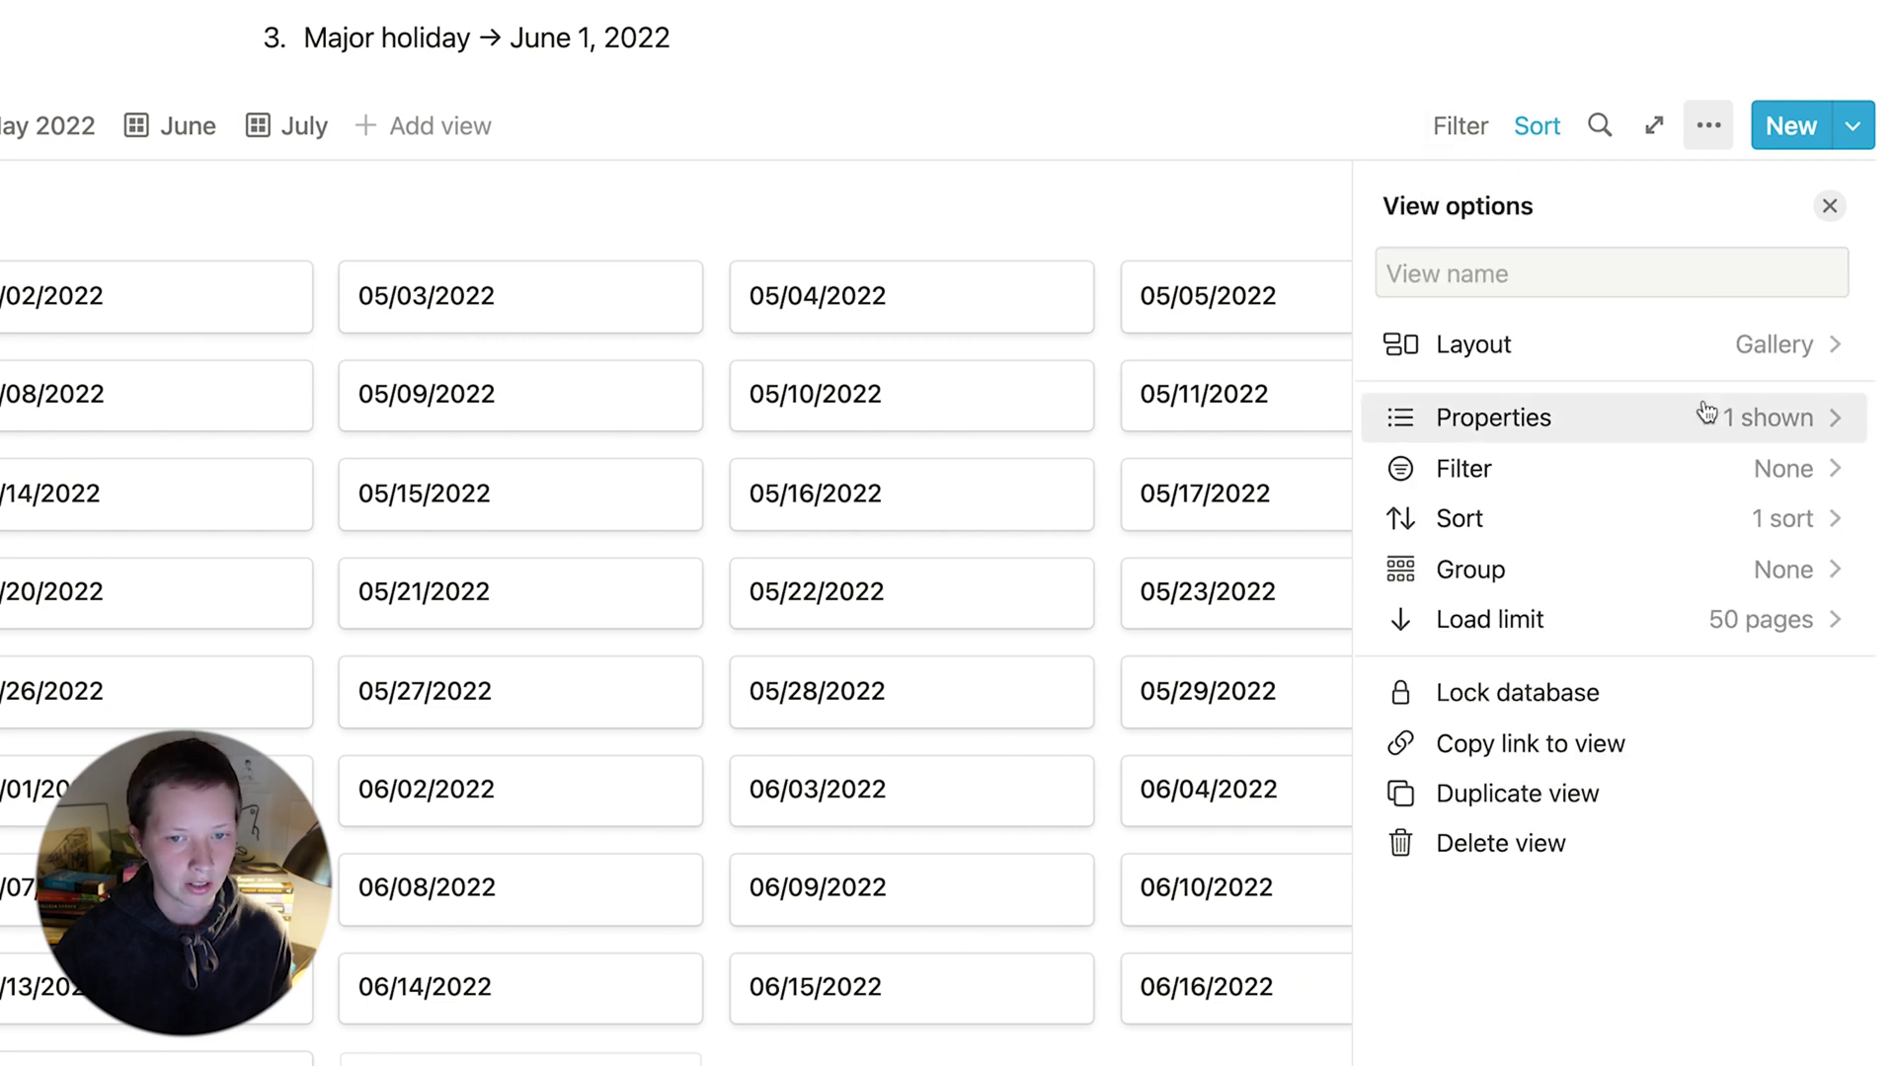
Create a new formula property named This Week.
{"action": "left_click", "coordinate": [1577, 438]}
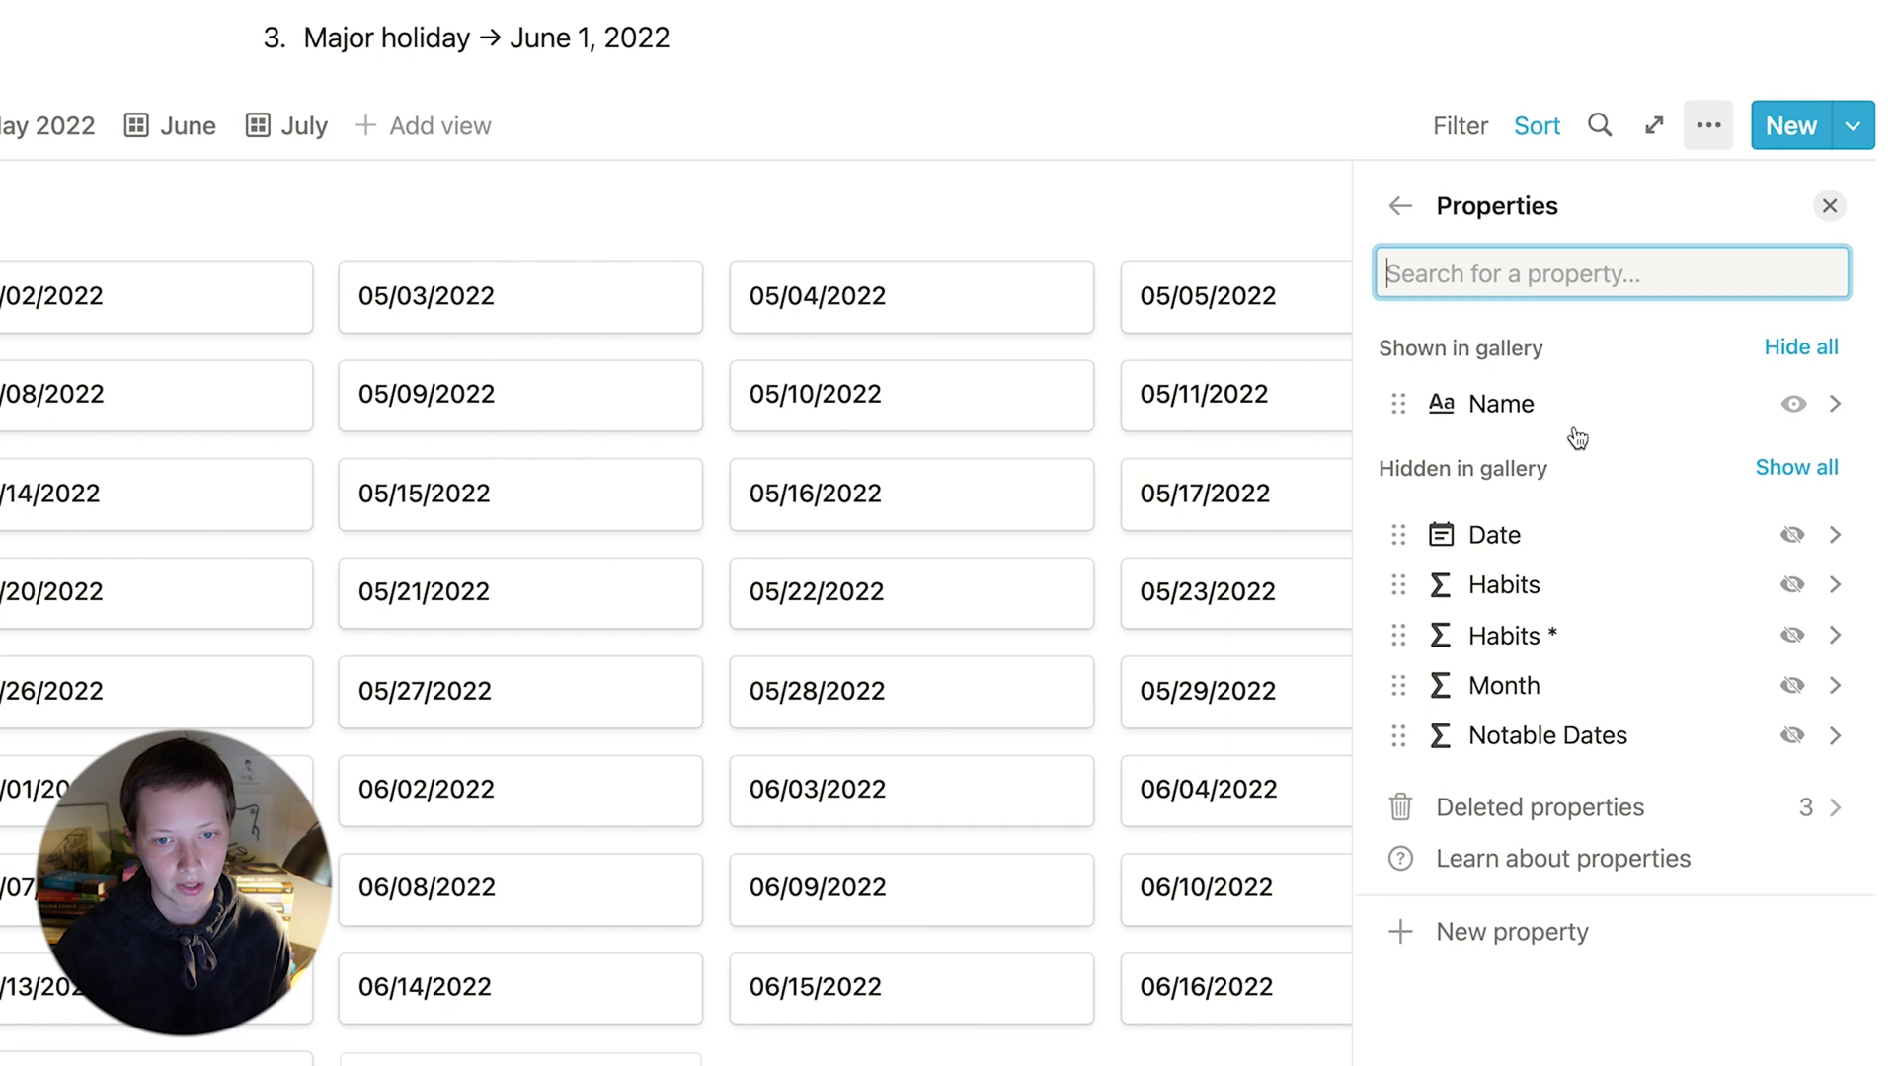
{"action": "left_click", "coordinate": [1624, 938]}
{"action": "type", "text": "This Week"}
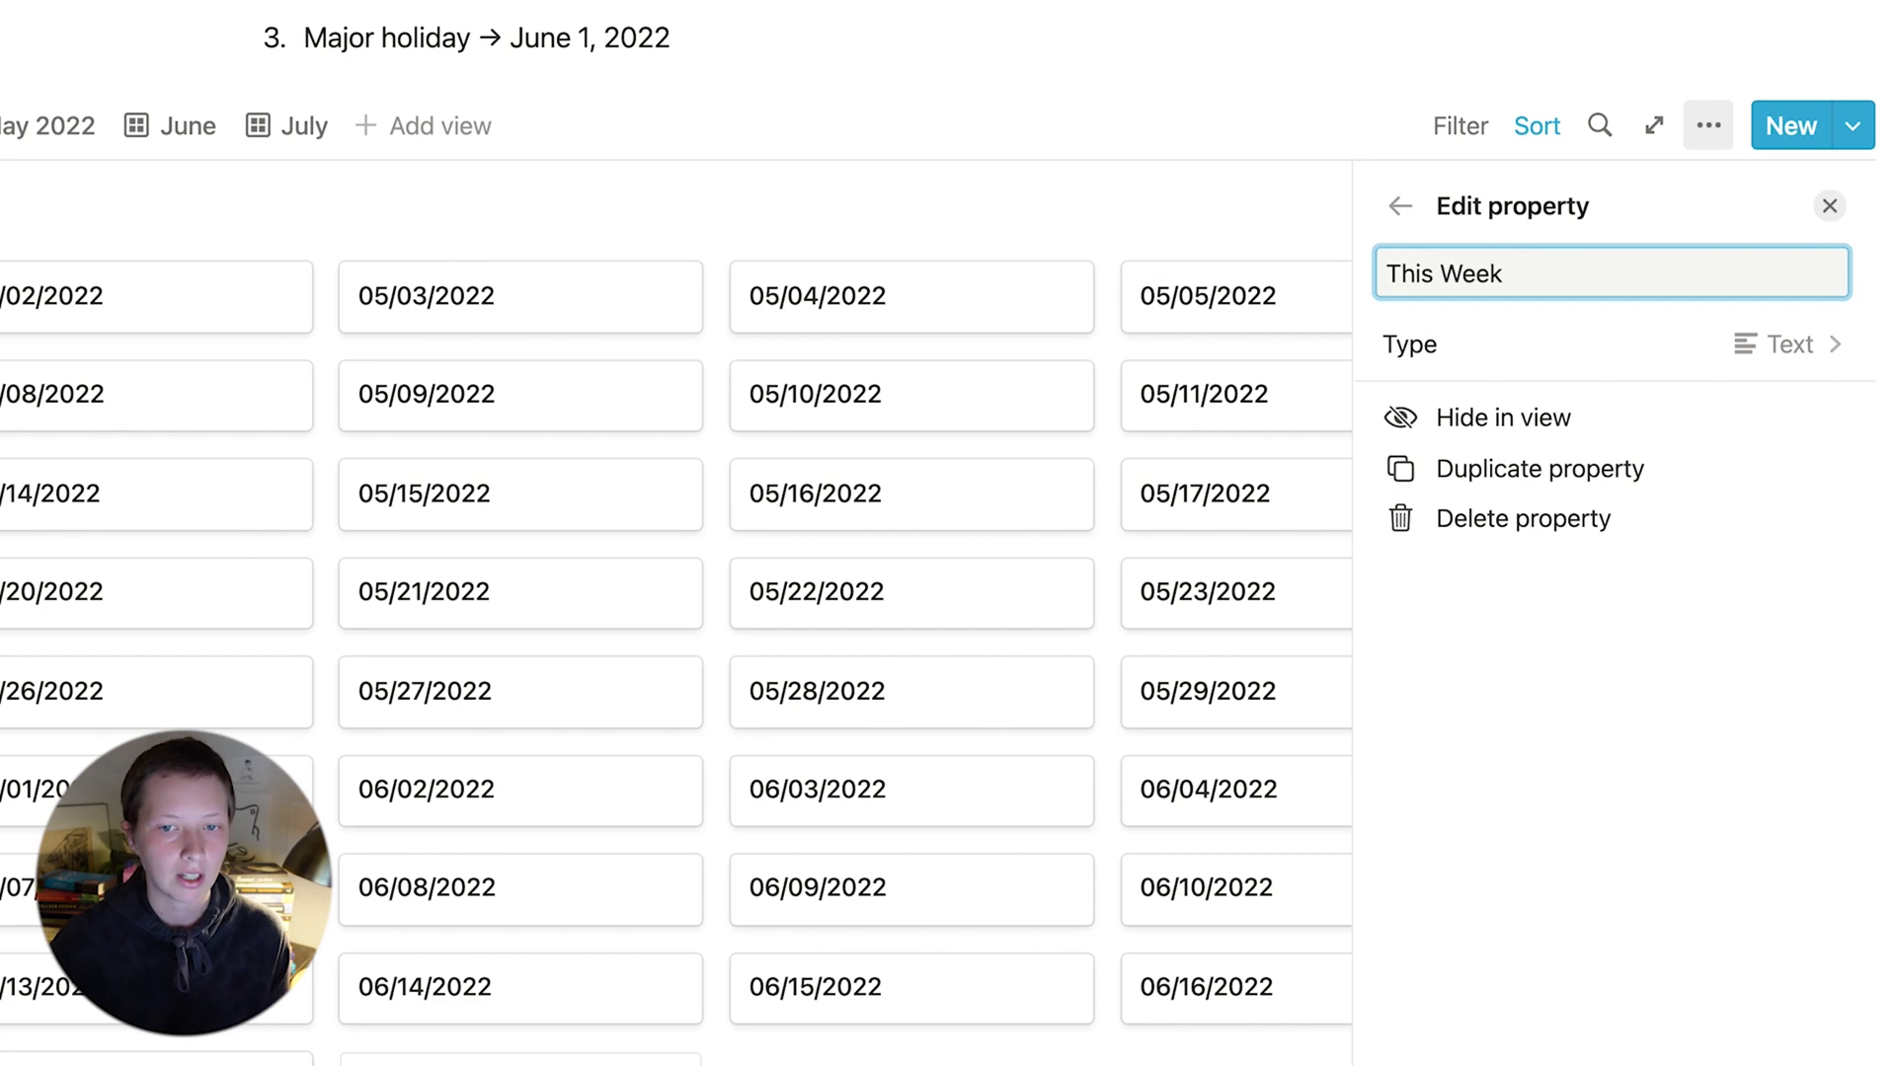
{"action": "left_click", "coordinate": [1689, 354]}
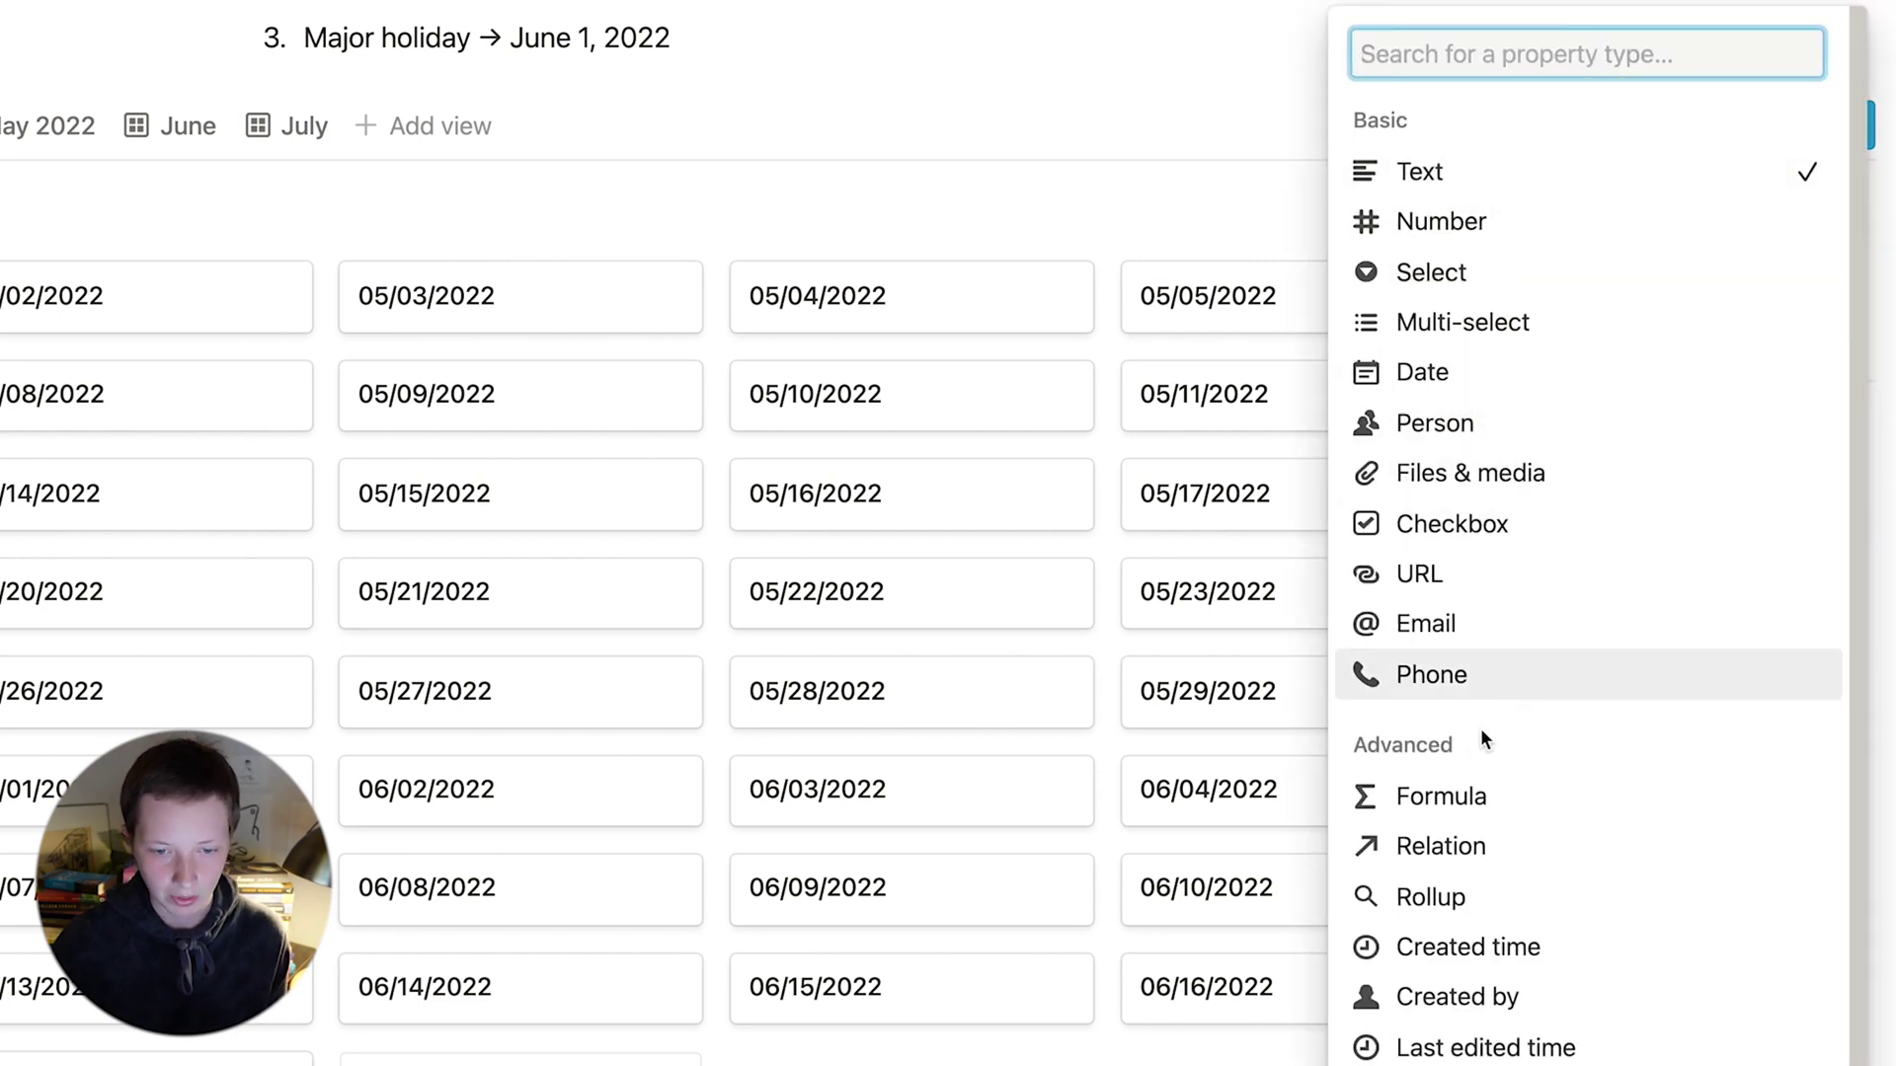
{"action": "left_click", "coordinate": [1468, 796]}
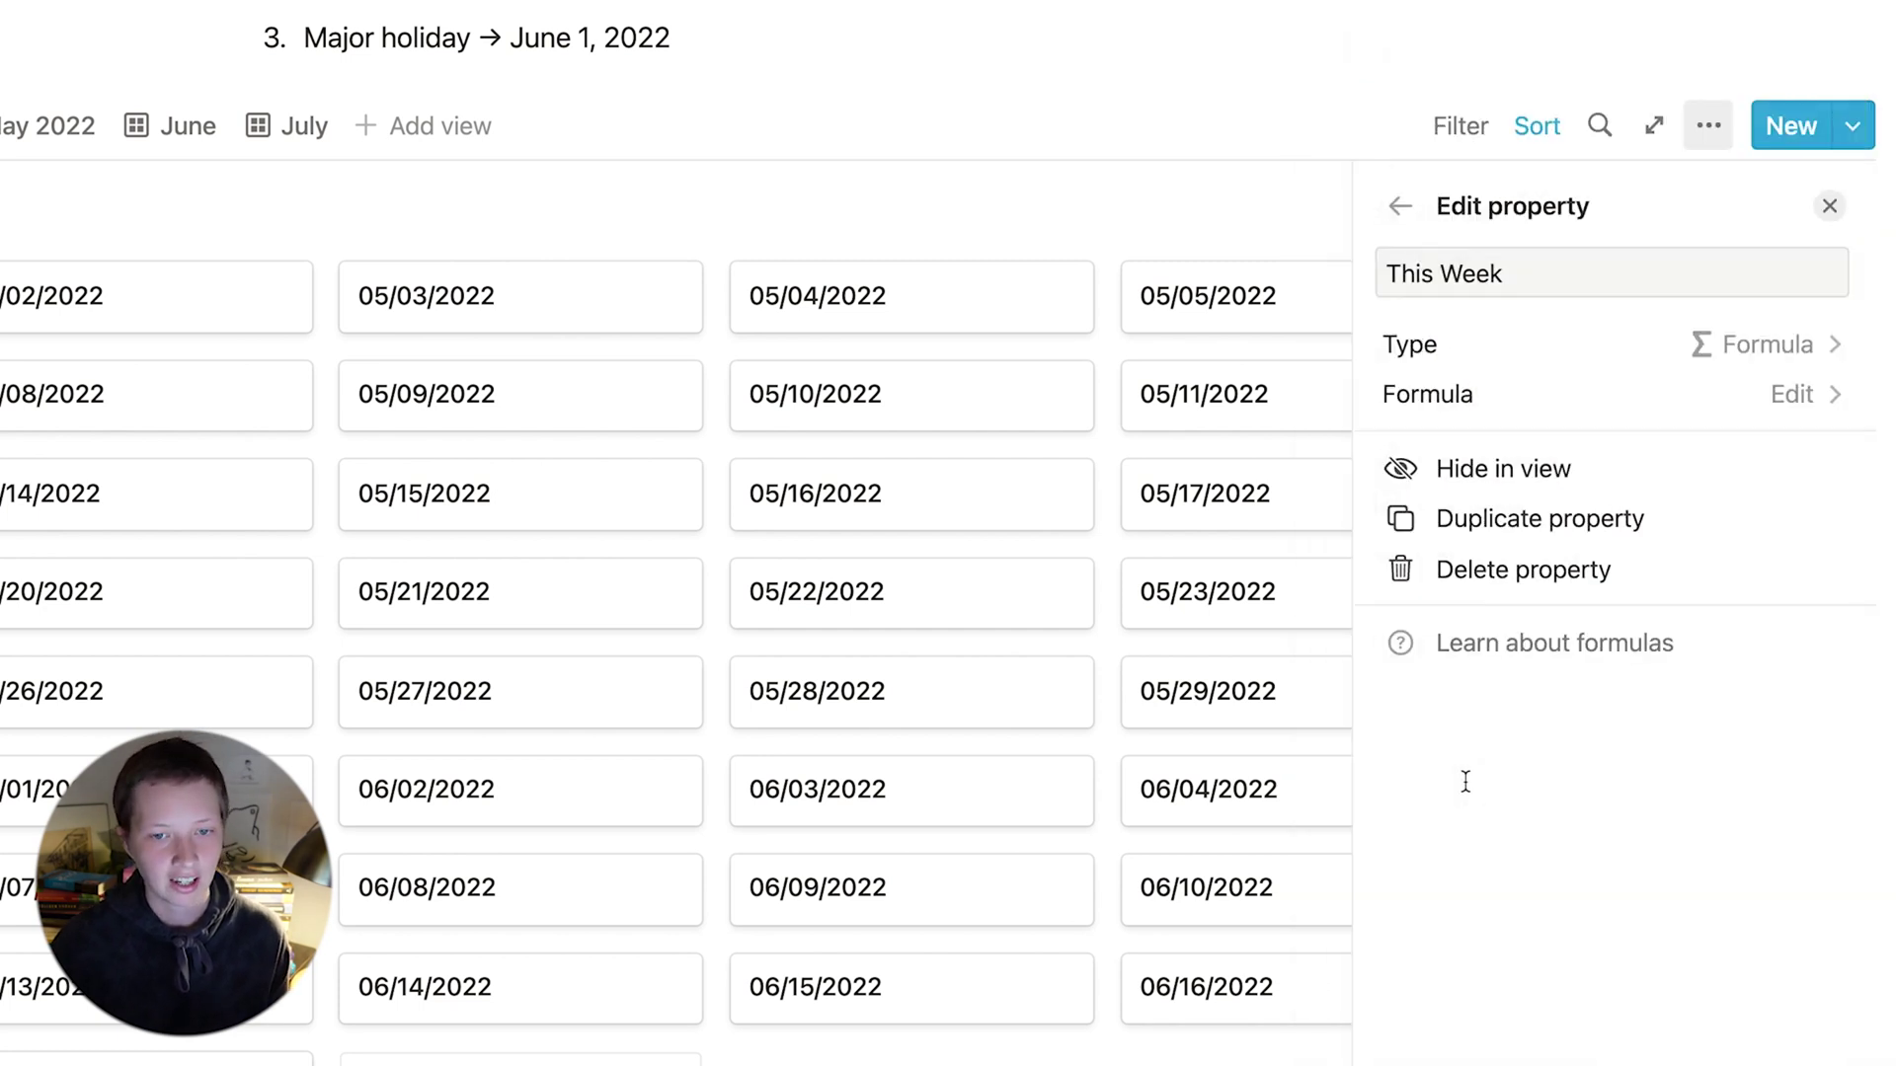
{"action": "left_click", "coordinate": [1543, 395]}
Enter formatDate(prop("Date"), "W") == formatDate(now(), "W") as the This Week formula.
{"action": "type", "text": "form"}
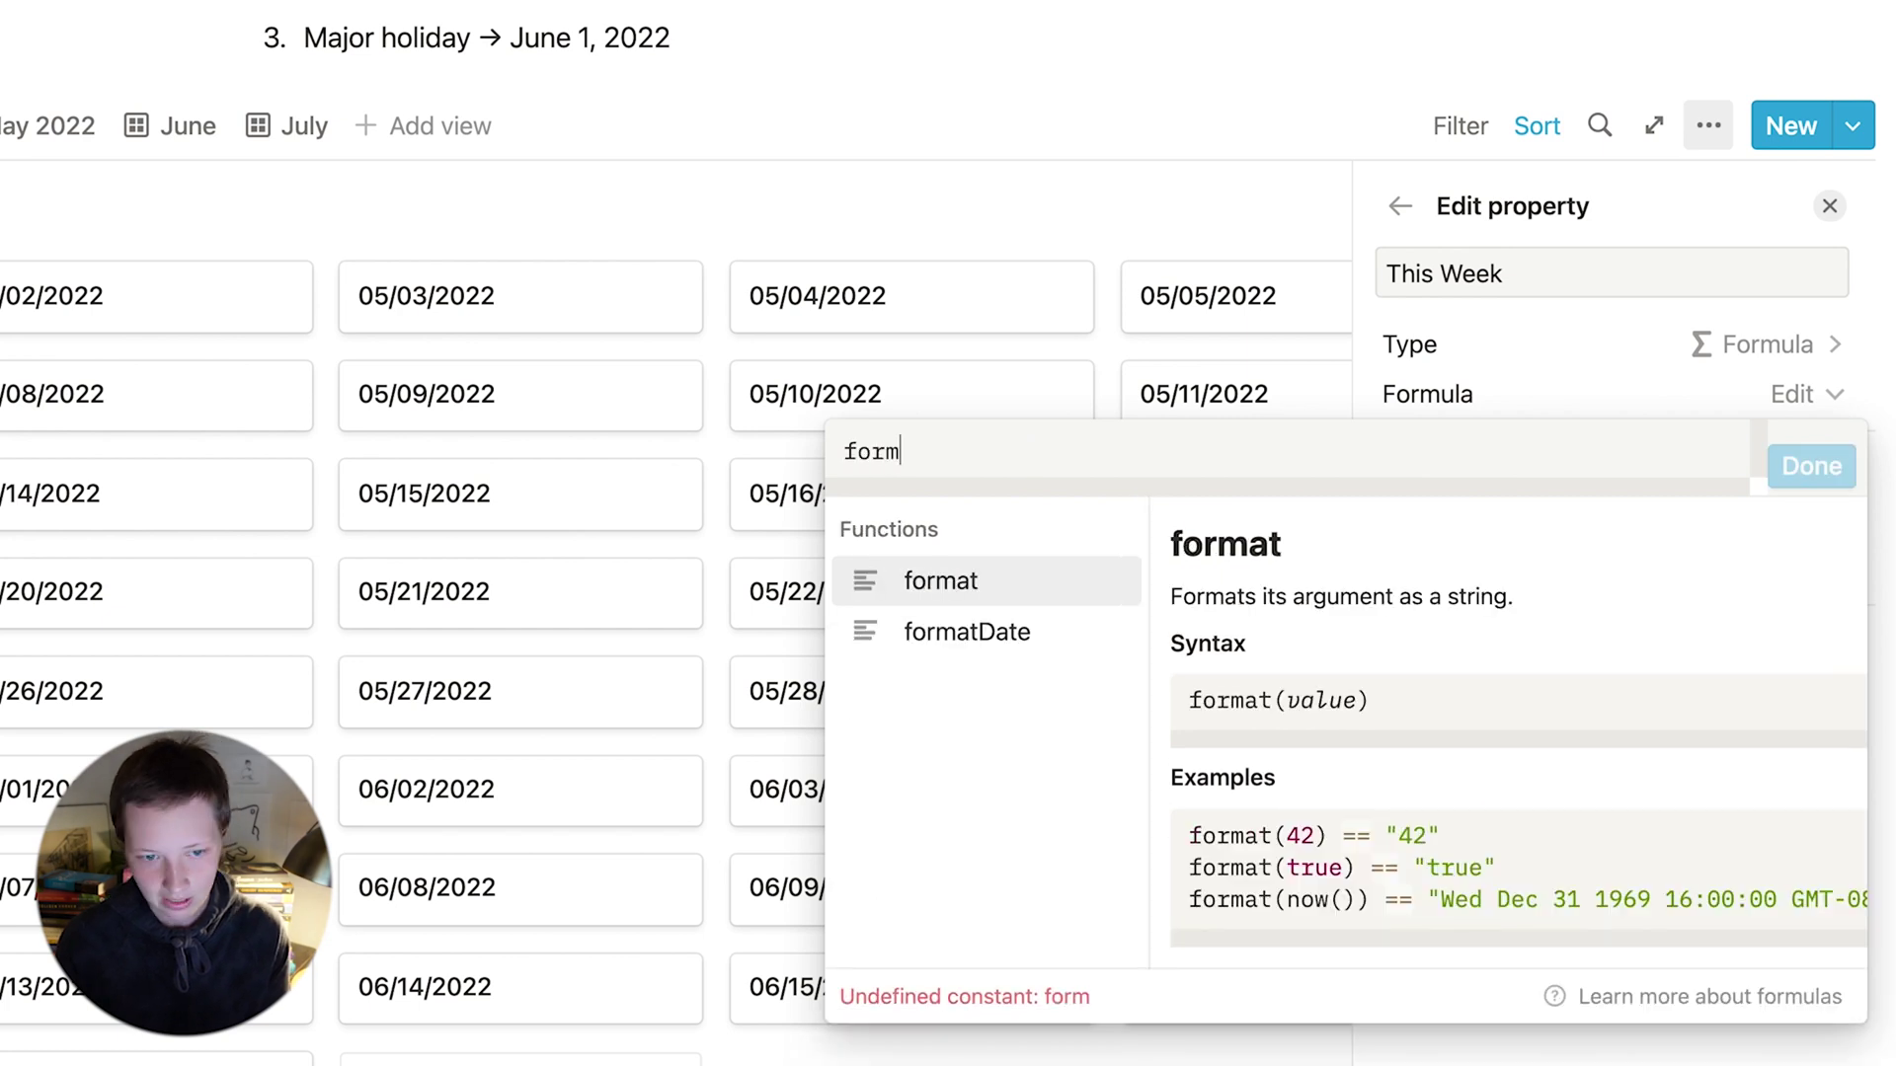
{"action": "type", "text": "atDate()"}
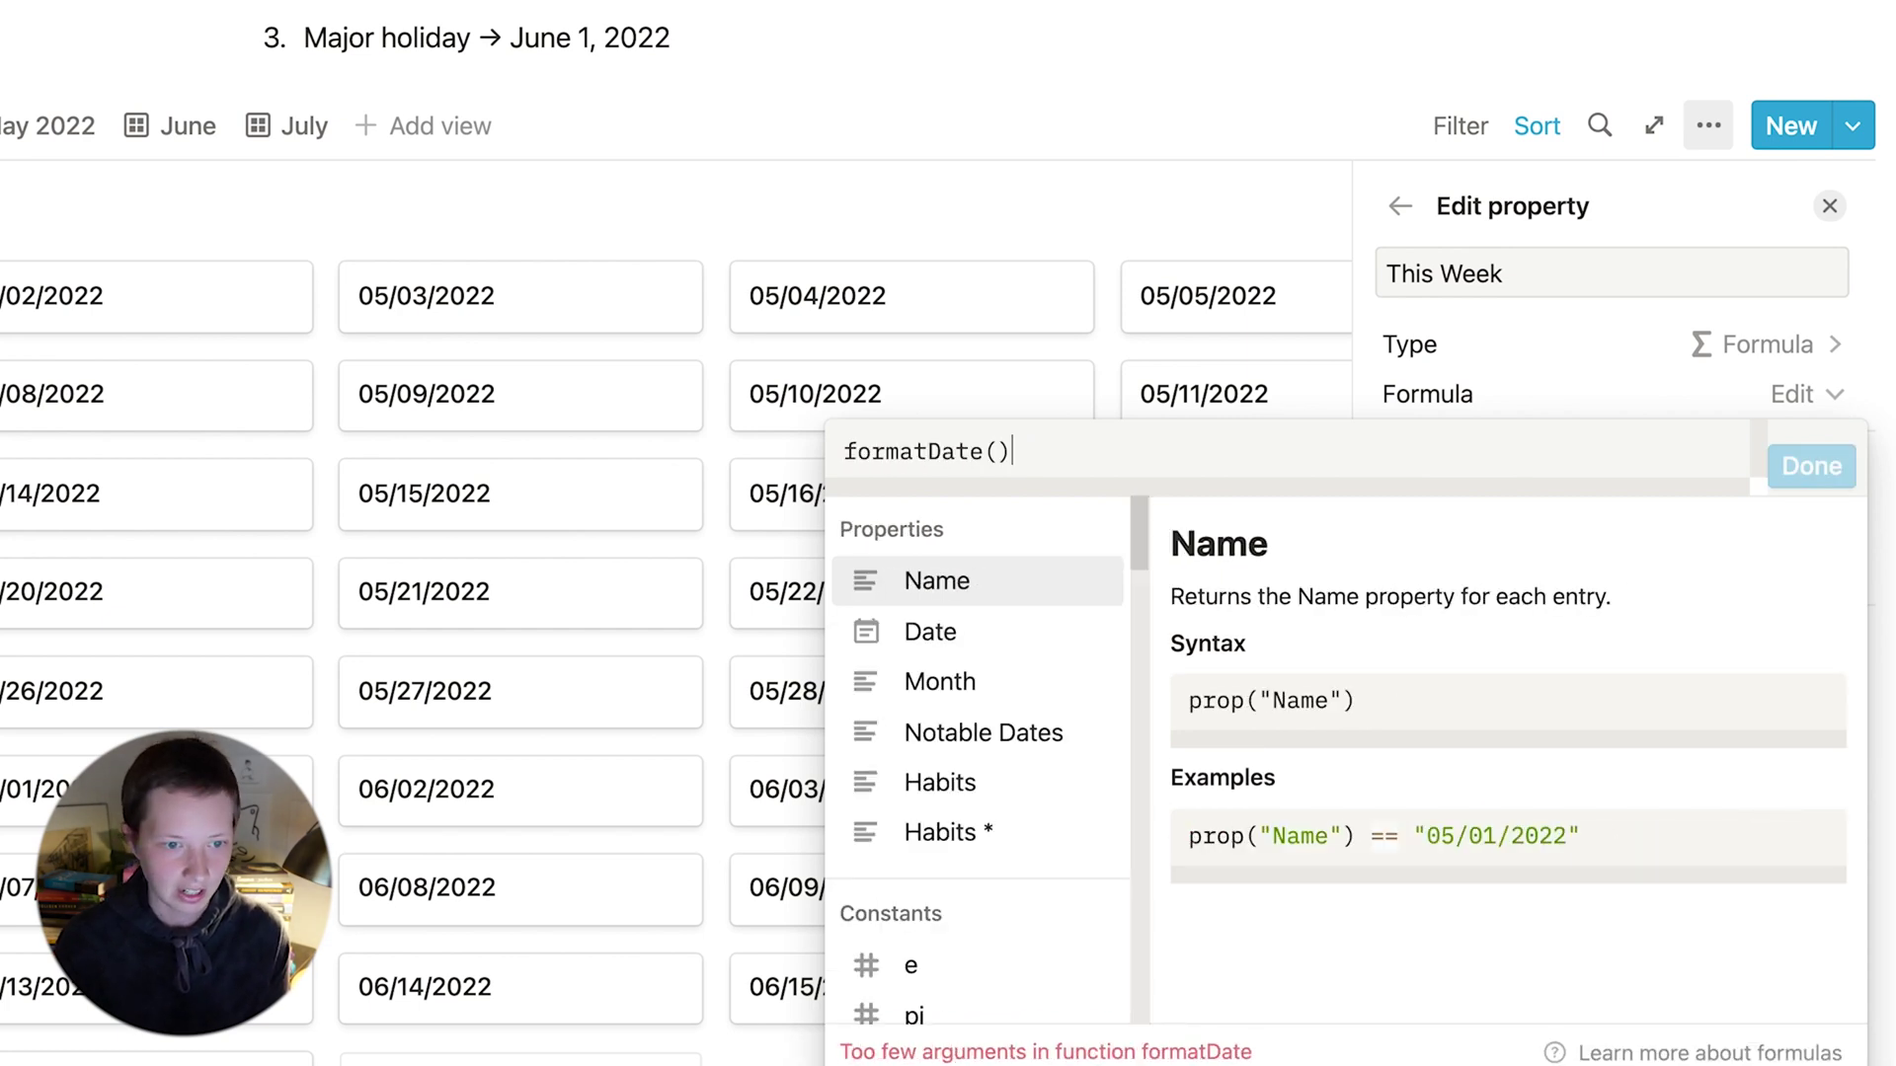
{"action": "left_click", "coordinate": [1032, 637]}
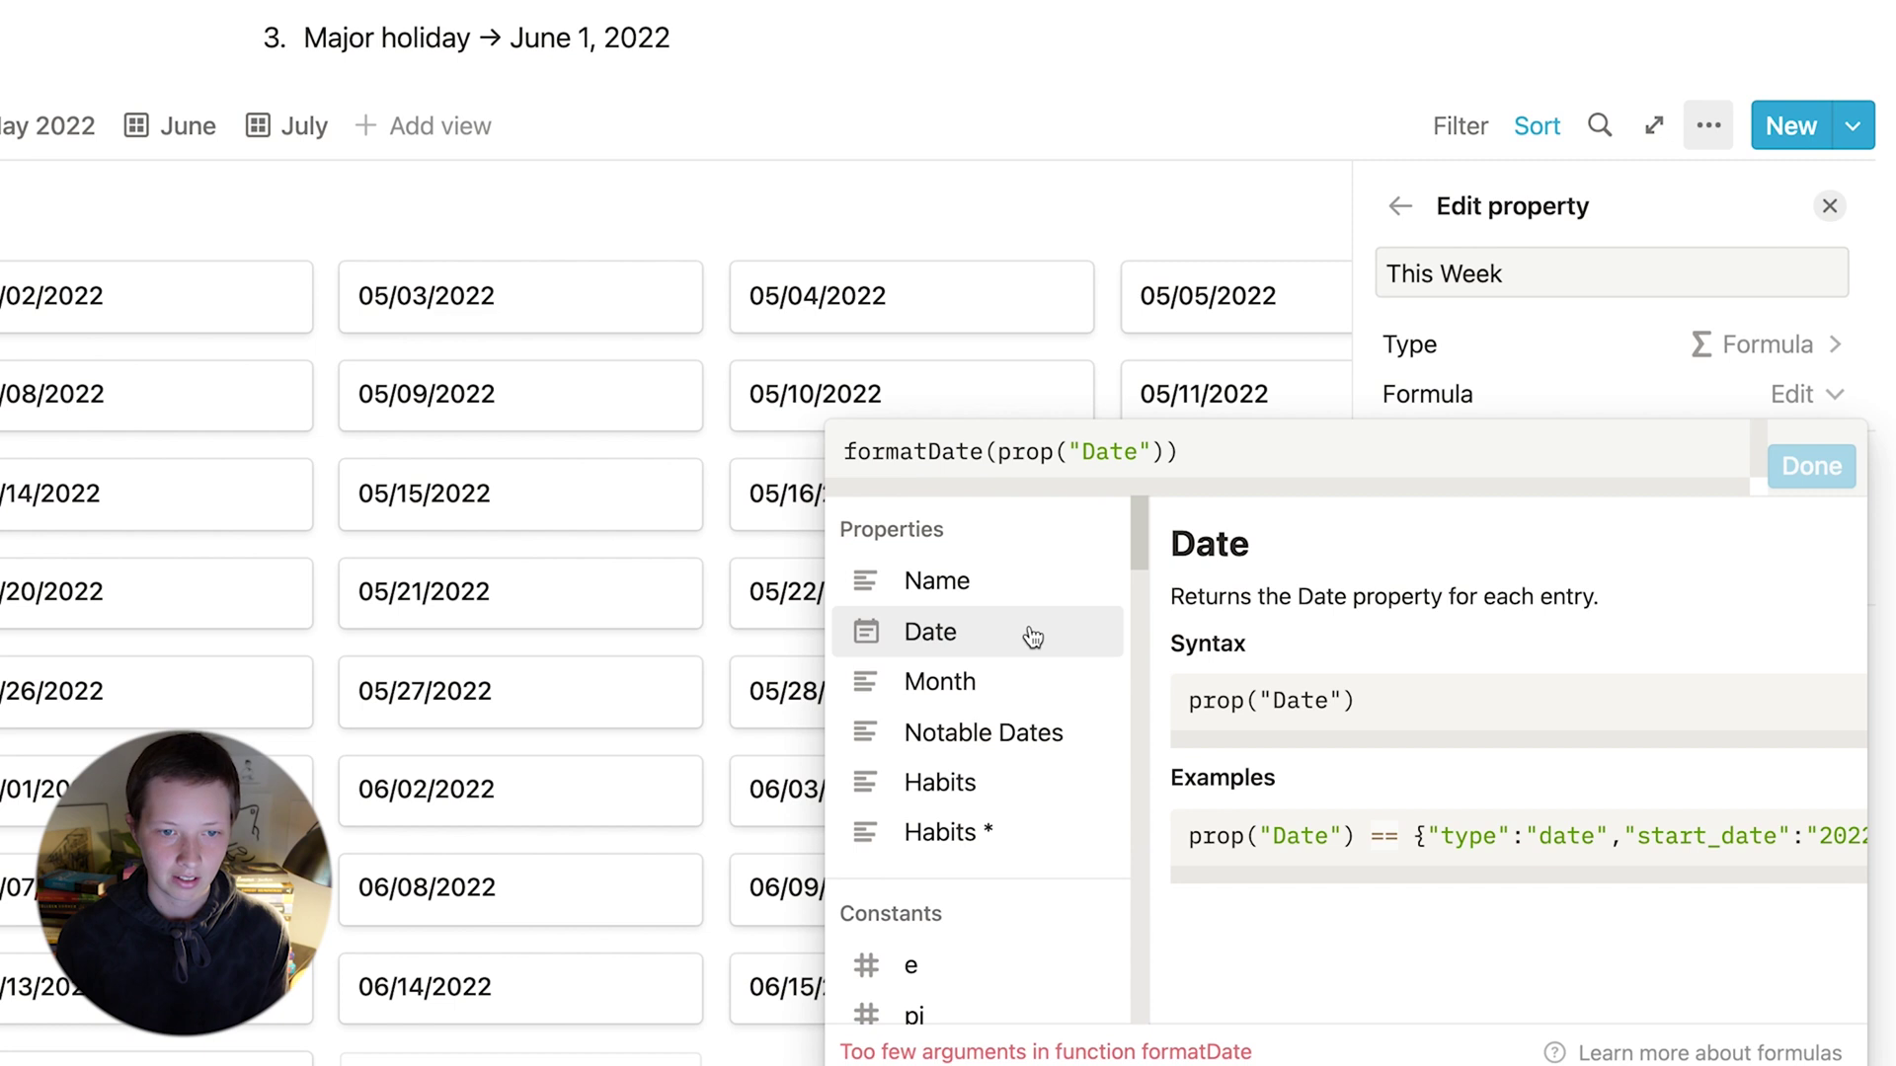
{"action": "type", "text": ", \"W"}
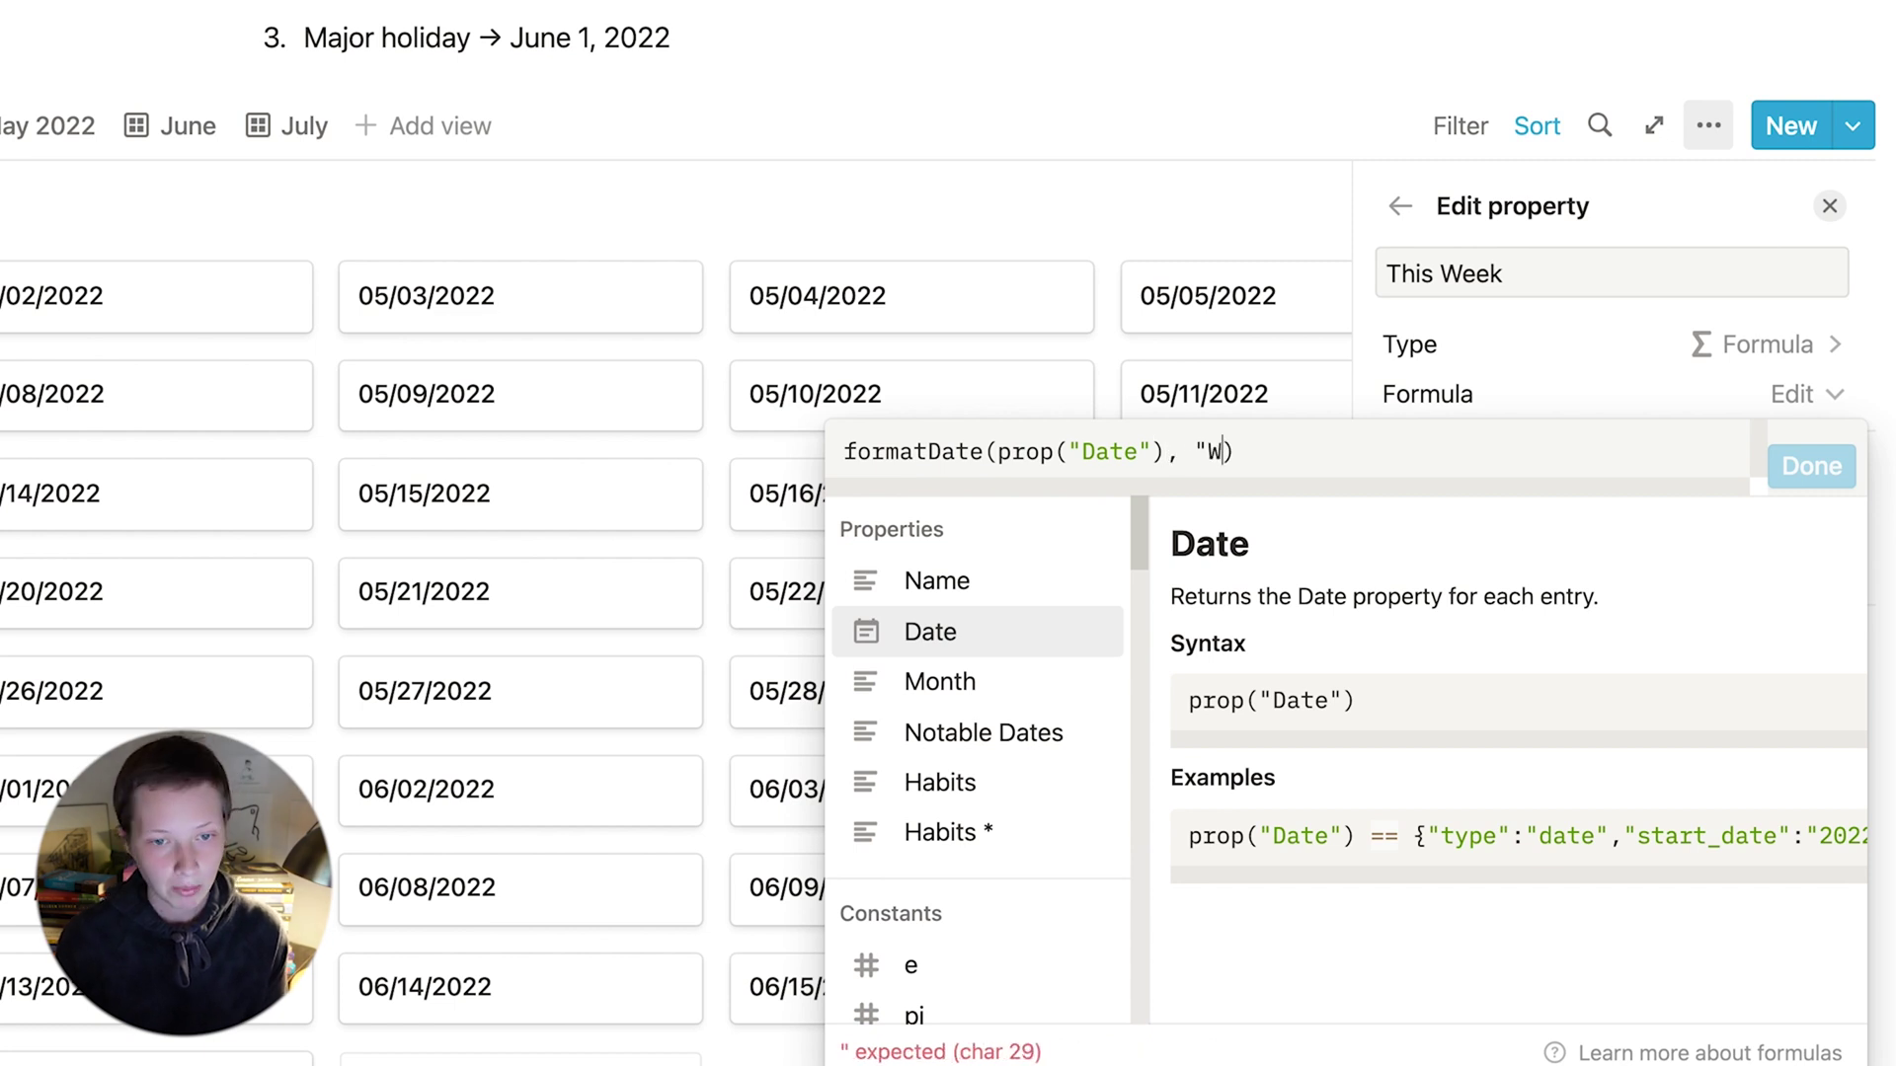
{"action": "type", "text": "\")"}
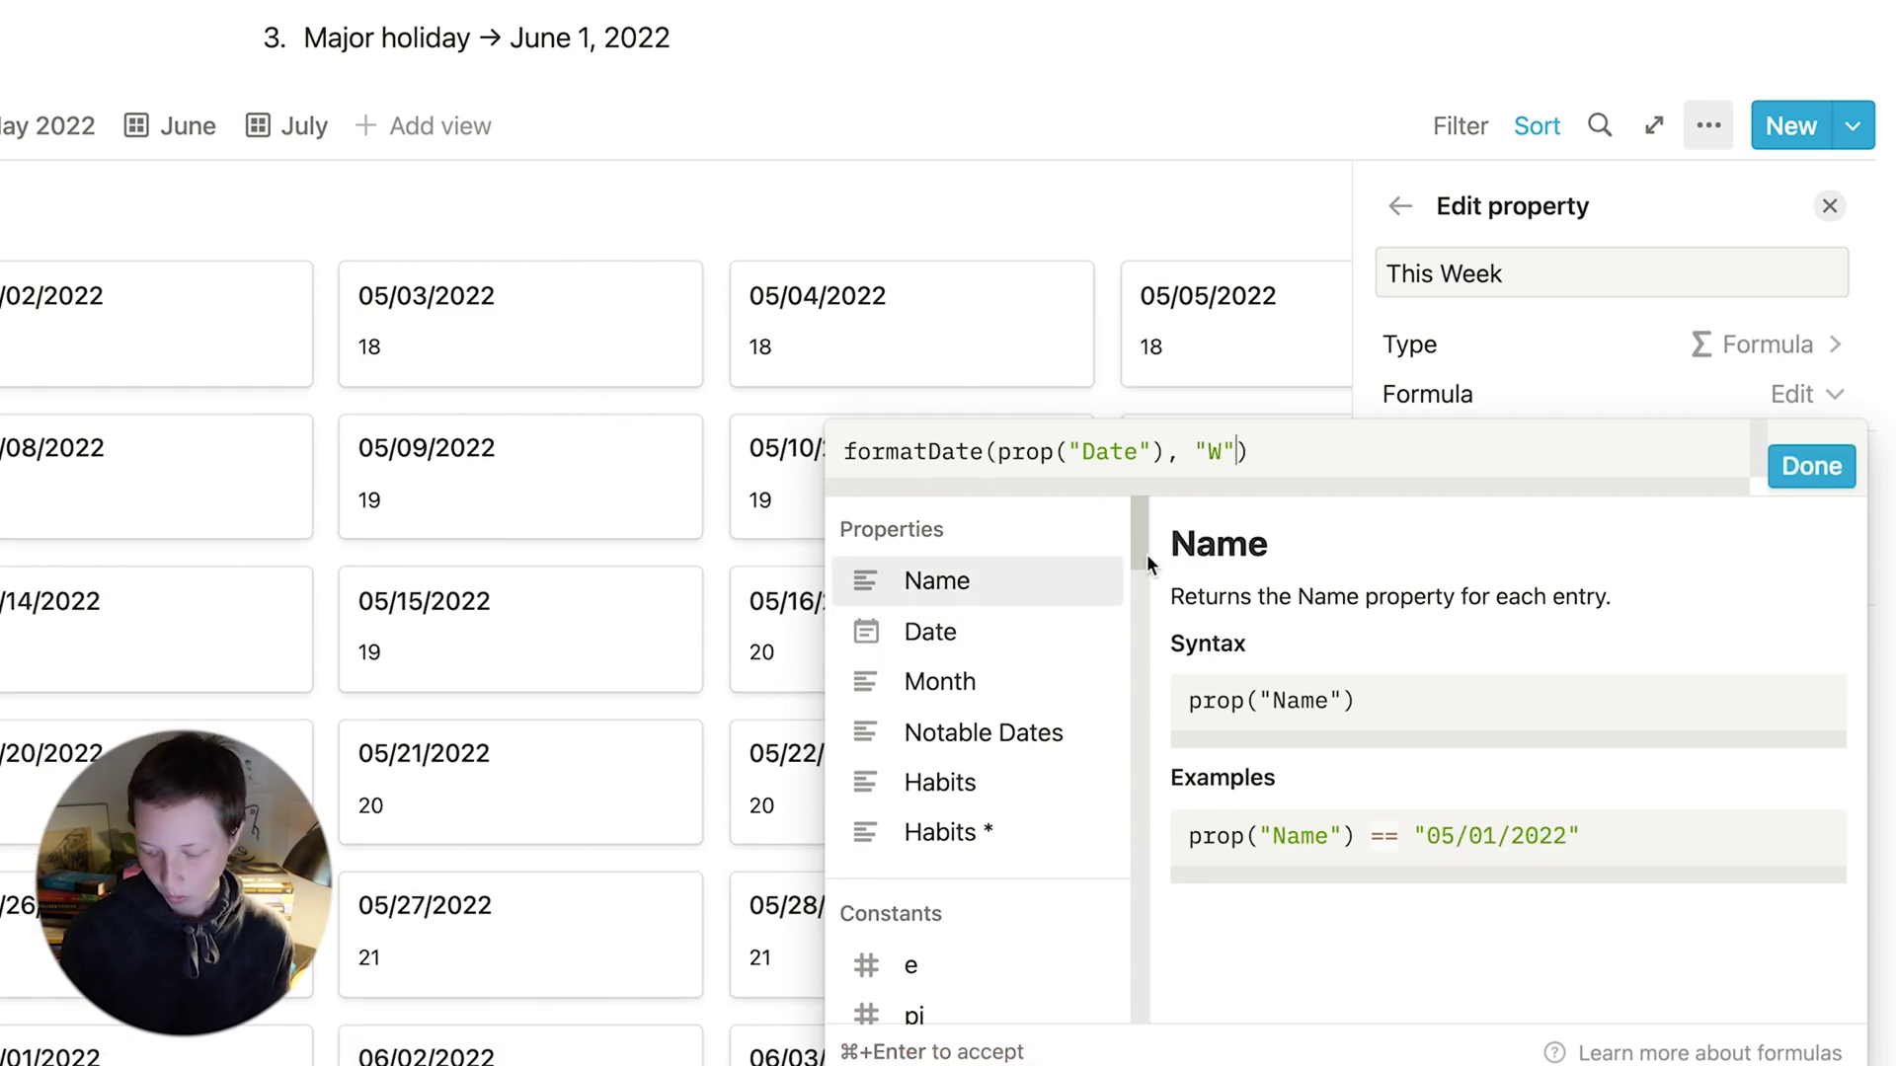
{"action": "type", "text": " =="}
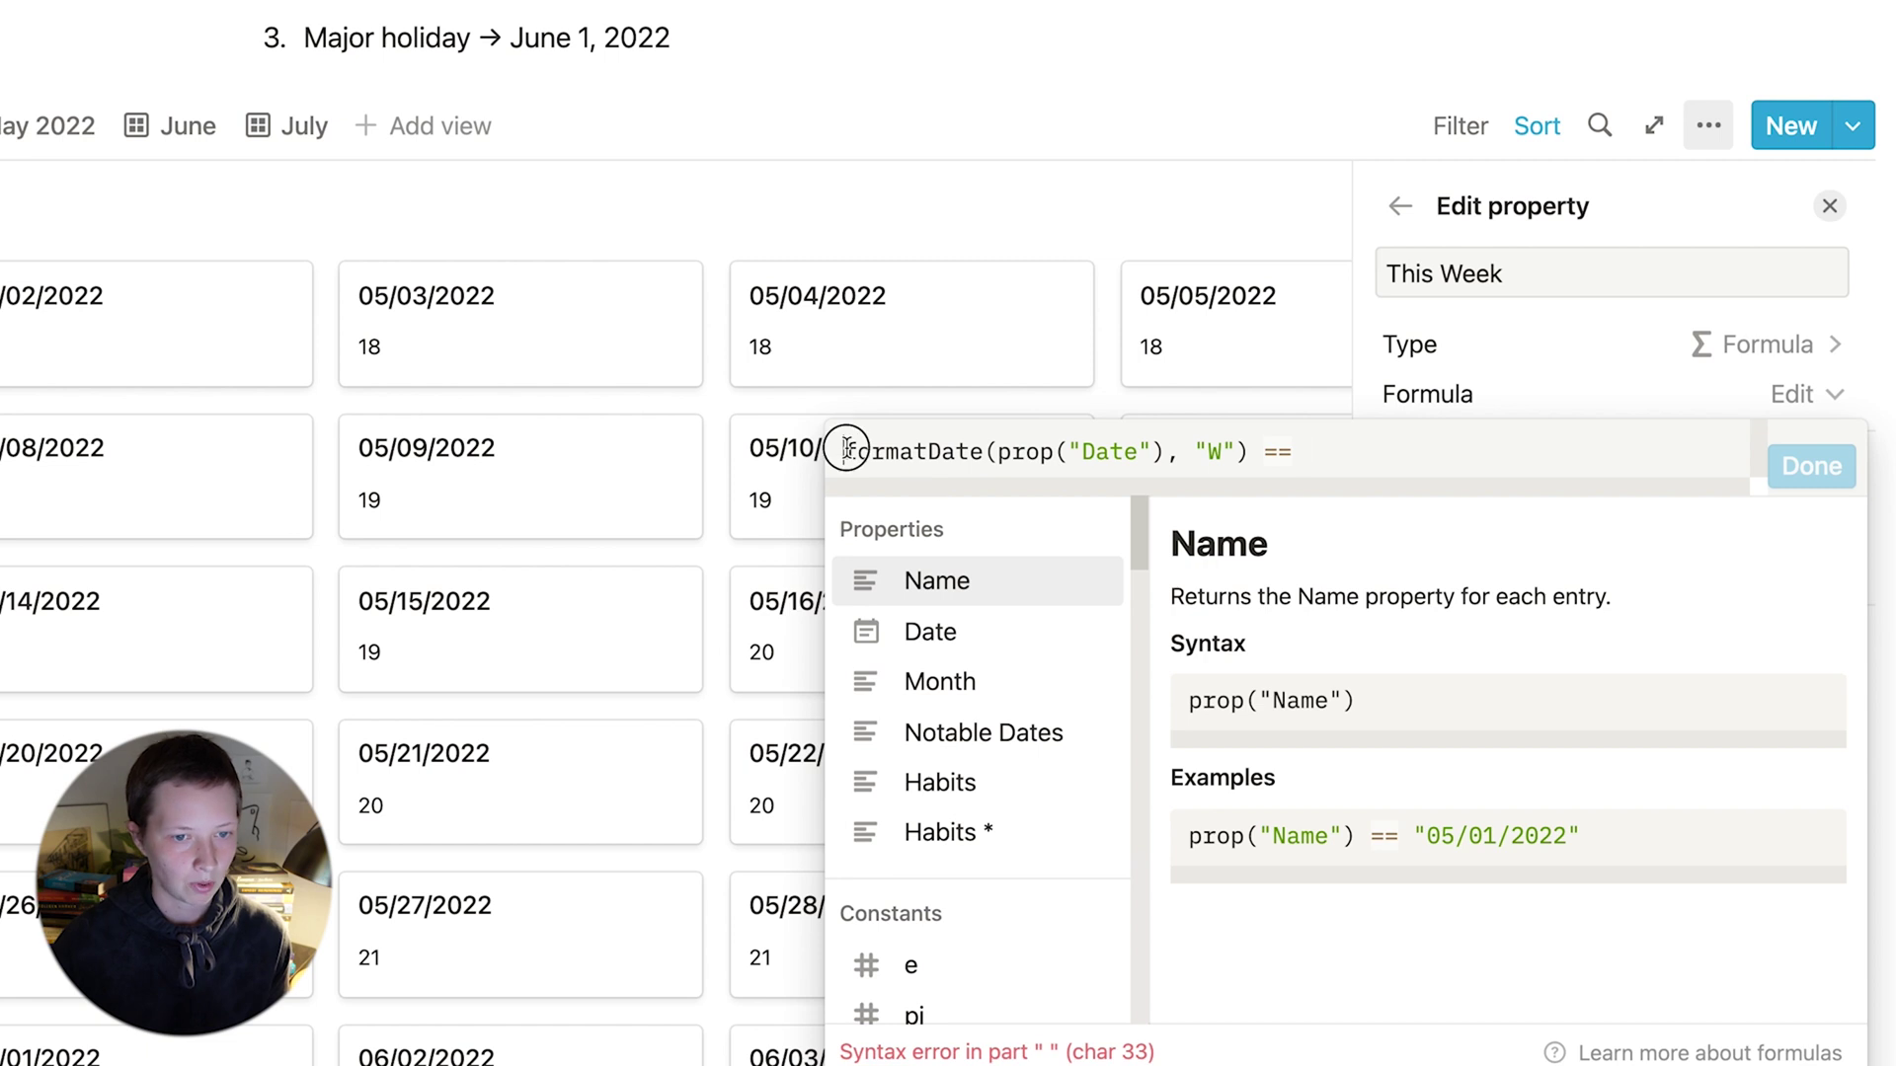
{"action": "left_click_drag", "start_coordinate": [849, 449], "coordinate": [1244, 443]}
{"action": "key", "text": "super+c"}
{"action": "left_click", "coordinate": [1346, 451]}
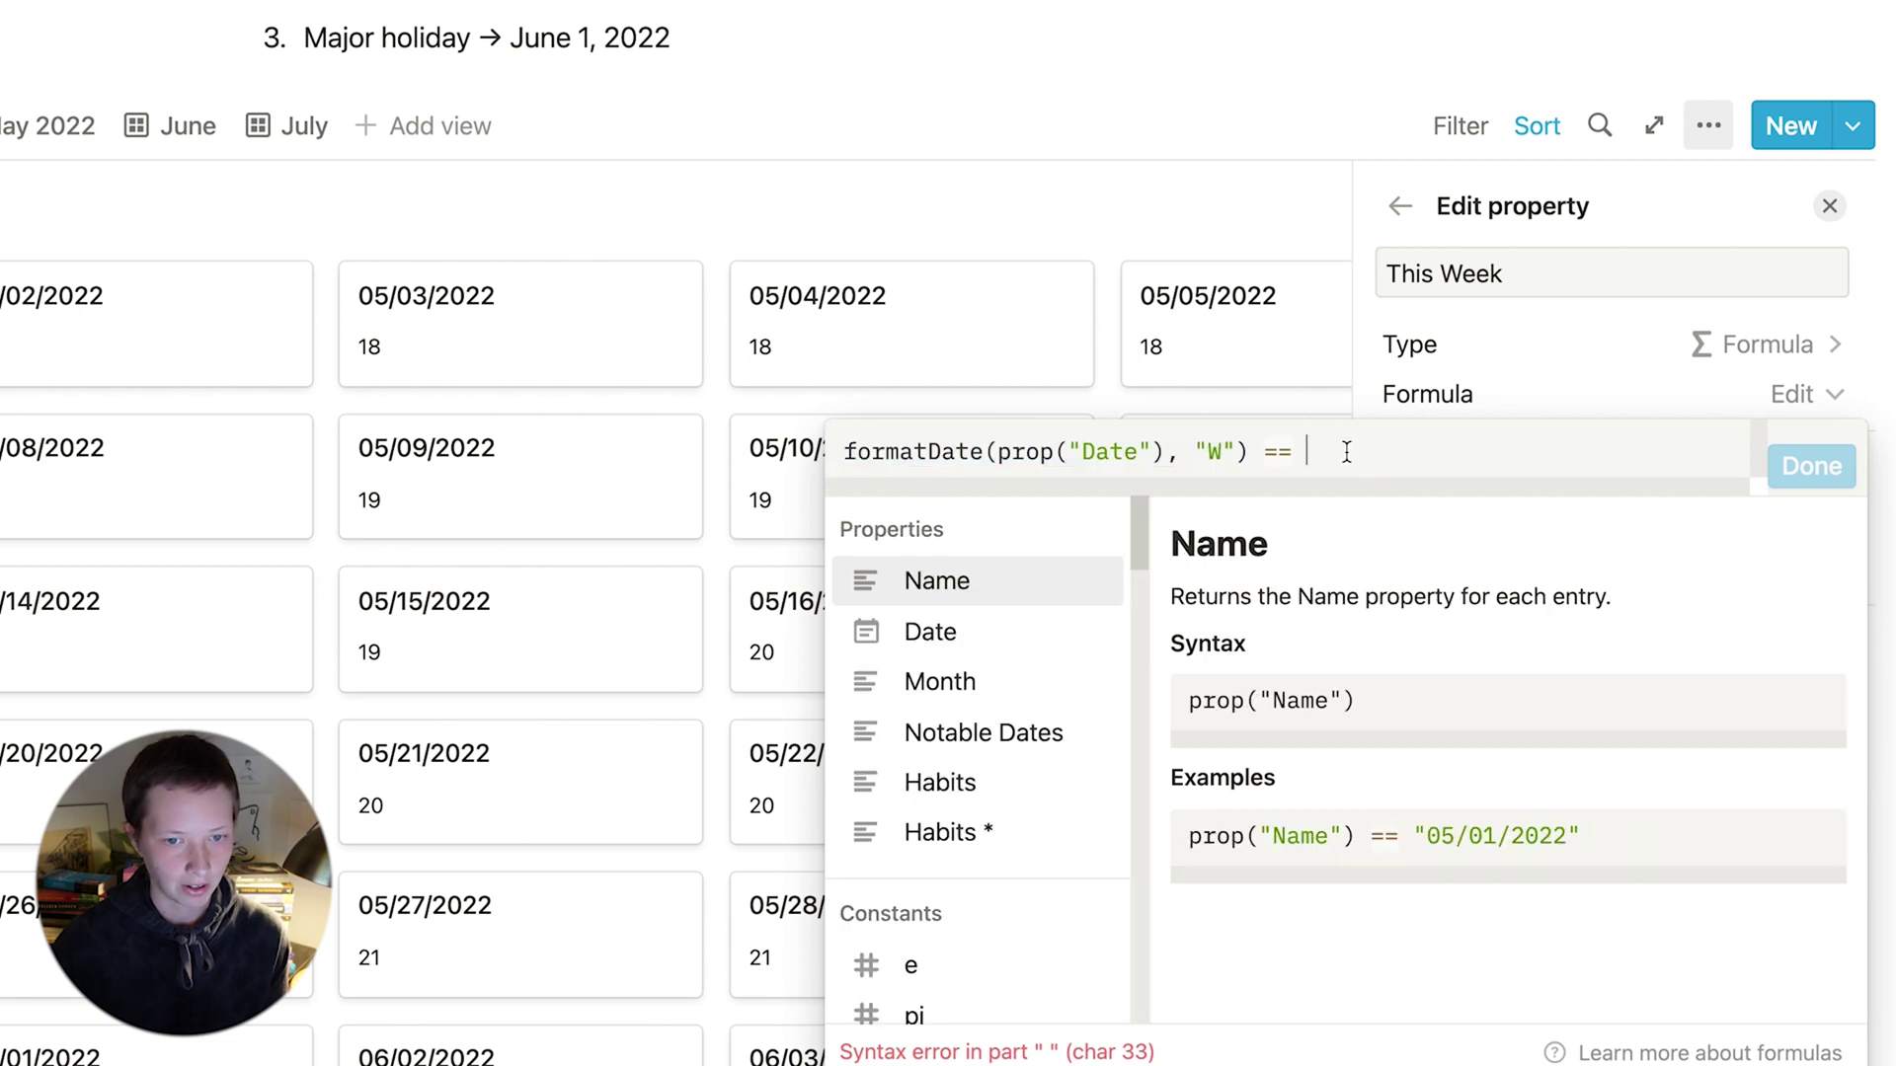
{"action": "key", "text": "super+v"}
{"action": "left_click_drag", "start_coordinate": [1624, 454], "coordinate": [1453, 447]}
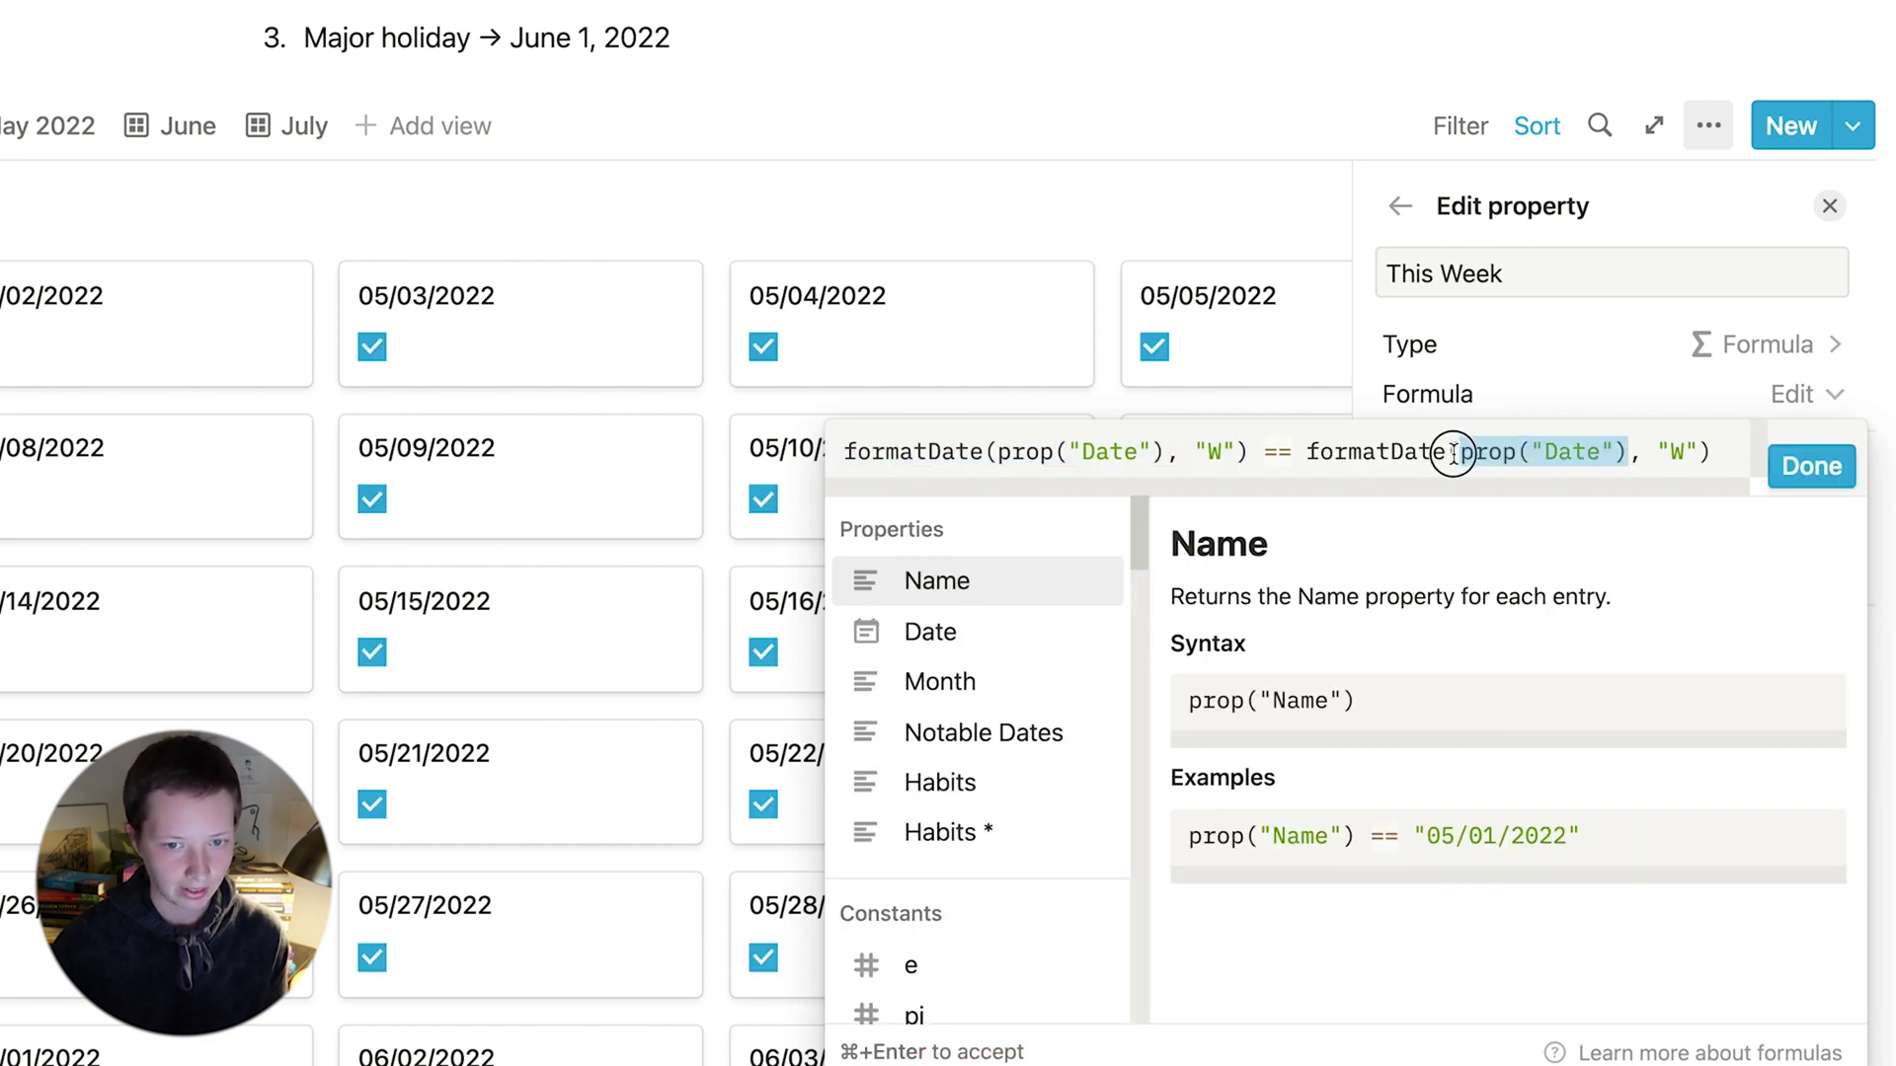
{"action": "key", "text": "BackSpace"}
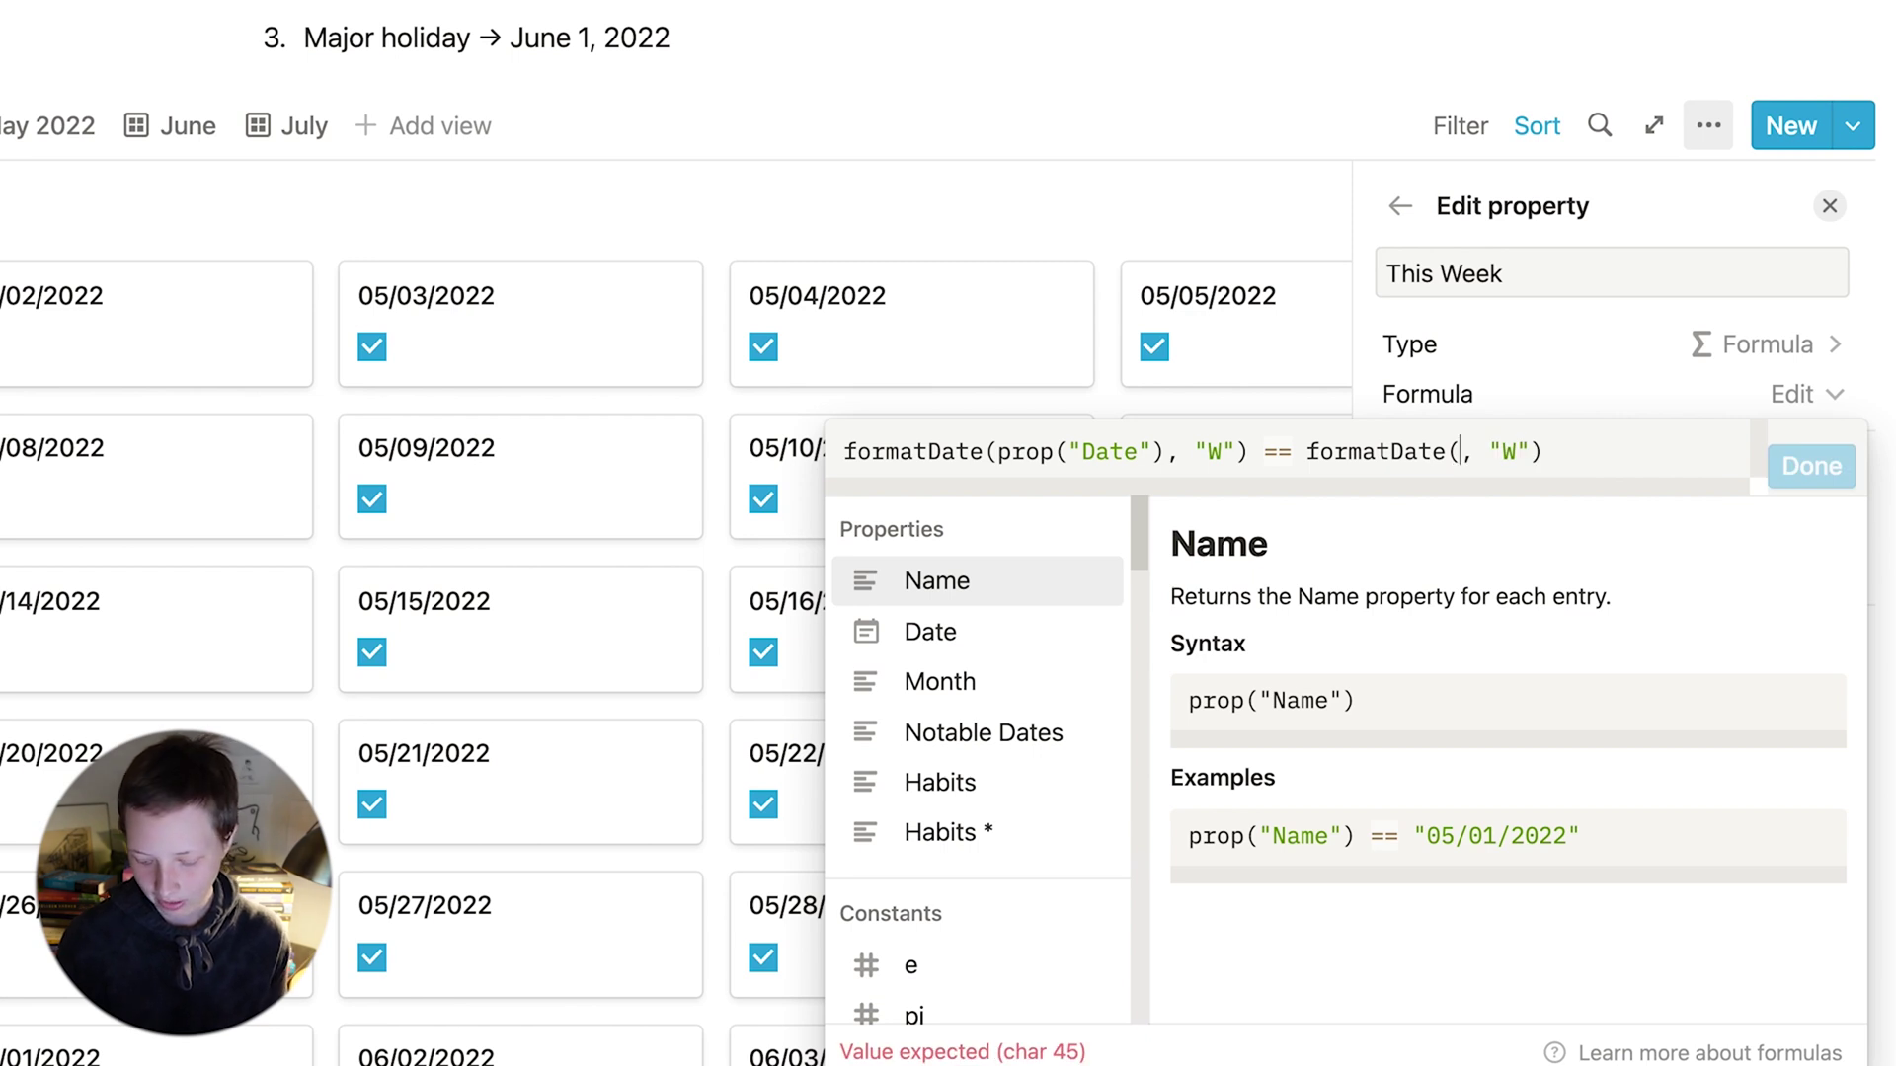
{"action": "type", "text": "now()"}
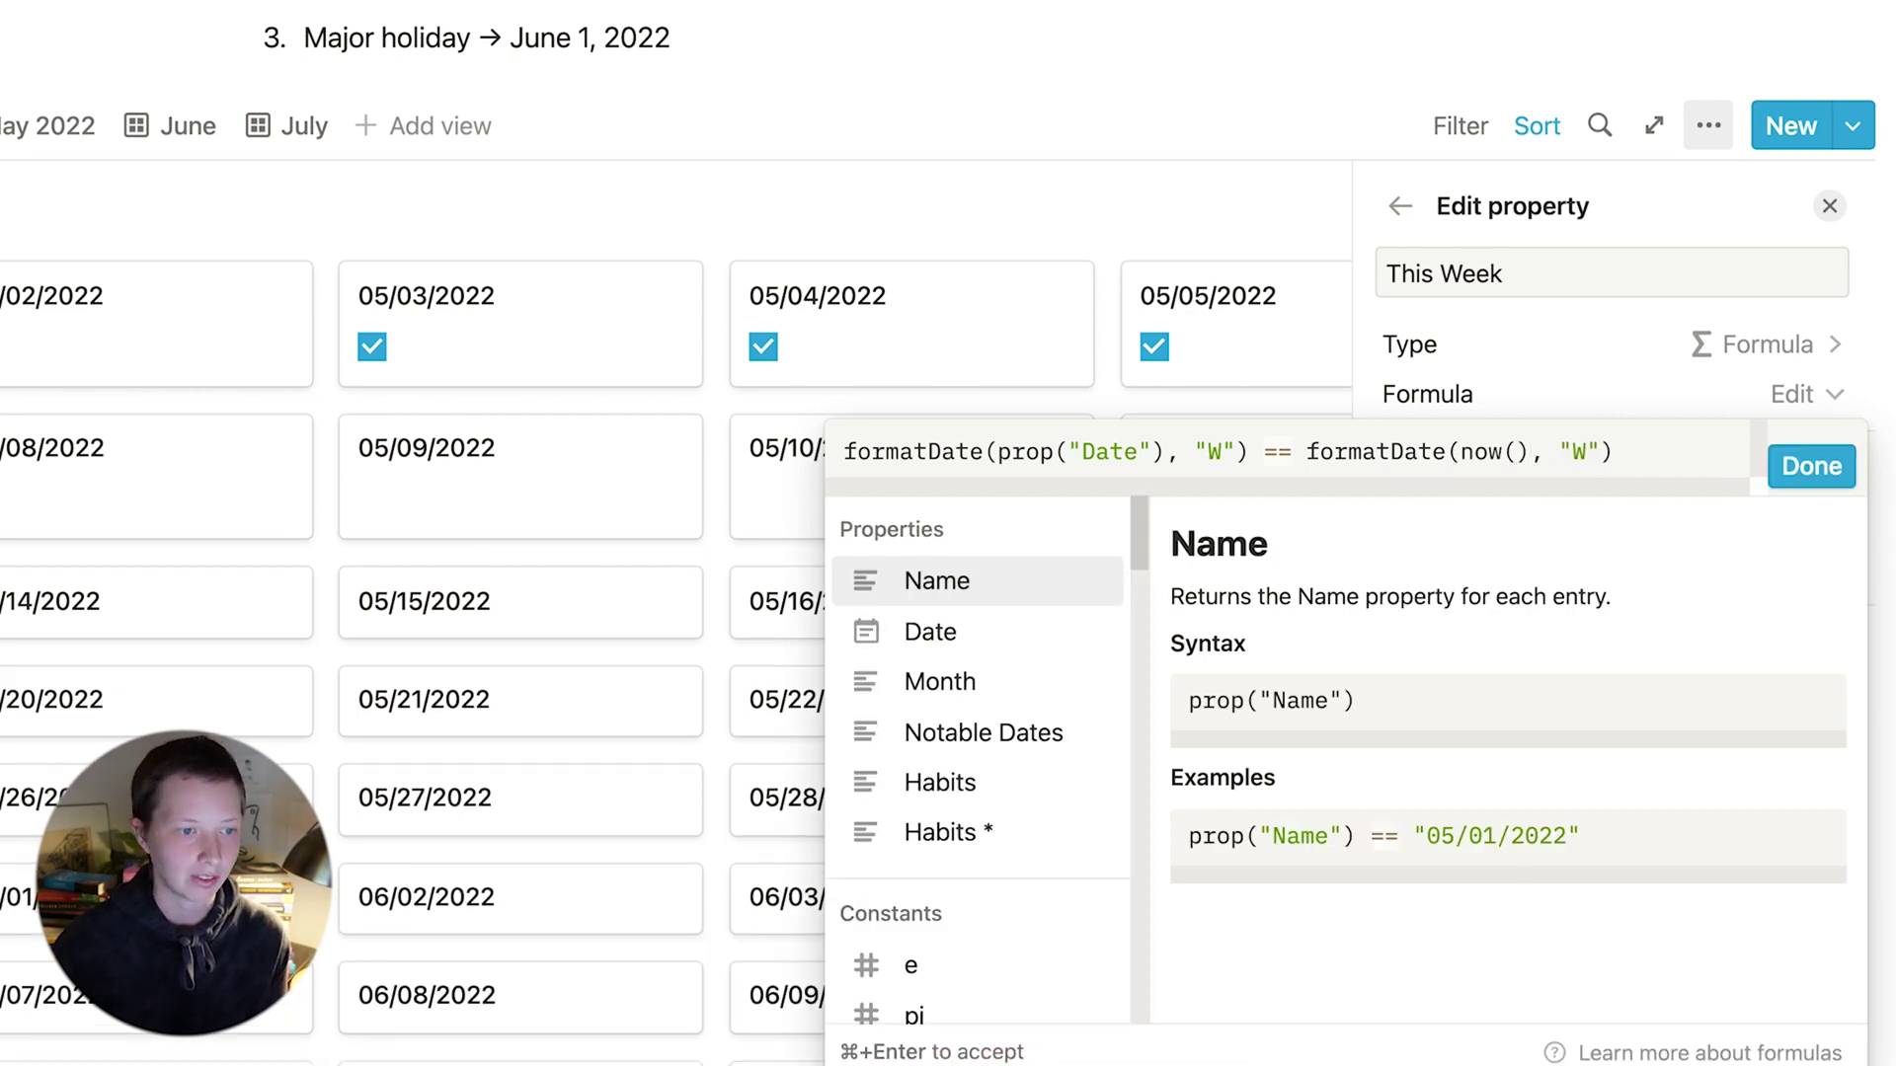
{"action": "left_click", "coordinate": [1815, 466]}
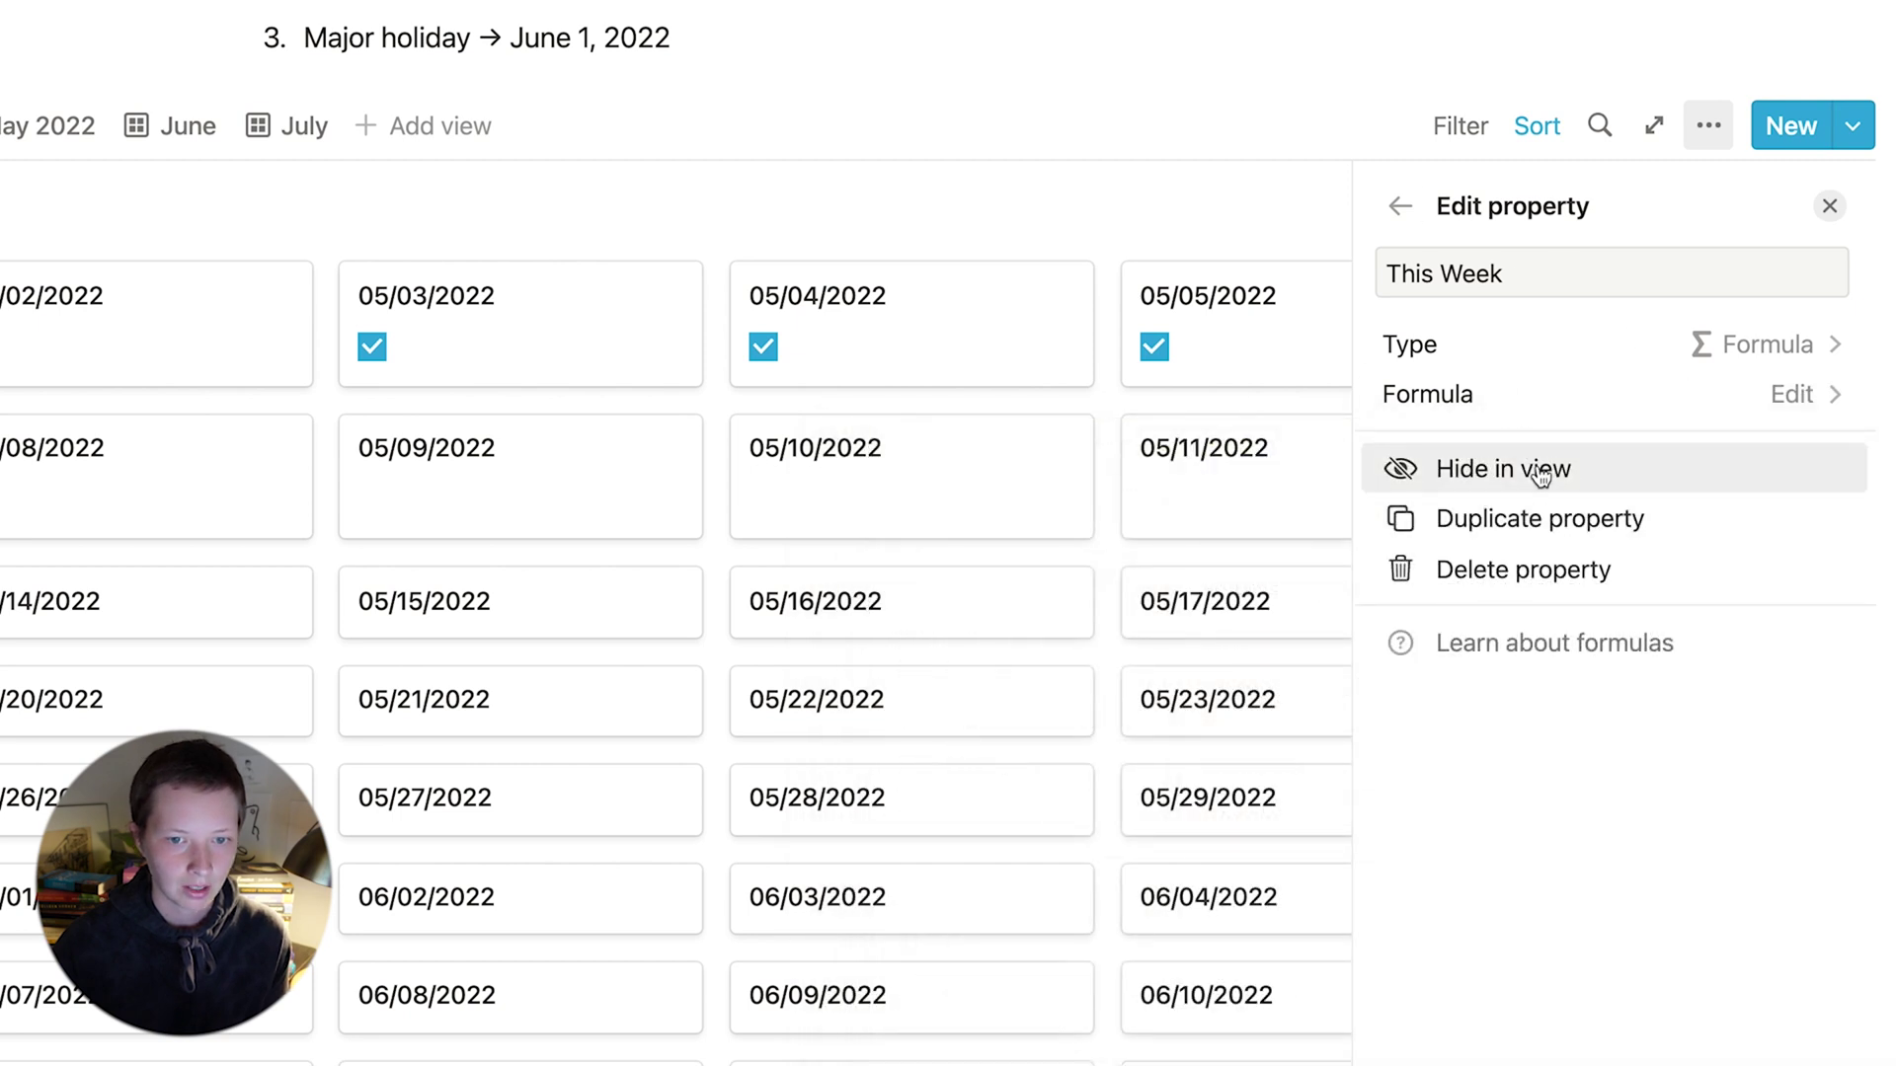
Hide the This Week checkbox on cards and filter to This Week checked, saved for everyone.
{"action": "left_click", "coordinate": [1504, 481]}
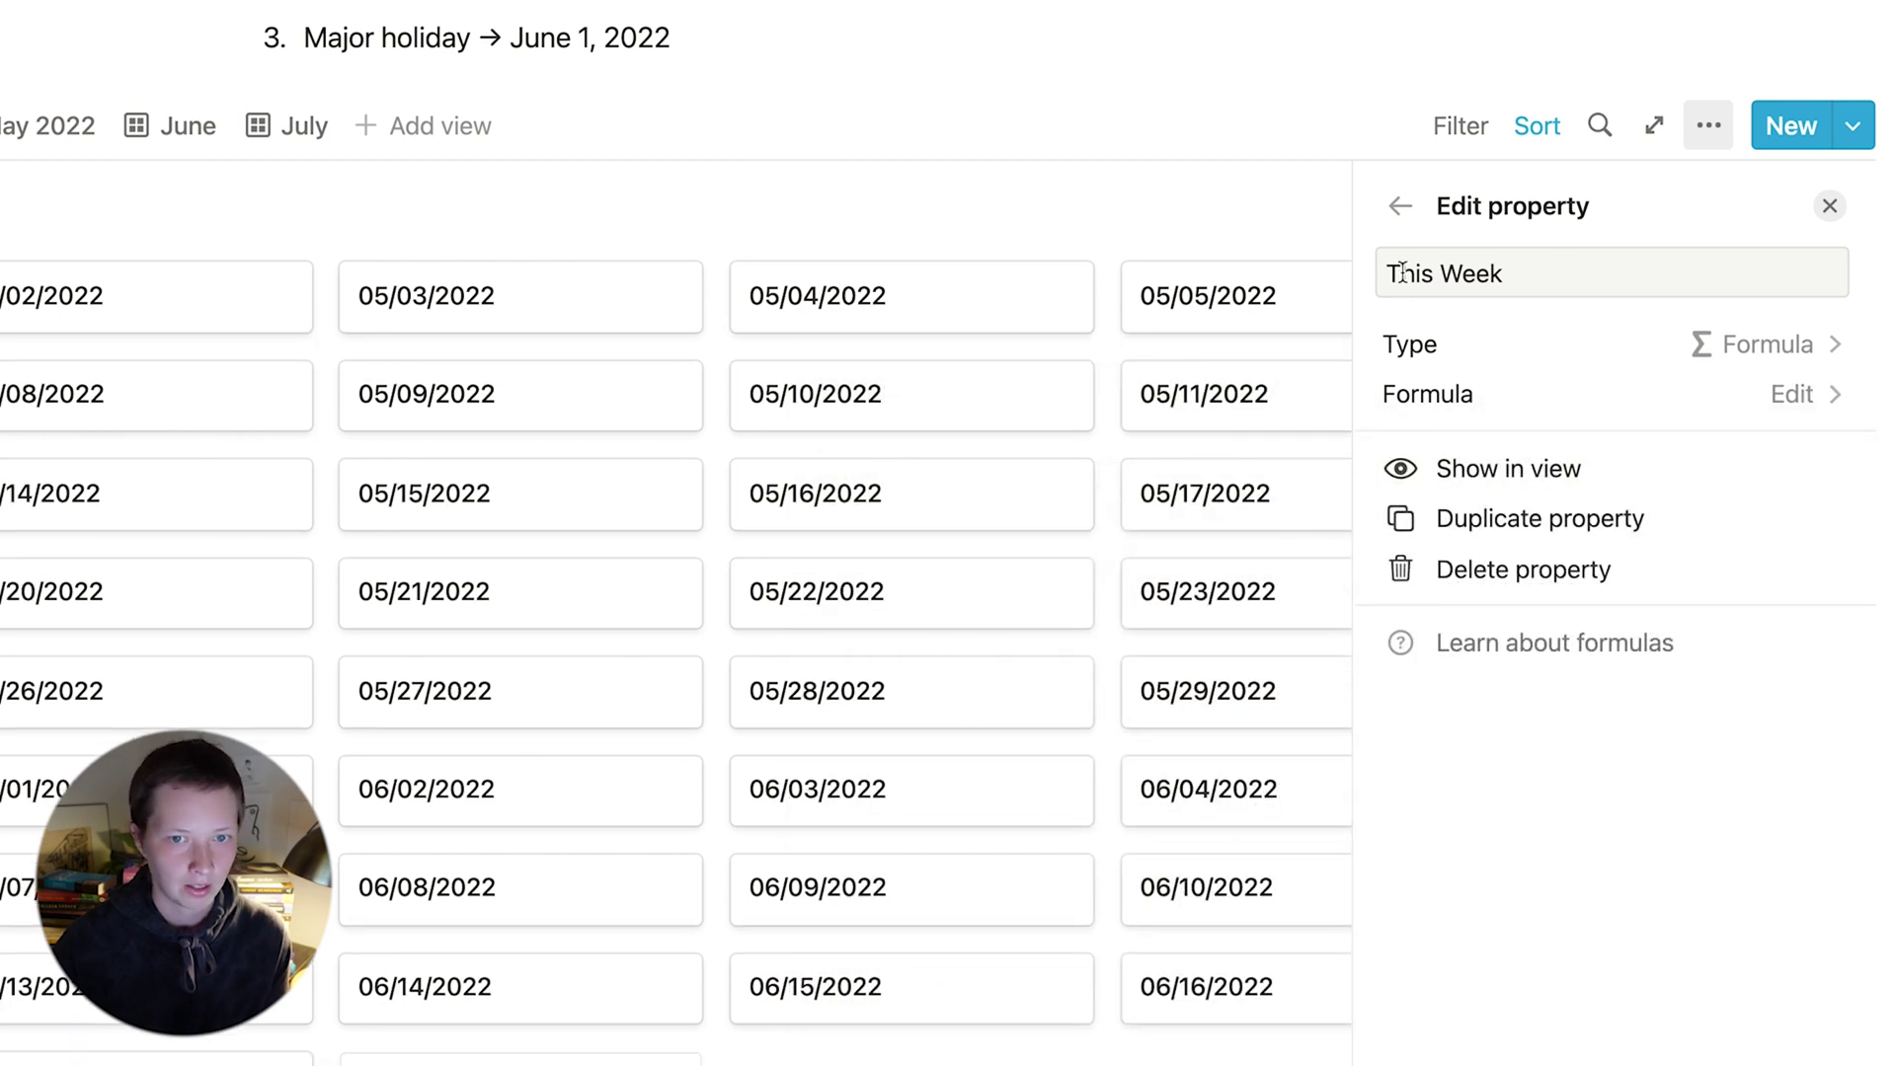
{"action": "left_click", "coordinate": [1467, 128]}
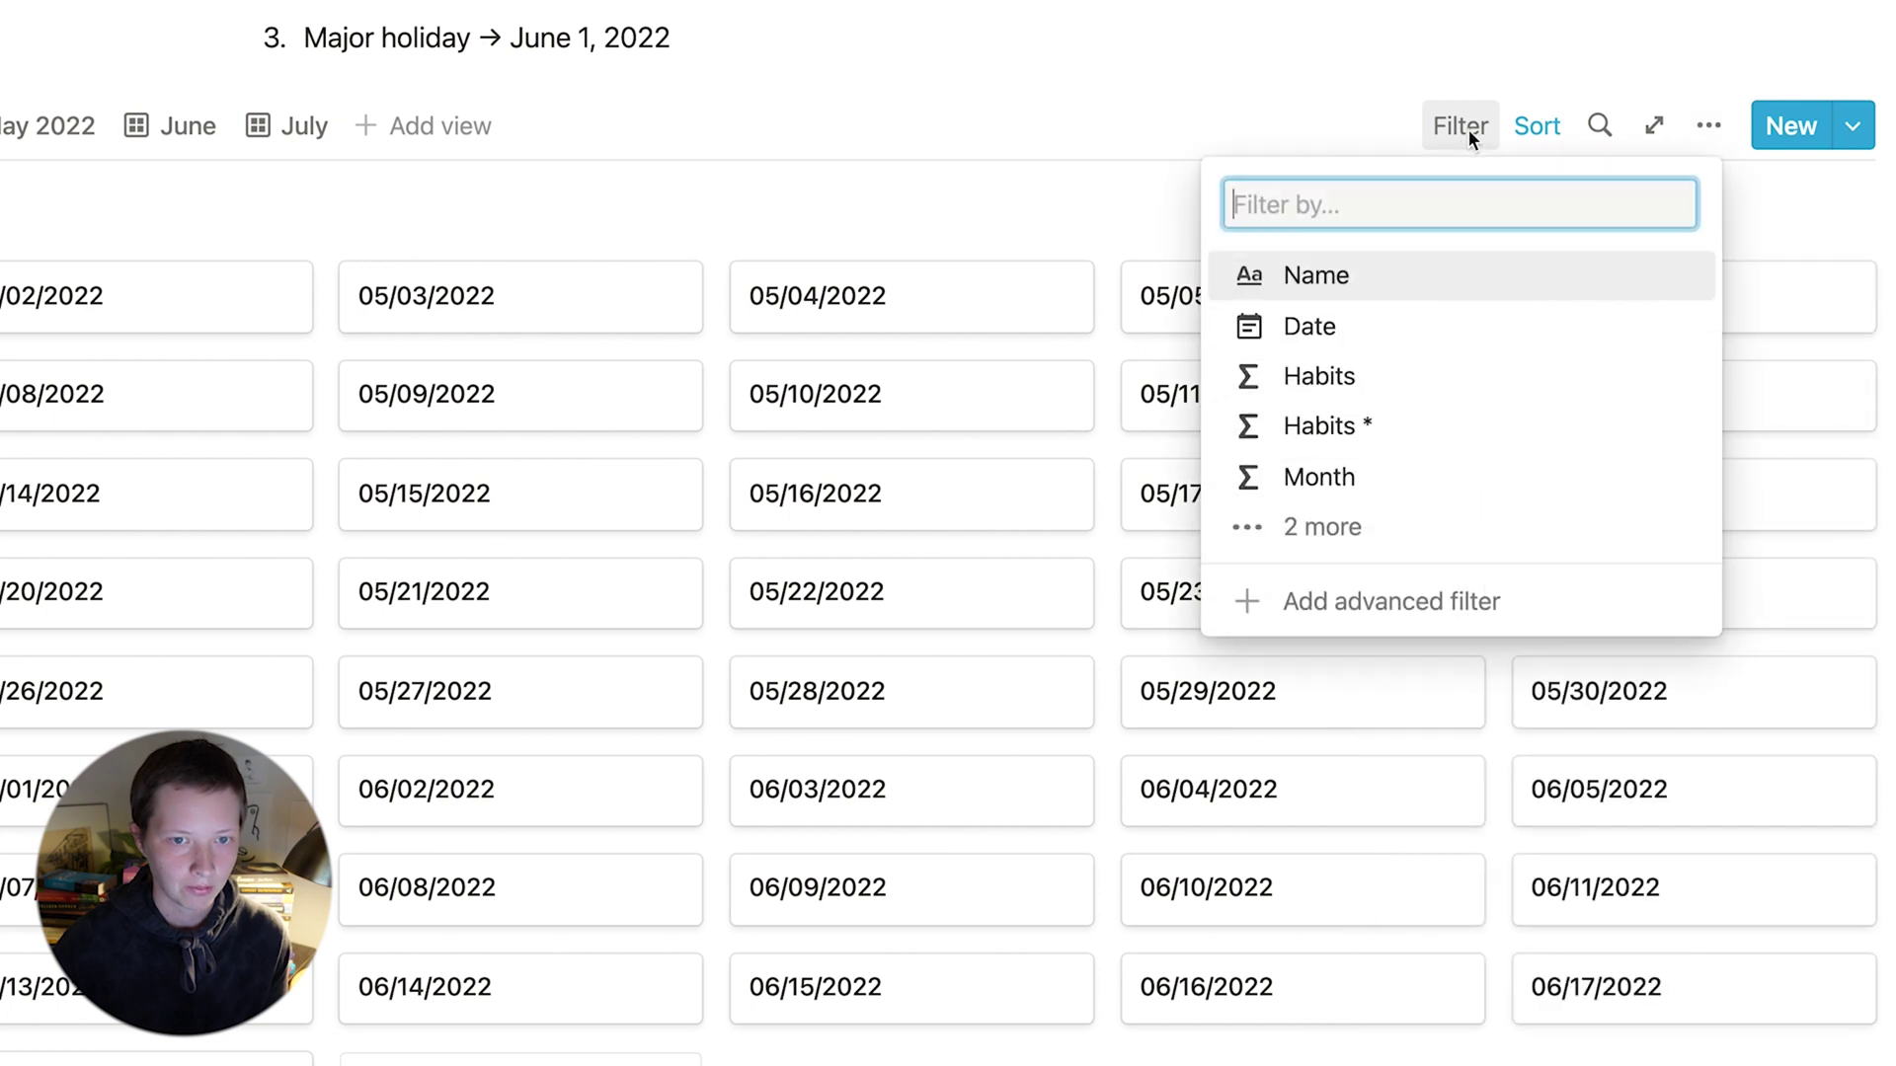
{"action": "left_click", "coordinate": [1372, 526]}
{"action": "left_click", "coordinate": [1341, 579]}
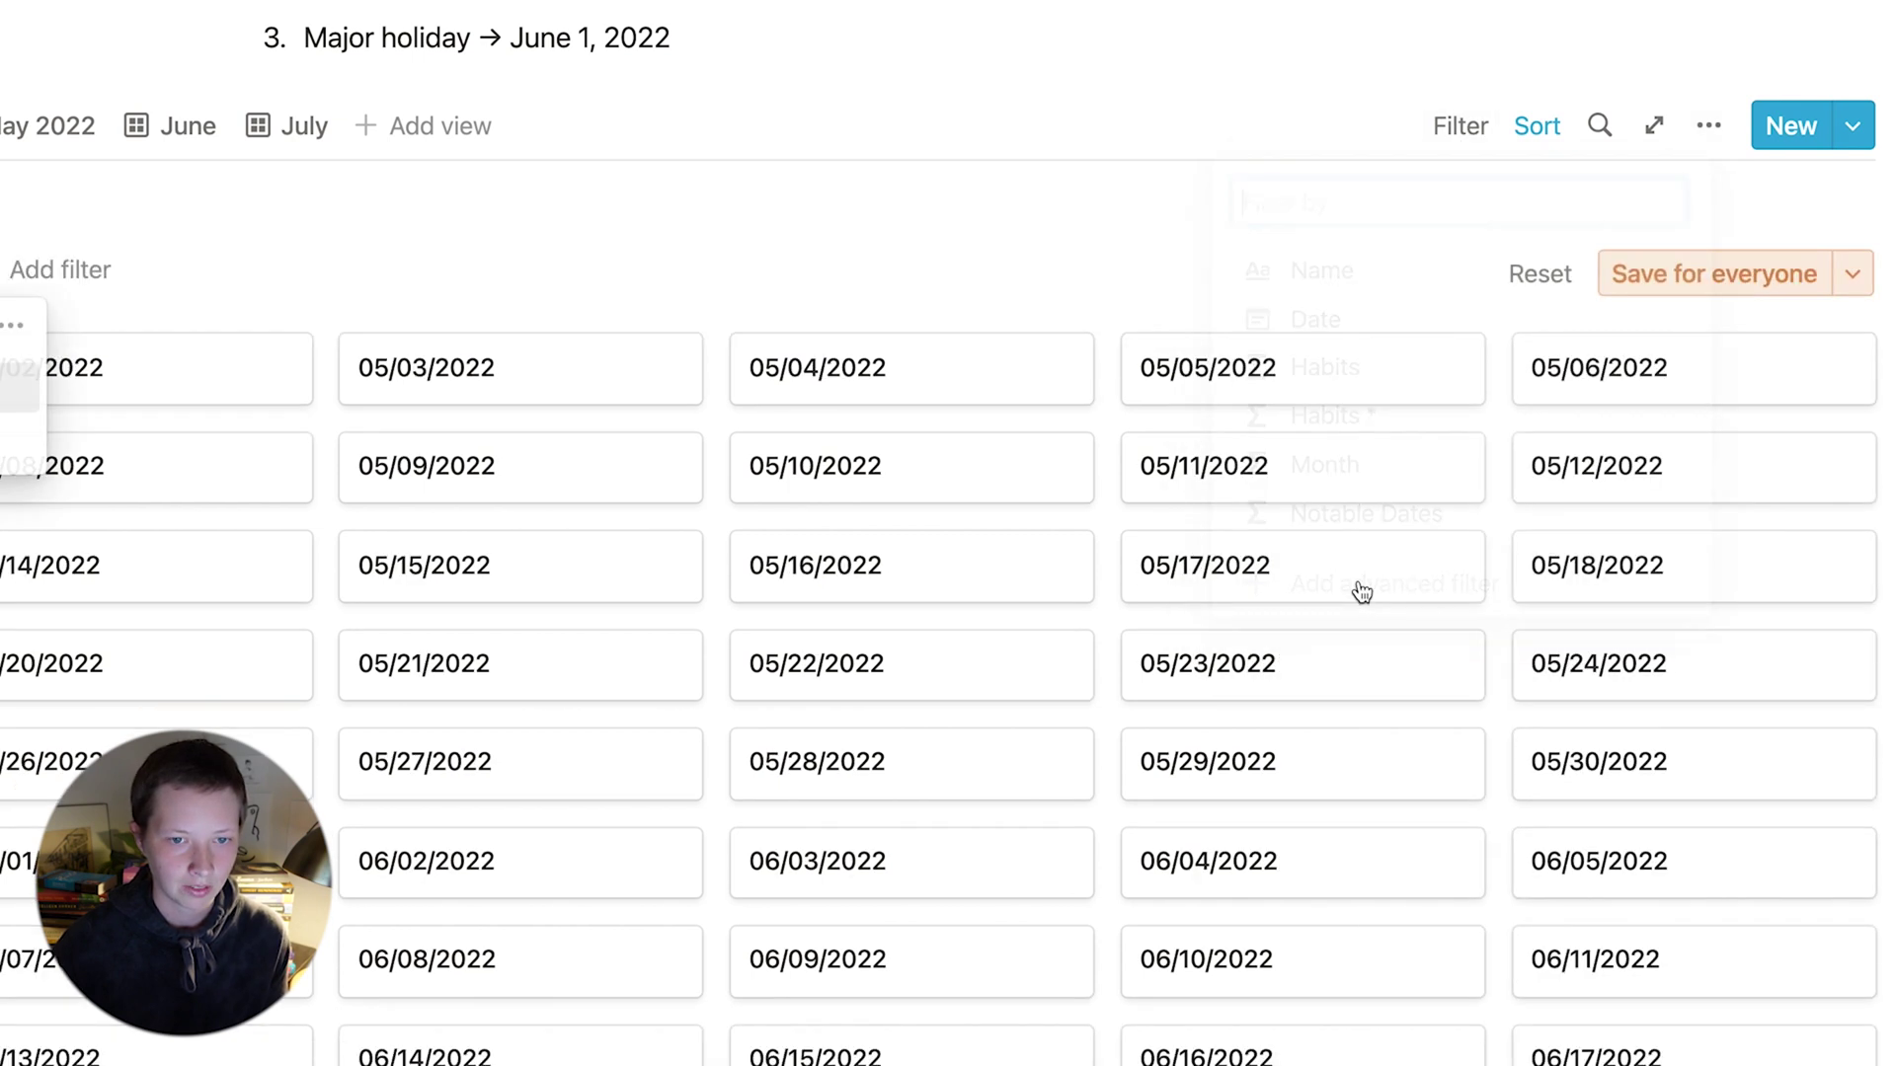
{"action": "left_click", "coordinate": [434, 451]}
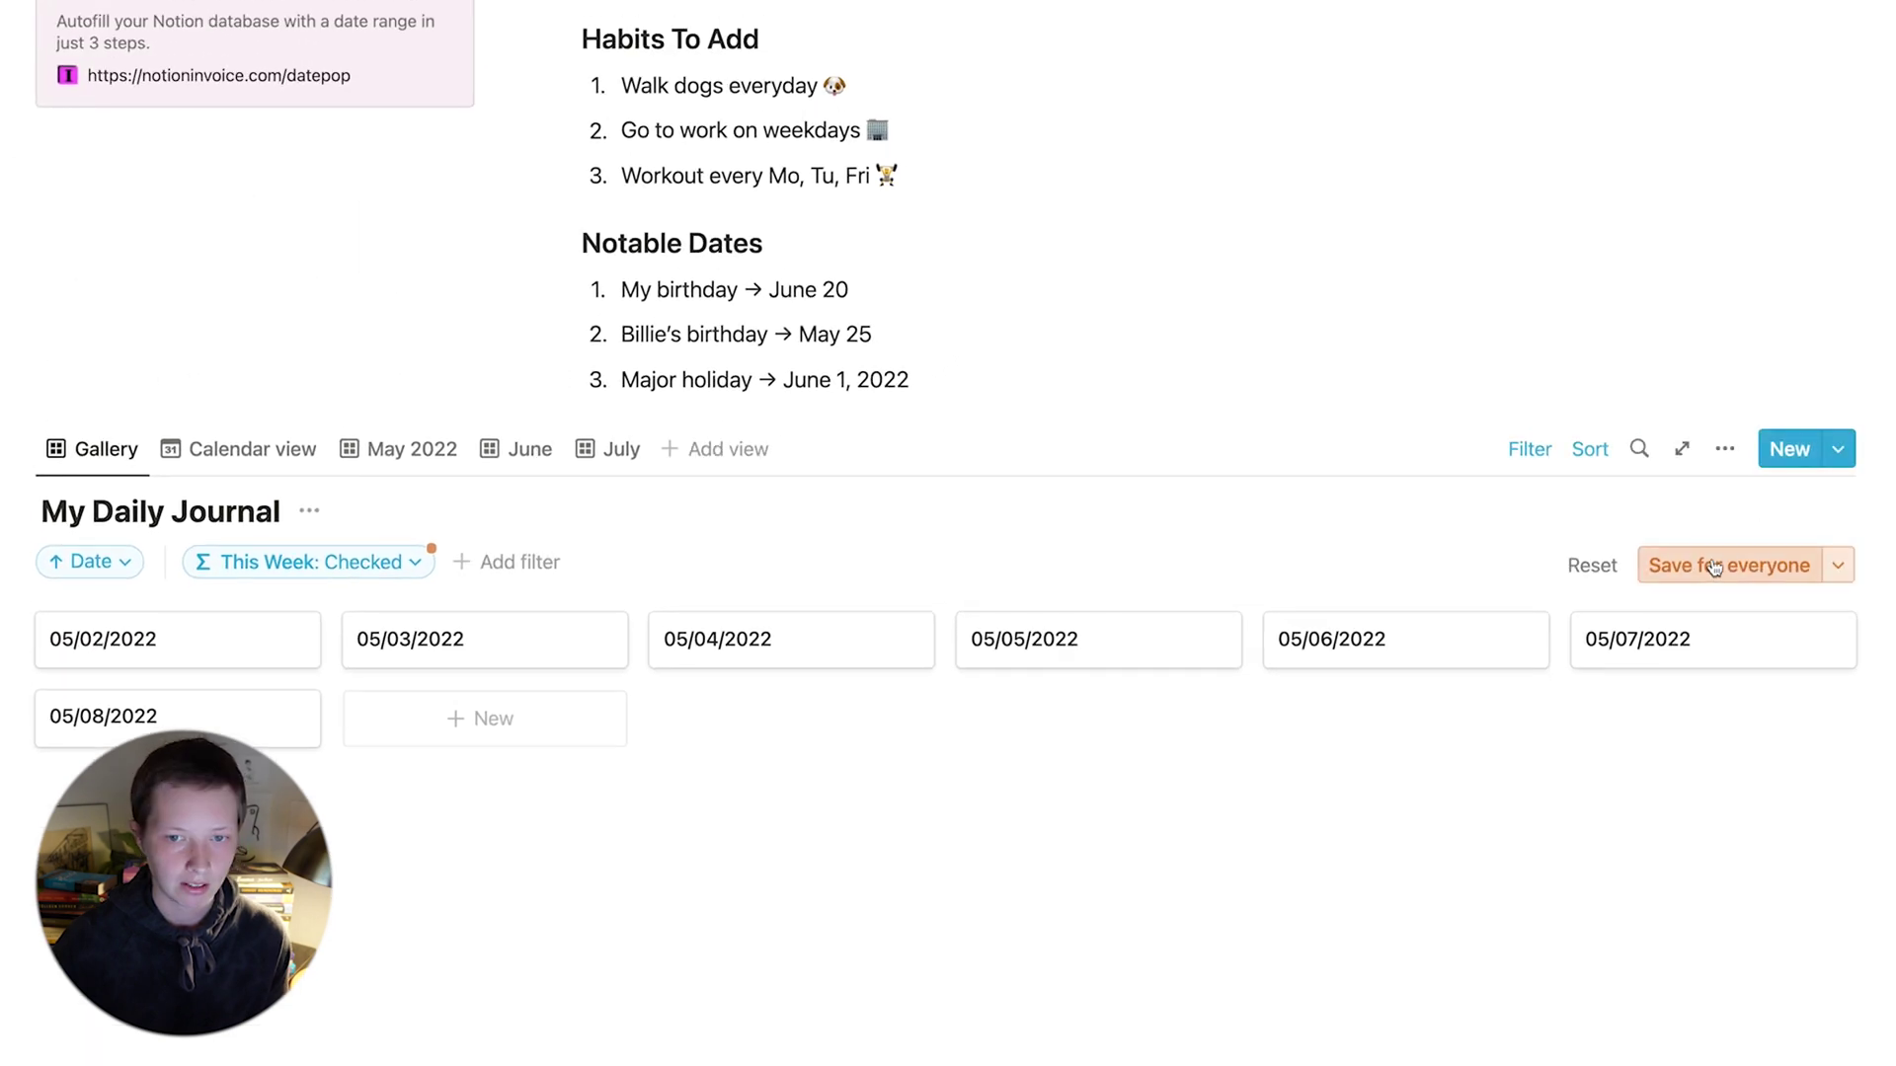
{"action": "left_click", "coordinate": [1702, 573]}
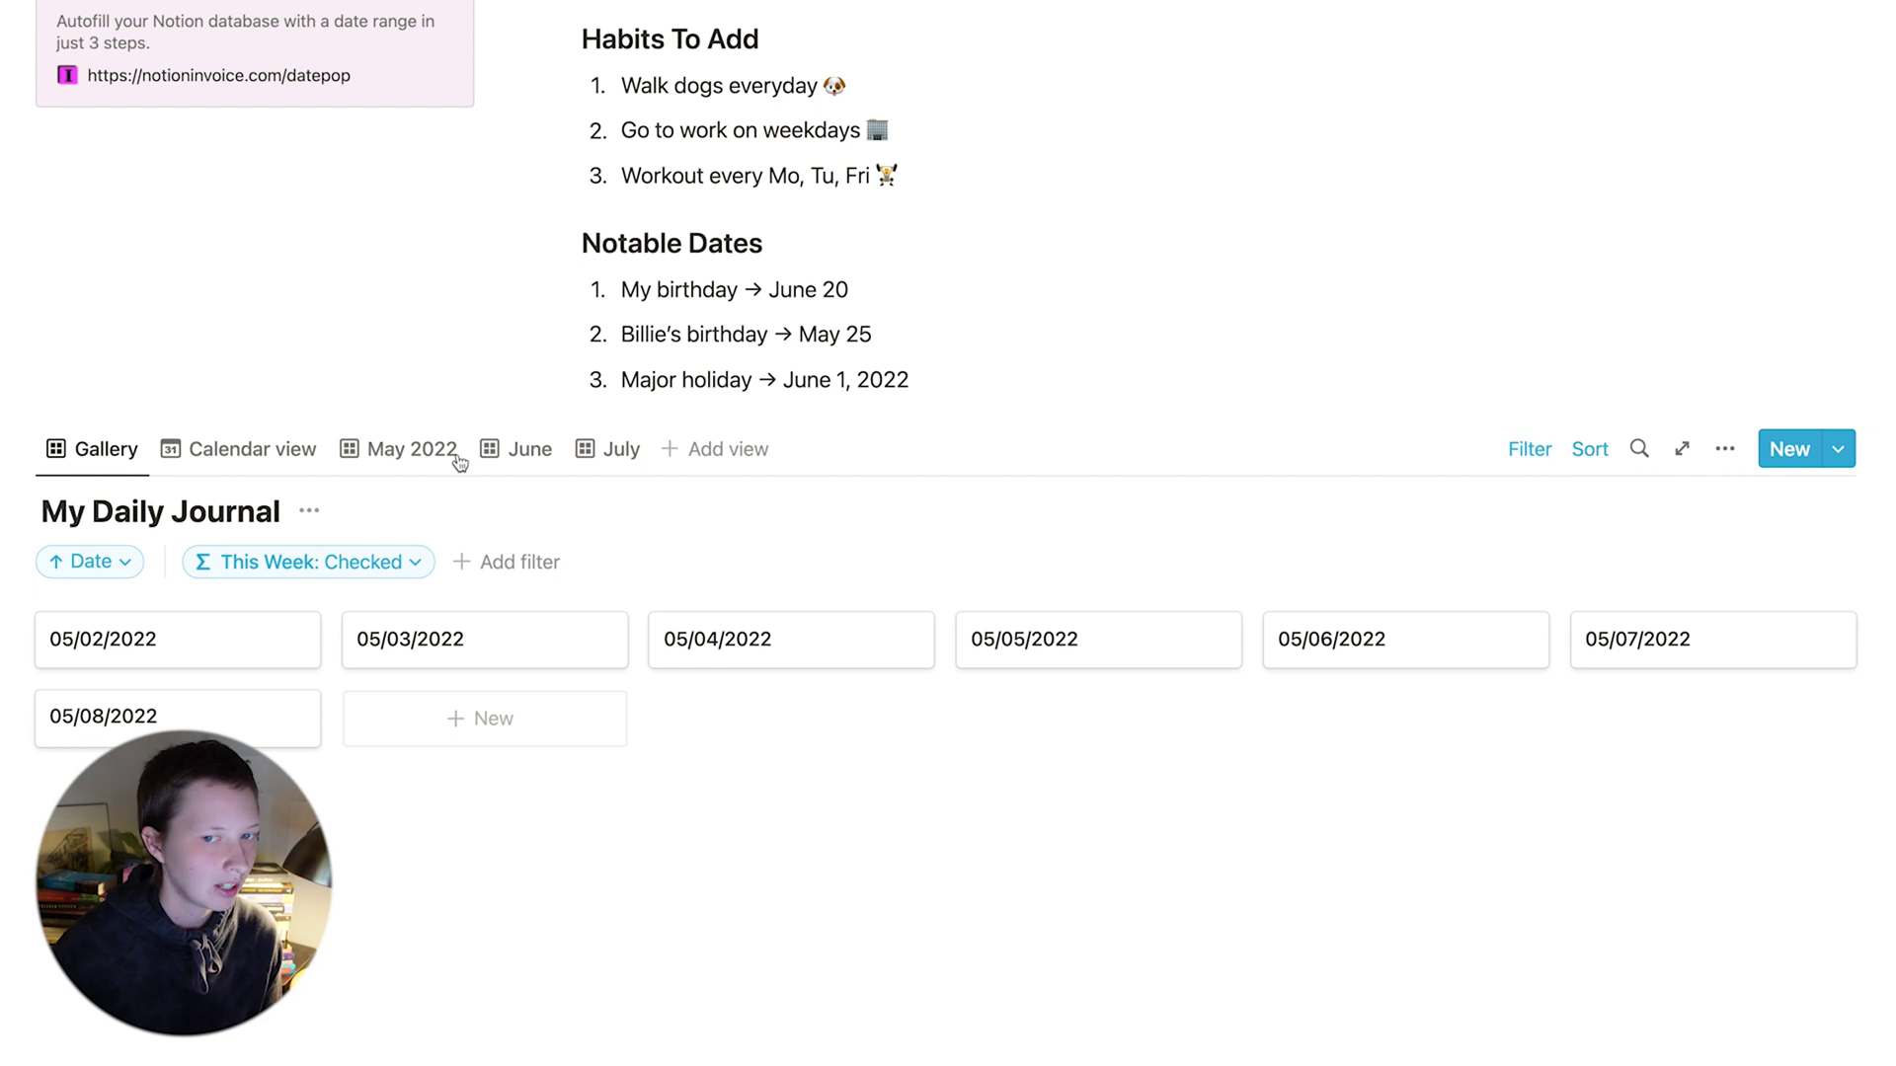
{"action": "scroll", "coordinate": [593, 443], "scroll_direction": "up", "scroll_amount": 1}
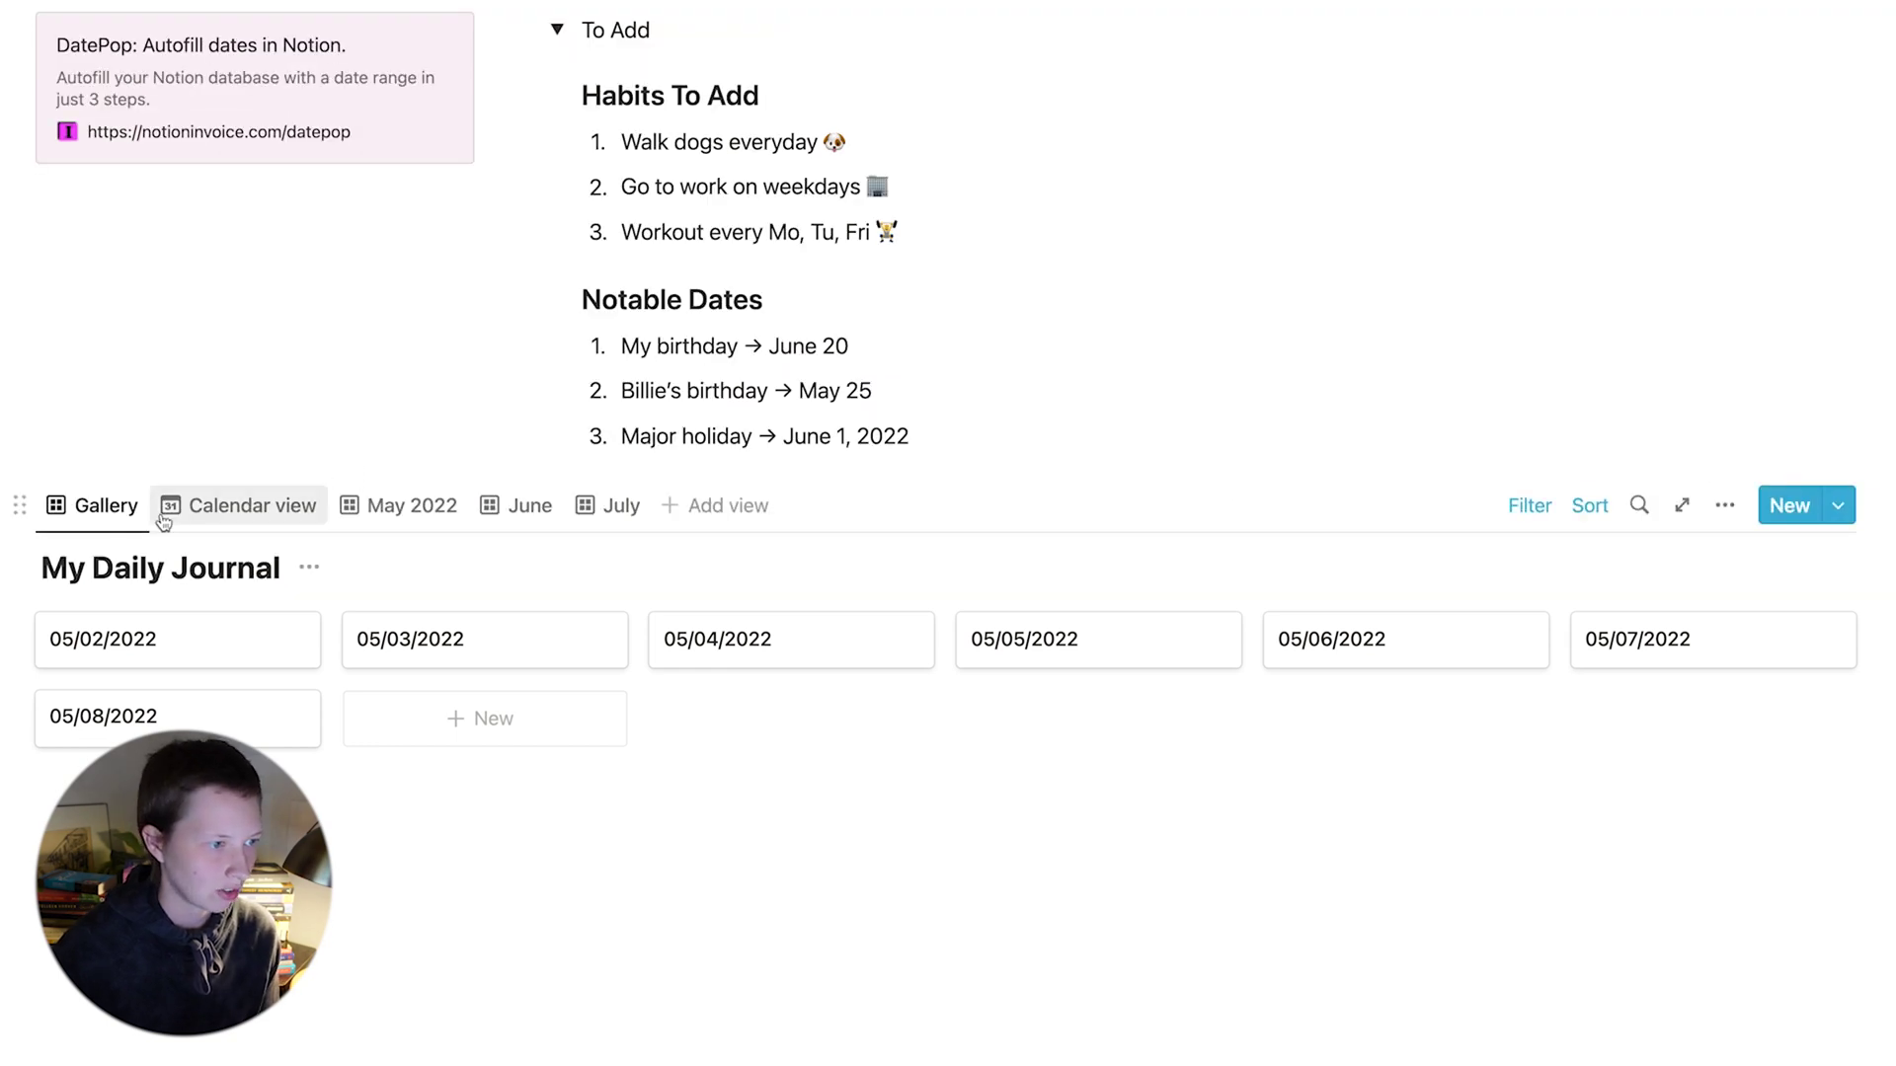
Rename the Gallery view to 'This Week'.
{"action": "left_click", "coordinate": [94, 505]}
{"action": "left_click", "coordinate": [138, 561]}
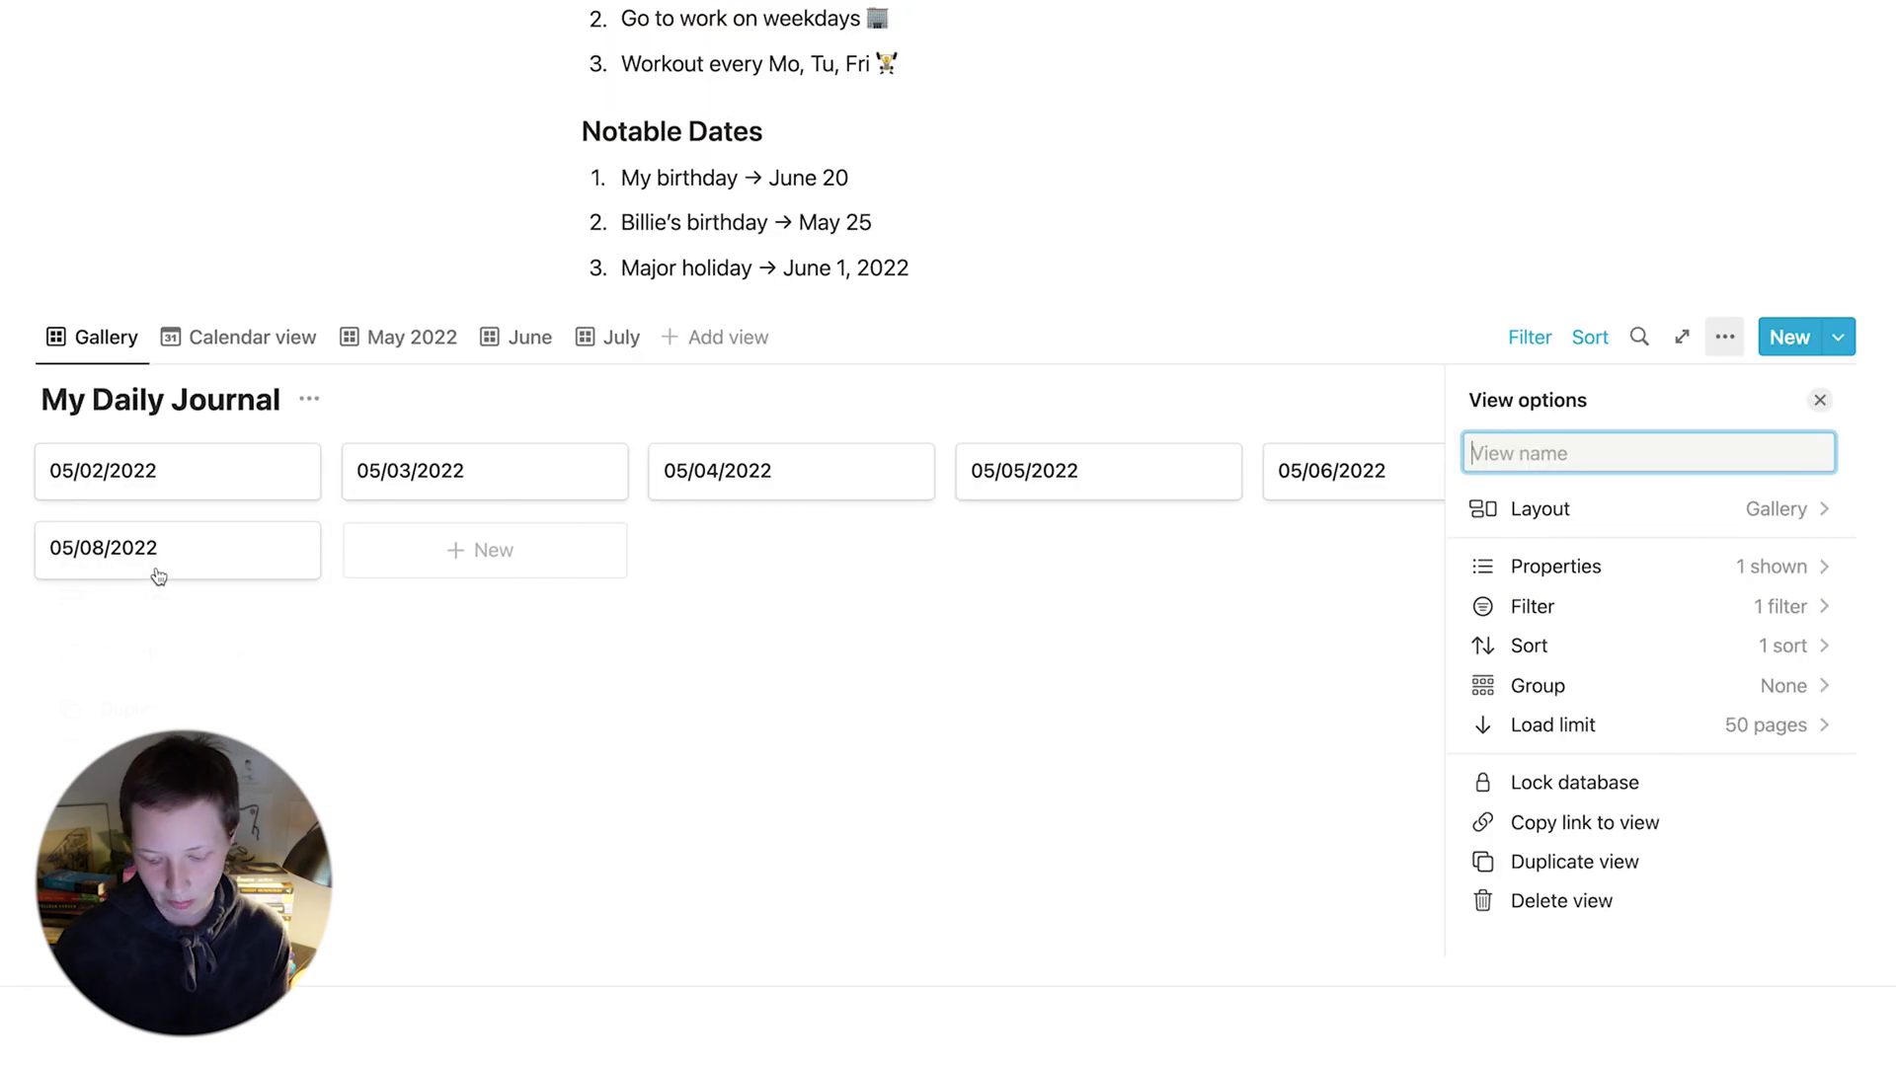
{"action": "type", "text": "This Week"}
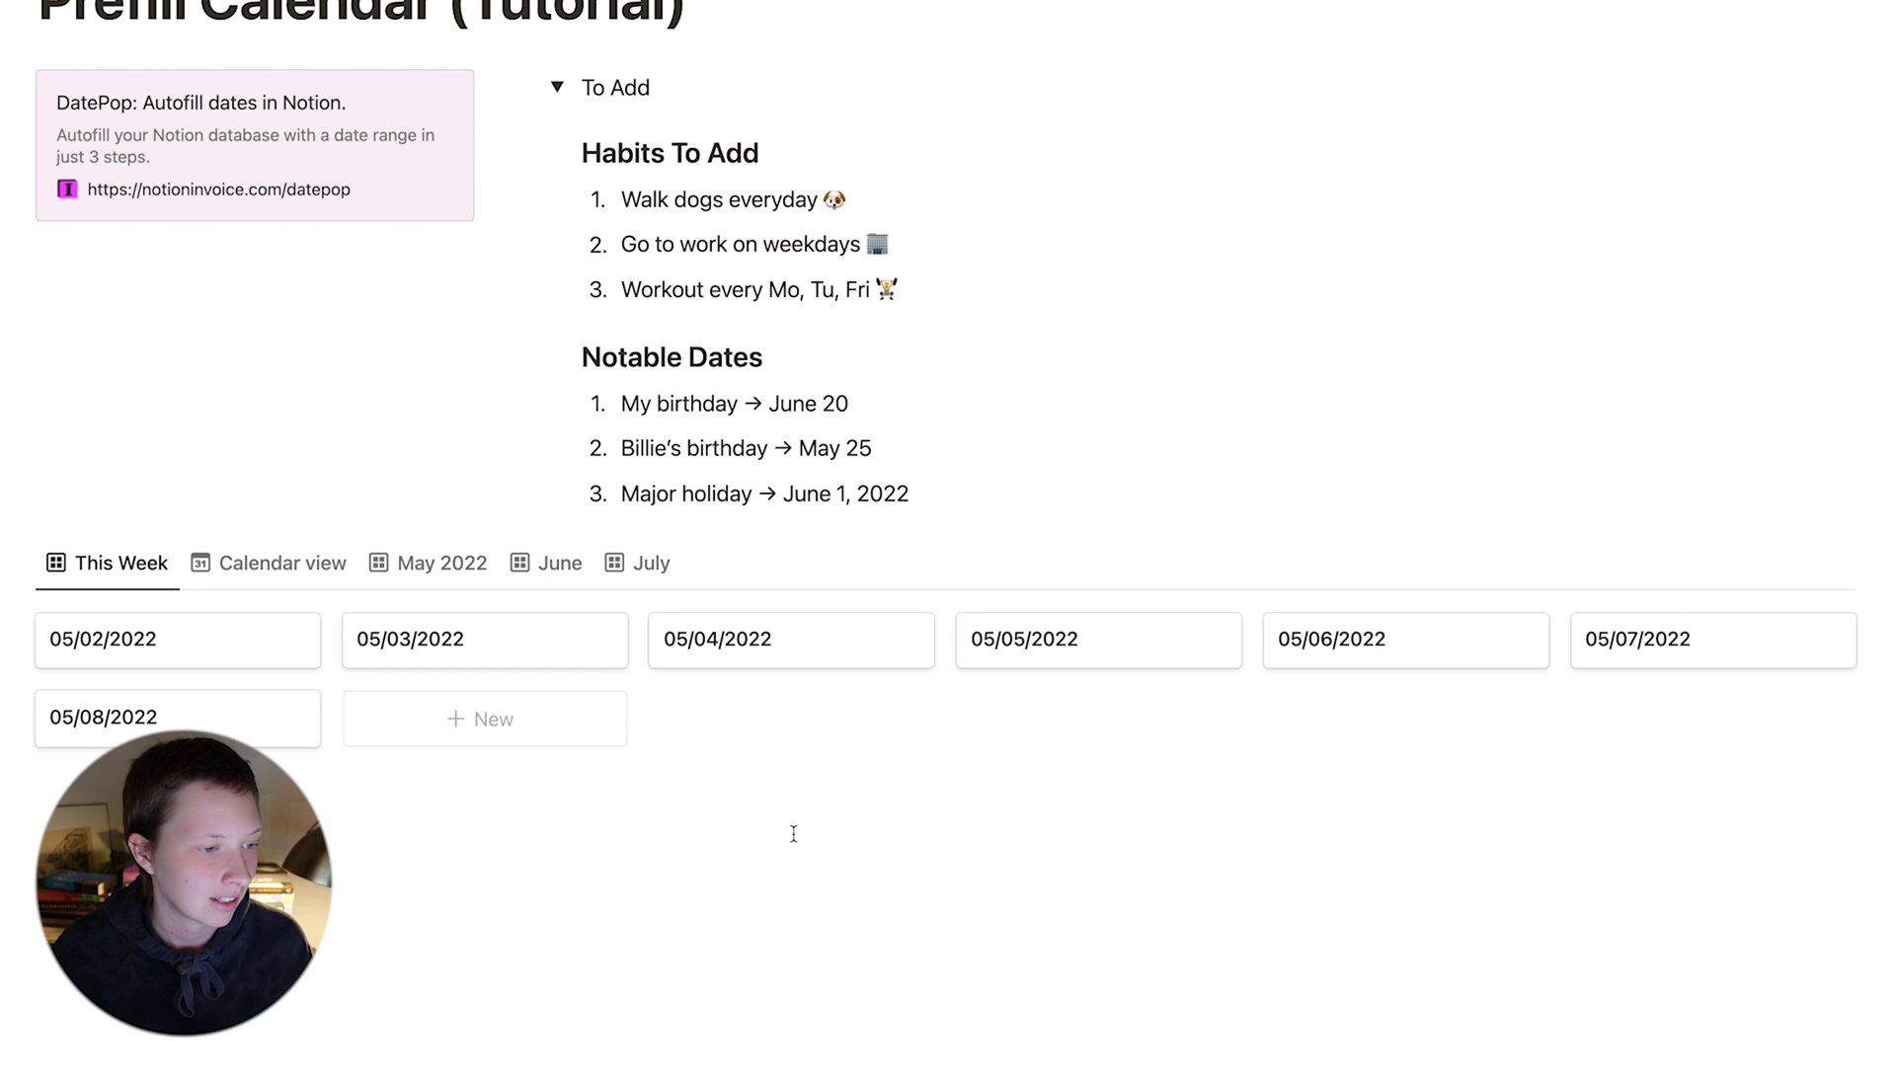
On the May 2022 view, hide the My Daily Journal database title.
{"action": "left_click", "coordinate": [441, 563]}
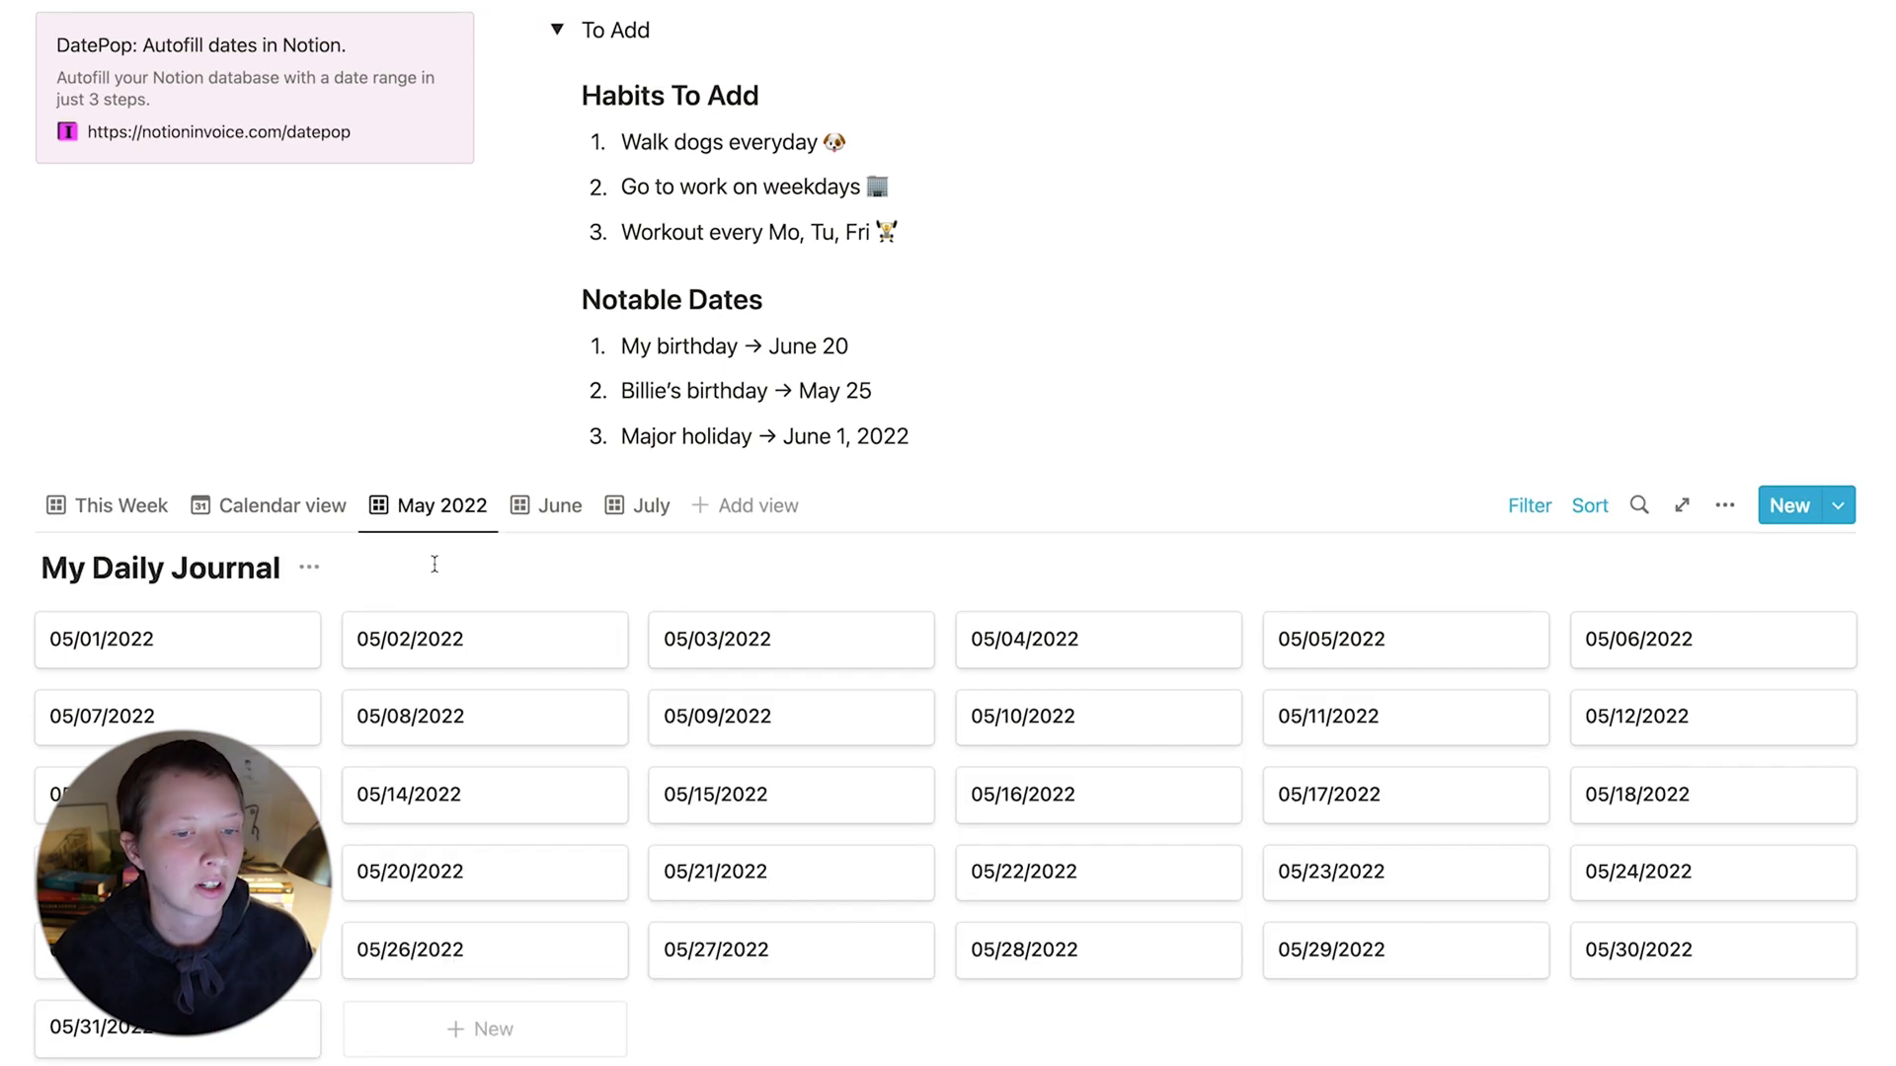
{"action": "scroll", "coordinate": [434, 564], "scroll_direction": "down", "scroll_amount": 3}
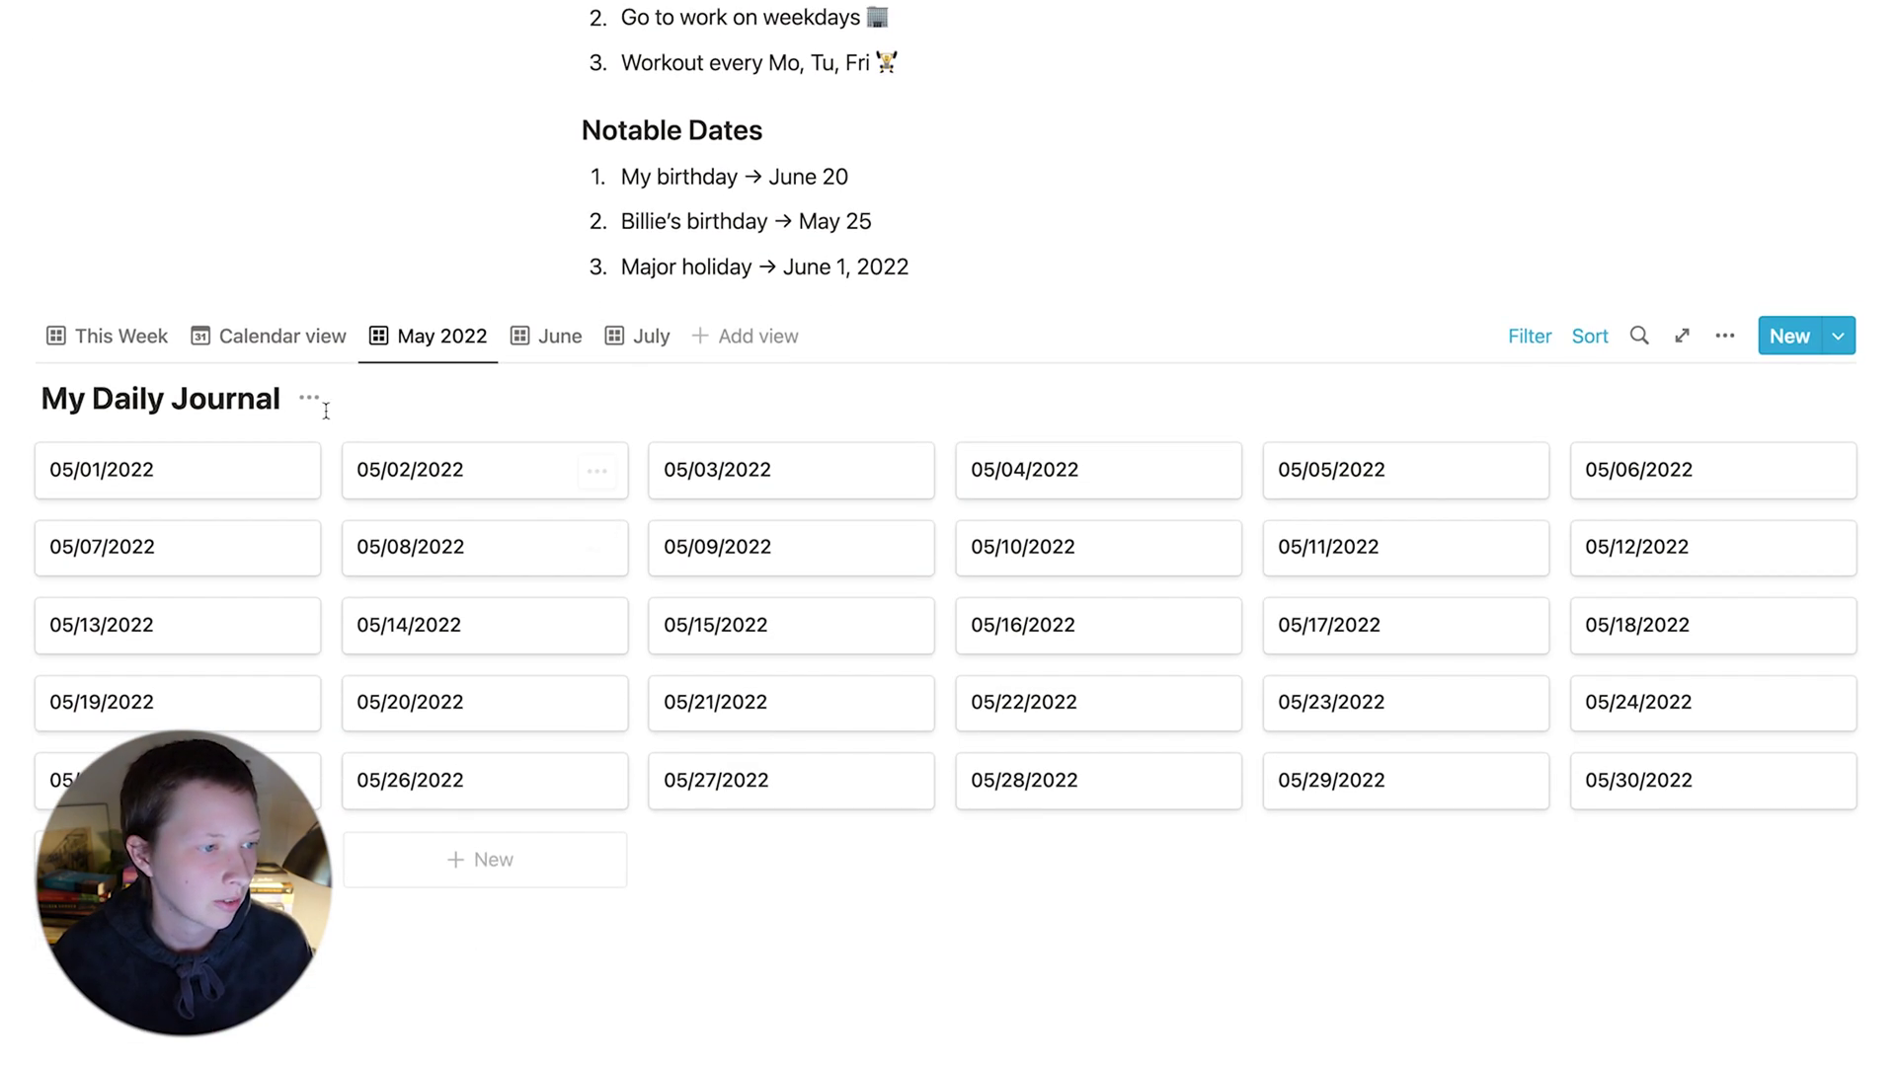
{"action": "left_click", "coordinate": [309, 399]}
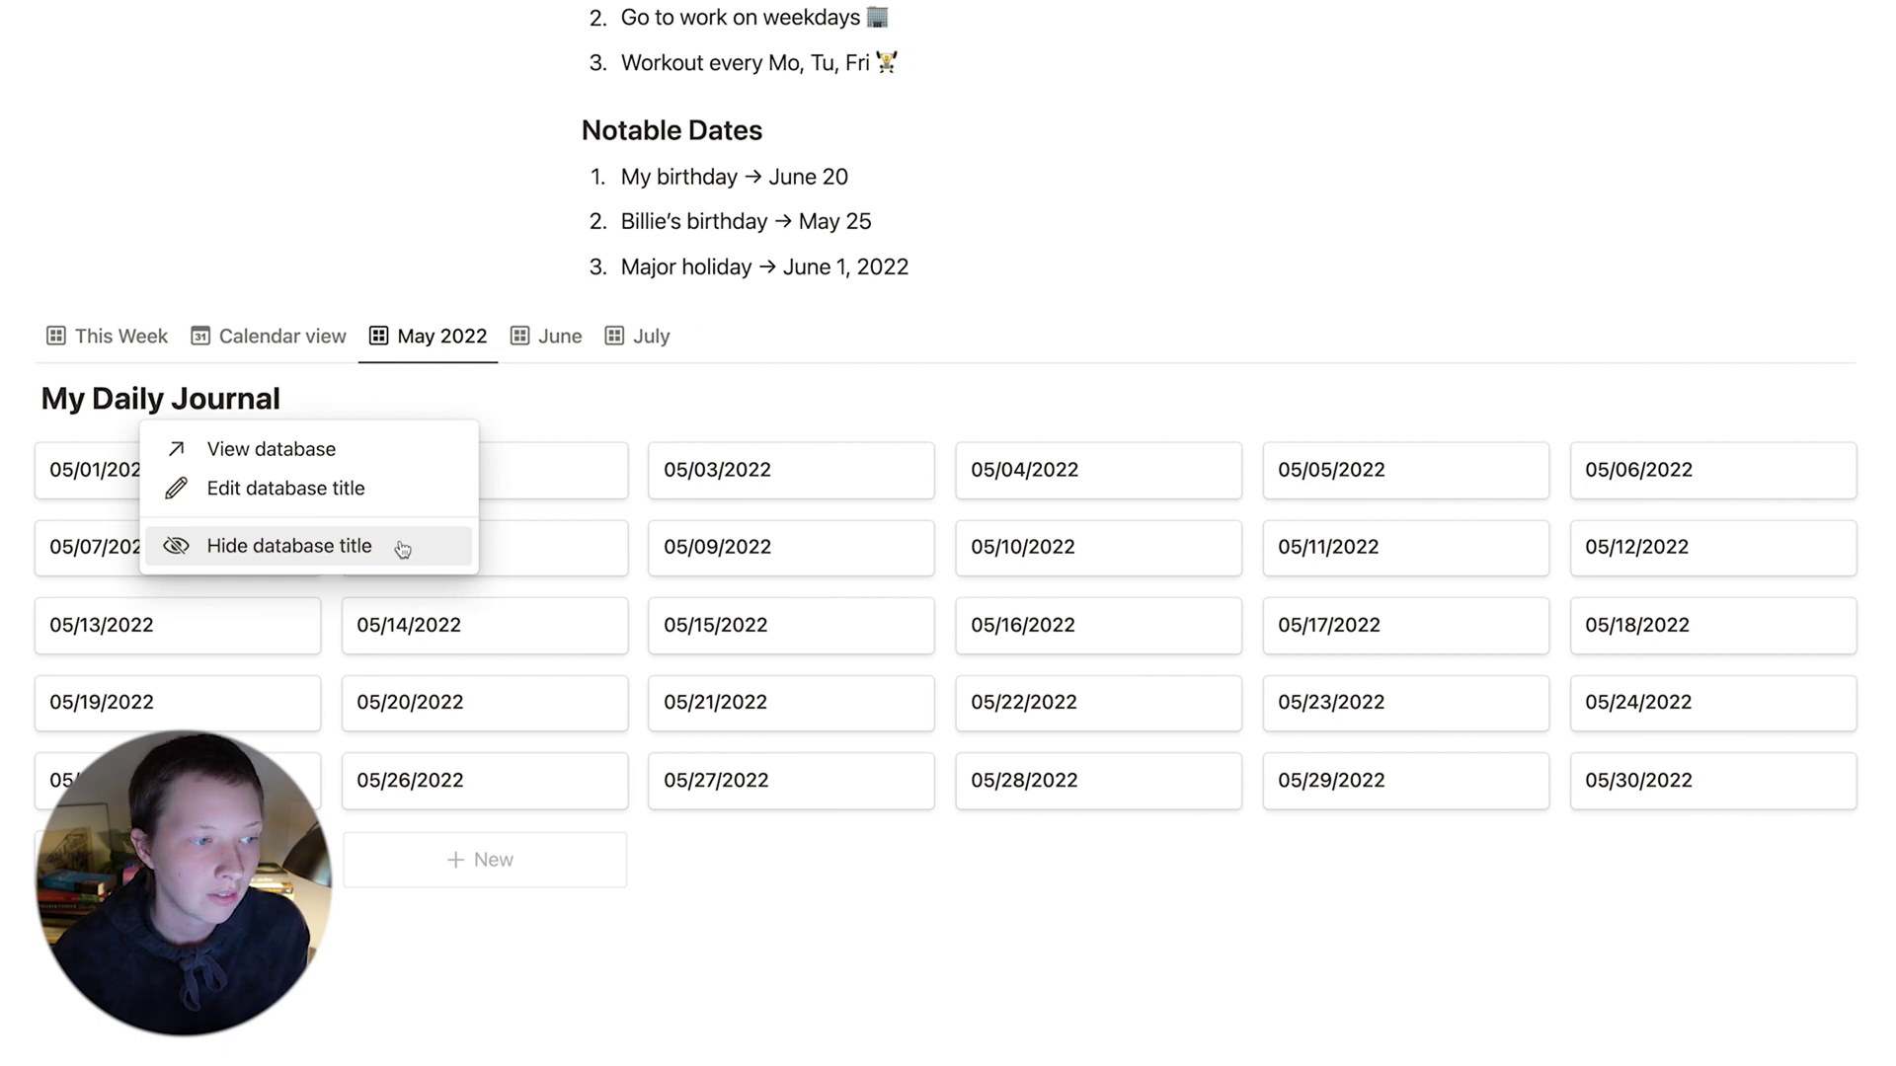
{"action": "left_click", "coordinate": [403, 550]}
{"action": "scroll", "coordinate": [402, 549], "scroll_direction": "up", "scroll_amount": 1}
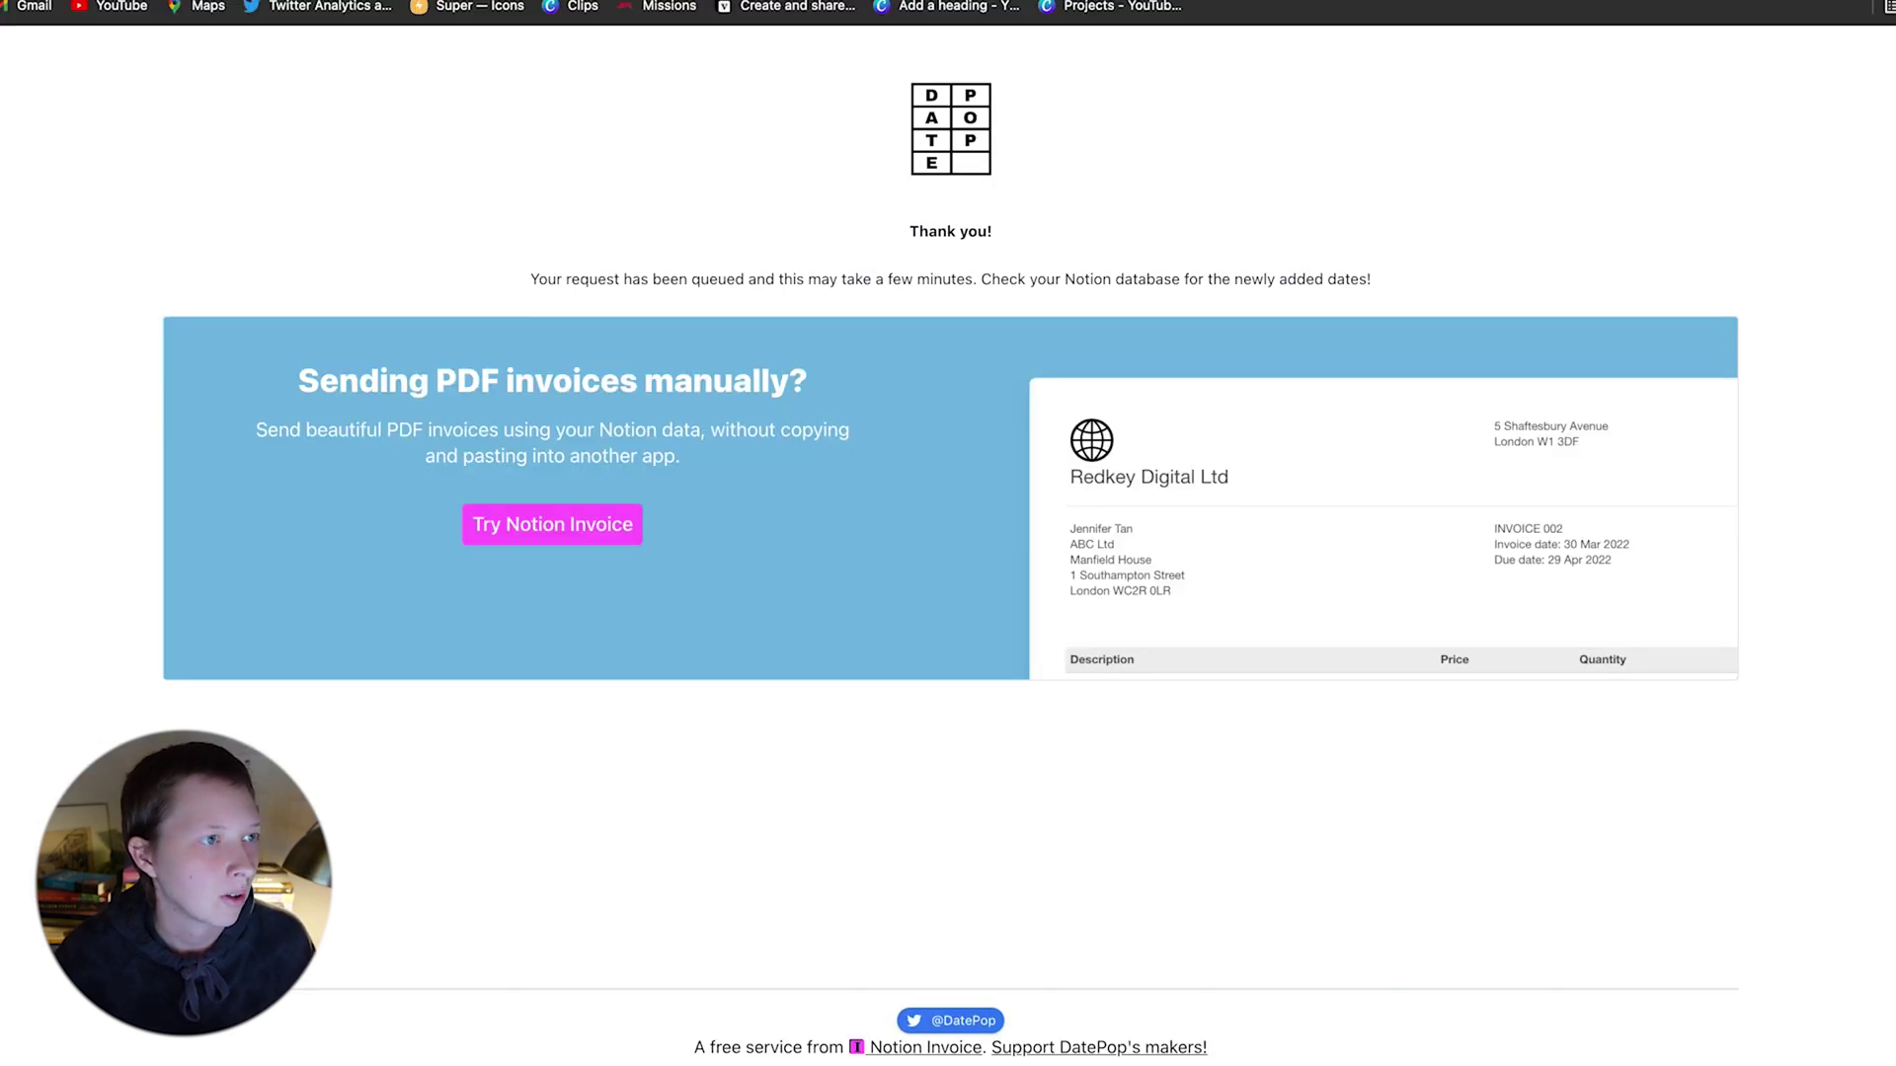
Go to Canva in a new tab and start a blank YouTube Thumbnail design.
{"action": "key", "text": "super+t"}
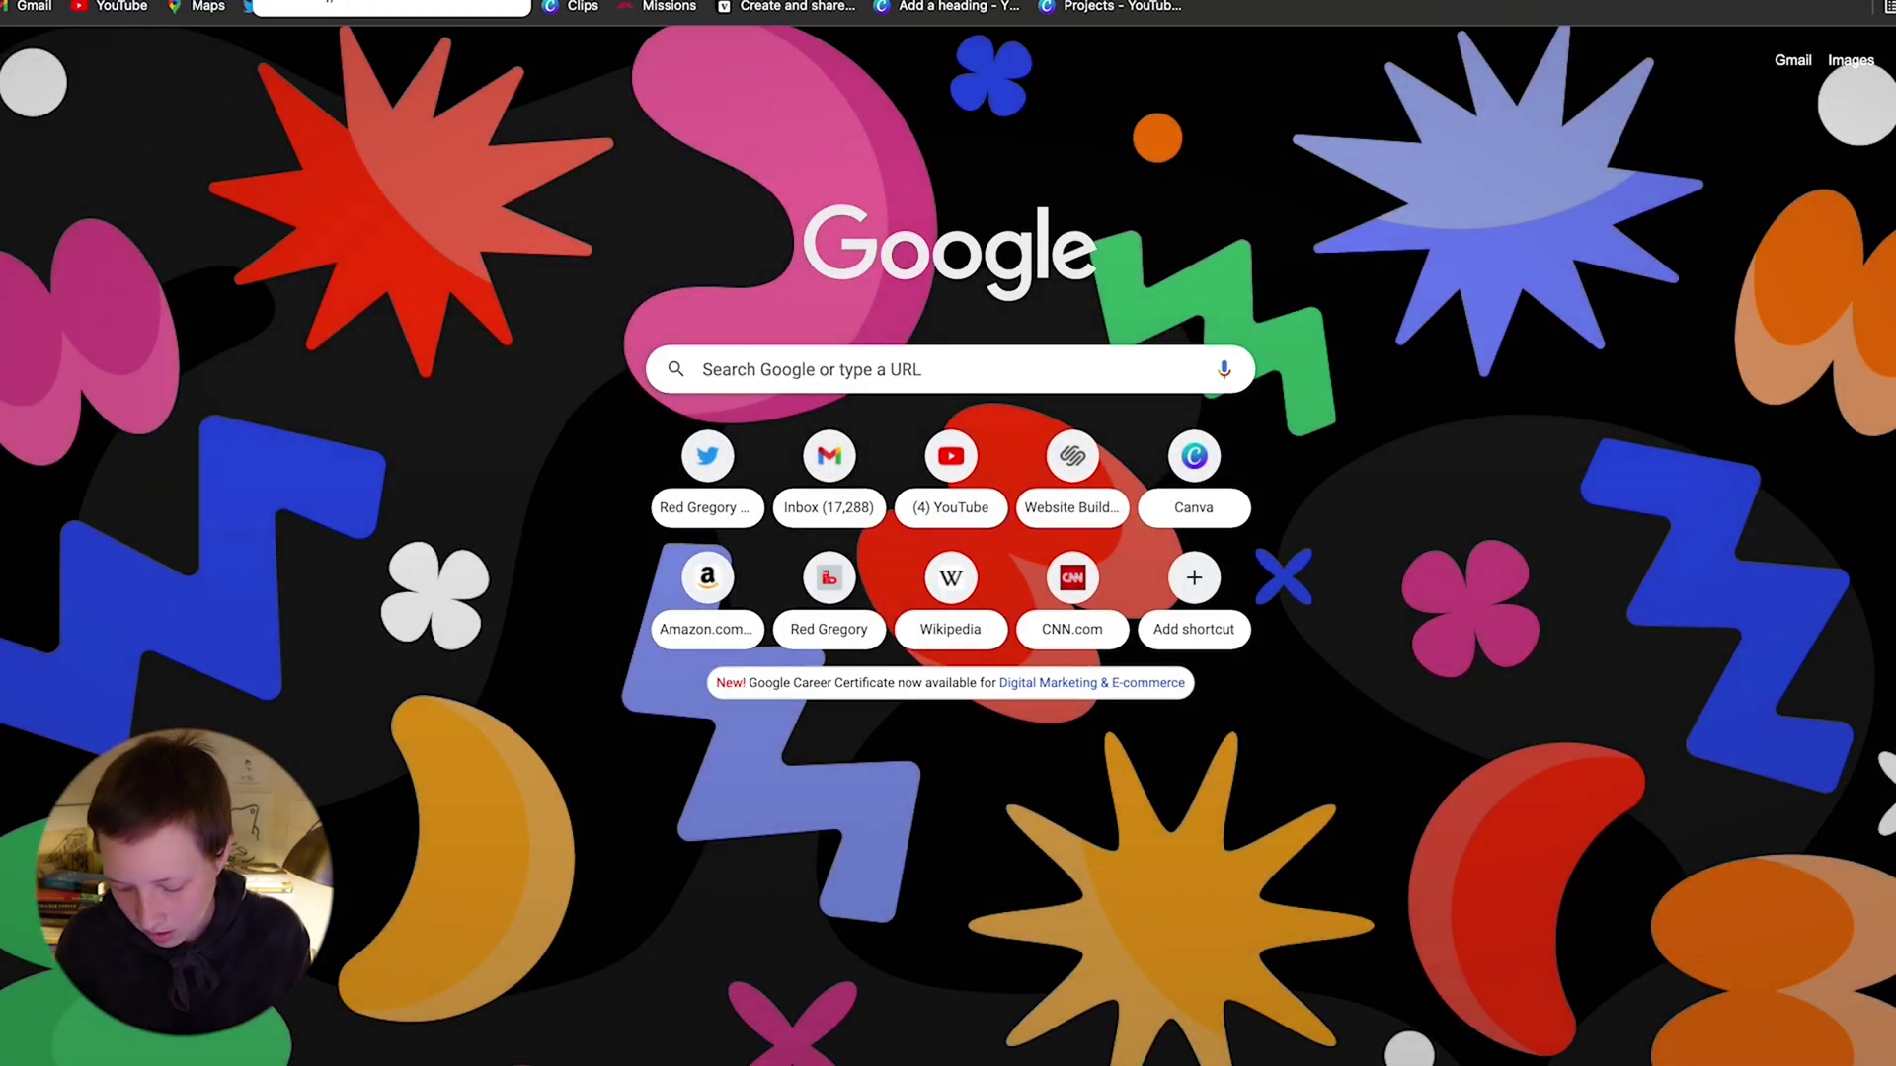
{"action": "type", "text": "canva"}
{"action": "key", "text": "Return"}
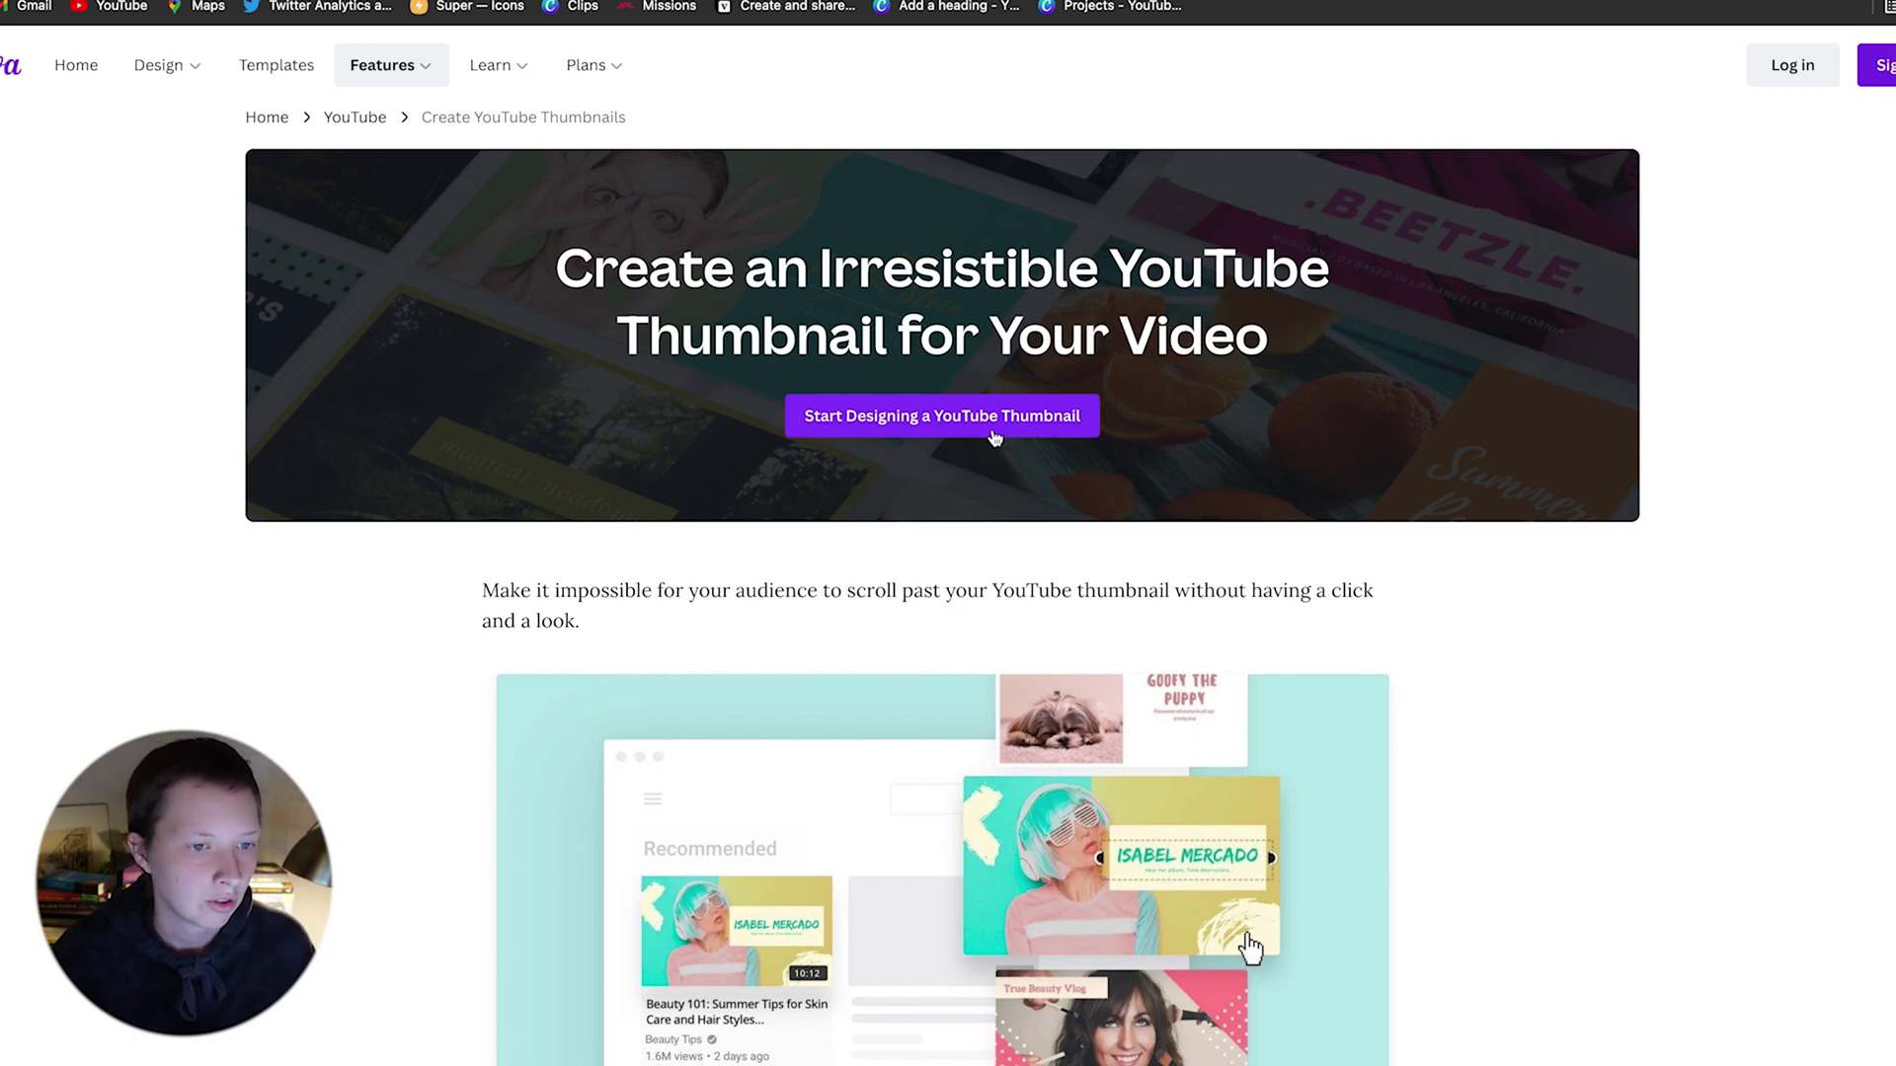
{"action": "left_click", "coordinate": [994, 438]}
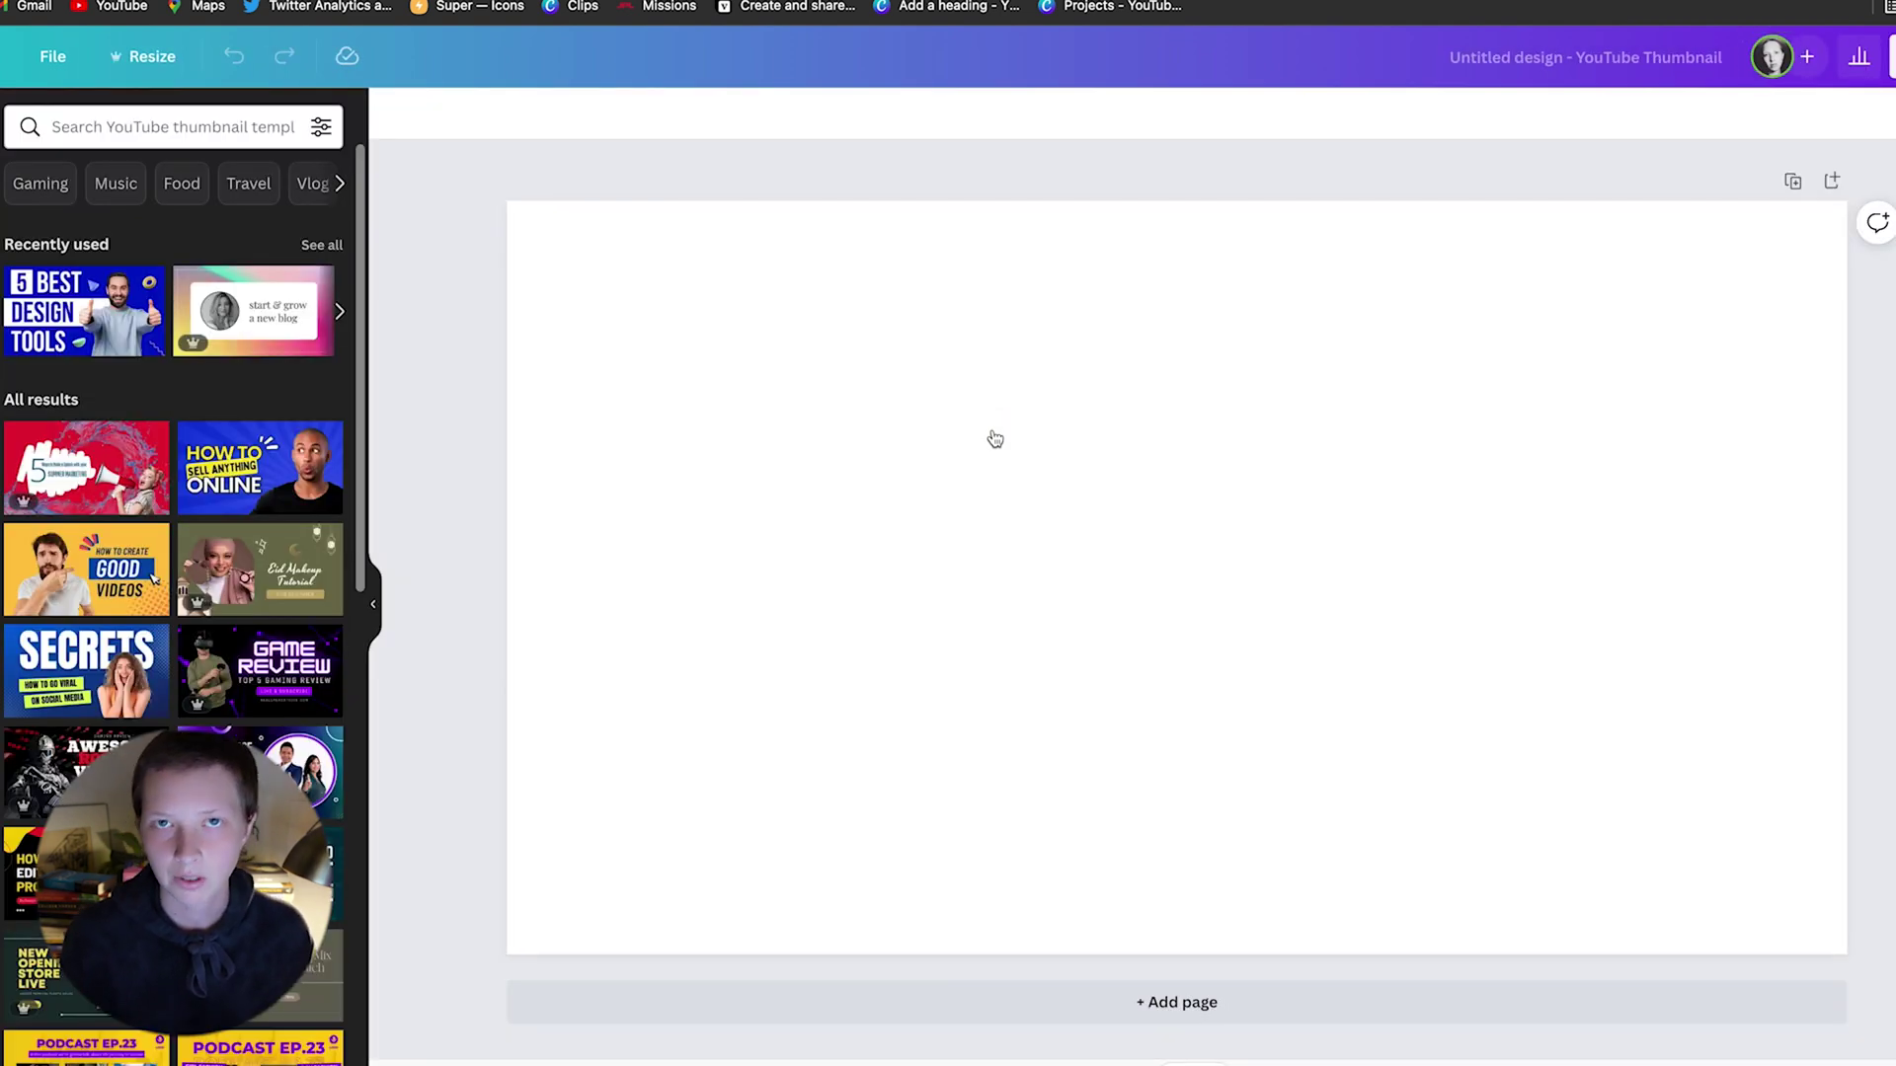
Add a 'MAY' heading, enlarge it and centre it on the page.
{"action": "left_click", "coordinate": [19, 358]}
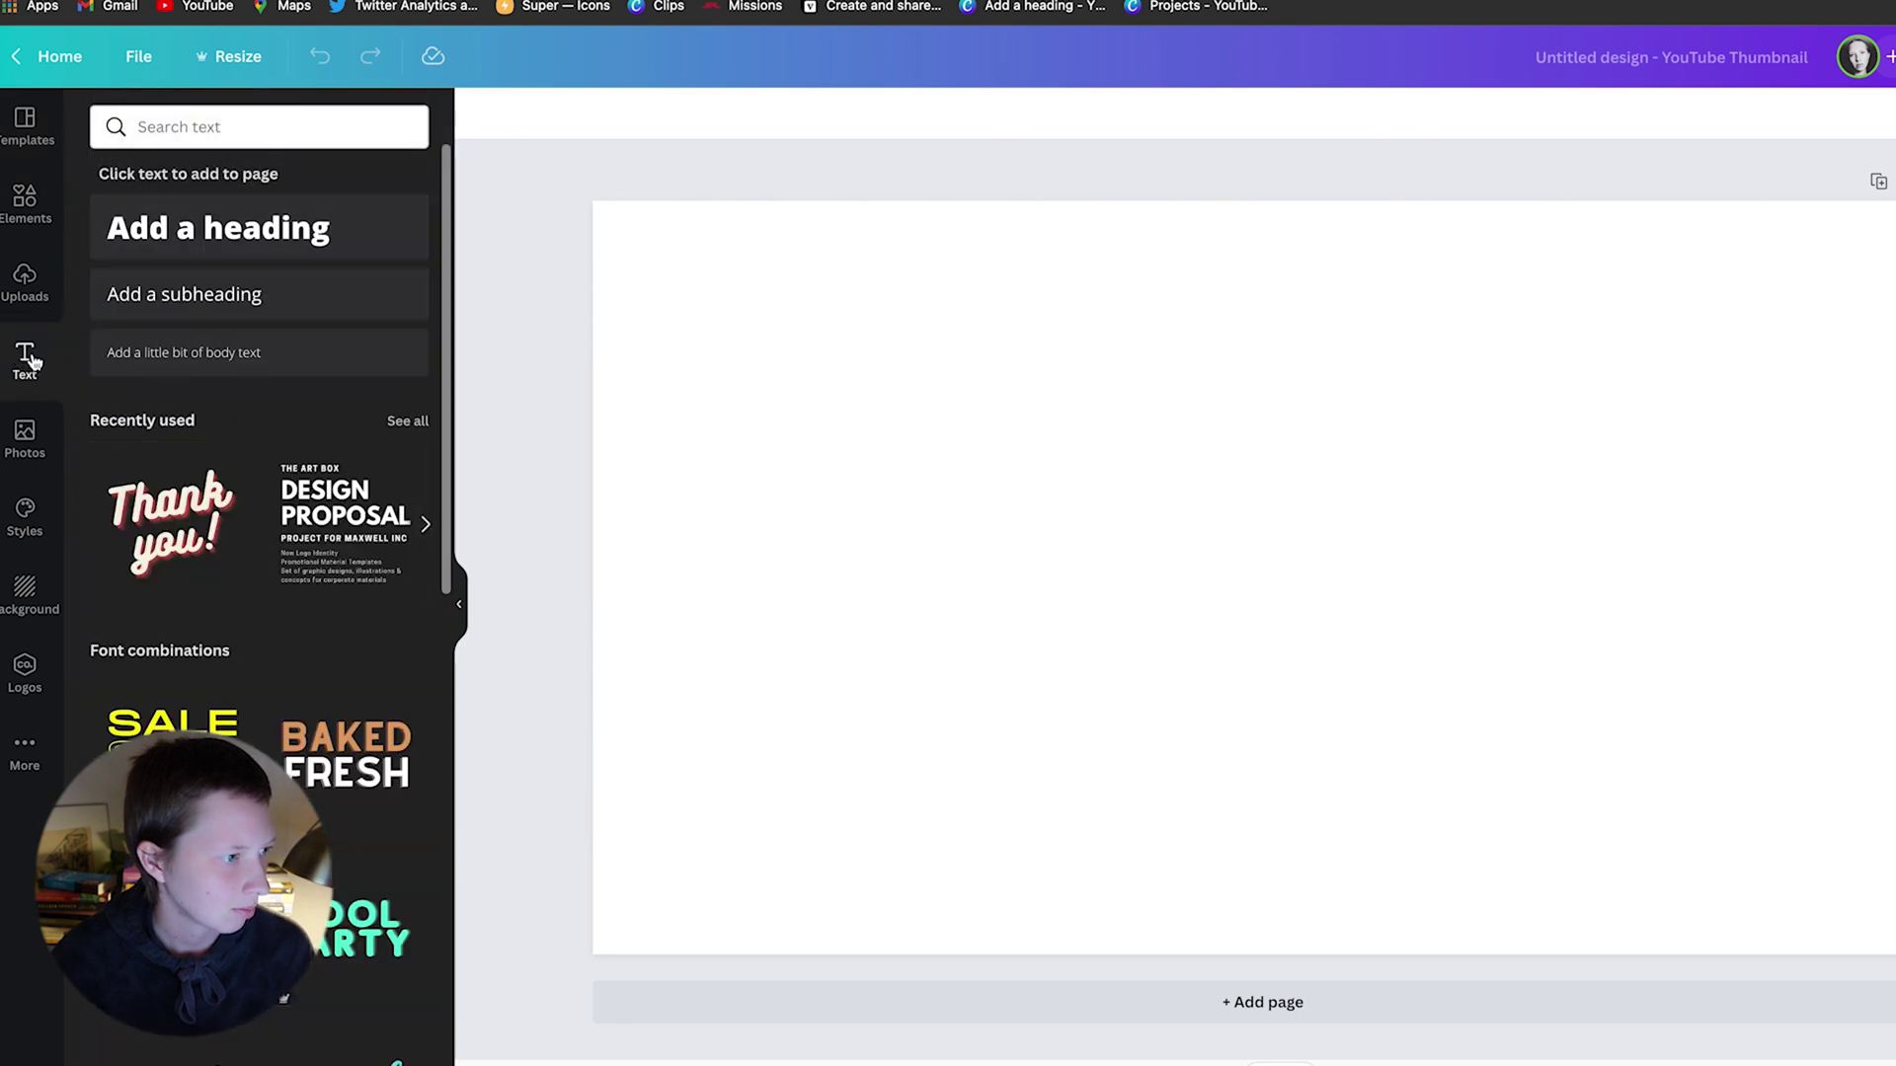
{"action": "left_click", "coordinate": [247, 231]}
{"action": "type", "text": "M"}
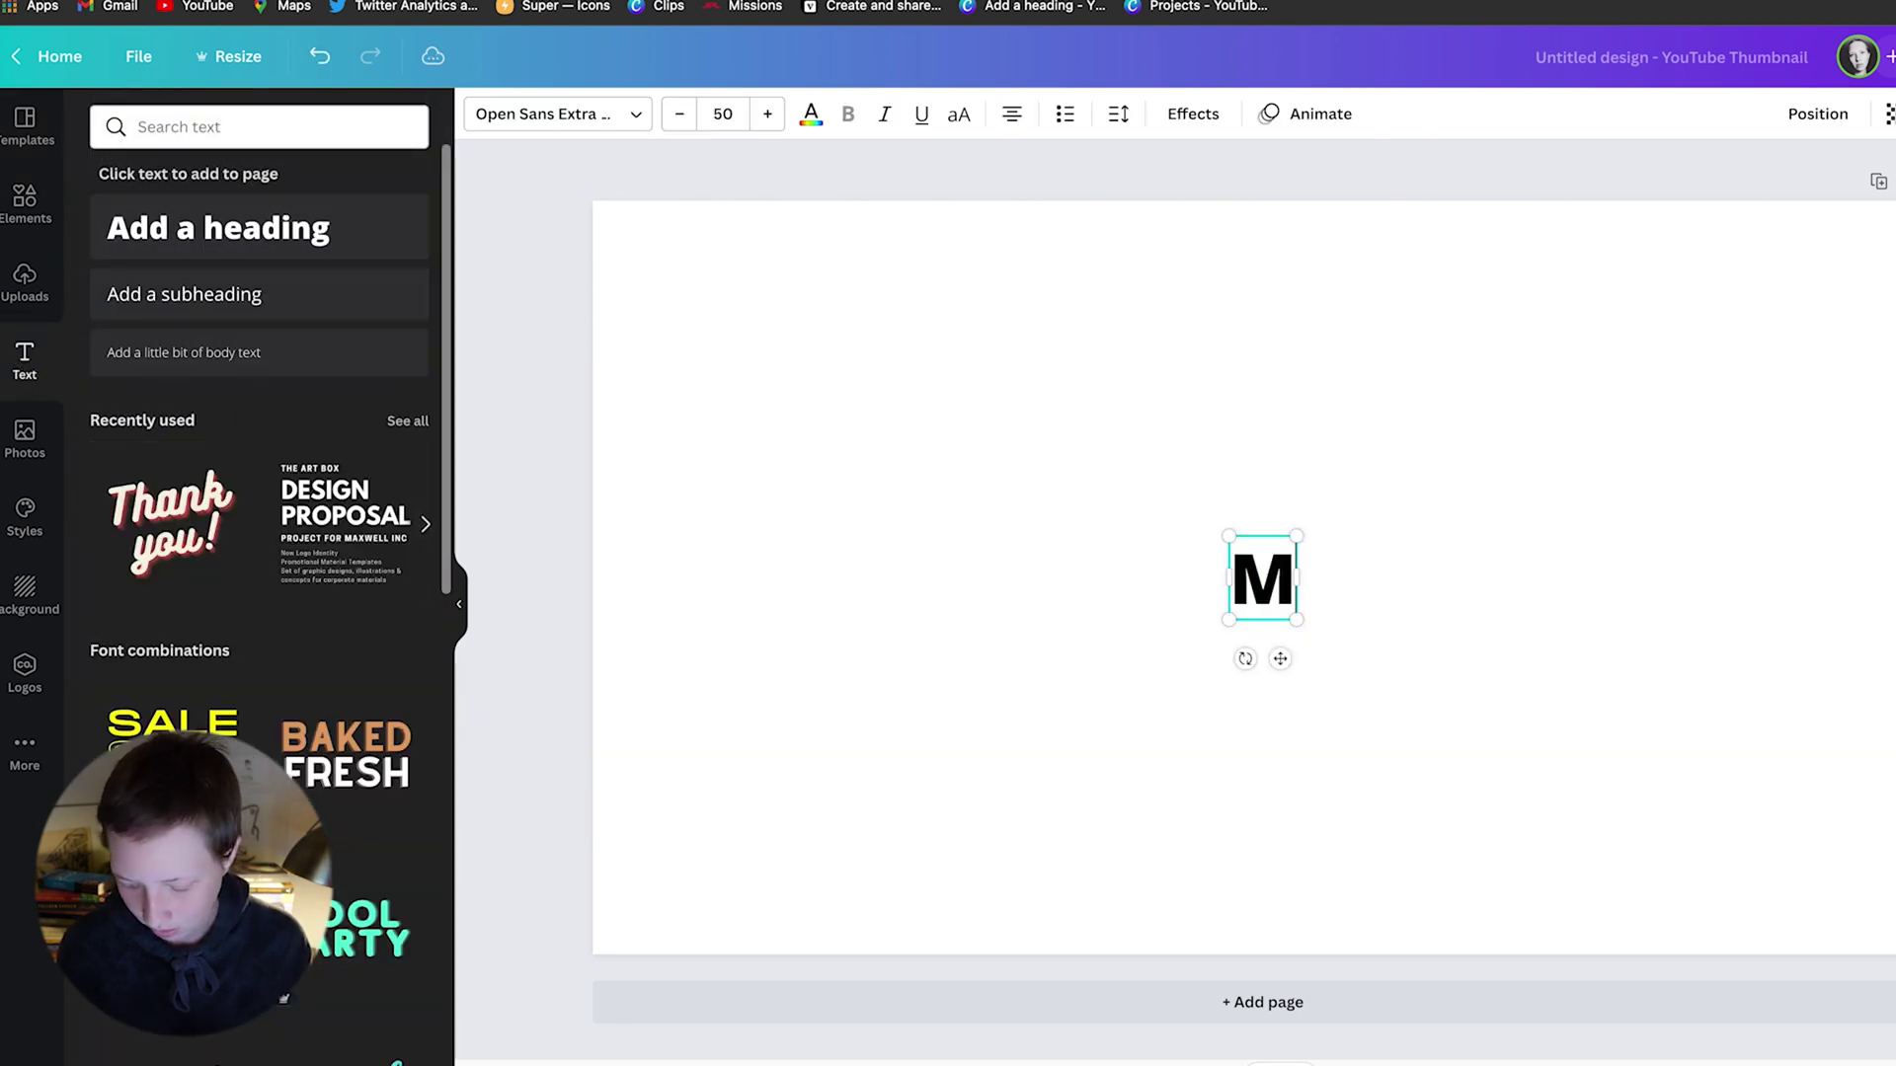
{"action": "type", "text": "AY"}
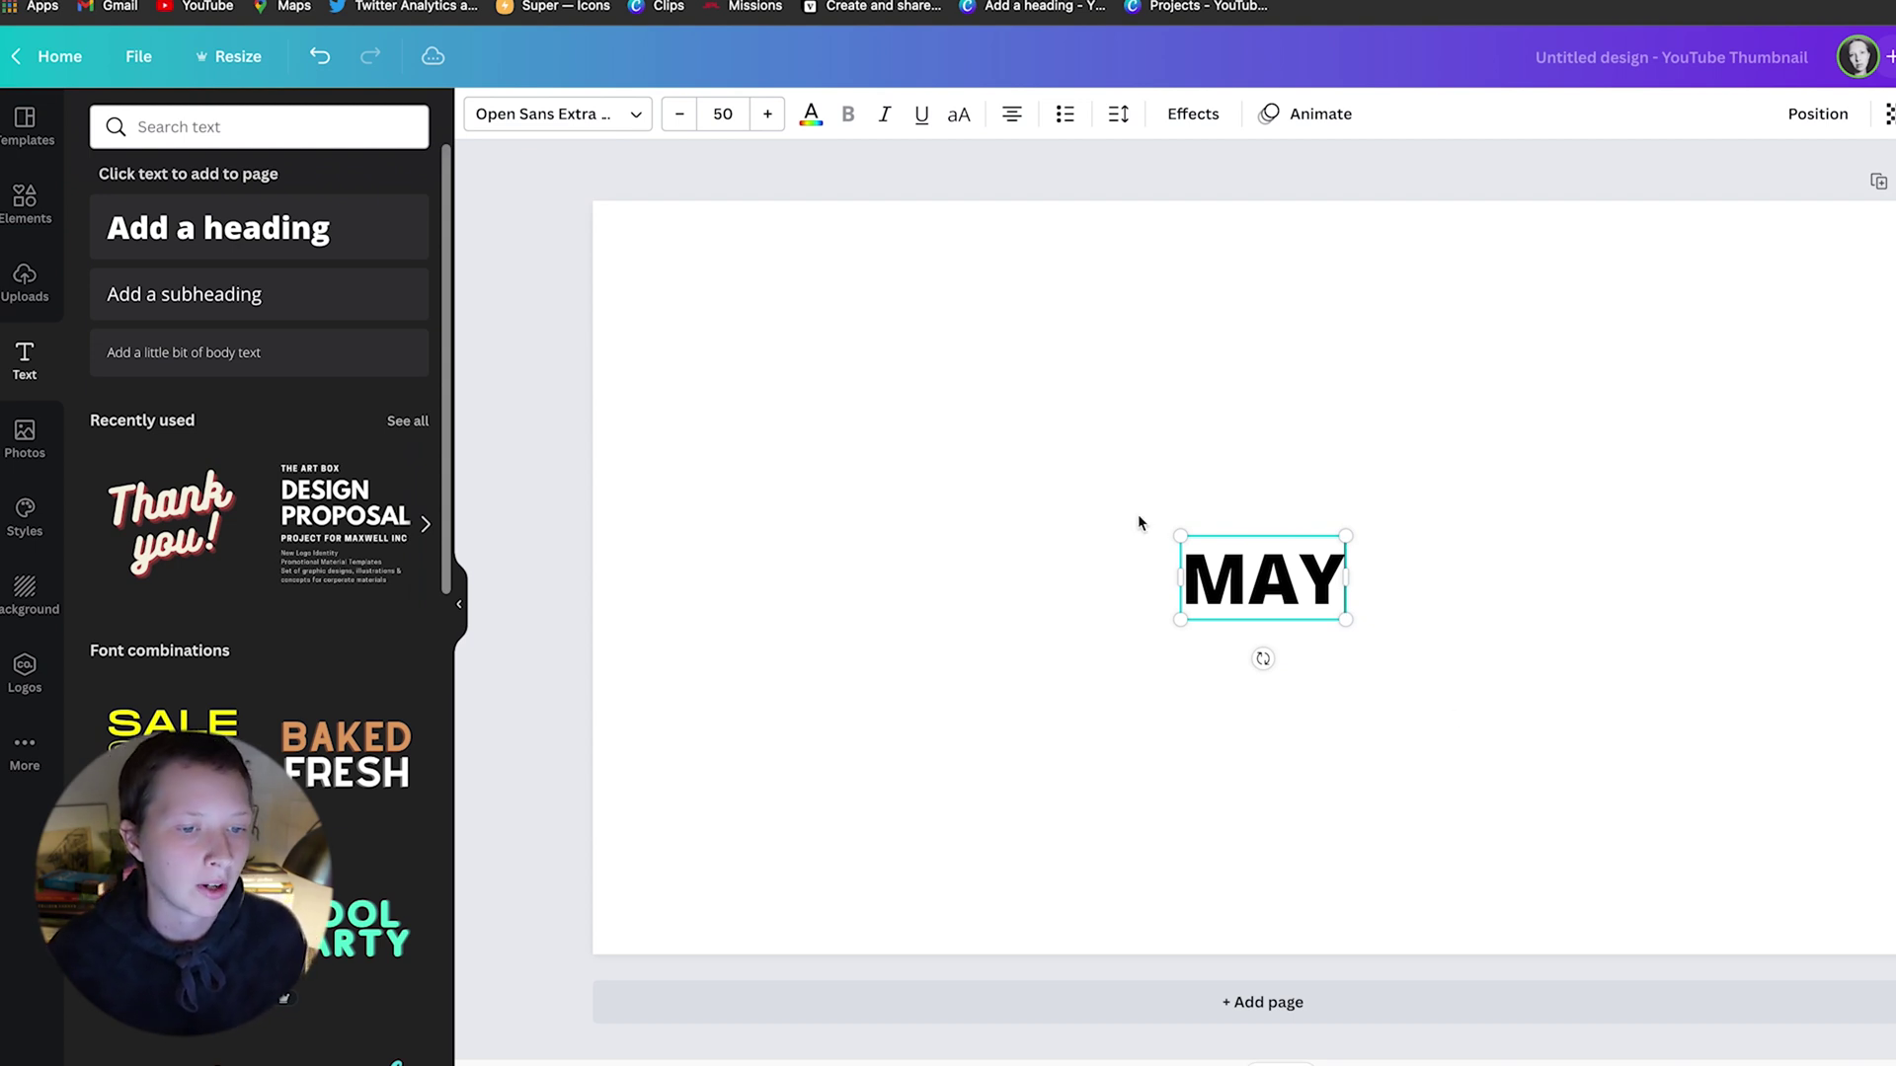
{"action": "left_click_drag", "start_coordinate": [1182, 537], "coordinate": [868, 380]}
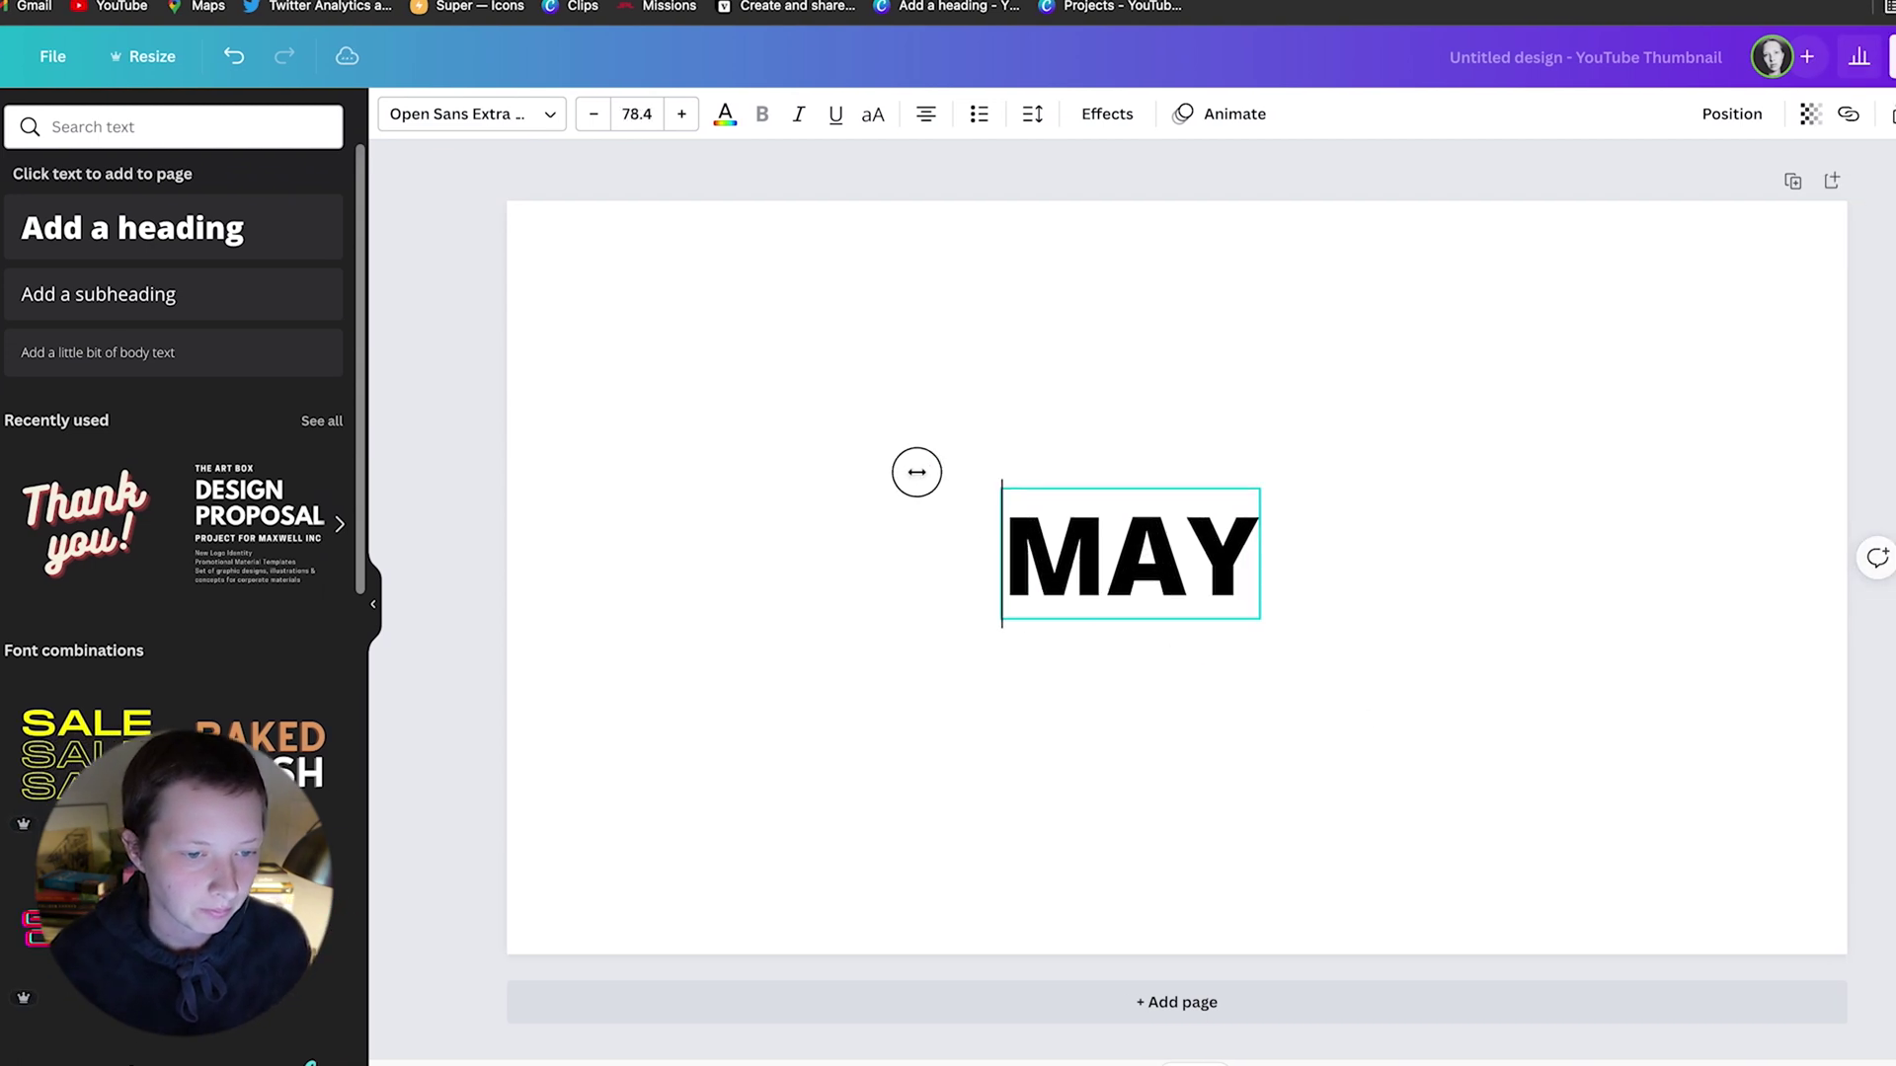
{"action": "left_click", "coordinate": [1545, 628]}
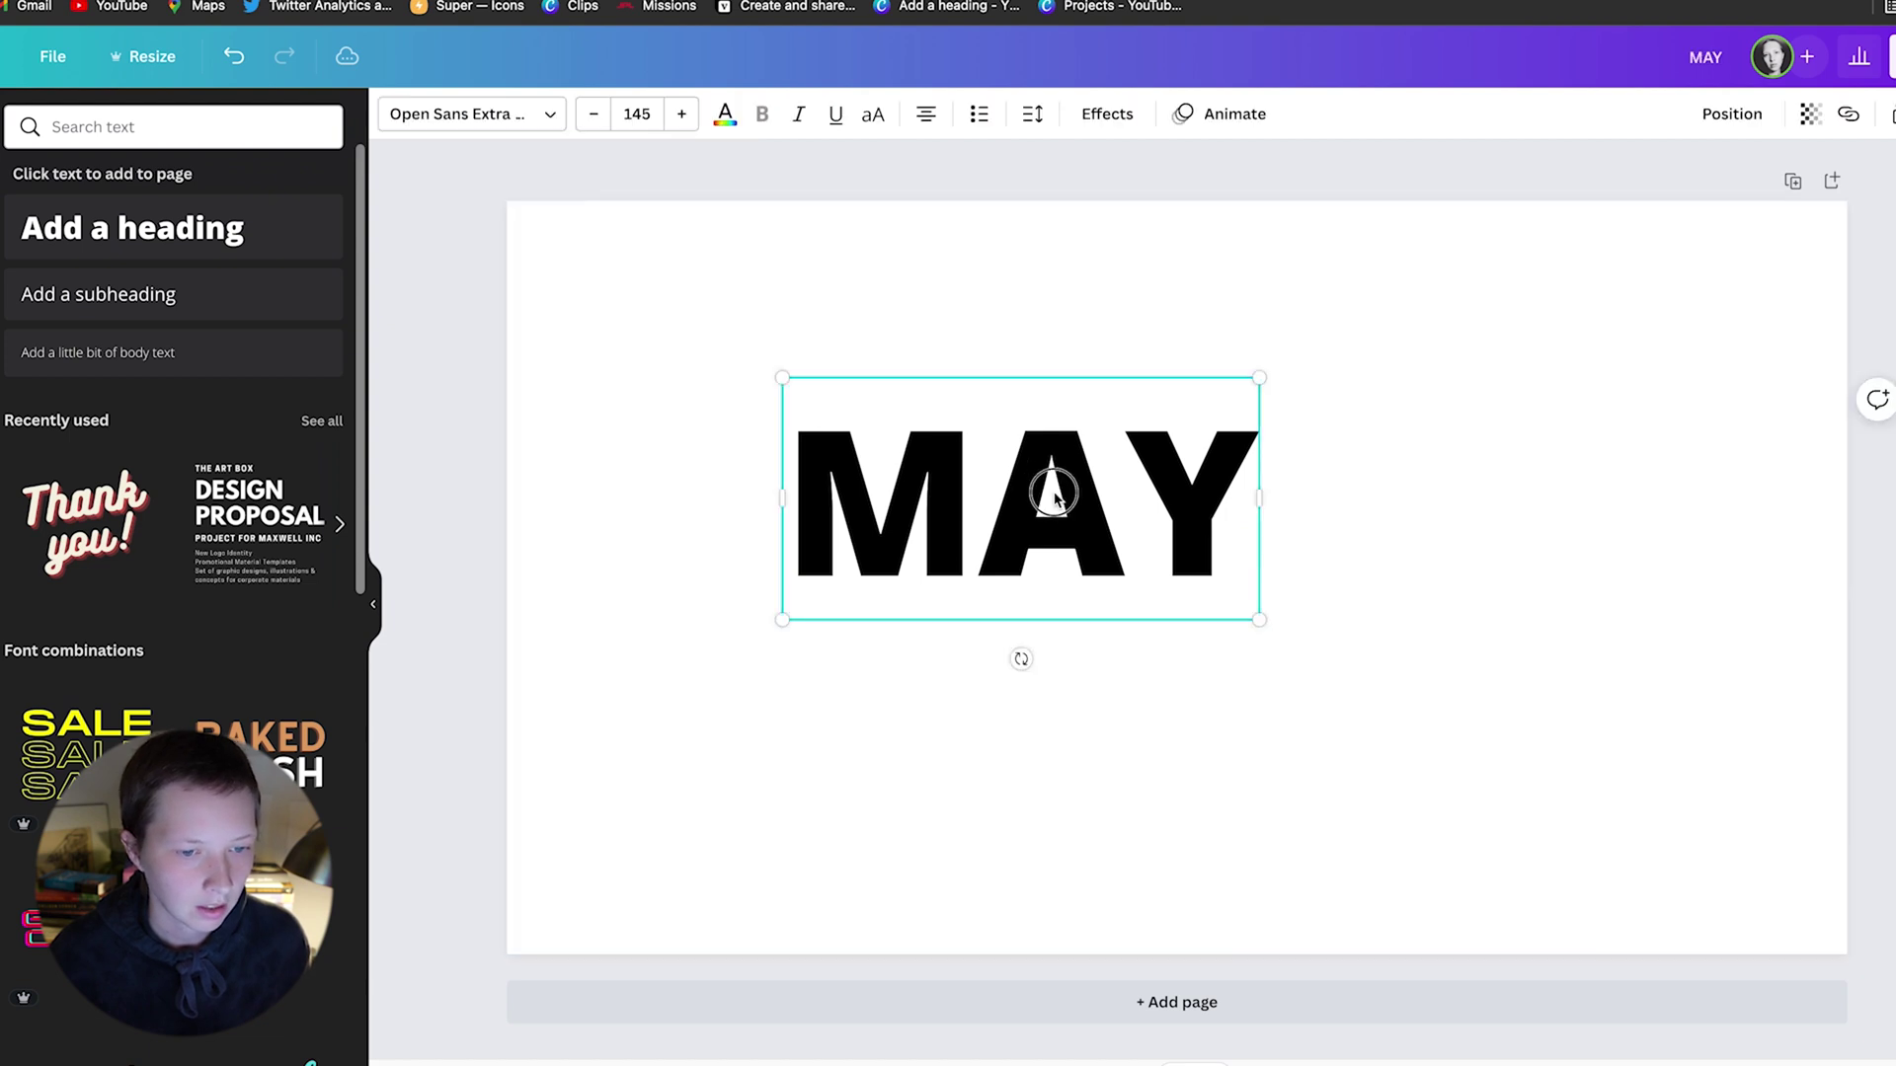
{"action": "left_click_drag", "start_coordinate": [1053, 495], "coordinate": [1195, 571]}
Make the page background yellow.
{"action": "left_click", "coordinate": [719, 412]}
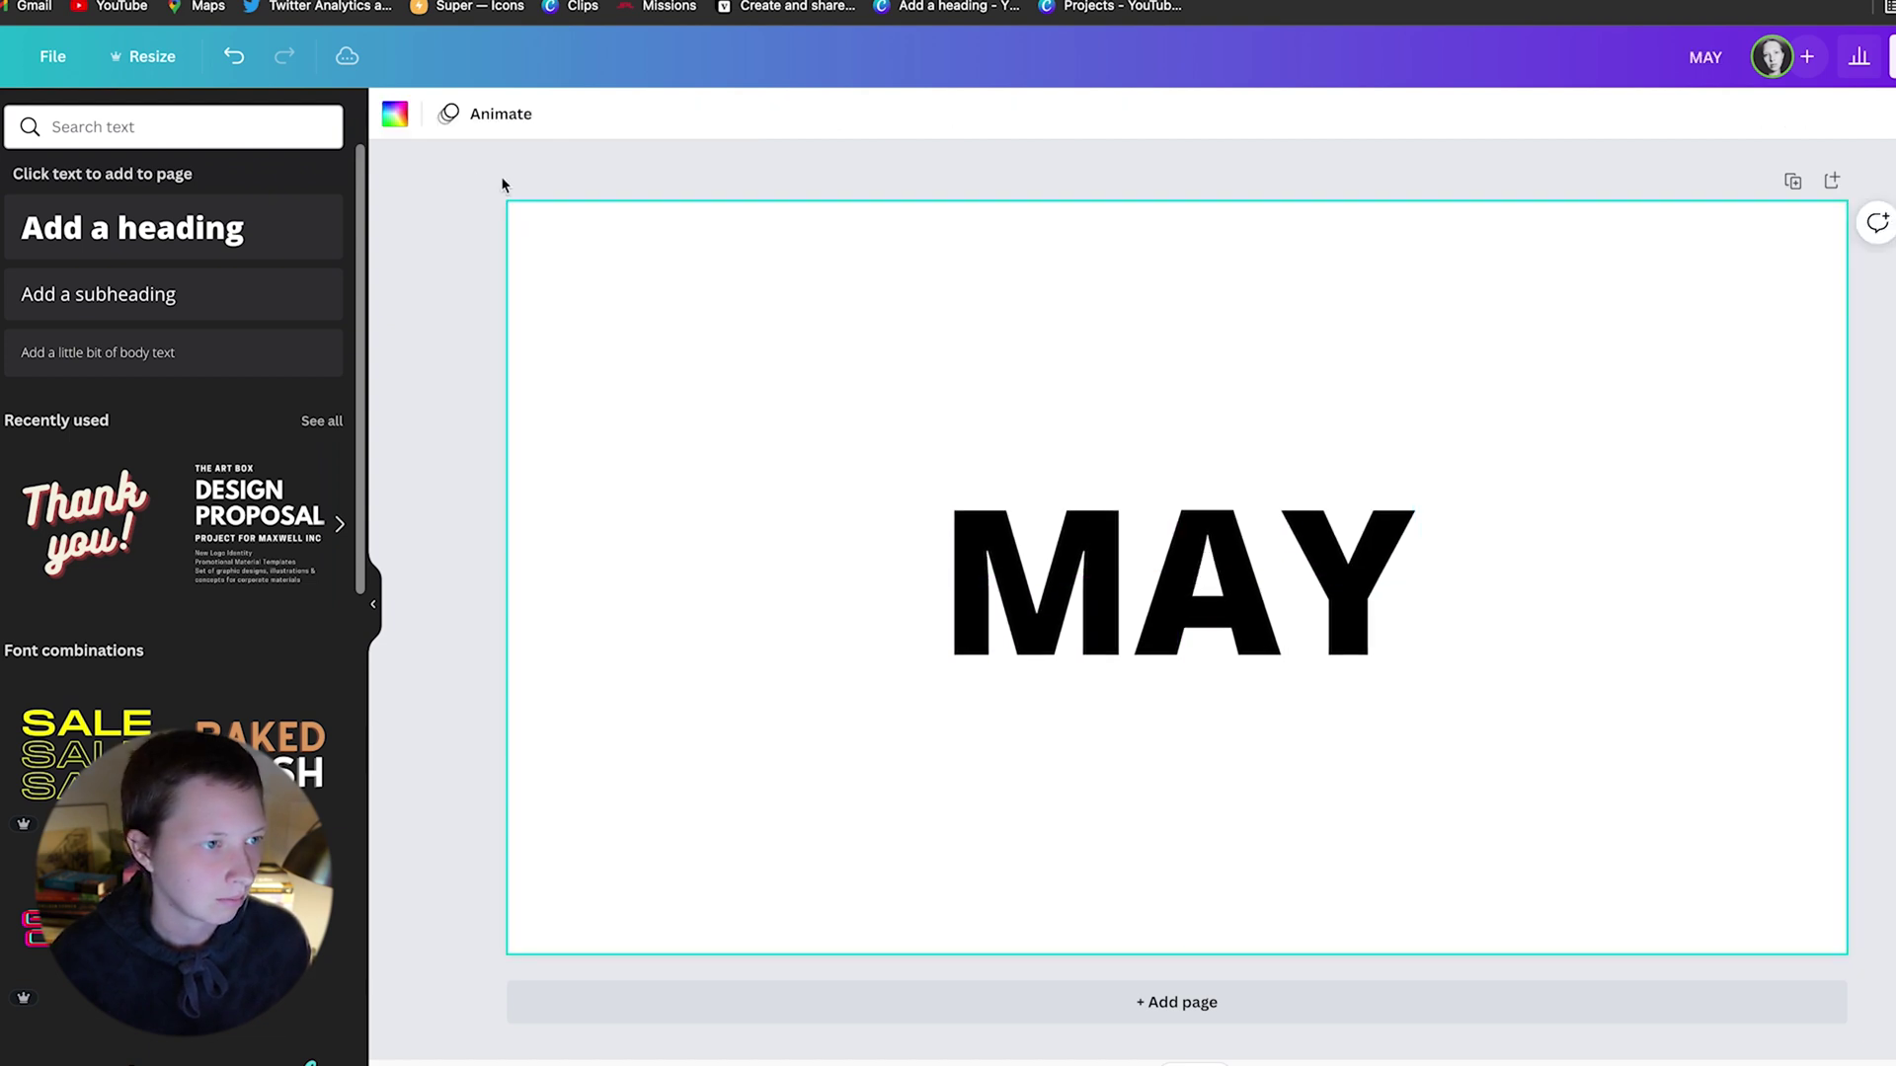
{"action": "left_click", "coordinate": [395, 120]}
{"action": "left_click", "coordinate": [202, 602]}
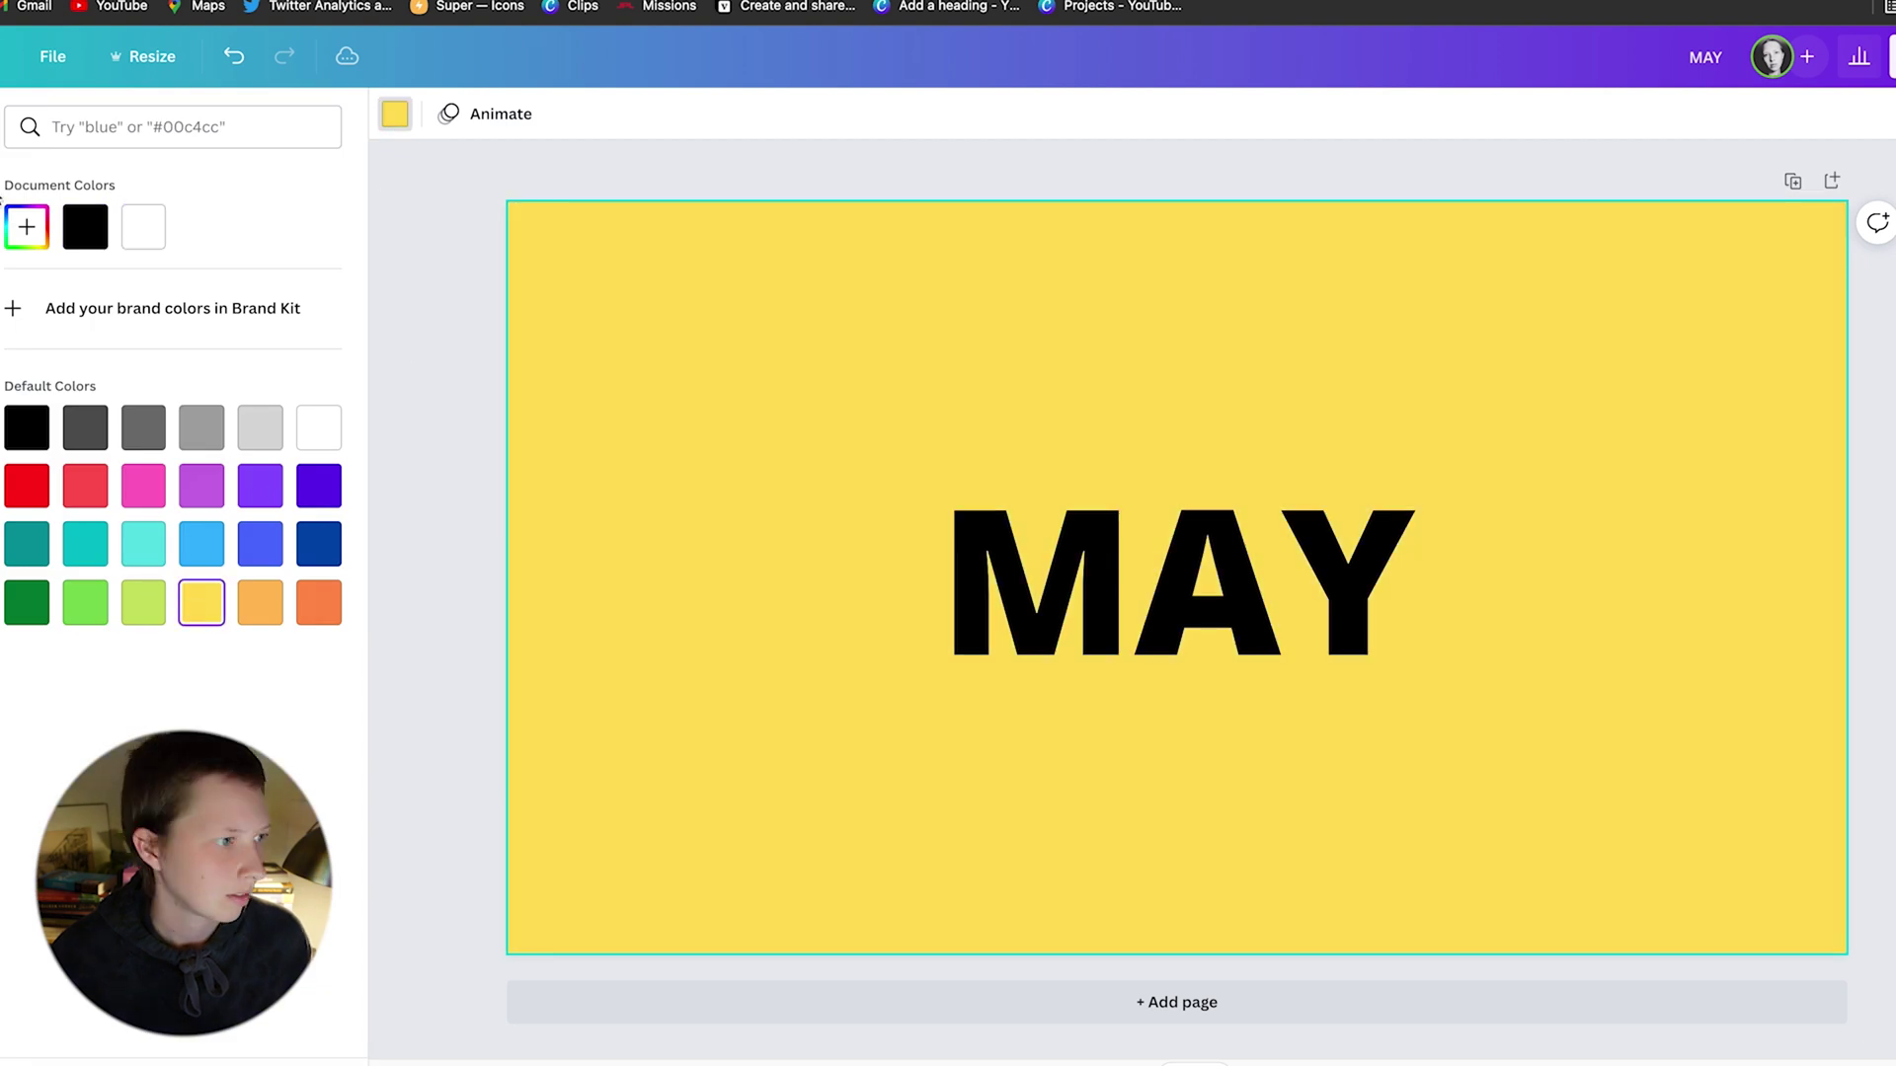
Add a cream flower graphic from a 'flowers' search, shrunk and placed above MAY.
{"action": "left_click", "coordinate": [0, 198]}
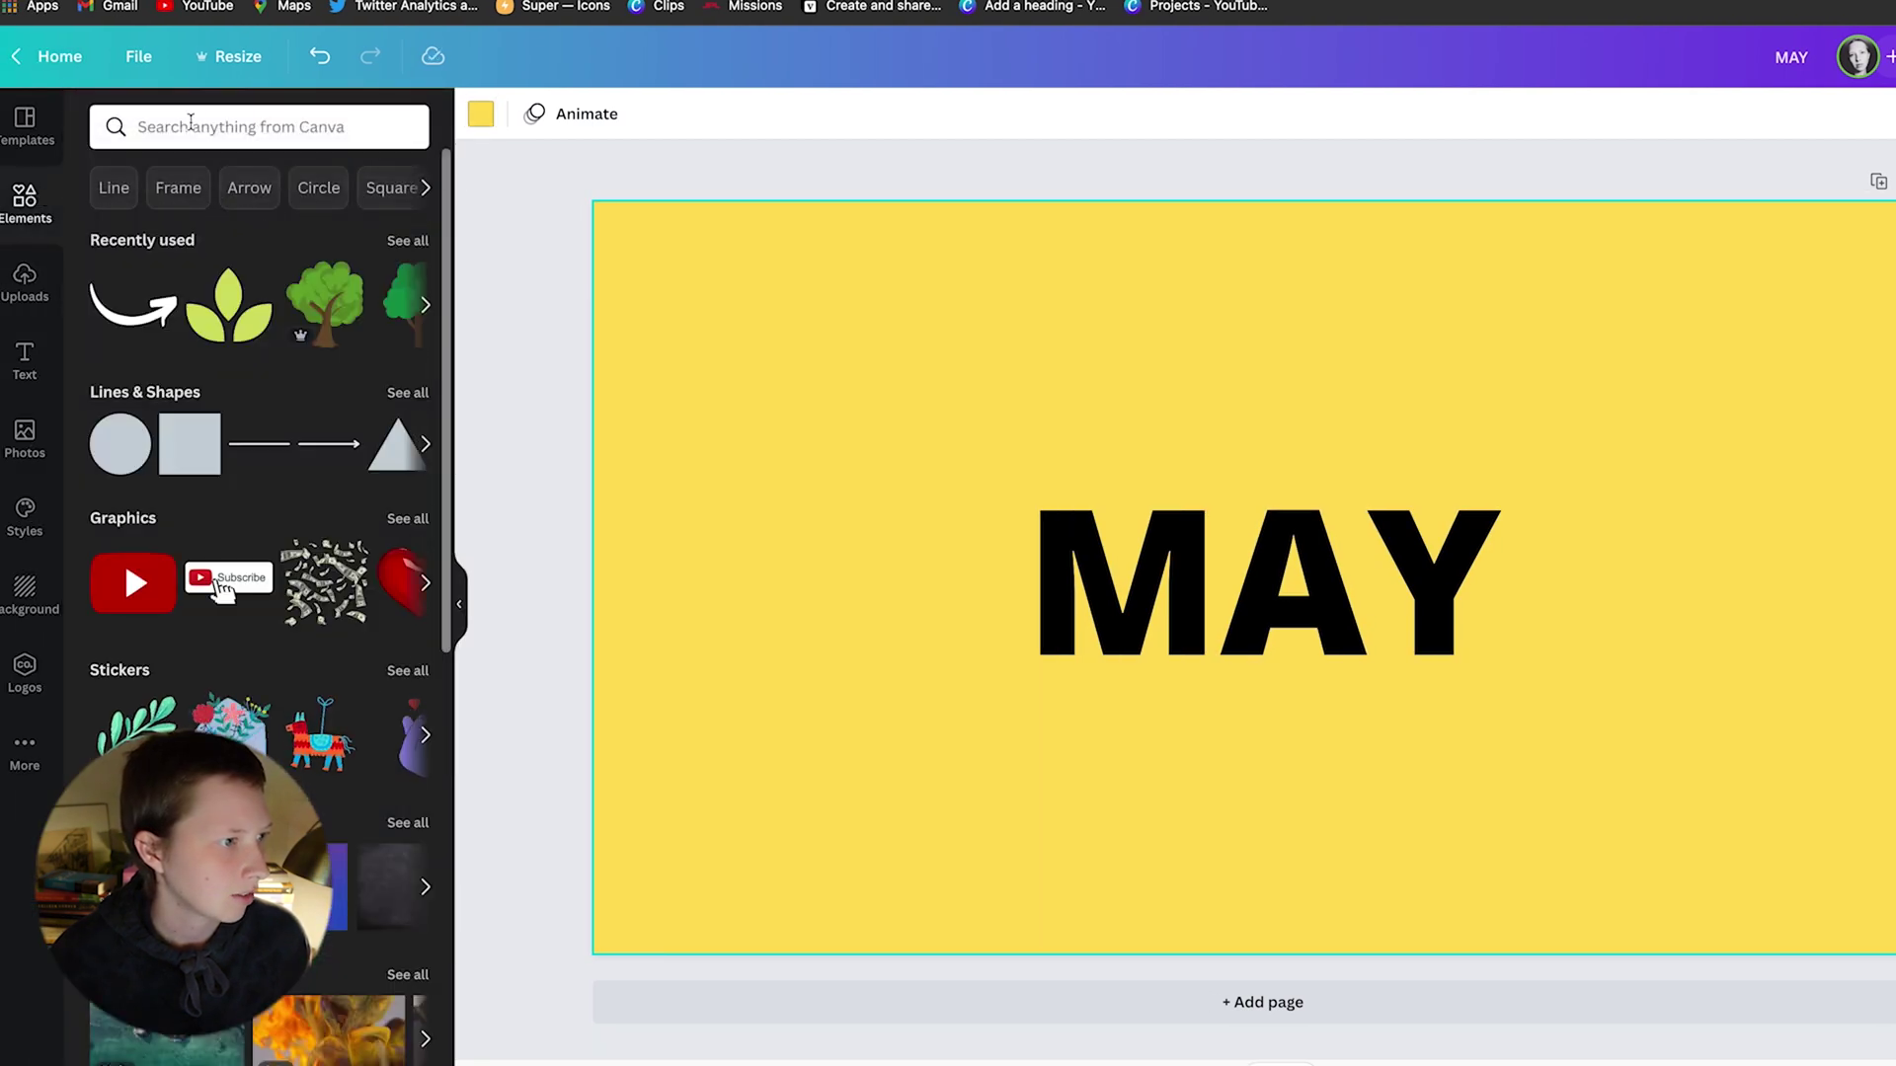
{"action": "left_click", "coordinate": [191, 121]}
{"action": "type", "text": "flowe"}
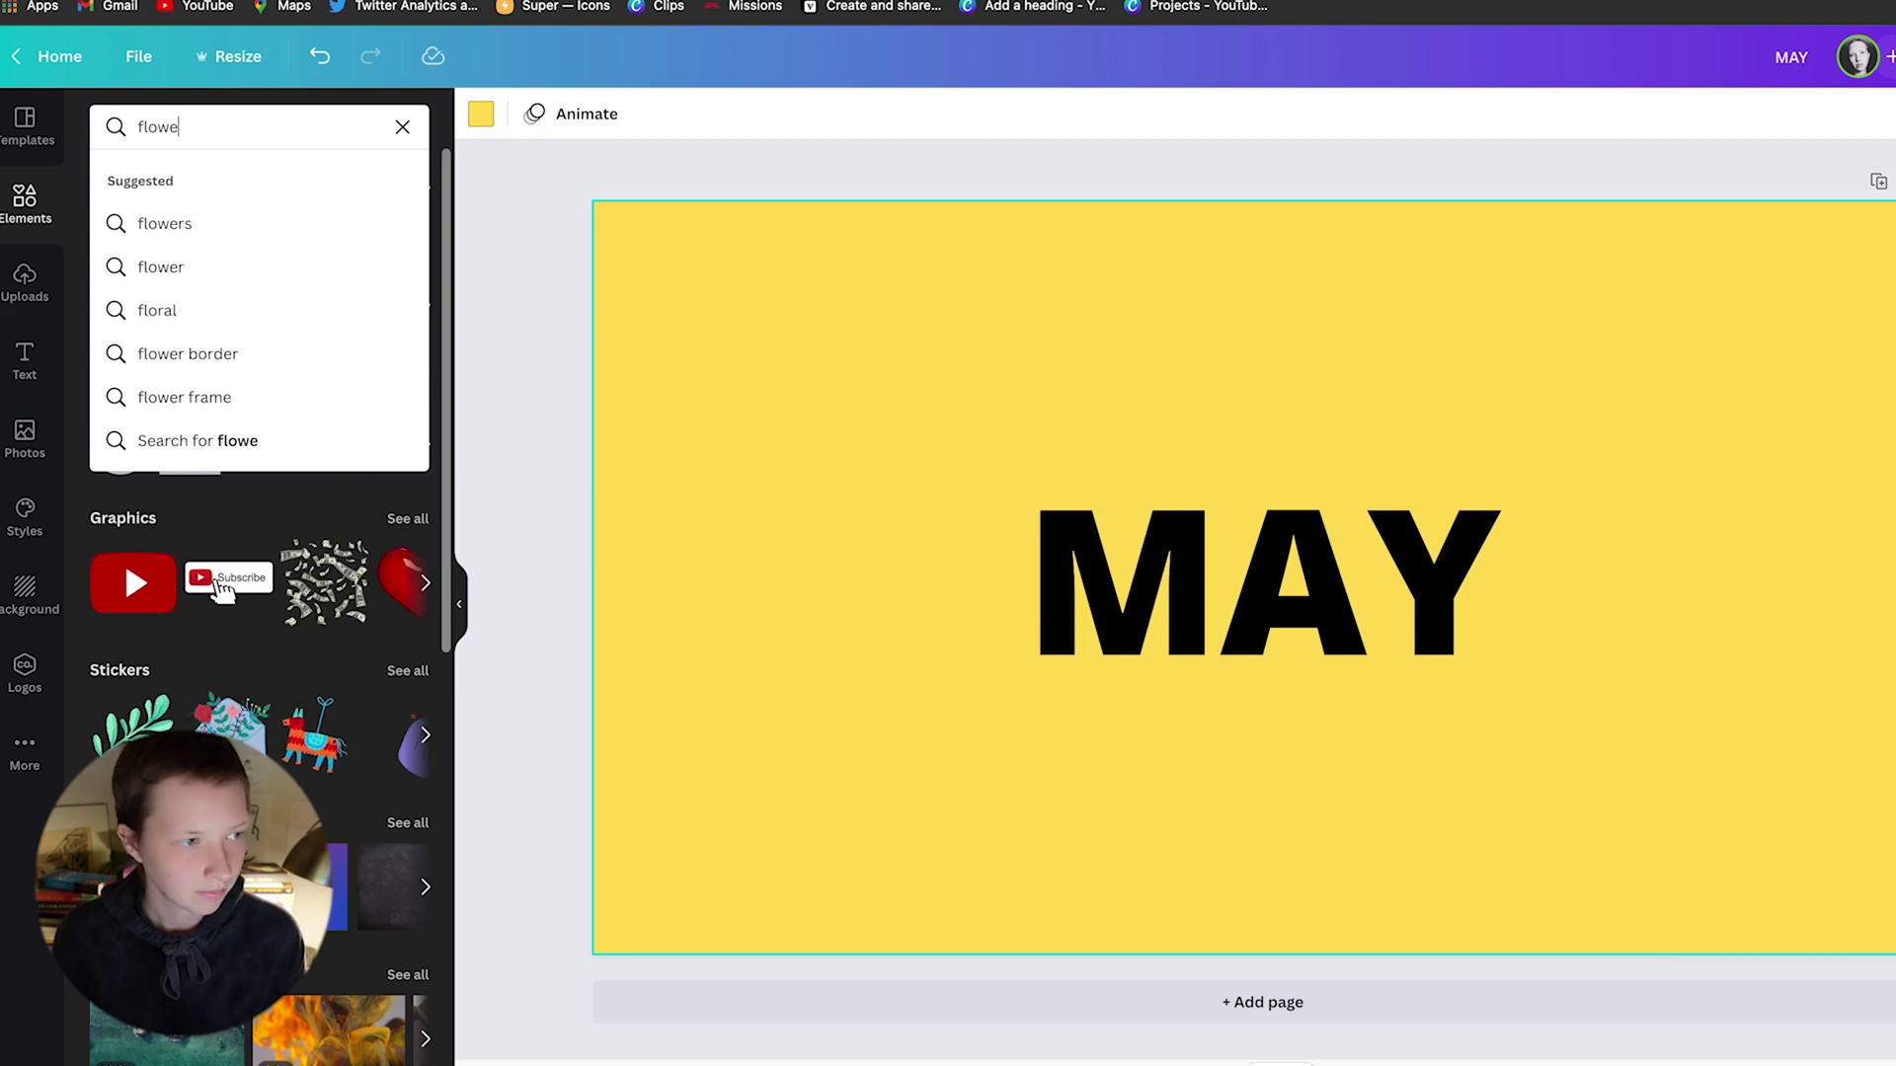
{"action": "type", "text": "rs"}
{"action": "key", "text": "Return"}
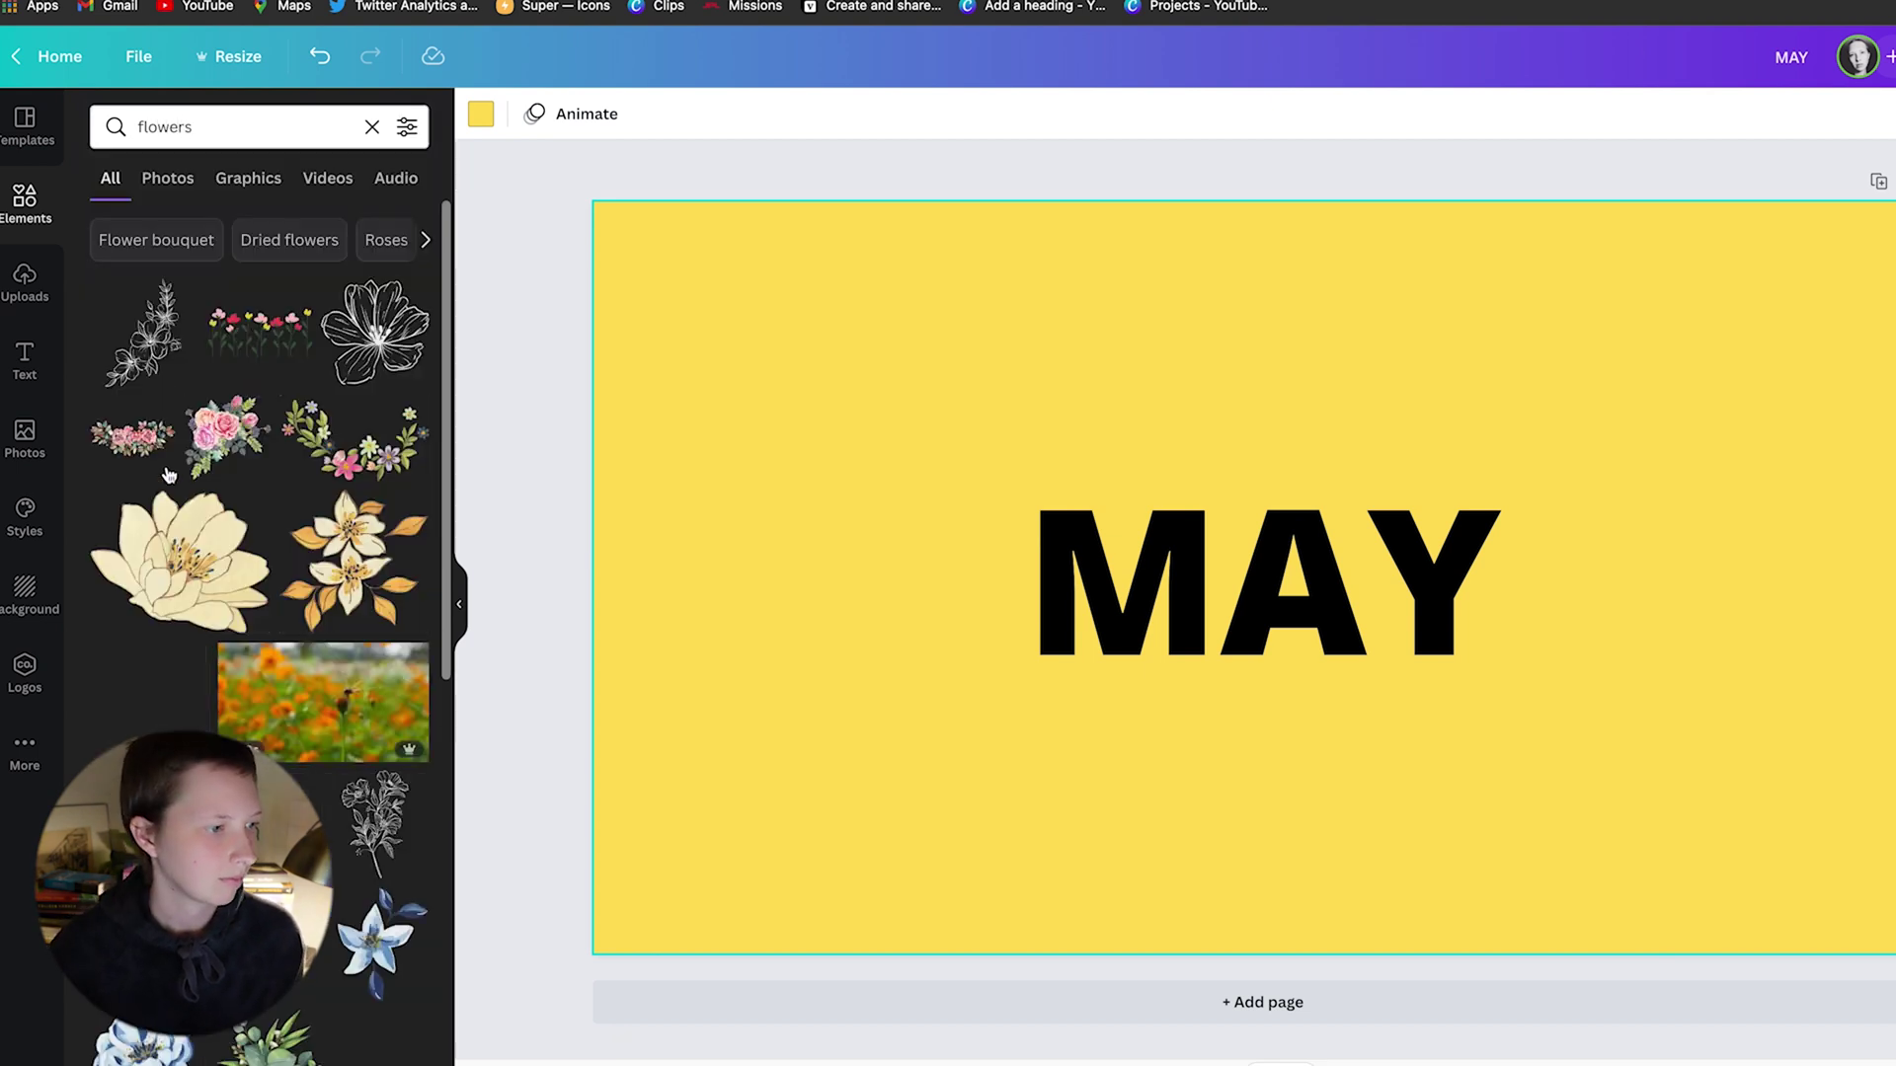
{"action": "left_click", "coordinate": [203, 597]}
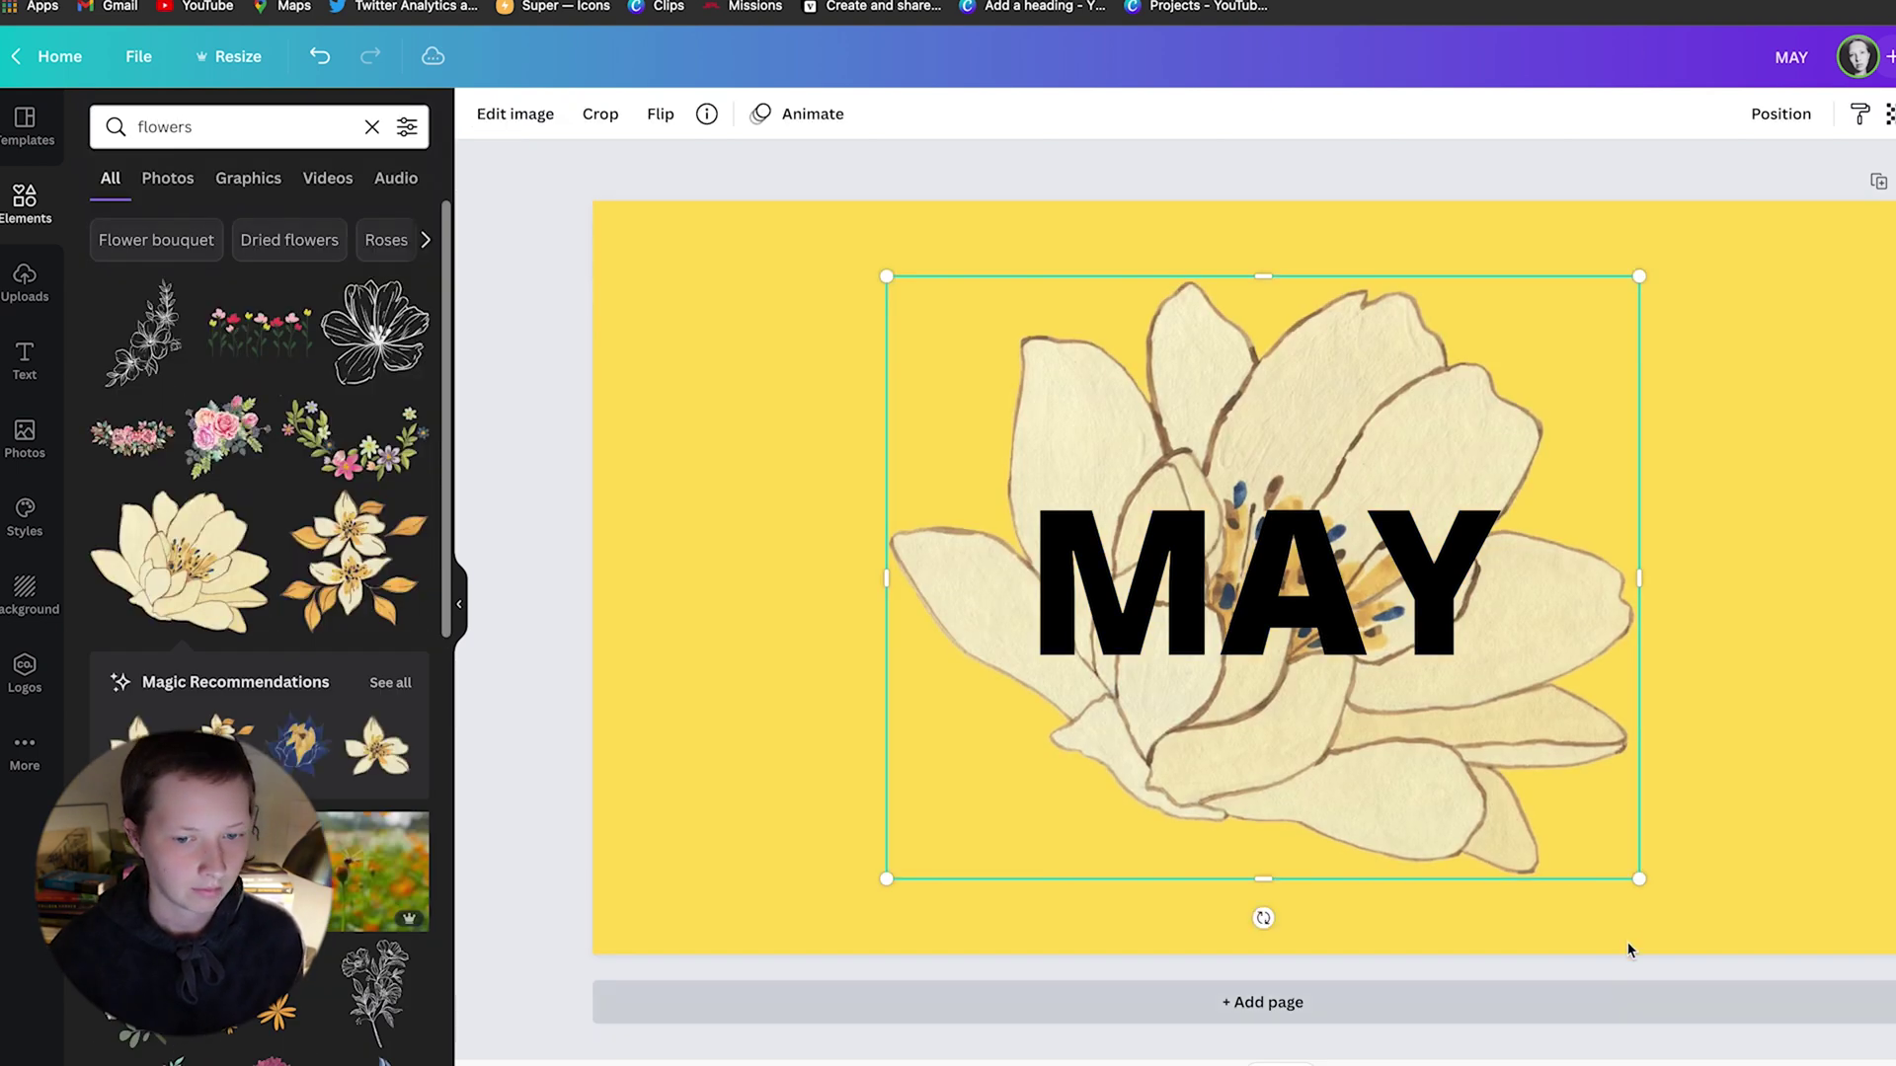
{"action": "left_click_drag", "start_coordinate": [1639, 878], "coordinate": [1208, 698]}
{"action": "left_click_drag", "start_coordinate": [1106, 453], "coordinate": [1260, 469]}
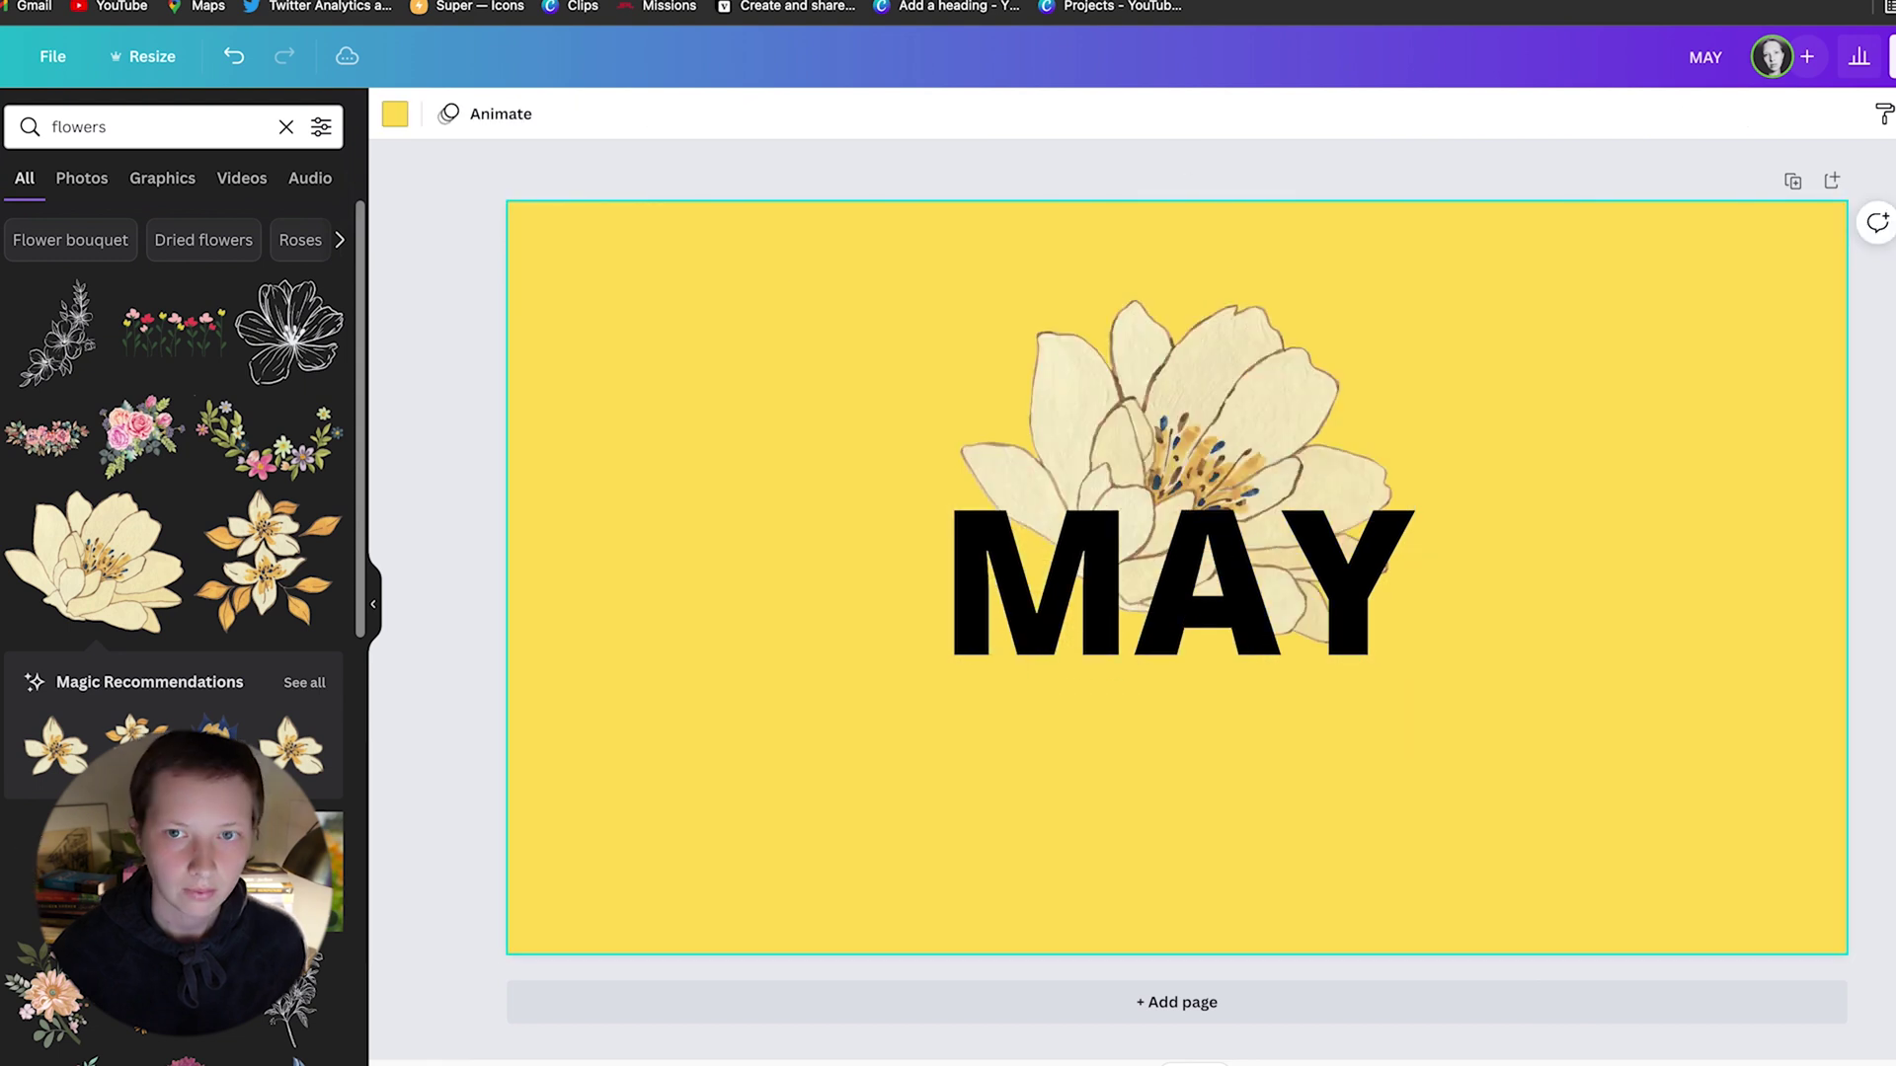
Download the design as a PNG.
{"action": "left_click", "coordinate": [1892, 56]}
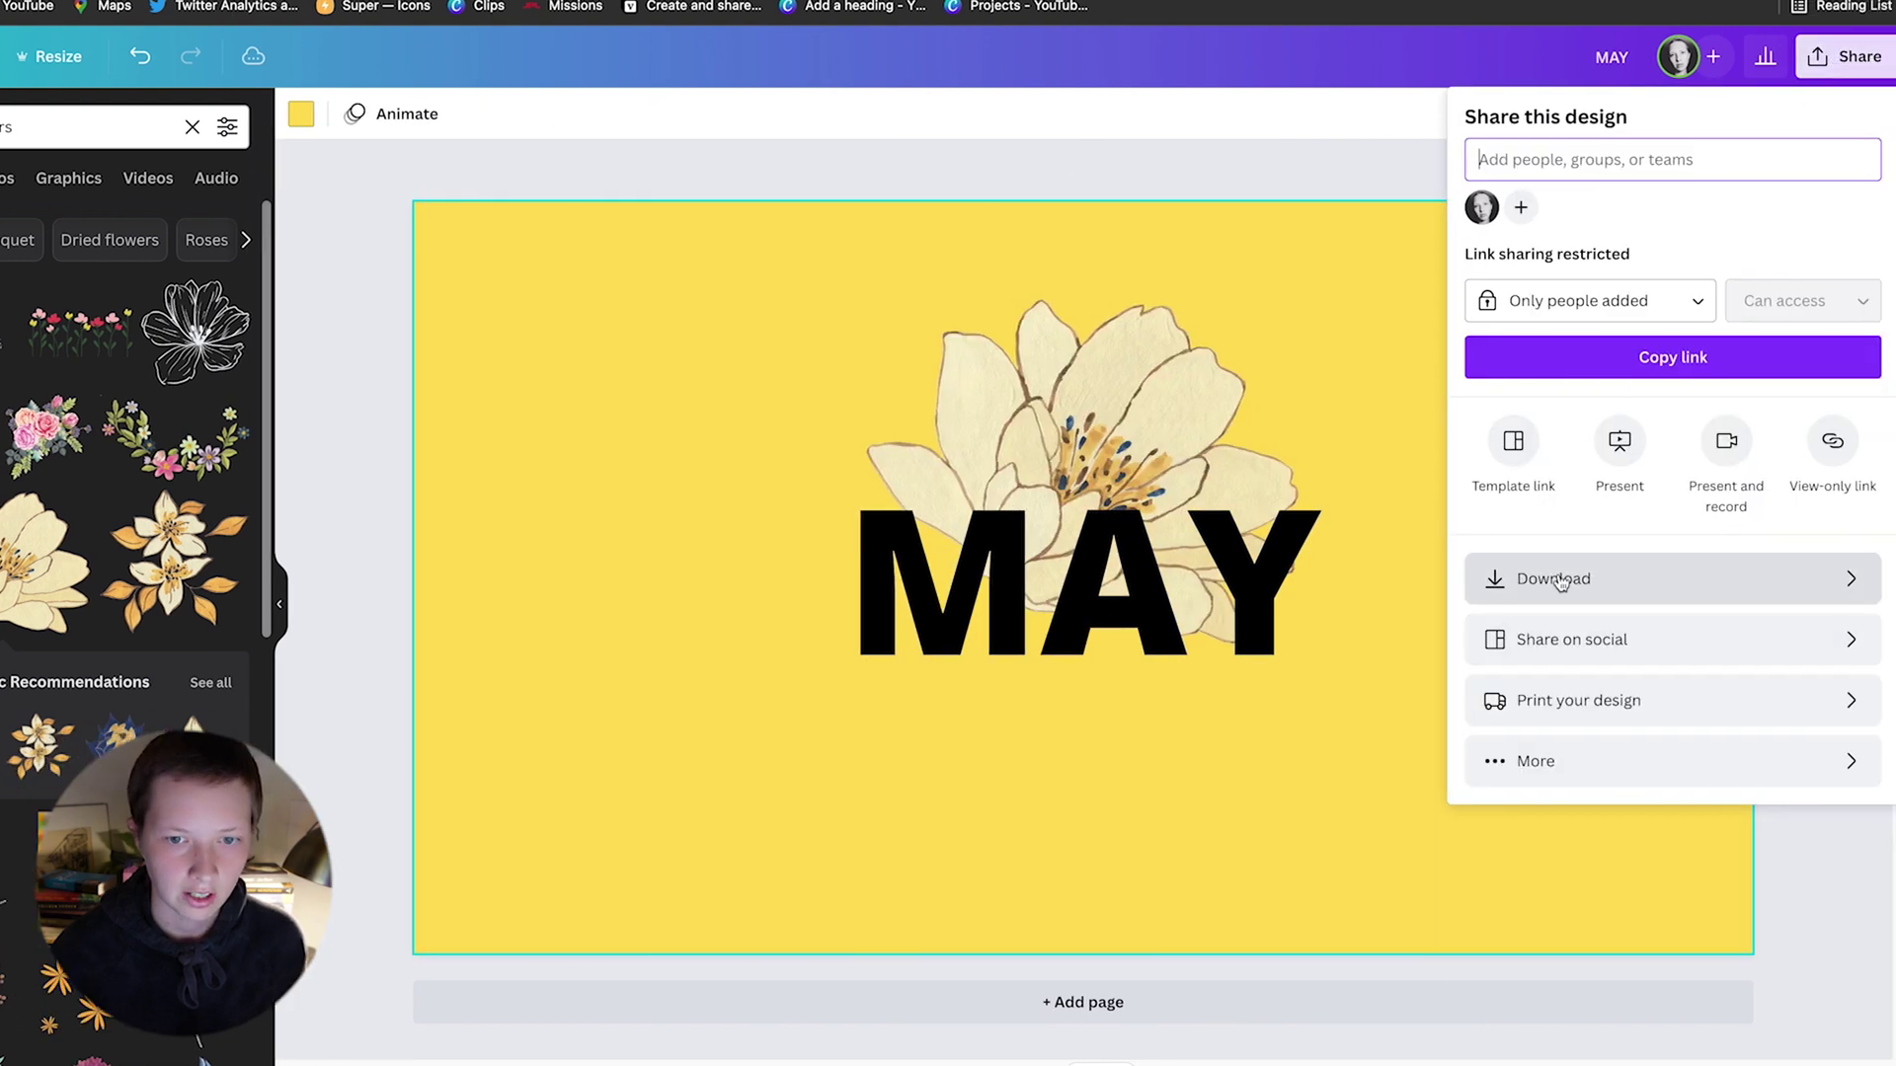
{"action": "left_click", "coordinate": [1652, 583]}
{"action": "left_click", "coordinate": [1586, 498]}
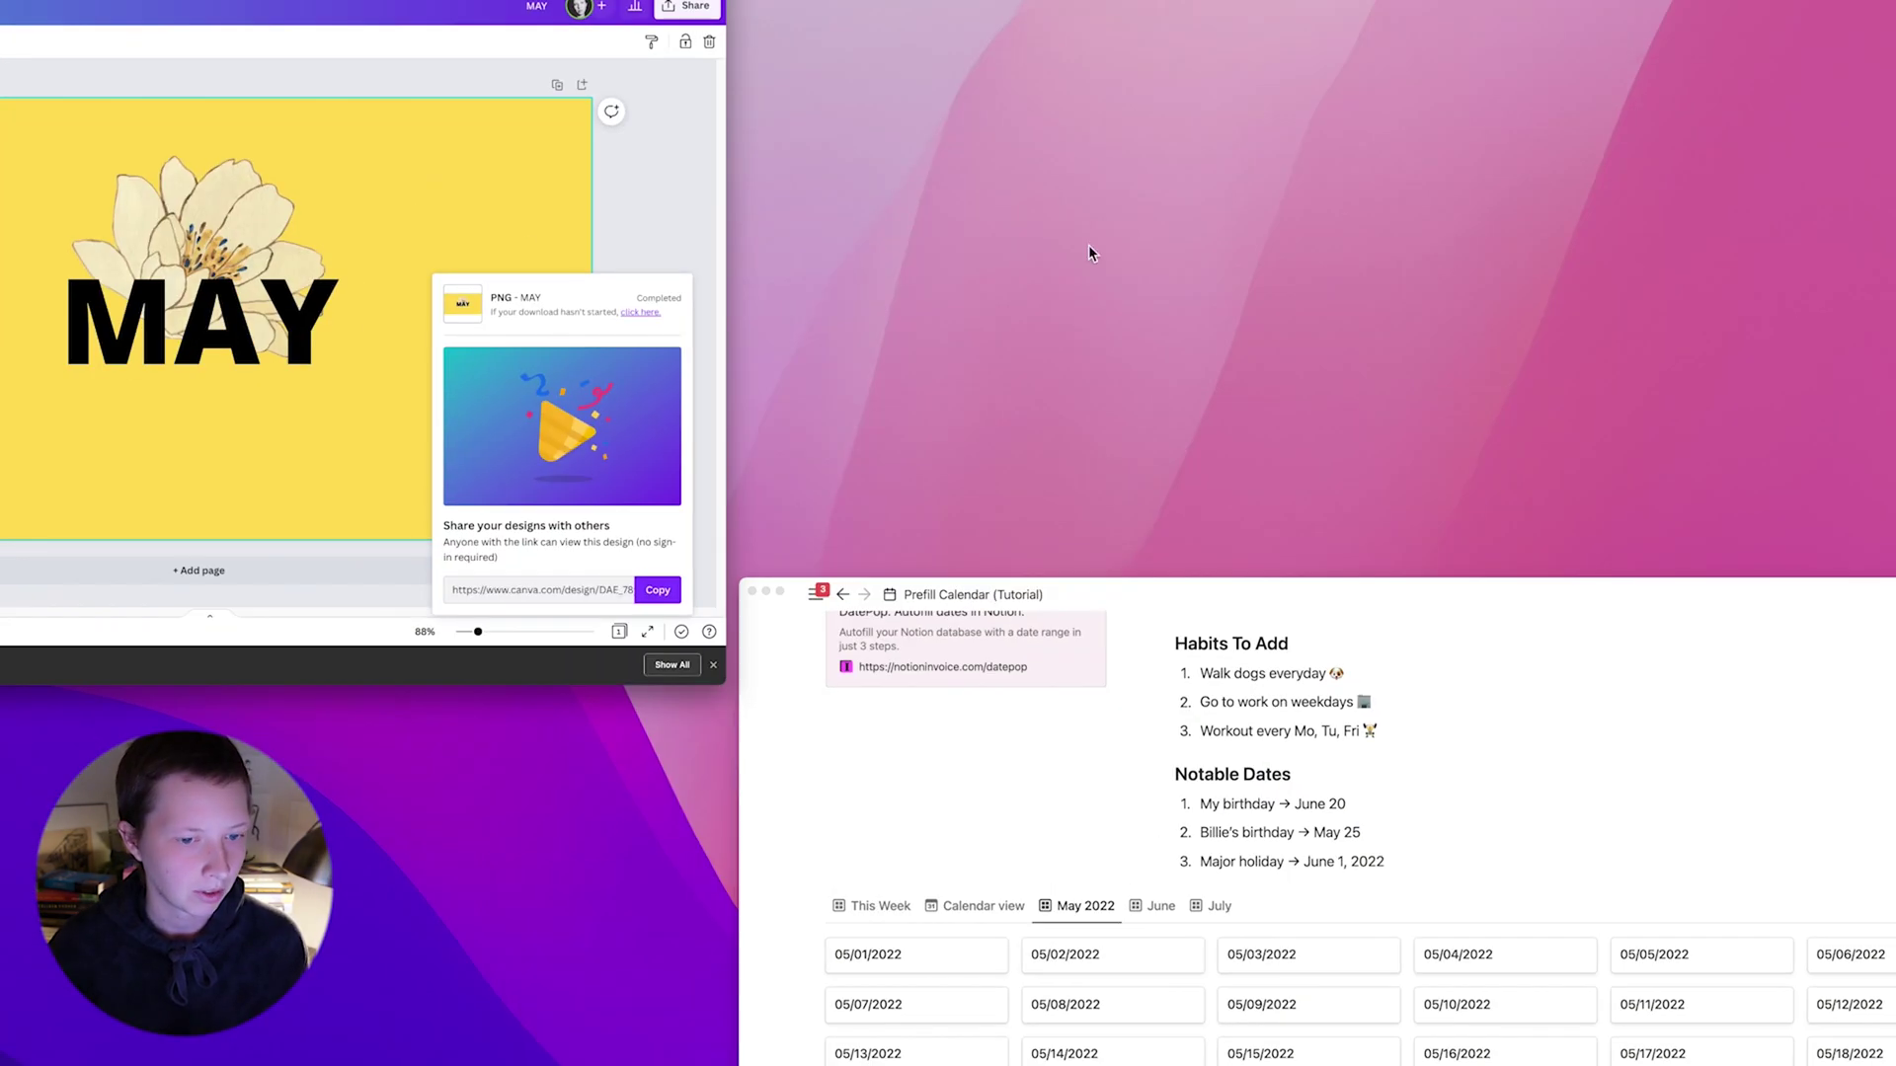
Open the 05/01/2022 page in Notion and set Notable Dates to always hide.
{"action": "left_click", "coordinate": [1251, 674]}
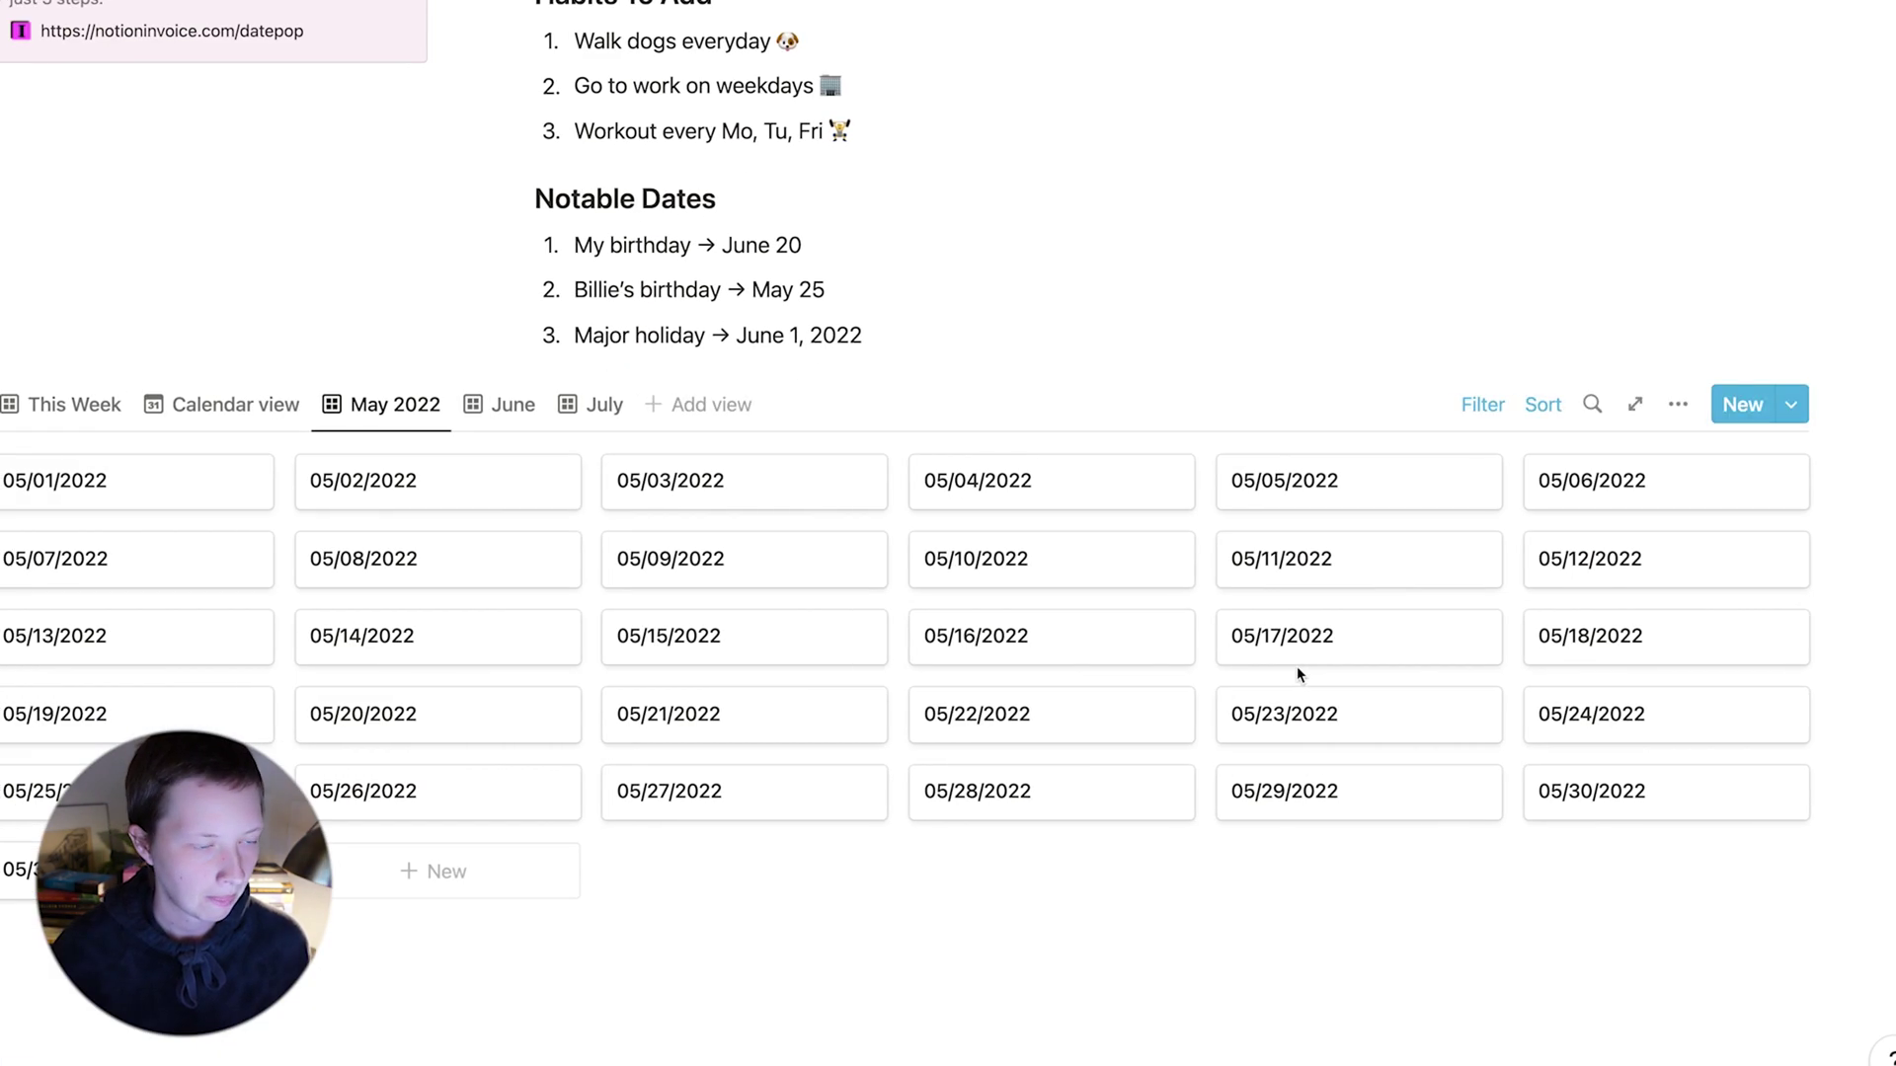
{"action": "left_click", "coordinate": [217, 490]}
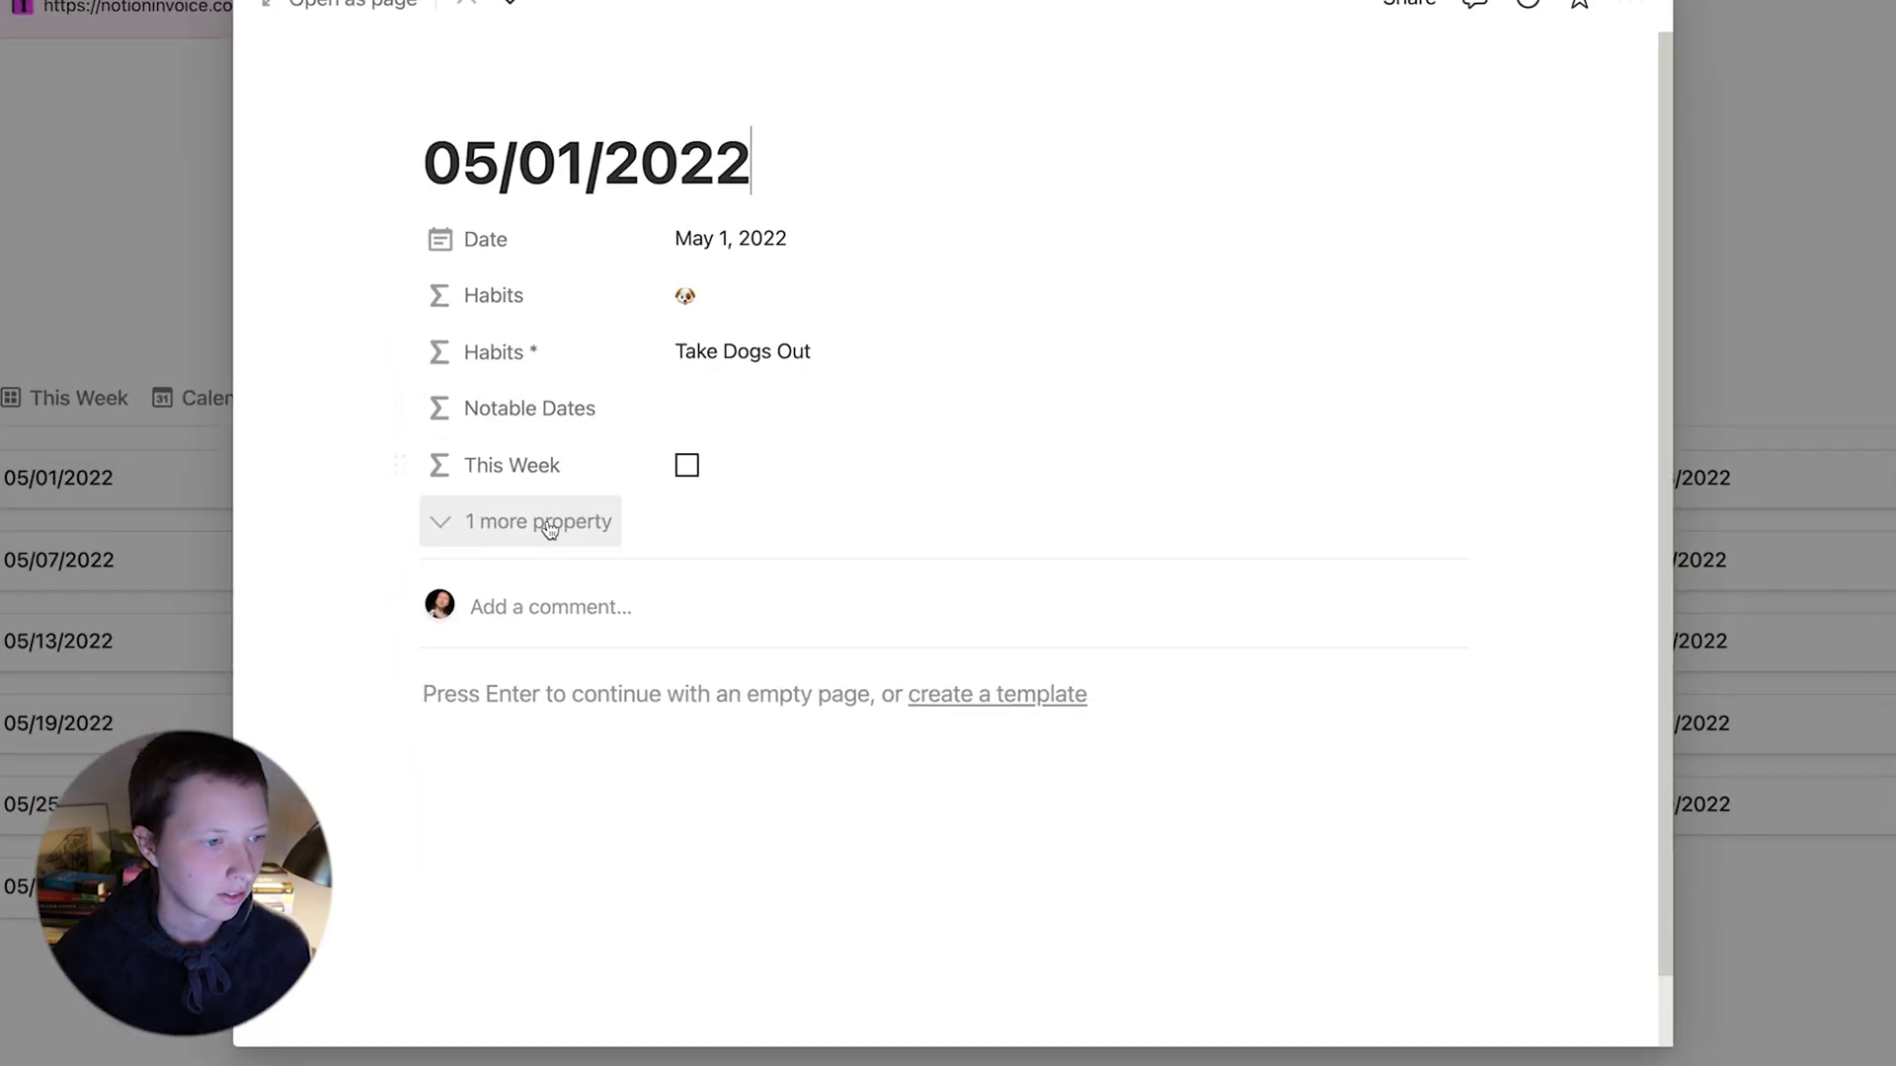
{"action": "left_click", "coordinate": [499, 386]}
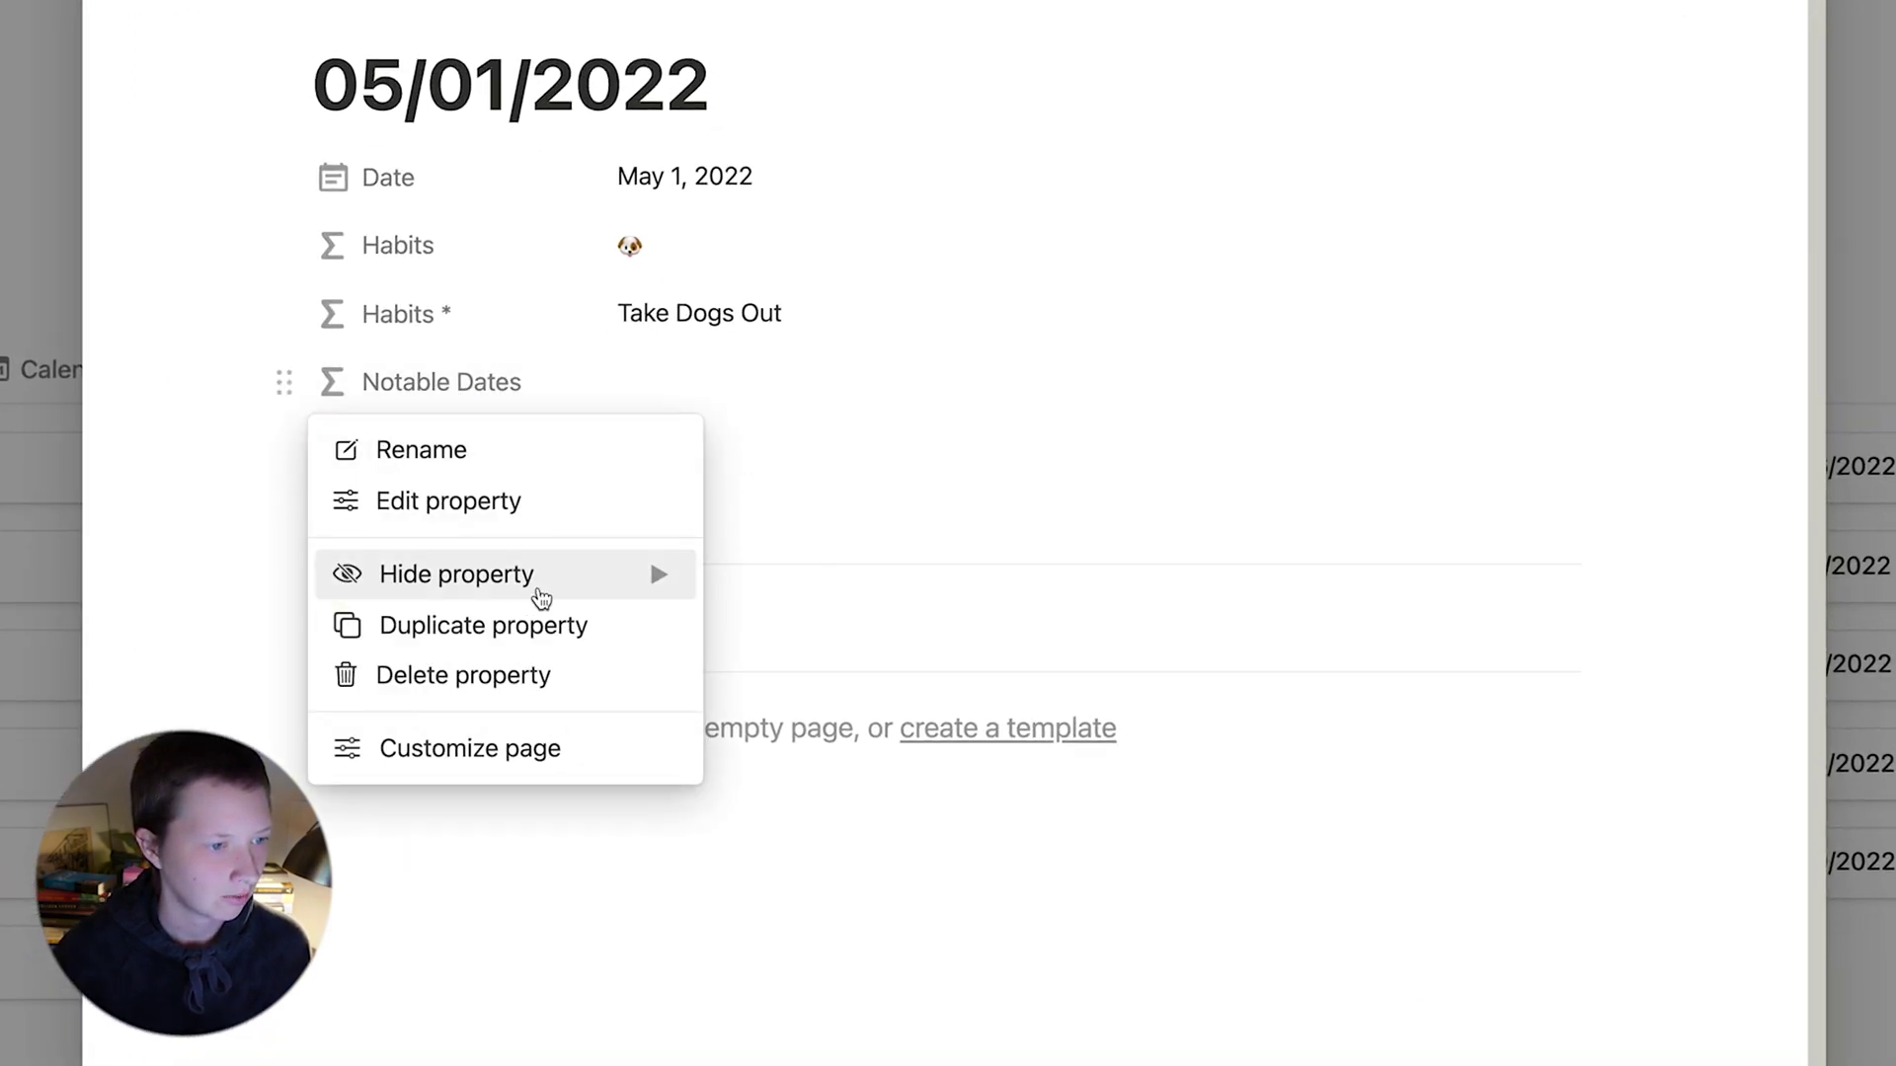
{"action": "mouse_move", "coordinate": [537, 588]}
{"action": "left_click", "coordinate": [787, 630]}
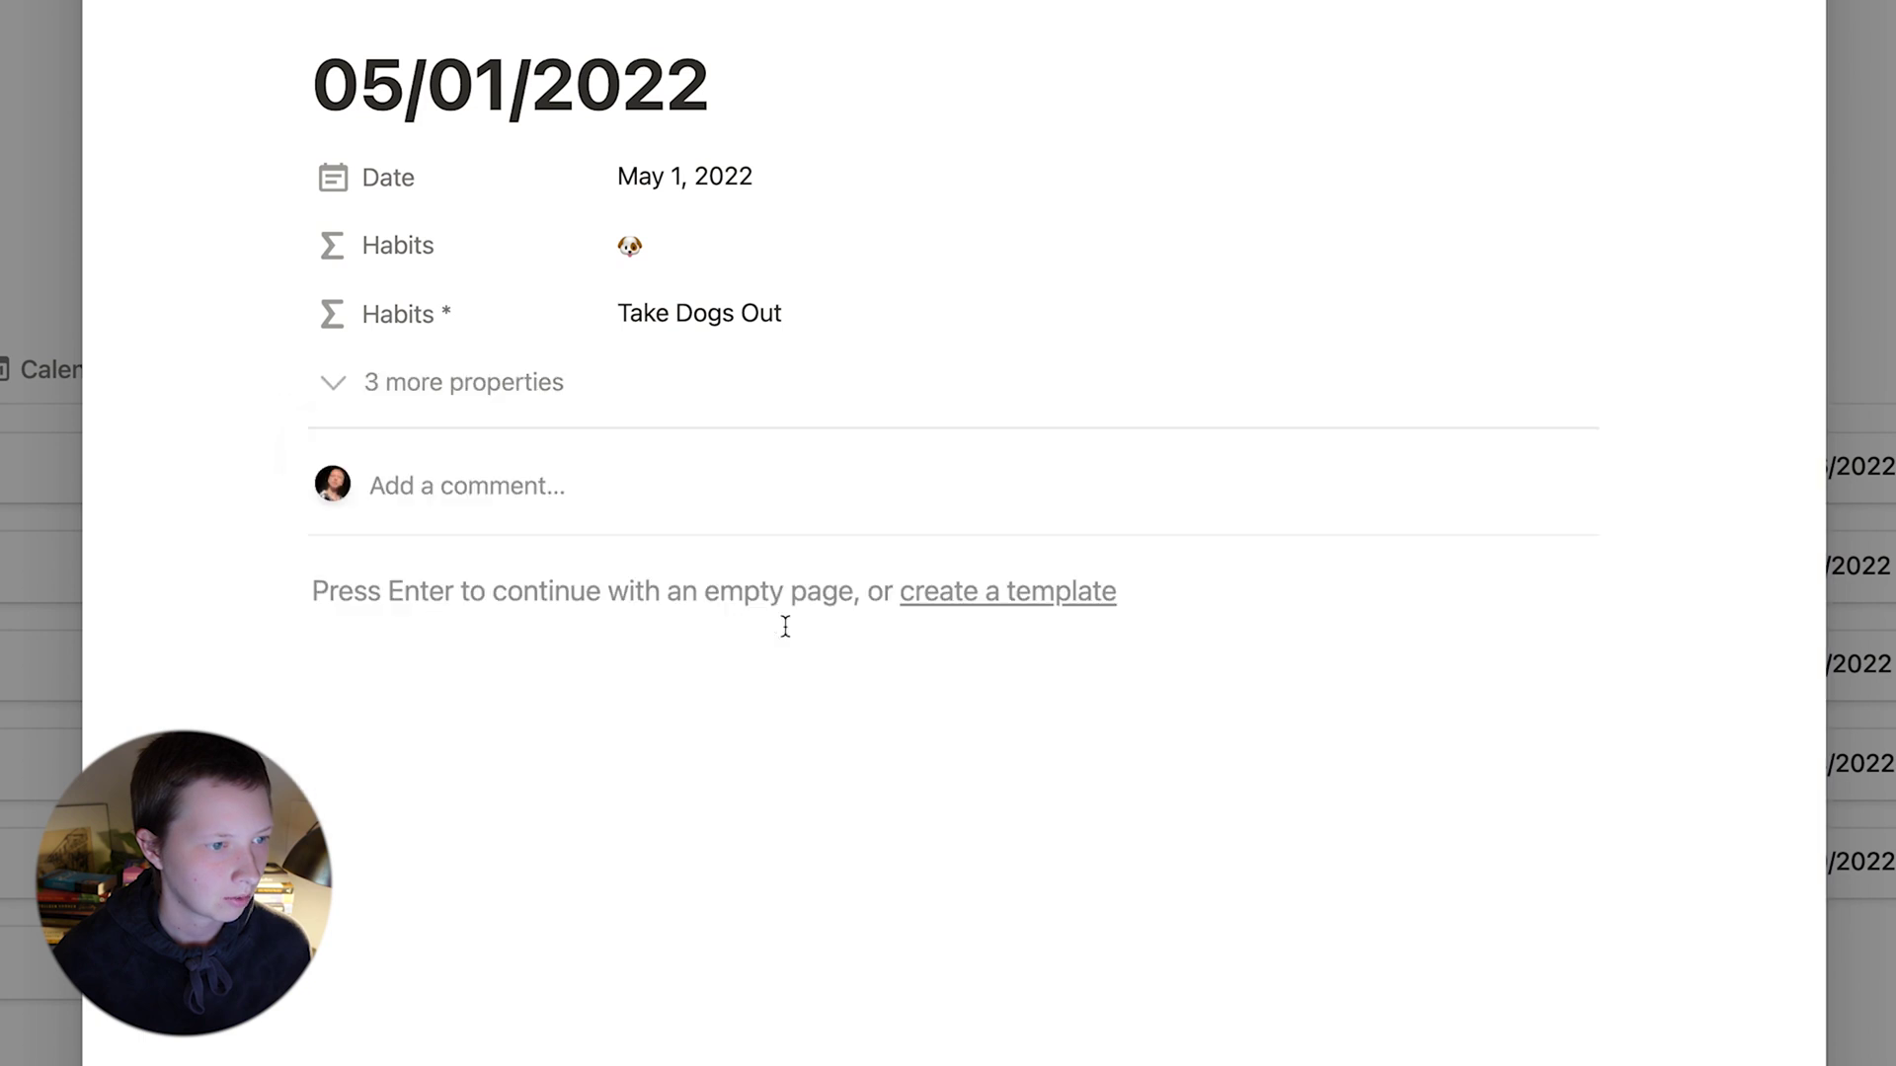
Set Habits * and Habits to always hide, then reveal the hidden properties.
{"action": "left_click", "coordinate": [385, 320]}
{"action": "mouse_move", "coordinate": [650, 502]}
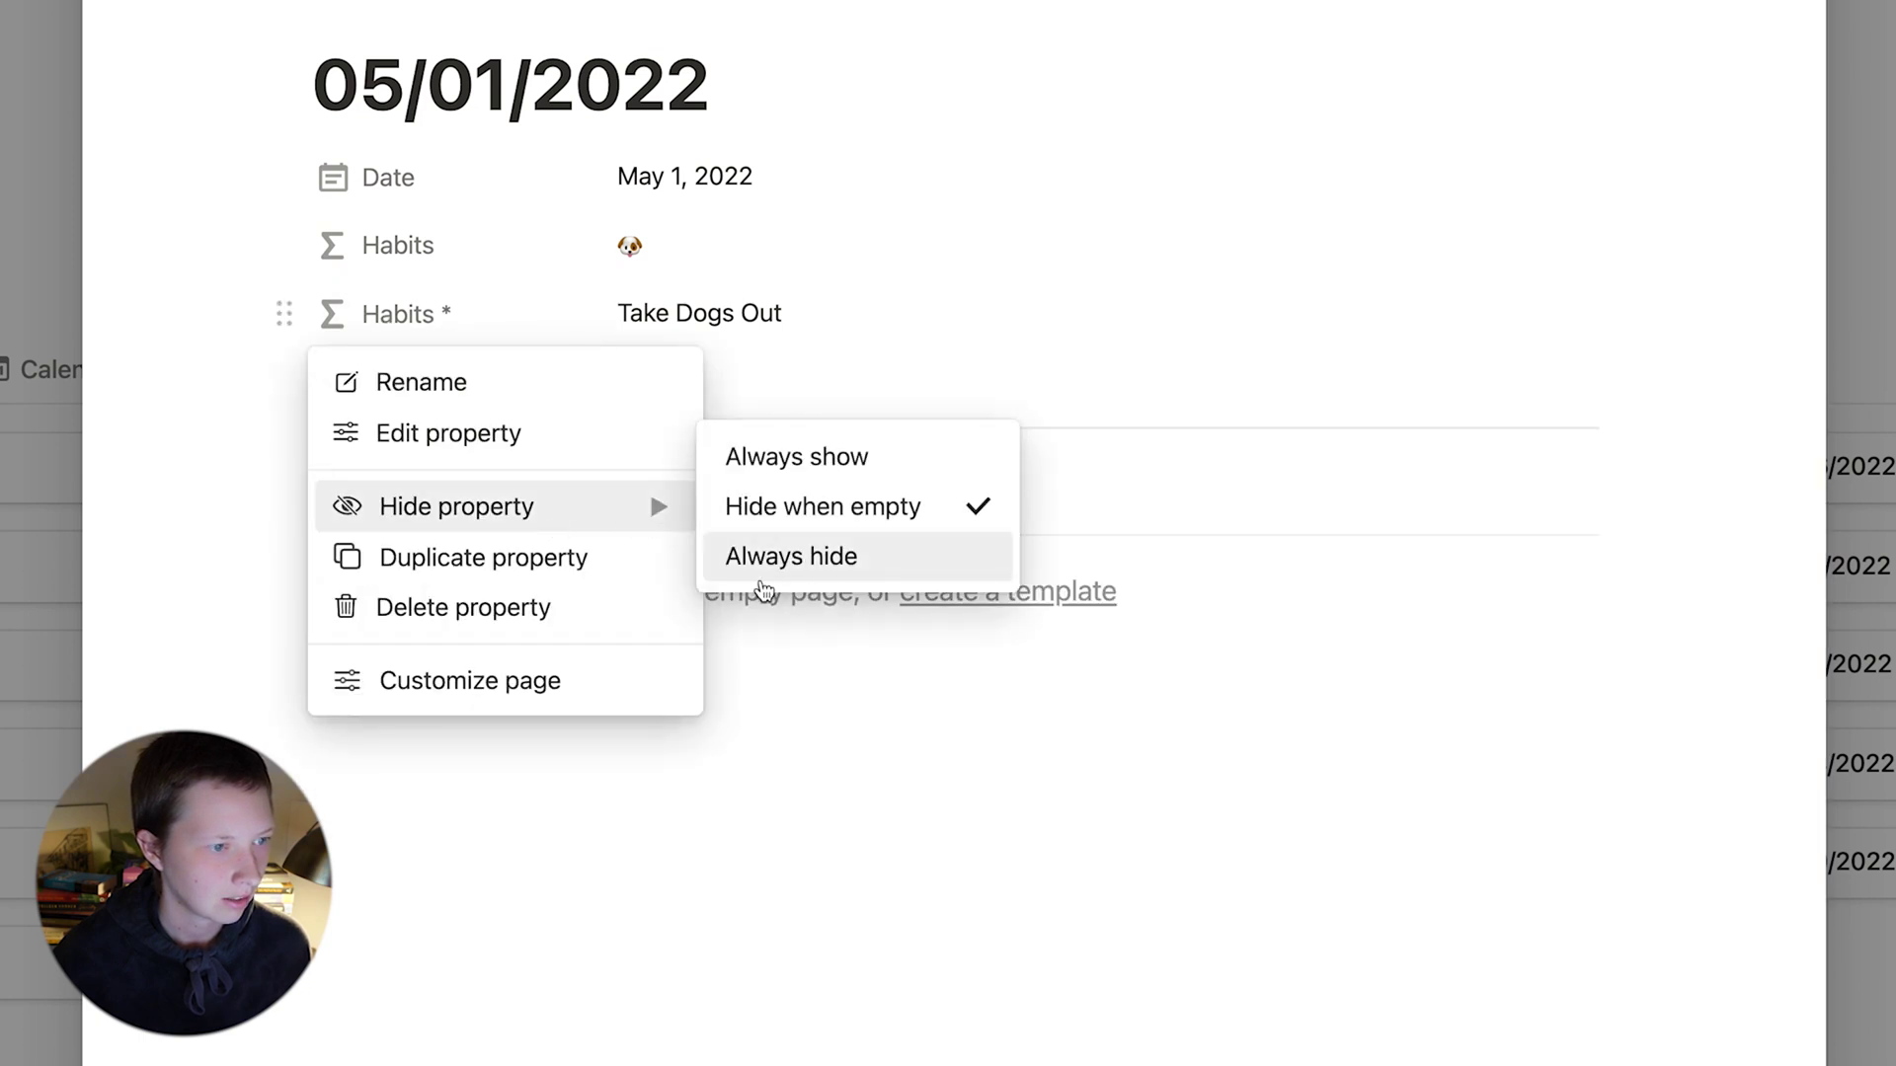
{"action": "left_click", "coordinate": [757, 556]}
{"action": "left_click", "coordinate": [464, 240]}
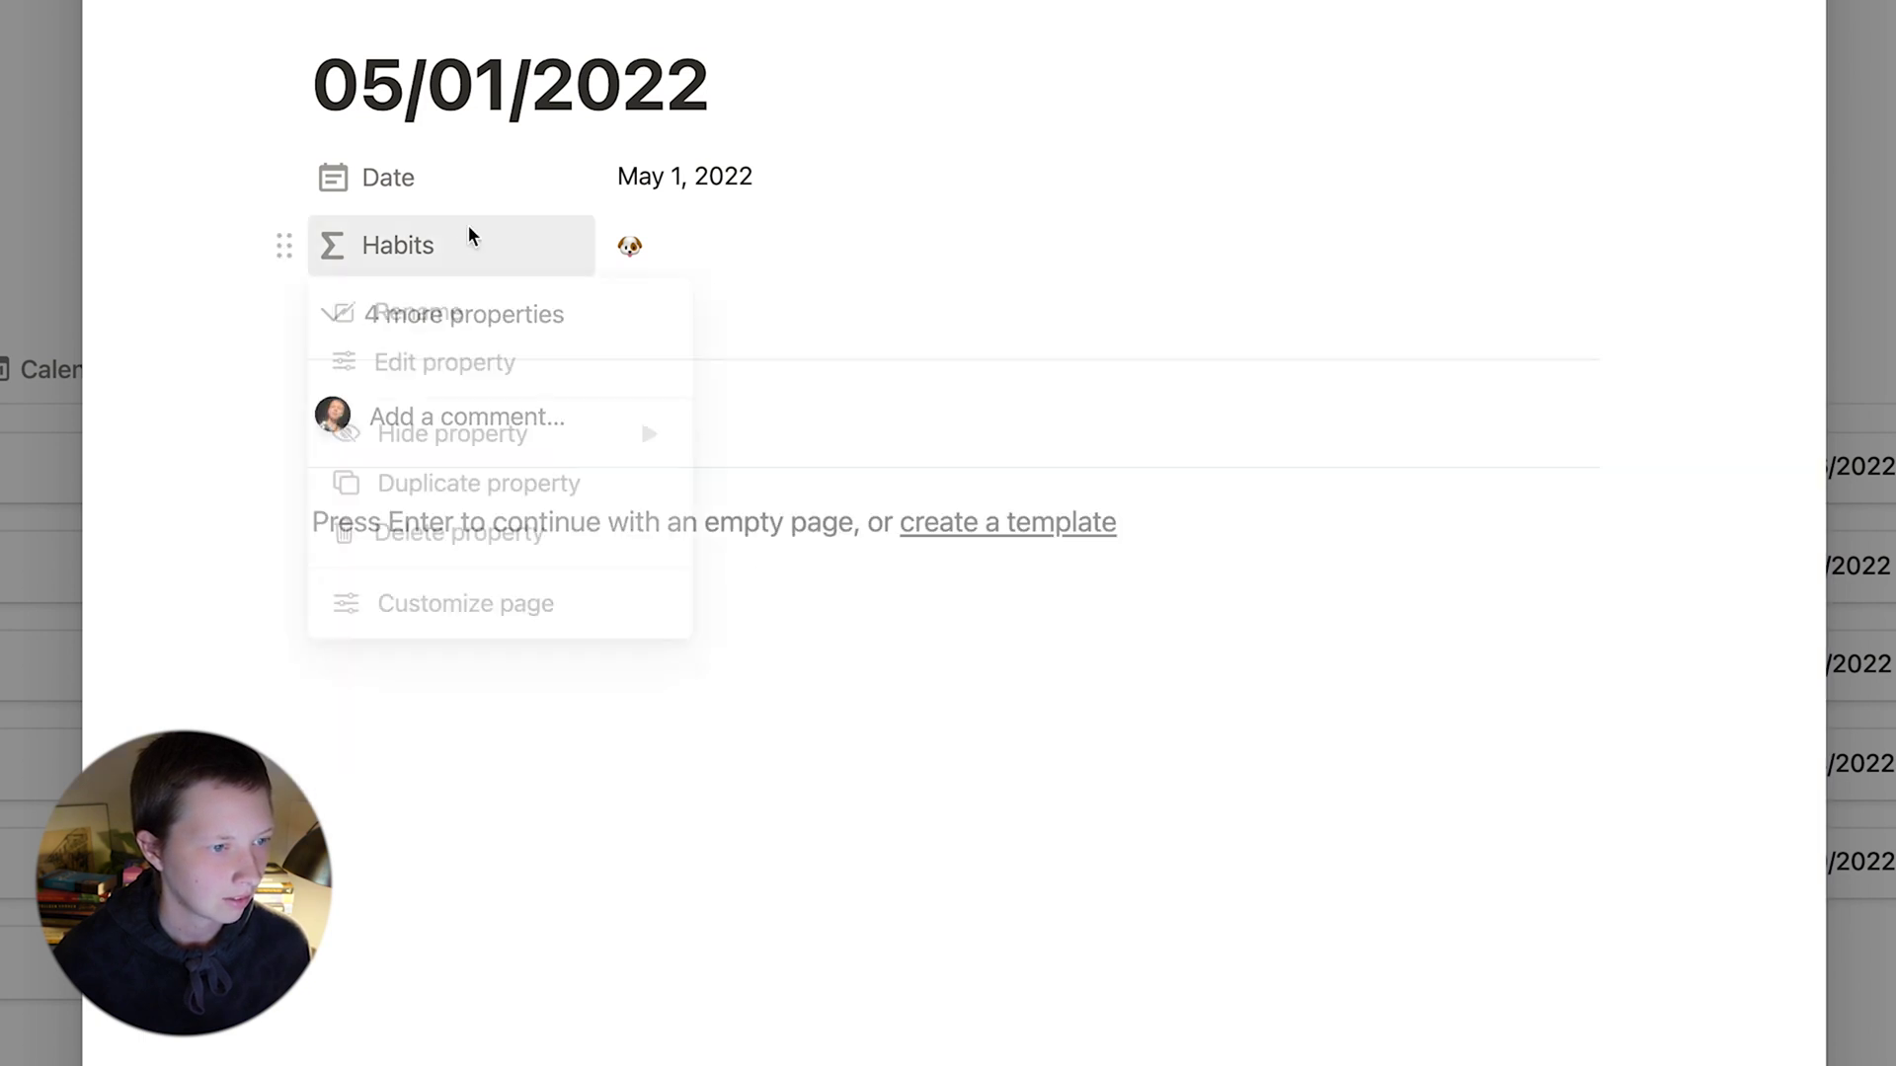
{"action": "mouse_move", "coordinate": [607, 435]}
{"action": "left_click", "coordinate": [780, 487]}
{"action": "left_click", "coordinate": [434, 245]}
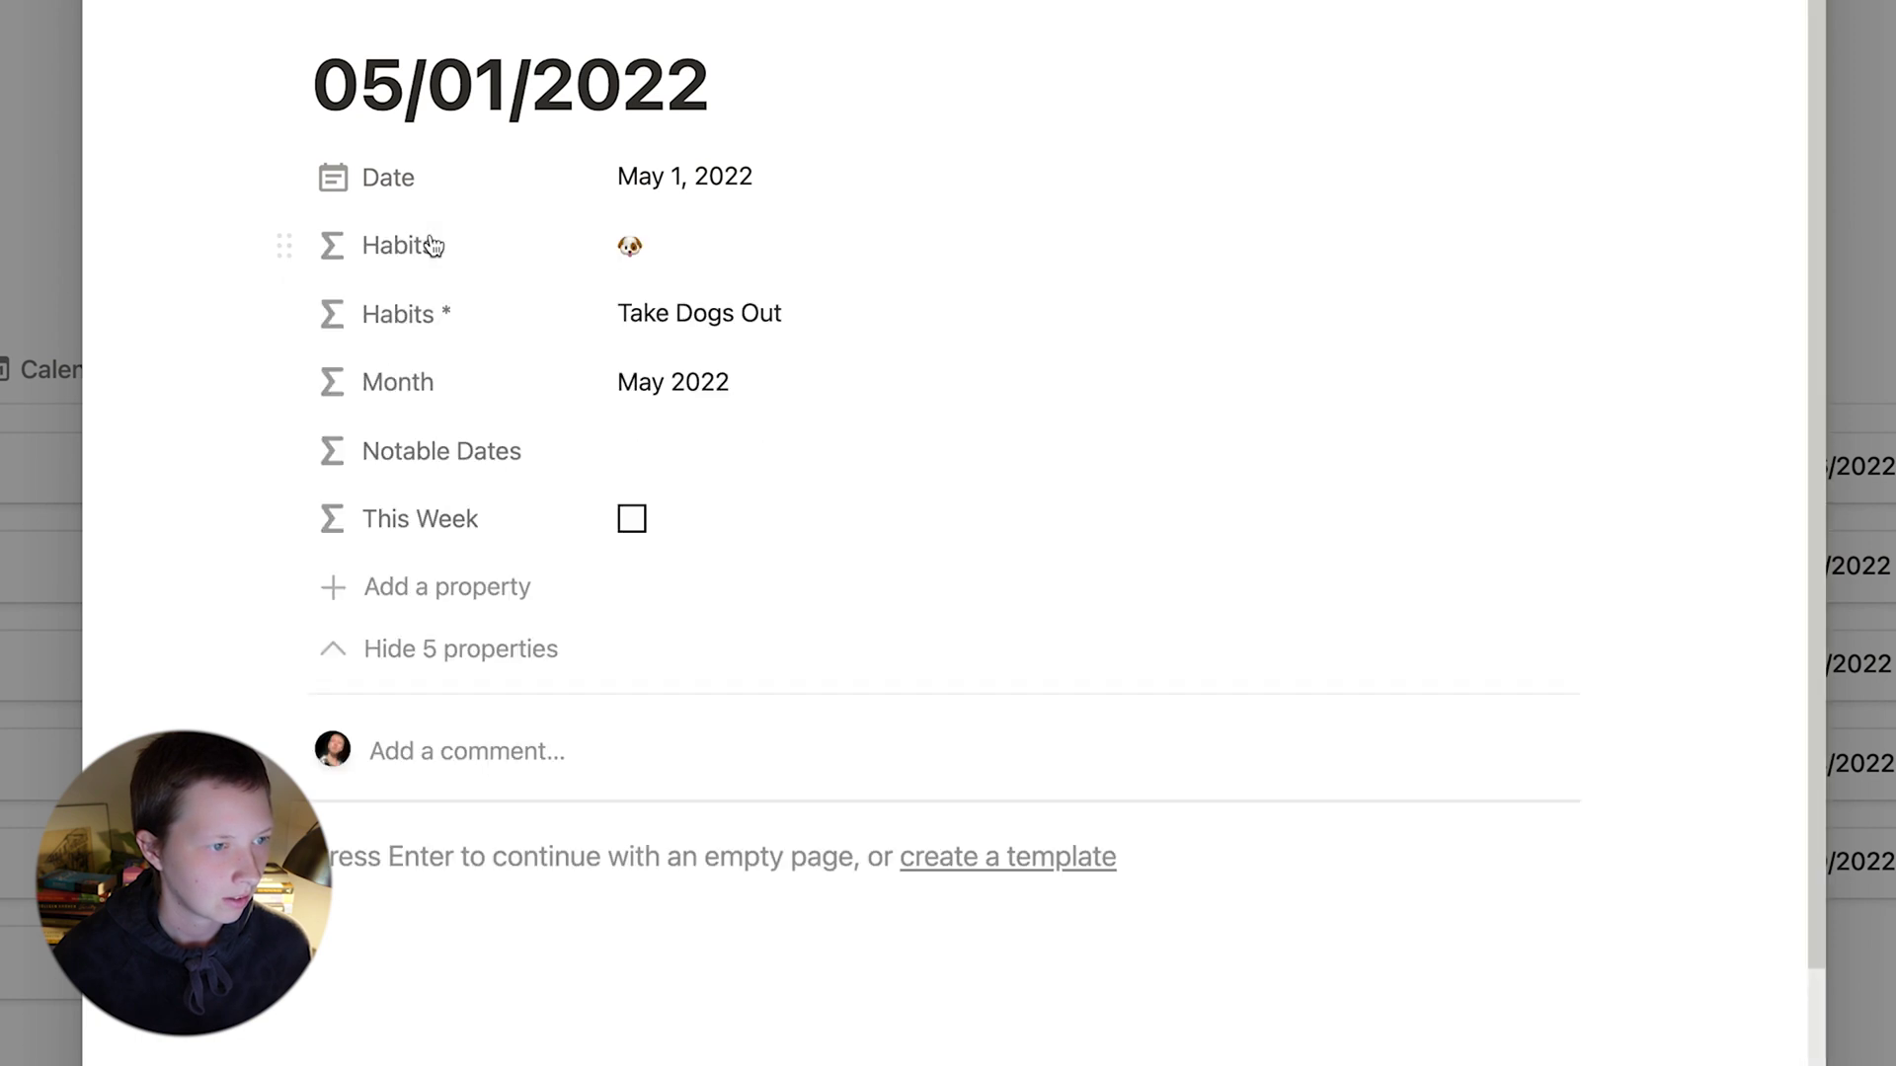
Add a new page property named 'Cover' of type Files & media.
{"action": "left_click", "coordinate": [429, 584]}
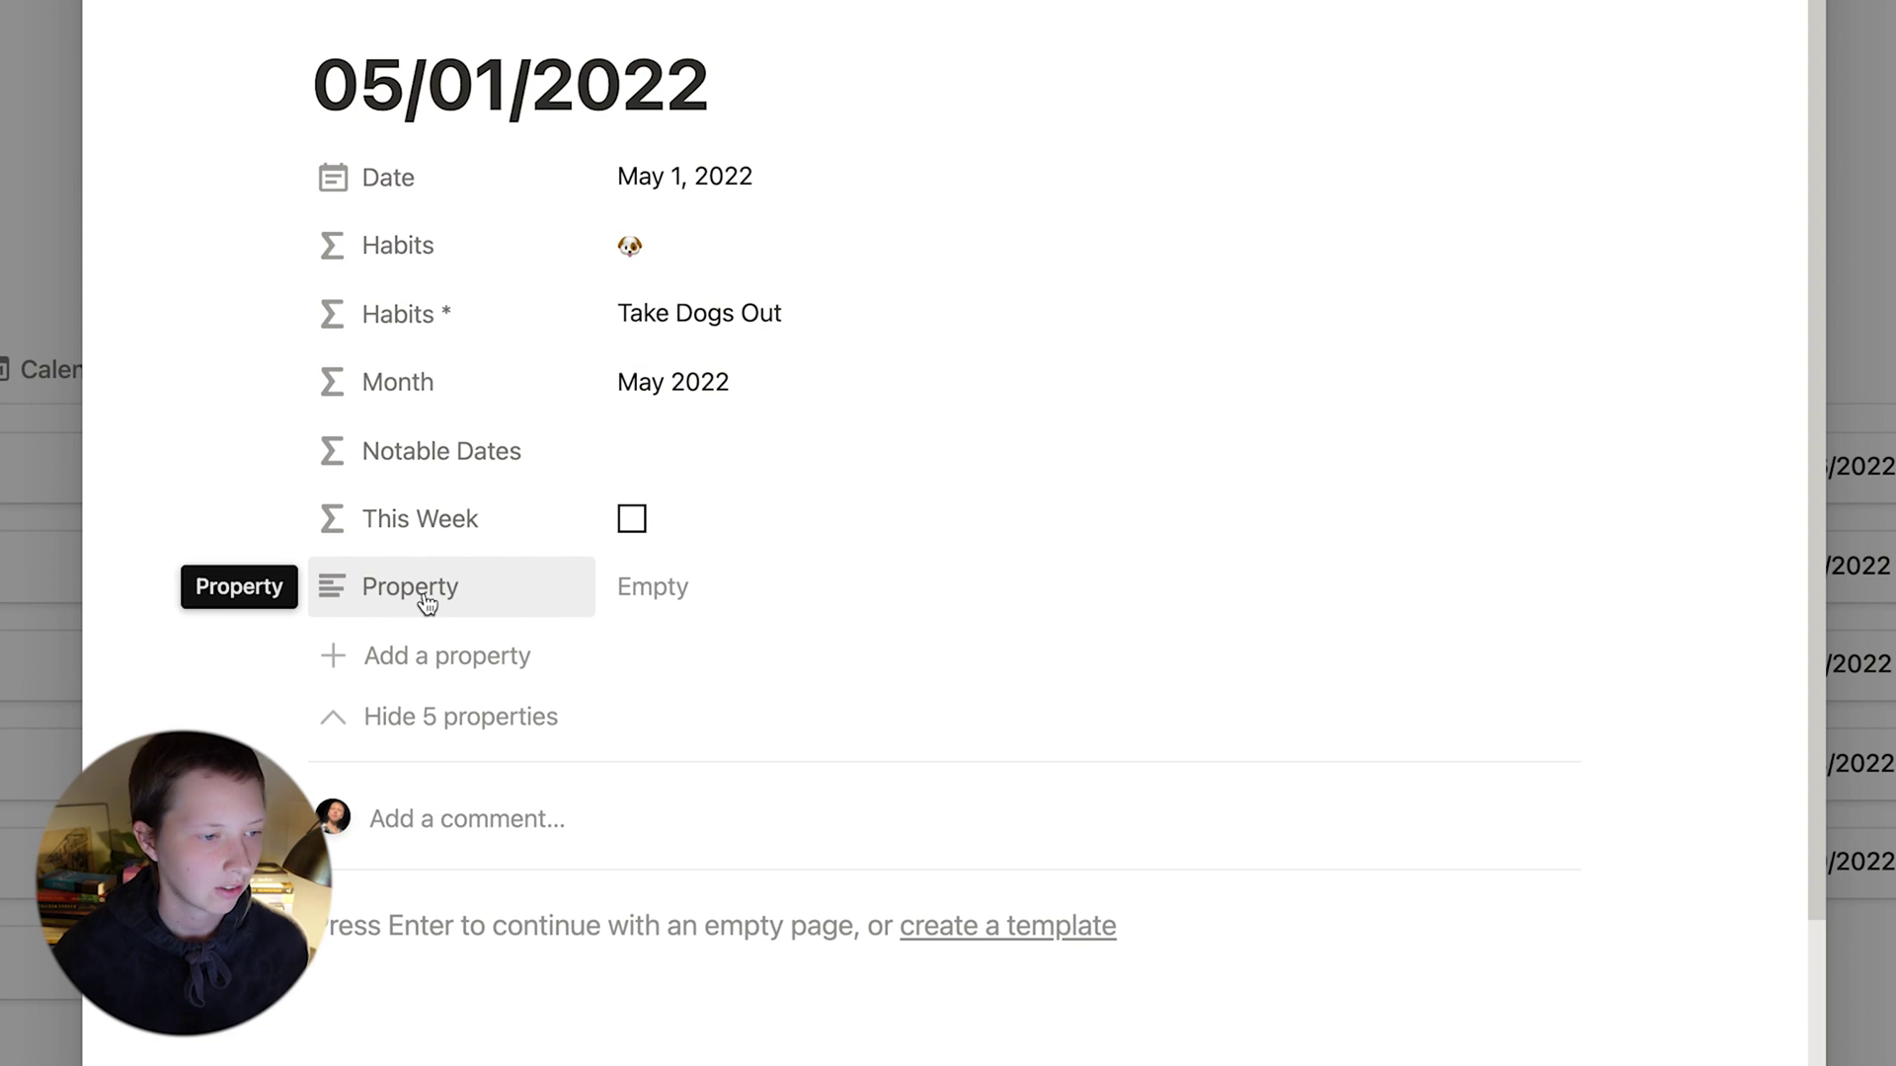
{"action": "left_click", "coordinate": [426, 599]}
{"action": "left_click", "coordinate": [411, 707]}
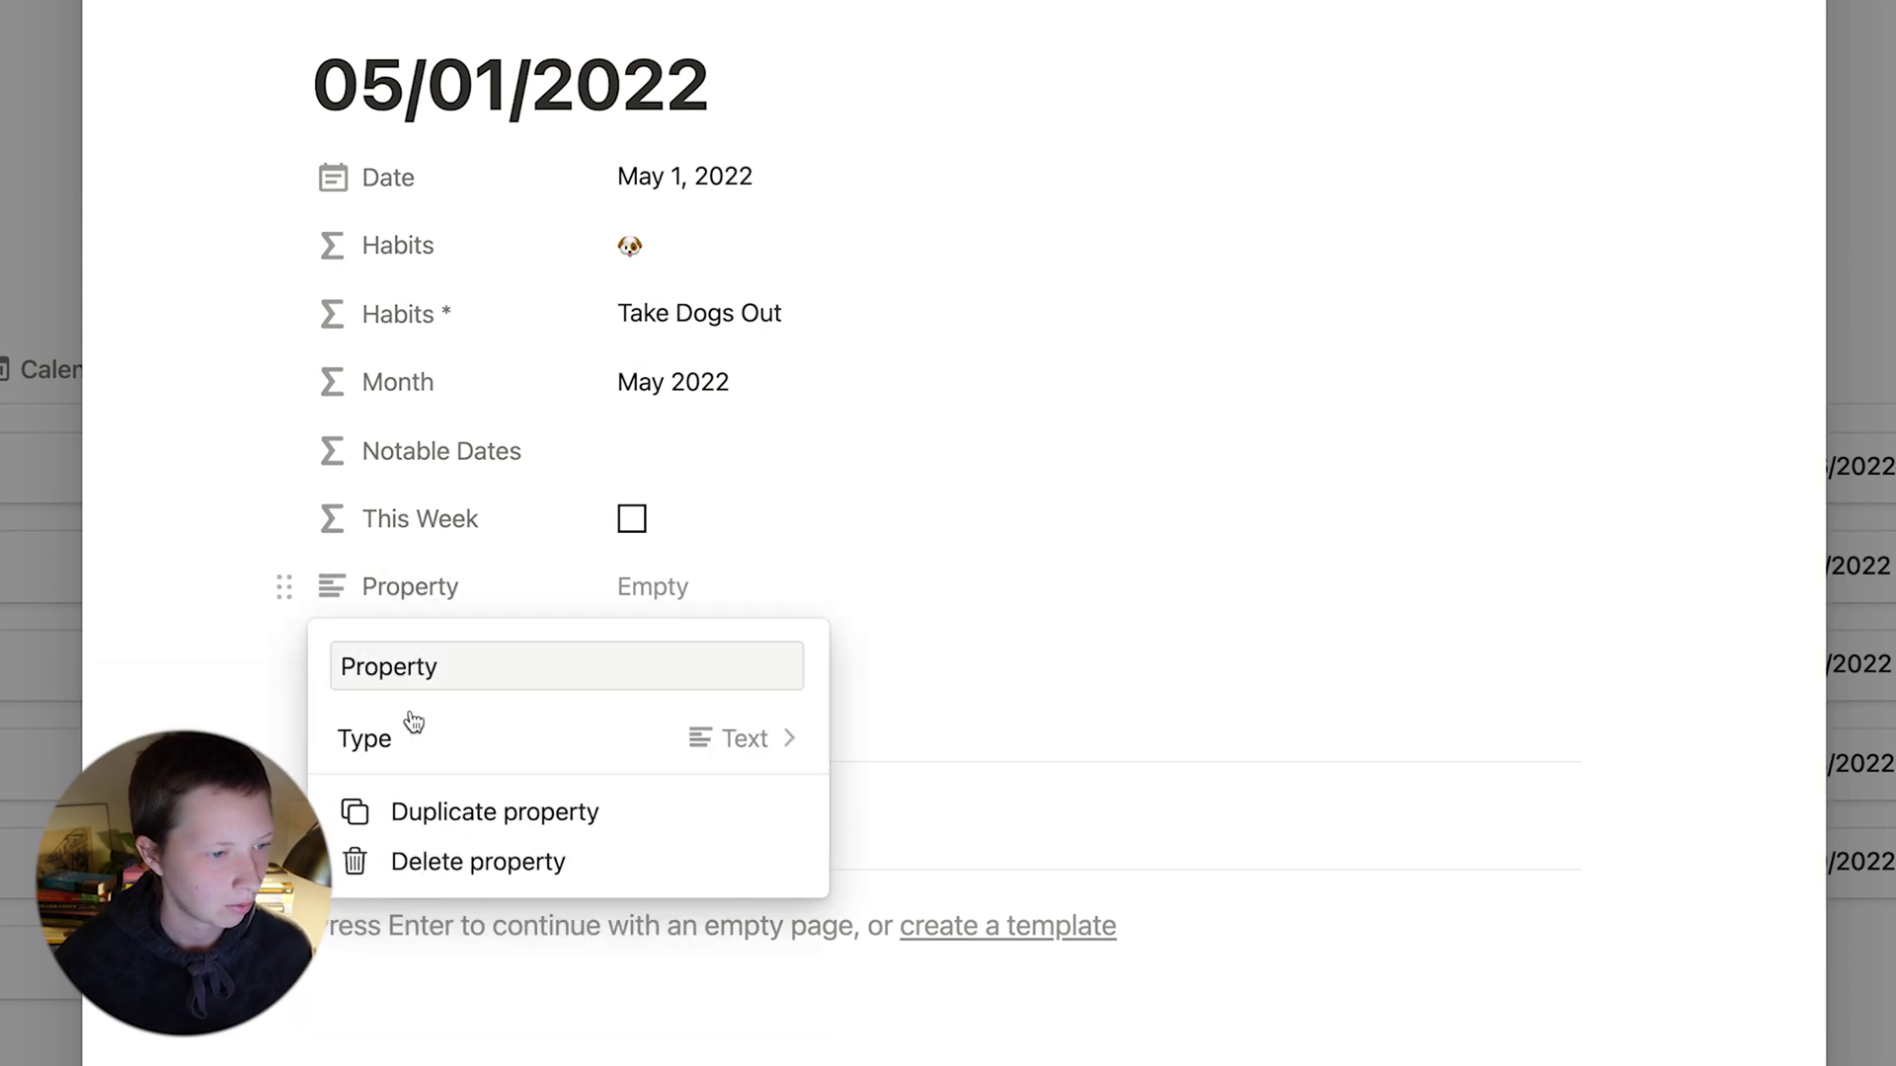
{"action": "double_click", "coordinate": [416, 660]}
{"action": "type", "text": "Cover"}
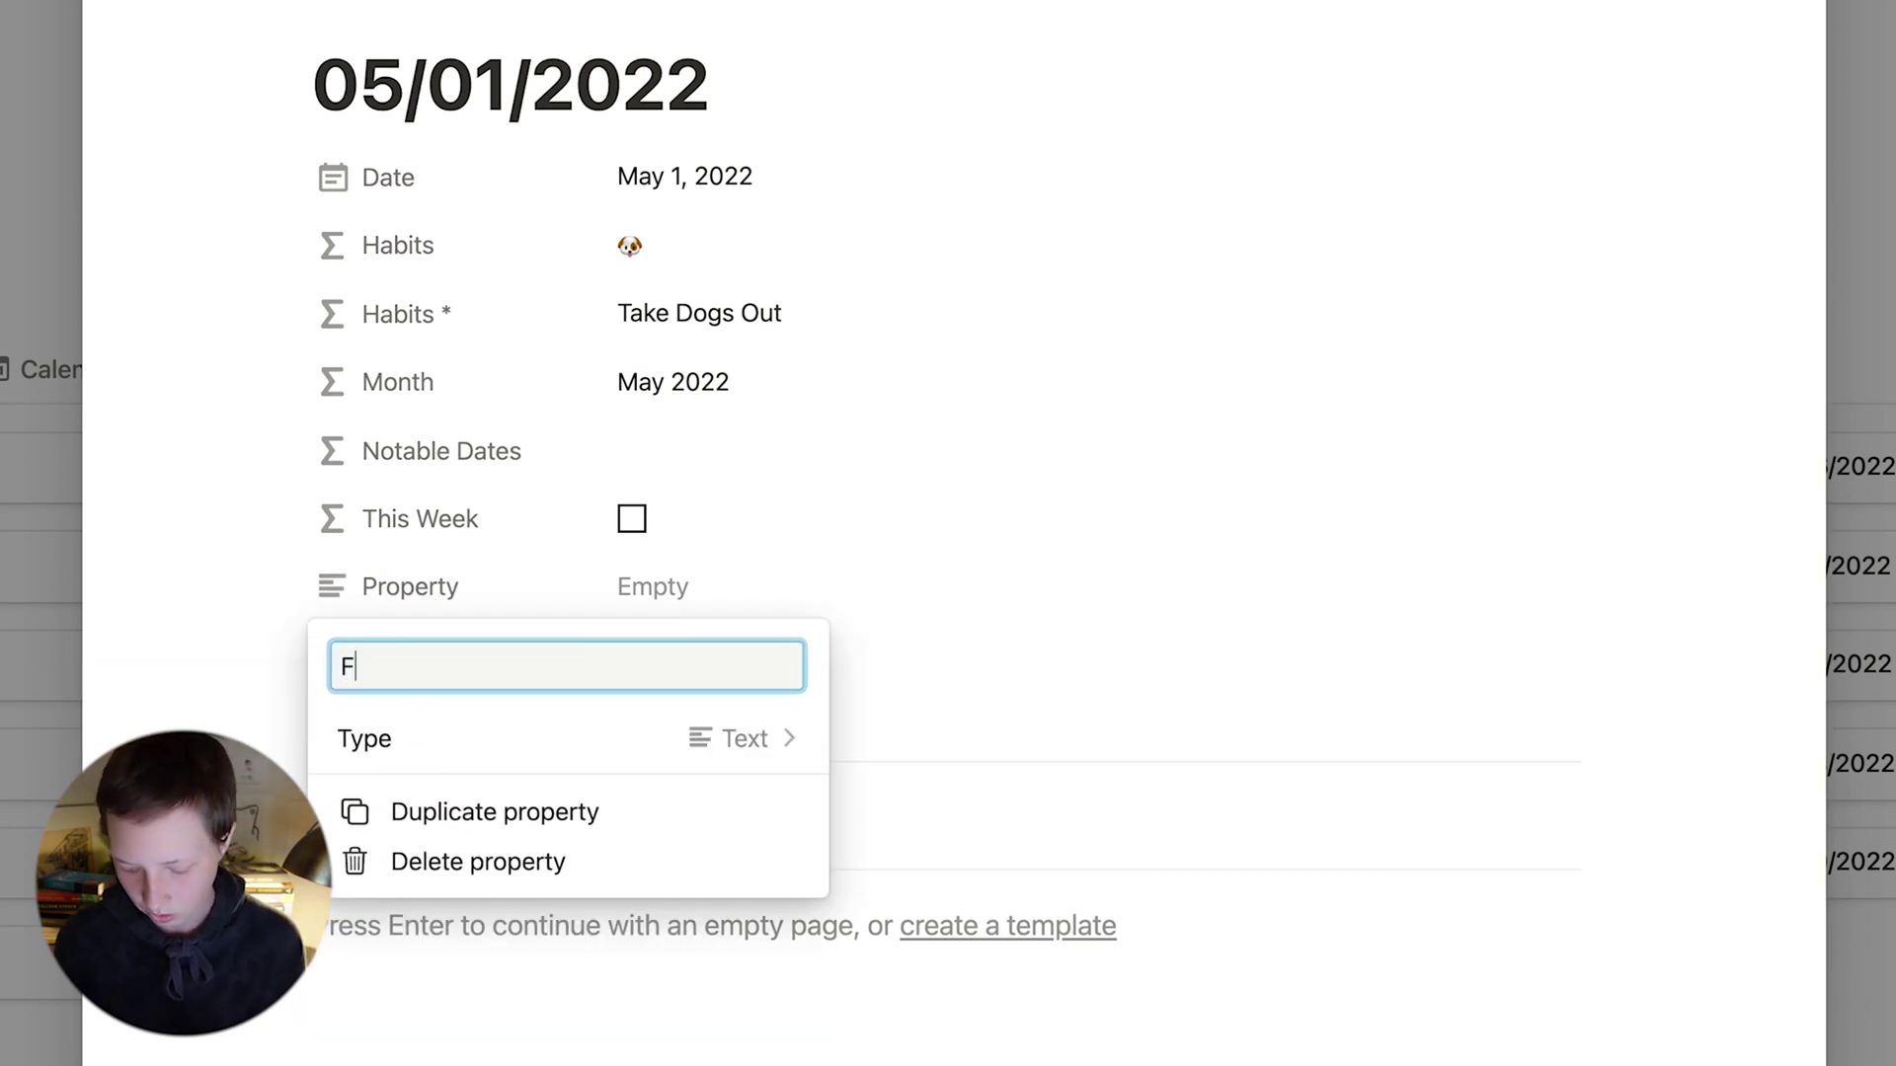
{"action": "left_click", "coordinate": [546, 762]}
{"action": "scroll", "coordinate": [543, 770], "scroll_direction": "down", "scroll_amount": 1}
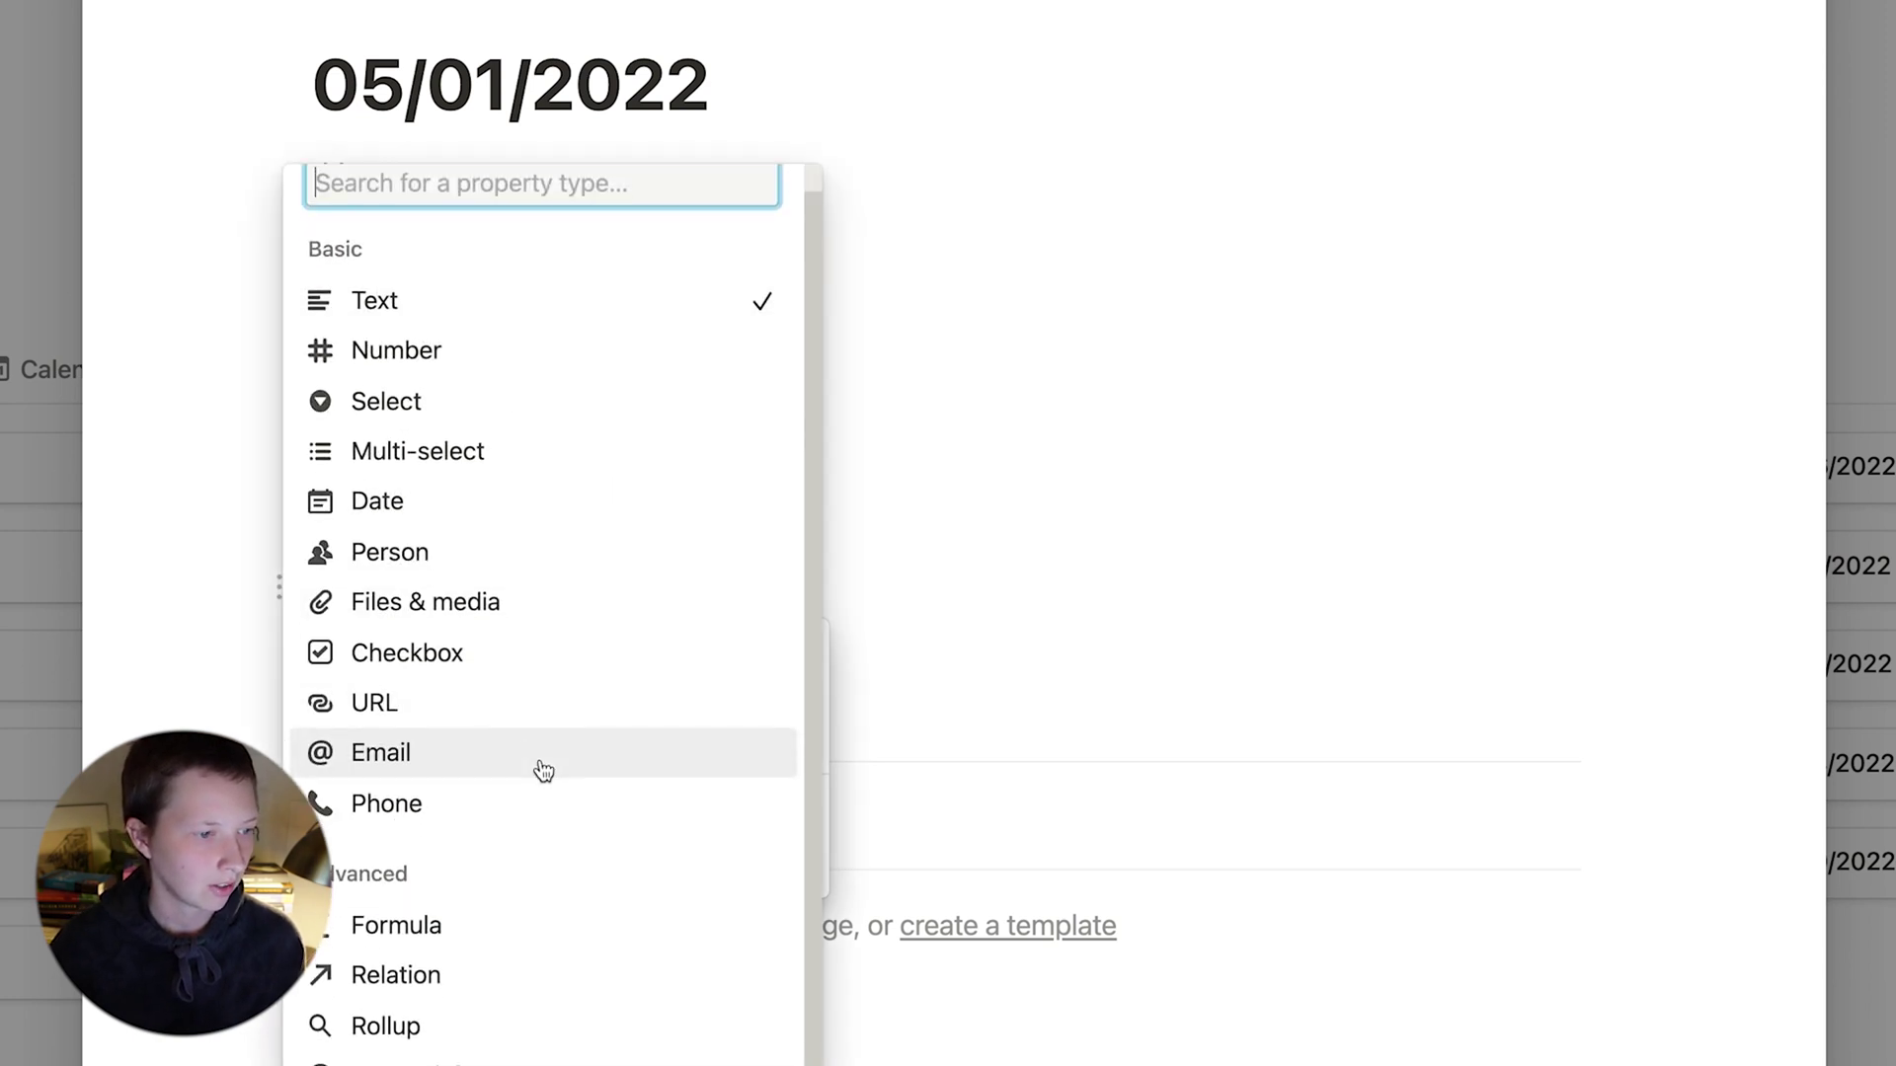
{"action": "left_click", "coordinate": [475, 613]}
{"action": "left_click", "coordinate": [867, 584]}
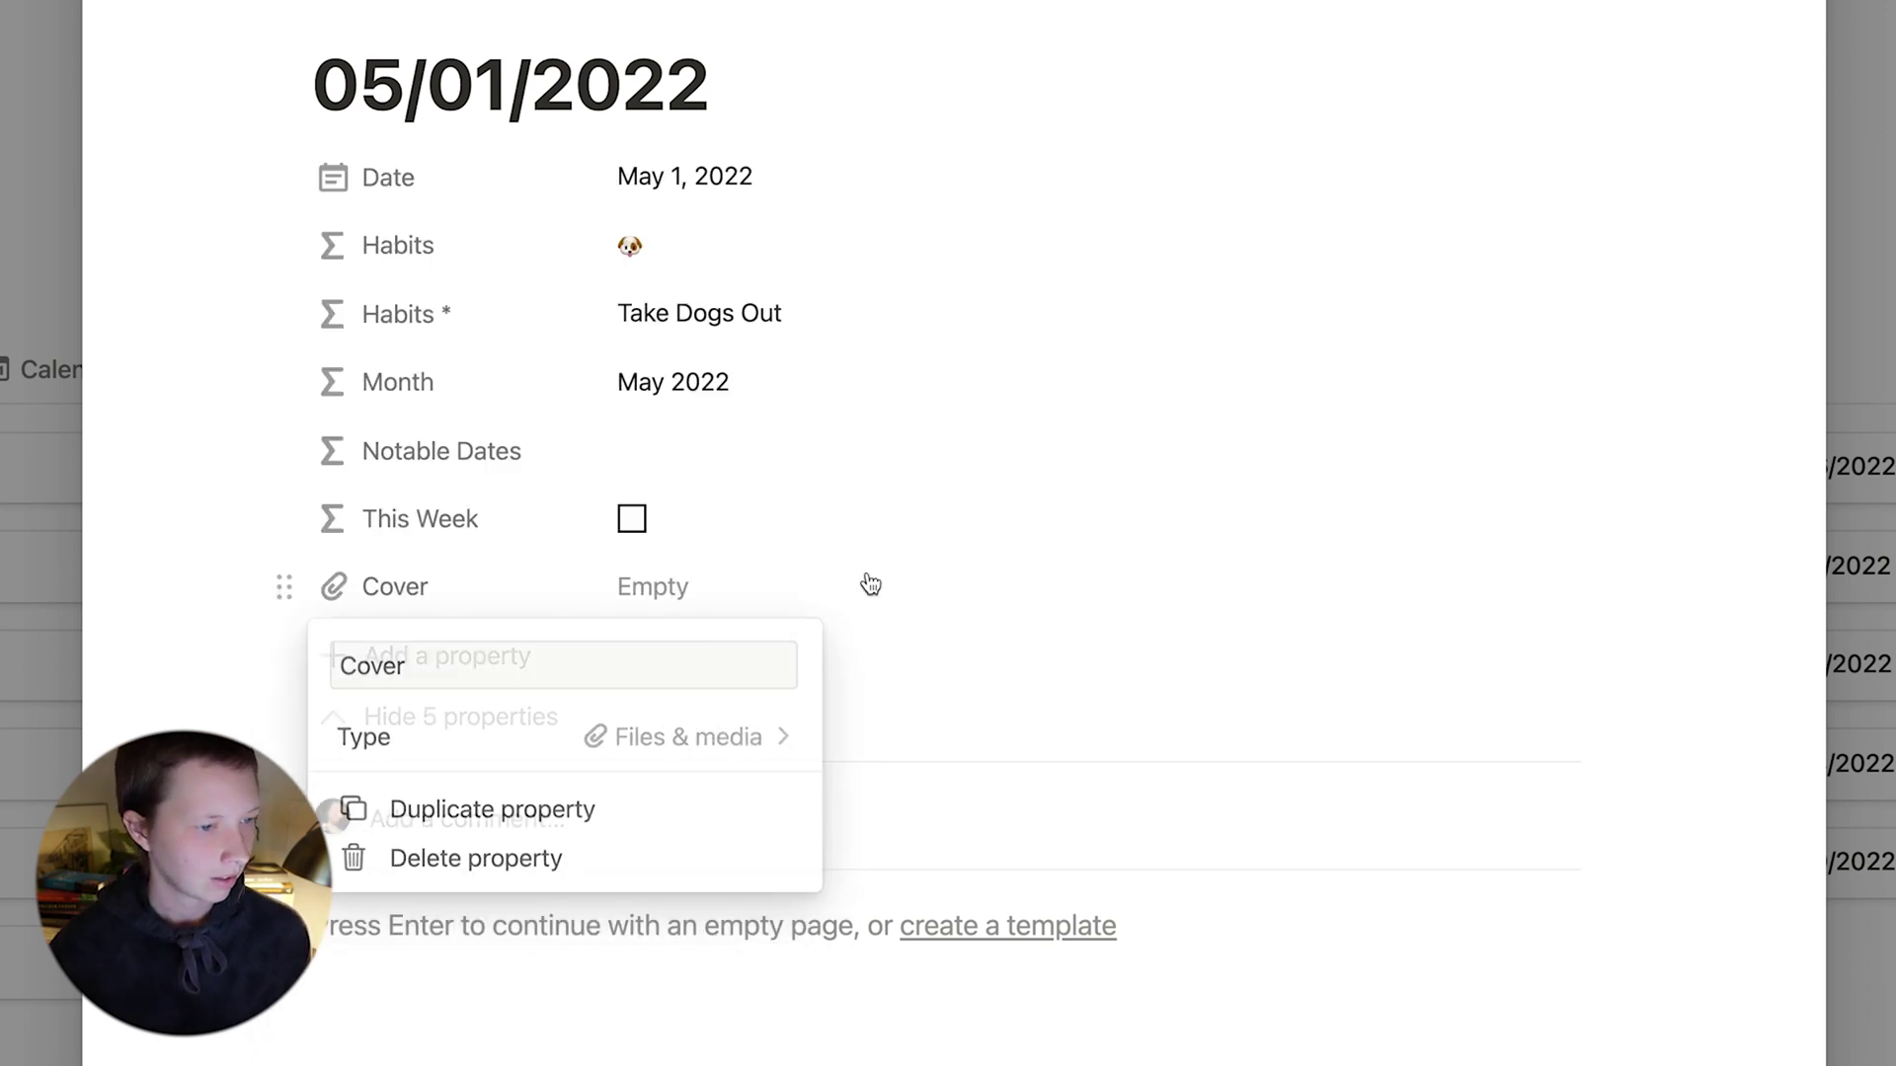
Upload MAY.png from Downloads into the Cover property and return to the gallery.
{"action": "left_click", "coordinate": [706, 590]}
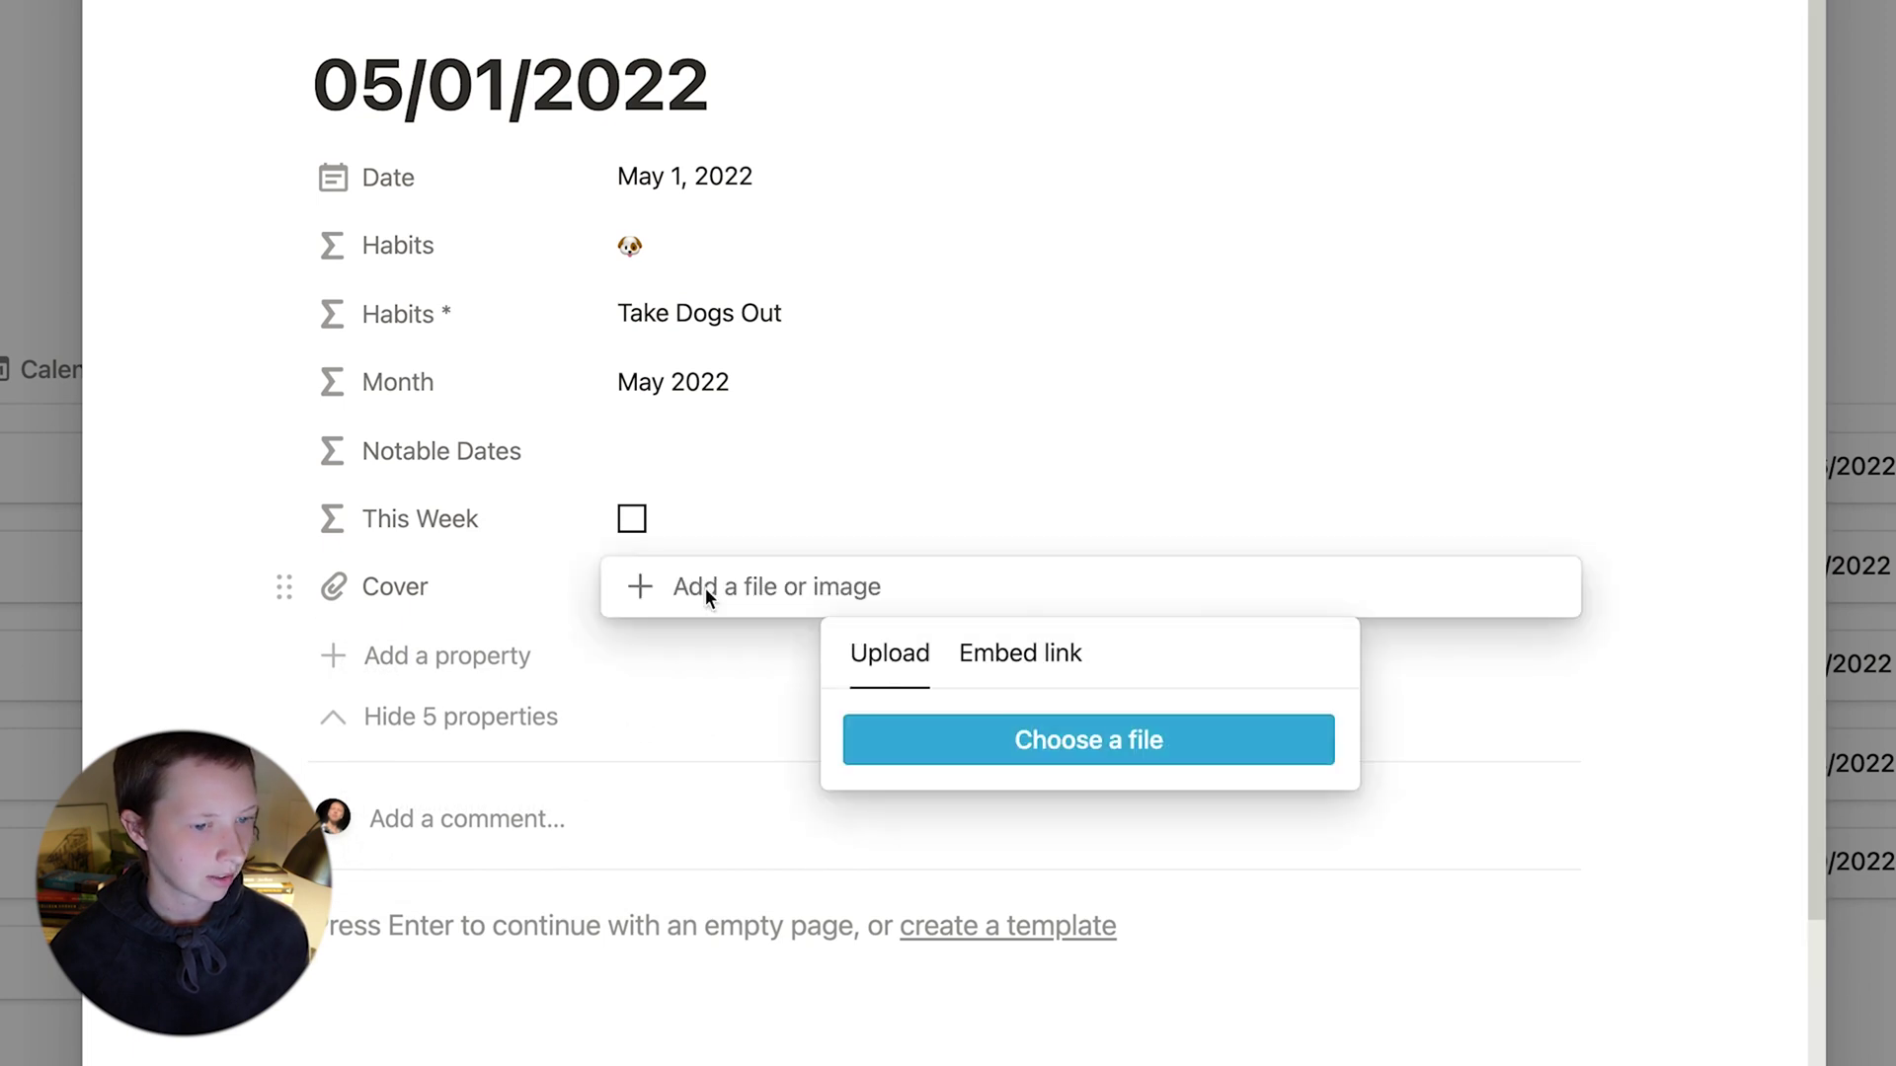
{"action": "left_click", "coordinate": [1019, 761]}
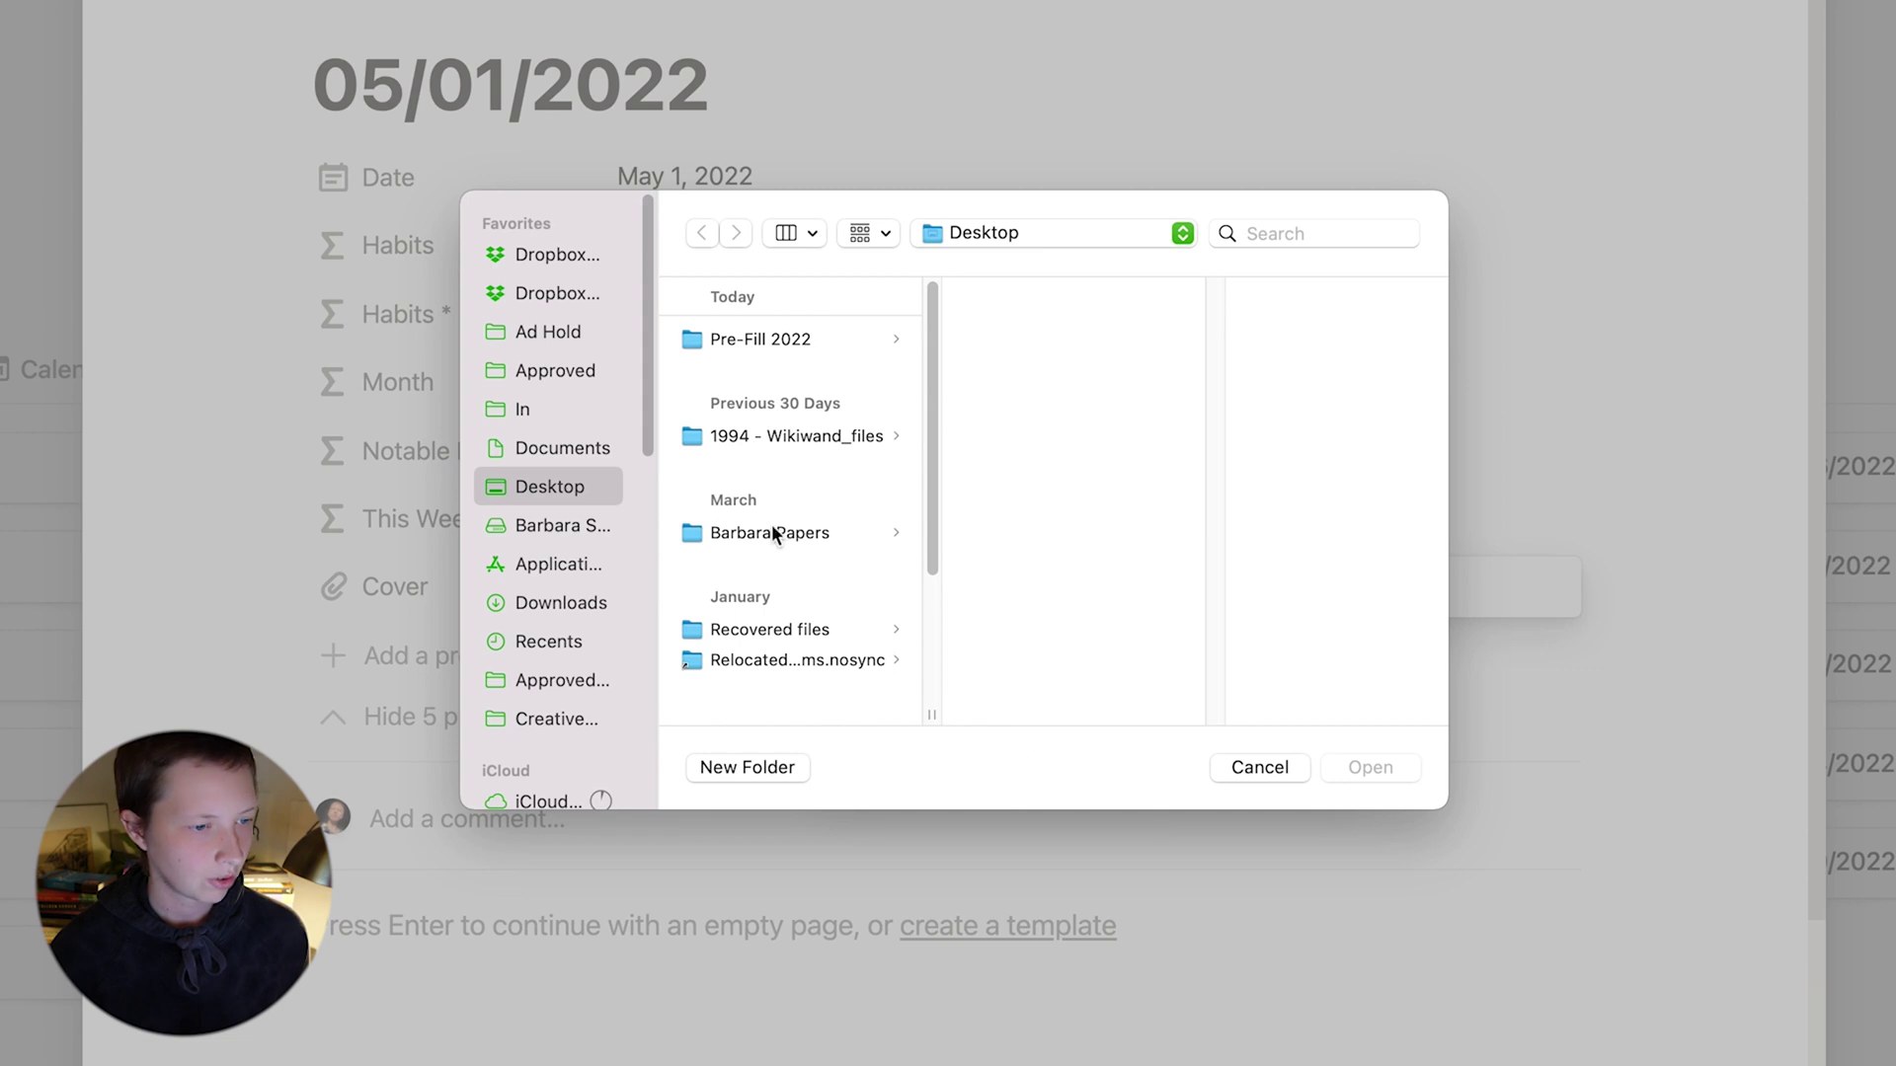
{"action": "left_click", "coordinate": [570, 603]}
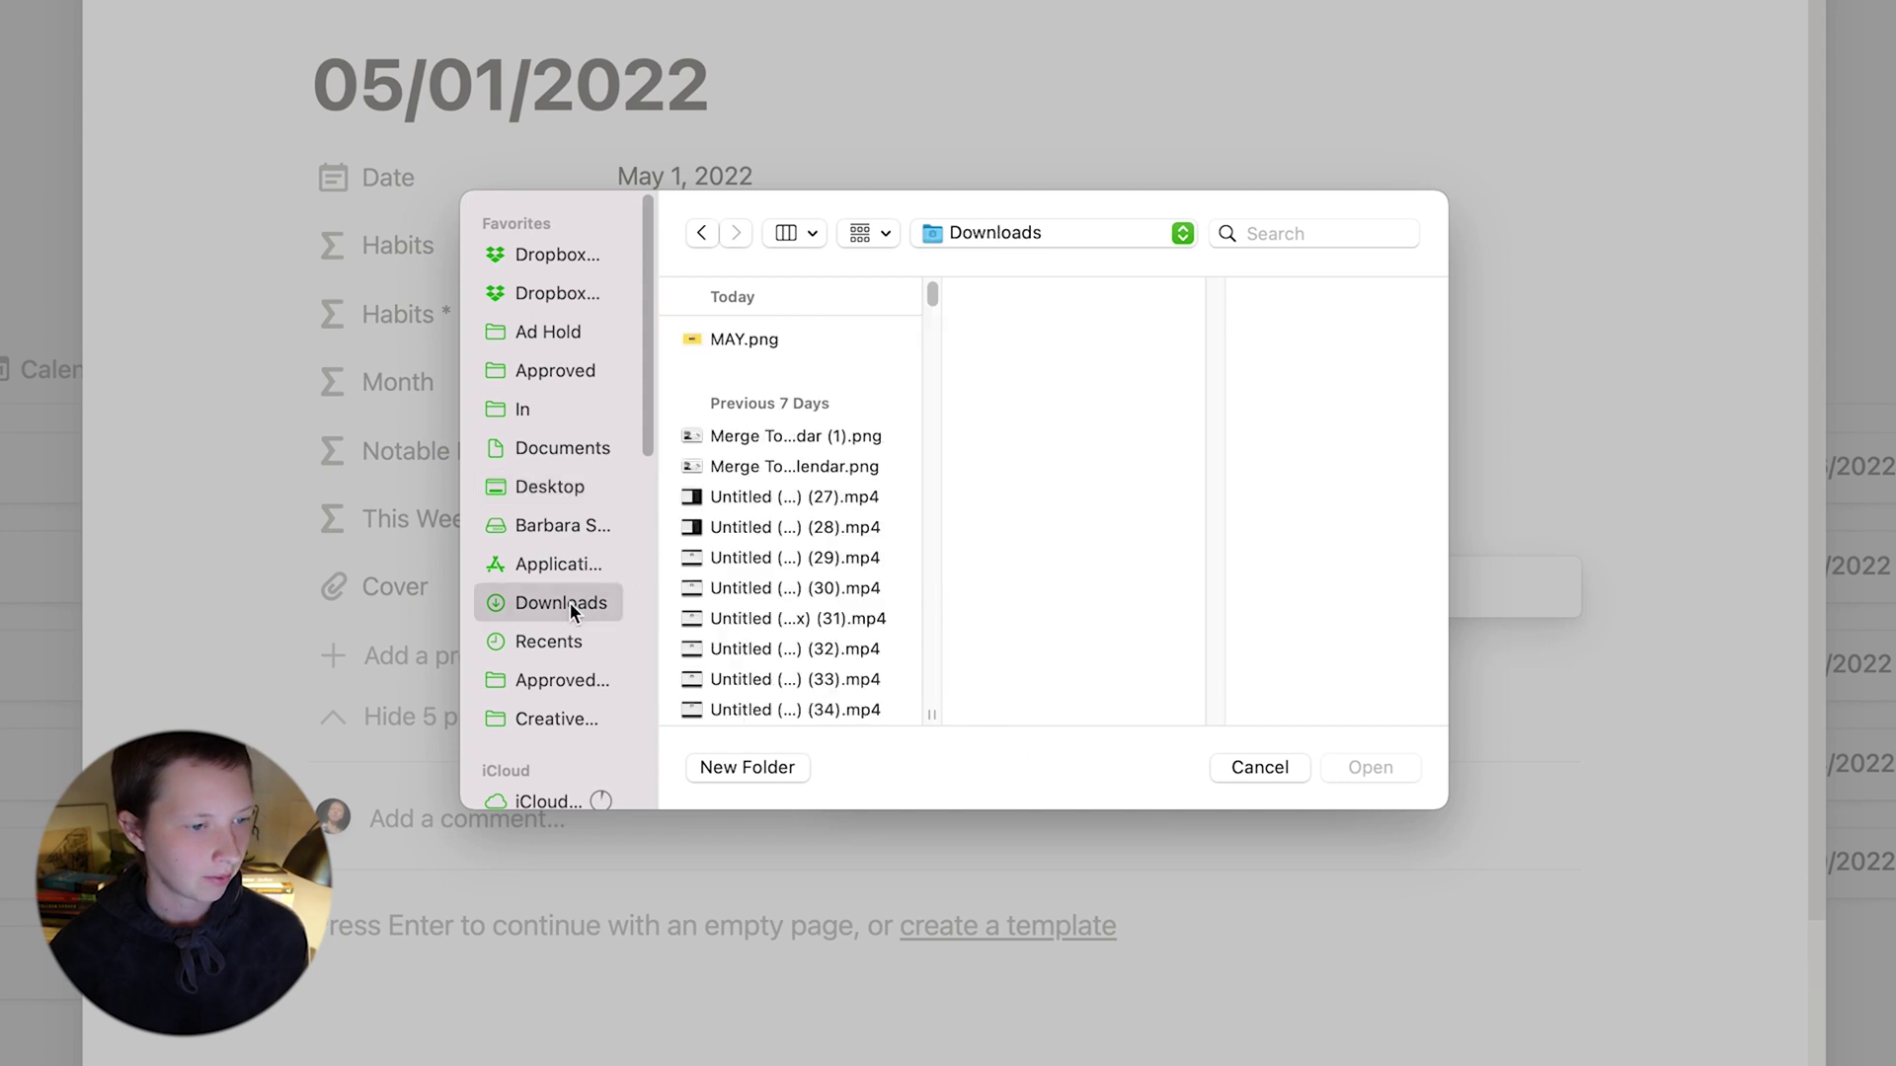
{"action": "left_click", "coordinate": [764, 340]}
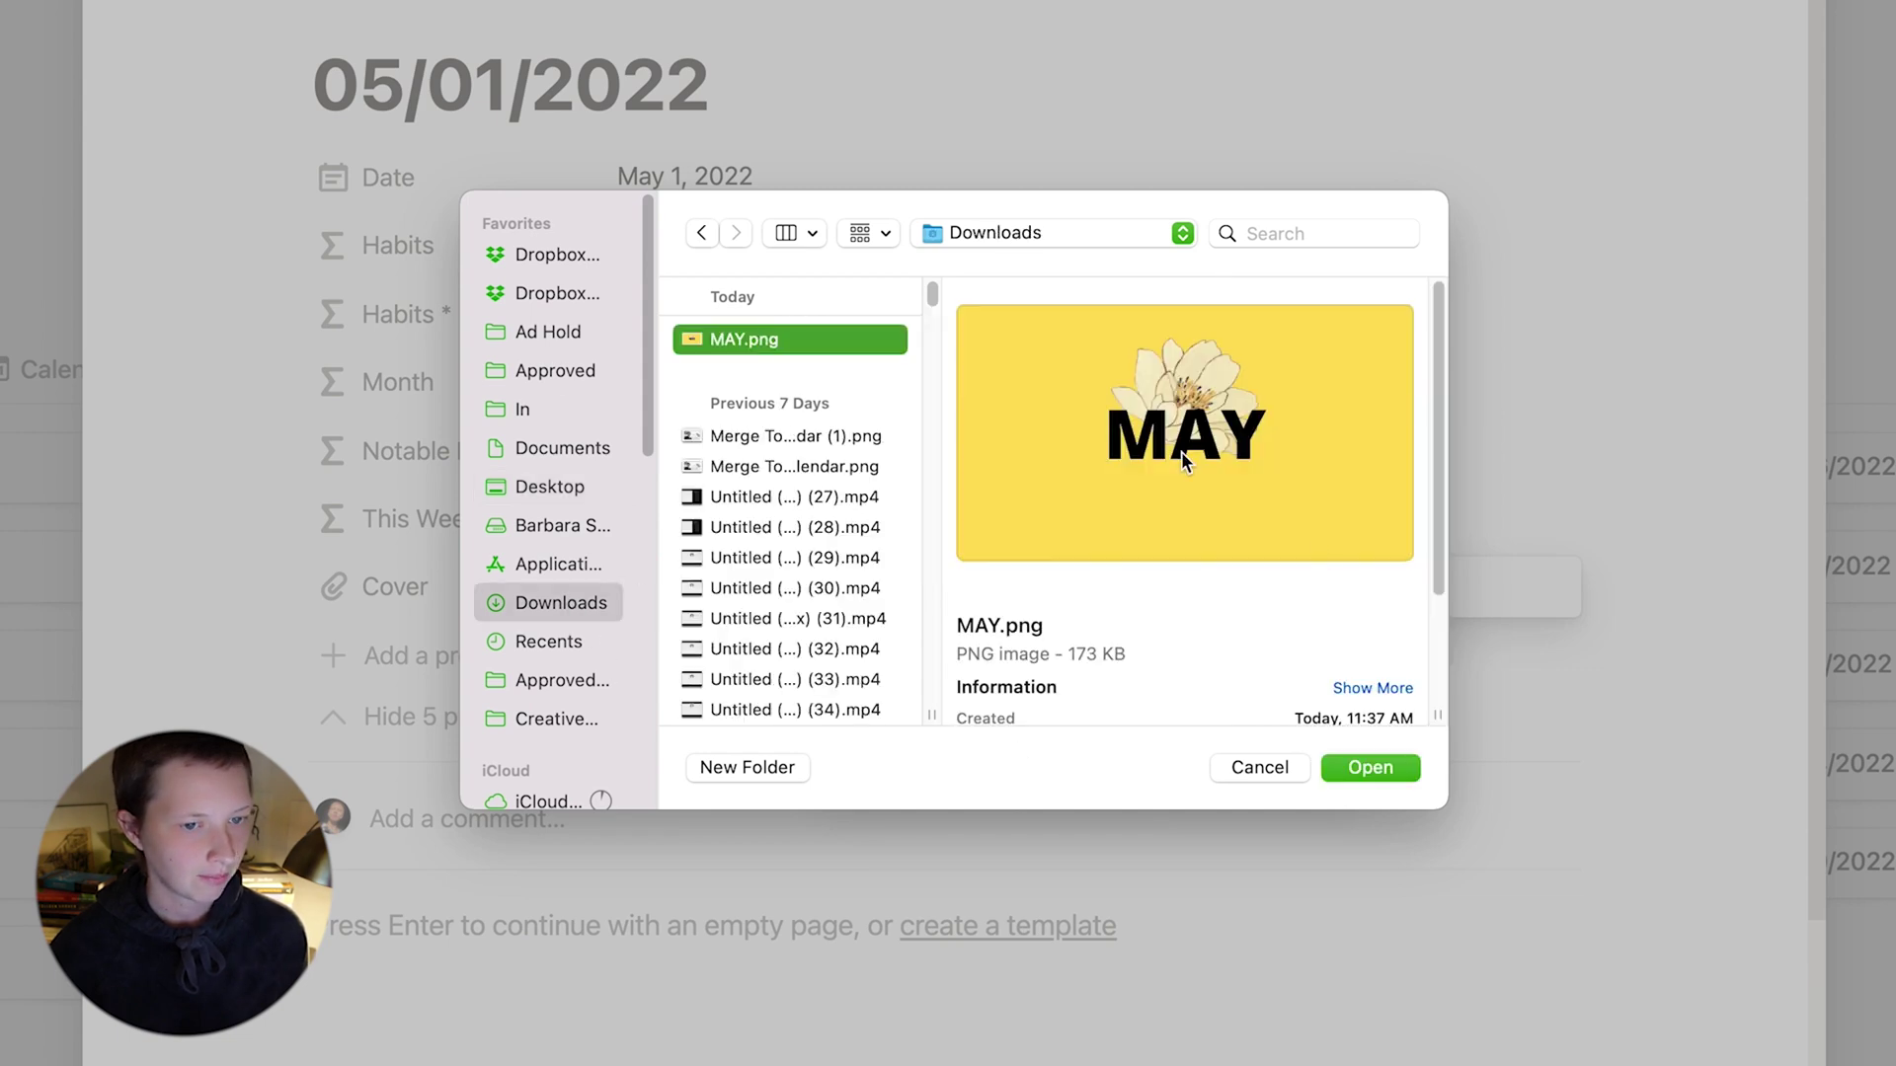
{"action": "left_click", "coordinate": [1400, 772]}
{"action": "left_click", "coordinate": [418, 727]}
{"action": "left_click", "coordinate": [423, 719]}
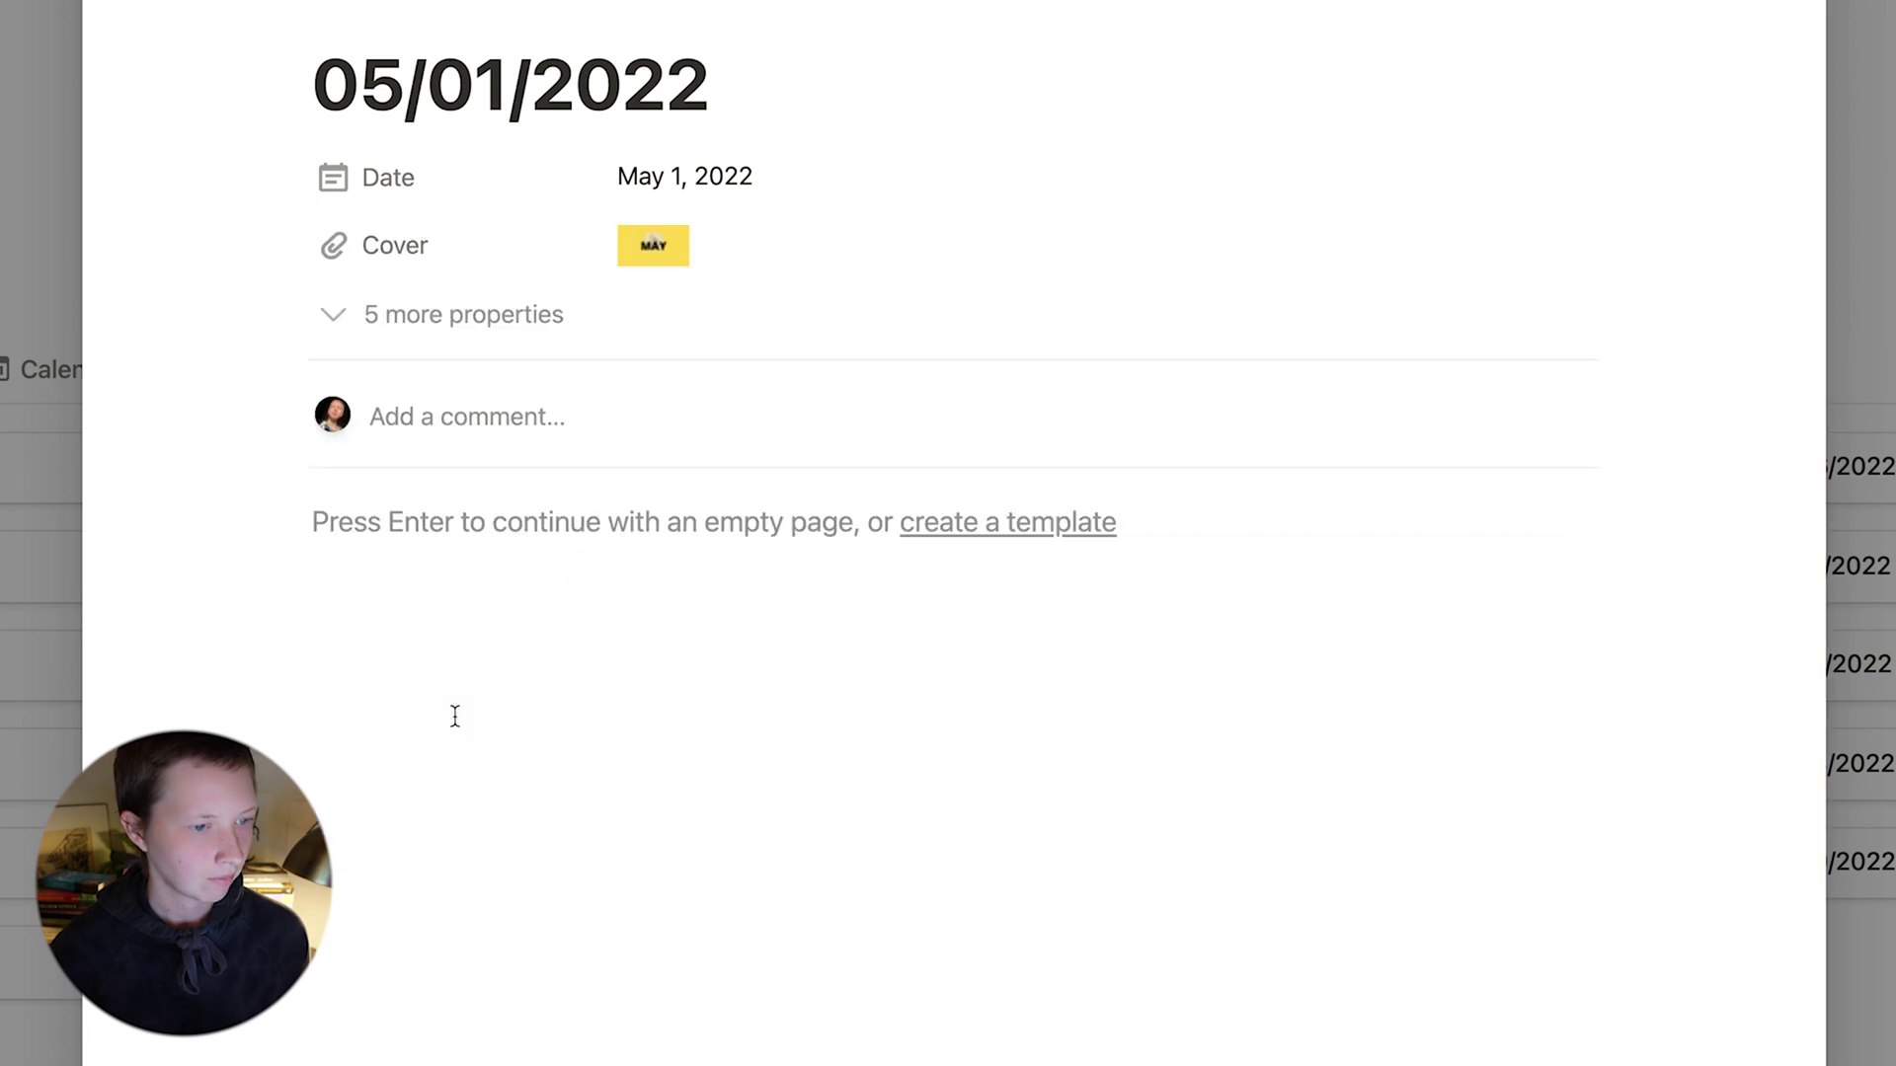
{"action": "key", "text": "Escape"}
Set the gallery's card preview to Cover and shift the MAY image down to show the flower.
{"action": "left_click", "coordinate": [1745, 174]}
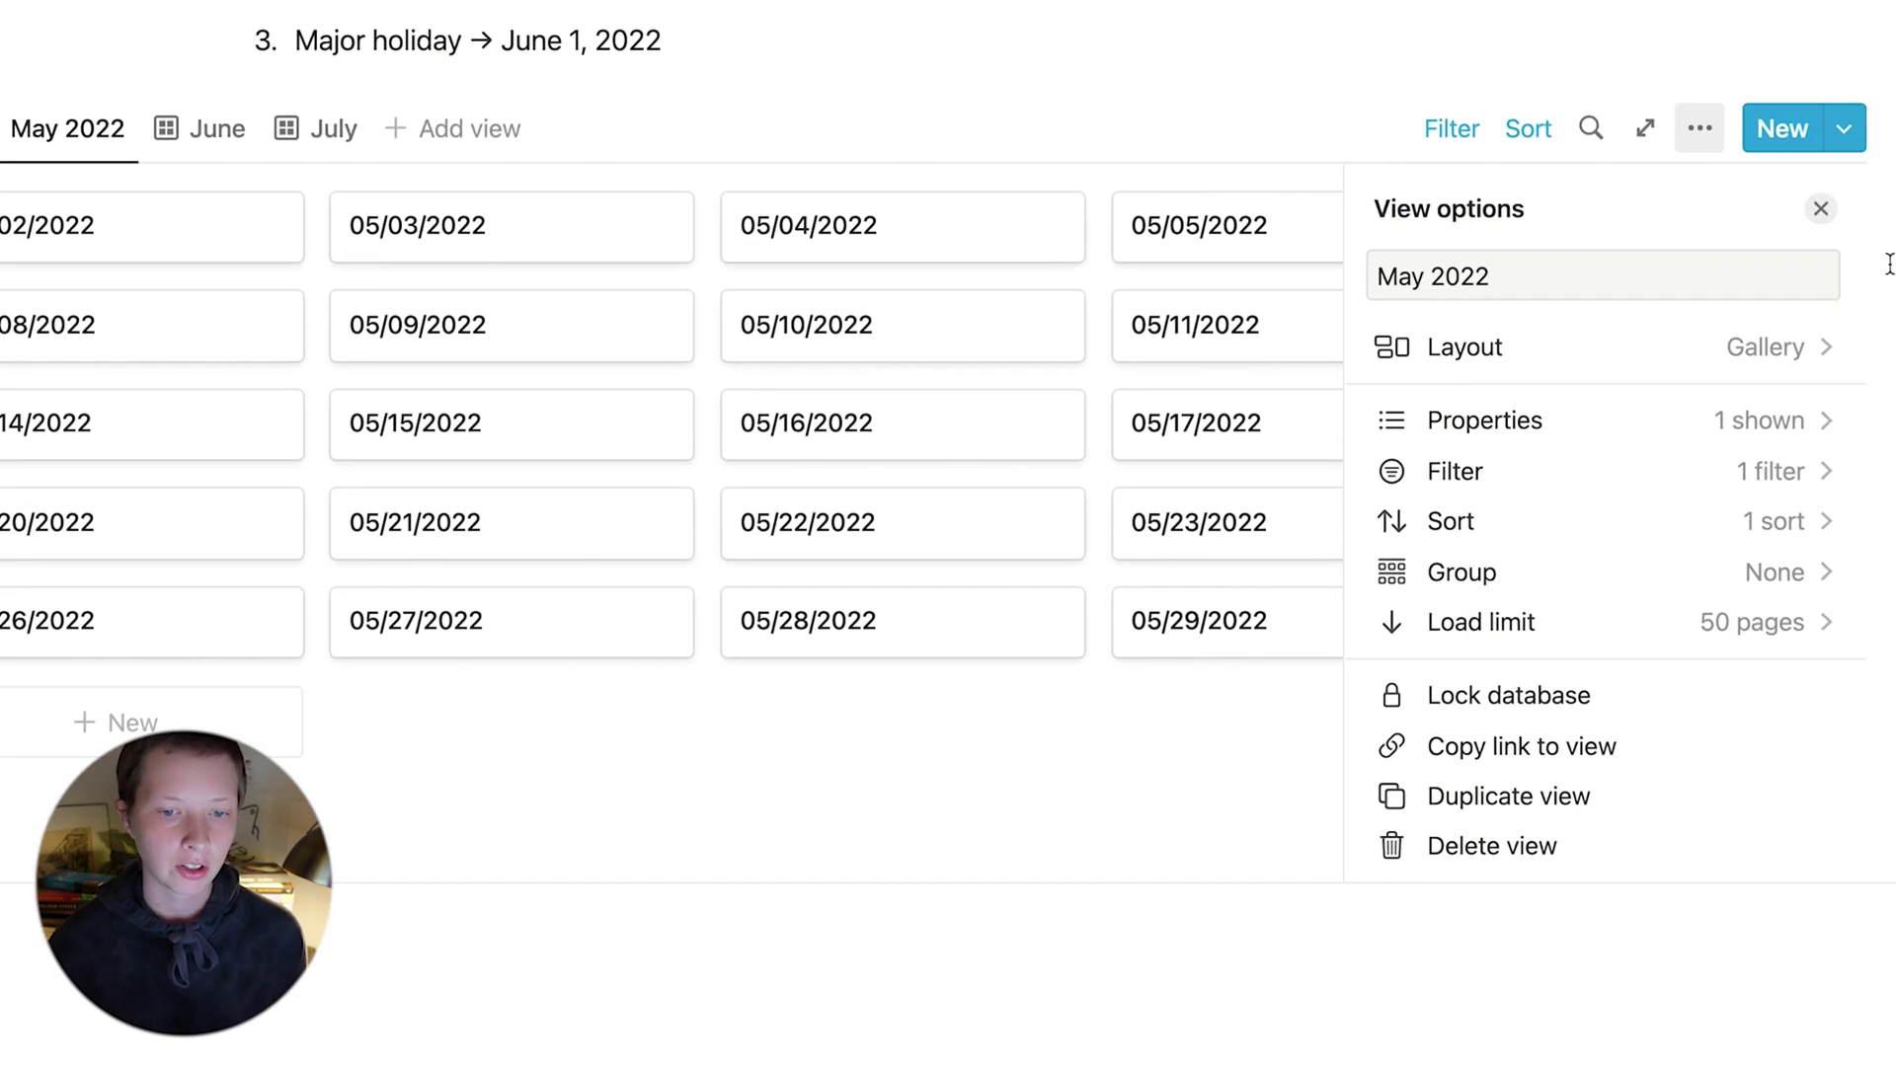
{"action": "left_click", "coordinate": [1557, 353]}
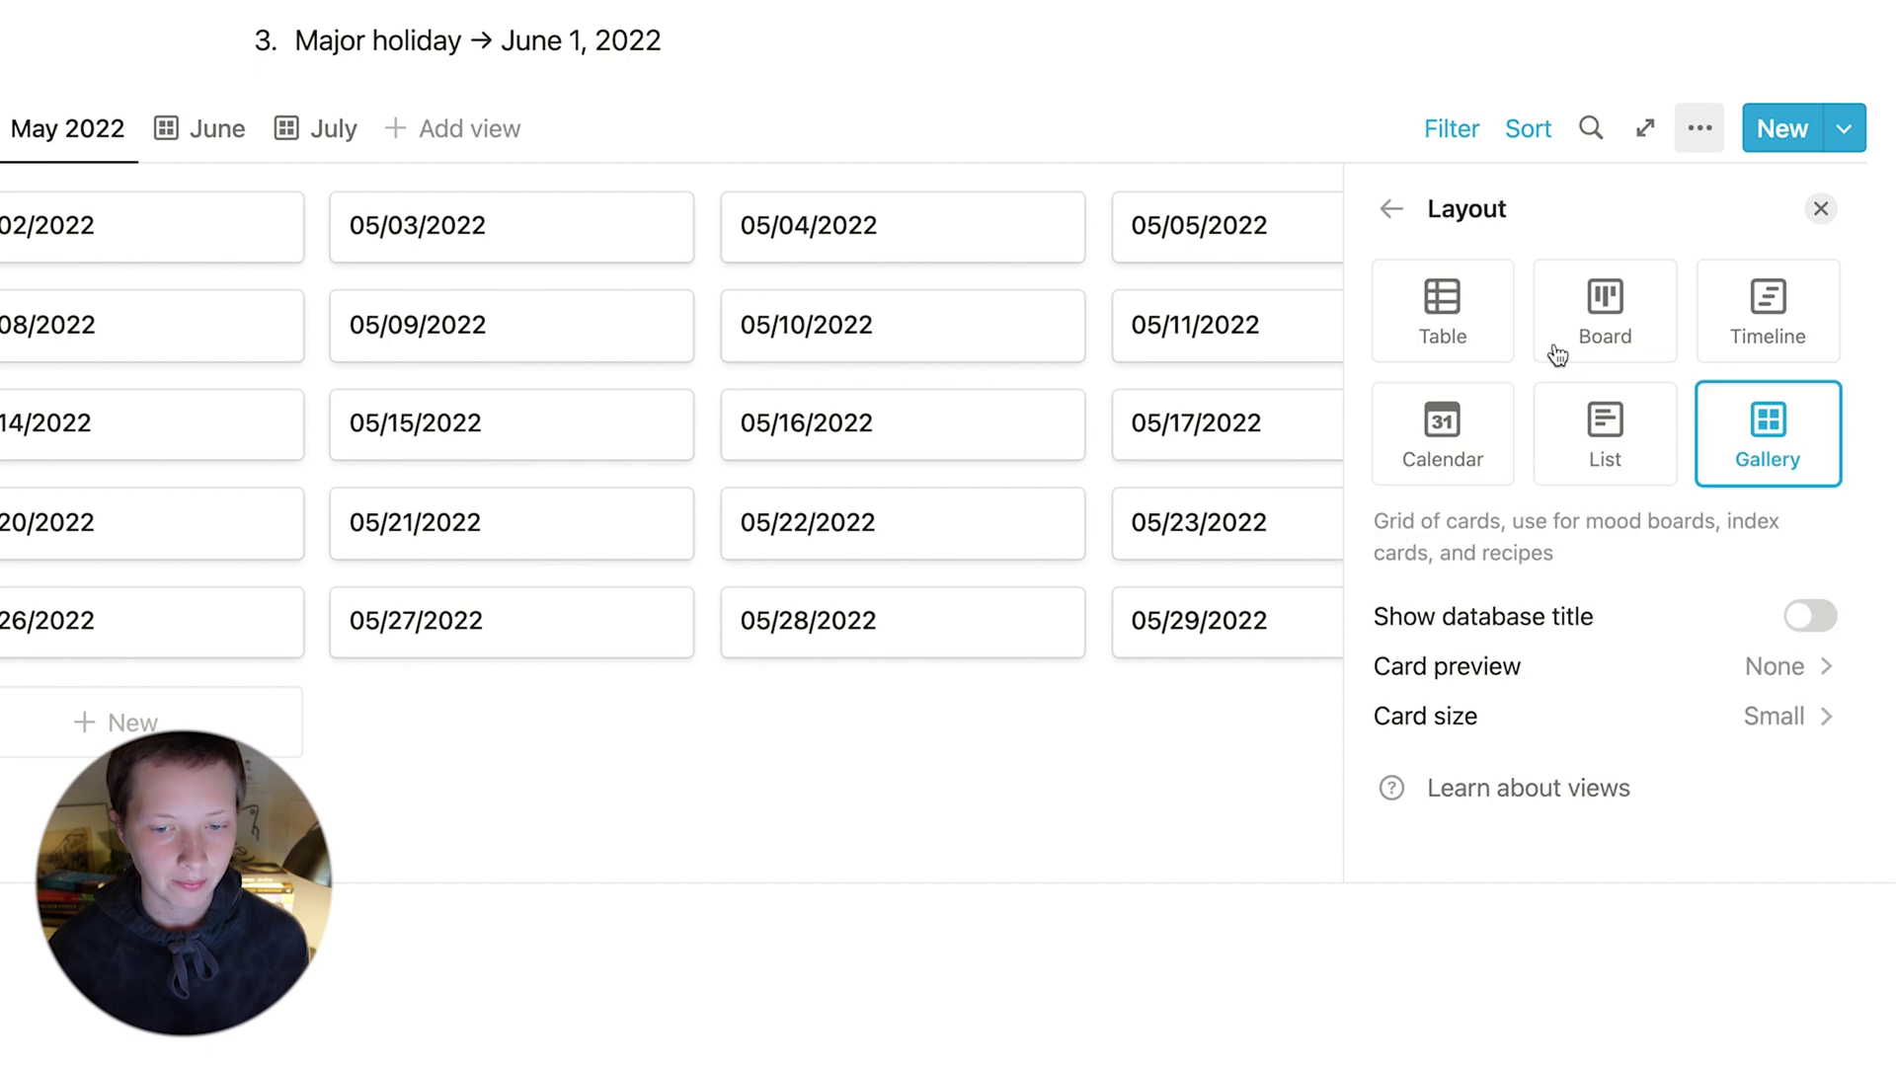
{"action": "left_click", "coordinate": [1692, 671]}
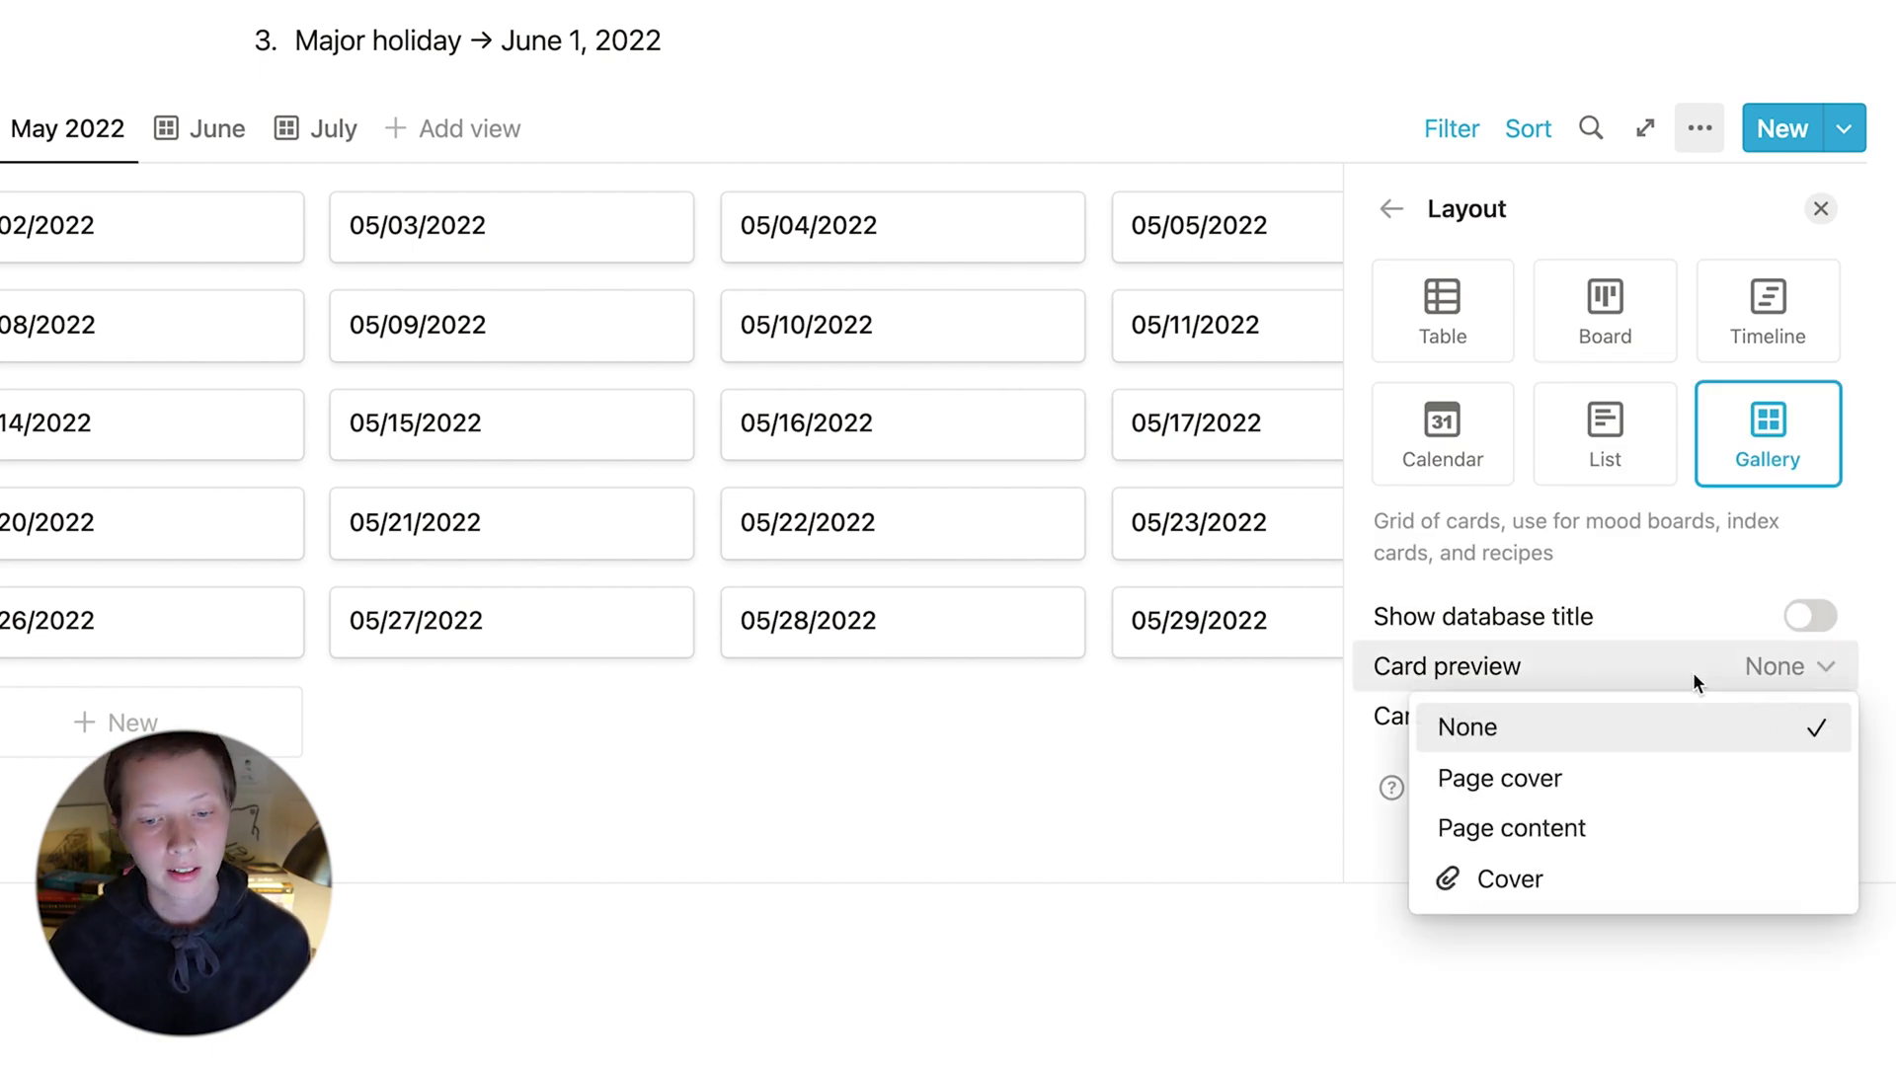
{"action": "left_click", "coordinate": [1620, 893]}
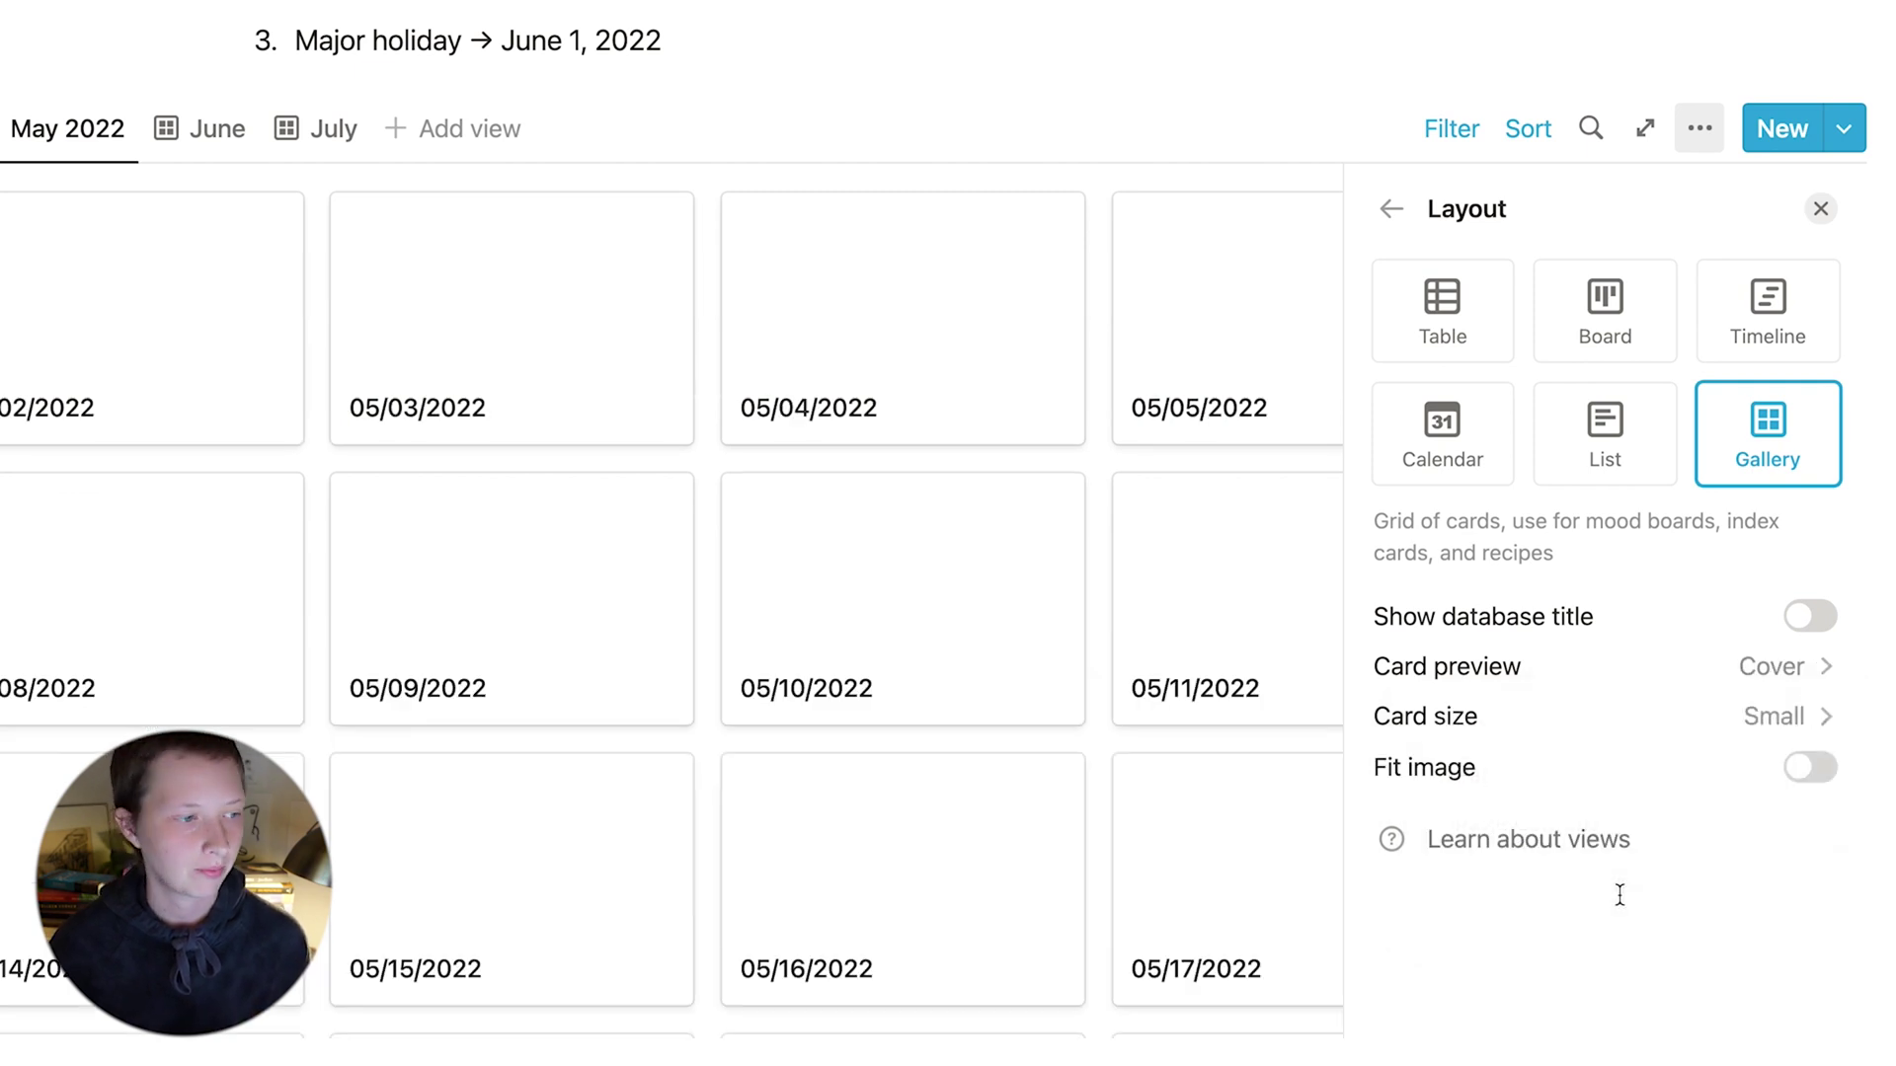
{"action": "left_click", "coordinate": [1820, 208]}
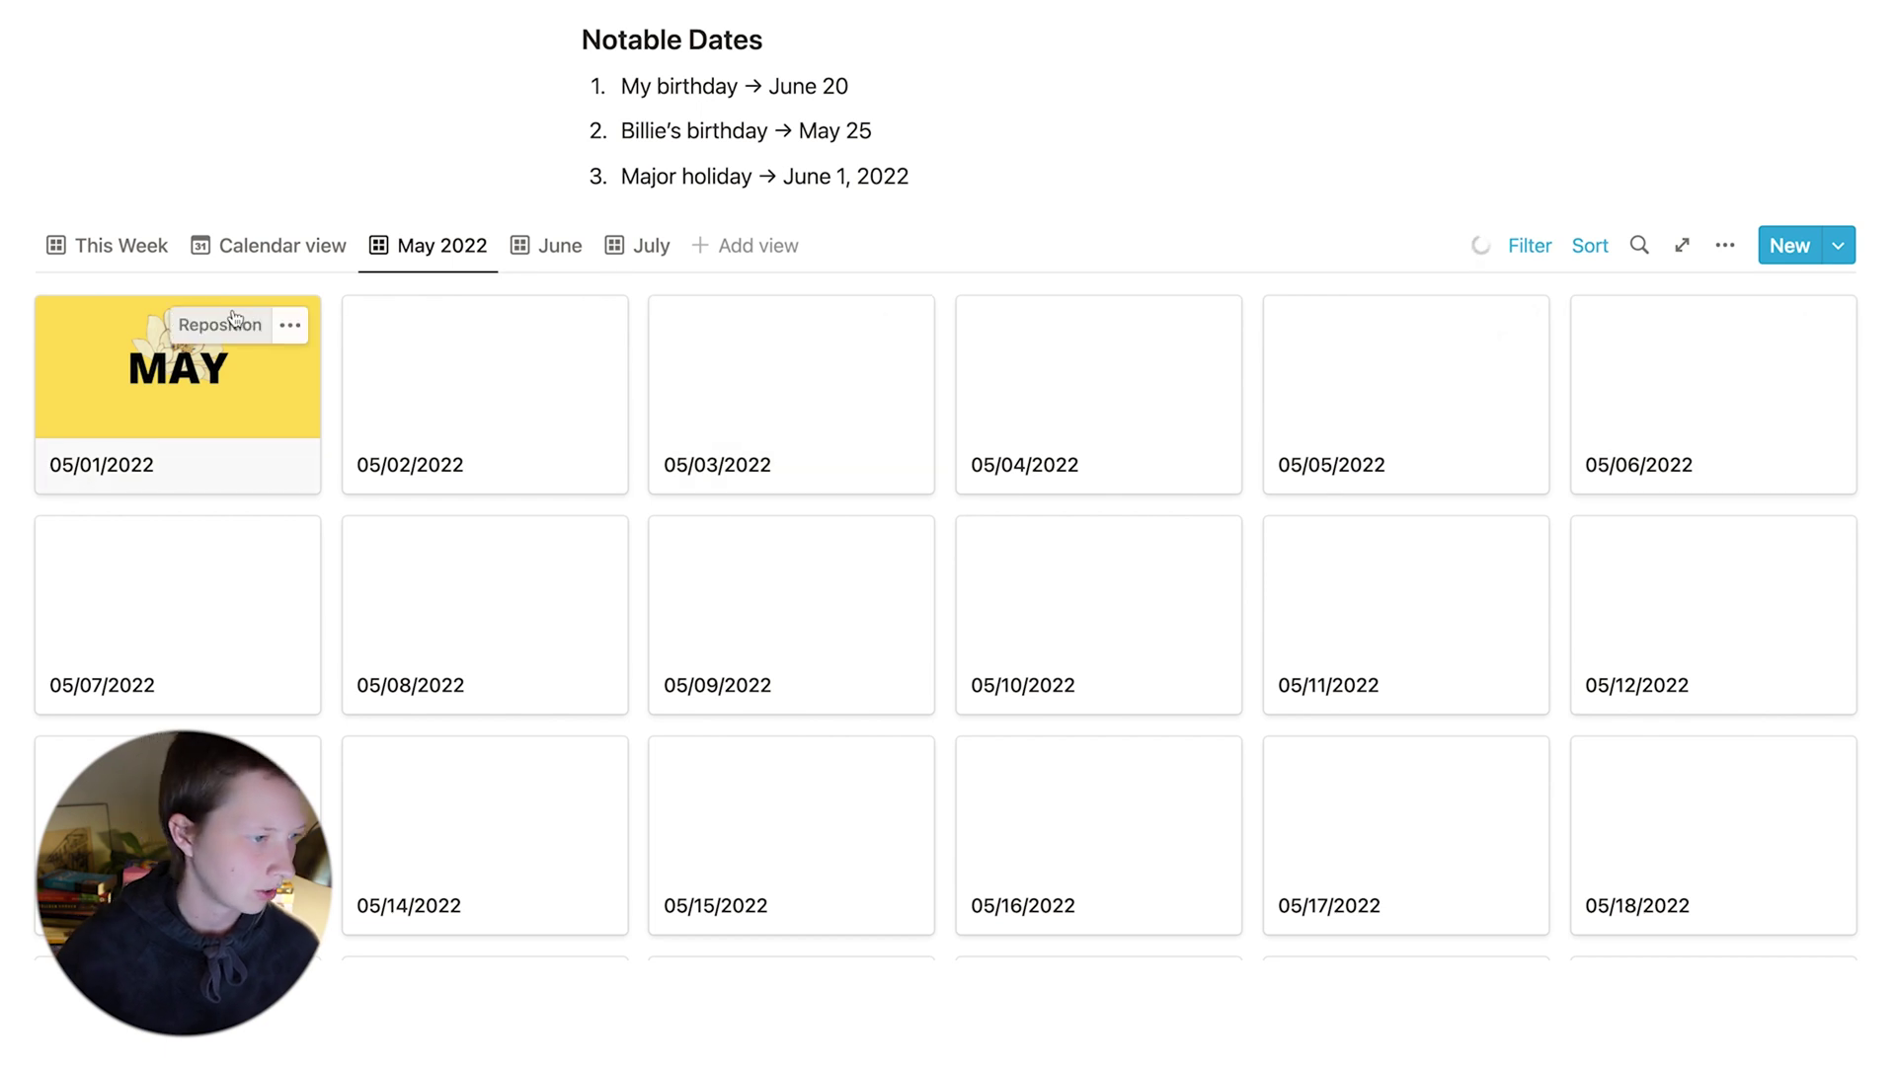
{"action": "left_click", "coordinate": [220, 331]}
{"action": "left_click_drag", "start_coordinate": [85, 351], "coordinate": [94, 444]}
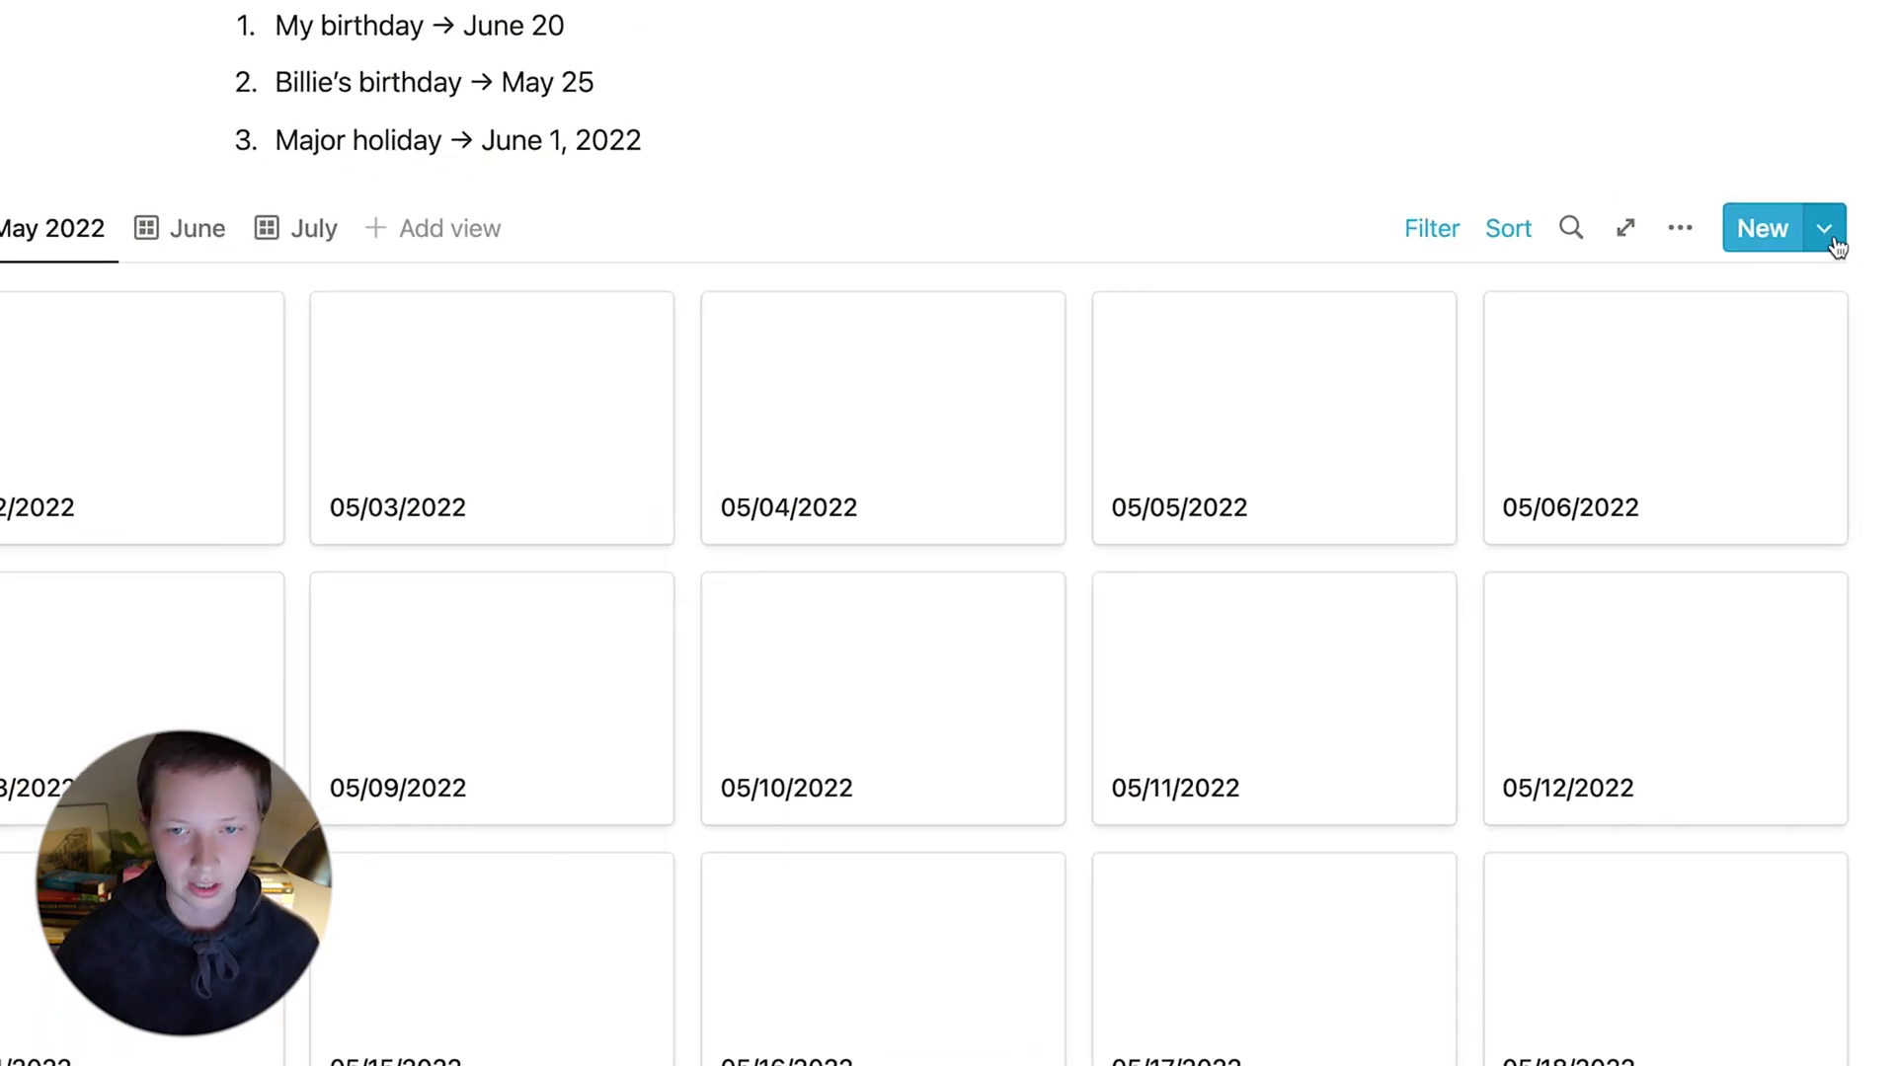
Create a new journal template titled 'New May Date'.
{"action": "left_click", "coordinate": [1833, 237]}
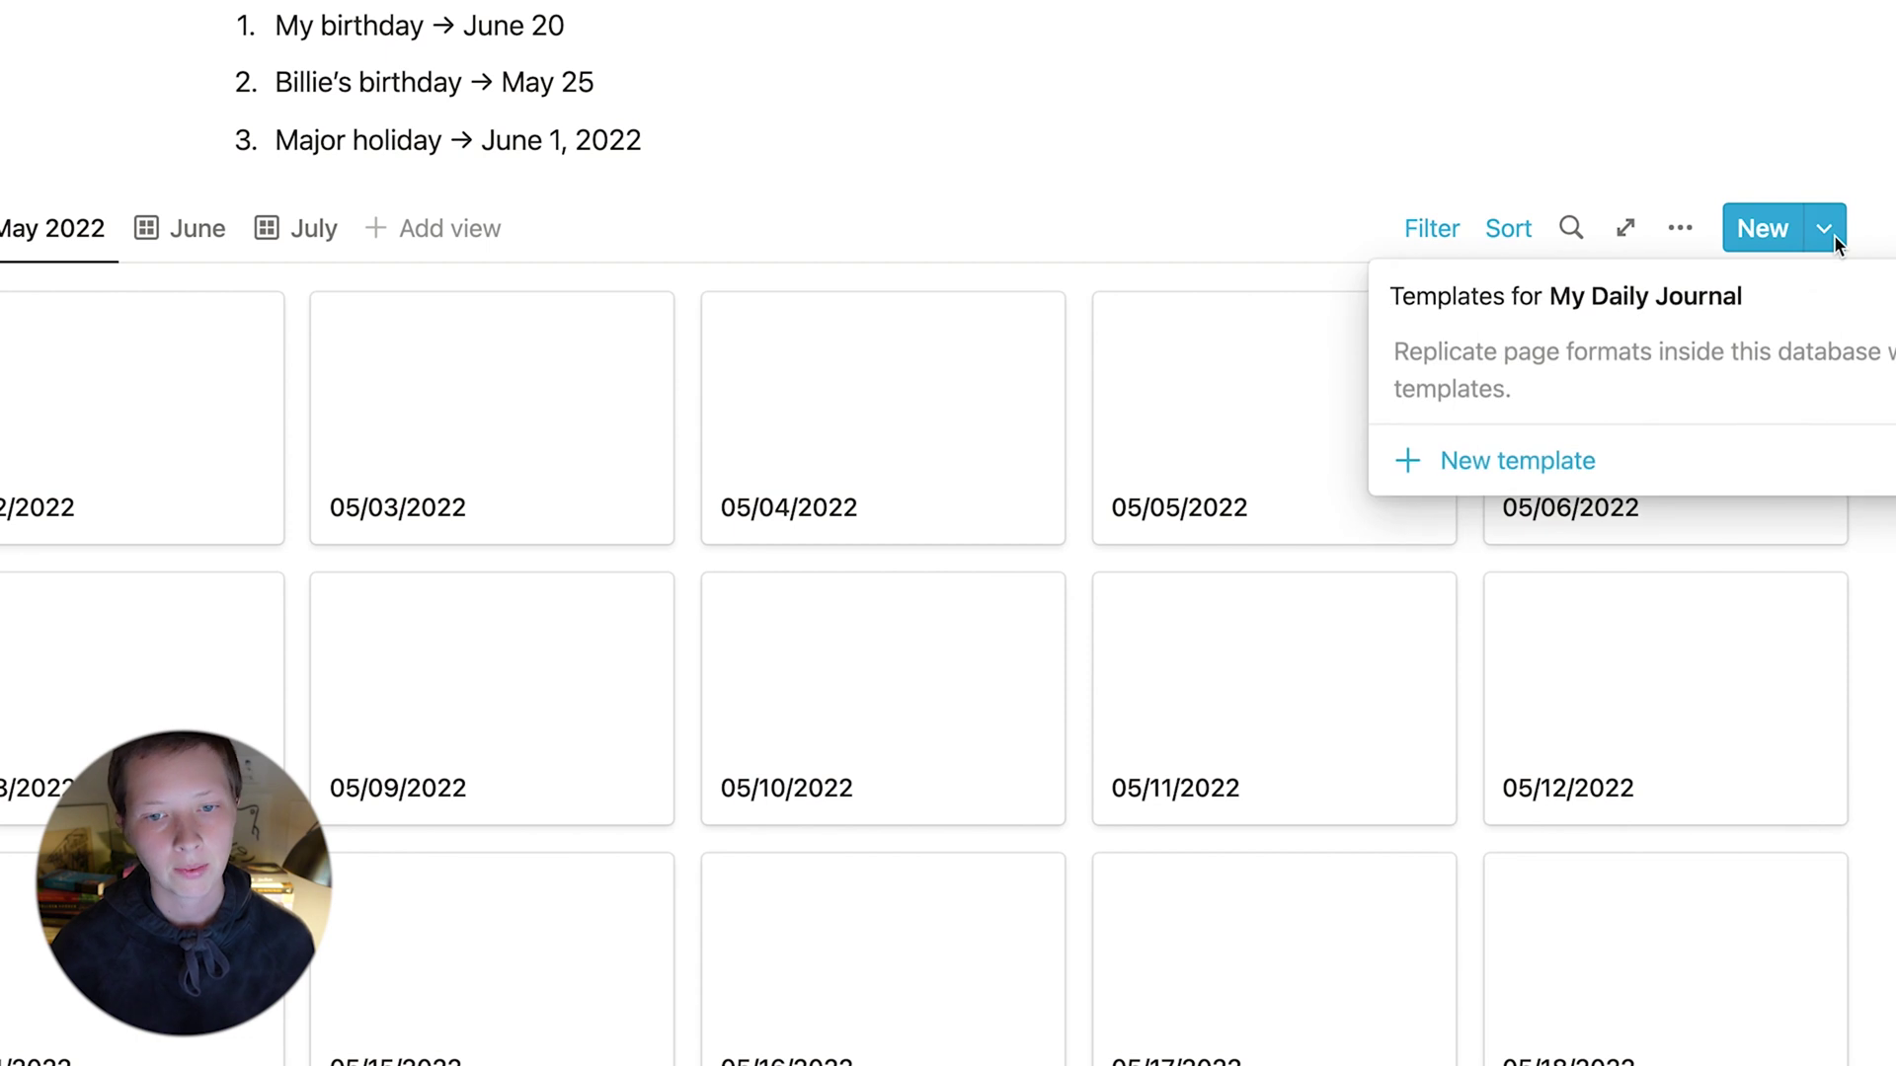
{"action": "left_click", "coordinate": [1422, 468]}
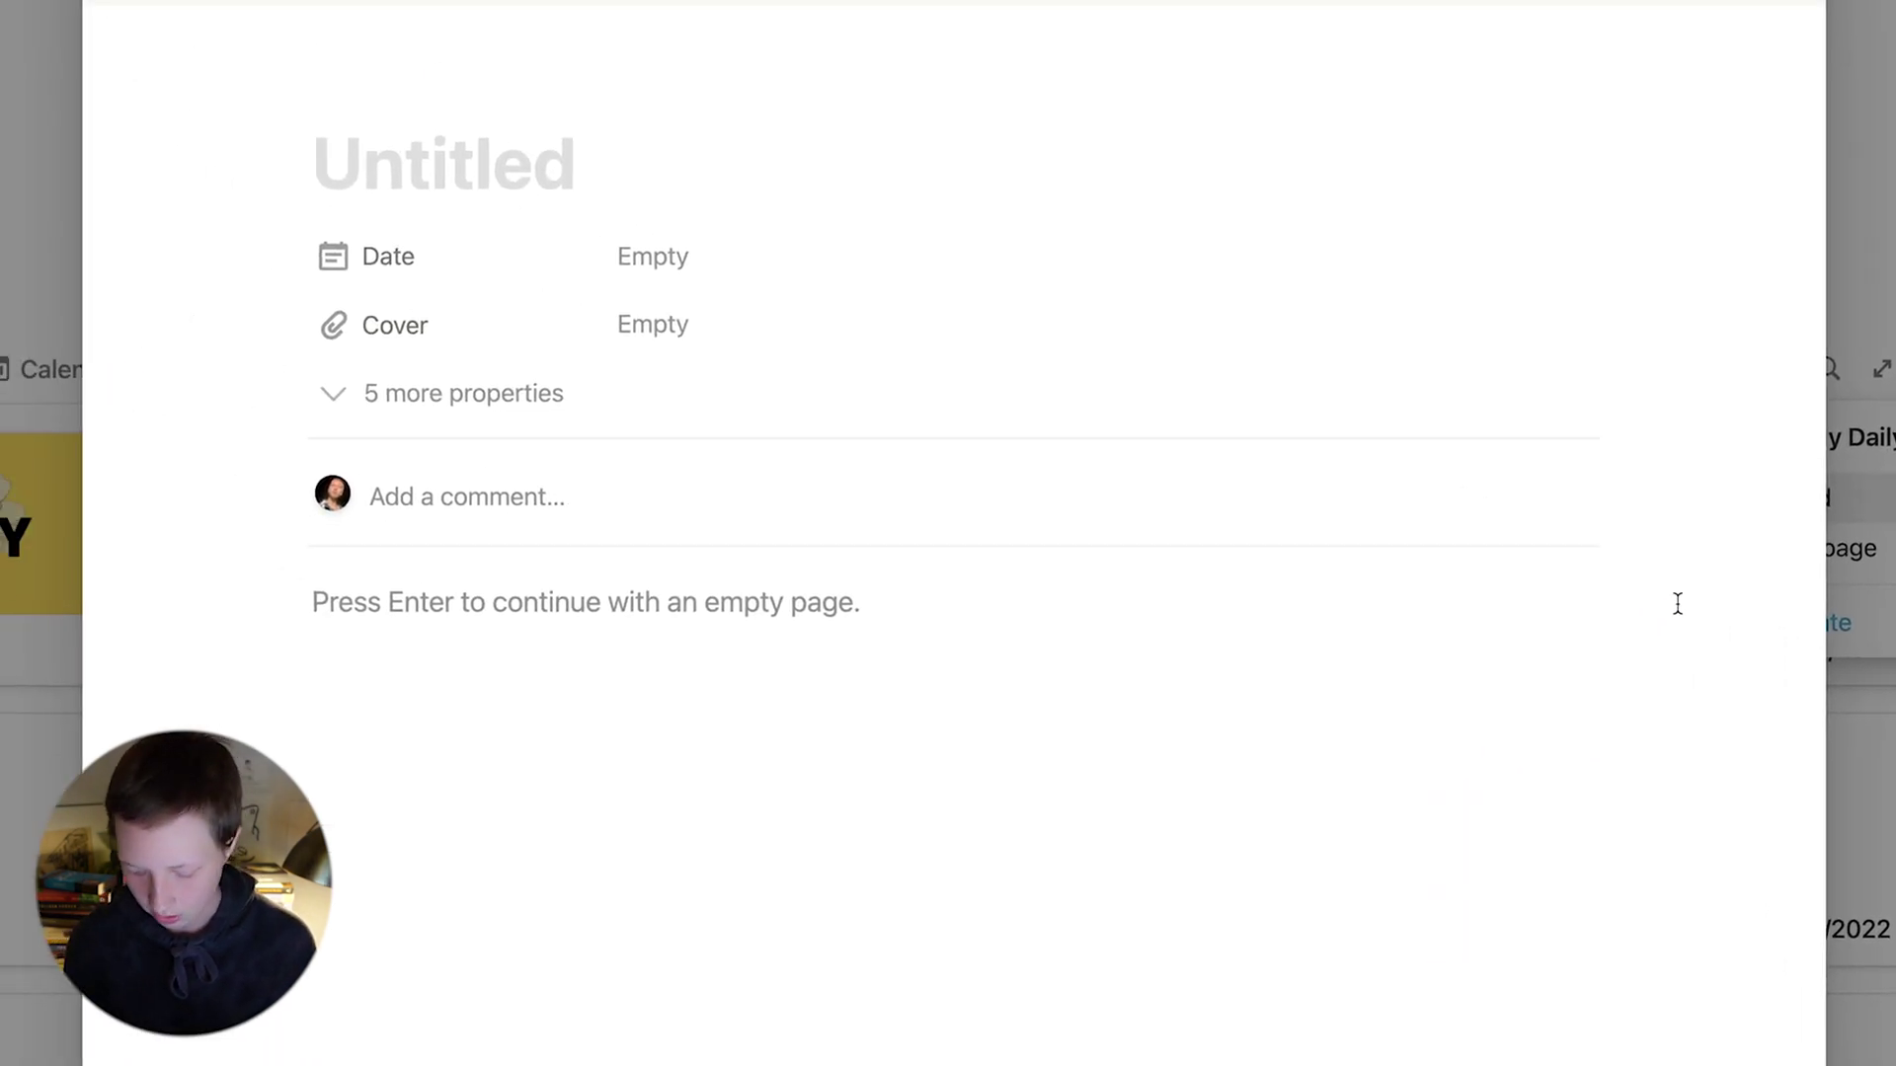
{"action": "type", "text": "M"}
{"action": "key", "text": "BackSpace"}
{"action": "type", "text": "New "}
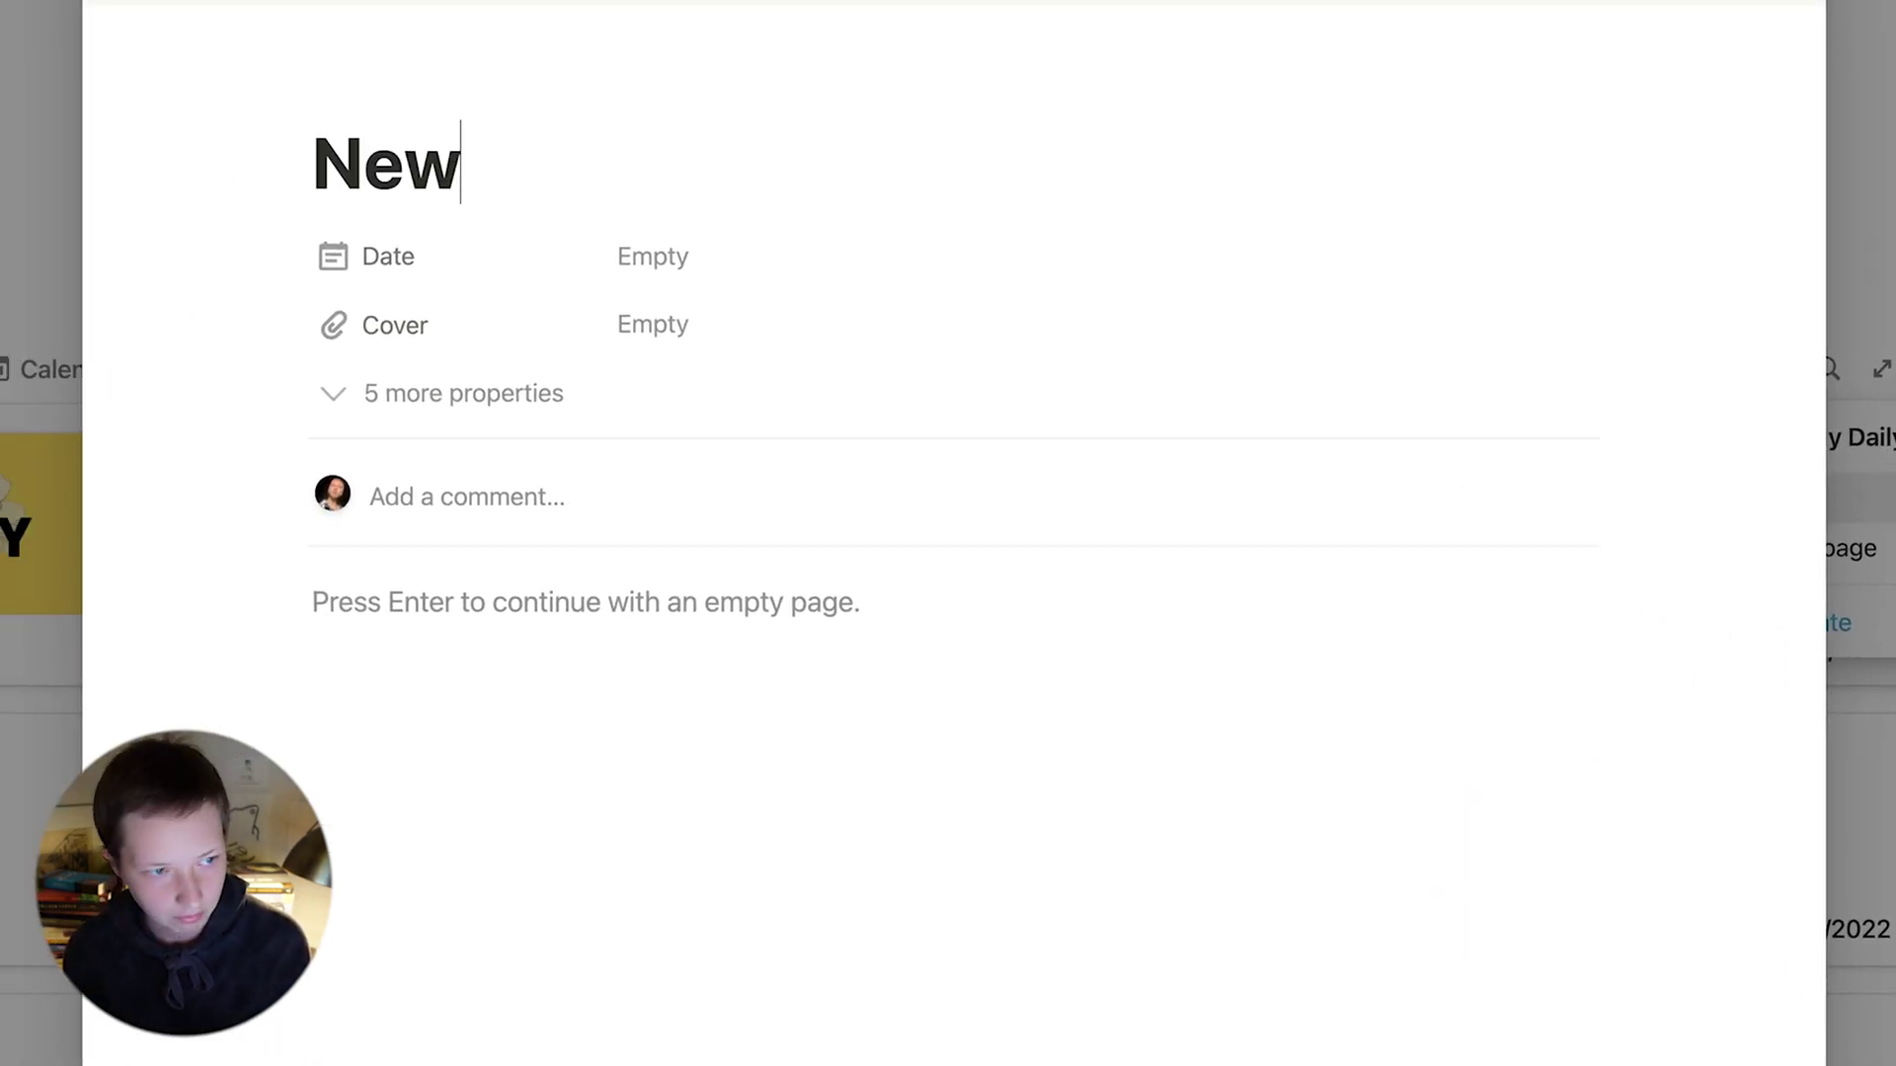
{"action": "type", "text": "May DAt"}
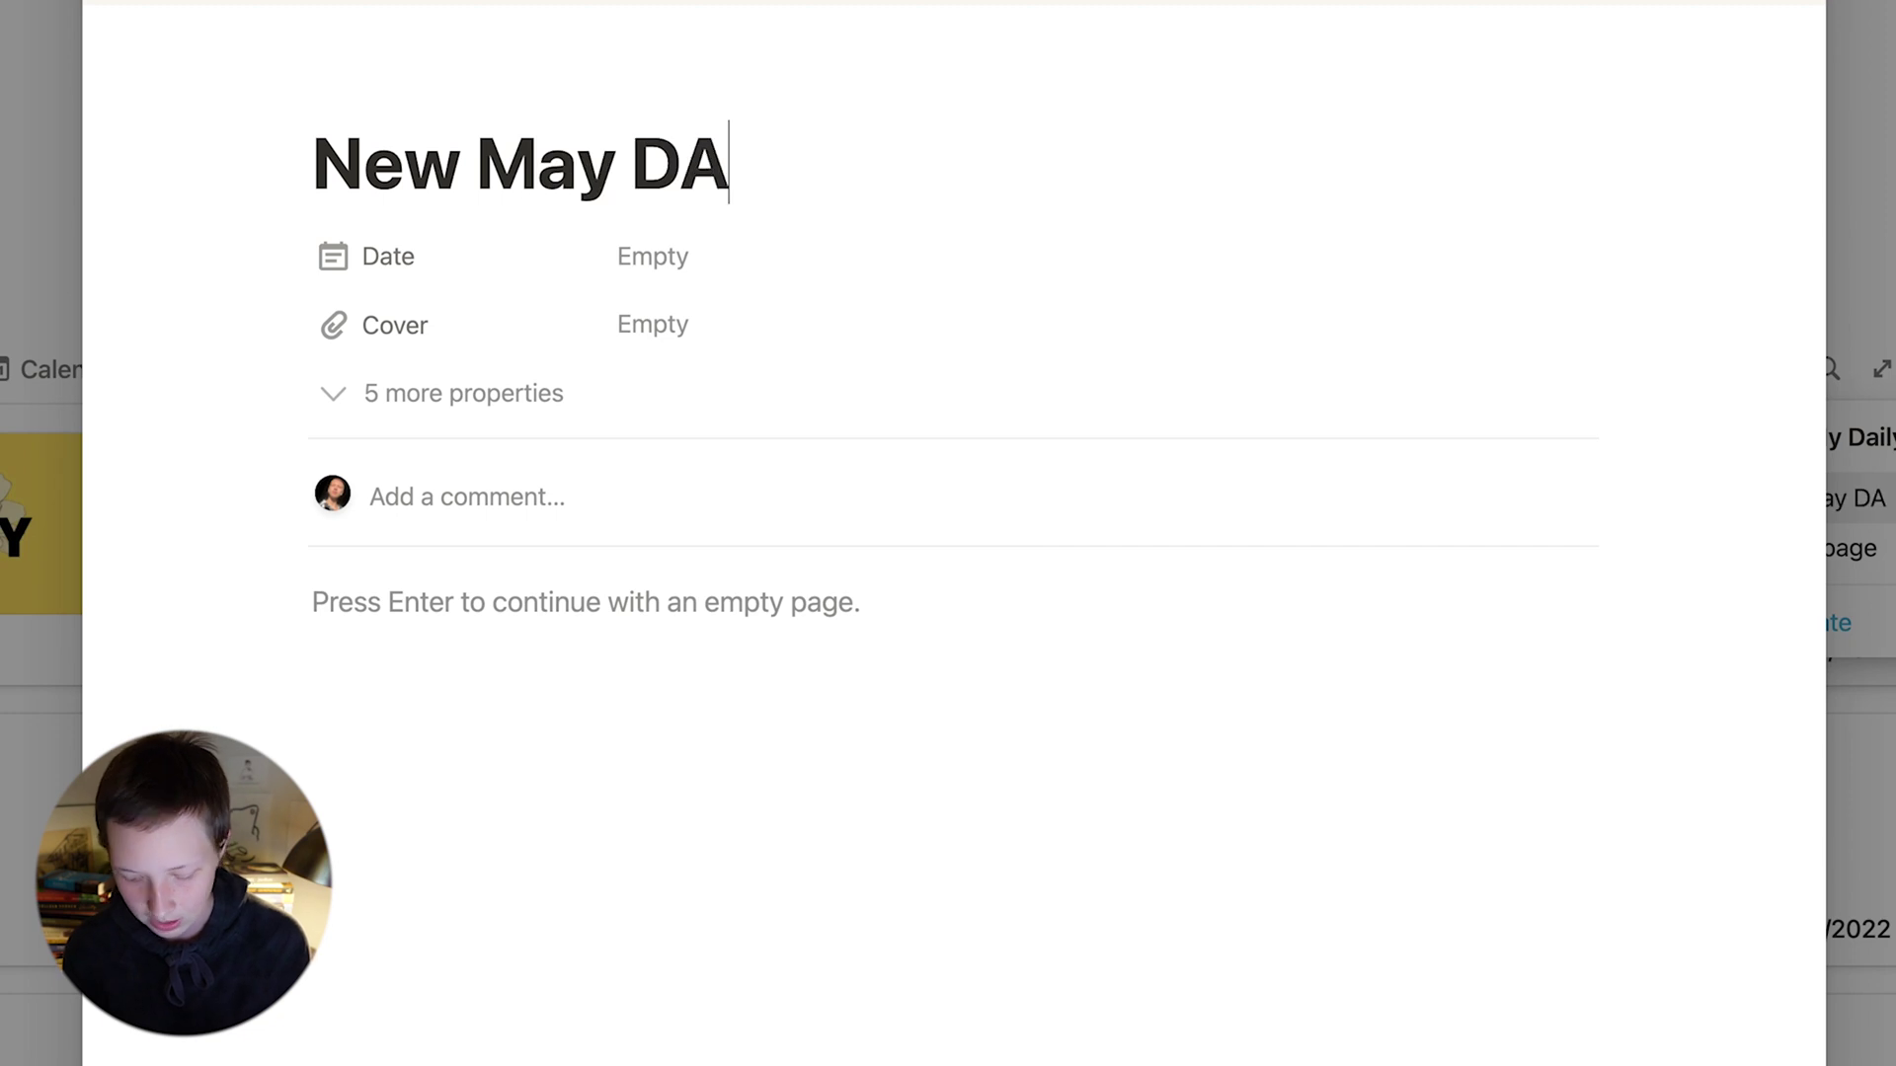
{"action": "key", "text": "BackSpace"}
{"action": "key", "text": "BackSpace"}
{"action": "type", "text": "ate"}
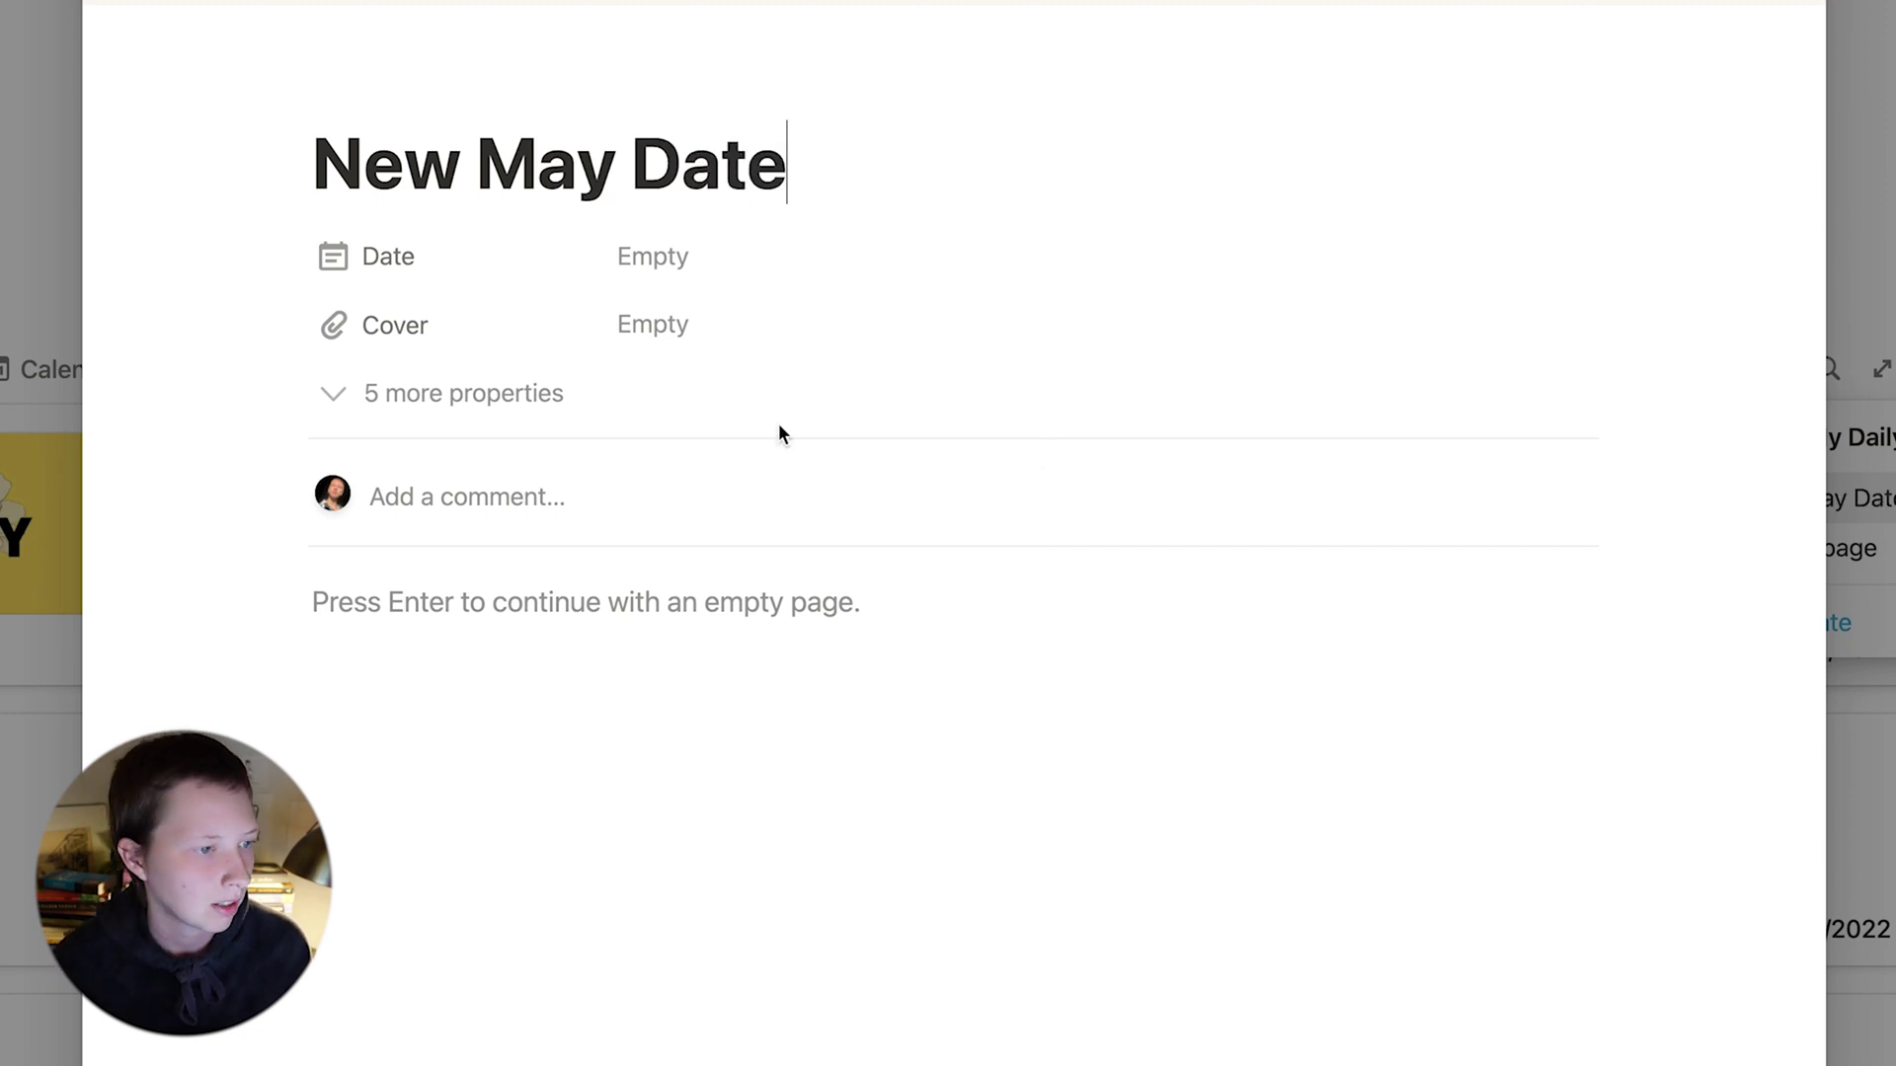
Upload MAY.png as the template's Cover and close the template.
{"action": "left_click", "coordinate": [667, 341]}
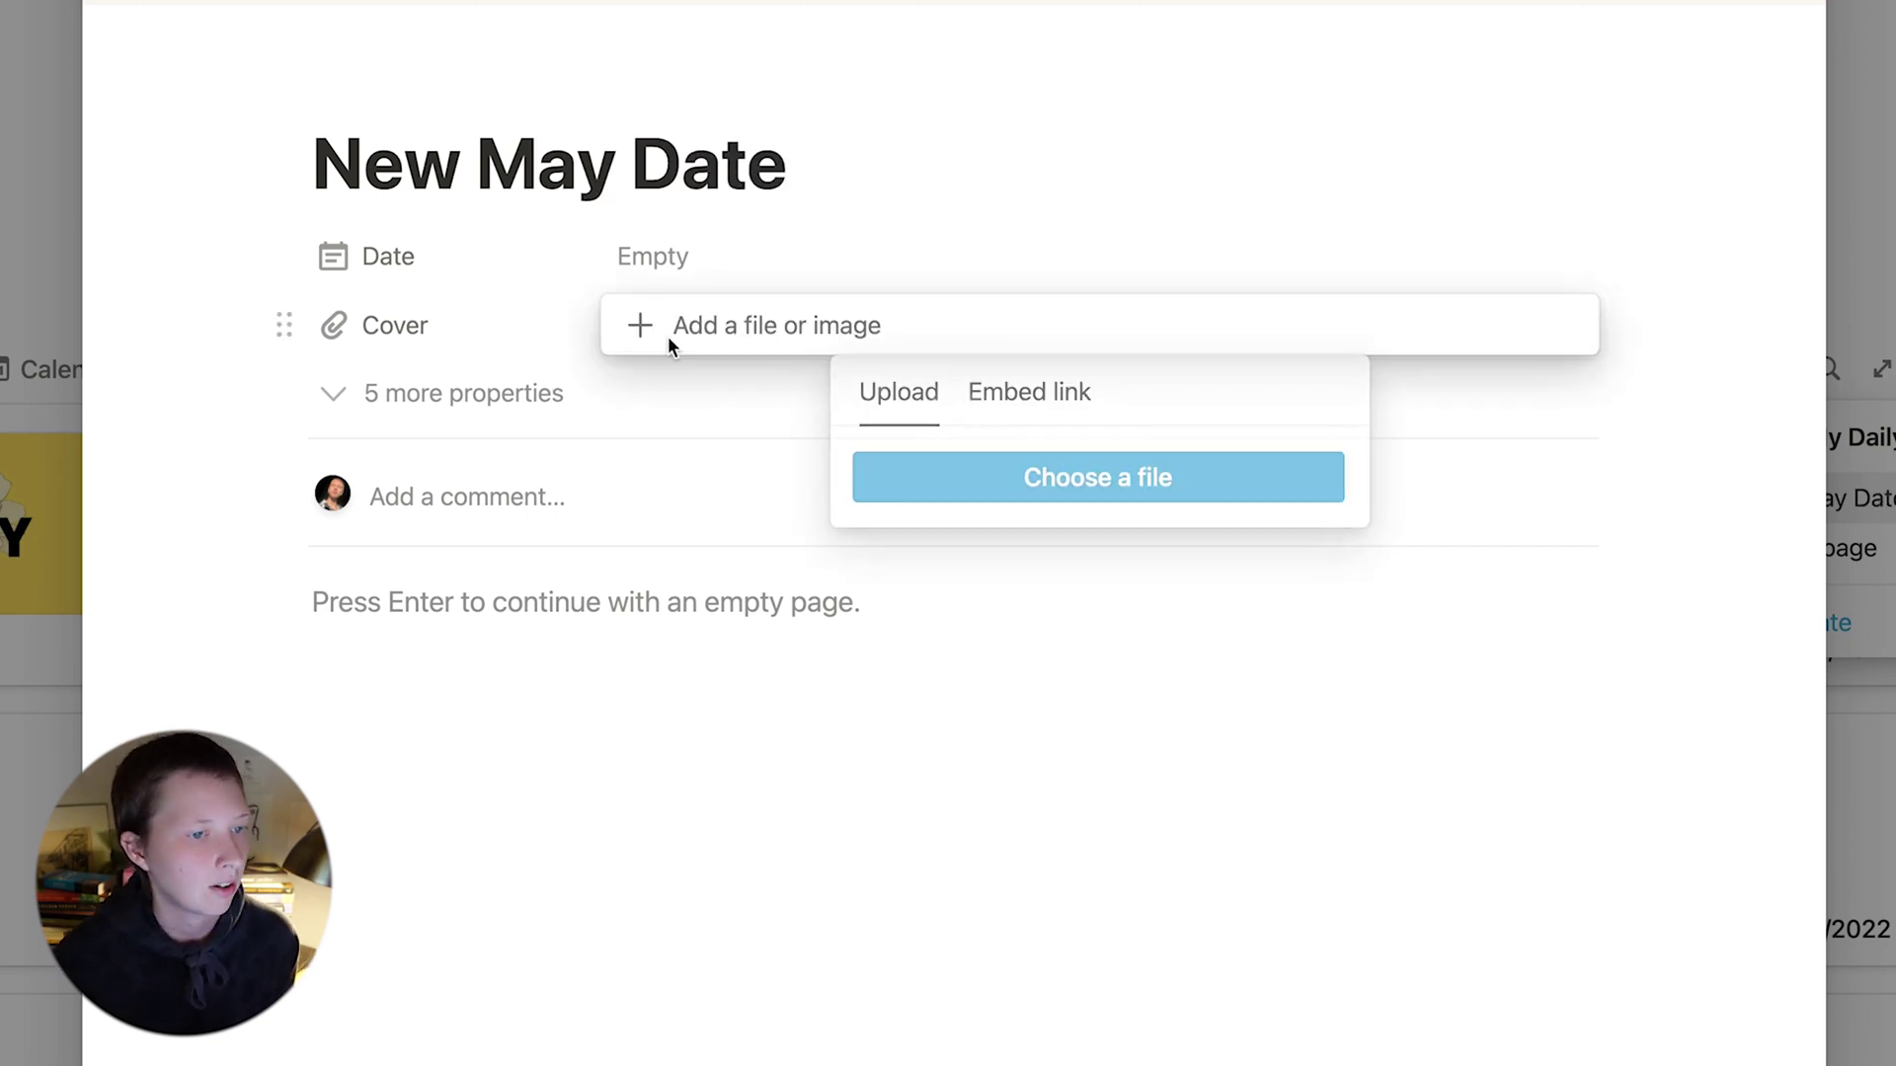
{"action": "left_click", "coordinate": [1039, 477]}
{"action": "left_click", "coordinate": [758, 338]}
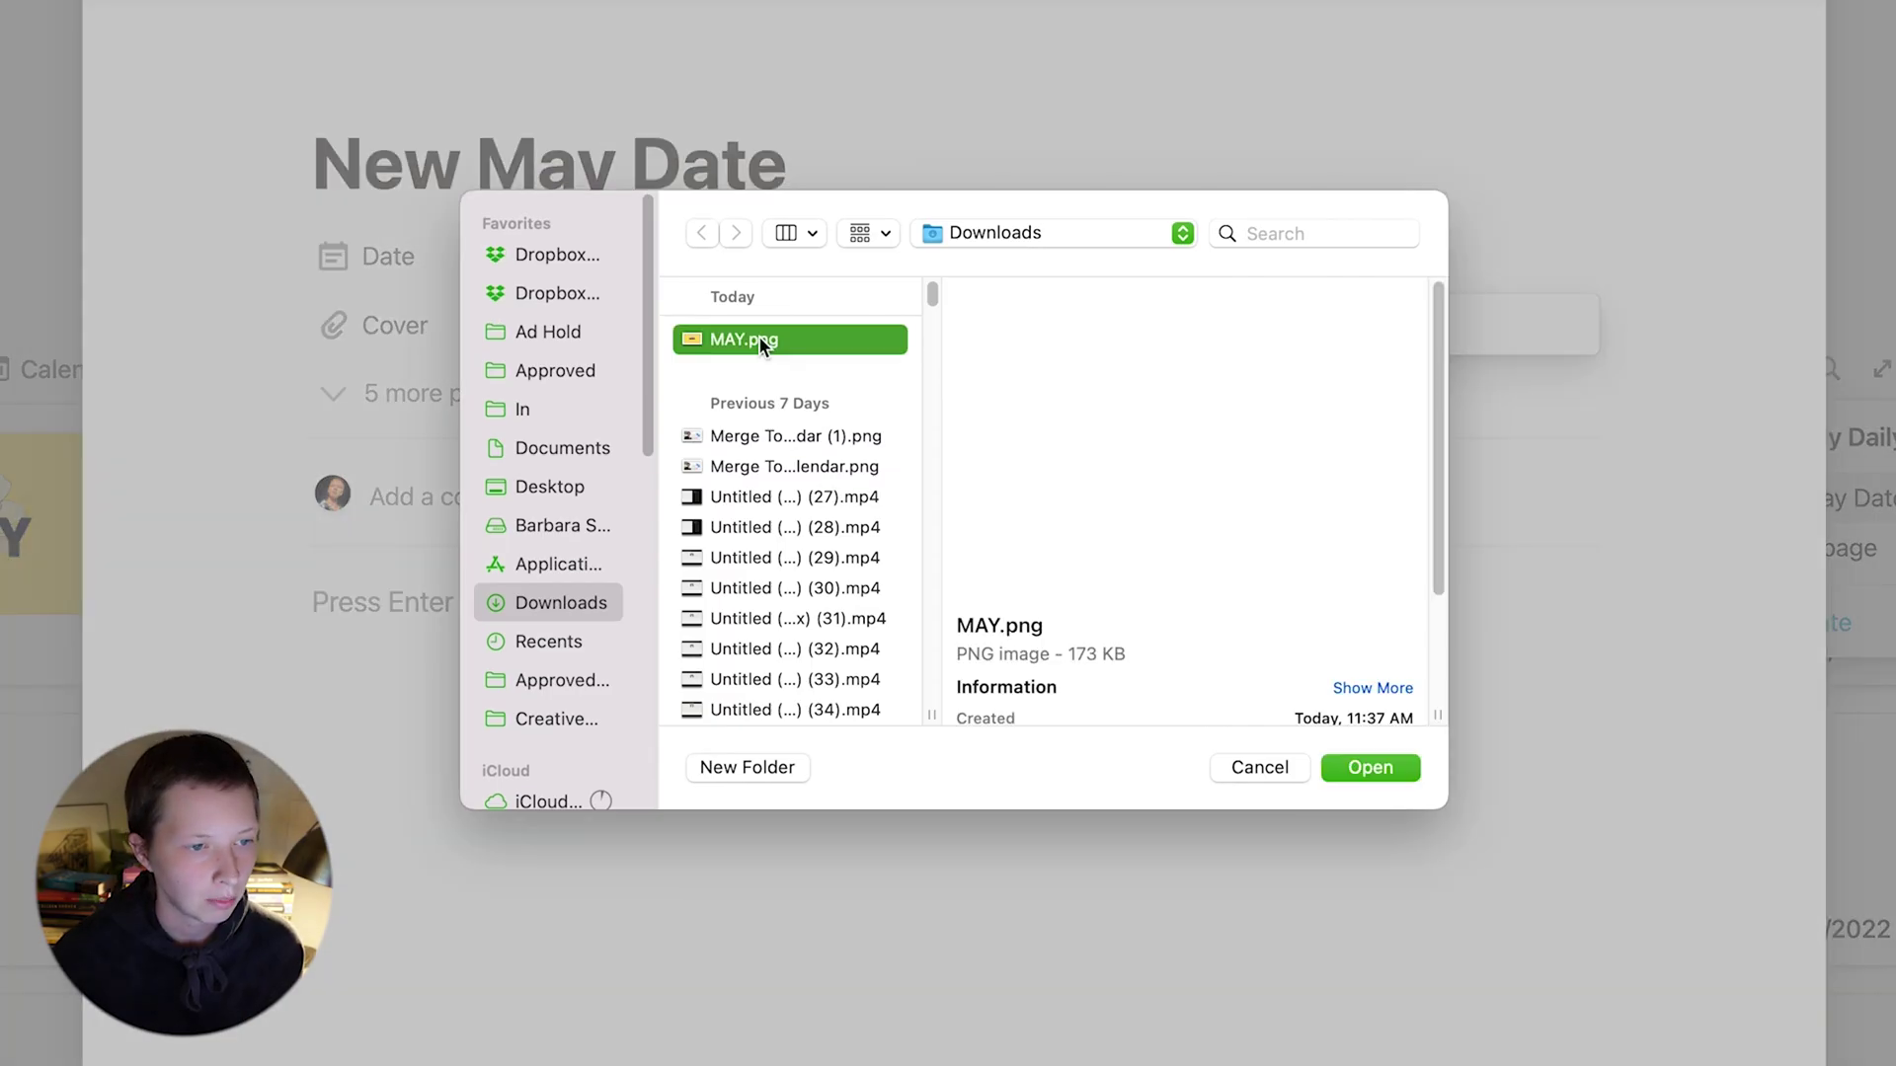
{"action": "left_click", "coordinate": [1379, 768]}
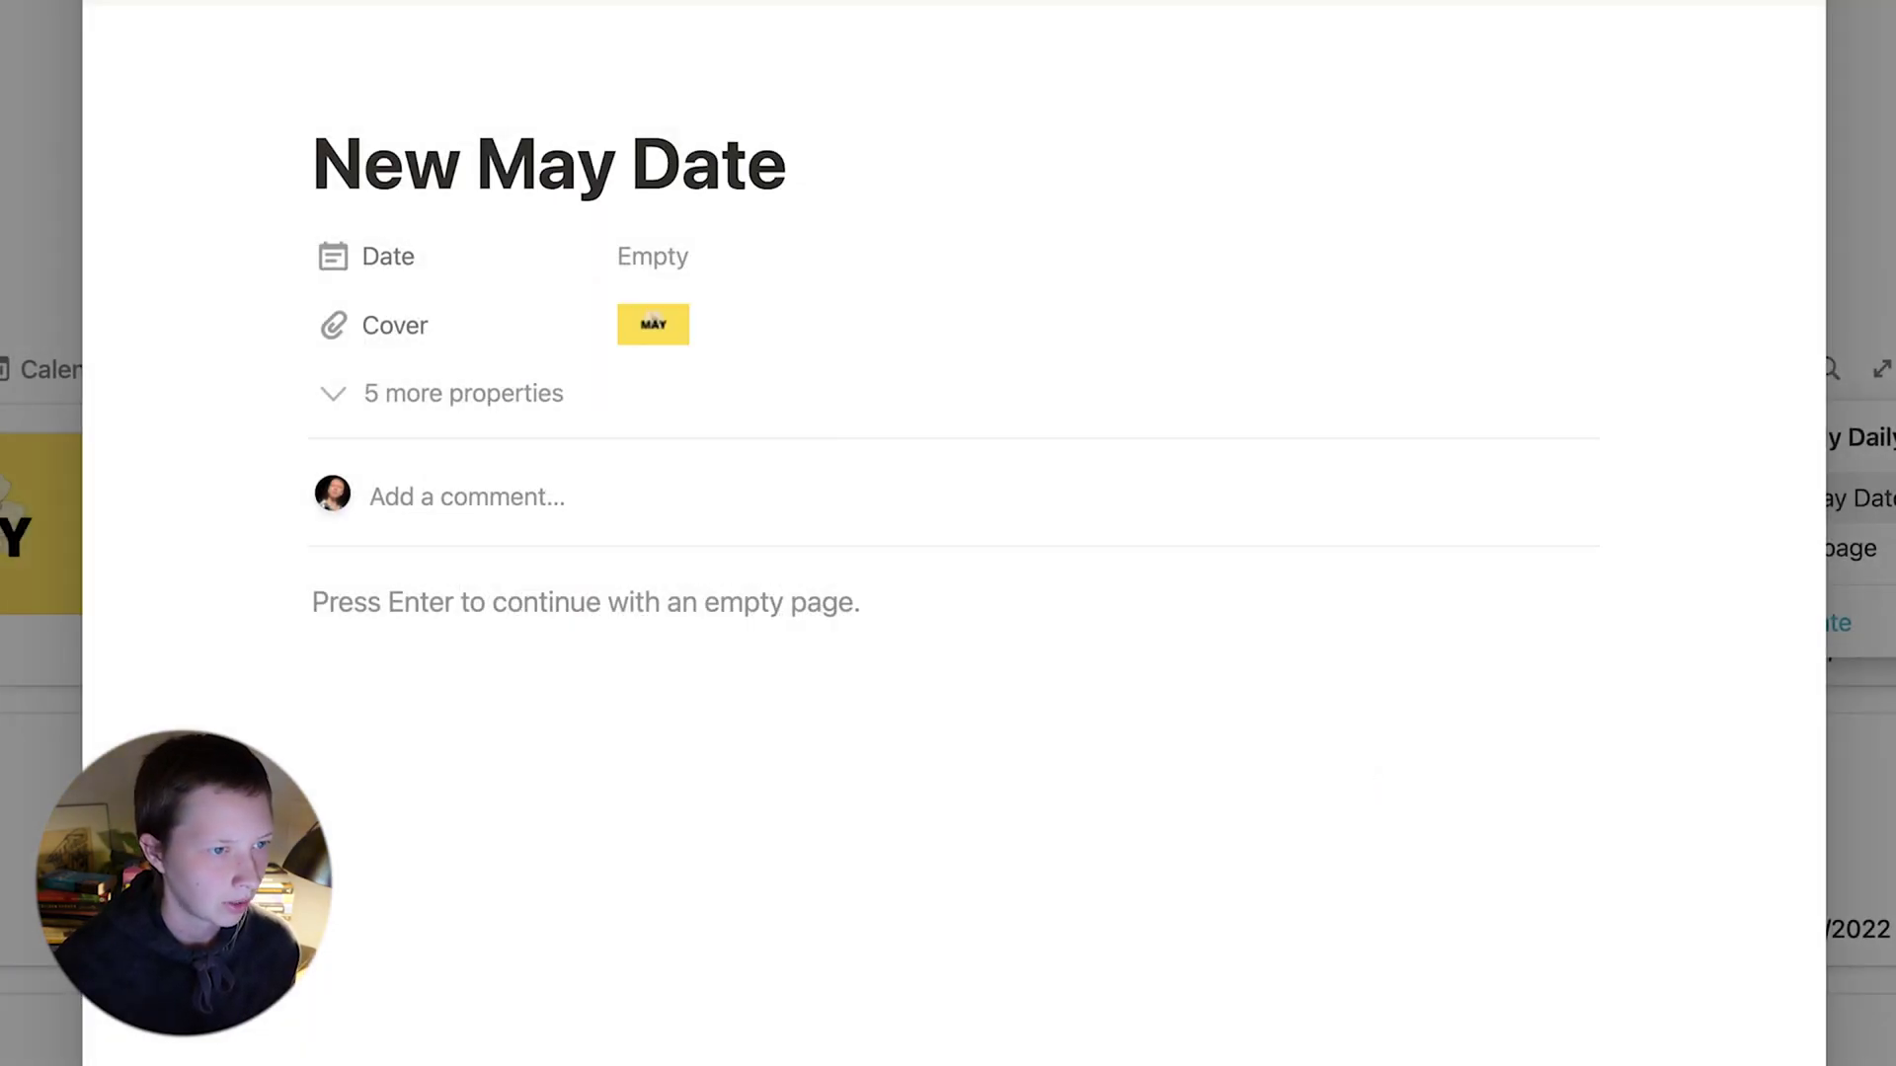
{"action": "key", "text": "Escape"}
{"action": "key", "text": "Escape"}
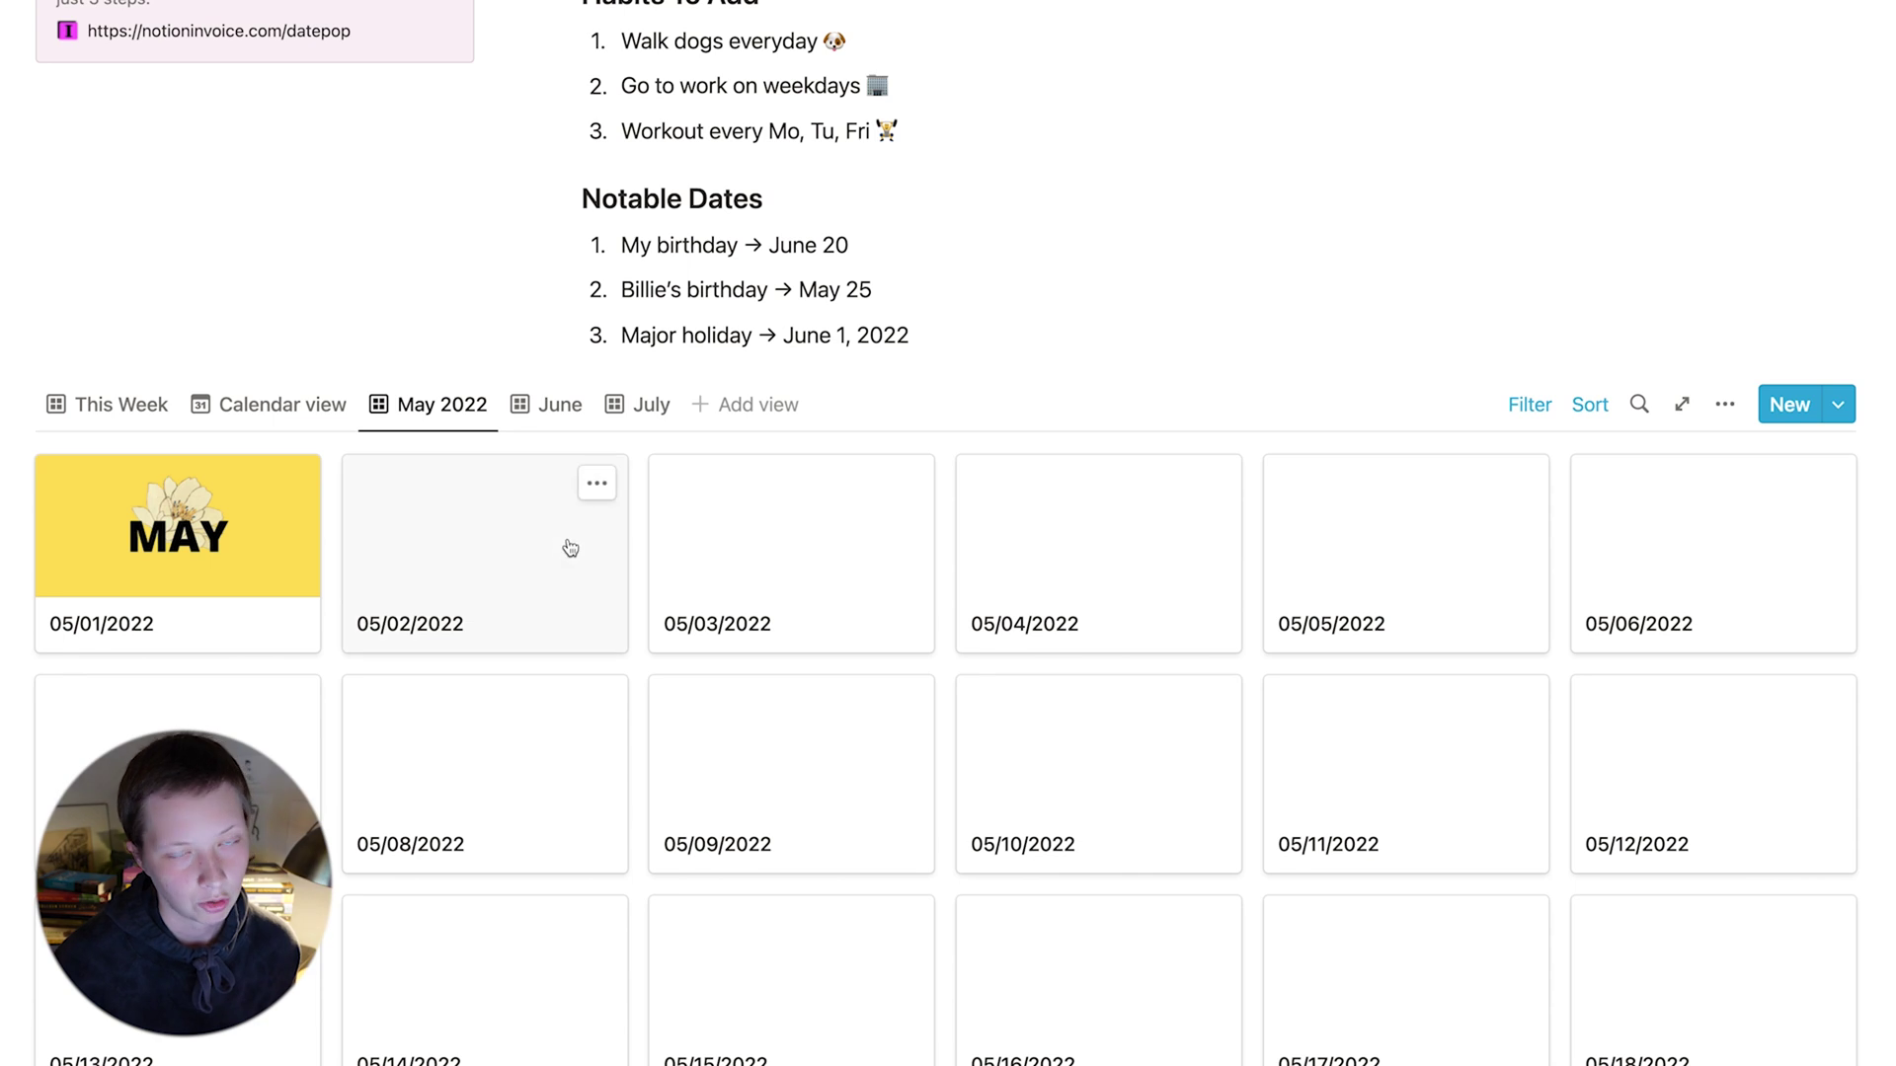
Apply the New May Date template to the 05/02/2022 page and return to the gallery.
{"action": "left_click", "coordinate": [497, 559]}
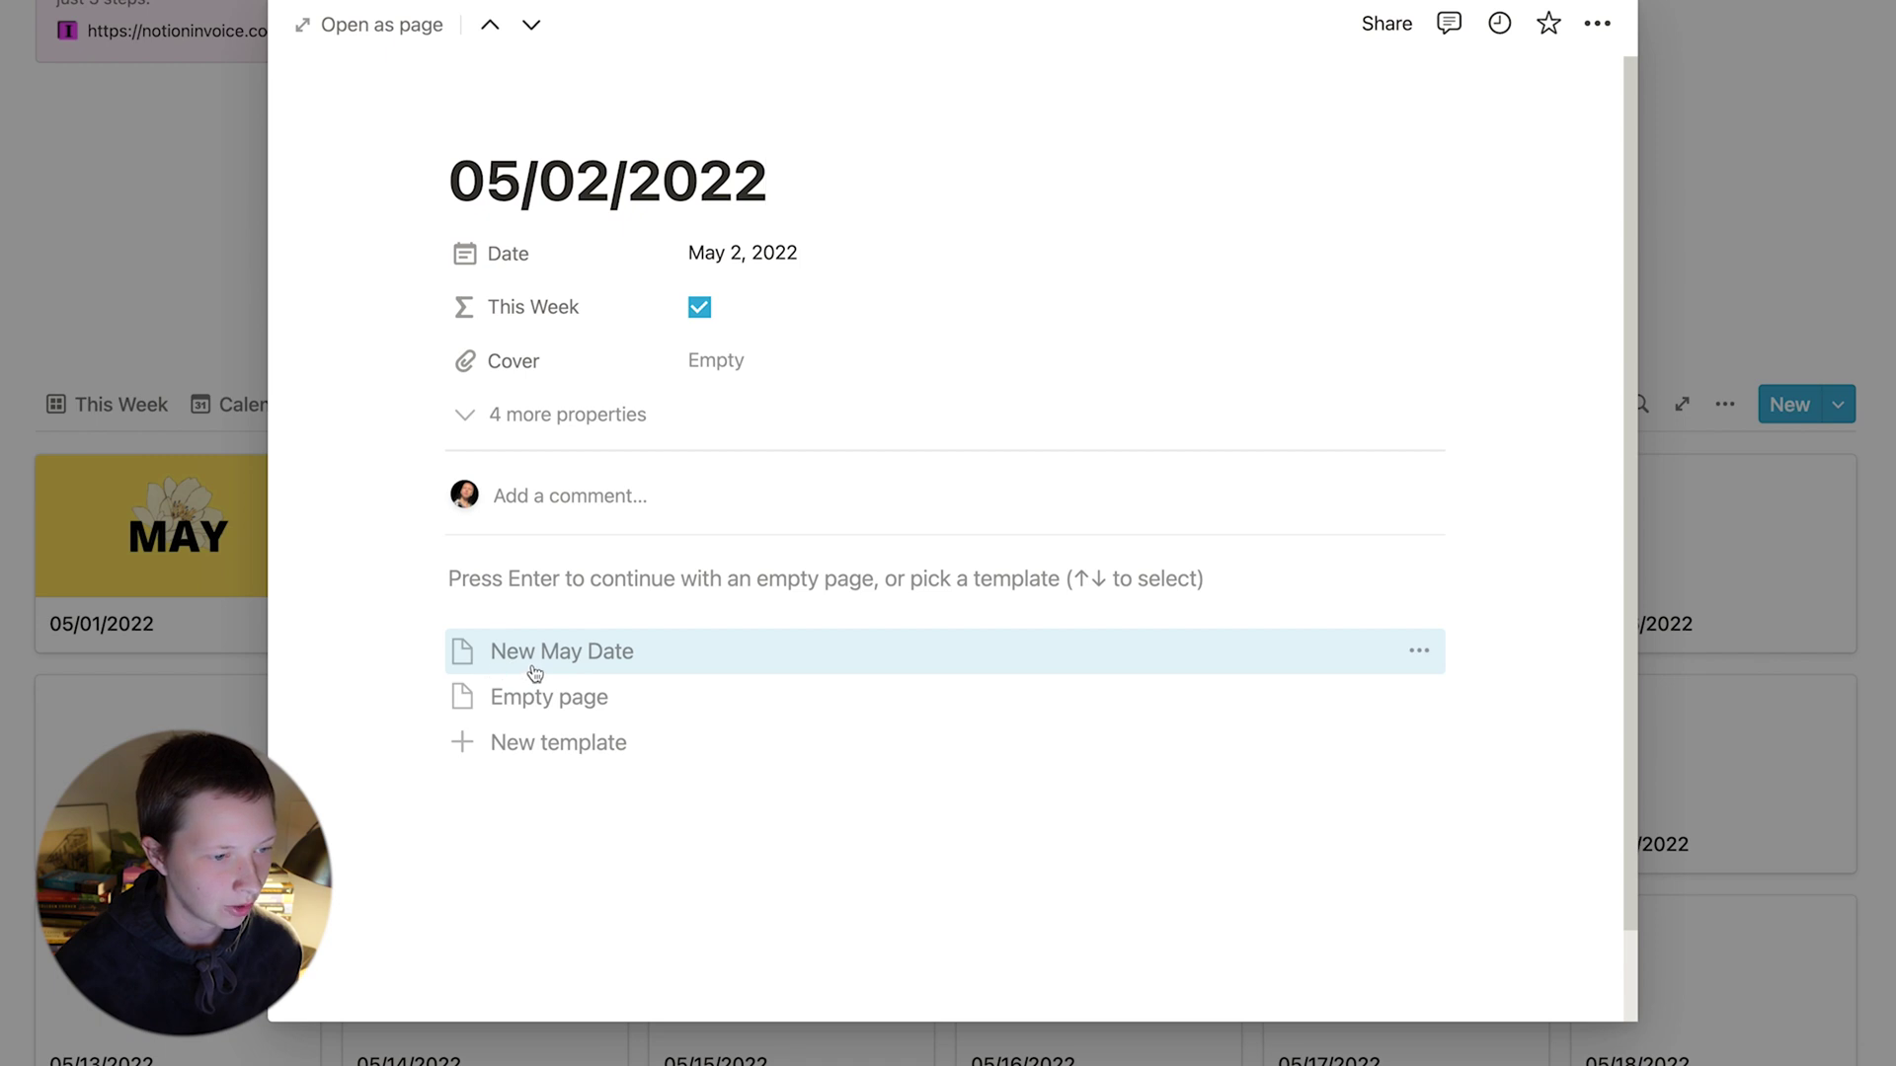
{"action": "left_click", "coordinate": [699, 659]}
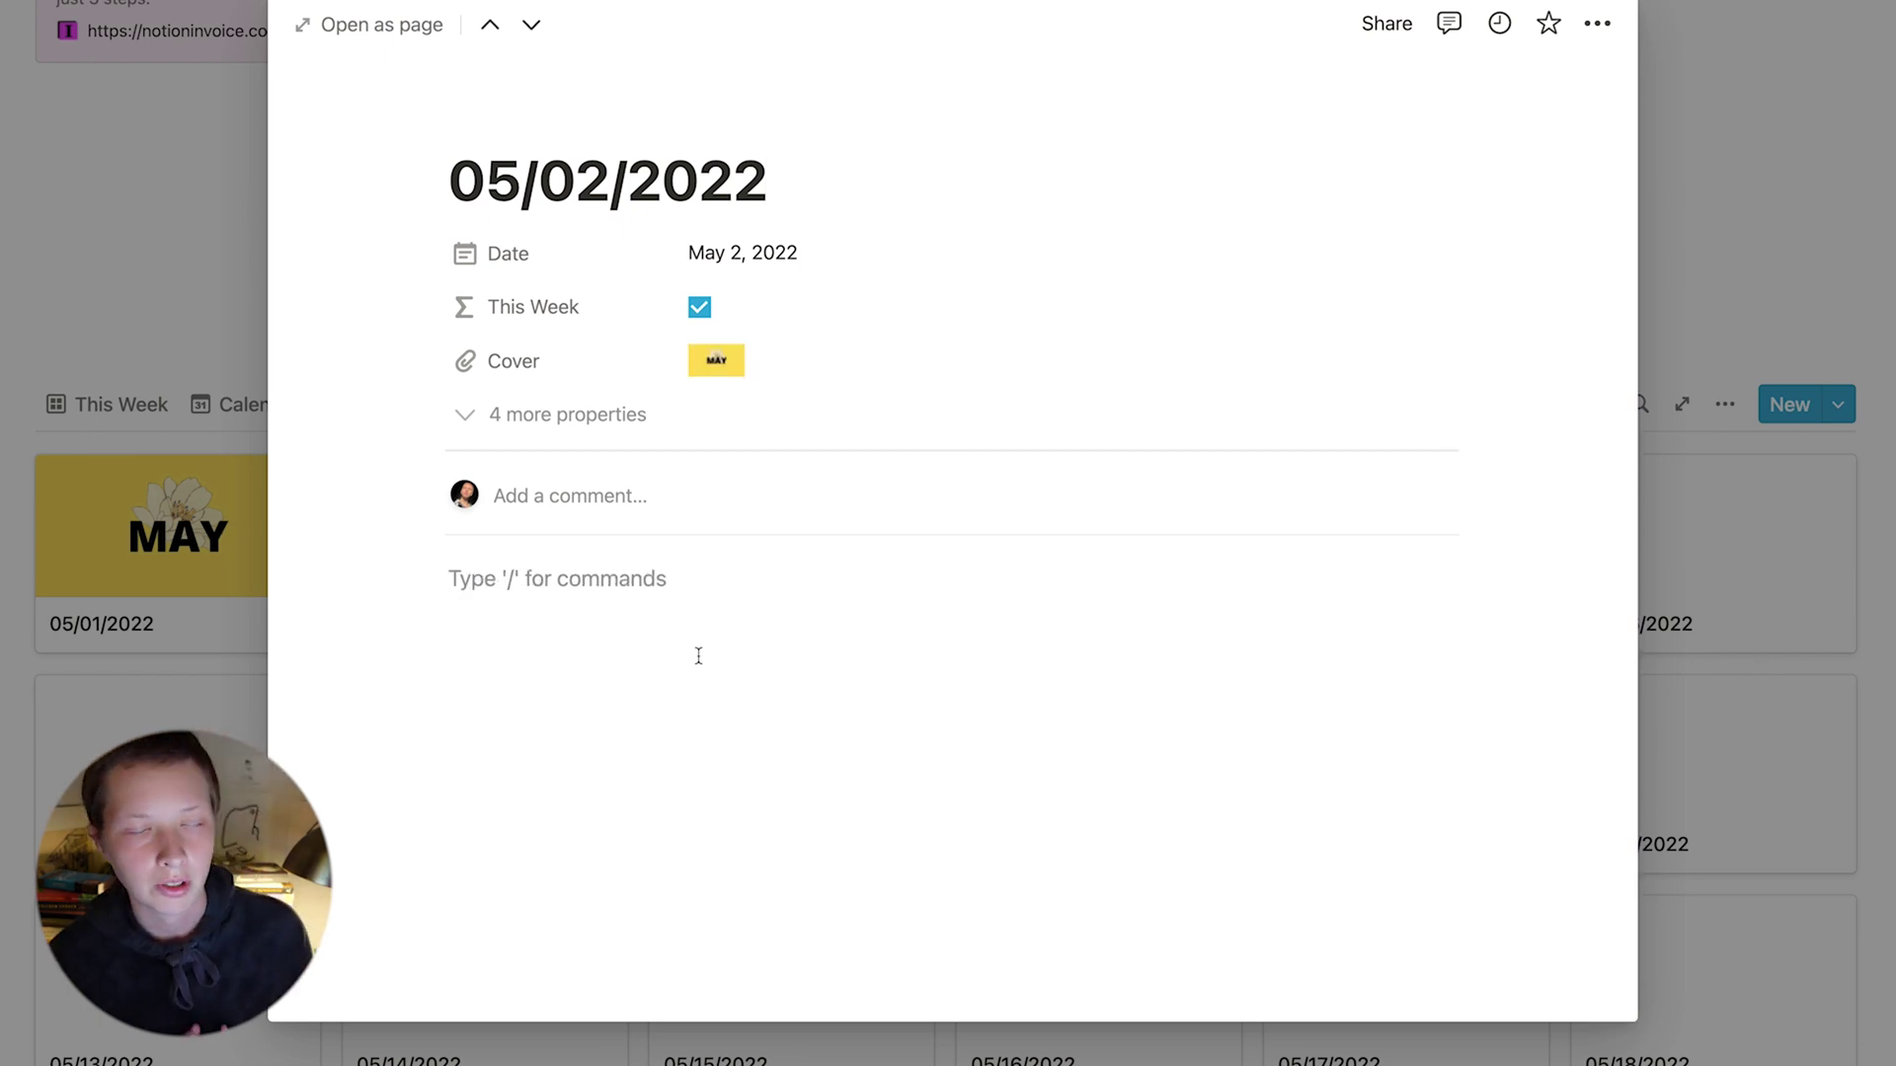
{"action": "key", "text": "Escape"}
{"action": "scroll", "coordinate": [852, 838], "scroll_direction": "down", "scroll_amount": 2}
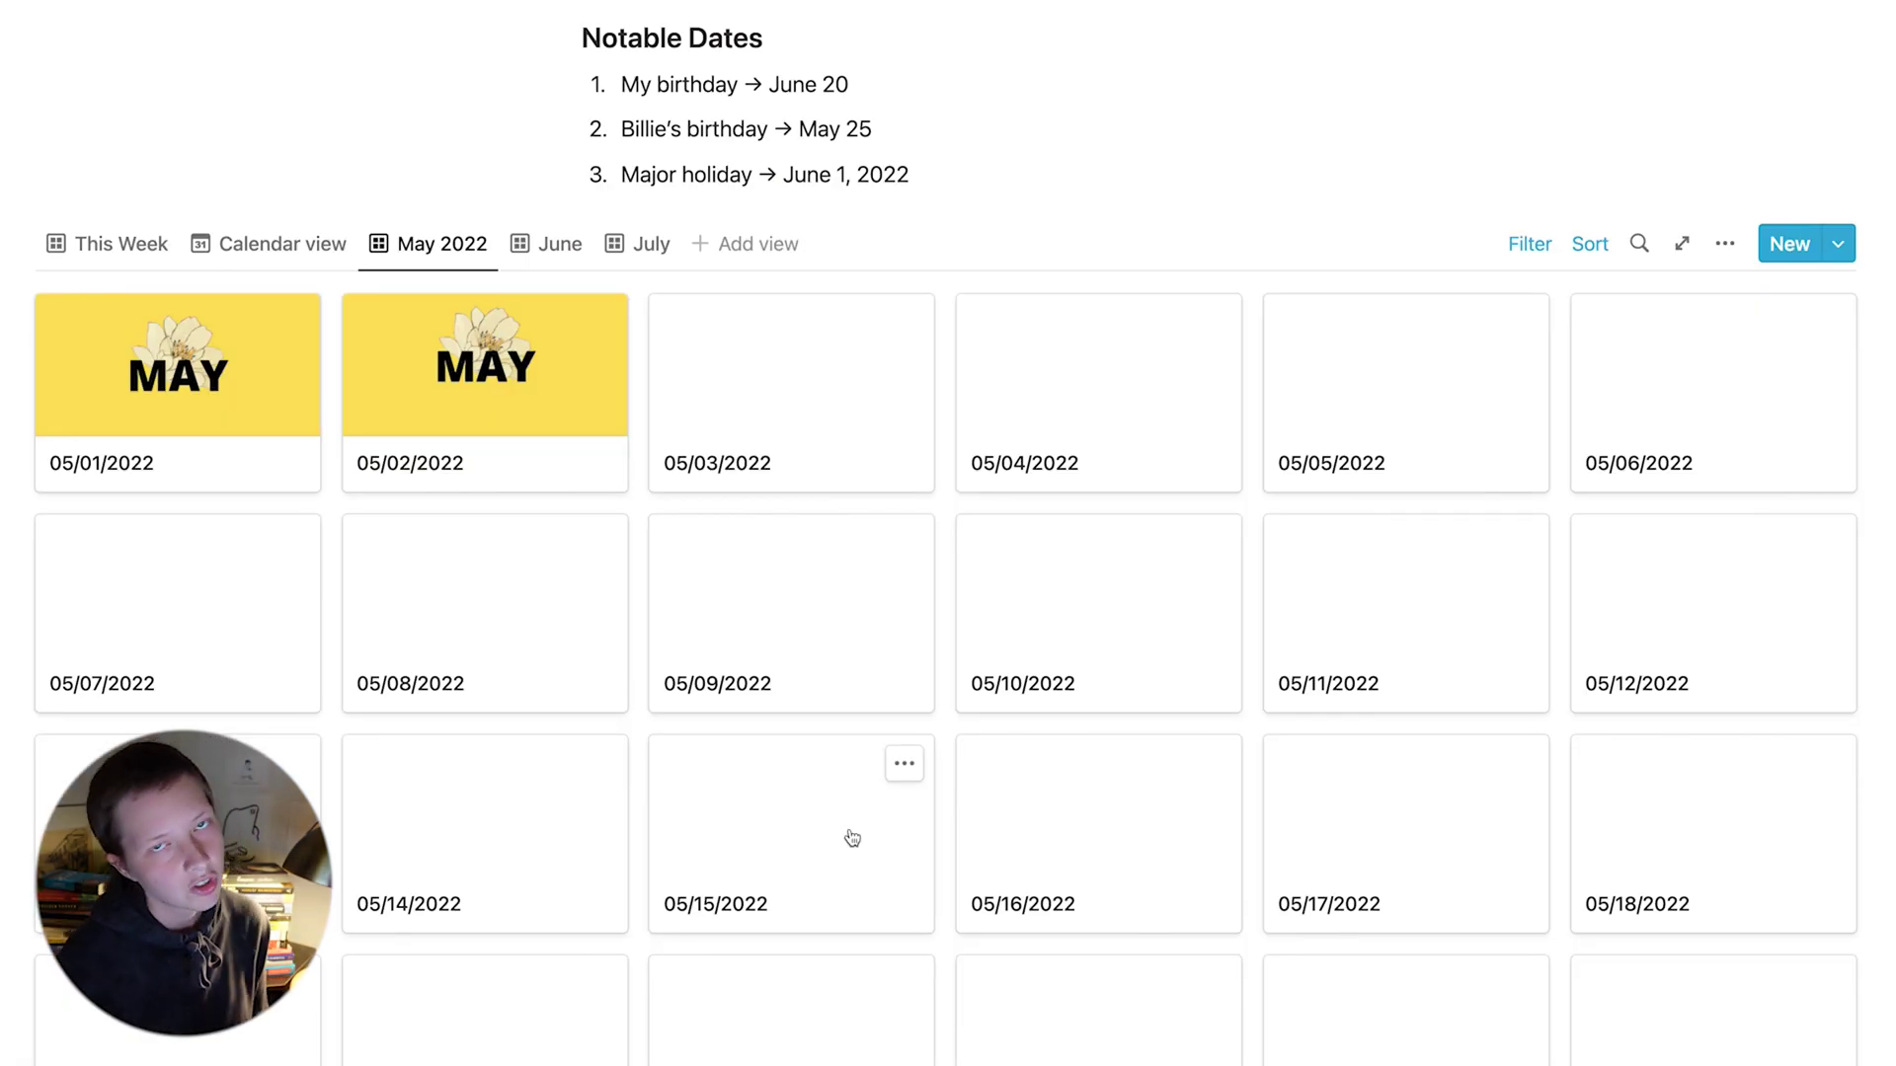